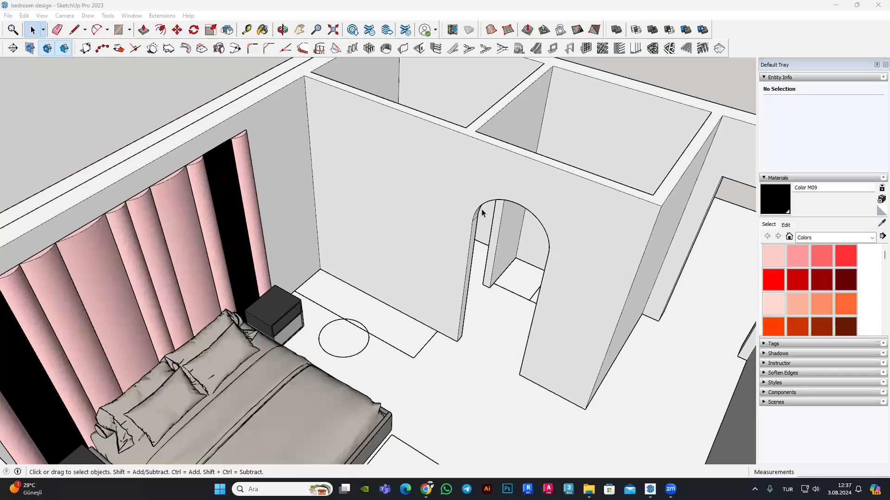
Step: Orbit and zoom around the bedroom house to inspect the room, bed and TV-wall windows
scroll(477, 191, "down", 5)
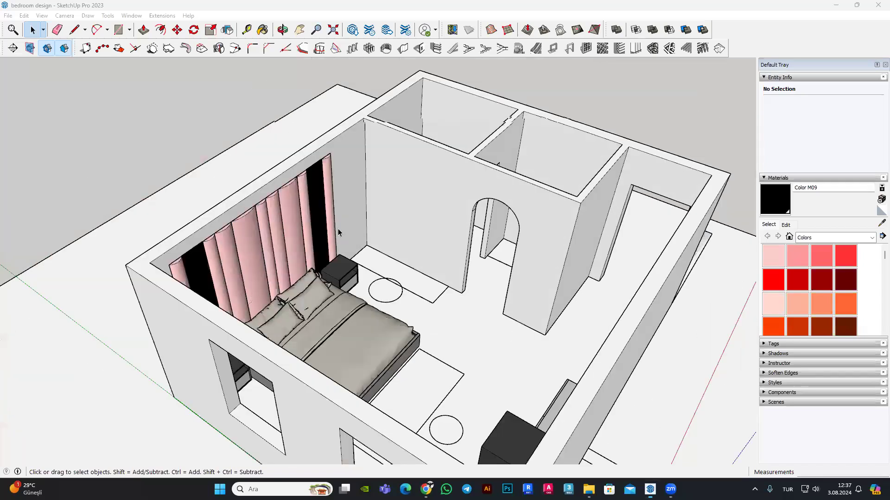
middle_click_drag(477, 191, 428, 213)
scroll(427, 212, "down", 6)
scroll(344, 238, "up", 2)
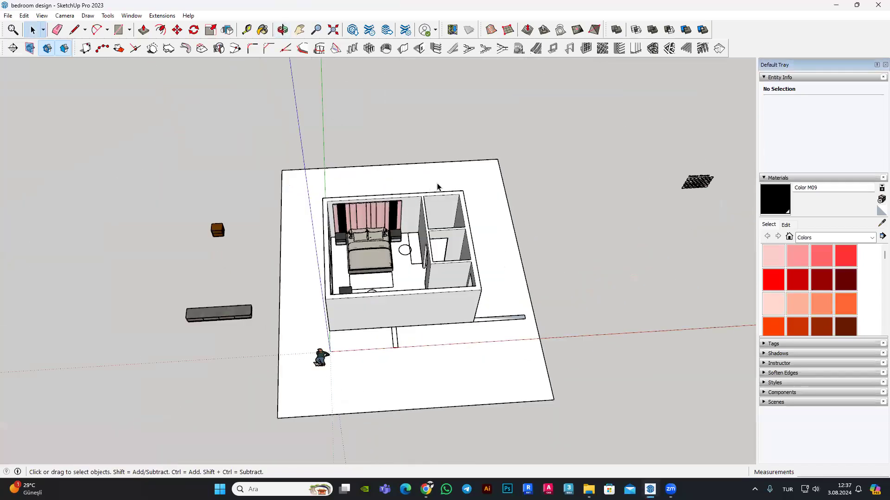
scroll(275, 265, "up", 2)
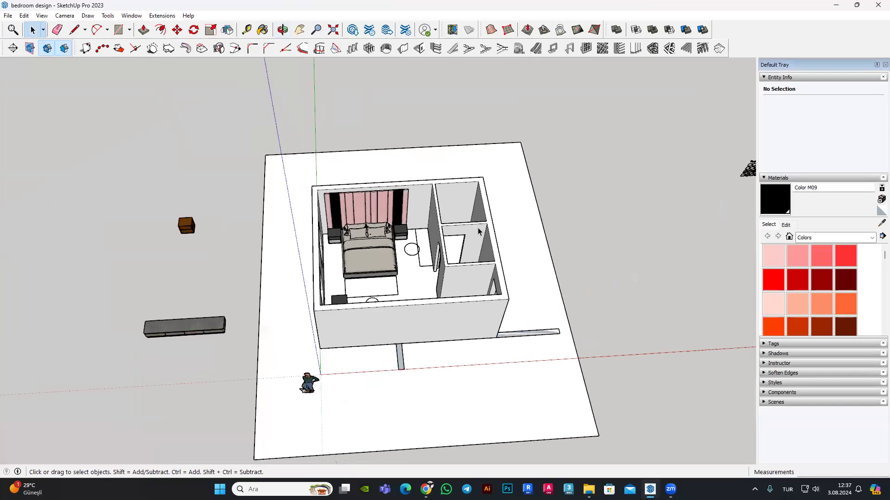
scroll(259, 260, "up", 2)
mouse_move(199, 252)
middle_mouse_down()
mouse_move(167, 247)
mouse_move(256, 223)
mouse_move(399, 227)
mouse_move(405, 249)
mouse_move(447, 207)
middle_mouse_up()
scroll(405, 249, "down", 3)
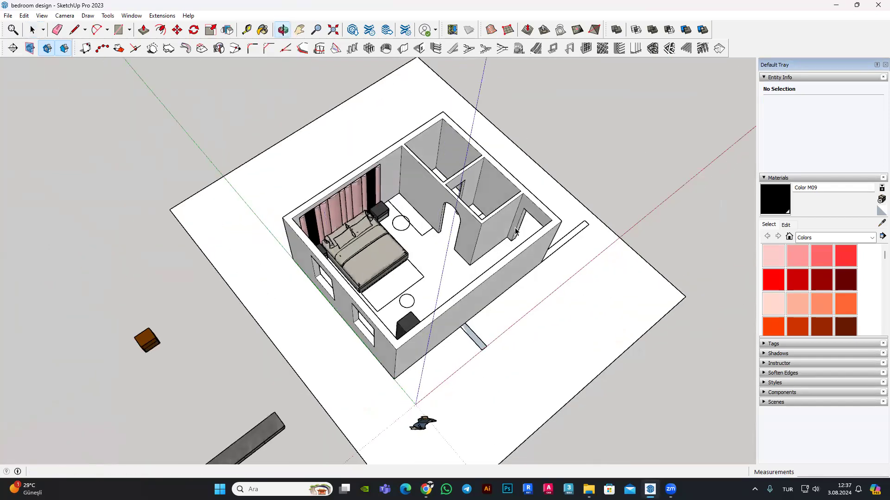
scroll(373, 226, "up", 2)
scroll(403, 197, "up", 2)
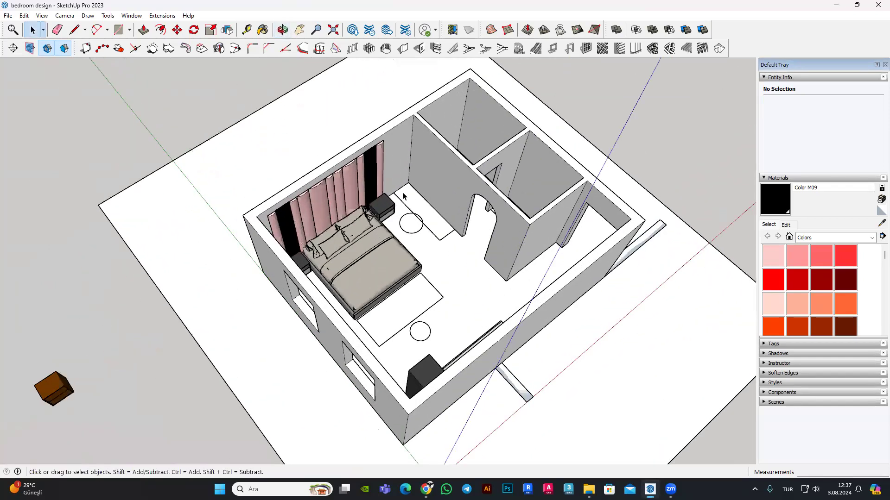
scroll(415, 215, "up", 2)
scroll(425, 224, "down", 3)
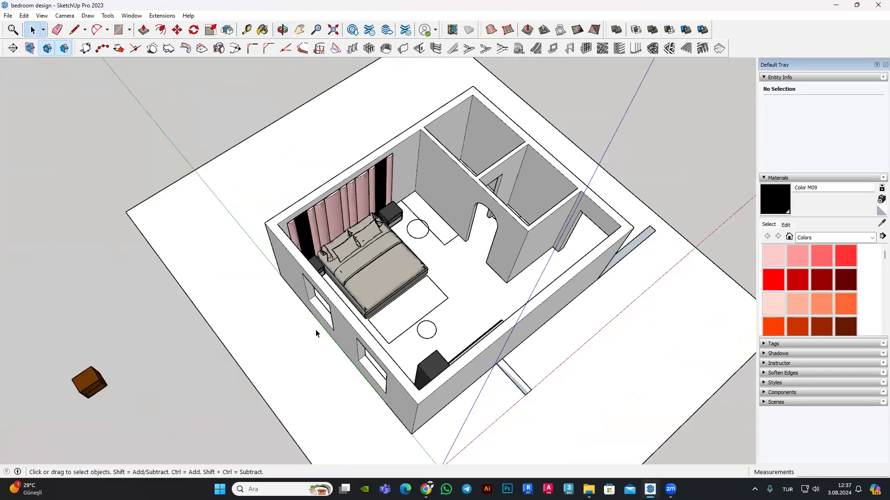
middle_click_drag(318, 333, 391, 304)
scroll(391, 304, "up", 3)
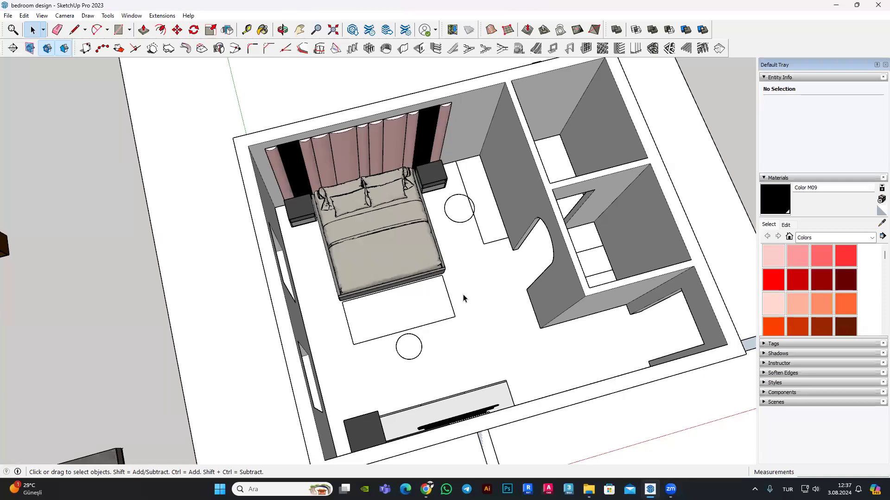
middle_click_drag(463, 298, 342, 182)
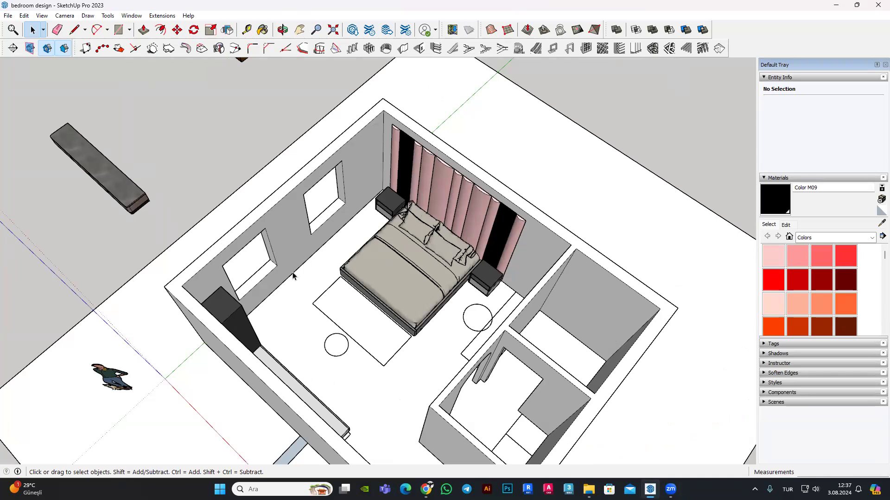
scroll(293, 276, "down", 3)
mouse_move(293, 276)
middle_mouse_down()
mouse_move(385, 229)
mouse_move(377, 233)
middle_mouse_up()
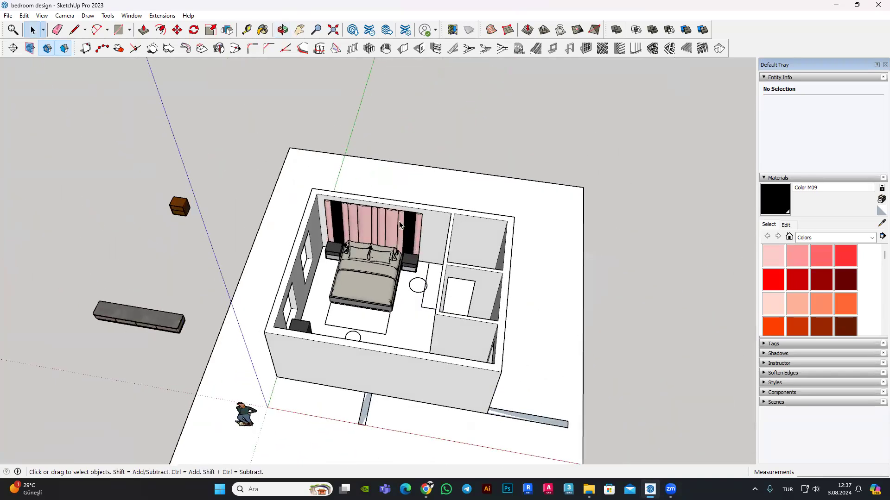
scroll(399, 225, "up", 2)
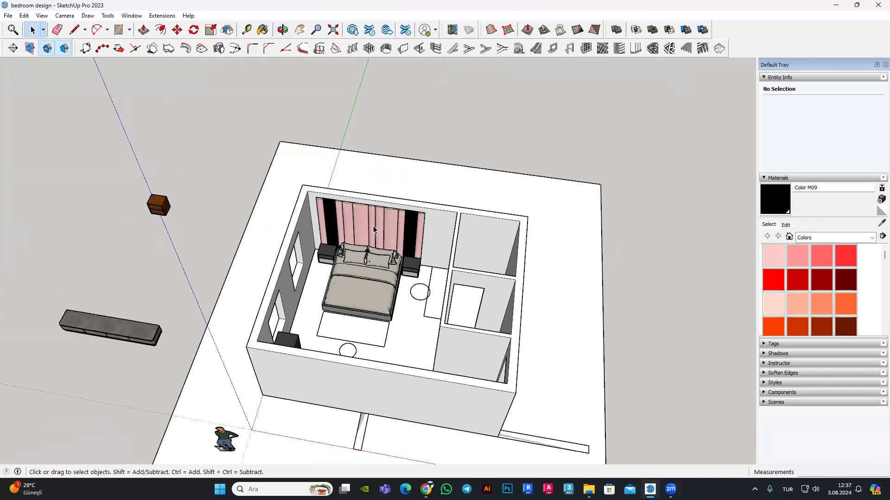
scroll(374, 226, "up", 2)
mouse_move(488, 253)
middle_mouse_down()
mouse_move(565, 294)
mouse_move(586, 246)
middle_mouse_up()
scroll(585, 243, "up", 1)
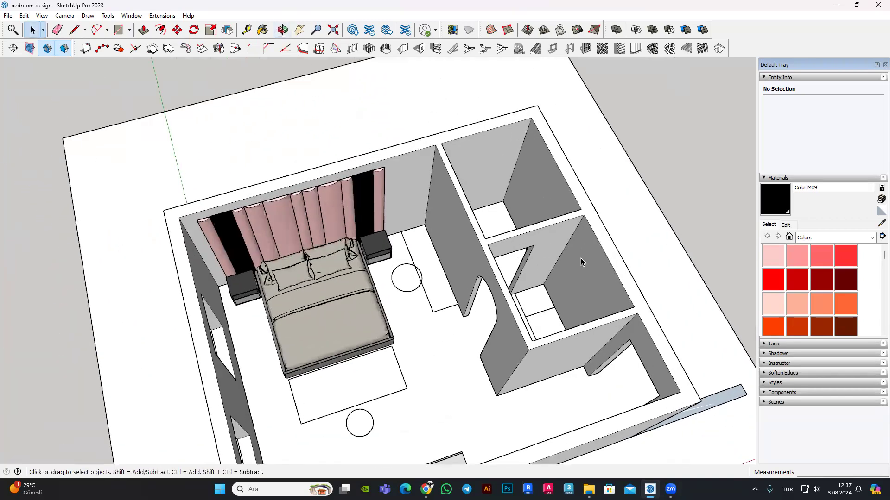
scroll(570, 278, "up", 2)
scroll(552, 352, "up", 3)
mouse_move(550, 363)
middle_mouse_down()
mouse_move(487, 324)
mouse_move(481, 330)
middle_mouse_up()
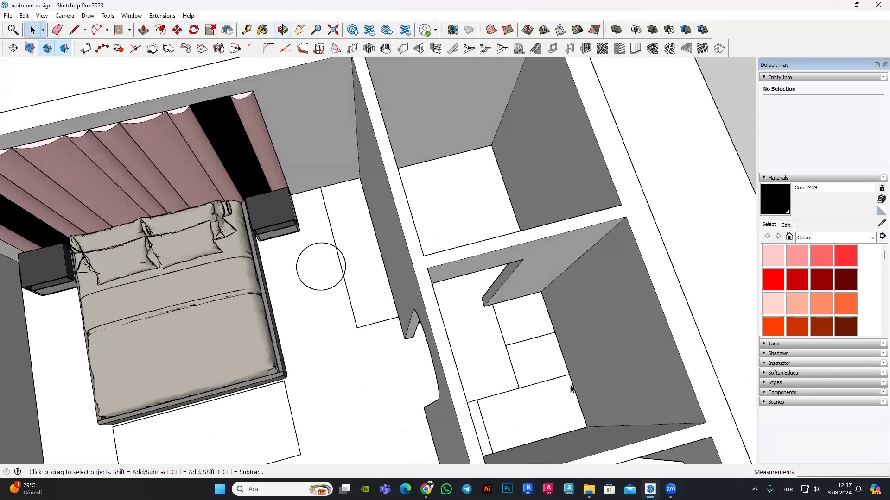
scroll(468, 362, "down", 2)
middle_click_drag(468, 361, 463, 371)
scroll(441, 347, "down", 1)
scroll(440, 313, "up", 2)
scroll(472, 389, "down", 1)
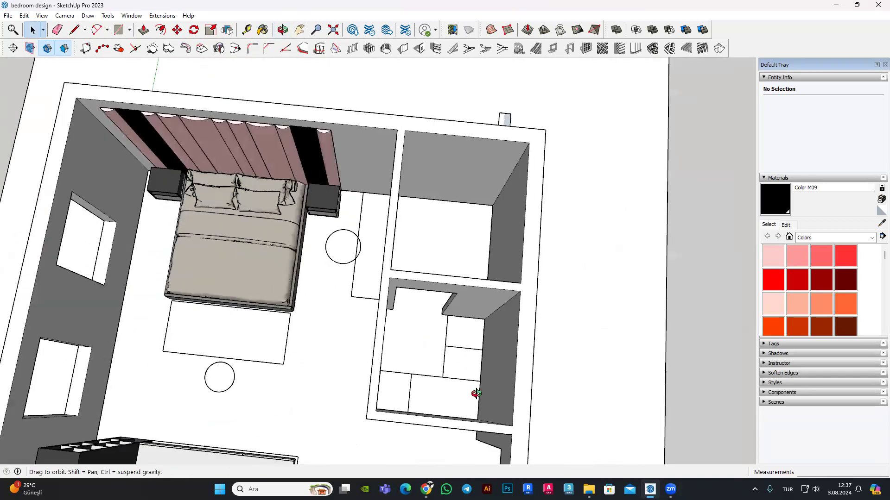
scroll(478, 369, "up", 3)
scroll(471, 348, "down", 4)
scroll(457, 237, "up", 2)
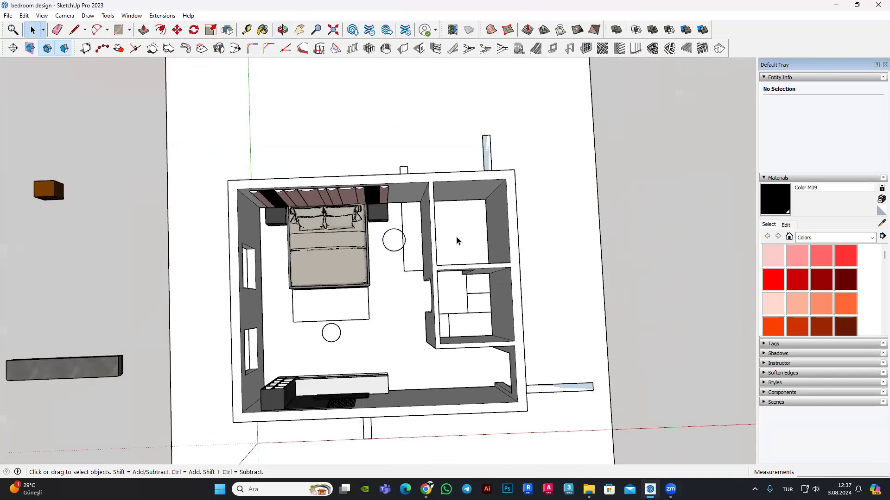
scroll(458, 240, "down", 1)
scroll(445, 246, "down", 1)
scroll(417, 259, "down", 1)
mouse_move(371, 278)
middle_mouse_down()
mouse_move(224, 318)
mouse_move(268, 218)
mouse_move(229, 218)
middle_mouse_up()
scroll(332, 213, "up", 3)
scroll(414, 237, "up", 2)
middle_click_drag(414, 237, 624, 202)
scroll(435, 162, "up", 3)
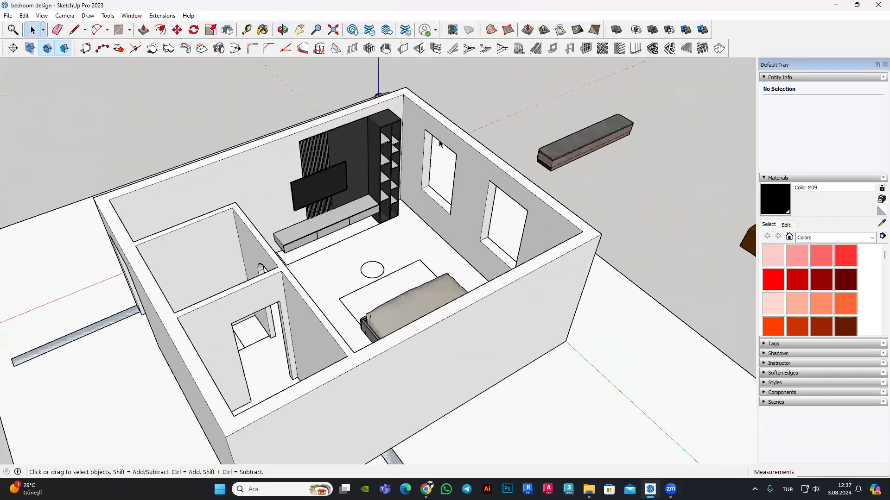
scroll(439, 143, "up", 3)
scroll(442, 142, "up", 1)
scroll(420, 172, "down", 4)
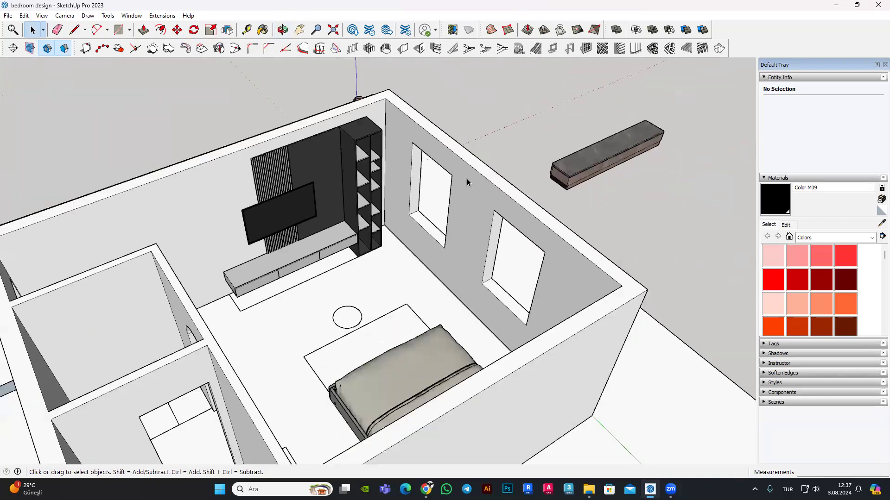
scroll(371, 219, "down", 2)
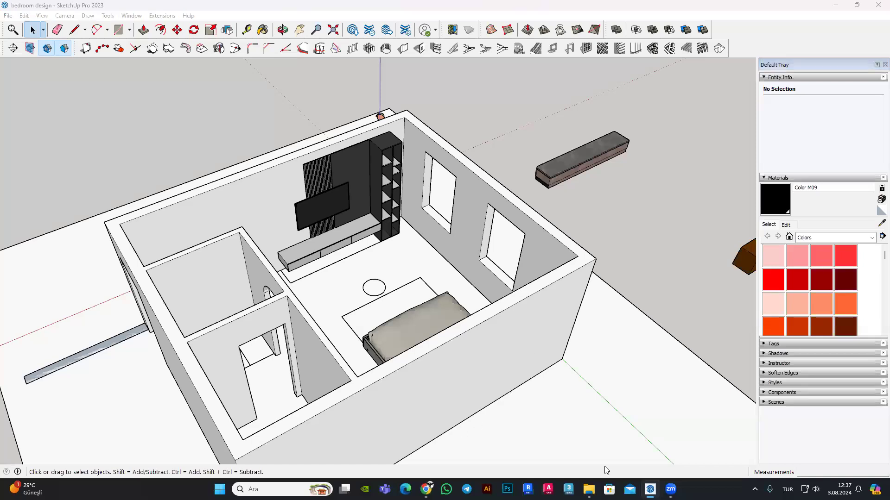
left_click(602, 250)
Step: Search 3D Warehouse for 'window' models
left_click(353, 30)
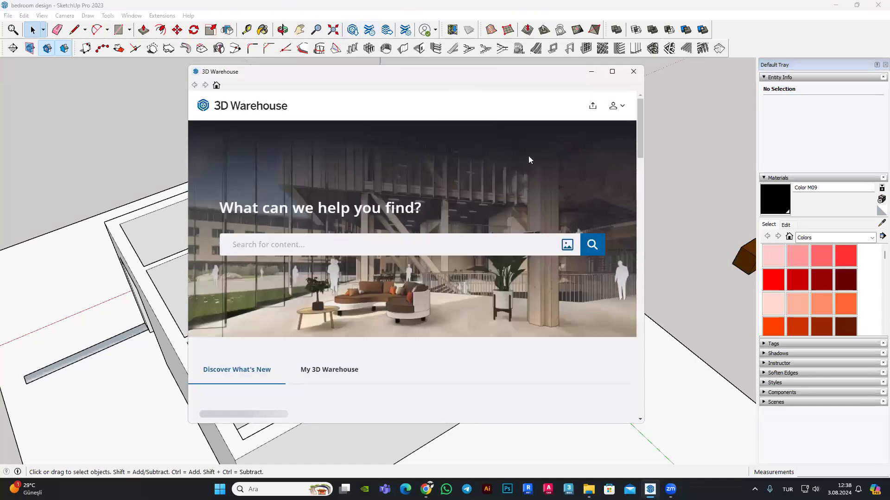
mouse_move(416, 71)
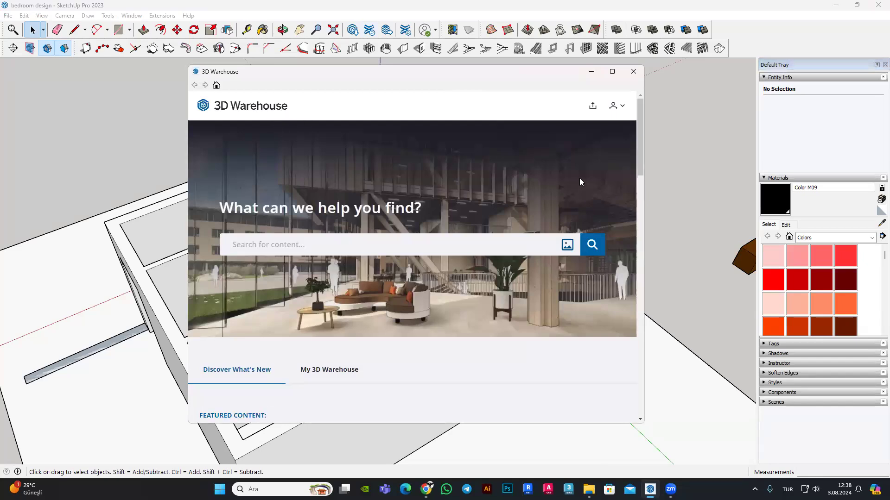
scroll(521, 339, "down", 2)
scroll(505, 310, "down", 2)
scroll(399, 223, "up", 4)
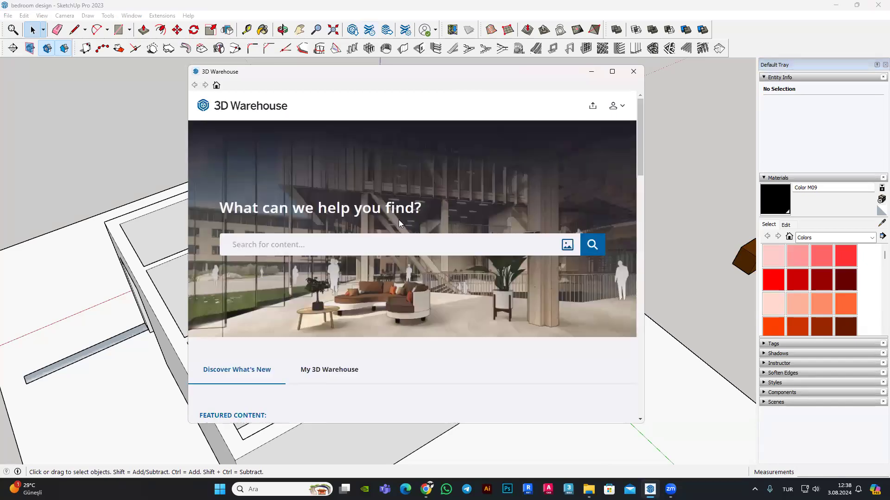
left_click(338, 242)
type("w")
key("Return")
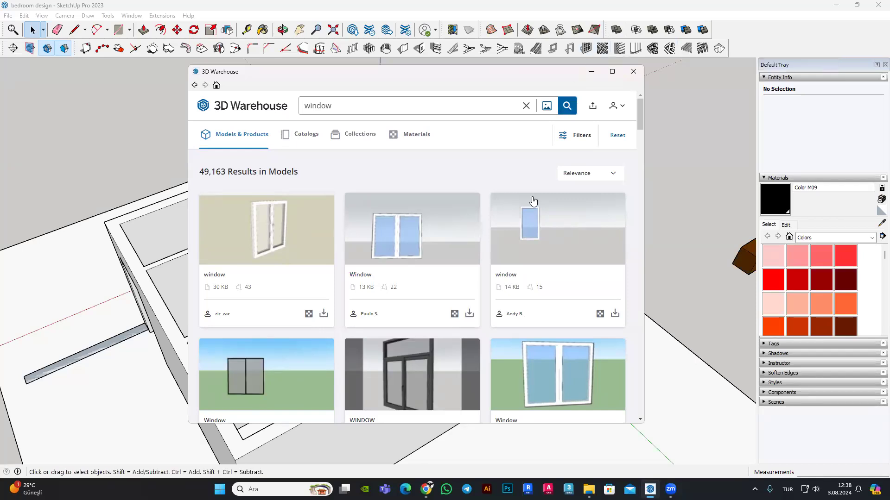
Step: Browse the window results and open the 'windows' model set's detail page
scroll(533, 201, "down", 2)
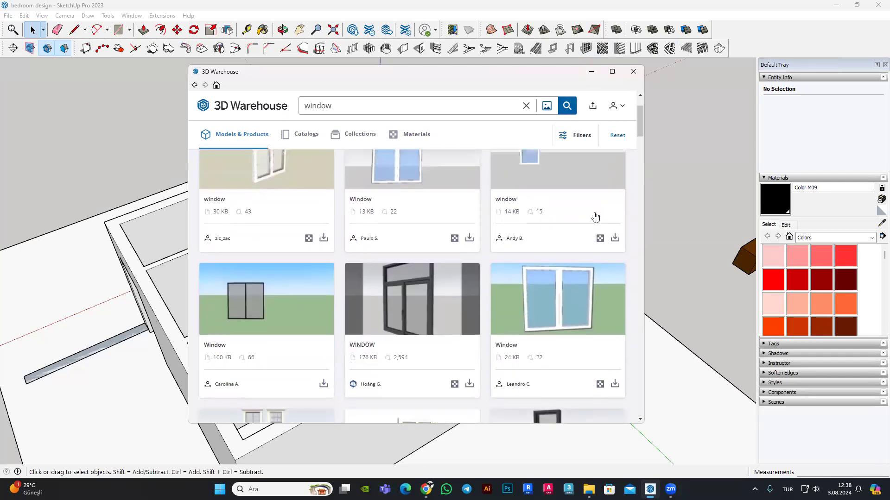
scroll(592, 204, "up", 2)
scroll(596, 211, "down", 4)
scroll(596, 211, "down", 2)
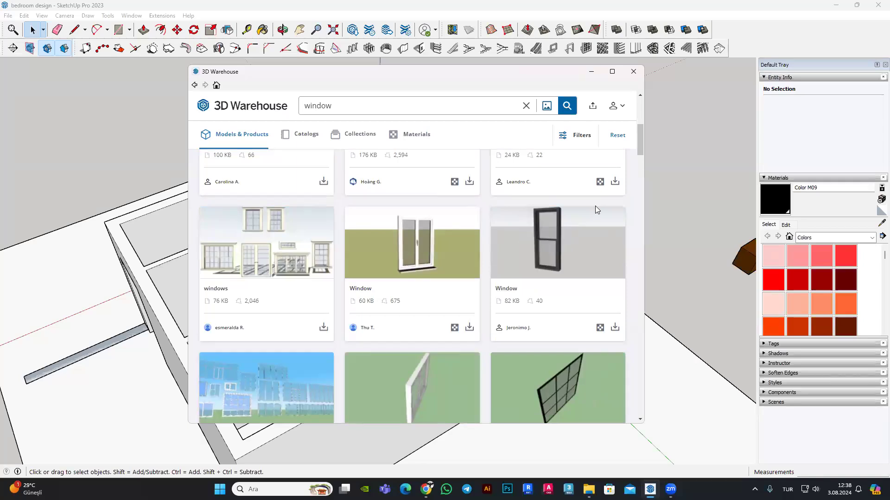
scroll(598, 211, "down", 2)
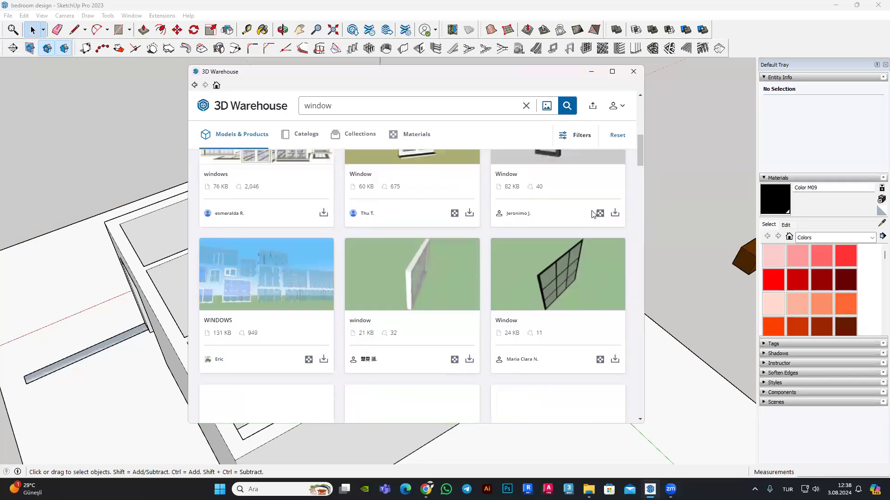
scroll(592, 214, "down", 1)
scroll(592, 213, "down", 1)
scroll(592, 214, "down", 2)
scroll(593, 214, "down", 1)
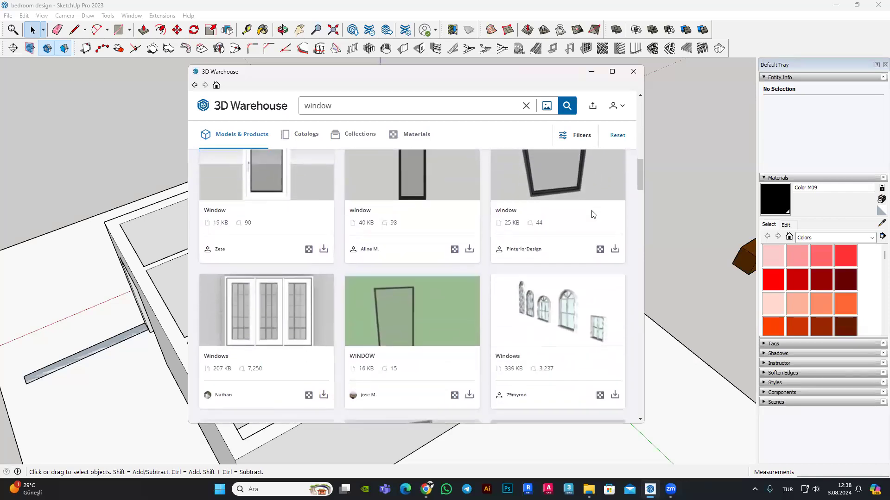
scroll(593, 214, "down", 2)
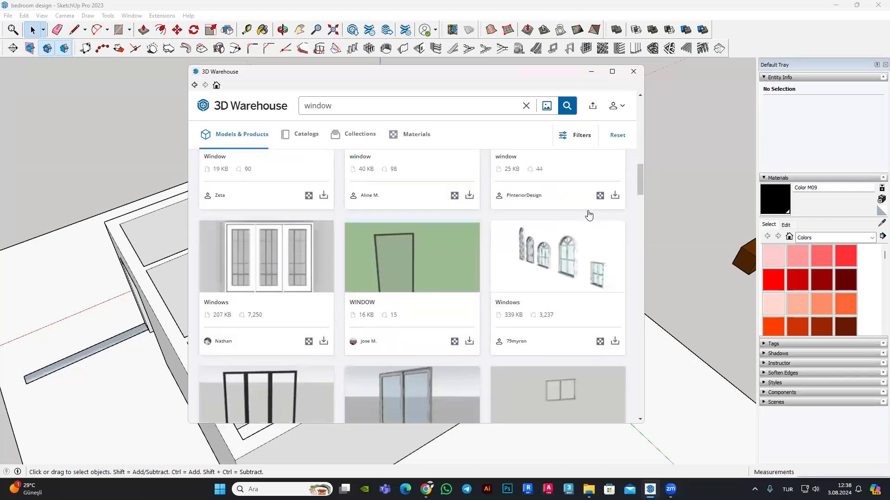
scroll(592, 214, "up", 3)
scroll(356, 257, "up", 2)
left_click(278, 210)
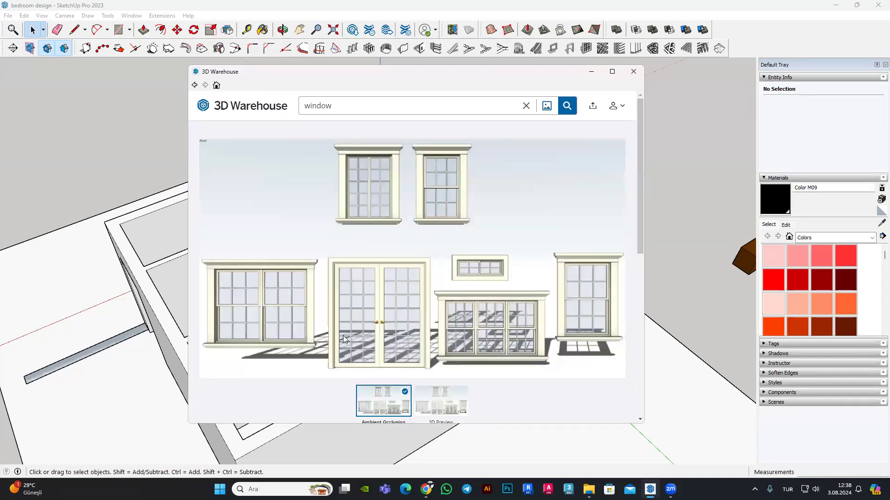
scroll(383, 285, "down", 4)
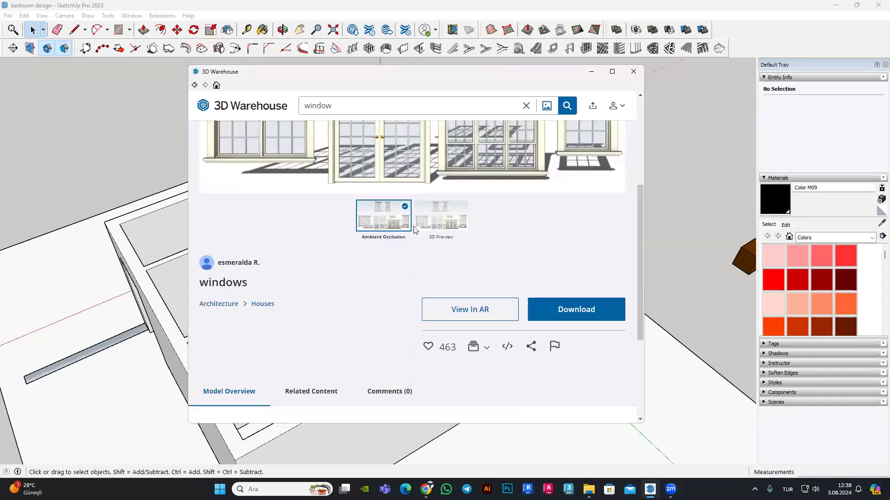
scroll(431, 240, "up", 1)
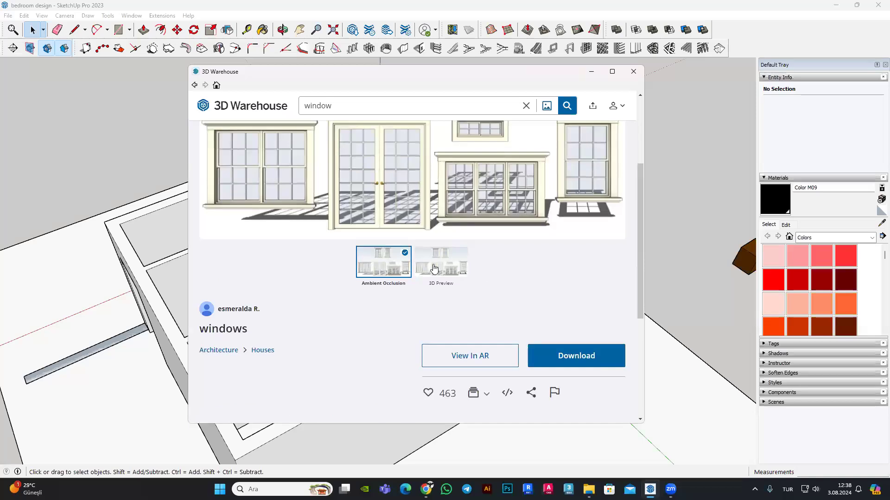
scroll(403, 278, "up", 3)
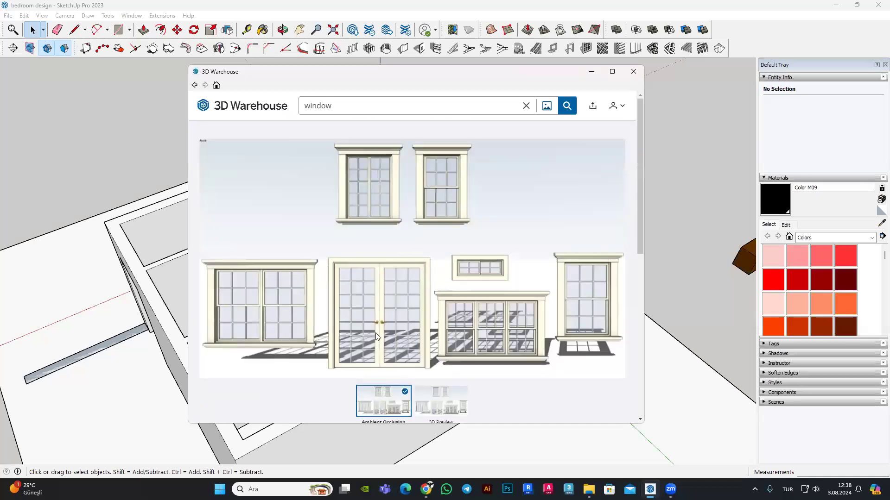
scroll(373, 272, "down", 2)
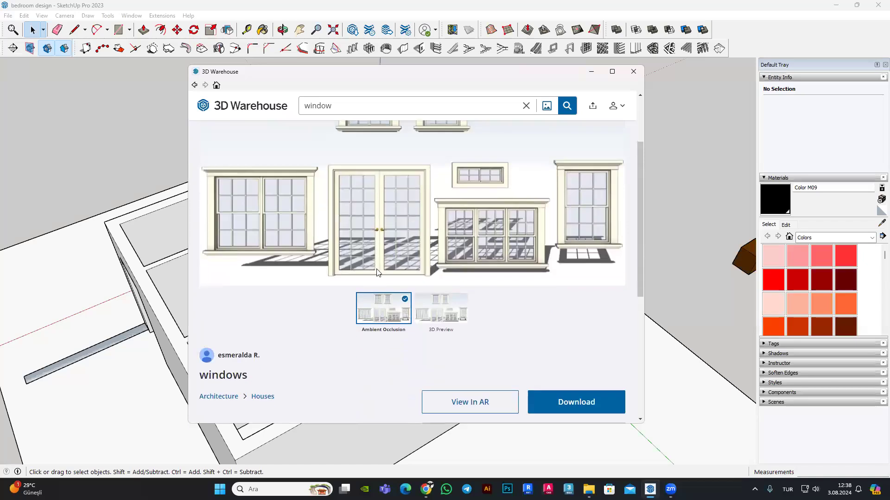
Step: Download the 'windows' model set and place it in the bedroom scene
left_click(392, 273)
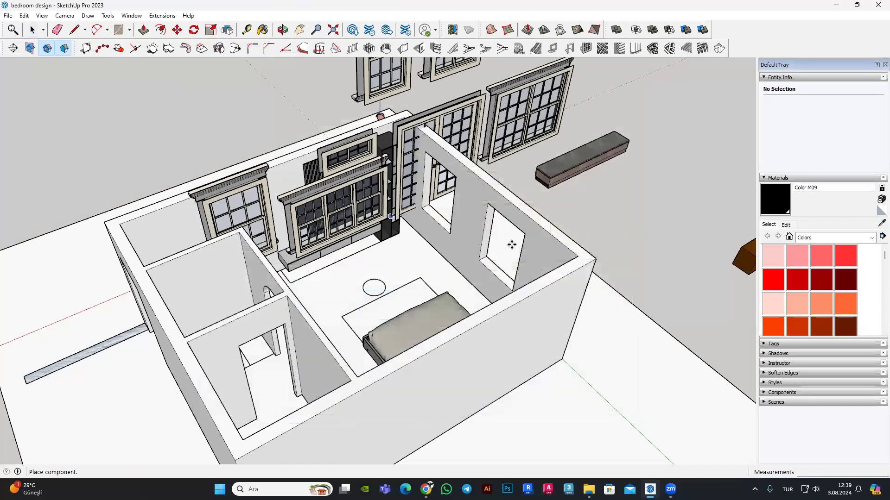
scroll(253, 248, "down", 3)
scroll(165, 210, "down", 2)
left_click(166, 209)
scroll(204, 224, "up", 3)
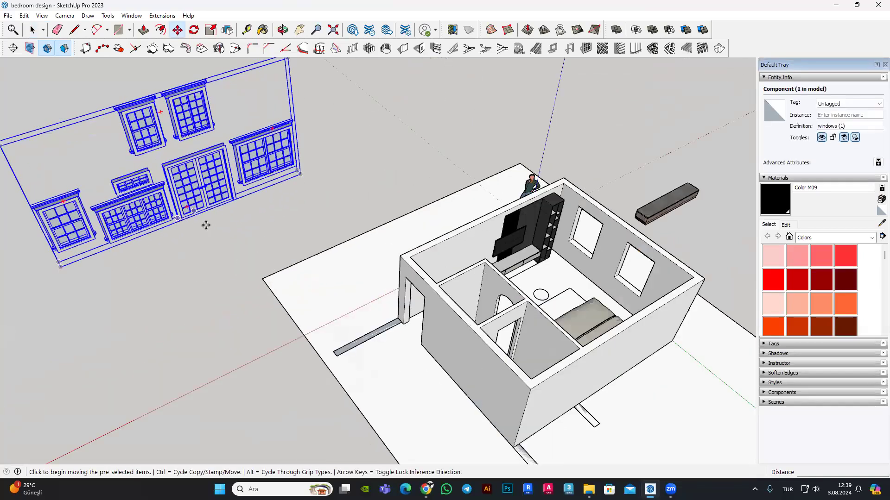
scroll(215, 195, "up", 2)
scroll(262, 233, "up", 2)
scroll(262, 233, "down", 3)
scroll(224, 207, "down", 3)
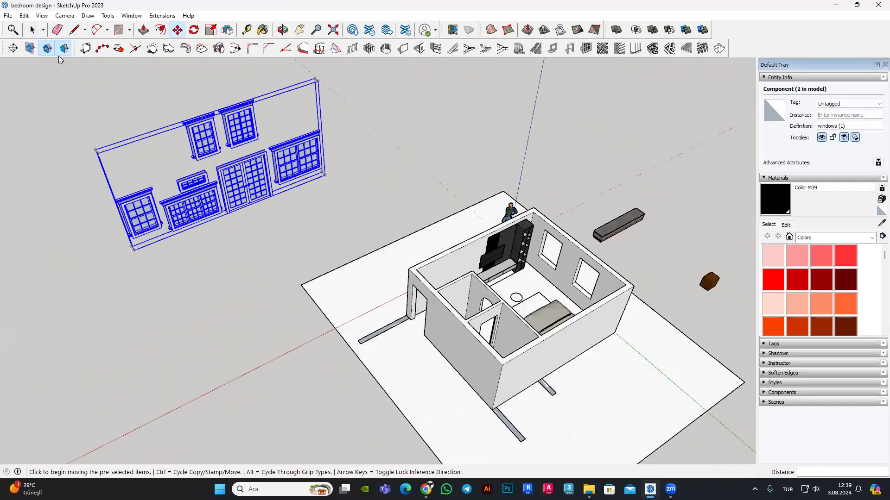
left_click(32, 29)
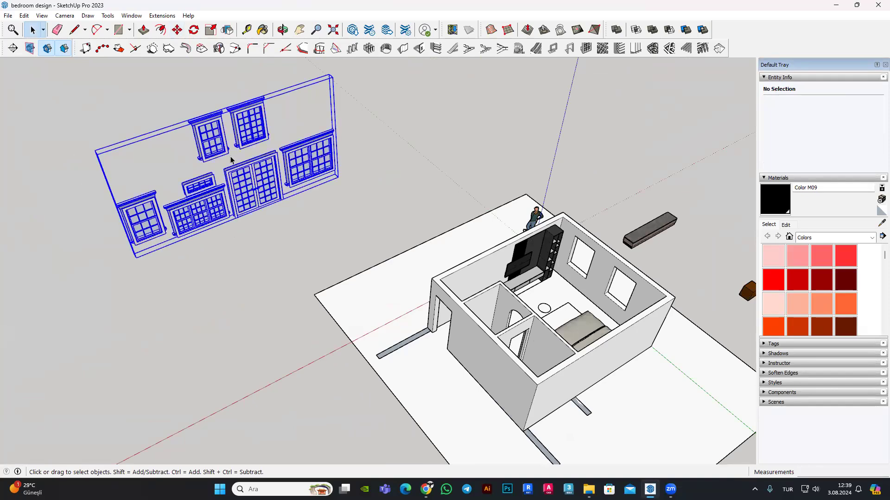
Step: Explode the imported windows group into separate windows
scroll(109, 76, "up", 1)
scroll(215, 221, "up", 3)
left_click(215, 221)
right_click(215, 220)
left_click(298, 289)
Step: Move the double window beside the house and orbit to inspect it
left_click(232, 190)
scroll(232, 190, "down", 2)
scroll(316, 216, "down", 3)
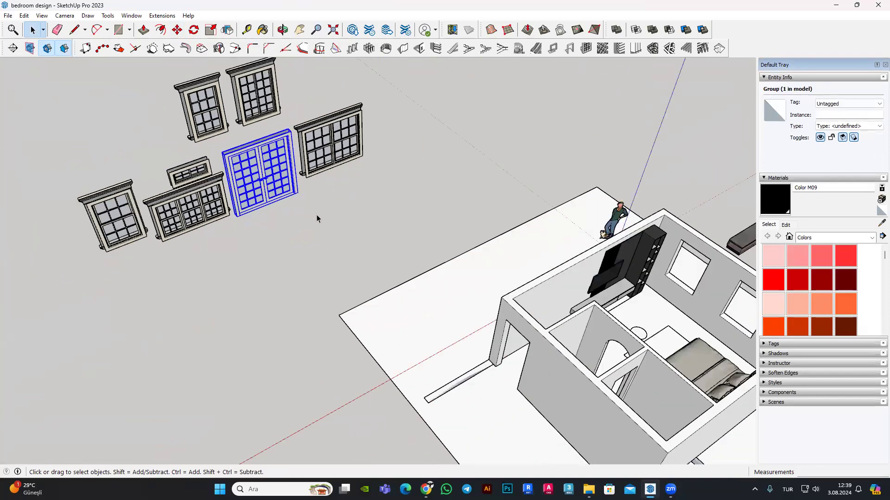
scroll(316, 217, "down", 2)
left_click(176, 29)
scroll(195, 116, "up", 3)
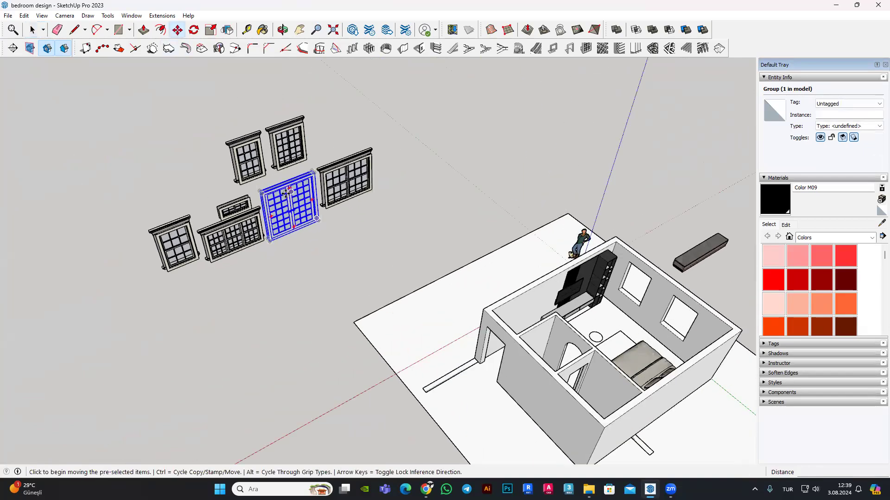
left_click(324, 209)
scroll(557, 277, "up", 3)
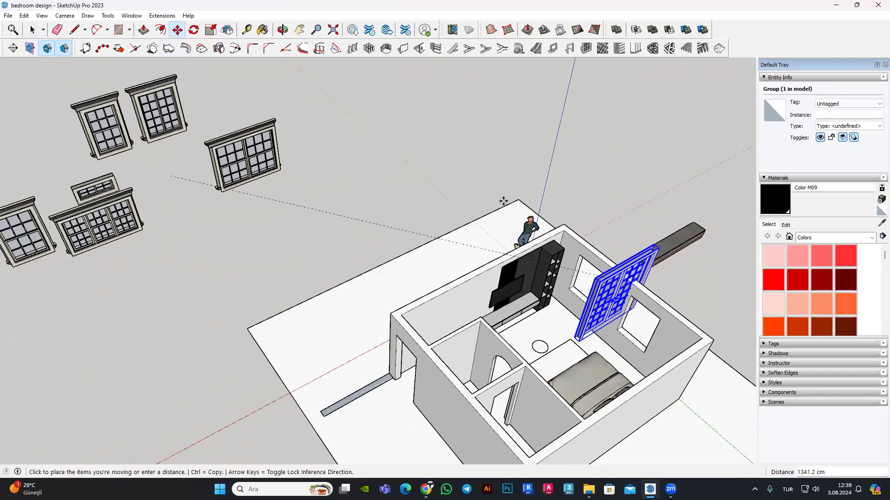
scroll(486, 222, "up", 3)
left_click(369, 176)
scroll(368, 176, "up", 3)
scroll(368, 181, "up", 4)
middle_click_drag(370, 185, 434, 191)
scroll(418, 185, "down", 3)
scroll(159, 116, "down", 4)
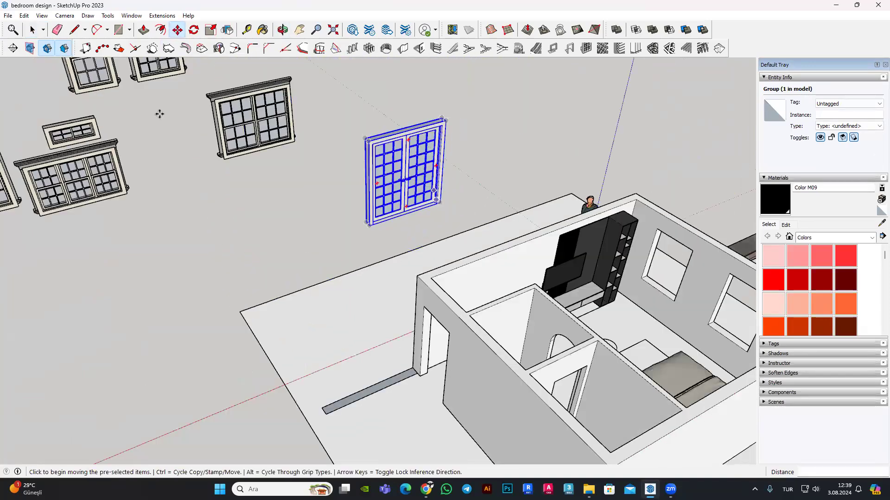
scroll(120, 159, "up", 1)
scroll(120, 159, "down", 3)
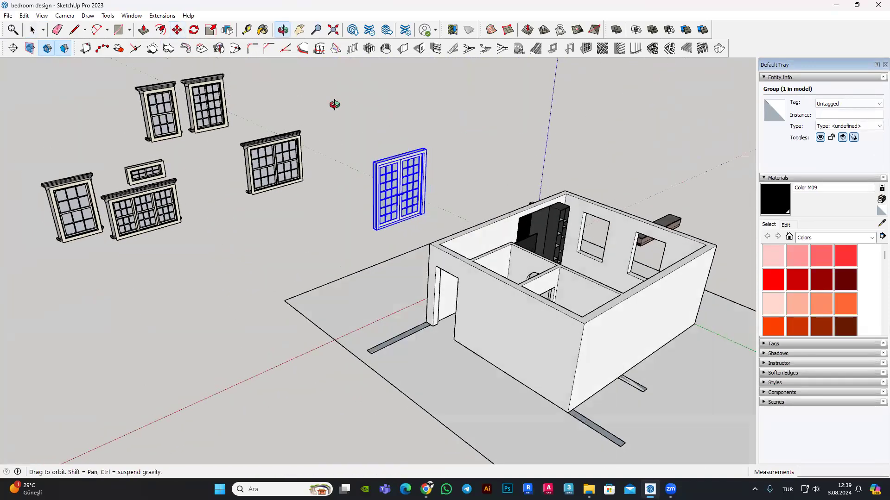
middle_click_drag(292, 119, 36, 30)
Step: Delete the double window and all the loose windows
left_click(34, 30)
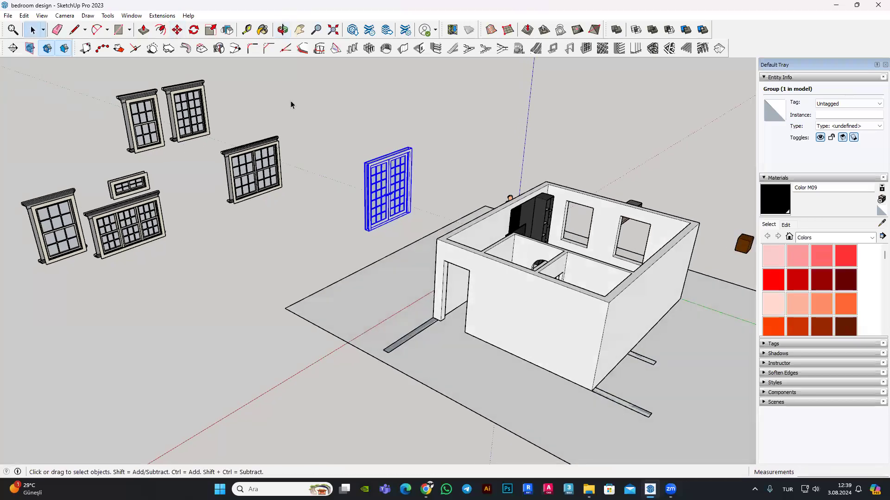
key("Delete")
left_click_drag(315, 115, 95, 213)
key("Delete")
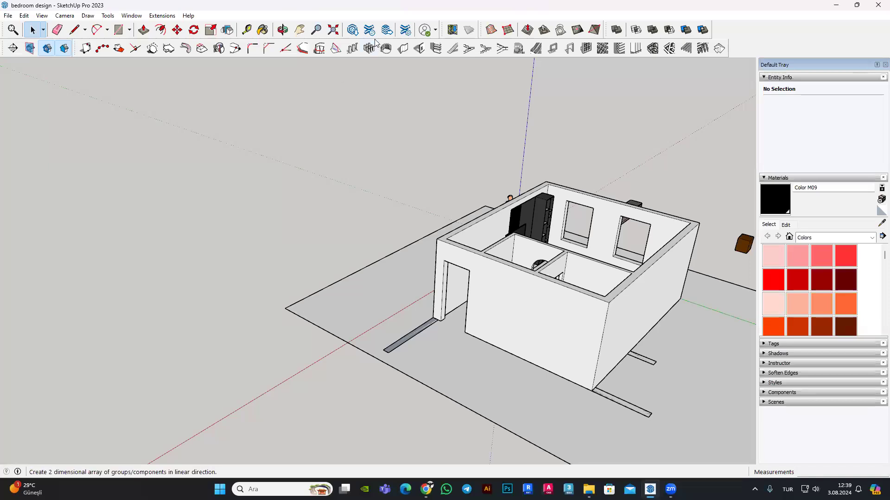
Step: Open 3D Warehouse and search it for window models
left_click(352, 30)
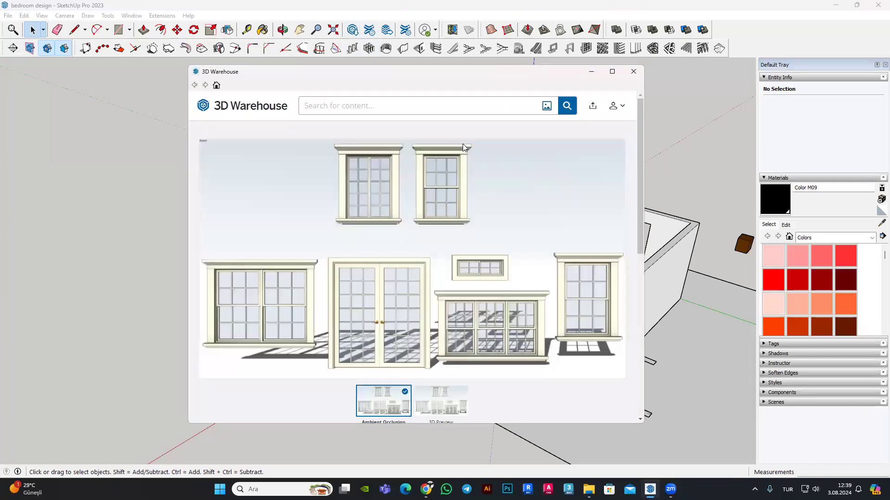
scroll(611, 151, "down", 5)
scroll(216, 101, "up", 5)
scroll(451, 170, "down", 5)
scroll(366, 121, "up", 5)
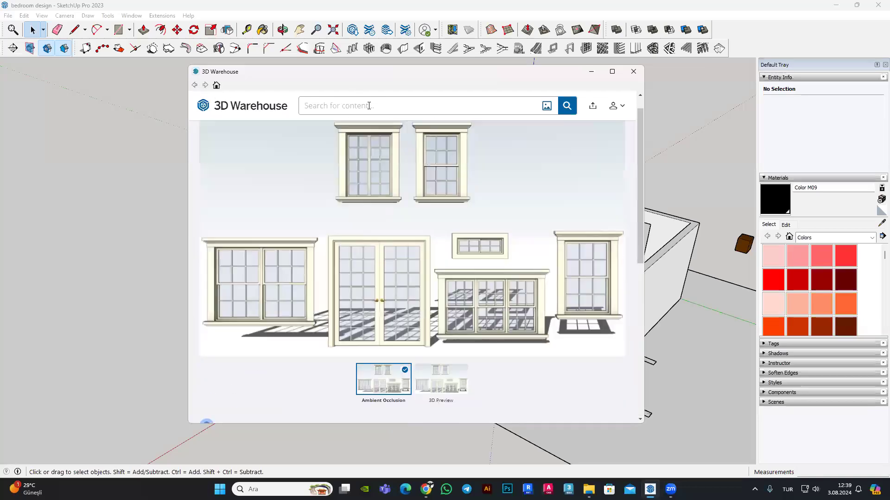
type("window")
key("Return")
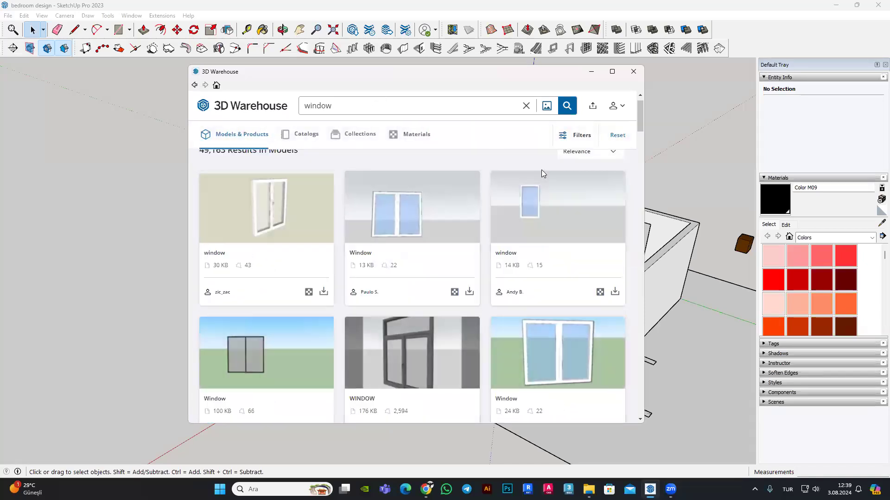
Step: Scroll through the window search results
scroll(505, 220, "down", 1)
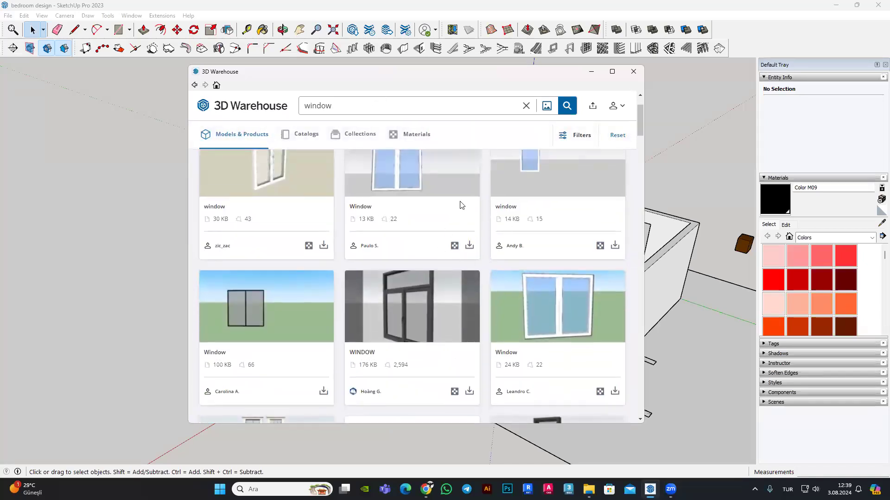
scroll(461, 205, "down", 1)
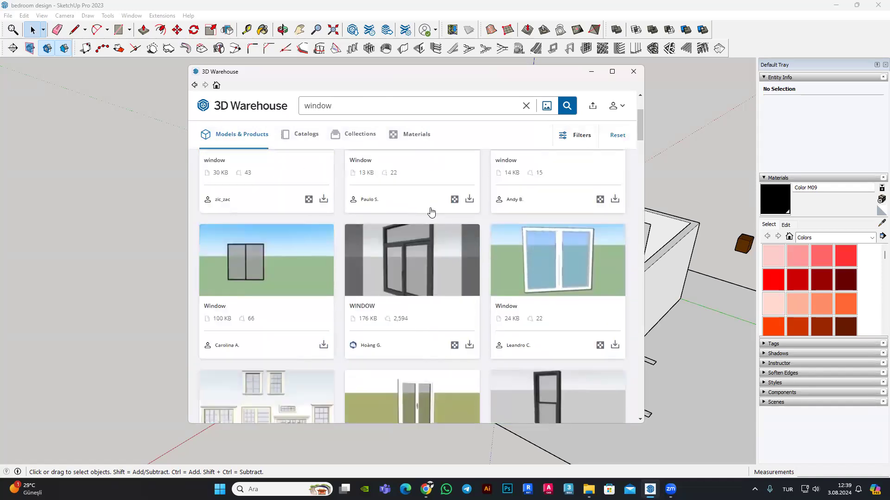
scroll(446, 209, "up", 1)
scroll(621, 241, "up", 2)
scroll(291, 227, "down", 4)
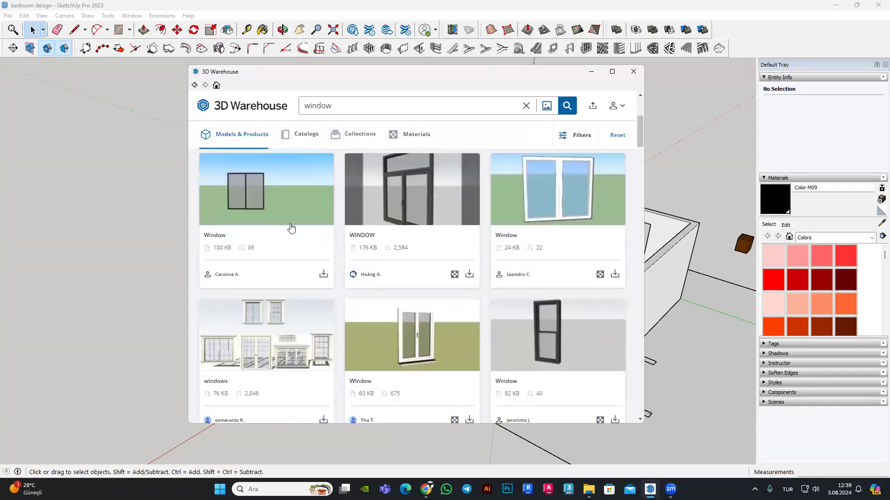
scroll(391, 238, "down", 4)
scroll(391, 238, "down", 3)
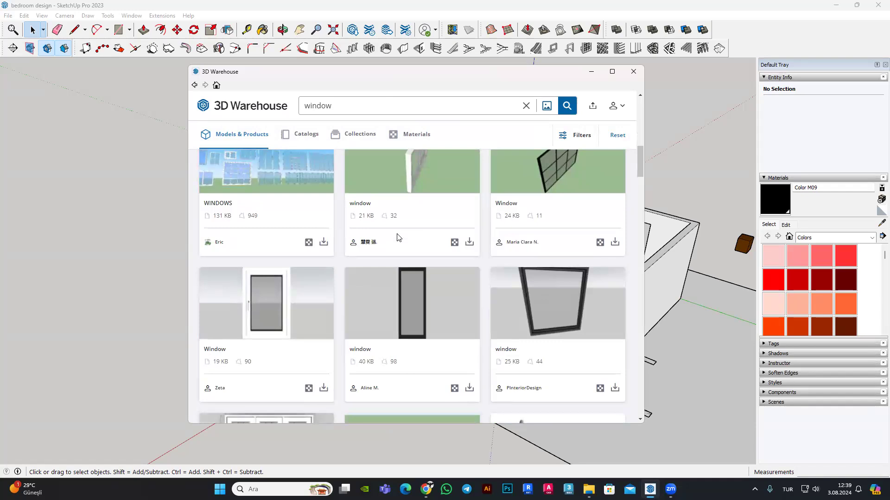
scroll(397, 238, "down", 2)
scroll(398, 237, "down", 2)
scroll(397, 238, "down", 2)
scroll(397, 238, "down", 2)
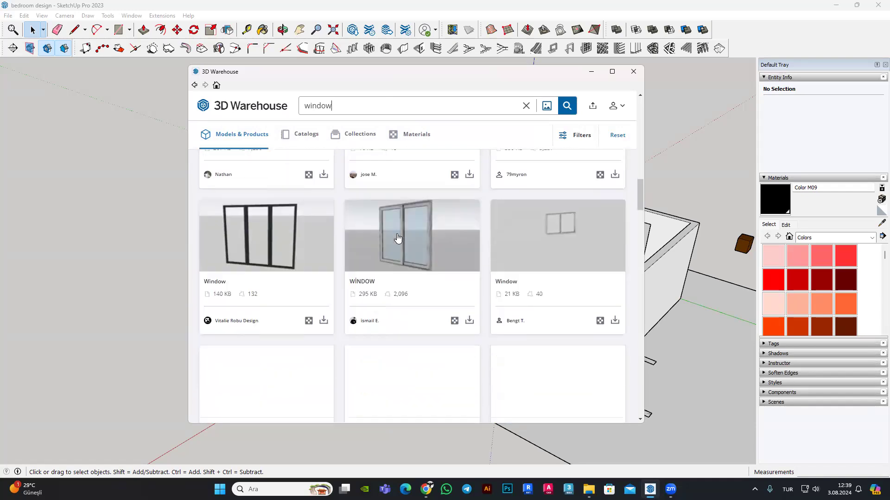
scroll(397, 237, "down", 3)
scroll(397, 238, "down", 2)
scroll(397, 238, "down", 2)
scroll(397, 238, "down", 3)
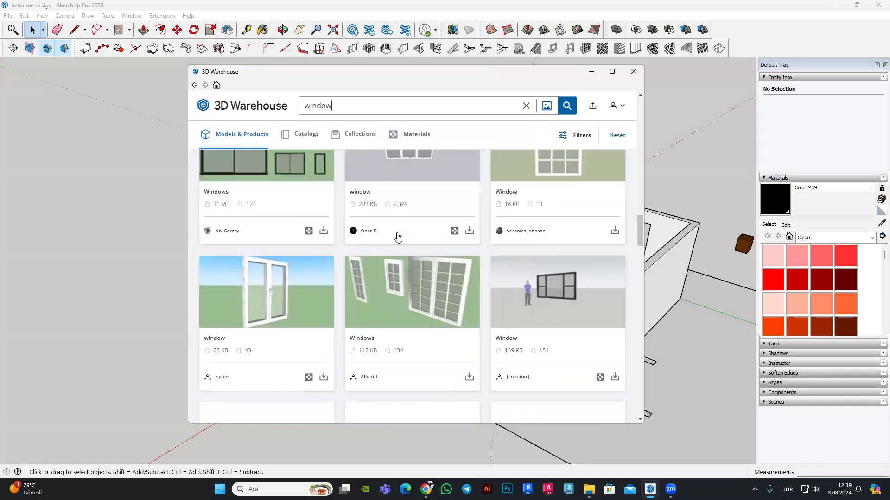
scroll(398, 237, "up", 1)
scroll(397, 237, "down", 1)
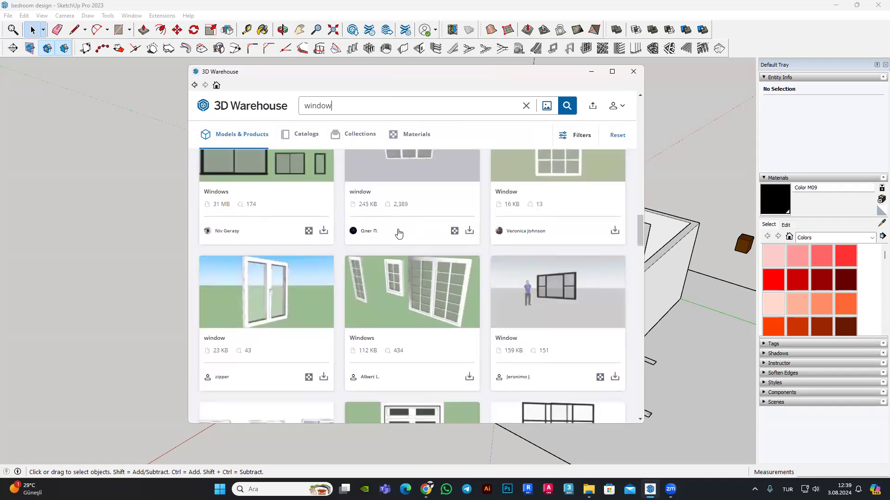
scroll(398, 236, "down", 3)
scroll(422, 221, "down", 1)
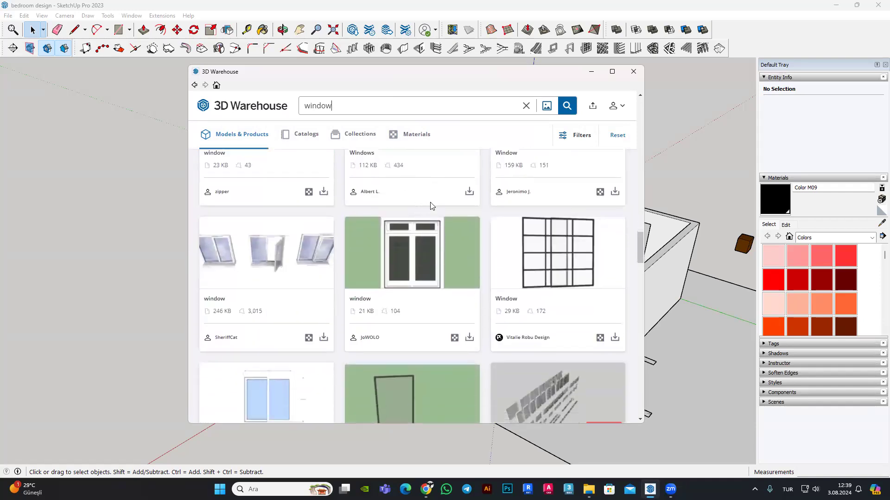
scroll(533, 209, "down", 3)
scroll(533, 208, "down", 1)
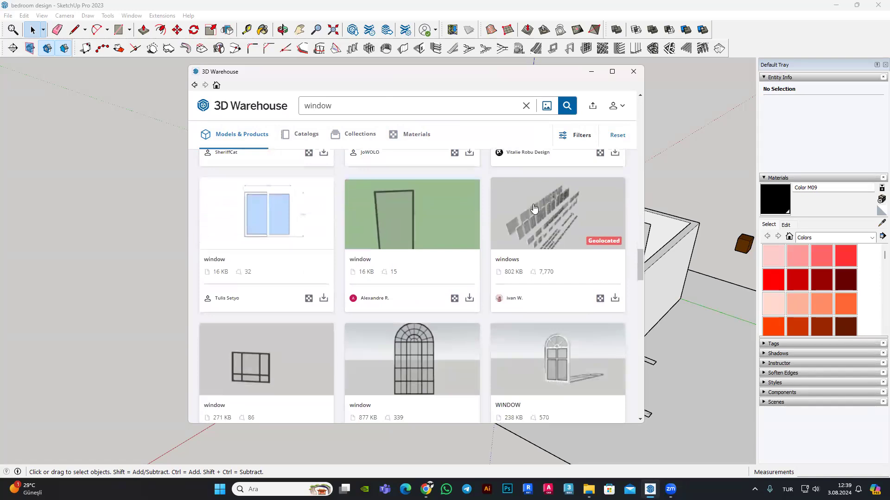
scroll(536, 207, "down", 1)
scroll(534, 207, "down", 2)
scroll(534, 209, "down", 1)
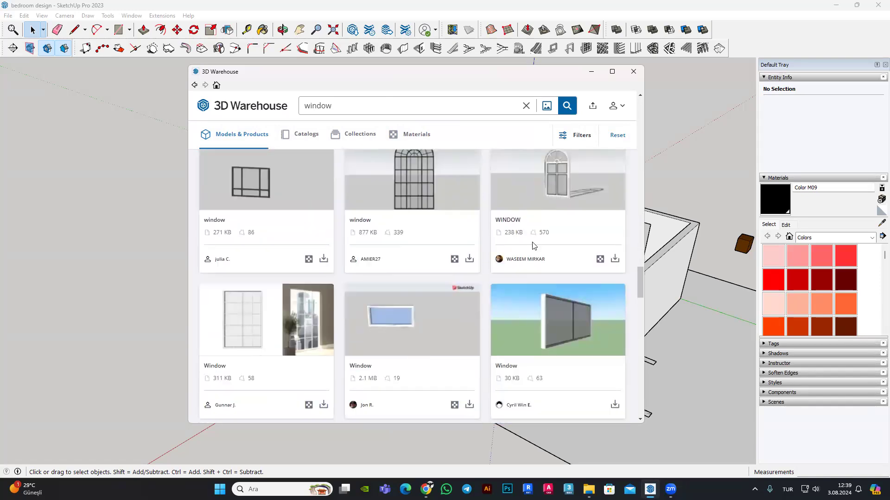
scroll(533, 246, "down", 3)
scroll(527, 235, "down", 7)
scroll(527, 232, "down", 6)
scroll(527, 219, "down", 5)
scroll(527, 218, "up", 2)
scroll(528, 222, "up", 5)
scroll(527, 214, "up", 4)
scroll(526, 206, "up", 4)
scroll(526, 209, "up", 4)
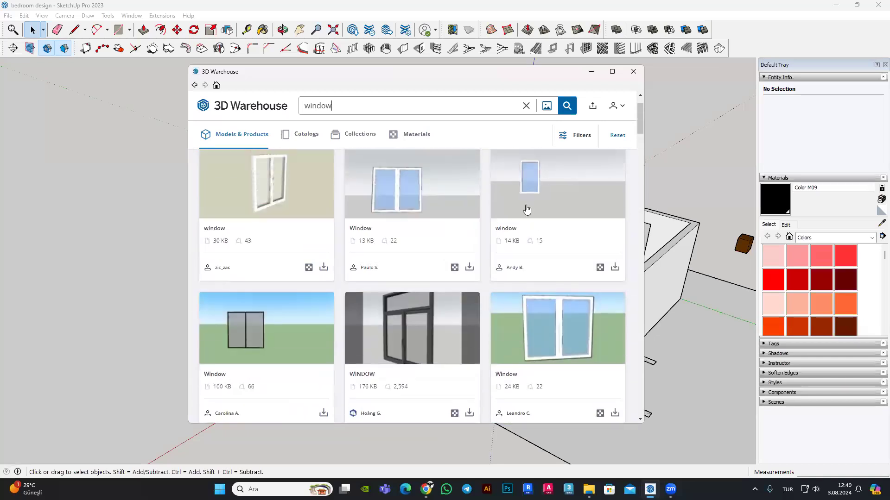
Step: Preview the grey two-pane, first white, and white double-with-sill window models
left_click(272, 329)
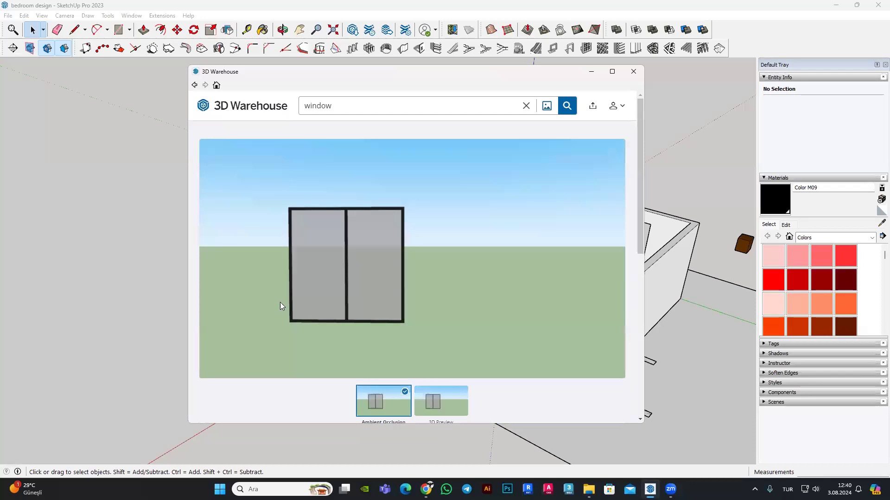
left_click(195, 85)
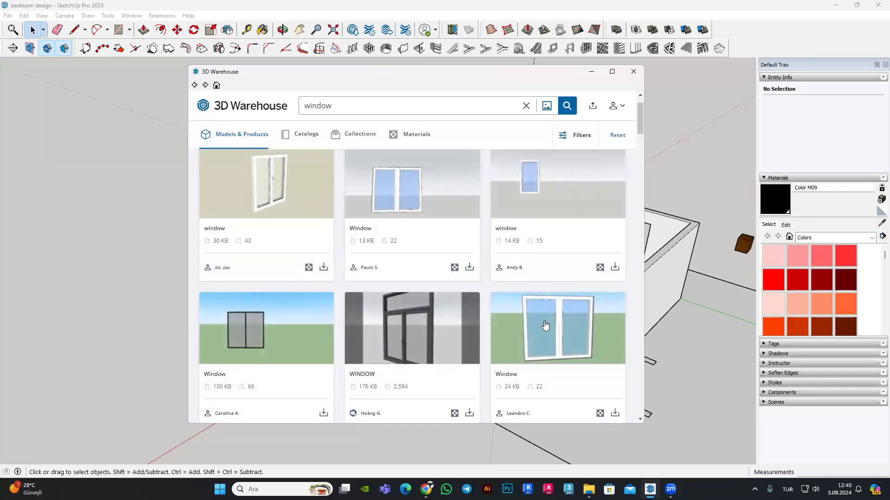
scroll(523, 314, "up", 2)
left_click(284, 236)
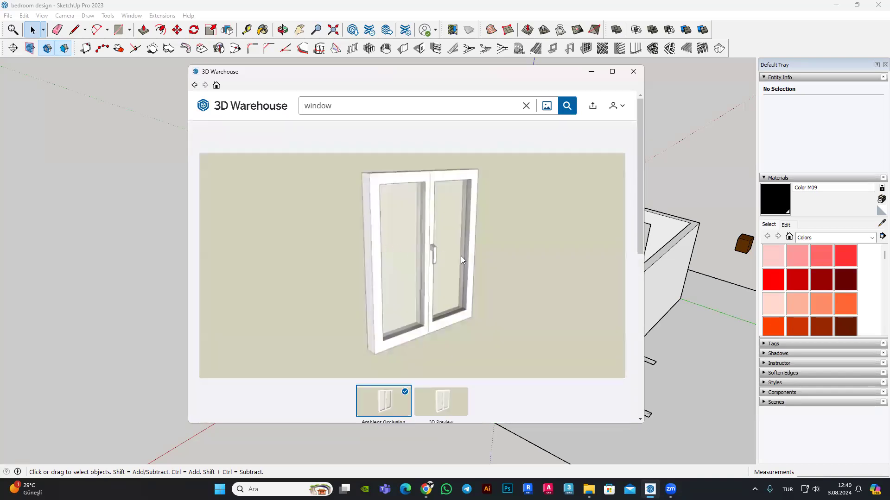
left_click(194, 85)
scroll(415, 231, "down", 1)
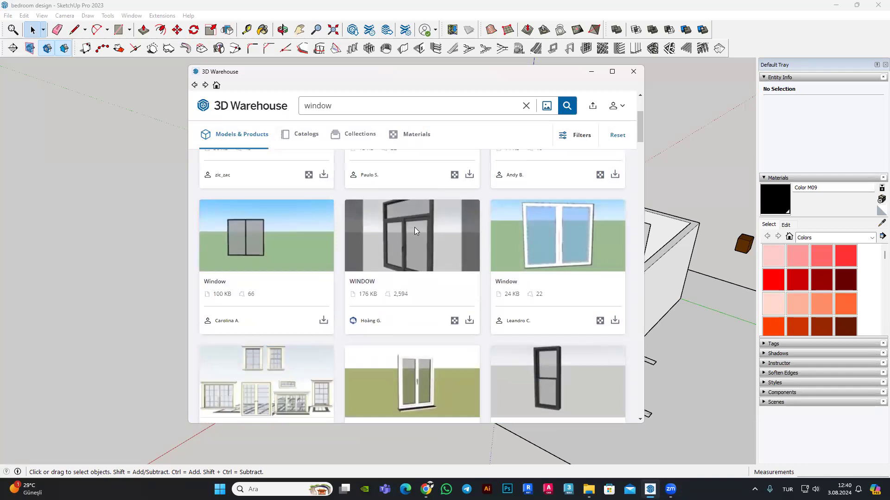
scroll(415, 228, "down", 2)
left_click(418, 266)
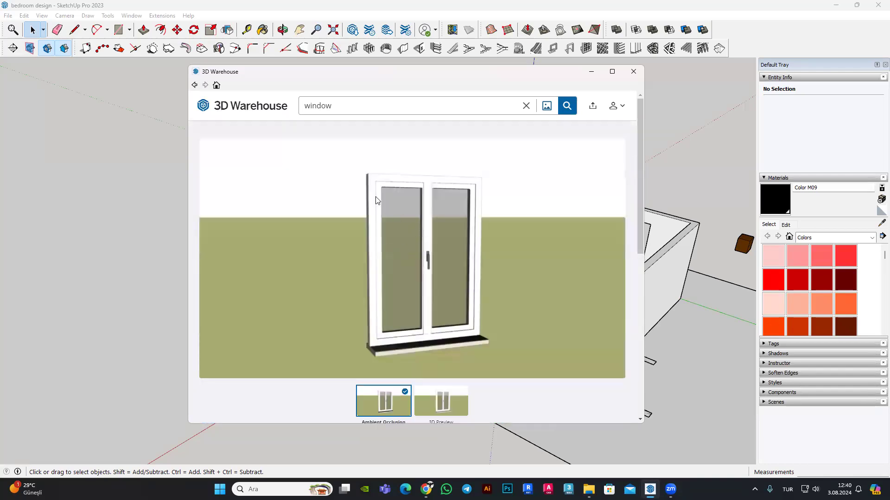
left_click(195, 85)
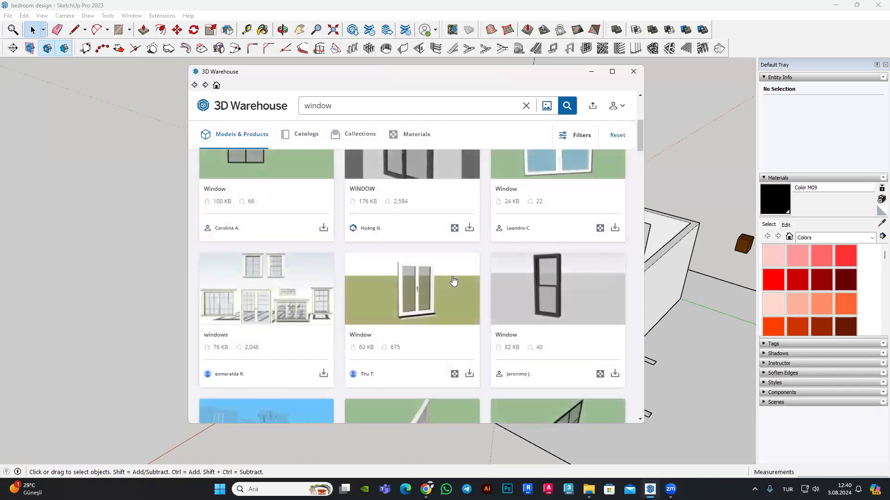
Step: Open the grey sliding WİNDOW model's page and look over its details
scroll(547, 289, "down", 2)
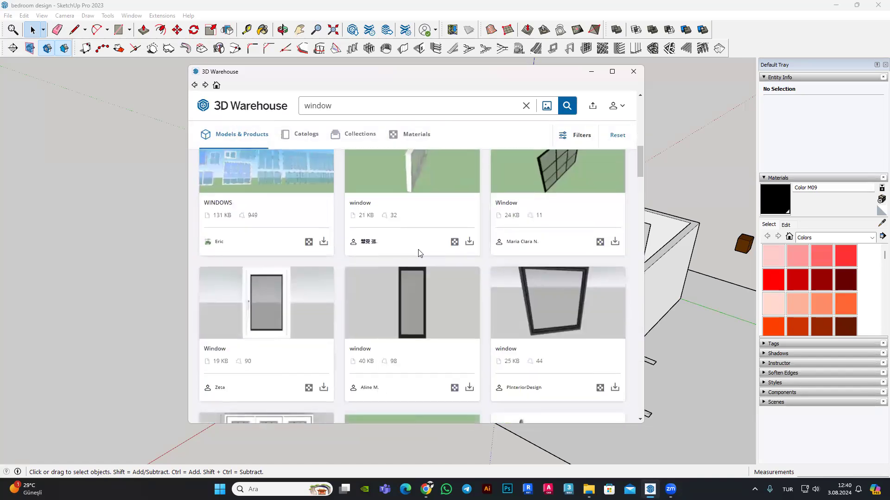
scroll(418, 253, "down", 2)
scroll(454, 250, "down", 4)
scroll(510, 269, "up", 1)
scroll(552, 278, "down", 2)
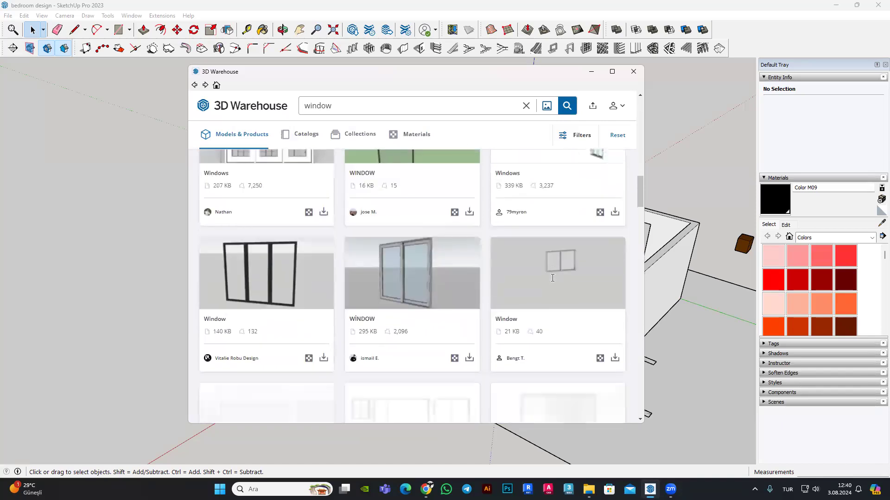
left_click(446, 280)
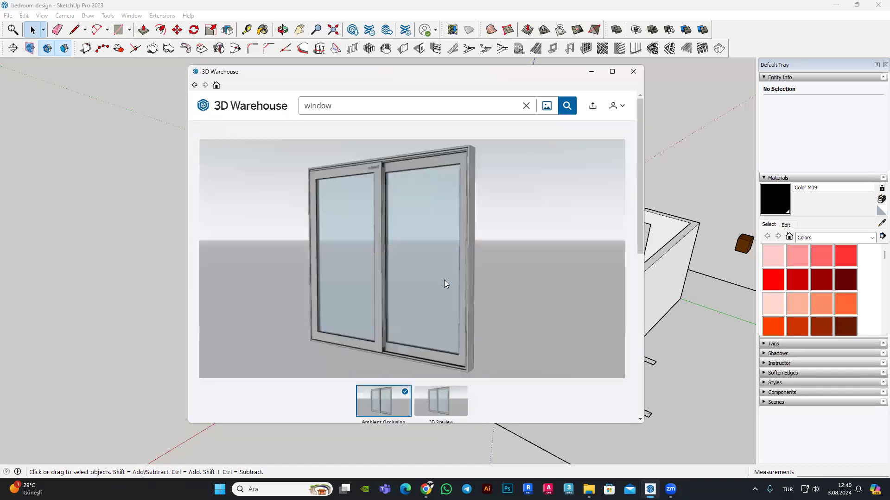
scroll(412, 329, "down", 2)
scroll(424, 278, "up", 2)
scroll(341, 164, "down", 3)
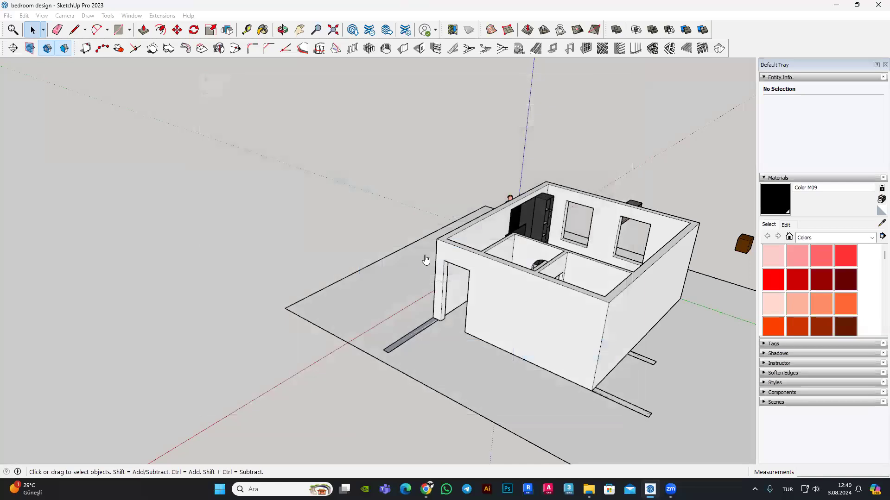
Step: Place the downloaded window in the model and rotate it 90°
left_click(419, 216)
scroll(408, 208, "up", 1)
scroll(354, 139, "up", 3)
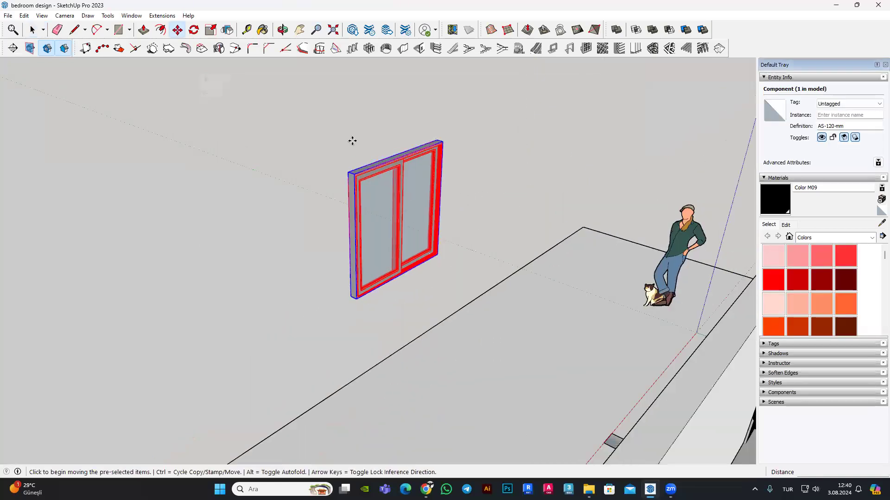
scroll(353, 139, "up", 2)
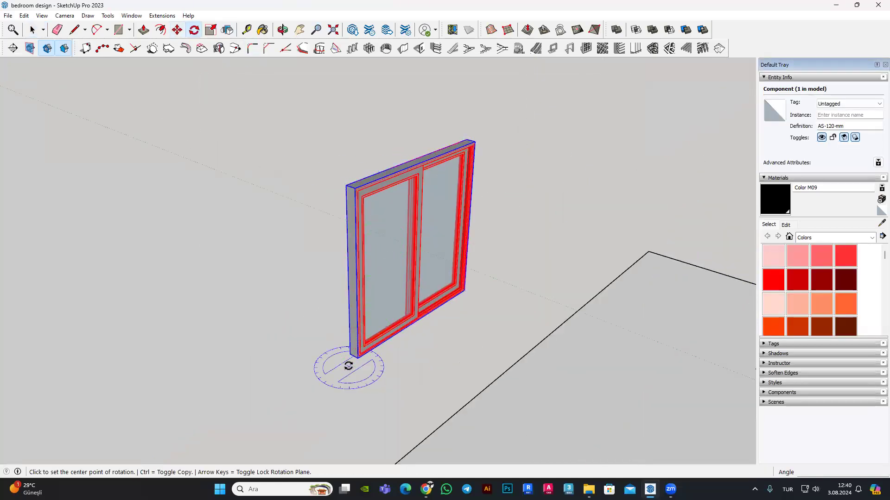
left_click(318, 376)
left_click(297, 354)
scroll(338, 260, "down", 2)
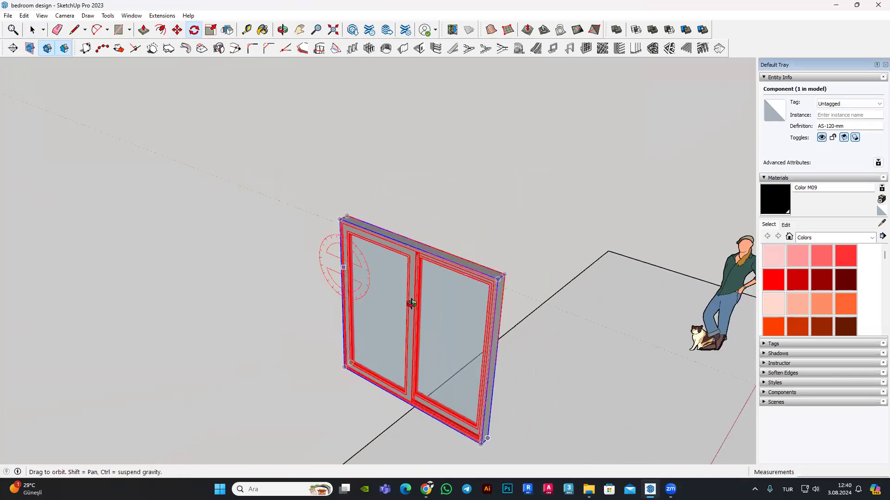
Step: Move the window to a new spot beside the house
left_click(176, 29)
scroll(342, 292, "down", 2)
scroll(311, 324, "up", 1)
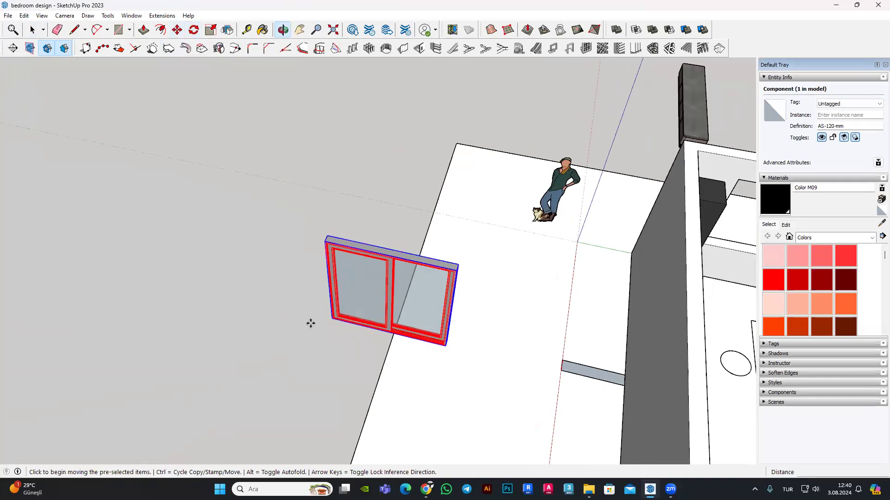
left_click(310, 323)
scroll(583, 308, "down", 1)
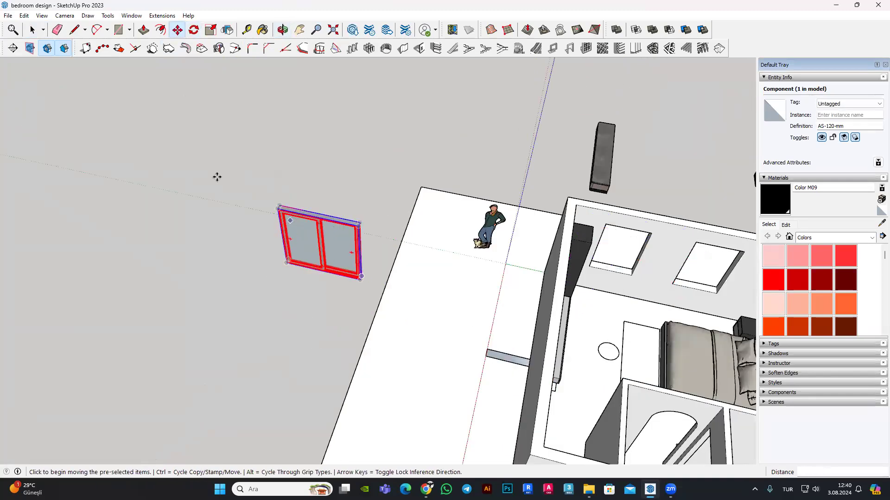
scroll(217, 176, "up", 1)
left_click(263, 189)
scroll(278, 209, "up", 3)
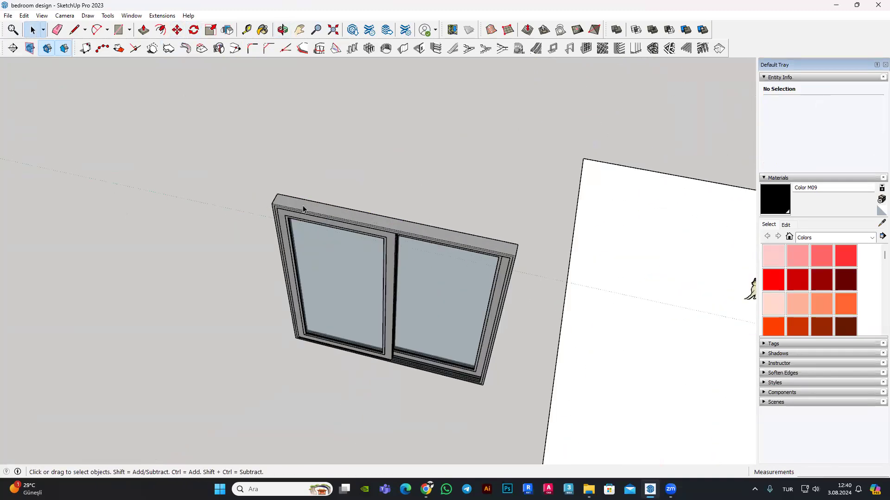
Step: Unlock all locked items with Edit > Unlock > All and reselect the window
left_click(298, 214)
scroll(296, 216, "up", 3)
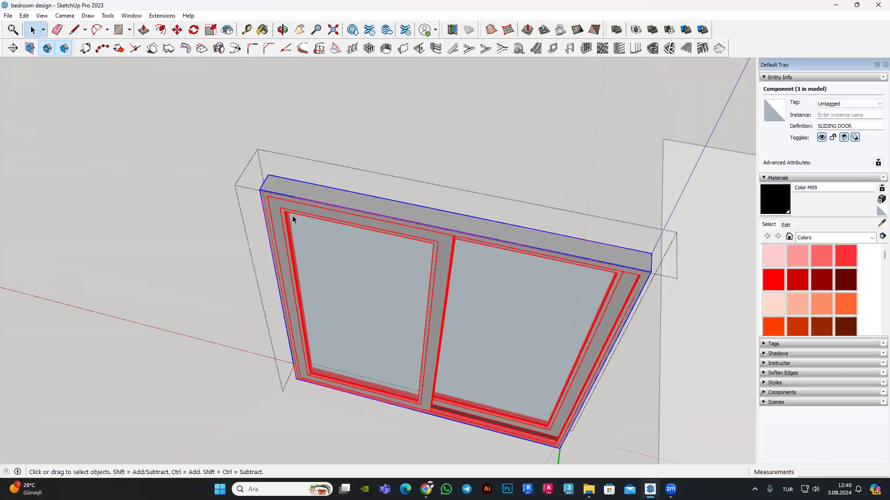
right_click(292, 209)
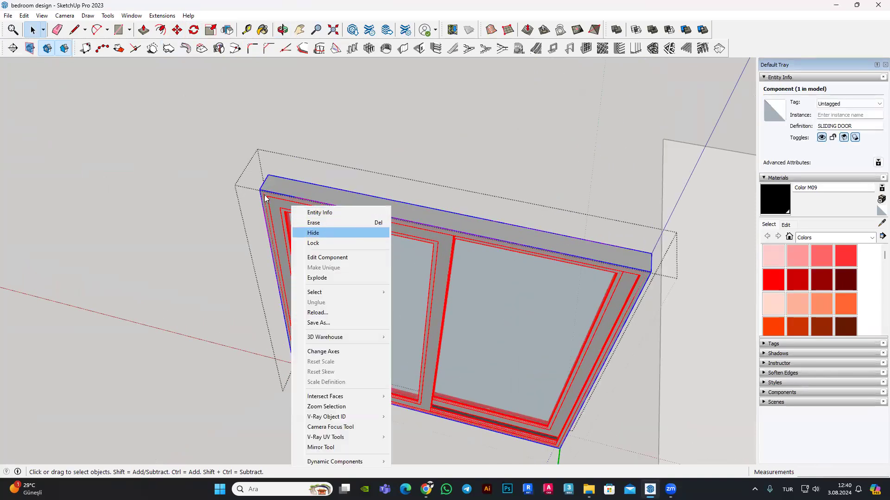
left_click(27, 17)
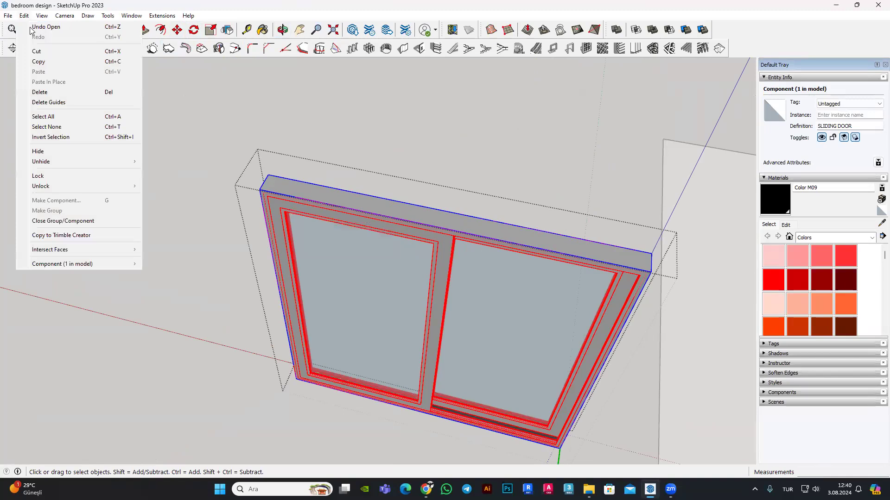
left_click(158, 196)
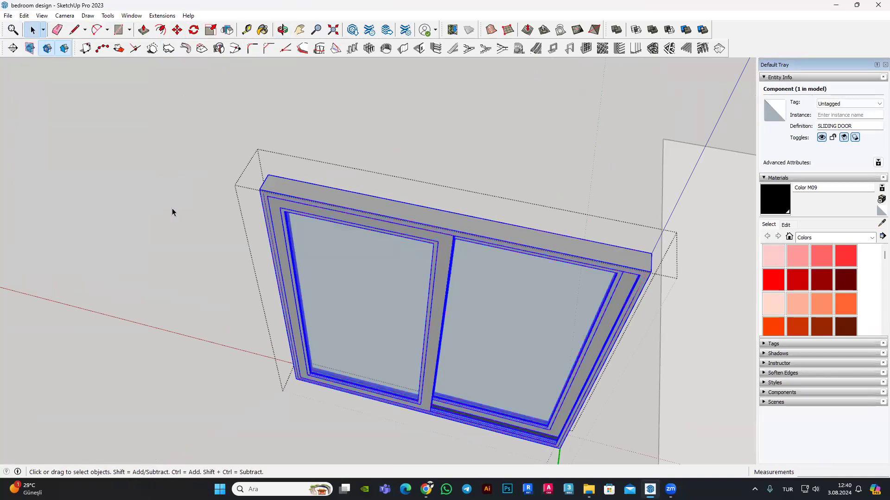
scroll(174, 216, "down", 2)
scroll(177, 225, "down", 3)
left_click(362, 138)
scroll(356, 160, "down", 3)
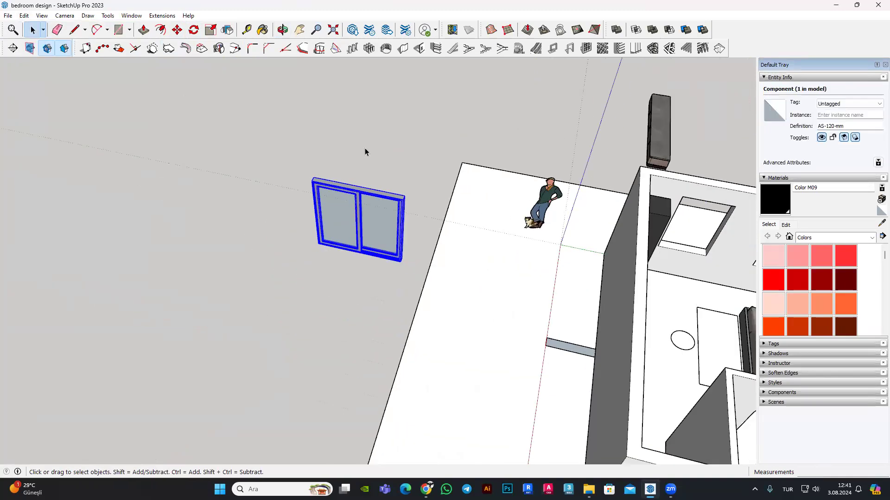
Step: Pick up the AS-120-mm window with Move and orbit to line it up with the wall
left_click(177, 30)
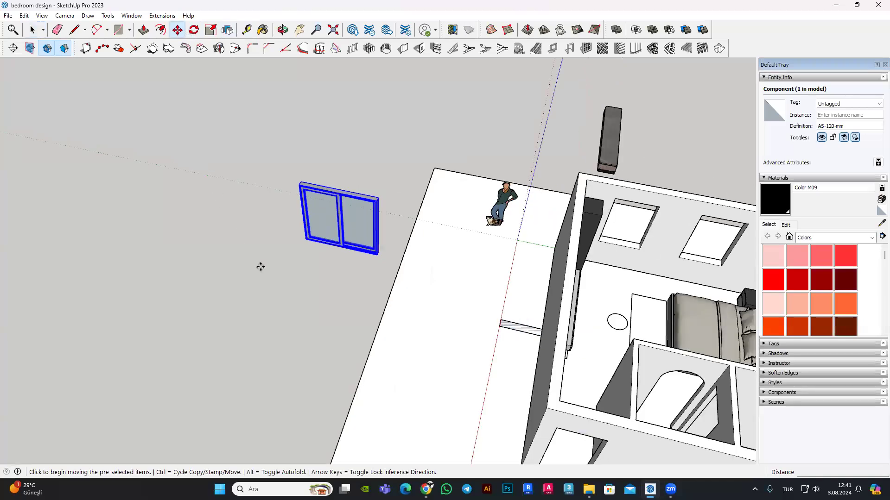
left_click(260, 267)
mouse_move(562, 277)
middle_mouse_down()
mouse_move(470, 291)
mouse_move(417, 260)
mouse_move(240, 264)
middle_mouse_up()
scroll(278, 227, "up", 3)
scroll(278, 227, "down", 3)
middle_click_drag(318, 249, 298, 253)
scroll(302, 250, "up", 4)
scroll(302, 251, "up", 3)
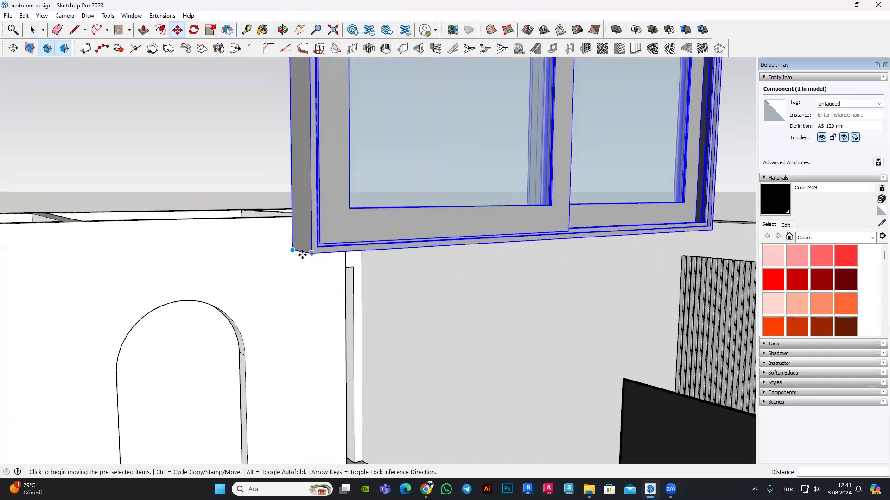
scroll(301, 204, "up", 3)
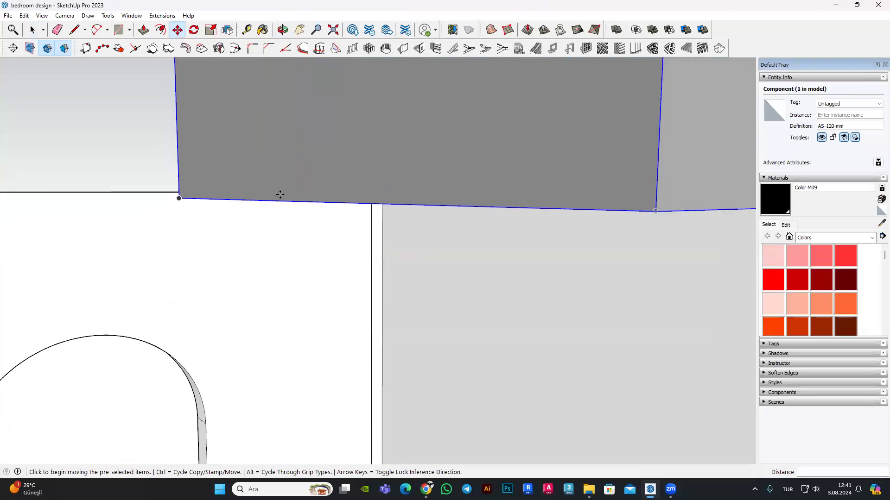
middle_click_drag(278, 193, 303, 191)
scroll(409, 258, "down", 3)
scroll(406, 258, "down", 2)
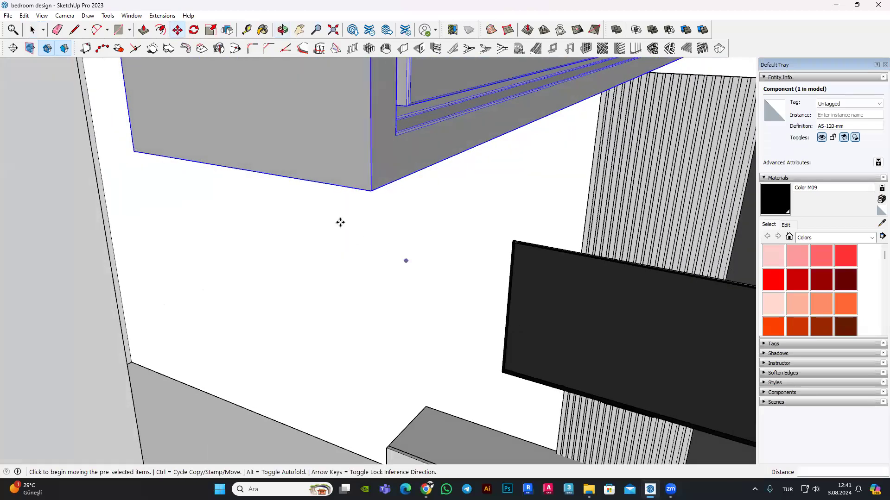
scroll(399, 256, "down", 3)
scroll(394, 255, "down", 2)
scroll(376, 215, "down", 5)
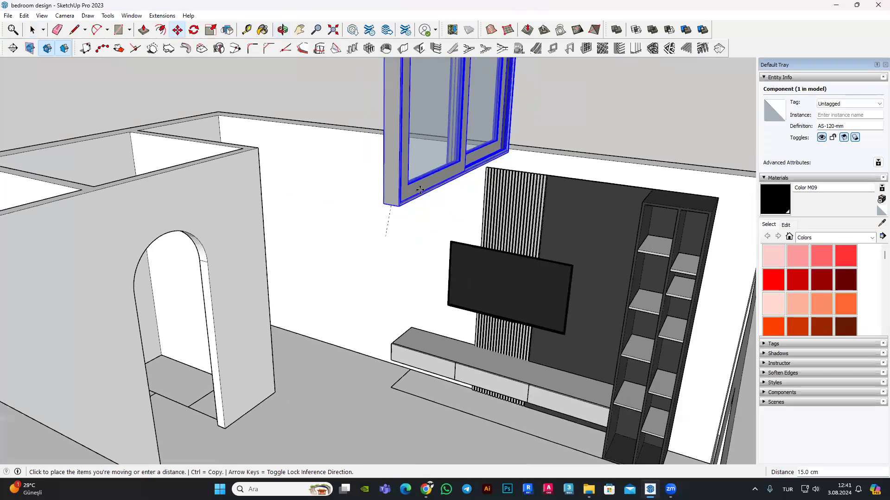
scroll(348, 224, "down", 5)
scroll(407, 240, "down", 2)
Step: Place the window on the front wall over the left opening
middle_click_drag(407, 240, 349, 332)
left_click(349, 332)
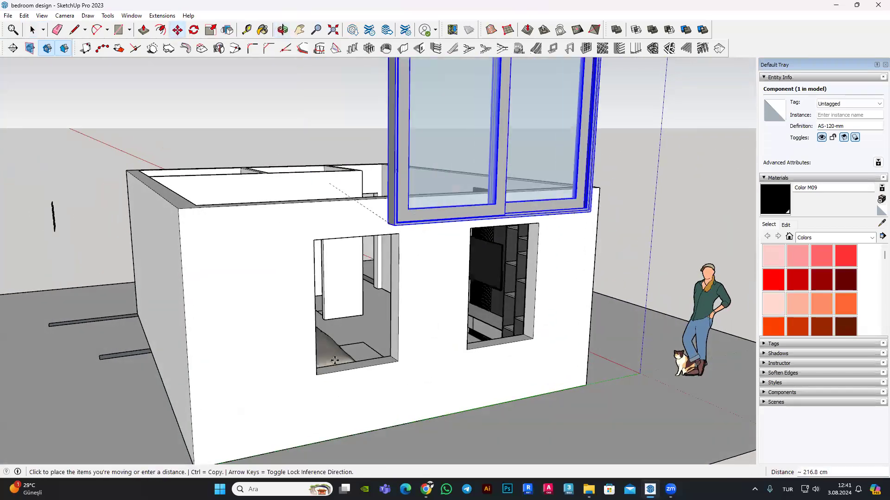
scroll(426, 267, "down", 5)
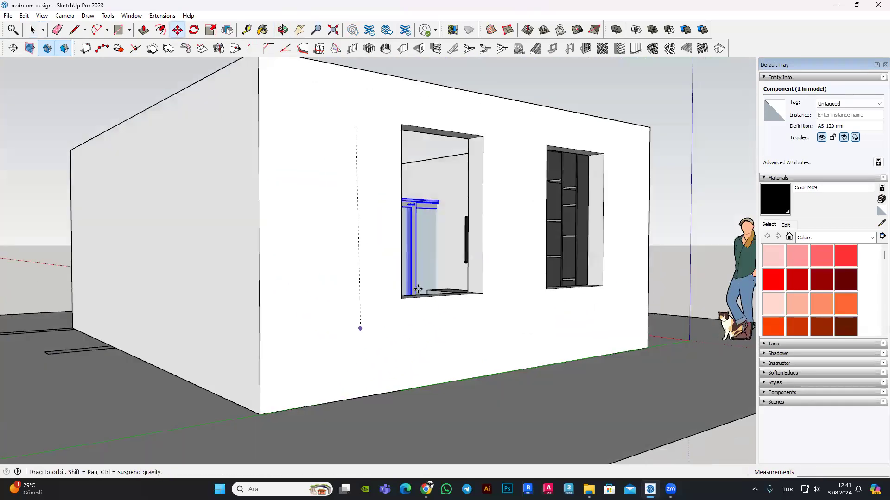
scroll(405, 304, "up", 4)
middle_click_drag(423, 307, 417, 183)
scroll(417, 182, "up", 3)
scroll(369, 153, "down", 2)
middle_click_drag(370, 153, 494, 271)
scroll(494, 271, "down", 3)
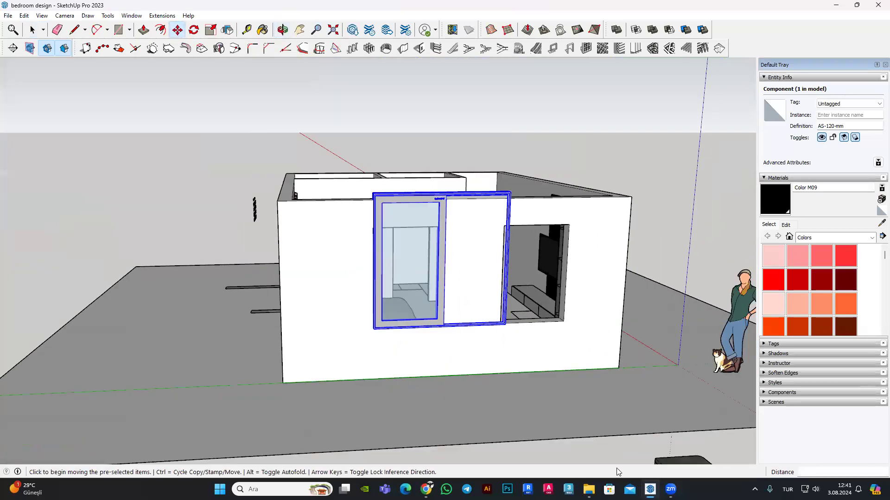
left_click(350, 34)
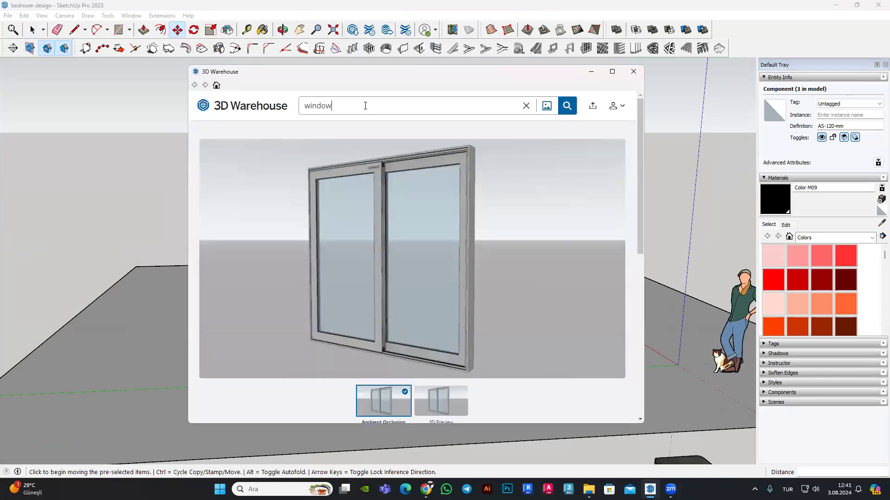
Step: Run the 'window' search in 3D Warehouse and scroll to the tall narrow window
key("Return")
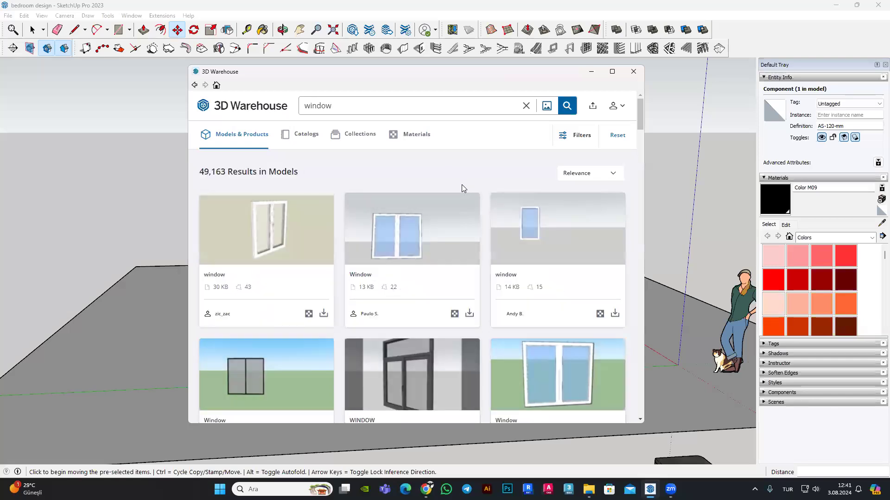
scroll(547, 226, "down", 3)
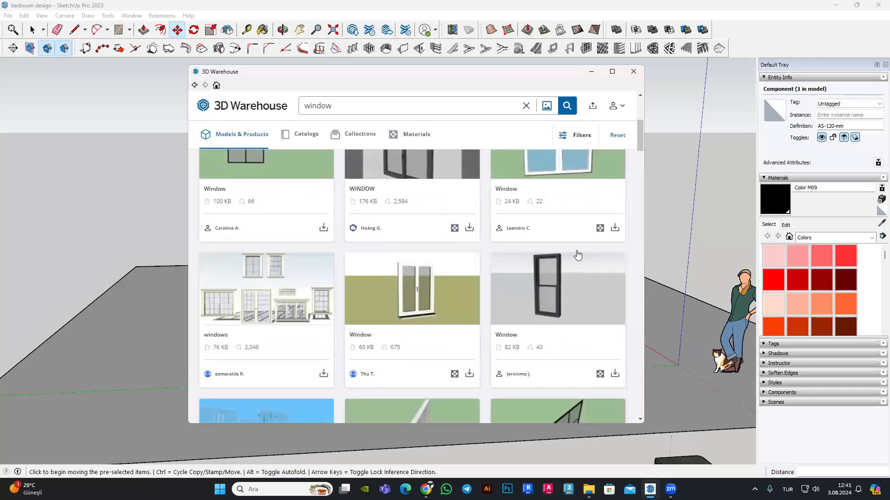
scroll(596, 287, "down", 2)
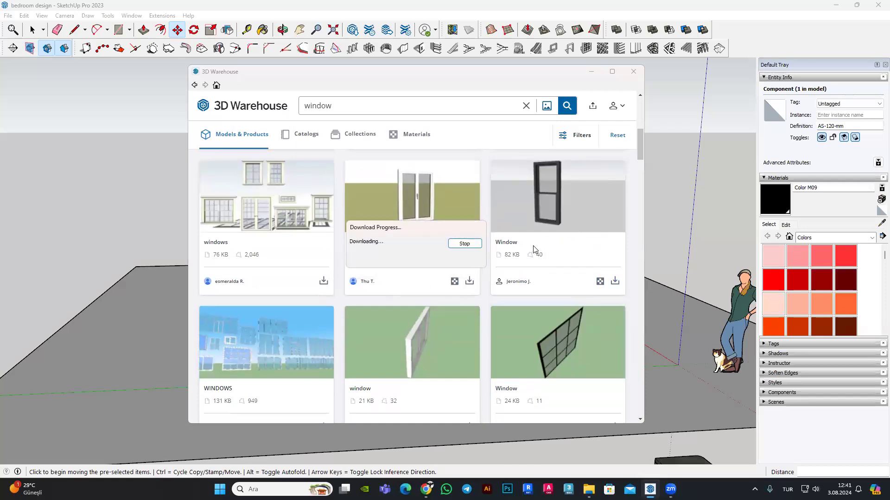
scroll(478, 259, "down", 3)
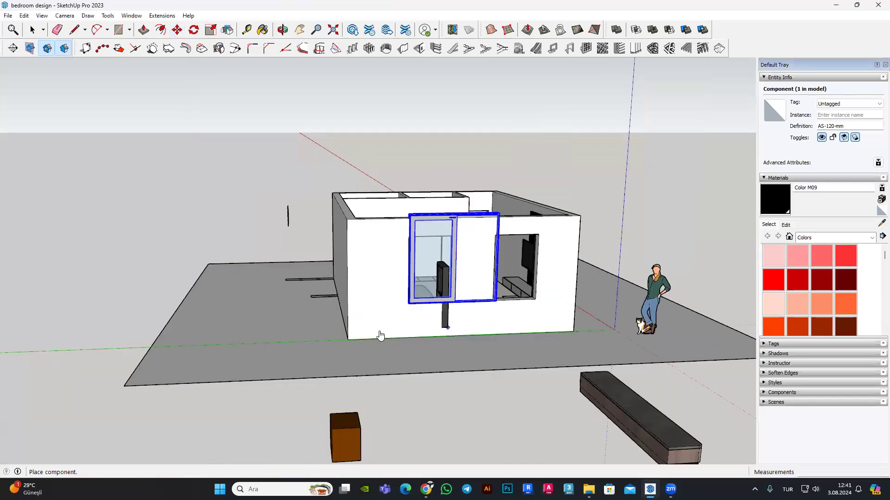
Step: Place the downloaded narrow window near the room and rotate it to face the wall
left_click(281, 335)
scroll(439, 312, "up", 3)
middle_click_drag(439, 312, 455, 334)
key("m")
scroll(375, 256, "up", 3)
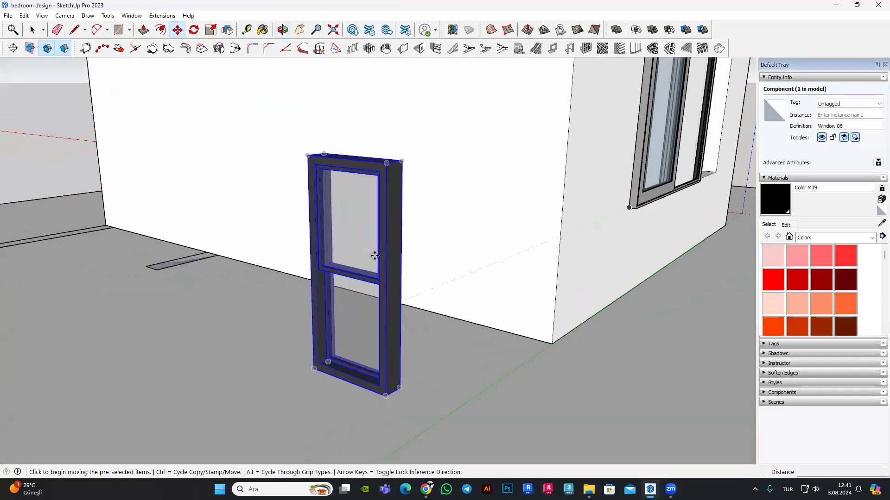
left_click(194, 29)
scroll(375, 325, "up", 3)
scroll(354, 384, "down", 3)
left_click(354, 384)
left_click(324, 399)
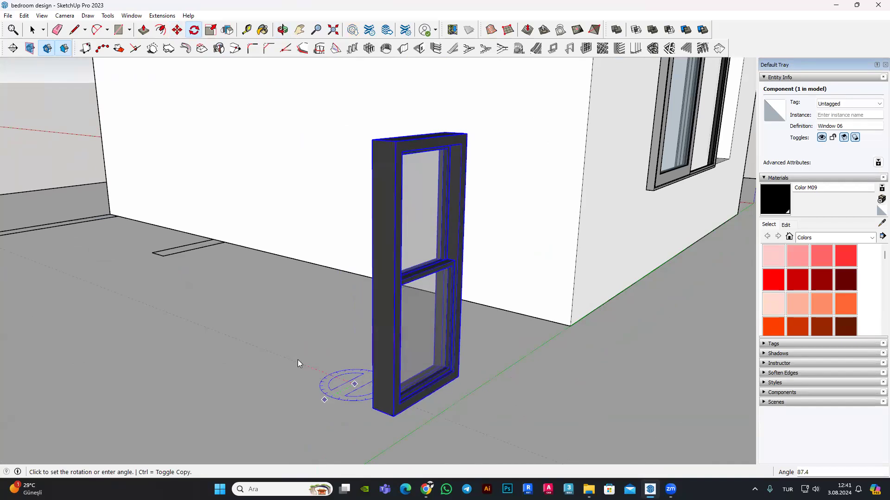
left_click(299, 361)
Step: Move the narrow window into the right wall opening
middle_click_drag(307, 367, 302, 197)
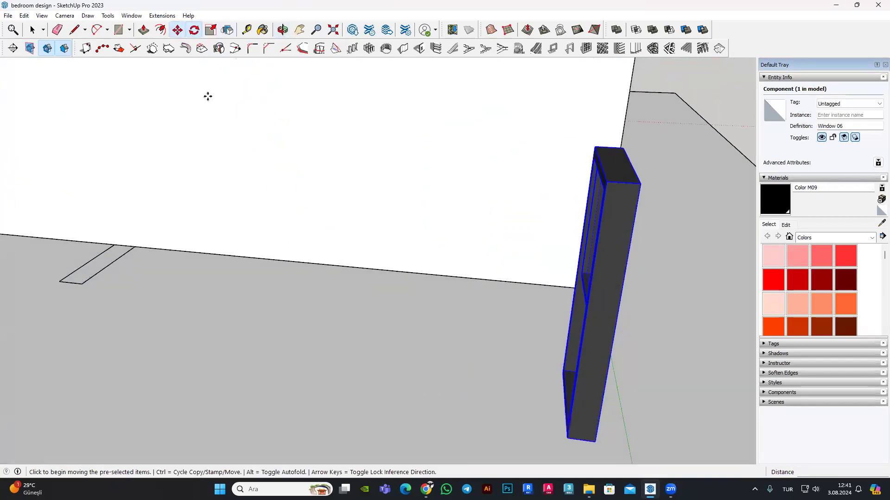
scroll(574, 422, "up", 1)
scroll(562, 450, "up", 2)
scroll(406, 376, "down", 2)
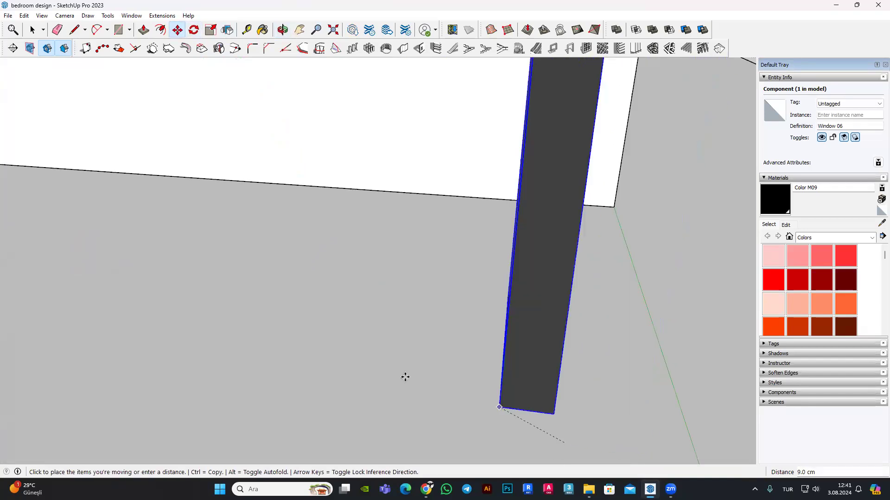
scroll(408, 376, "down", 3)
scroll(413, 324, "down", 2)
mouse_move(431, 301)
middle_mouse_down()
mouse_move(420, 266)
mouse_move(482, 212)
middle_mouse_up()
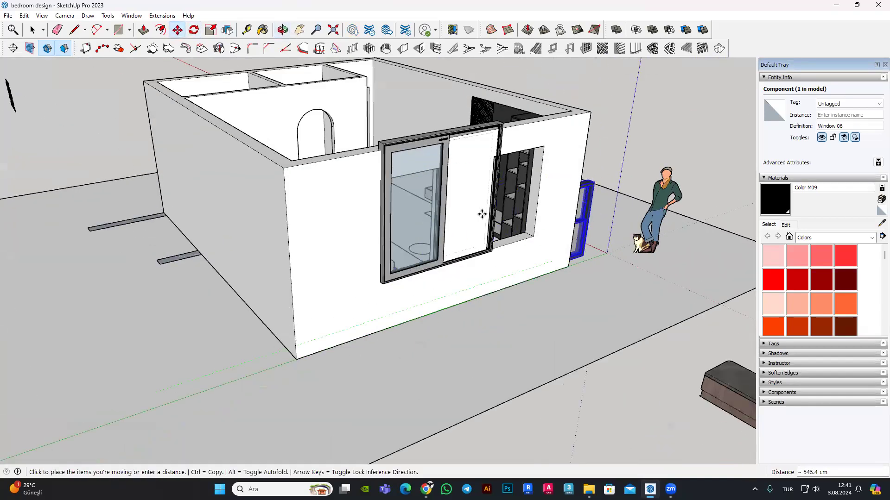
scroll(417, 264, "up", 4)
scroll(447, 264, "up", 2)
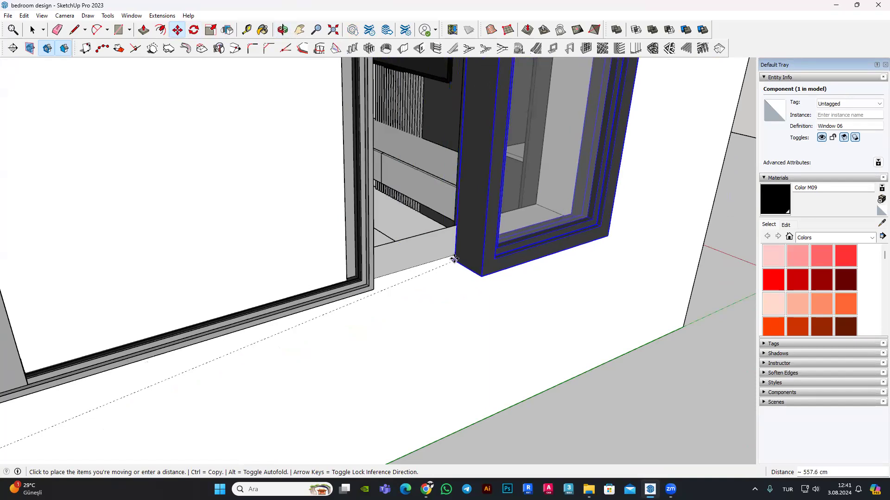
left_click(455, 261)
scroll(426, 269, "down", 3)
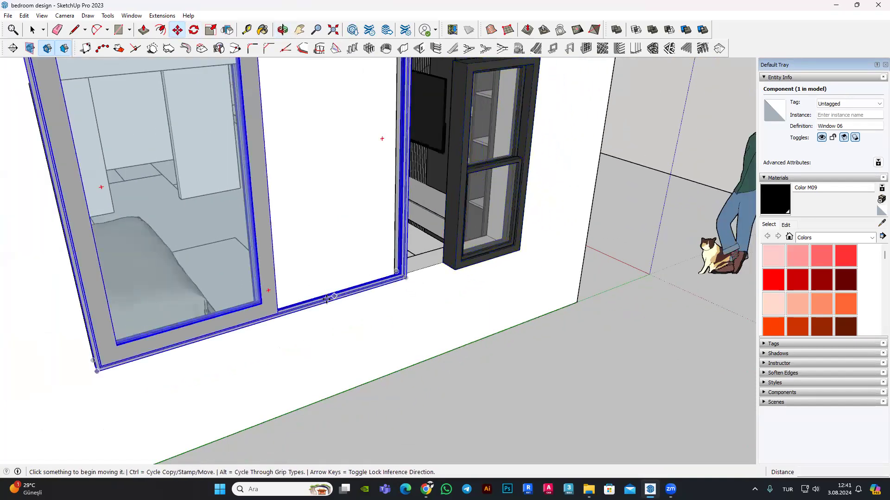
left_click(326, 299)
scroll(445, 328, "down", 2)
scroll(592, 364, "down", 3)
Step: Set the sliding window beside the standing figure and drop the black window nearby
left_click(432, 278)
scroll(434, 281, "up", 4)
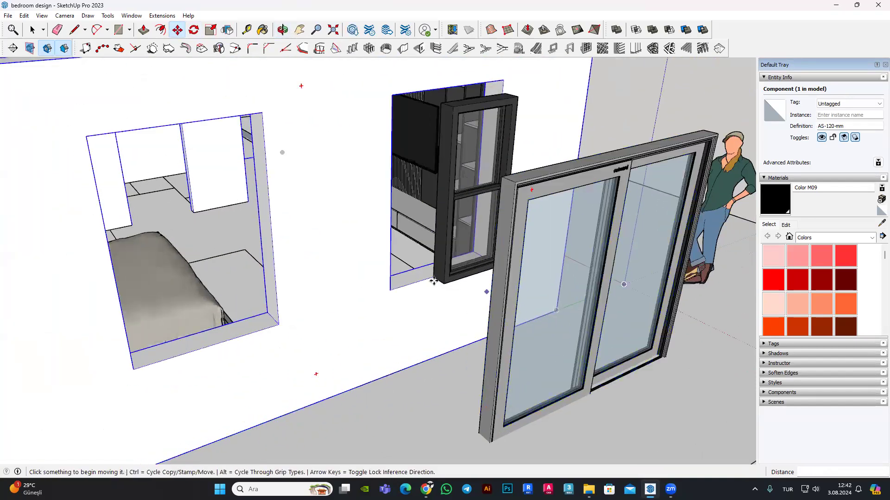
scroll(433, 281, "up", 2)
scroll(371, 287, "up", 3)
scroll(278, 294, "up", 1)
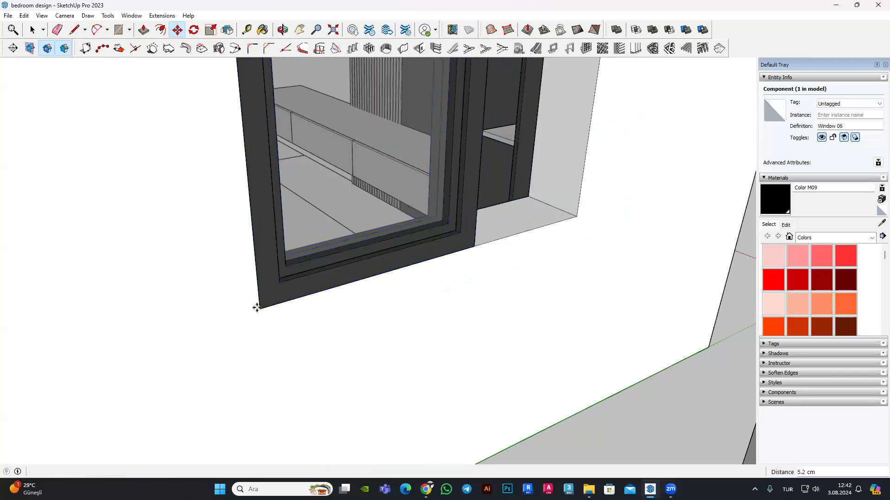
left_click(256, 307)
scroll(257, 307, "down", 3)
Step: Snap the black Window 06's lower-right corner into the wall opening's corner
mouse_move(576, 353)
middle_mouse_down()
mouse_move(412, 318)
mouse_move(564, 322)
mouse_move(562, 271)
mouse_move(536, 258)
middle_mouse_up()
scroll(482, 252, "up", 2)
middle_click_drag(482, 252, 476, 252)
scroll(351, 223, "up", 2)
mouse_move(350, 223)
middle_mouse_down()
mouse_move(623, 304)
mouse_move(671, 300)
middle_mouse_up()
scroll(637, 171, "up", 2)
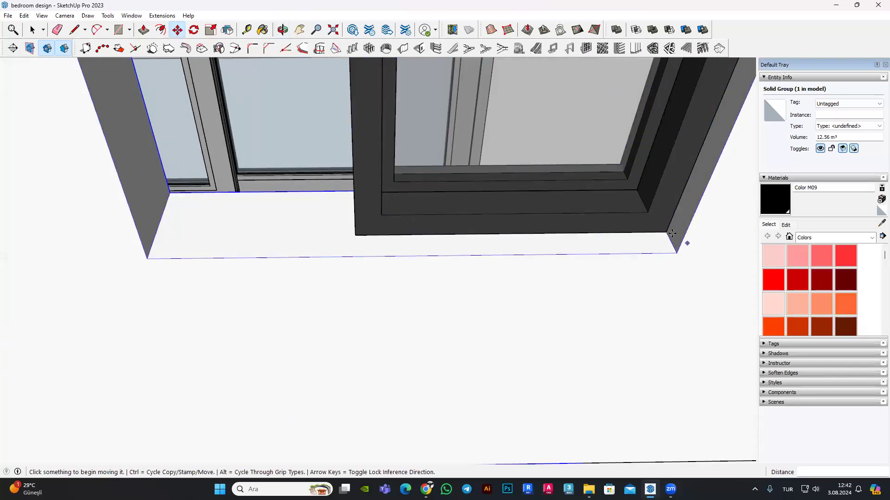
scroll(580, 226, "down", 3)
middle_click_drag(580, 226, 626, 237)
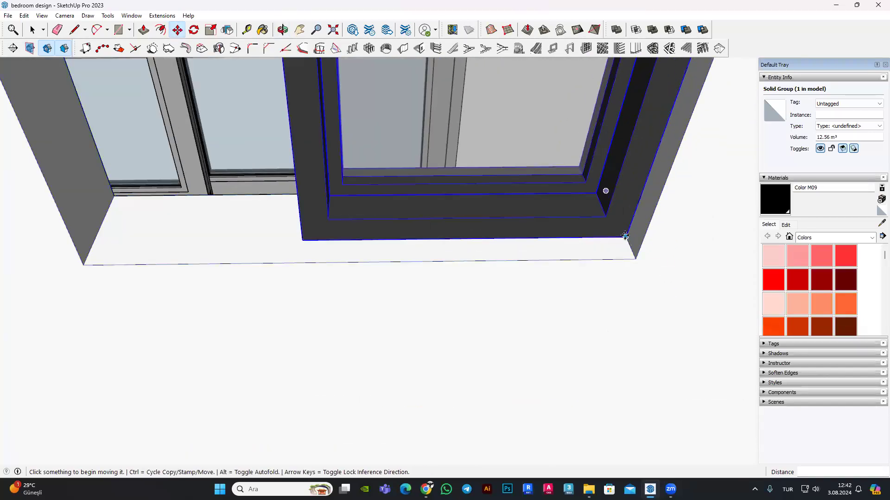
left_click(626, 238)
left_click(634, 259)
scroll(466, 270, "down", 3)
Step: View the room from a high overview and select the black Window 06
mouse_move(467, 270)
middle_mouse_down()
mouse_move(442, 100)
mouse_move(468, 135)
mouse_move(445, 148)
middle_mouse_up()
scroll(433, 272, "up", 5)
scroll(440, 293, "down", 3)
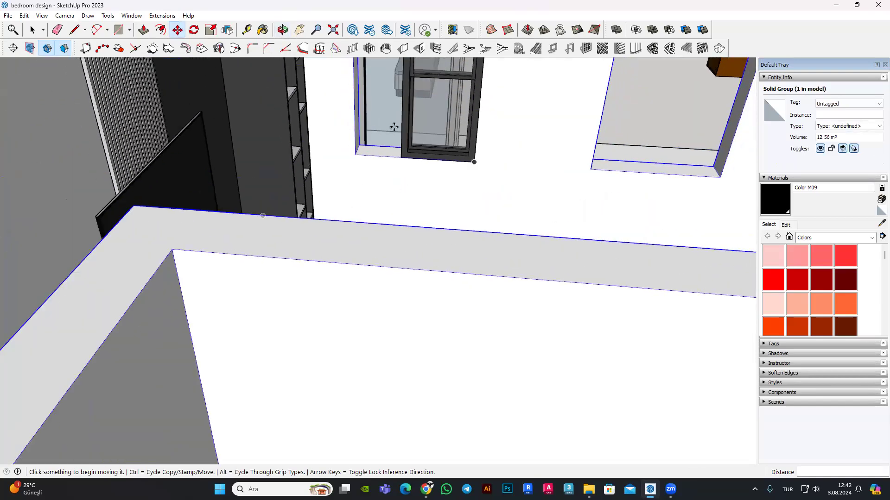
scroll(451, 262, "up", 2)
scroll(449, 274, "down", 3)
scroll(436, 245, "up", 2)
scroll(436, 245, "up", 2)
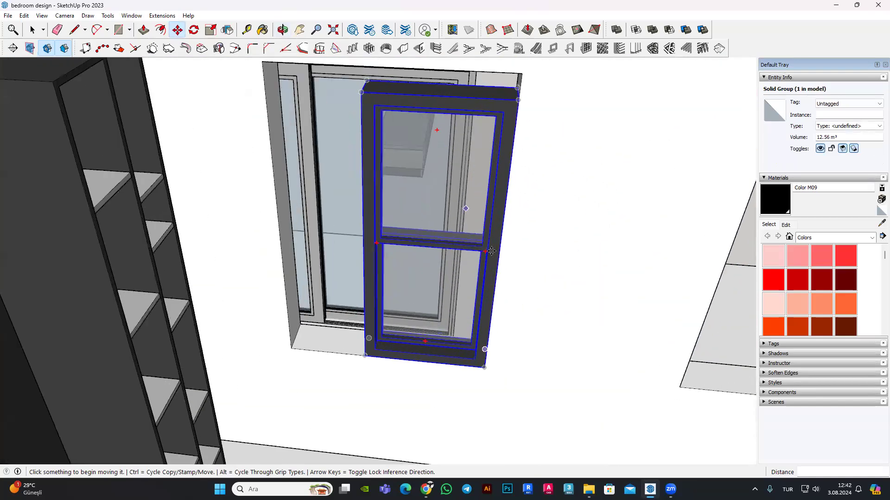
scroll(437, 244, "up", 2)
scroll(436, 244, "up", 2)
scroll(435, 244, "down", 1)
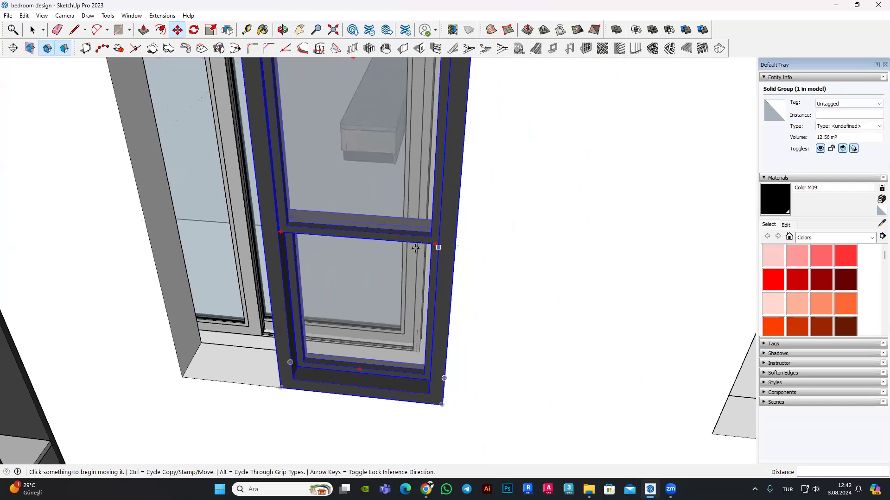
scroll(415, 249, "down", 3)
scroll(424, 183, "up", 2)
scroll(395, 139, "down", 3)
scroll(324, 84, "up", 1)
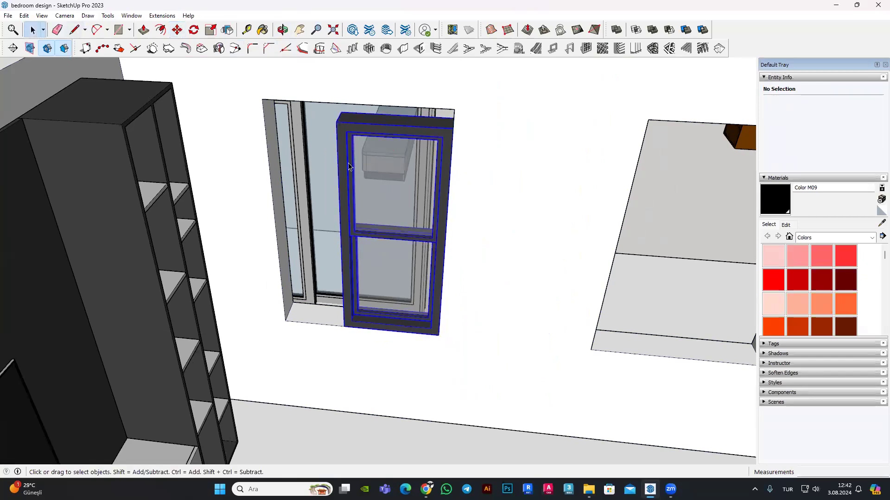
left_click(349, 166)
scroll(348, 167, "down", 3)
scroll(349, 166, "down", 1)
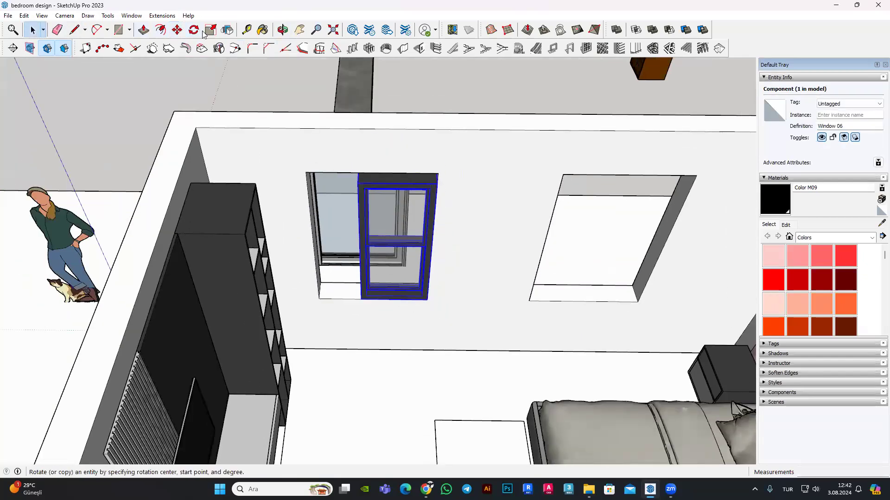
Step: Scale Window 06 by grabbing its side grip to stretch it sideways
scroll(370, 173, "up", 2)
scroll(380, 171, "up", 2)
scroll(399, 170, "up", 2)
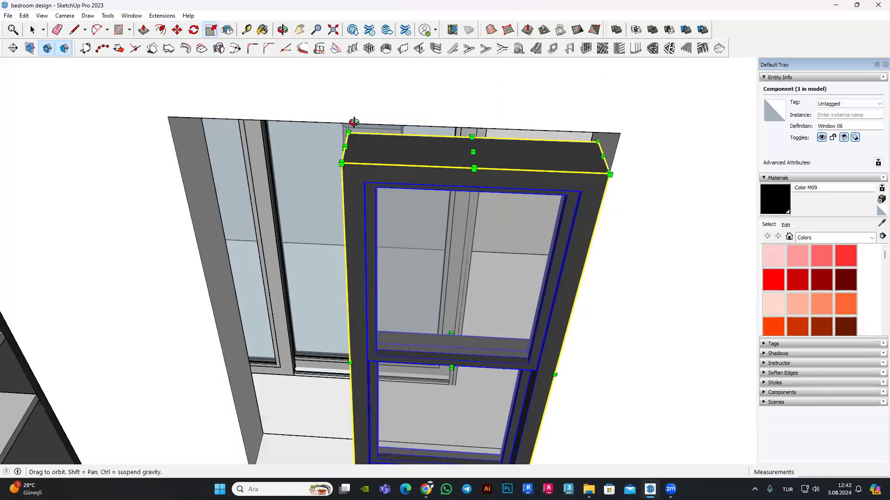
scroll(413, 169, "up", 2)
scroll(414, 169, "down", 1)
scroll(445, 153, "down", 2)
scroll(433, 250, "down", 2)
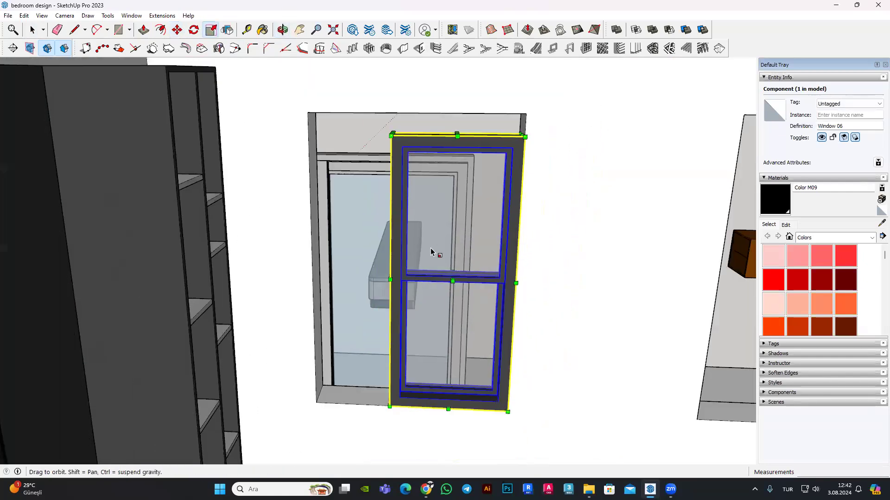
scroll(424, 135, "down", 1)
key("s")
scroll(424, 135, "up", 3)
scroll(463, 167, "up", 2)
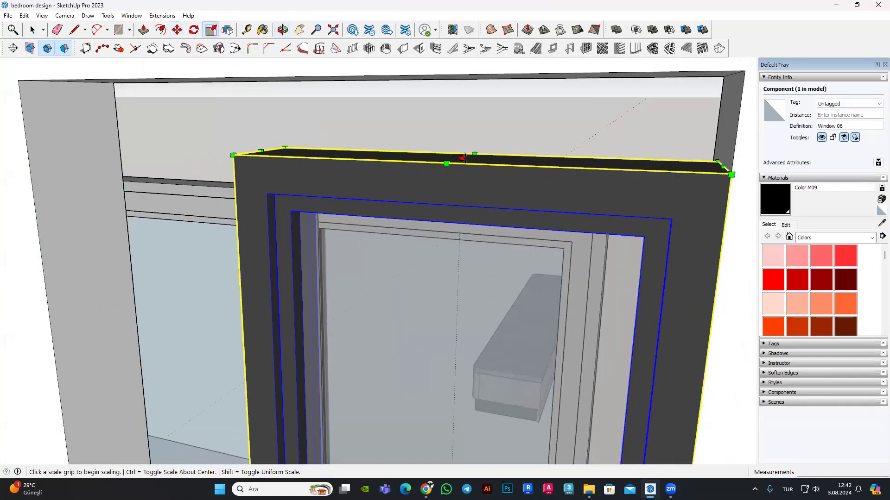
scroll(462, 158, "down", 1)
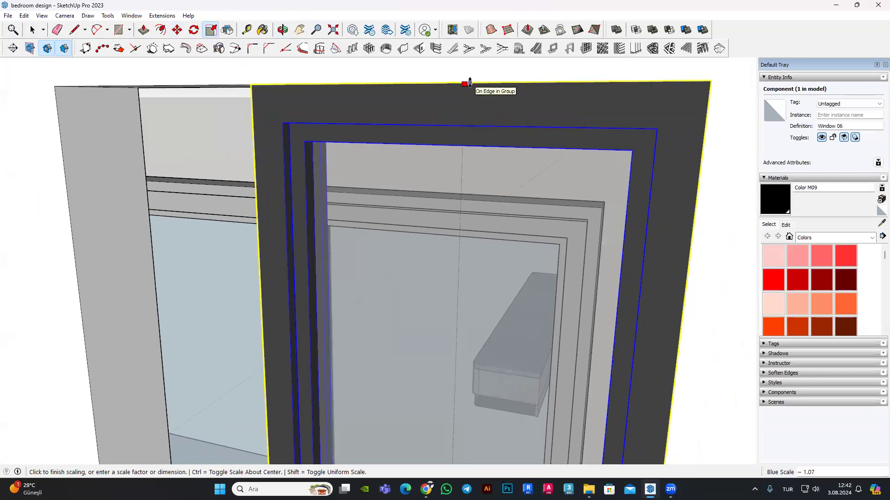
scroll(371, 118, "down", 2)
mouse_move(488, 142)
middle_mouse_down()
mouse_move(475, 182)
mouse_move(389, 301)
middle_mouse_up()
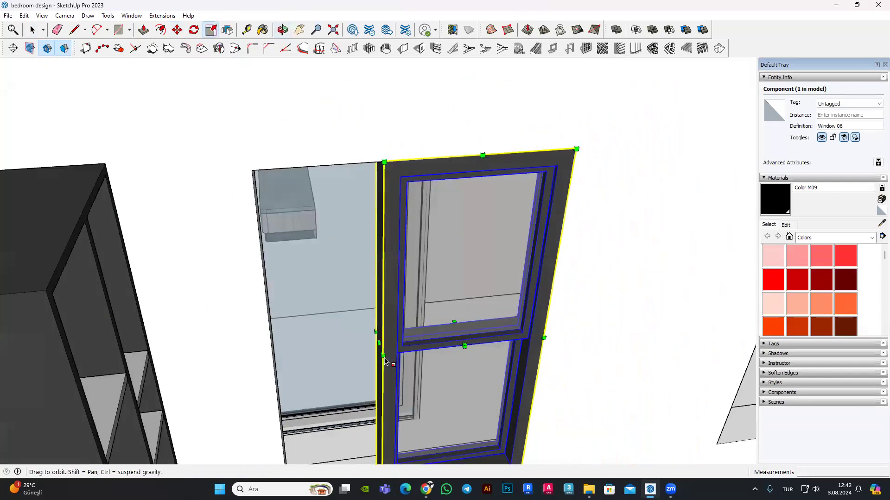
scroll(380, 343, "up", 3)
left_click(381, 342)
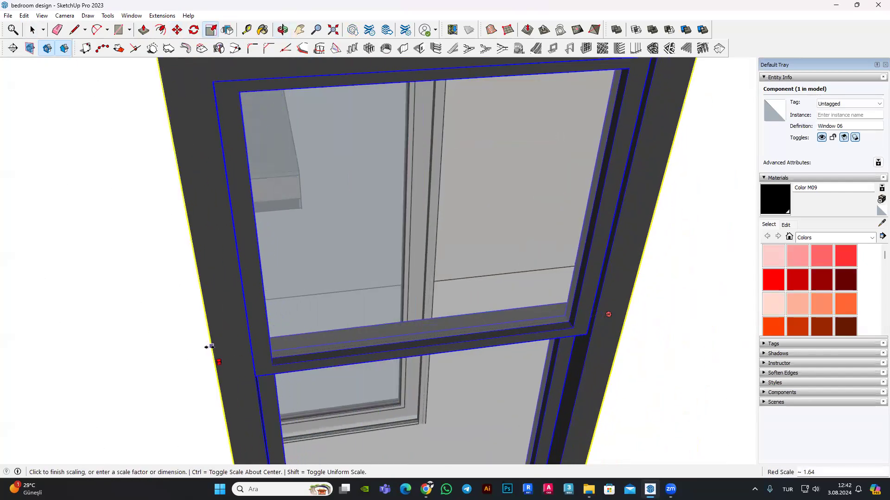
scroll(318, 208, "down", 3)
Step: Complete the sideways stretch of Window 06 within its wall opening
mouse_move(318, 208)
middle_mouse_down()
mouse_move(298, 84)
mouse_move(414, 218)
mouse_move(367, 193)
mouse_move(376, 234)
middle_mouse_up()
scroll(292, 105, "up", 2)
scroll(413, 218, "down", 2)
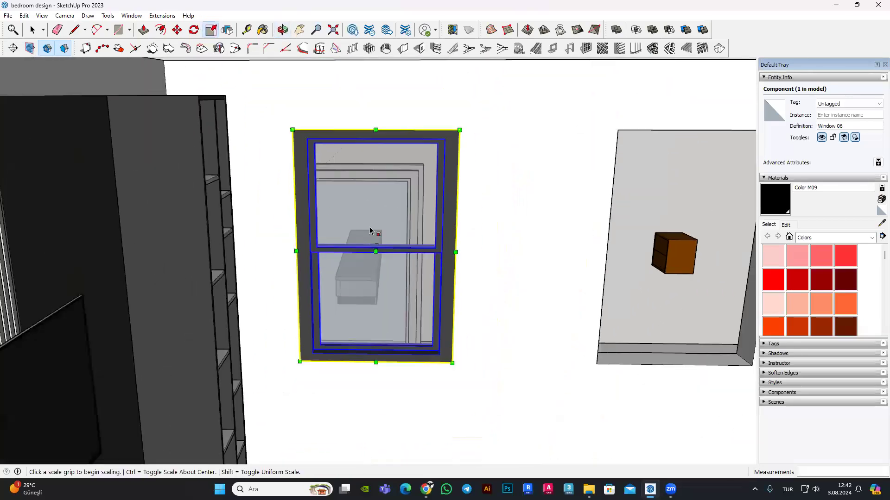
scroll(385, 232, "up", 3)
middle_click_drag(391, 281, 106, 77)
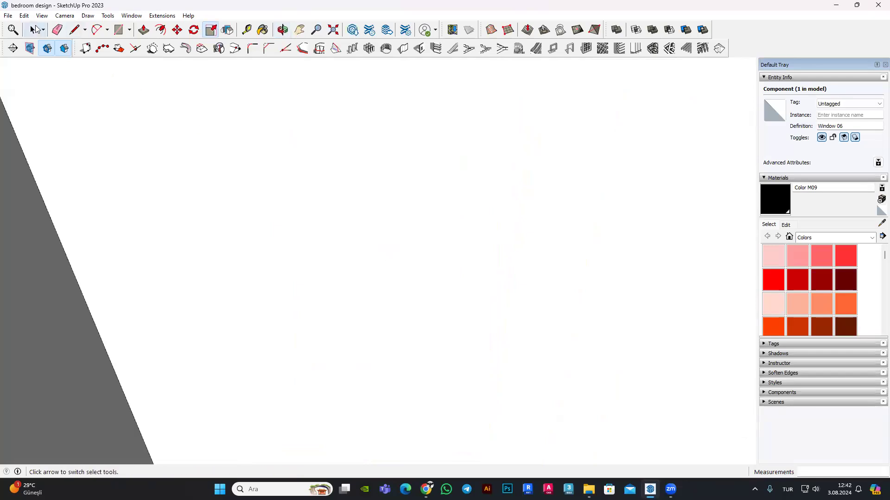
middle_click_drag(330, 252, 402, 388)
scroll(402, 387, "down", 3)
scroll(410, 370, "down", 2)
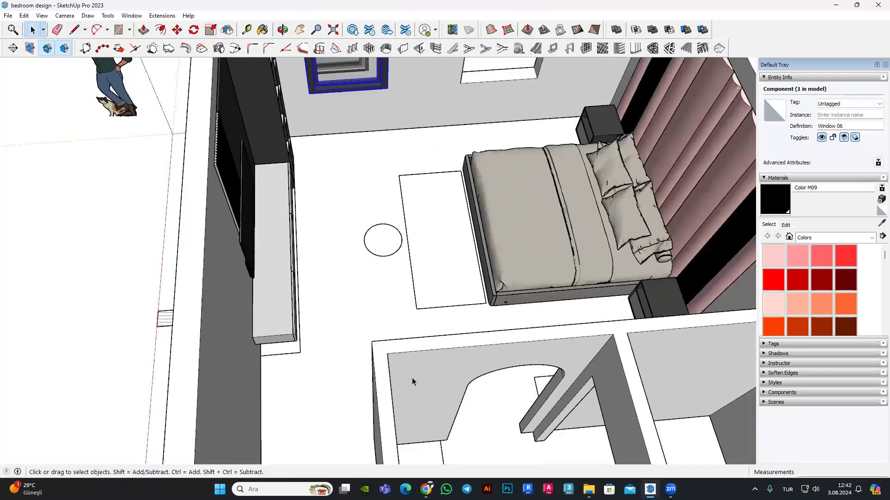
scroll(412, 377, "down", 2)
middle_click_drag(411, 188, 398, 218)
scroll(398, 218, "up", 2)
scroll(398, 232, "up", 2)
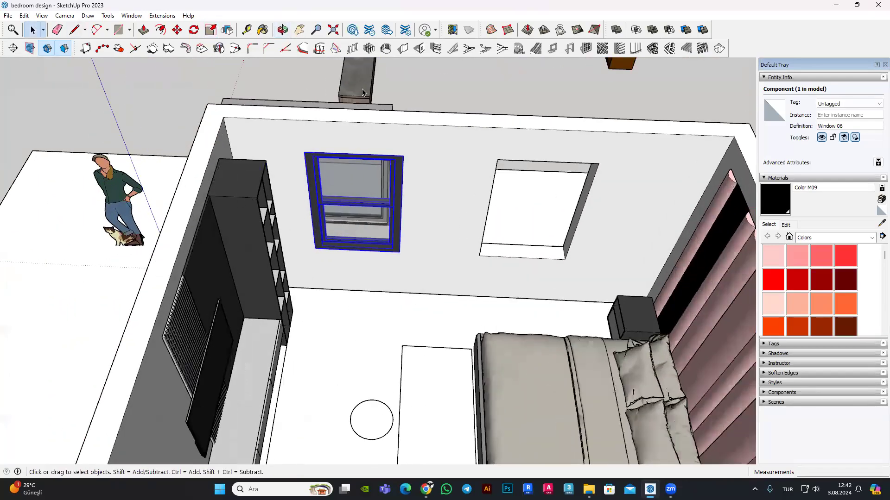
scroll(398, 247, "up", 3)
mouse_move(397, 248)
middle_mouse_down()
mouse_move(363, 244)
mouse_move(366, 266)
middle_mouse_up()
scroll(357, 194, "up", 2)
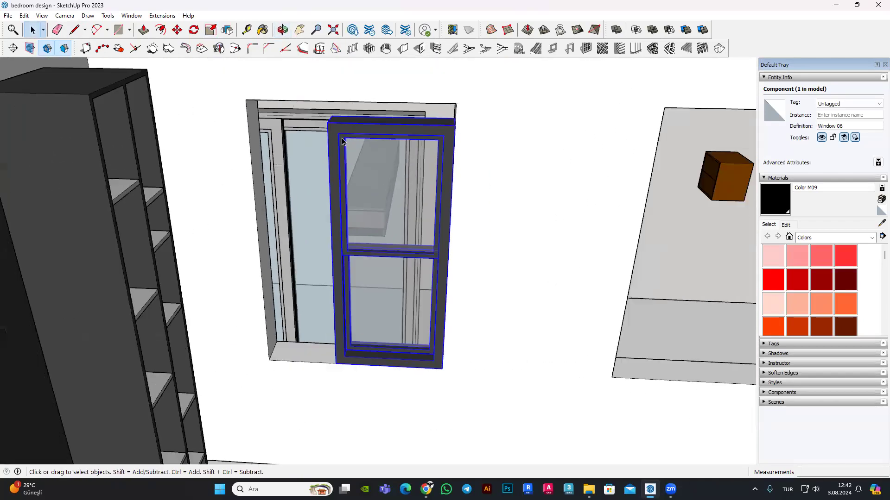
scroll(346, 136, "up", 3)
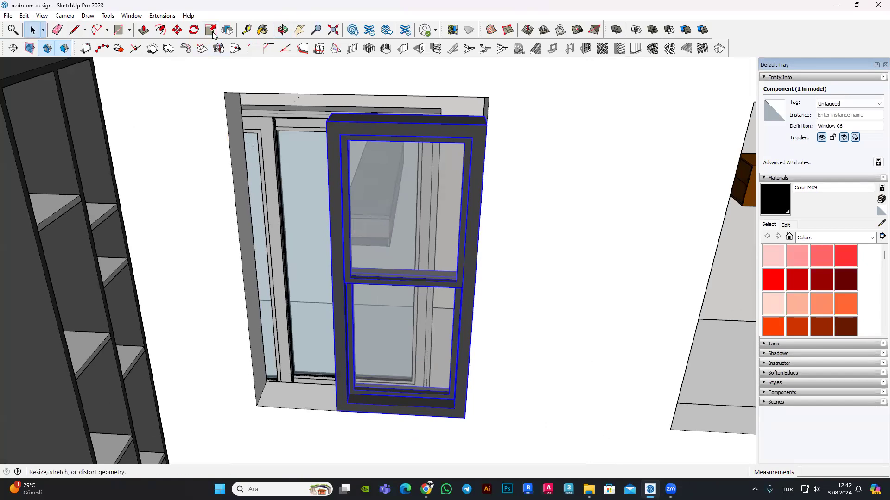
middle_click_drag(315, 127, 286, 120)
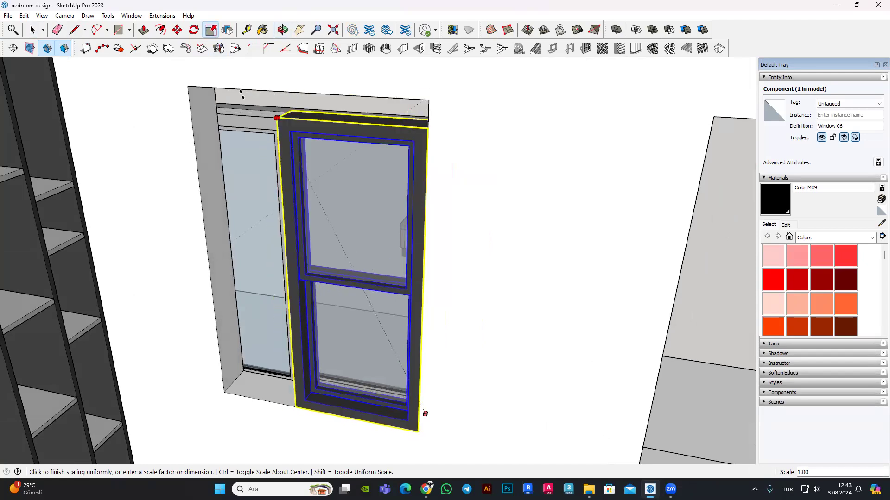
middle_click_drag(250, 86, 311, 99)
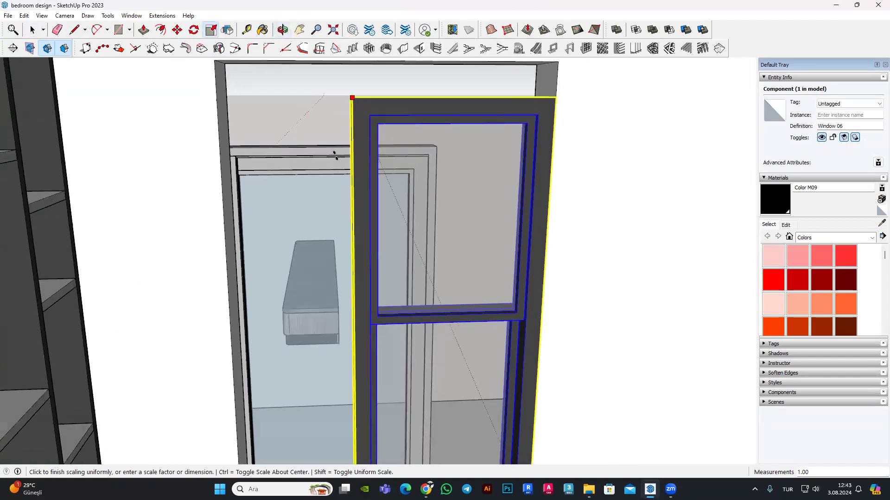
scroll(312, 97, "down", 2)
scroll(324, 86, "up", 2)
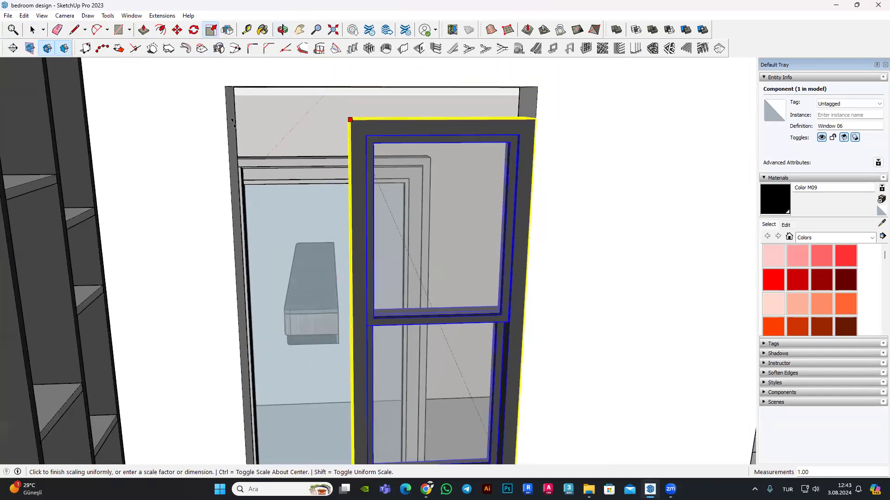
left_click(232, 123)
scroll(317, 119, "down", 3)
Step: Rescale Window 06 from its top corner grip to fit the opening
middle_click_drag(317, 119, 353, 149)
scroll(354, 149, "up", 1)
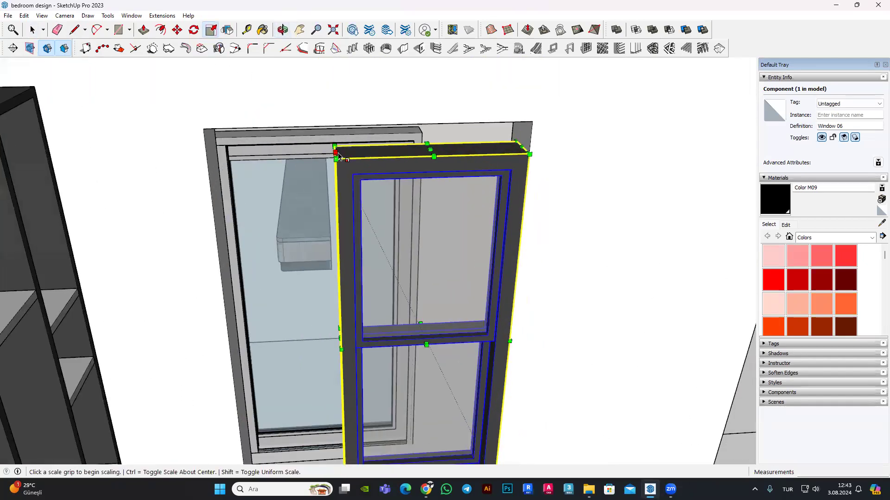
left_click(336, 148)
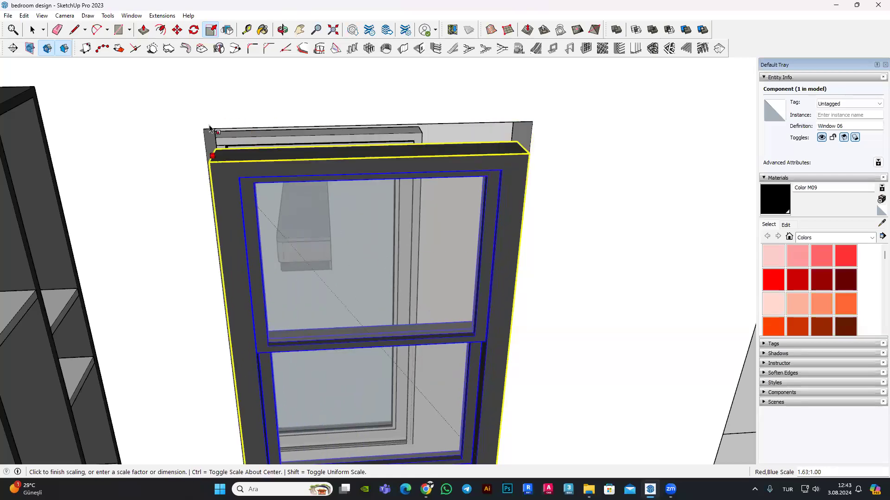
middle_click_drag(216, 130, 320, 194)
scroll(320, 194, "down", 3)
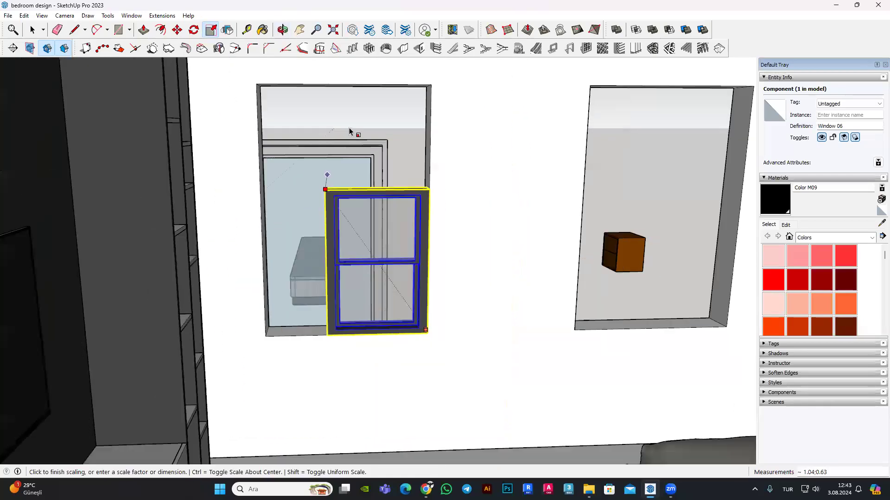
middle_click_drag(353, 132, 377, 248)
scroll(383, 260, "up", 3)
mouse_move(562, 302)
middle_mouse_down()
mouse_move(429, 319)
mouse_move(501, 83)
middle_mouse_up()
scroll(429, 320, "up", 3)
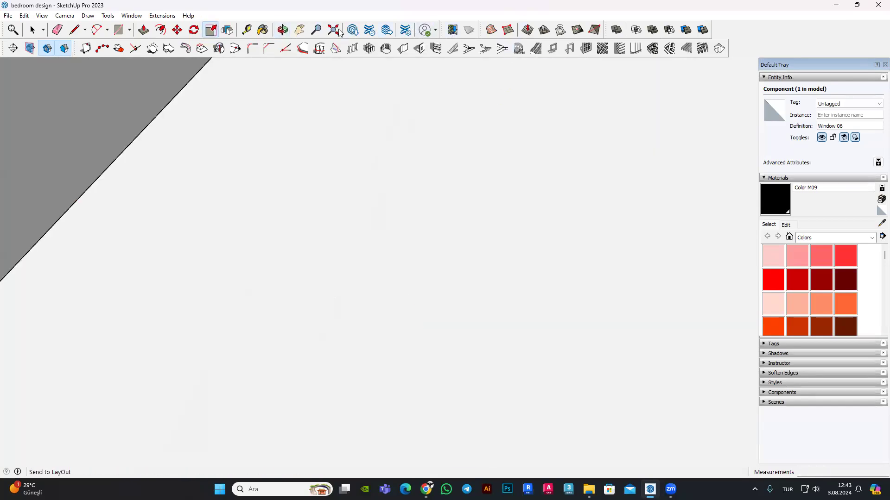
Step: Shift the sliding door to the left
left_click(338, 30)
mouse_move(223, 232)
middle_mouse_down()
mouse_move(378, 225)
mouse_move(502, 276)
mouse_move(500, 288)
middle_mouse_up()
scroll(242, 218, "up", 3)
scroll(501, 276, "up", 3)
right_click(505, 262)
key("Escape")
key("space")
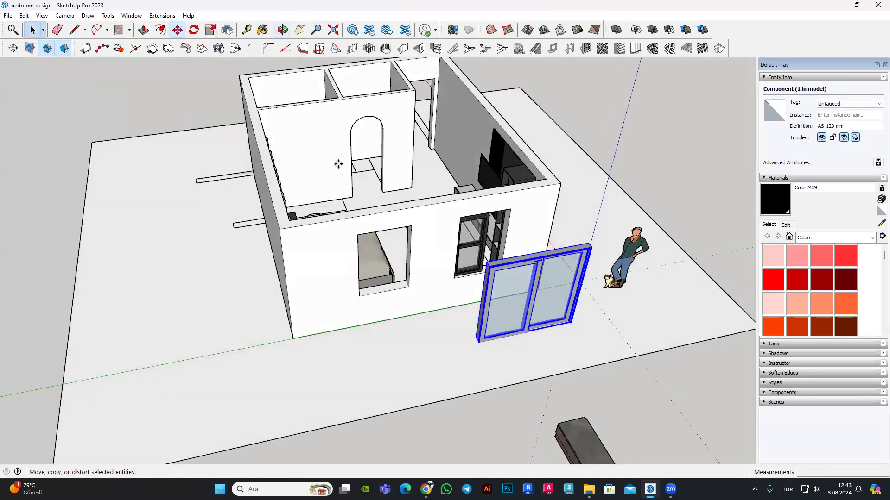
left_click(338, 164)
mouse_move(139, 334)
middle_mouse_down()
mouse_move(340, 208)
mouse_move(402, 232)
middle_mouse_up()
Step: Push the window's dark frame face out toward the right
scroll(403, 232, "up", 2)
scroll(509, 213, "up", 3)
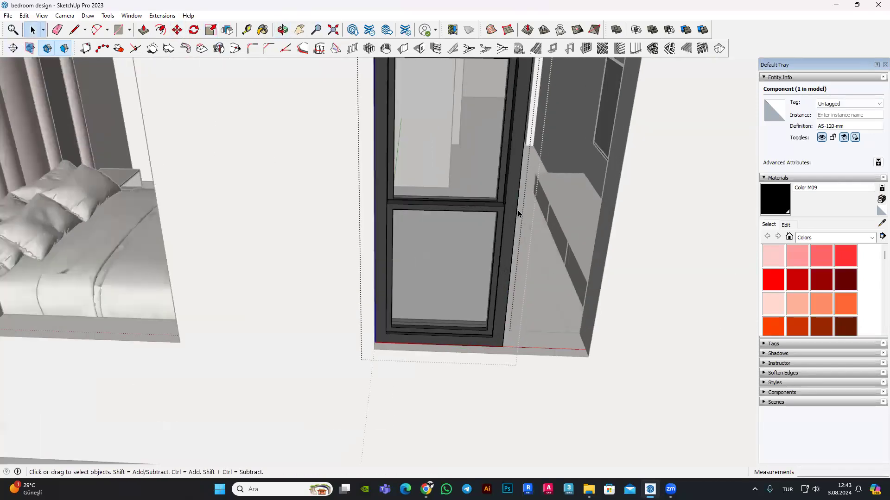
scroll(504, 202, "up", 3)
scroll(445, 205, "down", 2)
scroll(459, 213, "up", 1)
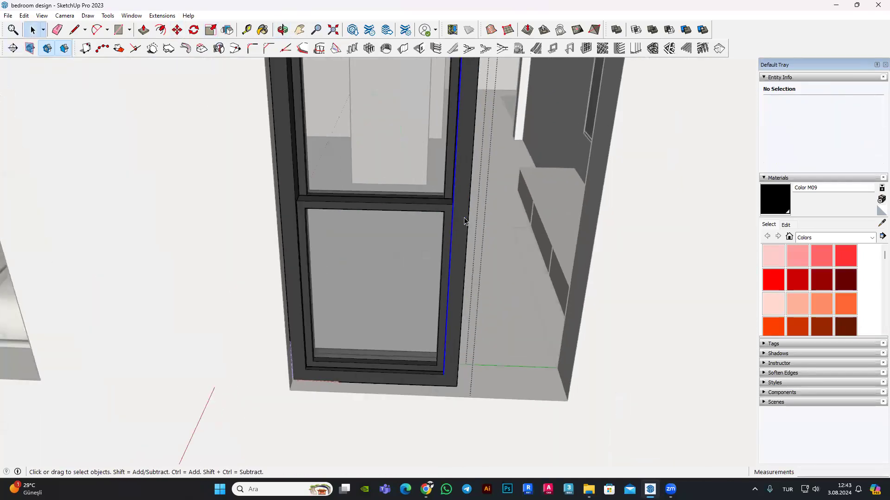
left_click(466, 218)
mouse_move(447, 239)
middle_mouse_down()
mouse_move(476, 377)
mouse_move(399, 343)
mouse_move(241, 139)
middle_mouse_up()
scroll(482, 374, "down", 2)
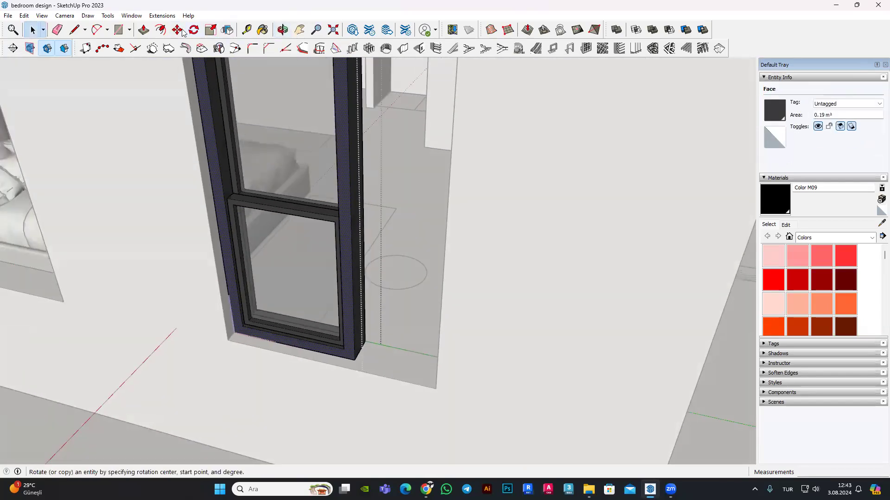
scroll(369, 337, "up", 3)
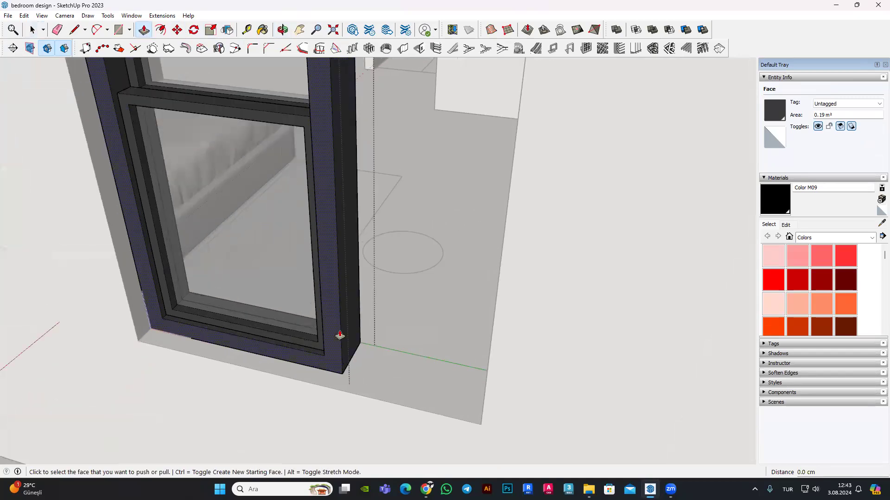
left_click(352, 345)
mouse_move(460, 397)
middle_mouse_down()
mouse_move(519, 439)
mouse_move(541, 423)
middle_mouse_up()
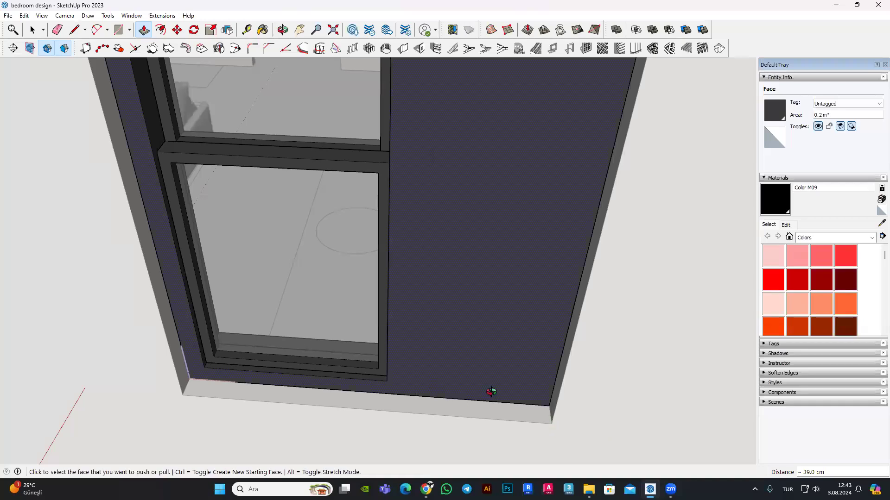
Step: Extrude the face beside the window frame to 39 cm
middle_click_drag(491, 391, 509, 359)
left_click(504, 358)
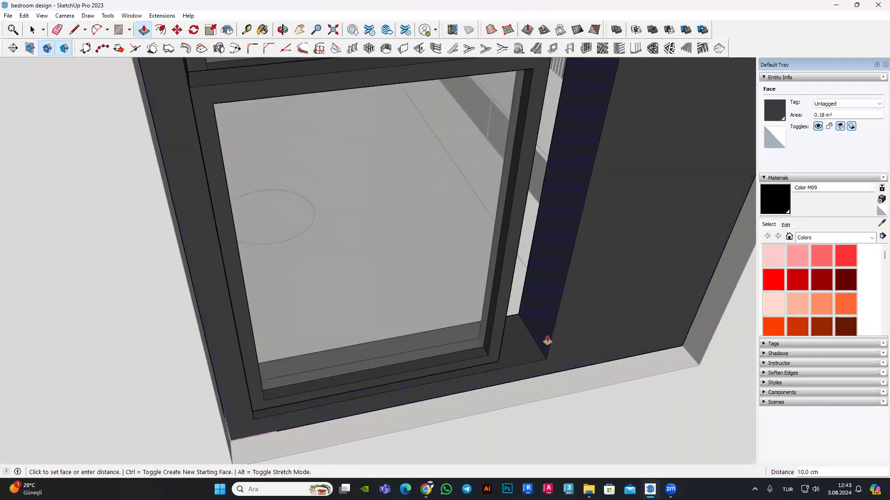
scroll(548, 340, "down", 3)
middle_click_drag(547, 340, 299, 329)
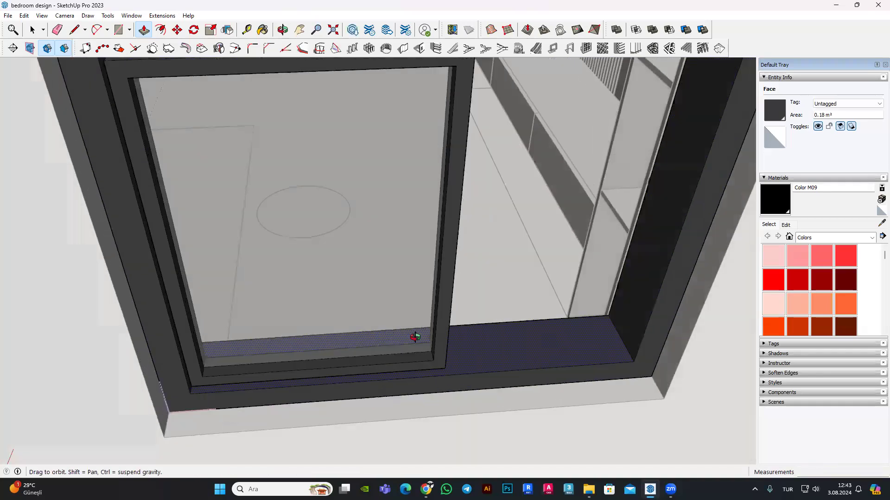
type("9")
key("Return")
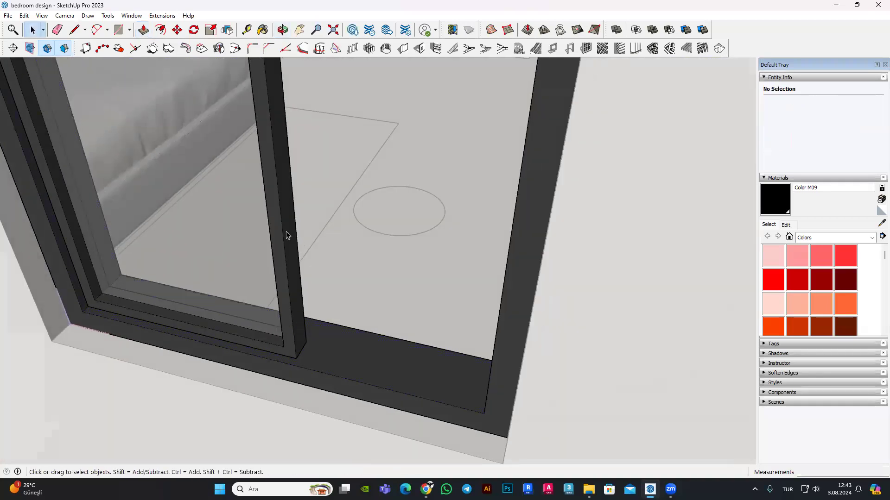
double_click(288, 236)
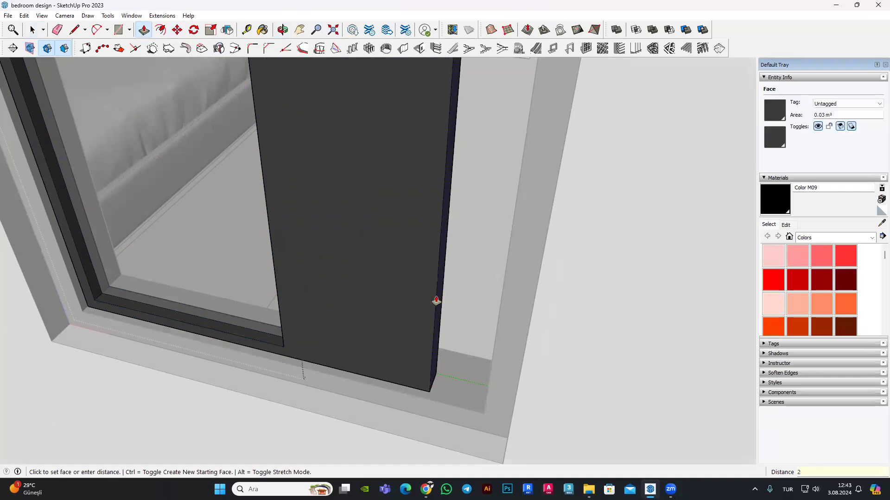
key("Return")
key("Escape")
Step: Push out the frame's side face and the thin frame face
scroll(423, 294, "down", 3)
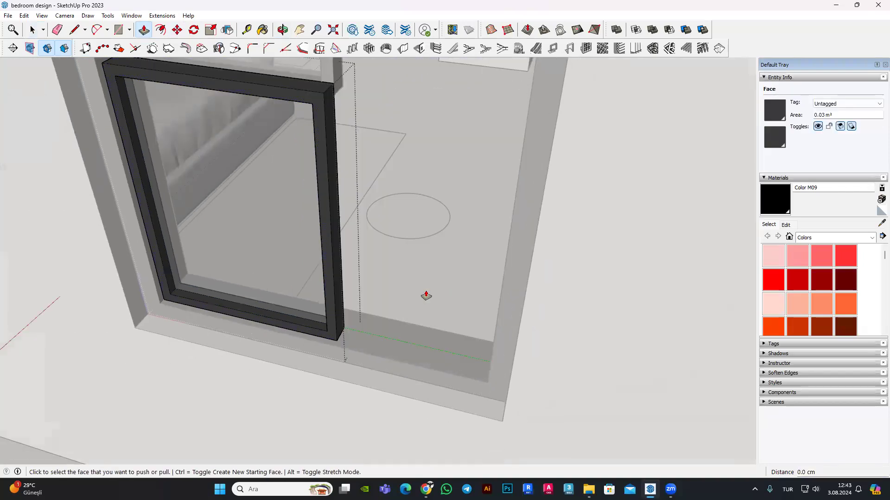
scroll(424, 294, "up", 2)
left_click(338, 338)
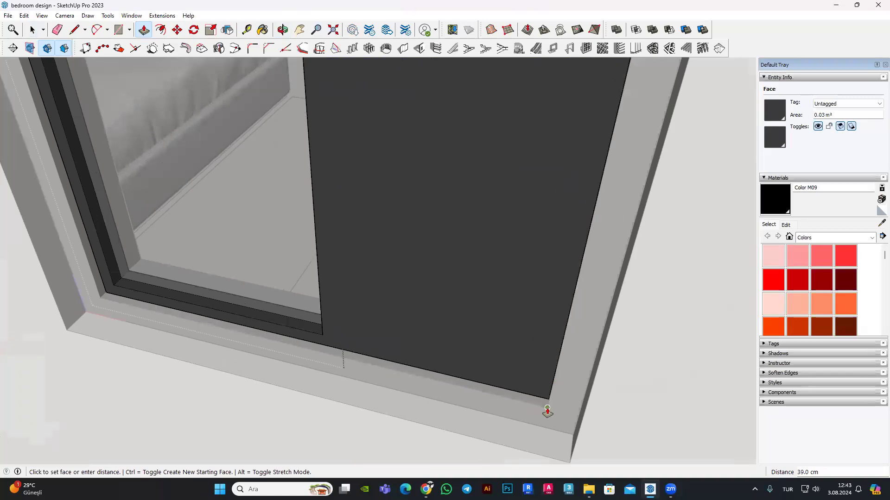
middle_click_drag(547, 412, 531, 313)
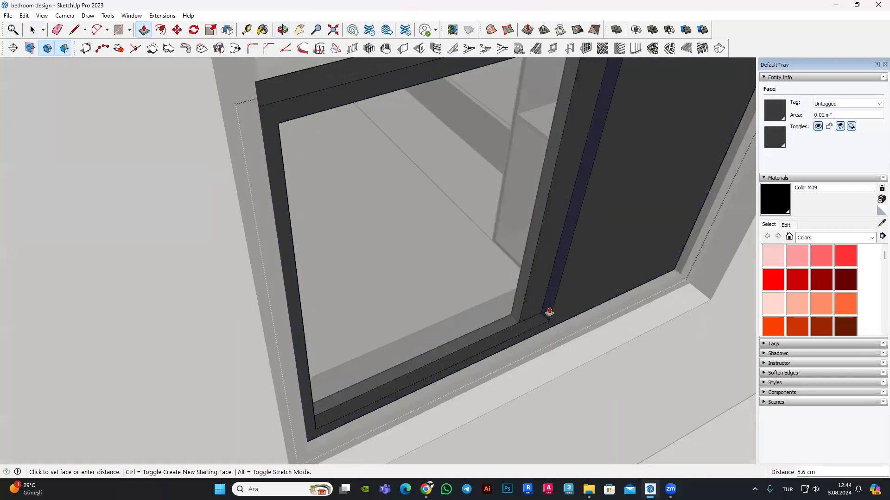
left_click(550, 311)
mouse_move(453, 312)
middle_mouse_down()
mouse_move(502, 307)
mouse_move(513, 185)
mouse_move(467, 159)
mouse_move(469, 242)
mouse_move(512, 144)
mouse_move(469, 328)
mouse_move(527, 162)
mouse_move(69, 42)
middle_mouse_up()
left_click(490, 172)
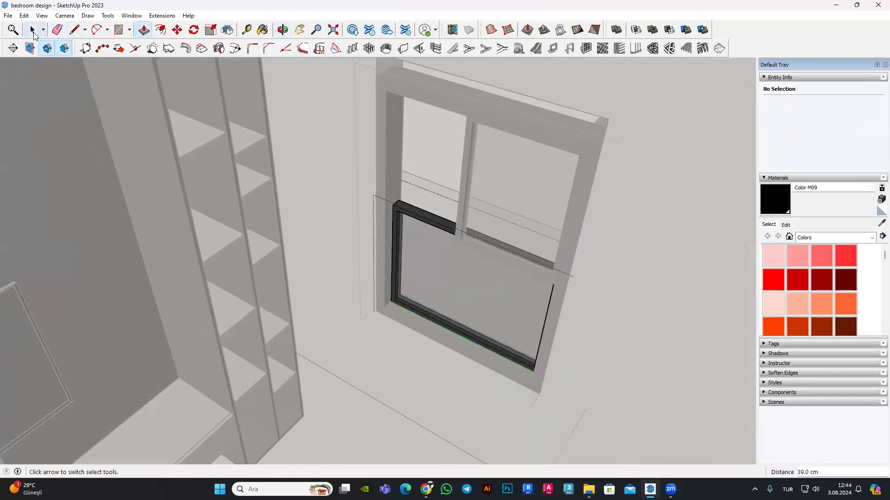
Step: Push/Pull the window frame group's top face outward
left_click(33, 36)
left_click(403, 91)
mouse_move(439, 256)
middle_mouse_down()
mouse_move(477, 172)
mouse_move(440, 175)
mouse_move(317, 233)
middle_mouse_up()
key("p")
scroll(318, 232, "up", 3)
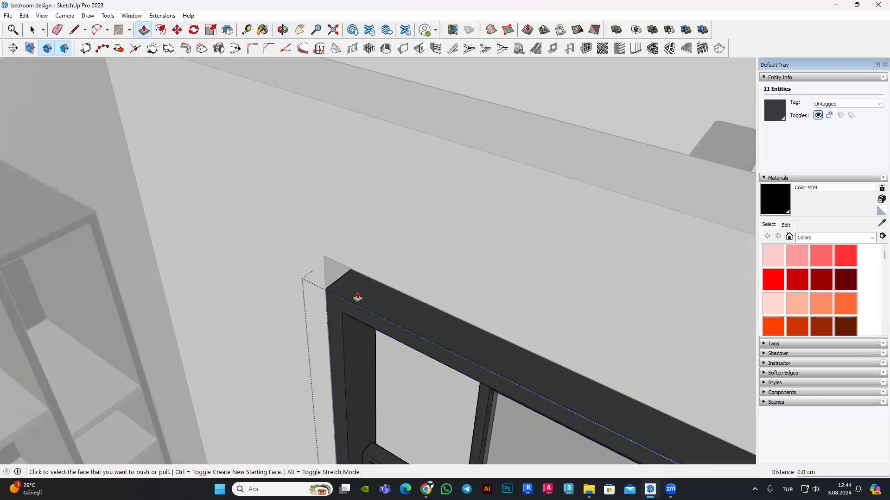
left_click(358, 297)
mouse_move(363, 284)
middle_mouse_down()
mouse_move(383, 209)
mouse_move(324, 258)
mouse_move(363, 139)
mouse_move(379, 292)
mouse_move(381, 276)
middle_mouse_up()
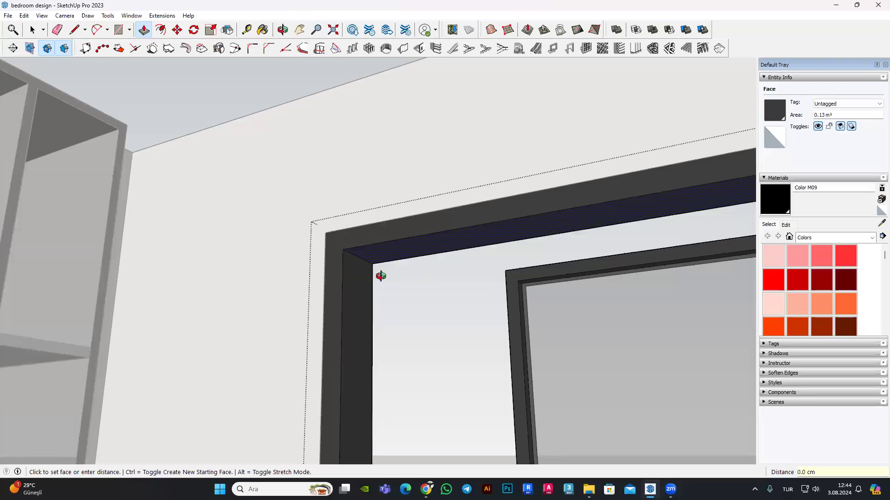
key("Return")
mouse_move(387, 241)
middle_mouse_down()
mouse_move(435, 252)
mouse_move(560, 378)
mouse_move(513, 417)
mouse_move(101, 91)
middle_mouse_up()
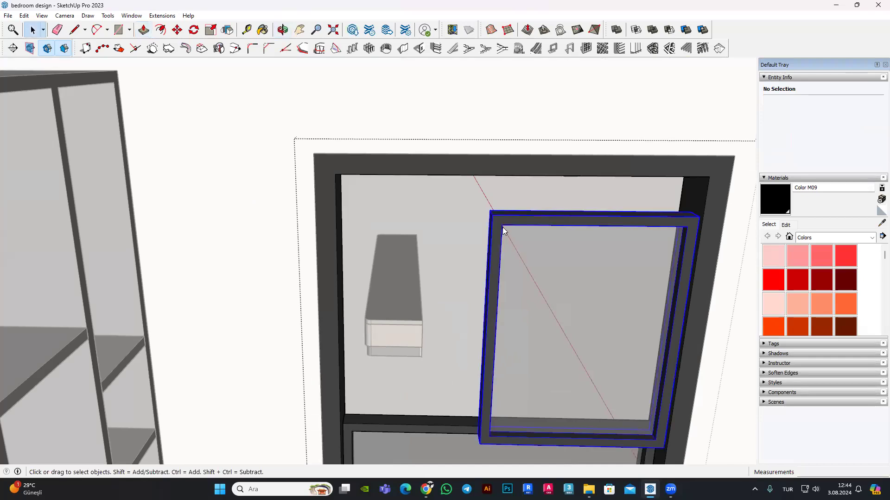
Step: Pull the inner frame group's top face up by about 10.3 cm
double_click(502, 227)
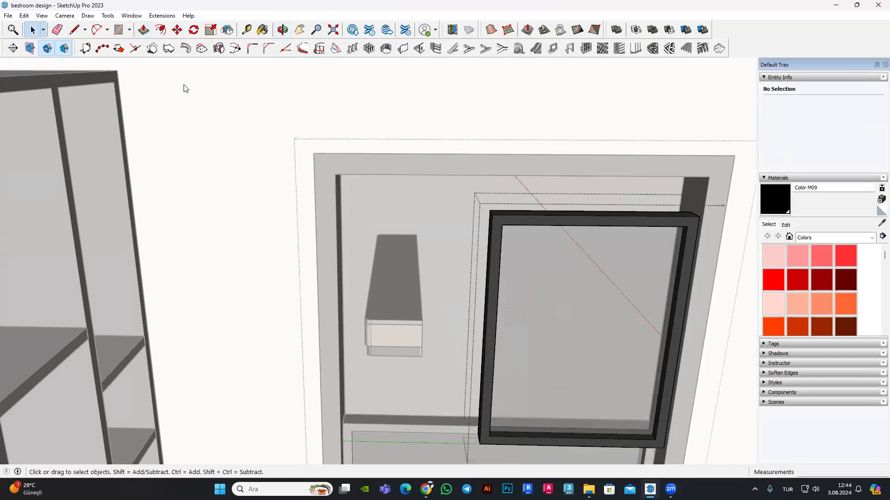
left_click(496, 218)
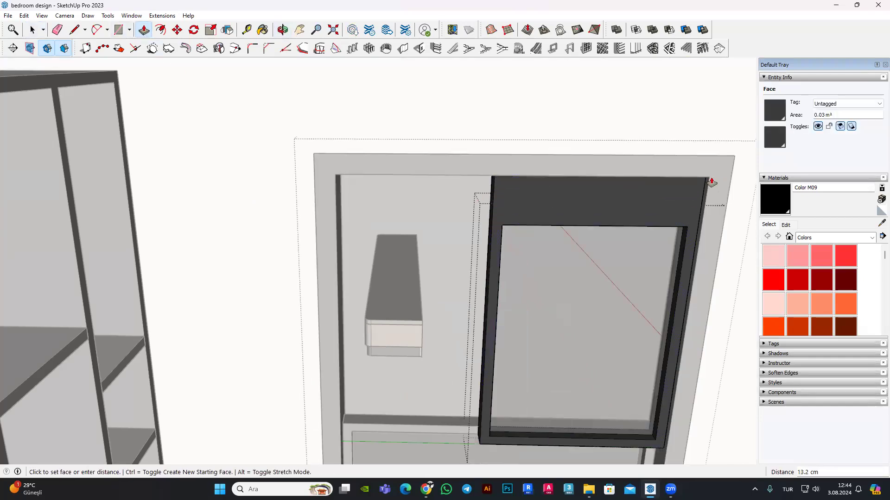
type("10.3")
left_click(709, 178)
mouse_move(709, 179)
middle_mouse_down()
mouse_move(685, 124)
mouse_move(610, 144)
mouse_move(509, 246)
middle_mouse_up()
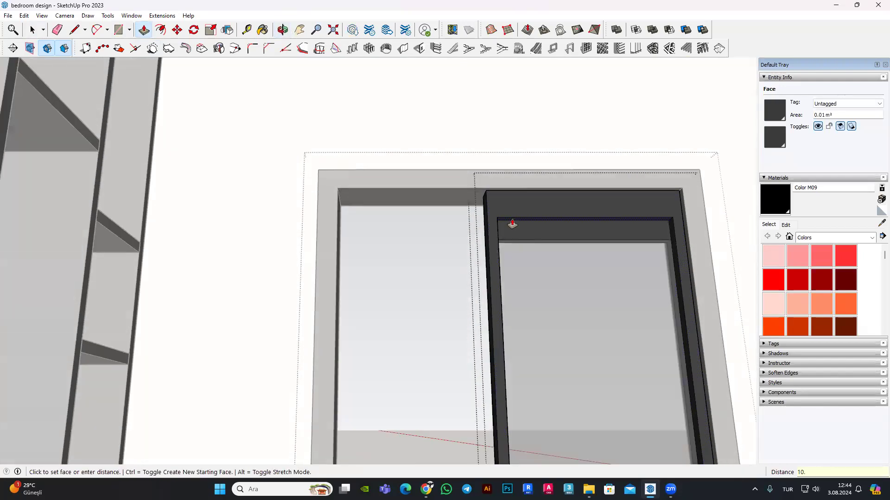
mouse_move(535, 258)
middle_mouse_down()
mouse_move(208, 239)
mouse_move(369, 224)
mouse_move(469, 256)
mouse_move(343, 223)
mouse_move(556, 286)
middle_mouse_up()
scroll(566, 235, "up", 3)
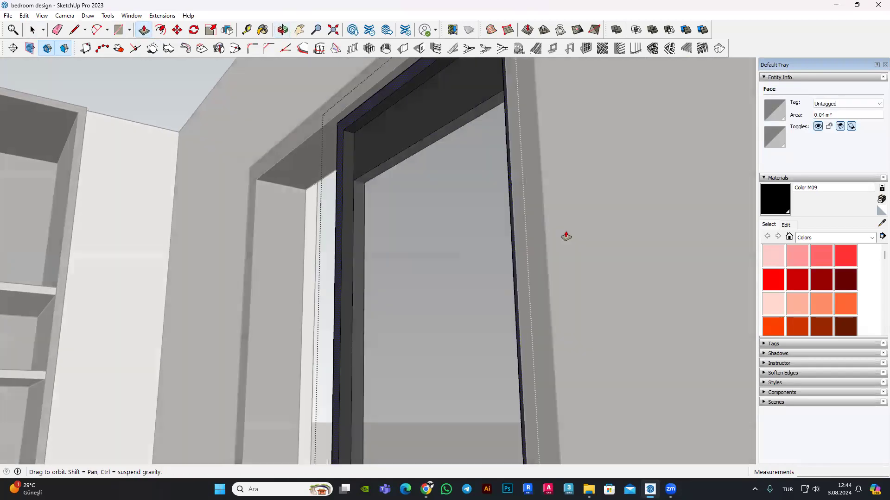
scroll(566, 235, "up", 3)
Step: Extrude the frame's side faces by 3 cm and 39 cm
left_click(567, 235)
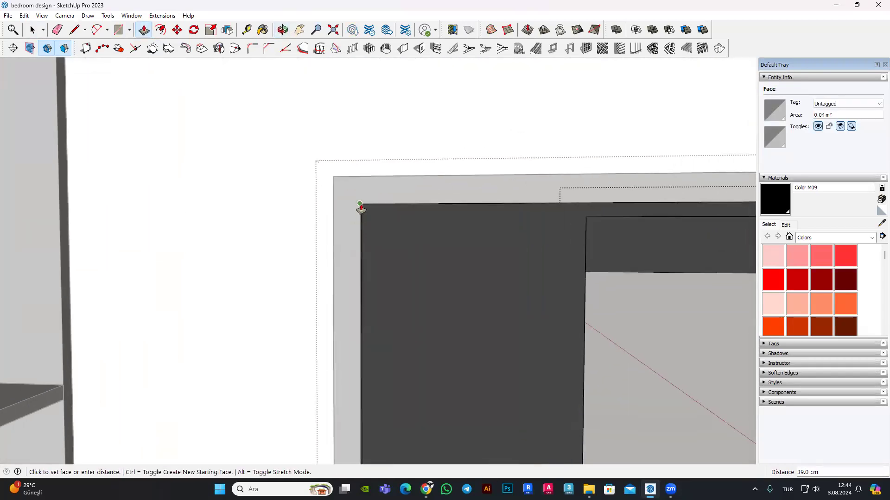
middle_click_drag(432, 232, 557, 228)
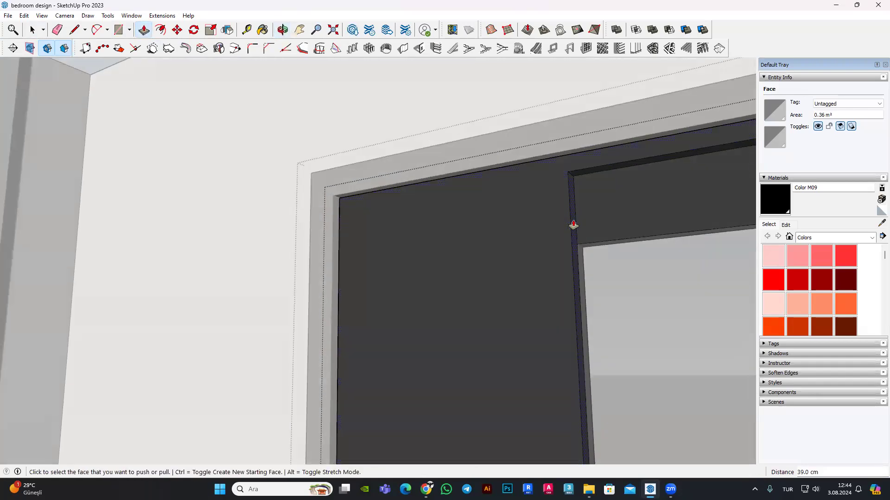
left_click(573, 226)
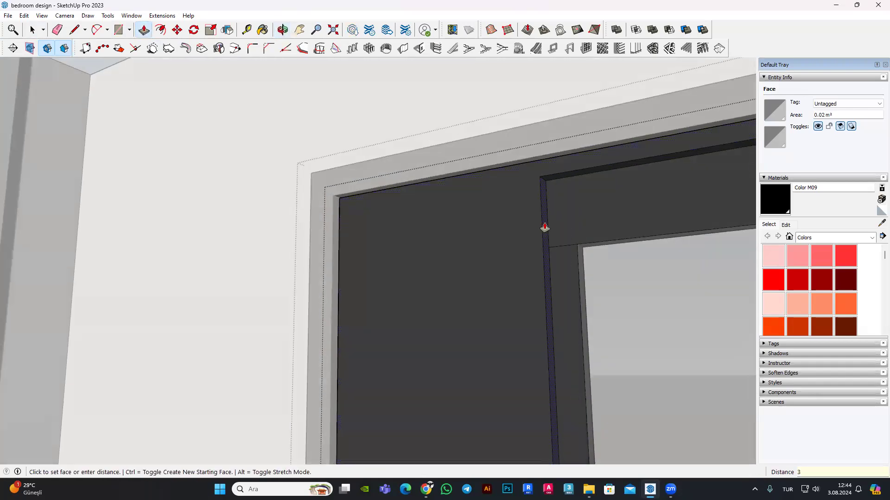
key("Return")
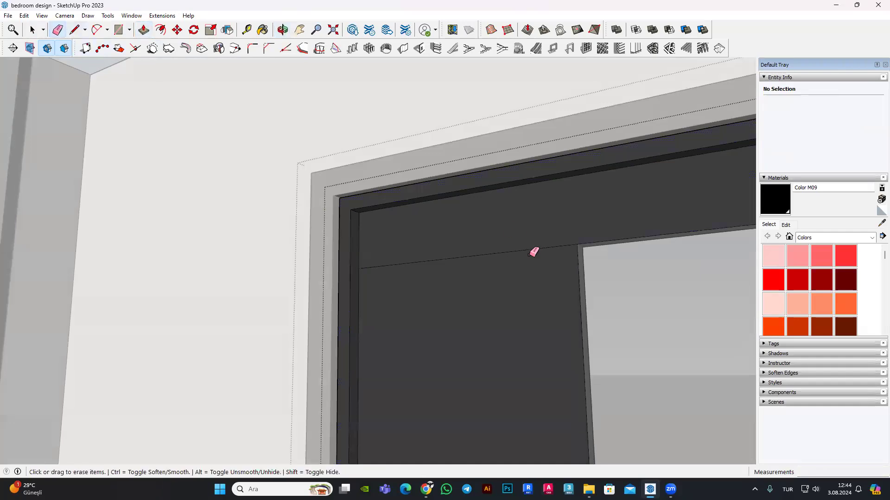
mouse_move(622, 278)
middle_mouse_down()
mouse_move(243, 318)
mouse_move(250, 268)
mouse_move(240, 212)
middle_mouse_up()
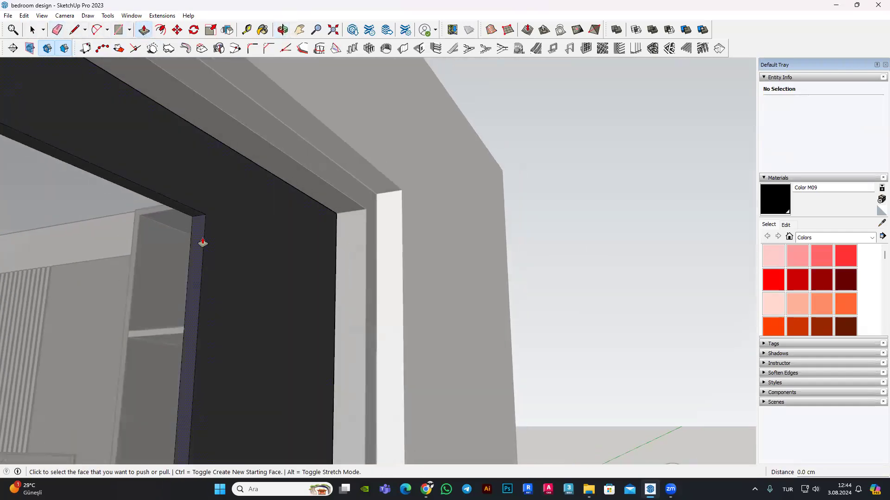
left_click(203, 242)
type("10.")
key("Return")
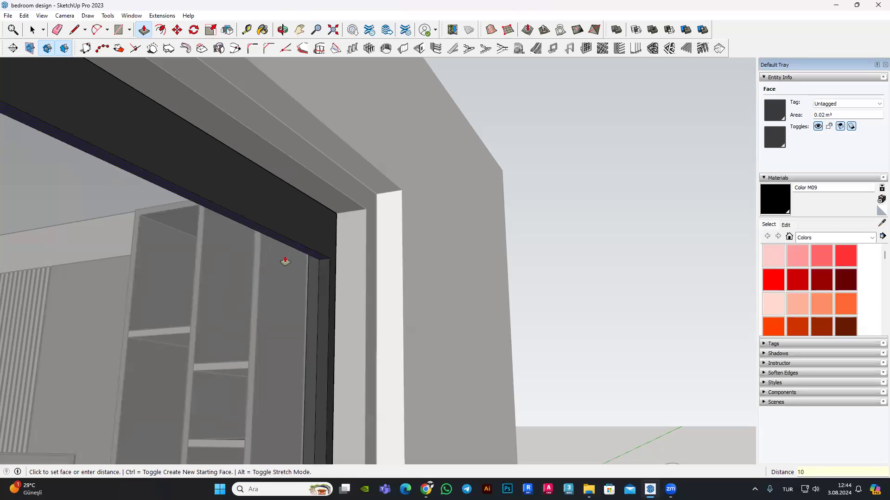
mouse_move(285, 262)
middle_mouse_down()
mouse_move(651, 285)
mouse_move(310, 218)
middle_mouse_up()
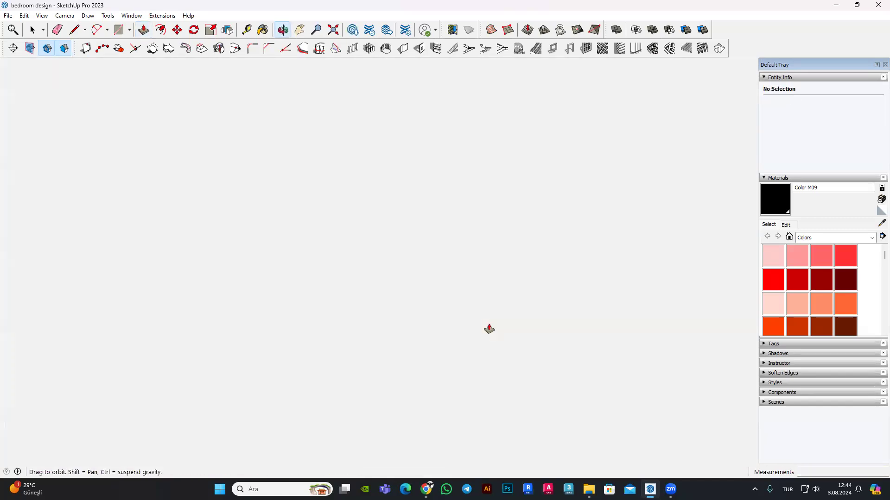
Step: Orbit around the window and select the upper sash group
scroll(310, 218, "down", 2)
scroll(408, 199, "down", 3)
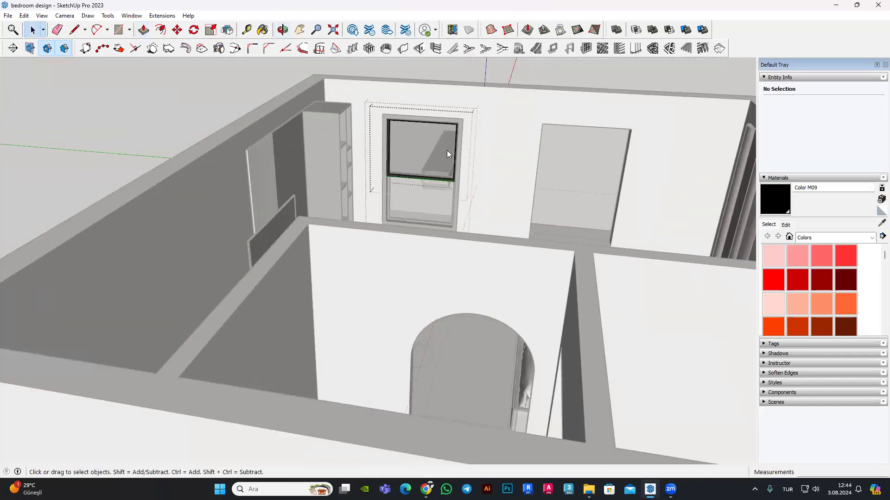
scroll(447, 150, "up", 5)
middle_click_drag(489, 200, 431, 207)
scroll(431, 207, "down", 3)
mouse_move(439, 243)
middle_mouse_down()
mouse_move(409, 244)
mouse_move(338, 314)
mouse_move(297, 240)
mouse_move(363, 251)
mouse_move(378, 145)
mouse_move(231, 121)
mouse_move(310, 280)
mouse_move(431, 308)
middle_mouse_up()
scroll(393, 274, "up", 3)
scroll(380, 263, "up", 2)
left_click(397, 212)
scroll(390, 189, "up", 2)
scroll(384, 169, "up", 2)
key("space")
Step: Orbit to face the window wall and select the Window 06 component
scroll(431, 307, "down", 5)
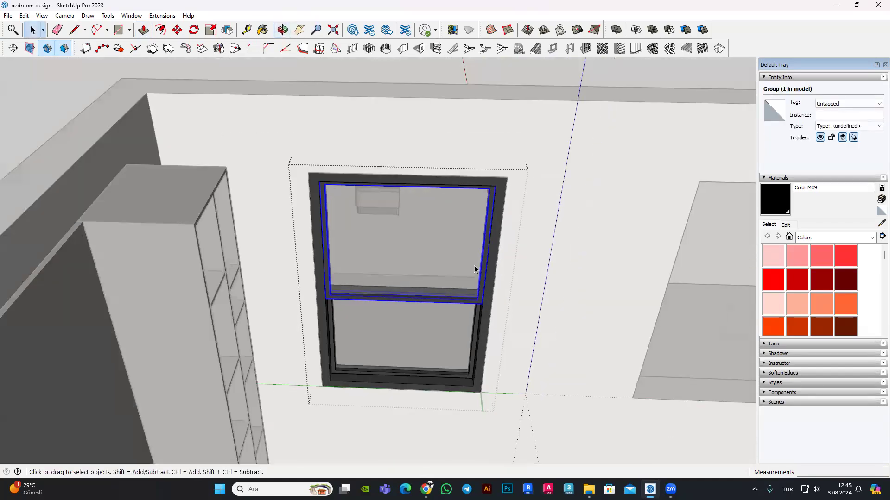
middle_click_drag(475, 270, 395, 274)
scroll(337, 277, "up", 4)
mouse_move(337, 277)
middle_mouse_down()
mouse_move(209, 216)
mouse_move(349, 283)
mouse_move(445, 209)
mouse_move(437, 267)
mouse_move(347, 241)
mouse_move(412, 291)
mouse_move(252, 136)
middle_mouse_up()
scroll(437, 268, "down", 5)
scroll(403, 266, "up", 3)
left_click(371, 259)
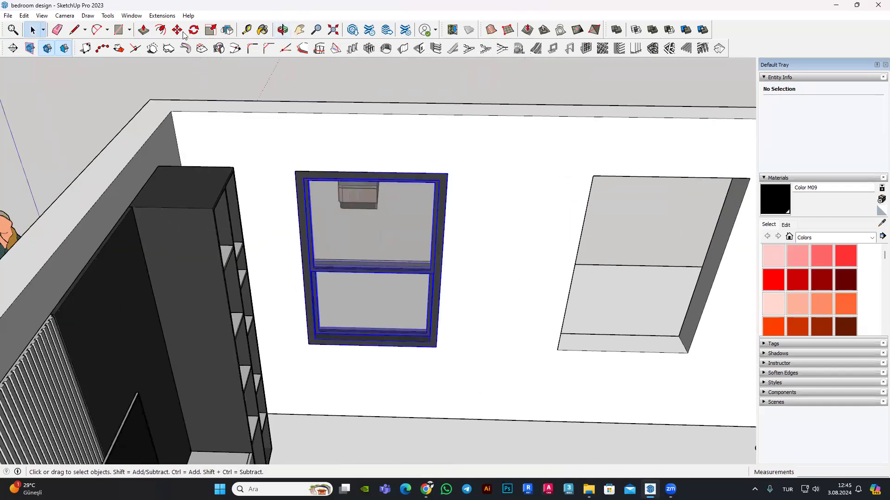
Step: Copy Window 06 with Move and Ctrl to a spot further along the wall
key("m")
scroll(285, 365, "up", 3)
left_click(274, 367)
key("ctrl")
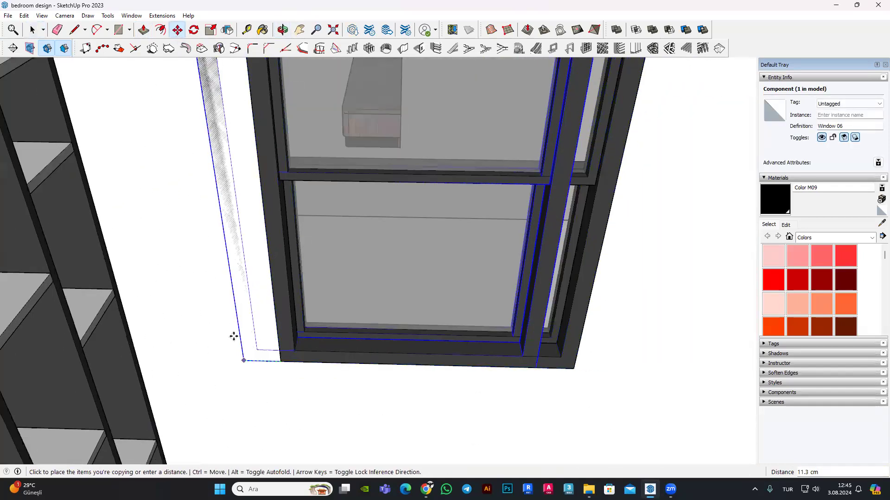
scroll(415, 369, "down", 4)
scroll(415, 370, "down", 3)
scroll(407, 320, "up", 3)
left_click(407, 320)
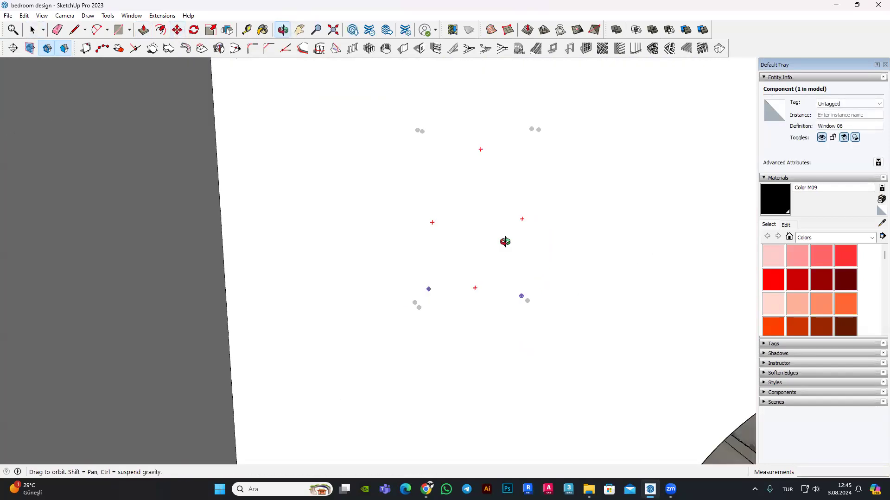
Step: Orbit, pan and zoom out to view the room and the left window
scroll(504, 240, "down", 3)
mouse_move(538, 335)
middle_mouse_down()
mouse_move(419, 324)
mouse_move(307, 350)
mouse_move(353, 296)
middle_mouse_up()
scroll(307, 350, "down", 3)
scroll(332, 314, "up", 1)
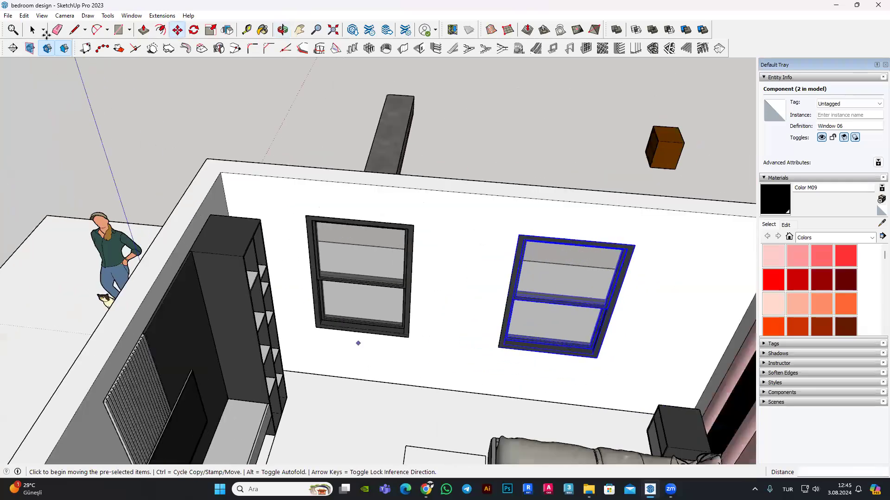
scroll(353, 296, "down", 3)
scroll(389, 133, "up", 3)
middle_click_drag(388, 133, 338, 328)
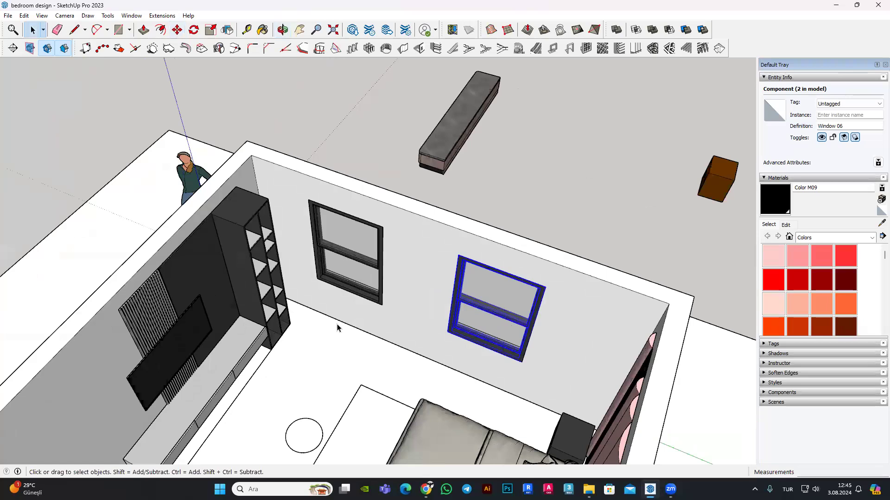
scroll(367, 290, "up", 5)
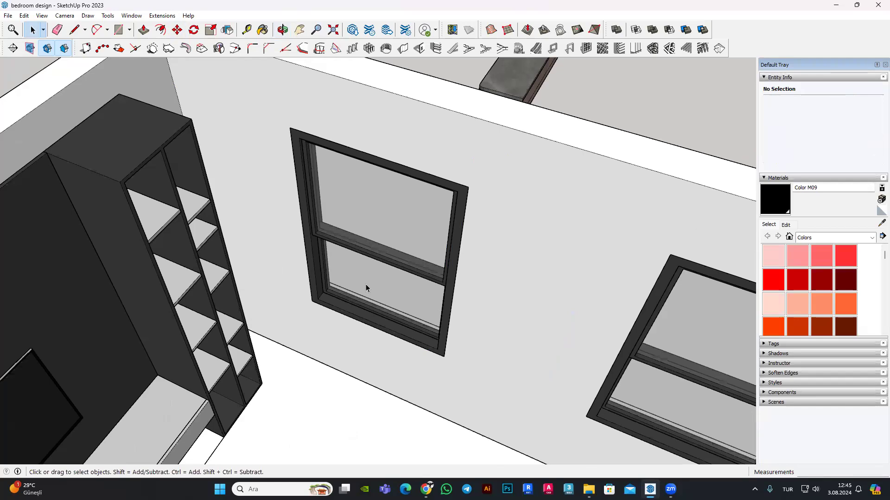
scroll(378, 268, "down", 3)
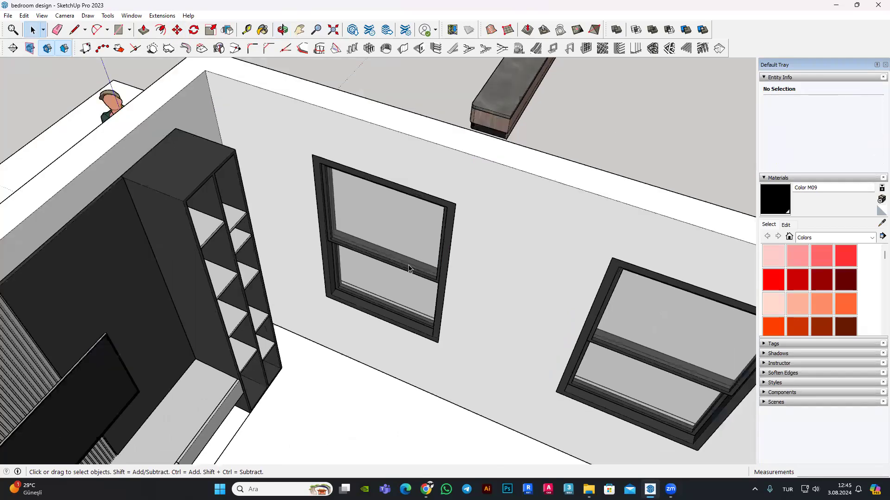
scroll(407, 262, "down", 3)
scroll(556, 339, "down", 2)
scroll(521, 347, "up", 2)
scroll(521, 348, "down", 3)
scroll(626, 359, "up", 2)
scroll(591, 284, "up", 3)
Step: Scale the glass sliding door taller from its top grip
scroll(556, 285, "down", 3)
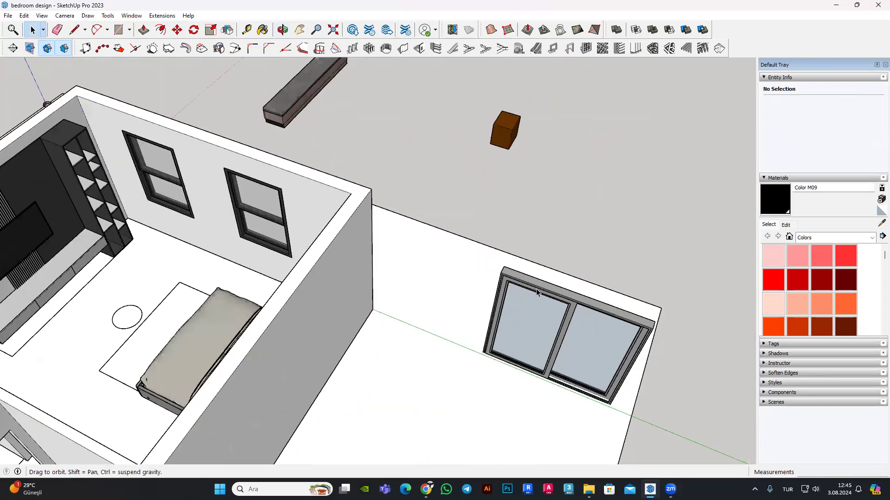
scroll(440, 82, "up", 2)
left_click(207, 32)
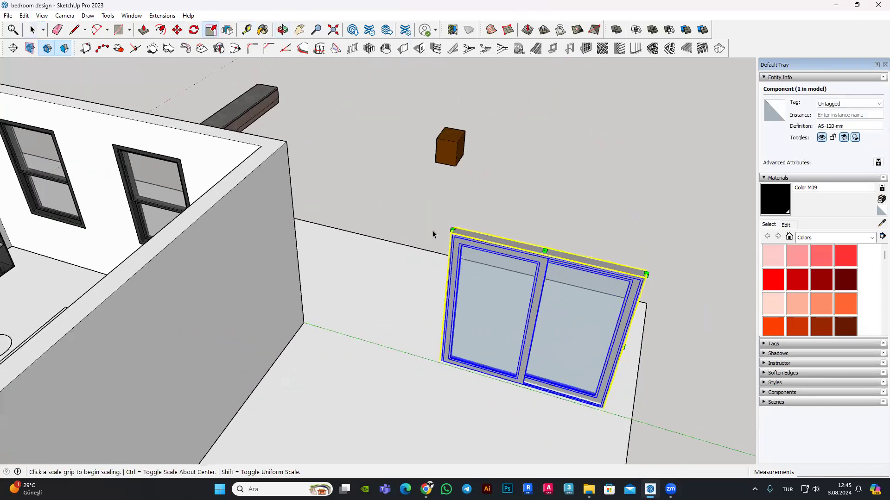
scroll(445, 236, "up", 2)
scroll(471, 246, "down", 1)
left_click(550, 251)
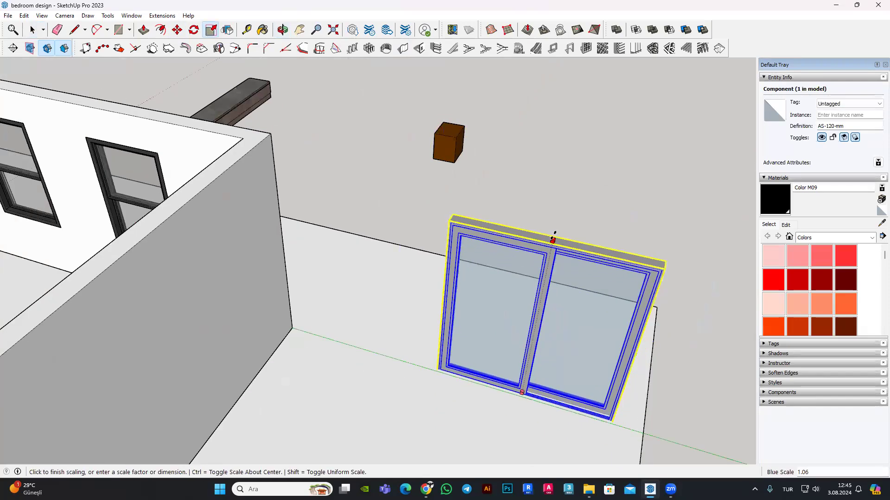
left_click(556, 206)
Step: Stretch the door again from its top to a Blue Scale of about 2.00
mouse_move(503, 276)
middle_mouse_down()
mouse_move(485, 173)
mouse_move(571, 170)
middle_mouse_up()
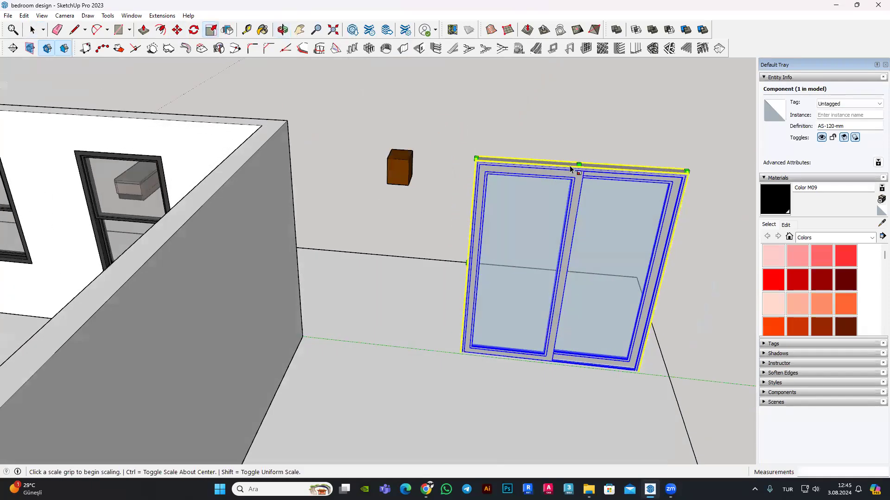
left_click(579, 162)
scroll(578, 162, "down", 2)
scroll(621, 87, "down", 2)
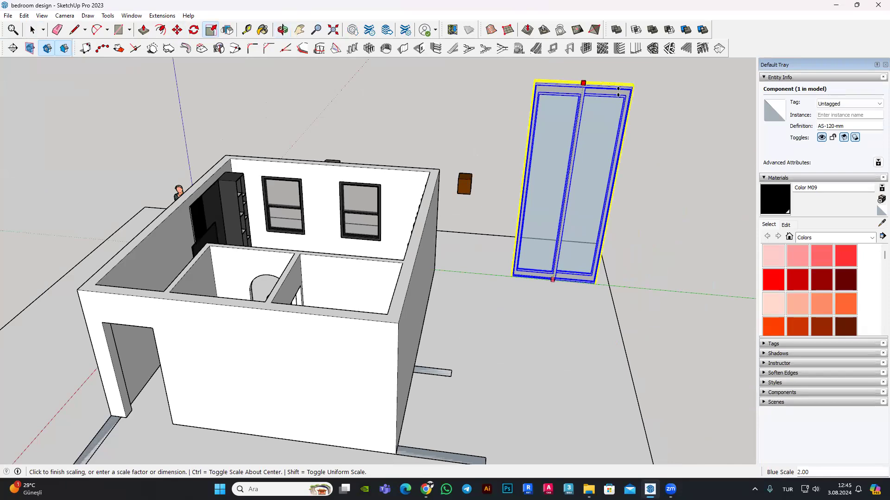
middle_click_drag(618, 92, 491, 320)
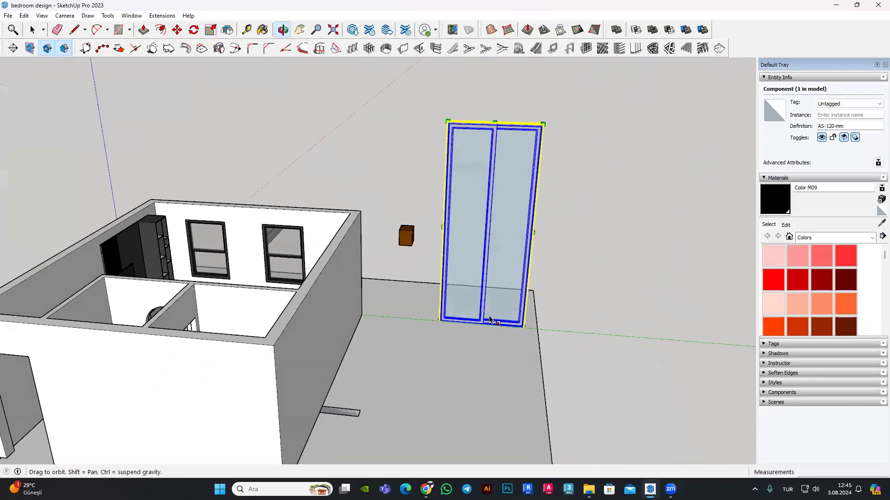
scroll(490, 319, "up", 3)
scroll(471, 318, "down", 1)
scroll(471, 334, "down", 2)
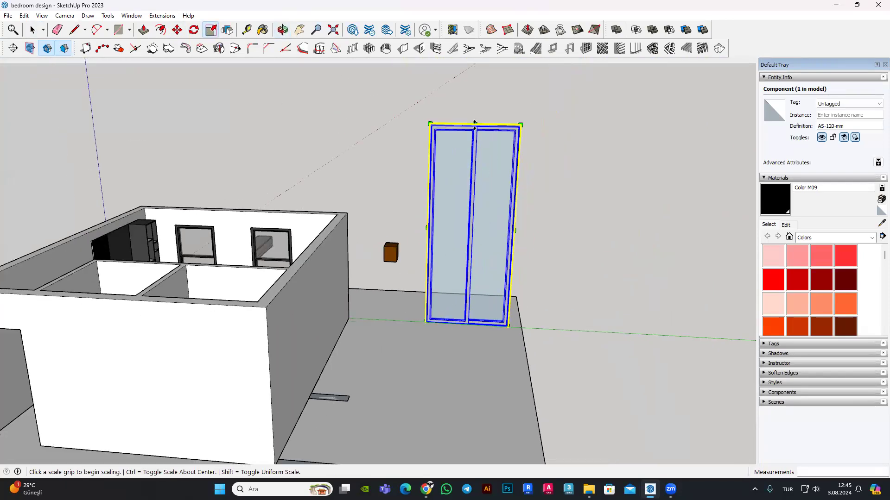
scroll(475, 122, "up", 2)
scroll(502, 149, "up", 1)
scroll(479, 154, "down", 1)
scroll(471, 200, "down", 1)
Step: Select the right window on the bedroom wall
mouse_move(389, 212)
middle_mouse_down()
mouse_move(334, 286)
mouse_move(21, 82)
middle_mouse_up()
left_click(30, 30)
scroll(296, 302, "up", 2)
left_click(293, 288)
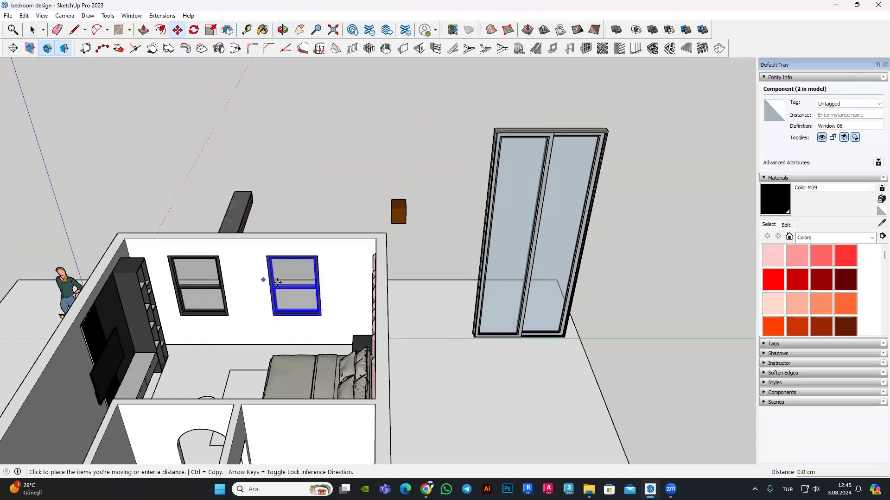
key("ctrl")
scroll(601, 319, "down", 1)
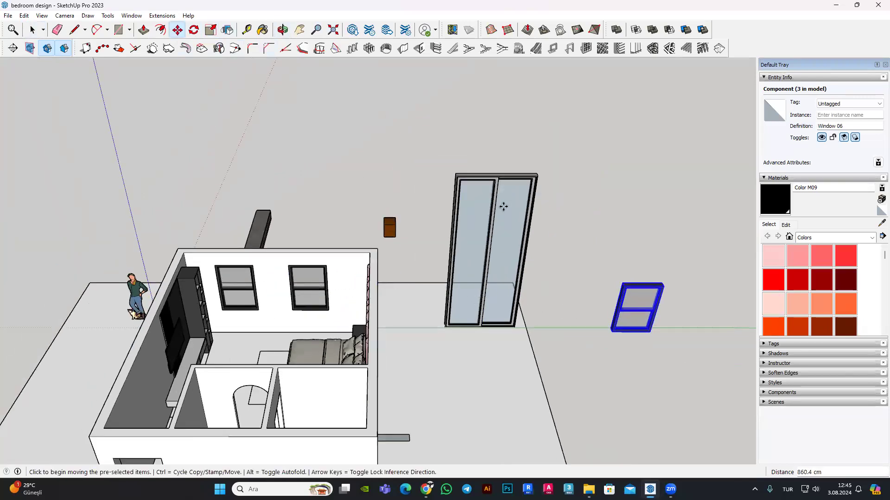
scroll(503, 207, "up", 1)
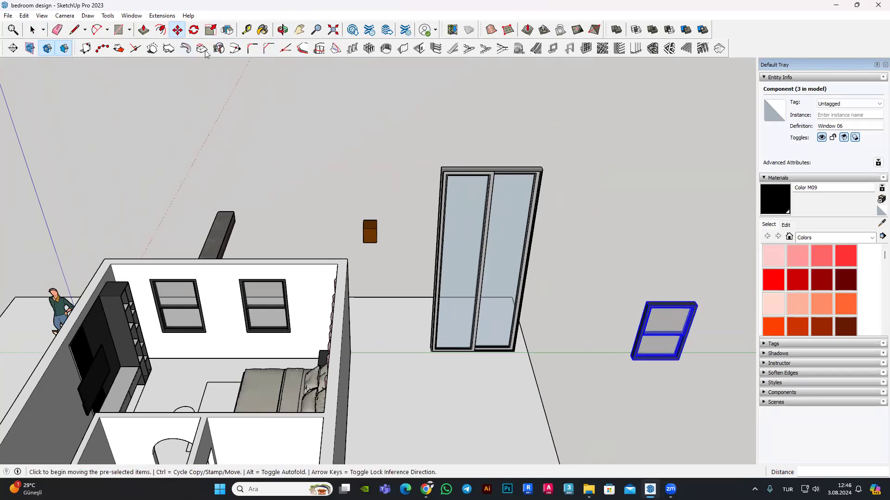
left_click(211, 32)
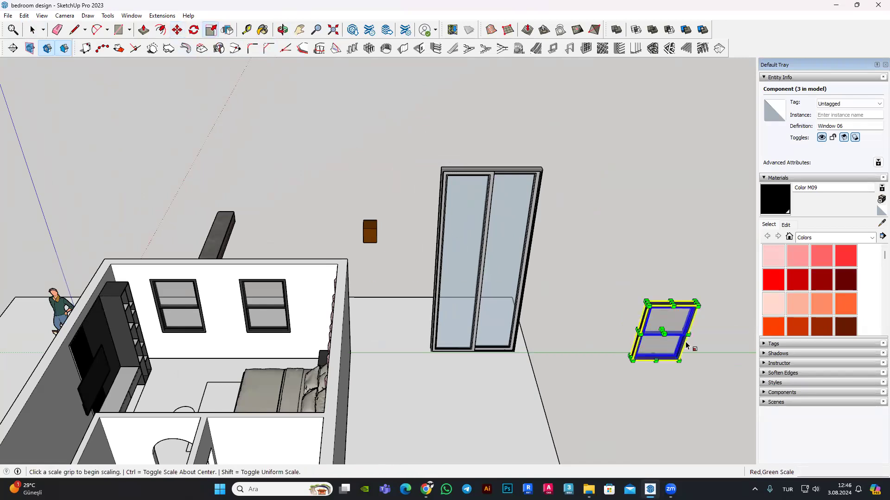
scroll(400, 292, "down", 1)
scroll(576, 306, "up", 2)
scroll(573, 283, "up", 2)
scroll(573, 260, "up", 1)
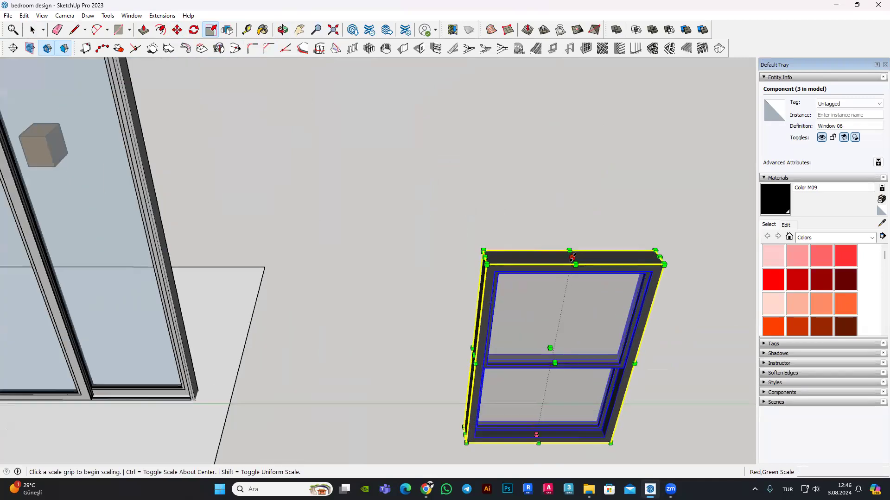
left_click(572, 257)
scroll(561, 232, "down", 3)
scroll(555, 176, "down", 2)
left_click(574, 102)
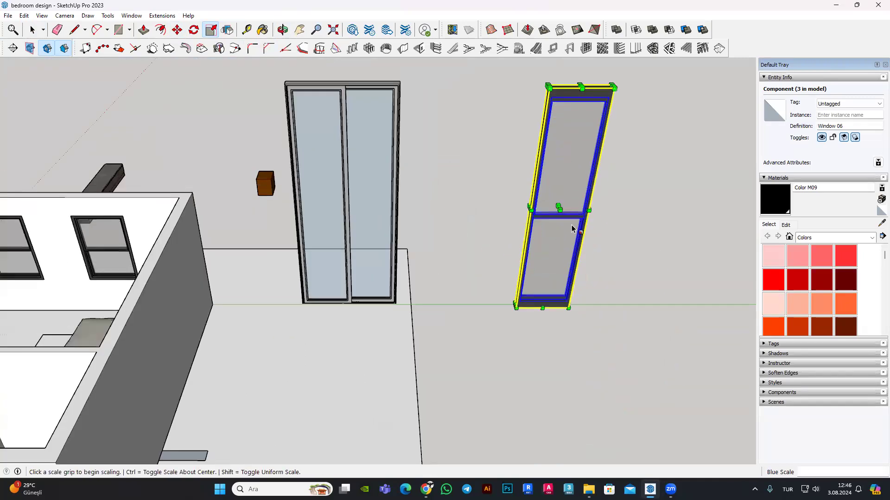
scroll(527, 195, "up", 2)
scroll(552, 189, "up", 2)
scroll(464, 209, "up", 2)
scroll(452, 214, "down", 3)
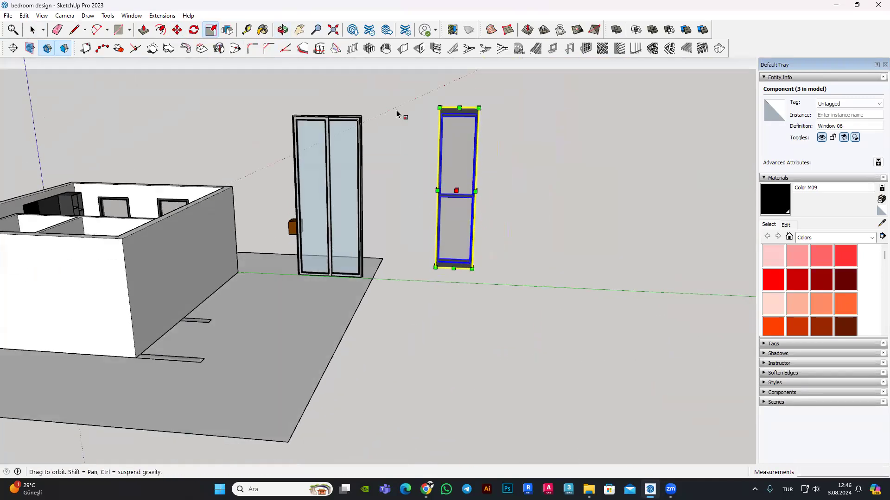
scroll(477, 113, "up", 3)
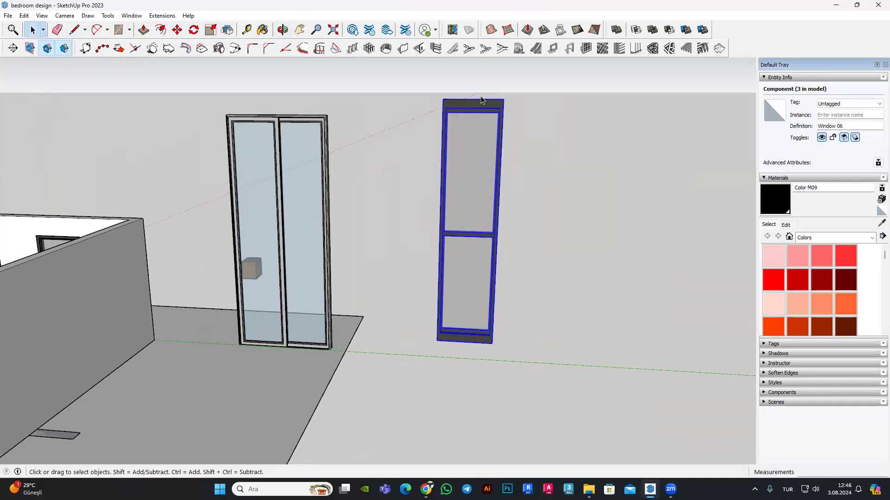
mouse_move(430, 182)
middle_mouse_down()
mouse_move(564, 329)
mouse_move(478, 278)
mouse_move(495, 305)
middle_mouse_up()
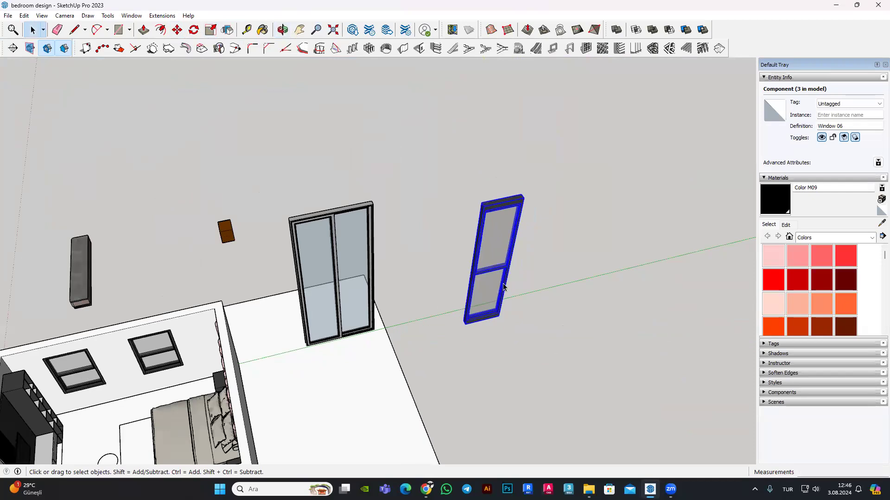
middle_click_drag(504, 288, 482, 301)
scroll(482, 301, "up", 5)
key("s")
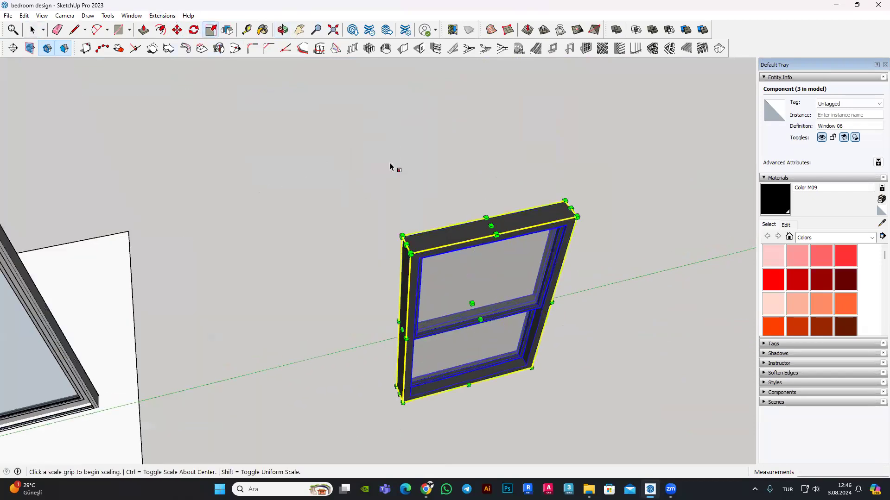
left_click(407, 253)
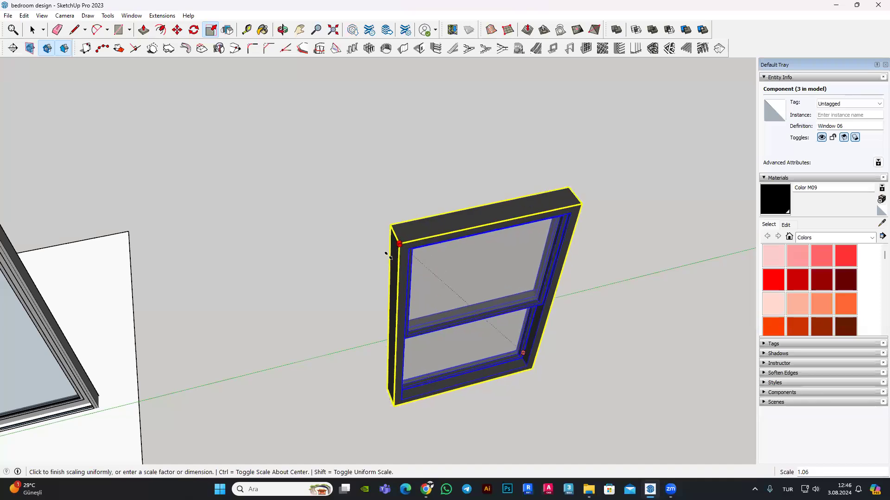
left_click(488, 213)
mouse_move(433, 143)
middle_mouse_down()
mouse_move(449, 177)
mouse_move(380, 145)
mouse_move(484, 249)
middle_mouse_up()
scroll(477, 284, "down", 5)
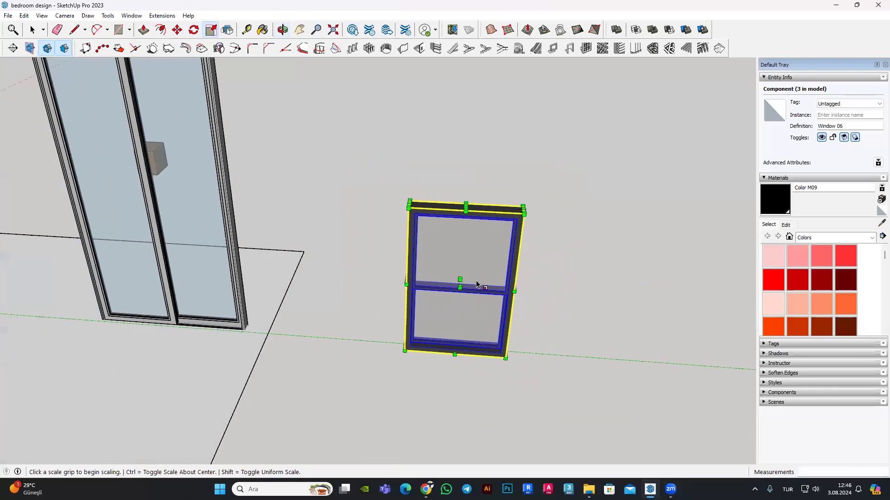
key("Delete")
scroll(533, 253, "down", 5)
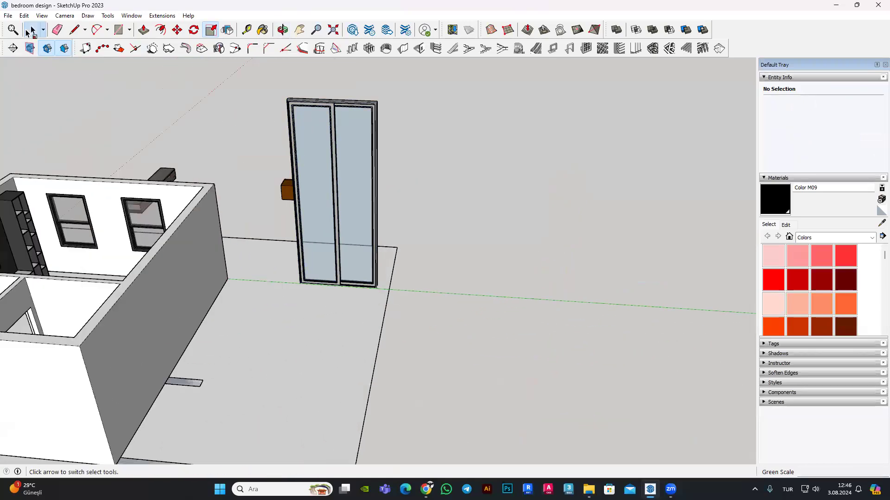
Step: Undo the door stretch and look down over the whole bedroom
key("ctrl+z")
key("ctrl+z")
mouse_move(250, 209)
middle_mouse_down()
mouse_move(438, 215)
mouse_move(205, 243)
mouse_move(224, 289)
mouse_move(215, 252)
middle_mouse_up()
scroll(215, 252, "up", 2)
scroll(241, 256, "up", 2)
scroll(269, 261, "up", 2)
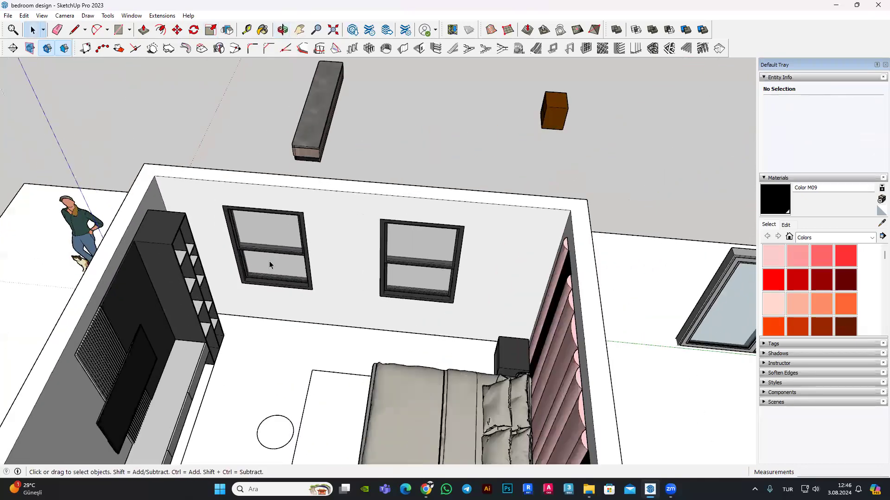
scroll(271, 259, "up", 2)
scroll(285, 206, "up", 2)
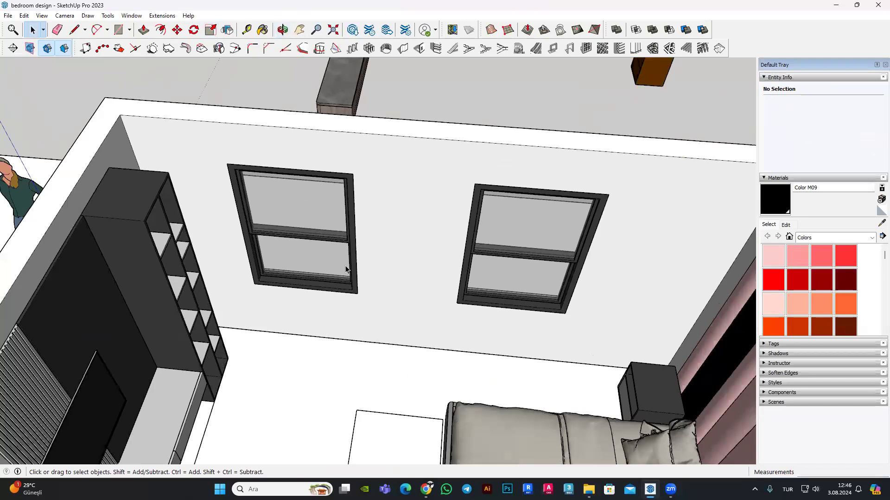
Step: Orbit and zoom around the room to inspect the two-window wall and the bed
mouse_move(346, 269)
middle_mouse_down()
mouse_move(178, 216)
mouse_move(293, 215)
middle_mouse_up()
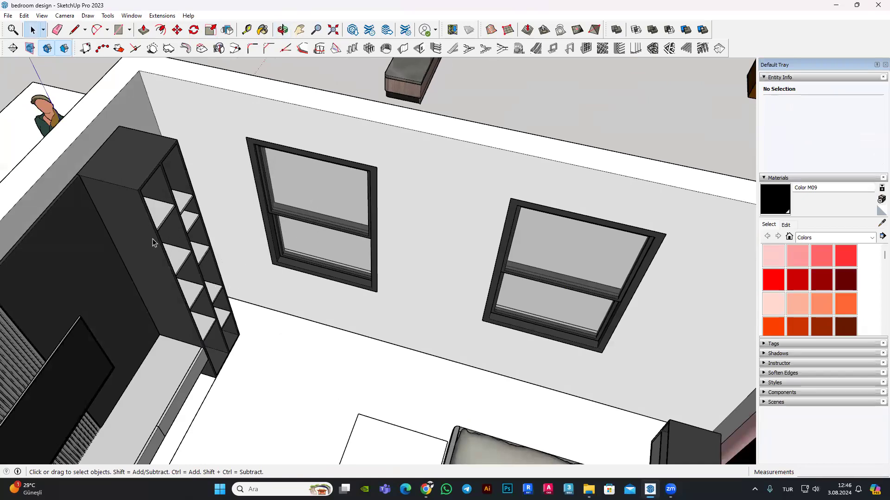
middle_click_drag(152, 238, 432, 265)
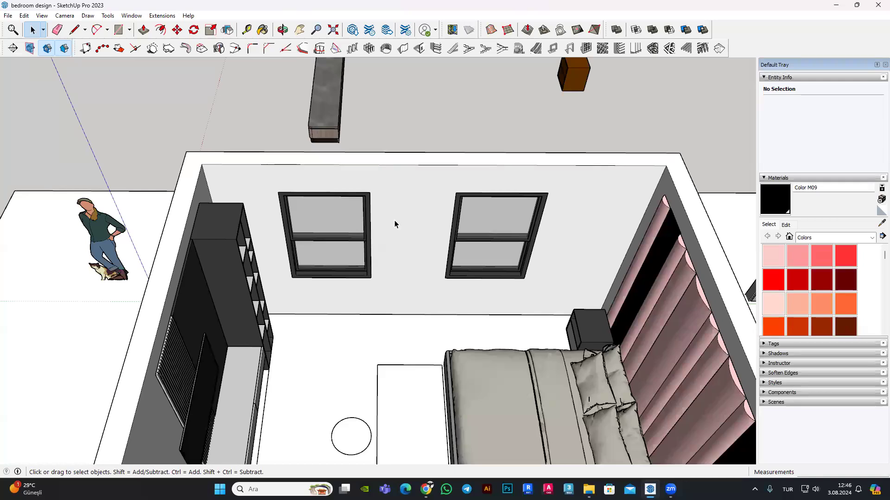
mouse_move(394, 220)
middle_mouse_down()
mouse_move(620, 304)
mouse_move(313, 131)
middle_mouse_up()
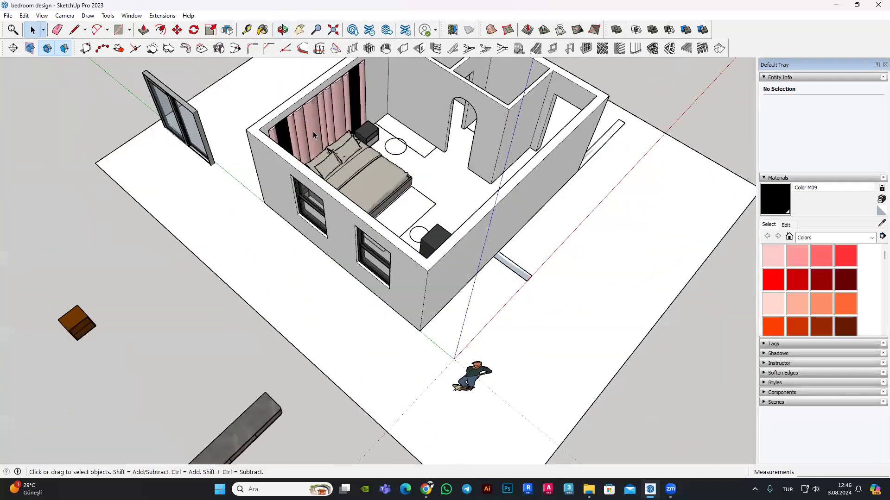
scroll(376, 232, "up", 3)
scroll(377, 232, "down", 3)
mouse_move(376, 233)
middle_mouse_down()
mouse_move(401, 166)
mouse_move(321, 205)
middle_mouse_up()
scroll(390, 195, "up", 3)
scroll(321, 205, "down", 3)
scroll(322, 204, "up", 3)
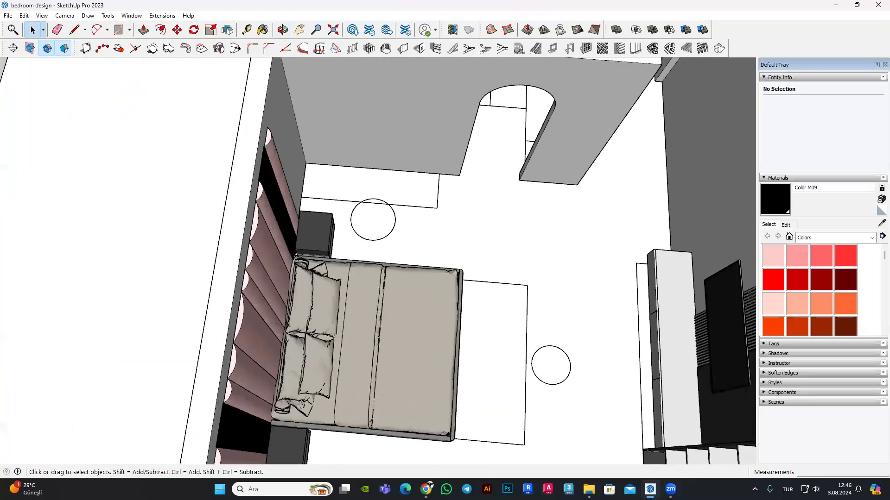
scroll(322, 204, "up", 2)
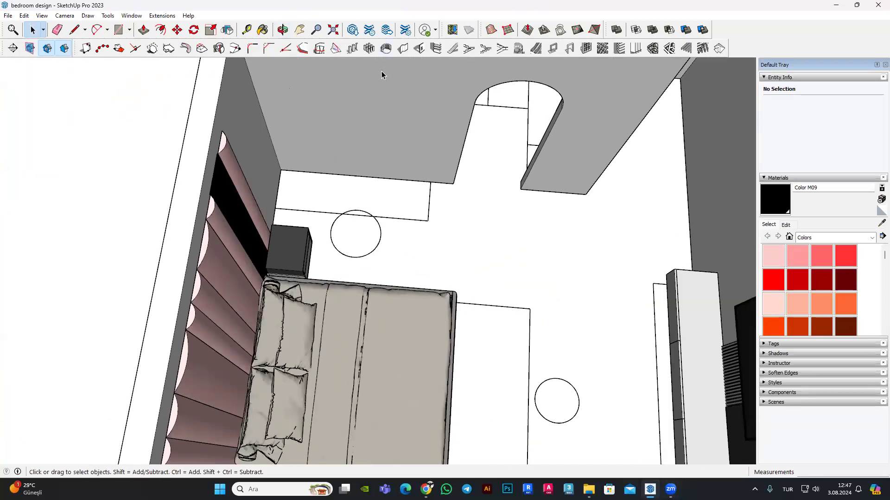
Step: Search the 3D Warehouse for 'makeup table' models
left_click(353, 30)
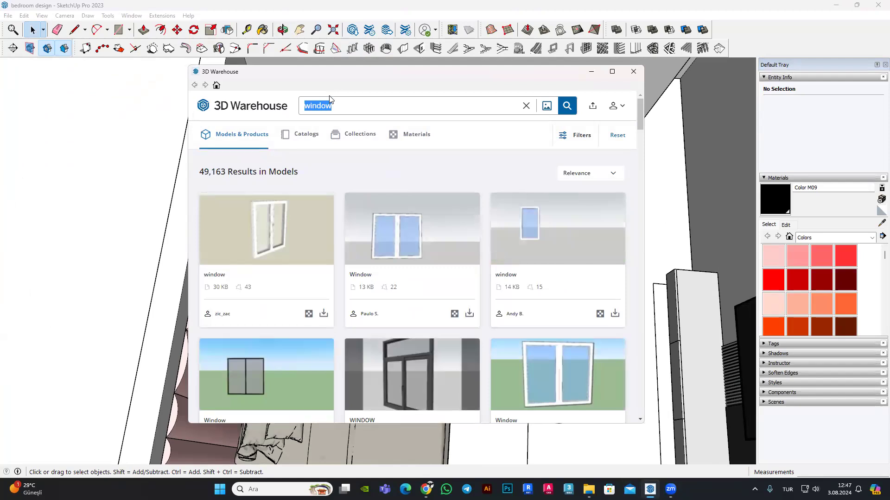
type("m")
key("BackSpace")
type("eup table")
key("Return")
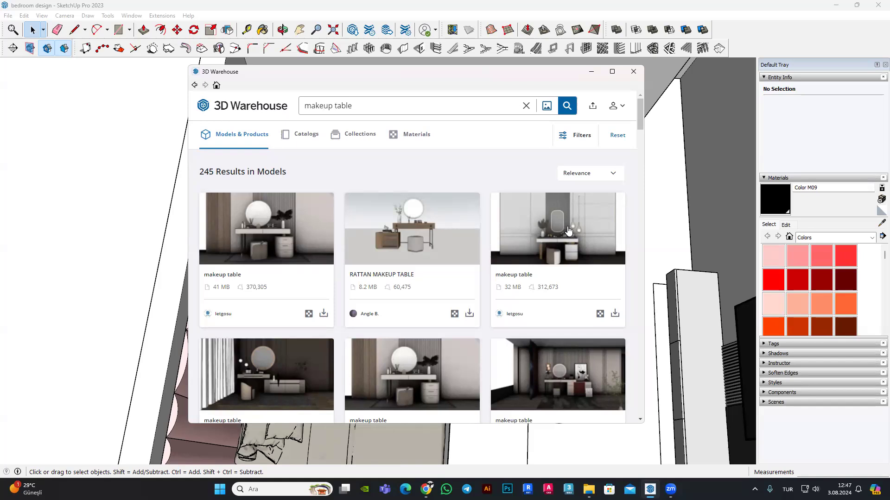
Step: Scroll through the makeup table results grid of vanity models
scroll(569, 230, "down", 2)
scroll(542, 232, "down", 2)
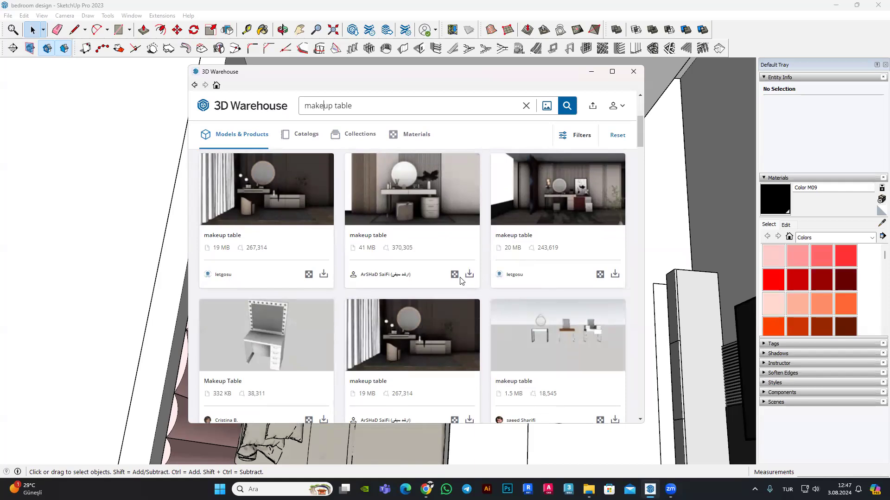
scroll(461, 281, "down", 2)
scroll(459, 281, "down", 3)
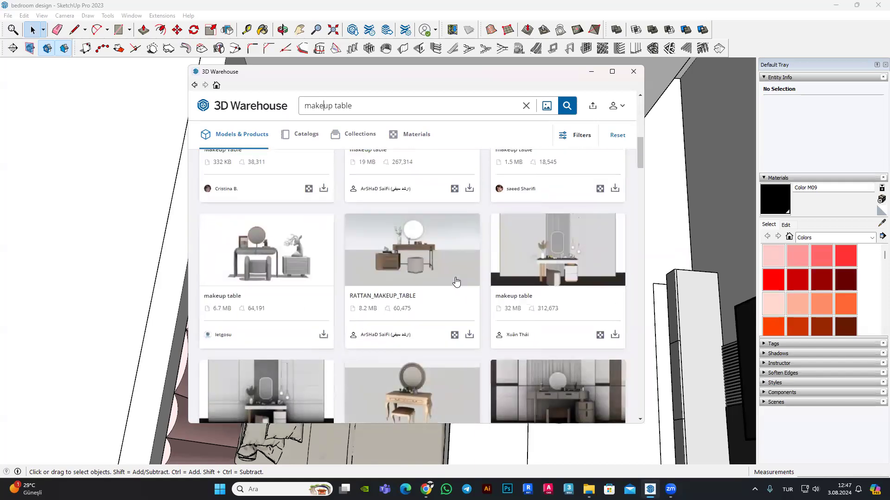
scroll(447, 273, "down", 1)
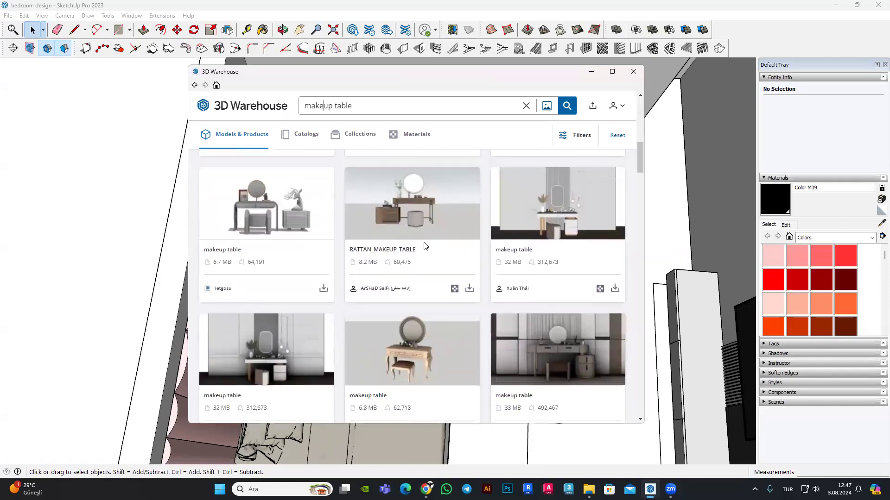
scroll(429, 239, "down", 2)
scroll(428, 239, "down", 2)
scroll(428, 239, "down", 1)
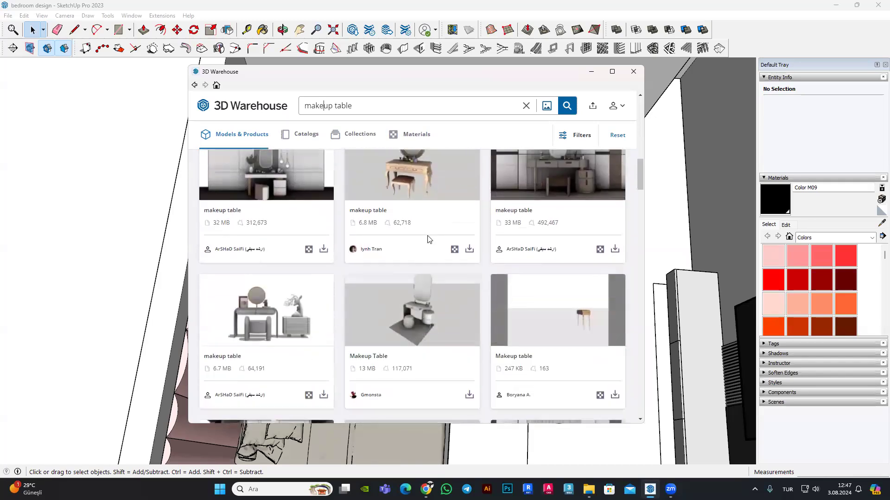
scroll(429, 239, "down", 2)
scroll(427, 238, "down", 1)
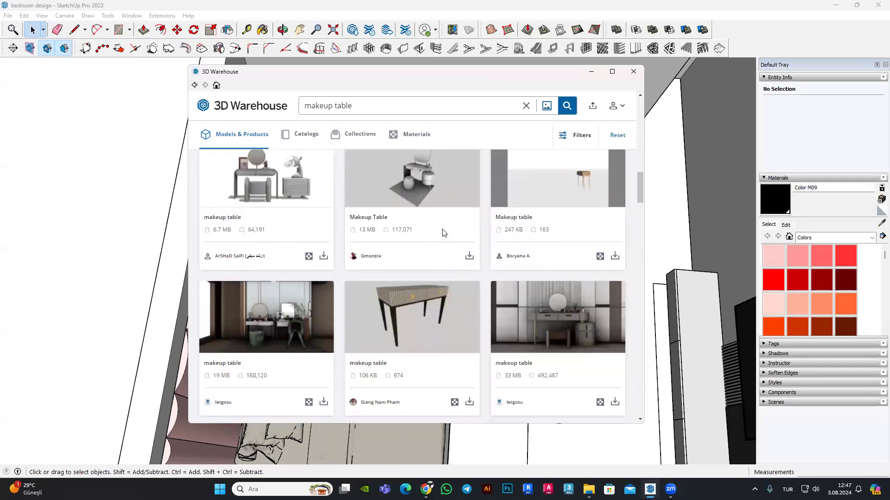
scroll(440, 237, "up", 6)
scroll(422, 227, "up", 8)
Step: Preview the first makeup table and RATTAN_MAKEUP_TABLE pages, returning to the results each time
left_click(253, 221)
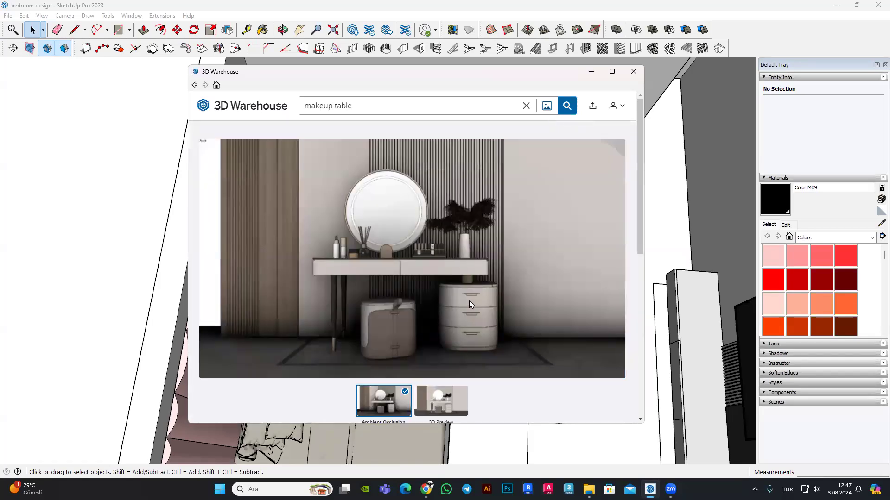
left_click(195, 85)
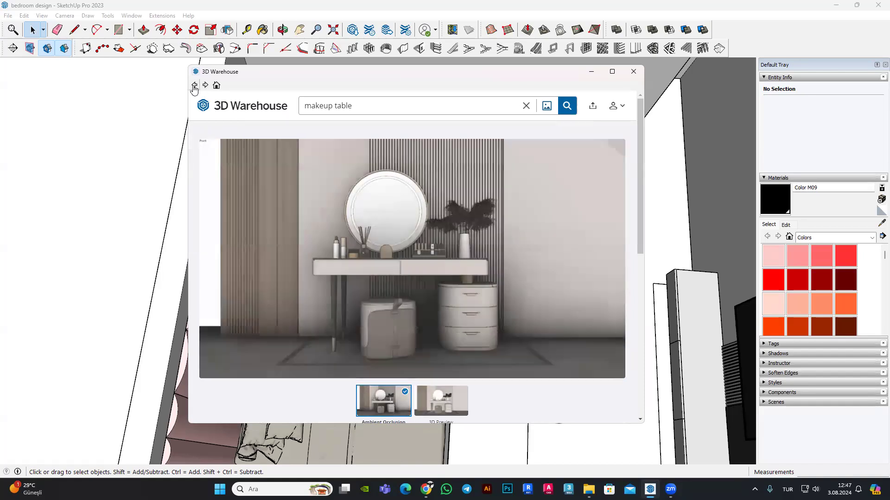
left_click(410, 226)
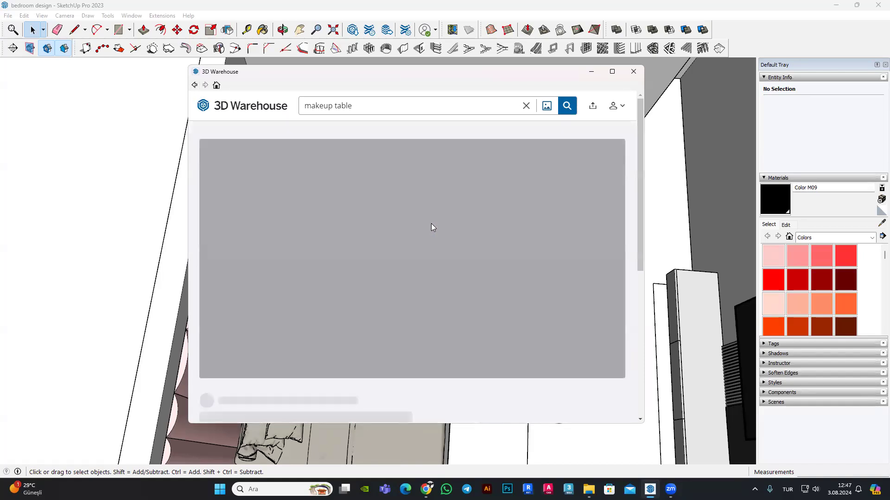
left_click(195, 85)
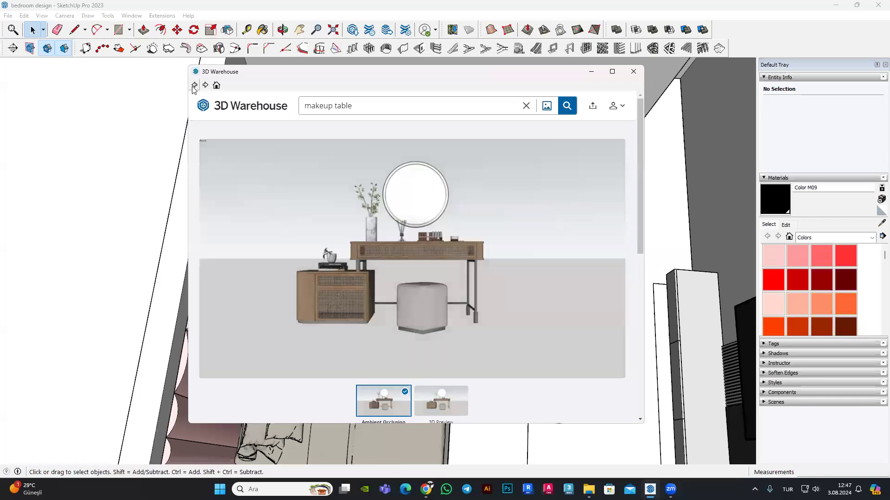
Step: Download the white vanity set with pendant lamps
left_click(588, 236)
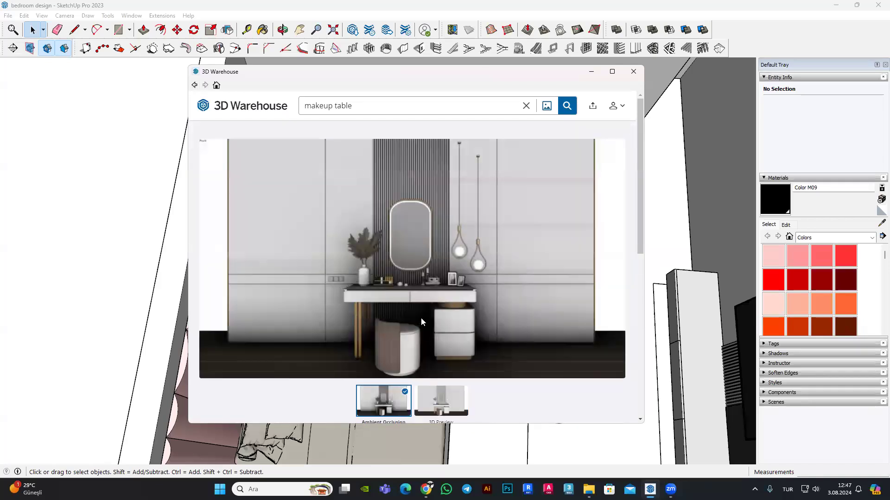
scroll(478, 262, "down", 1)
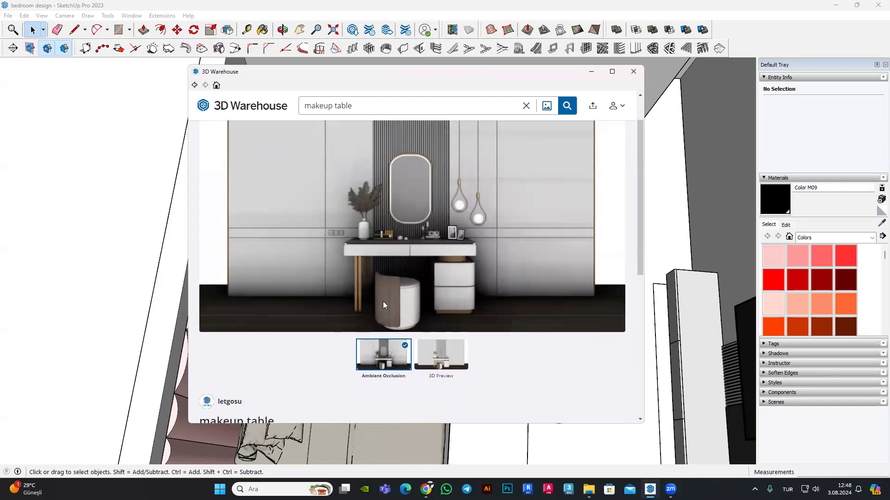
scroll(481, 319, "down", 1)
left_click(599, 403)
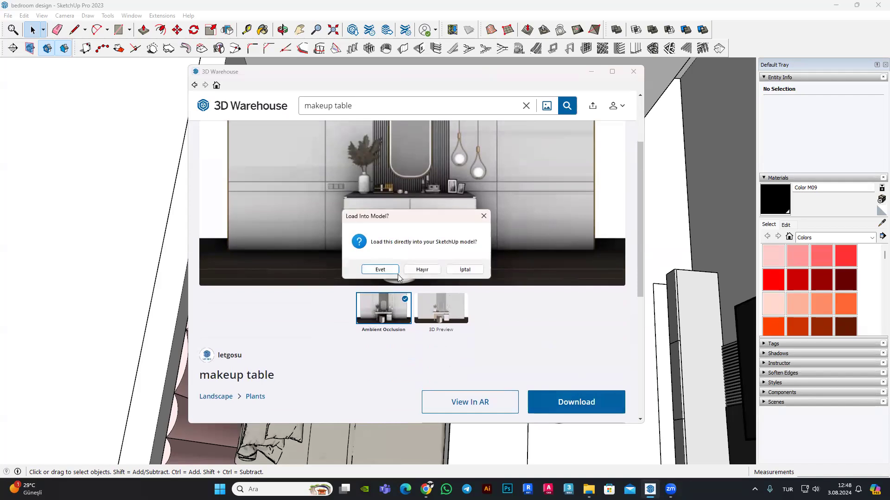
Step: Load the Makeup Table model into SketchUp and zoom out to see it beside the house
left_click(379, 270)
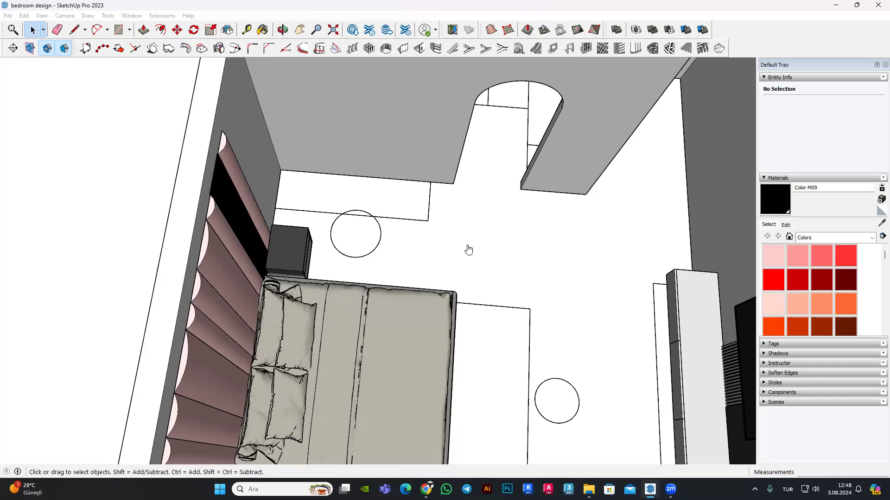
scroll(467, 245, "down", 2)
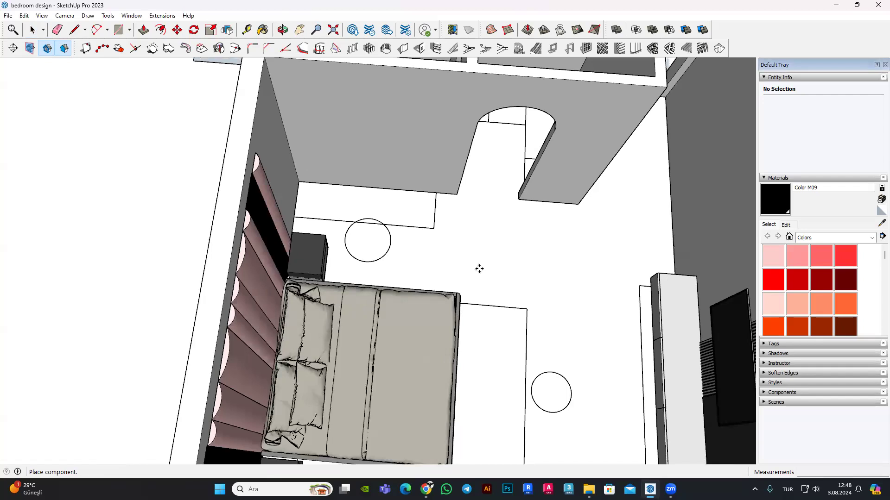
scroll(479, 269, "down", 3)
scroll(478, 260, "down", 3)
scroll(294, 207, "down", 3)
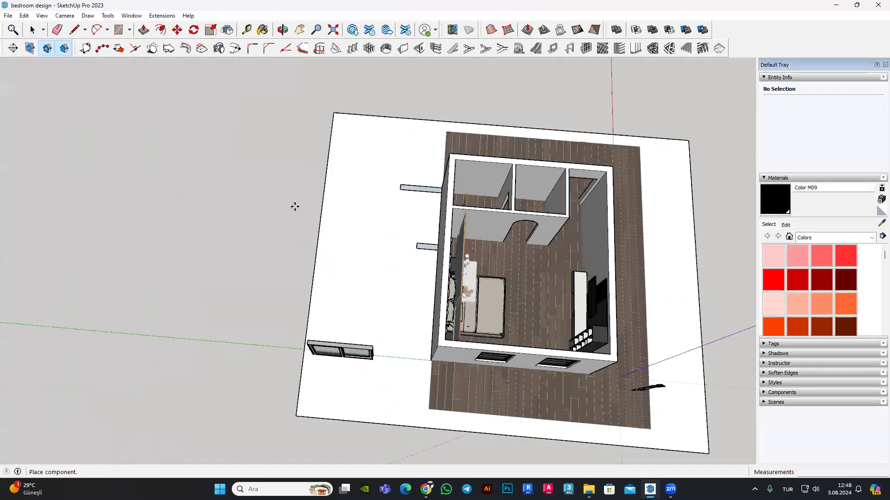
scroll(239, 178, "down", 1)
scroll(239, 179, "up", 3)
Step: Move the makeup table set to the left of the bedroom block, then deselect it
key("m")
left_click(444, 136)
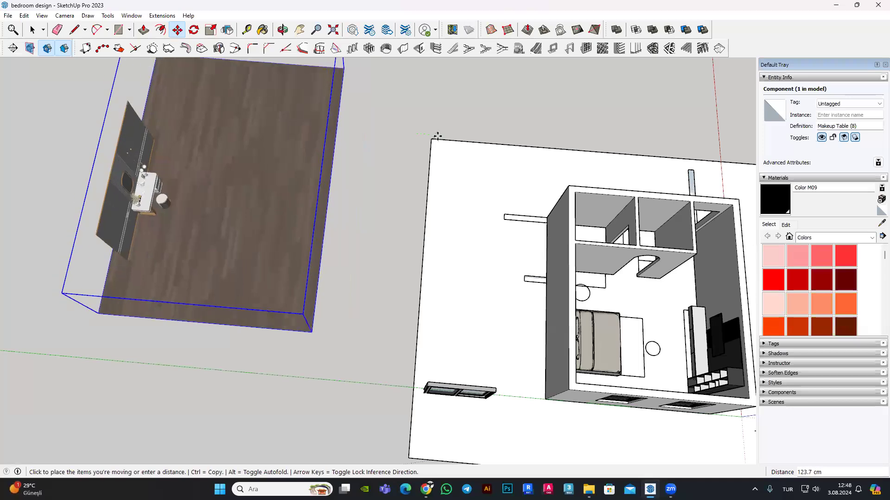
left_click(386, 138)
left_click(33, 30)
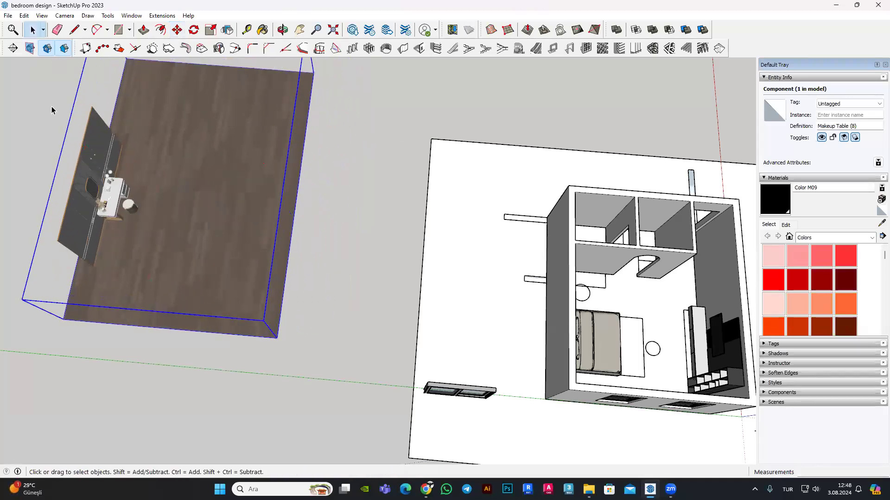
scroll(53, 110, "up", 2)
left_click(296, 159)
Step: Orbit and zoom to inspect the vanity, stool and wood floor slab from above
scroll(221, 259, "up", 3)
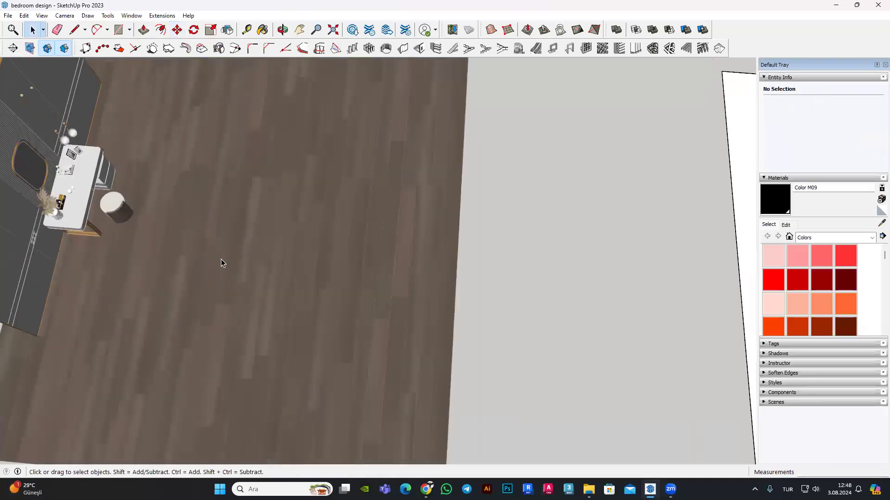
scroll(287, 269, "up", 2)
scroll(287, 269, "down", 5)
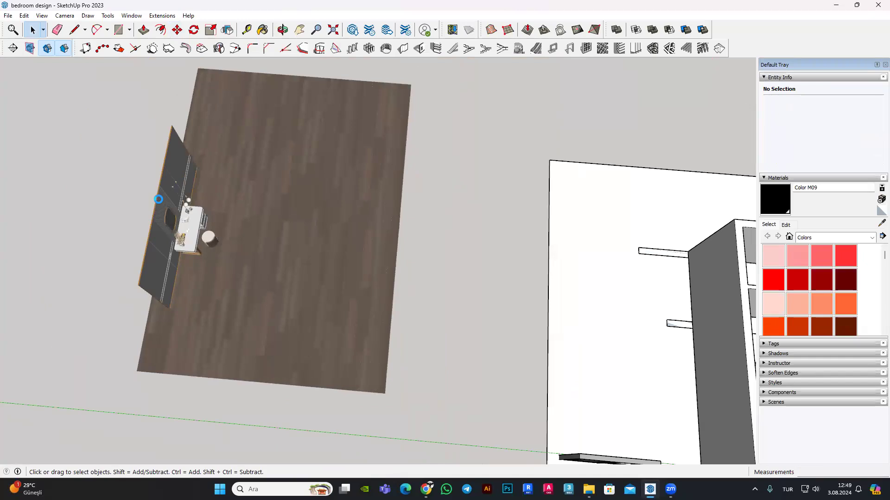
scroll(441, 175, "up", 2)
scroll(425, 179, "up", 5)
scroll(379, 232, "down", 5)
scroll(385, 228, "up", 5)
scroll(385, 228, "up", 2)
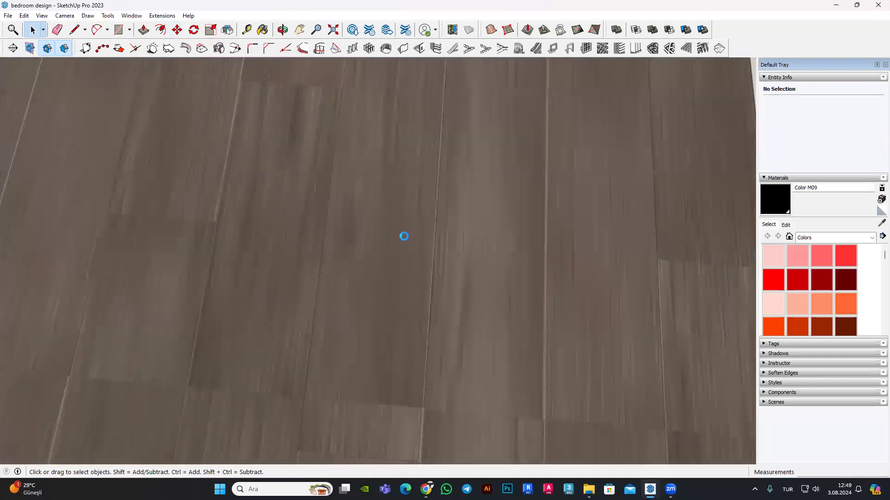
scroll(404, 235, "down", 2)
scroll(512, 258, "down", 2)
scroll(519, 252, "down", 5)
middle_click_drag(517, 254, 394, 256)
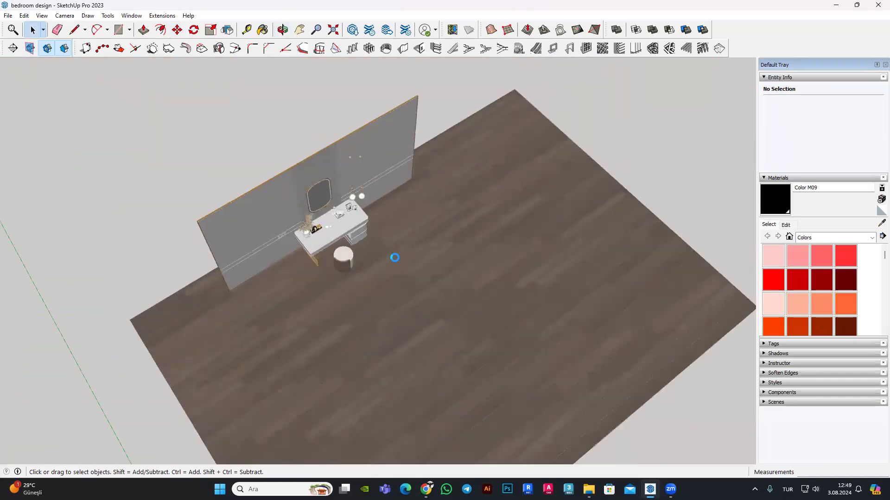
scroll(377, 225, "up", 3)
scroll(394, 246, "up", 4)
scroll(410, 282, "up", 3)
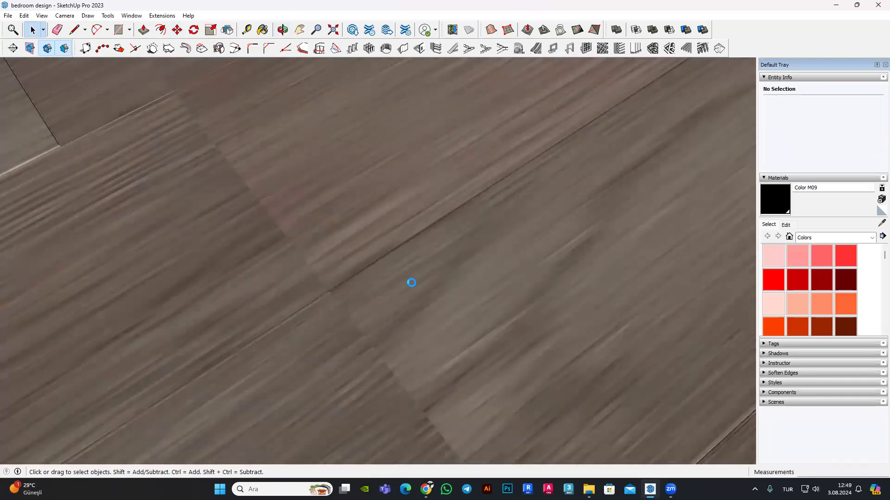
scroll(453, 277, "down", 4)
scroll(397, 206, "down", 3)
scroll(252, 223, "up", 2)
scroll(294, 283, "up", 4)
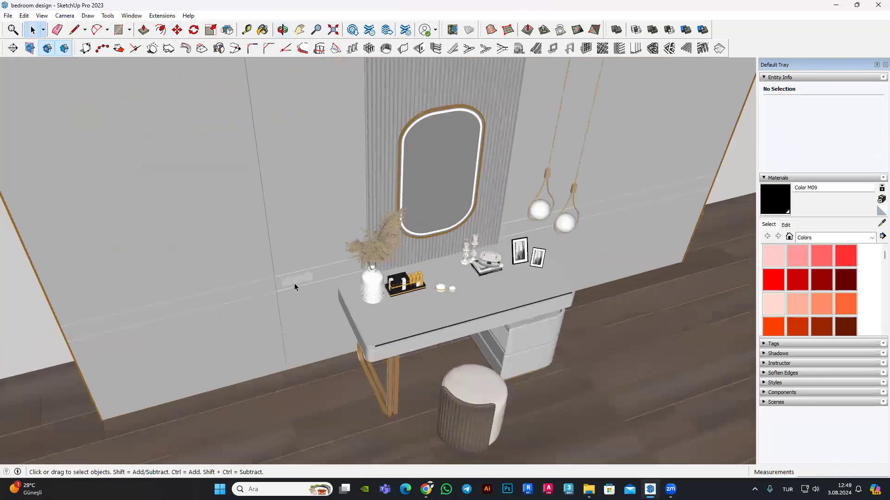
scroll(295, 284, "up", 2)
scroll(319, 292, "up", 3)
scroll(445, 218, "up", 2)
scroll(364, 256, "down", 3)
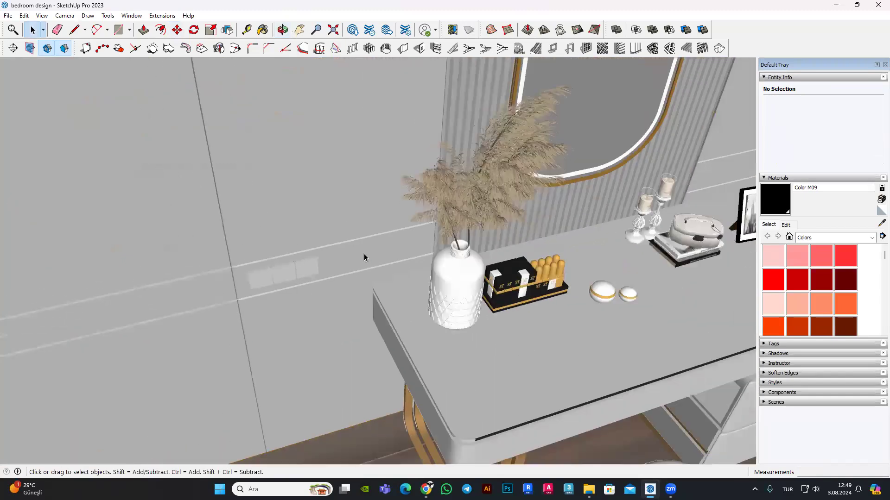
scroll(383, 162, "down", 5)
scroll(383, 162, "down", 3)
middle_click_drag(383, 162, 424, 326)
scroll(366, 164, "up", 5)
scroll(353, 167, "down", 5)
scroll(343, 169, "up", 3)
Step: Select the Makeup Table (8) component and dismiss the camera options
left_click(339, 170)
key("alt+c")
left_click(340, 207)
Step: Explode the imported makeup table set into its separate parts
right_click(341, 208)
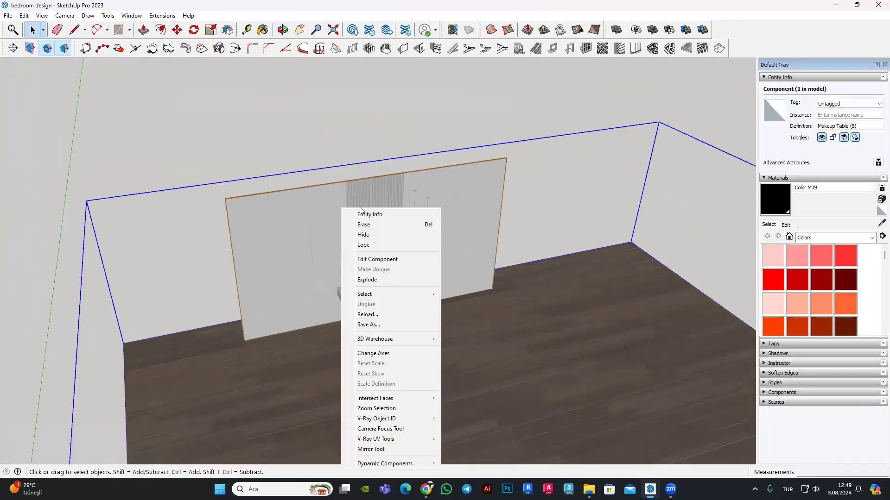
left_click(377, 281)
mouse_move(365, 294)
middle_mouse_down()
mouse_move(471, 207)
mouse_move(406, 302)
middle_mouse_up()
scroll(406, 302, "up", 3)
scroll(406, 302, "up", 4)
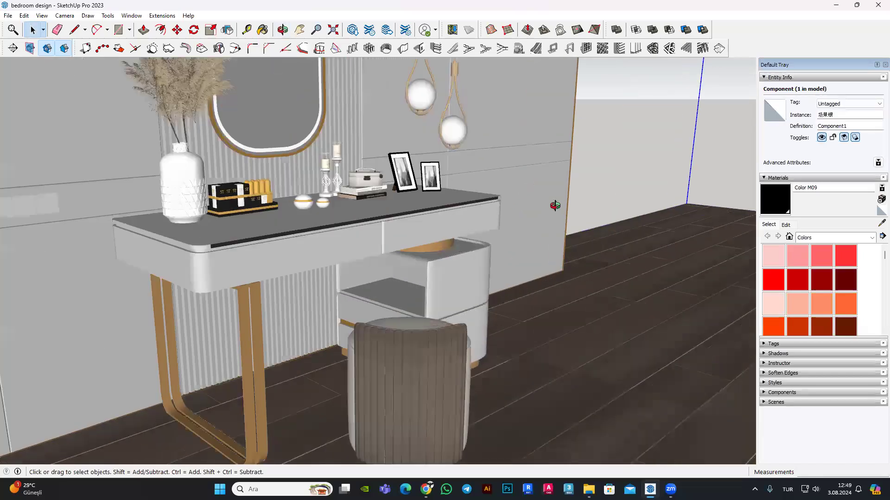
scroll(563, 206, "up", 2)
scroll(560, 207, "down", 5)
mouse_move(407, 321)
middle_mouse_down()
mouse_move(238, 175)
mouse_move(344, 298)
mouse_move(485, 221)
middle_mouse_up()
scroll(484, 221, "up", 3)
scroll(485, 220, "up", 2)
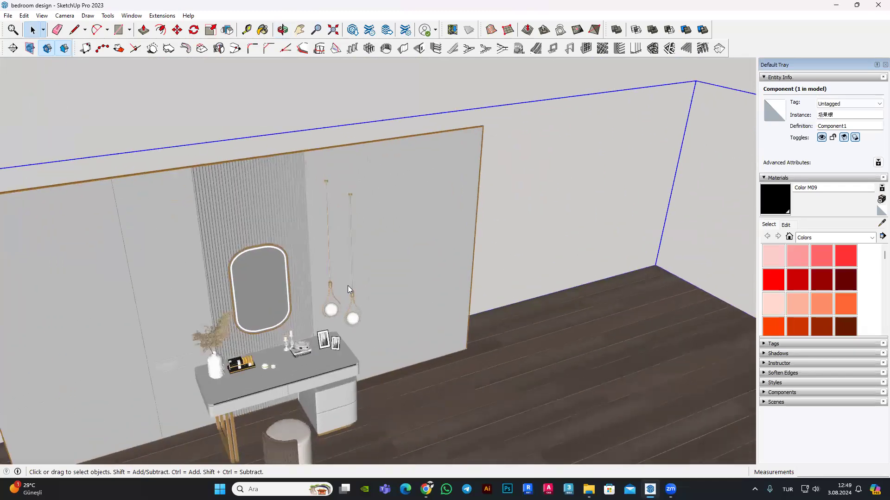
scroll(371, 278, "down", 4)
scroll(352, 287, "up", 2)
Step: Explode the outer room component, leaving only the wall panel
right_click(351, 289)
key("Escape")
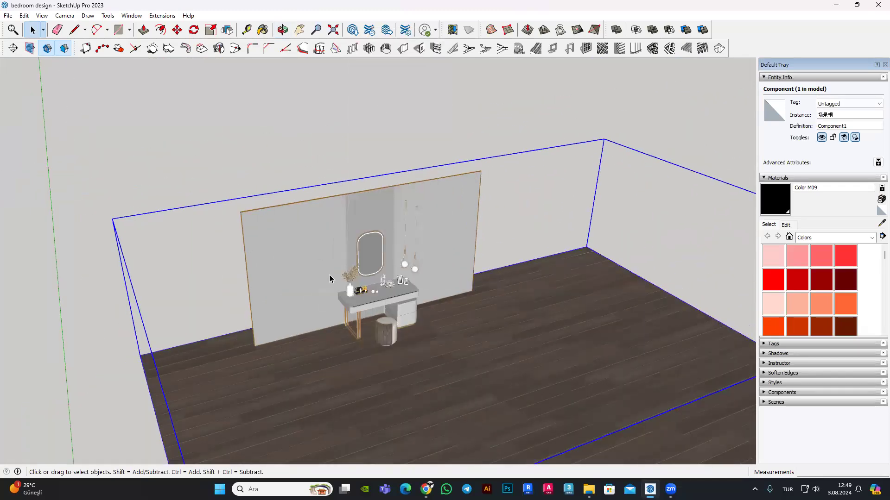
right_click(330, 278)
left_click(353, 84)
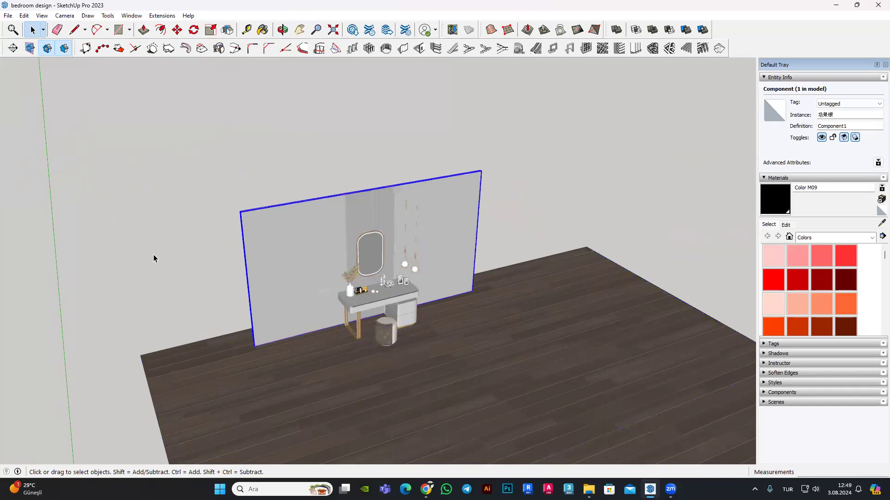
scroll(371, 297, "up", 2)
Step: Select the dressing table, stool, decorative tray, pampas vase, picture frames and pendant lamp
left_click(361, 306)
scroll(457, 378, "up", 3)
scroll(435, 308, "up", 3)
left_click(435, 309, "ctrl")
left_click(240, 148, "ctrl")
left_click(180, 166, "ctrl")
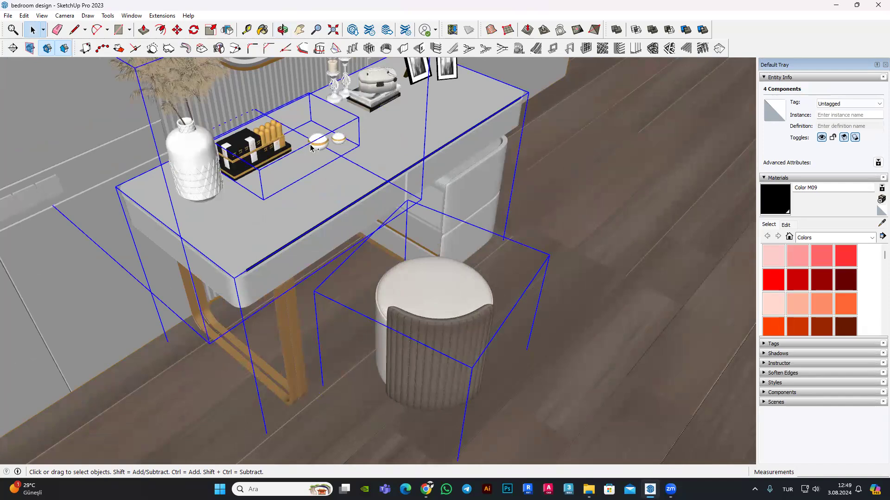
scroll(310, 147, "down", 3)
scroll(311, 148, "down", 2)
left_click(385, 125, "ctrl")
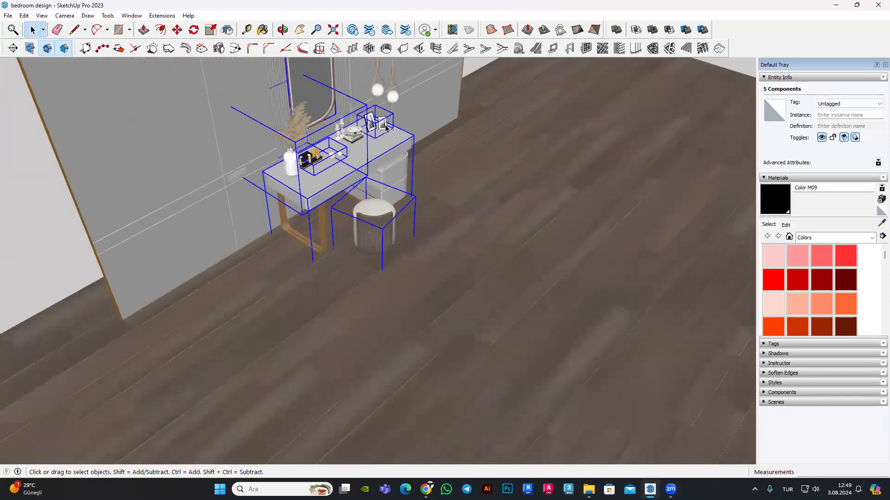
scroll(384, 126, "up", 1)
scroll(384, 125, "up", 2)
scroll(382, 125, "up", 2)
scroll(379, 124, "up", 3)
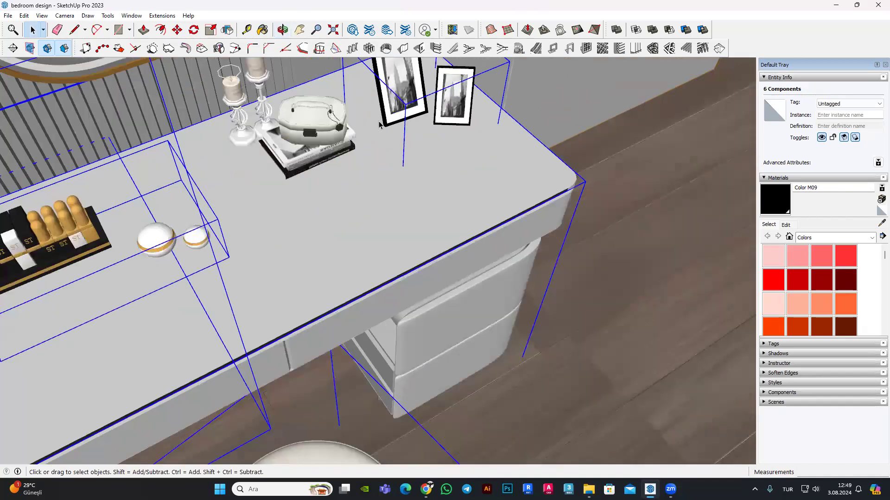
scroll(379, 125, "down", 3)
scroll(357, 195, "down", 2)
left_click(397, 112, "ctrl")
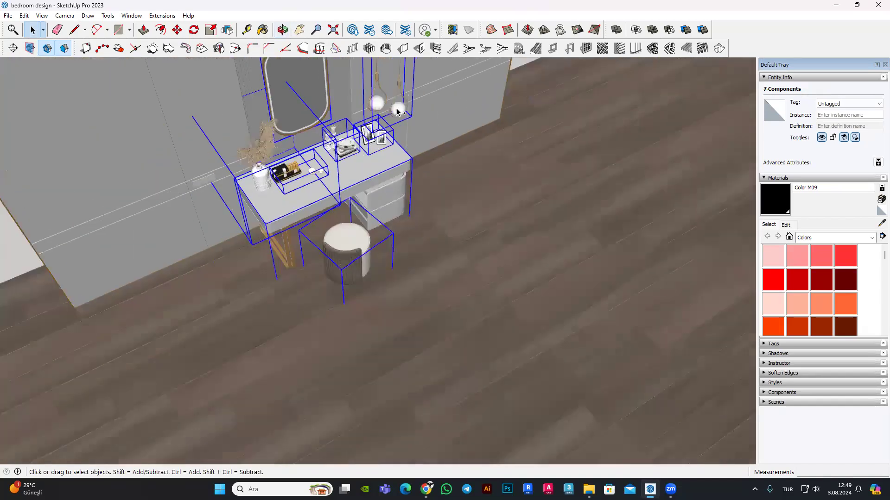
Step: Reselect the dressing table, stool, books, picture frames, tray, vase, mirror and other décor
left_click(404, 114)
left_click(369, 176)
left_click(355, 257, "ctrl")
left_click(413, 214, "ctrl")
left_click(352, 147, "ctrl")
left_click(374, 138, "ctrl")
left_click(290, 173, "ctrl")
left_click(267, 147, "ctrl")
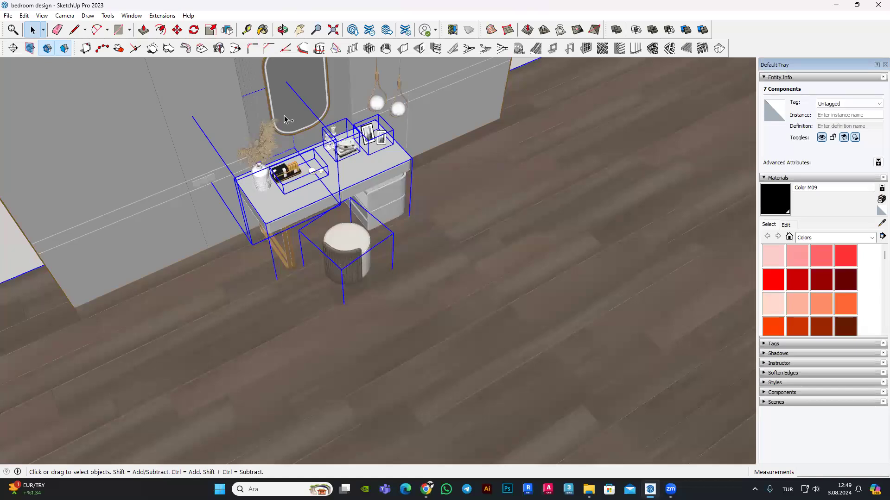
left_click(289, 120, "ctrl")
scroll(286, 126, "down", 2)
scroll(287, 126, "down", 2)
Step: Move the selected table set pieces aside to a new spot
left_click(181, 32)
left_click(331, 176)
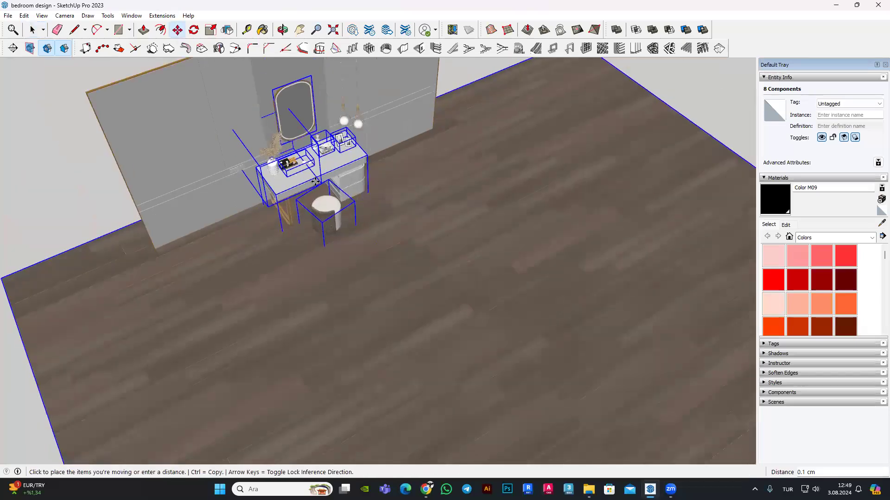
scroll(417, 198, "down", 3)
left_click(470, 332)
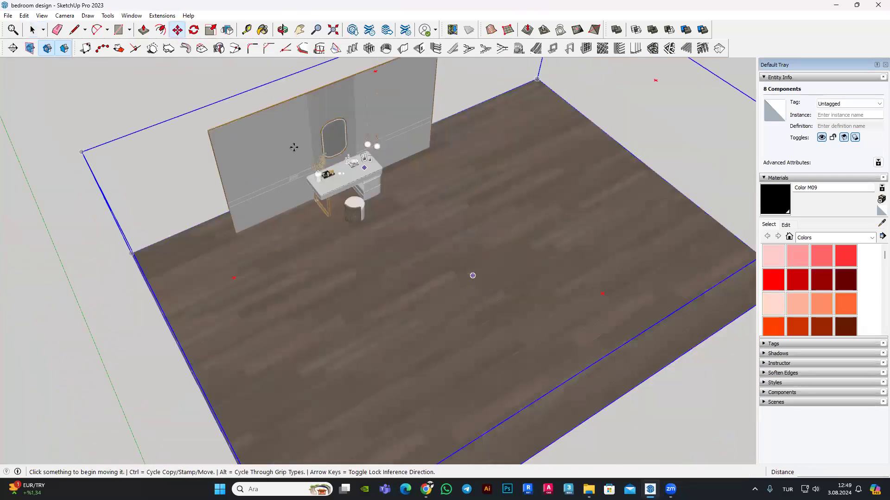
scroll(470, 331, "up", 3)
key("space")
scroll(380, 184, "down", 3)
scroll(379, 184, "down", 2)
Step: Explode the remaining imported vanity scene into separate pieces
left_click(421, 169)
scroll(337, 177, "up", 3)
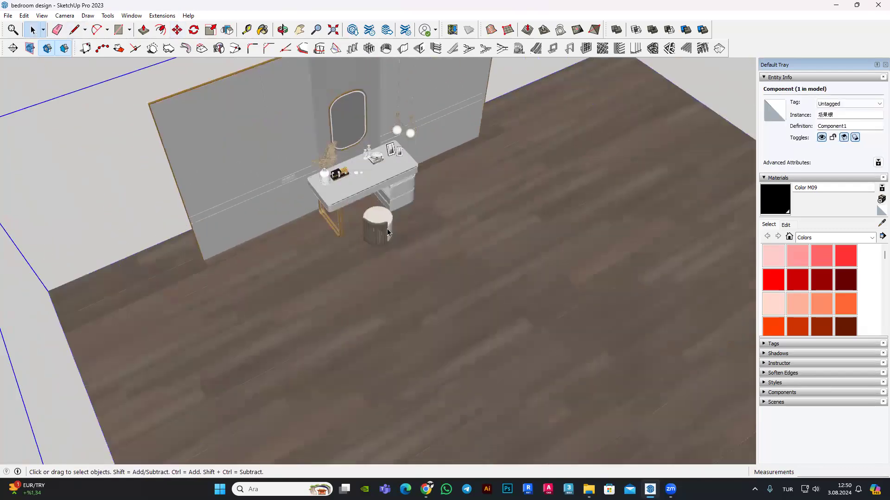
scroll(386, 232, "up", 2)
scroll(368, 229, "down", 1)
scroll(373, 278, "down", 3)
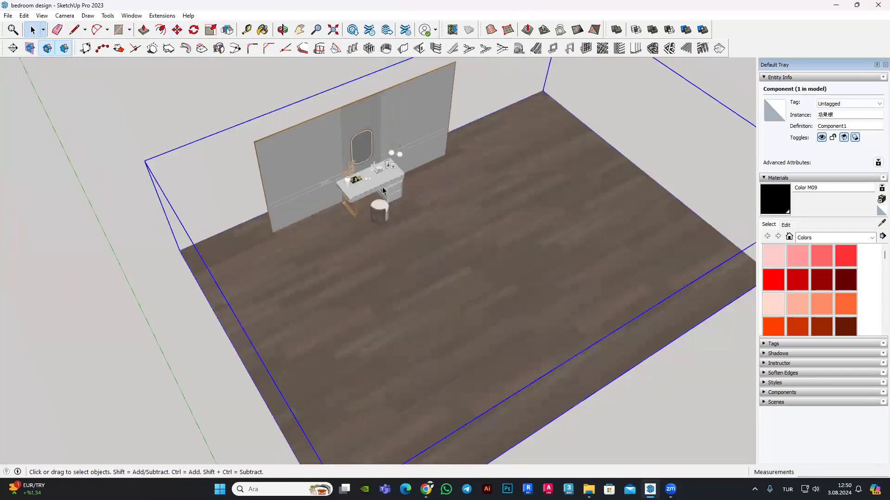
scroll(518, 250, "down", 2)
scroll(334, 172, "up", 1)
scroll(343, 176, "up", 1)
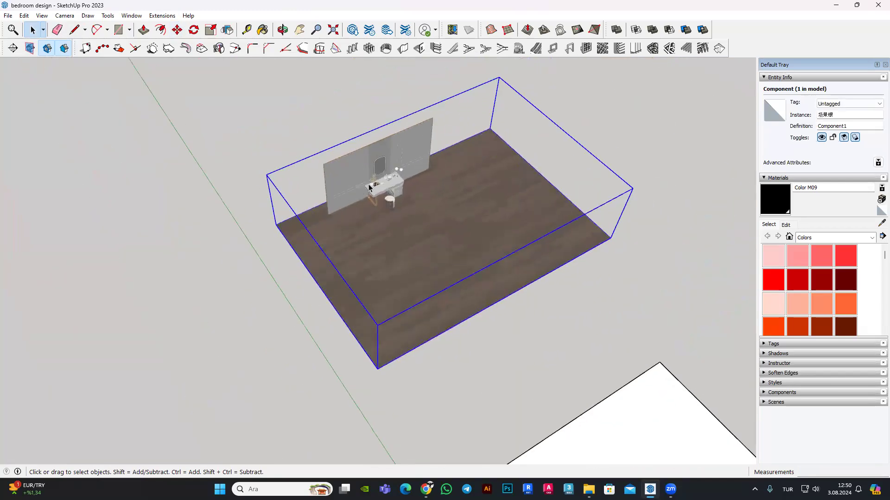
scroll(362, 185, "up", 2)
scroll(382, 195, "up", 2)
scroll(383, 195, "down", 1)
scroll(382, 195, "down", 3)
scroll(382, 195, "up", 2)
scroll(382, 194, "up", 1)
right_click(382, 193)
left_click(407, 265)
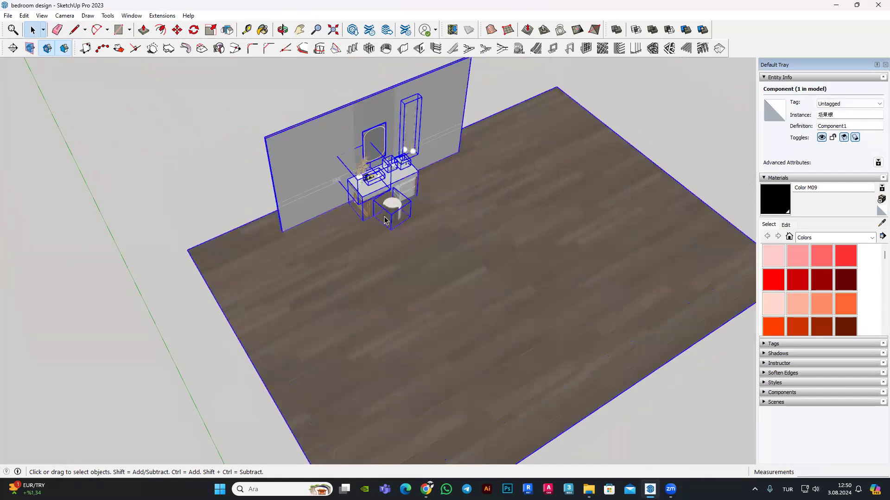
Step: Select the stool and add the remaining table pieces, eight components in all
left_click(337, 192)
scroll(337, 193, "up", 1)
scroll(352, 199, "down", 3)
scroll(353, 200, "up", 3)
scroll(343, 195, "up", 3)
left_click(336, 193)
scroll(343, 197, "up", 2)
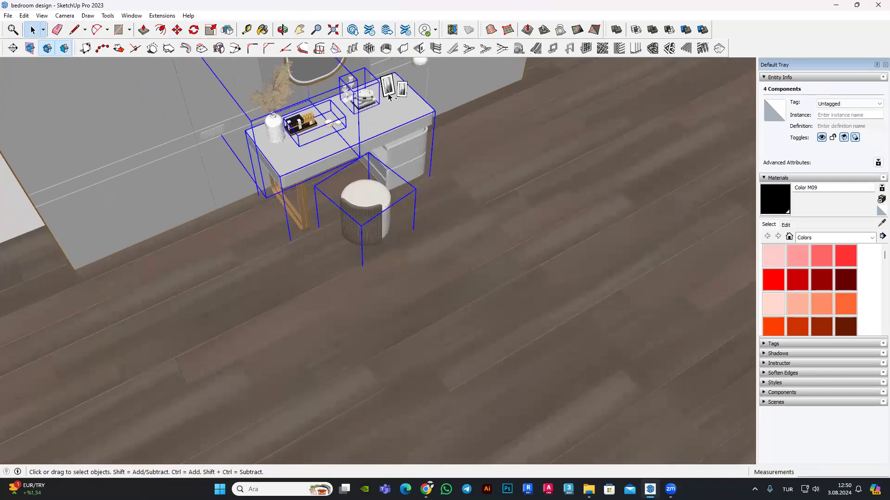
scroll(347, 147, "down", 3)
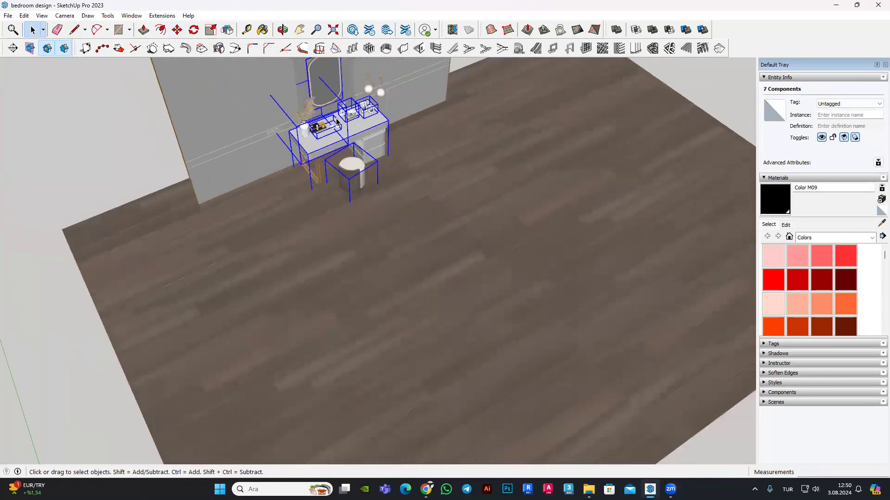
scroll(324, 116, "up", 3)
scroll(297, 88, "up", 3)
left_click(293, 86, "ctrl")
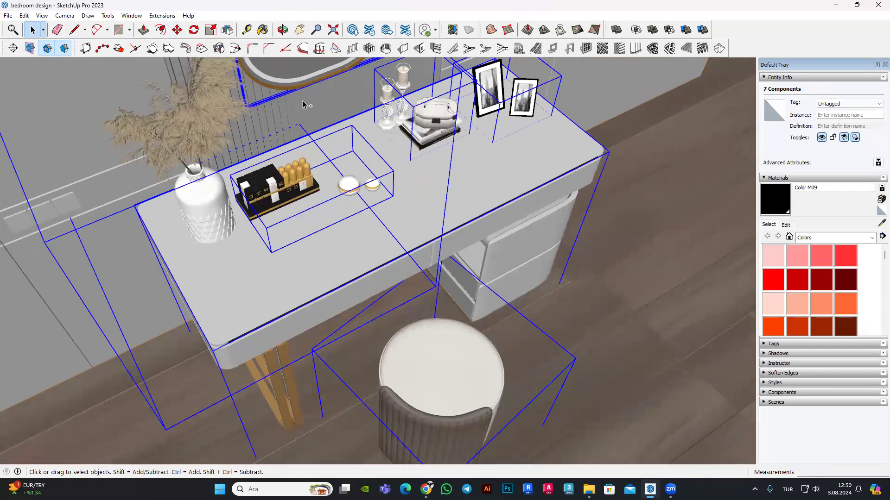
left_click(304, 106, "ctrl")
scroll(304, 105, "down", 3)
scroll(278, 92, "down", 3)
scroll(231, 70, "down", 2)
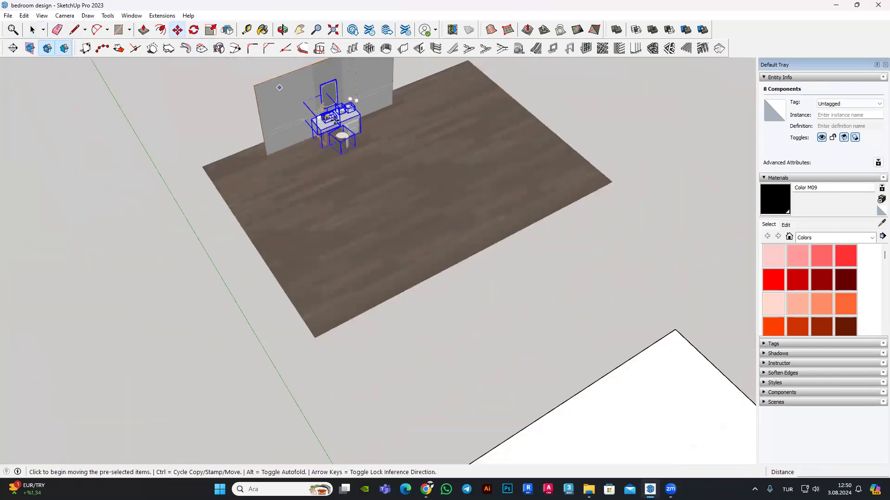
Step: Combine the eight selected table pieces into one group
scroll(177, 184, "down", 3)
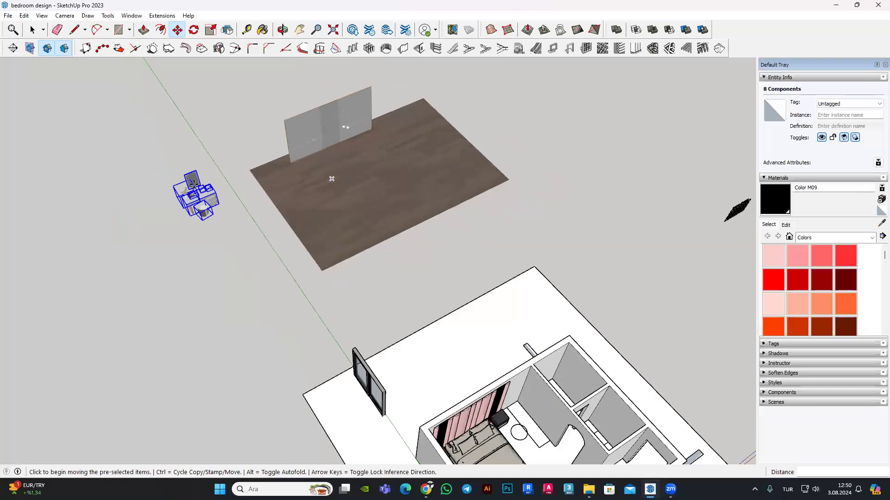
scroll(139, 139, "up", 4)
scroll(293, 244, "down", 1)
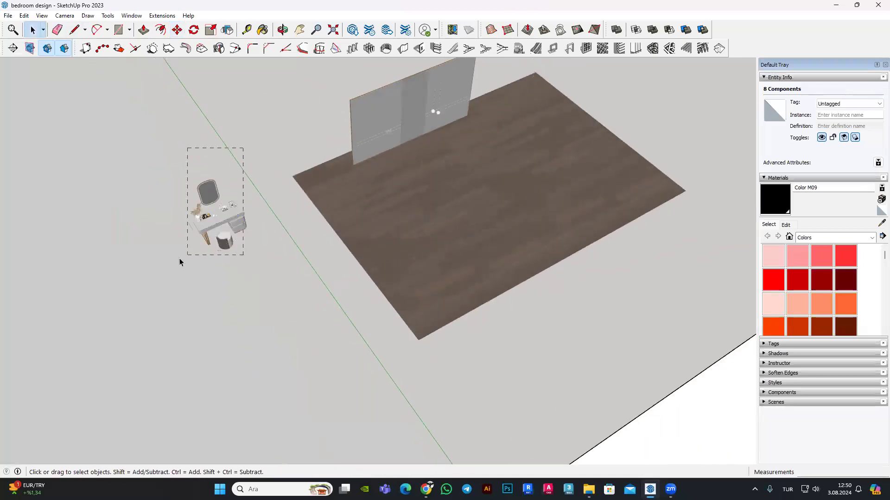
right_click(204, 219)
left_click(234, 311)
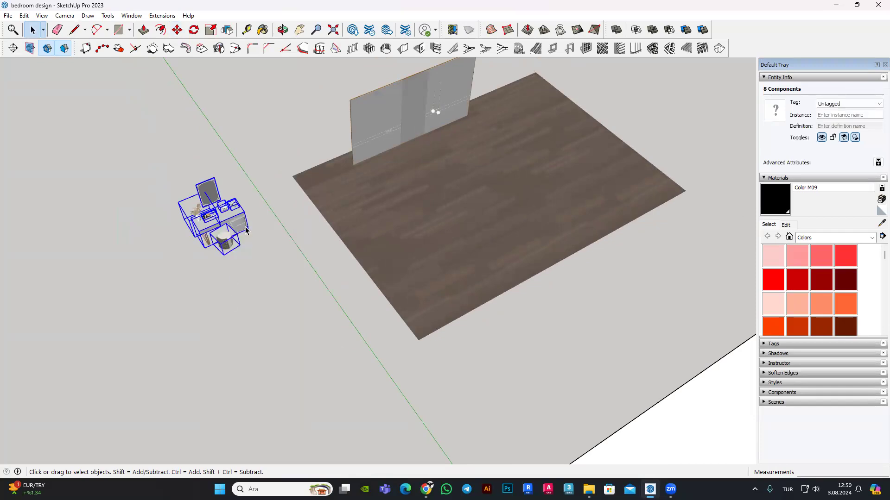
Step: Move the table set group into the bedroom beside the bed
scroll(213, 274, "down", 3)
scroll(214, 246, "down", 1)
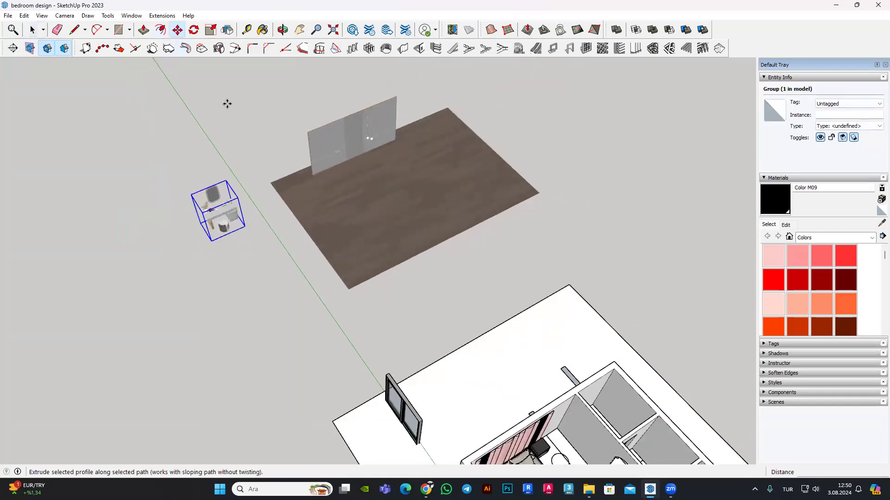
left_click(227, 104)
scroll(227, 111, "down", 3)
scroll(430, 338, "up", 1)
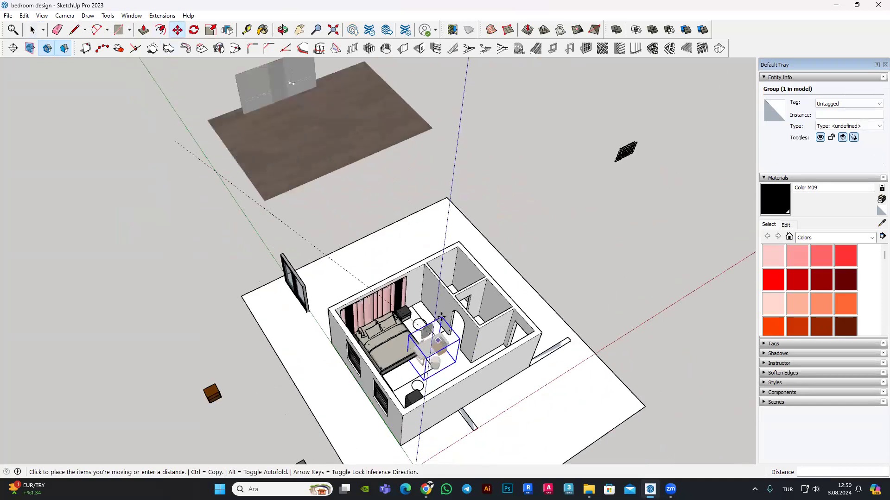
scroll(431, 338, "up", 2)
scroll(433, 336, "up", 2)
left_click(436, 335)
scroll(437, 334, "up", 2)
scroll(437, 335, "up", 3)
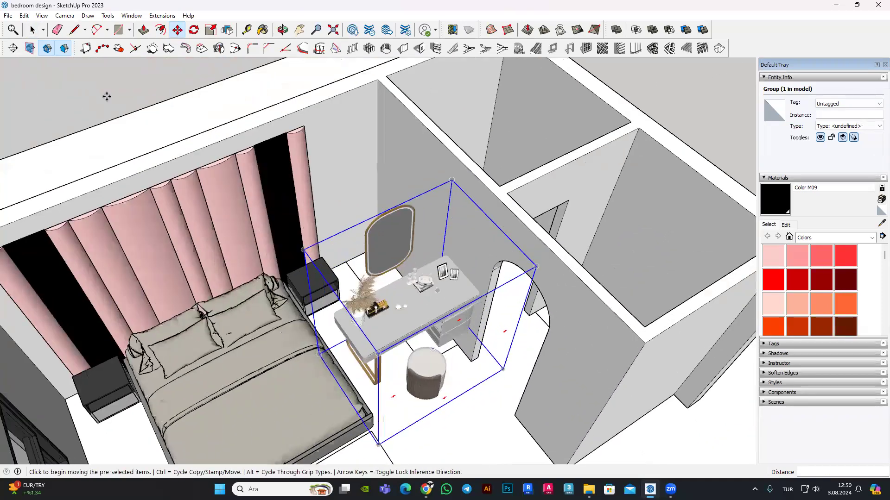
scroll(279, 264, "down", 3)
scroll(280, 264, "up", 3)
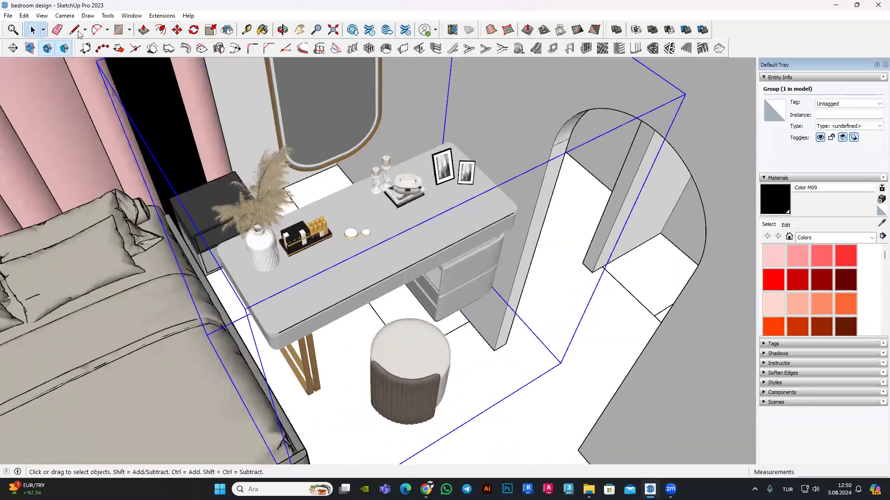
double_click(313, 285)
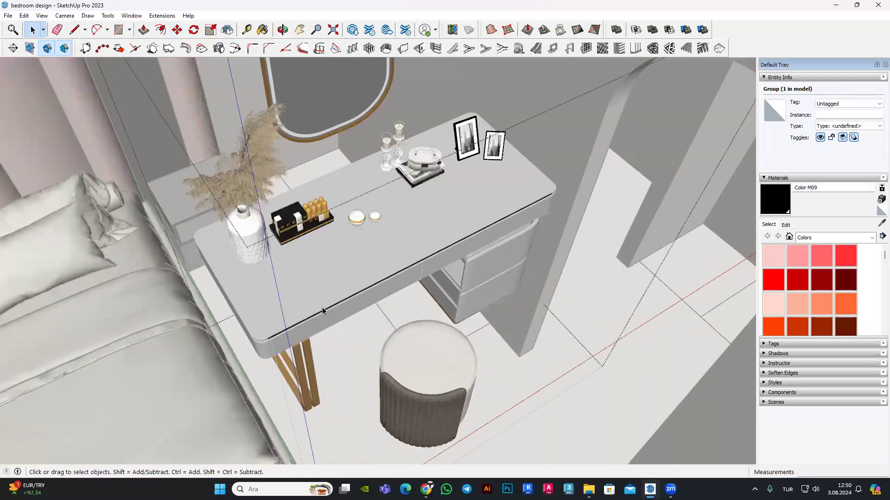
left_click(312, 282)
scroll(315, 283, "up", 2)
scroll(319, 282, "up", 2)
double_click(319, 285)
triple_click(320, 287)
scroll(166, 344, "down", 3)
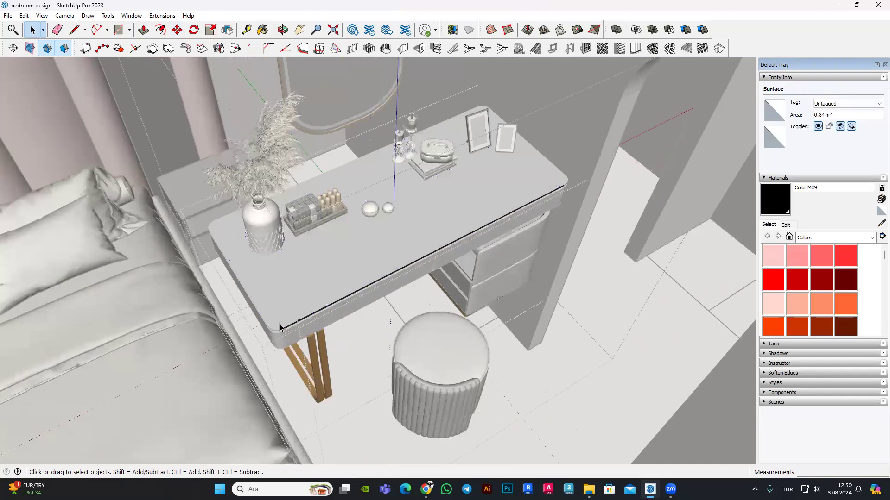
key("Escape")
scroll(324, 294, "up", 3)
scroll(343, 268, "up", 3)
scroll(359, 238, "down", 3)
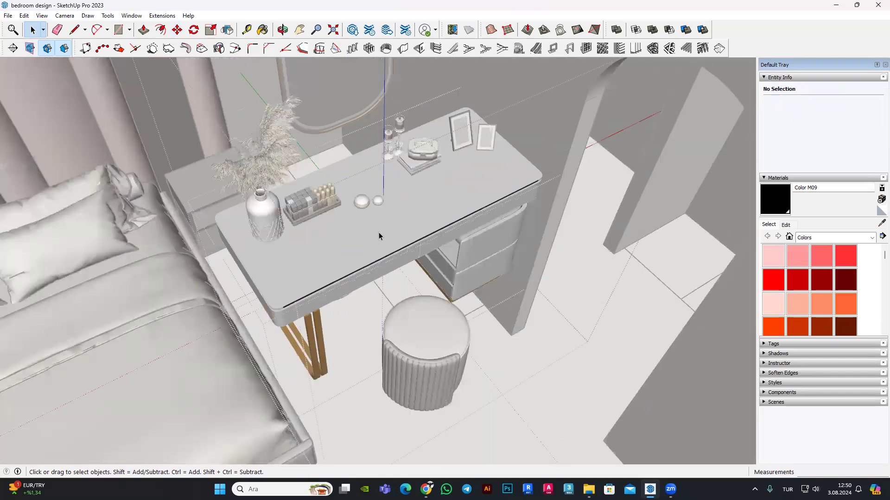
scroll(405, 245, "up", 3)
scroll(401, 235, "down", 1)
scroll(402, 235, "down", 2)
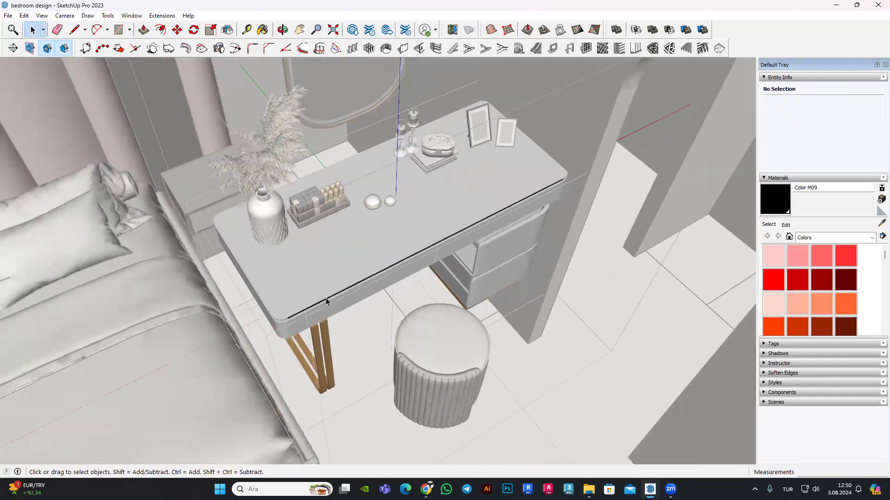
scroll(326, 300, "up", 3)
scroll(306, 279, "up", 2)
double_click(306, 280)
left_click(324, 254)
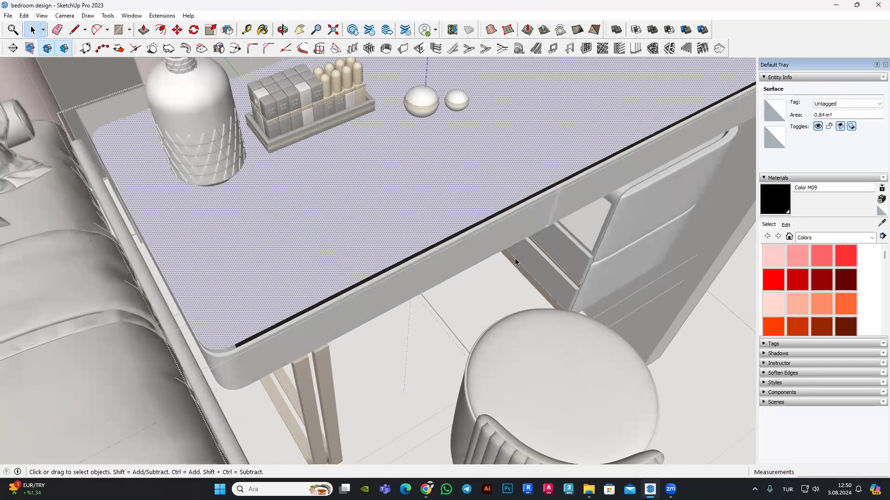
scroll(427, 254, "down", 2)
scroll(413, 255, "down", 3)
scroll(412, 255, "down", 2)
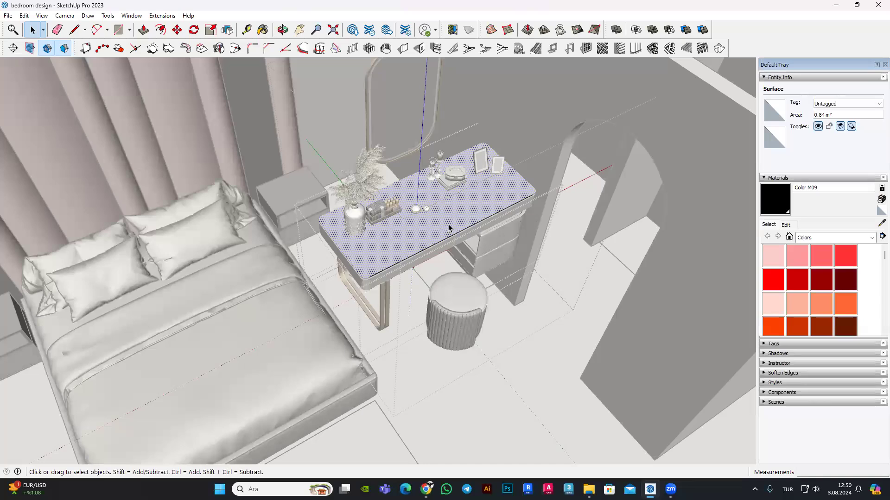
scroll(448, 228, "up", 1)
scroll(449, 228, "up", 1)
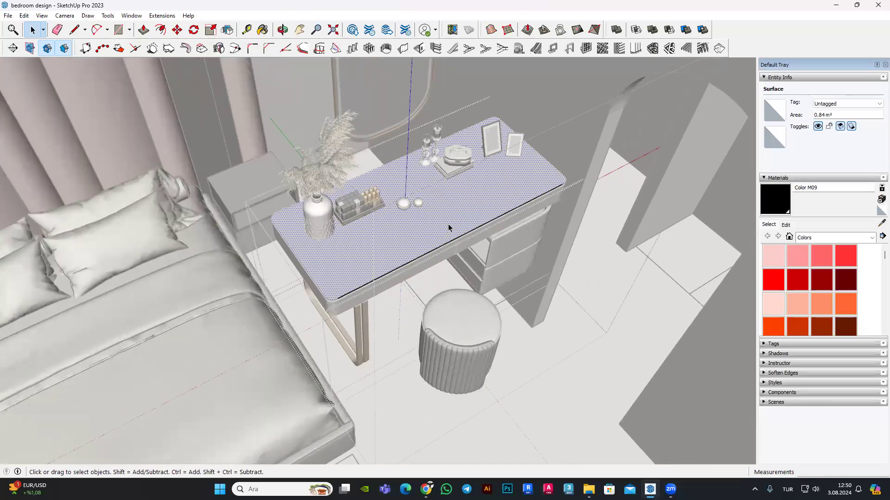
scroll(471, 223, "up", 2)
scroll(471, 223, "up", 2)
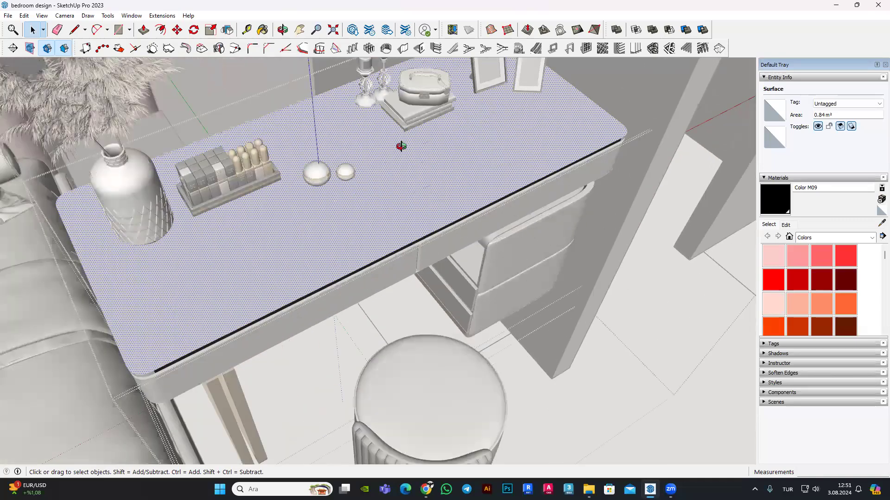
middle_click_drag(471, 222, 472, 216)
scroll(472, 217, "down", 2)
scroll(399, 227, "down", 2)
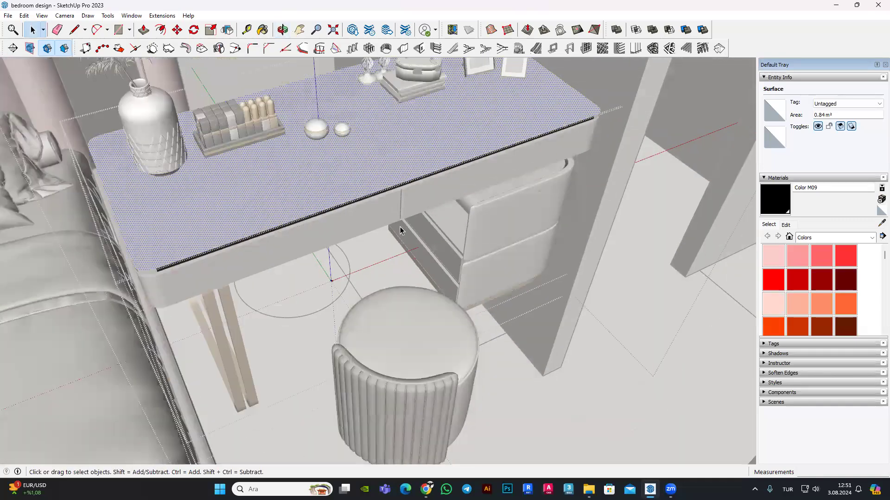
scroll(324, 241, "down", 2)
scroll(227, 262, "down", 1)
scroll(363, 209, "down", 2)
scroll(243, 249, "down", 2)
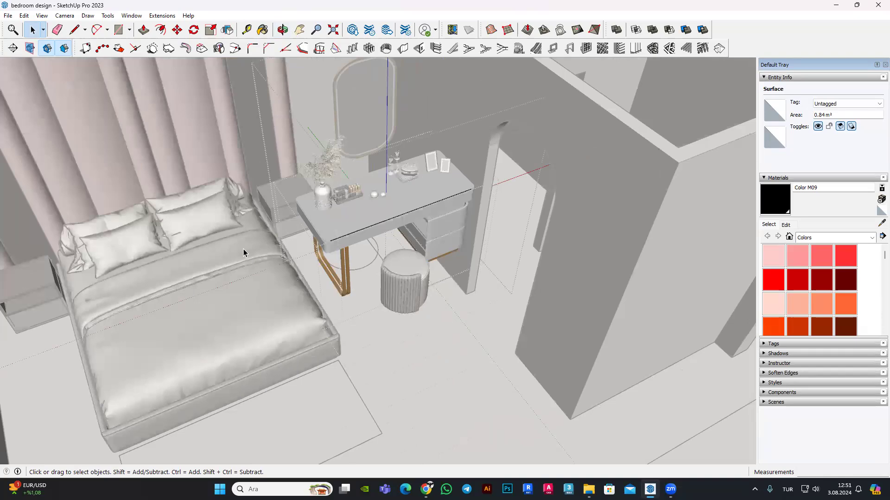
scroll(243, 249, "down", 1)
left_click(244, 249)
scroll(371, 329, "down", 2)
scroll(173, 221, "down", 3)
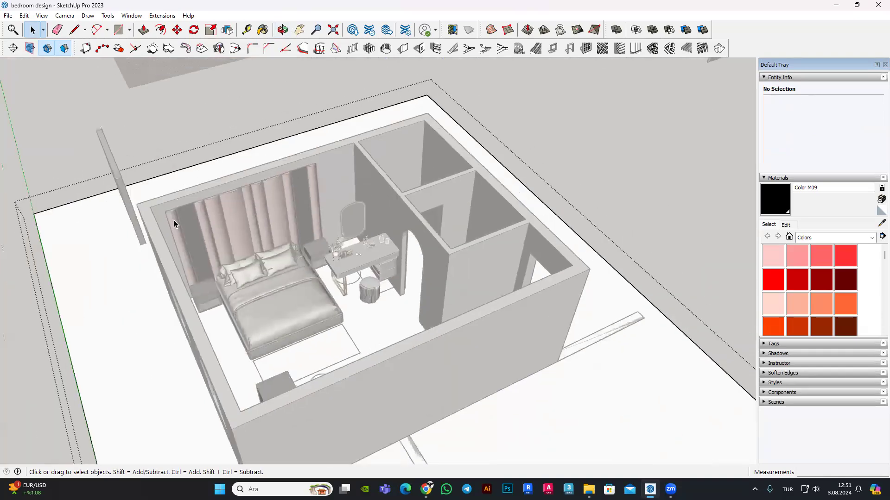
scroll(232, 241, "down", 2)
scroll(341, 254, "up", 2)
scroll(341, 254, "up", 2)
Step: Select the table set group and start rotating it from a floor pivot point
left_click(341, 254)
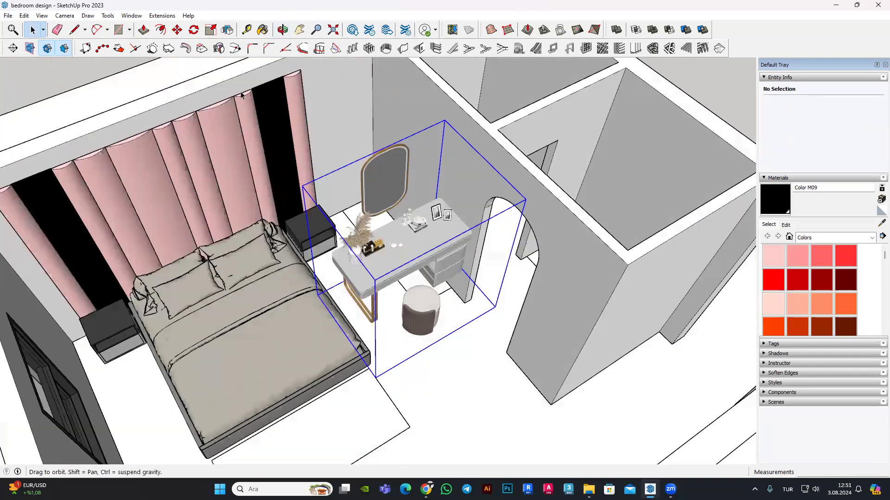
middle_click_drag(352, 260, 441, 283)
key("q")
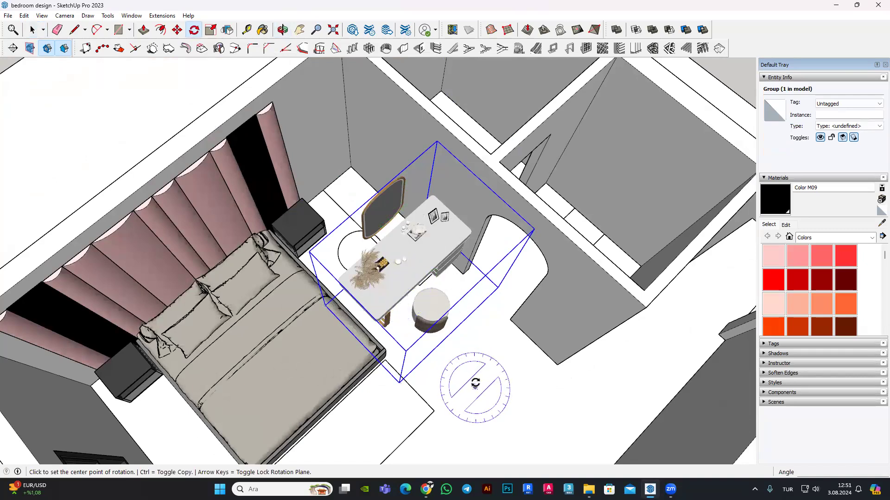
left_click(461, 398)
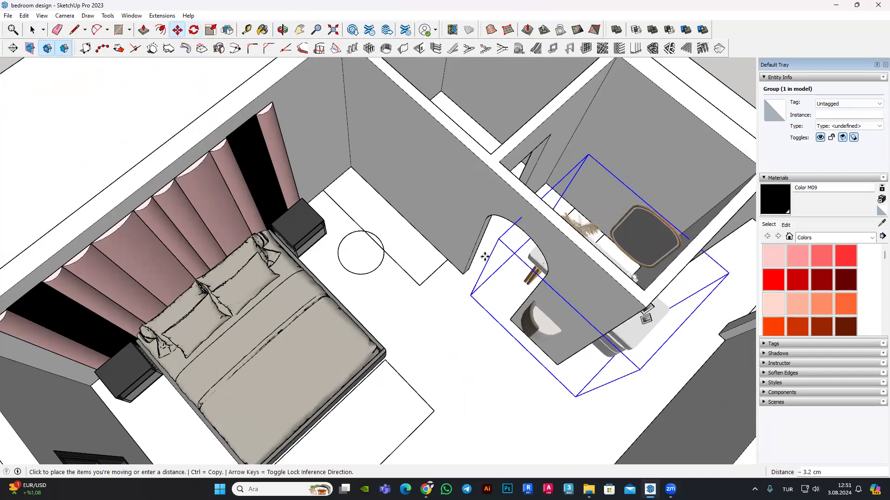
scroll(482, 273, "down", 5)
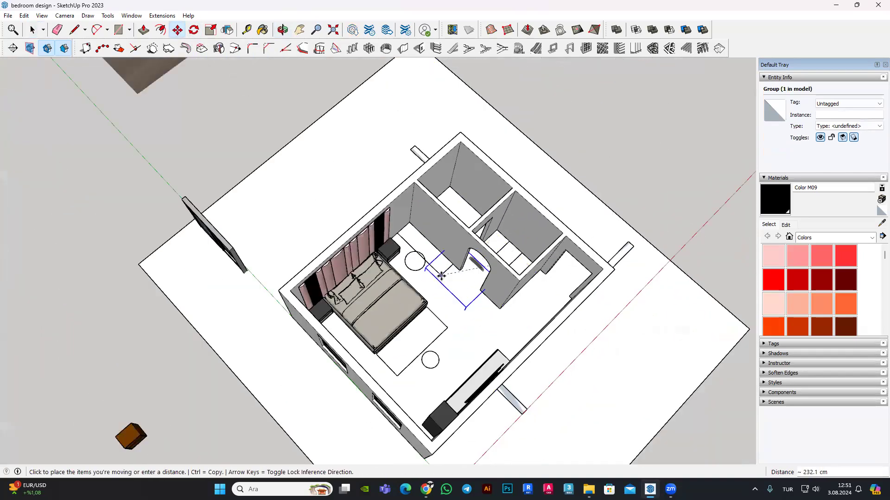
scroll(487, 333, "up", 5)
scroll(471, 282, "up", 4)
scroll(471, 281, "up", 3)
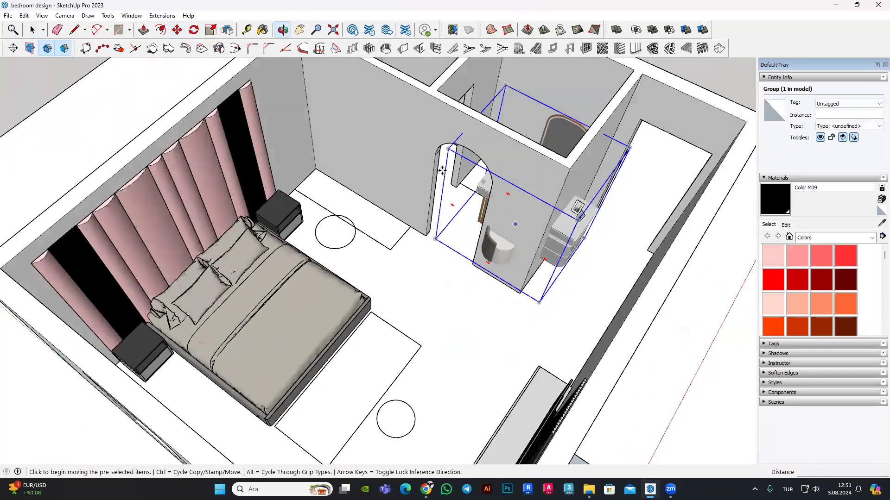
Step: Orbit and zoom around the room to check the table set beside the nightstand
middle_click_drag(482, 208, 492, 173)
scroll(492, 172, "up", 3)
middle_click_drag(502, 131, 440, 194)
scroll(441, 195, "up", 4)
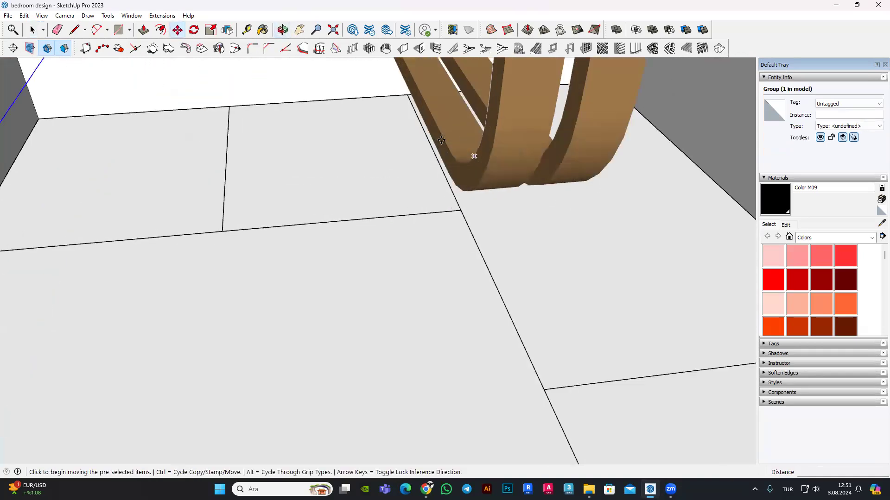
scroll(443, 146, "up", 2)
scroll(444, 147, "down", 3)
scroll(463, 157, "down", 3)
scroll(527, 174, "down", 3)
mouse_move(527, 174)
middle_mouse_down()
mouse_move(441, 255)
mouse_move(129, 272)
middle_mouse_up()
scroll(165, 293, "up", 5)
scroll(169, 298, "up", 2)
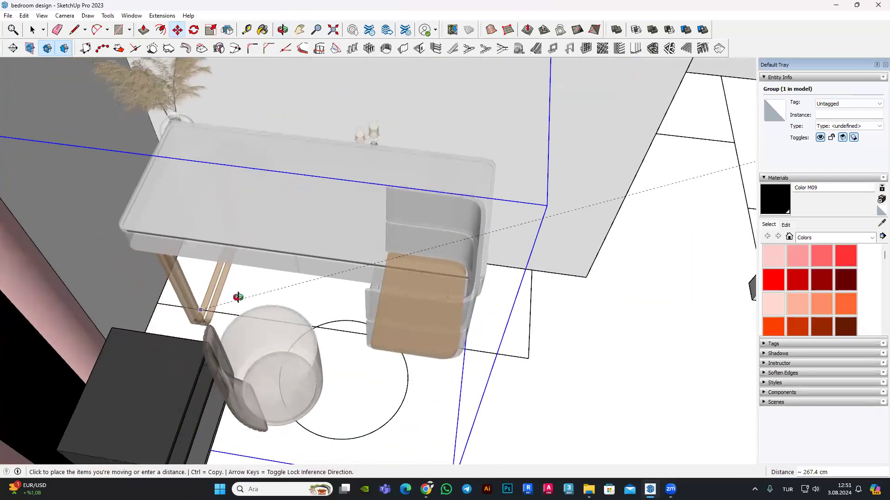
scroll(238, 297, "down", 3)
scroll(338, 231, "down", 2)
mouse_move(338, 230)
middle_mouse_down()
mouse_move(287, 216)
mouse_move(225, 224)
middle_mouse_up()
scroll(226, 224, "down", 2)
scroll(226, 224, "up", 3)
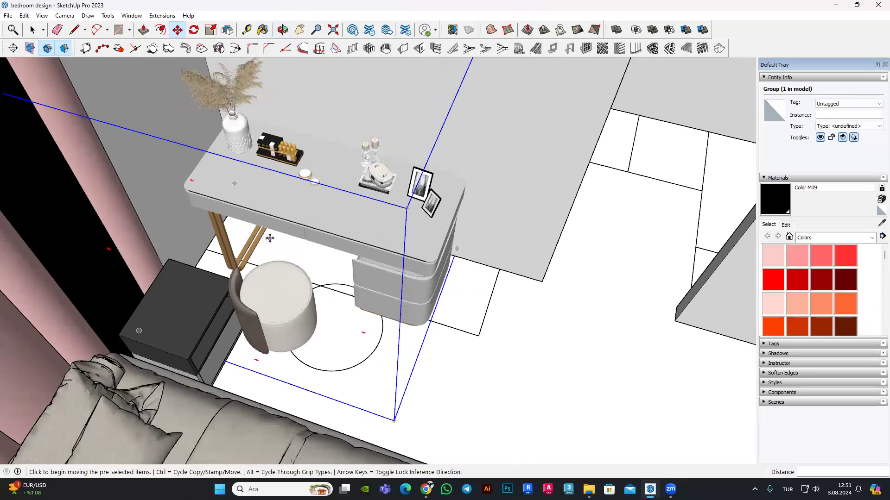
Step: Mirror the table set across the red plane so its drawer unit sits beside the nightstand
left_click(227, 31)
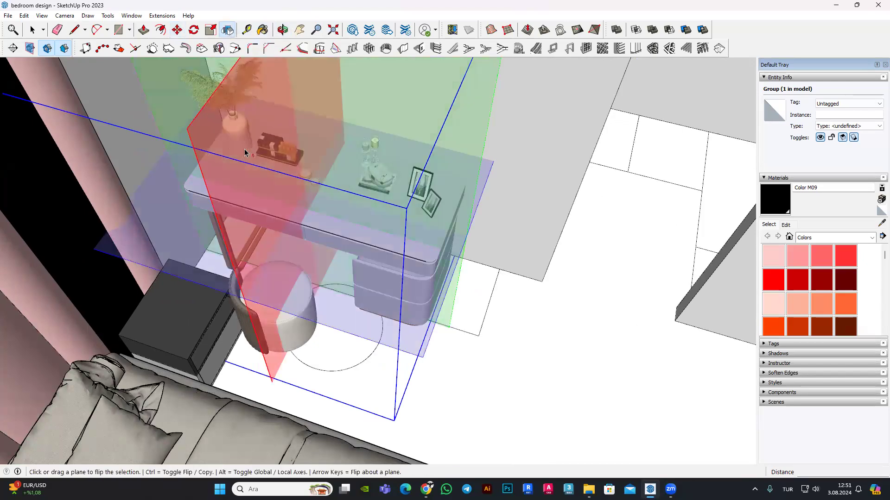
left_click(245, 153)
right_click(297, 156)
left_click(32, 30)
scroll(388, 182, "down", 5)
mouse_move(387, 182)
middle_mouse_down()
mouse_move(314, 285)
mouse_move(321, 181)
mouse_move(333, 171)
middle_mouse_up()
scroll(314, 285, "up", 5)
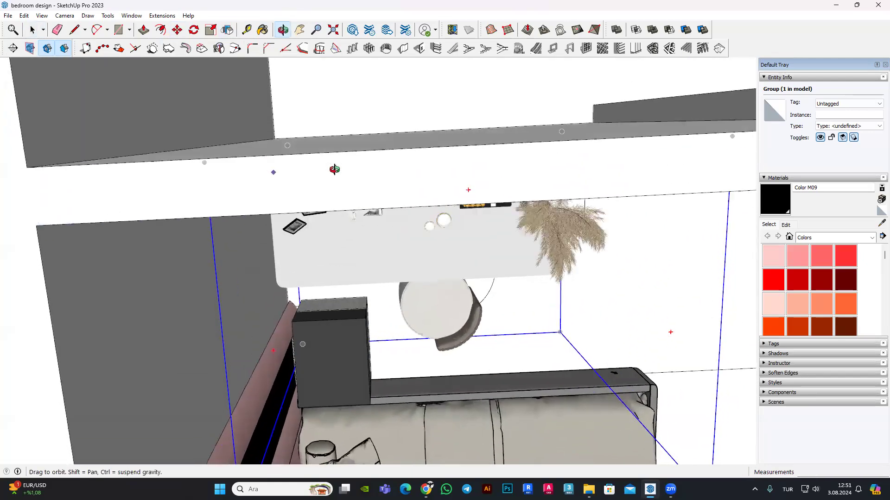
scroll(334, 171, "down", 5)
scroll(314, 177, "up", 5)
Step: Move the table set slightly over toward the nightstand
key("m")
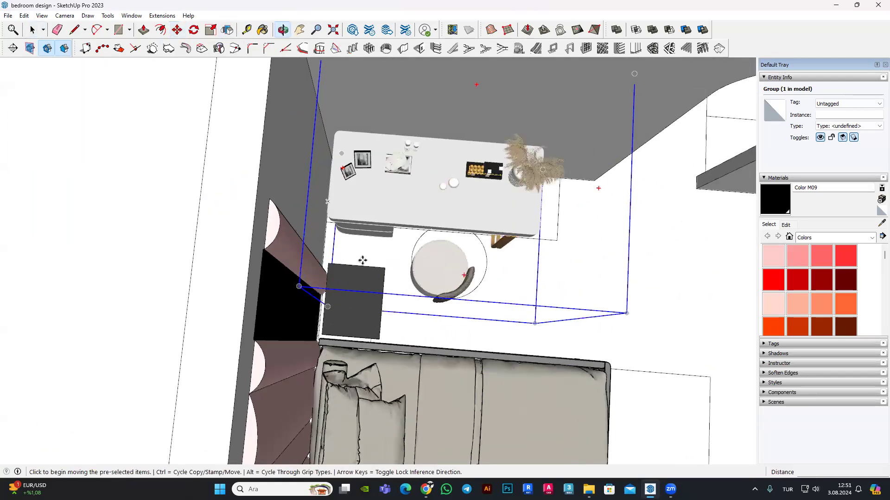
scroll(401, 259, "up", 5)
left_click(401, 258)
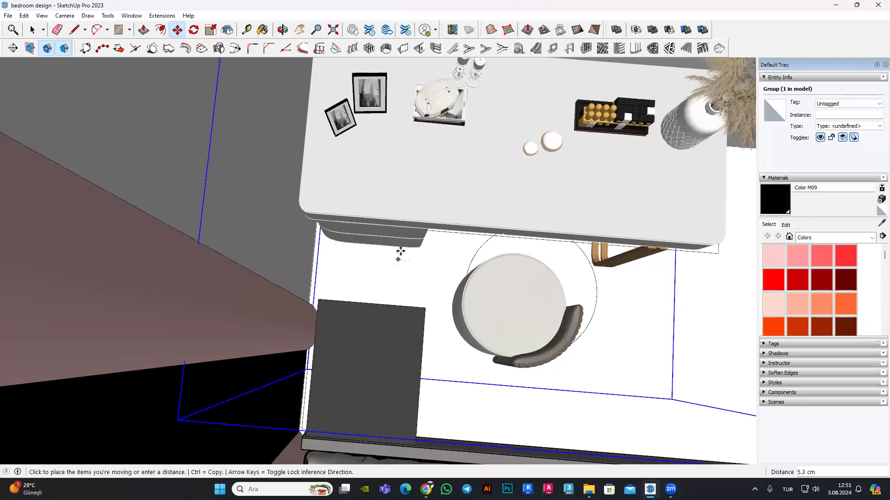
left_click(400, 251)
middle_click_drag(407, 209, 401, 187)
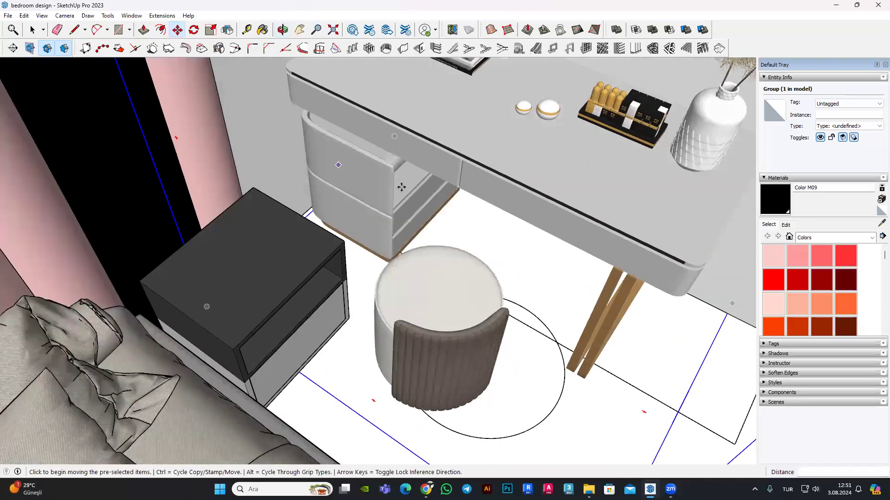
scroll(385, 241, "up", 3)
scroll(379, 260, "up", 2)
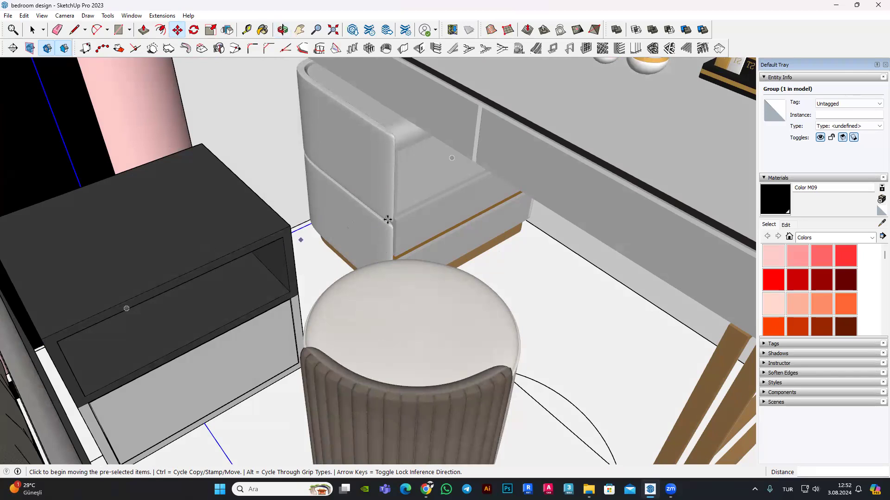
scroll(326, 210, "down", 4)
mouse_move(433, 258)
middle_mouse_down()
mouse_move(410, 265)
mouse_move(510, 225)
mouse_move(587, 236)
middle_mouse_up()
scroll(410, 264, "down", 5)
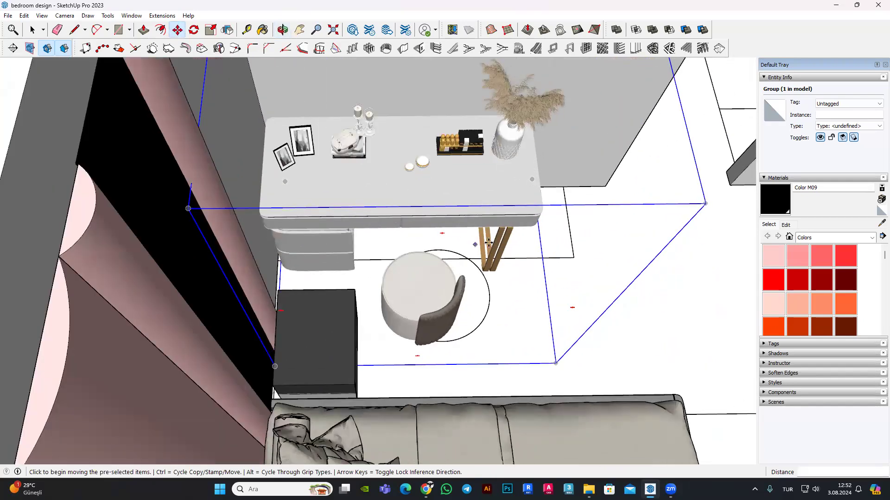
Step: Slide the table set along the wall into its final position
left_click(376, 185)
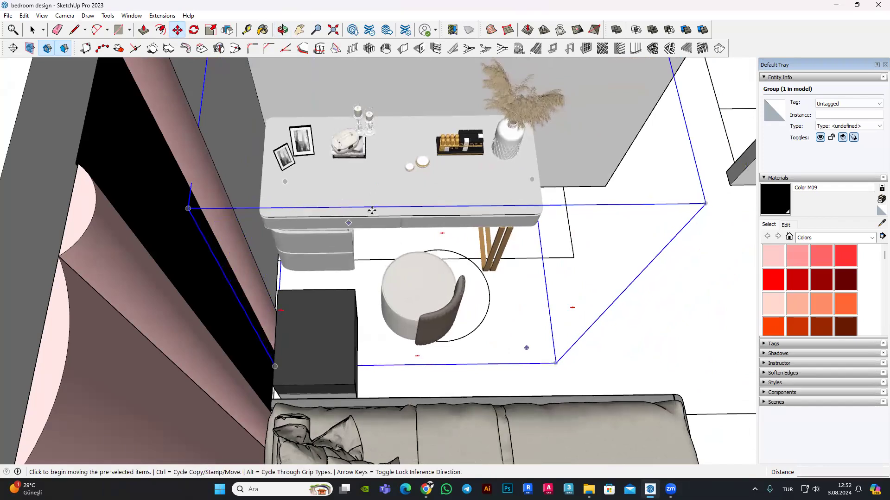
middle_click_drag(372, 210, 413, 131)
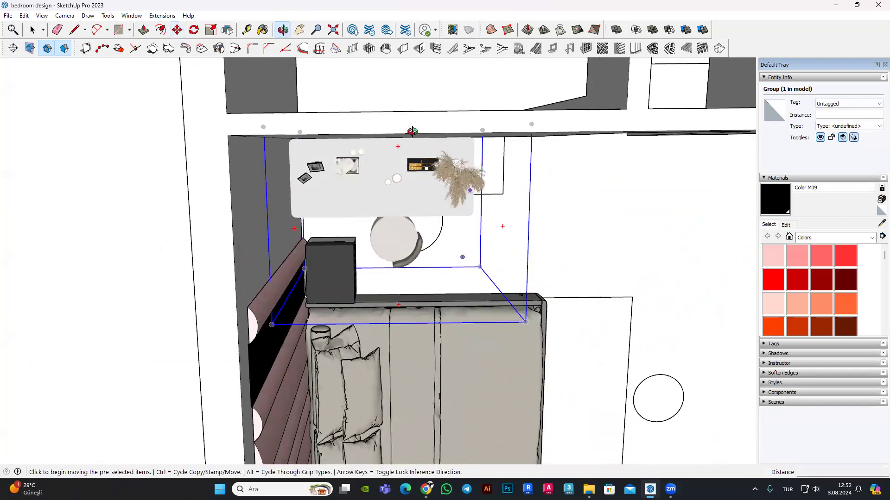
scroll(412, 131, "up", 3)
scroll(413, 131, "up", 3)
mouse_move(413, 131)
middle_mouse_down()
mouse_move(440, 92)
mouse_move(434, 158)
mouse_move(422, 171)
middle_mouse_up()
scroll(434, 166, "down", 3)
scroll(433, 166, "down", 3)
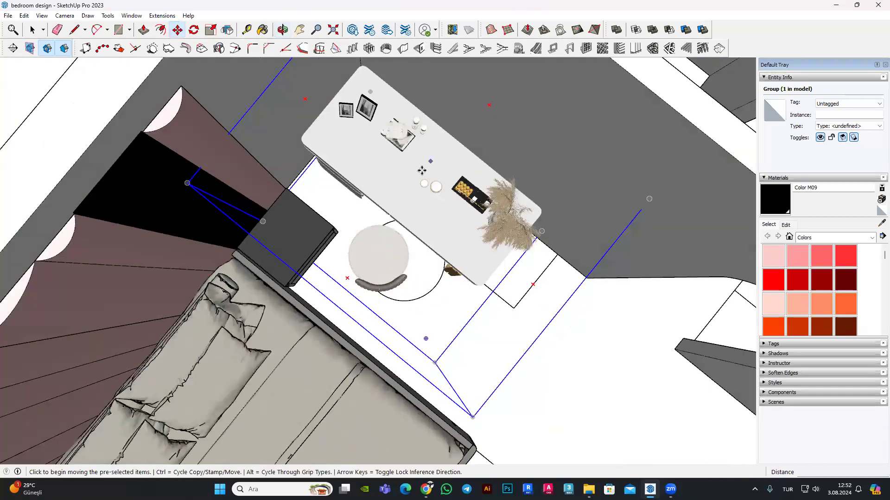
scroll(420, 171, "up", 3)
left_click(420, 171)
scroll(418, 172, "down", 3)
Step: Orbit and zoom around the desk to check the vanity's placement against the wall
mouse_move(418, 172)
middle_mouse_down()
mouse_move(452, 134)
mouse_move(500, 227)
middle_mouse_up()
scroll(516, 258, "up", 2)
scroll(515, 257, "down", 2)
scroll(515, 257, "up", 5)
scroll(515, 258, "down", 5)
middle_click_drag(516, 257, 490, 199)
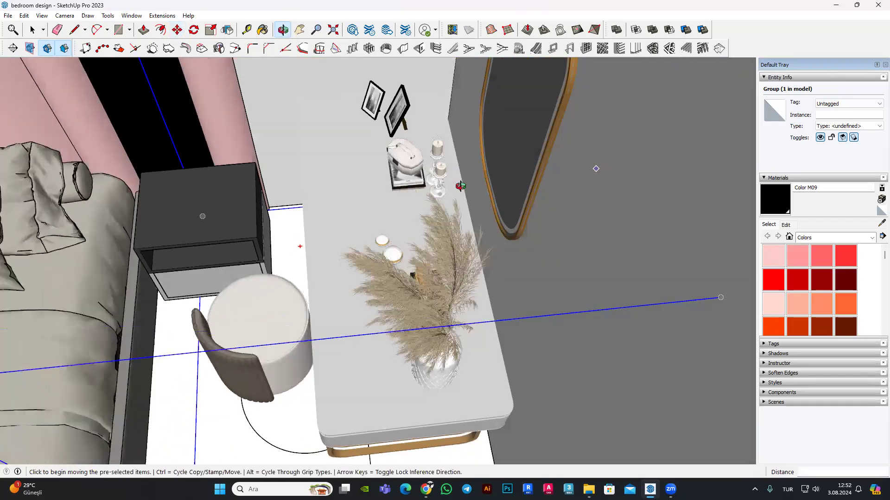
scroll(463, 260, "up", 3)
scroll(466, 278, "up", 2)
scroll(468, 290, "up", 2)
scroll(469, 290, "down", 3)
mouse_move(364, 246)
middle_mouse_down()
mouse_move(348, 218)
mouse_move(418, 274)
mouse_move(212, 70)
mouse_move(500, 298)
middle_mouse_up()
scroll(418, 273, "down", 3)
scroll(325, 186, "down", 2)
scroll(501, 298, "up", 3)
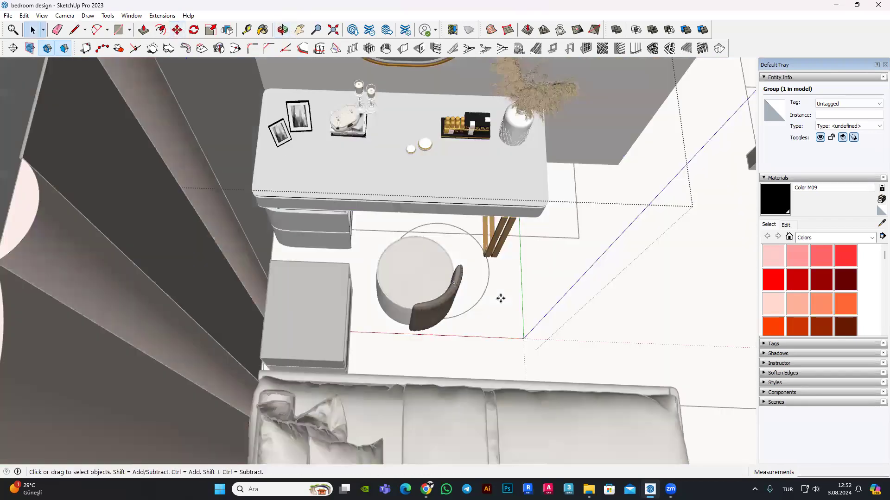
Step: Flip the stool so its backrest faces the other side
left_click(227, 31)
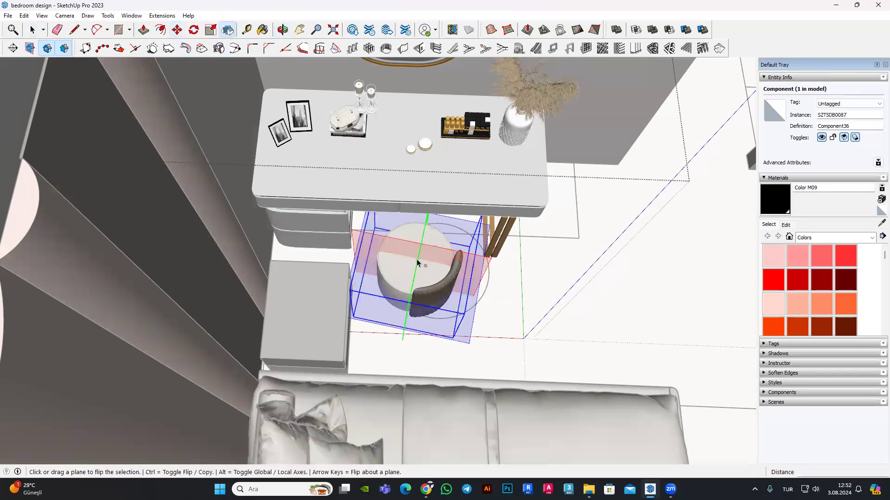
middle_click_drag(343, 233, 370, 278)
left_click(417, 288)
right_click(343, 258)
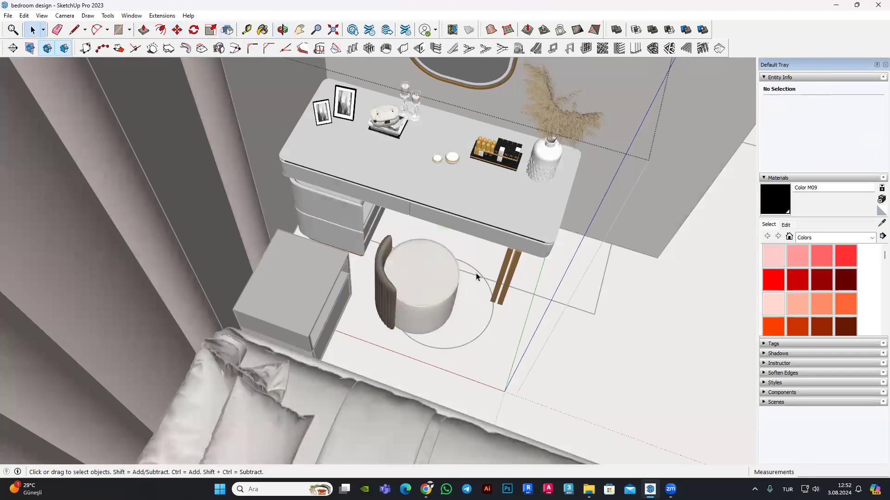
scroll(477, 273, "down", 2)
scroll(332, 202, "down", 3)
scroll(235, 168, "down", 3)
mouse_move(234, 168)
middle_mouse_down()
mouse_move(250, 224)
mouse_move(355, 309)
mouse_move(497, 279)
mouse_move(427, 212)
mouse_move(423, 221)
mouse_move(433, 182)
mouse_move(444, 208)
mouse_move(416, 213)
mouse_move(405, 188)
mouse_move(434, 217)
mouse_move(463, 201)
mouse_move(400, 184)
middle_mouse_up()
scroll(424, 221, "up", 3)
scroll(424, 221, "up", 3)
scroll(424, 221, "down", 2)
Step: Enter the vanity group and select the table-top component inside it
left_click(414, 207)
double_click(405, 188)
left_click(417, 179)
left_click(462, 201)
left_click(446, 192)
scroll(527, 210, "up", 2)
scroll(492, 204, "up", 2)
scroll(457, 196, "up", 2)
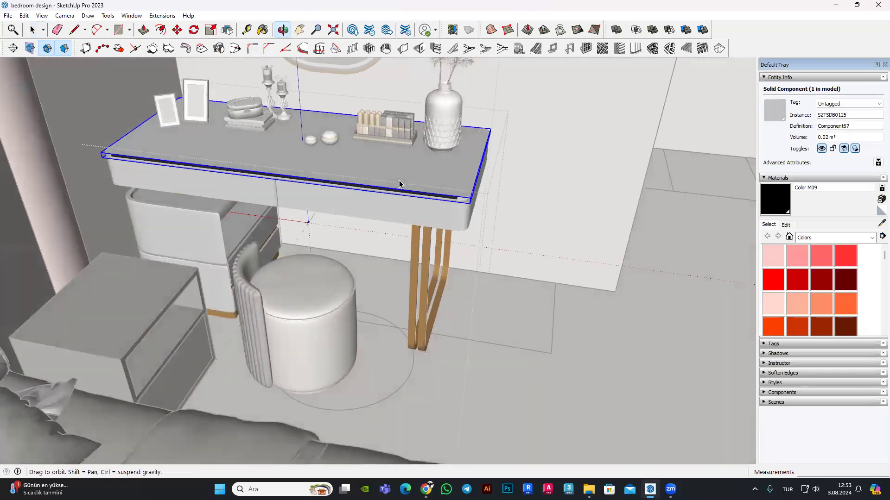
Step: Drill into the vanity group and table-top component to select the top with its drawer body
double_click(394, 181)
left_click(393, 180)
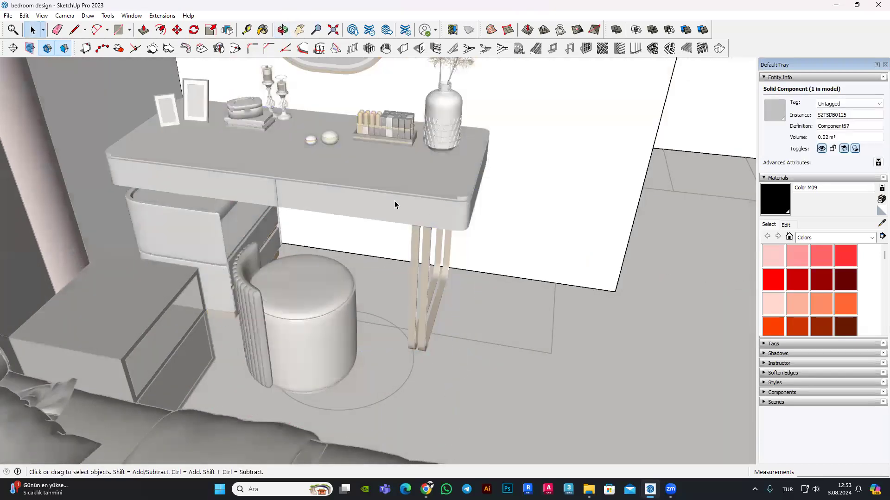
double_click(382, 196)
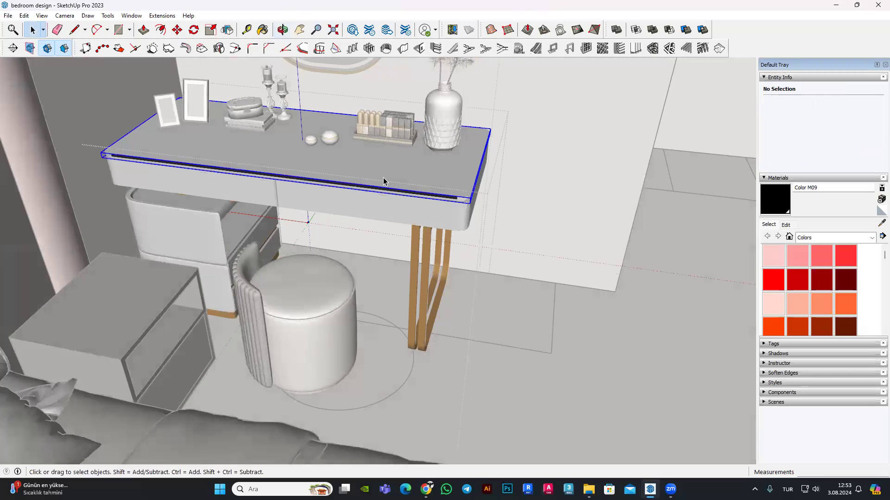
left_click(383, 179)
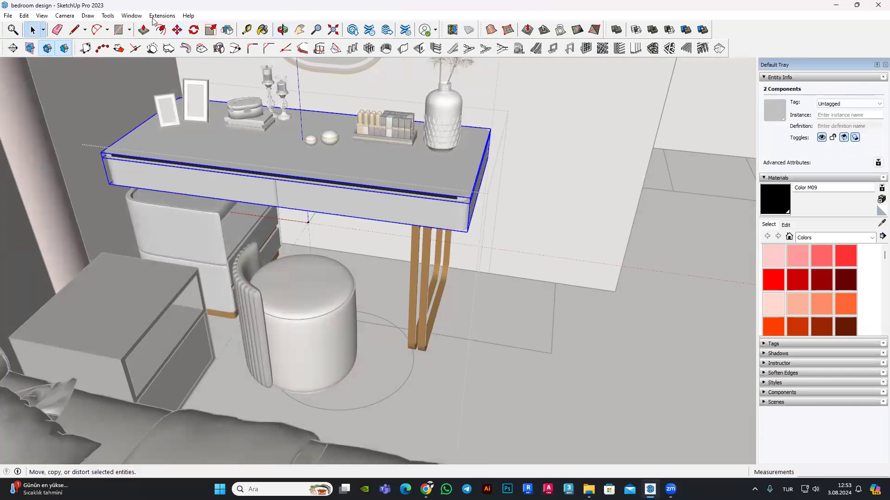
Step: Stretch the desk's table top lengthwise along the red axis toward the right
left_click_drag(301, 178, 482, 191)
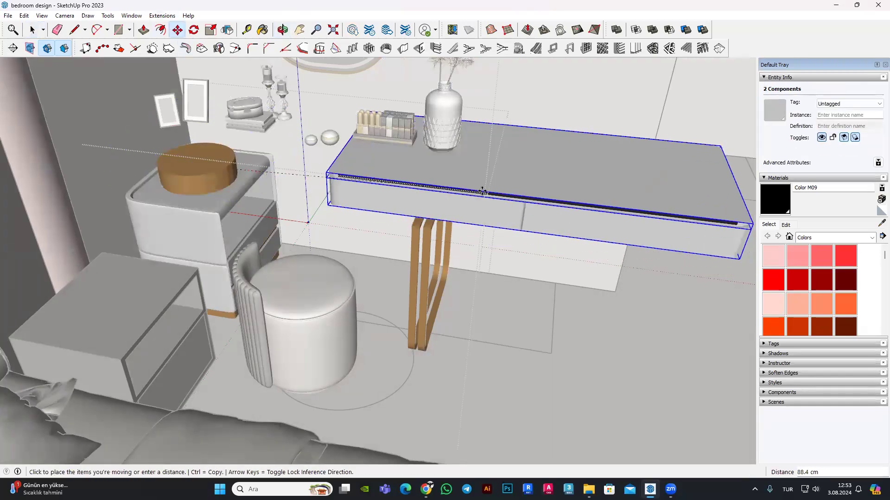
key("Escape")
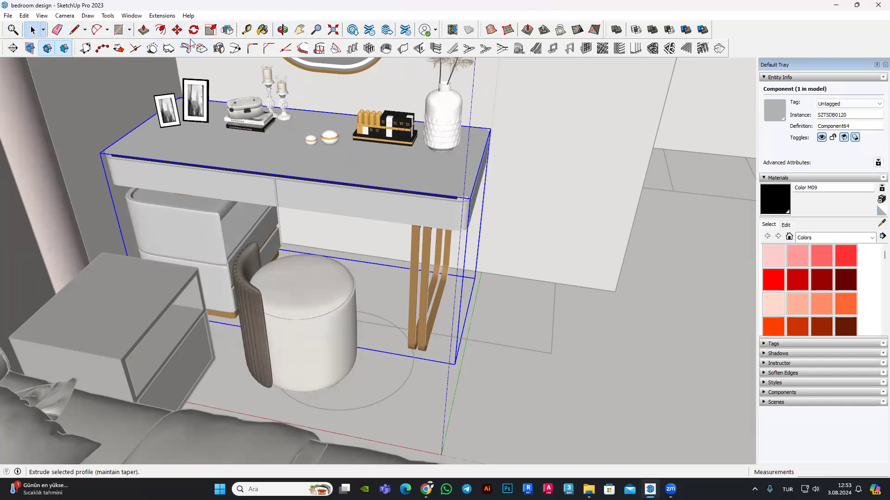
left_click(280, 152)
key("Escape")
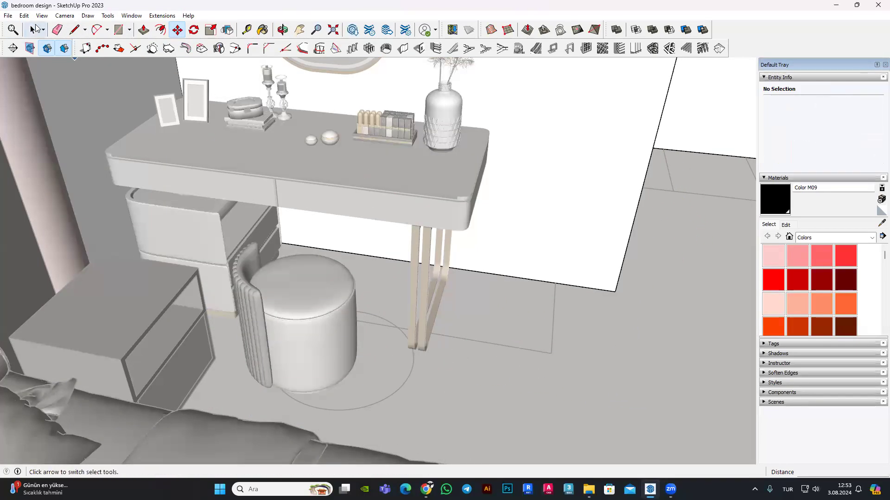
double_click(310, 190)
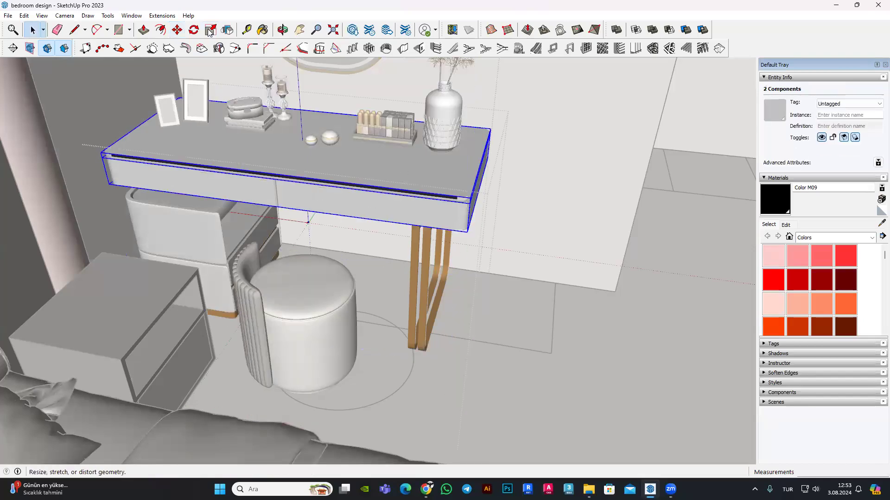
middle_click_drag(436, 170, 476, 185)
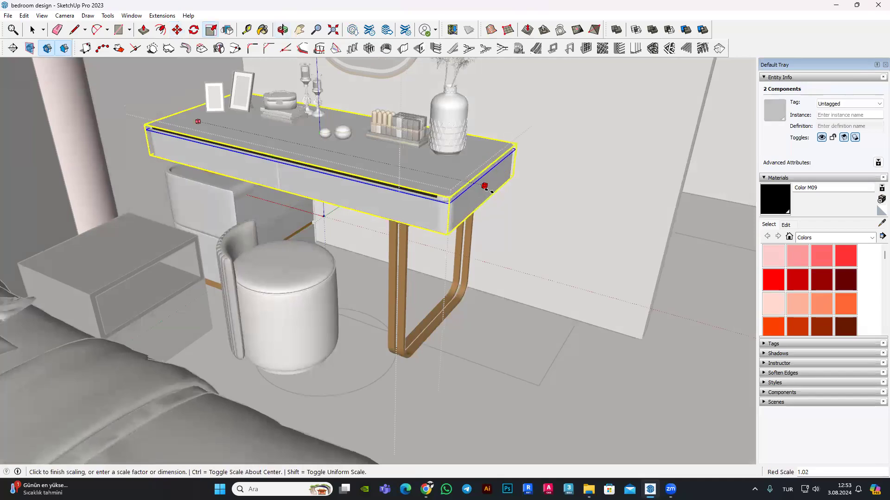
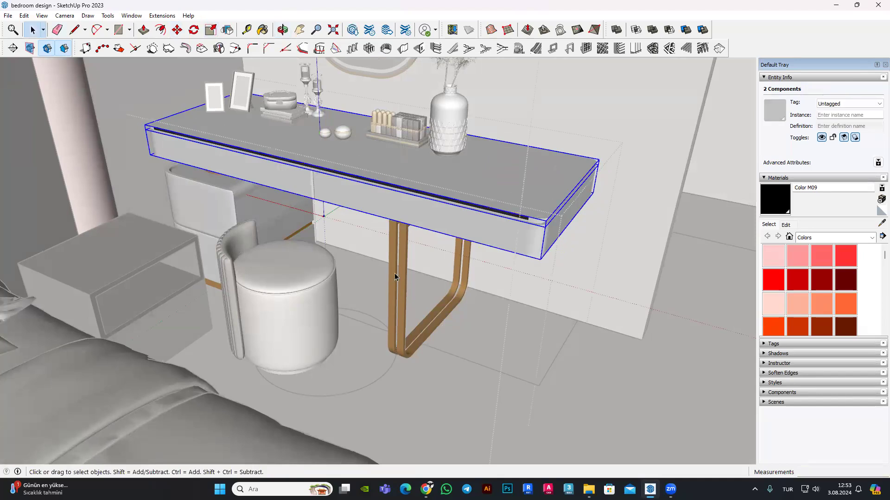
Step: Move the desk's gold leg frame under the right end of the dressing table
mouse_move(396, 274)
middle_mouse_down()
mouse_move(238, 82)
mouse_move(181, 36)
middle_mouse_up()
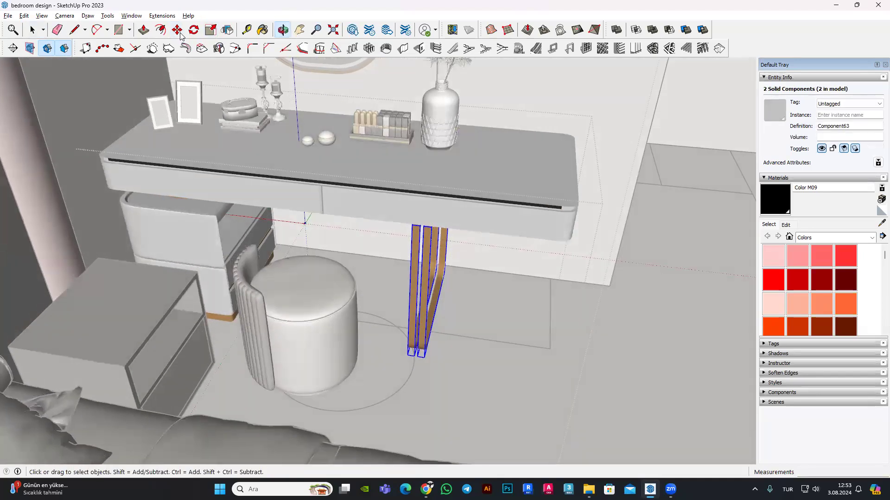
left_click(488, 372)
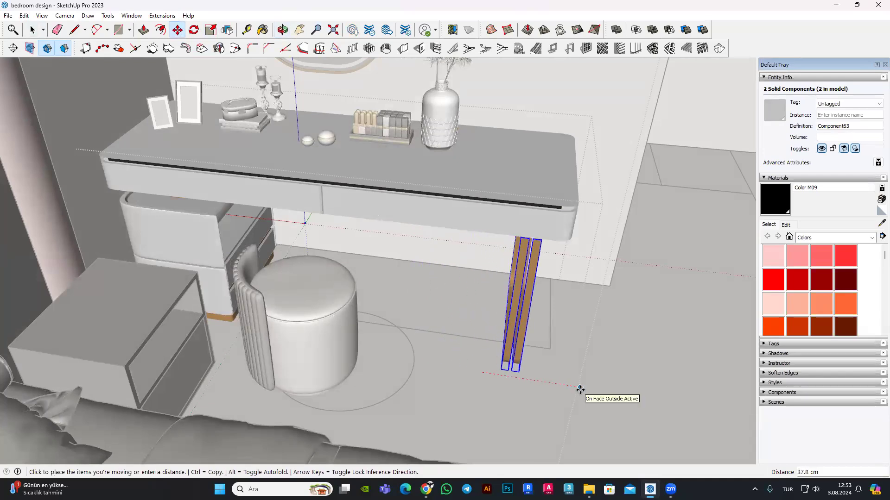
mouse_move(588, 390)
middle_mouse_down()
mouse_move(393, 258)
mouse_move(224, 208)
mouse_move(265, 227)
mouse_move(274, 176)
mouse_move(261, 208)
mouse_move(269, 241)
mouse_move(281, 282)
mouse_move(329, 360)
middle_mouse_up()
left_click(380, 357)
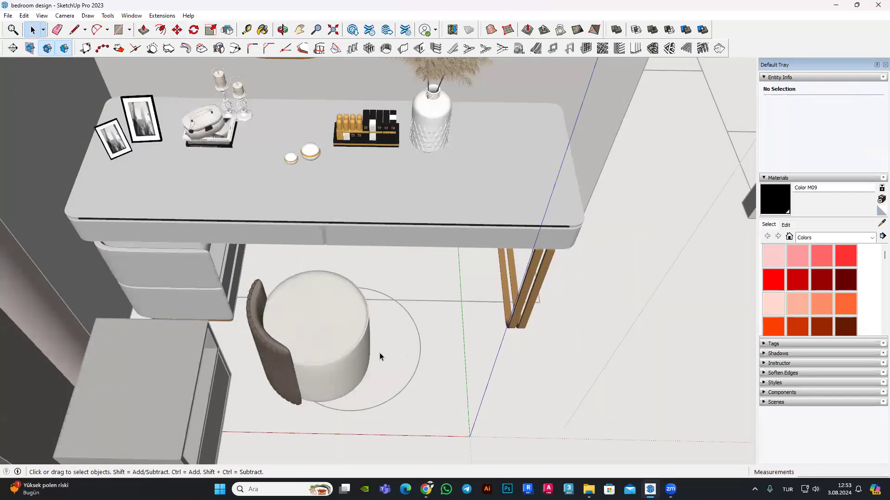
Step: Nudge the stool slightly to the right under the table
left_click(418, 324)
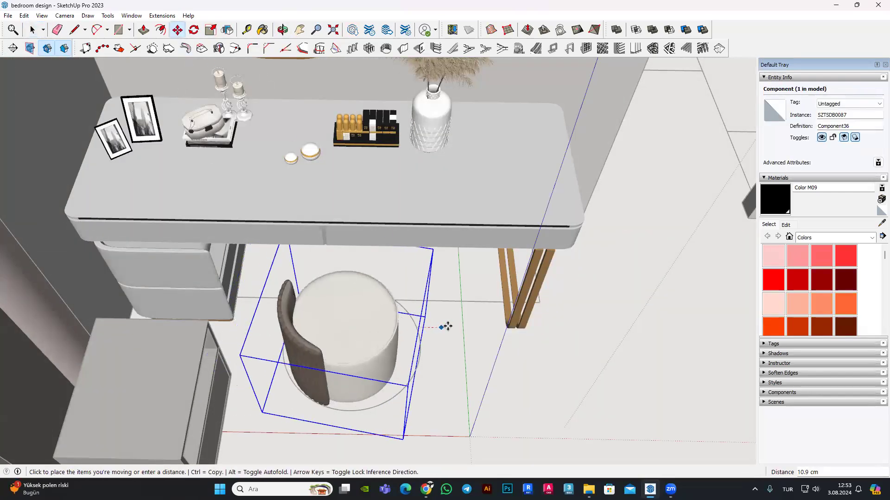
mouse_move(348, 236)
middle_mouse_down()
mouse_move(425, 269)
mouse_move(397, 279)
mouse_move(532, 294)
mouse_move(539, 238)
mouse_move(432, 177)
mouse_move(423, 197)
middle_mouse_up()
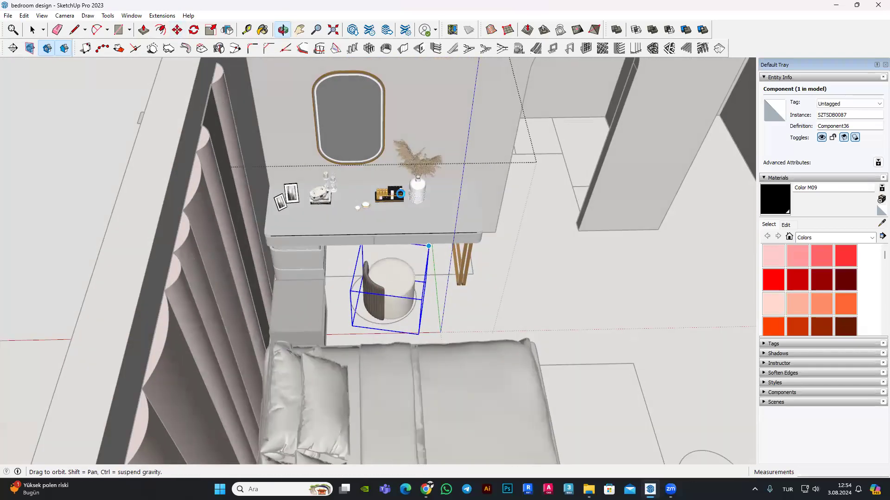
scroll(417, 187, "up", 5)
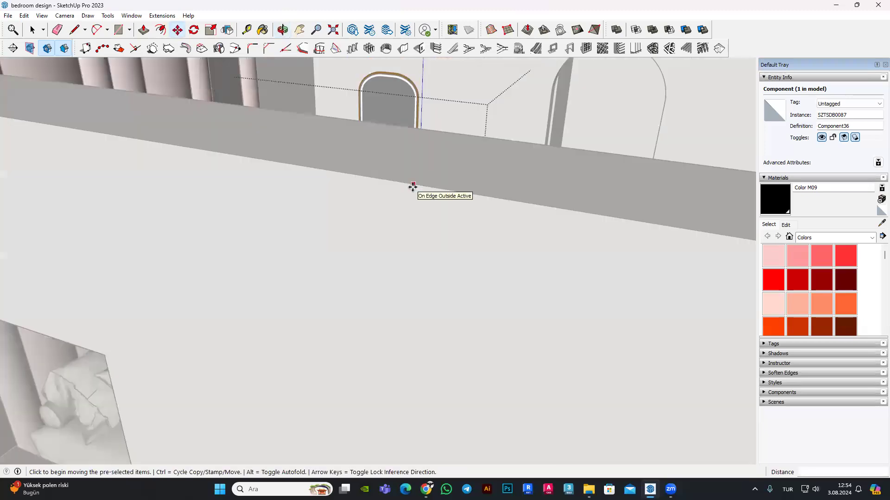
scroll(413, 187, "down", 2)
scroll(437, 195, "down", 3)
scroll(427, 234, "down", 3)
scroll(473, 264, "down", 3)
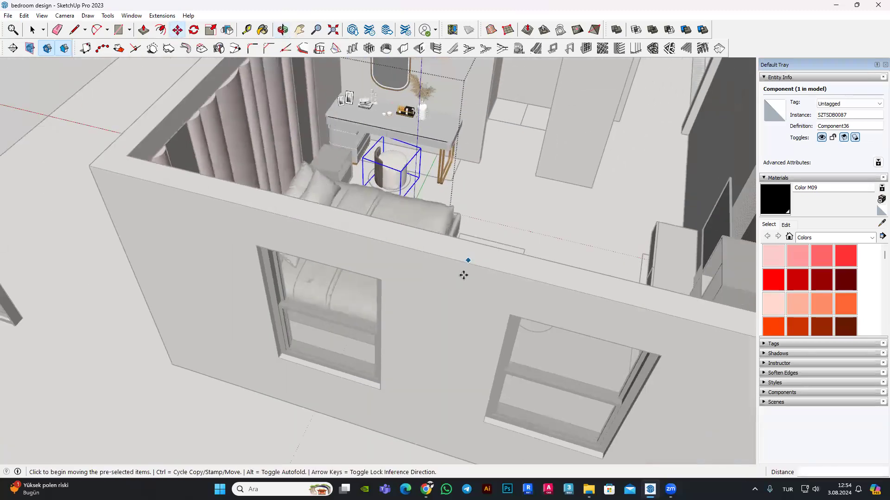
scroll(464, 276, "down", 3)
scroll(463, 272, "up", 4)
scroll(401, 188, "up", 2)
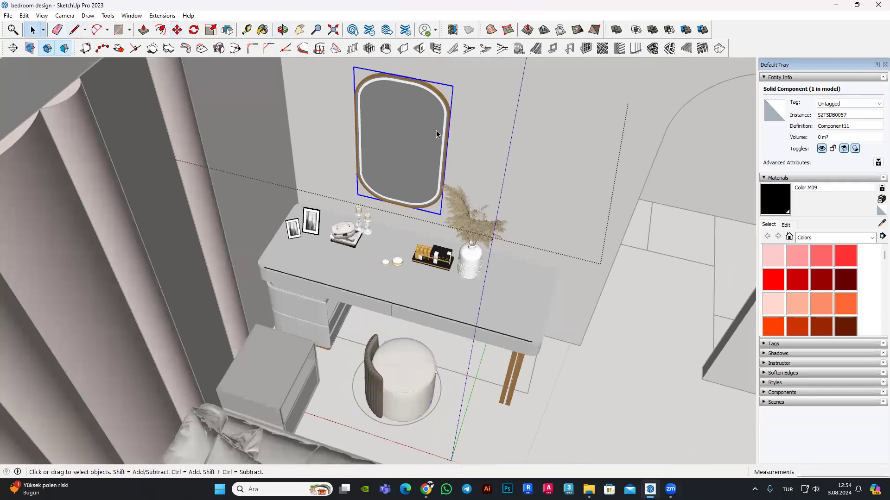
Step: Move the mirror further right and the vase to the table's left end
scroll(436, 134, "up", 2)
left_click(446, 104, "ctrl")
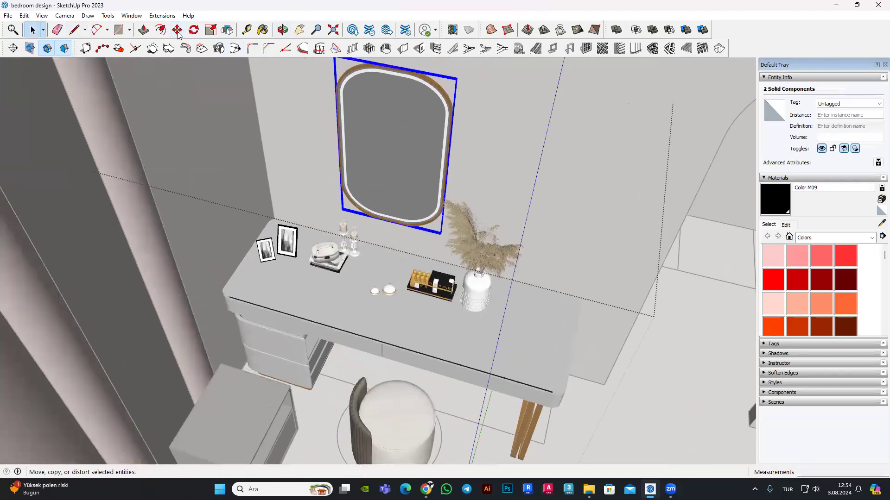
left_click(506, 134)
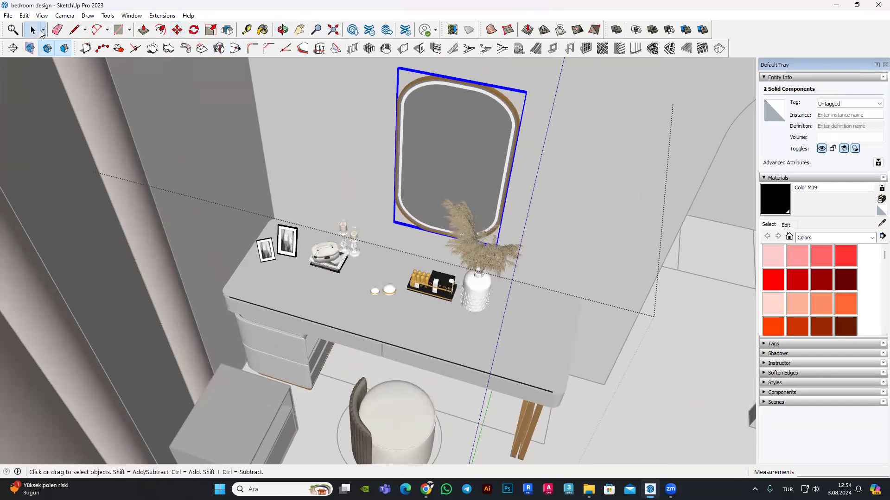
left_click(484, 294)
scroll(482, 273, "up", 2)
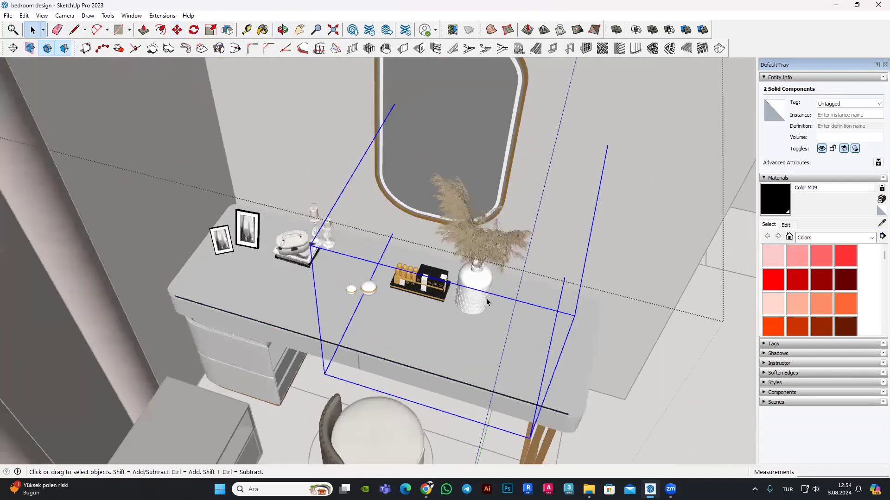
scroll(479, 249, "up", 2)
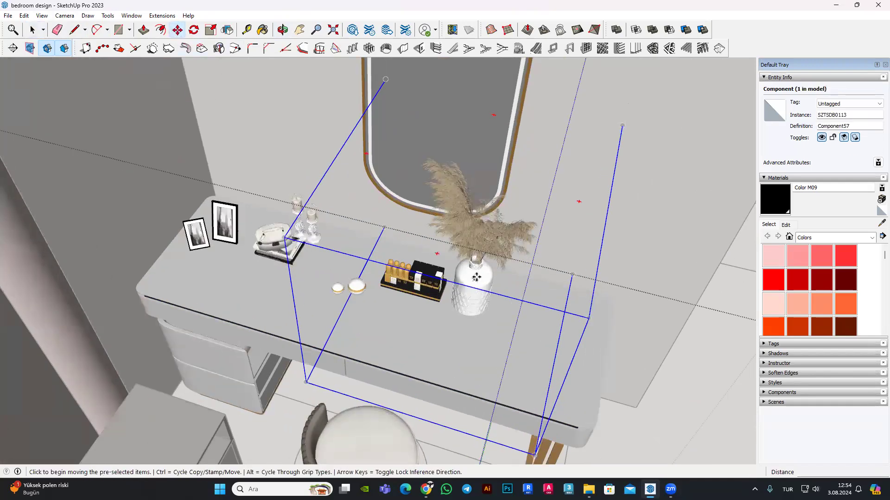
left_click(476, 277)
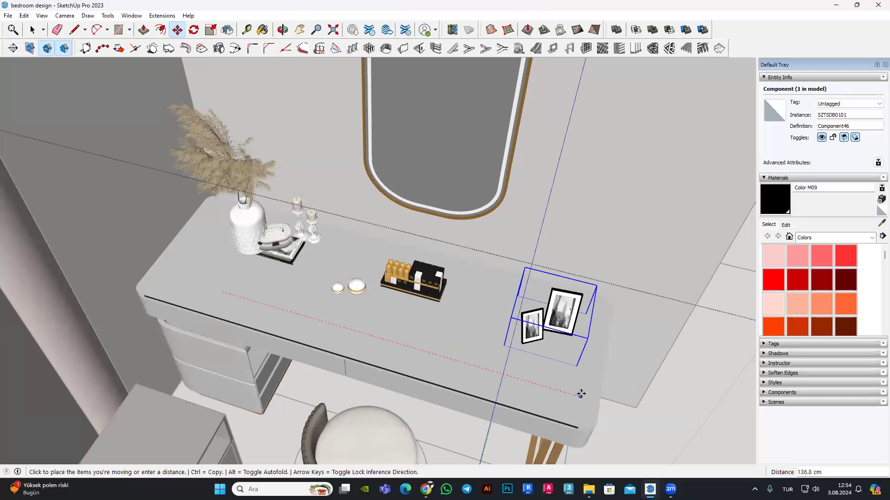
Step: Flip the photo frames to mirror their orientation
left_click(230, 34)
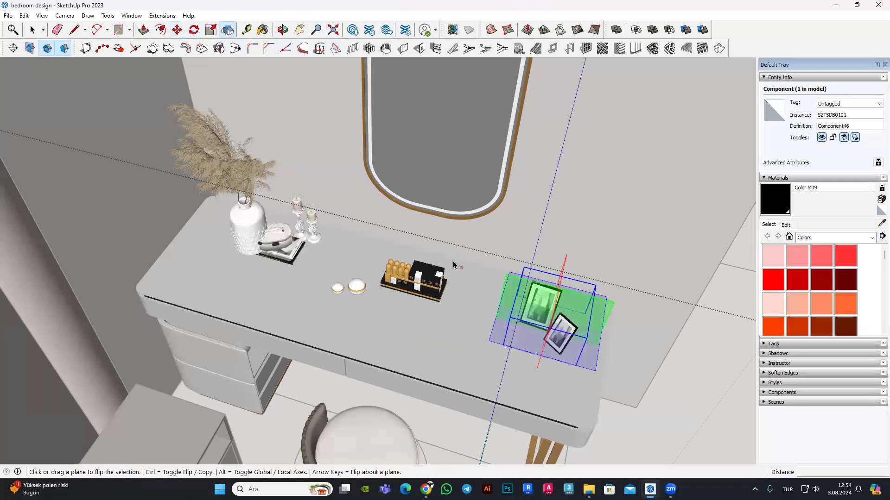
left_click(40, 31)
scroll(428, 335, "up", 3)
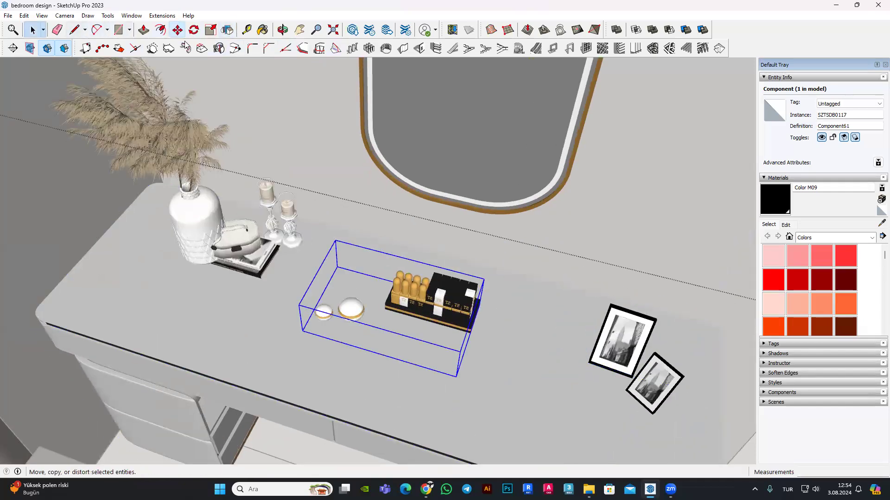
Step: Slide the cosmetic tray group right beside the photo frames
left_click(365, 364)
left_click(453, 369)
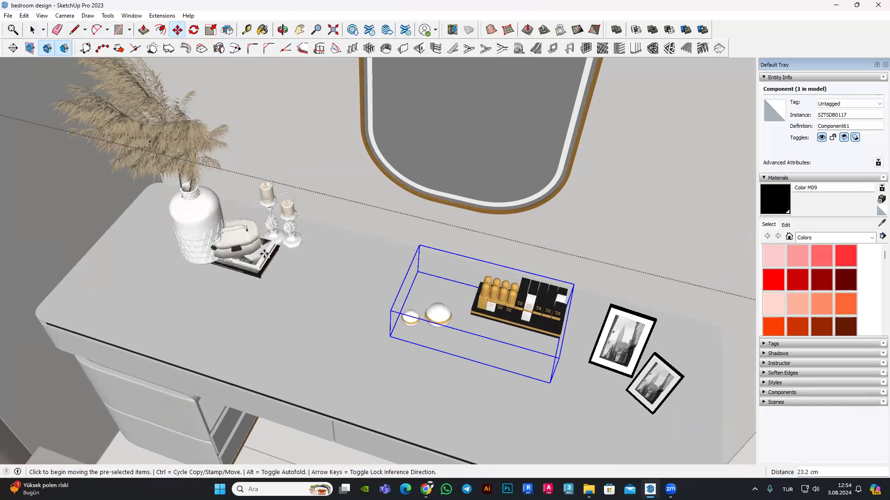
left_click(254, 247)
left_click(334, 266)
left_click(519, 301)
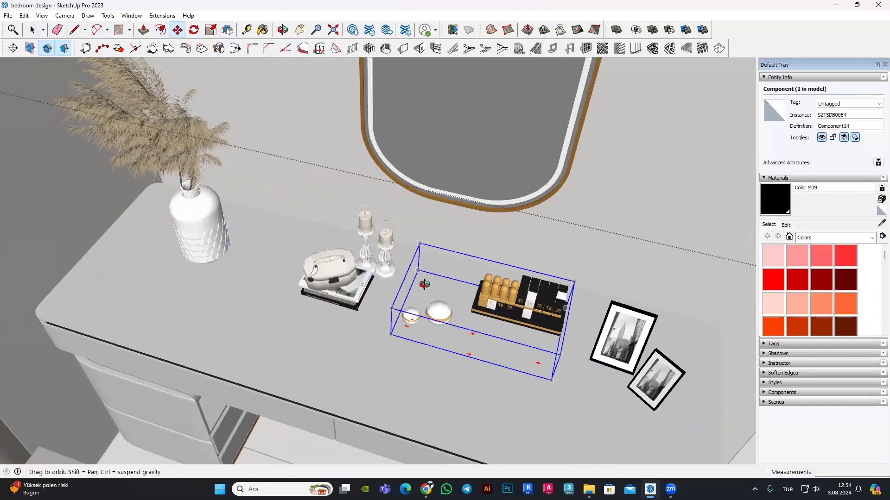
middle_click_drag(519, 301, 515, 232)
scroll(417, 254, "down", 3)
middle_click_drag(417, 255, 447, 249)
scroll(447, 249, "down", 5)
mouse_move(326, 301)
middle_mouse_down()
mouse_move(306, 274)
mouse_move(417, 278)
mouse_move(386, 257)
middle_mouse_up()
scroll(307, 274, "down", 3)
key("m")
scroll(451, 288, "down", 3)
scroll(386, 255, "up", 3)
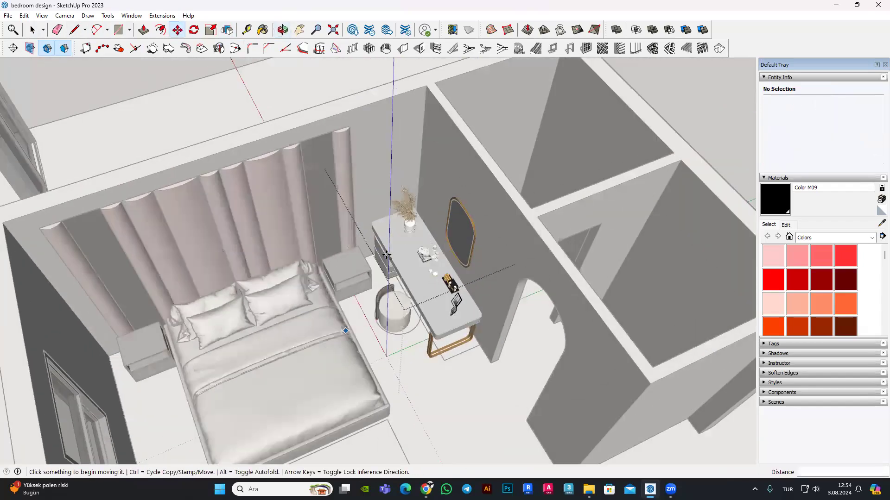
scroll(386, 254, "up", 3)
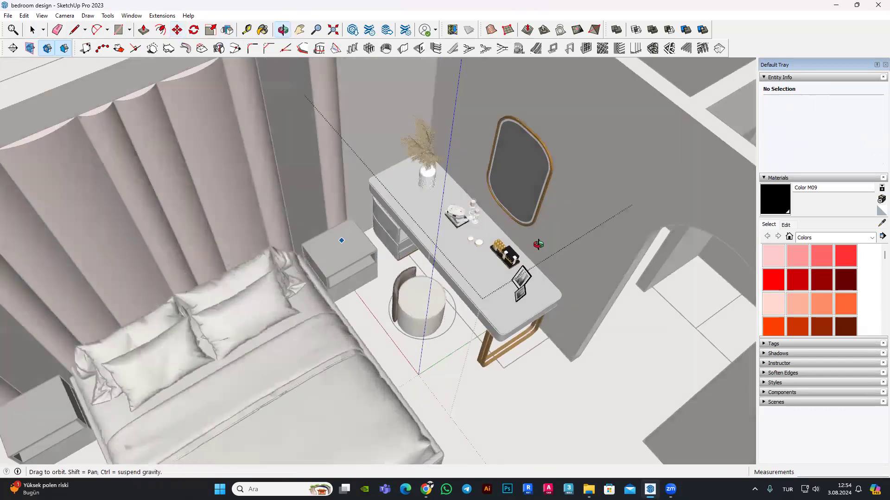
middle_click_drag(342, 242, 408, 204)
scroll(413, 200, "up", 3)
scroll(413, 200, "down", 3)
mouse_move(473, 147)
middle_mouse_down()
mouse_move(512, 206)
mouse_move(516, 250)
mouse_move(311, 295)
mouse_move(345, 254)
middle_mouse_up()
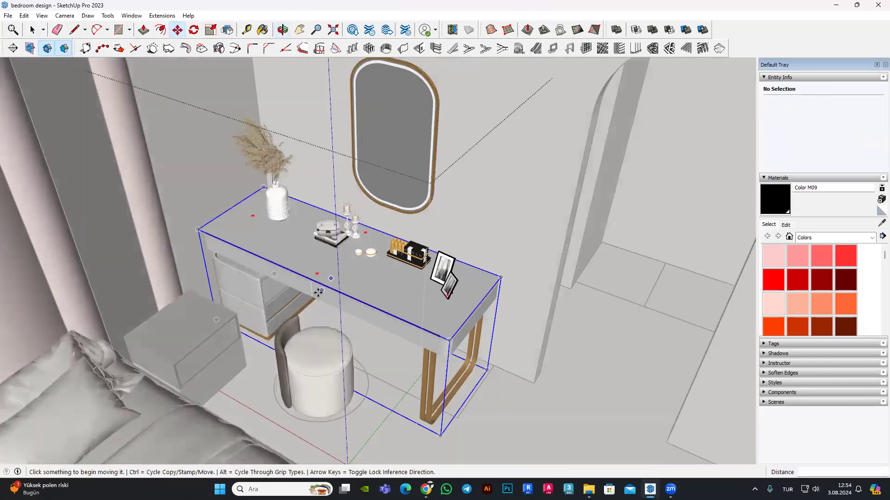
scroll(345, 253, "up", 3)
scroll(299, 224, "down", 3)
scroll(278, 287, "up", 2)
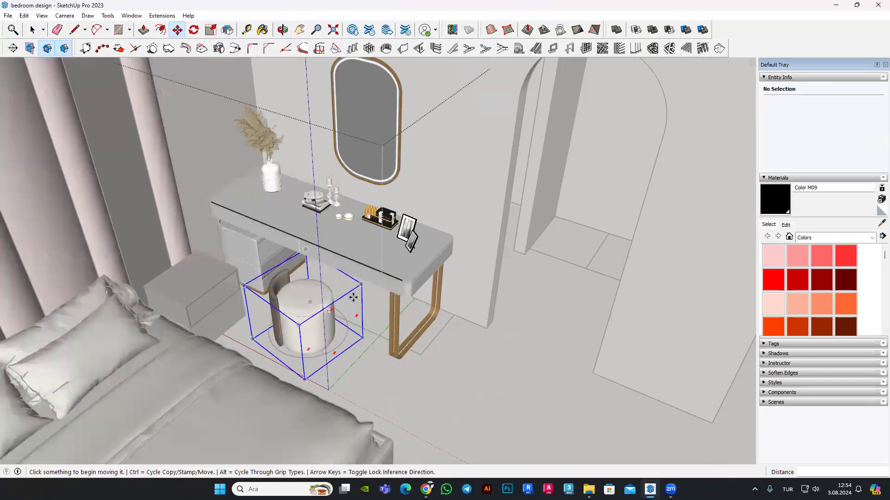
scroll(273, 250, "up", 2)
scroll(258, 205, "up", 3)
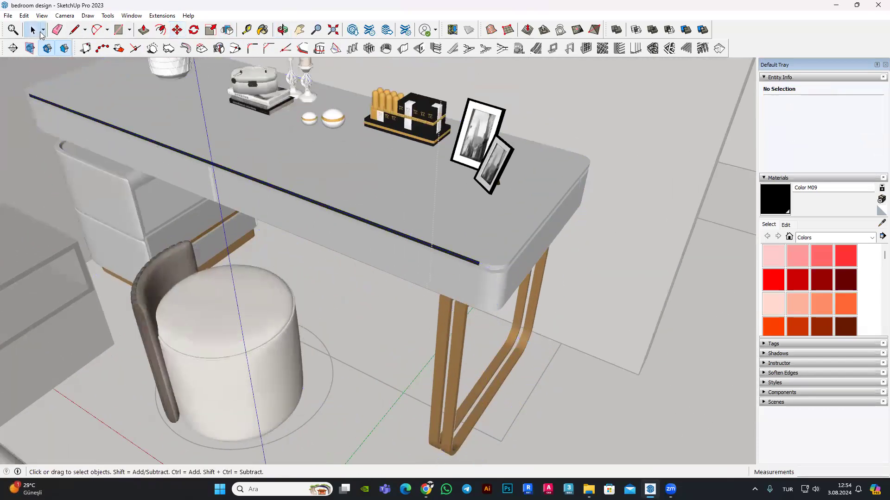
middle_click_drag(317, 240, 416, 232)
scroll(324, 218, "up", 2)
scroll(246, 207, "up", 2)
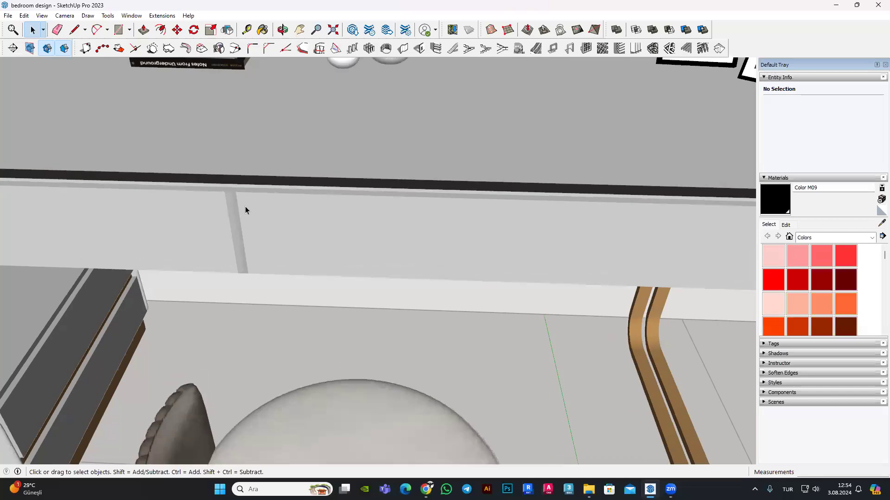
scroll(207, 258, "up", 2)
scroll(207, 258, "down", 3)
middle_click_drag(538, 229, 440, 338)
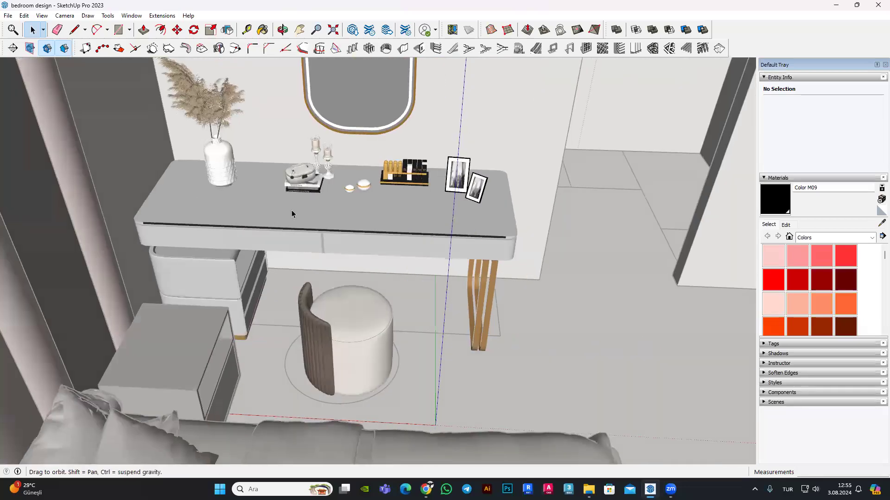
scroll(440, 338, "down", 2)
middle_click_drag(385, 346, 417, 302)
scroll(417, 301, "down", 2)
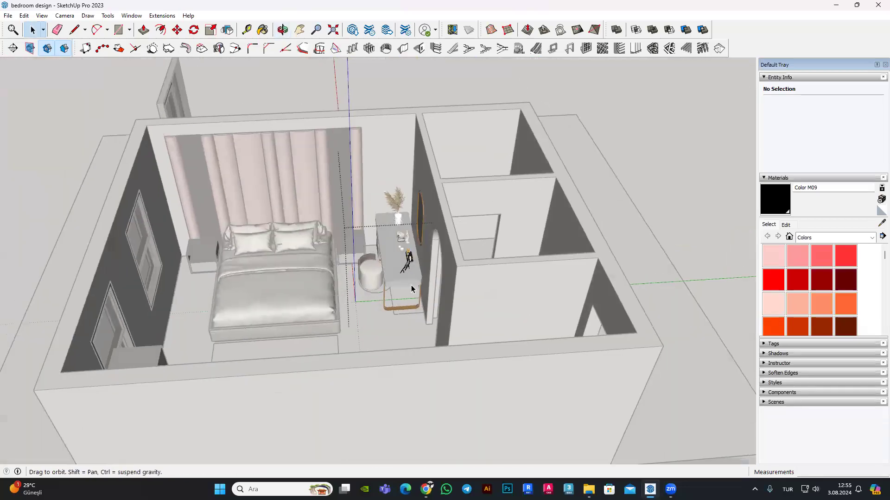
scroll(447, 269, "up", 3)
scroll(446, 269, "up", 3)
scroll(415, 227, "down", 2)
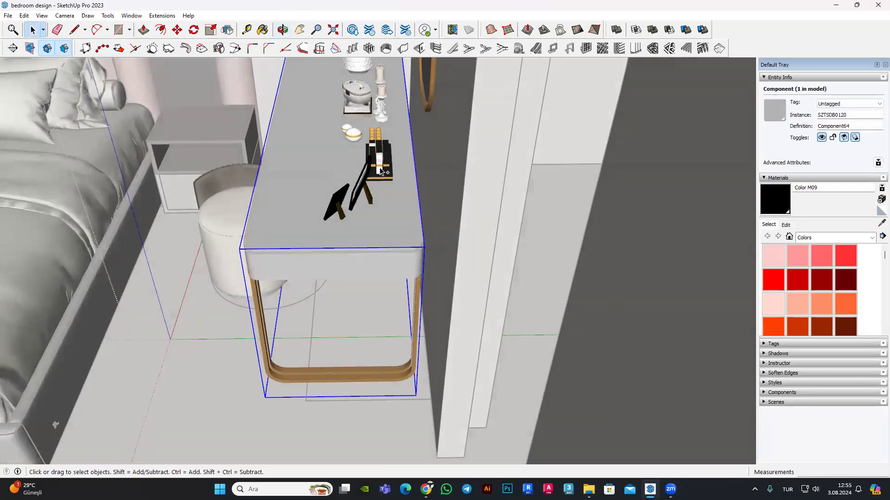
left_click(366, 95, "ctrl")
left_click(366, 71, "ctrl")
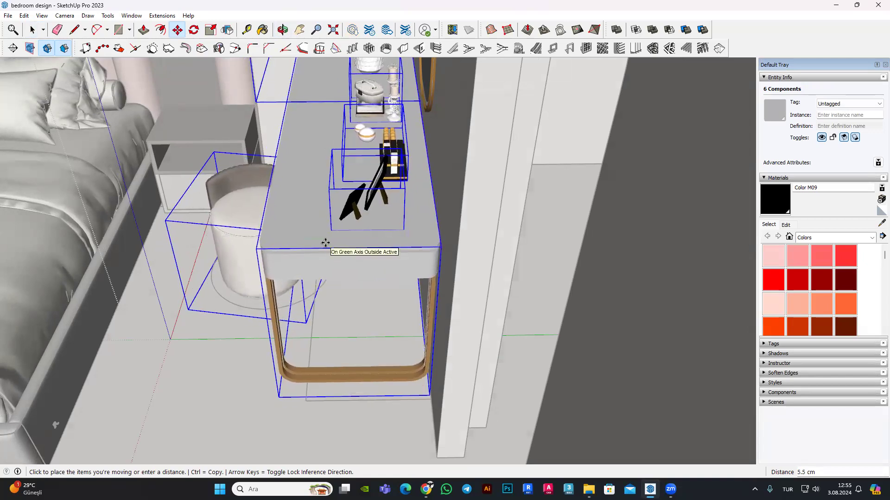
middle_click_drag(312, 249, 87, 68)
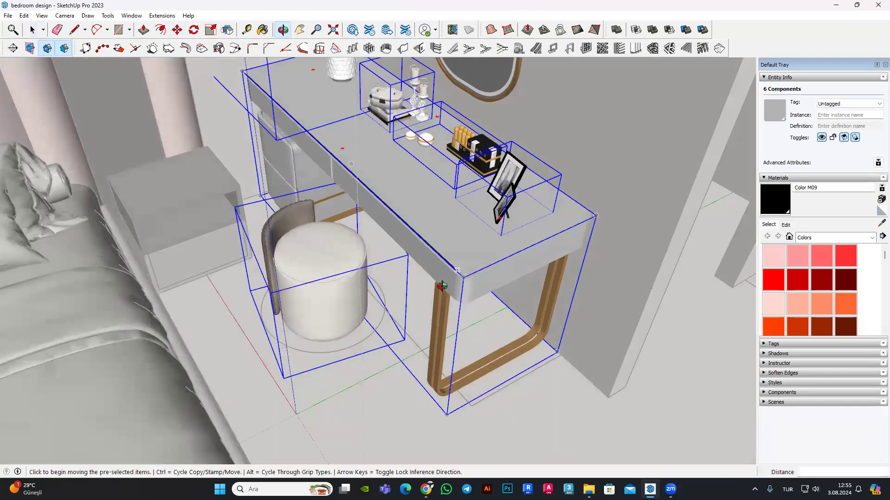
scroll(515, 239, "down", 3)
scroll(514, 239, "down", 3)
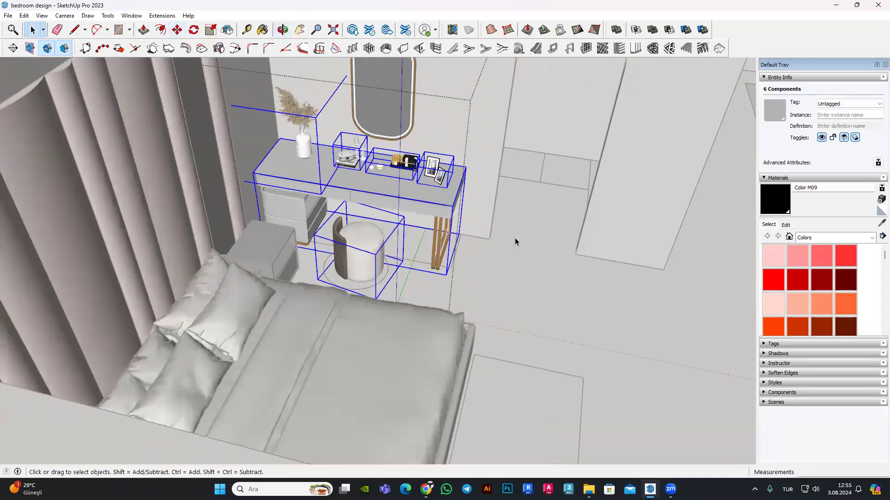
scroll(493, 244, "down", 3)
scroll(493, 244, "down", 5)
mouse_move(204, 253)
middle_mouse_down()
mouse_move(405, 262)
mouse_move(510, 255)
mouse_move(393, 197)
middle_mouse_up()
scroll(510, 255, "up", 3)
scroll(519, 252, "down", 3)
scroll(533, 252, "up", 3)
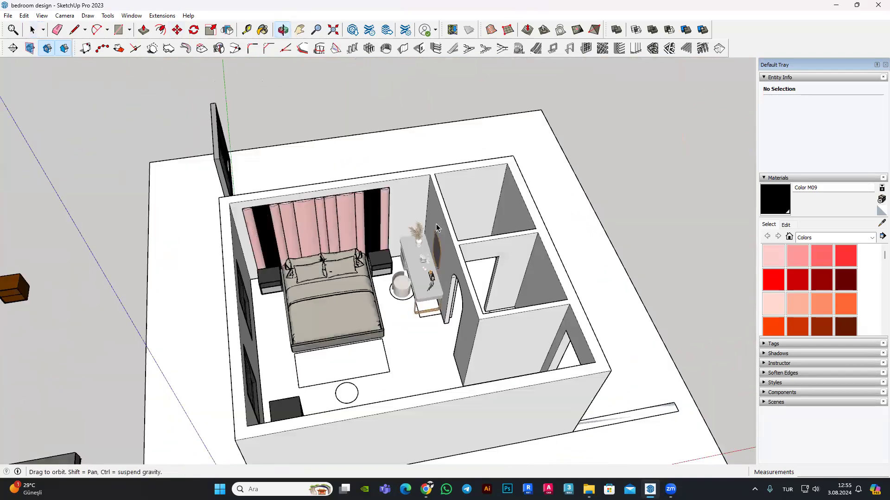
Step: Reposition the wardrobe door panel component
scroll(393, 197, "up", 5)
scroll(417, 209, "down", 2)
scroll(451, 222, "down", 3)
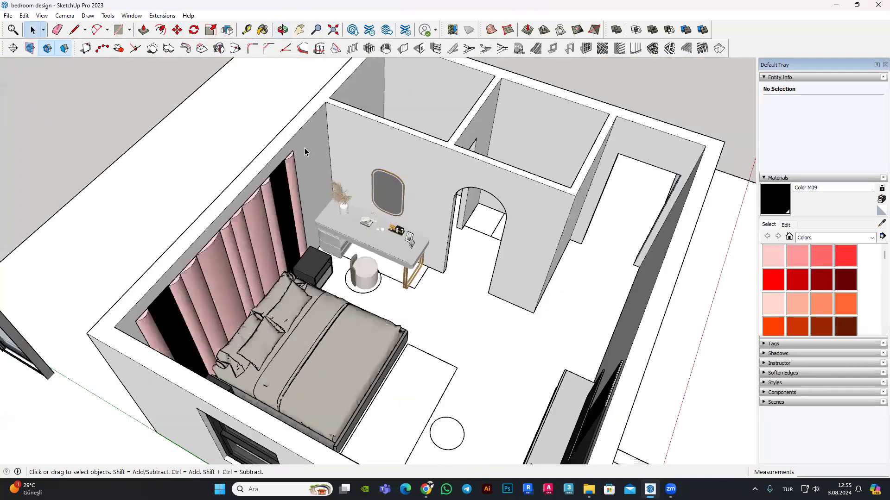
scroll(278, 153, "down", 4)
scroll(195, 110, "up", 3)
scroll(209, 115, "up", 3)
left_click(254, 141)
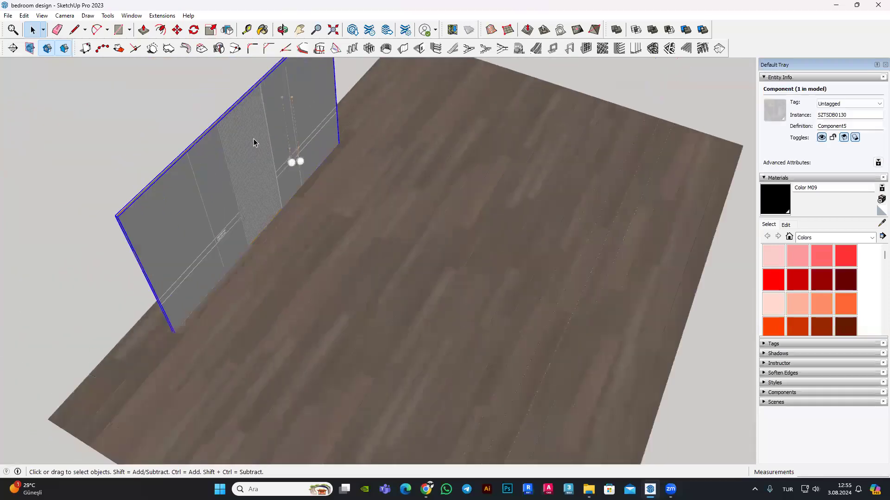
scroll(226, 129, "up", 3)
scroll(224, 126, "up", 2)
left_click(224, 124)
scroll(179, 125, "down", 3)
scroll(182, 127, "down", 3)
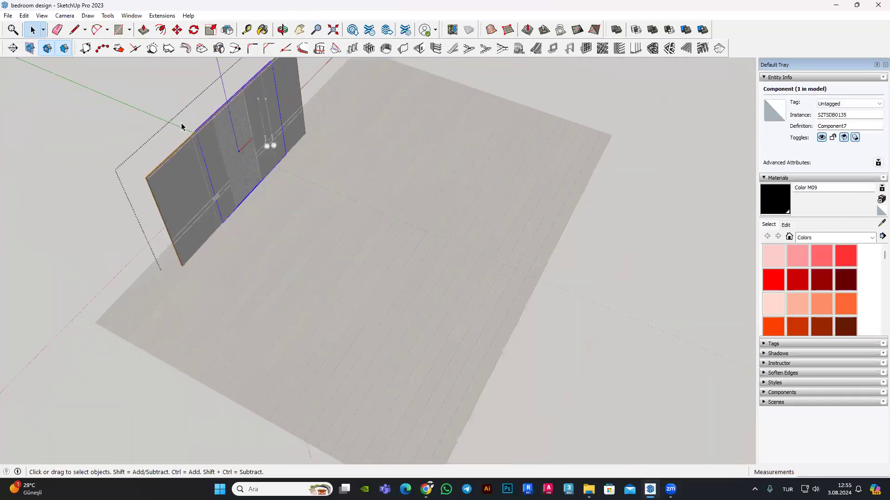
left_click(241, 152)
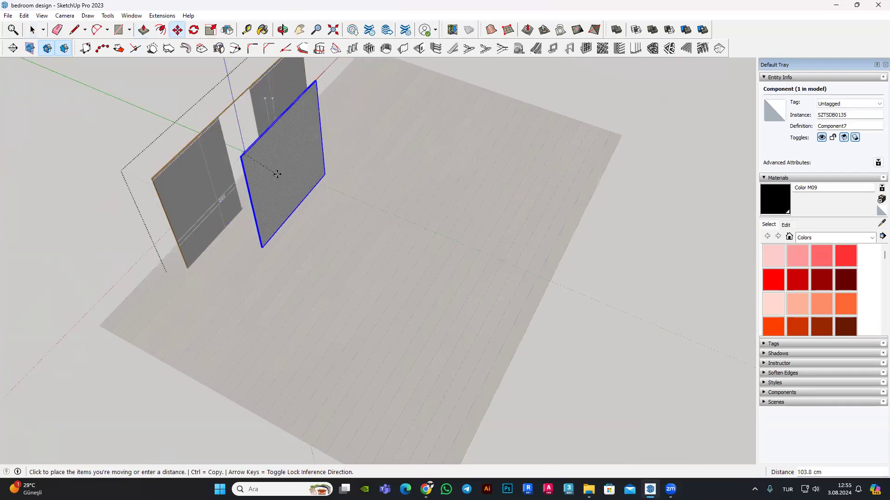
left_click(286, 180)
scroll(278, 167, "up", 1)
scroll(279, 155, "up", 2)
scroll(264, 153, "up", 1)
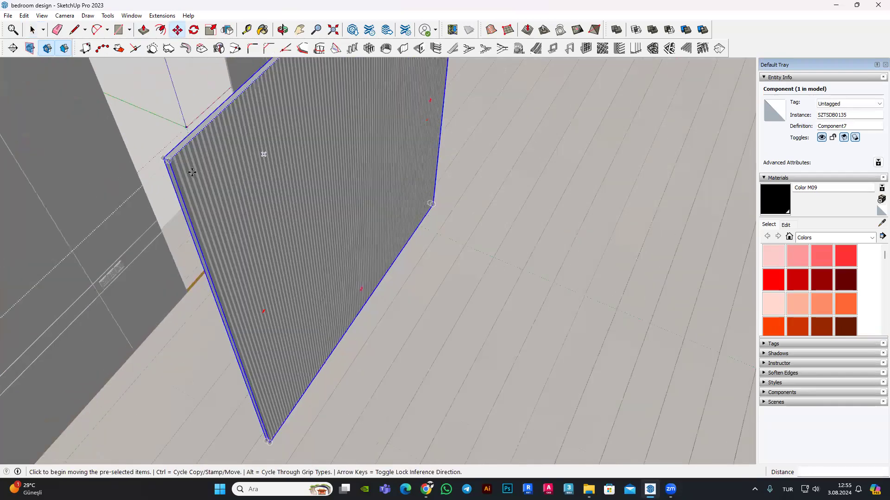
scroll(192, 172, "up", 2)
scroll(192, 173, "down", 2)
scroll(195, 176, "down", 3)
scroll(195, 177, "down", 3)
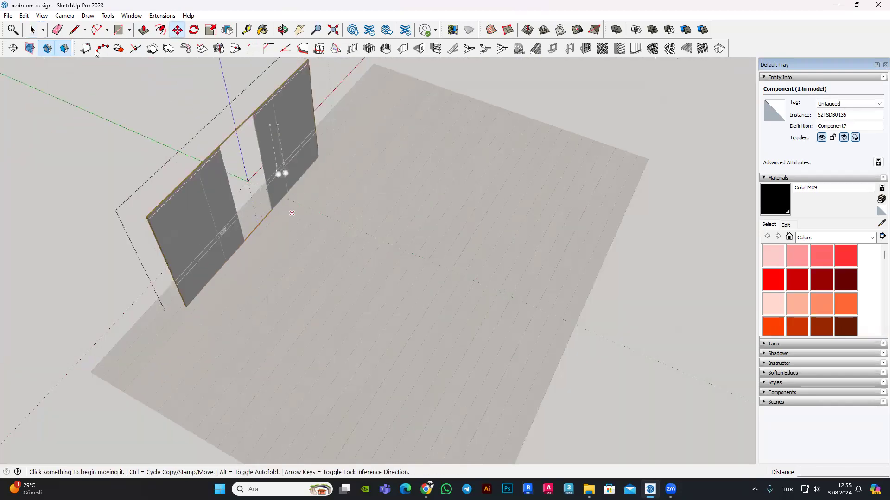
scroll(104, 166, "down", 5)
scroll(363, 240, "down", 3)
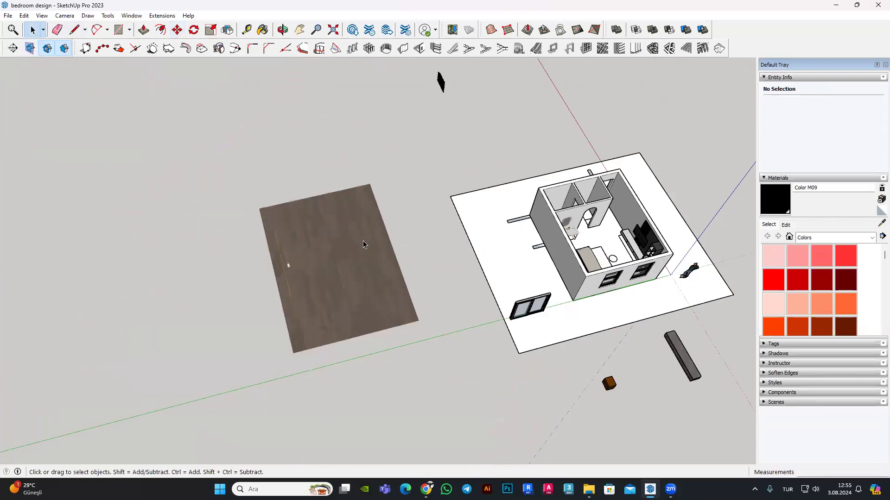
scroll(510, 241, "up", 2)
scroll(555, 244, "up", 4)
scroll(552, 241, "up", 2)
scroll(545, 232, "up", 2)
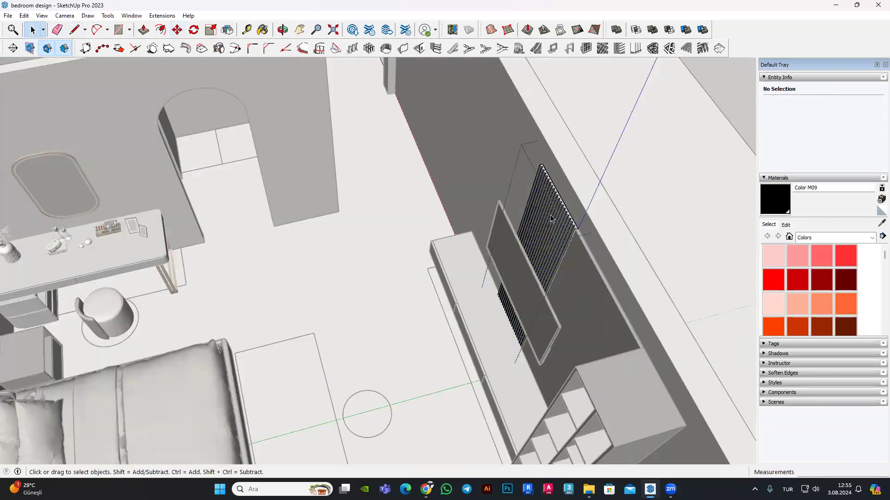
scroll(539, 214, "up", 1)
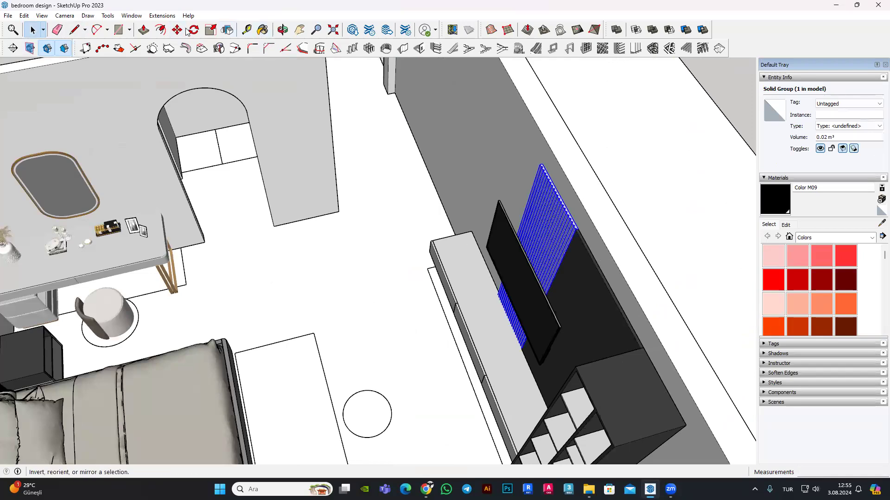
Step: Copy the slatted TV panel, rotate it 90° and drop it beside the dressing table
left_click(556, 226, "ctrl")
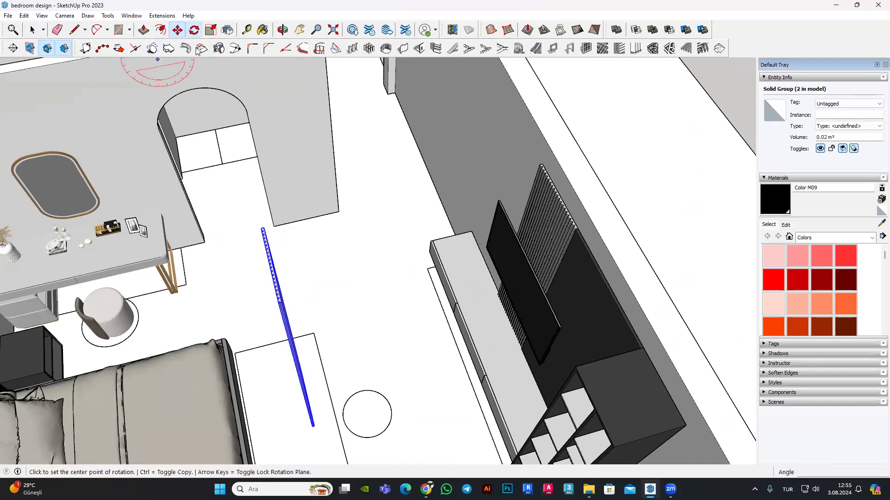
left_click(309, 294)
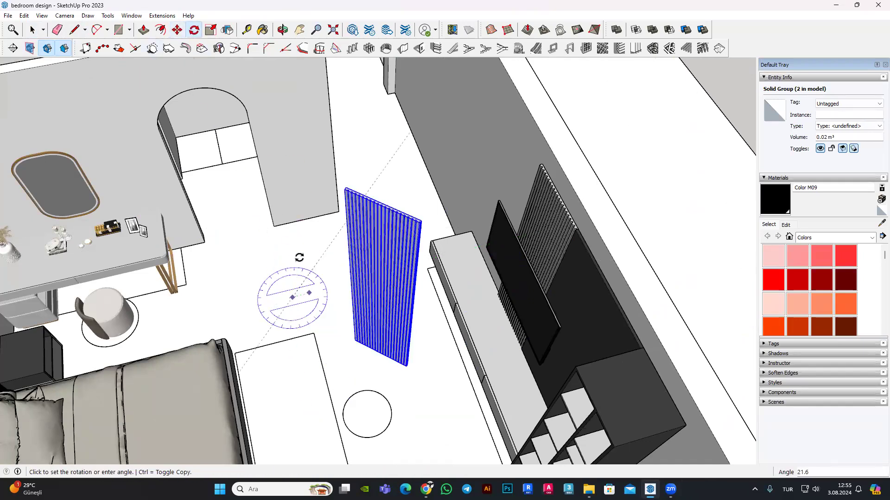
left_click(179, 31)
middle_click_drag(358, 278, 406, 278)
left_click(408, 279)
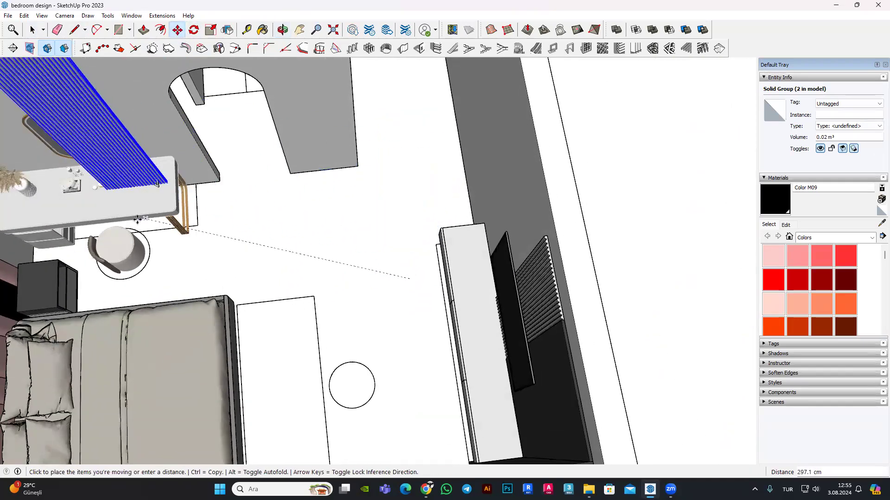
left_click(212, 232)
Step: Snap the slatted panel onto the wall above the desk
scroll(278, 195, "up", 3)
scroll(336, 159, "up", 3)
scroll(294, 172, "up", 2)
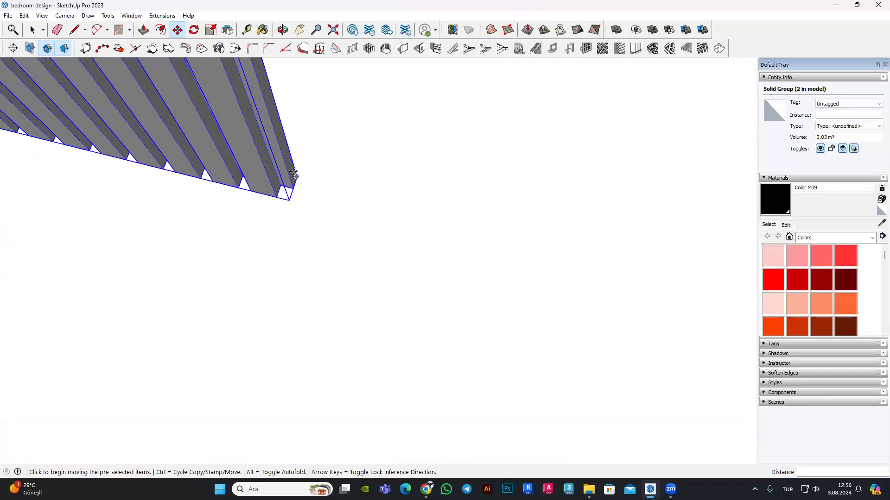
scroll(259, 176, "down", 3)
scroll(234, 128, "down", 3)
scroll(248, 109, "down", 2)
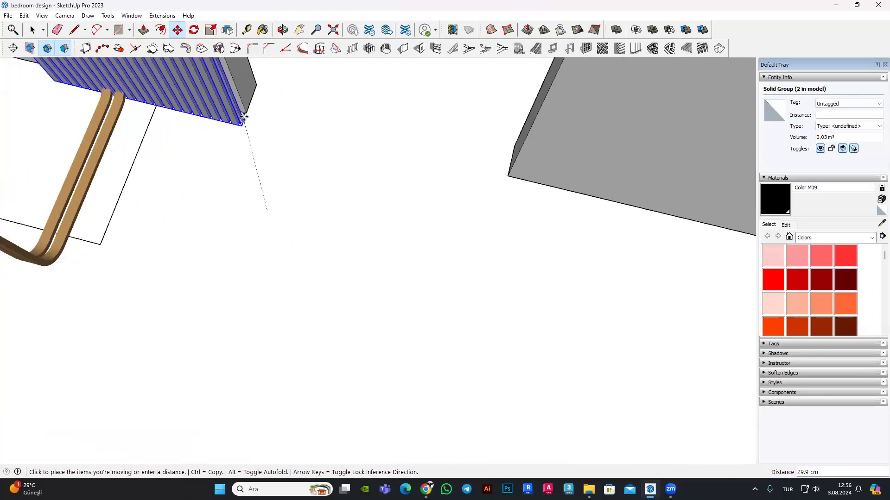
left_click(244, 113)
scroll(307, 206, "down", 2)
scroll(307, 207, "down", 4)
mouse_move(335, 237)
middle_mouse_down()
mouse_move(331, 177)
mouse_move(303, 125)
middle_mouse_up()
scroll(303, 125, "up", 3)
left_click(298, 115)
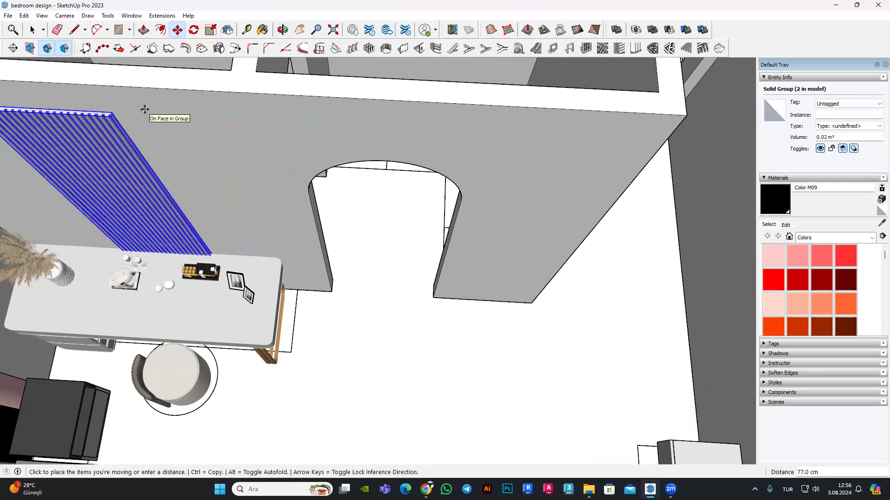
mouse_move(126, 142)
middle_mouse_down()
mouse_move(296, 161)
mouse_move(310, 141)
mouse_move(303, 125)
middle_mouse_up()
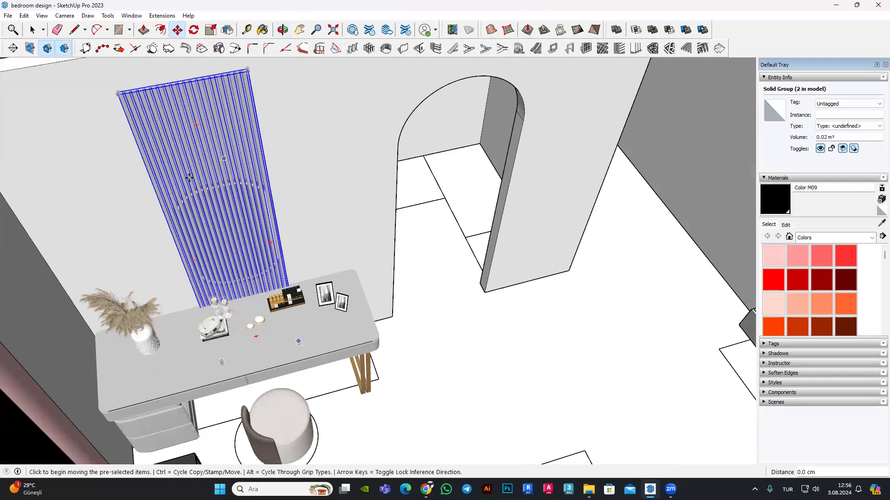
Step: Select a group inside the slatted panel and zoom around to inspect it
scroll(447, 250, "up", 2)
scroll(447, 251, "down", 5)
scroll(390, 226, "up", 3)
scroll(389, 225, "up", 3)
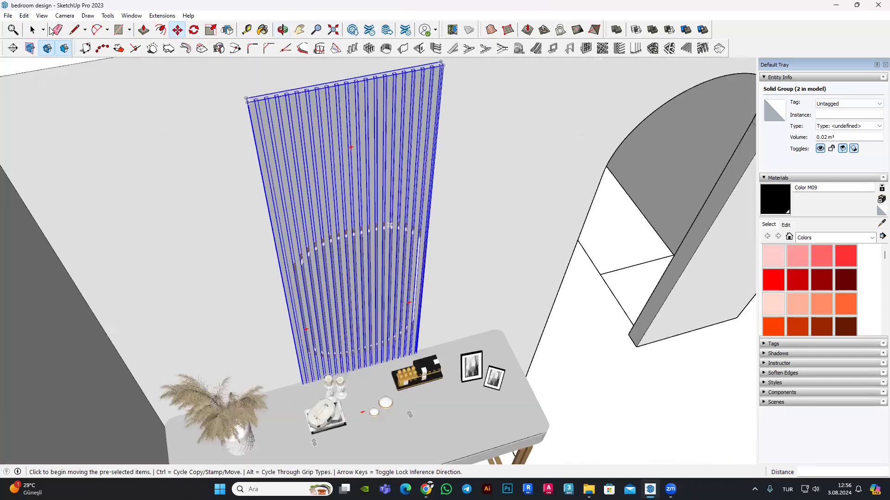
scroll(300, 270, "up", 3)
scroll(306, 255, "up", 3)
left_click(320, 229)
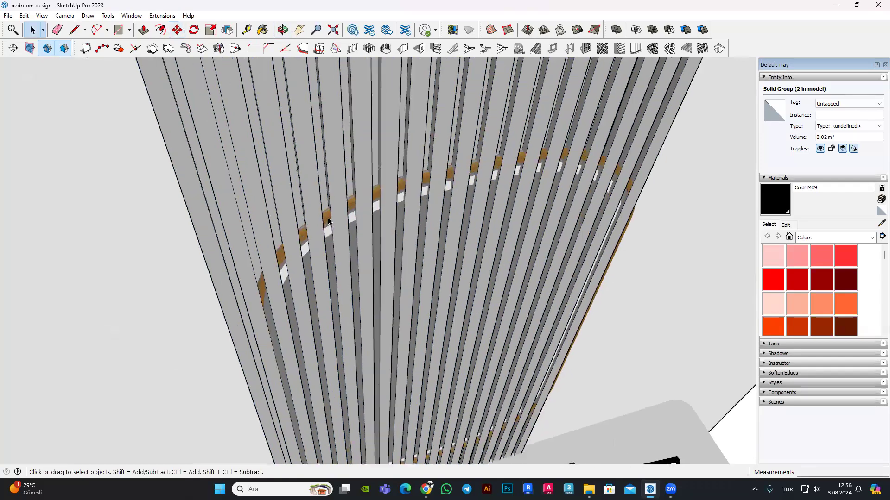
scroll(327, 215, "up", 3)
scroll(327, 213, "up", 2)
scroll(321, 199, "down", 1)
scroll(335, 191, "down", 2)
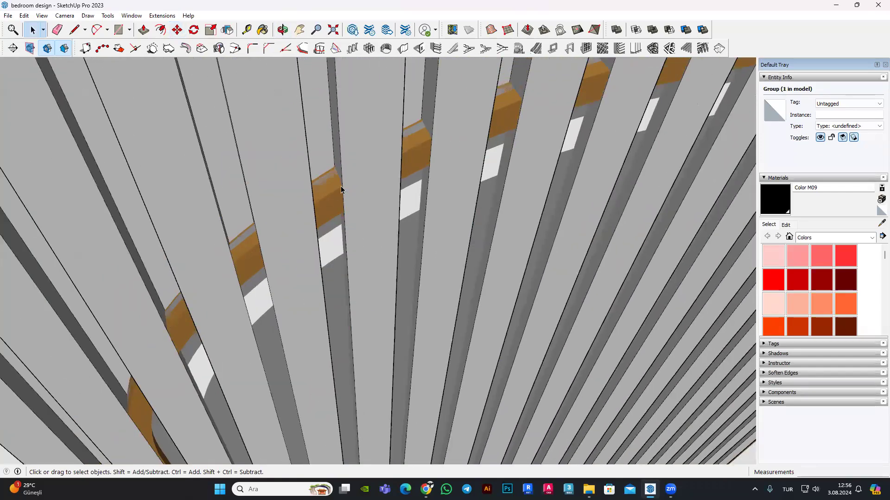
scroll(358, 205, "down", 2)
scroll(358, 206, "down", 4)
scroll(476, 358, "down", 2)
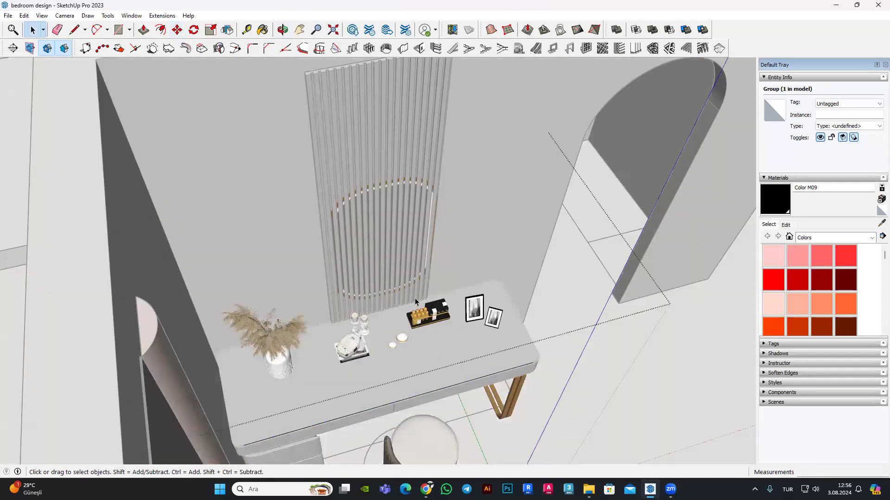
scroll(473, 223, "up", 5)
scroll(385, 204, "down", 4)
Step: Move the two oval mirror components lower on the slatted panel, just above the tabletop
middle_click_drag(315, 207, 327, 155)
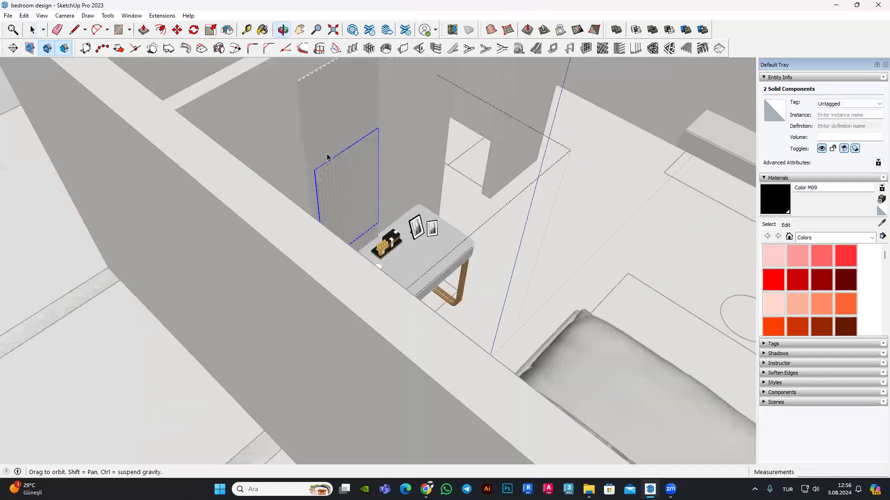
scroll(328, 155, "up", 3)
left_click(176, 30)
scroll(301, 241, "up", 3)
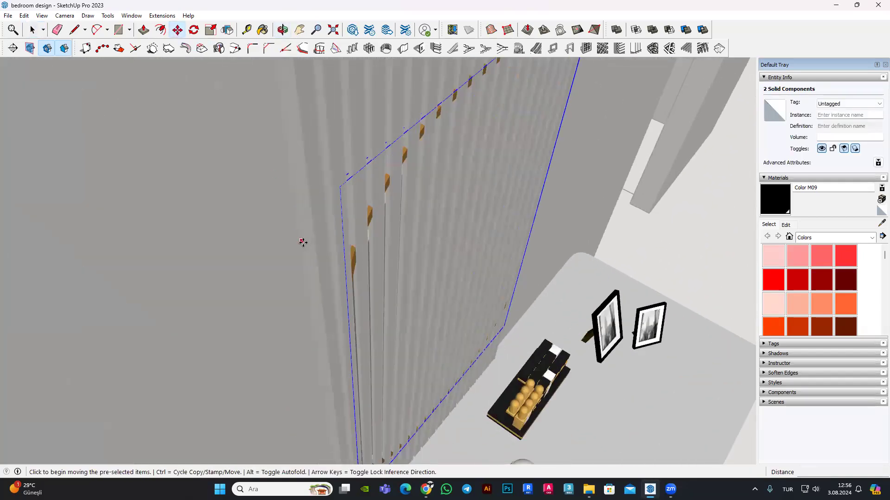
scroll(308, 246, "up", 2)
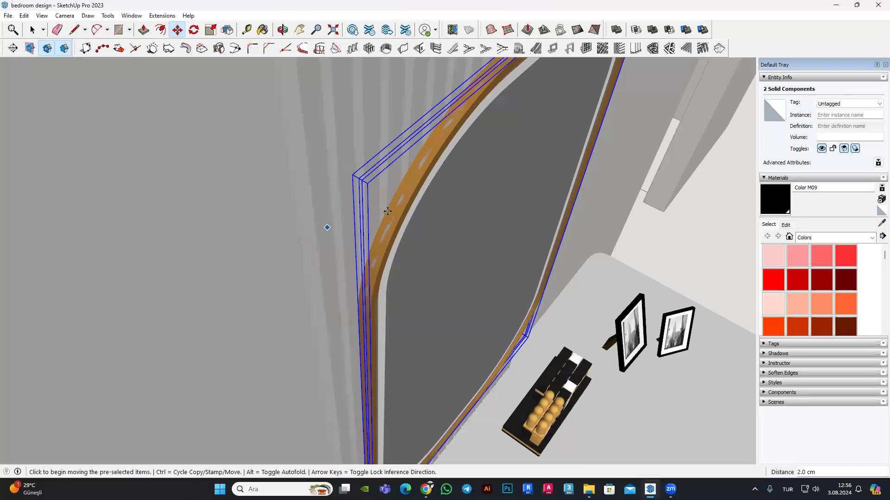
scroll(388, 212, "down", 5)
mouse_move(310, 188)
middle_mouse_down()
mouse_move(347, 104)
mouse_move(448, 94)
middle_mouse_up()
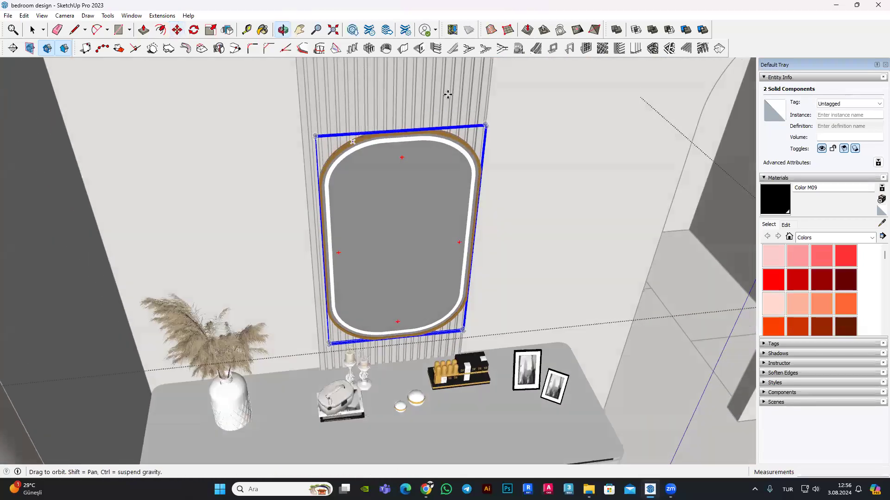
scroll(447, 94, "up", 2)
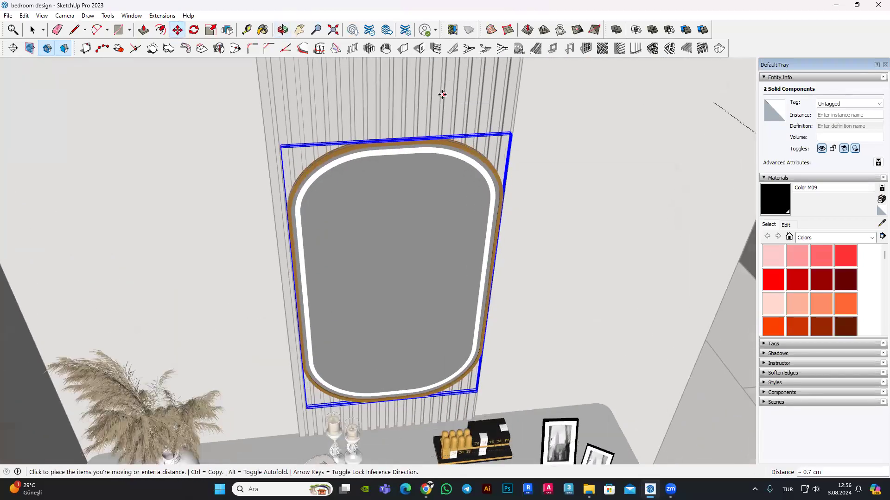
scroll(443, 95, "up", 2)
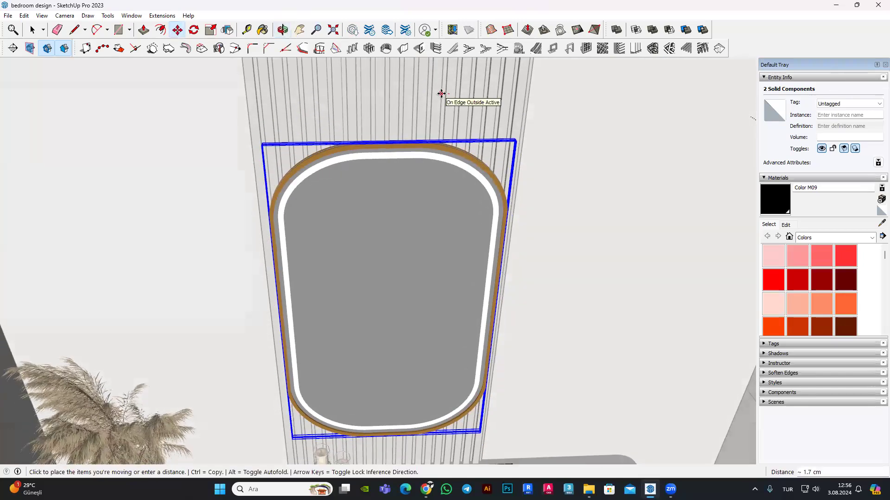
scroll(434, 104, "down", 3)
middle_click_drag(434, 105, 349, 149)
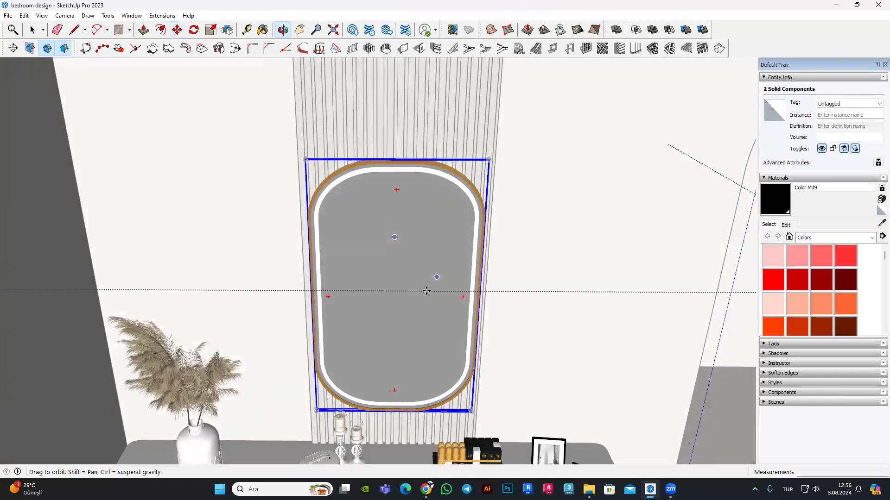
scroll(349, 150, "down", 3)
scroll(367, 74, "up", 3)
scroll(341, 129, "down", 3)
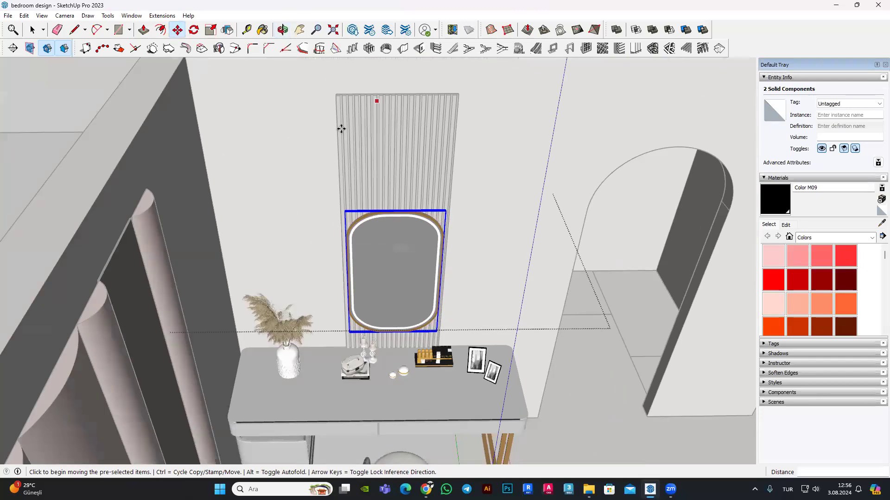
scroll(340, 135, "up", 5)
scroll(344, 133, "up", 1)
scroll(344, 133, "down", 5)
key("space")
mouse_move(344, 133)
middle_mouse_down()
mouse_move(391, 239)
mouse_move(115, 141)
mouse_move(370, 245)
mouse_move(423, 356)
mouse_move(374, 260)
mouse_move(344, 255)
middle_mouse_up()
scroll(378, 246, "up", 5)
scroll(377, 247, "down", 4)
scroll(344, 254, "up", 3)
scroll(365, 248, "up", 2)
scroll(365, 248, "up", 2)
scroll(459, 209, "down", 4)
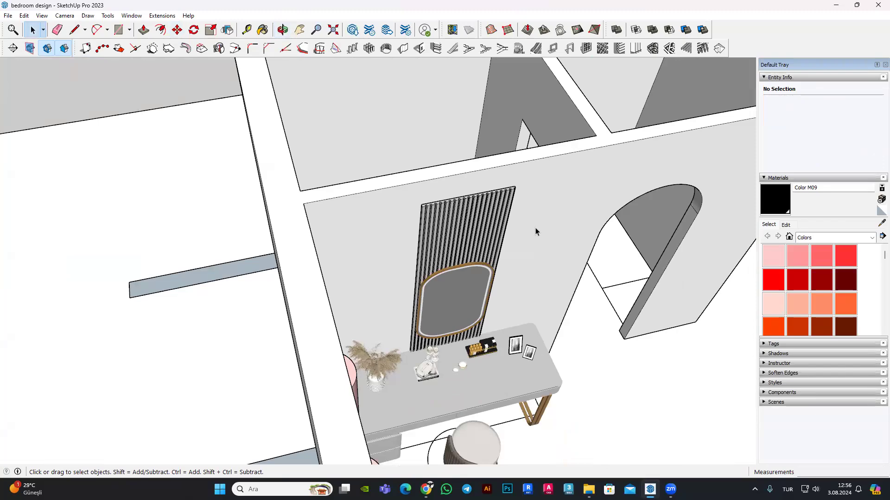
scroll(535, 231, "down", 4)
scroll(530, 370, "up", 3)
scroll(486, 335, "down", 5)
mouse_move(485, 335)
middle_mouse_down()
mouse_move(239, 156)
mouse_move(468, 267)
middle_mouse_up()
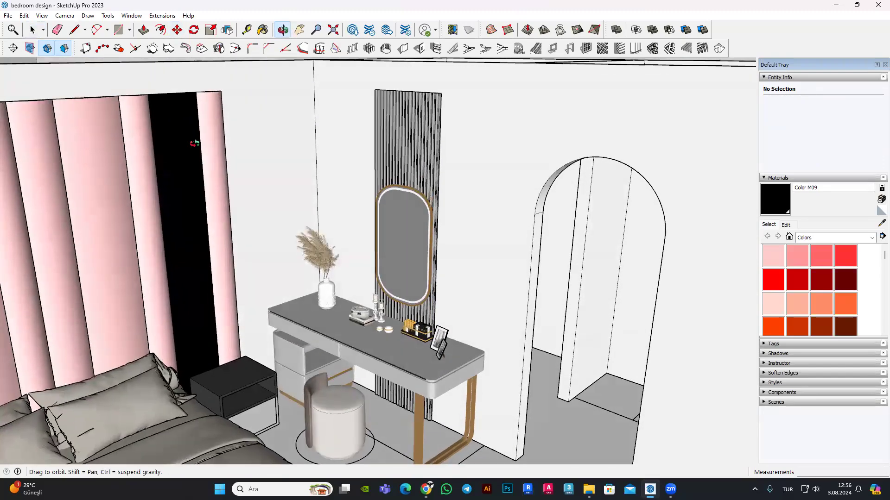
key("space")
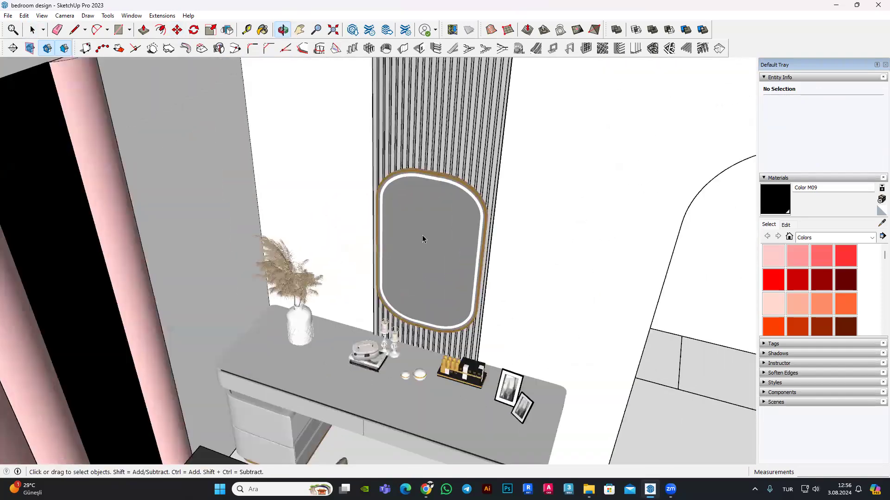
left_click(421, 235)
scroll(401, 205, "down", 5)
middle_click_drag(421, 204, 356, 197)
scroll(355, 163, "up", 3)
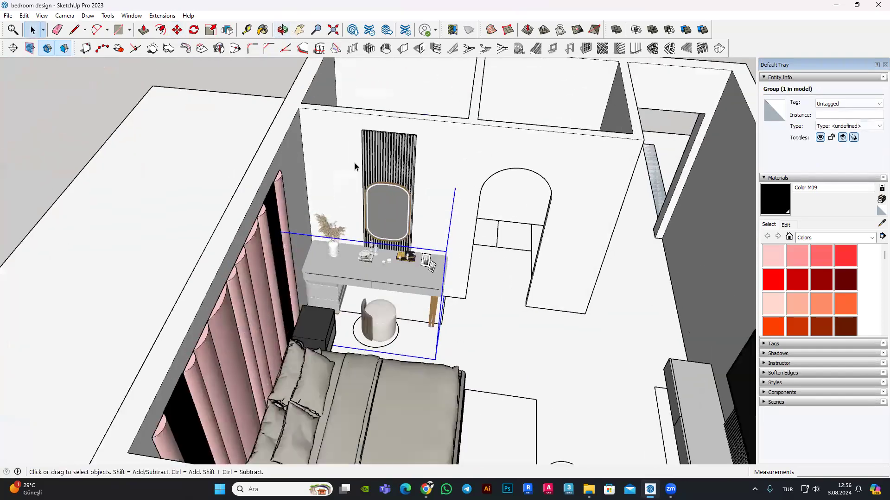
middle_click_drag(354, 163, 371, 195)
Step: Copy the slatted panel 60 cm to the right with Move and Ctrl
scroll(371, 194, "up", 3)
left_click(371, 186)
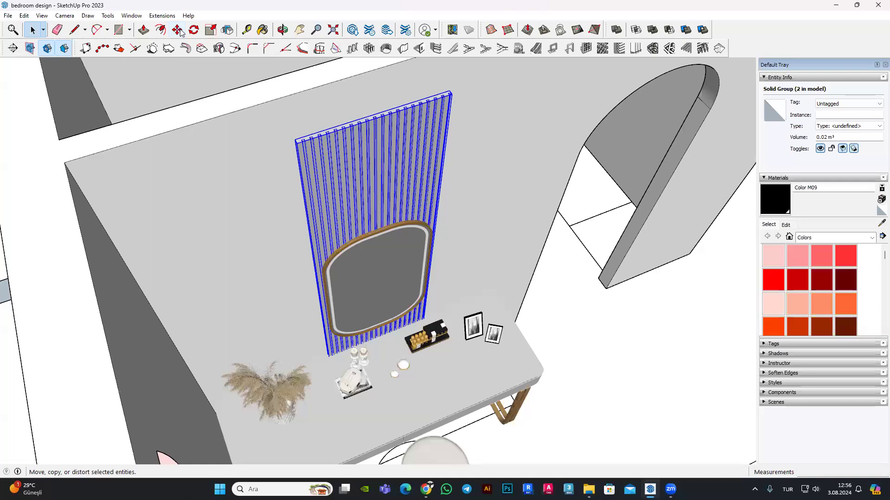
left_click(177, 30)
scroll(364, 230, "up", 2)
scroll(365, 230, "up", 3)
scroll(364, 231, "up", 2)
scroll(364, 230, "down", 3)
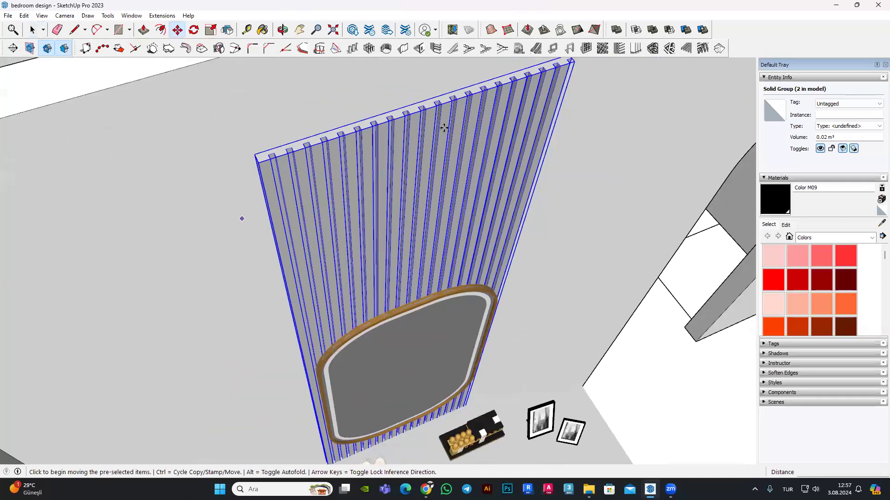
middle_click_drag(243, 218, 482, 115)
scroll(490, 111, "up", 3)
scroll(492, 109, "up", 2)
scroll(540, 144, "up", 2)
left_click(527, 132)
scroll(524, 129, "down", 2)
scroll(530, 135, "down", 2)
scroll(552, 153, "up", 3)
key("ctrl")
scroll(264, 145, "down", 3)
scroll(268, 145, "up", 2)
scroll(269, 143, "up", 1)
left_click(268, 144)
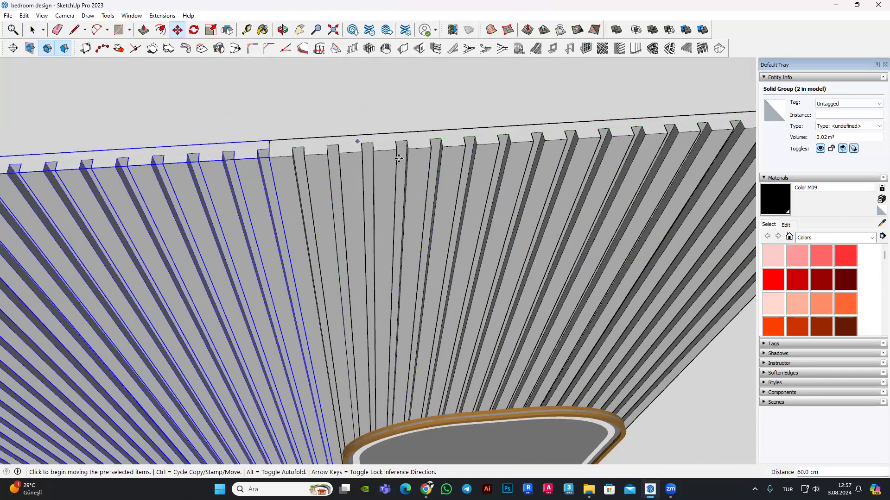
scroll(400, 160, "down", 2)
scroll(400, 160, "down", 3)
Step: Select both slatted panels and move them into place behind the mirror
left_click(399, 186, "shift")
key("m")
left_click(327, 172)
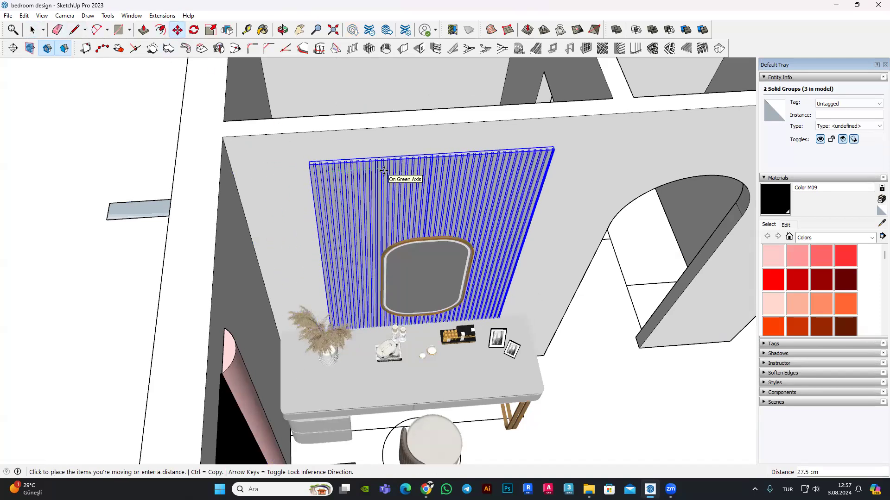
left_click(32, 29)
mouse_move(96, 168)
middle_mouse_down()
mouse_move(434, 266)
mouse_move(442, 227)
middle_mouse_up()
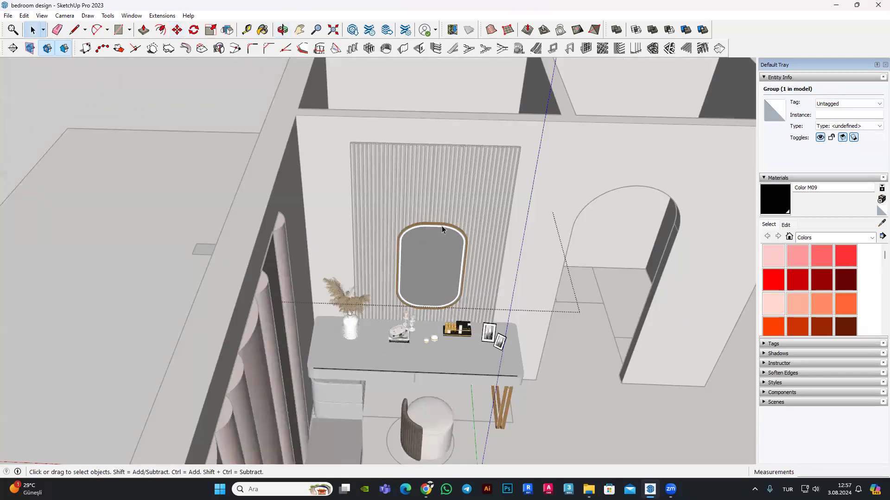
Step: Move the oval mirror 250 cm left along the red axis, off the slatted panel
left_click(443, 227)
scroll(431, 250, "up", 2)
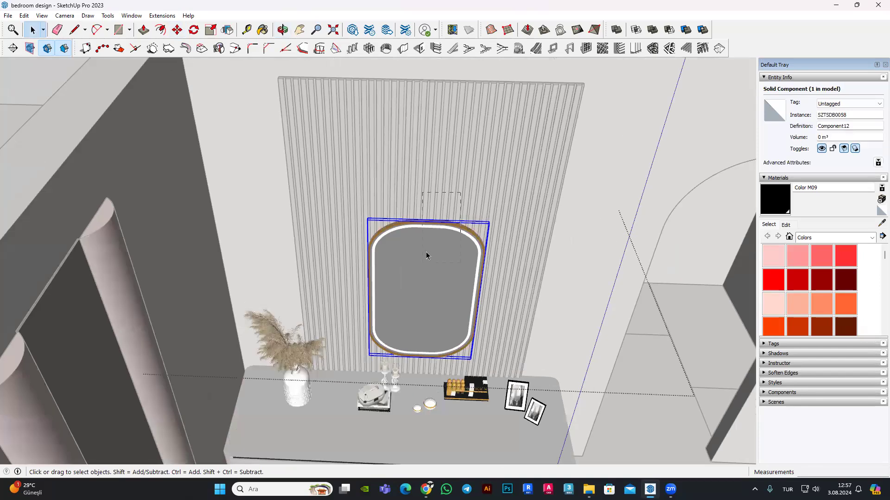
scroll(427, 254, "down", 3)
key("m")
left_click(468, 201)
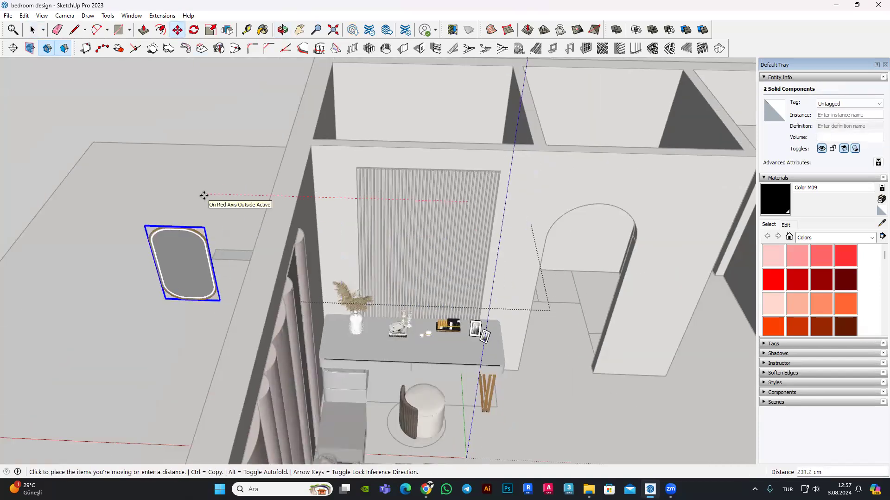
type("0")
key("Return")
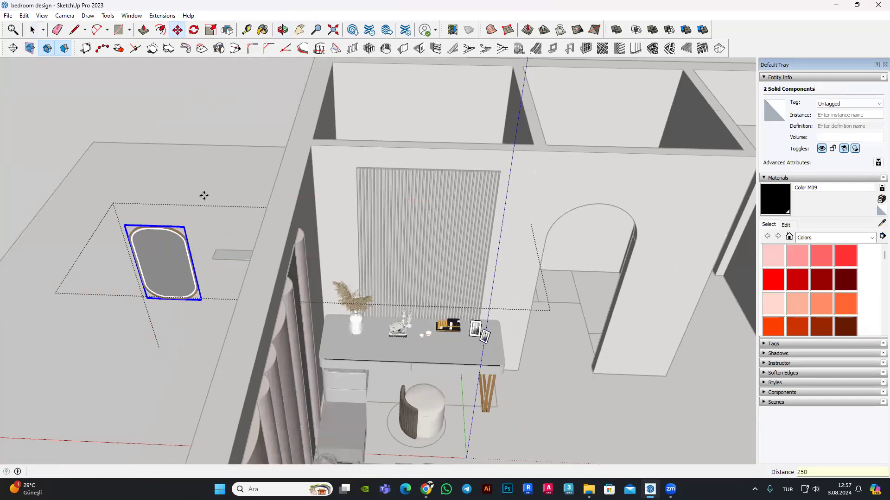
scroll(393, 246, "up", 3)
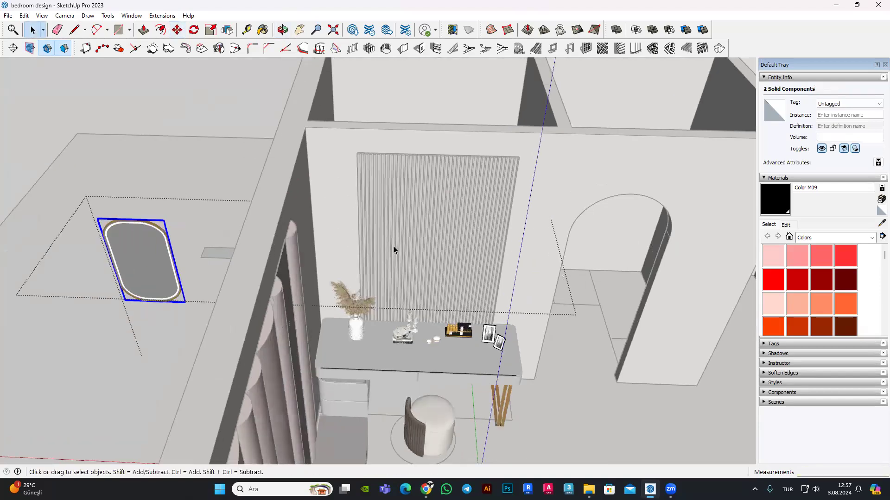
Step: Draw a thin rectangular strip along the top edge of the slatted panel
mouse_move(201, 100)
middle_mouse_down()
mouse_move(425, 268)
mouse_move(546, 215)
middle_mouse_up()
scroll(424, 268, "up", 3)
scroll(546, 215, "up", 3)
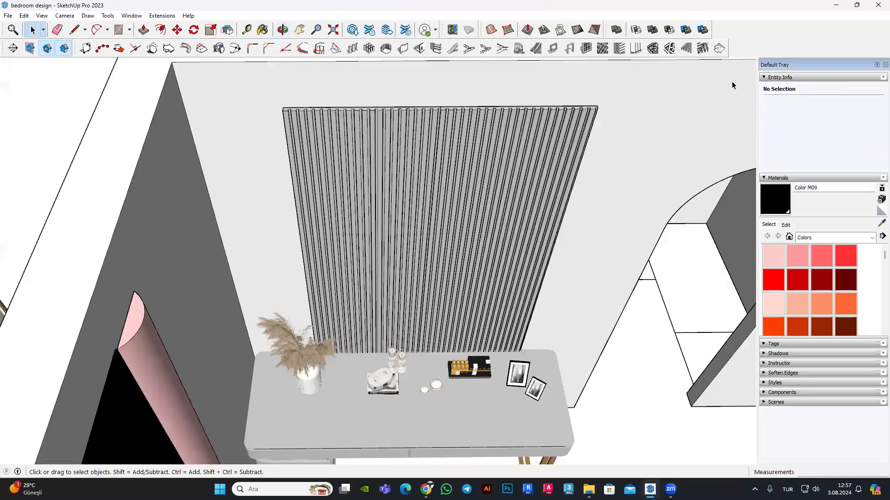
scroll(568, 149, "down", 3)
scroll(452, 90, "up", 2)
scroll(452, 90, "up", 2)
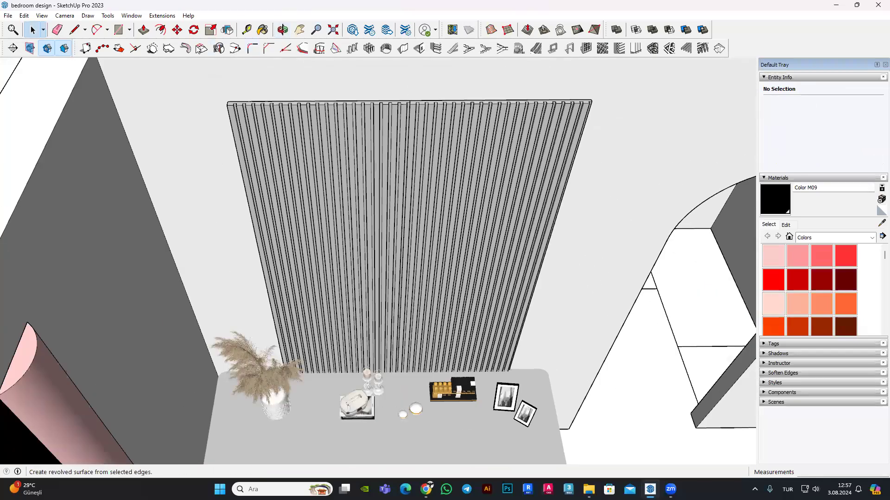
left_click(122, 36)
mouse_move(439, 209)
middle_mouse_down()
mouse_move(586, 208)
mouse_move(522, 193)
middle_mouse_up()
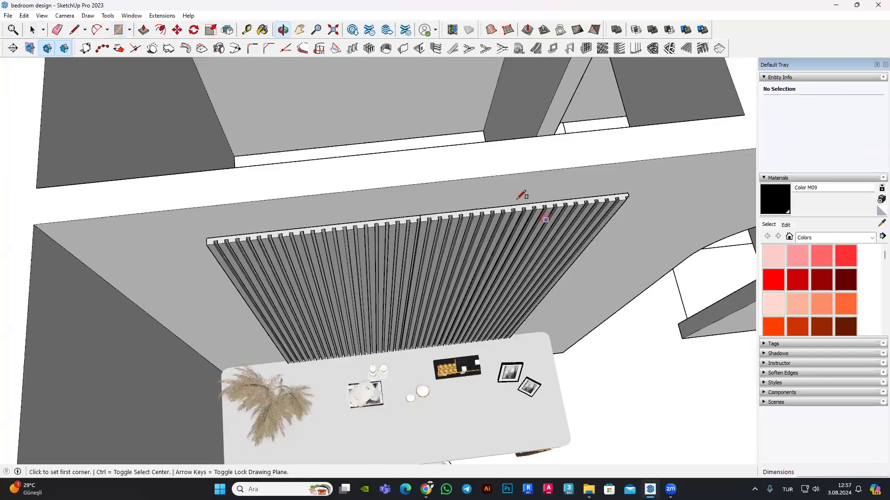
scroll(524, 200, "up", 3)
left_click(523, 189)
scroll(297, 227, "down", 3)
scroll(325, 218, "up", 2)
scroll(387, 203, "down", 3)
scroll(176, 218, "up", 1)
scroll(186, 217, "up", 1)
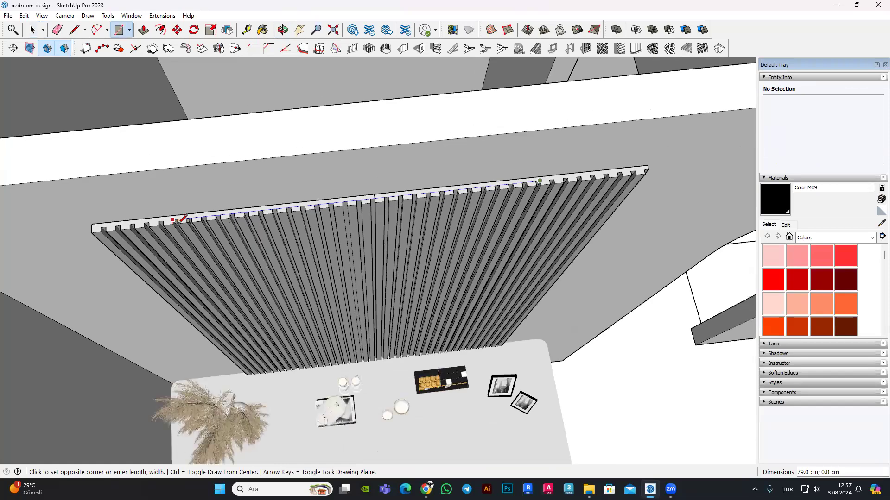
scroll(207, 218, "up", 2)
left_click(207, 218)
scroll(298, 299, "down", 3)
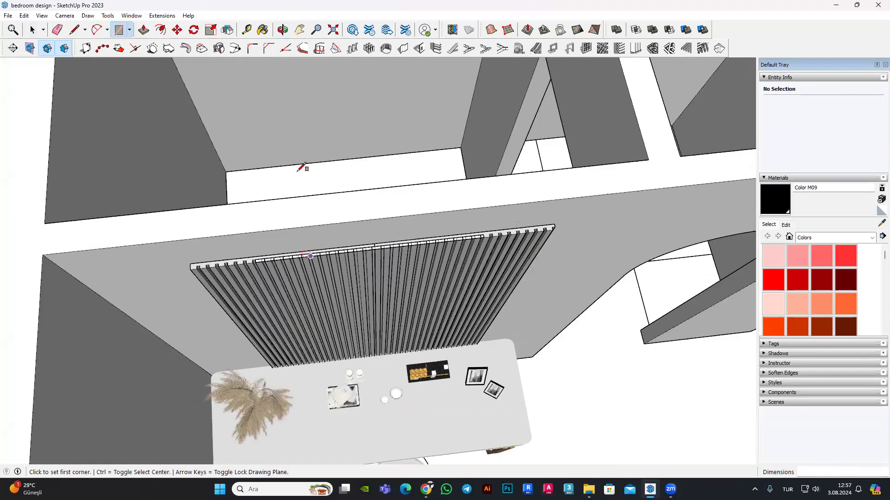
scroll(300, 167, "down", 2)
Step: Select the strip face with its edges and make it a group
left_click(144, 29)
scroll(91, 73, "up", 2)
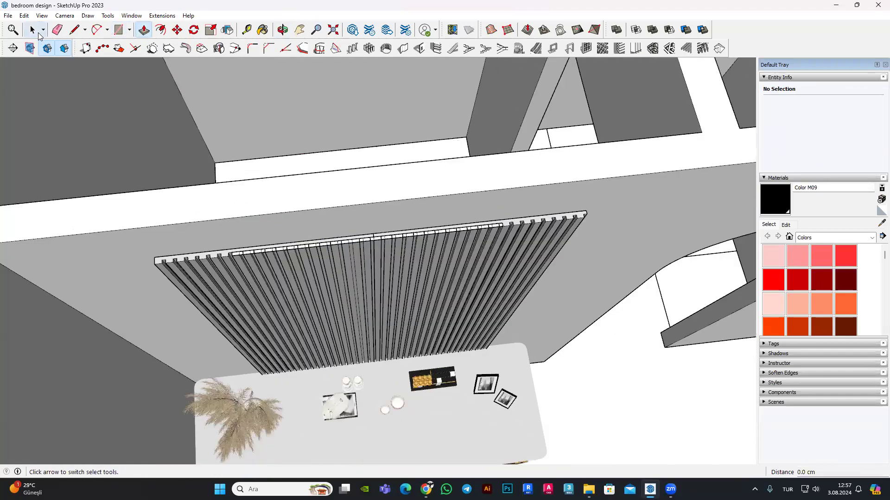
left_click(33, 30)
scroll(291, 241, "up", 2)
scroll(291, 241, "up", 2)
double_click(291, 240)
right_click(290, 238)
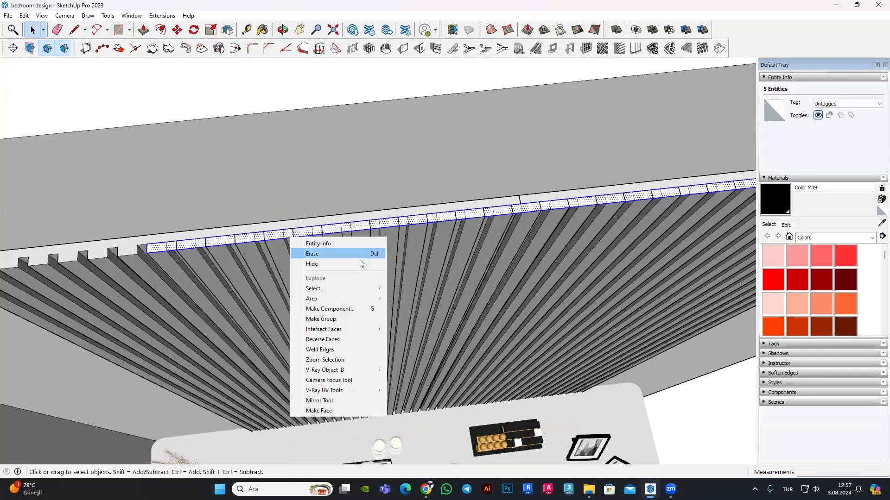
left_click(337, 320)
Step: Edit the strip group and start push/pulling its face
double_click(279, 238)
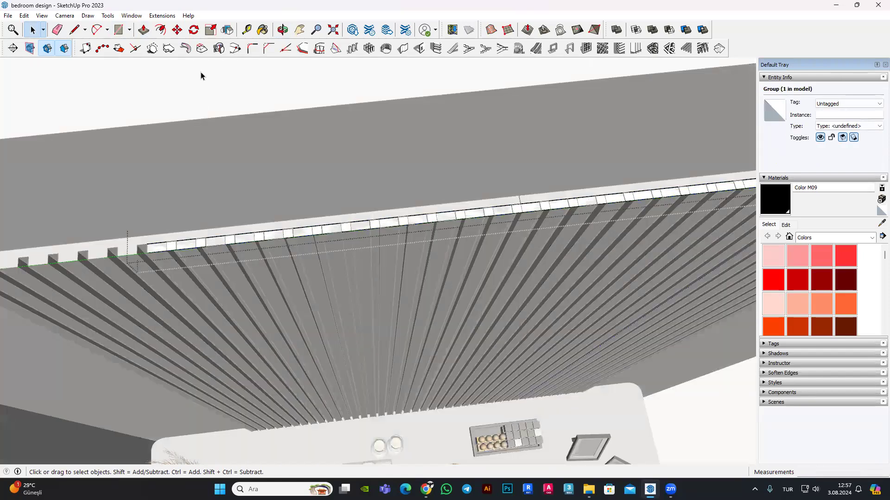
left_click(143, 30)
left_click(314, 252)
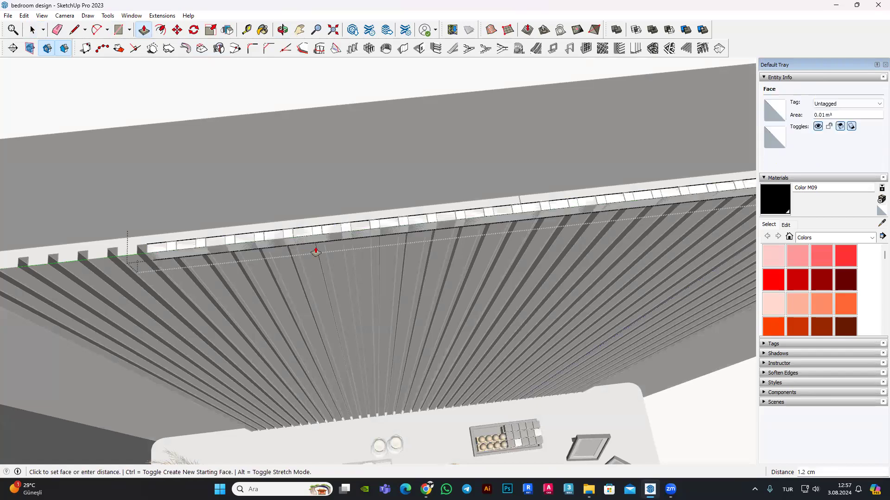
scroll(545, 380, "down", 3)
scroll(526, 353, "up", 3)
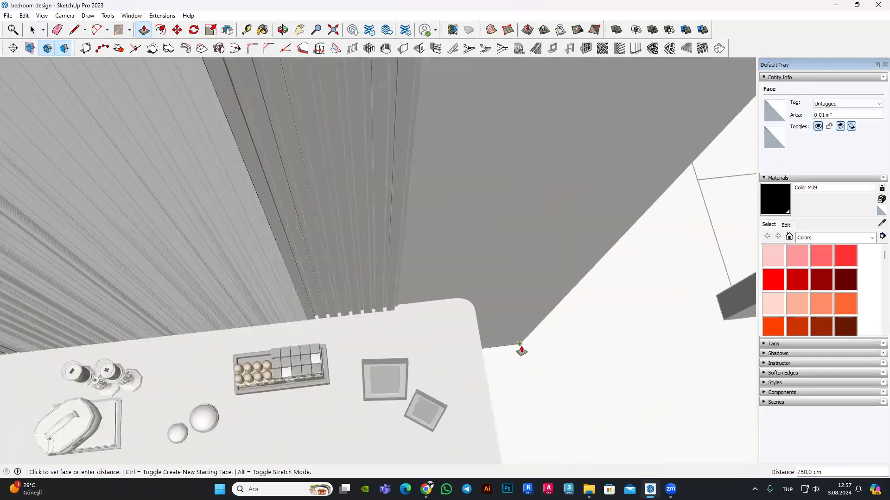
scroll(518, 345, "down", 5)
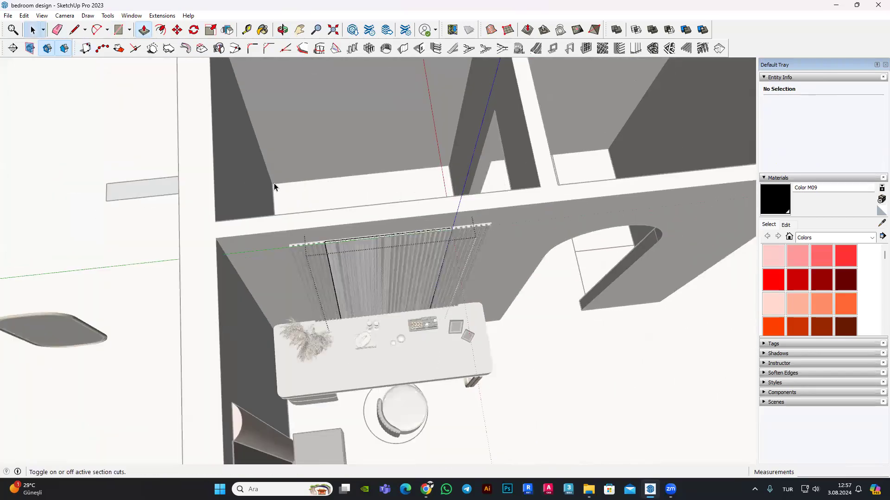
scroll(357, 251, "up", 1)
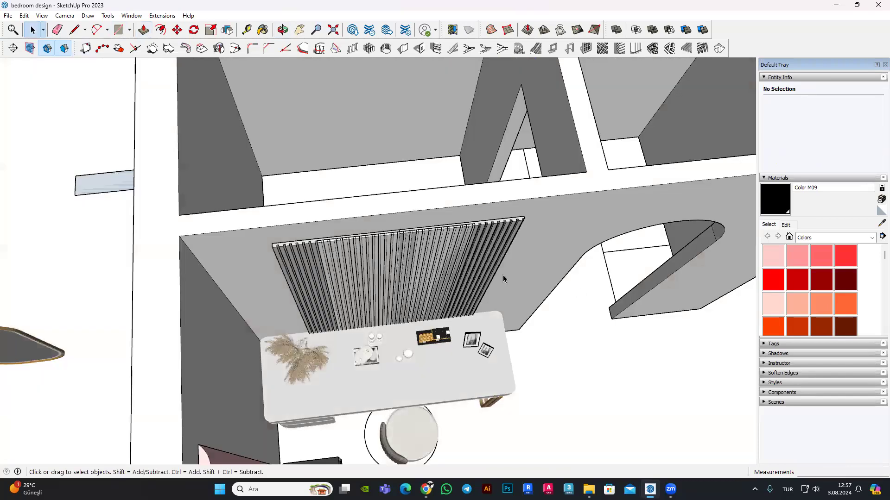
Step: Select a slatted panel group and begin moving it, then cancel back to Select
middle_click_drag(418, 266, 393, 262)
left_click(393, 261)
scroll(392, 257, "up", 2)
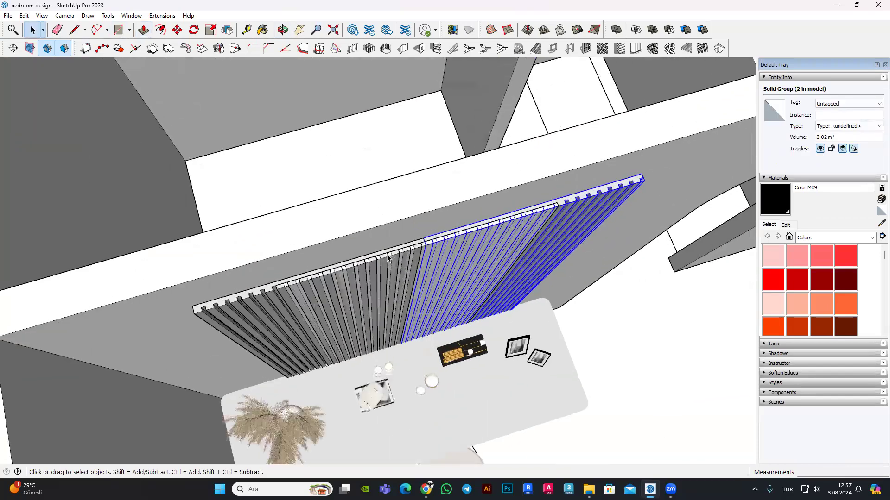
scroll(392, 254, "up", 2)
scroll(392, 253, "up", 2)
scroll(269, 148, "up", 1)
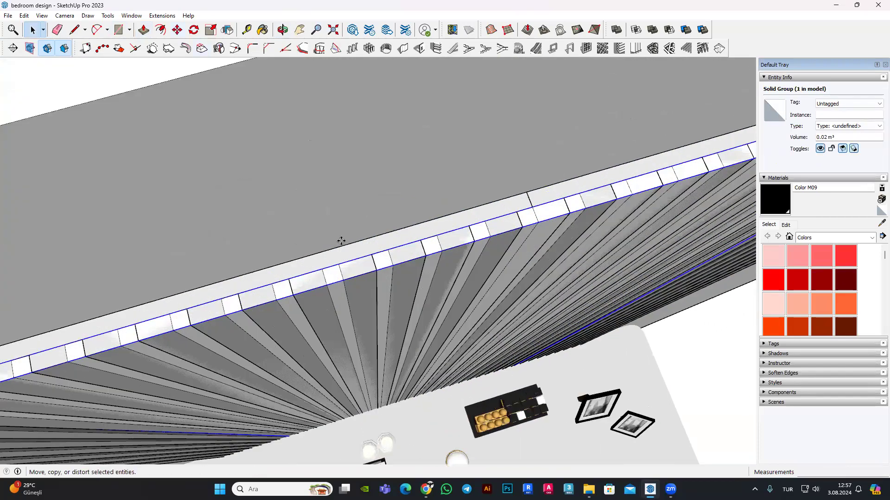
key("m")
scroll(407, 258, "up", 1)
scroll(411, 254, "up", 1)
scroll(415, 268, "up", 2)
scroll(410, 269, "up", 1)
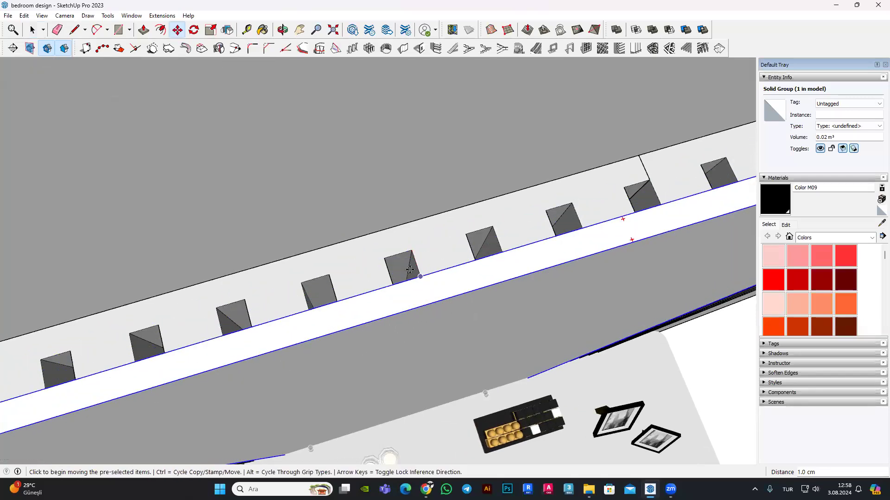
scroll(409, 269, "down", 3)
scroll(360, 235, "down", 2)
mouse_move(405, 304)
middle_mouse_down()
mouse_move(328, 155)
mouse_move(352, 184)
middle_mouse_up()
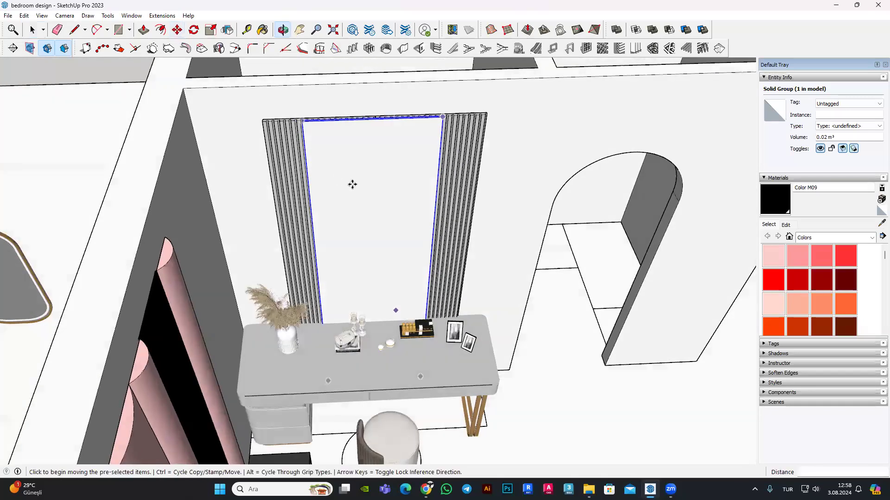
left_click(32, 29)
Step: Draw a line across the central white panel's top corner
middle_click_drag(322, 145, 315, 192)
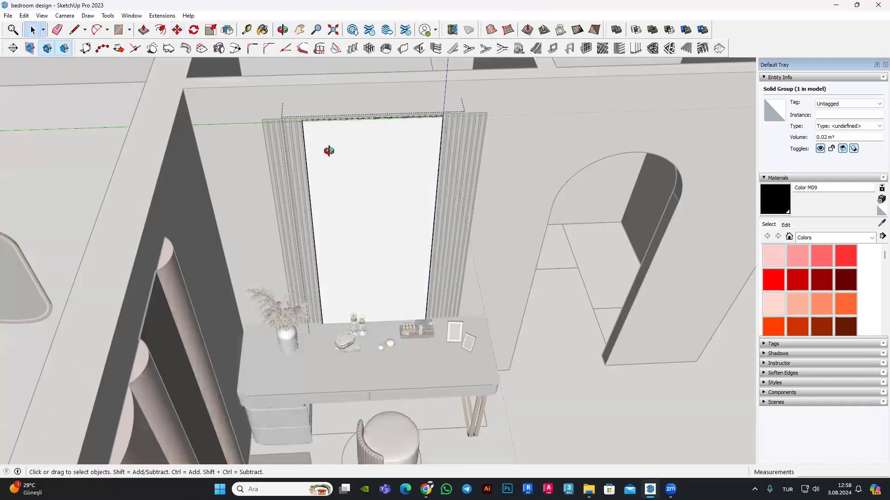
scroll(315, 192, "up", 2)
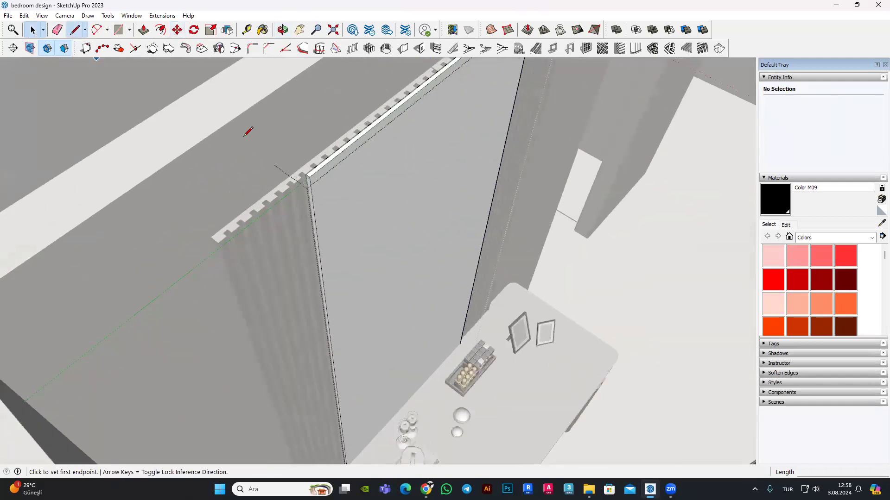
left_click(309, 177)
middle_click_drag(403, 308, 324, 195)
scroll(373, 143, "up", 2)
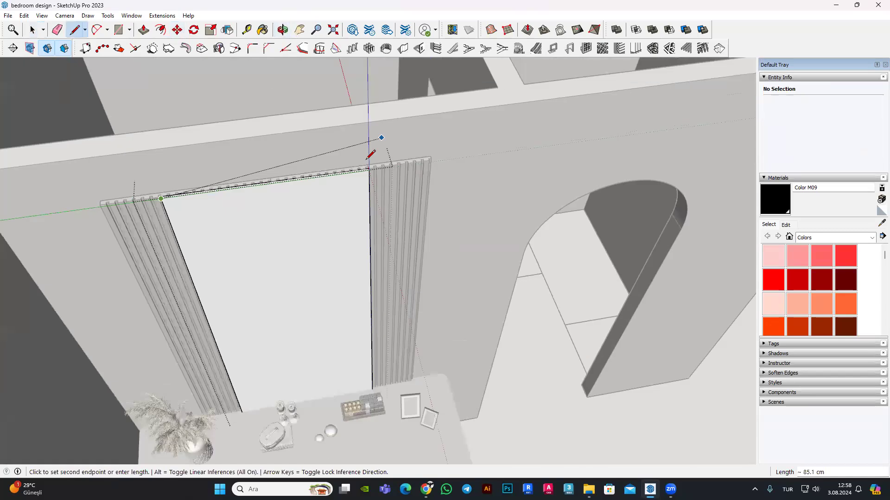
scroll(404, 151, "up", 2)
scroll(404, 151, "up", 1)
scroll(463, 204, "down", 5)
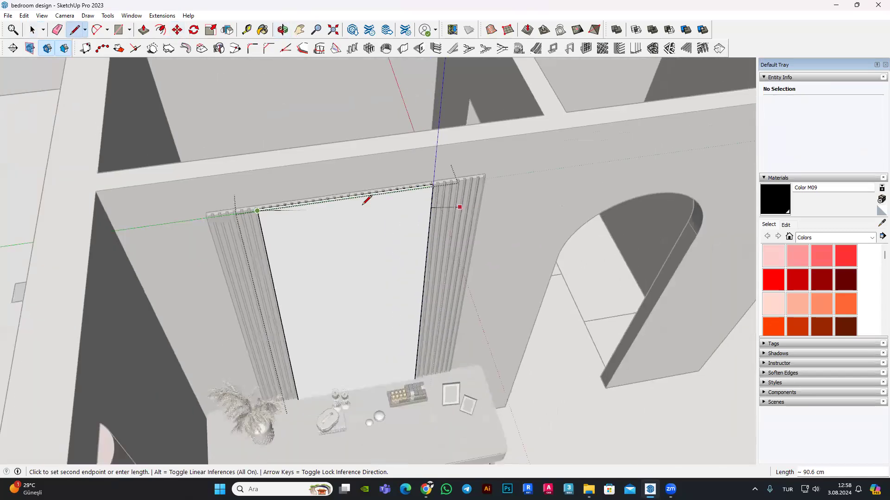
middle_click_drag(377, 87, 358, 79)
scroll(245, 136, "up", 2)
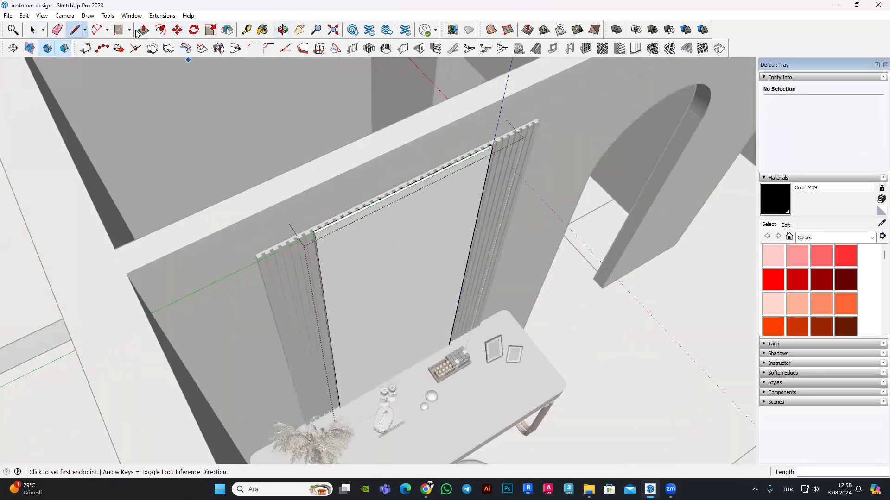
Step: Push/pull the central panel face outward between the two slatted sections
left_click(144, 29)
scroll(342, 252, "up", 3)
scroll(354, 252, "up", 2)
left_click(375, 248)
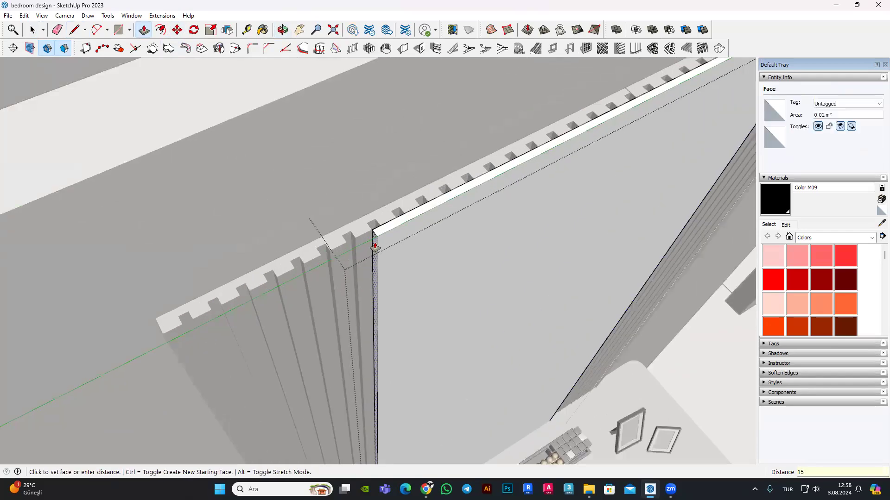
key("Return")
scroll(375, 246, "down", 3)
middle_click_drag(278, 209, 347, 168)
key("space")
scroll(347, 167, "down", 1)
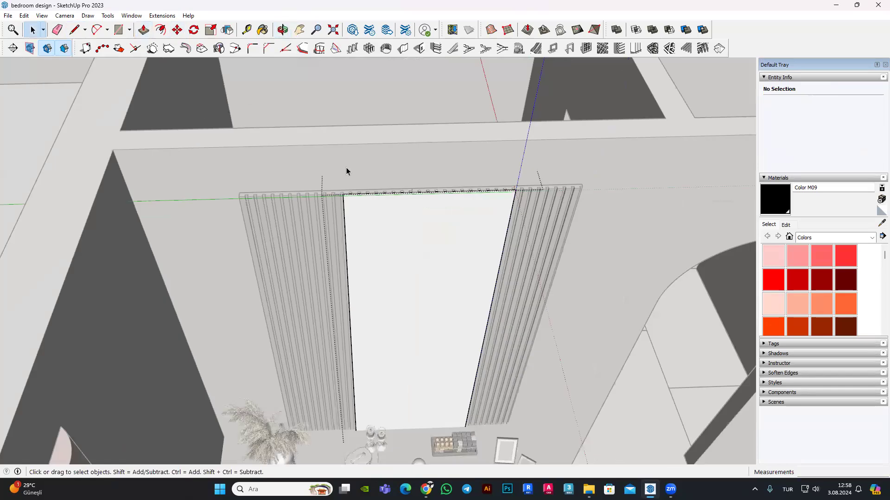
scroll(346, 168, "down", 3)
middle_click_drag(497, 279, 346, 251)
scroll(347, 251, "up", 2)
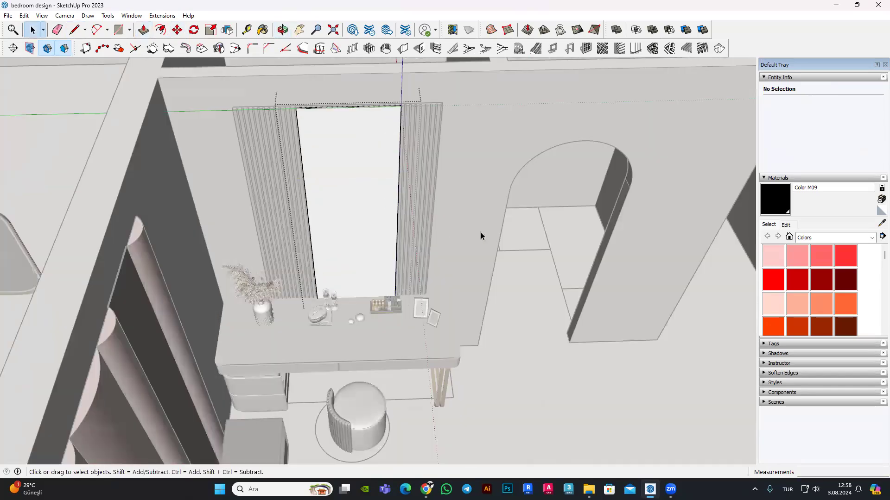
middle_click_drag(480, 236, 377, 243)
Step: Select the mirror panel with its edges and nudge it slightly sideways
double_click(376, 243)
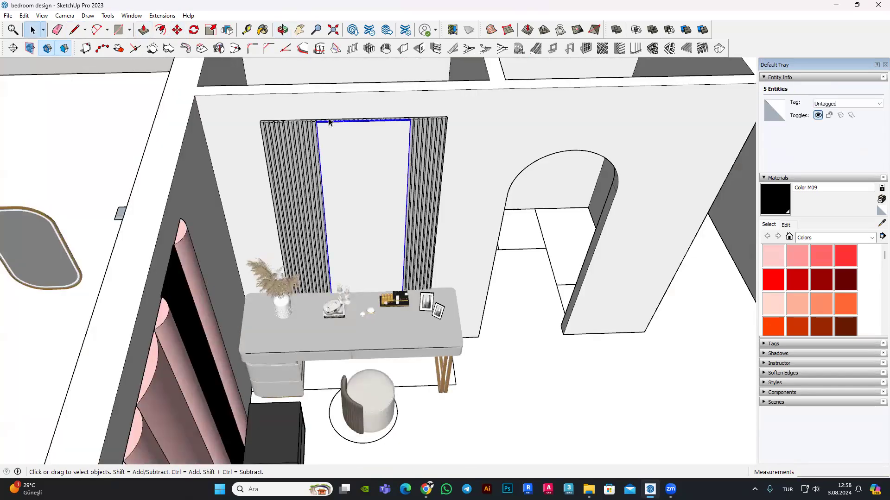
scroll(463, 120, "up", 1)
scroll(546, 89, "up", 2)
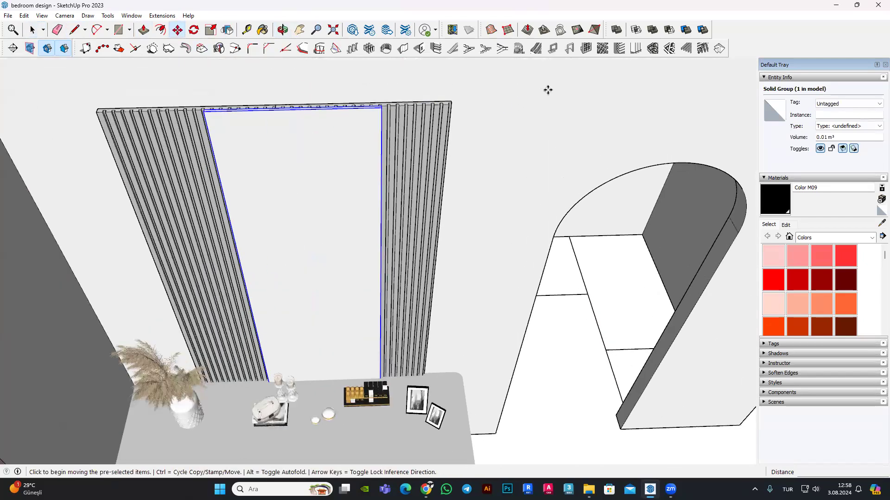
left_click(547, 89)
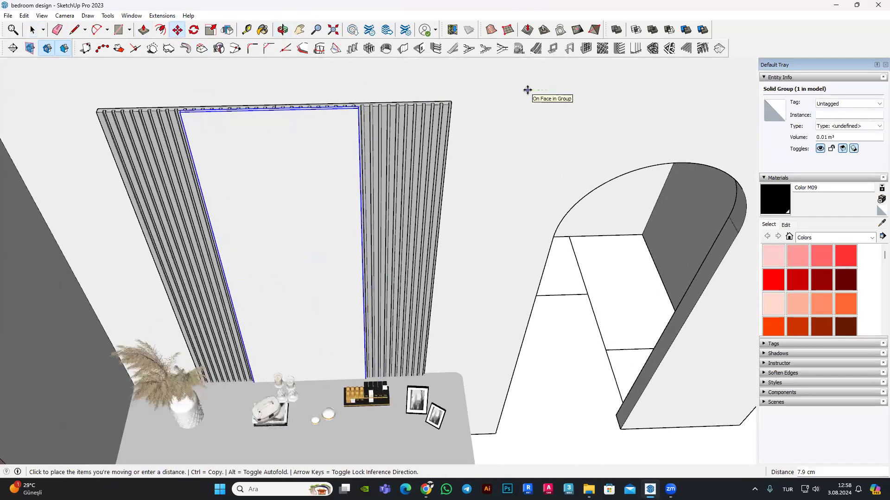
left_click(527, 89)
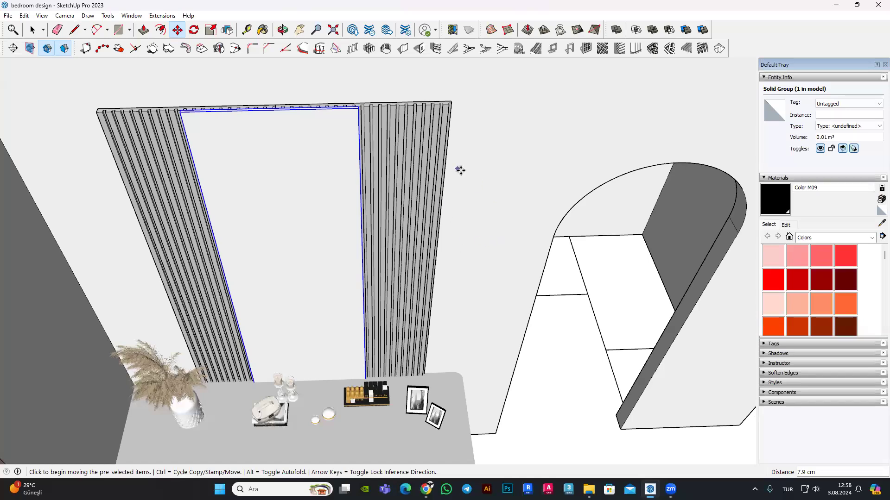
scroll(459, 170, "down", 3)
scroll(456, 170, "down", 1)
scroll(452, 171, "up", 1)
scroll(448, 171, "up", 2)
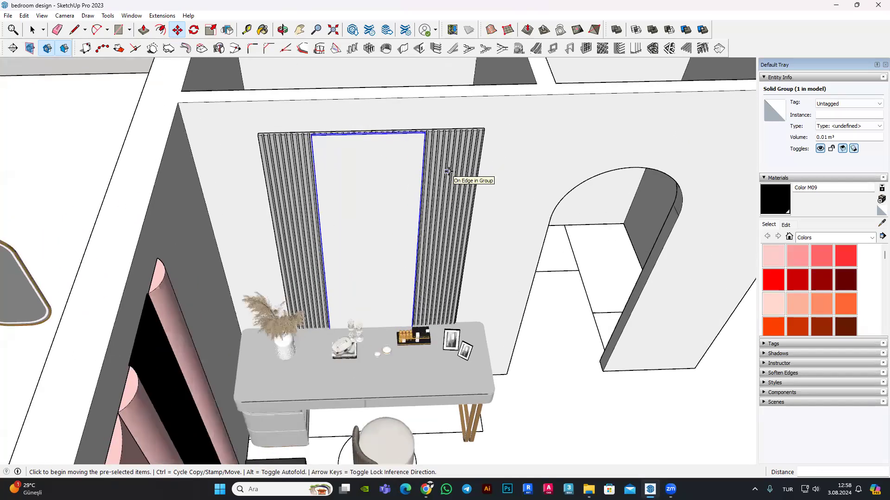
scroll(448, 171, "up", 1)
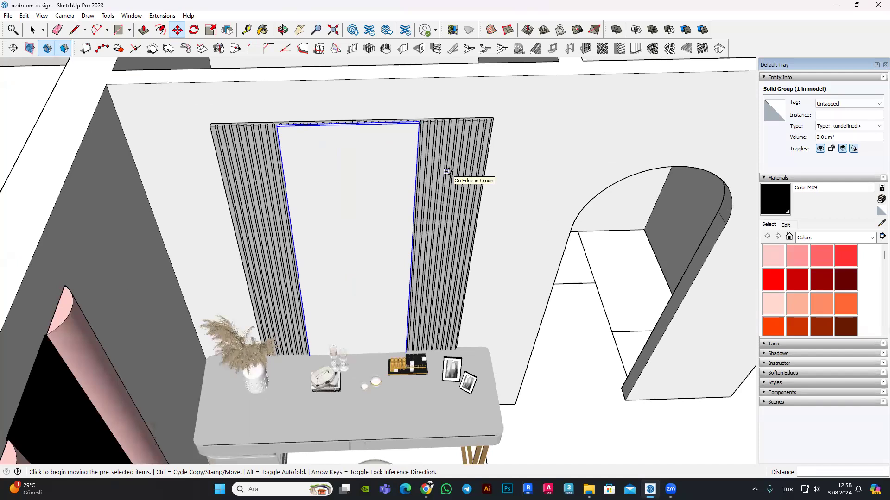
Step: Cancel a second move of the panel and inspect it from several angles
left_click(445, 171)
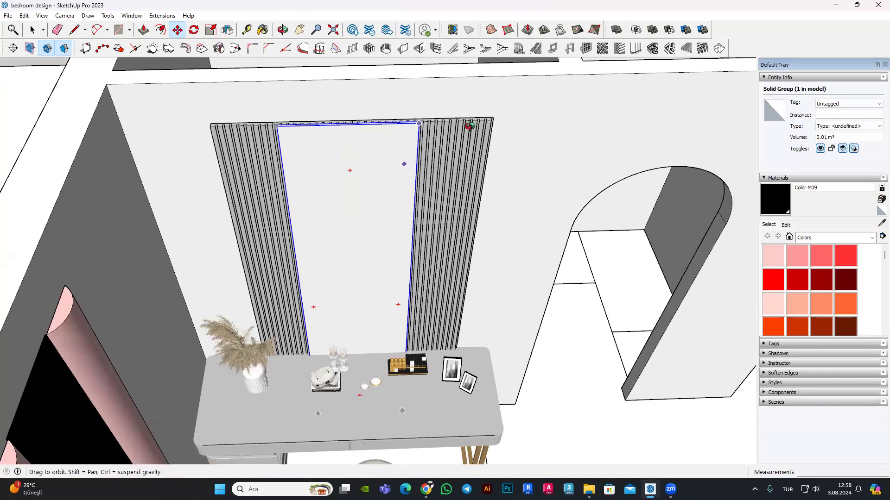
middle_click_drag(408, 165, 364, 83)
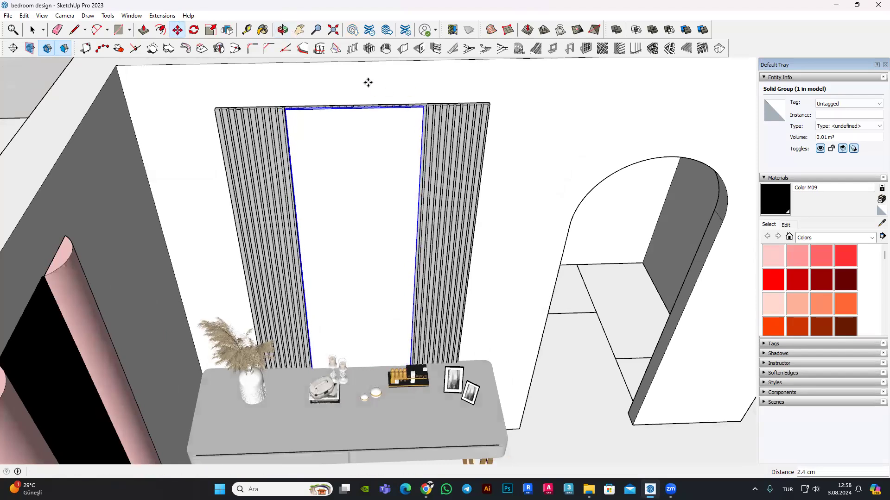
key("Escape")
middle_click_drag(368, 83, 462, 164)
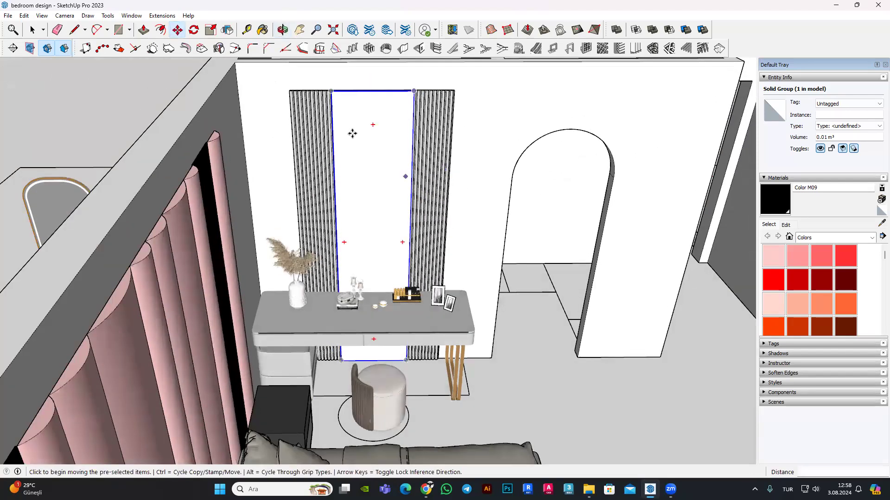
middle_click_drag(352, 134, 367, 94)
scroll(368, 93, "up", 3)
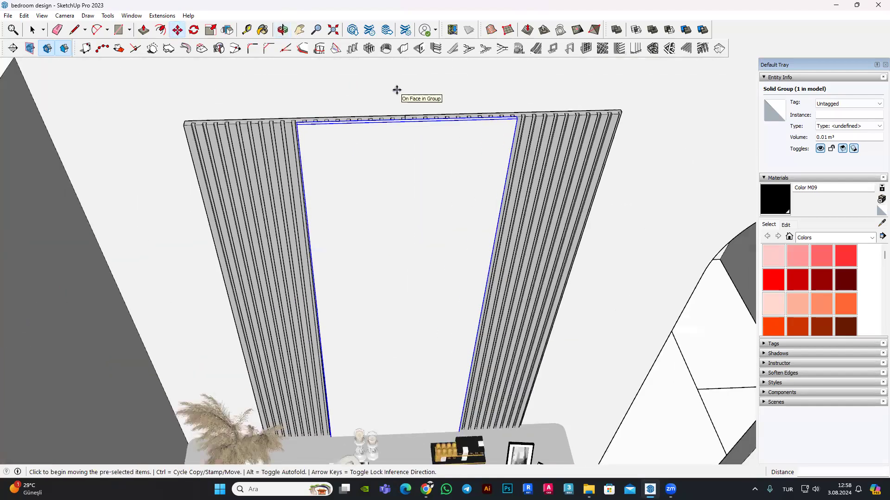
scroll(437, 96, "down", 3)
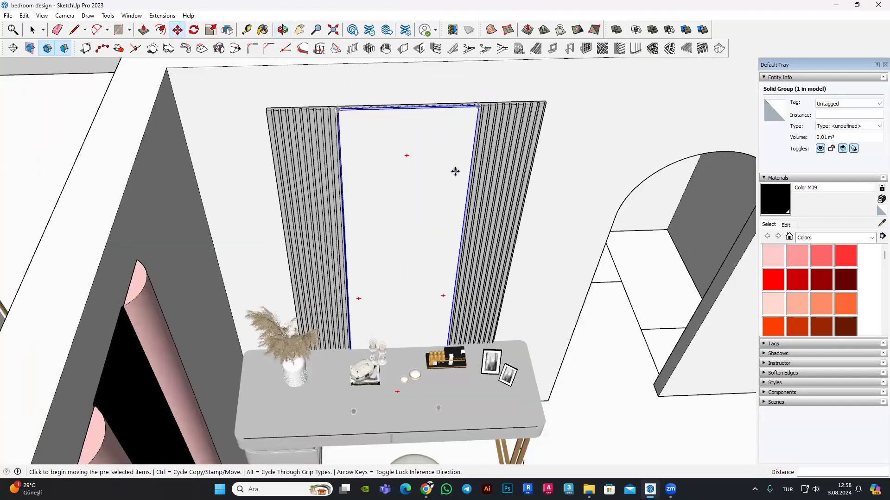
mouse_move(412, 108)
middle_mouse_down()
mouse_move(470, 162)
mouse_move(461, 224)
mouse_move(493, 208)
mouse_move(425, 227)
mouse_move(423, 192)
middle_mouse_up()
scroll(424, 192, "down", 2)
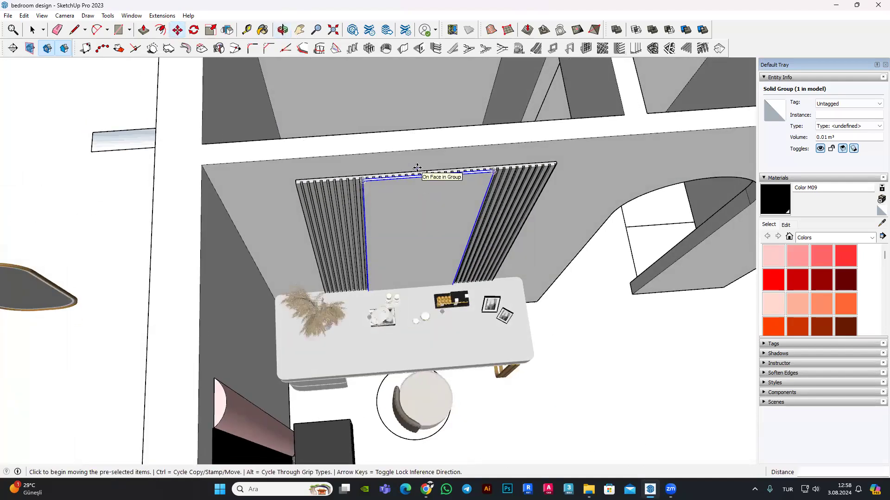
scroll(435, 184, "up", 1)
scroll(463, 179, "up", 2)
scroll(407, 195, "up", 2)
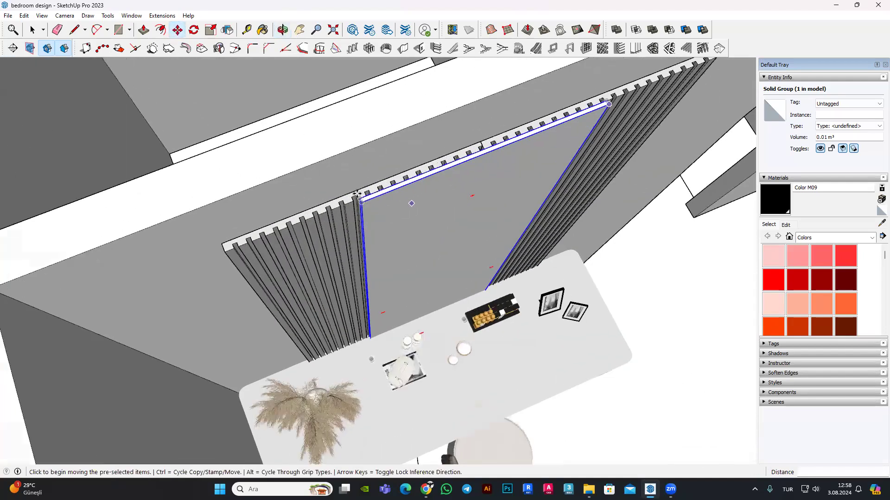
scroll(348, 182, "up", 2)
scroll(348, 182, "up", 2)
scroll(376, 198, "down", 1)
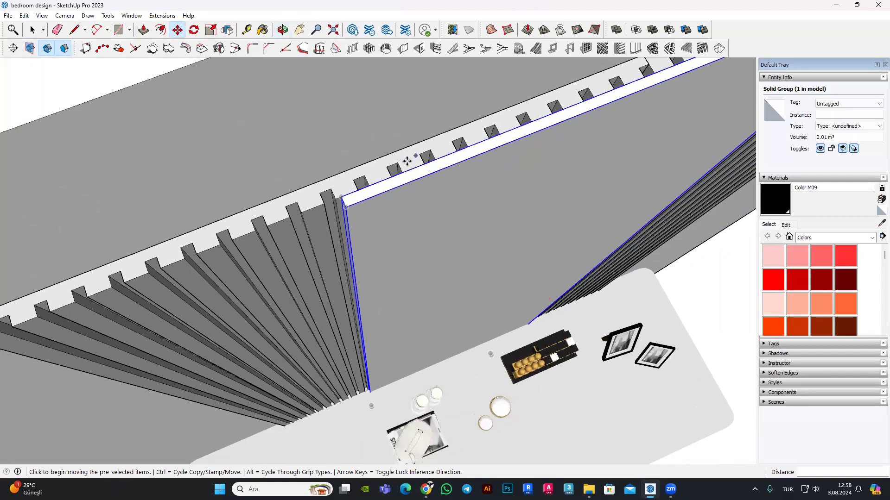
scroll(353, 207, "up", 1)
scroll(345, 202, "up", 2)
scroll(343, 199, "up", 1)
Step: Start moving the panel from its top corner and check that corner against the slats
left_click(291, 165)
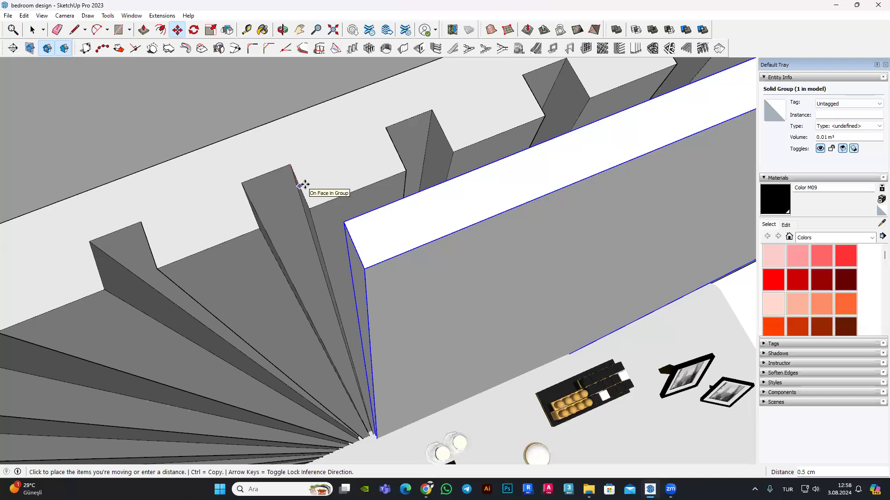
middle_click_drag(302, 184, 464, 216)
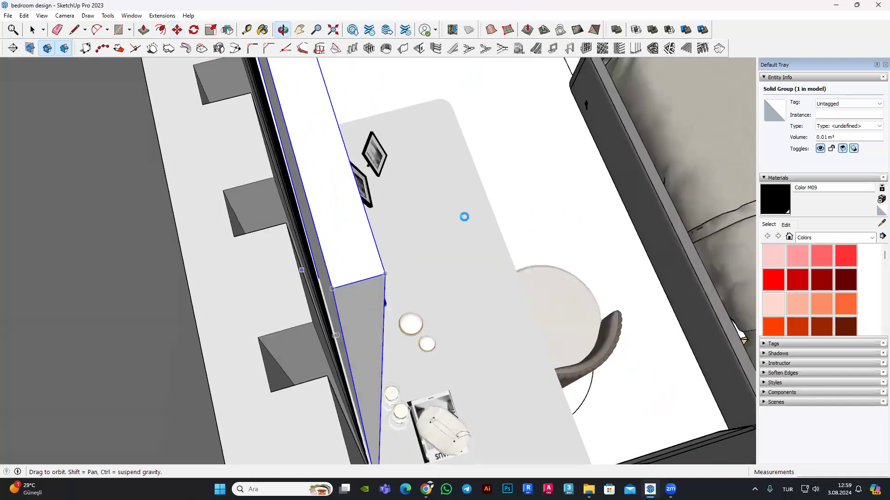
mouse_move(272, 211)
middle_mouse_down()
mouse_move(338, 208)
mouse_move(241, 218)
mouse_move(241, 211)
mouse_move(198, 207)
mouse_move(407, 238)
middle_mouse_up()
scroll(347, 230, "up", 2)
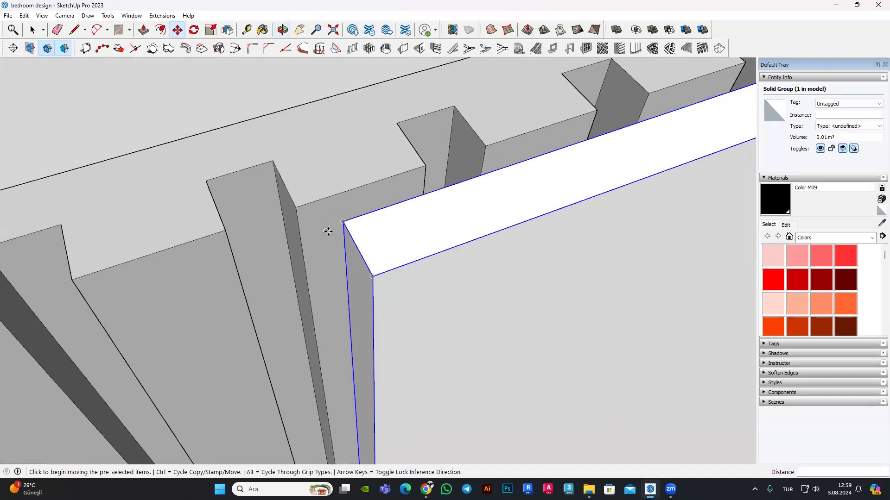
scroll(348, 218, "up", 2)
mouse_move(423, 264)
middle_mouse_down()
mouse_move(345, 220)
mouse_move(391, 153)
mouse_move(467, 183)
mouse_move(46, 55)
middle_mouse_up()
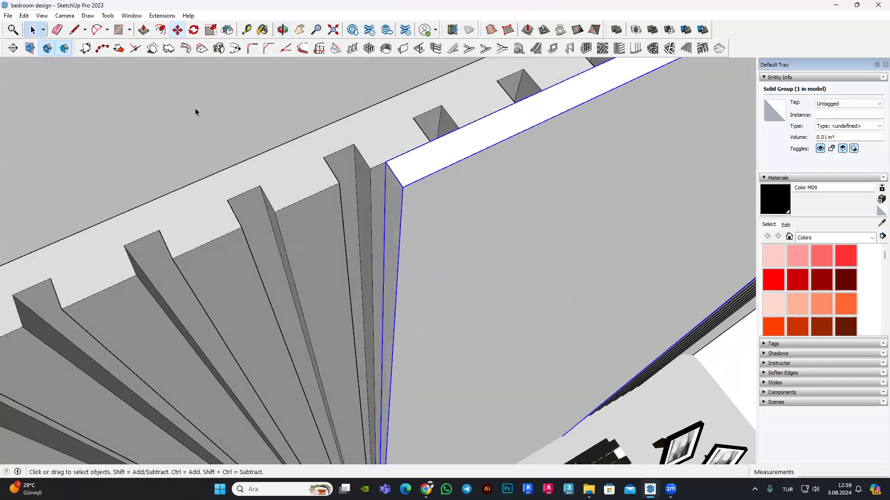
Step: Start a line at the panel's top corner, then abandon it for the Select tool
scroll(408, 243, "down", 2)
scroll(458, 227, "down", 2)
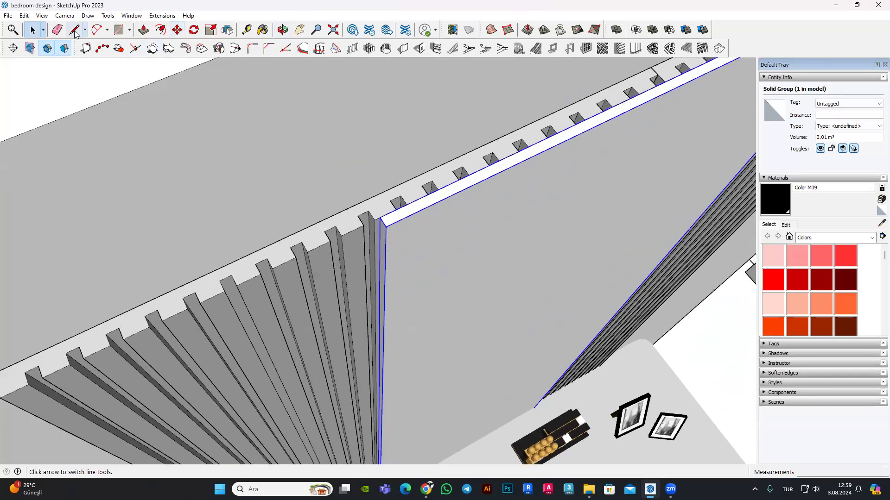
scroll(343, 213, "up", 2)
scroll(397, 189, "up", 2)
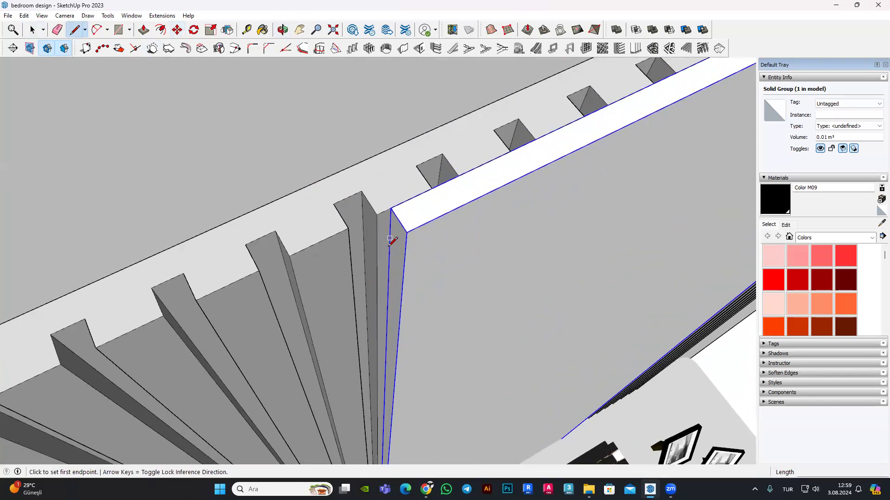
left_click(406, 232)
scroll(398, 218, "up", 1)
scroll(391, 208, "up", 1)
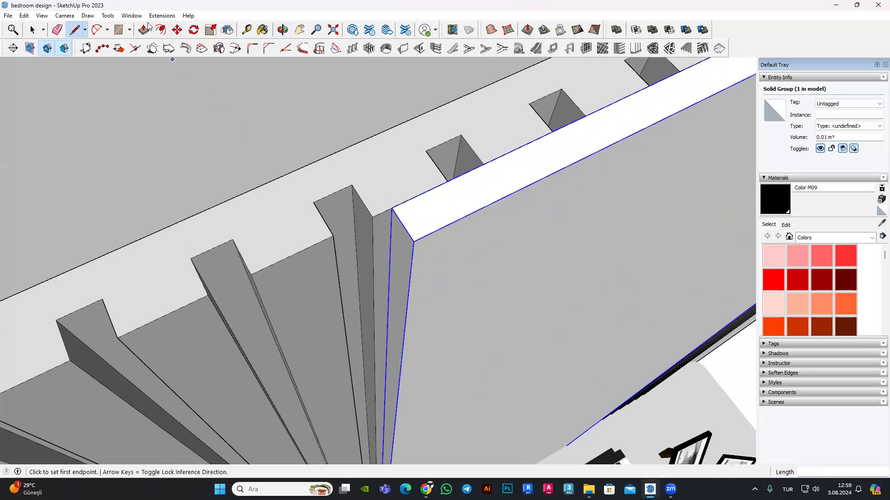
scroll(304, 219, "down", 3)
scroll(492, 183, "up", 1)
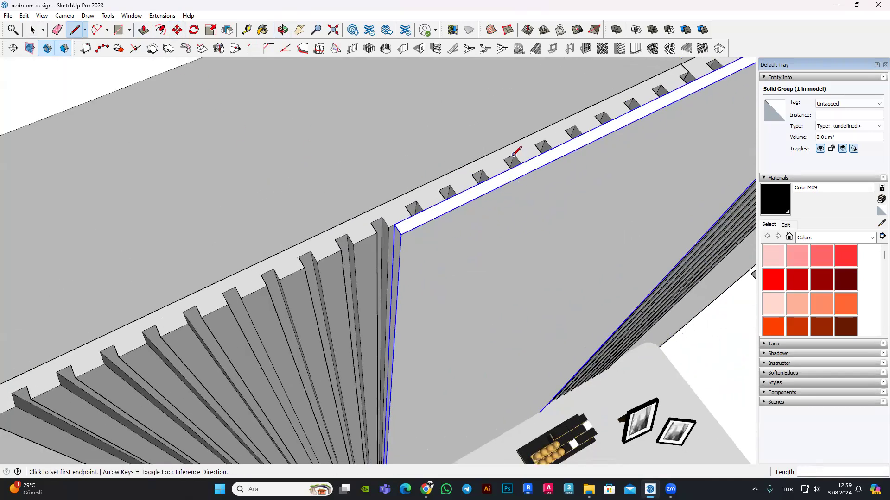
scroll(425, 205, "up", 2)
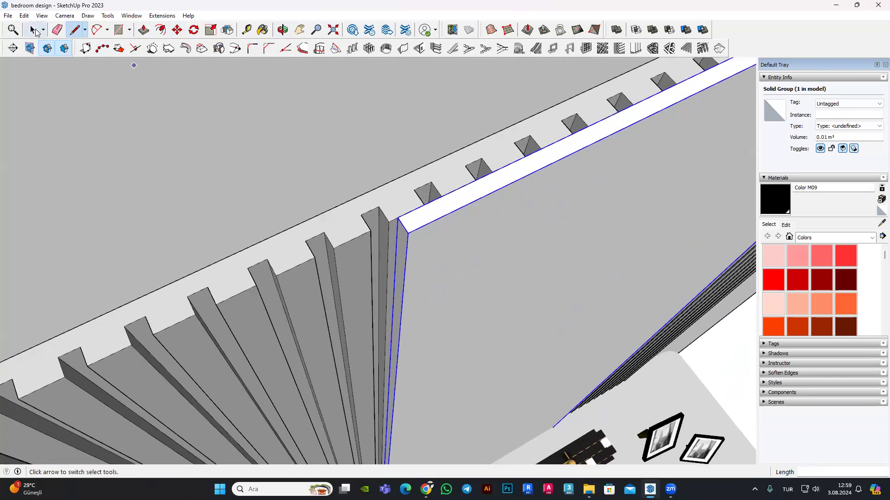
left_click(35, 31)
Step: Inside the slat panel group, push the backing board's face out 0.5 cm
double_click(499, 264)
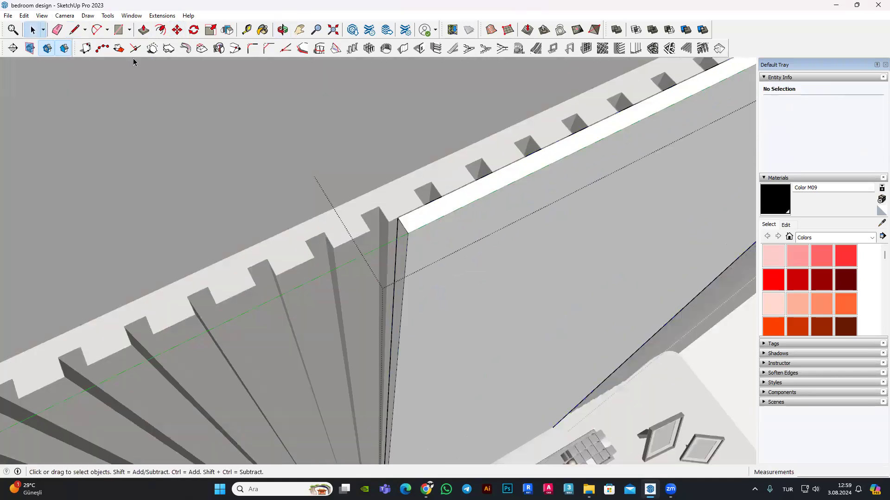
scroll(389, 149, "up", 2)
left_click(475, 266)
type("0.5")
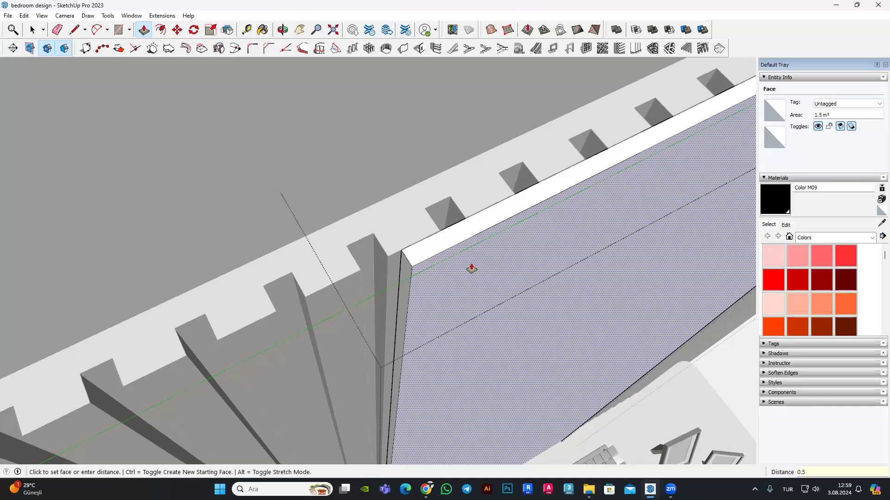
key("Return")
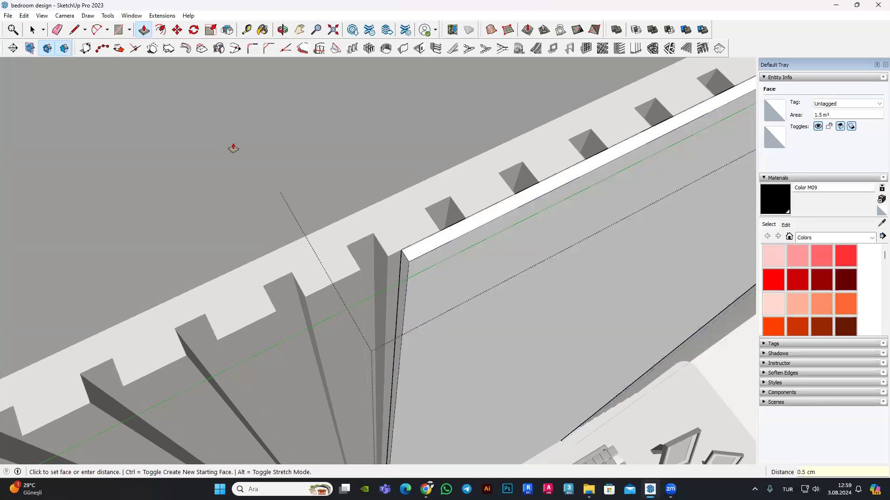
key("space")
scroll(321, 223, "down", 1)
scroll(321, 219, "down", 3)
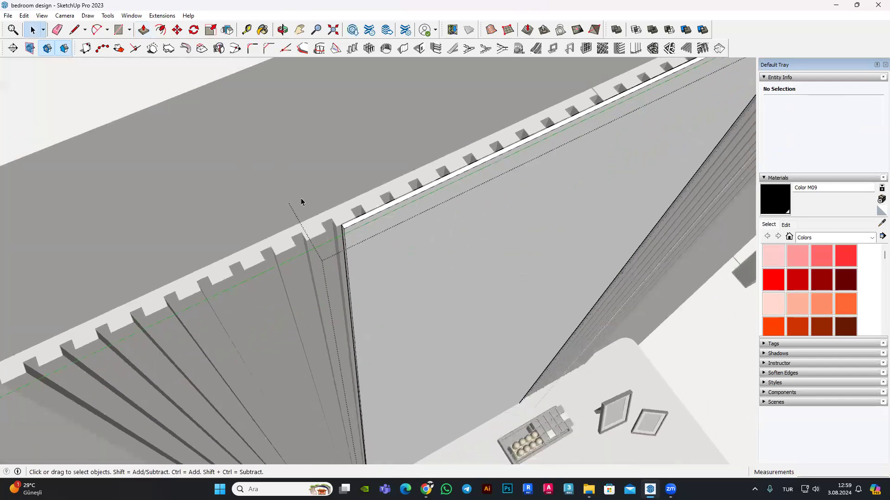
middle_click_drag(302, 199, 418, 202)
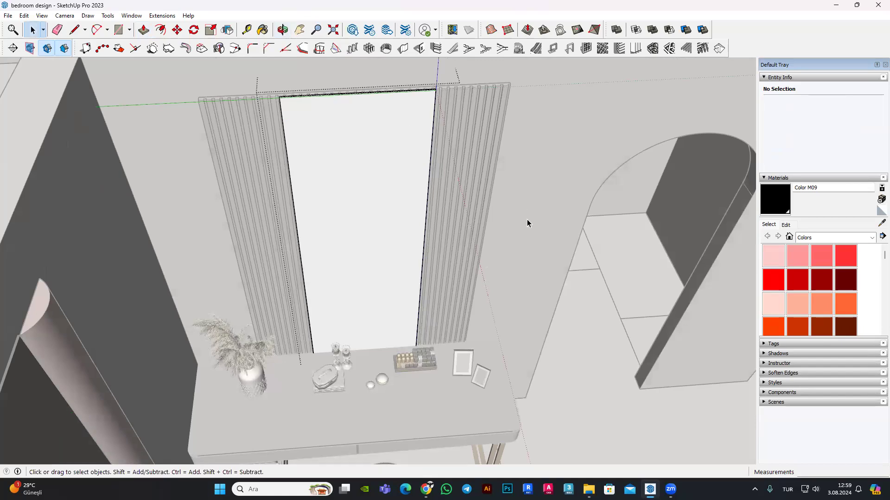
Step: Select the two slat panels and start moving them, then cancel the move
mouse_move(375, 137)
middle_mouse_down()
mouse_move(456, 167)
mouse_move(462, 199)
mouse_move(466, 175)
mouse_move(455, 159)
mouse_move(388, 159)
mouse_move(348, 203)
mouse_move(357, 174)
mouse_move(325, 140)
middle_mouse_up()
scroll(348, 203, "up", 5)
scroll(349, 203, "down", 5)
scroll(325, 162, "up", 3)
left_click(301, 186)
left_click(477, 176, "ctrl")
left_click(179, 28)
left_click(246, 171)
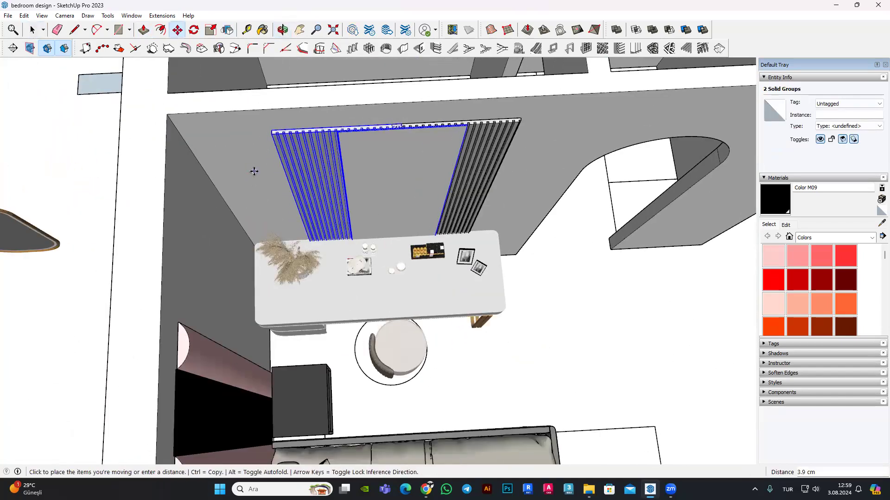
key("Escape")
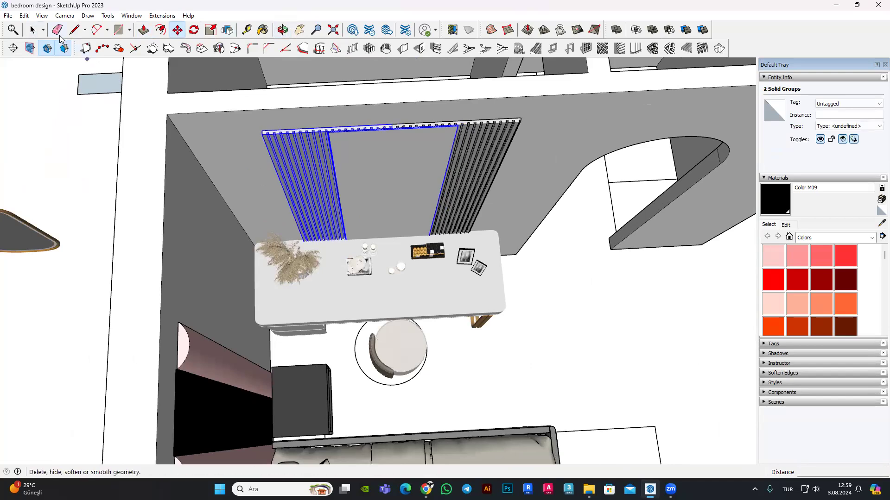
Step: Add the right slat group and move all three about 4.8 cm along the wall
left_click(474, 151, "shift")
left_click(177, 29)
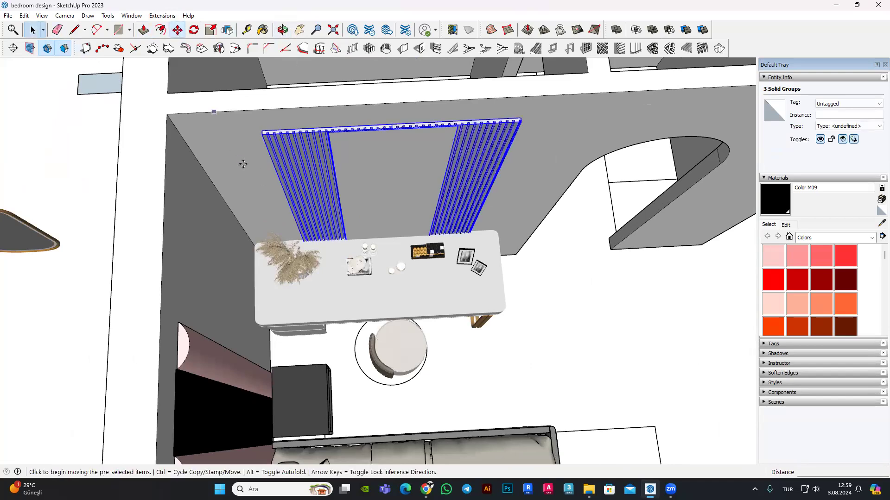
scroll(238, 153, "up", 2)
left_click(241, 155)
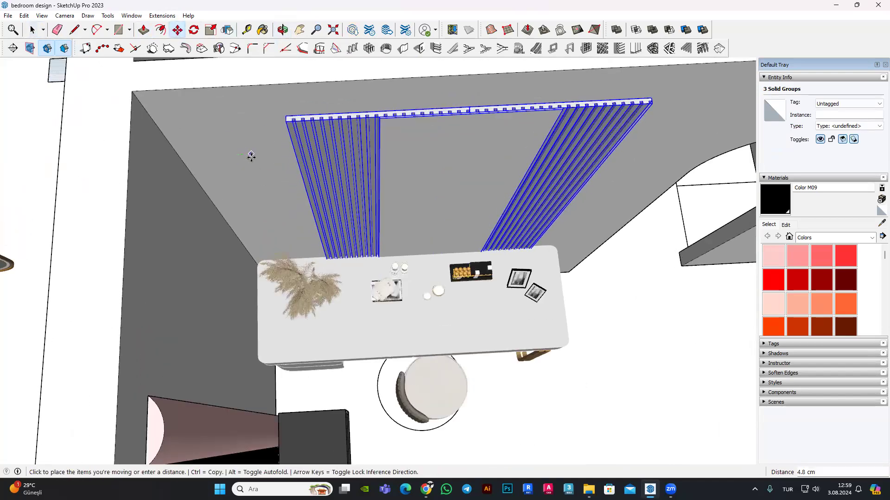
mouse_move(279, 177)
middle_mouse_down()
mouse_move(449, 140)
mouse_move(585, 182)
mouse_move(462, 307)
middle_mouse_up()
Step: Zoom to the whole model, open the oval mirror group, then close it again
left_click(333, 32)
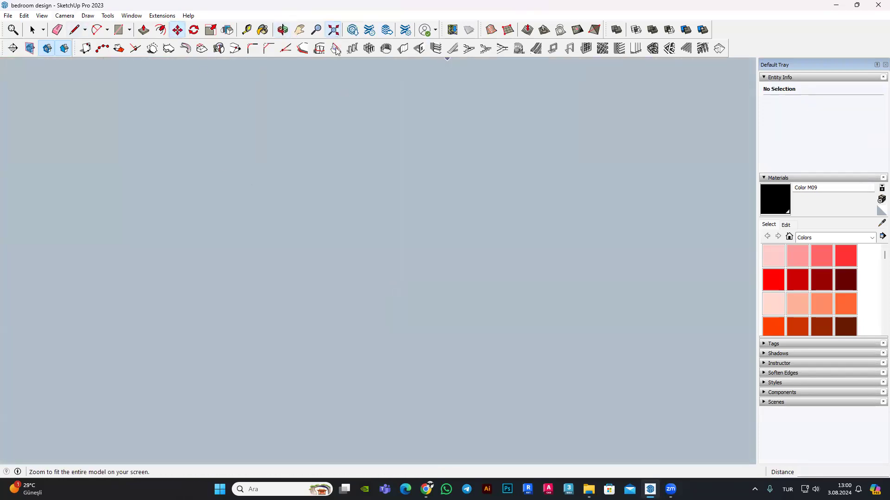
middle_click_drag(267, 182, 247, 117)
left_click_drag(42, 308, 42, 308)
scroll(351, 264, "up", 2)
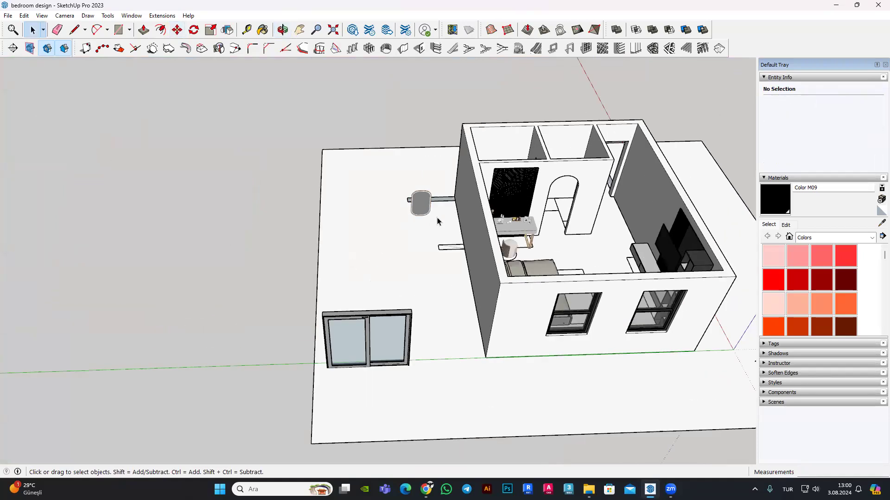
left_click(437, 228)
scroll(437, 228, "up", 3)
middle_click_drag(476, 226, 444, 215)
scroll(419, 199, "up", 2)
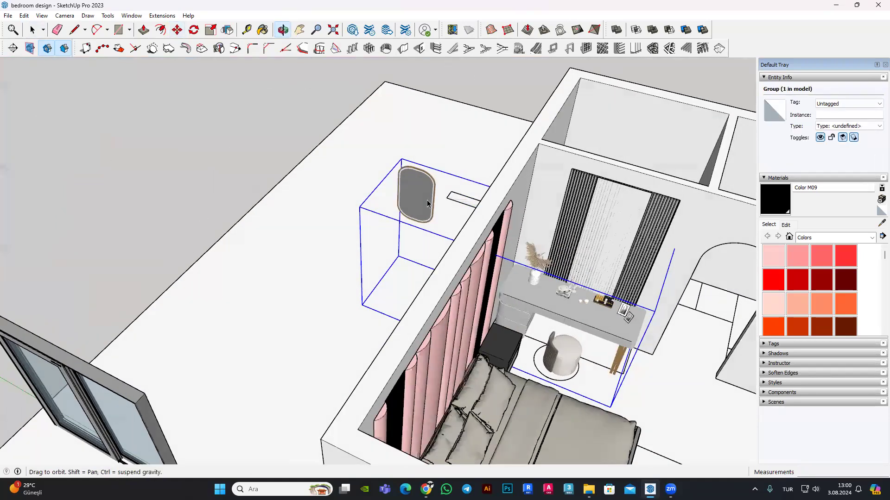
double_click(415, 195)
scroll(415, 195, "up", 3)
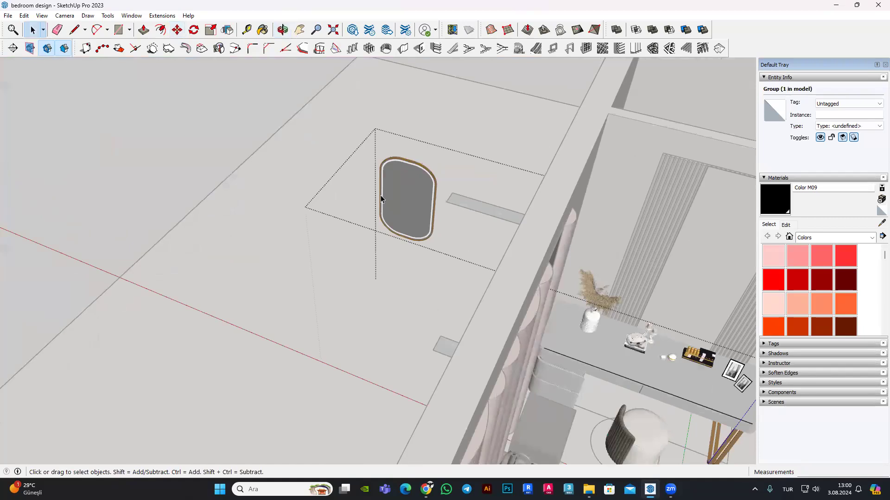
left_click(211, 95)
mouse_move(209, 101)
middle_mouse_down()
mouse_move(610, 278)
mouse_move(509, 208)
middle_mouse_up()
scroll(464, 185, "down", 5)
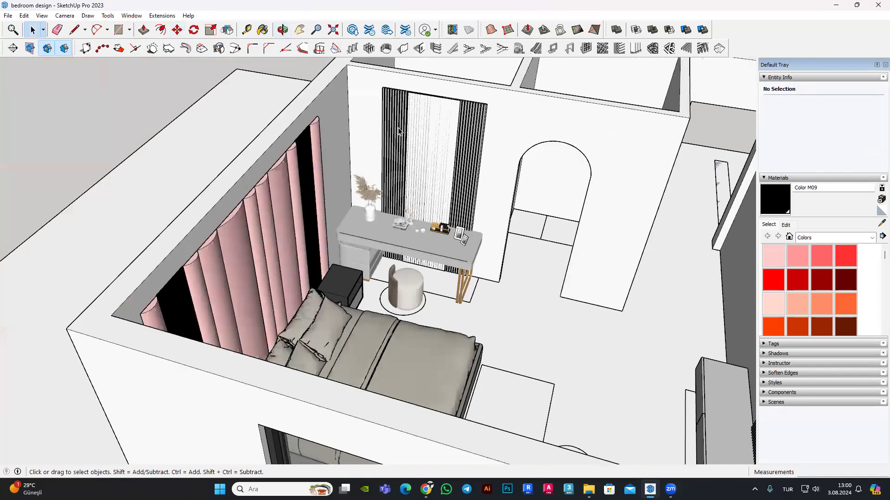
middle_click_drag(464, 185, 414, 143)
scroll(358, 131, "up", 3)
scroll(371, 149, "up", 3)
scroll(394, 167, "up", 3)
mouse_move(417, 176)
middle_mouse_down()
mouse_move(436, 187)
mouse_move(397, 120)
middle_mouse_up()
scroll(408, 158, "up", 3)
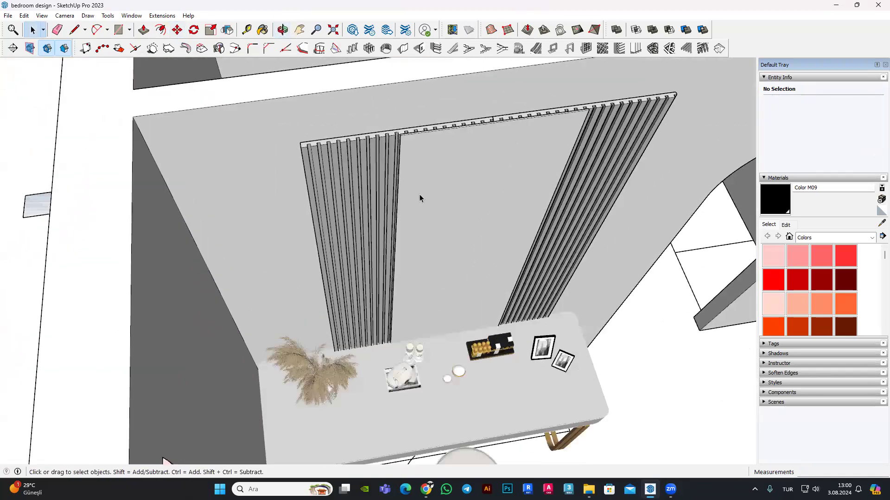
scroll(419, 193, "up", 3)
middle_click_drag(385, 166, 388, 196)
scroll(419, 137, "up", 3)
scroll(421, 140, "up", 1)
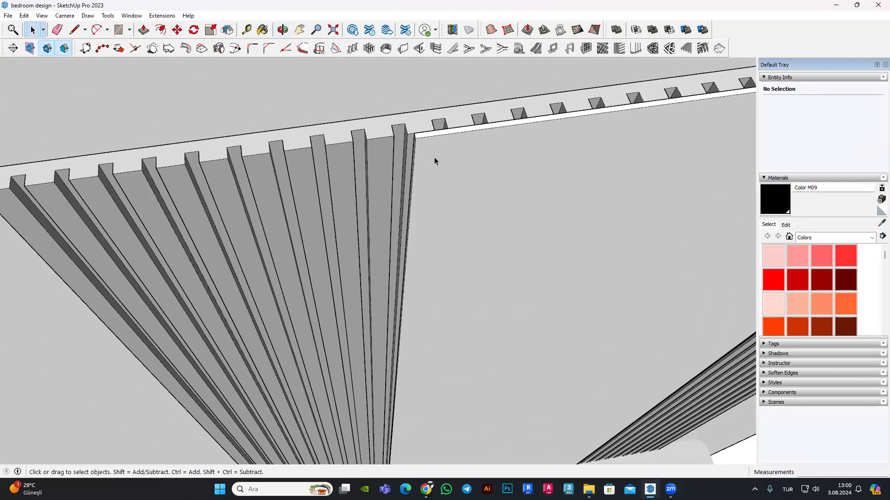
scroll(417, 135, "up", 1)
scroll(408, 139, "up", 2)
scroll(404, 154, "up", 1)
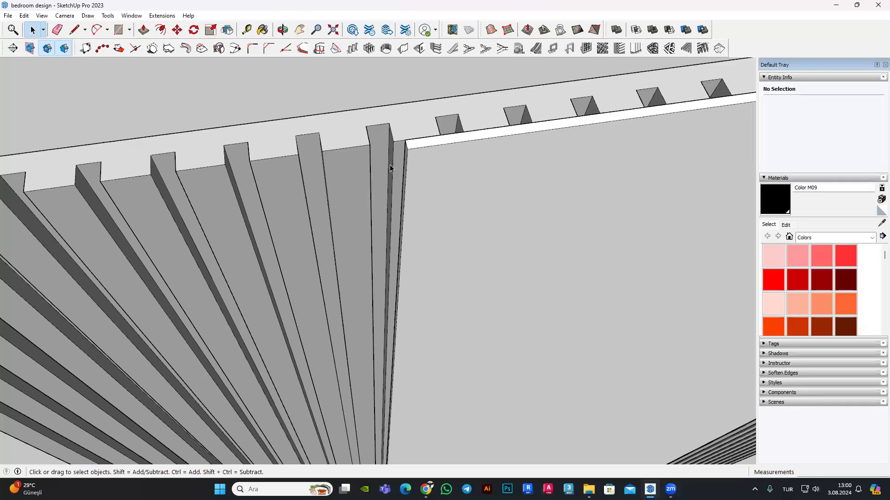
scroll(417, 195, "down", 5)
scroll(440, 219, "down", 3)
middle_click_drag(439, 219, 463, 264)
scroll(468, 272, "up", 1)
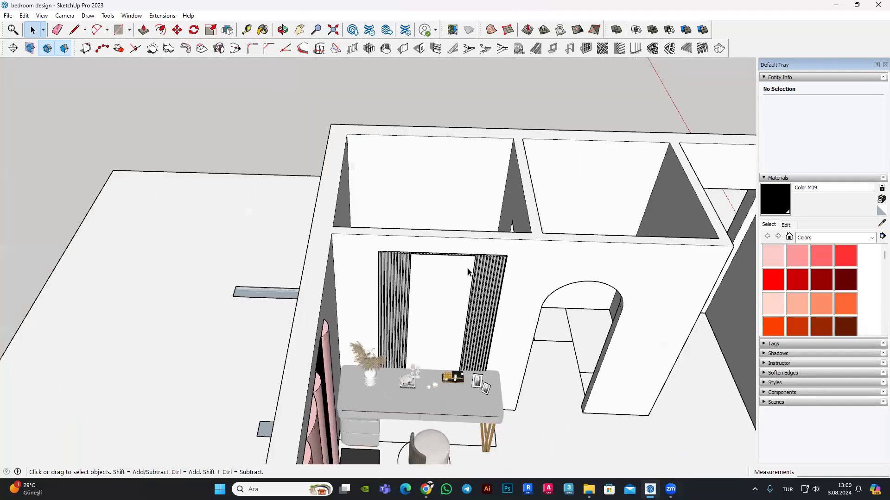
scroll(471, 301, "down", 3)
scroll(416, 271, "up", 4)
scroll(431, 270, "down", 2)
scroll(449, 268, "down", 2)
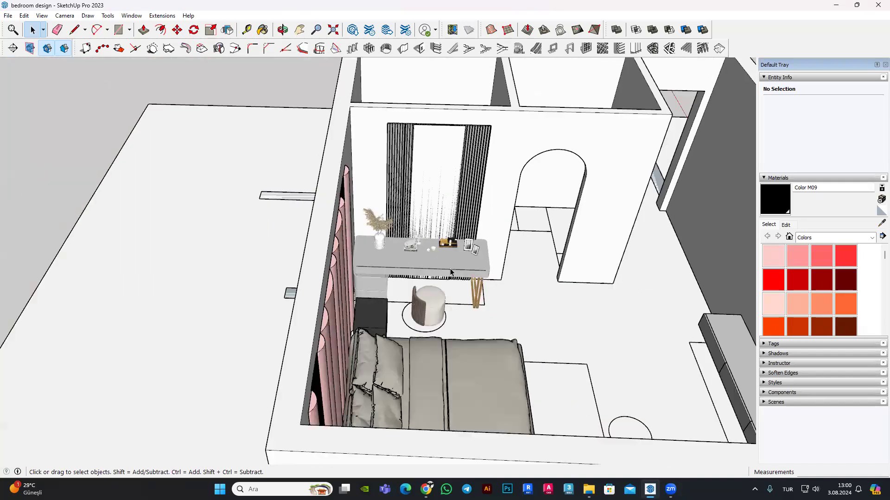
scroll(404, 118, "up", 2)
scroll(404, 121, "up", 2)
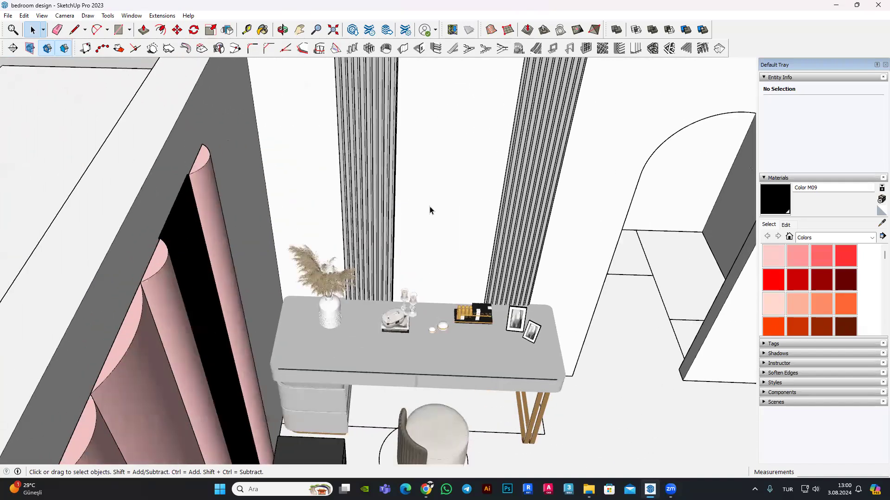
scroll(427, 228, "down", 3)
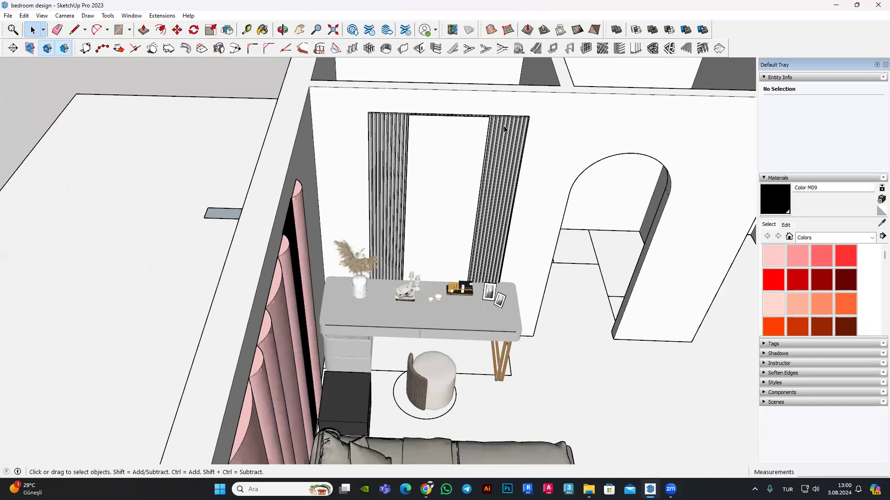
mouse_move(436, 224)
middle_mouse_down()
mouse_move(488, 153)
mouse_move(488, 199)
middle_mouse_up()
scroll(488, 198, "up", 2)
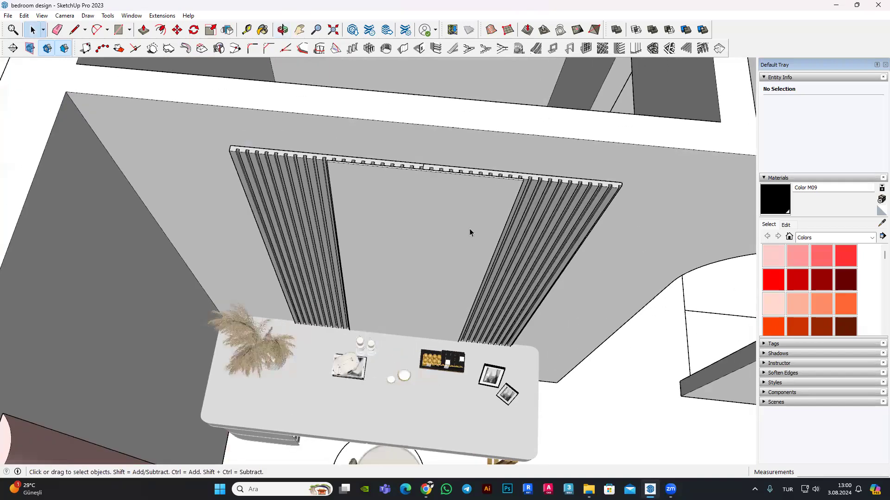
scroll(438, 176, "up", 2)
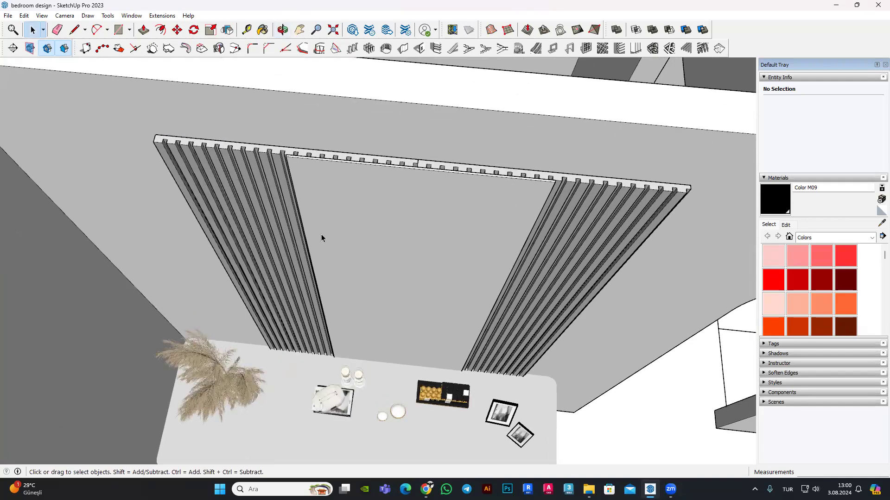
scroll(287, 155, "up", 2)
scroll(288, 157, "up", 3)
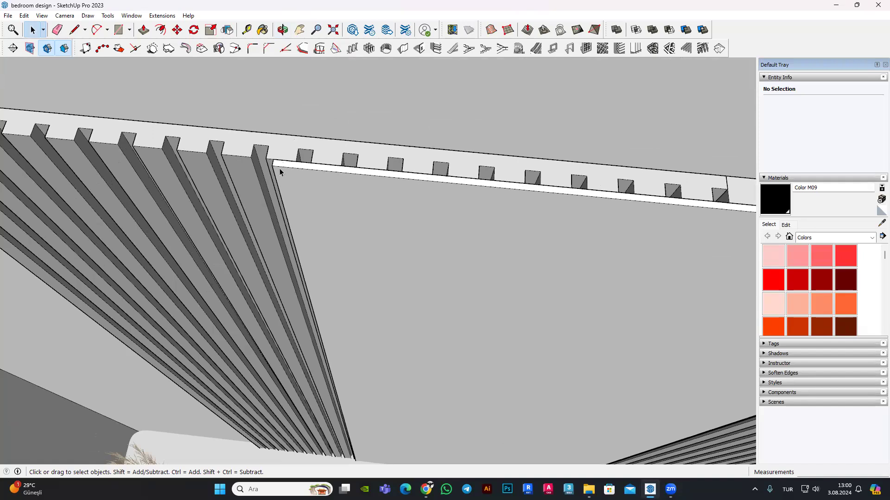
scroll(520, 185, "down", 2)
scroll(547, 178, "down", 2)
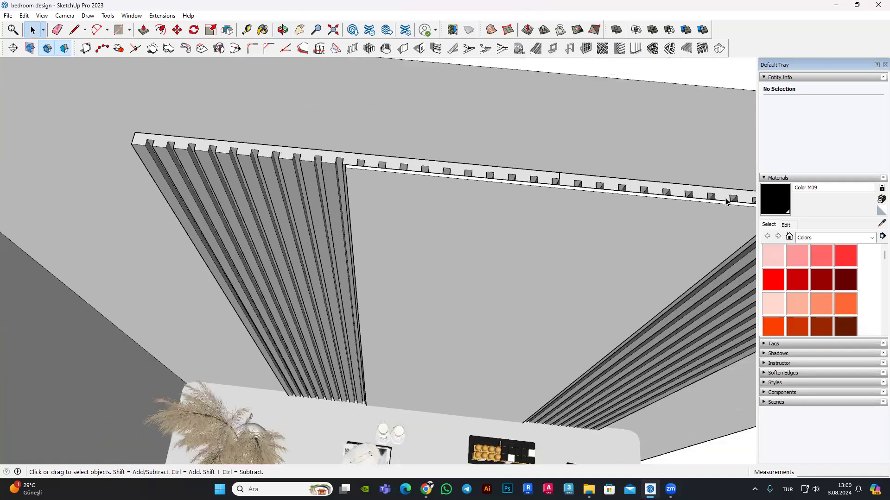
scroll(559, 175, "down", 1)
scroll(407, 189, "down", 2)
scroll(407, 188, "down", 3)
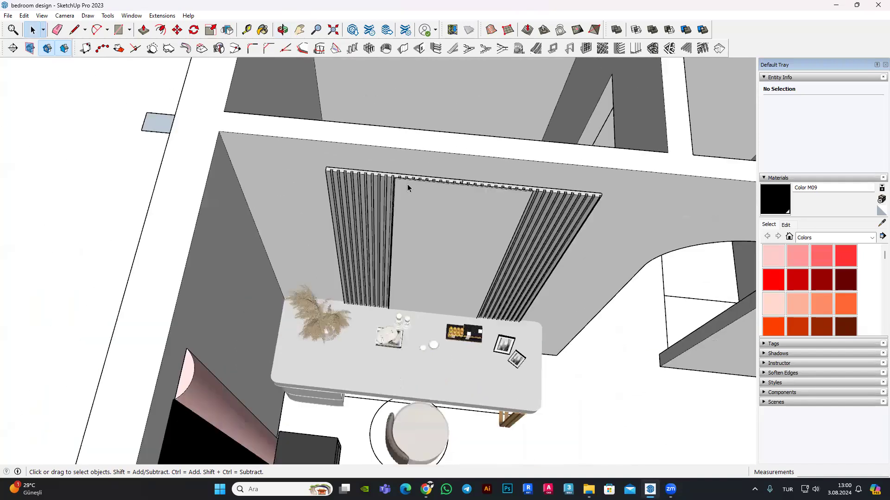
scroll(419, 189, "down", 2)
middle_click_drag(384, 234, 558, 212)
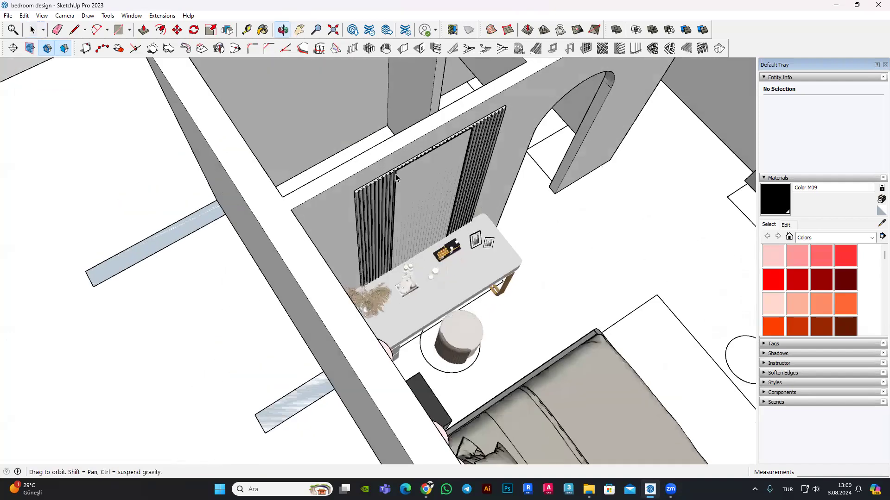
scroll(405, 145, "up", 3)
scroll(406, 145, "up", 2)
scroll(405, 145, "up", 2)
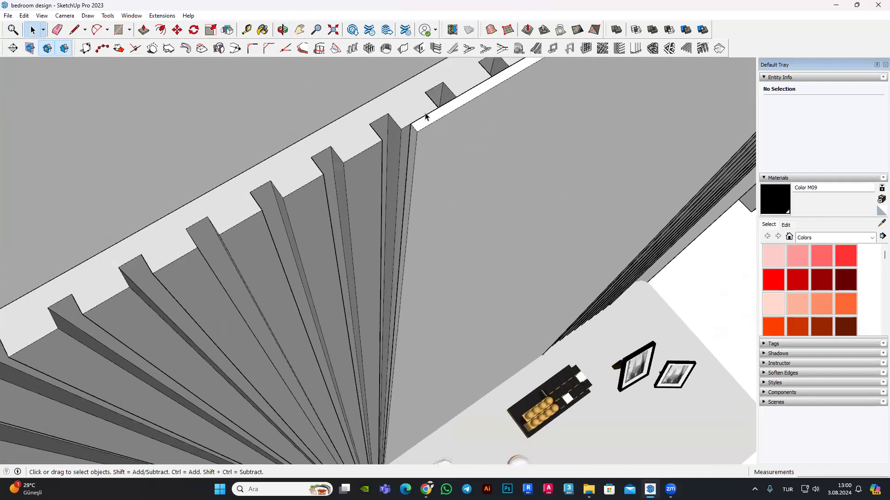
scroll(314, 79, "up", 2)
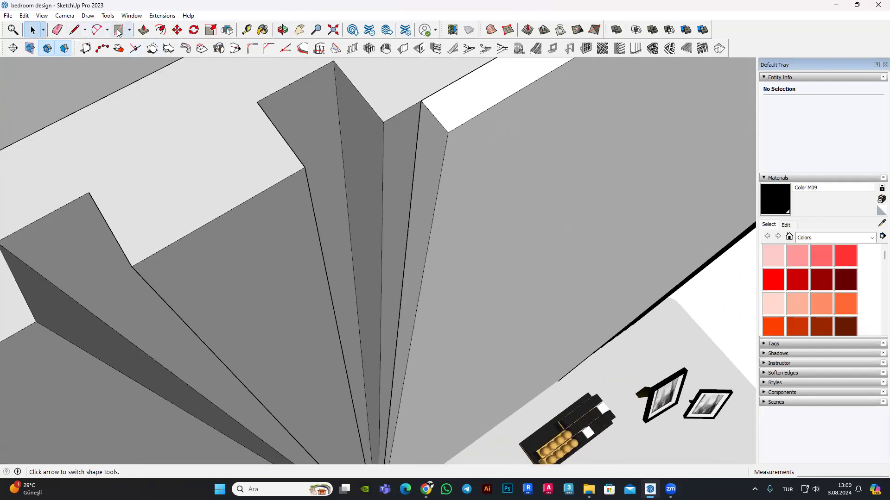
Step: Draw a 0.5 × 0.2 cm rectangle on top of the last slat
left_click(119, 31)
scroll(422, 110, "up", 1)
left_click(367, 126)
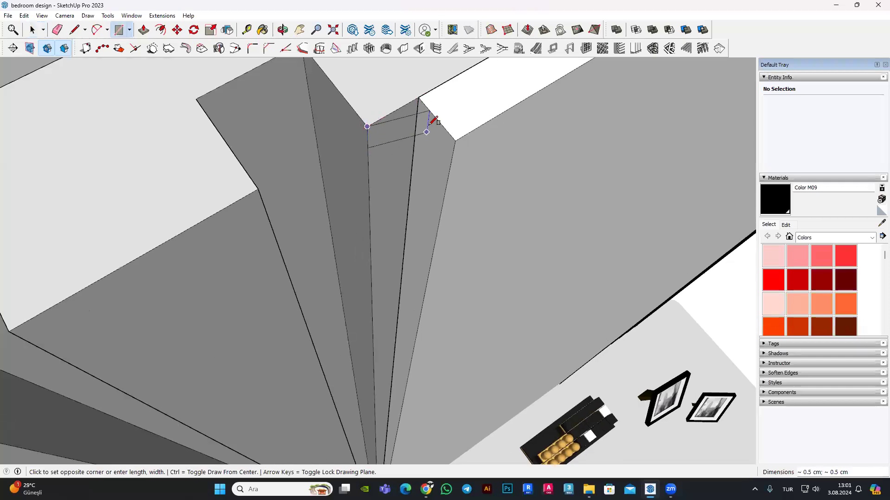
left_click(436, 119)
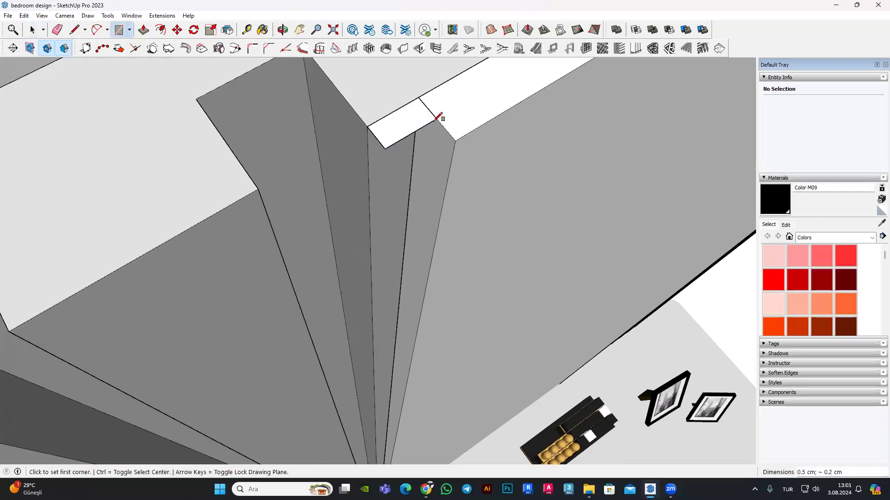
key("l")
left_click(385, 149)
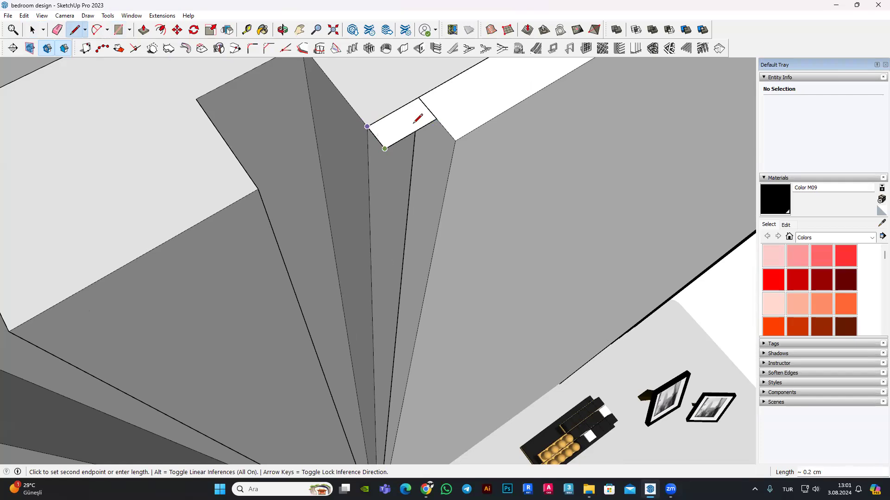
scroll(466, 113, "down", 1)
key("Escape")
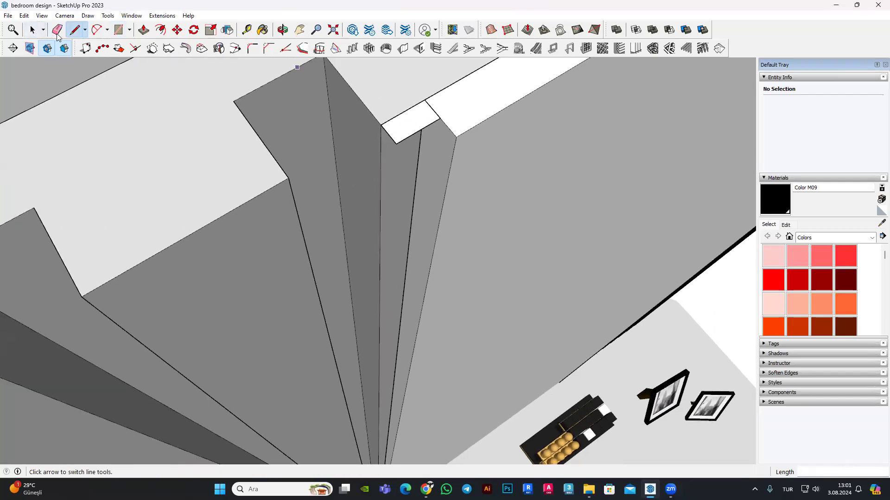
Step: Push/Pull the small rectangle down along the slat edge to the floor
left_click(144, 30)
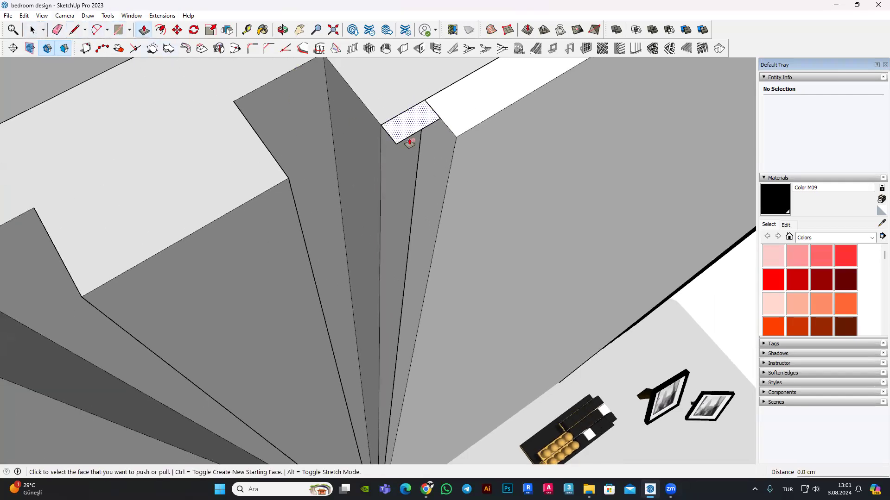
left_click(403, 176)
scroll(424, 155, "down", 2)
scroll(432, 158, "down", 1)
scroll(433, 158, "down", 4)
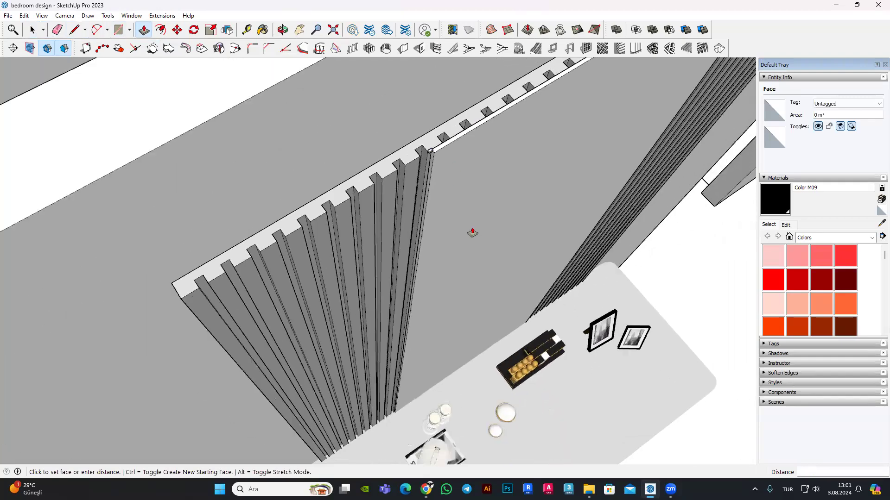
middle_click_drag(415, 232, 399, 299)
scroll(399, 299, "down", 2)
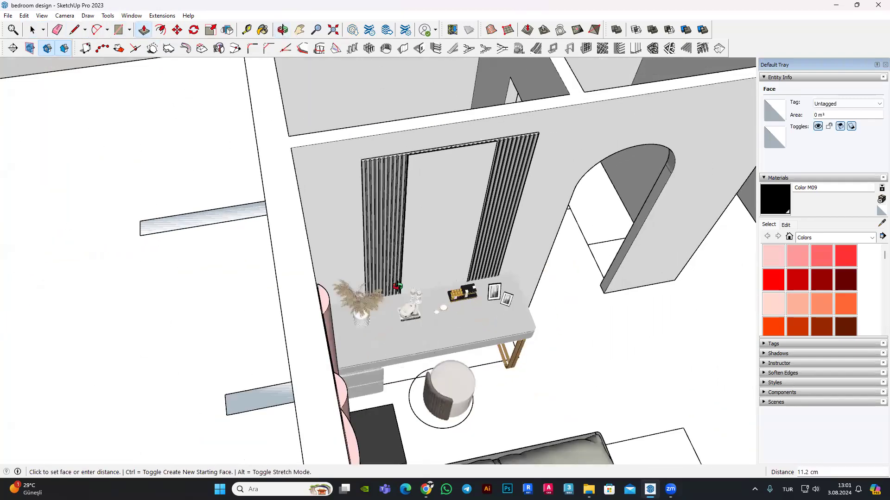
scroll(407, 278, "down", 2)
scroll(407, 264, "up", 5)
scroll(408, 262, "up", 2)
scroll(408, 263, "up", 5)
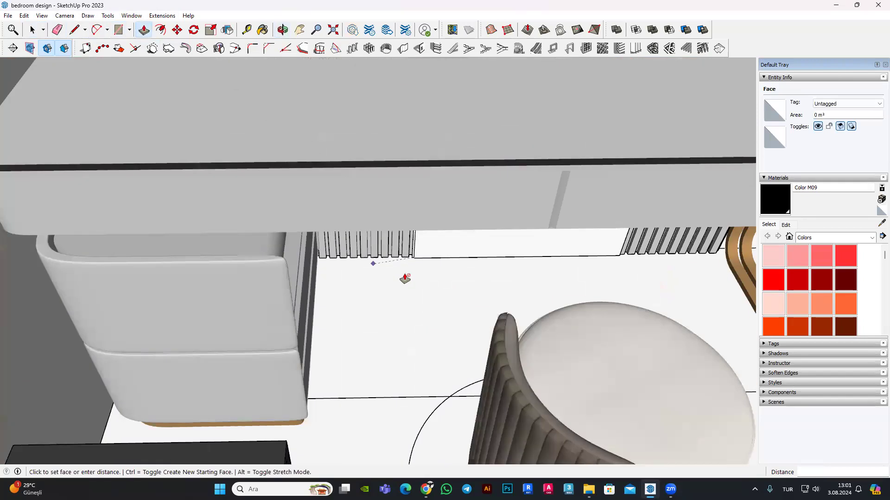
scroll(417, 232, "up", 4)
key("Escape")
key("space")
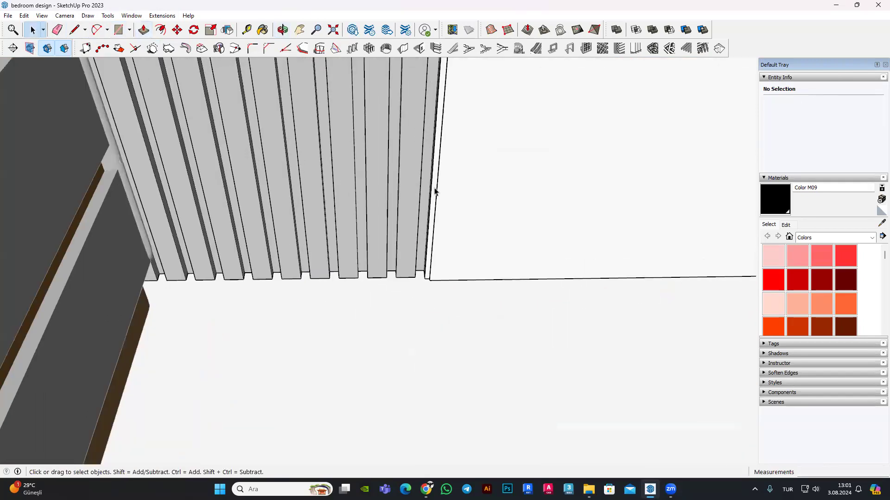
Step: Turn the thin strip beside the last slat into a component
left_click(435, 190)
right_click(435, 191)
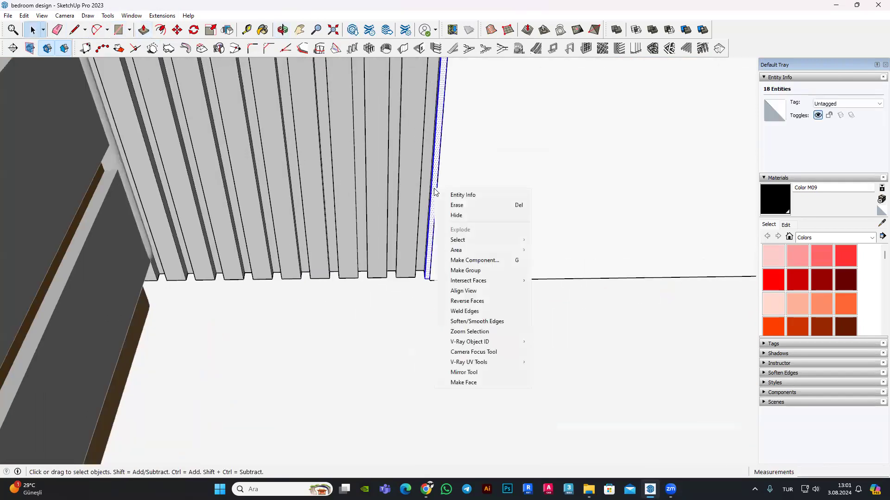
left_click(487, 260)
left_click(457, 351)
mouse_move(427, 343)
middle_mouse_down()
mouse_move(407, 304)
mouse_move(470, 160)
middle_mouse_up()
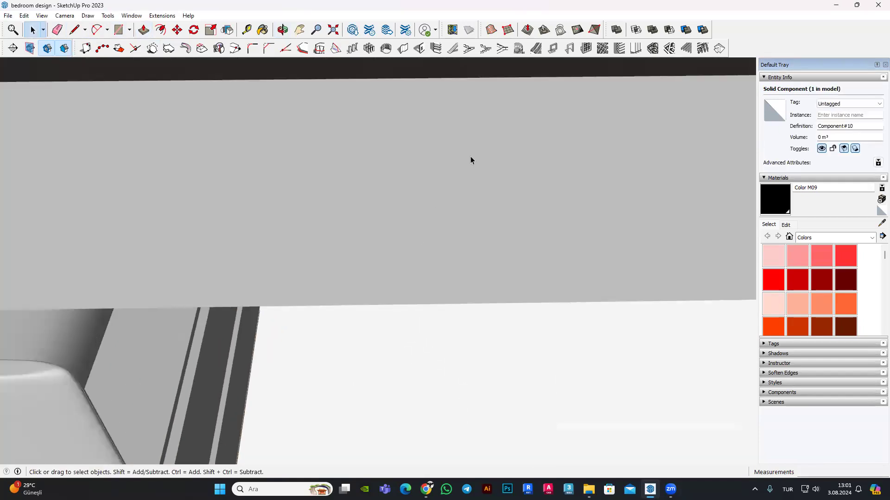
left_click(328, 34)
scroll(407, 248, "down", 2)
middle_click_drag(394, 241, 407, 248)
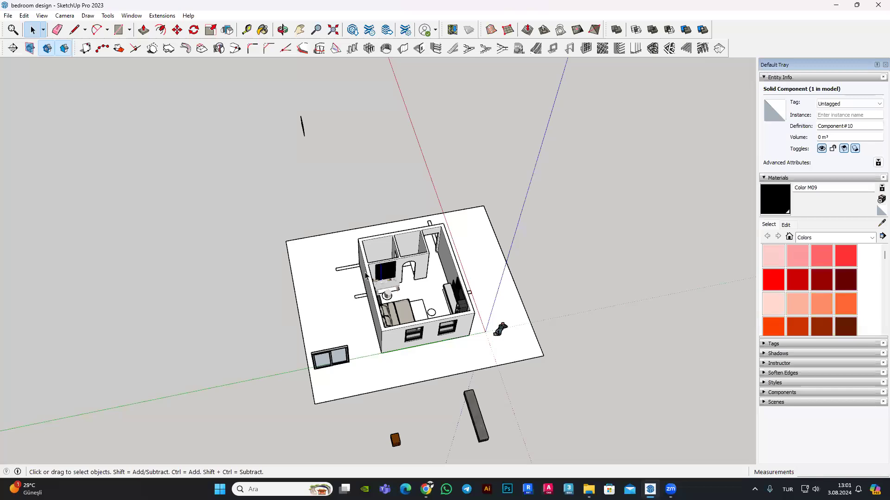
Step: Inside the strip component, push its face out 0.3 cm
scroll(407, 248, "up", 5)
scroll(407, 248, "up", 4)
scroll(358, 201, "up", 3)
scroll(354, 199, "up", 2)
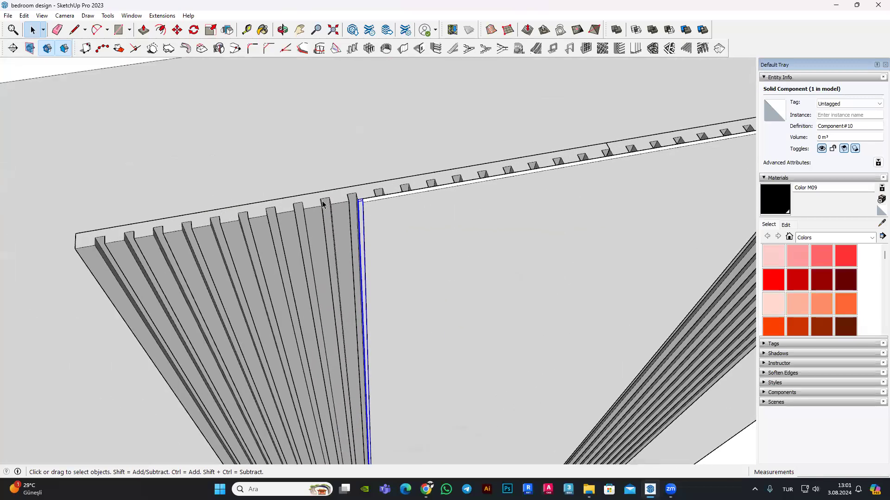
scroll(291, 193, "up", 2)
double_click(291, 192)
key("p")
scroll(298, 198, "up", 3)
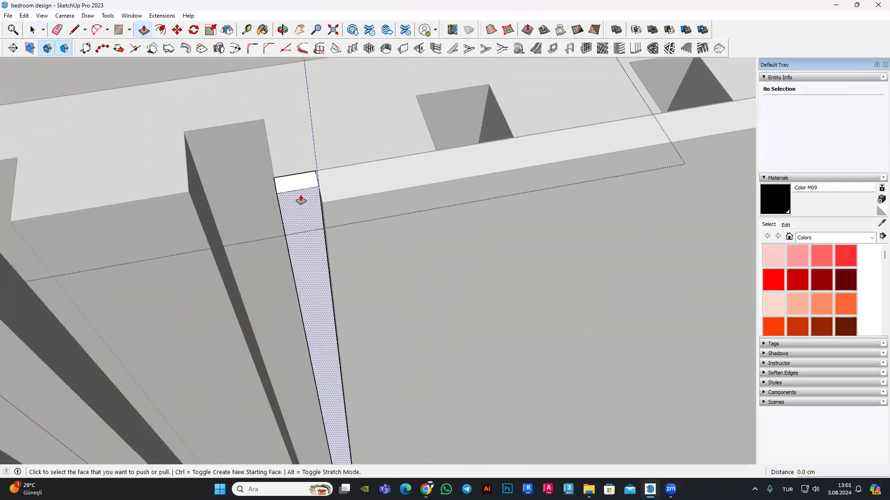
left_click(301, 204)
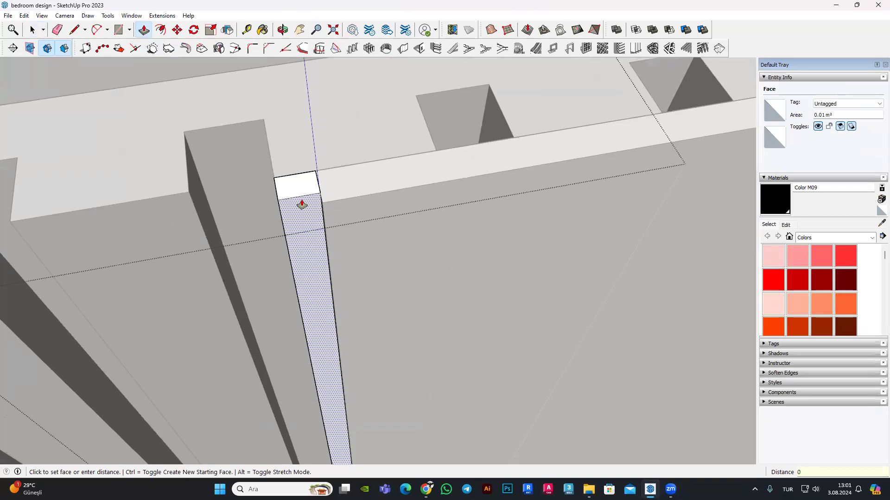
type(".3")
key("Return")
Step: Push the strip's top face and review the slats from a steeper angle
middle_click_drag(286, 198, 249, 258)
left_click(290, 272)
left_click(302, 278)
mouse_move(282, 243)
middle_mouse_down()
mouse_move(226, 200)
mouse_move(318, 292)
mouse_move(324, 260)
middle_mouse_up()
key("space")
scroll(224, 195, "down", 2)
scroll(195, 179, "down", 2)
mouse_move(195, 178)
middle_mouse_down()
mouse_move(135, 179)
mouse_move(333, 202)
mouse_move(245, 82)
mouse_move(338, 133)
middle_mouse_up()
scroll(246, 87, "down", 2)
scroll(338, 134, "up", 2)
scroll(338, 133, "up", 3)
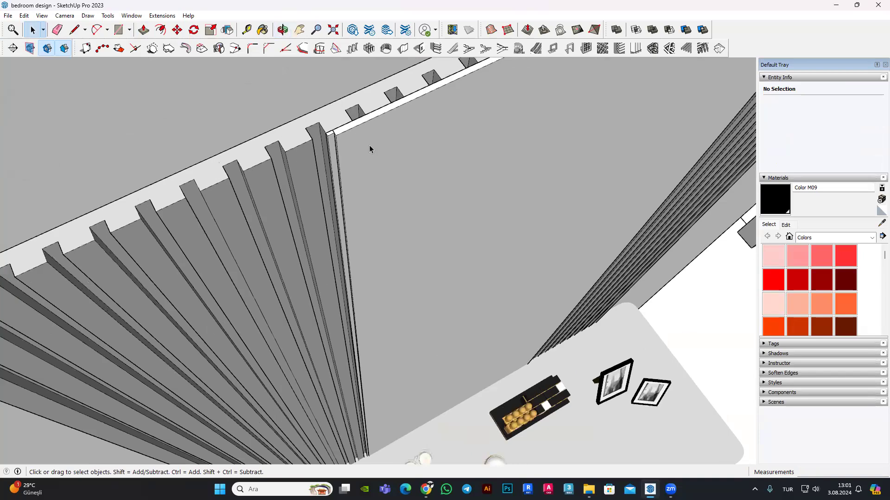
scroll(338, 134, "up", 2)
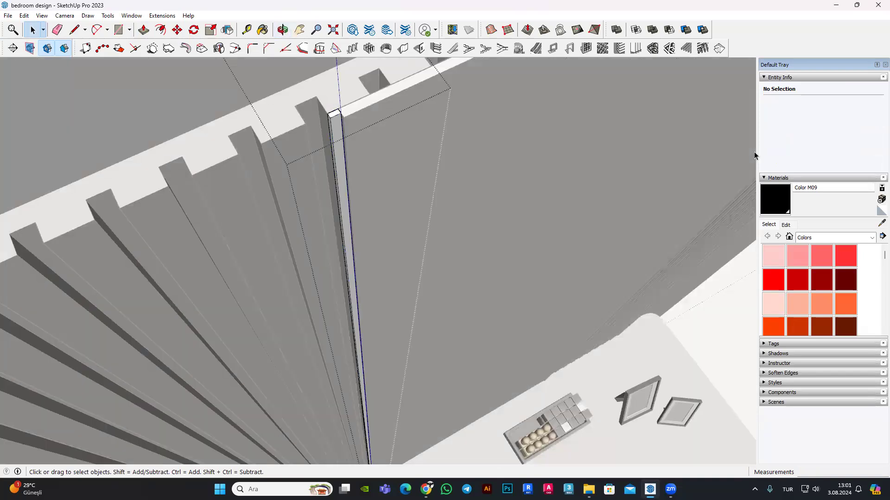
Step: Paint the thin strip beside the last slat with orange Color D05
scroll(847, 278, "down", 3)
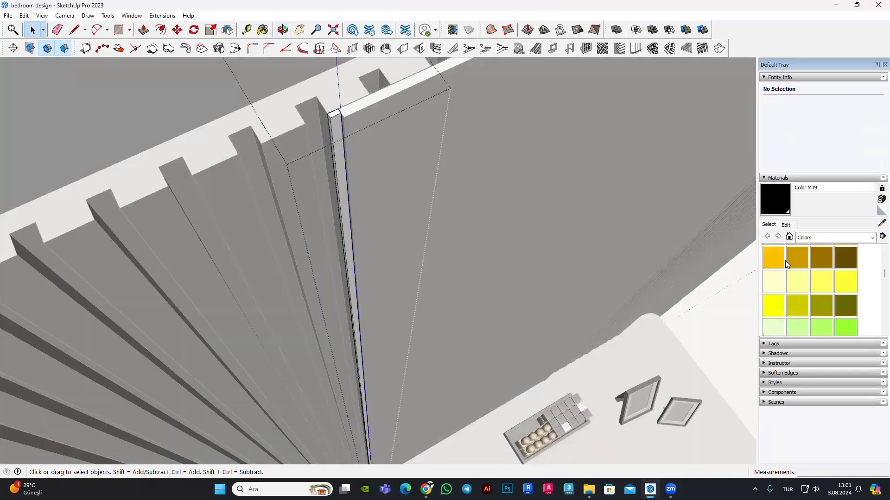
left_click(773, 258)
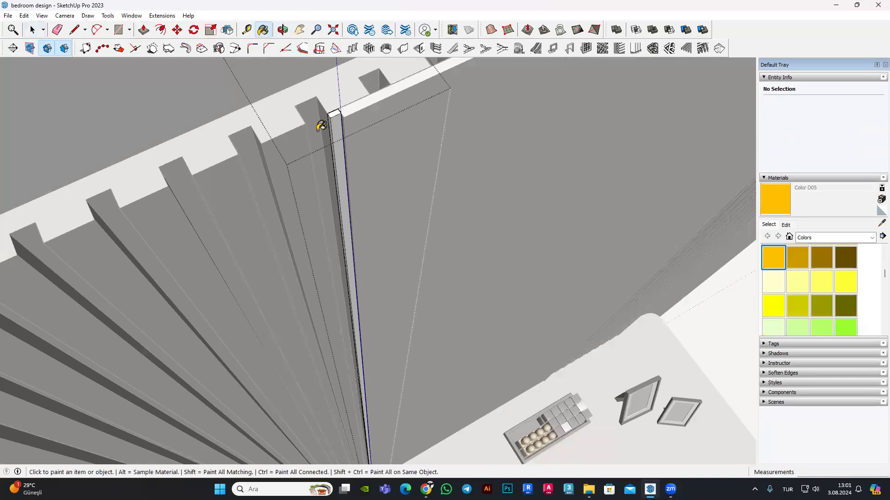
left_click(335, 120)
scroll(320, 158, "down", 2)
scroll(320, 158, "down", 3)
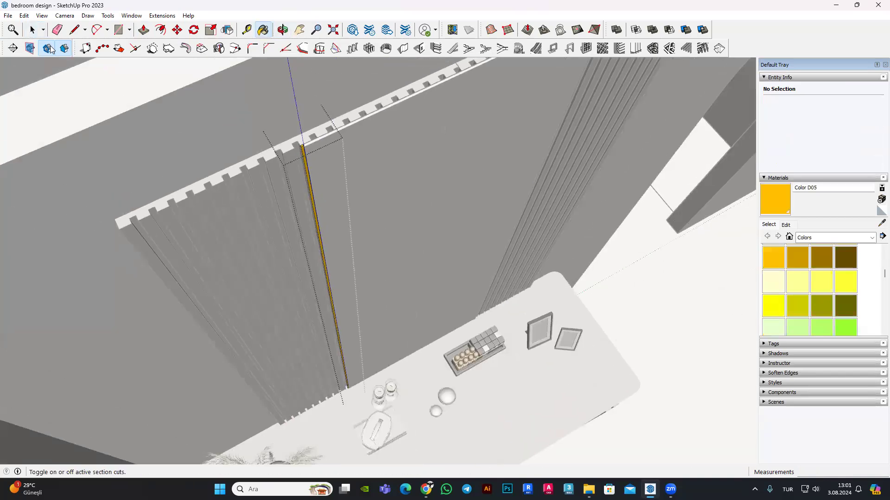
Step: Select the painted strip component and orbit around the slatted wall to check it
left_click(40, 36)
scroll(310, 140, "up", 3)
scroll(310, 140, "up", 2)
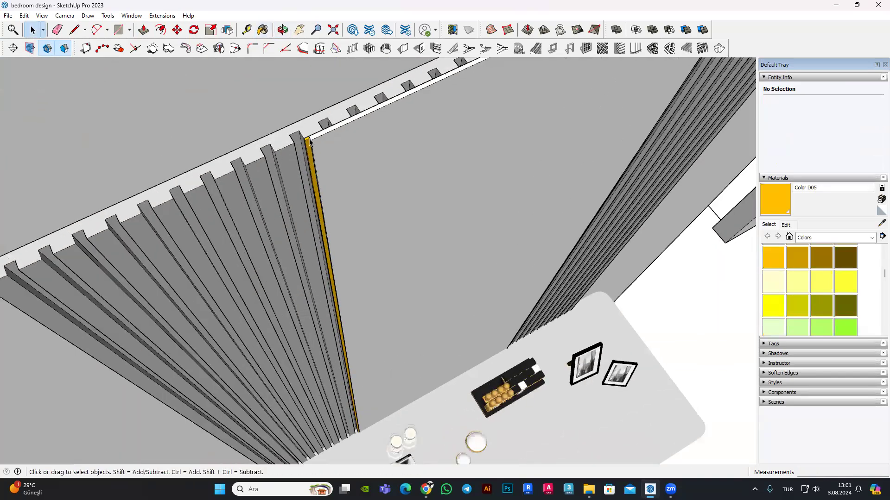
scroll(309, 140, "up", 2)
left_click(309, 140)
scroll(309, 140, "up", 1)
scroll(317, 138, "up", 2)
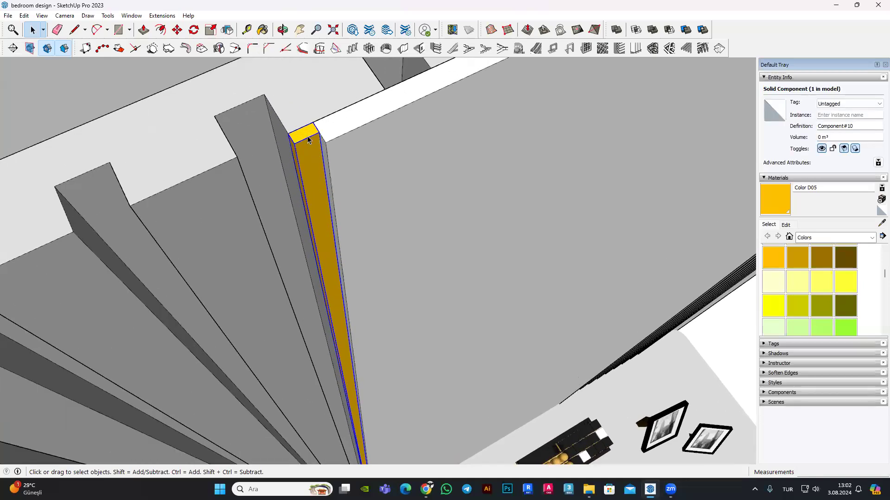
scroll(340, 173, "down", 1)
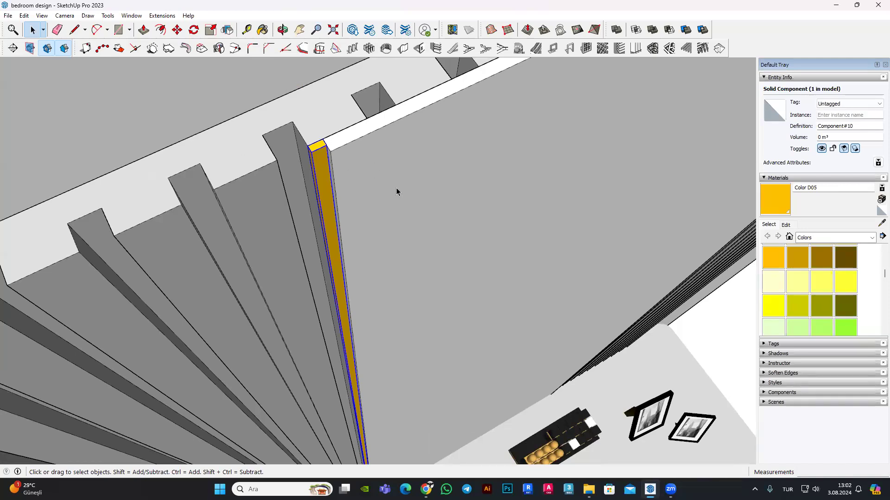
middle_click_drag(396, 191, 433, 179)
scroll(407, 154, "down", 3)
scroll(393, 158, "up", 3)
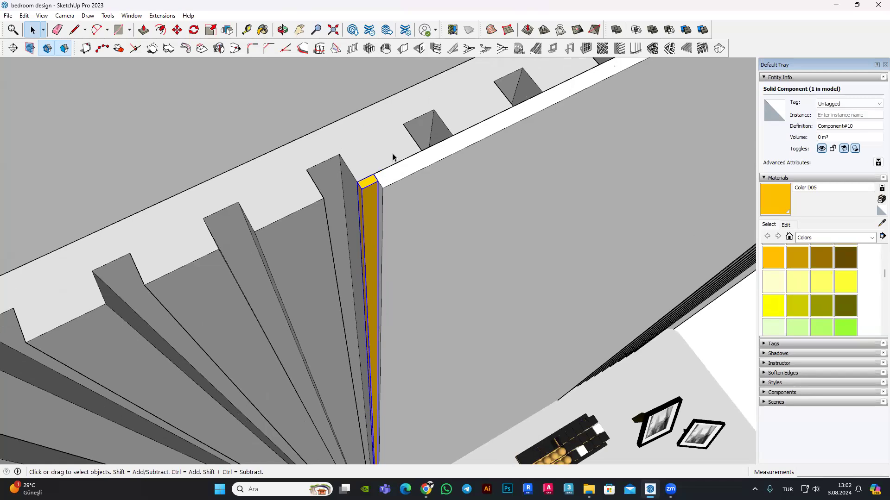
scroll(392, 158, "up", 2)
scroll(380, 153, "up", 1)
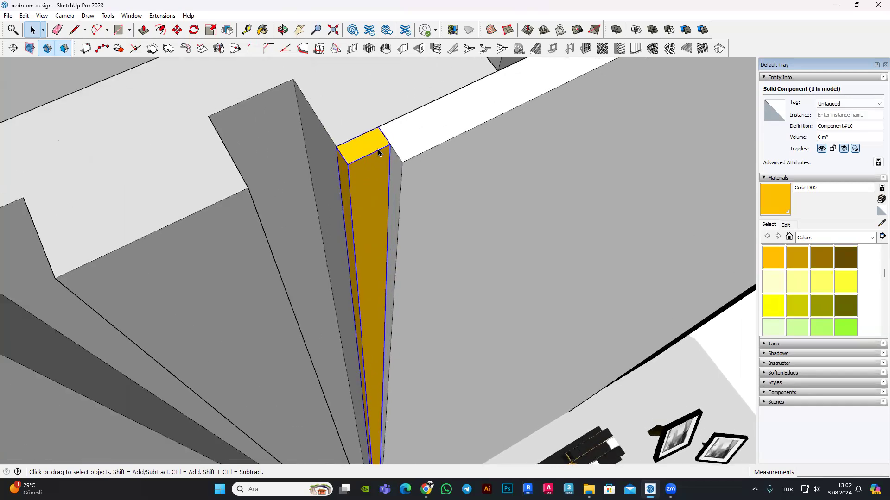
Step: Copy the gold strip component from its corner to the fin corner of the opposite section
left_click(176, 31)
scroll(331, 149, "up", 2)
left_click(328, 145)
key("ctrl")
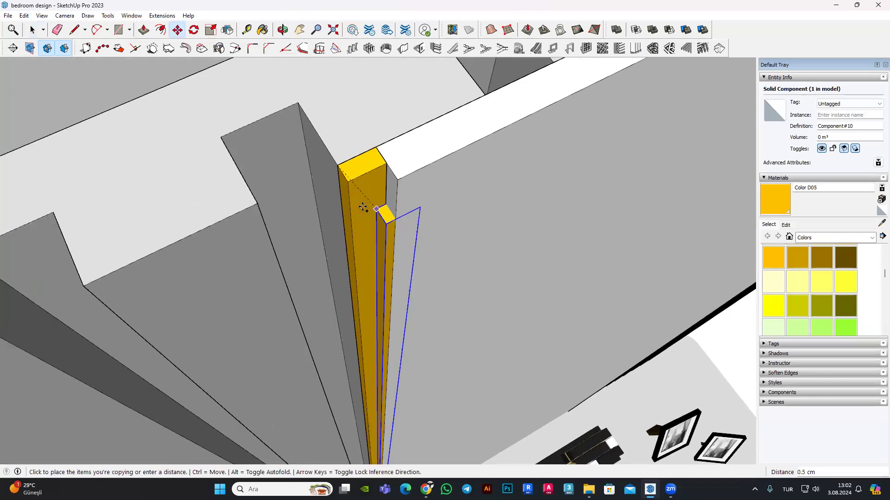
scroll(319, 232, "down", 3)
scroll(324, 232, "down", 2)
scroll(200, 220, "down", 2)
middle_click_drag(200, 220, 553, 232)
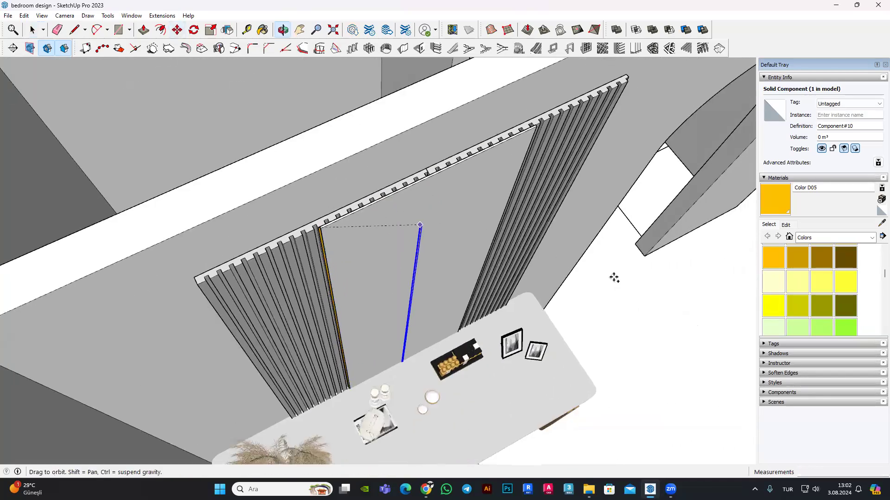
scroll(553, 232, "up", 2)
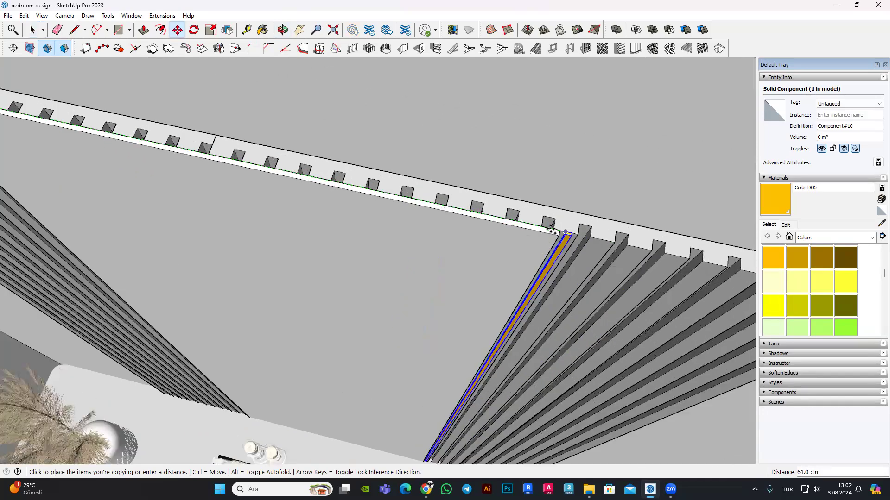
scroll(553, 233, "up", 2)
left_click(554, 234)
Step: Review the slatted wall and desk, finish the move, and view the room from above
scroll(561, 208, "down", 2)
scroll(545, 185, "down", 1)
scroll(545, 185, "down", 3)
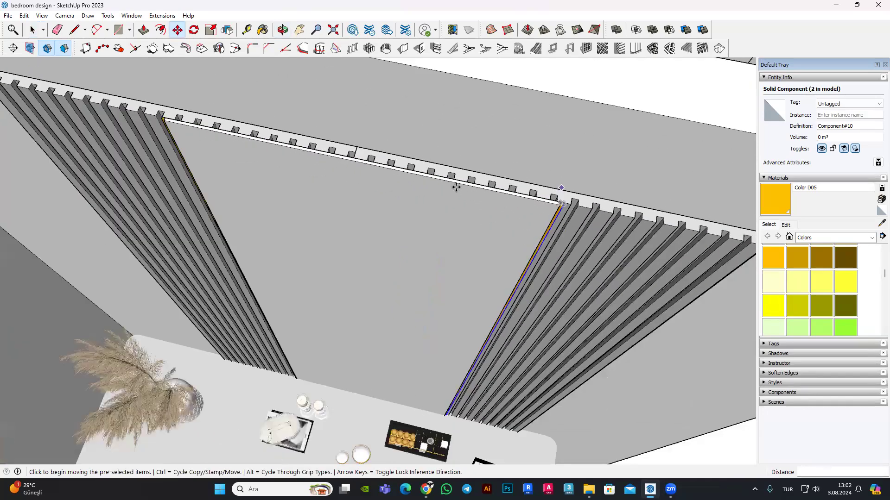
scroll(464, 113, "down", 2)
mouse_move(465, 113)
middle_mouse_down()
mouse_move(425, 149)
mouse_move(348, 110)
middle_mouse_up()
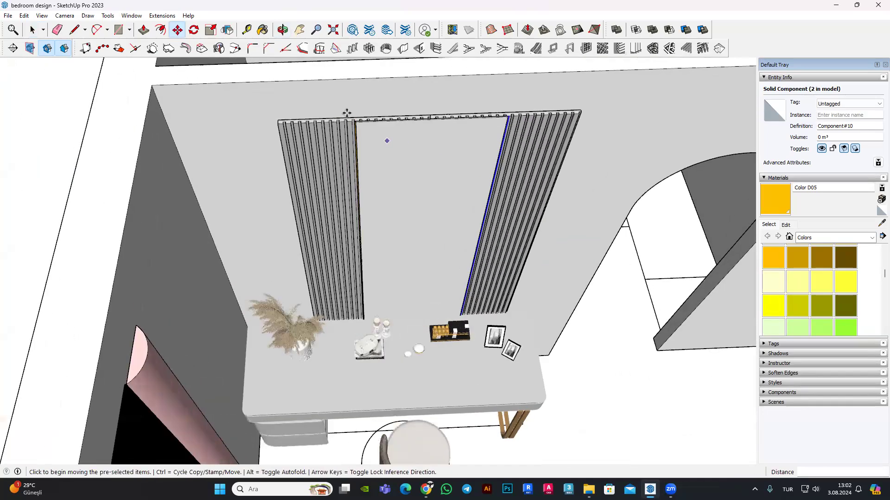
scroll(371, 111, "up", 3)
scroll(353, 112, "up", 2)
scroll(673, 113, "down", 2)
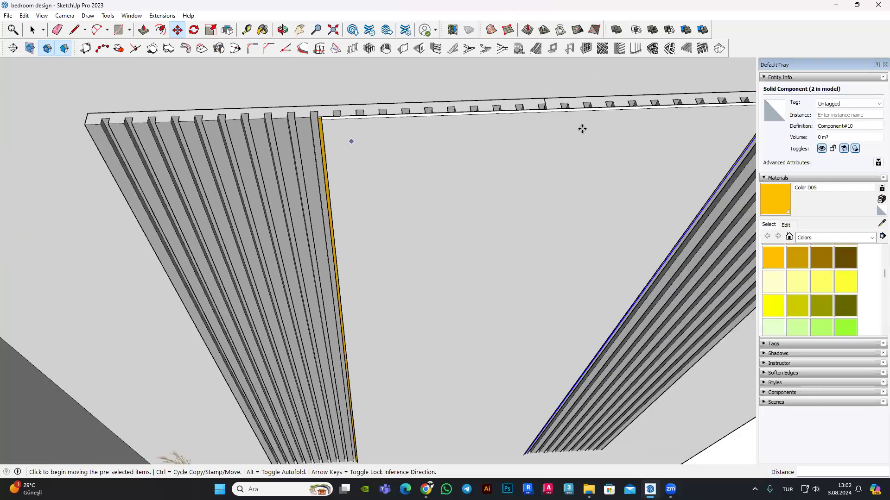
scroll(582, 127, "down", 2)
key("space")
scroll(306, 156, "down", 4)
mouse_move(324, 167)
middle_mouse_down()
mouse_move(276, 130)
mouse_move(271, 115)
mouse_move(292, 95)
mouse_move(208, 100)
middle_mouse_up()
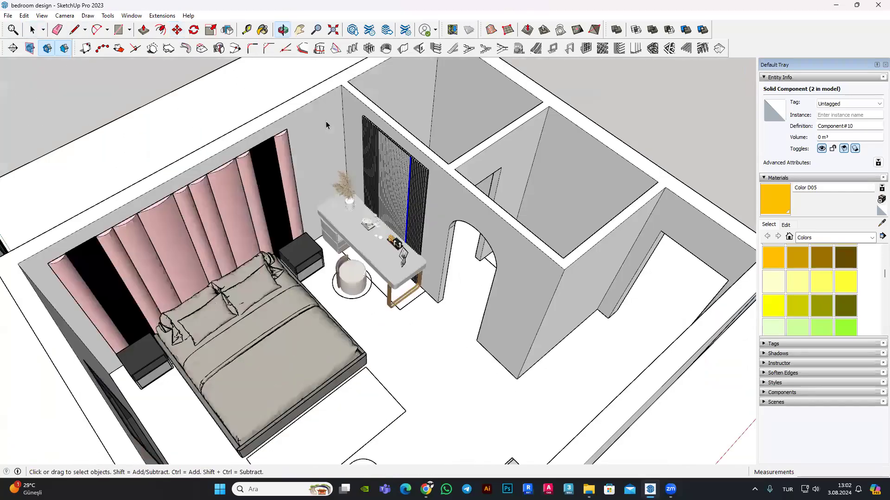
Step: Sample the black Color M09 material from a headboard fin
scroll(463, 287, "up", 3)
scroll(487, 287, "up", 2)
scroll(496, 287, "up", 3)
left_click(881, 224)
scroll(452, 212, "up", 2)
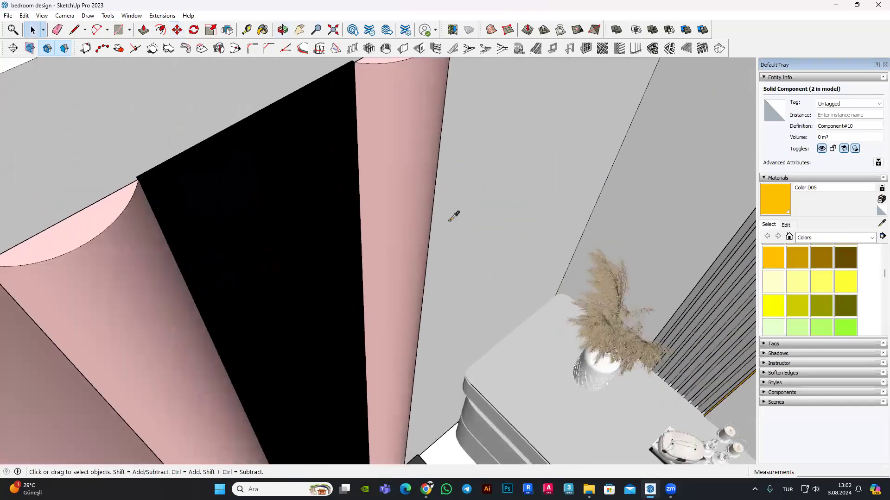
scroll(322, 169, "up", 2)
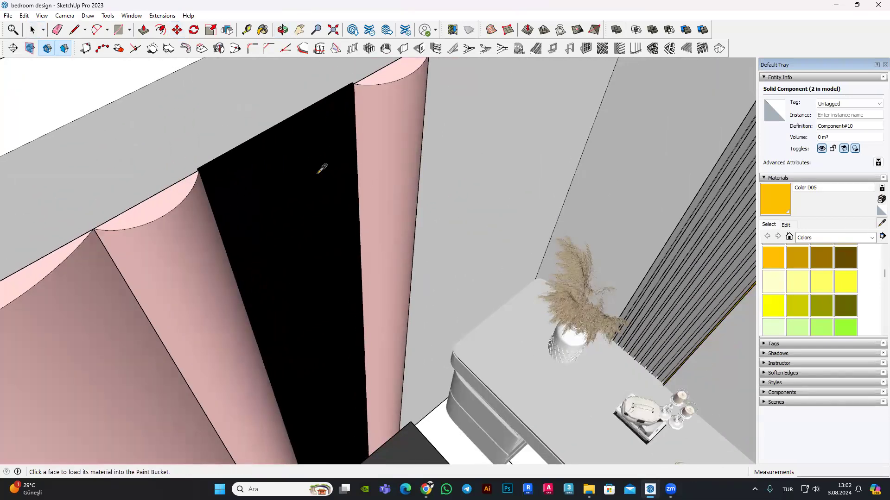
left_click(322, 169)
scroll(297, 179, "down", 3)
scroll(294, 174, "down", 3)
mouse_move(293, 174)
middle_mouse_down()
mouse_move(209, 61)
mouse_move(324, 139)
middle_mouse_up()
scroll(490, 143, "up", 2)
scroll(490, 143, "up", 2)
Step: Paint the centre panel face inside the slatted panel component black
key("space")
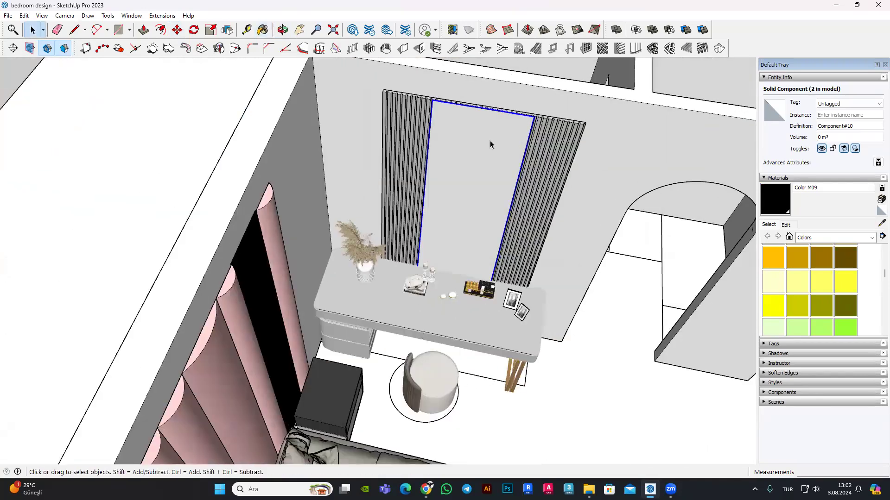
double_click(510, 148)
key("b")
left_click(457, 147)
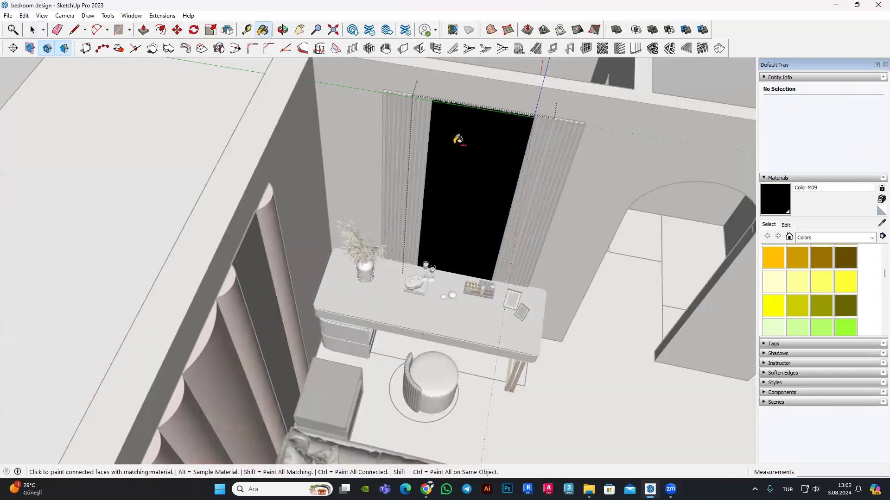
key("space")
scroll(153, 141, "down", 3)
scroll(164, 150, "down", 1)
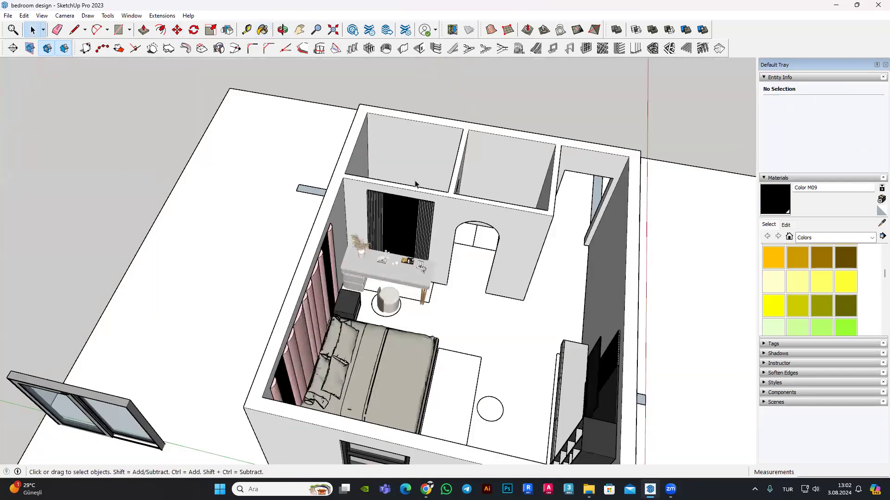
scroll(479, 116, "up", 2)
scroll(459, 125, "up", 2)
scroll(456, 126, "up", 2)
scroll(456, 127, "up", 2)
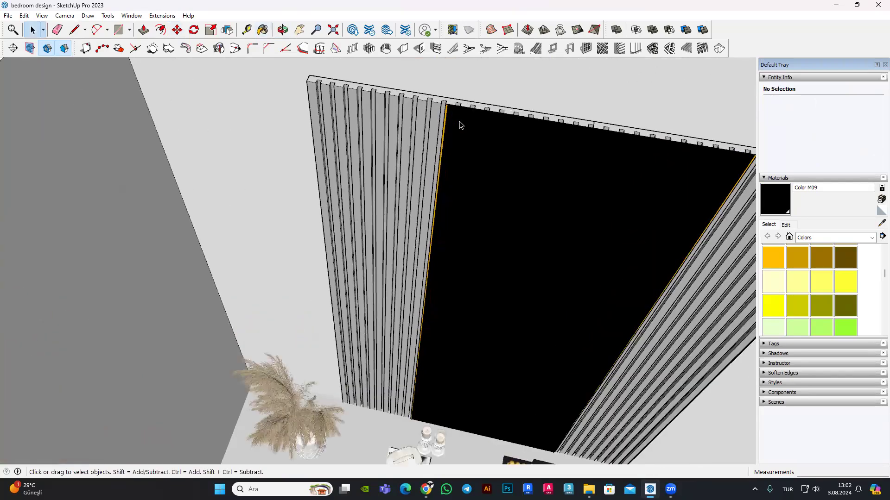
scroll(459, 123, "up", 2)
scroll(460, 127, "up", 2)
scroll(582, 167, "down", 3)
scroll(583, 166, "down", 3)
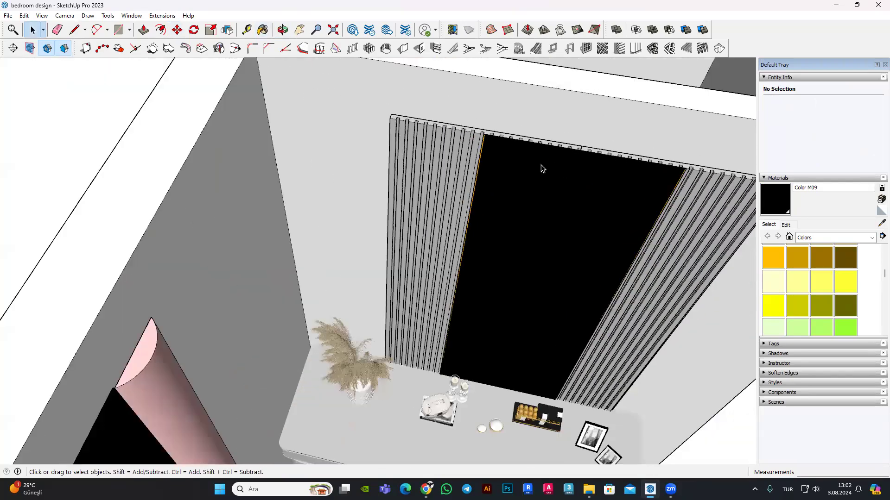
middle_click_drag(540, 169, 397, 262)
scroll(396, 251, "down", 3)
scroll(393, 241, "up", 1)
scroll(393, 232, "down", 1)
scroll(391, 223, "down", 1)
scroll(391, 223, "down", 3)
mouse_move(293, 159)
middle_mouse_down()
mouse_move(438, 180)
mouse_move(463, 194)
middle_mouse_up()
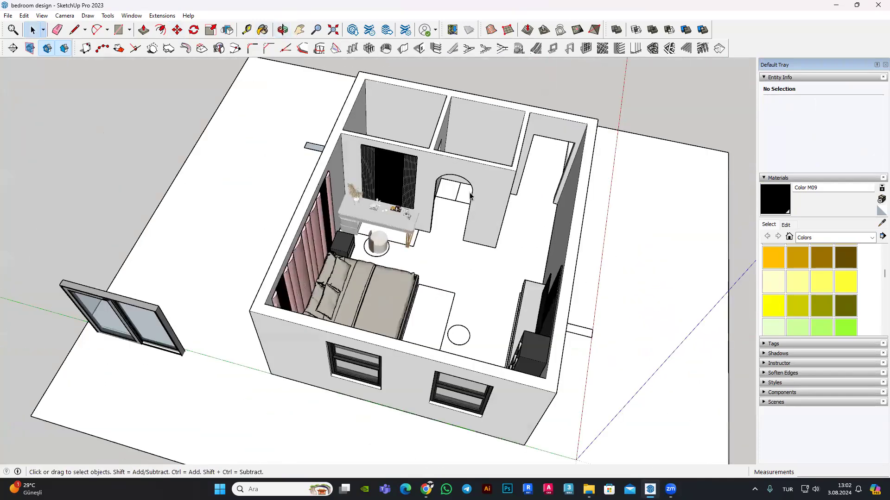
scroll(463, 195, "up", 3)
scroll(465, 196, "up", 2)
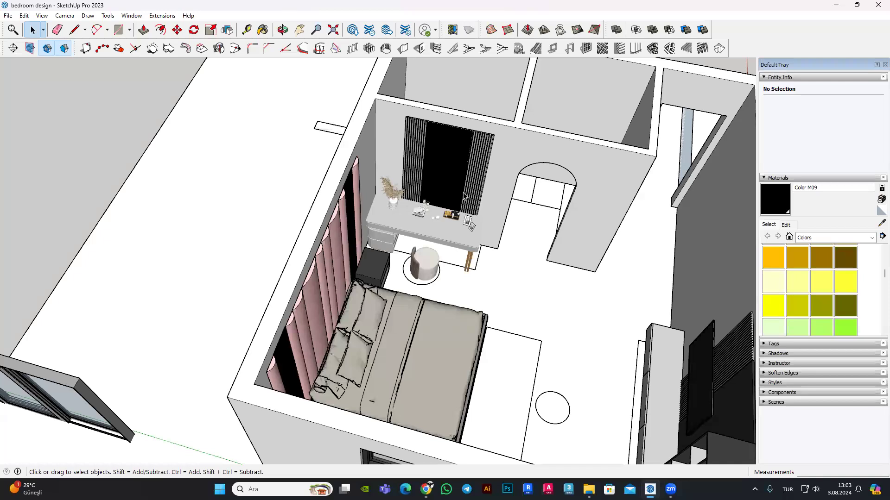
scroll(462, 192, "up", 1)
scroll(434, 133, "up", 1)
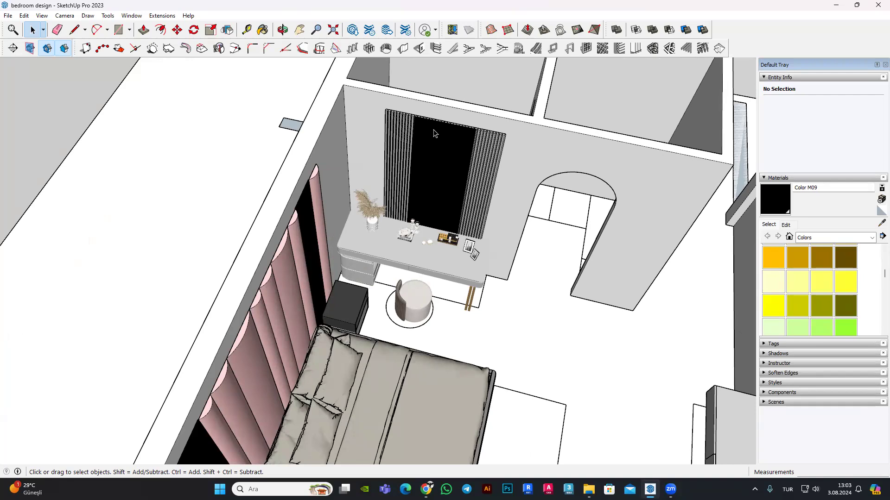
scroll(816, 263, "up", 2)
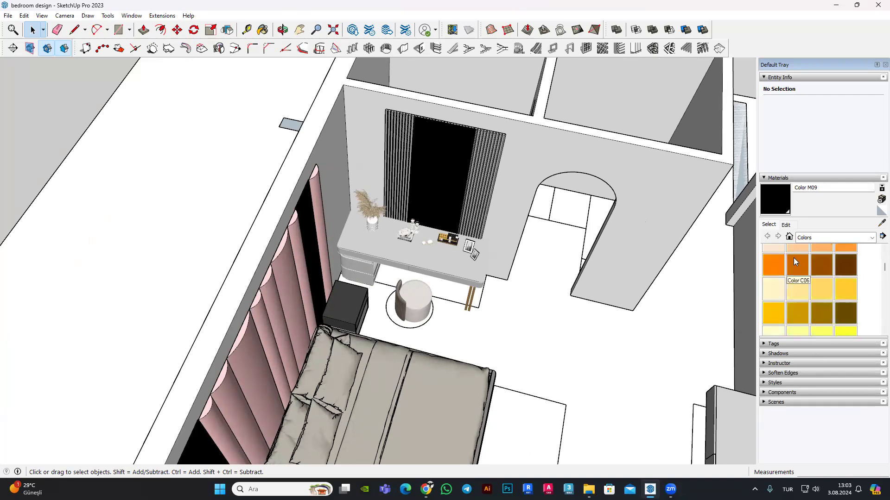
left_click(807, 239)
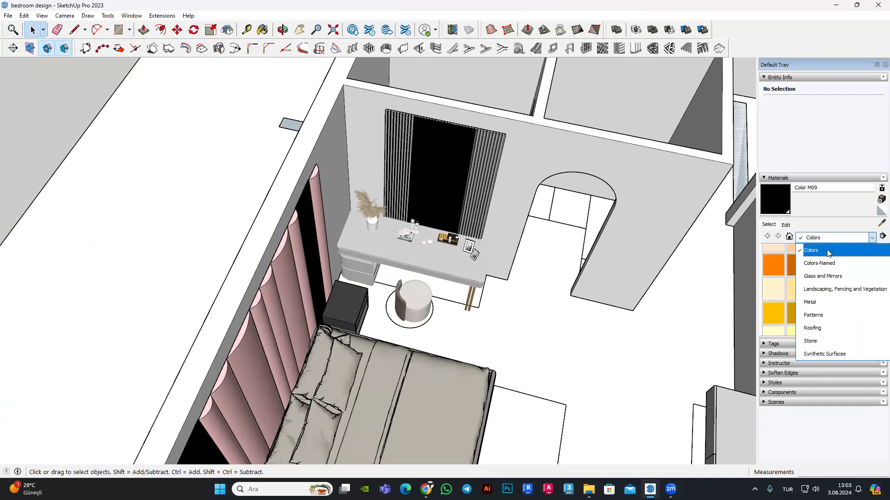
scroll(829, 274, "up", 1)
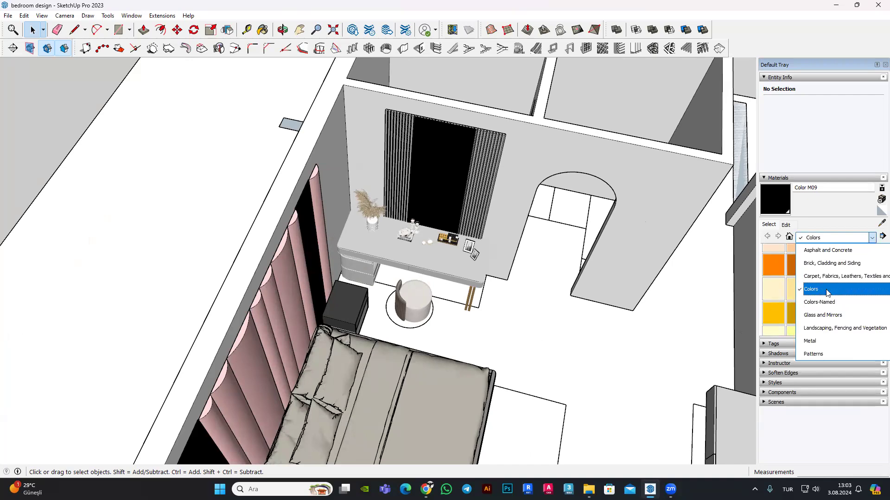
left_click(819, 302)
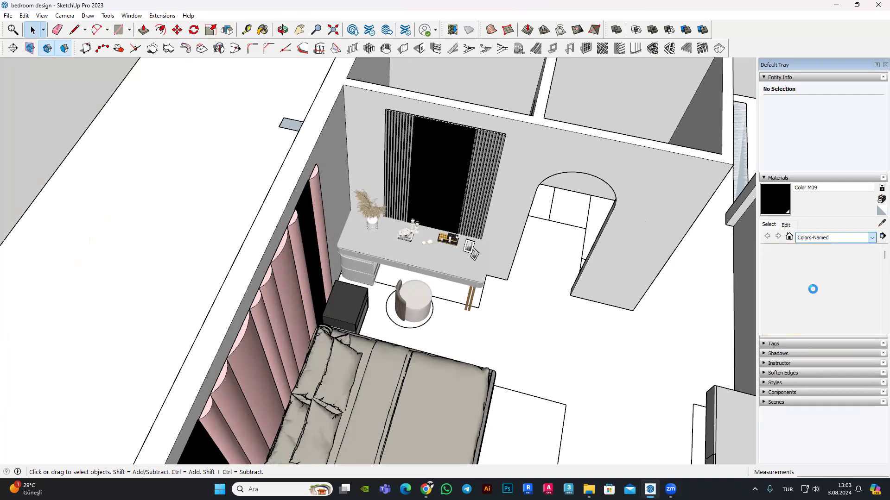
scroll(812, 276, "down", 5)
scroll(812, 274, "down", 5)
scroll(811, 273, "up", 5)
scroll(812, 273, "up", 5)
left_click(873, 238)
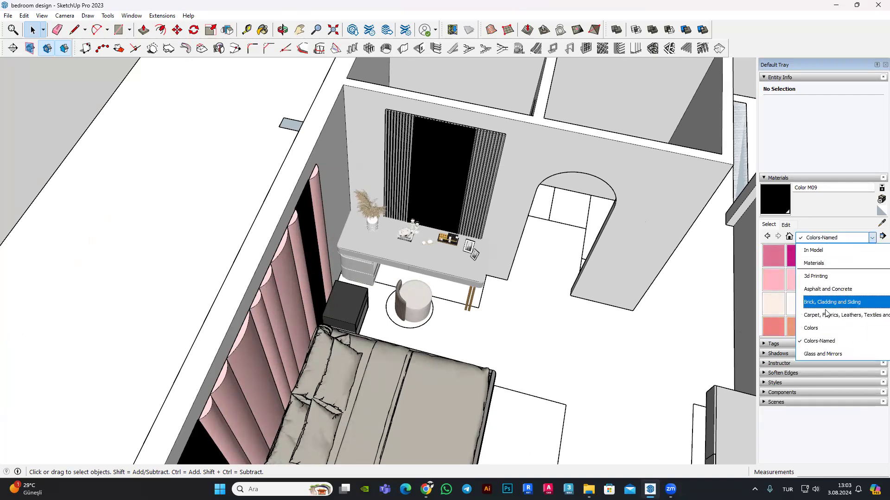
scroll(828, 312, "down", 1)
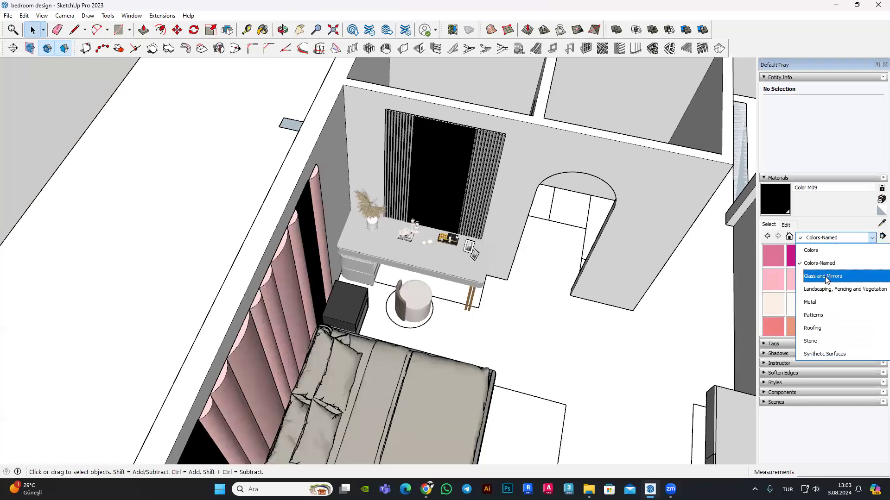
left_click(819, 278)
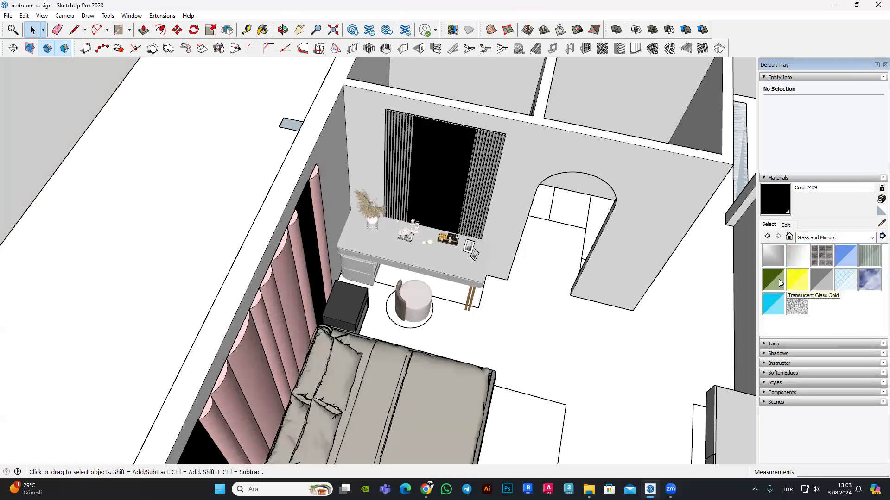
left_click(831, 241)
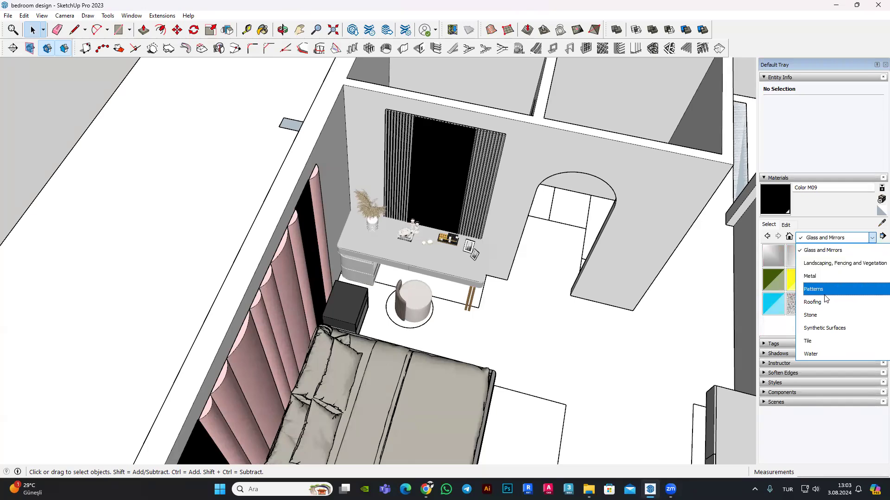
scroll(827, 333, "up", 1)
scroll(832, 328, "down", 2)
left_click(819, 355)
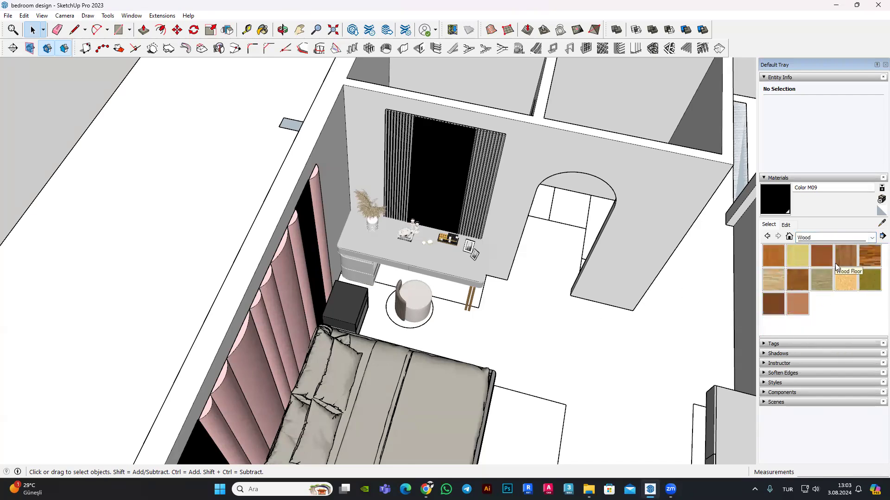
left_click(834, 238)
scroll(832, 264, "up", 2)
scroll(832, 264, "up", 1)
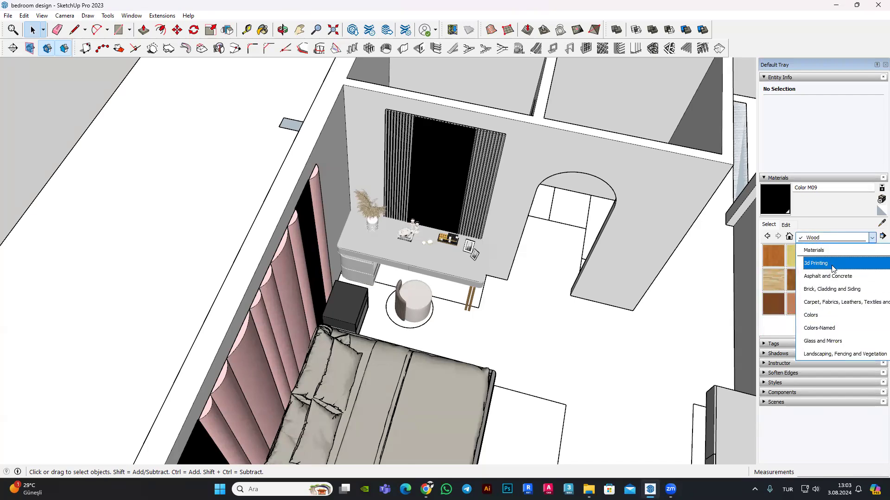
left_click(815, 316)
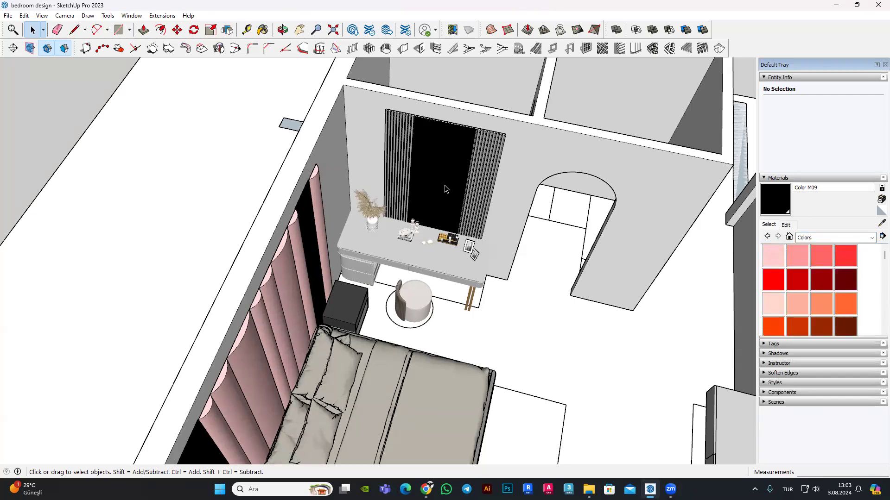
scroll(402, 190, "down", 3)
scroll(403, 194, "down", 3)
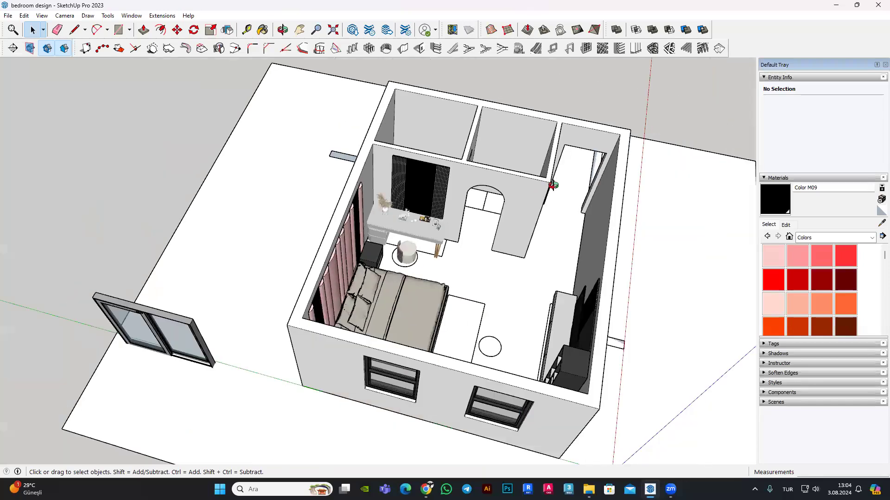
scroll(405, 185, "down", 2)
scroll(411, 161, "down", 2)
scroll(412, 161, "up", 3)
middle_click_drag(412, 184, 417, 200)
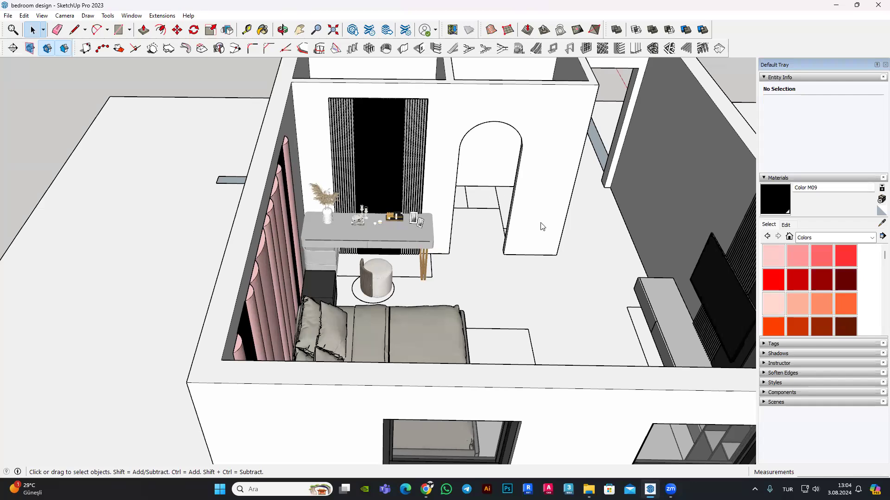
Step: Keep the Colors collection selected in the Materials panel and browse its swatches
left_click(845, 238)
left_click(846, 242)
left_click(858, 240)
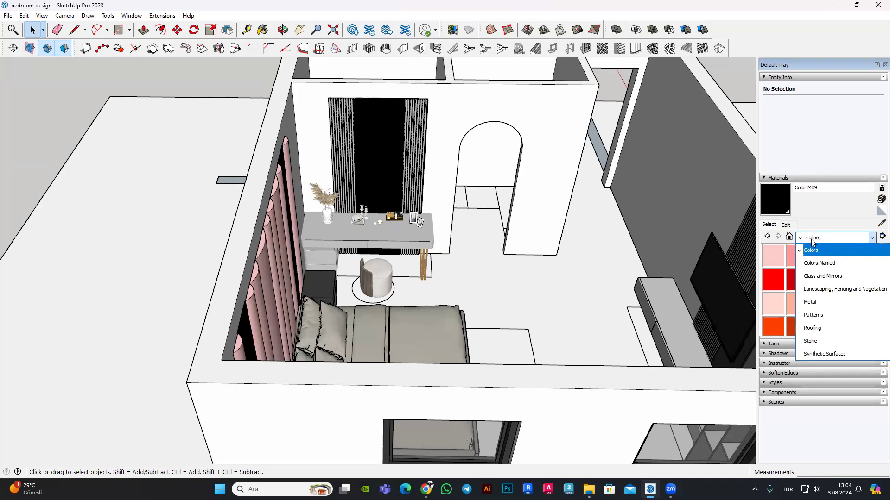
scroll(822, 286, "up", 1)
scroll(821, 283, "up", 1)
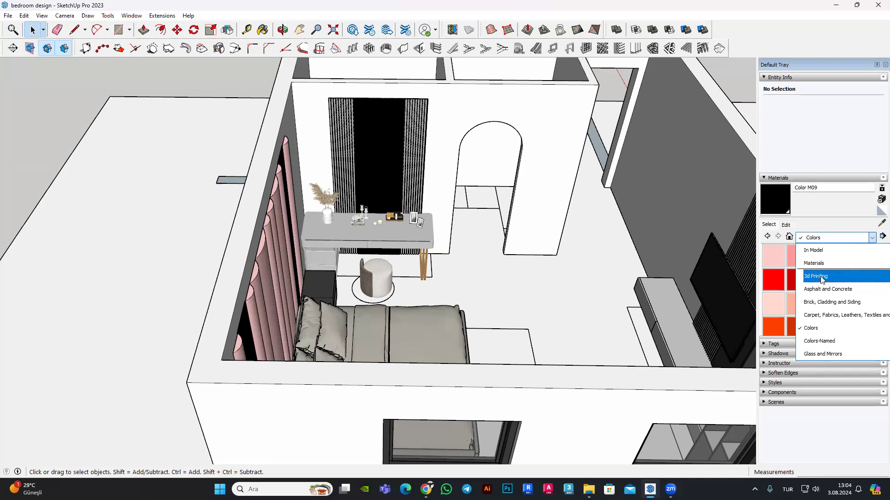
scroll(821, 278, "down", 2)
left_click(824, 263)
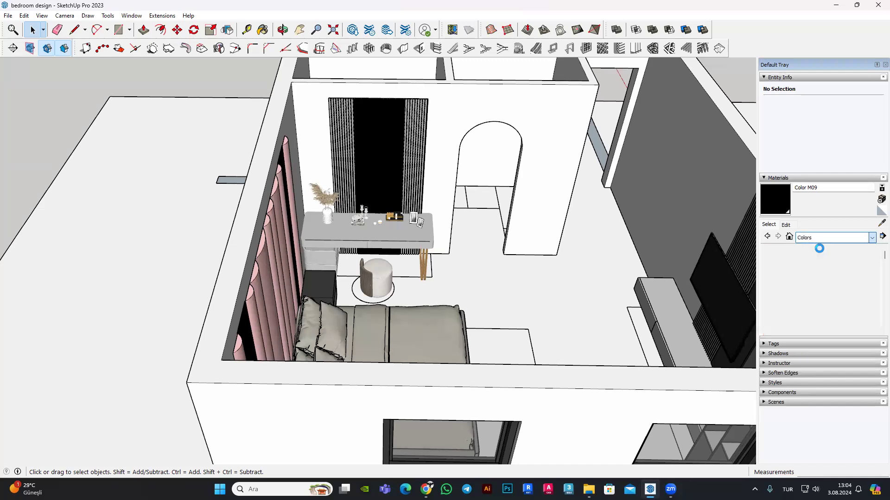
scroll(825, 262, "down", 5)
scroll(826, 267, "down", 5)
scroll(826, 267, "down", 3)
scroll(828, 266, "up", 6)
scroll(828, 268, "up", 4)
scroll(828, 268, "up", 1)
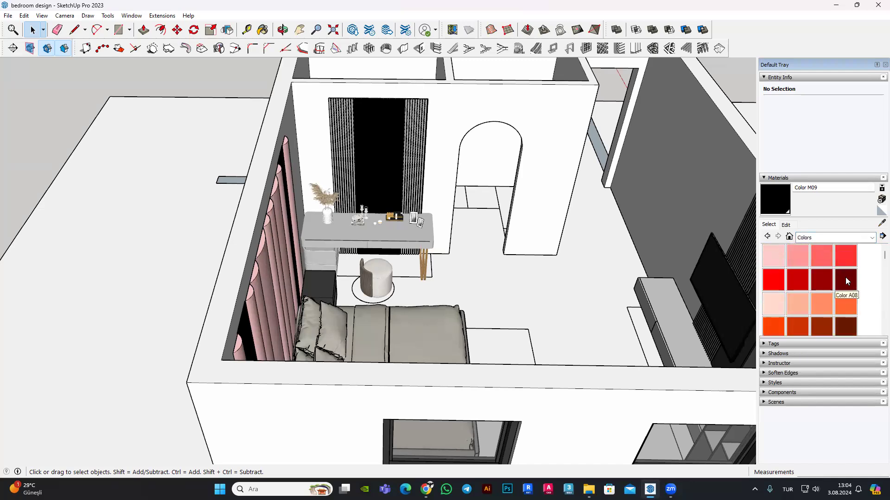
scroll(831, 275, "down", 3)
scroll(832, 275, "down", 5)
scroll(835, 274, "up", 3)
scroll(836, 273, "up", 2)
scroll(837, 273, "up", 3)
scroll(834, 278, "up", 2)
Step: Load dark red Color A08 as the paint material and review its Edit settings
left_click(848, 279)
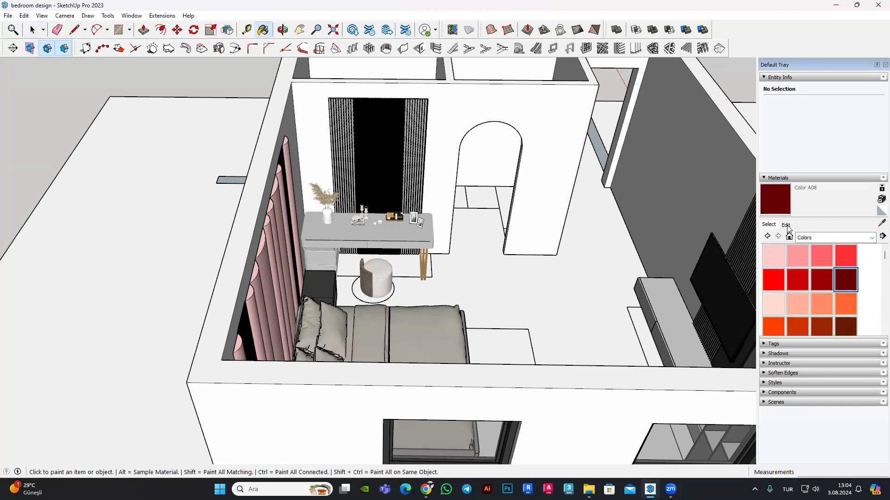
left_click(787, 226)
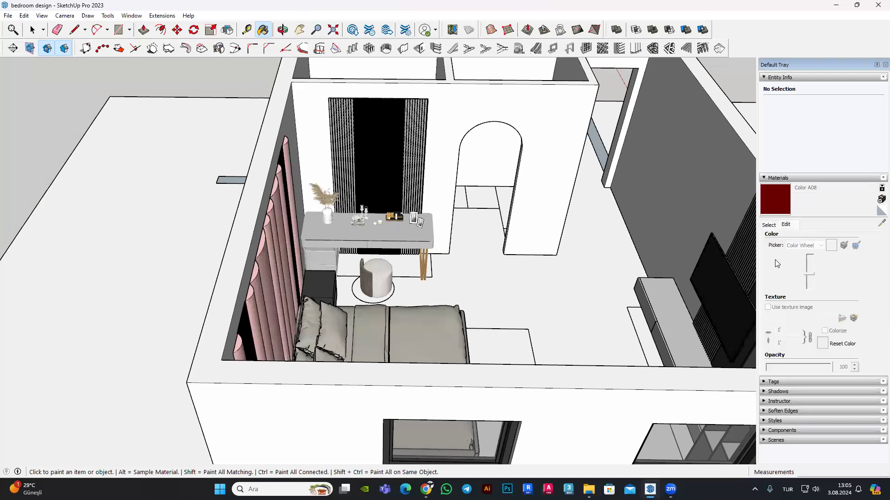
left_click(769, 224)
left_click(824, 239)
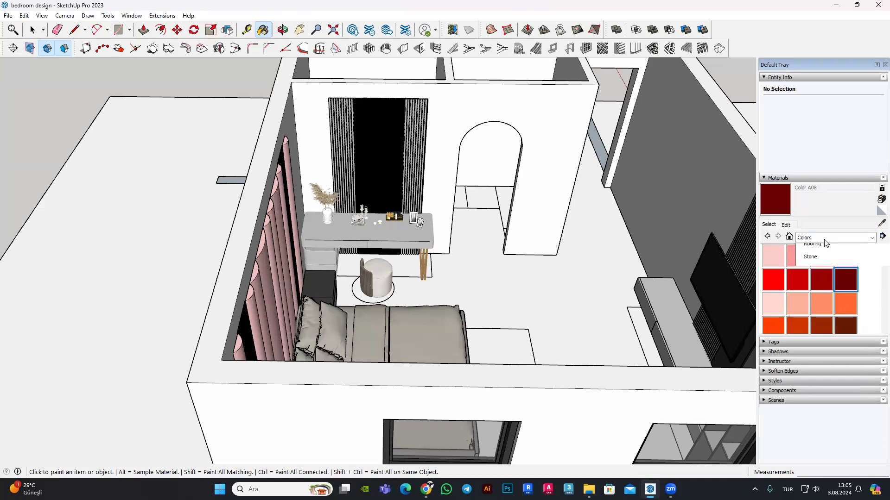
left_click(787, 226)
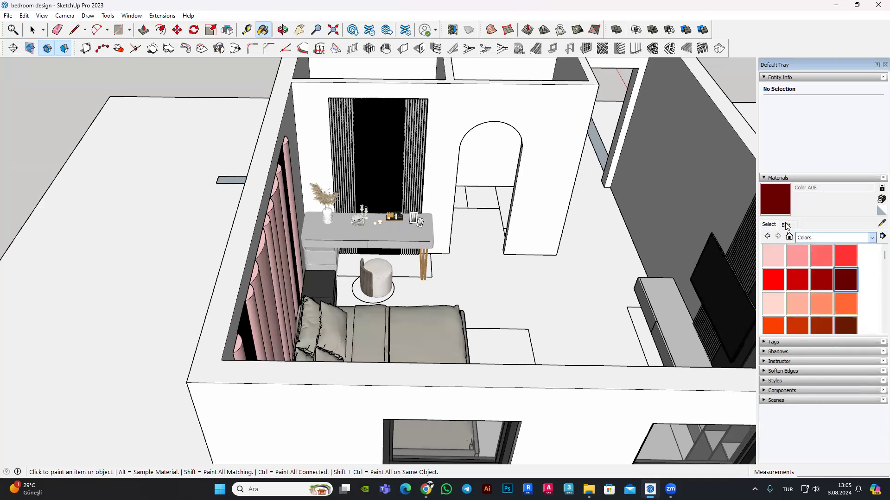
left_click(787, 226)
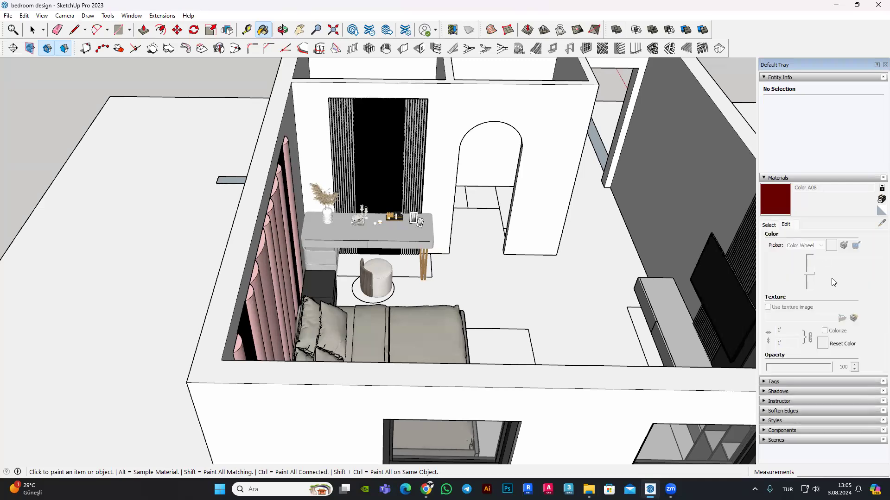
left_click(772, 225)
left_click(764, 203)
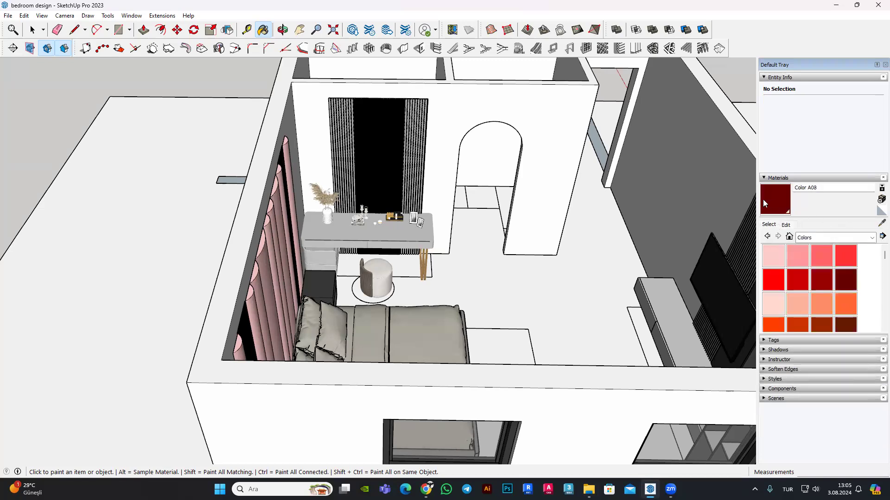
scroll(586, 218, "down", 5)
scroll(811, 287, "down", 5)
scroll(811, 287, "down", 5)
left_click(872, 238)
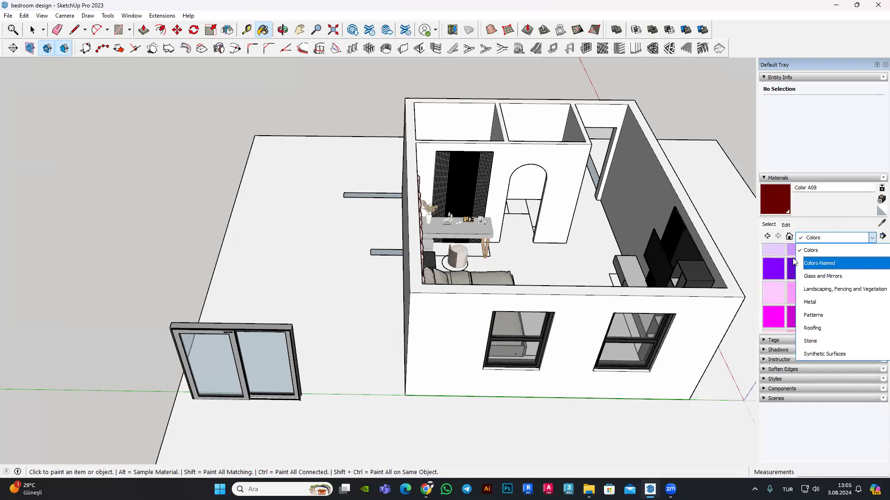
Step: Show In Model materials and make the pink <auto>1 material the current paint
scroll(829, 319, "down", 2)
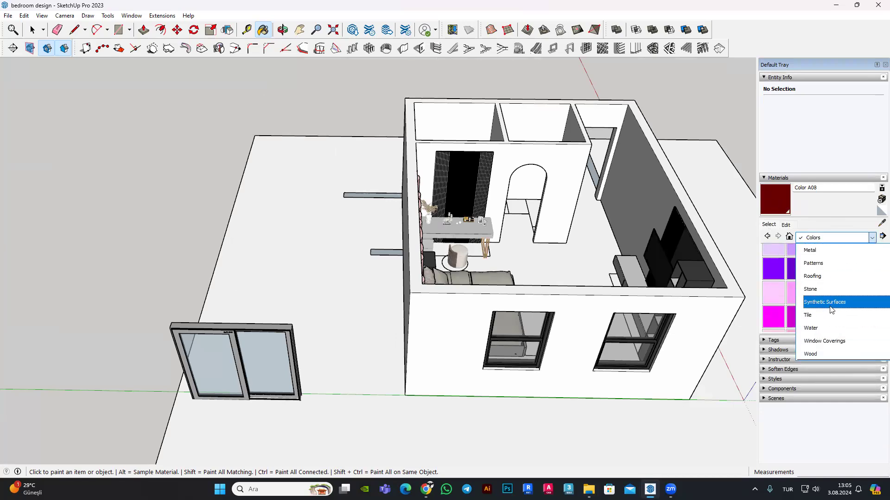
scroll(831, 310, "up", 3)
scroll(832, 310, "up", 3)
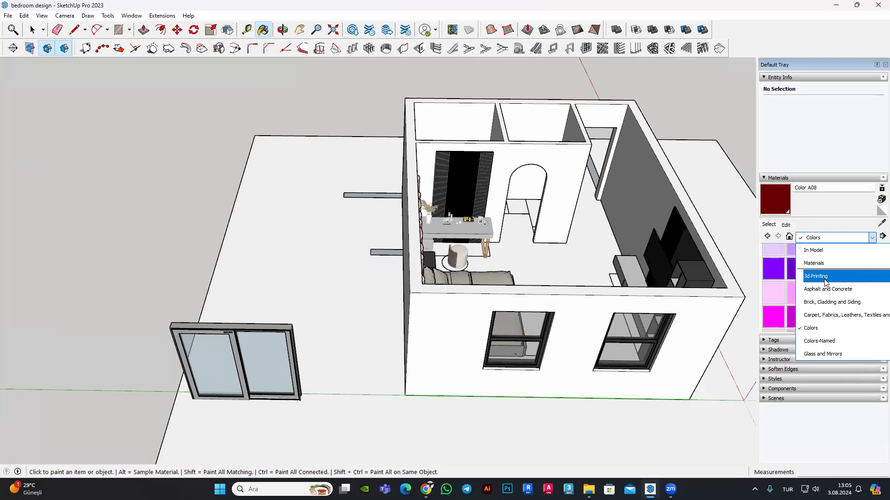
left_click(820, 250)
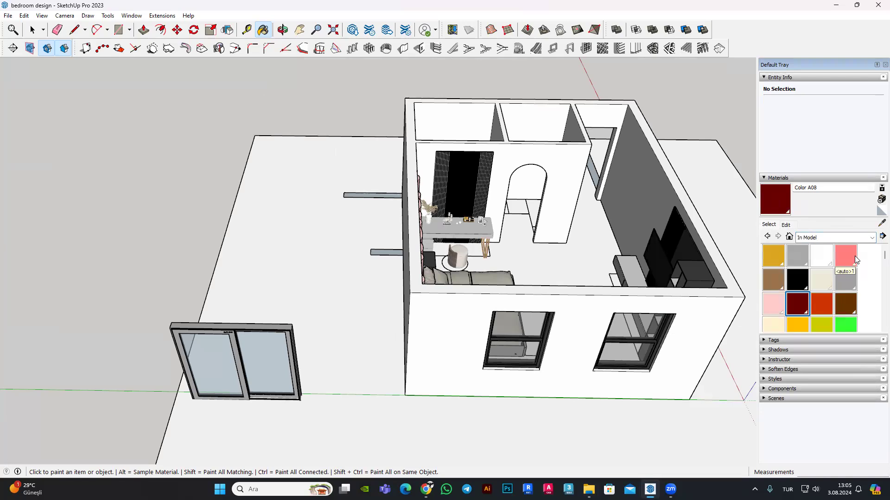
left_click(856, 260)
left_click(786, 225)
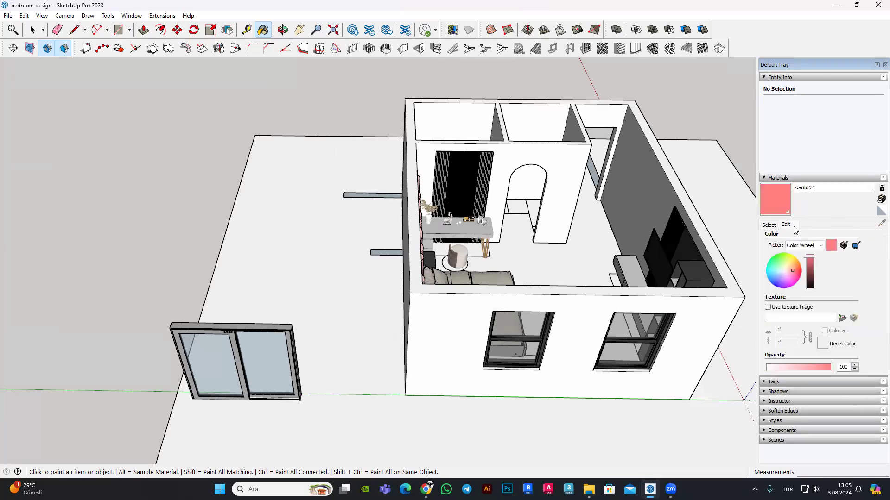
left_click(770, 225)
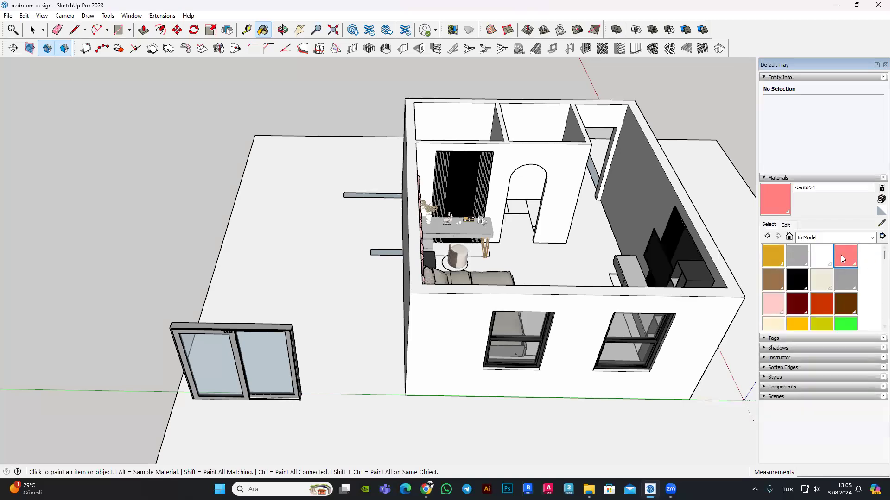
Step: Switch the Materials collection back to Colors and return to the Select tool
left_click(842, 237)
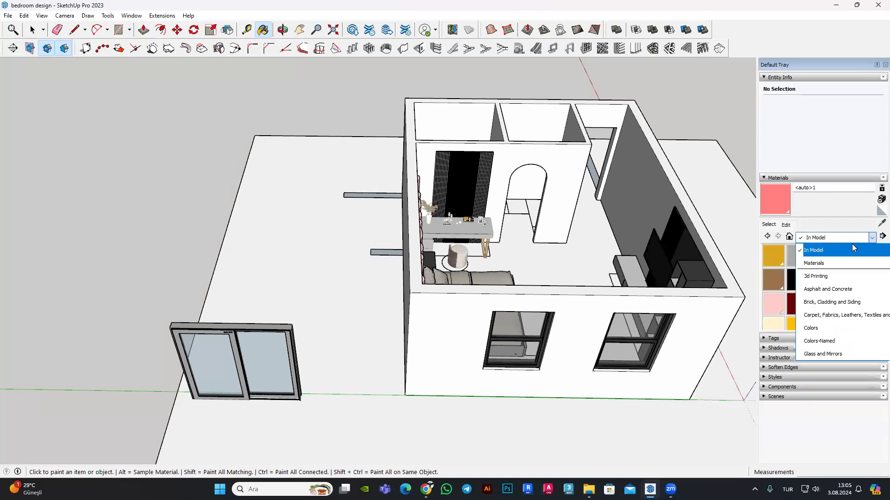
left_click(784, 229)
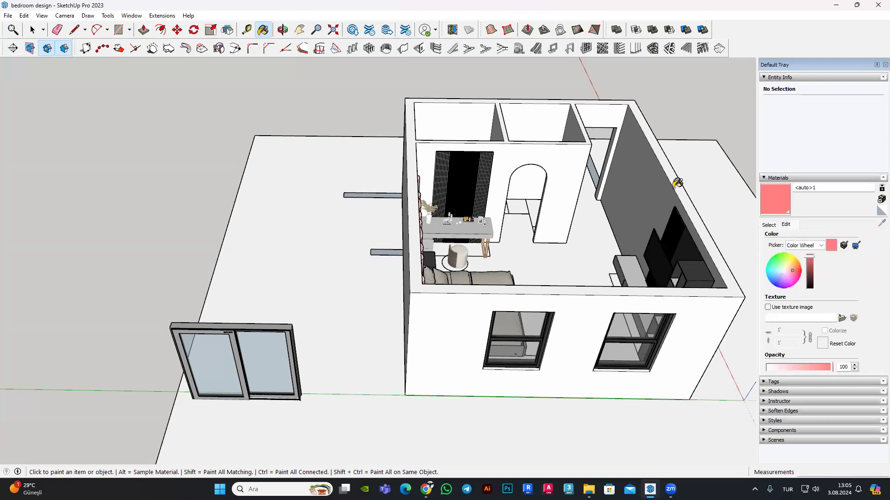
left_click(768, 225)
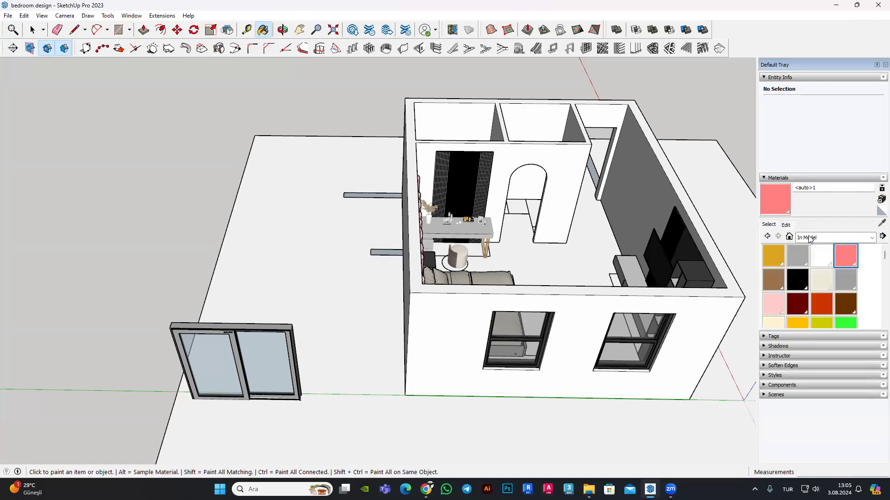
scroll(399, 225, "down", 3)
middle_click_drag(704, 358, 719, 109)
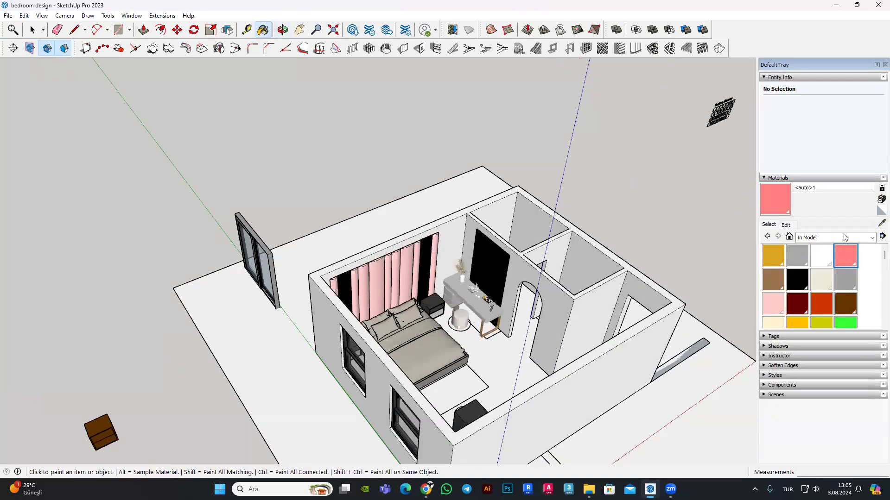
left_click(828, 238)
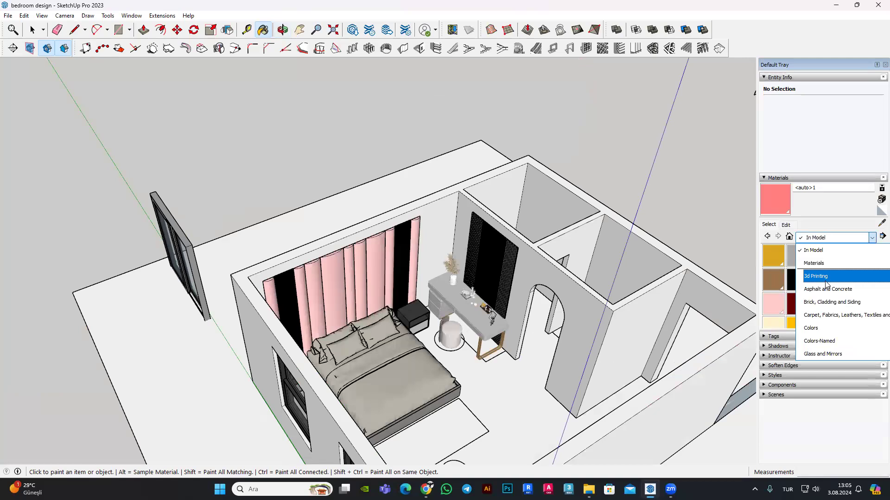
left_click(813, 328)
scroll(568, 242, "down", 1)
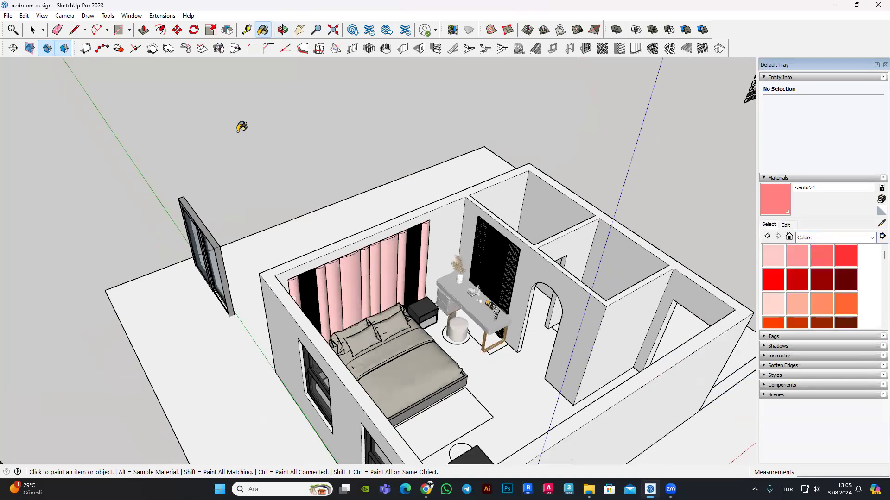
left_click(33, 29)
mouse_move(235, 211)
middle_mouse_down()
mouse_move(521, 305)
mouse_move(513, 223)
middle_mouse_up()
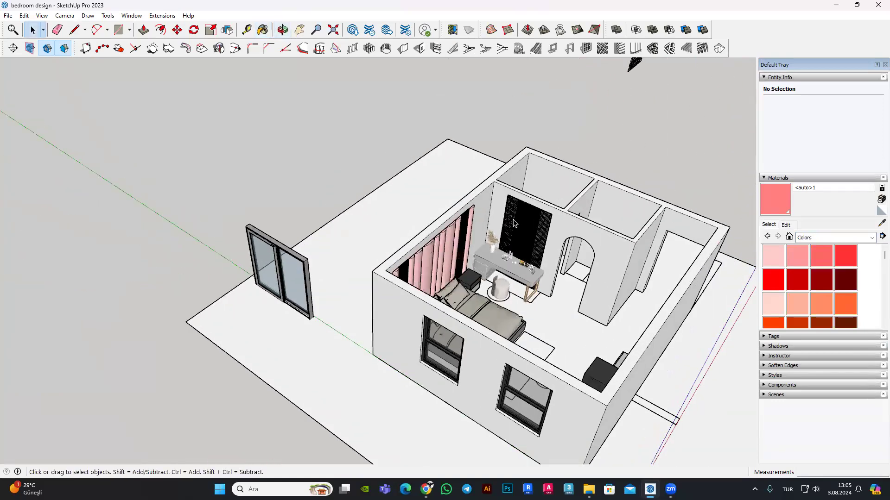
scroll(513, 223, "up", 2)
scroll(432, 274, "up", 3)
scroll(433, 274, "down", 3)
mouse_move(433, 274)
middle_mouse_down()
mouse_move(217, 255)
mouse_move(427, 277)
middle_mouse_up()
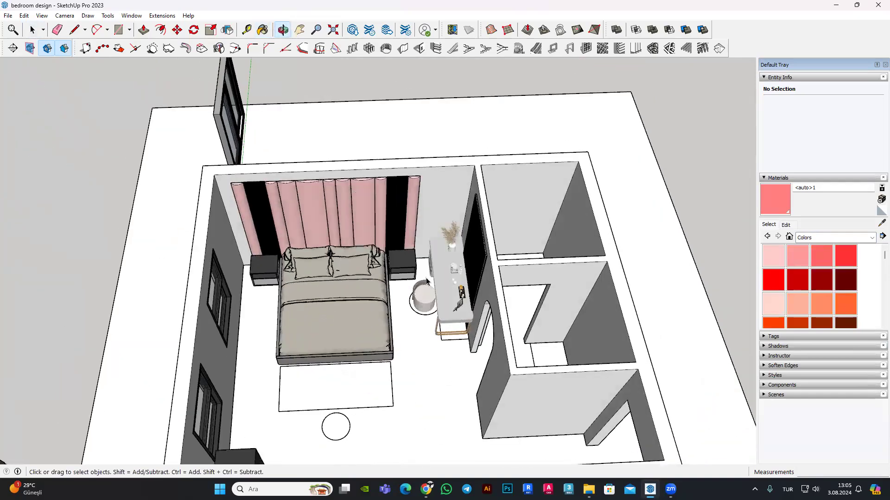
scroll(426, 278, "up", 2)
scroll(499, 307, "up", 2)
scroll(466, 297, "down", 1)
scroll(284, 258, "down", 1)
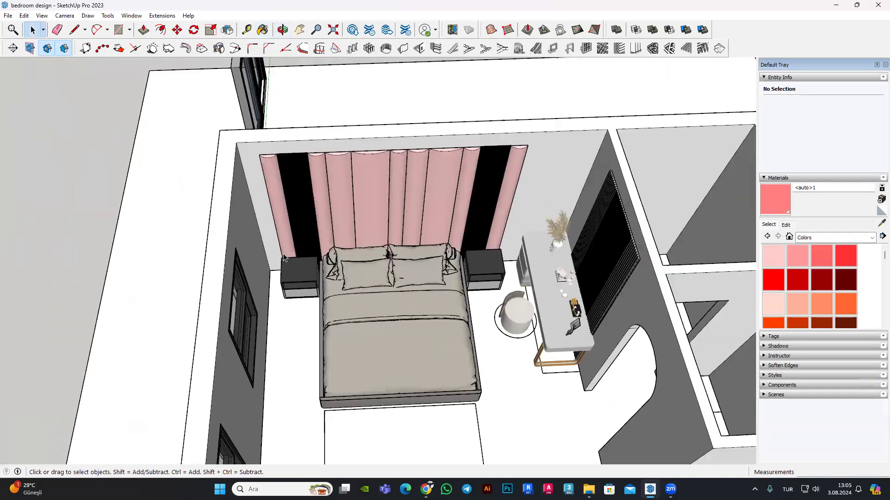
scroll(284, 258, "down", 3)
mouse_move(285, 258)
middle_mouse_down()
mouse_move(241, 268)
mouse_move(253, 257)
mouse_move(249, 293)
middle_mouse_up()
scroll(376, 347, "down", 2)
mouse_move(376, 347)
middle_mouse_down()
mouse_move(305, 319)
mouse_move(498, 302)
middle_mouse_up()
scroll(416, 308, "up", 2)
scroll(416, 308, "down", 2)
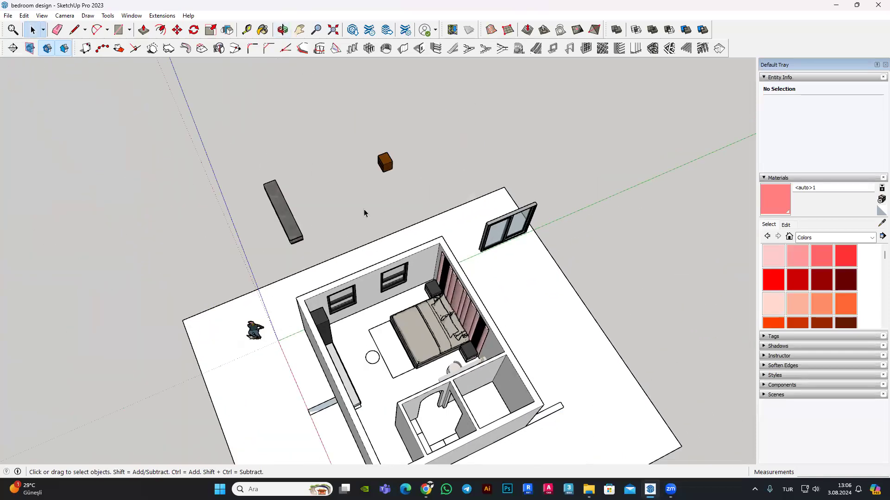
mouse_move(363, 210)
middle_mouse_down()
mouse_move(417, 287)
mouse_move(555, 210)
middle_mouse_up()
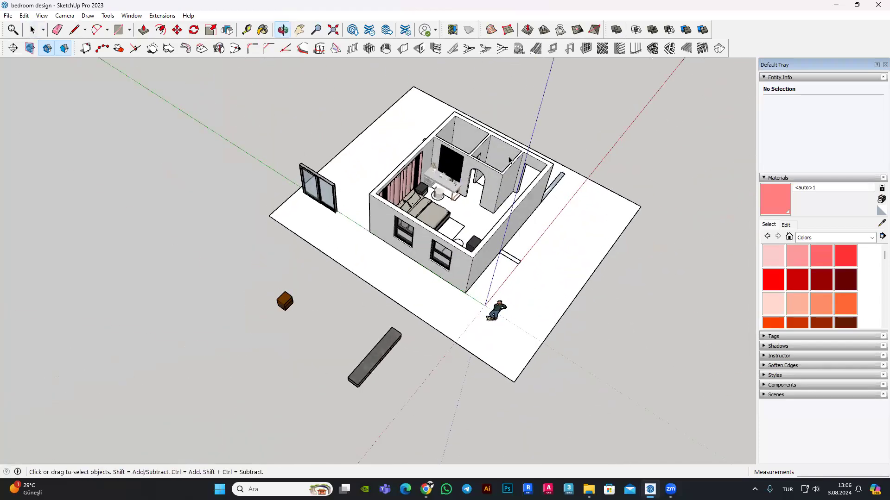
scroll(445, 204, "up", 2)
scroll(445, 203, "up", 2)
scroll(444, 202, "up", 2)
scroll(444, 202, "up", 2)
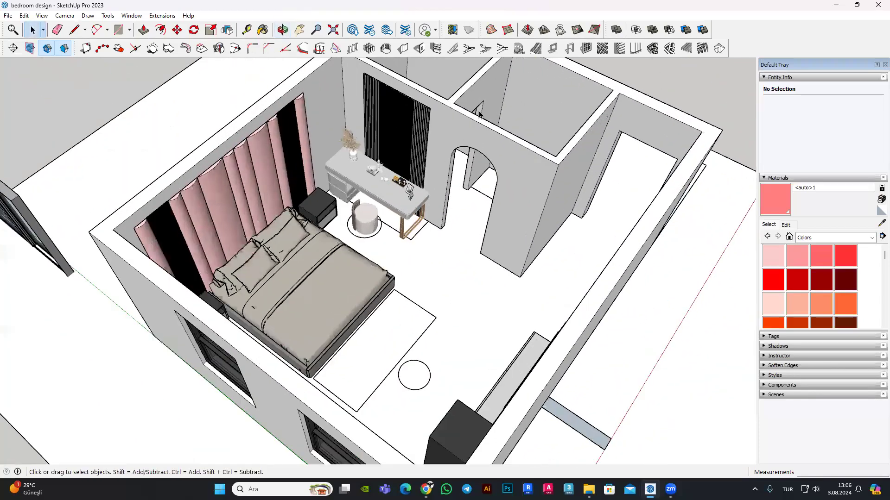
scroll(444, 201, "up", 2)
scroll(463, 186, "up", 2)
scroll(517, 134, "up", 2)
mouse_move(517, 134)
middle_mouse_down()
mouse_move(526, 127)
mouse_move(483, 278)
mouse_move(450, 284)
mouse_move(441, 320)
mouse_move(463, 278)
middle_mouse_up()
scroll(463, 278, "down", 4)
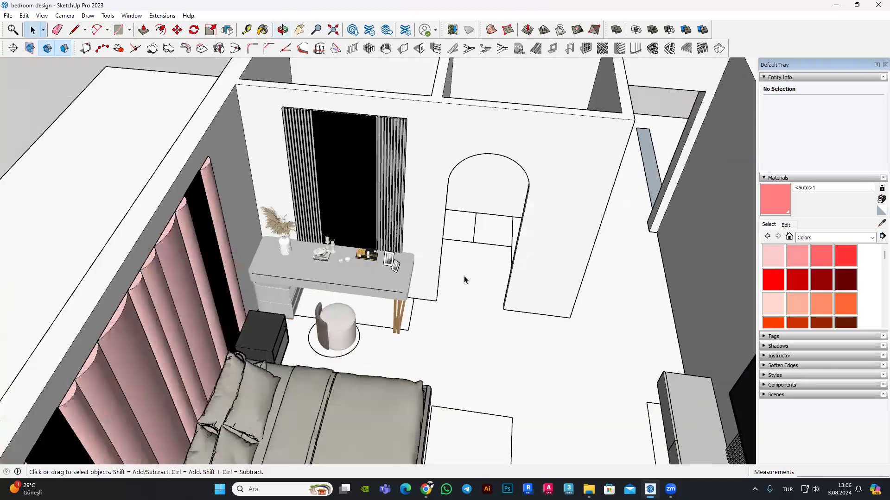
scroll(449, 318, "up", 2)
scroll(449, 318, "up", 2)
scroll(407, 345, "up", 2)
scroll(517, 360, "up", 2)
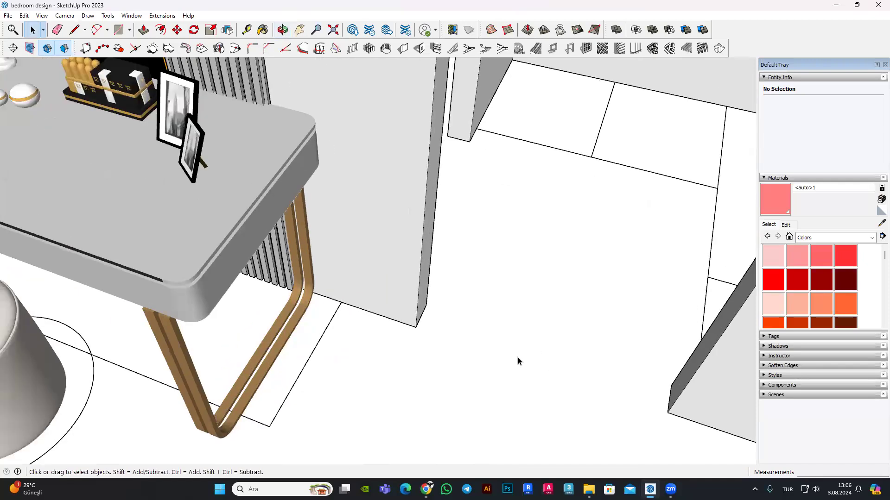
scroll(524, 193, "down", 1)
scroll(397, 370, "down", 3)
scroll(571, 219, "up", 3)
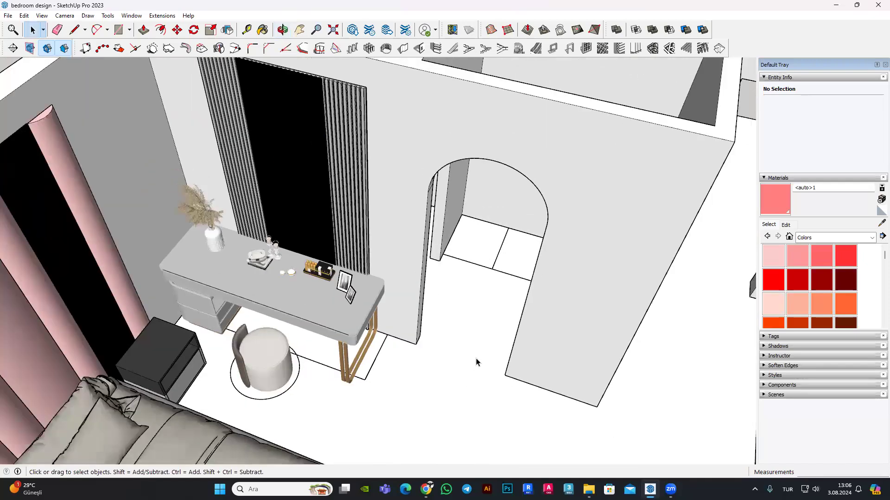
scroll(477, 358, "up", 1)
middle_click_drag(433, 373, 384, 171)
scroll(384, 171, "up", 3)
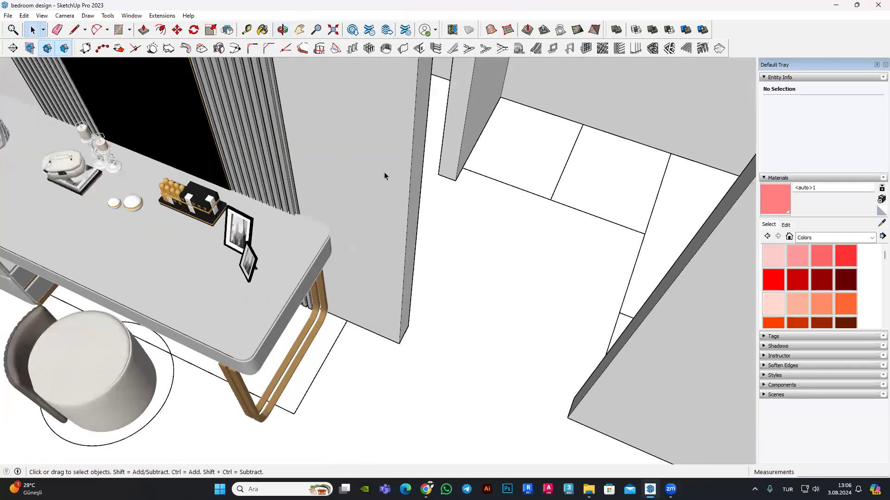
scroll(385, 174, "down", 3)
left_click(387, 134)
scroll(387, 134, "down", 2)
scroll(418, 158, "up", 1)
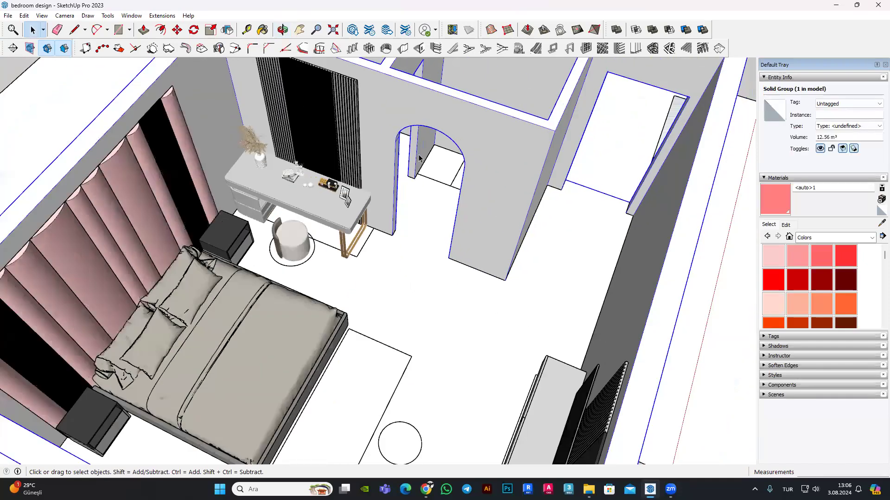
scroll(418, 157, "down", 5)
scroll(441, 164, "down", 1)
scroll(473, 174, "up", 1)
scroll(491, 179, "up", 2)
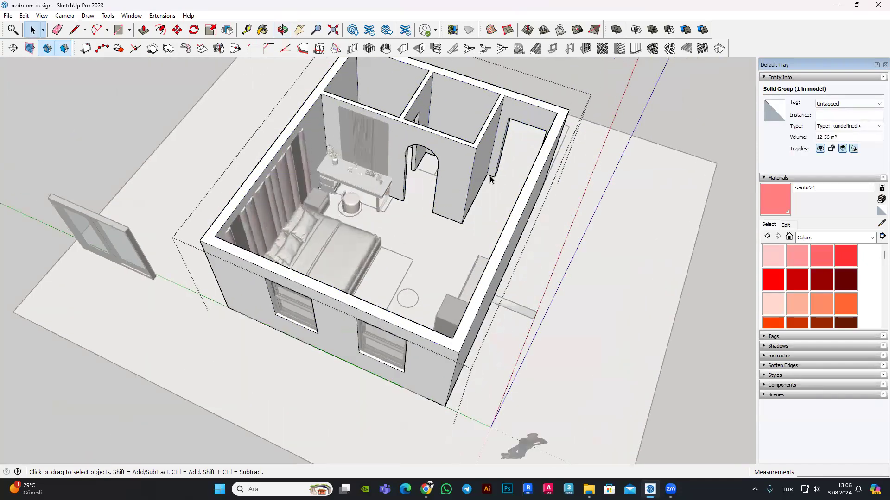
middle_click_drag(491, 180, 403, 183)
scroll(393, 185, "up", 2)
scroll(338, 214, "up", 2)
scroll(372, 283, "up", 2)
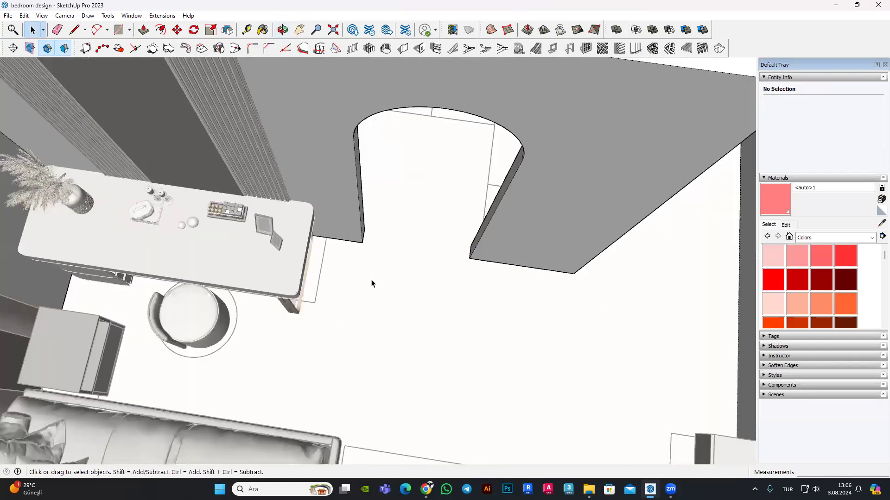
middle_click_drag(372, 283, 341, 193)
scroll(348, 234, "down", 3)
left_click(350, 139)
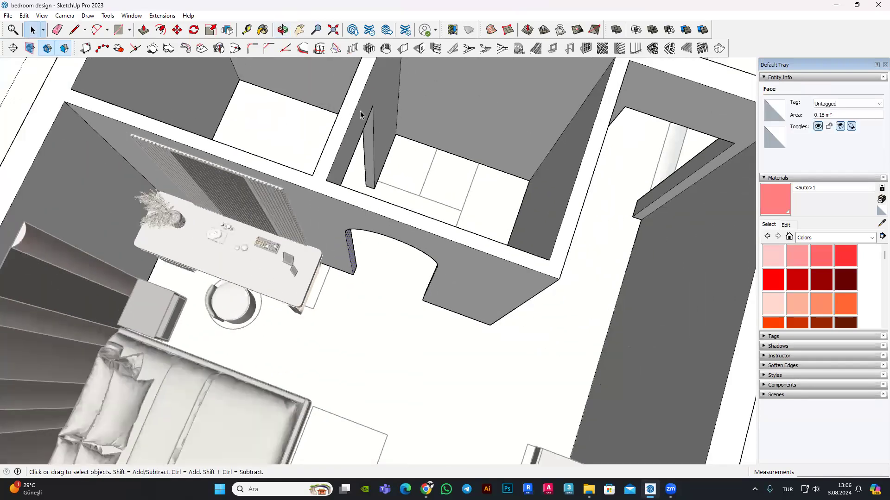
middle_click_drag(360, 114, 358, 123)
scroll(357, 123, "up", 2)
scroll(348, 198, "up", 2)
mouse_move(347, 198)
middle_mouse_down()
mouse_move(417, 126)
mouse_move(494, 230)
middle_mouse_up()
scroll(550, 225, "down", 3)
scroll(628, 157, "up", 2)
scroll(613, 184, "up", 2)
mouse_move(614, 185)
middle_mouse_down()
mouse_move(510, 212)
mouse_move(531, 281)
mouse_move(510, 232)
middle_mouse_up()
scroll(510, 232, "up", 2)
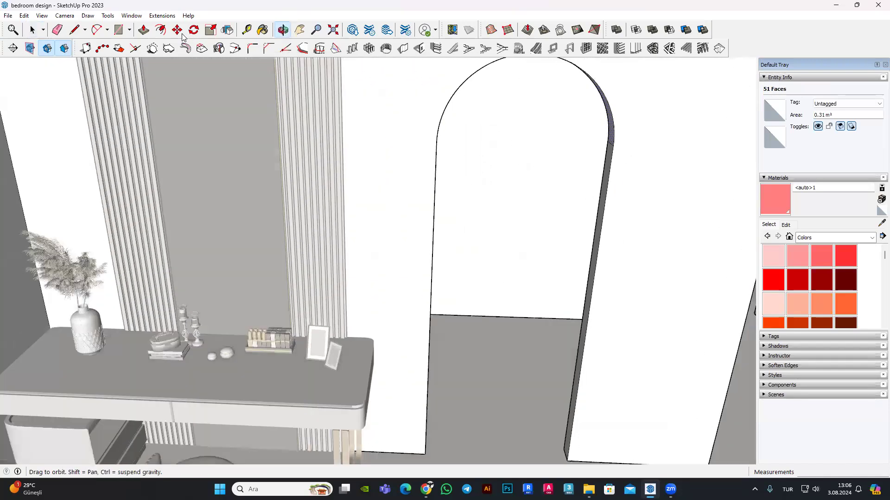
scroll(558, 292, "down", 3)
mouse_move(558, 292)
middle_mouse_down()
mouse_move(526, 272)
mouse_move(527, 280)
middle_mouse_up()
scroll(541, 302, "down", 2)
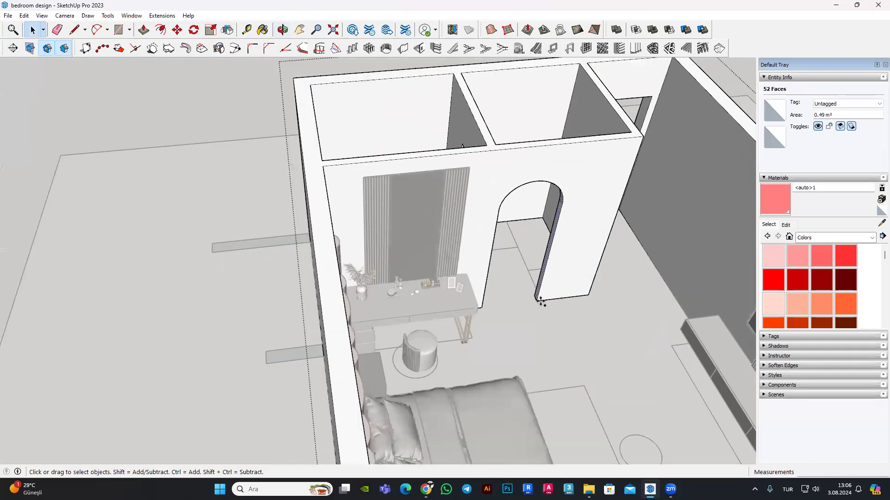
scroll(542, 306, "down", 2)
Step: Copy the arch's curved inner surface from its base to just in front of the doorway
key("m")
scroll(556, 328, "up", 3)
key("ctrl")
left_click(519, 273)
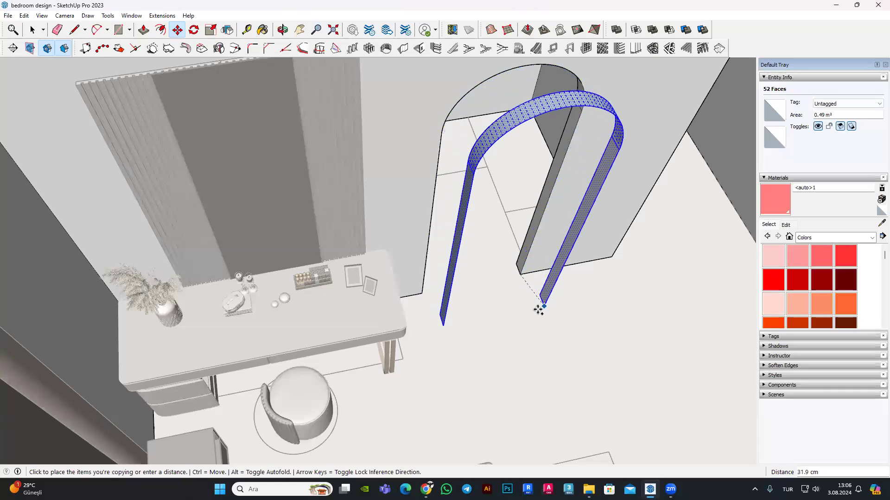
left_click(539, 304)
Step: Inspect the detached arch band from overhead and frontal views, then finish the move
mouse_move(353, 343)
middle_mouse_down()
mouse_move(558, 354)
mouse_move(403, 258)
middle_mouse_up()
scroll(404, 258, "down", 2)
scroll(258, 94, "down", 2)
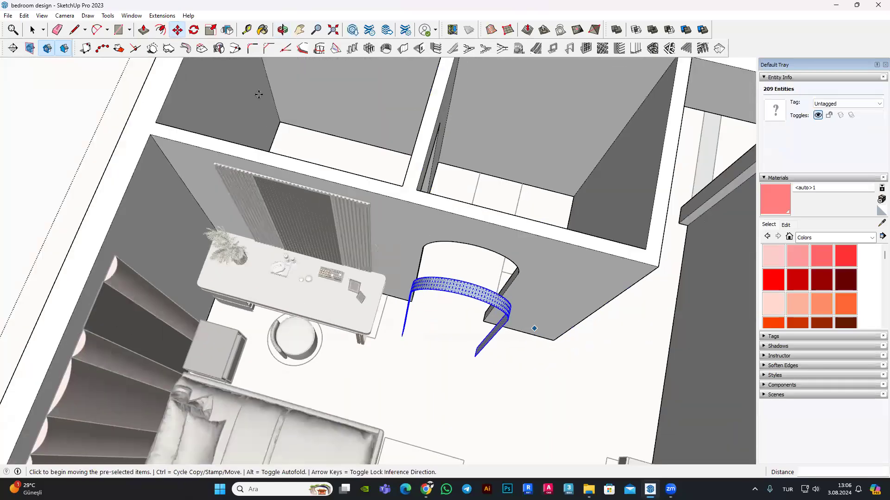
scroll(259, 94, "up", 5)
mouse_move(355, 240)
middle_mouse_down()
mouse_move(79, 48)
mouse_move(344, 240)
mouse_move(260, 174)
middle_mouse_up()
scroll(343, 240, "down", 2)
scroll(230, 90, "up", 3)
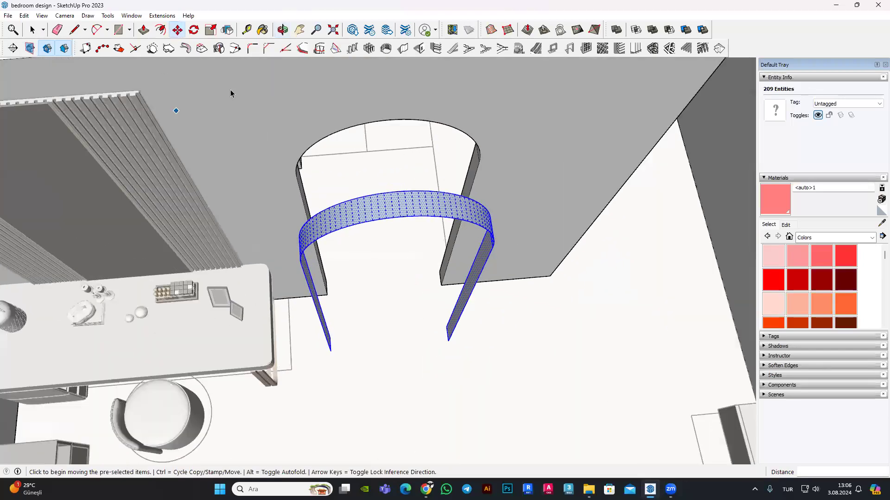
key("space")
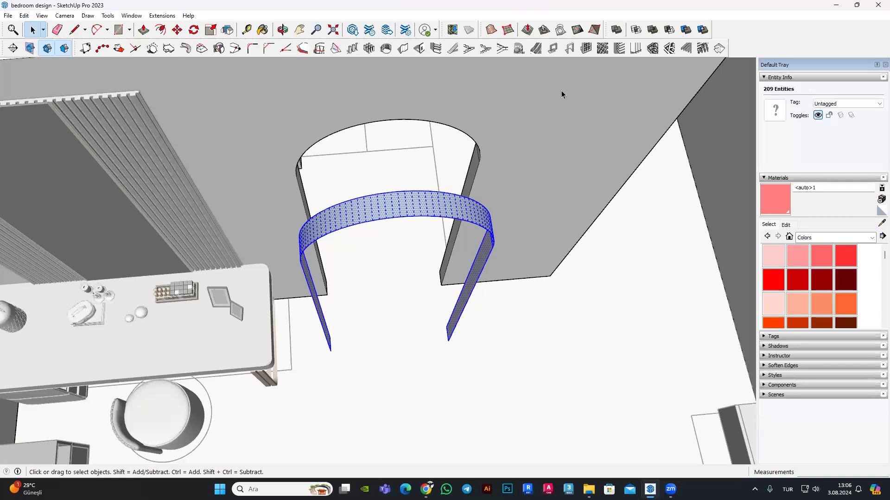
scroll(558, 95, "up", 1)
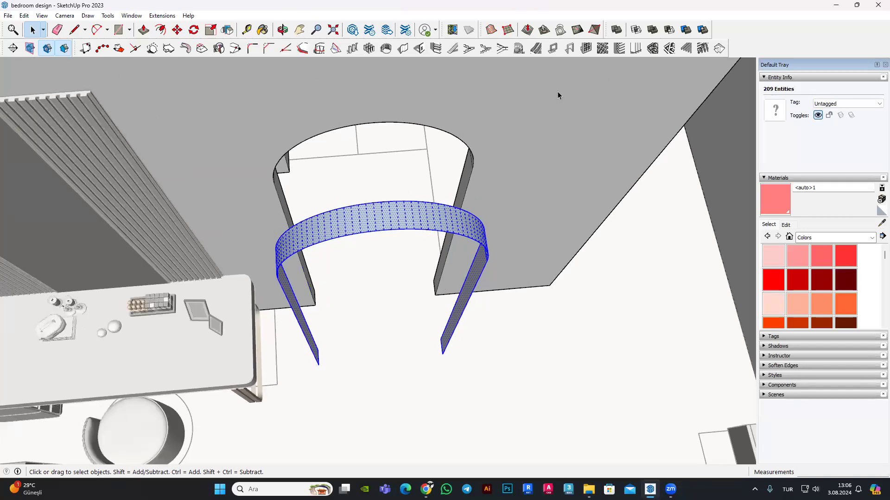
scroll(485, 239, "down", 3)
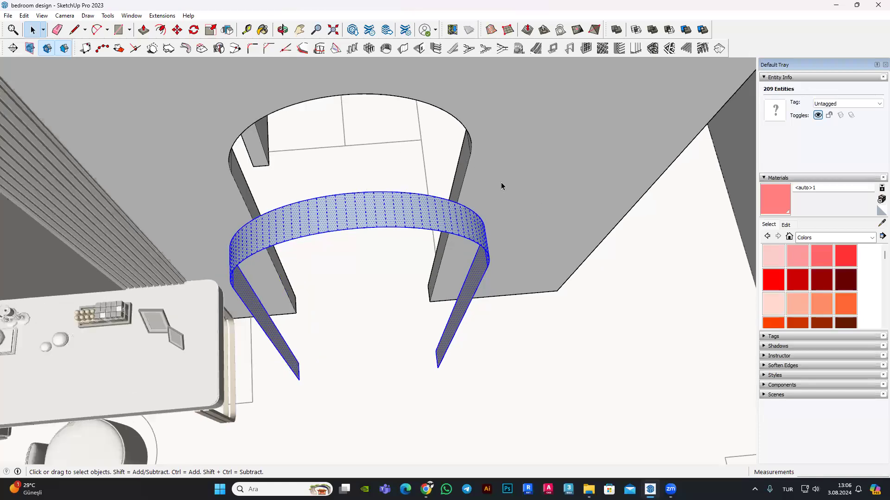
scroll(501, 185, "down", 3)
scroll(538, 183, "down", 3)
scroll(334, 103, "down", 3)
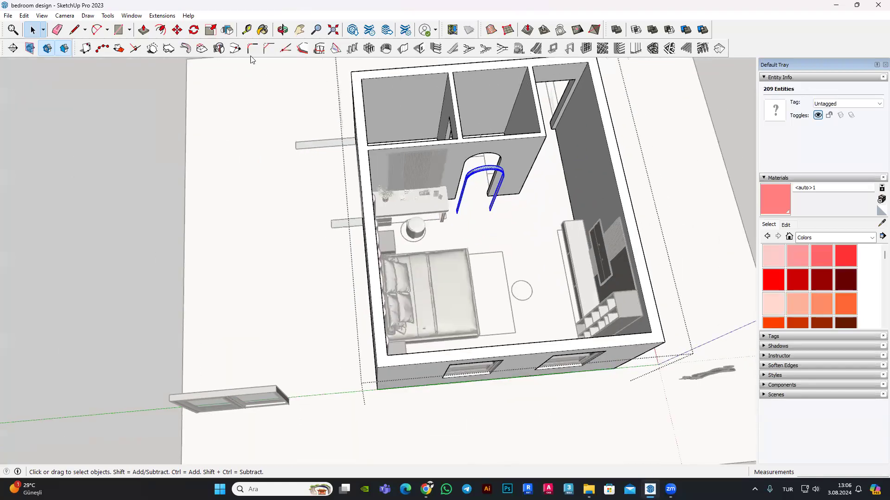
Step: Select the whole arch band copy and move it out beside the building
scroll(524, 157, "down", 5)
left_click(273, 177)
triple_click(343, 192)
scroll(216, 212, "down", 2)
scroll(321, 183, "up", 3)
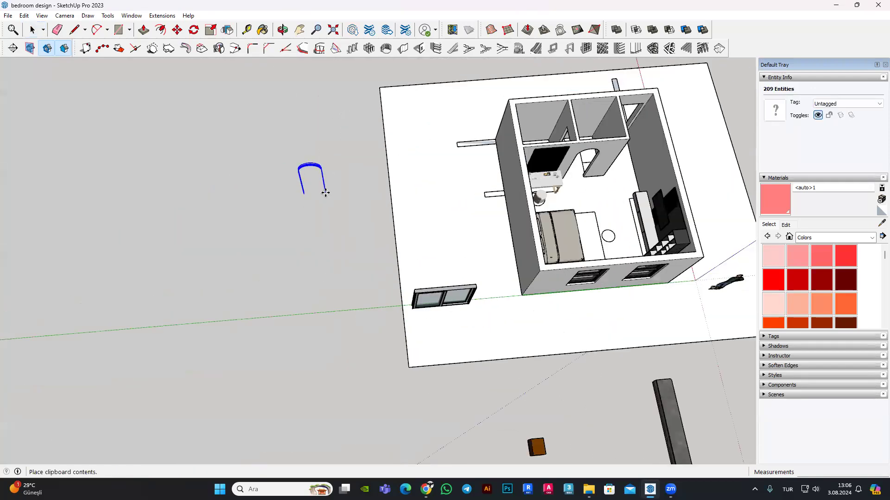
key("m")
scroll(322, 149, "up", 3)
scroll(311, 133, "up", 3)
scroll(311, 132, "up", 3)
scroll(361, 132, "down", 1)
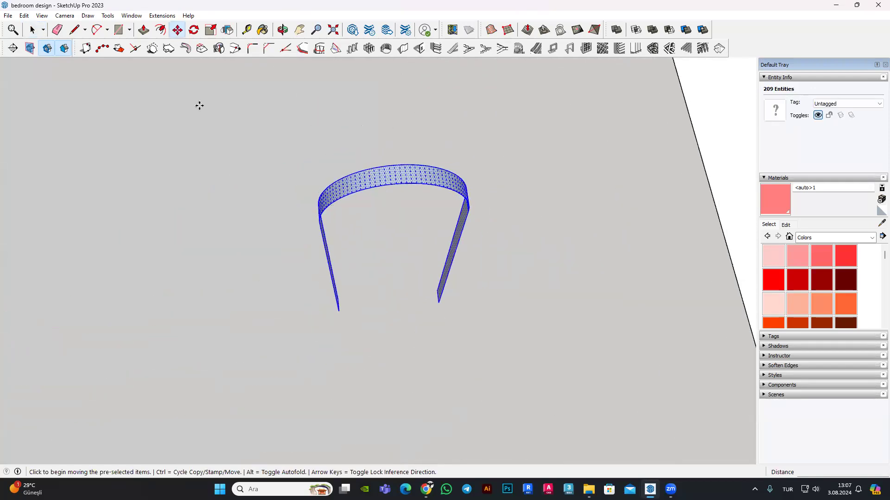
Step: Orbit around the standalone arch band, then switch to Push/Pull
mouse_move(209, 126)
middle_mouse_down()
mouse_move(409, 139)
mouse_move(339, 248)
mouse_move(469, 184)
middle_mouse_up()
scroll(476, 190, "up", 3)
scroll(468, 197, "up", 1)
scroll(461, 185, "up", 1)
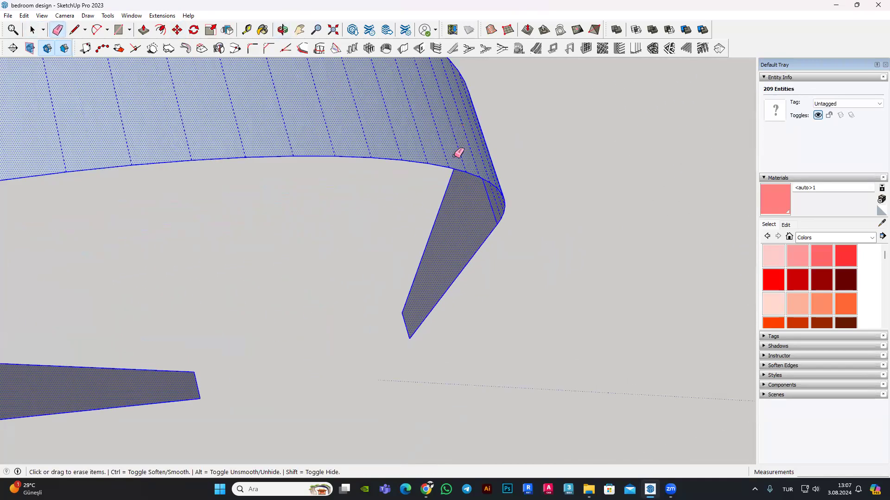
scroll(435, 141, "up", 2)
scroll(446, 133, "up", 1)
scroll(445, 133, "down", 2)
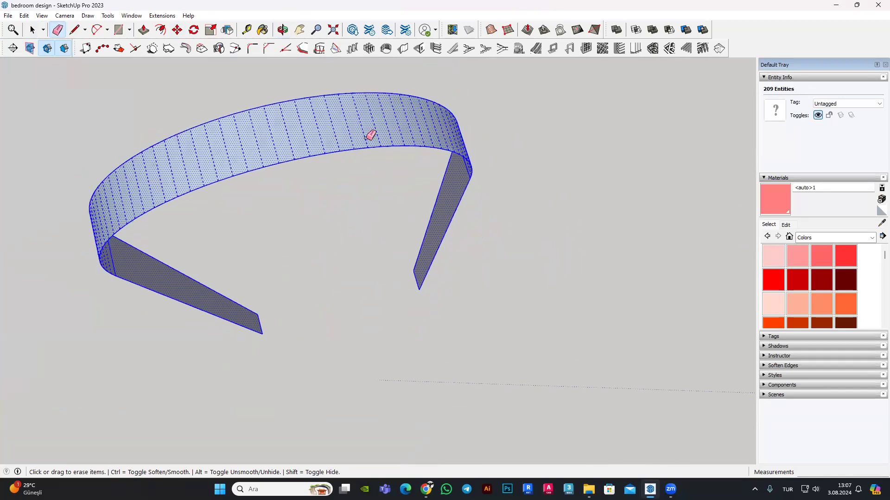
scroll(370, 136, "down", 2)
left_click(144, 30)
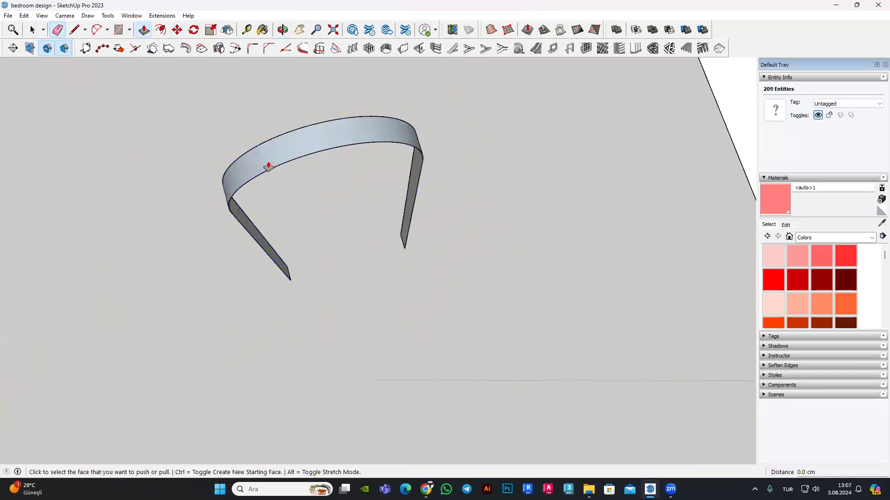
scroll(284, 139, "up", 1)
scroll(334, 174, "down", 2)
Step: Copy the band's lower front arc and right leg's bottom edge to below the band
mouse_move(334, 175)
middle_mouse_down()
mouse_move(344, 138)
mouse_move(416, 186)
mouse_move(426, 273)
mouse_move(330, 169)
mouse_move(360, 132)
mouse_move(397, 267)
mouse_move(351, 127)
middle_mouse_up()
key("space")
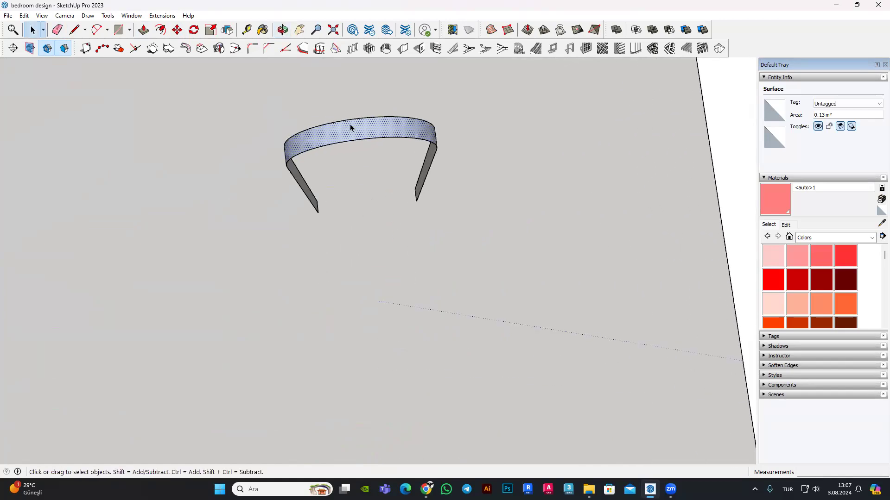
left_click(313, 152)
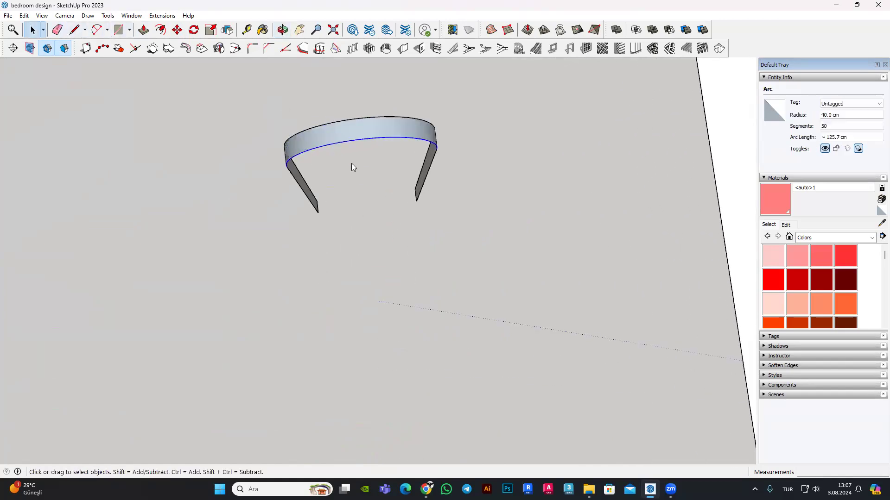
left_click(434, 161, "shift")
left_click(177, 30)
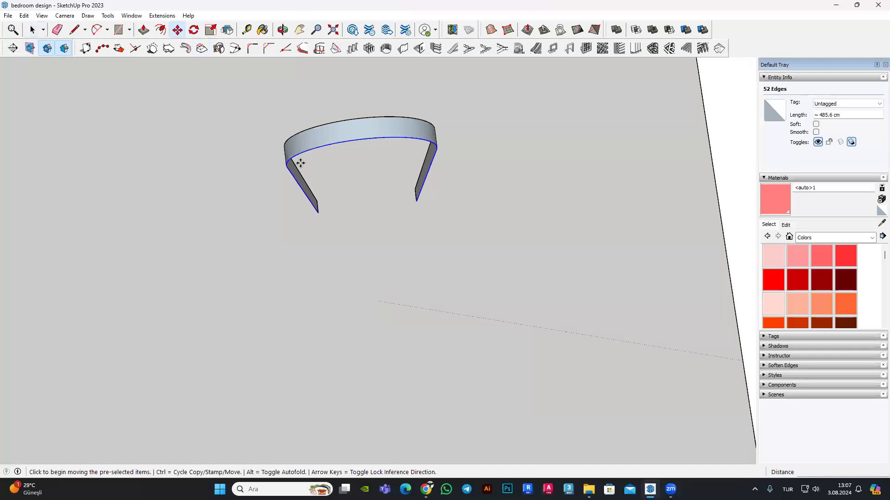
key("ctrl")
left_click(301, 163)
left_click(311, 242)
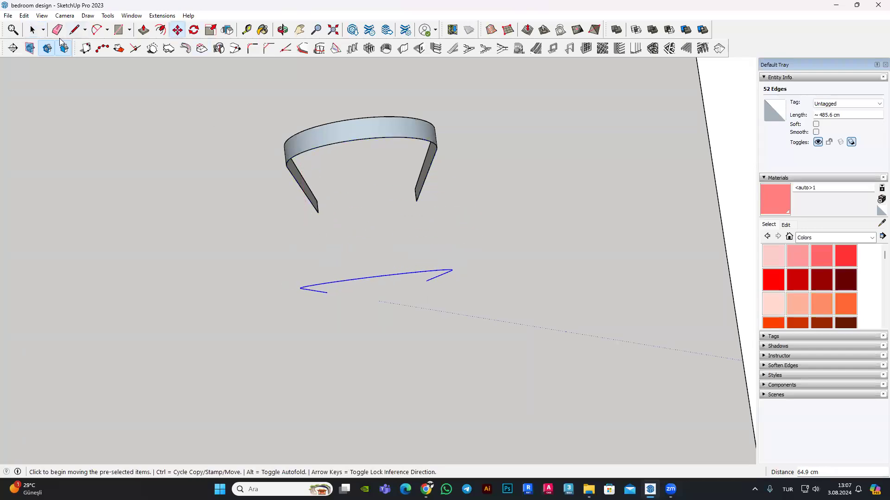
key("space")
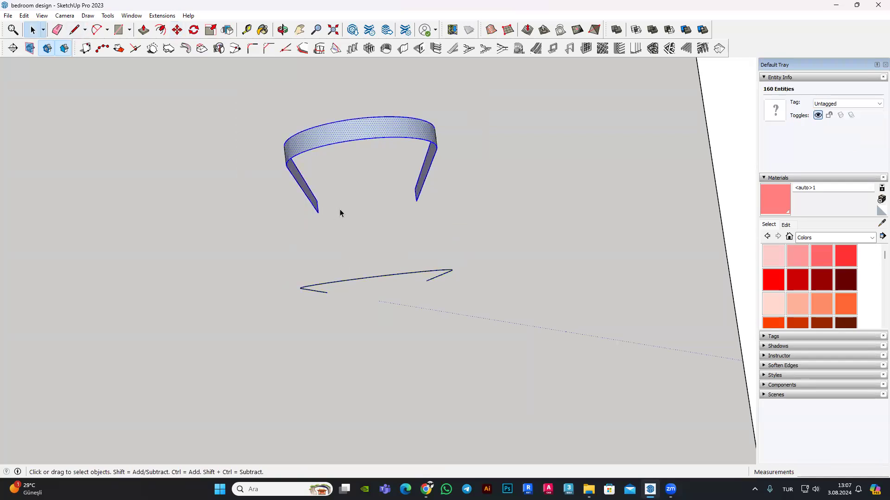
Step: Delete the arch band and close the copied outline with a line into a flat face
key("Delete")
middle_click_drag(397, 268, 385, 222)
scroll(330, 321, "up", 1)
left_click(320, 333)
left_click(436, 319)
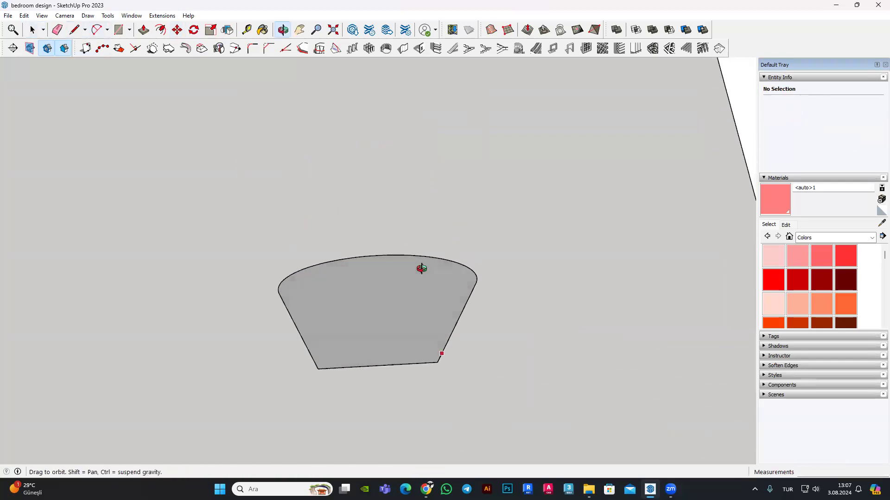
Step: Start offsetting the new face's outline
scroll(229, 131, "up", 1)
left_click(161, 30)
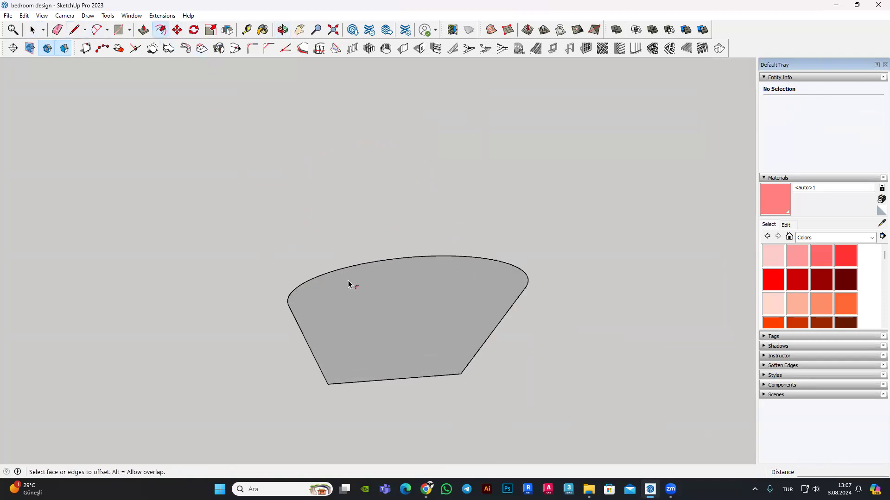
left_click(310, 280)
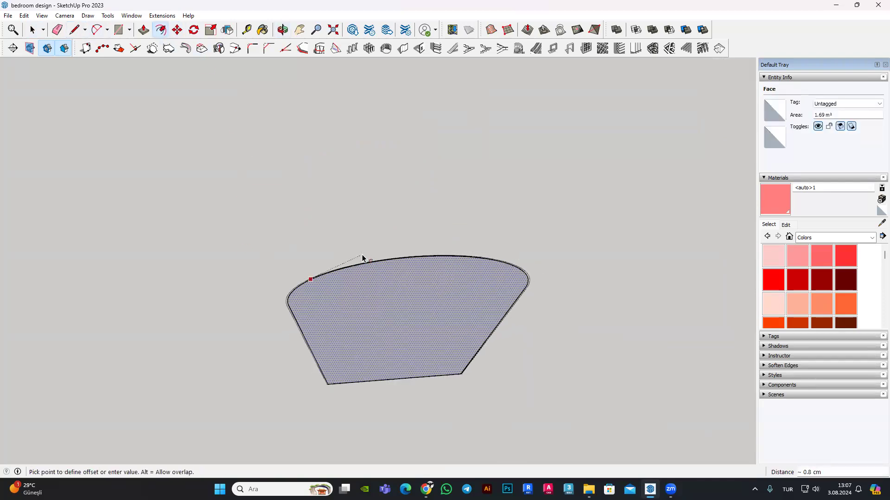
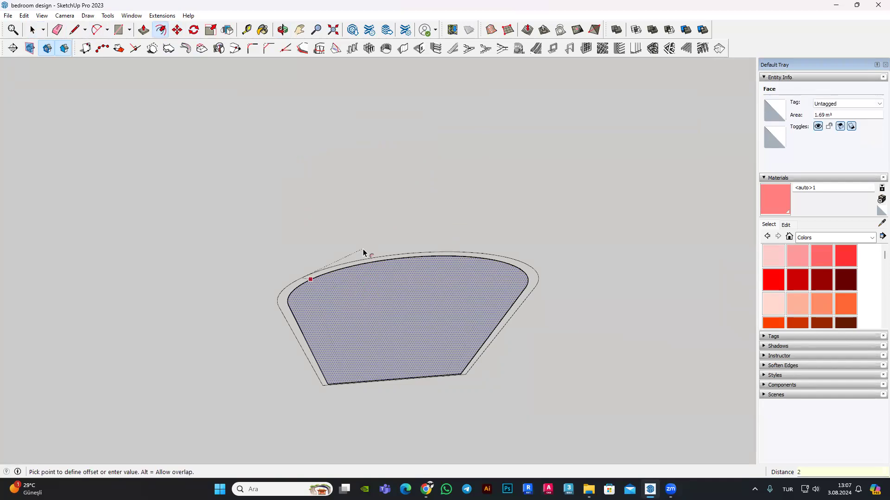
Step: Erase the offset inner edges and face, leaving only the open arch outline
key("Return")
scroll(328, 302, "up", 1)
key("e")
mouse_move(341, 237)
middle_mouse_down()
mouse_move(342, 345)
mouse_move(326, 109)
middle_mouse_up()
scroll(368, 195, "down", 3)
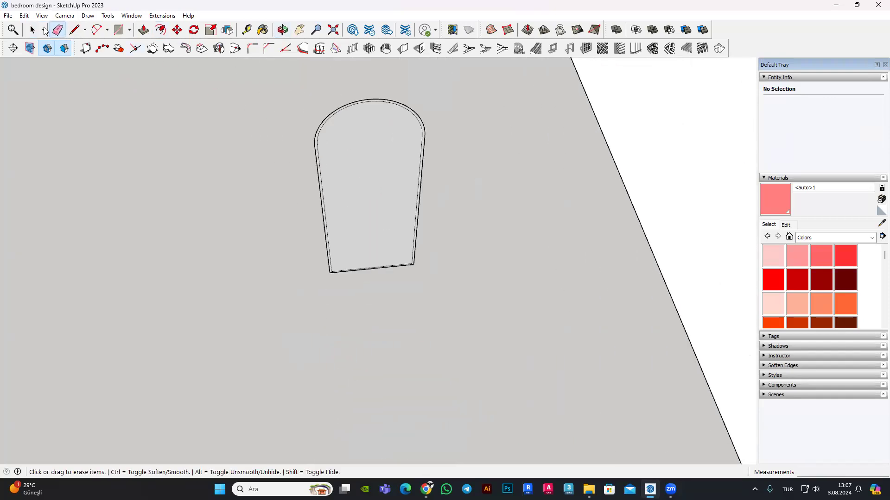
left_click(316, 156, "ctrl")
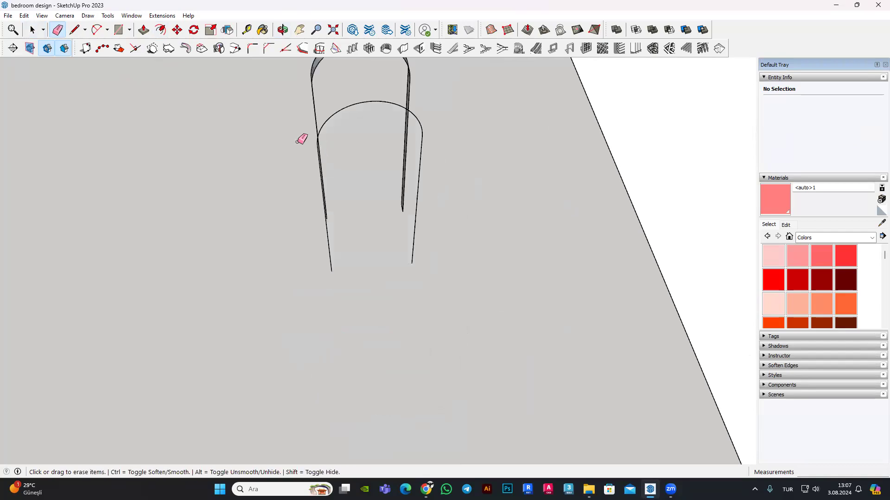
Step: Box-select the remaining 52-edge arch curve, about 485.6 cm long
left_click(34, 30)
scroll(357, 176, "down", 3)
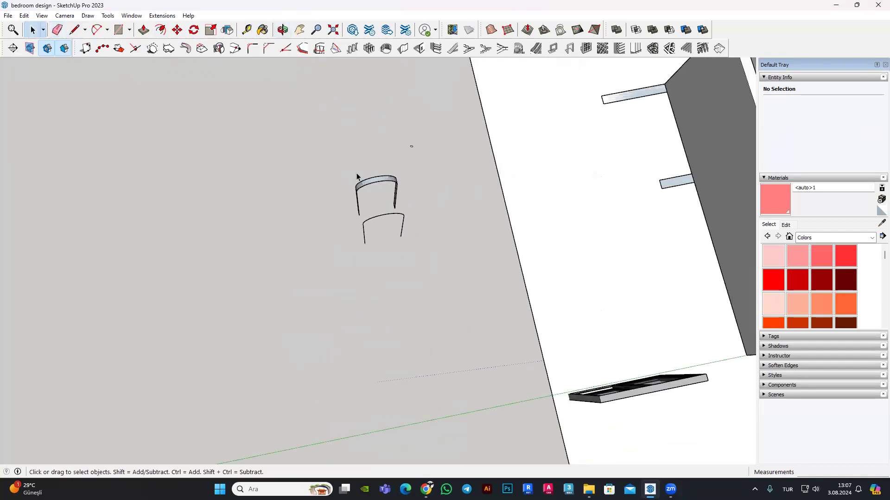
scroll(397, 223, "up", 2)
left_click(357, 189)
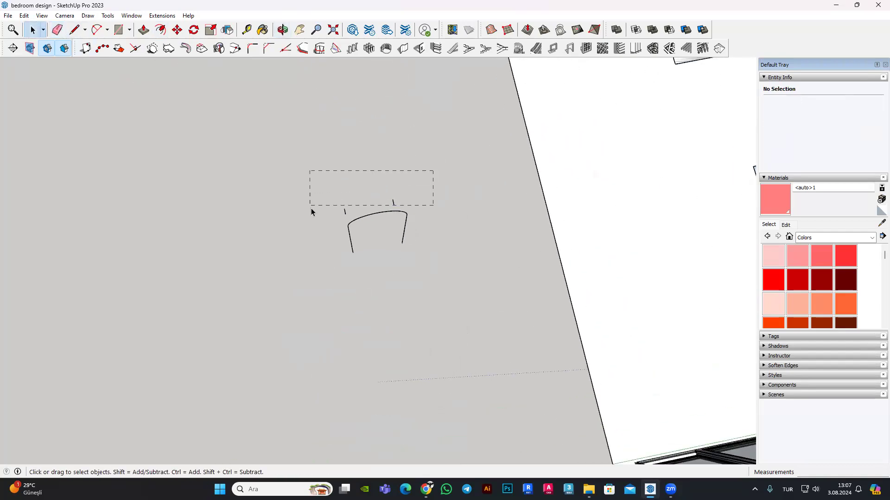
left_click_drag(291, 287, 293, 284)
scroll(348, 235, "up", 3)
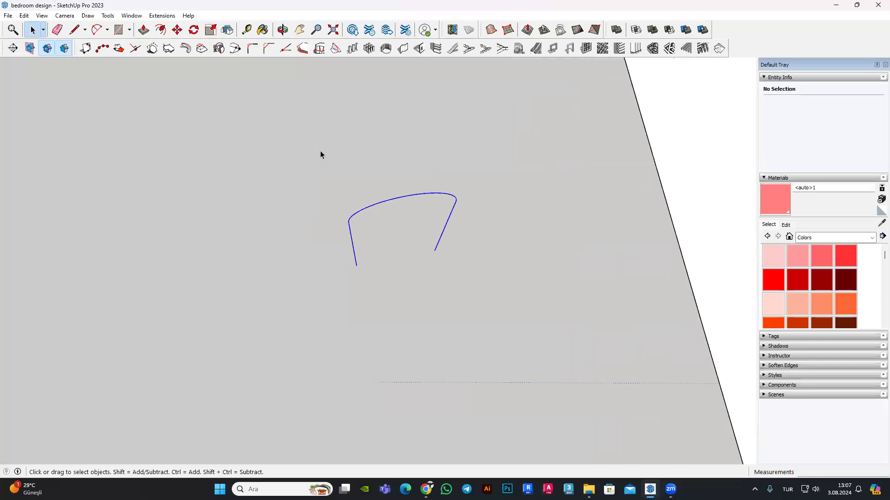
Step: Offset the arch curve by 2 and close both leg ends into a strip face
left_click(162, 32)
scroll(352, 195, "up", 2)
scroll(345, 187, "up", 1)
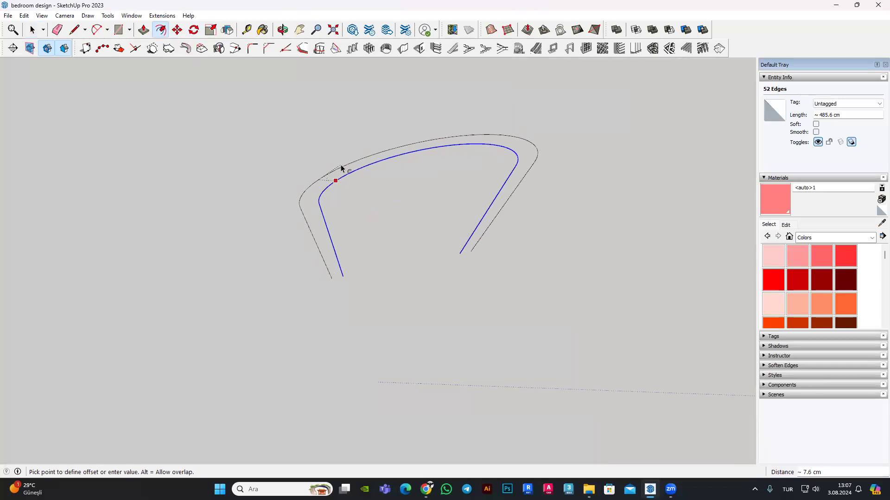
key("Return")
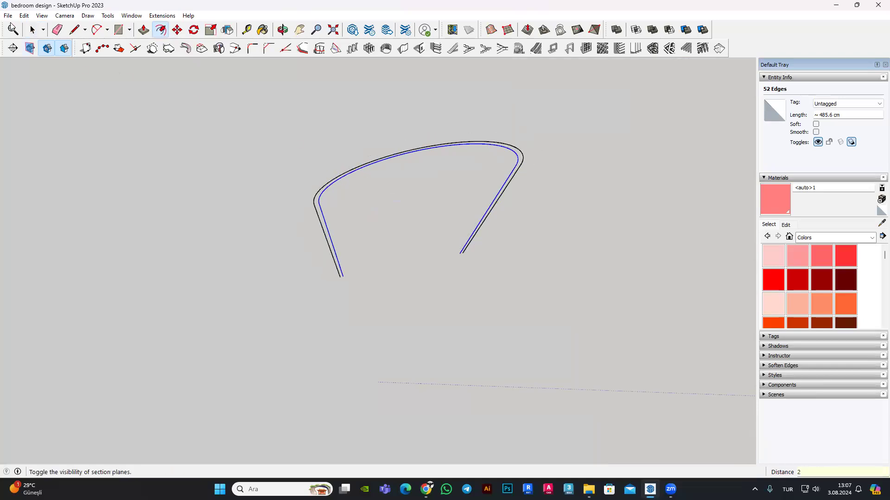
scroll(418, 310, "up", 4)
left_click(412, 309)
scroll(406, 311, "down", 3)
scroll(535, 278, "up", 3)
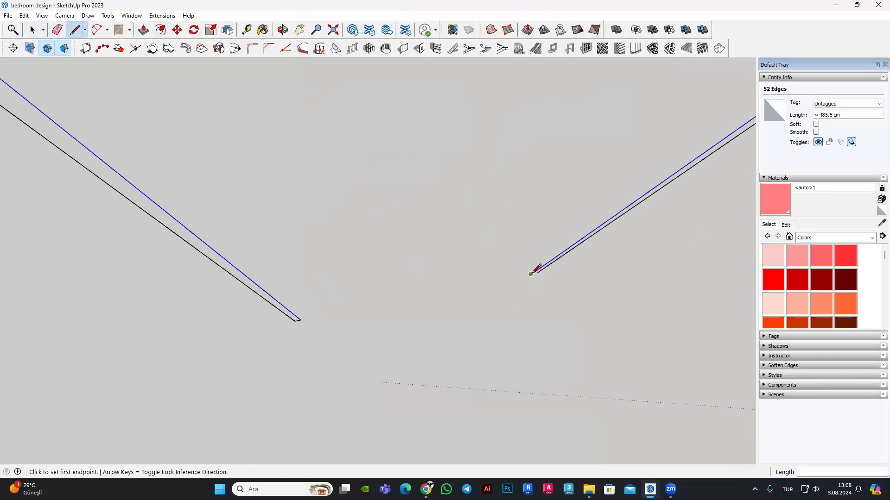
left_click(537, 274)
scroll(440, 304, "down", 3)
scroll(511, 224, "down", 2)
scroll(300, 63, "up", 1)
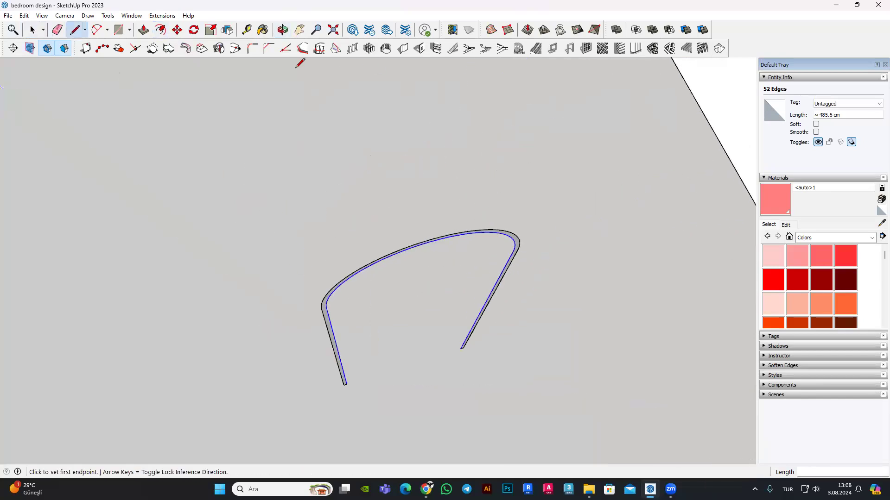
Step: Push/Pull the arch strip face 10 cm into a 3D arch frame
left_click(144, 29)
left_click(522, 244)
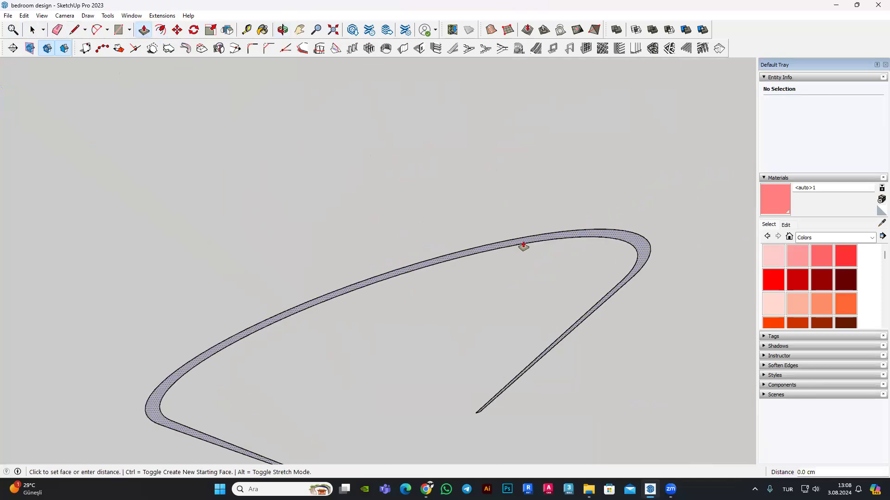
scroll(497, 156, "down", 3)
middle_click_drag(483, 208, 461, 185)
type("10")
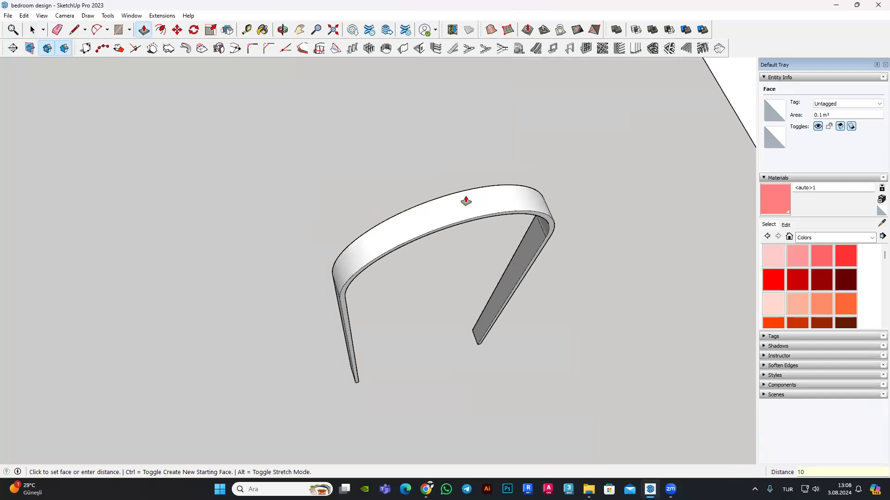
key("Return")
scroll(466, 201, "down", 3)
mouse_move(421, 198)
middle_mouse_down()
mouse_move(301, 199)
mouse_move(274, 177)
middle_mouse_up()
left_click(40, 30)
scroll(461, 247, "down", 2)
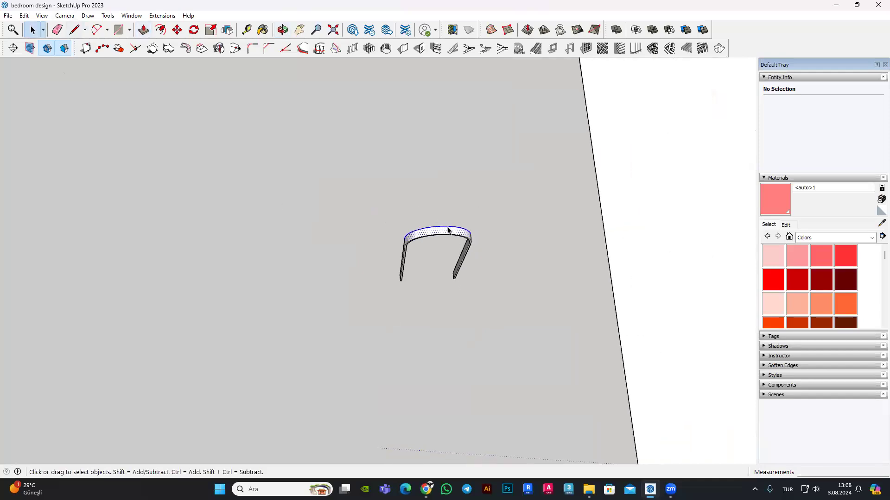
Step: Paint the arch frame with the brown Color D07 material
scroll(448, 230, "up", 2)
scroll(825, 283, "down", 5)
scroll(853, 280, "up", 2)
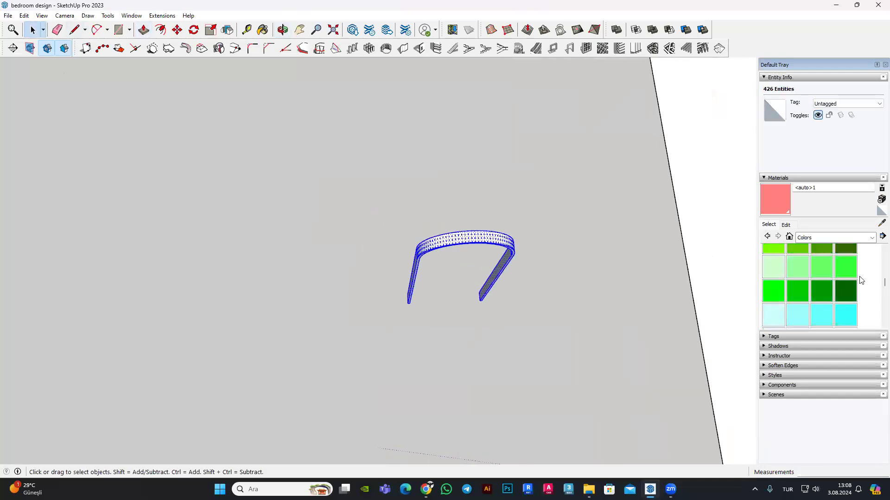
scroll(856, 280, "up", 2)
left_click(825, 262)
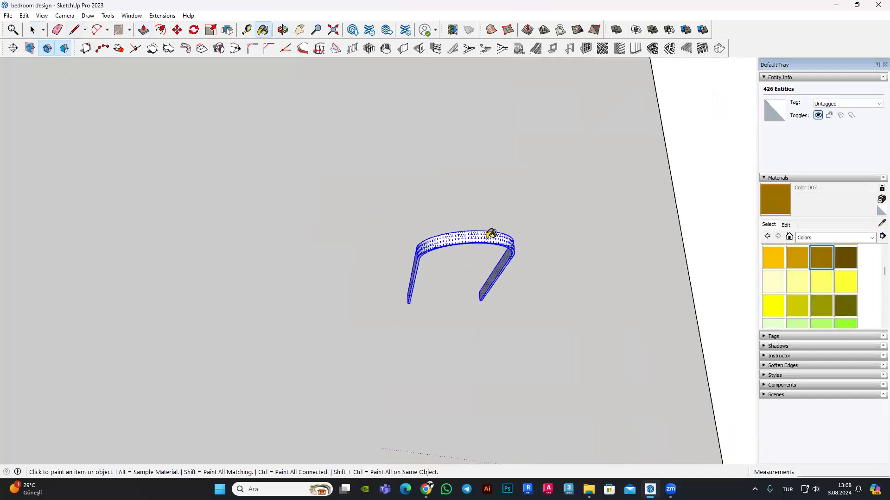
left_click(492, 237)
middle_click_drag(492, 238, 477, 171)
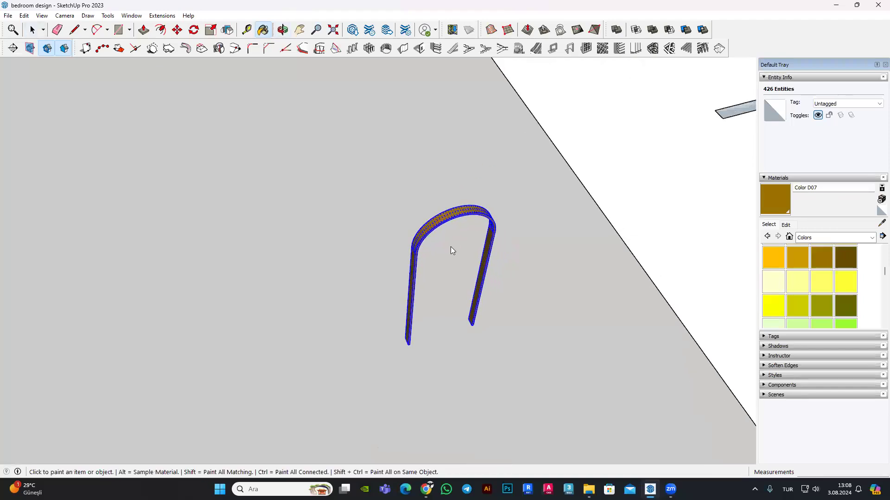
Step: Combine the painted arch frame into a single group
right_click(452, 250)
left_click(444, 193)
left_click(33, 31)
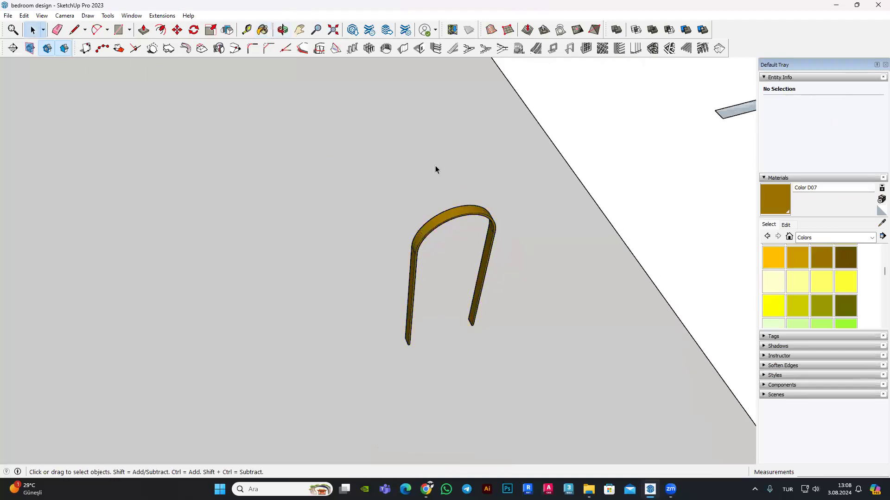
right_click(452, 221)
left_click(472, 299)
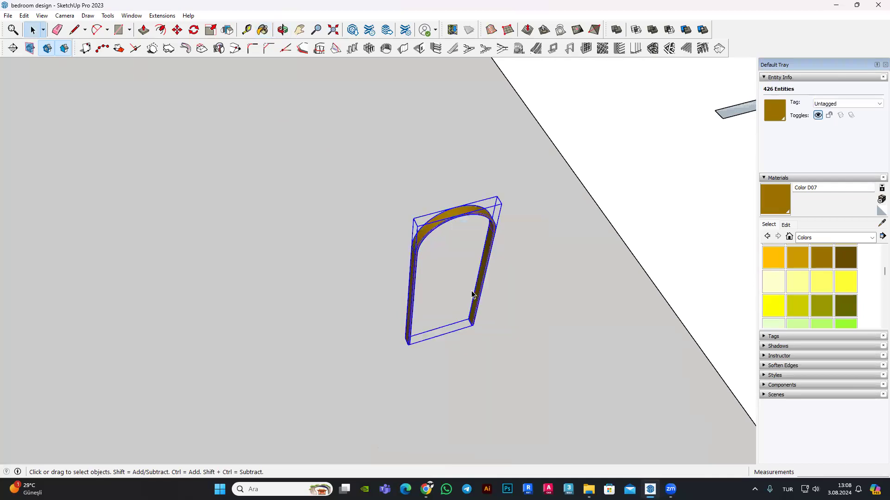
Step: Move the arch group by its lower corner into the room's wall opening
key("m")
scroll(445, 354, "up", 3)
scroll(422, 337, "up", 2)
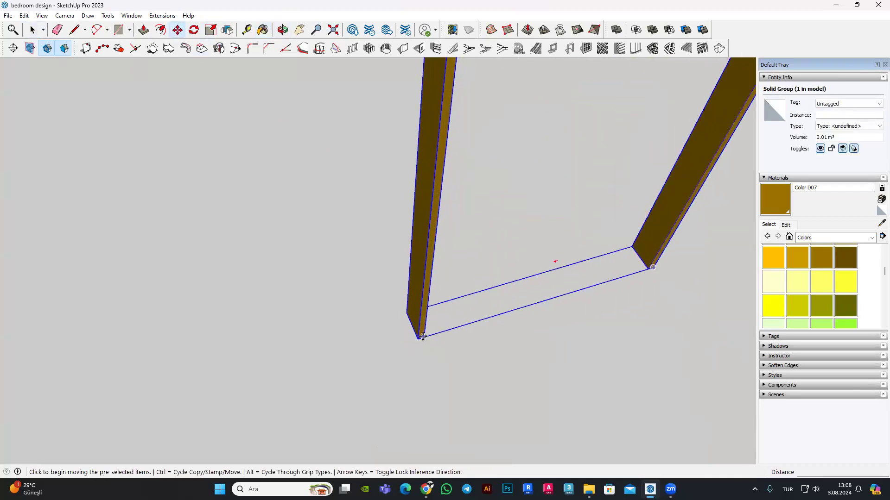
left_click(422, 337)
scroll(366, 369, "down", 3)
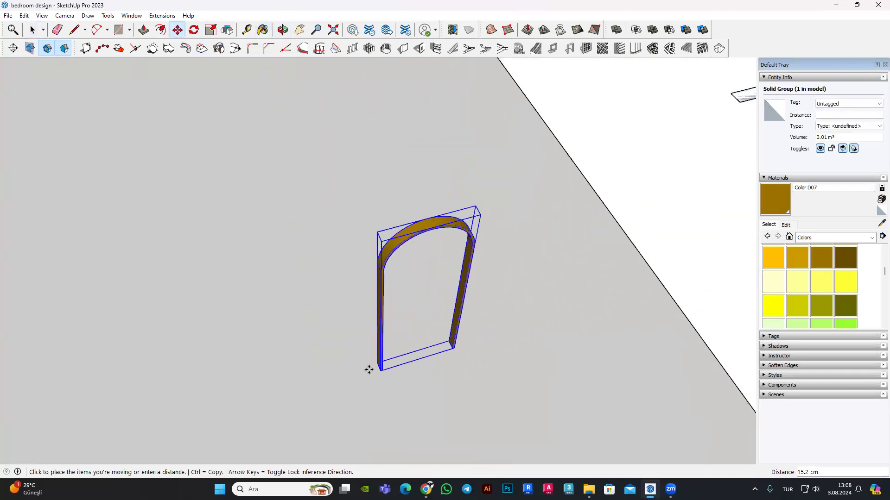
scroll(348, 339, "down", 3)
scroll(329, 332, "down", 3)
scroll(353, 320, "up", 2)
scroll(418, 288, "up", 3)
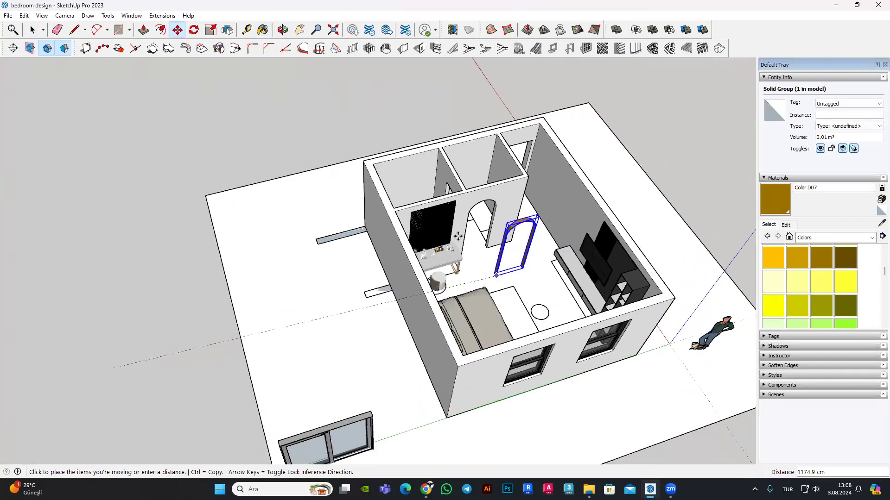
scroll(371, 278, "up", 3)
scroll(314, 285, "up", 3)
scroll(314, 284, "up", 3)
scroll(330, 304, "up", 3)
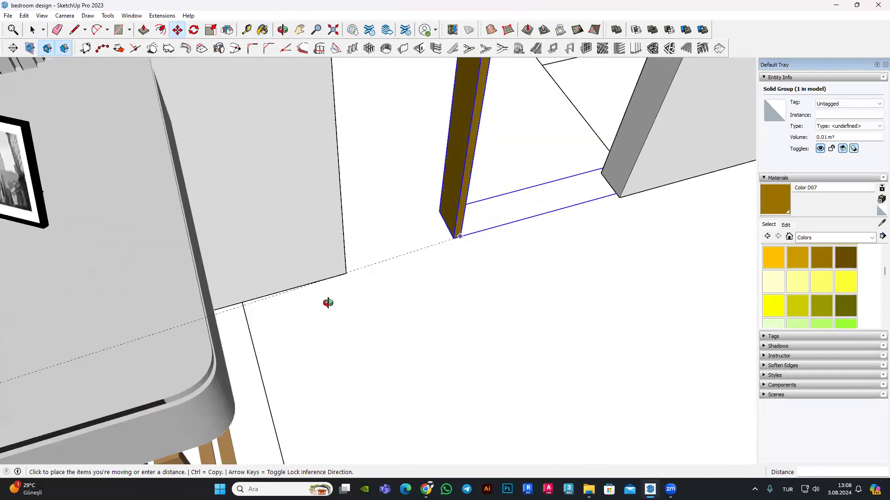
scroll(318, 284, "up", 2)
left_click(322, 288)
scroll(326, 290, "up", 1)
scroll(327, 292, "up", 3)
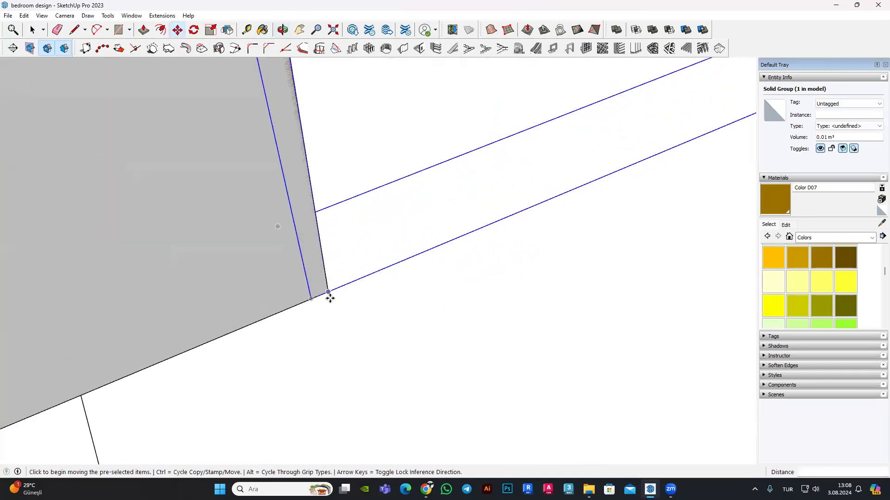
Step: Adjust the arch's position around the doorway and redo the arch move
left_click(329, 297)
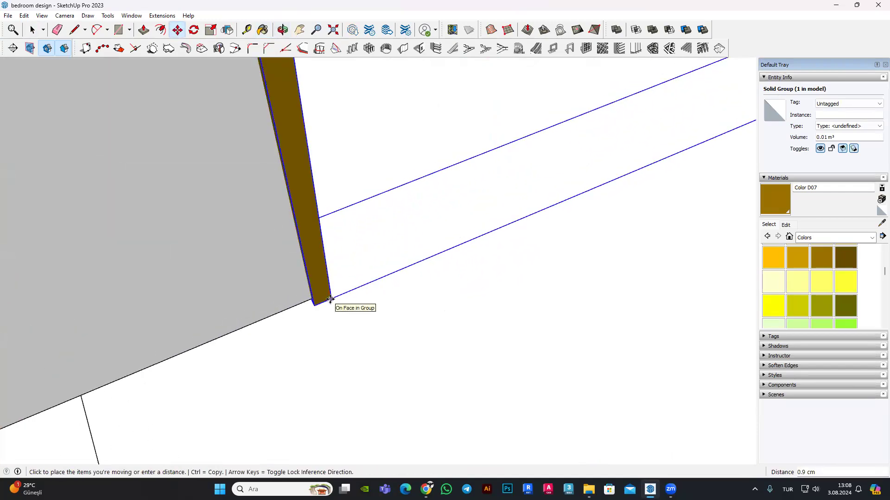
scroll(338, 324, "down", 2)
scroll(363, 334, "down", 3)
scroll(368, 337, "down", 3)
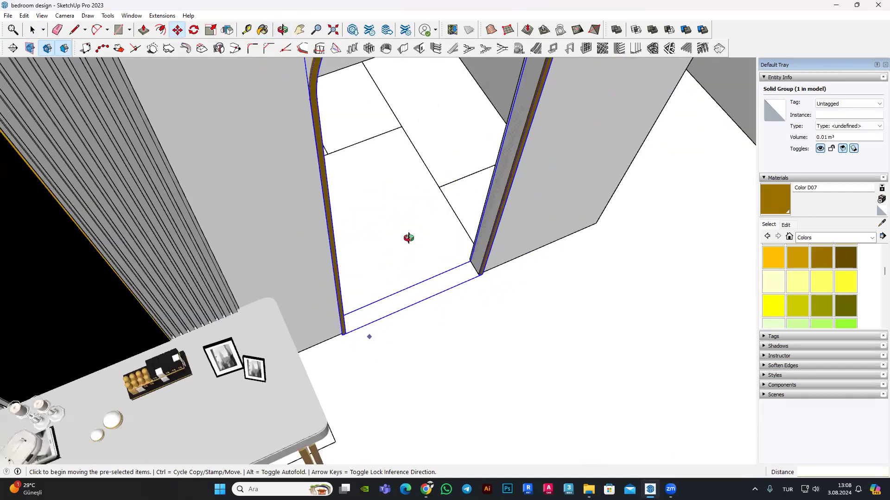
scroll(417, 259, "down", 3)
middle_click_drag(468, 186, 492, 238)
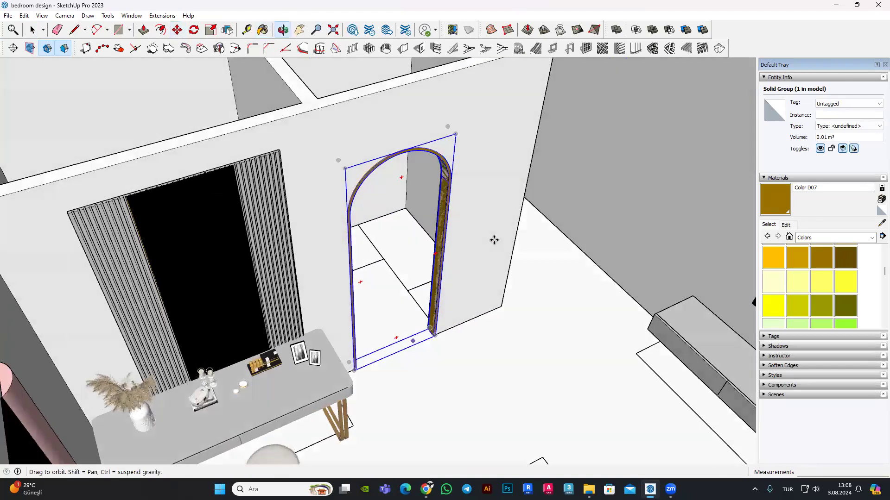
scroll(449, 182, "up", 5)
scroll(448, 182, "down", 5)
scroll(448, 182, "down", 3)
scroll(463, 209, "up", 4)
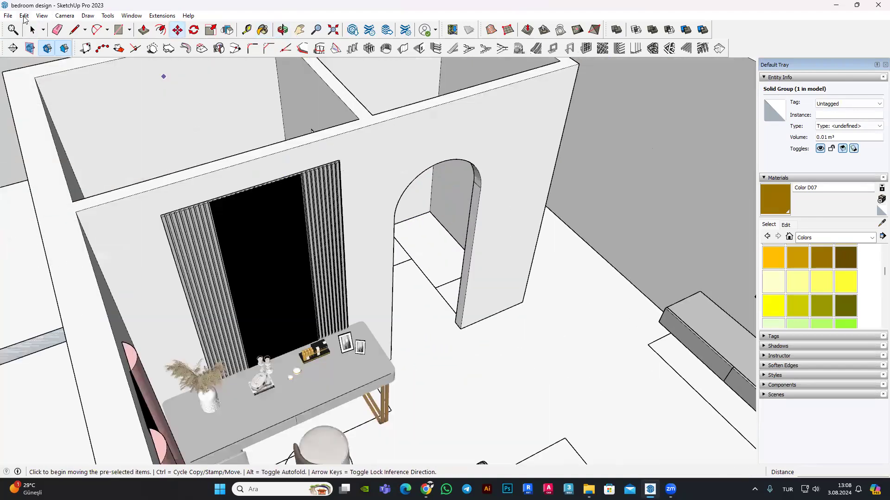
left_click(24, 15)
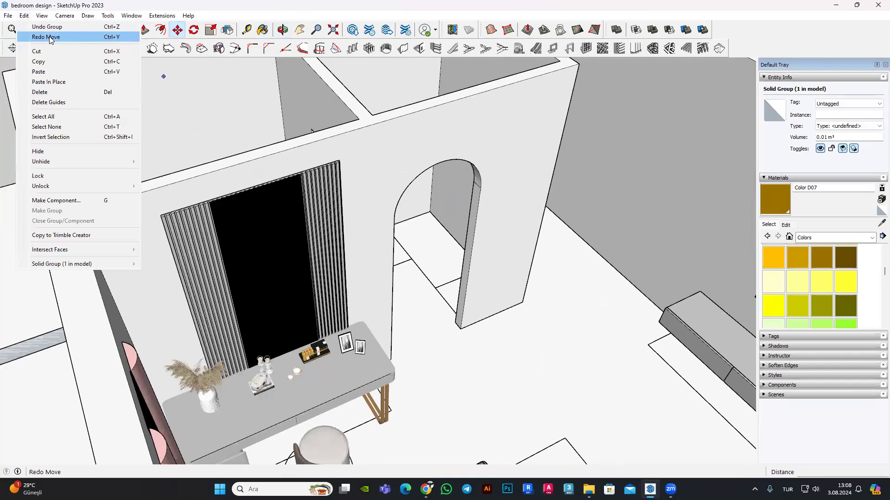
left_click(51, 37)
Step: Orbit and zoom around the arch jambs and room, then return to Select
key("m")
scroll(464, 181, "up", 3)
scroll(556, 209, "up", 3)
scroll(421, 135, "down", 2)
scroll(418, 319, "down", 2)
scroll(395, 356, "down", 3)
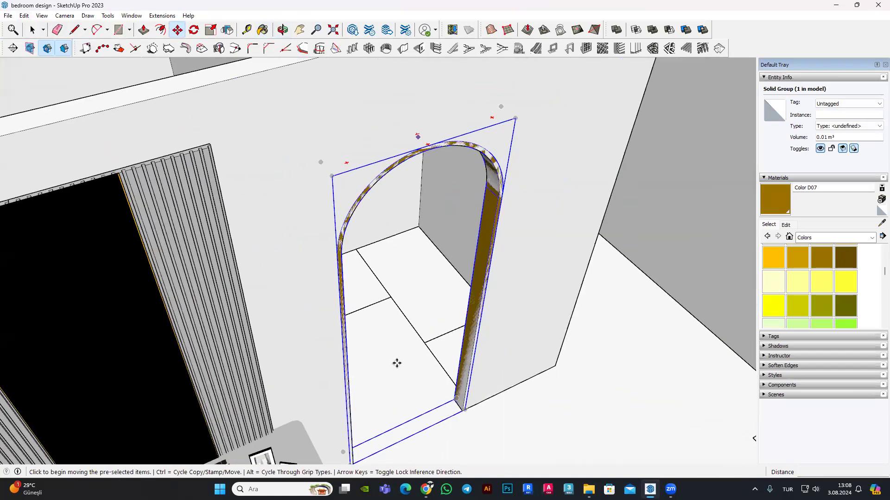
scroll(397, 363, "down", 3)
scroll(397, 363, "up", 4)
scroll(470, 280, "up", 2)
mouse_move(561, 211)
middle_mouse_down()
mouse_move(602, 189)
mouse_move(602, 200)
mouse_move(555, 199)
middle_mouse_up()
scroll(534, 166, "up", 2)
scroll(590, 203, "down", 2)
scroll(574, 159, "up", 1)
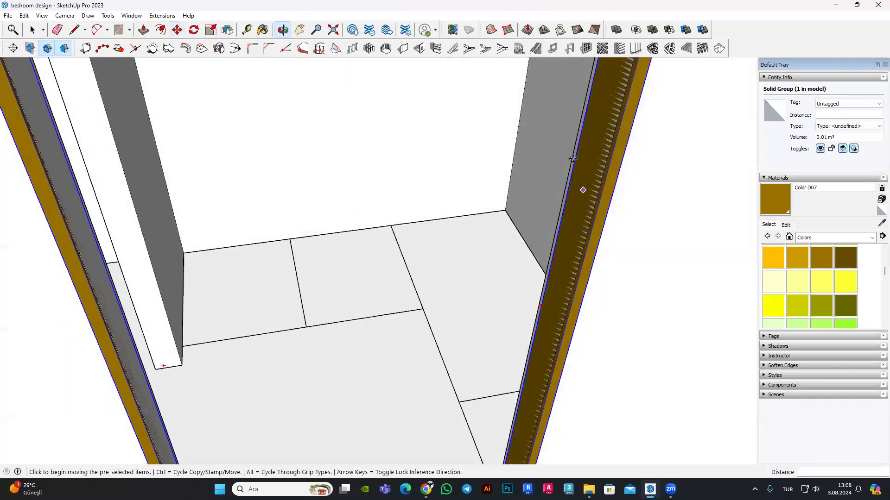
scroll(573, 159, "down", 2)
scroll(574, 139, "down", 2)
scroll(590, 174, "down", 4)
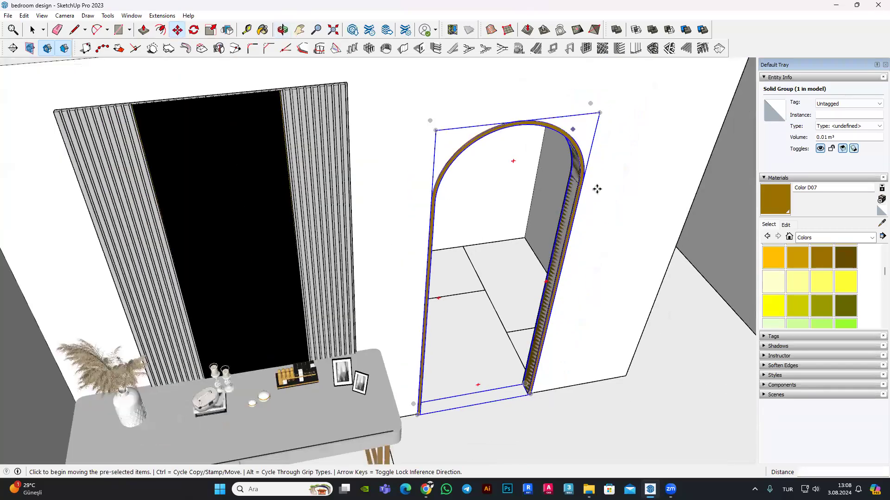
scroll(596, 189, "up", 2)
scroll(594, 189, "up", 2)
scroll(524, 204, "down", 3)
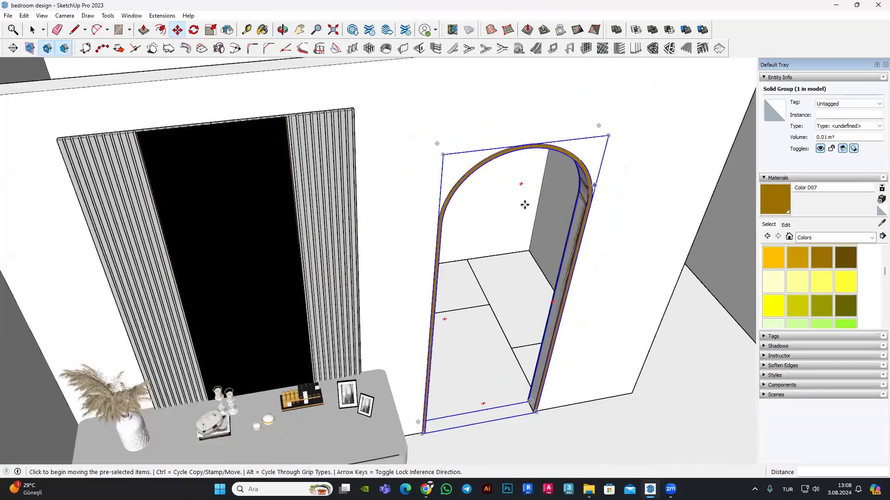
middle_click_drag(525, 204, 608, 193)
scroll(608, 192, "down", 3)
scroll(611, 223, "up", 4)
scroll(612, 223, "down", 5)
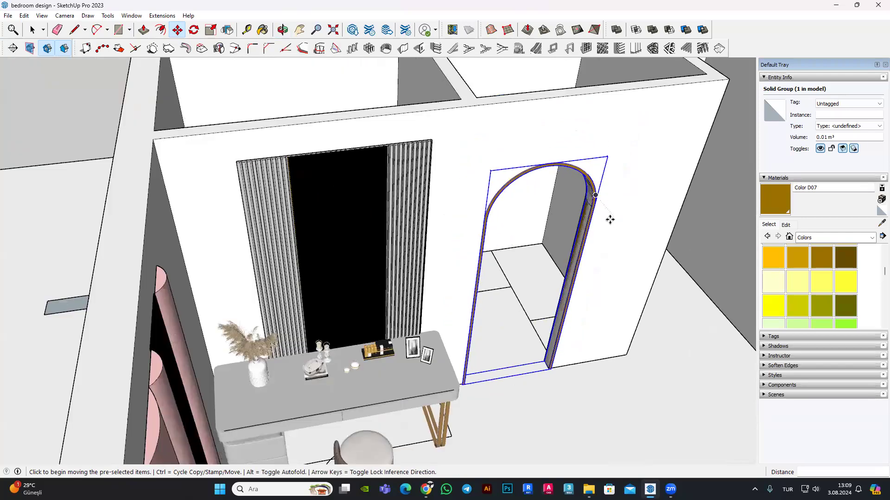
scroll(609, 218, "up", 2)
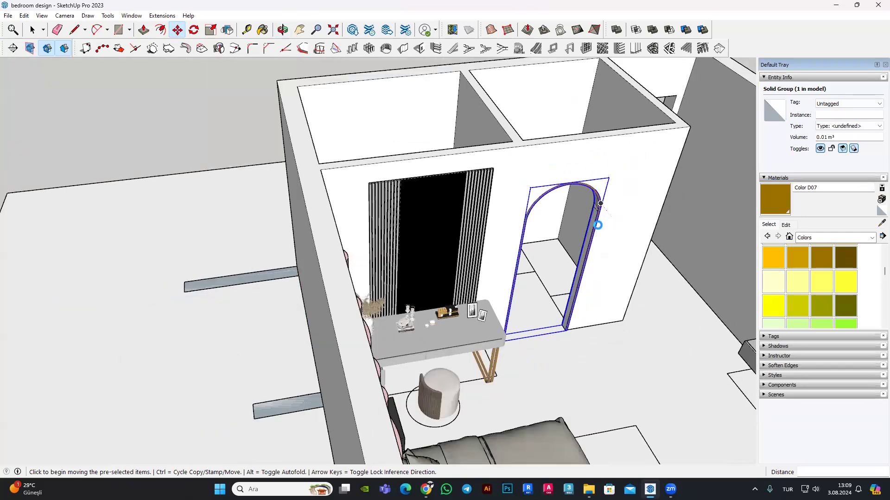
middle_click_drag(426, 183, 477, 191)
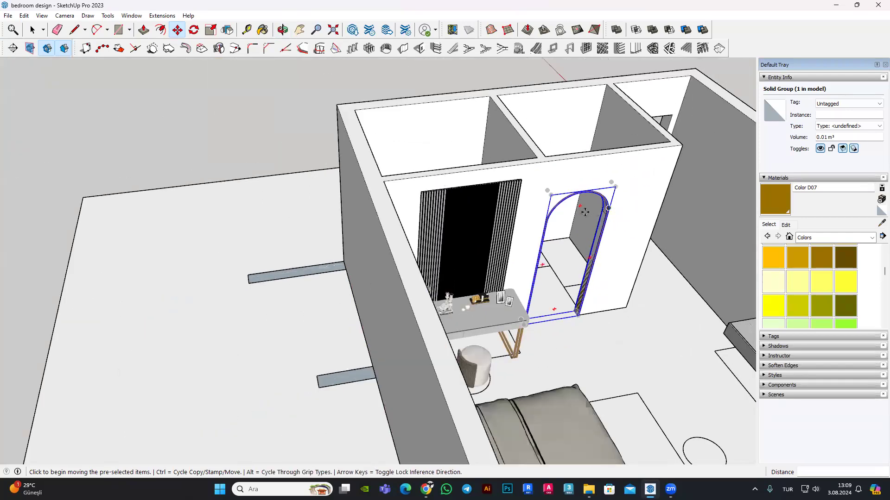
scroll(585, 212, "down", 4)
key("space")
Step: Undo the last change, then offset the arch curve inward by 2 cm
scroll(381, 283, "down", 3)
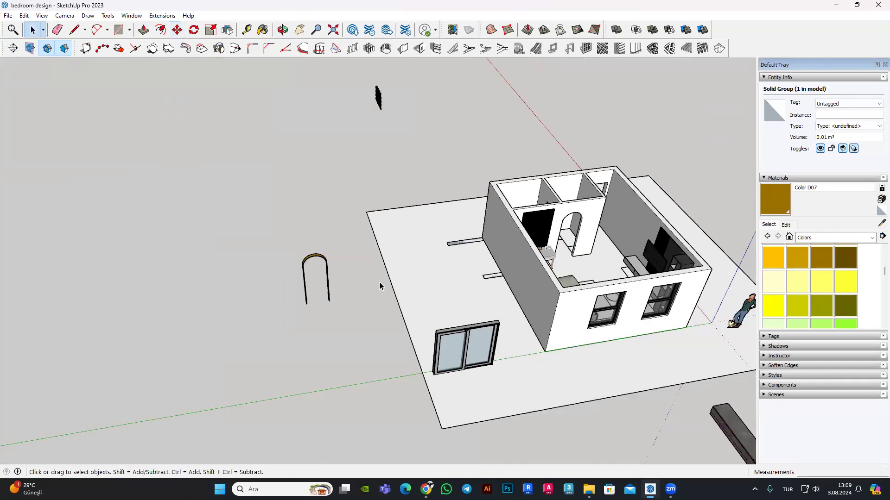
scroll(258, 224, "up", 6)
left_click(258, 224)
key("ctrl+z")
key("ctrl+z")
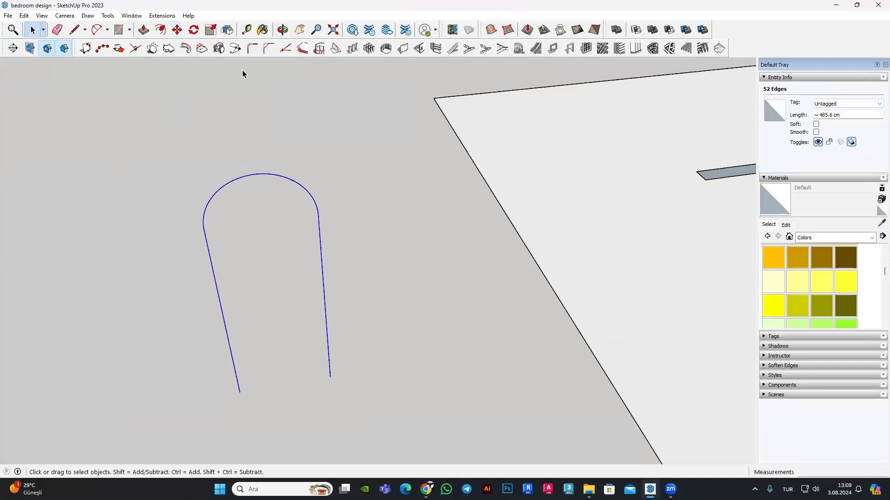
left_click(163, 35)
left_click(250, 175)
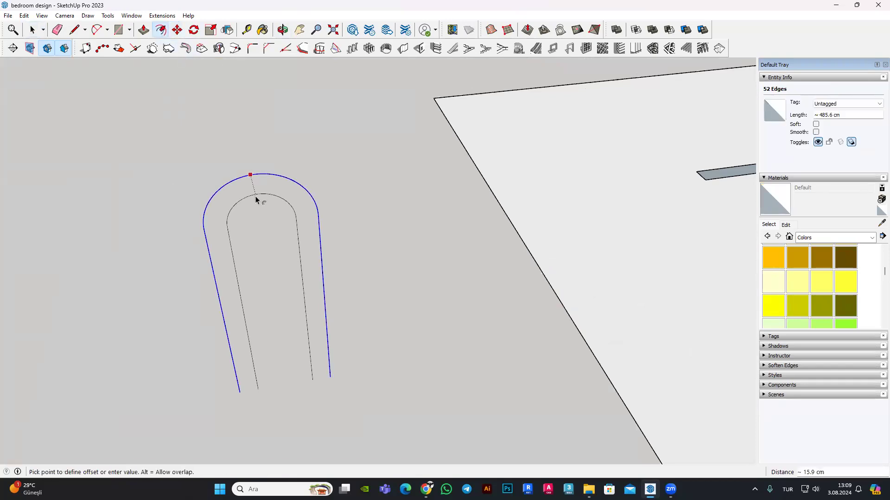
type("2")
key("Return")
Step: Join the arch leg ends with lines so the strip forms faces
scroll(199, 171, "up", 3)
scroll(231, 209, "down", 3)
key("l")
scroll(267, 336, "up", 4)
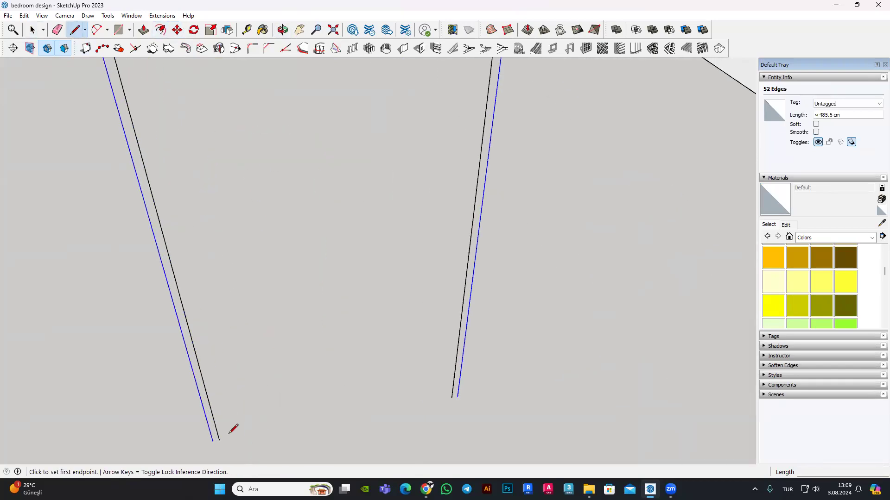
left_click(219, 440)
key("Escape")
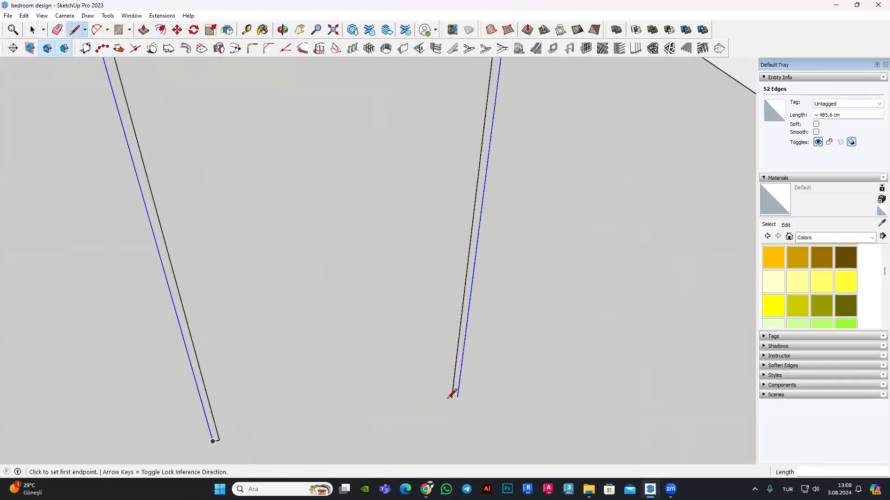
left_click(458, 397)
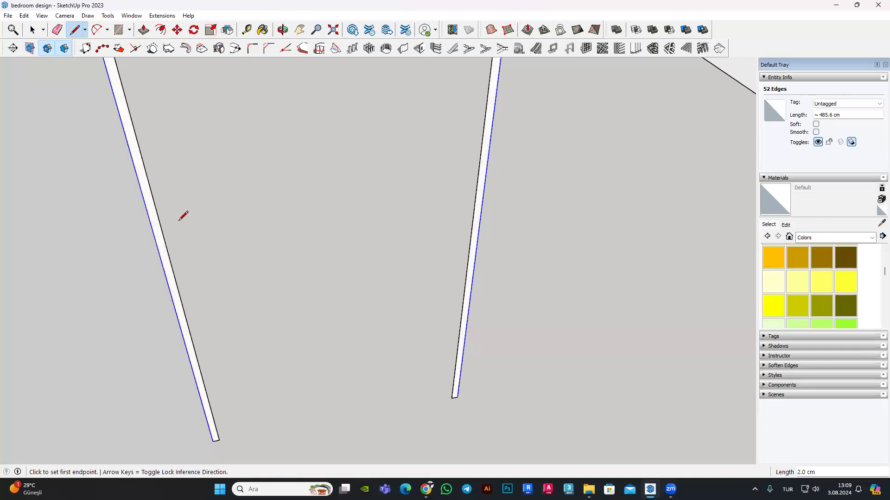
left_click(144, 30)
left_click(135, 147)
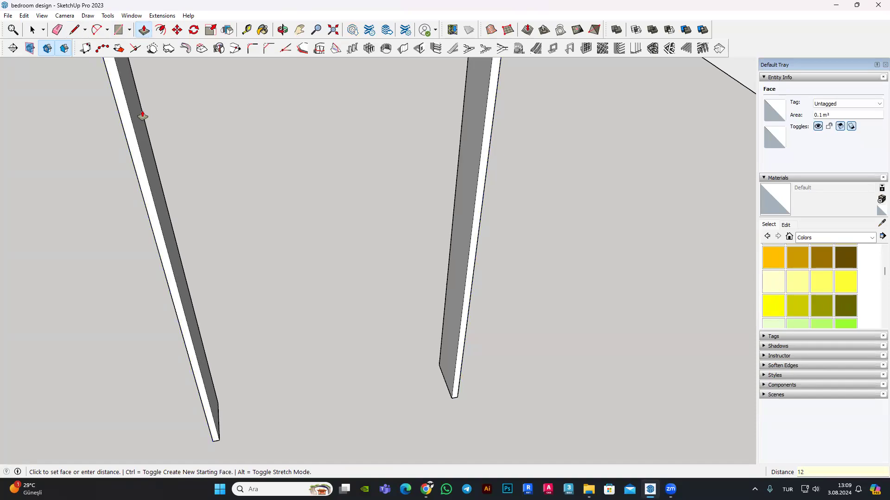
Step: Extrude the arch strip 12 cm and paint it dark brown Color D08
key("Return")
scroll(223, 162, "down", 5)
middle_click_drag(159, 90, 367, 318)
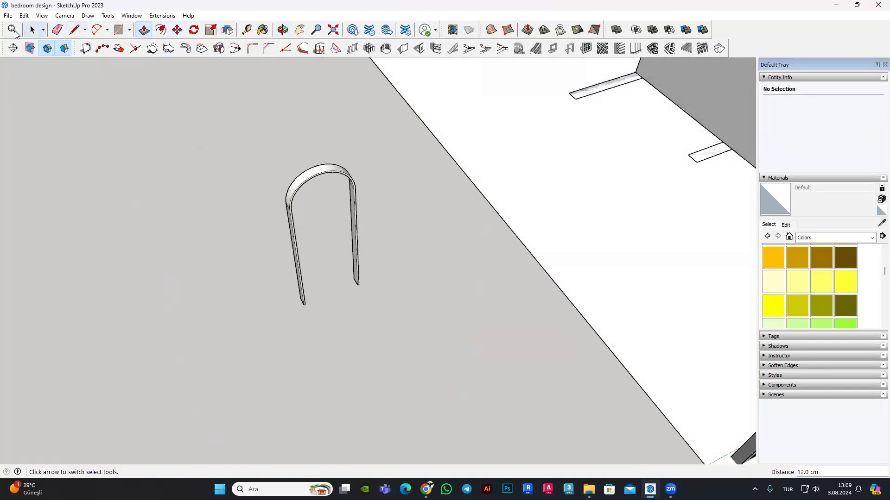
left_click(837, 260)
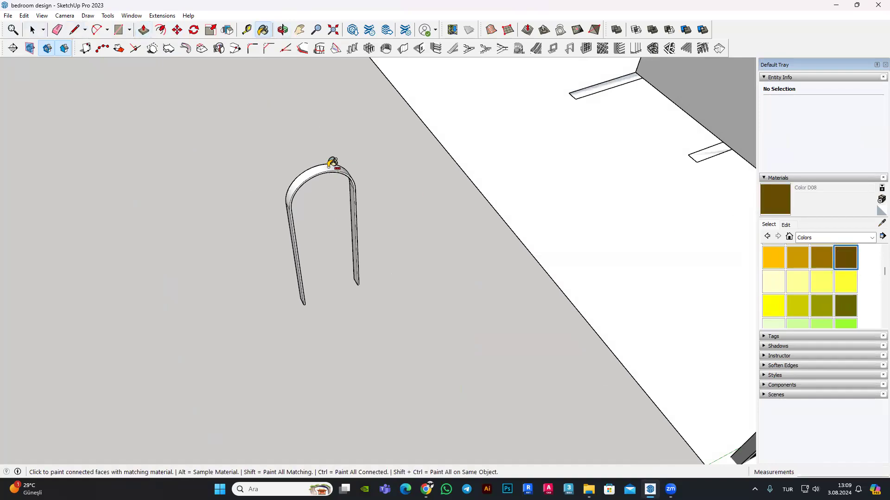
left_click(329, 166)
Step: Make the whole arch into component Component#11
left_click(33, 35)
triple_click(296, 174)
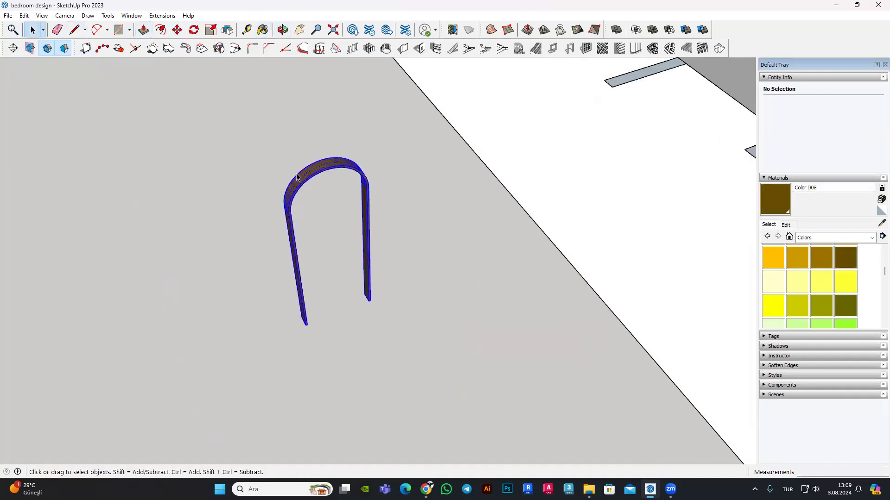
right_click(296, 174)
left_click(353, 248)
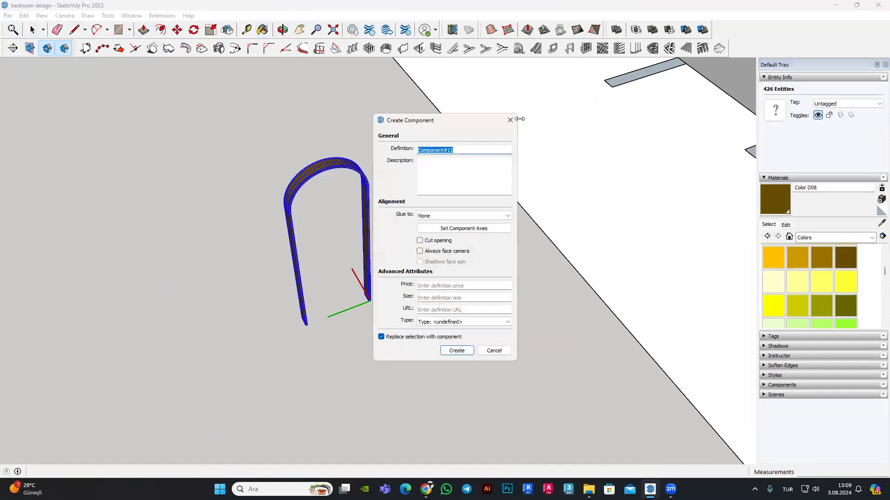
left_click(457, 351)
scroll(293, 304, "up", 5)
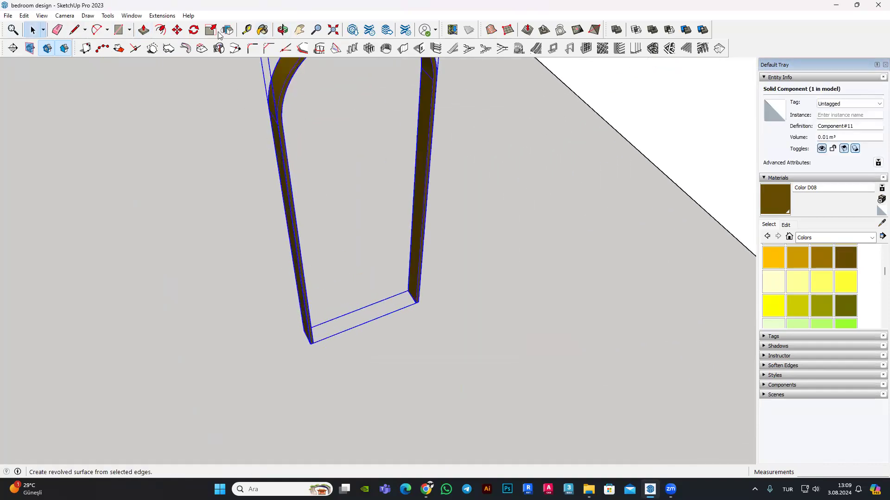
Step: Move the brown arch frame by its bottom corner to the arched doorway's base
left_click(177, 30)
left_click(311, 343)
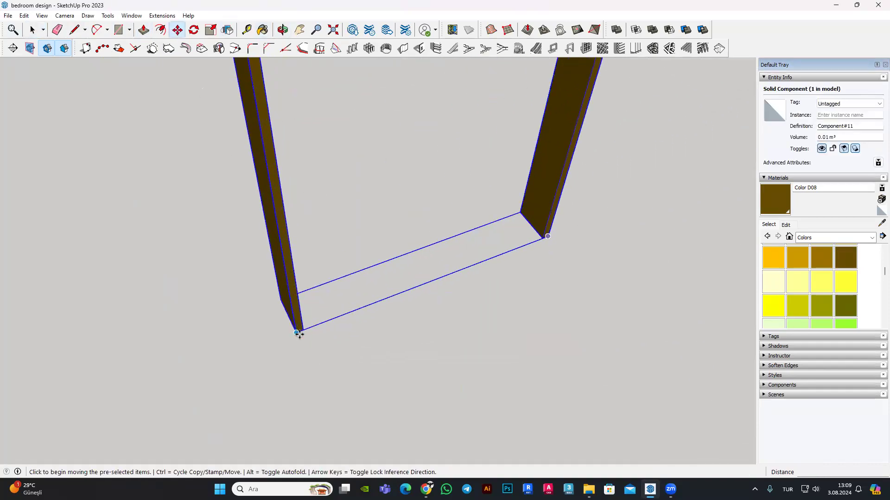
scroll(308, 299, "down", 3)
scroll(282, 368, "down", 3)
scroll(273, 324, "down", 2)
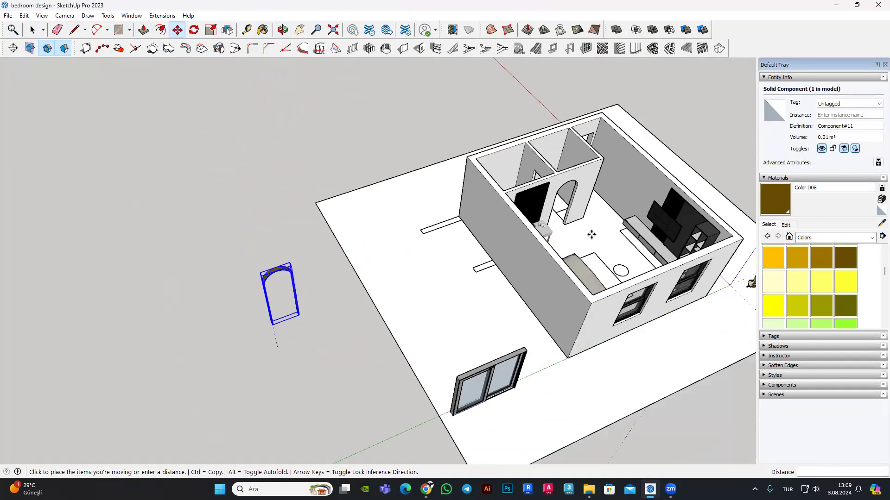
scroll(450, 213, "up", 3)
scroll(296, 310, "up", 2)
scroll(287, 320, "up", 2)
scroll(285, 321, "up", 2)
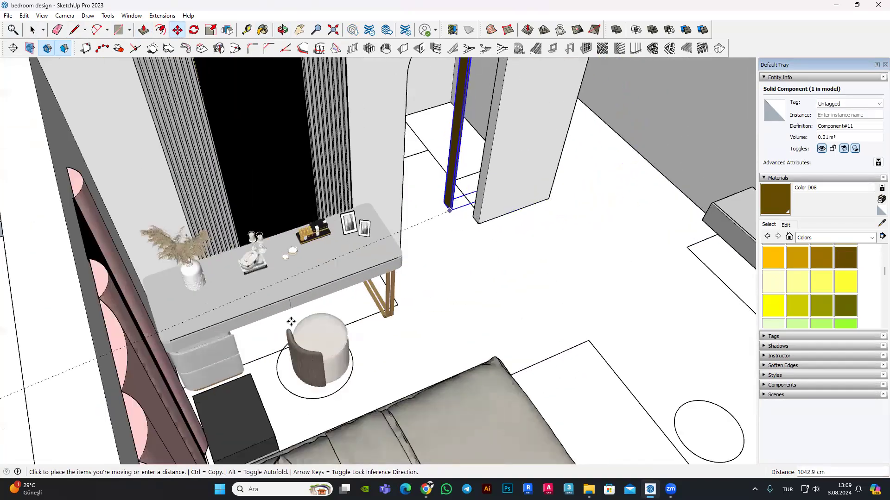
scroll(283, 321, "up", 2)
scroll(280, 320, "up", 2)
scroll(284, 324, "up", 2)
scroll(324, 323, "up", 1)
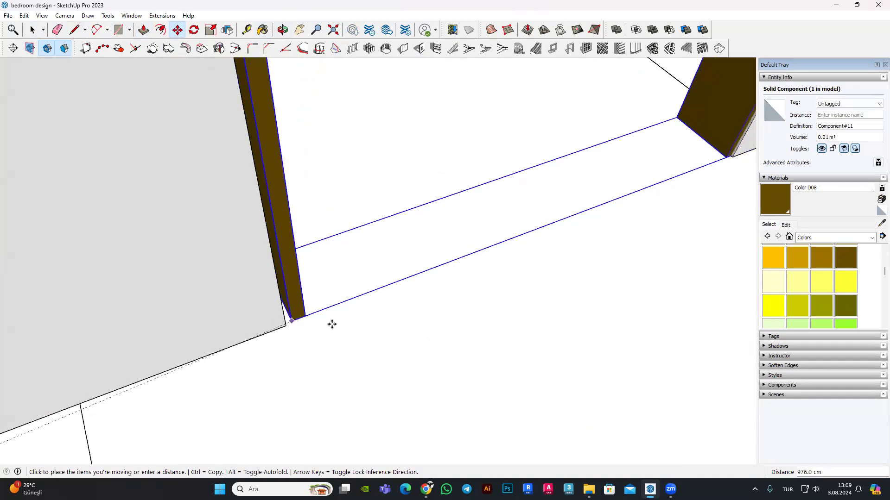
left_click(364, 322)
scroll(365, 322, "down", 3)
scroll(361, 325, "down", 2)
middle_click_drag(389, 291, 406, 294)
scroll(407, 294, "up", 3)
Step: Undo a misplaced shift, then drop the arch by its bottom edge into the doorway opening
left_click(406, 292)
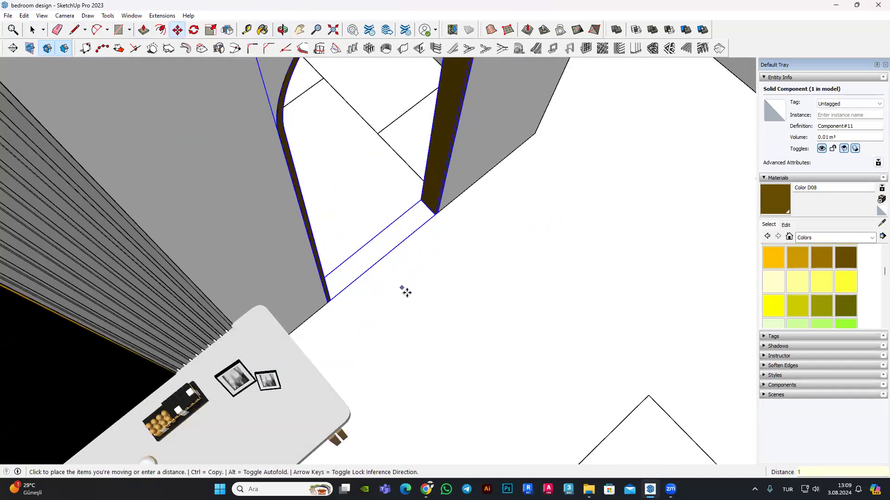
left_click(384, 275)
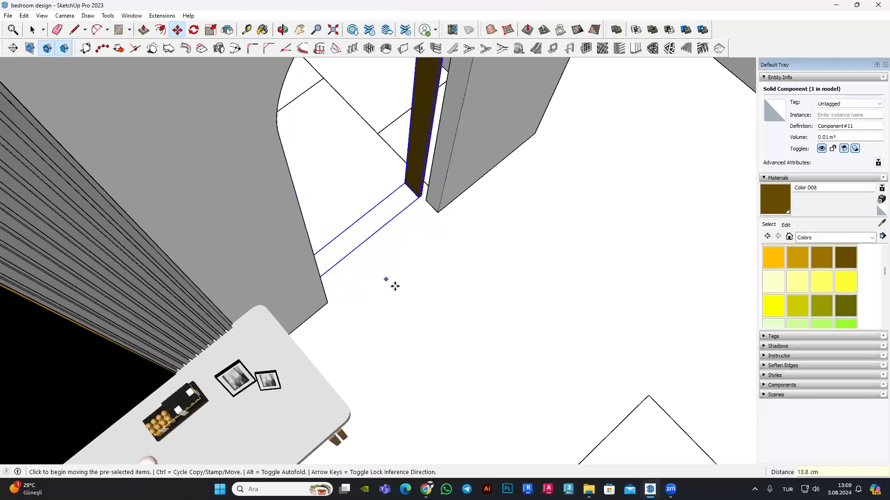
key("ctrl+z")
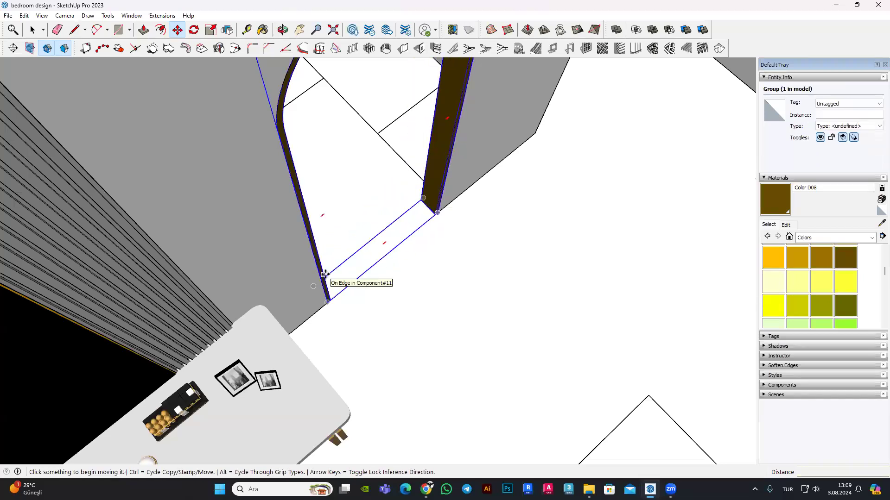
left_click(324, 274)
left_click(361, 291)
mouse_move(362, 290)
middle_mouse_down()
mouse_move(311, 277)
mouse_move(267, 7)
mouse_move(453, 146)
mouse_move(652, 135)
mouse_move(533, 151)
mouse_move(130, 112)
mouse_move(710, 161)
mouse_move(417, 325)
mouse_move(292, 411)
mouse_move(392, 354)
mouse_move(649, 146)
mouse_move(667, 135)
mouse_move(669, 145)
middle_mouse_up()
Step: Orbit out to view the whole room
scroll(532, 179, "down", 3)
middle_click_drag(532, 179, 417, 194)
scroll(417, 195, "up", 2)
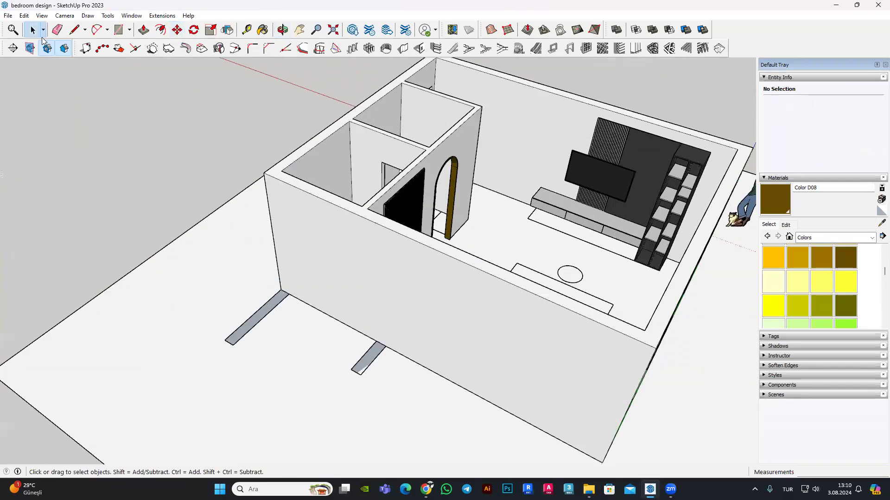
scroll(365, 205, "up", 4)
Step: Switch to Paint Bucket (B) and orbit toward the arched doorway
key("b")
middle_click_drag(385, 189, 389, 185)
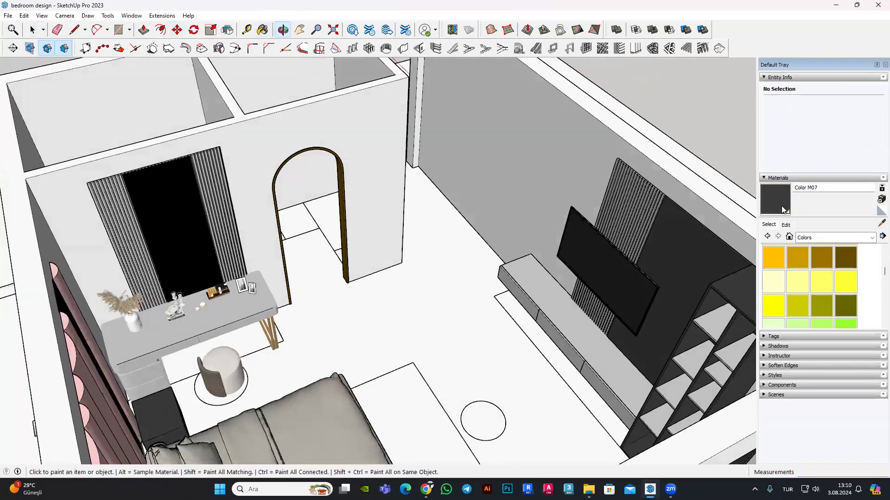
scroll(417, 185, "up", 3)
scroll(596, 179, "up", 3)
scroll(397, 166, "up", 3)
scroll(398, 165, "down", 5)
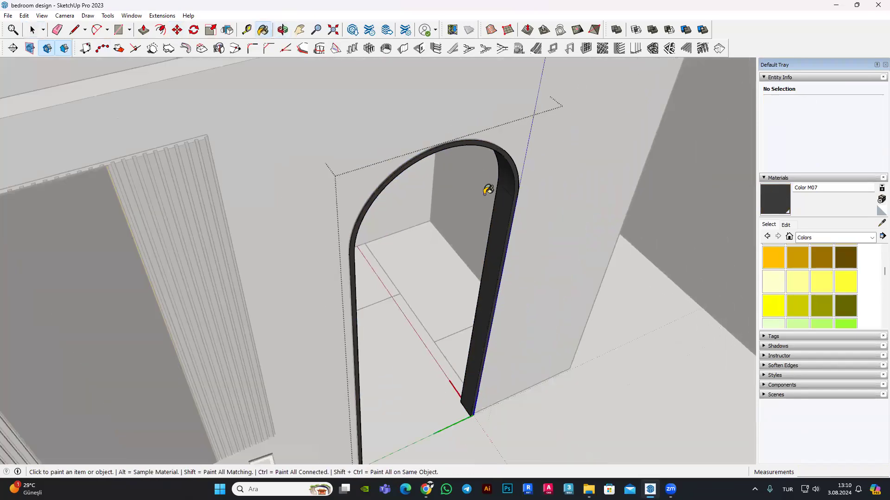
scroll(472, 244, "down", 5)
Step: Orbit around the room down to a low view of the desk
middle_click_drag(472, 244, 292, 302)
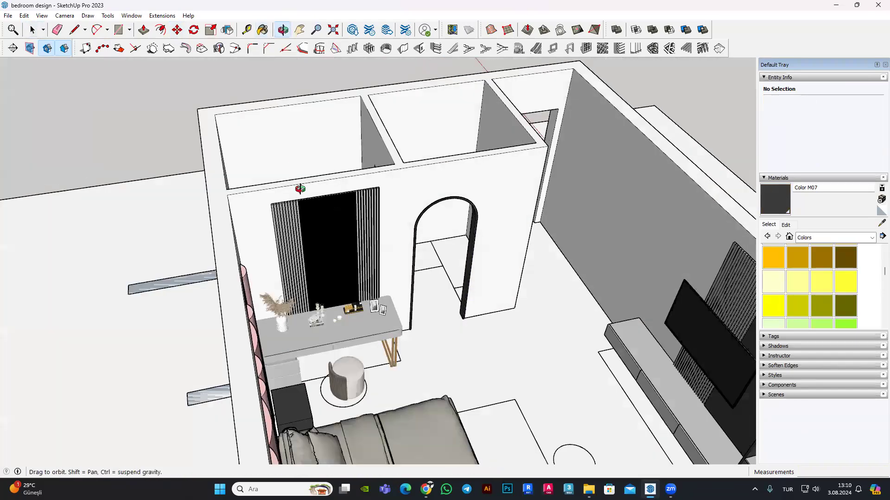
scroll(293, 302, "up", 3)
scroll(440, 308, "down", 3)
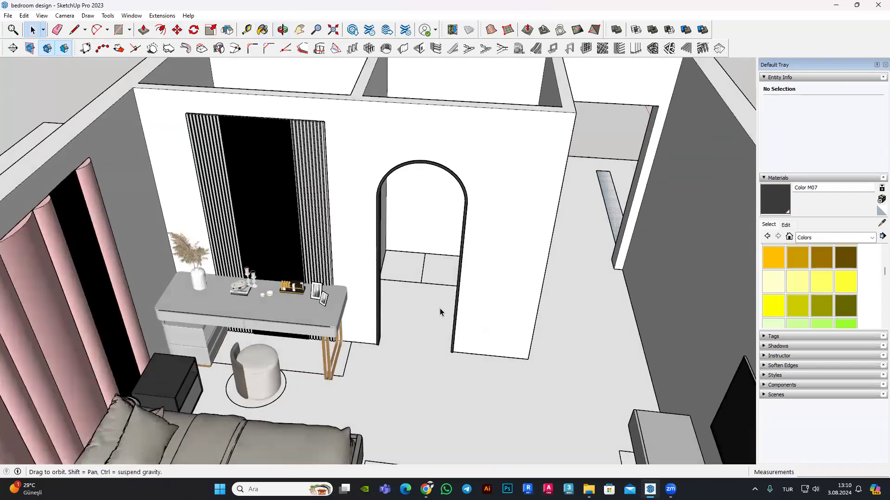
scroll(365, 307, "up", 3)
scroll(319, 292, "down", 1)
scroll(319, 291, "up", 2)
scroll(424, 290, "down", 2)
mouse_move(424, 291)
middle_mouse_down()
mouse_move(339, 254)
mouse_move(478, 303)
mouse_move(444, 229)
mouse_move(417, 213)
middle_mouse_up()
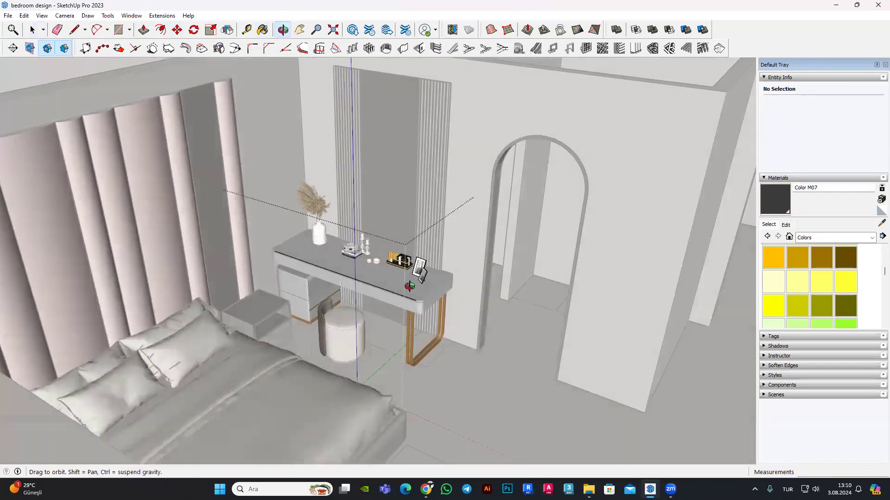
scroll(418, 209, "up", 3)
scroll(413, 203, "up", 2)
scroll(414, 203, "down", 3)
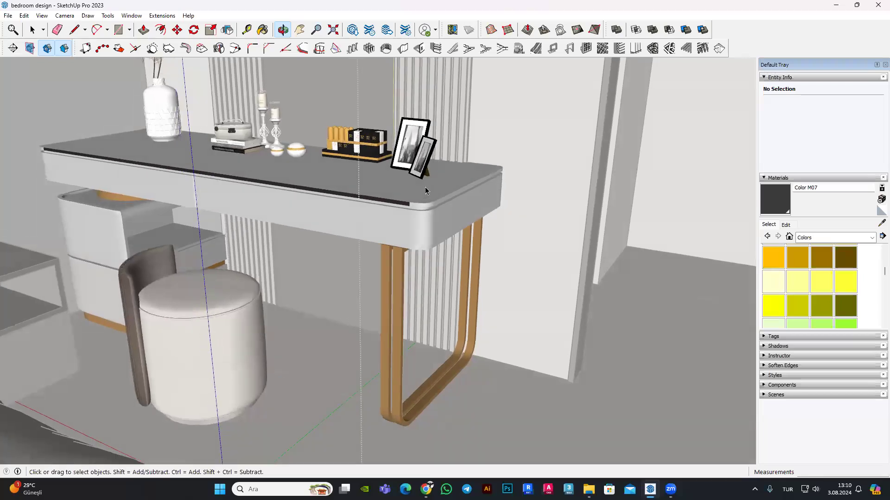
Step: Select the desk and orbit out to view the whole room
left_click(425, 187)
scroll(424, 187, "up", 3)
scroll(427, 204, "down", 2)
mouse_move(427, 212)
middle_mouse_down()
mouse_move(571, 285)
mouse_move(440, 251)
middle_mouse_up()
scroll(571, 285, "down", 4)
scroll(327, 236, "up", 1)
scroll(328, 235, "up", 2)
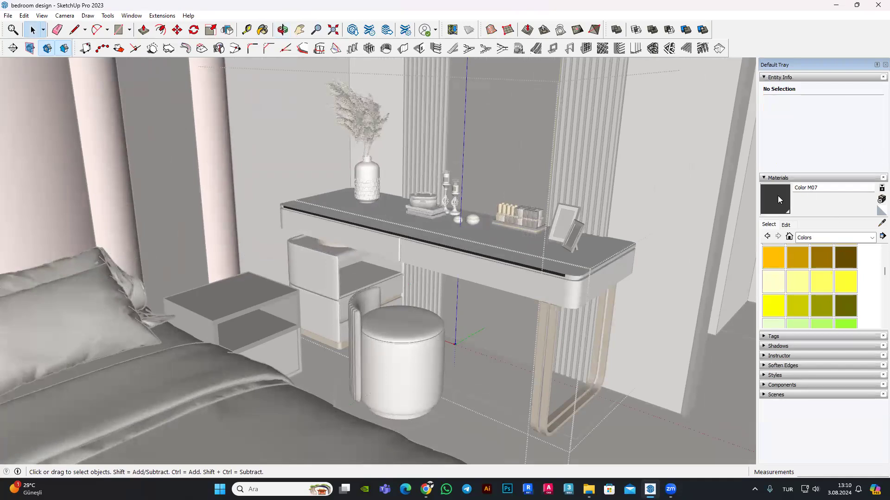
Step: Try dark Color M07 on the dressing table top, then undo it
left_click(604, 258)
scroll(531, 263, "up", 2)
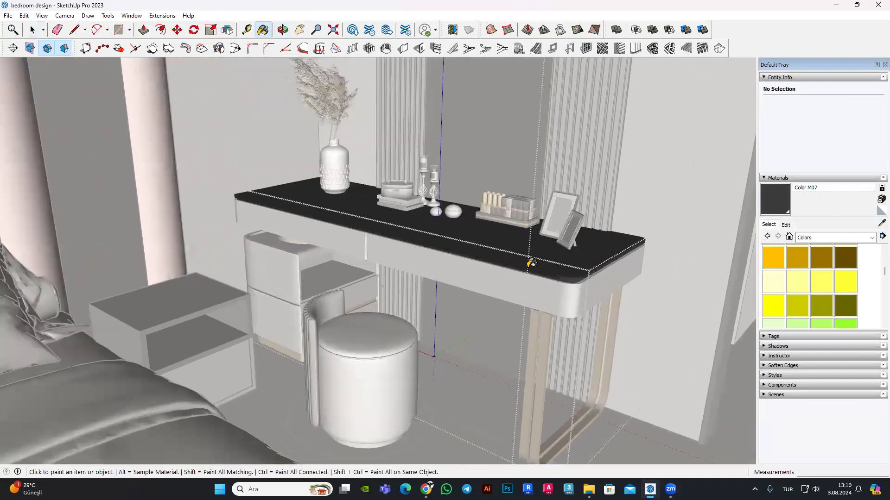
scroll(533, 262, "up", 1)
scroll(565, 262, "up", 2)
scroll(562, 276, "up", 1)
scroll(563, 275, "up", 1)
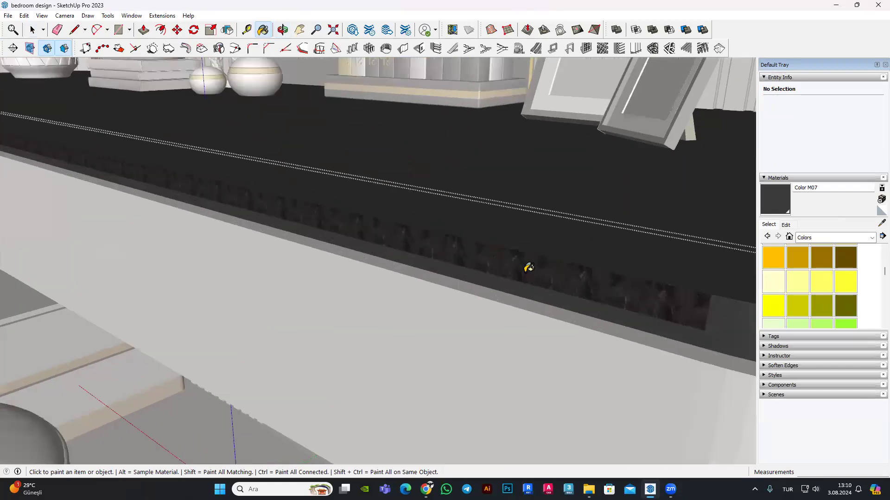
scroll(528, 266, "down", 2)
scroll(453, 266, "down", 2)
scroll(453, 266, "down", 1)
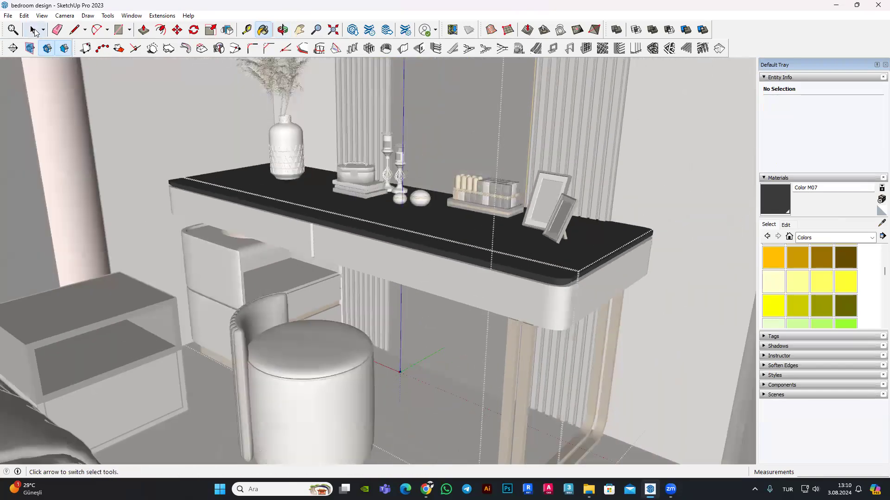
key("ctrl+z")
Step: Paint the table's front drawer face light grey Color M02
left_click(541, 301)
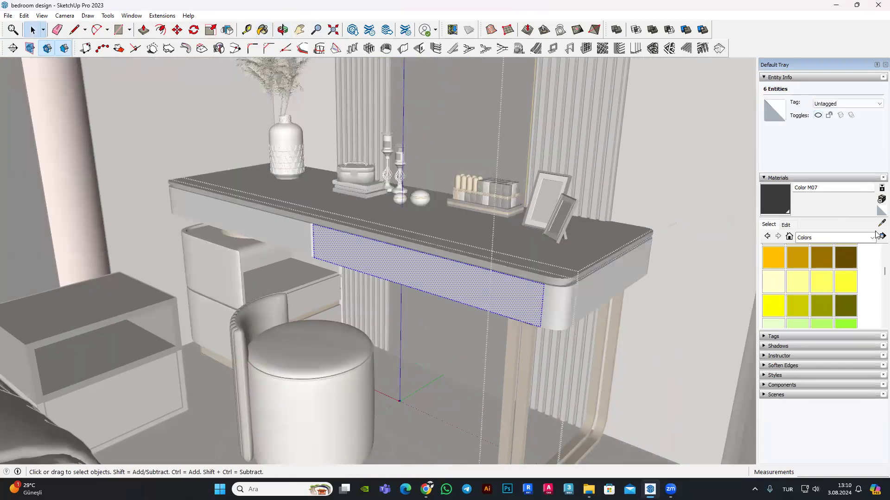
left_click(602, 148, "alt")
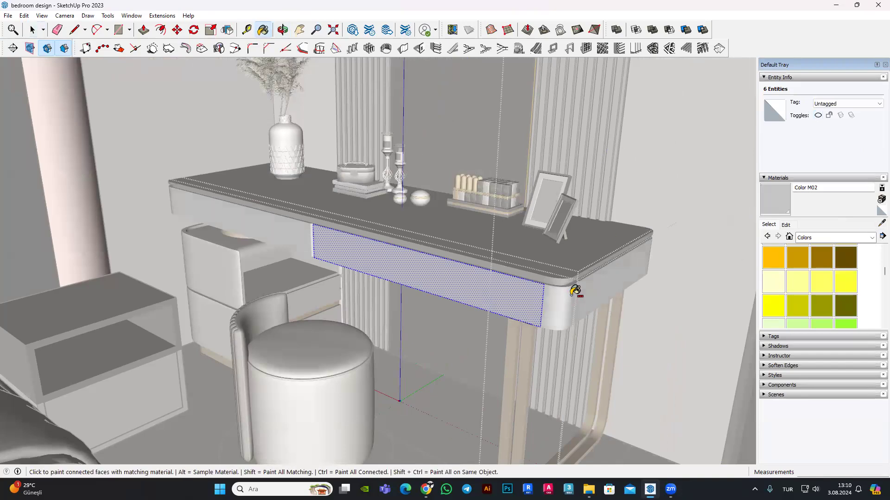
left_click(407, 315)
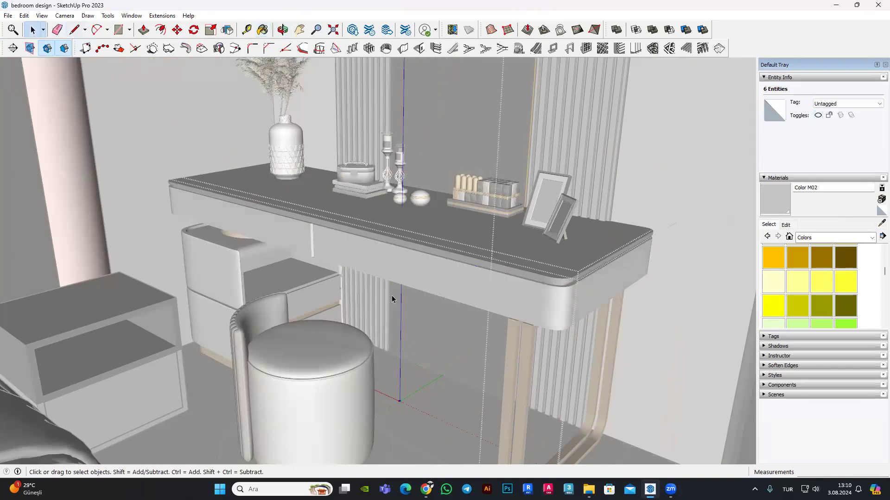
scroll(299, 237, "up", 3)
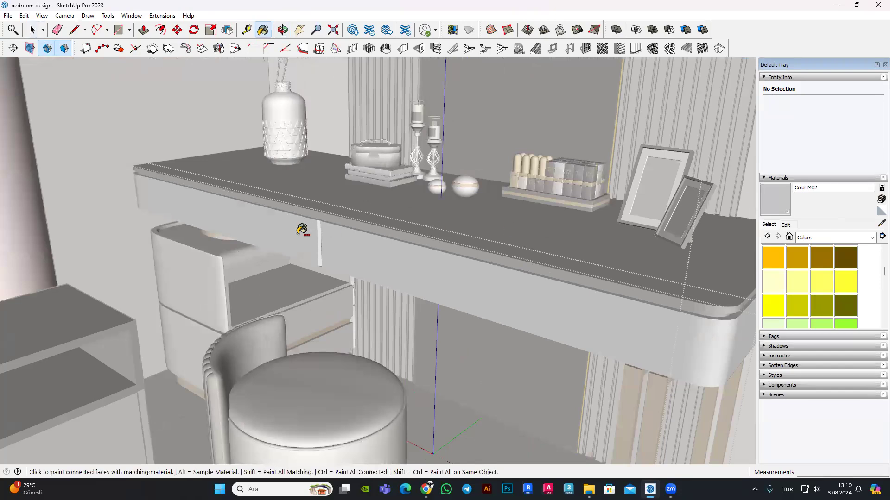
scroll(305, 250, "down", 3)
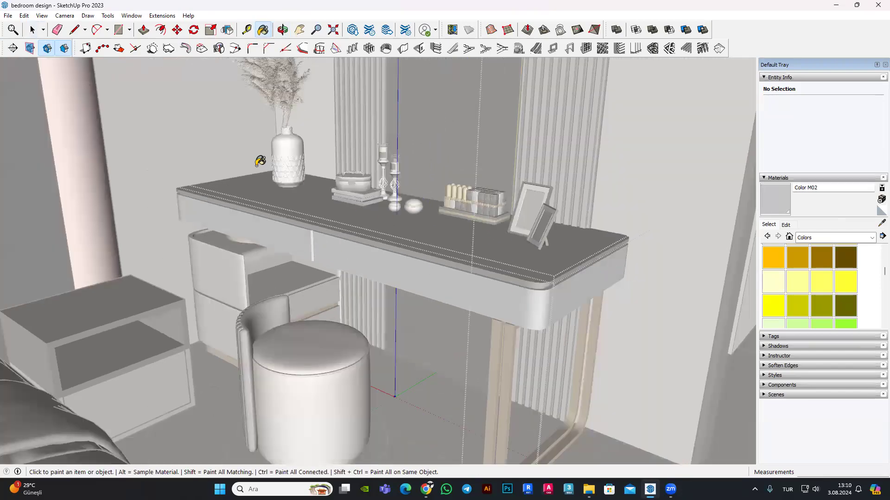
Step: Orbit around the dressing table to see the desk, drawer and stool
mouse_move(200, 191)
middle_mouse_down()
mouse_move(501, 302)
mouse_move(591, 361)
mouse_move(352, 257)
mouse_move(440, 304)
mouse_move(218, 257)
mouse_move(404, 297)
middle_mouse_up()
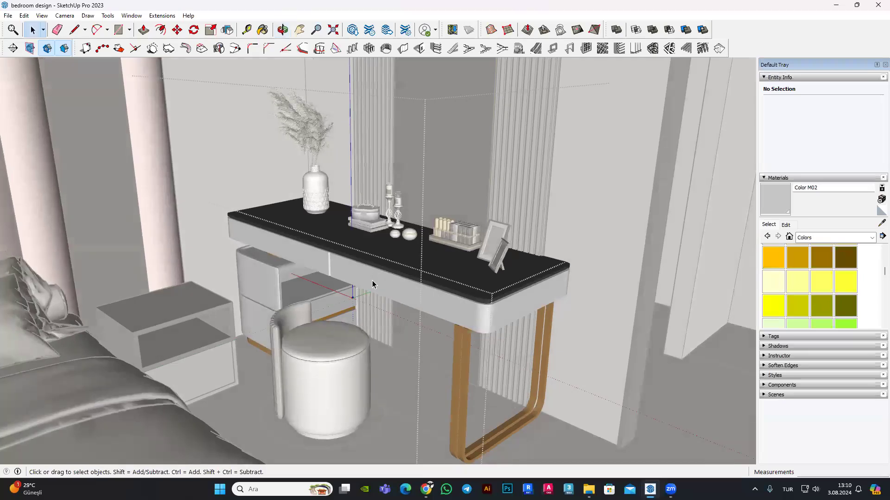
scroll(403, 301, "up", 4)
scroll(407, 291, "up", 2)
scroll(407, 291, "down", 3)
middle_click_drag(383, 261, 352, 260)
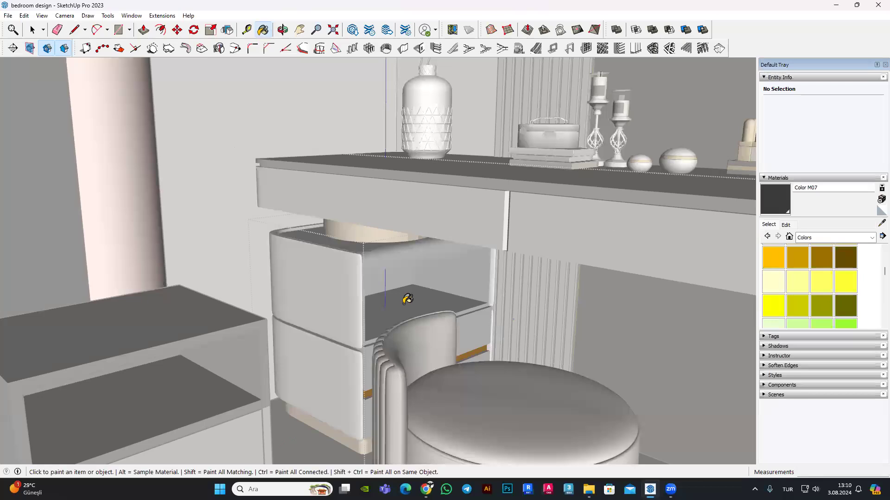
Step: Try dark Color M07 on the drawer unit, then undo it
scroll(407, 299, "up", 1)
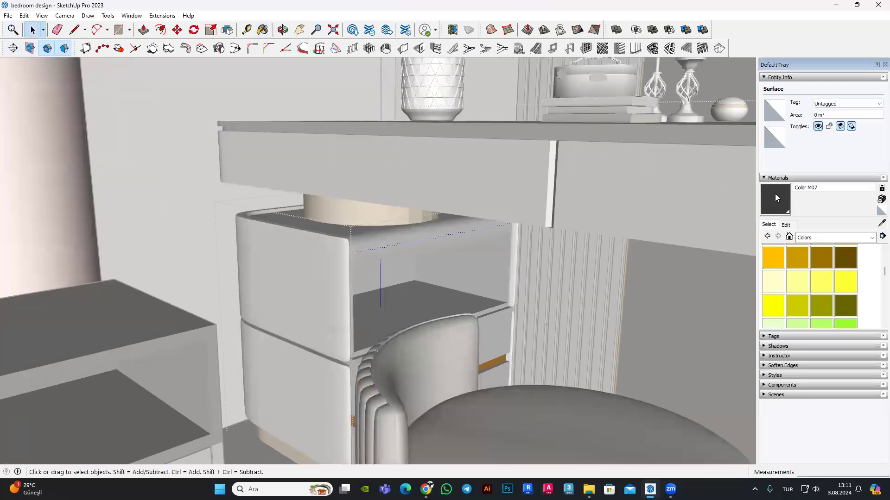
left_click(438, 243)
middle_click_drag(438, 243, 878, 226)
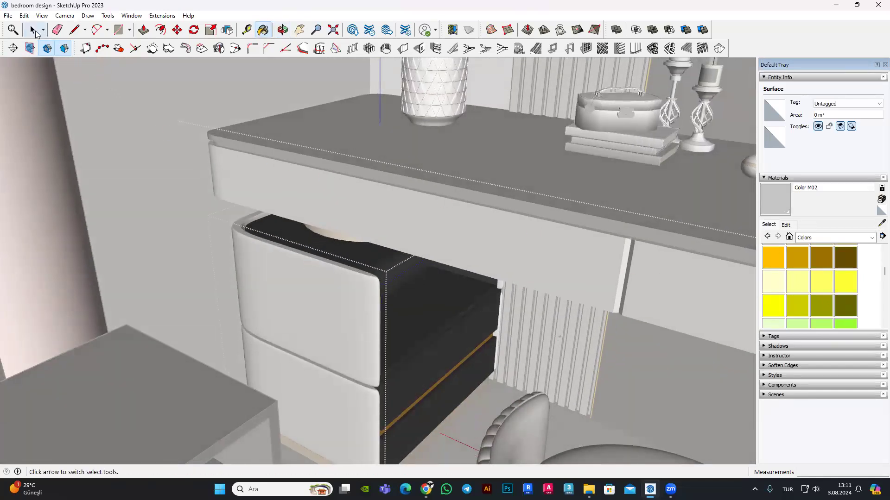
key("ctrl+z")
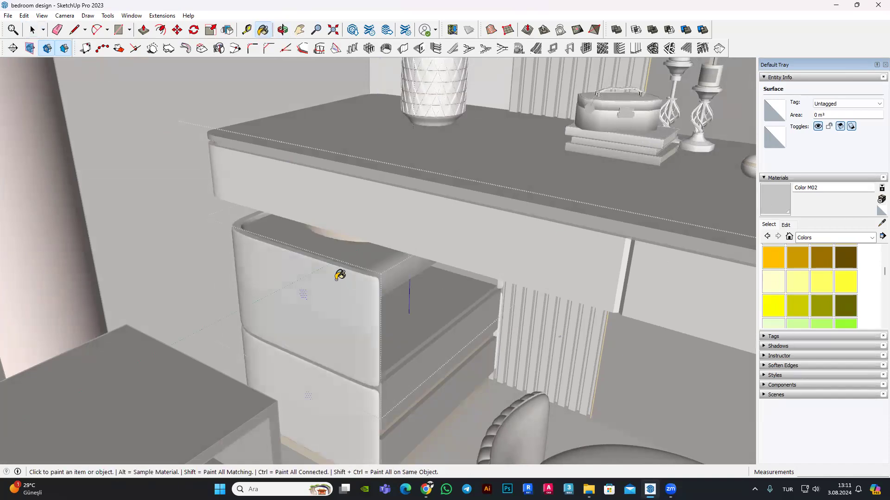
Step: Select the drawer unit's front surfaces, drawer fronts and upper band
middle_click_drag(293, 315, 262, 289)
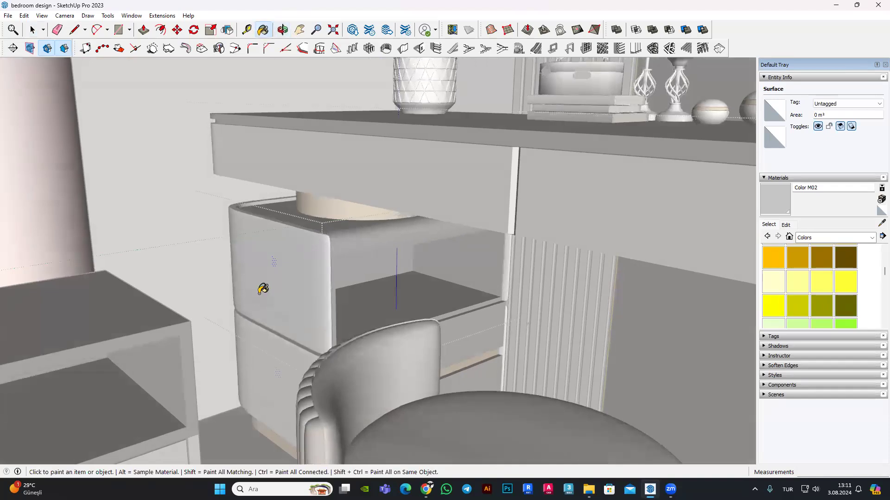
left_click(278, 275)
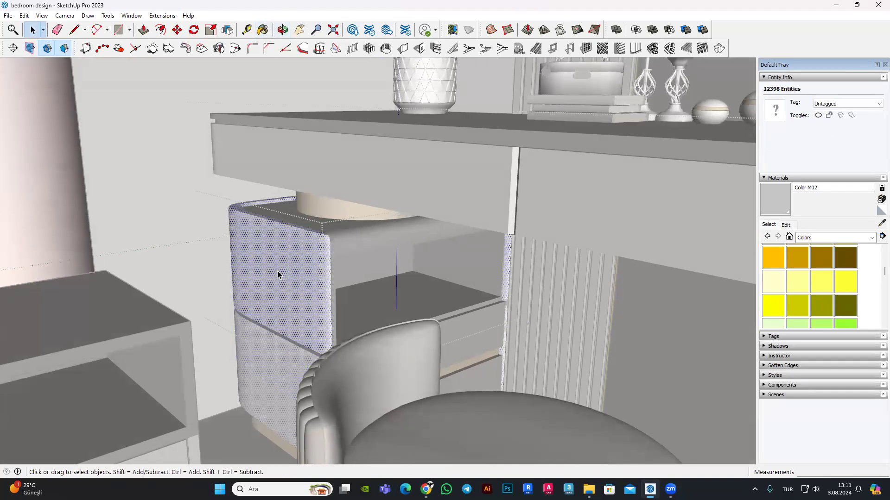
mouse_move(294, 292)
middle_mouse_down()
mouse_move(374, 302)
mouse_move(241, 303)
middle_mouse_up()
scroll(319, 346, "up", 1)
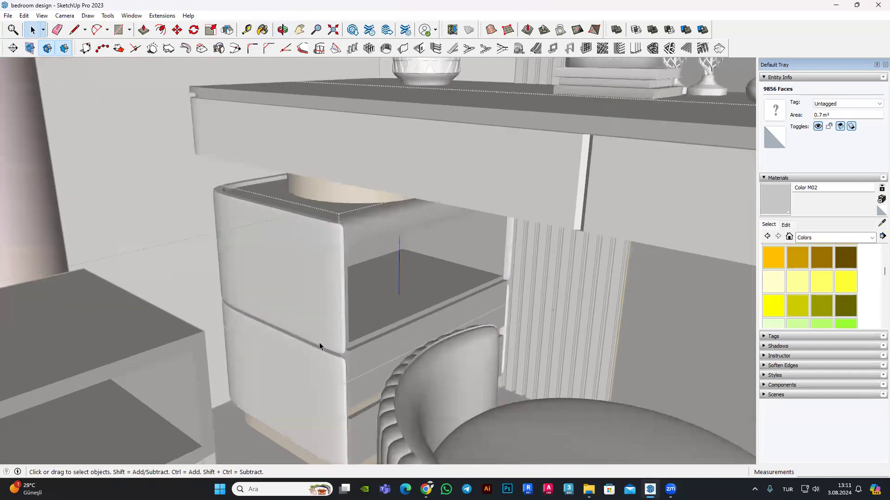
scroll(339, 366, "up", 2)
scroll(355, 371, "up", 1)
scroll(352, 324, "down", 2)
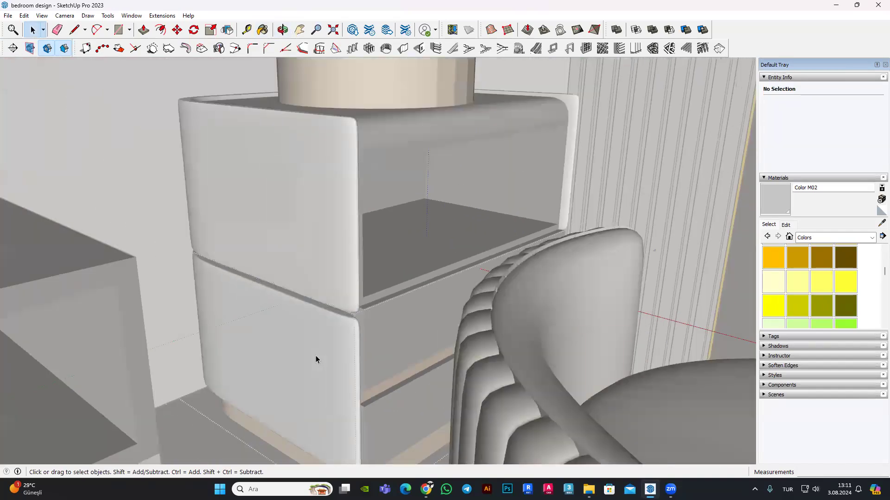
left_click(316, 358)
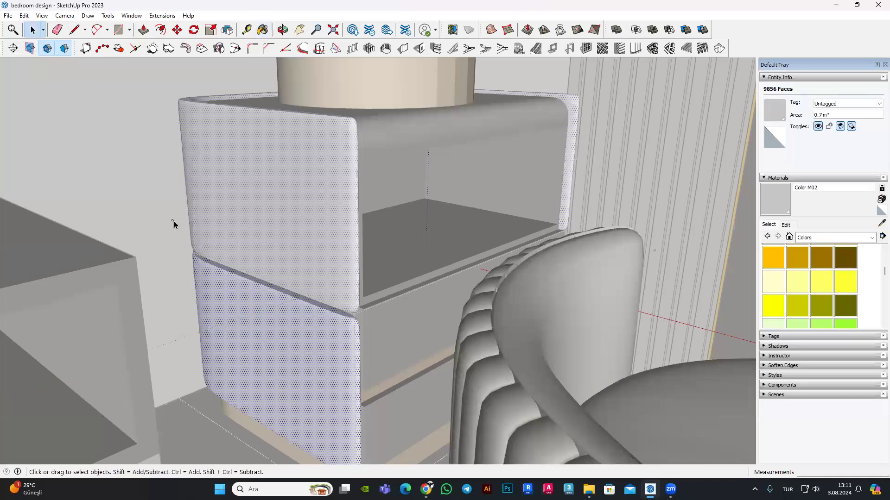
mouse_move(205, 260)
middle_mouse_down()
mouse_move(338, 165)
mouse_move(127, 144)
mouse_move(290, 131)
mouse_move(326, 159)
mouse_move(241, 233)
mouse_move(332, 250)
mouse_move(451, 310)
mouse_move(474, 301)
mouse_move(552, 329)
mouse_move(456, 324)
mouse_move(258, 179)
middle_mouse_up()
Step: Zoom out over the desk, stool and bed and tilt toward a top-down view
scroll(132, 119, "down", 5)
mouse_move(132, 119)
middle_mouse_down()
mouse_move(281, 207)
mouse_move(408, 215)
mouse_move(520, 212)
mouse_move(613, 148)
middle_mouse_up()
scroll(281, 208, "down", 3)
scroll(281, 207, "down", 4)
scroll(614, 148, "down", 3)
scroll(569, 102, "down", 3)
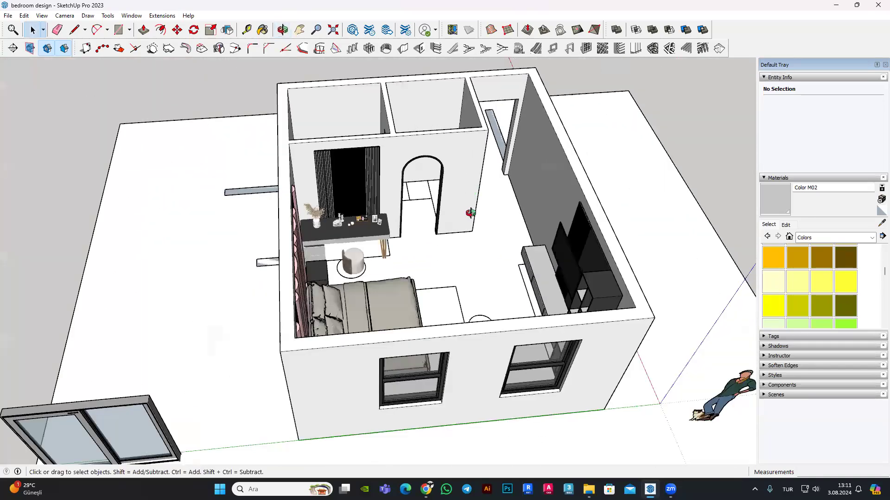
middle_click_drag(470, 213, 454, 248)
scroll(454, 248, "up", 5)
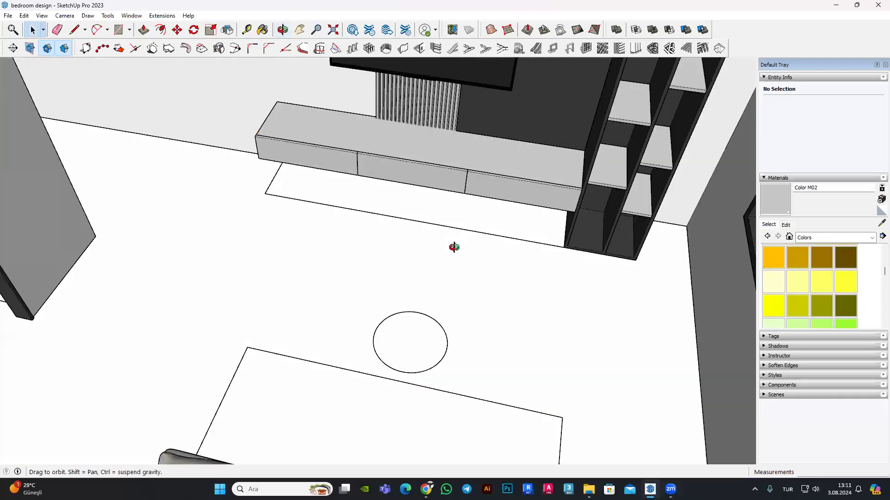
scroll(454, 248, "down", 10)
scroll(463, 209, "up", 5)
scroll(417, 139, "up", 4)
scroll(371, 116, "up", 3)
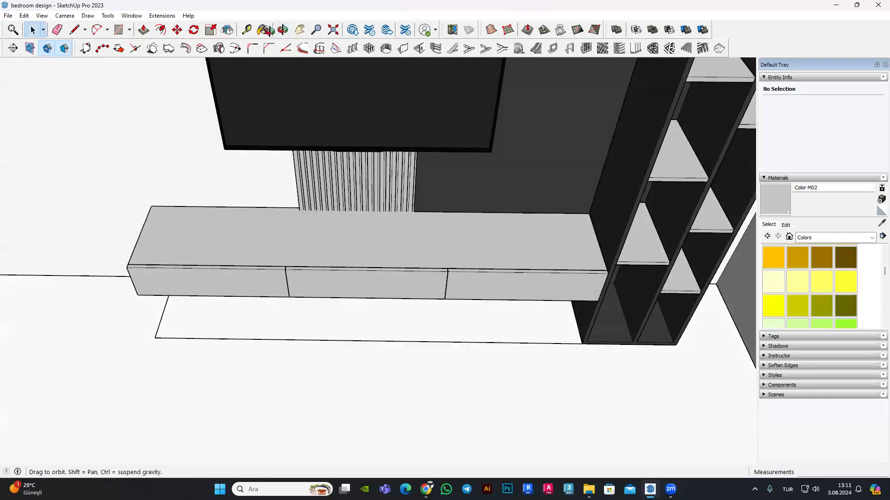
scroll(435, 294, "down", 3)
scroll(434, 294, "down", 2)
Step: From a high overview of the whole house, open the 3D Warehouse library
middle_click_drag(434, 294, 556, 209)
scroll(621, 168, "down", 3)
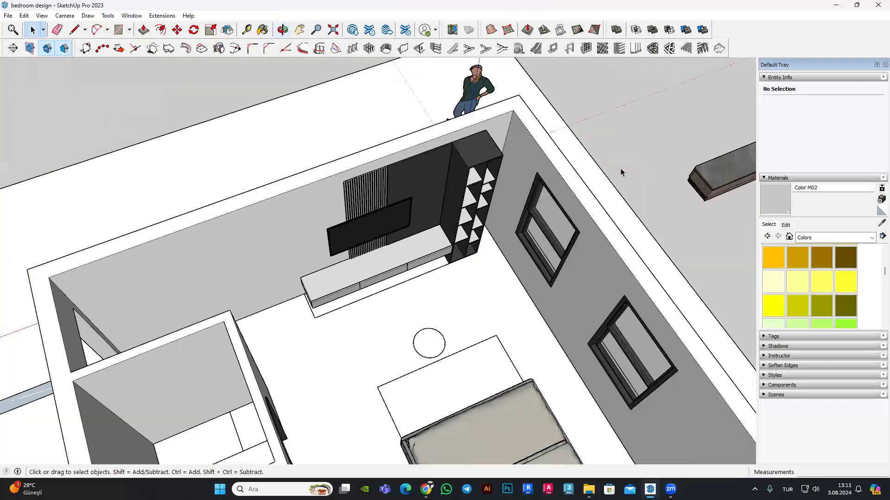
middle_click_drag(620, 168, 579, 140)
scroll(484, 191, "up", 3)
scroll(426, 179, "up", 2)
scroll(425, 179, "down", 2)
scroll(74, 252, "down", 2)
scroll(271, 283, "down", 4)
mouse_move(271, 282)
middle_mouse_down()
mouse_move(140, 234)
mouse_move(454, 214)
mouse_move(622, 375)
mouse_move(422, 95)
middle_mouse_up()
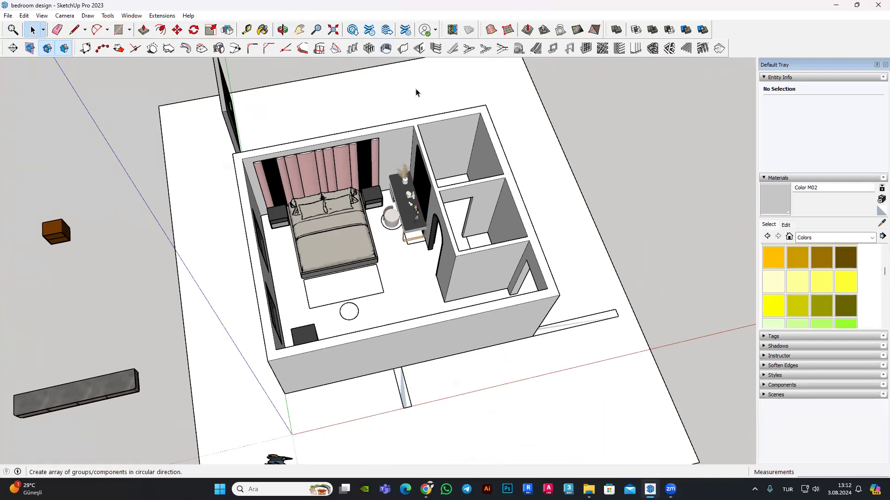
left_click(353, 31)
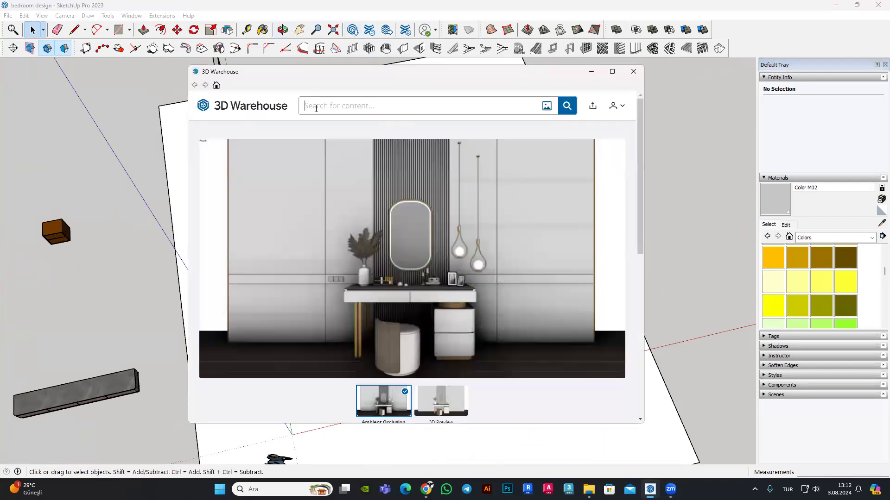
type("door")
Step: Run the 'door' search and scroll through the results
key("Return")
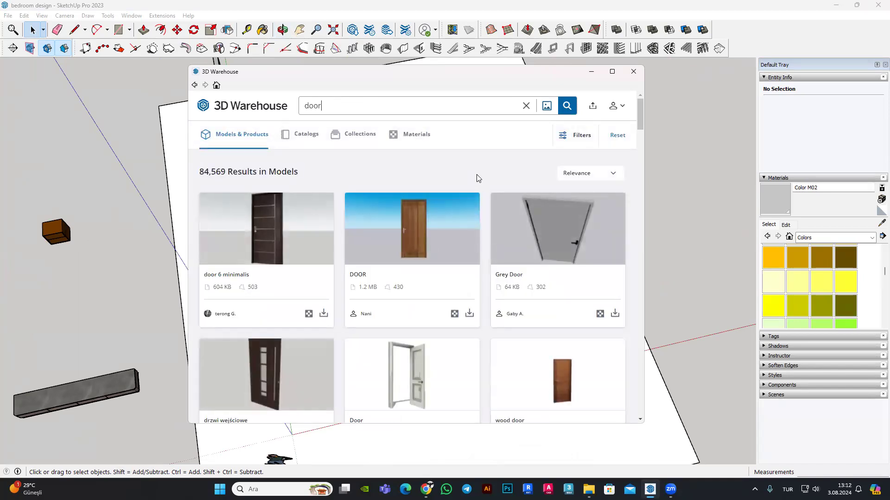
scroll(478, 179, "down", 2)
scroll(510, 185, "down", 3)
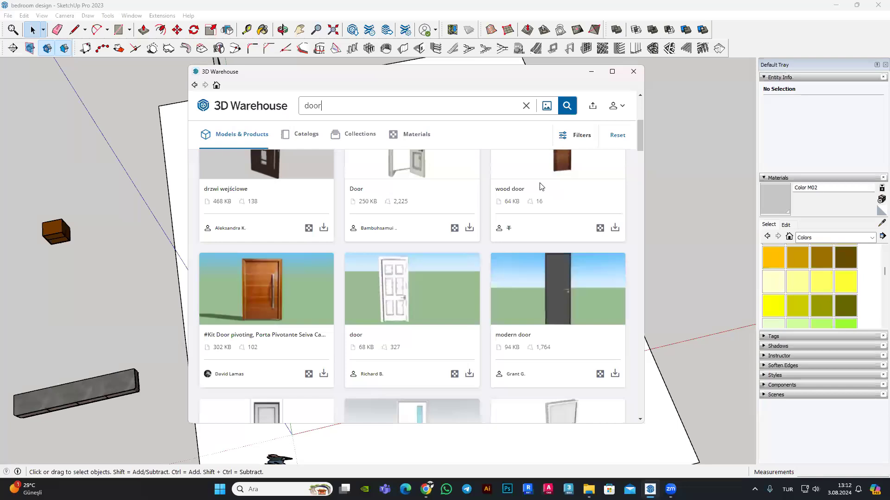
scroll(540, 187, "down", 2)
scroll(539, 187, "down", 3)
scroll(539, 187, "down", 2)
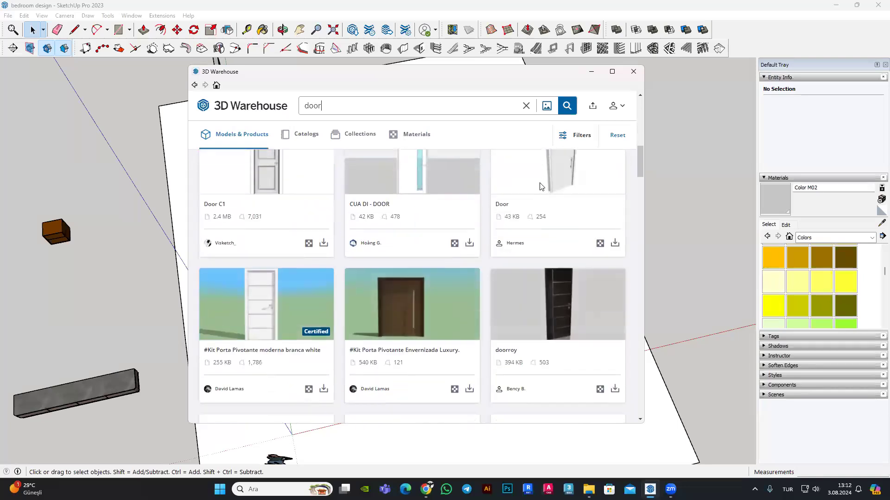
scroll(540, 187, "down", 1)
scroll(540, 187, "down", 2)
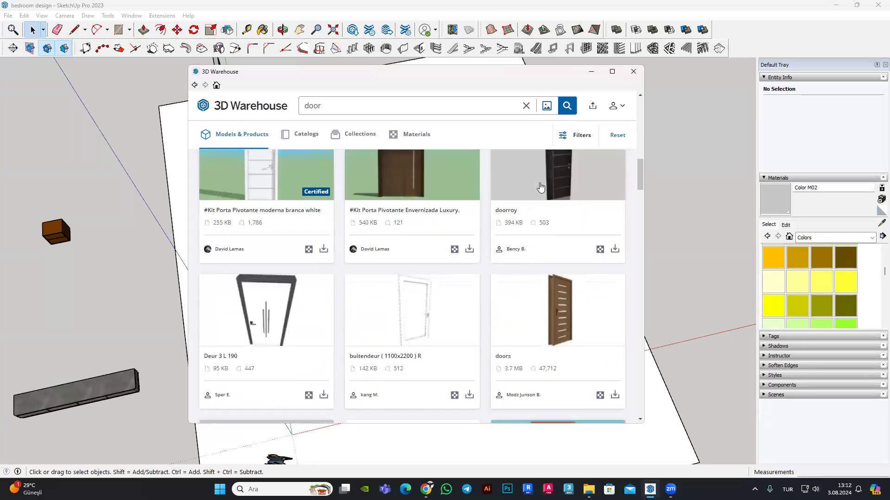
scroll(540, 186, "down", 2)
scroll(539, 186, "down", 2)
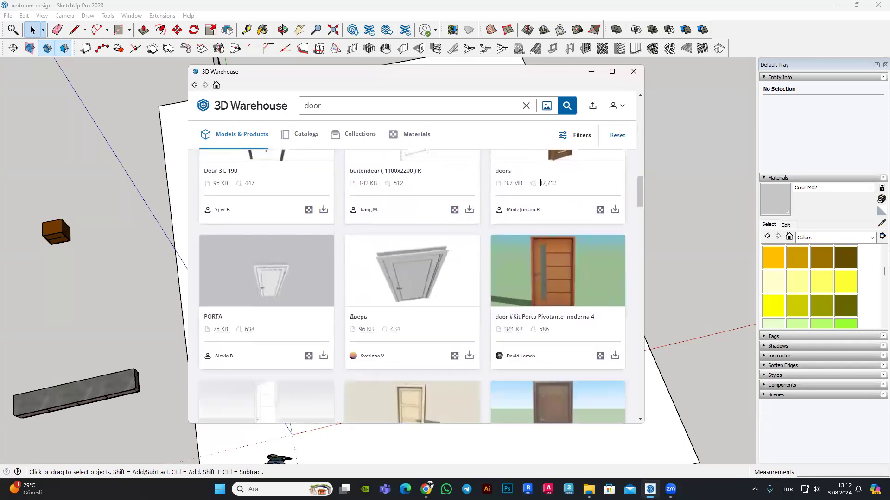
scroll(496, 228, "down", 2)
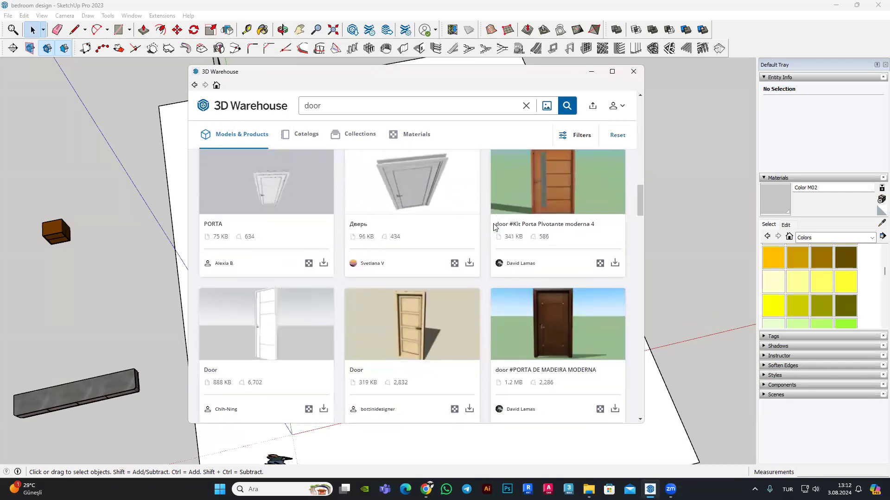
Step: Open the Дверь door model and inspect it in the interactive 3D viewer
left_click(424, 192)
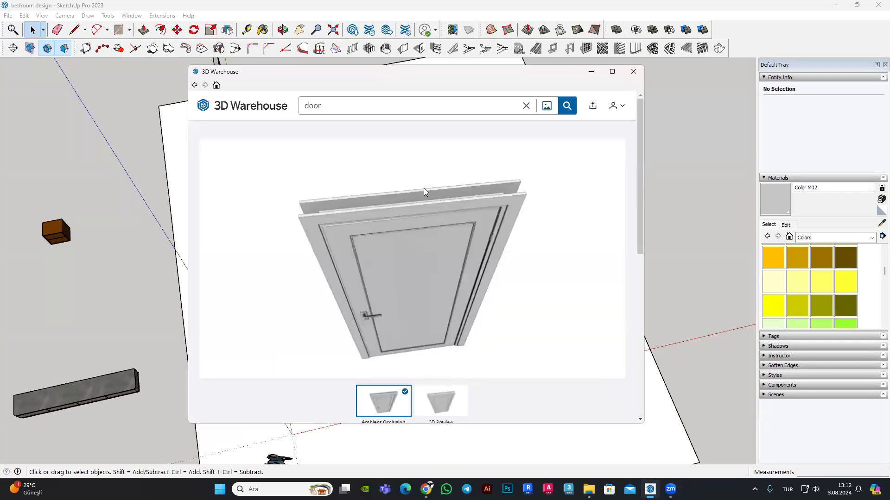
left_click(440, 399)
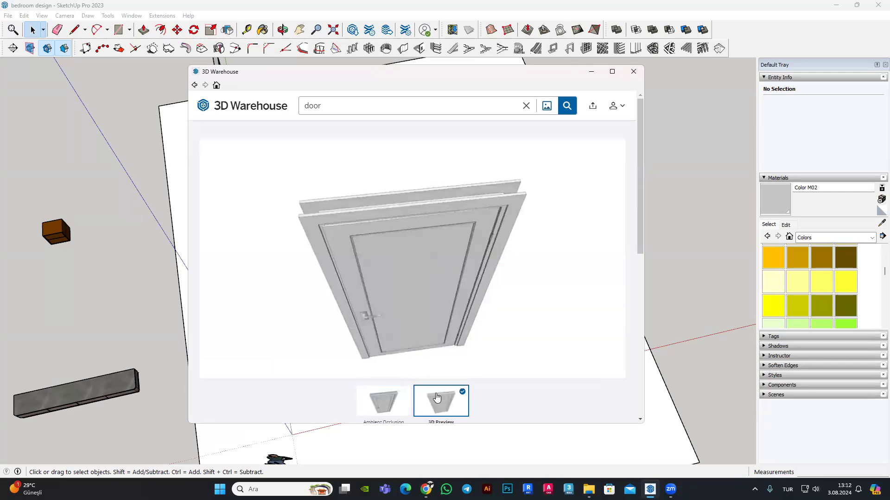
left_click(416, 268)
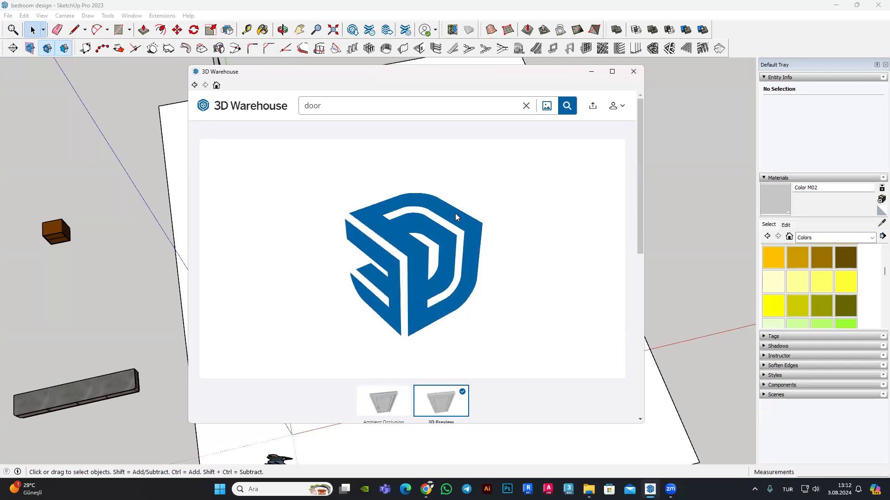
scroll(464, 190, "up", 3)
mouse_move(478, 224)
left_mouse_down()
mouse_move(529, 207)
mouse_move(508, 278)
mouse_move(618, 248)
mouse_move(313, 270)
mouse_move(185, 294)
mouse_move(243, 308)
mouse_move(328, 354)
mouse_move(355, 346)
mouse_move(350, 301)
mouse_move(266, 232)
mouse_move(360, 244)
mouse_move(273, 303)
mouse_move(347, 318)
mouse_move(342, 195)
left_mouse_up()
scroll(341, 195, "up", 3)
scroll(391, 194, "up", 3)
mouse_move(492, 259)
left_mouse_down()
mouse_move(502, 260)
mouse_move(612, 130)
left_mouse_up()
Step: Return to the 'door' 3D Warehouse results, scroll to the bottom and load more models
left_click(195, 85)
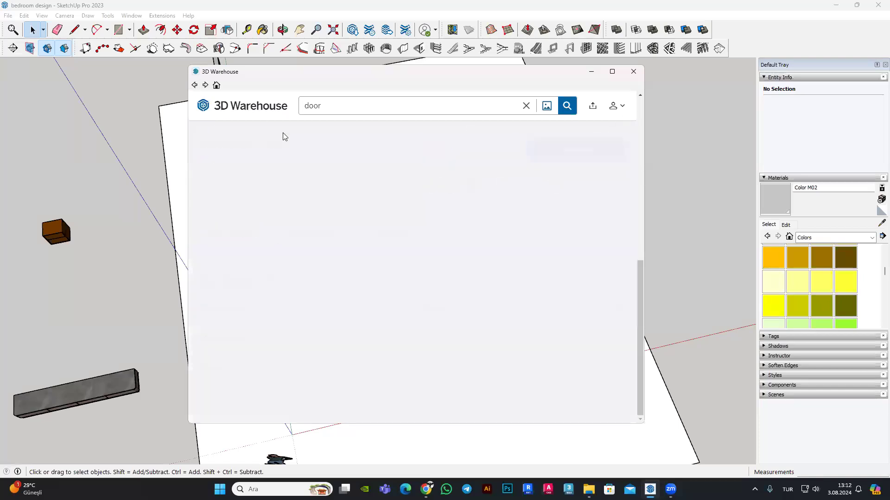
scroll(442, 183, "down", 2)
scroll(452, 185, "down", 1)
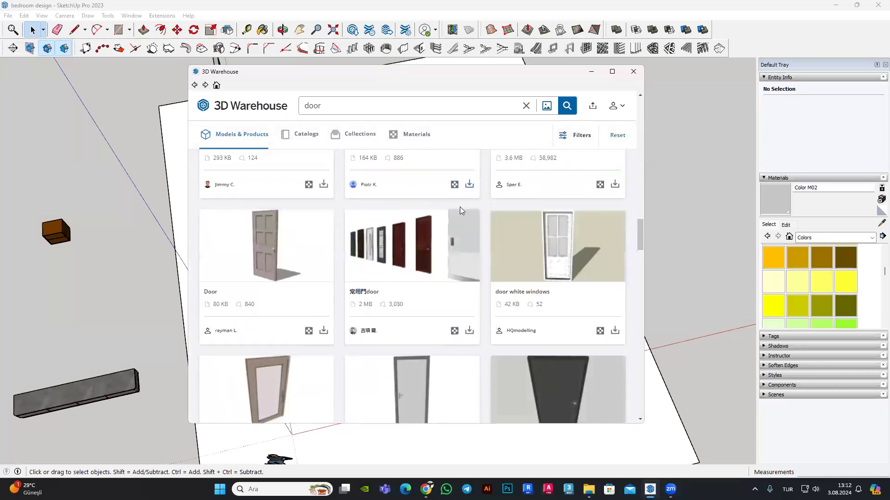
scroll(460, 207, "down", 1)
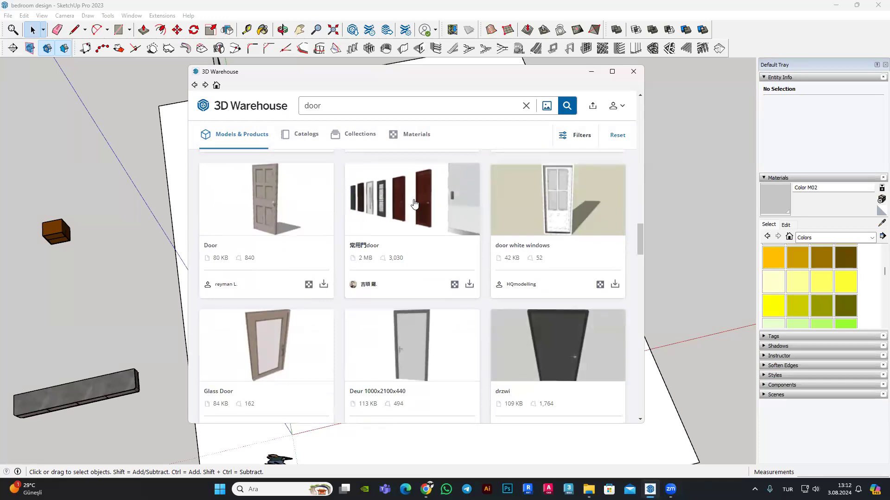
scroll(414, 203, "down", 4)
scroll(413, 204, "down", 4)
scroll(414, 204, "down", 2)
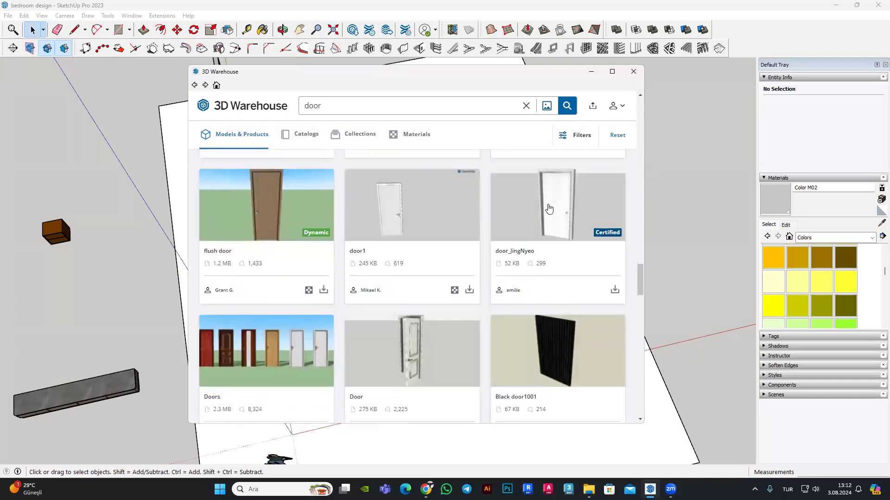
scroll(548, 209, "down", 3)
scroll(549, 209, "down", 2)
scroll(548, 209, "down", 2)
scroll(548, 209, "down", 3)
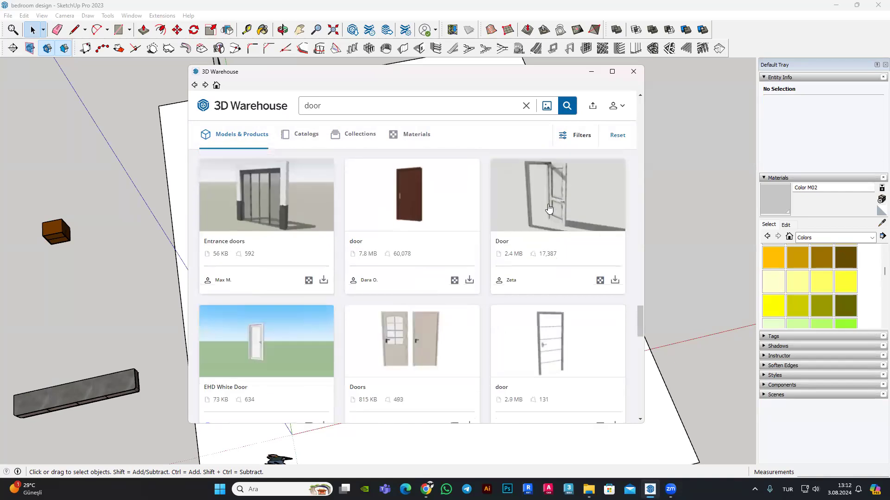
scroll(549, 208, "down", 1)
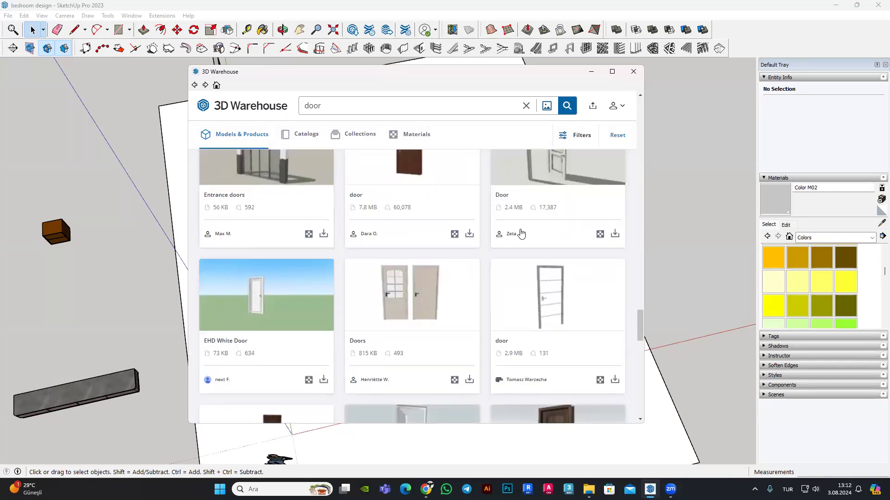
scroll(521, 234, "down", 3)
scroll(593, 243, "down", 5)
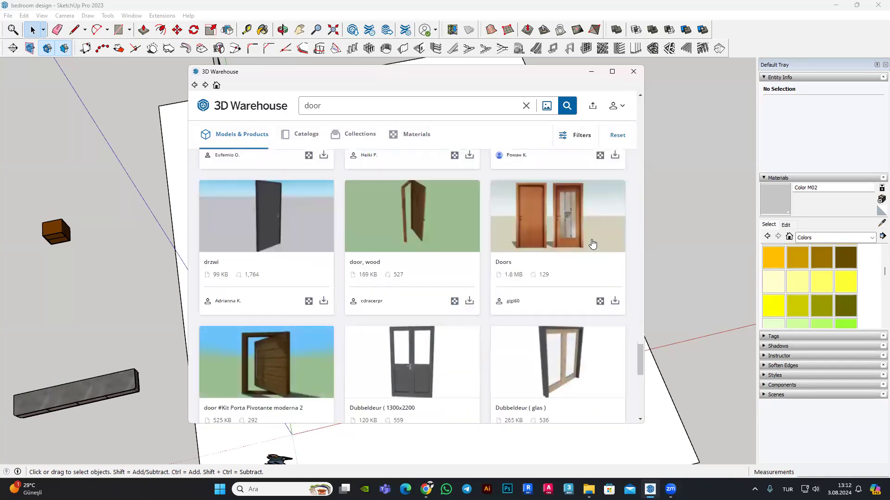
scroll(531, 234, "down", 3)
scroll(531, 234, "down", 2)
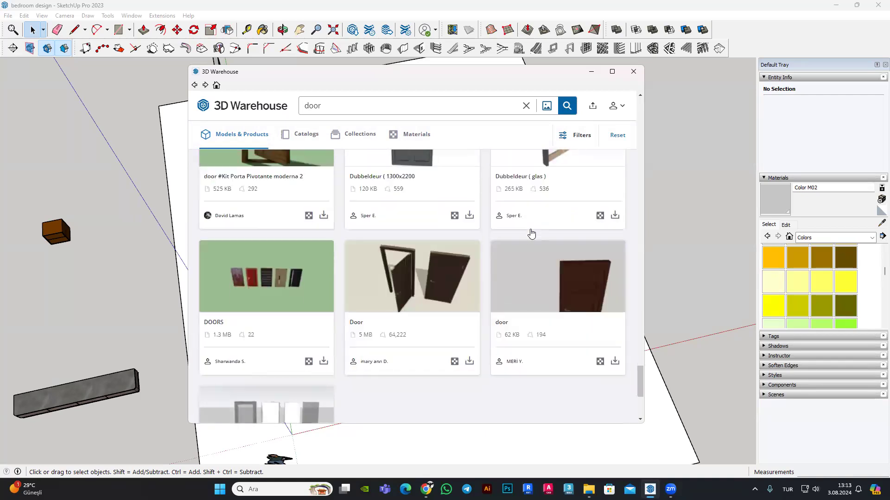
scroll(532, 229, "down", 2)
scroll(524, 237, "down", 3)
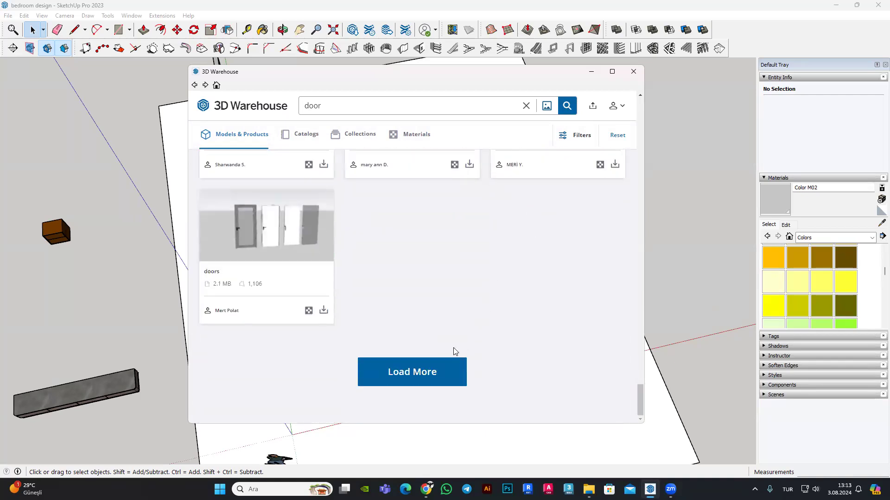
left_click(436, 361)
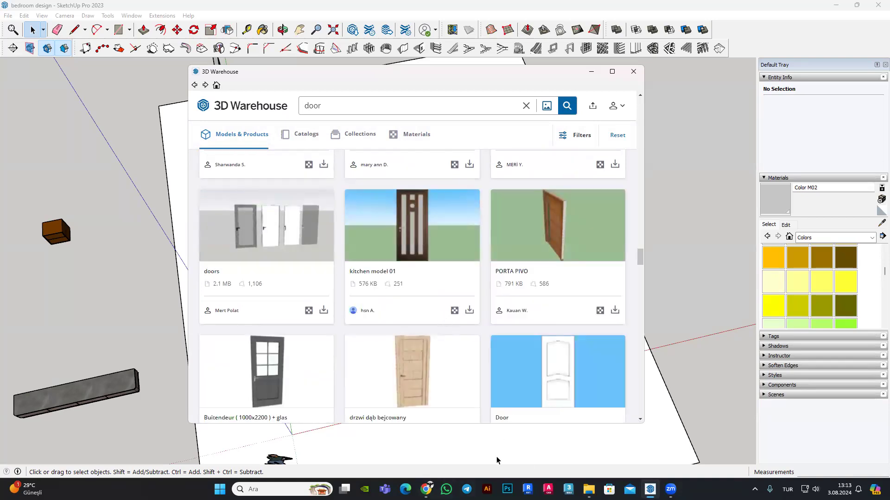
Step: In Chrome, search Google for '3d' and open the 3dzip.org suggestion
left_click(378, 263)
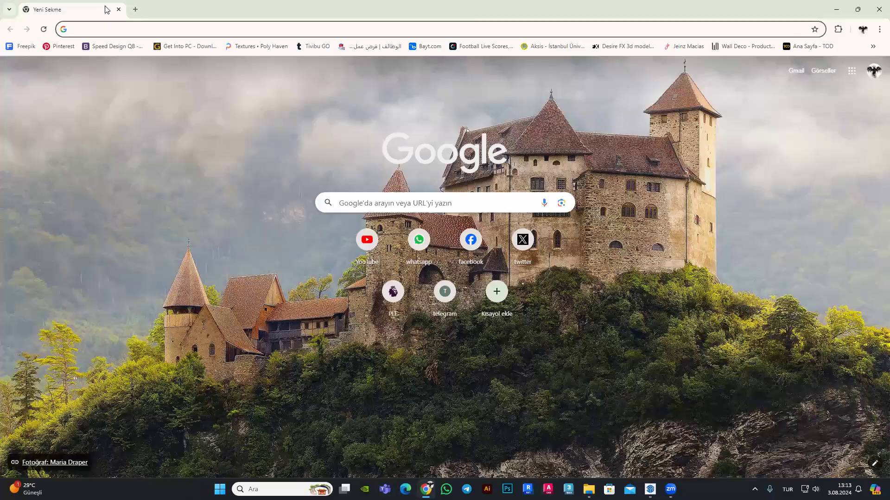
left_click(402, 208)
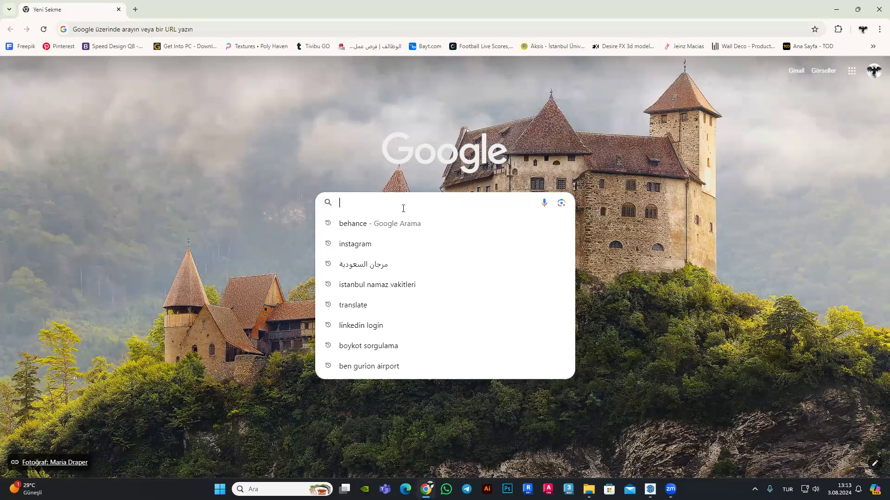
type("3d")
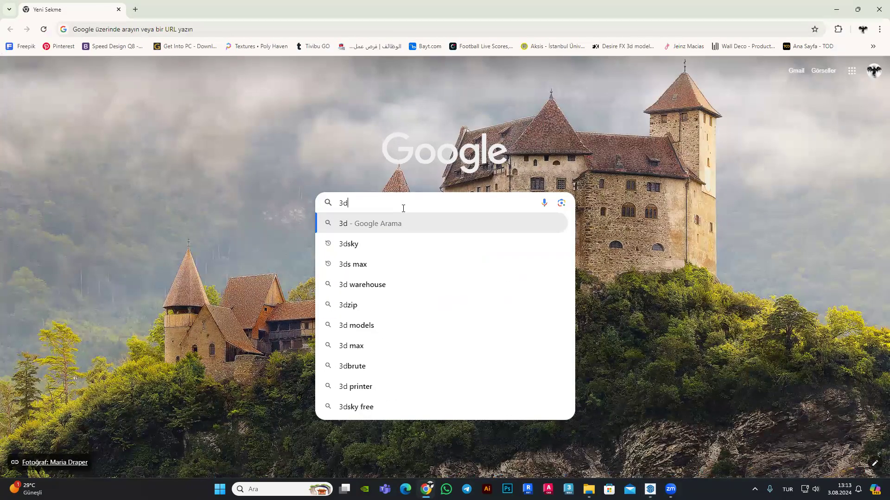
left_click(355, 305)
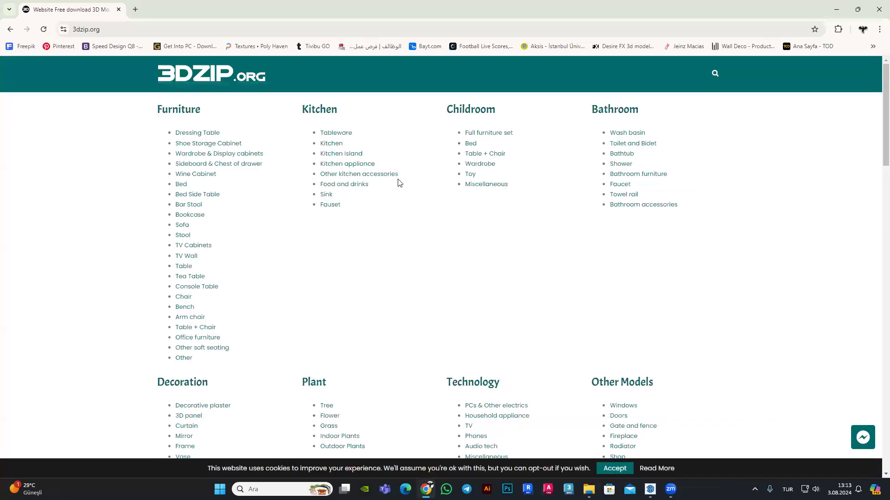
Step: Open the site's SketchUp models section in a new tab
scroll(442, 167, "down", 4)
scroll(472, 179, "down", 5)
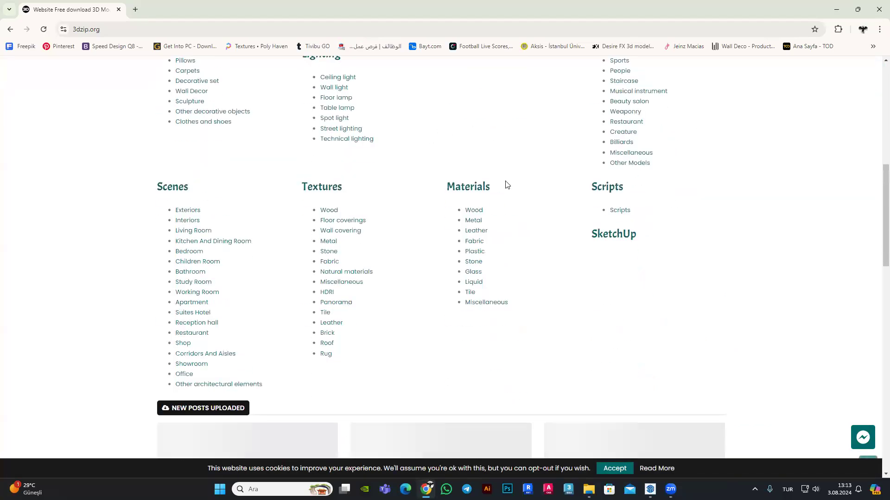
left_click(617, 238)
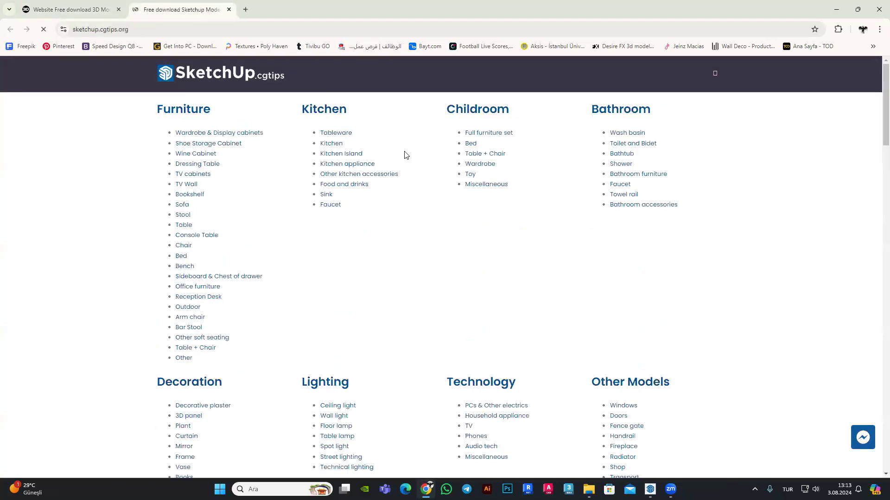
Step: Scroll through sketchup.cgtips.org's model category lists and newest free door posts
scroll(462, 171, "down", 7)
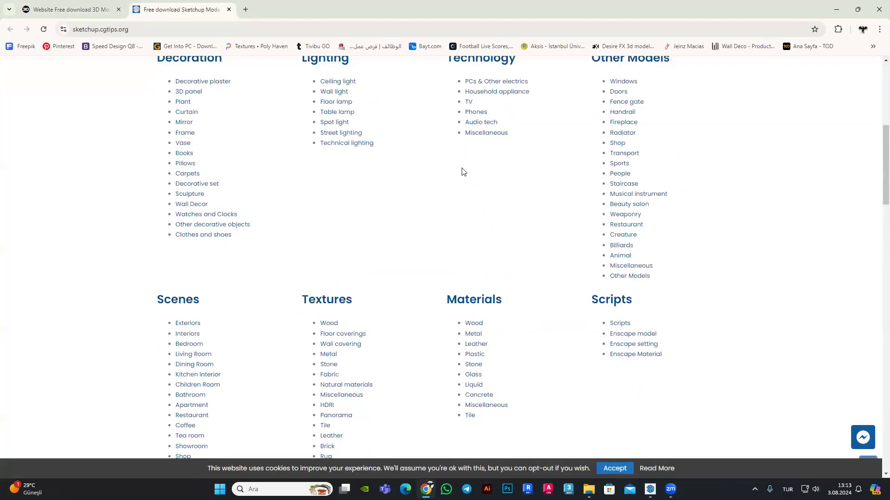
scroll(530, 185, "down", 3)
scroll(370, 295, "down", 7)
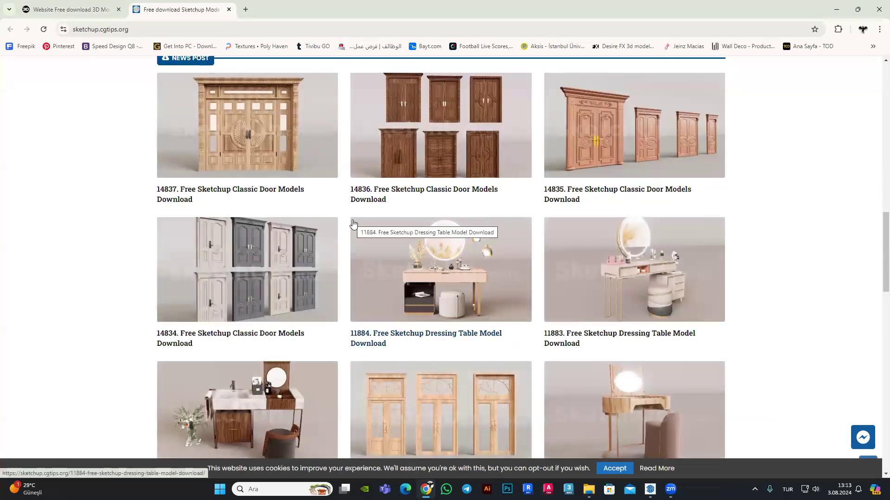
scroll(315, 215, "up", 8)
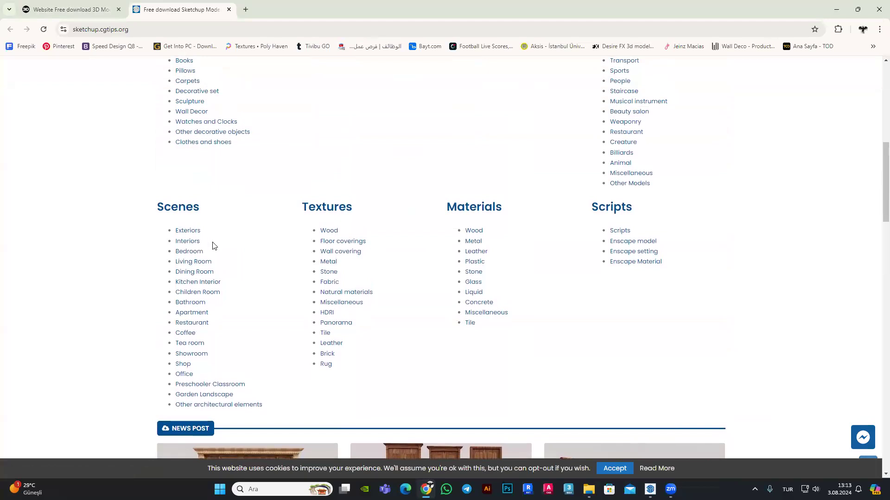
scroll(213, 245, "up", 4)
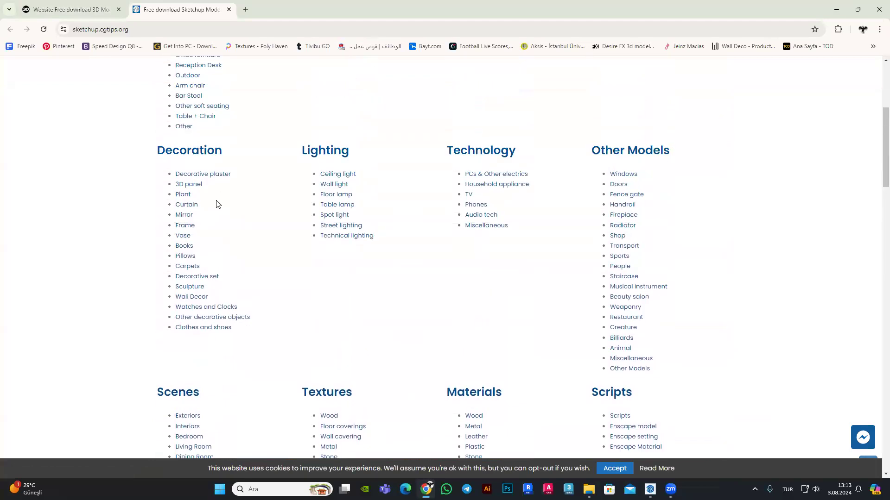
scroll(350, 252, "up", 1)
scroll(305, 236, "up", 4)
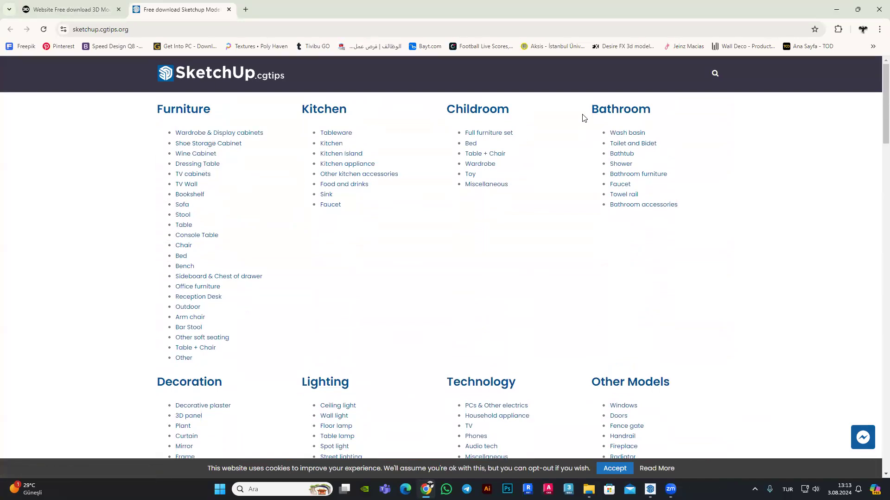
scroll(653, 299, "down", 1)
scroll(678, 302, "down", 2)
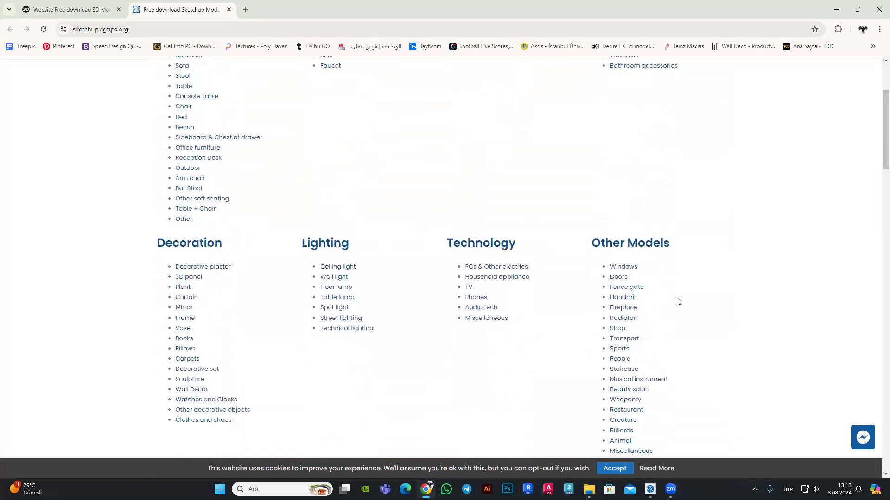
Step: Open the Doors category and scroll down to the listing's page navigation
left_click(617, 279)
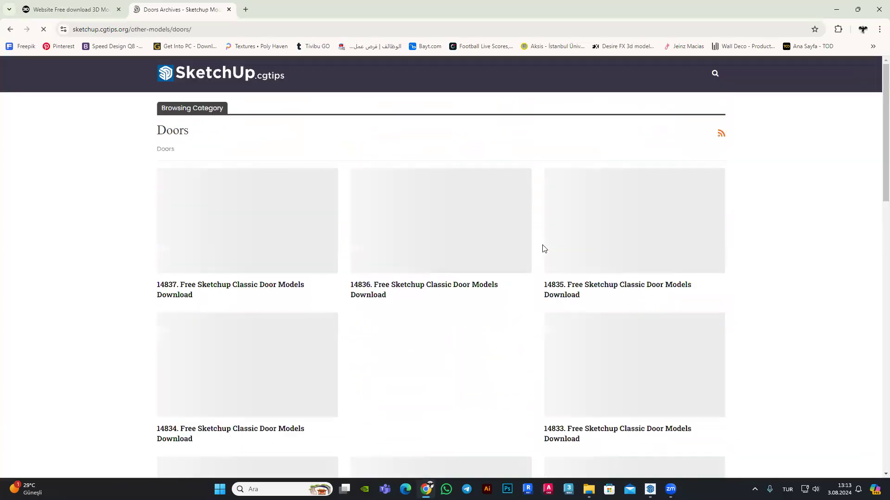
scroll(482, 245, "down", 6)
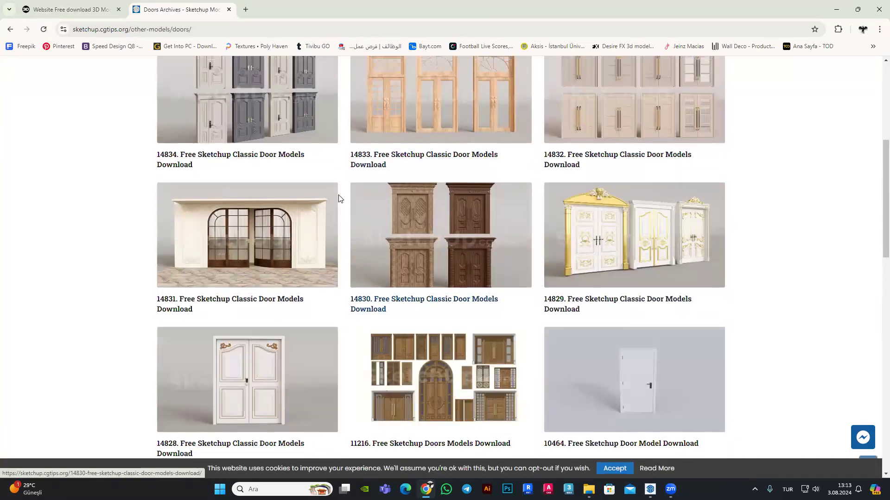
scroll(340, 195, "up", 1)
scroll(339, 195, "down", 3)
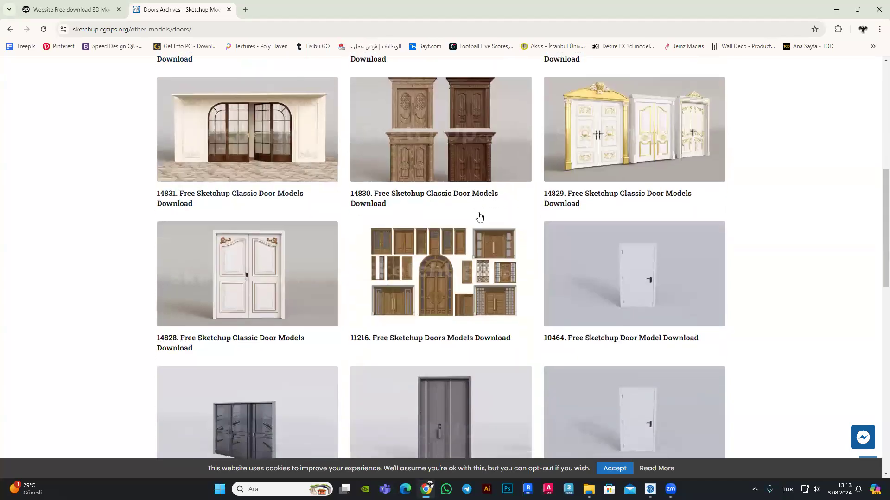
scroll(476, 219, "down", 3)
scroll(725, 210, "down", 2)
scroll(702, 208, "down", 1)
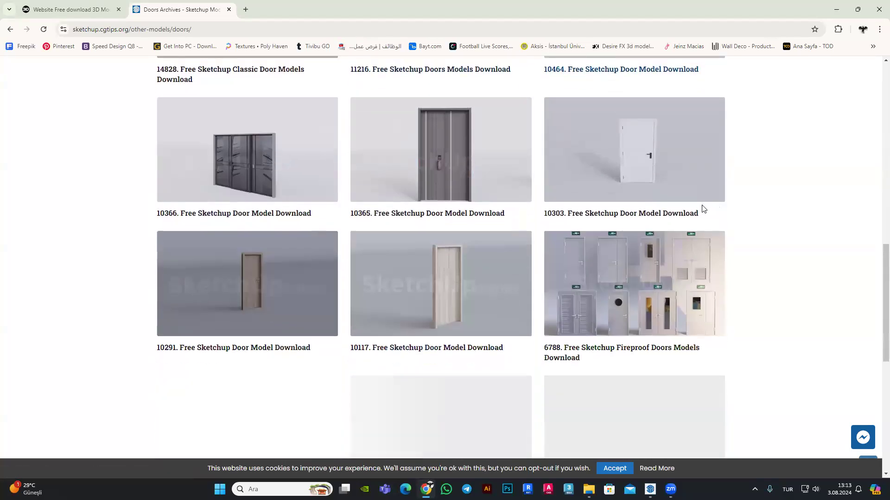
scroll(478, 209, "down", 2)
scroll(545, 175, "down", 3)
scroll(545, 175, "down", 3)
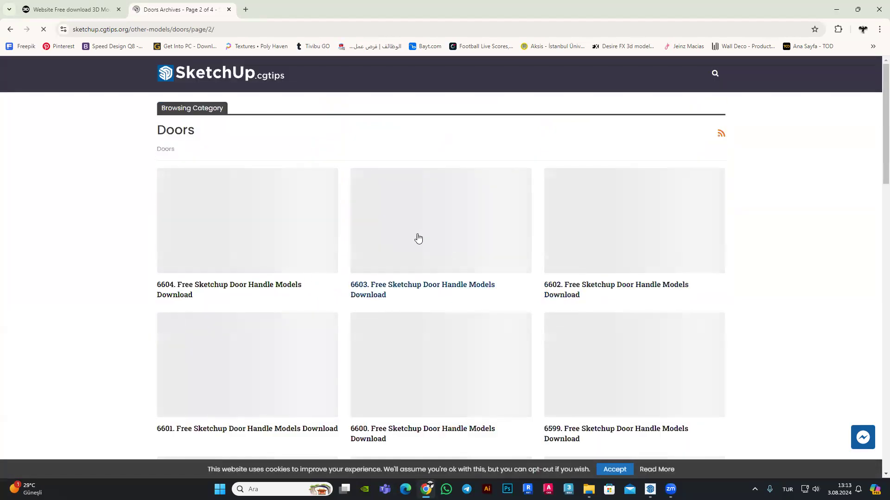
scroll(469, 225, "down", 3)
scroll(468, 225, "down", 9)
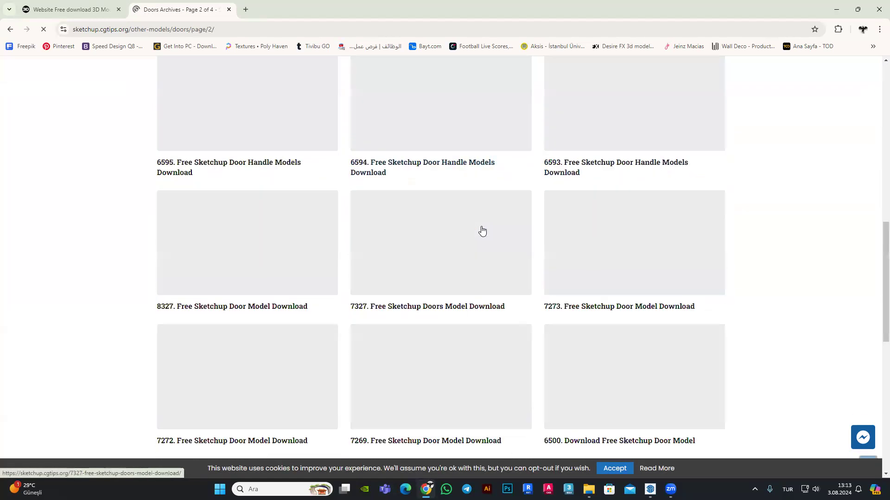
scroll(478, 227, "down", 4)
scroll(482, 230, "down", 2)
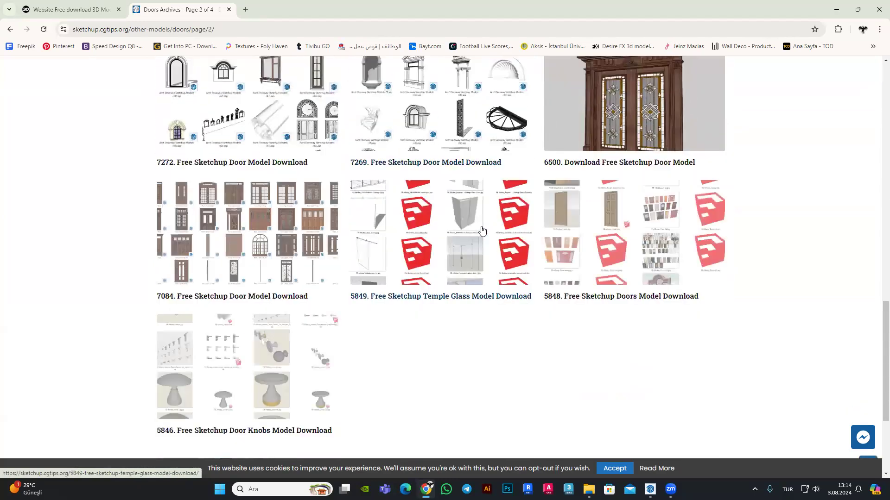
scroll(418, 260, "down", 1)
scroll(278, 301, "down", 2)
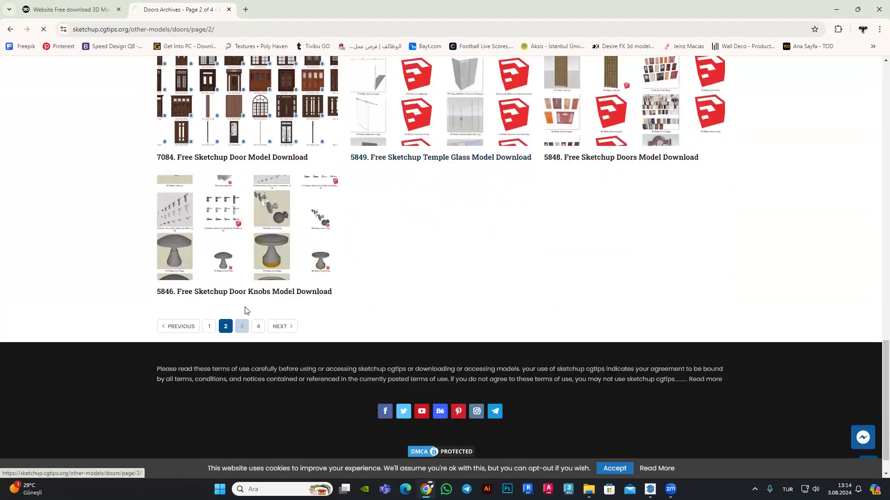
Step: Go to page 3 of the Doors listings and open the 4171 Doors article
left_click(241, 327)
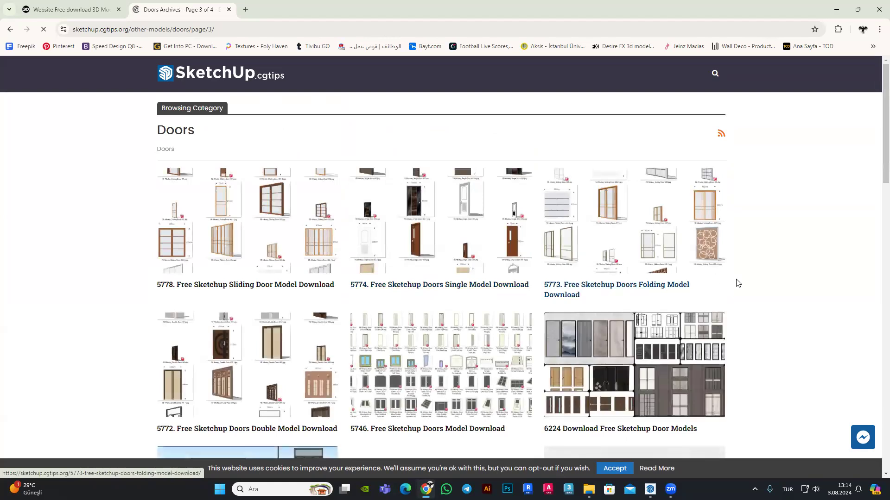
scroll(763, 264, "down", 8)
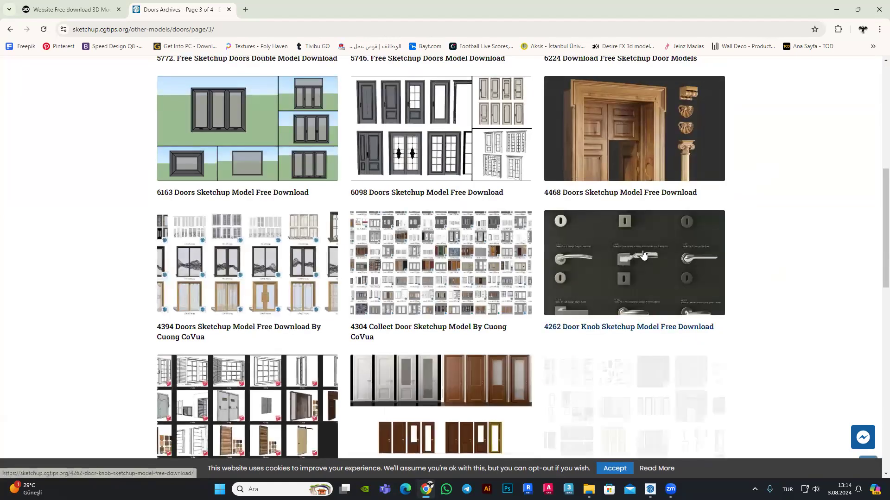
scroll(510, 231, "down", 5)
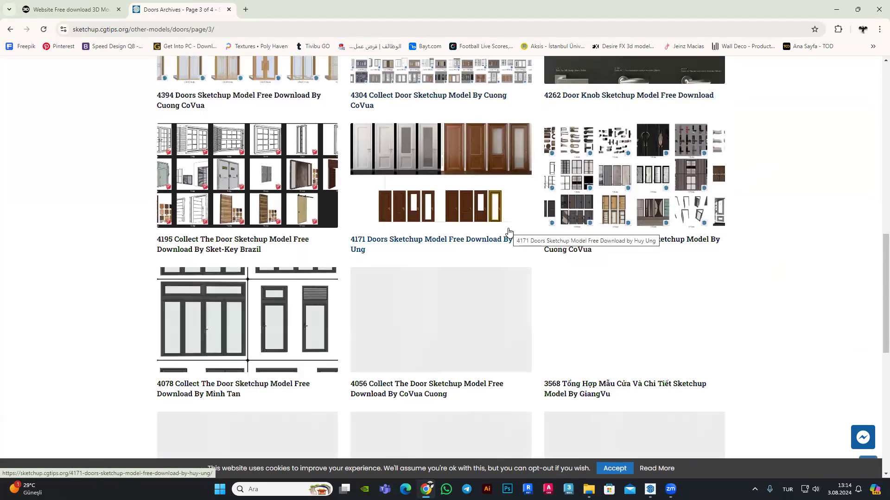
left_click(427, 171)
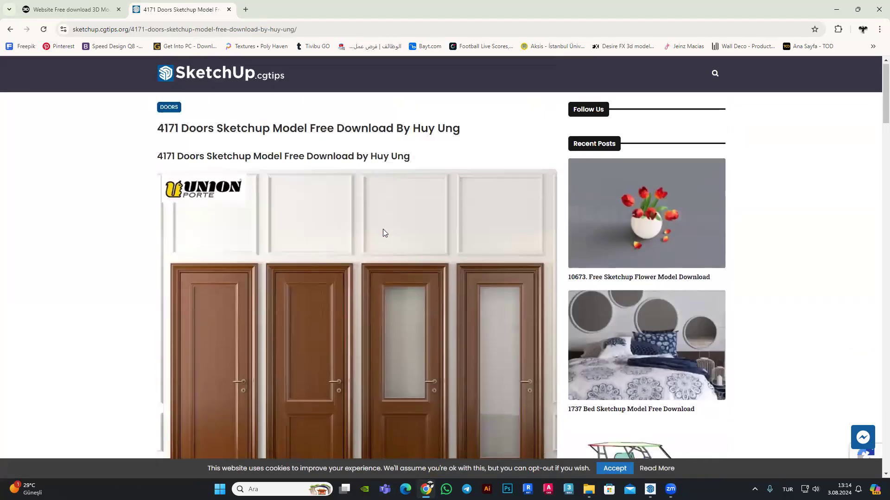
Step: Scroll through the 4171 Doors article to review the model
scroll(387, 222, "down", 5)
scroll(386, 221, "down", 4)
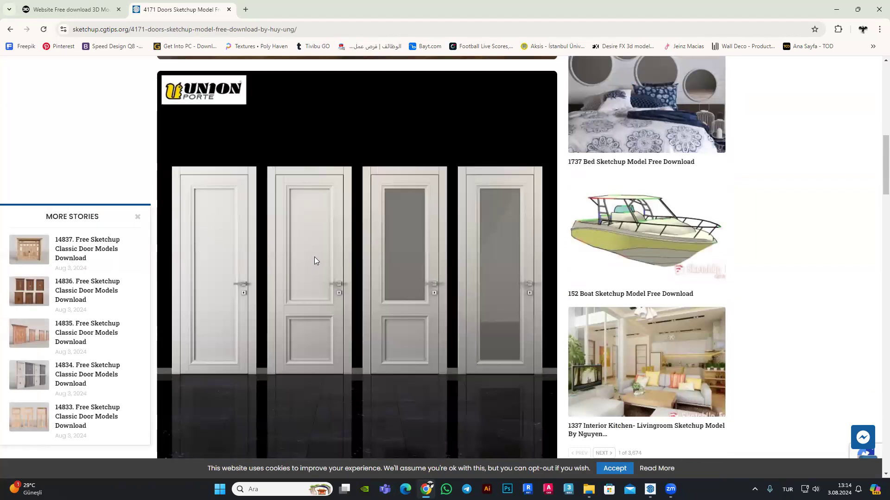
scroll(434, 238, "down", 2)
scroll(325, 199, "up", 2)
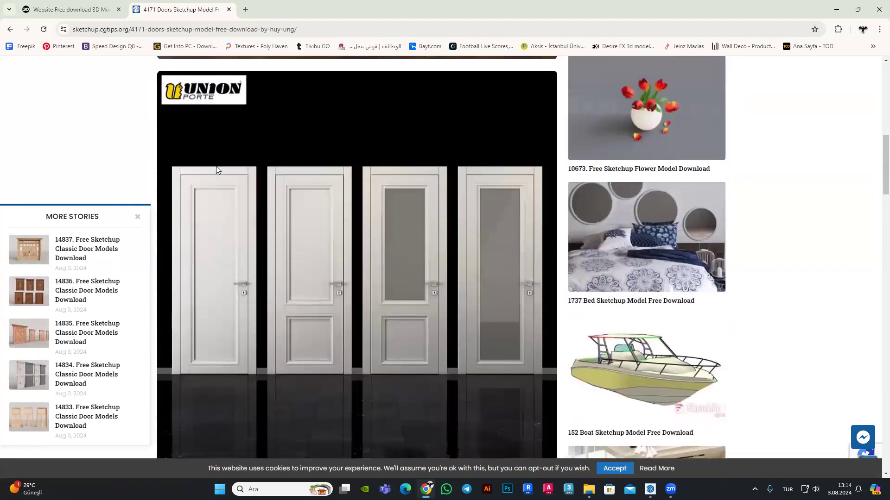
scroll(310, 184, "down", 5)
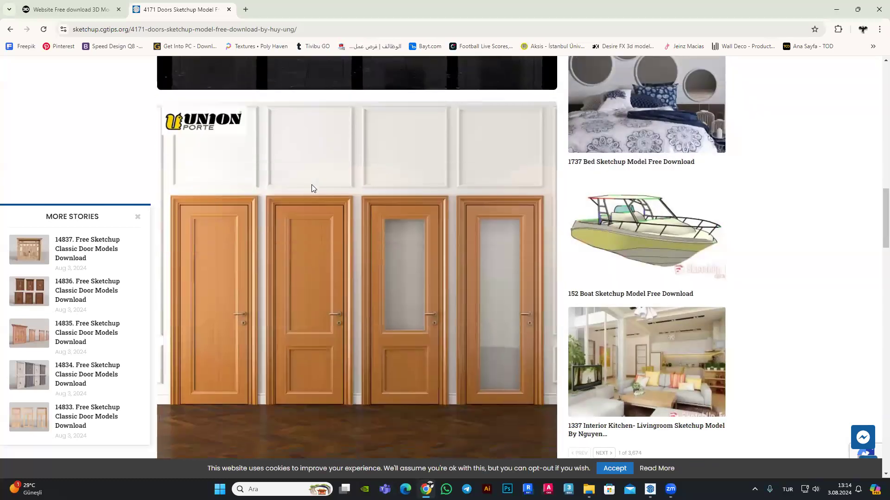
scroll(371, 189, "down", 5)
scroll(440, 191, "up", 1)
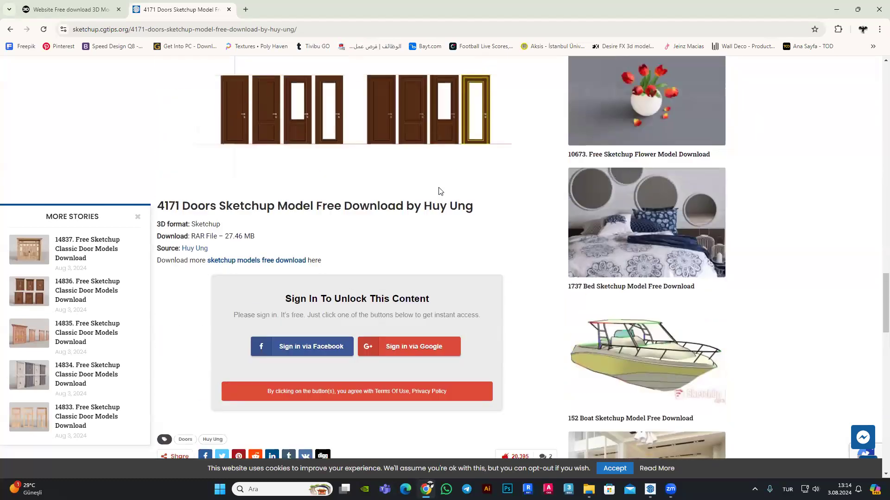
scroll(440, 190, "up", 1)
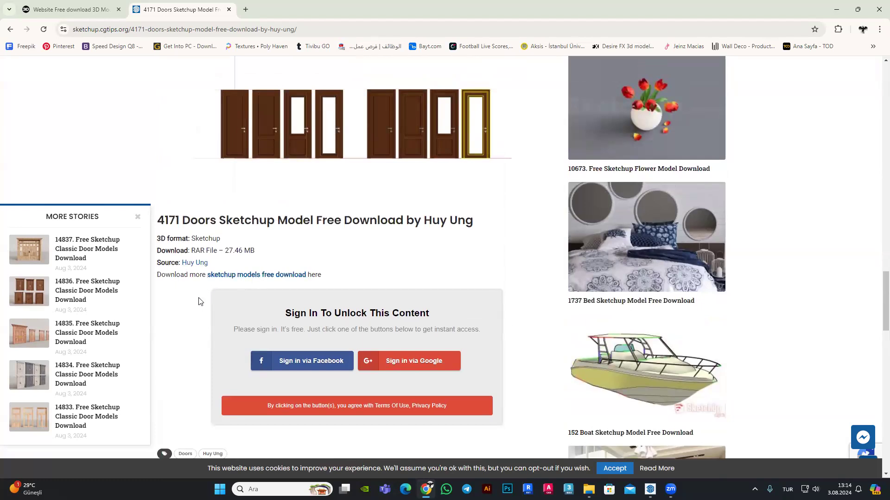
Step: Return to Doors page 3 and open the 2925 Doors Sketchup Model article
key("alt+Left")
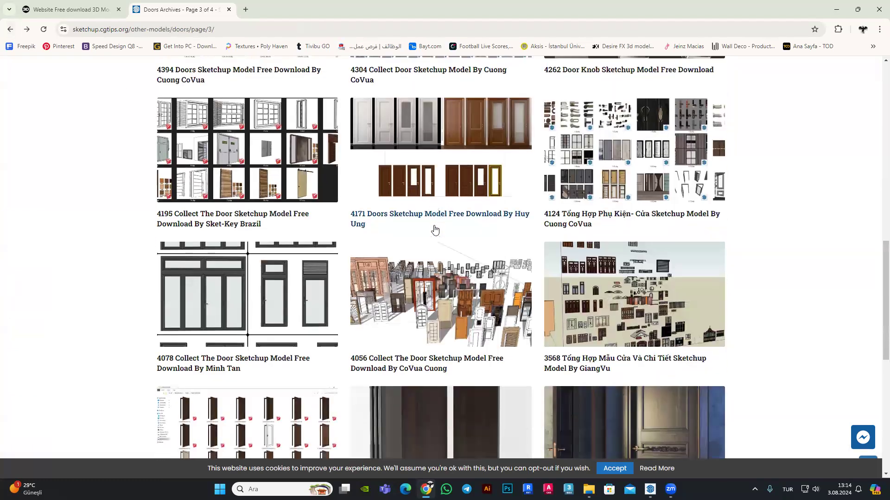
scroll(471, 235, "down", 4)
scroll(570, 252, "down", 2)
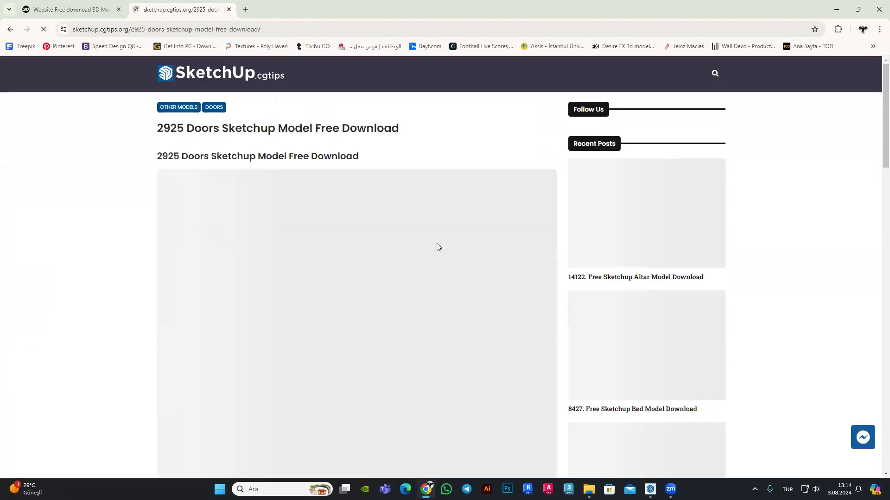
Step: Unlock the 2925 Doors download link by signing in with a Google account, and open a blank tab
scroll(443, 232, "down", 10)
scroll(420, 229, "up", 2)
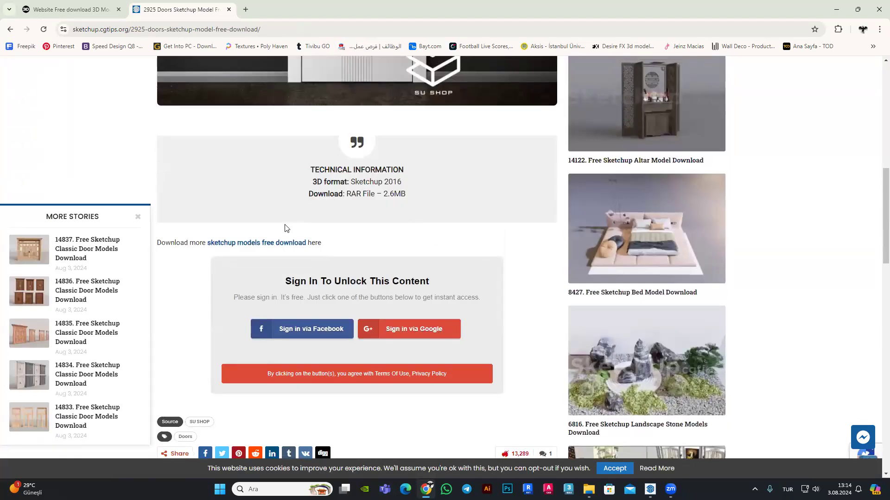
scroll(445, 260, "up", 6)
scroll(450, 261, "up", 1)
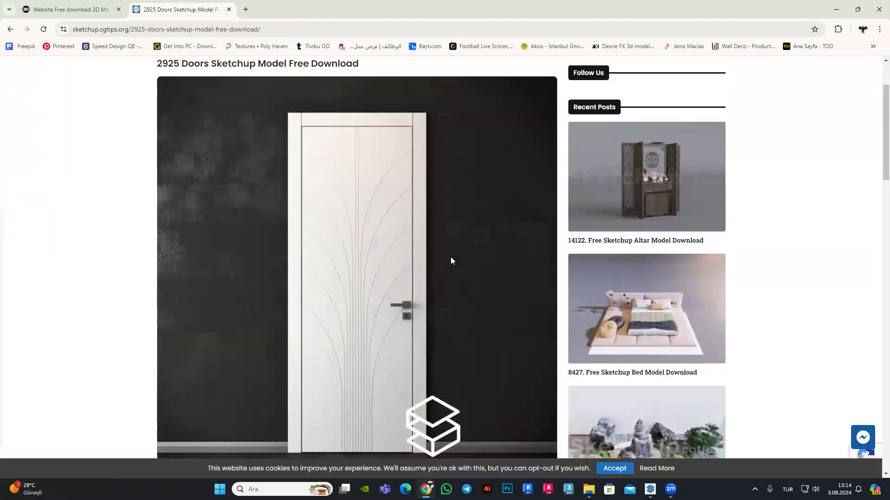
scroll(464, 255, "down", 6)
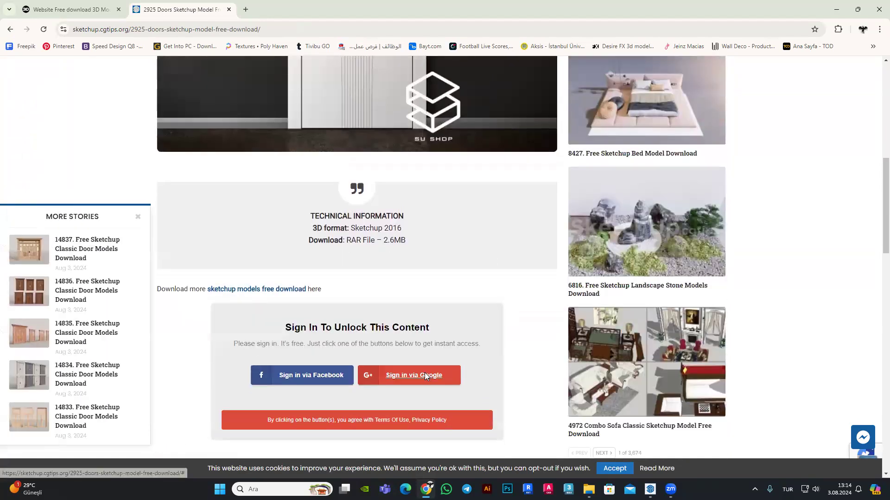
left_click(425, 374)
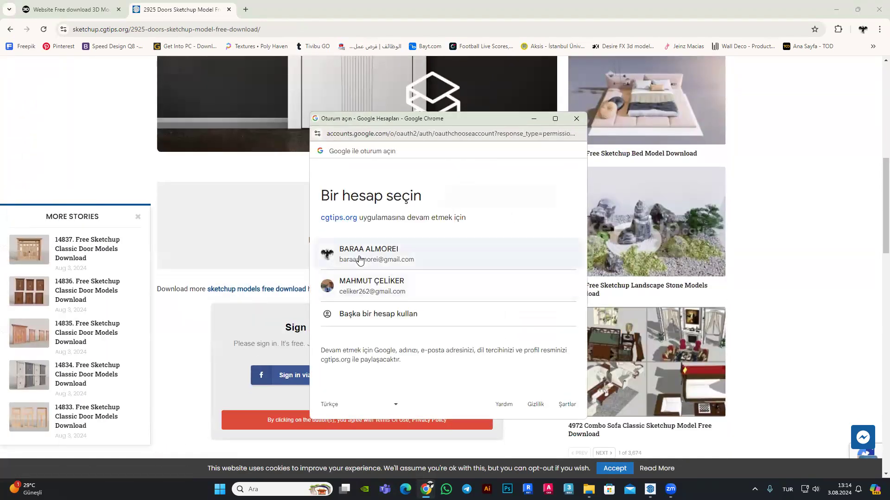
left_click(563, 280)
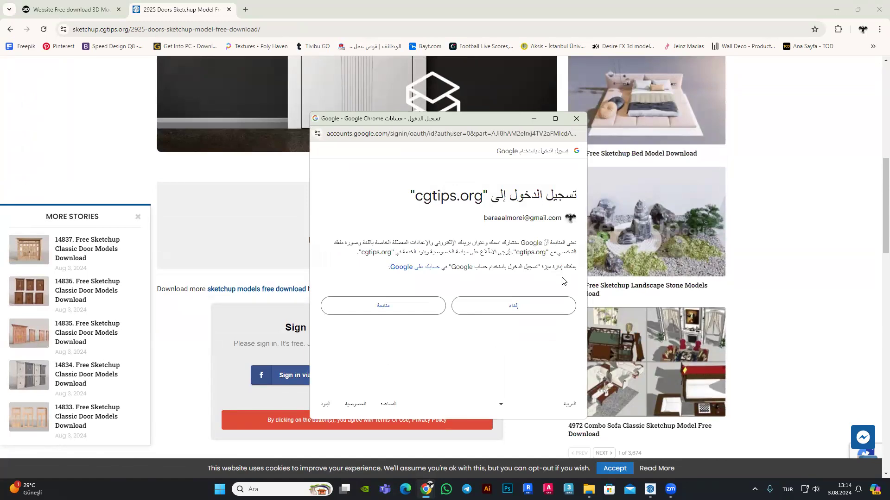
left_click(391, 309)
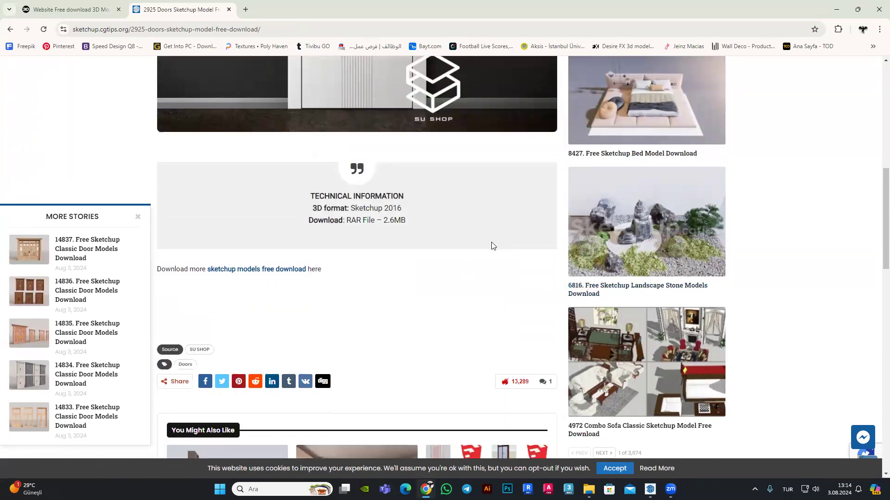
scroll(403, 242, "down", 3)
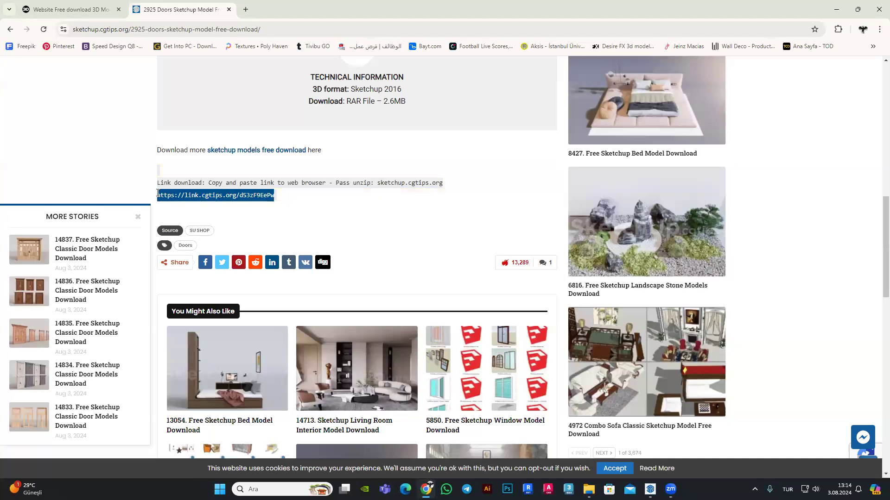
left_click(244, 10)
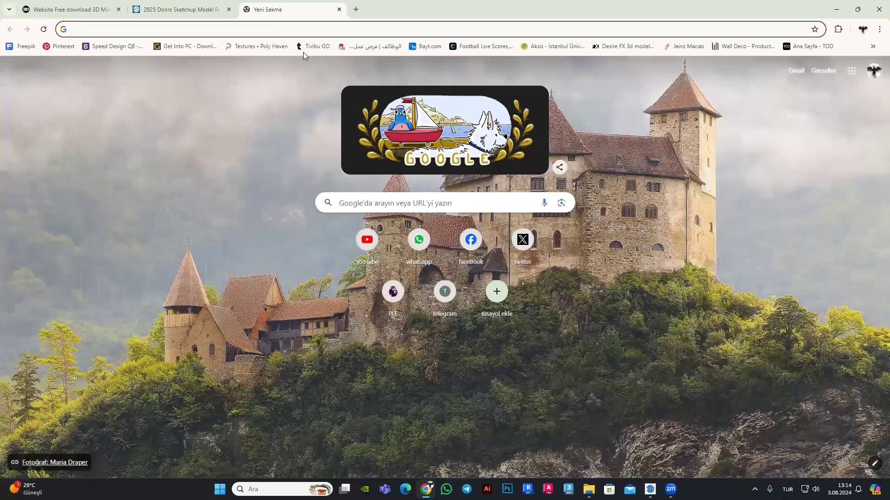
Step: Load the pasted download link on Fshare, dismiss its popups and attempt the fast download
type("https://link.cgtips.org/d53zF9EePw")
key("Return")
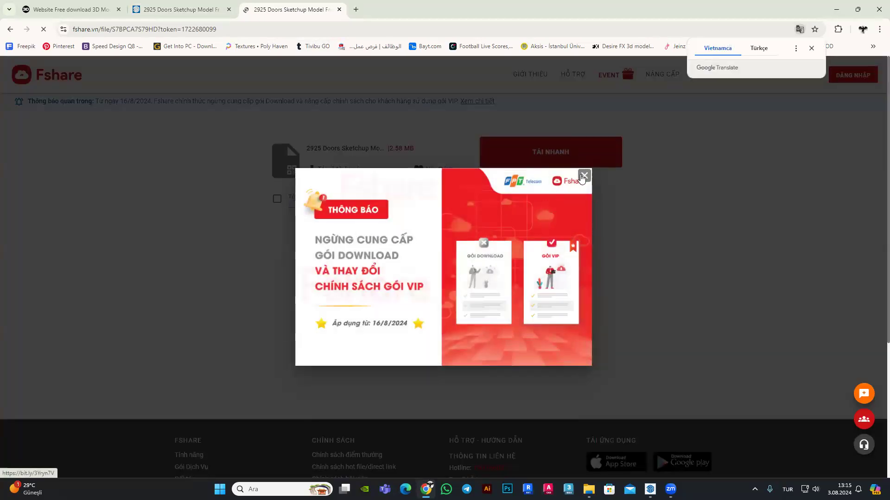
left_click(583, 176)
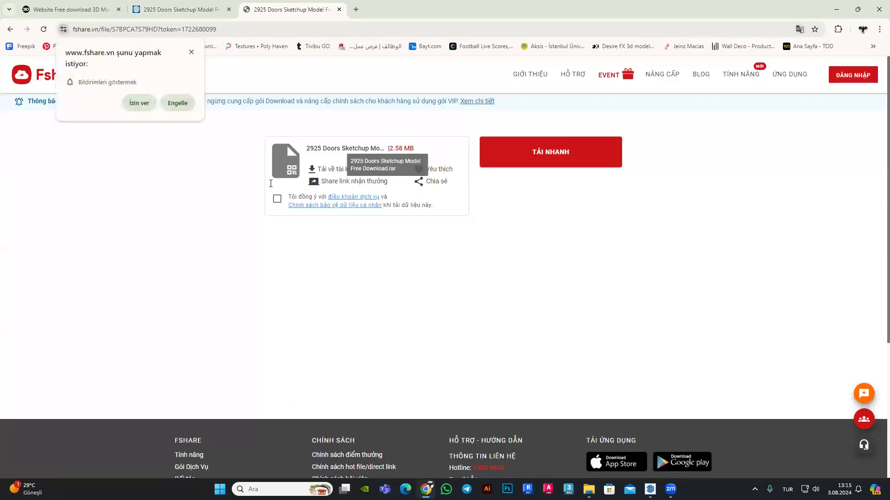
left_click(177, 103)
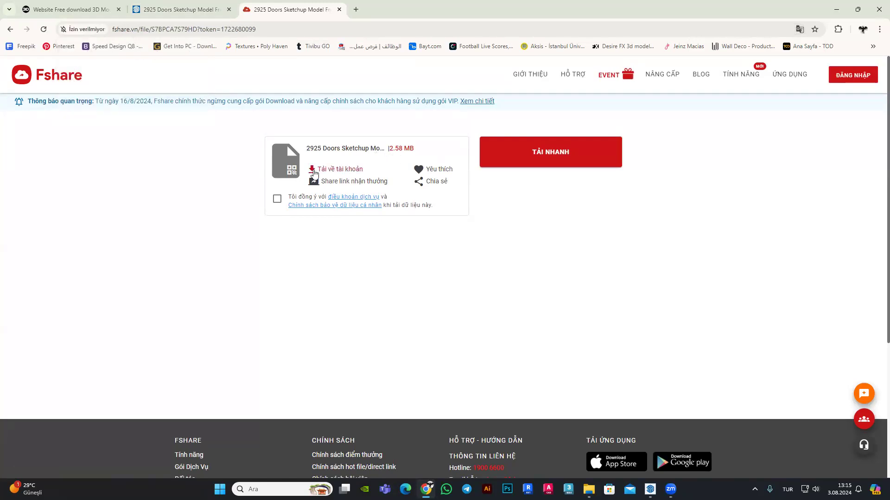
left_click(313, 173)
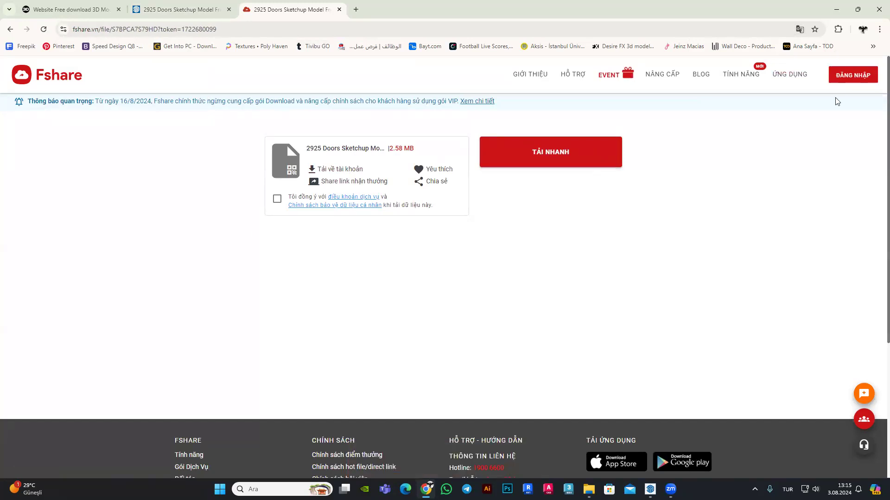
left_click(800, 30)
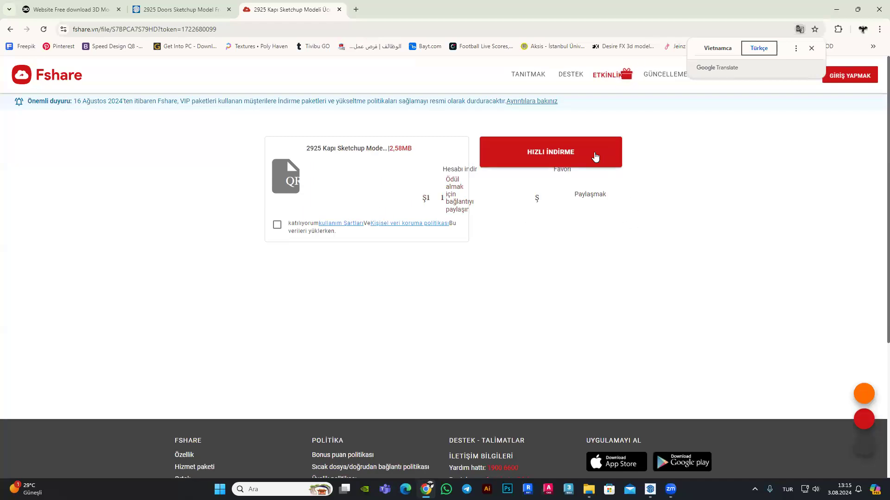
scroll(298, 211, "down", 2)
scroll(298, 211, "up", 2)
left_click(277, 227)
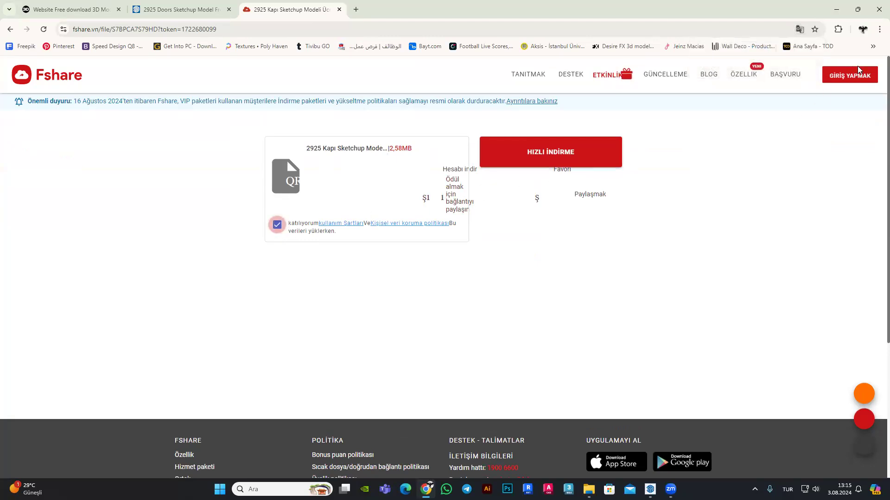
left_click(509, 156)
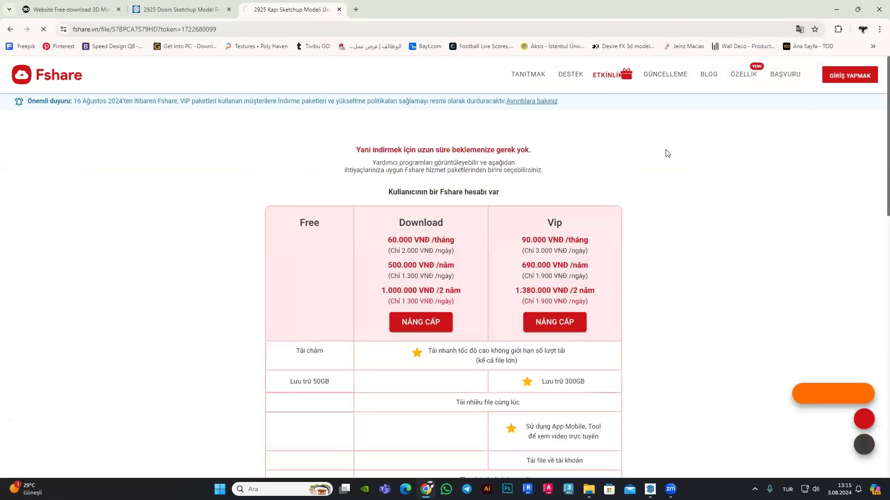
Step: Download the 2925 Doors .rar from link.cgtips.org and show it in its folder
left_click(9, 28)
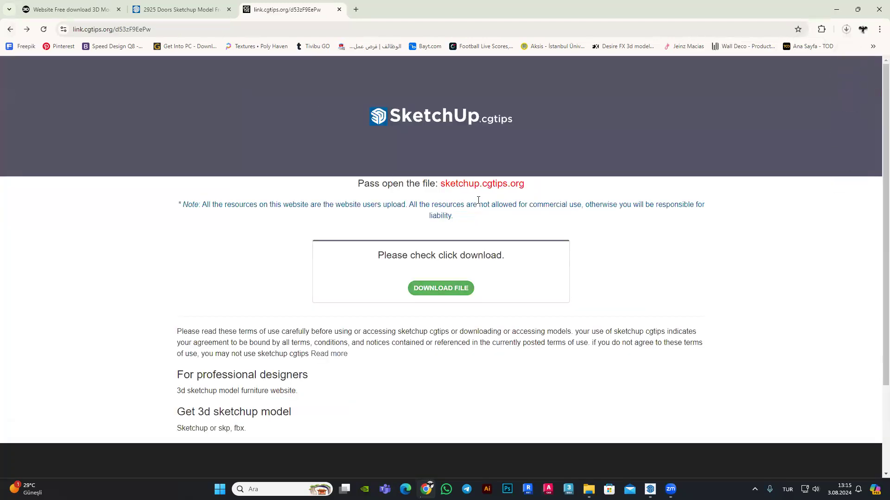
left_click(843, 29)
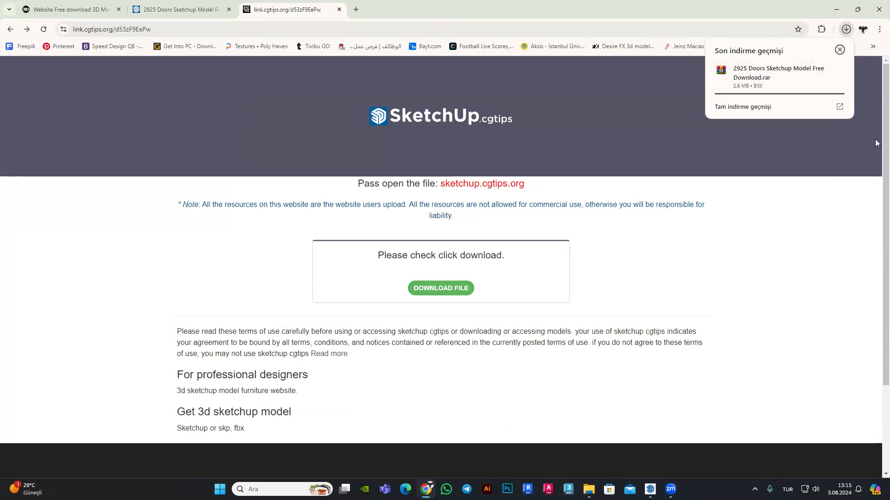
left_click(832, 69)
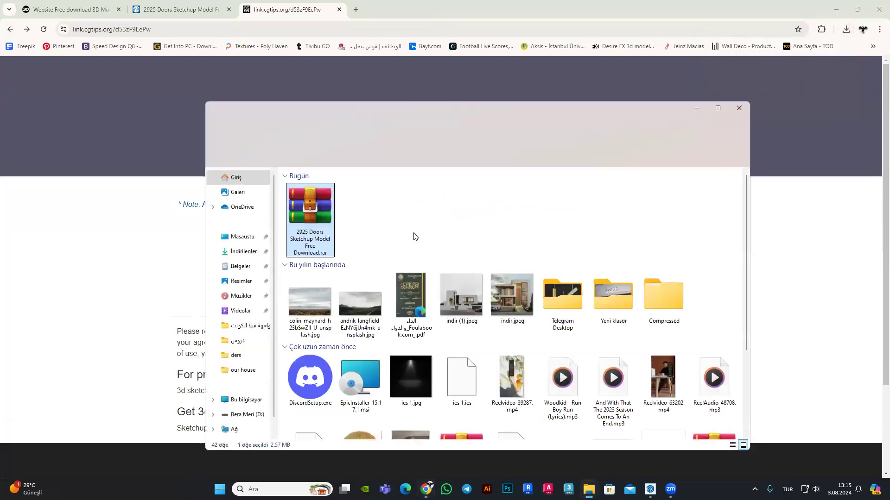
Step: Extract the 2925 Doors folder from the .rar with WinRAR and open it to reach door.skp
double_click(310, 208)
left_click(476, 256)
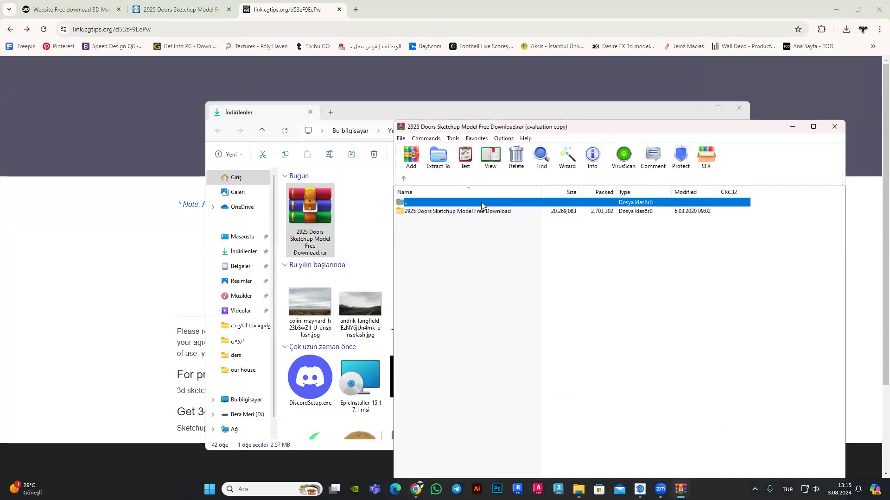
left_click(694, 284)
left_click_drag(442, 212, 383, 210)
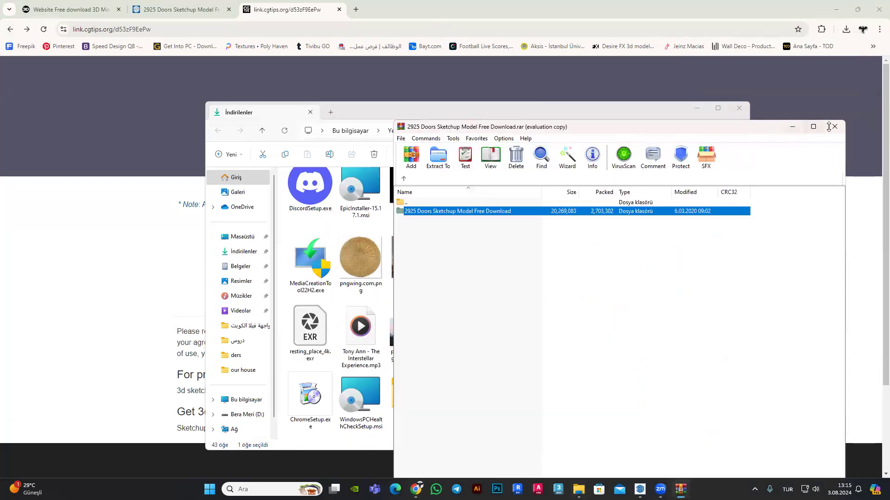
double_click(508, 290)
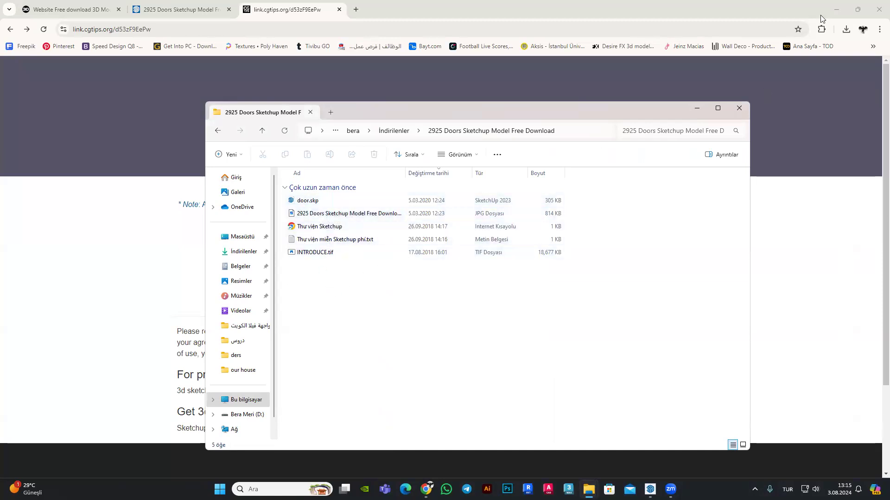
left_click(846, 8)
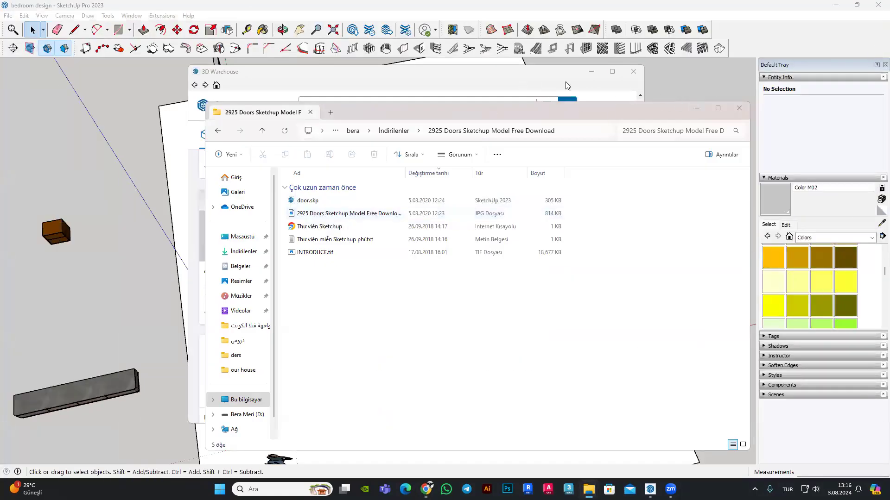
Step: Close 3D Warehouse and drag door.skp into the bedroom model, placing it beside the building
left_click(567, 85)
left_click(634, 71)
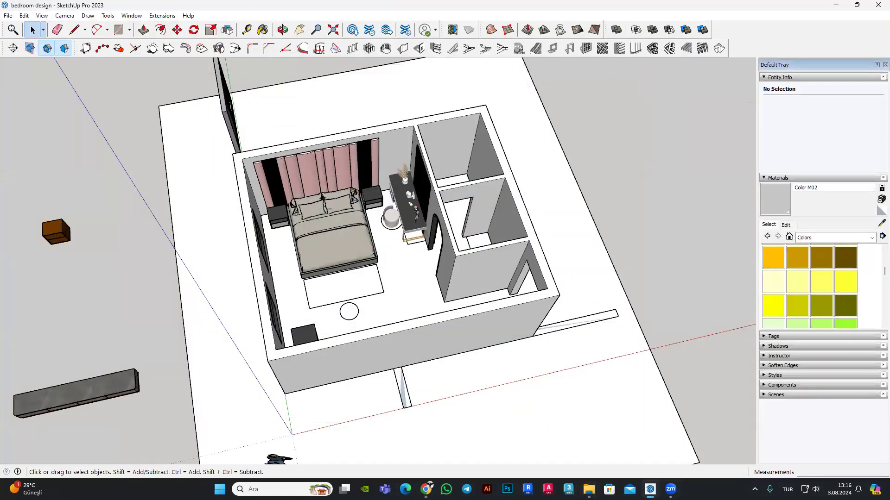
mouse_move(588, 489)
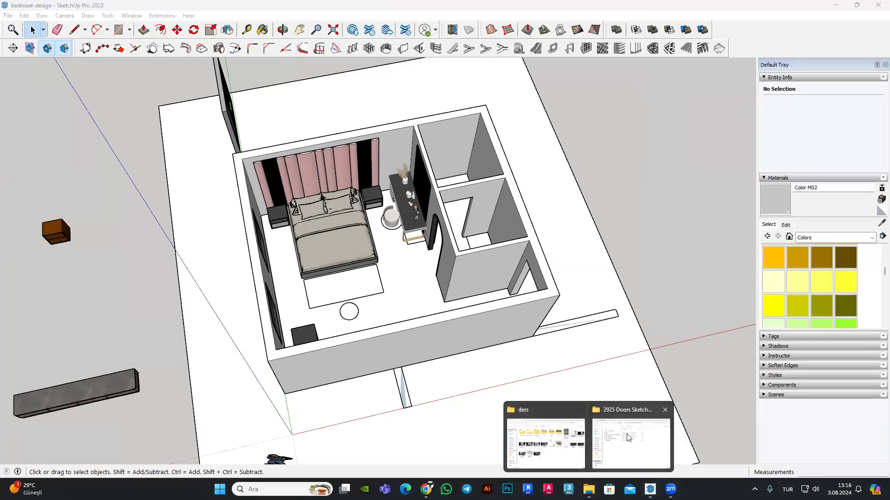
left_click(628, 438)
left_click_drag(310, 206, 100, 150)
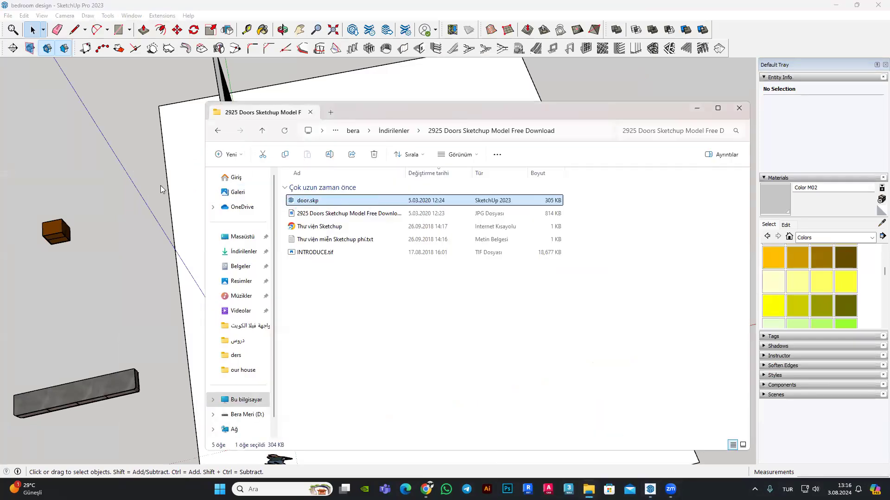
left_click(100, 150)
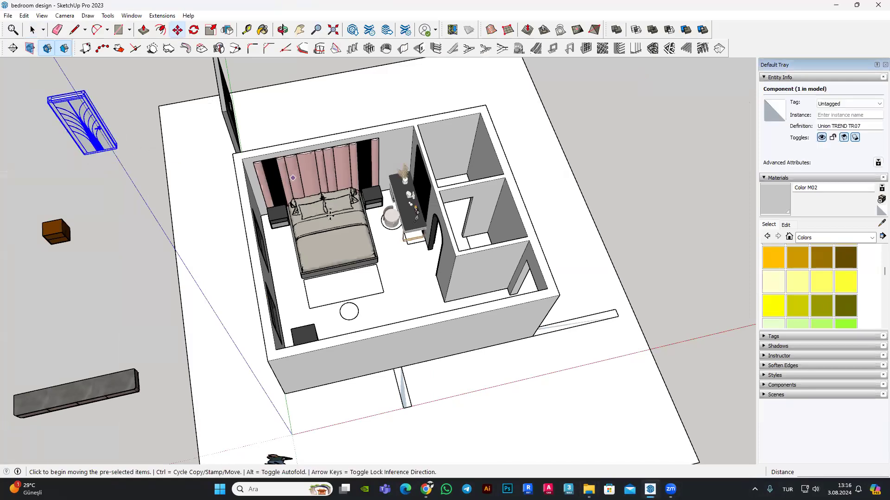
Step: Zoom and orbit to inspect the imported Union TREND TR07 door from above
scroll(120, 160, "up", 2)
scroll(153, 171, "up", 2)
scroll(185, 185, "up", 2)
scroll(278, 162, "up", 2)
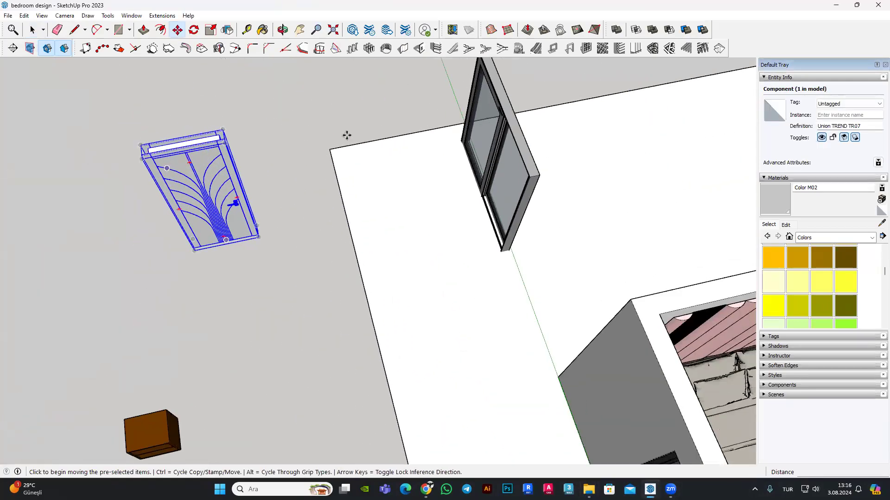
scroll(348, 134, "up", 3)
scroll(241, 185, "up", 2)
scroll(186, 139, "up", 2)
left_click(32, 30)
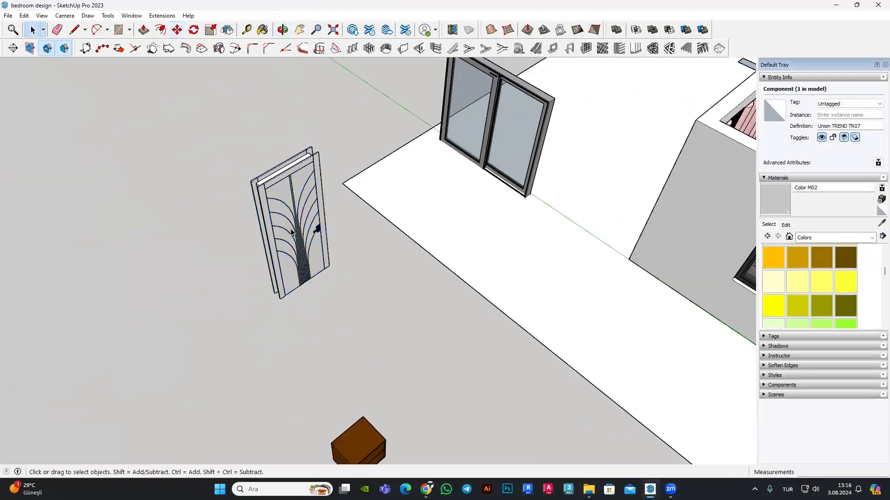
scroll(273, 176, "up", 3)
scroll(273, 176, "up", 3)
scroll(287, 183, "up", 3)
scroll(546, 266, "down", 3)
scroll(608, 326, "down", 3)
scroll(413, 191, "down", 3)
scroll(414, 195, "down", 2)
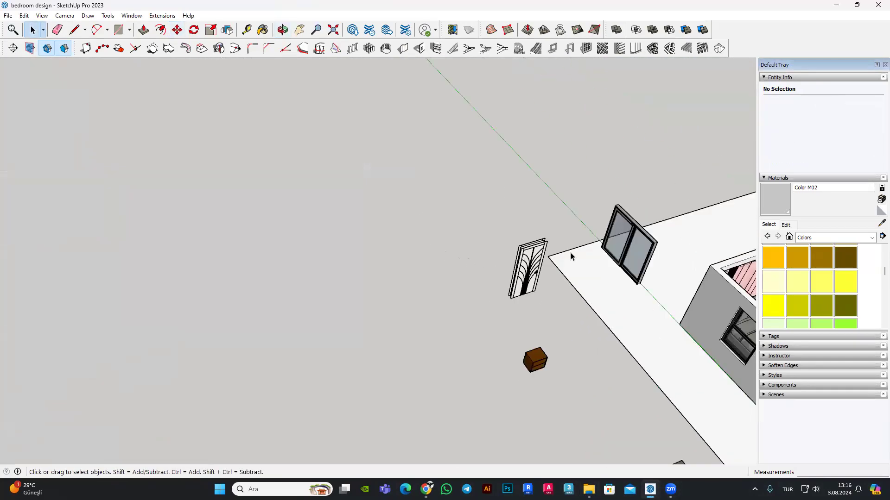
scroll(501, 305, "up", 3)
scroll(329, 208, "up", 2)
scroll(329, 207, "up", 2)
mouse_move(311, 137)
middle_mouse_down()
mouse_move(354, 143)
mouse_move(201, 139)
mouse_move(399, 243)
mouse_move(657, 154)
mouse_move(442, 195)
mouse_move(448, 217)
mouse_move(424, 240)
middle_mouse_up()
Step: Select the imported door and rotate it so it stands upright
left_click(441, 185)
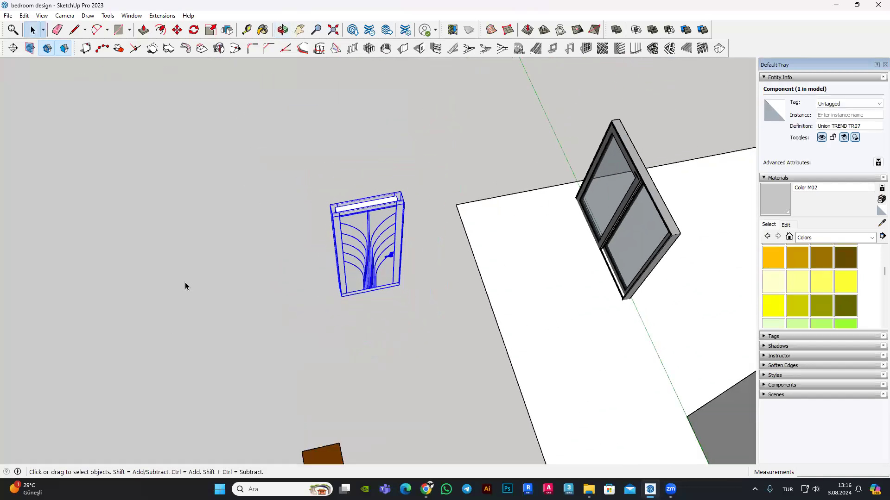
left_click(189, 33)
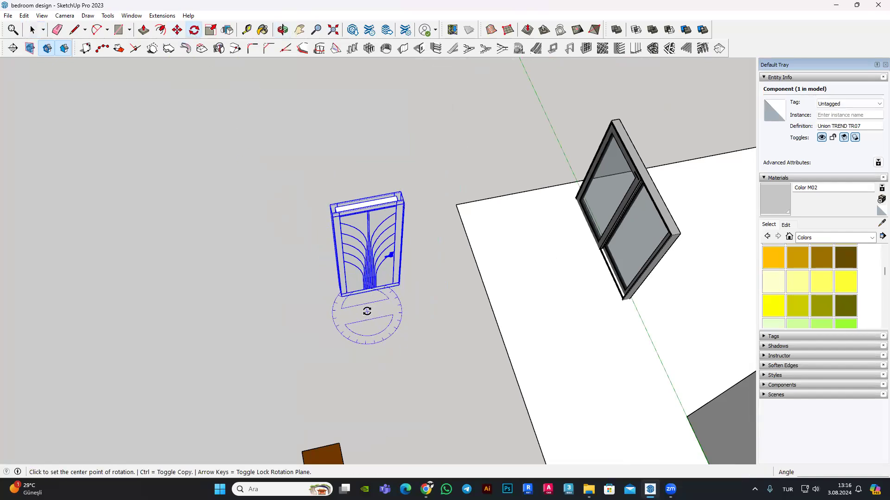
scroll(306, 268, "down", 2)
scroll(343, 259, "down", 3)
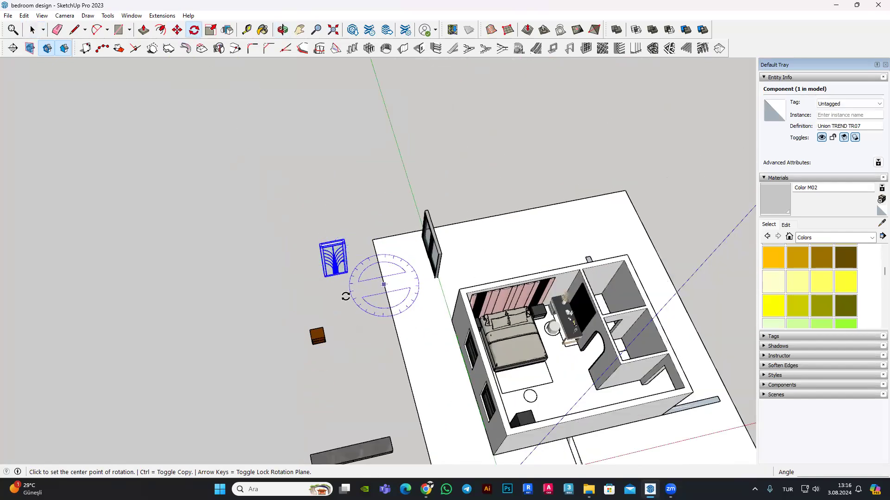
left_click(353, 293)
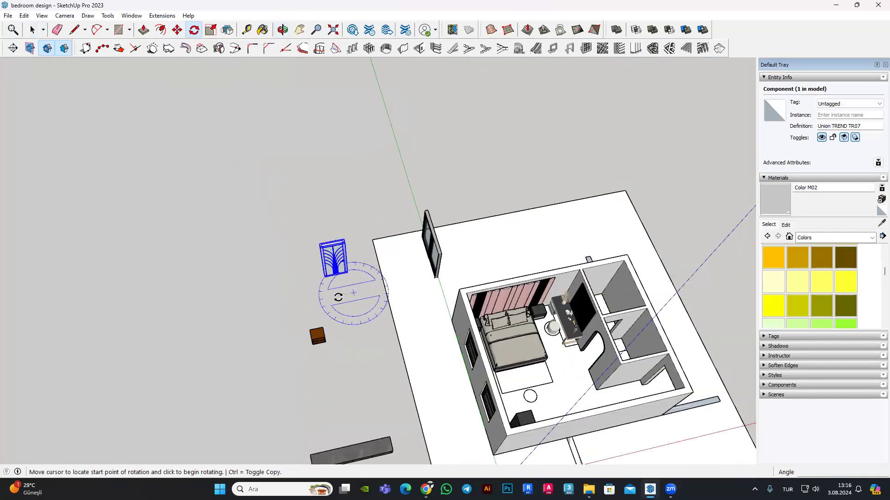
left_click(343, 251)
scroll(370, 273, "up", 3)
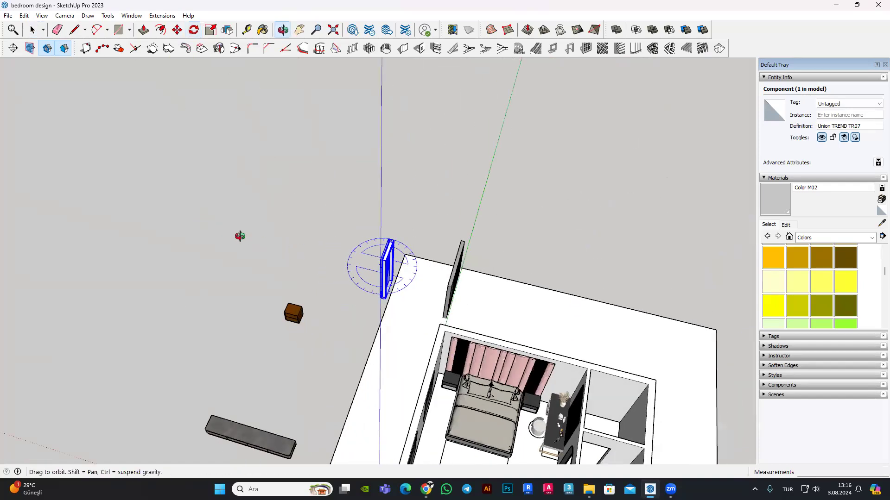
scroll(408, 264, "up", 3)
scroll(533, 218, "up", 3)
middle_click_drag(458, 237, 467, 248)
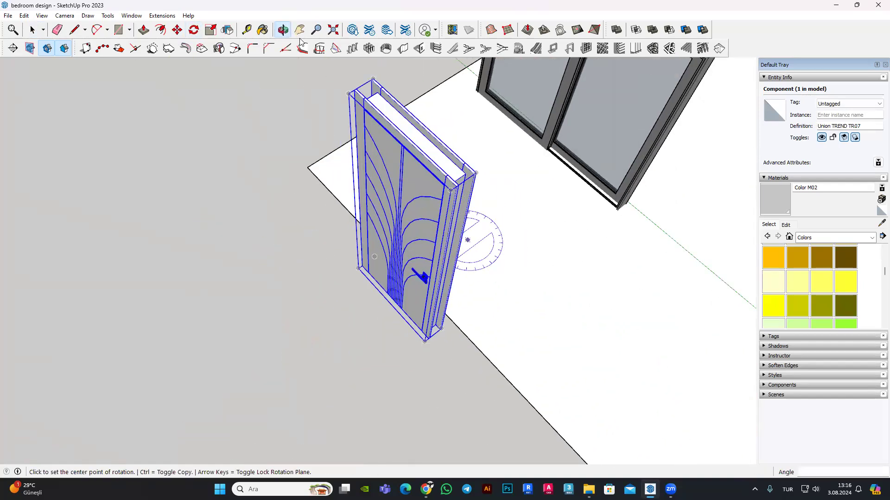
scroll(467, 248, "up", 3)
Step: Flip the door, then carry it by its top corner toward the building's right-hand side wall
left_click(227, 35)
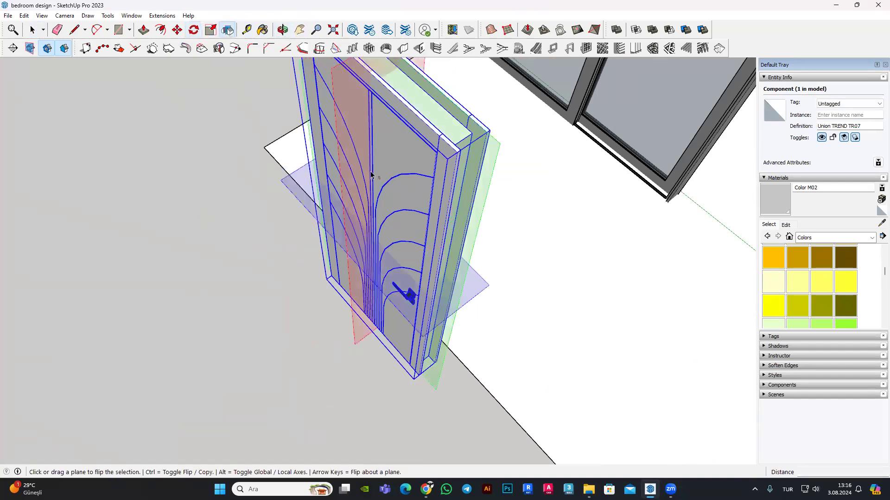
scroll(149, 80, "down", 3)
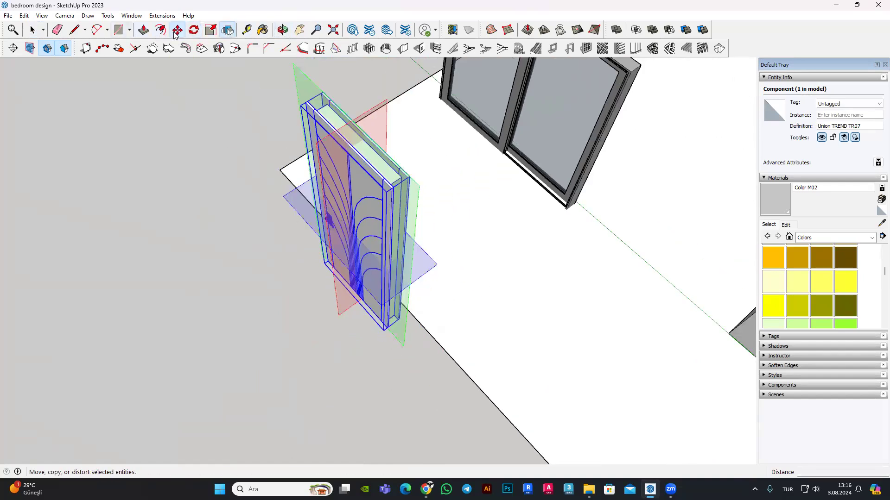
left_click(176, 31)
scroll(413, 167, "up", 3)
scroll(417, 259, "up", 3)
scroll(340, 202, "up", 3)
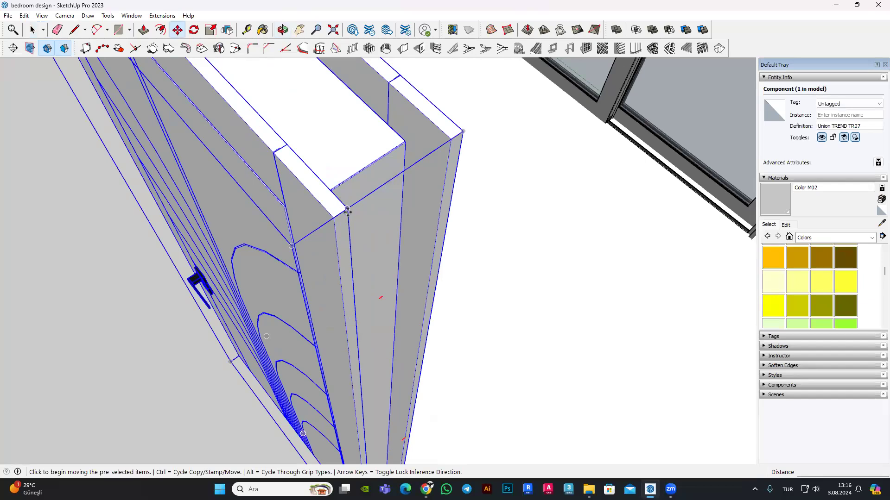
left_click(348, 211)
scroll(348, 211, "down", 2)
scroll(270, 212, "down", 3)
scroll(325, 218, "down", 3)
scroll(446, 226, "down", 3)
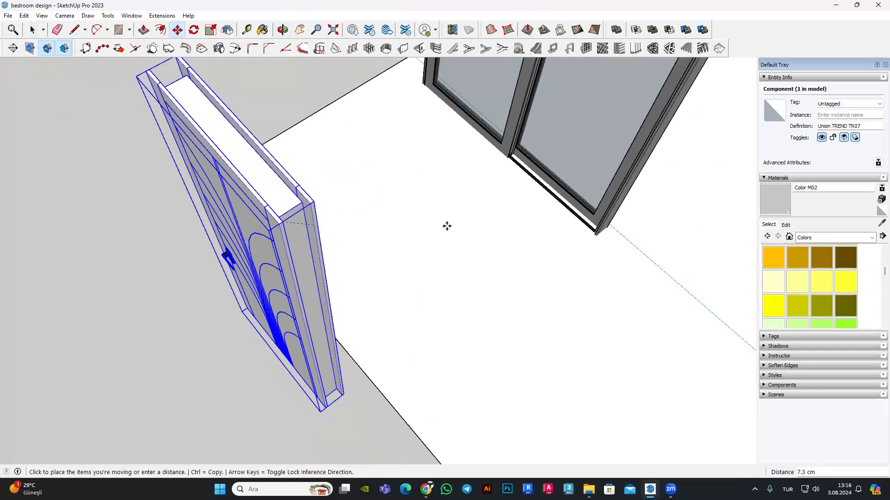
scroll(610, 246, "down", 3)
scroll(552, 254, "down", 3)
scroll(570, 278, "down", 3)
scroll(620, 176, "up", 2)
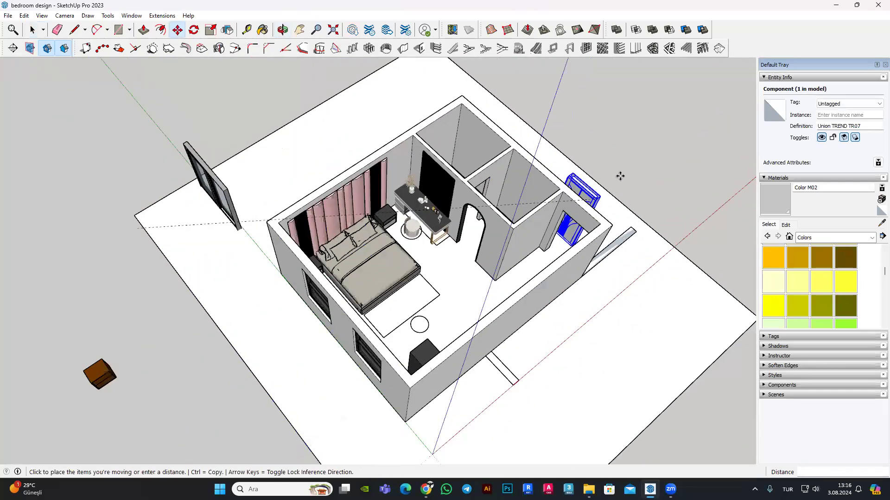
scroll(620, 176, "up", 2)
Step: Orbit and zoom to look down on the door at the side-room wall
scroll(622, 159, "up", 2)
scroll(640, 145, "up", 2)
mouse_move(640, 145)
middle_mouse_down()
mouse_move(630, 165)
mouse_move(617, 158)
middle_mouse_up()
scroll(609, 149, "up", 2)
scroll(517, 238, "up", 2)
mouse_move(517, 238)
middle_mouse_down()
mouse_move(485, 248)
mouse_move(500, 281)
middle_mouse_up()
left_click(453, 35)
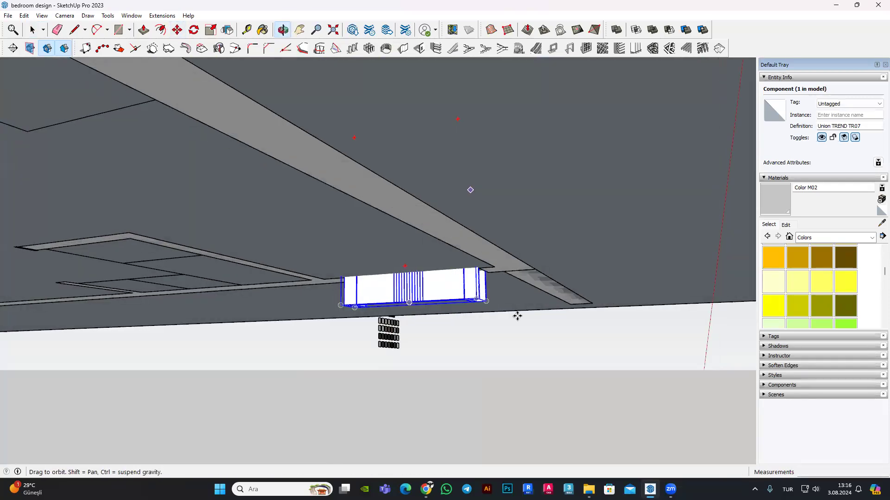
scroll(493, 348, "up", 5)
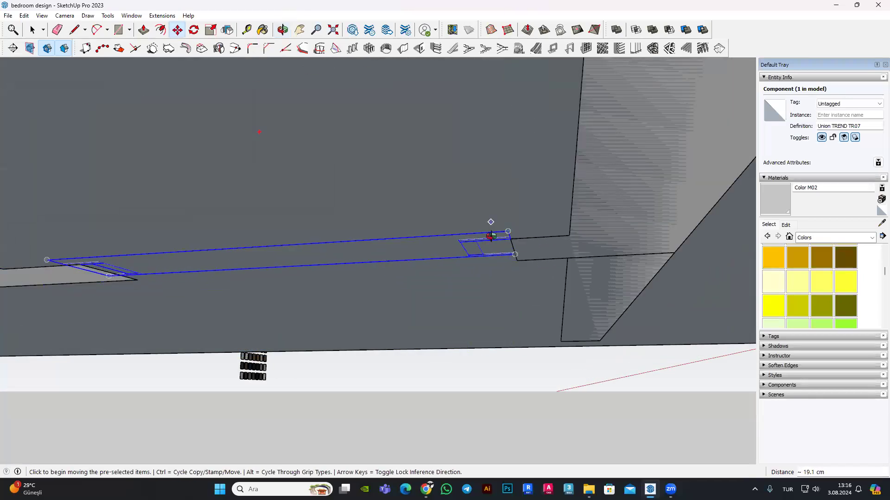
middle_click_drag(491, 237, 506, 375)
scroll(423, 319, "down", 3)
scroll(403, 366, "down", 5)
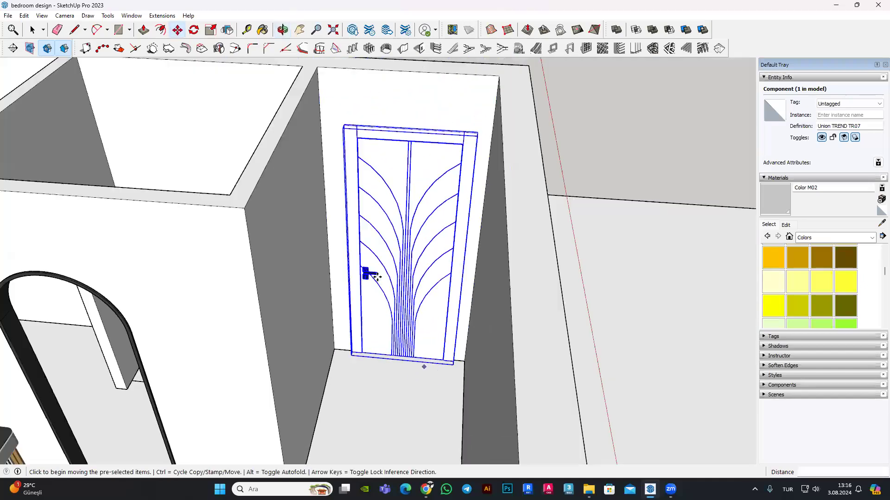
middle_click_drag(421, 366, 375, 149)
scroll(388, 129, "up", 4)
scroll(387, 129, "up", 2)
Step: Reposition the door so its frame sits inside the wall's doorway opening
left_click(388, 130)
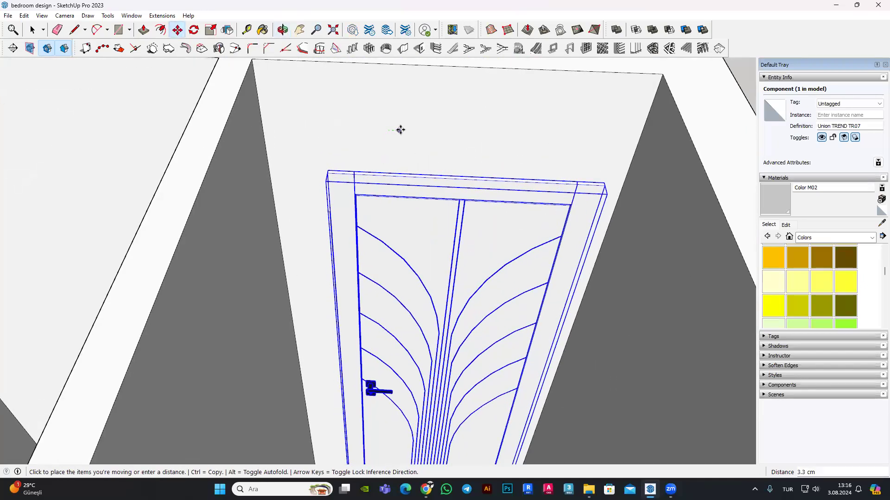
scroll(341, 314, "down", 3)
mouse_move(342, 314)
middle_mouse_down()
mouse_move(149, 258)
mouse_move(344, 344)
middle_mouse_up()
scroll(70, 210, "up", 5)
scroll(70, 210, "down", 4)
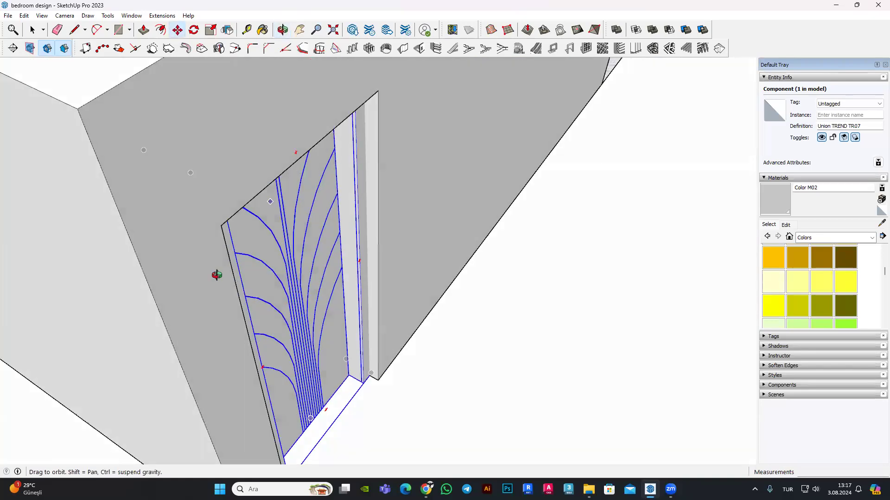
middle_click_drag(215, 274, 166, 319)
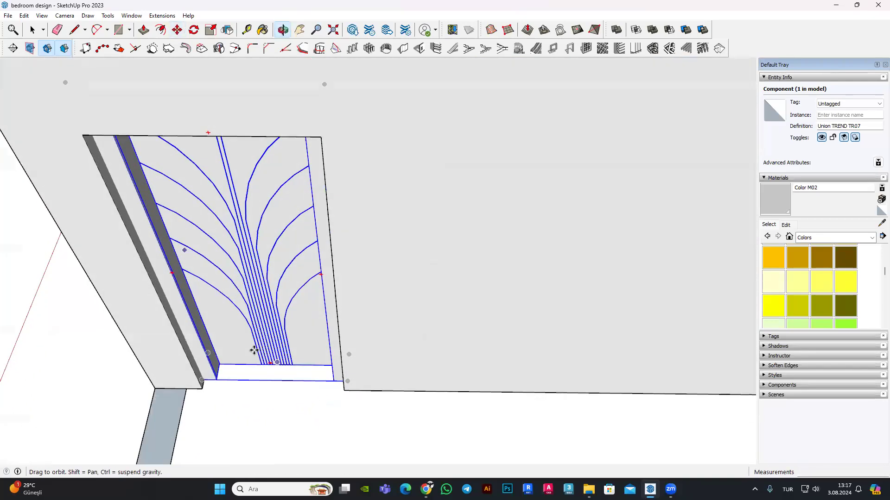
middle_click_drag(254, 350, 679, 355)
scroll(530, 326, "up", 2)
scroll(473, 246, "down", 2)
scroll(473, 247, "up", 4)
Step: Orbit around the seated door to check its frame against the wall and floor
middle_click_drag(473, 246, 525, 202)
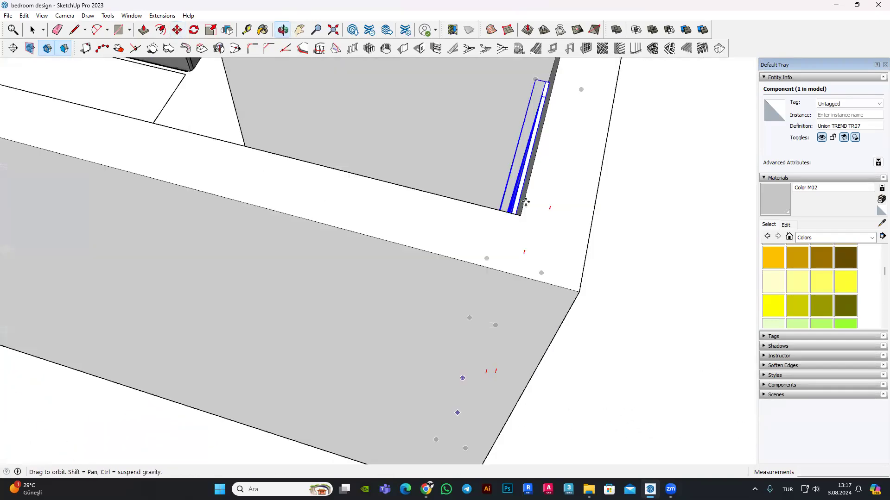
scroll(525, 202, "down", 3)
middle_click_drag(578, 314, 630, 278)
scroll(525, 270, "up", 2)
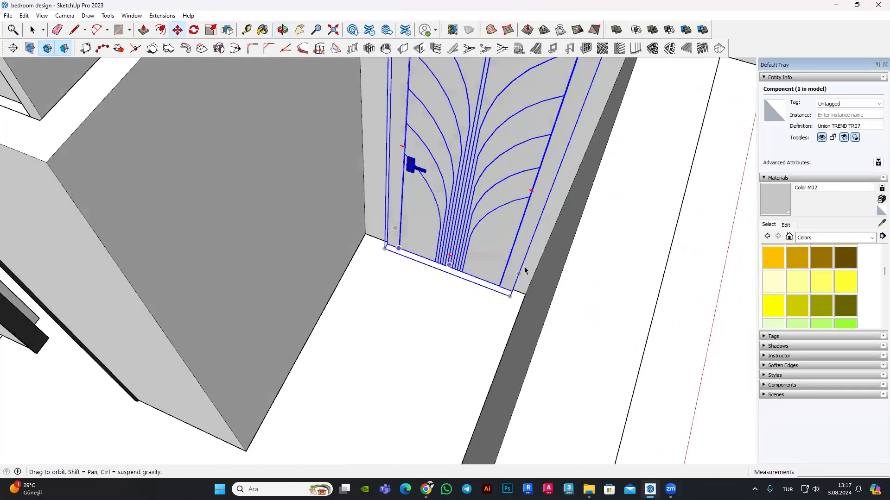
middle_click_drag(525, 270, 547, 120)
scroll(547, 120, "down", 3)
scroll(547, 139, "up", 3)
middle_click_drag(556, 163, 562, 194)
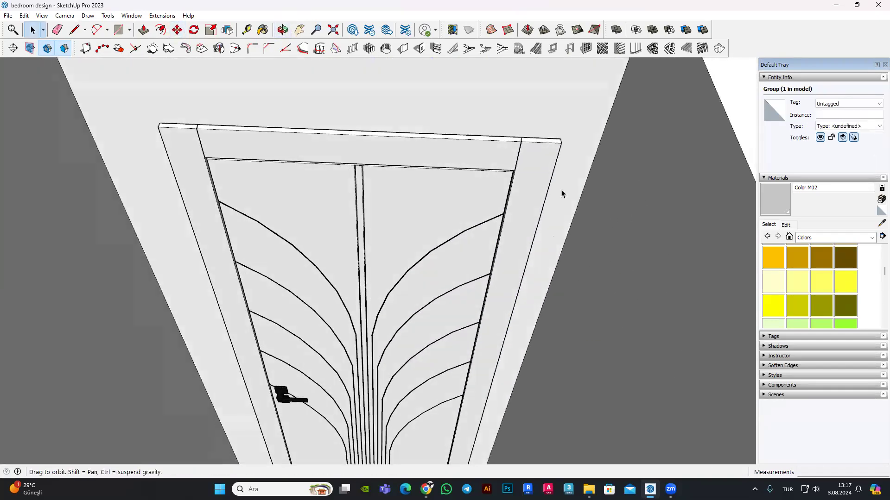
scroll(561, 194, "down", 3)
scroll(258, 168, "down", 2)
mouse_move(257, 168)
middle_mouse_down()
mouse_move(347, 218)
mouse_move(357, 248)
mouse_move(213, 195)
mouse_move(389, 272)
mouse_move(195, 157)
mouse_move(423, 230)
mouse_move(396, 246)
mouse_move(449, 270)
mouse_move(485, 320)
mouse_move(377, 120)
mouse_move(461, 135)
mouse_move(328, 290)
middle_mouse_up()
scroll(328, 290, "up", 3)
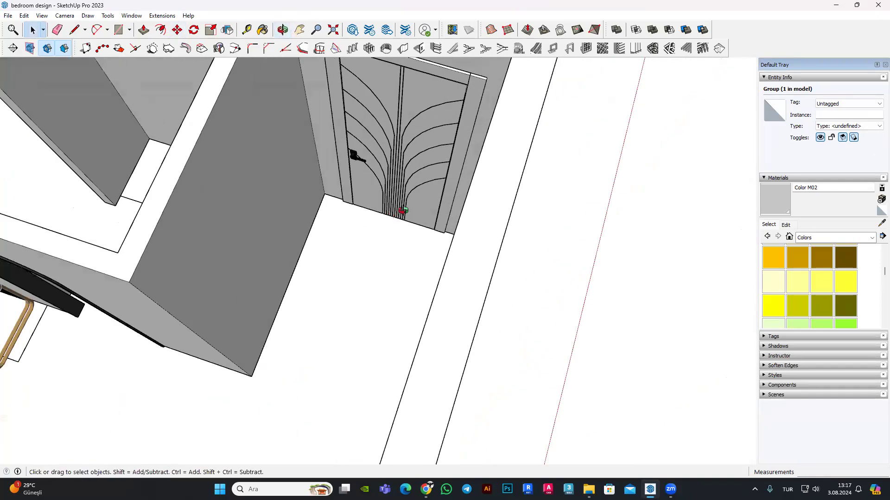
scroll(403, 211, "down", 5)
mouse_move(403, 211)
middle_mouse_down()
mouse_move(161, 135)
mouse_move(196, 190)
mouse_move(368, 228)
mouse_move(302, 123)
mouse_move(304, 137)
mouse_move(407, 240)
mouse_move(618, 193)
mouse_move(597, 250)
mouse_move(691, 209)
mouse_move(686, 312)
mouse_move(708, 269)
mouse_move(685, 194)
mouse_move(547, 160)
middle_mouse_up()
scroll(304, 137, "down", 3)
scroll(305, 137, "up", 3)
scroll(685, 194, "down", 2)
scroll(546, 160, "up", 3)
scroll(617, 368, "down", 3)
key("l")
scroll(522, 397, "up", 5)
scroll(530, 401, "up", 2)
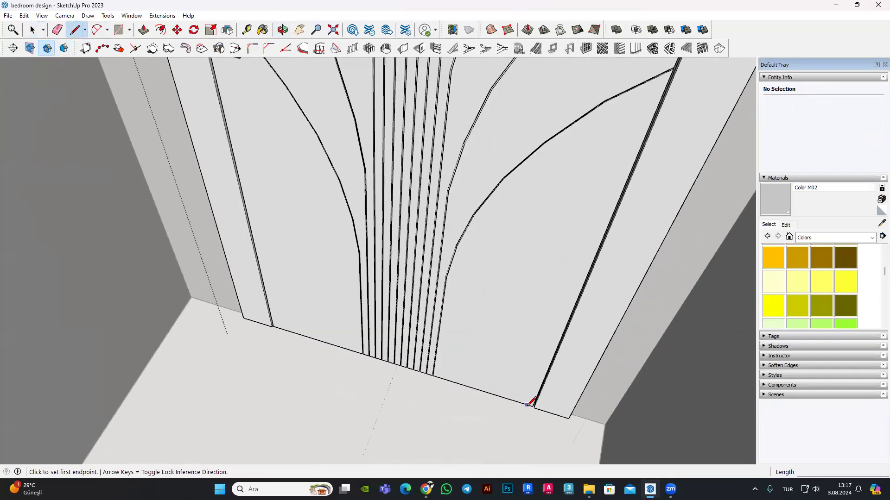
scroll(491, 399, "down", 3)
scroll(556, 260, "down", 2)
scroll(592, 185, "up", 3)
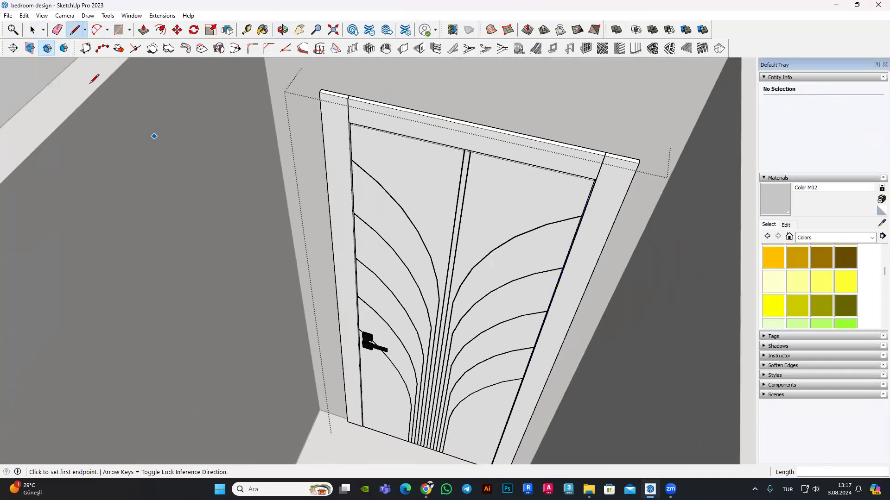
left_click(32, 31)
scroll(369, 148, "down", 3)
scroll(409, 151, "up", 4)
mouse_move(410, 151)
middle_mouse_down()
mouse_move(482, 167)
mouse_move(571, 134)
middle_mouse_up()
scroll(445, 163, "down", 2)
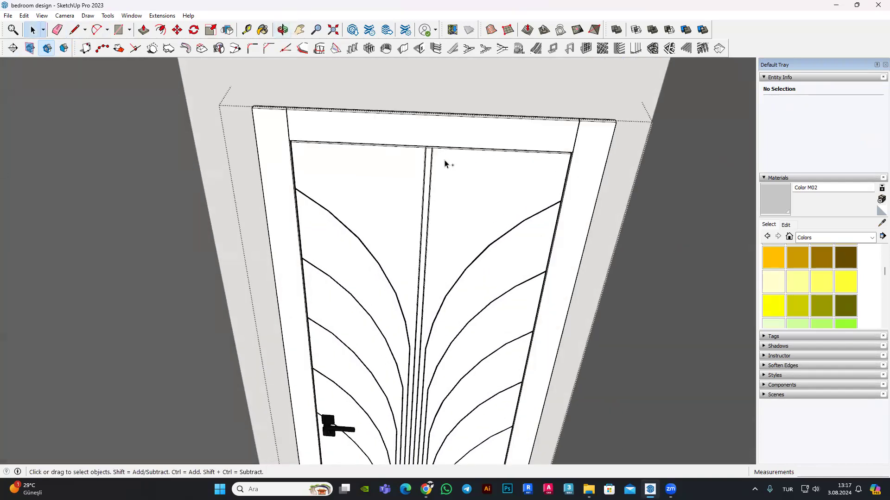
scroll(403, 171, "down", 2)
mouse_move(403, 171)
middle_mouse_down()
mouse_move(94, 183)
mouse_move(7, 108)
mouse_move(292, 123)
mouse_move(379, 205)
mouse_move(322, 124)
middle_mouse_up()
scroll(292, 123, "up", 3)
left_click(327, 134)
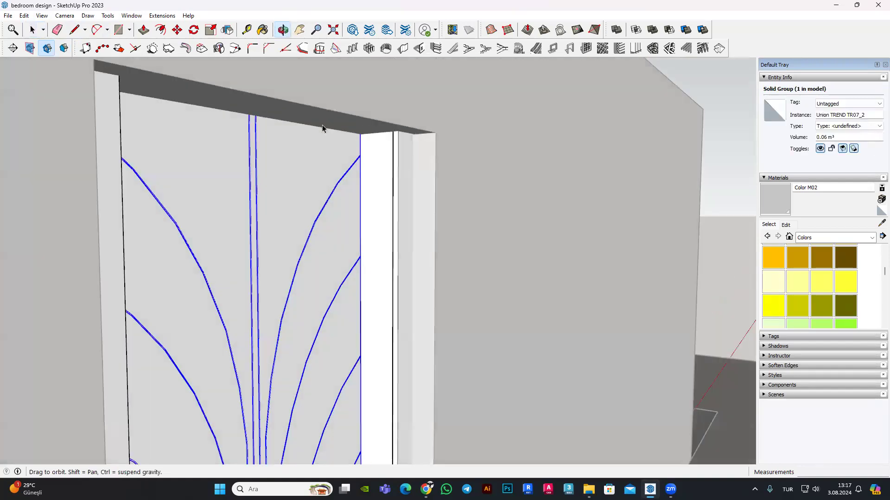
scroll(473, 173, "down", 3)
middle_click_drag(473, 172, 661, 224)
scroll(684, 194, "up", 3)
scroll(602, 176, "down", 3)
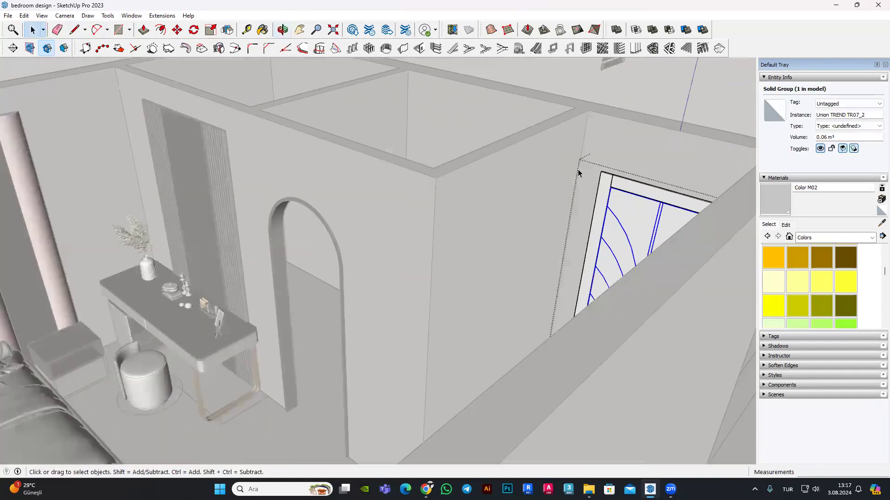
scroll(584, 171, "up", 3)
scroll(583, 174, "down", 2)
scroll(590, 180, "up", 3)
scroll(590, 180, "up", 3)
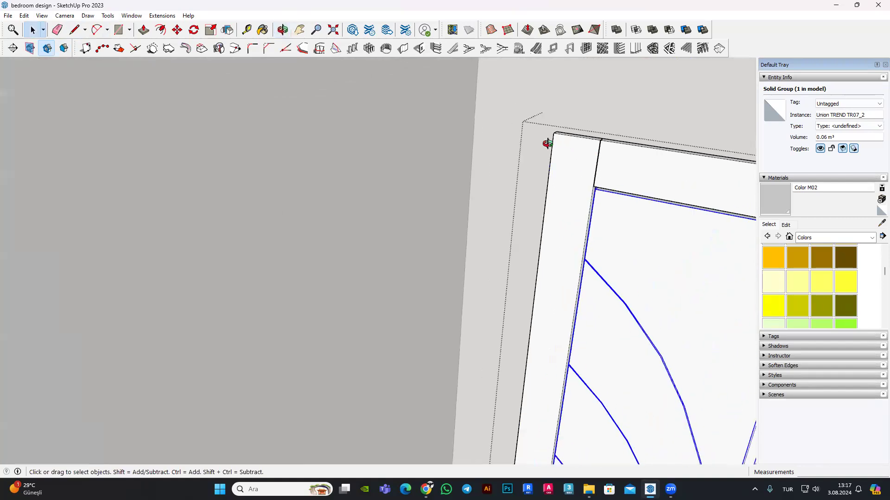
middle_click_drag(542, 142, 503, 203)
scroll(627, 157, "up", 2)
scroll(628, 157, "up", 2)
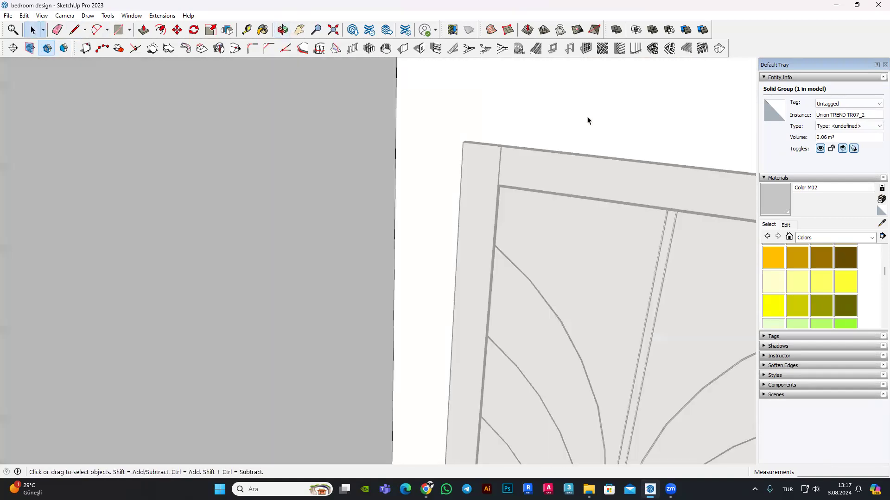
left_click(588, 119)
scroll(325, 177, "up", 3)
middle_click_drag(338, 181, 380, 248)
scroll(380, 245, "down", 5)
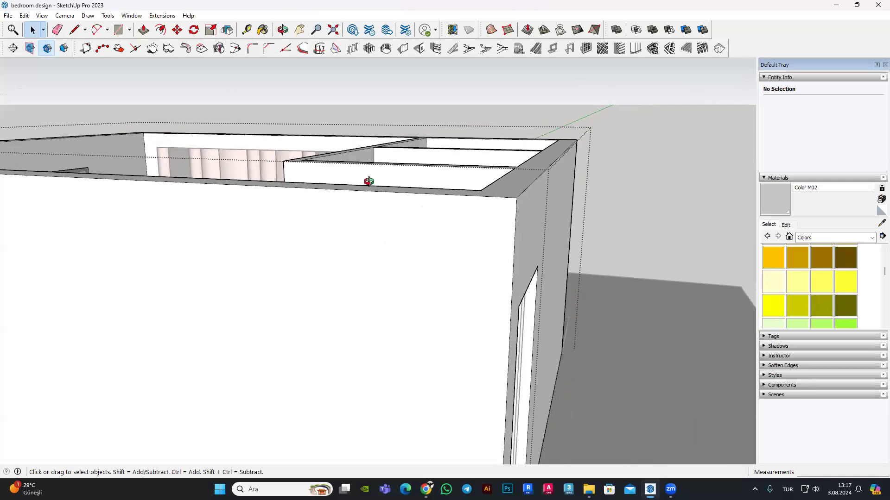
middle_click_drag(363, 182, 446, 214)
scroll(447, 214, "up", 2)
left_click(144, 29)
scroll(413, 229, "up", 1)
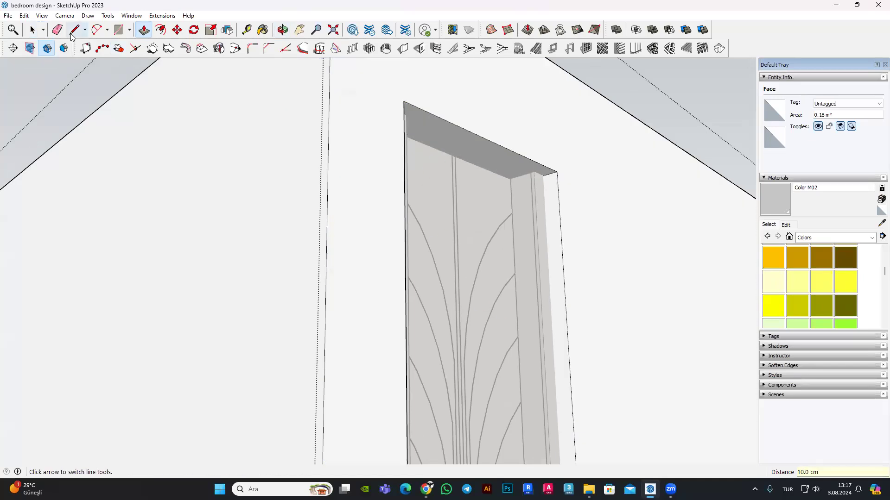
scroll(468, 272, "down", 5)
scroll(606, 199, "down", 3)
mouse_move(605, 199)
middle_mouse_down()
mouse_move(621, 146)
mouse_move(590, 230)
middle_mouse_up()
scroll(618, 262, "up", 2)
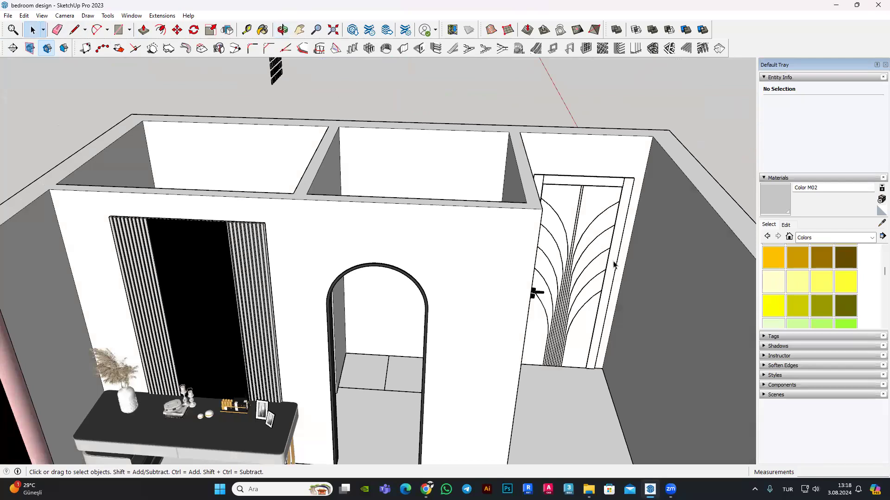
scroll(591, 204, "up", 2)
scroll(590, 204, "up", 2)
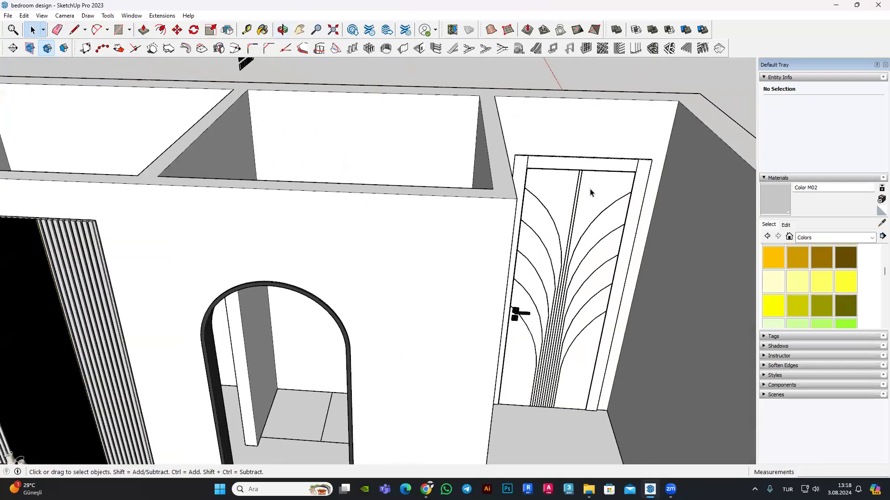
scroll(591, 203, "up", 1)
scroll(608, 187, "down", 3)
scroll(613, 173, "down", 3)
mouse_move(613, 173)
middle_mouse_down()
mouse_move(563, 306)
mouse_move(604, 242)
mouse_move(417, 186)
middle_mouse_up()
scroll(604, 242, "down", 2)
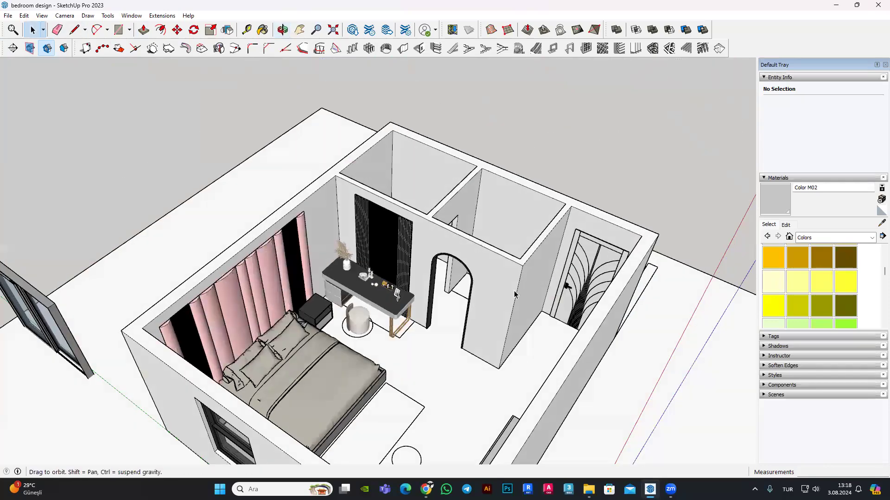
scroll(234, 125, "up", 3)
mouse_move(234, 124)
middle_mouse_down()
mouse_move(258, 95)
mouse_move(347, 107)
mouse_move(302, 115)
mouse_move(324, 120)
middle_mouse_up()
scroll(343, 110, "up", 2)
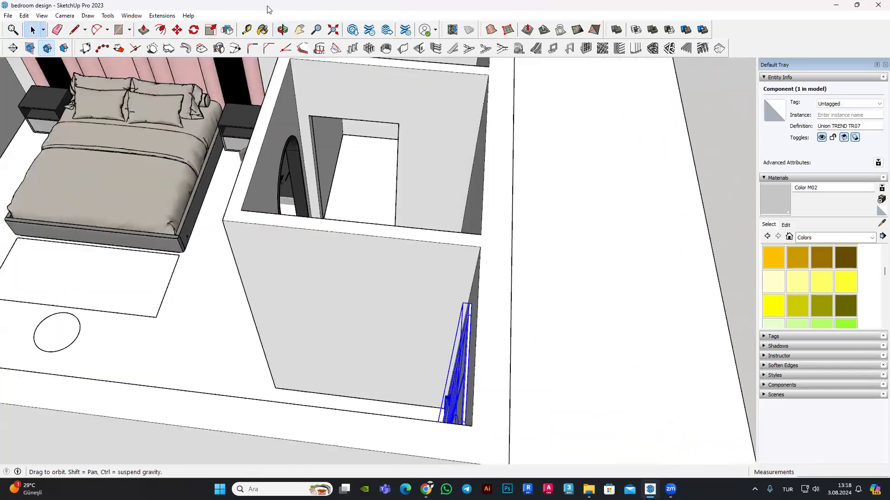
Step: Deselect the door and orbit to a top-down view of the room's door wall
scroll(334, 122, "up", 4)
left_click(340, 127)
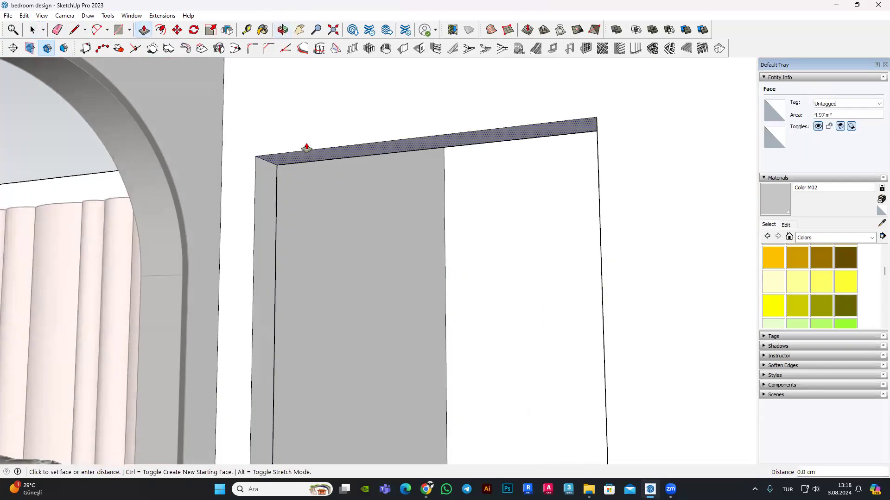
middle_click_drag(304, 171, 350, 199)
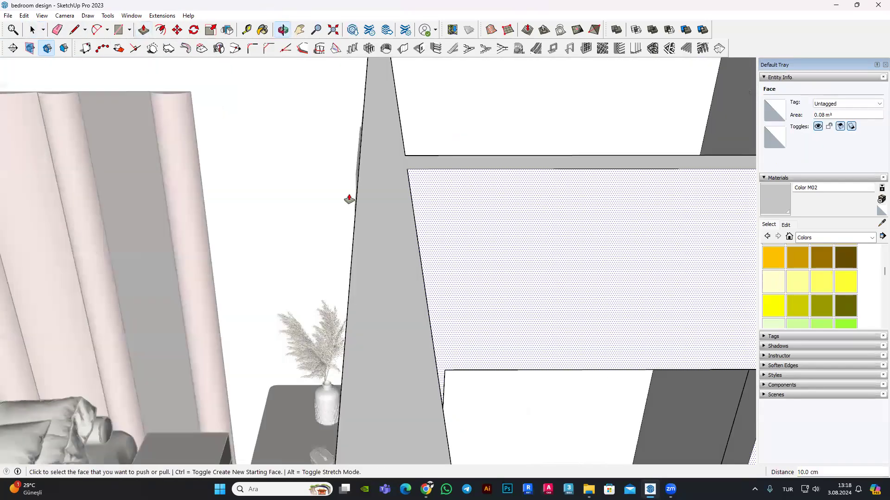
left_click(33, 30)
scroll(306, 174, "down", 5)
mouse_move(306, 175)
middle_mouse_down()
mouse_move(596, 341)
mouse_move(471, 278)
middle_mouse_up()
scroll(556, 184, "up", 3)
scroll(556, 185, "up", 3)
middle_click_drag(557, 185, 522, 338)
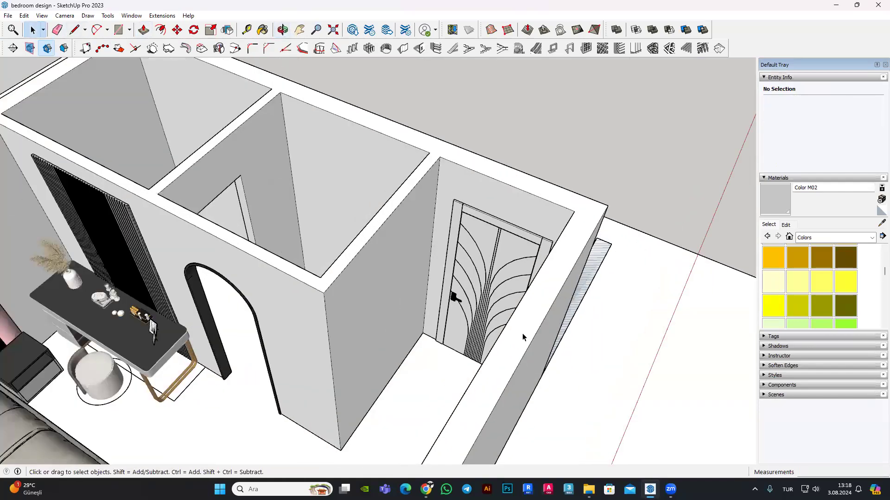
middle_click_drag(452, 298, 382, 247)
Step: Copy the door with Move plus Ctrl and place the copy at the wall corner
key("m")
scroll(453, 341, "up", 2)
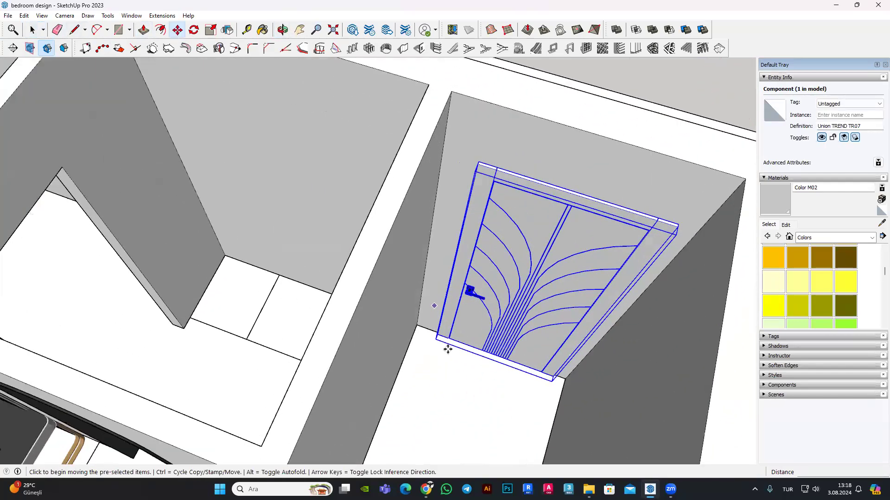
scroll(449, 350, "up", 2)
scroll(421, 327, "up", 3)
left_click(450, 315)
middle_click_drag(450, 314, 505, 320)
key("ctrl")
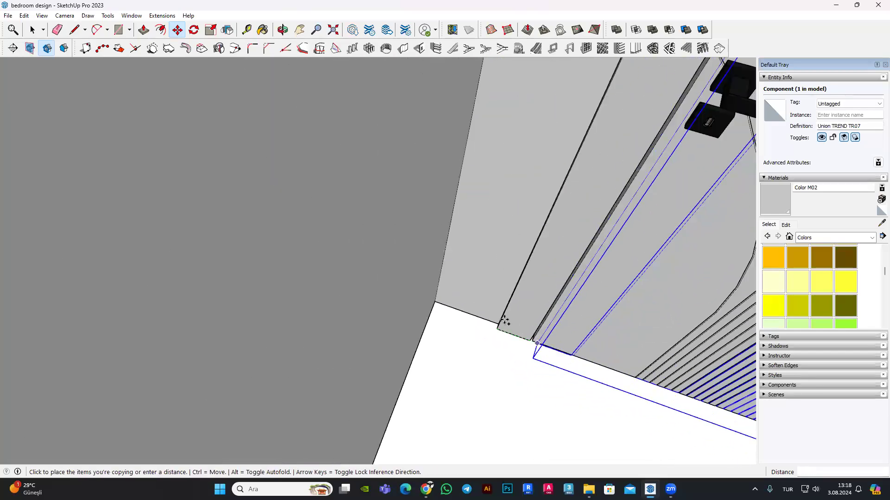
scroll(491, 290, "down", 5)
scroll(318, 322, "down", 3)
mouse_move(318, 321)
middle_mouse_down()
mouse_move(488, 274)
mouse_move(240, 244)
middle_mouse_up()
scroll(240, 244, "up", 3)
scroll(278, 250, "up", 2)
scroll(315, 259, "up", 2)
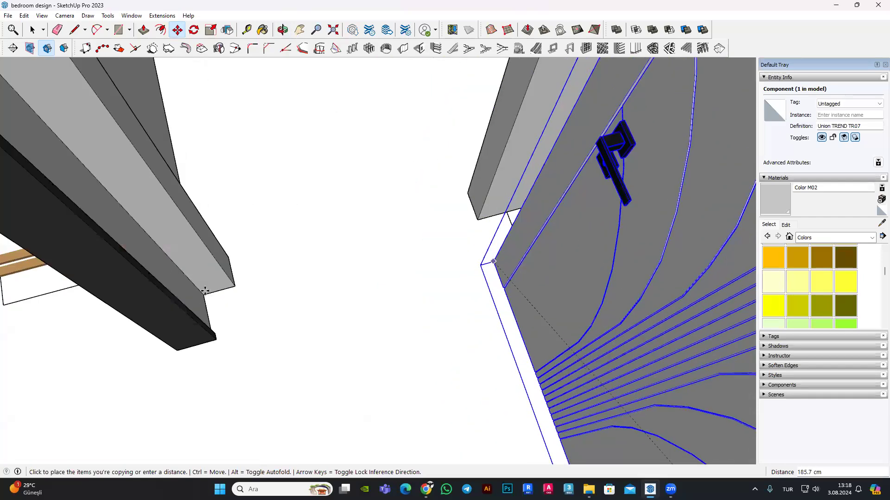
scroll(327, 264, "up", 2)
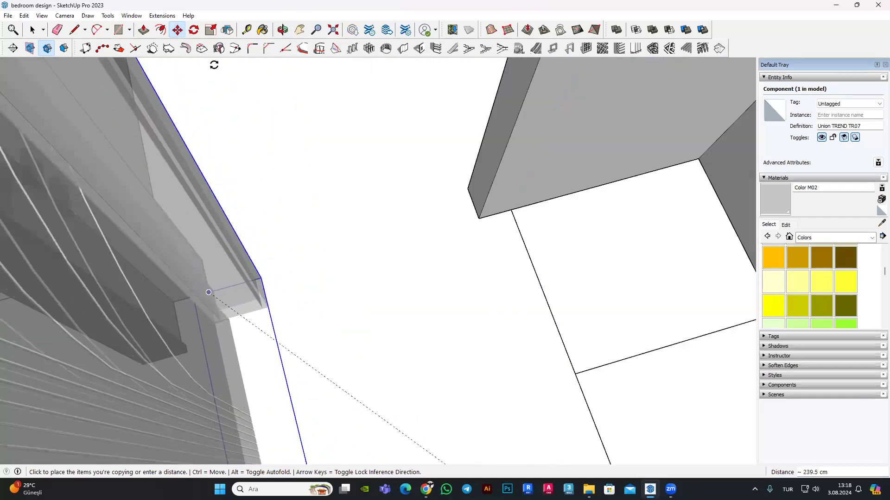
left_click(209, 292)
scroll(264, 161, "down", 3)
Step: Rotate the door copy 90° so it stands upright
key("q")
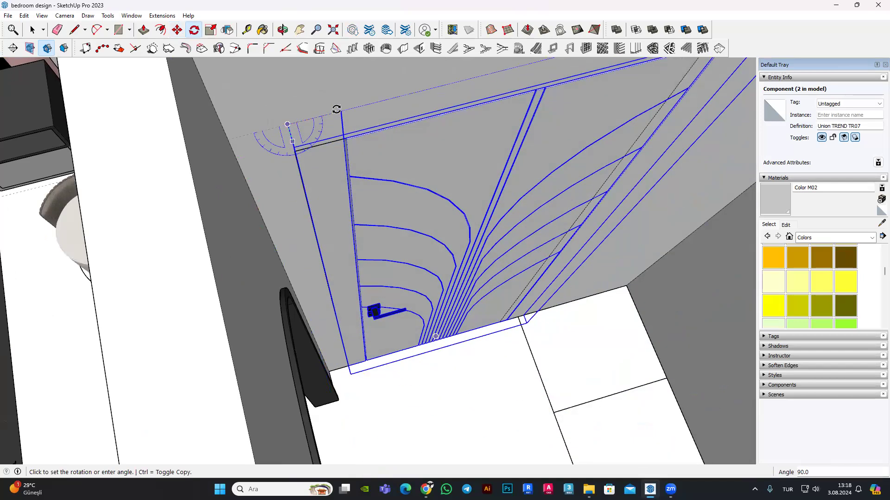
scroll(297, 126, "up", 2)
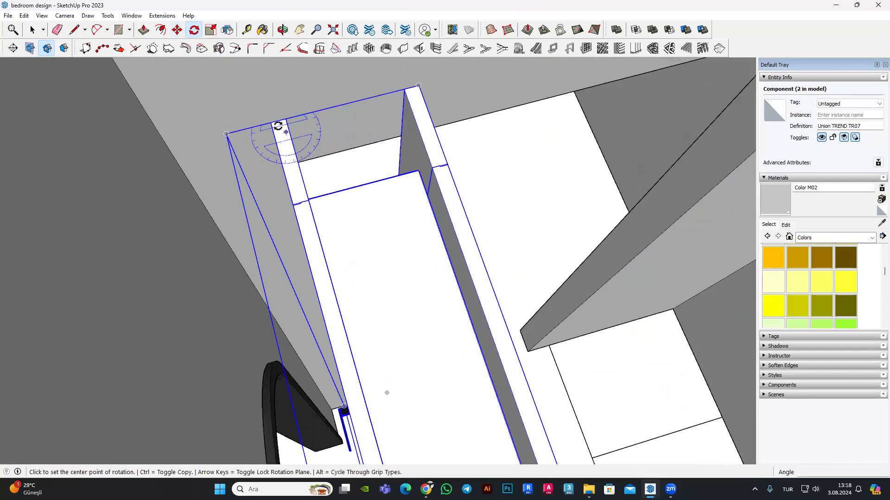
left_click(275, 142)
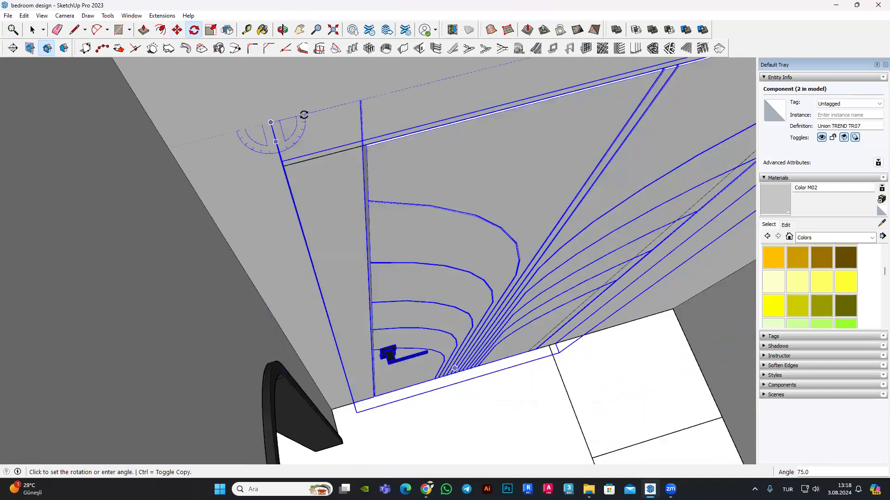
scroll(322, 211, "down", 3)
middle_click_drag(321, 211, 324, 217)
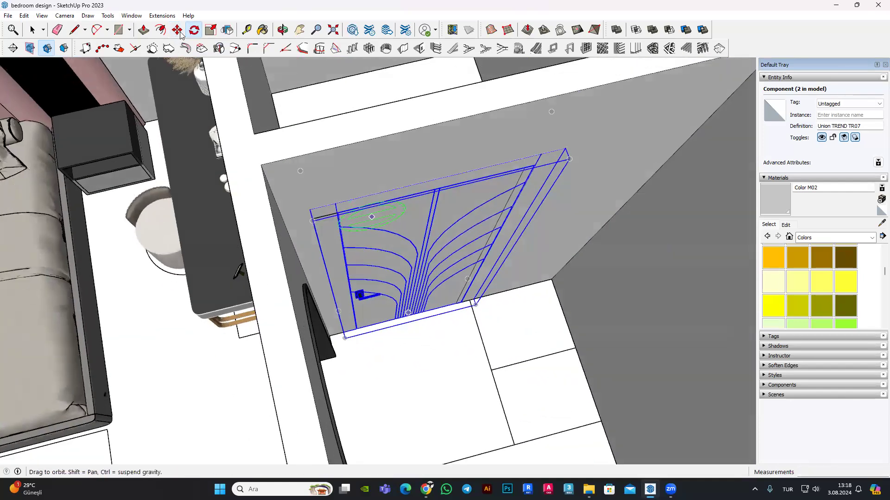
Step: Move the door copy toward the wall opening beside the arched doorway
key("m")
scroll(267, 218, "up", 3)
left_click(258, 236)
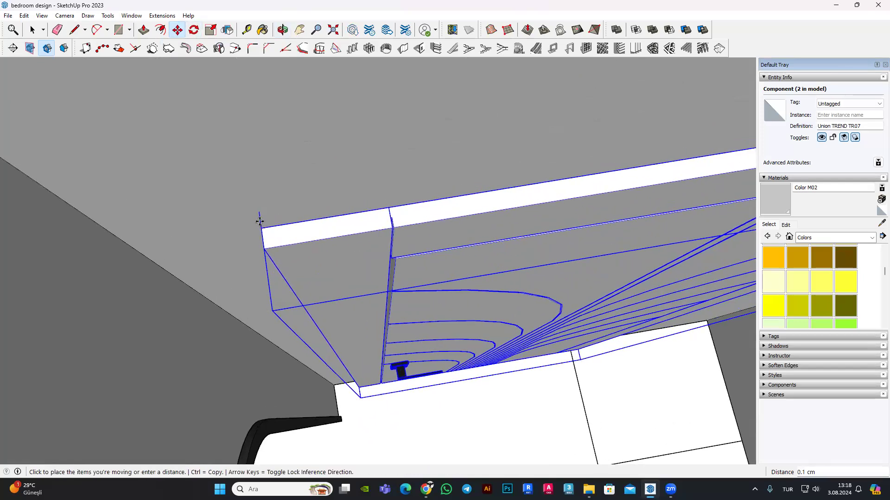
scroll(356, 265, "down", 3)
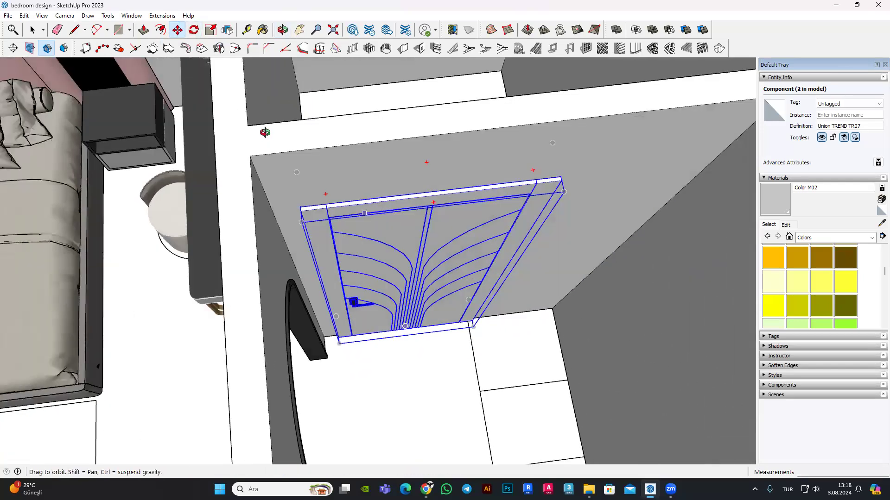
middle_click_drag(356, 265, 388, 404)
Step: Orbit around to check the door copy against the wall corner and bed
middle_click_drag(489, 458, 426, 245)
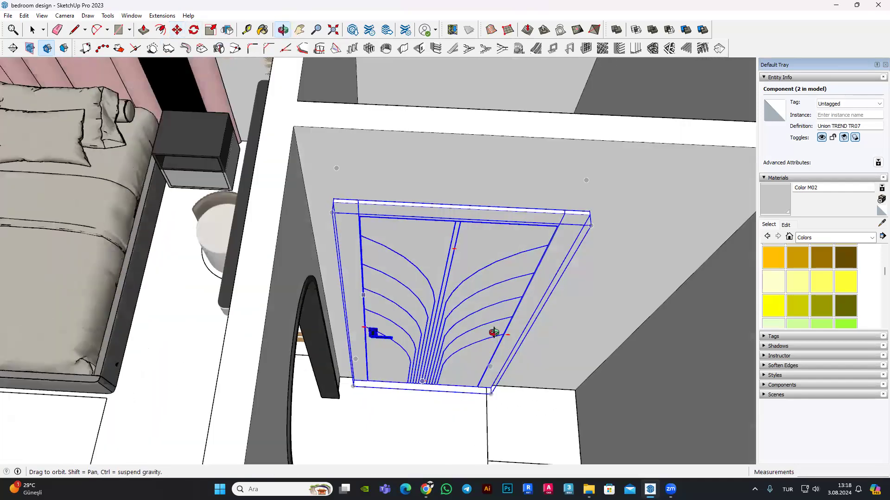
mouse_move(462, 145)
middle_mouse_down()
mouse_move(417, 221)
mouse_move(362, 239)
middle_mouse_up()
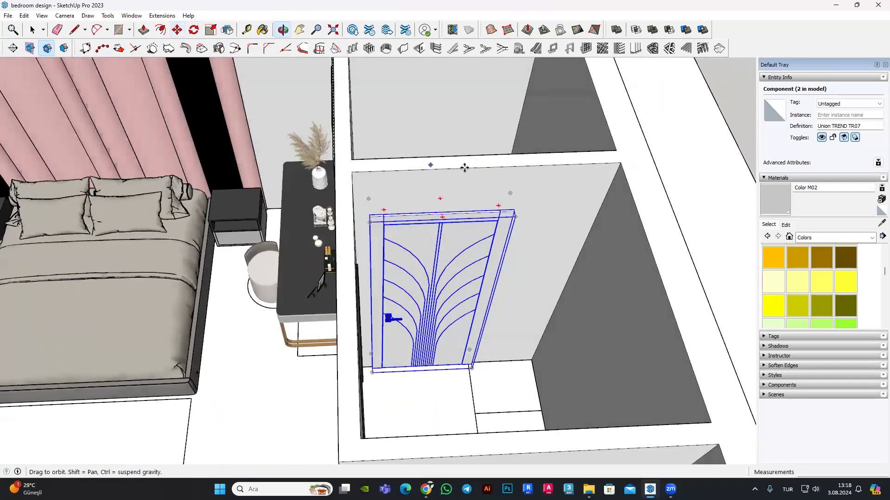
middle_click_drag(465, 168, 455, 167)
scroll(447, 167, "up", 3)
scroll(433, 169, "up", 2)
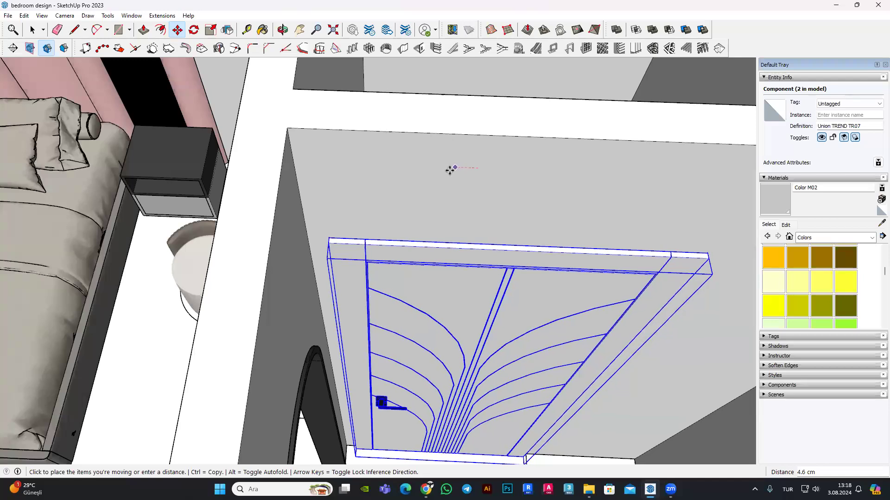
mouse_move(202, 244)
middle_mouse_down()
mouse_move(215, 255)
mouse_move(391, 254)
mouse_move(331, 238)
middle_mouse_up()
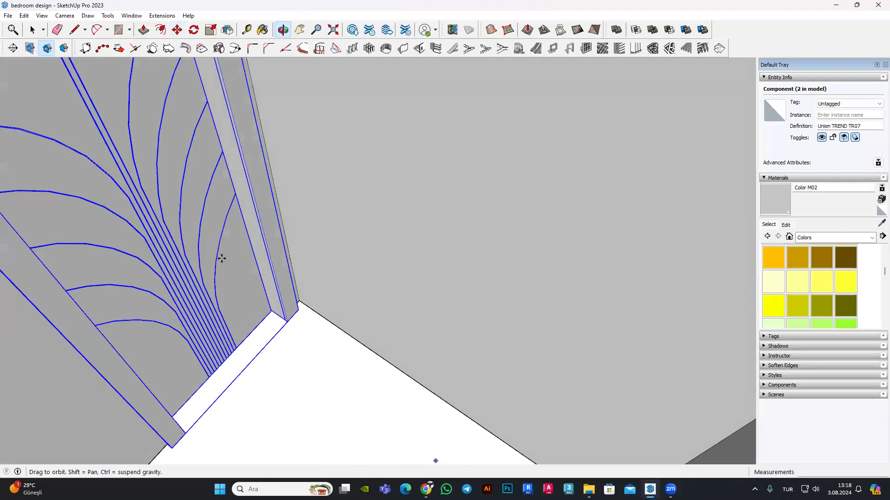
middle_click_drag(221, 258, 182, 158)
mouse_move(95, 200)
middle_mouse_down()
mouse_move(449, 212)
mouse_move(439, 229)
middle_mouse_up()
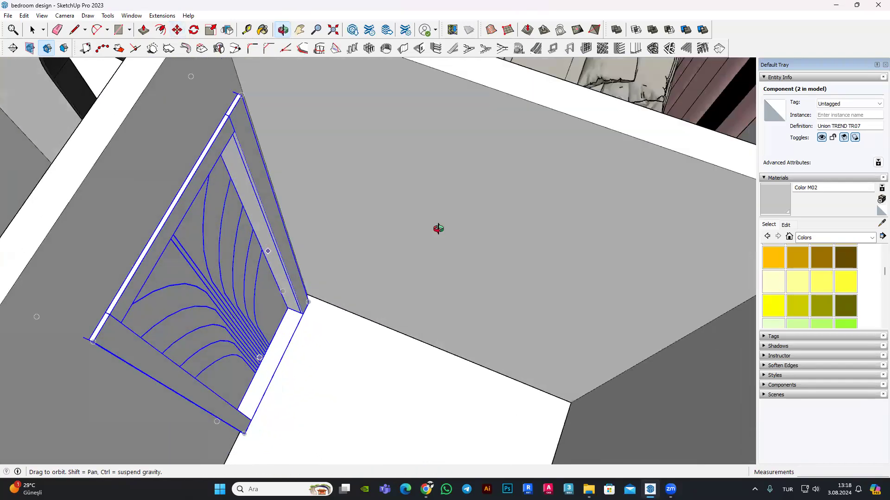
mouse_move(517, 226)
middle_mouse_down()
mouse_move(405, 244)
mouse_move(435, 246)
mouse_move(463, 216)
mouse_move(114, 57)
mouse_move(333, 352)
mouse_move(354, 133)
mouse_move(397, 338)
middle_mouse_up()
Step: Start moving the door copy again to adjust its position
key("m")
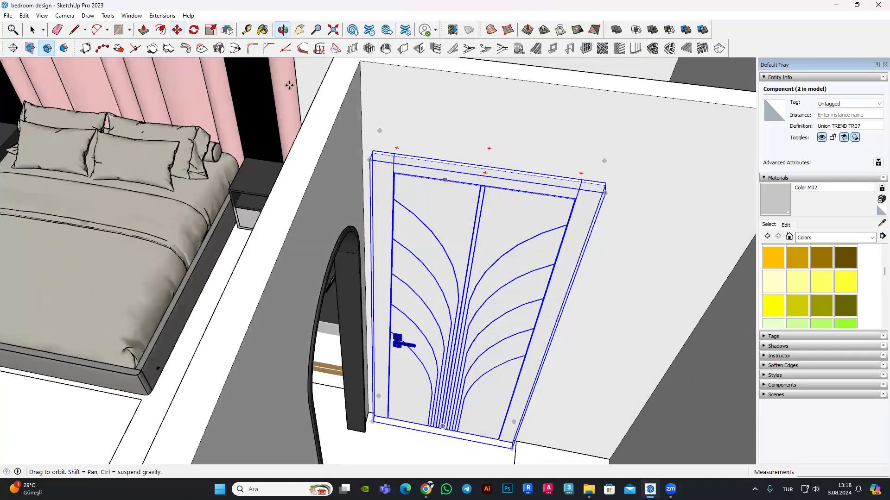
scroll(267, 53, "up", 3)
scroll(266, 58, "down", 5)
scroll(211, 58, "up", 3)
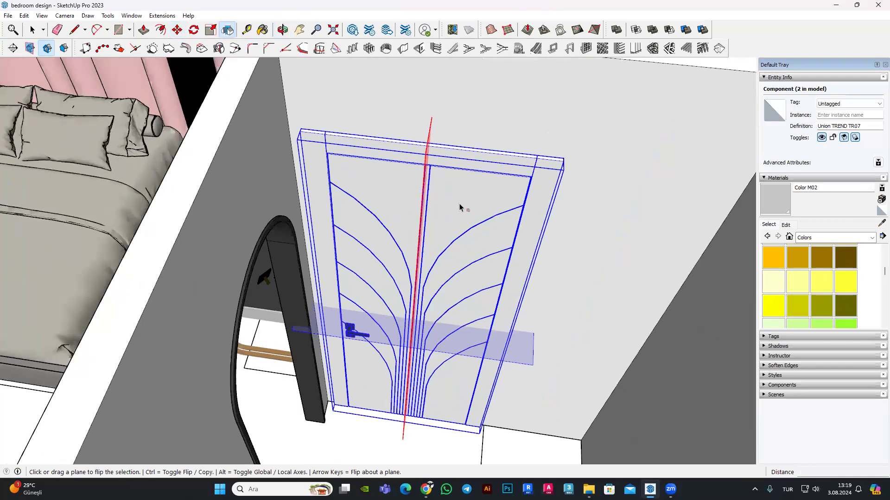
Step: Orbit and zoom around the closet door, viewing it edge-on, top-down and from low angles
scroll(461, 207, "down", 5)
mouse_move(460, 207)
middle_mouse_down()
mouse_move(278, 301)
mouse_move(149, 252)
mouse_move(335, 277)
mouse_move(325, 288)
middle_mouse_up()
mouse_move(330, 236)
middle_mouse_down()
mouse_move(294, 268)
mouse_move(423, 215)
mouse_move(278, 232)
middle_mouse_up()
key("space")
scroll(421, 234, "down", 3)
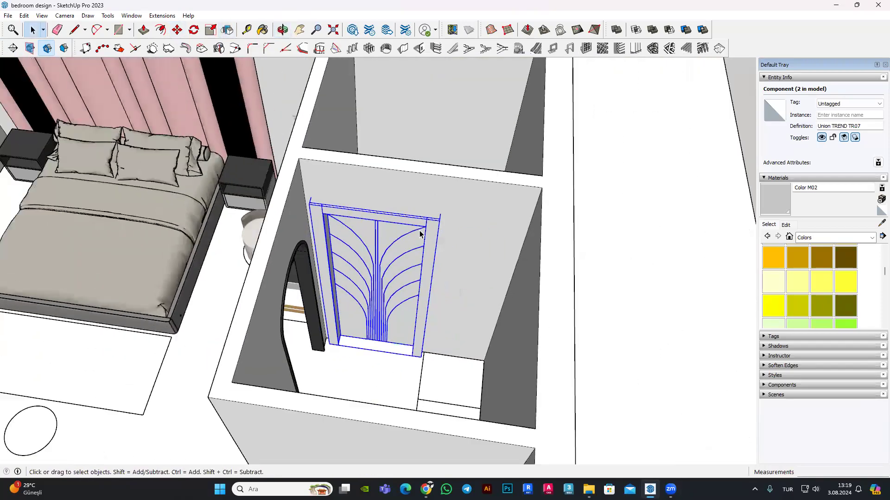
scroll(453, 193, "up", 2)
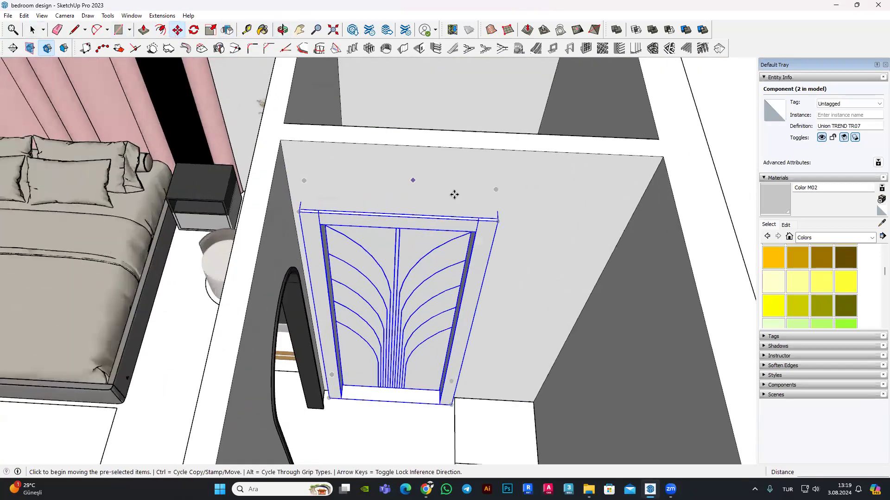
scroll(463, 199, "up", 2)
scroll(492, 294, "up", 2)
scroll(432, 260, "down", 3)
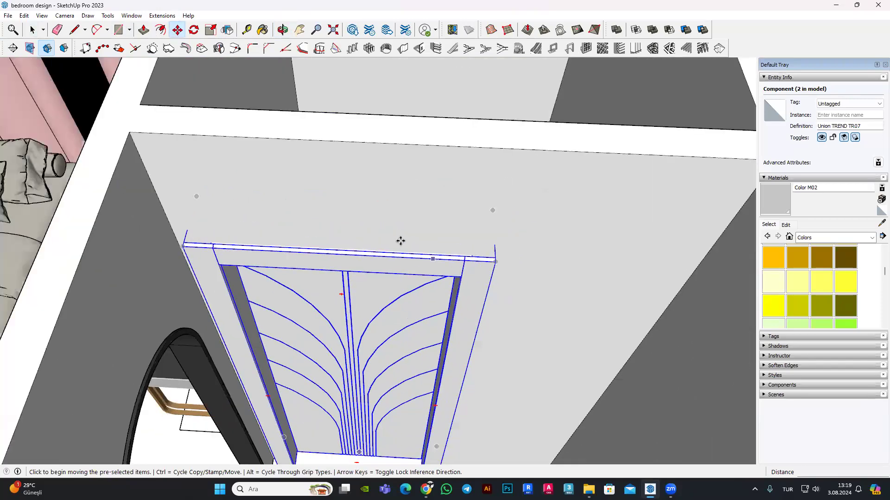
scroll(399, 240, "down", 2)
scroll(407, 250, "down", 2)
scroll(458, 261, "up", 2)
scroll(423, 392, "up", 1)
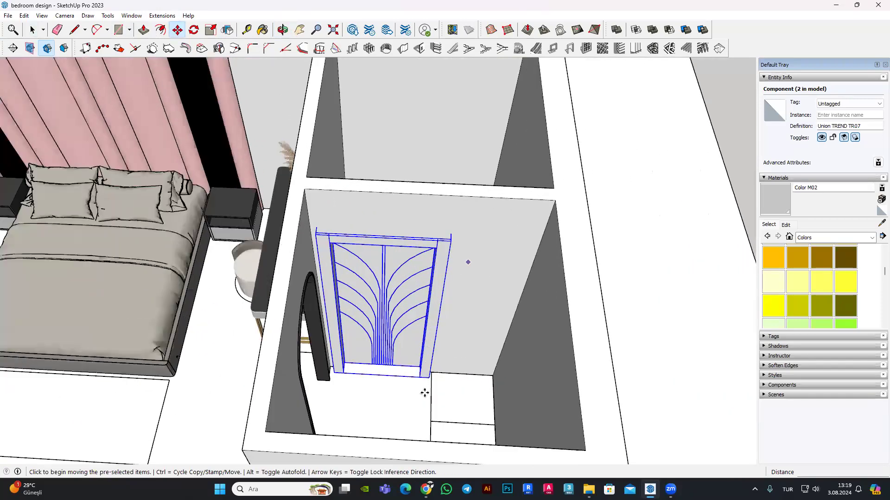
scroll(424, 397, "up", 2)
scroll(422, 397, "up", 2)
scroll(412, 397, "up", 2)
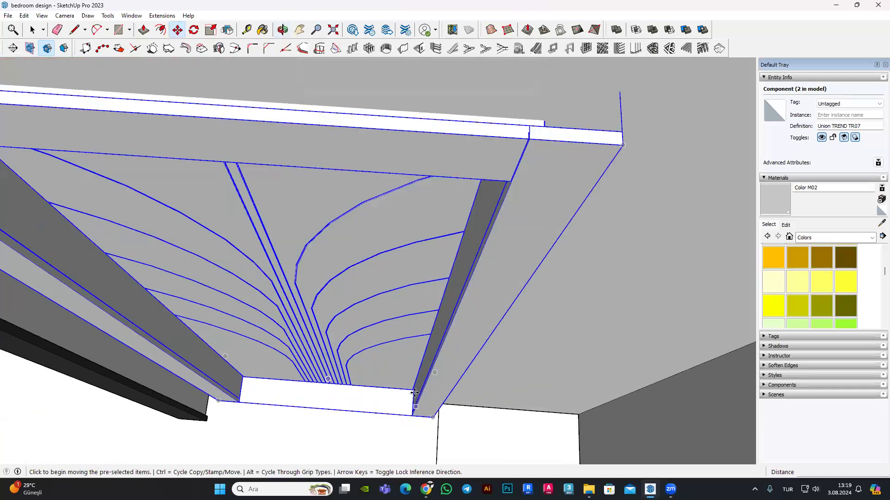
scroll(509, 367, "down", 3)
mouse_move(510, 367)
middle_mouse_down()
mouse_move(243, 252)
mouse_move(234, 204)
middle_mouse_up()
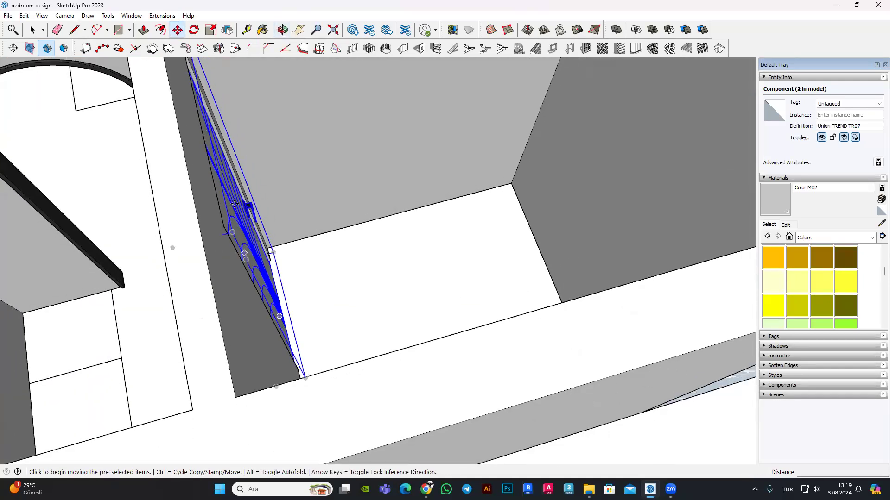
middle_click_drag(519, 170, 451, 134)
scroll(482, 182, "down", 3)
scroll(520, 286, "down", 2)
middle_click_drag(564, 319, 461, 350)
scroll(510, 343, "up", 2)
scroll(502, 345, "up", 2)
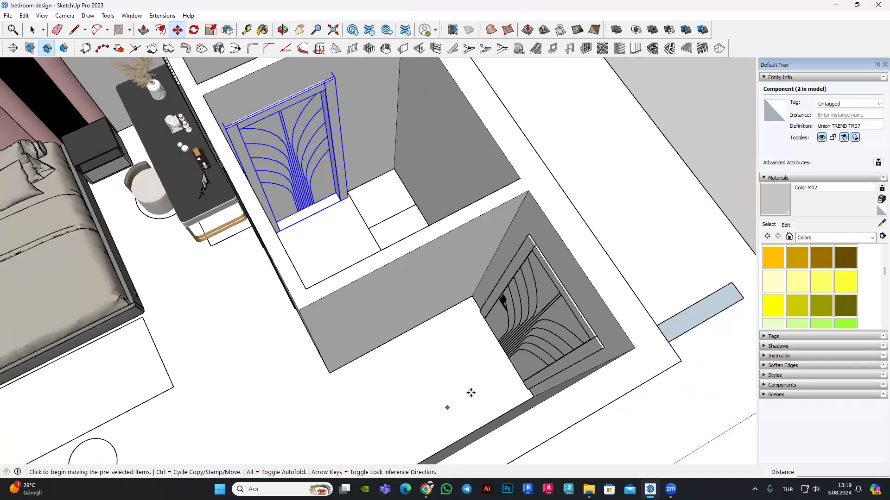
middle_click_drag(415, 329, 288, 333)
scroll(335, 366, "up", 3)
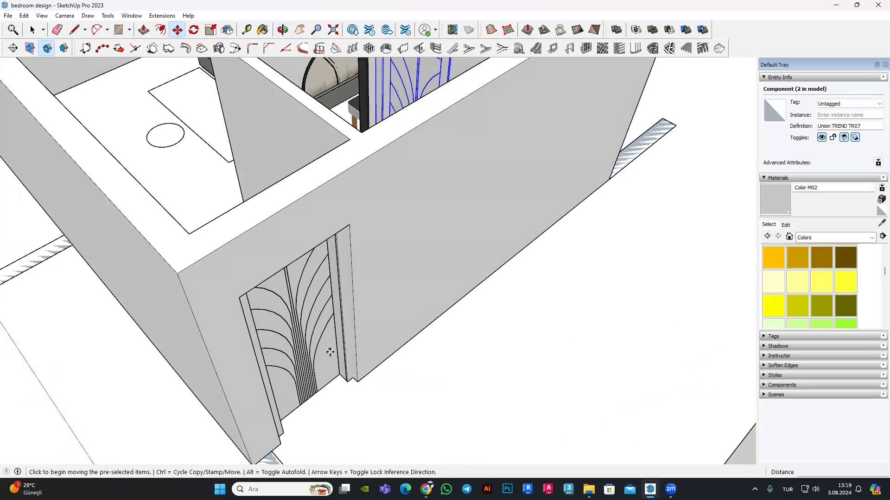
mouse_move(228, 235)
middle_mouse_down()
mouse_move(536, 322)
mouse_move(557, 310)
middle_mouse_up()
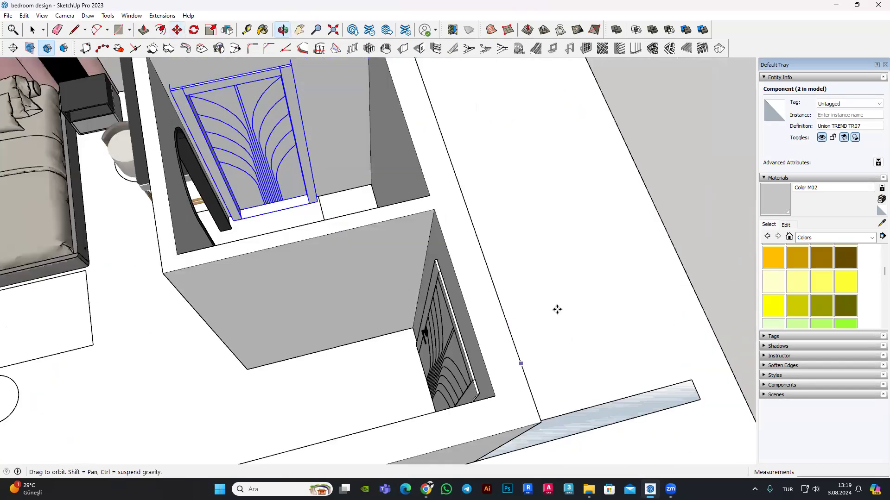
scroll(377, 182, "down", 2)
scroll(370, 157, "up", 3)
scroll(354, 225, "up", 2)
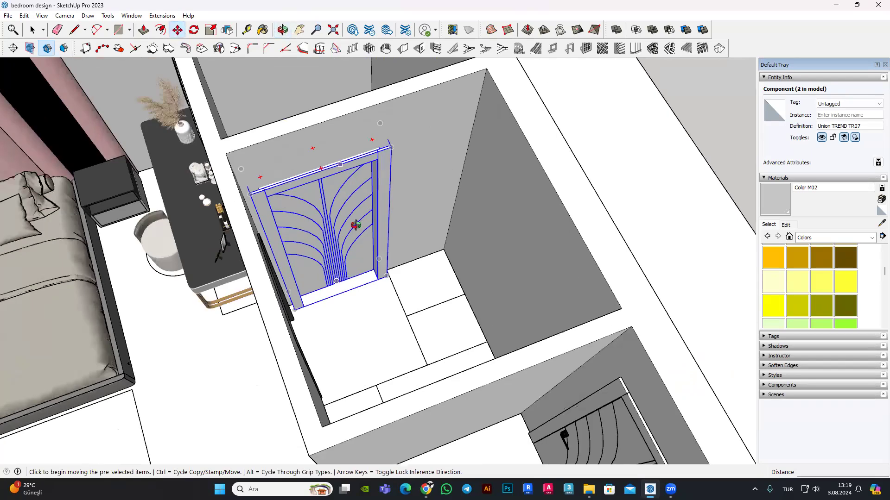
scroll(318, 272, "up", 2)
scroll(318, 272, "down", 3)
middle_click_drag(228, 199, 251, 278)
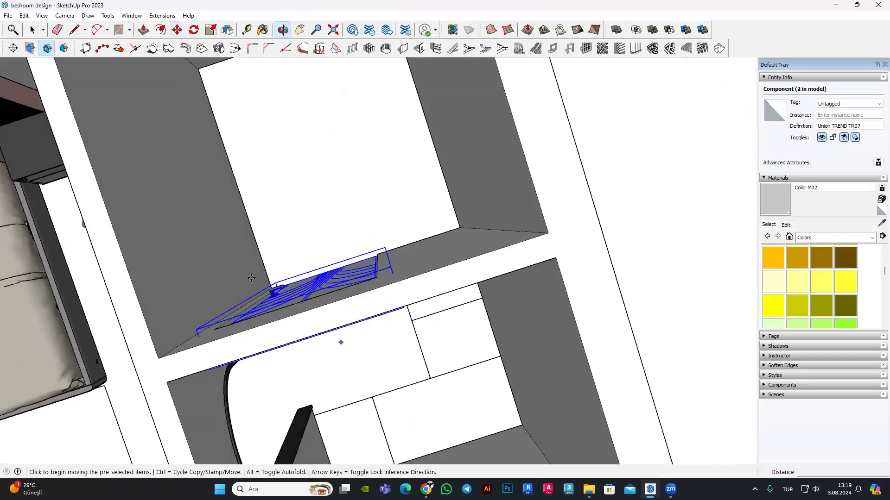
scroll(378, 268, "down", 2)
middle_click_drag(378, 267, 276, 306)
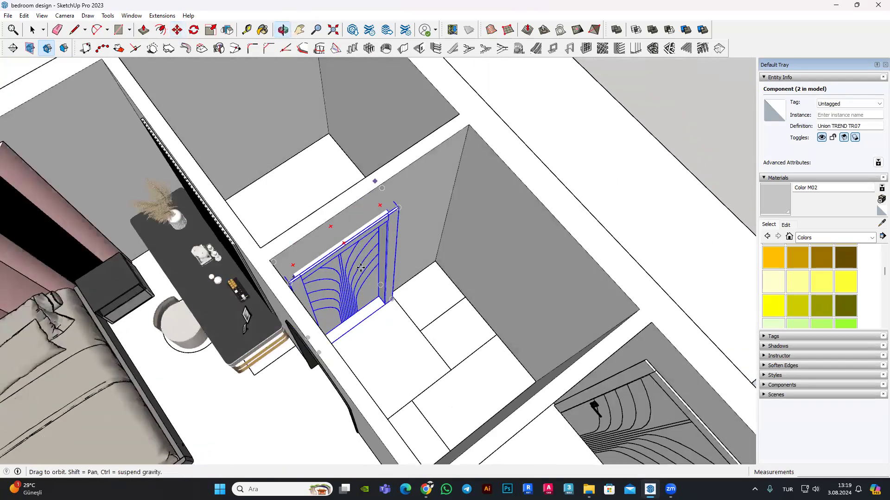
Step: Start moving the selected door, then cancel the move
key("m")
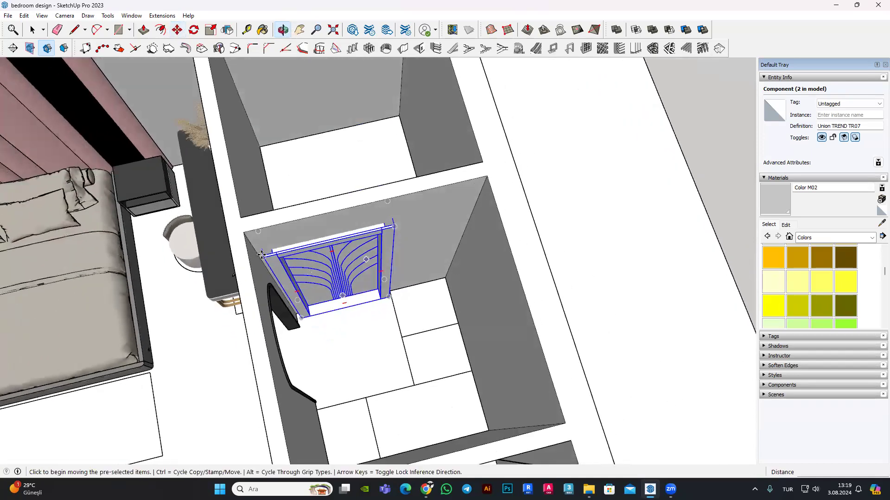
scroll(259, 260, "up", 2)
scroll(256, 251, "up", 3)
scroll(256, 251, "up", 2)
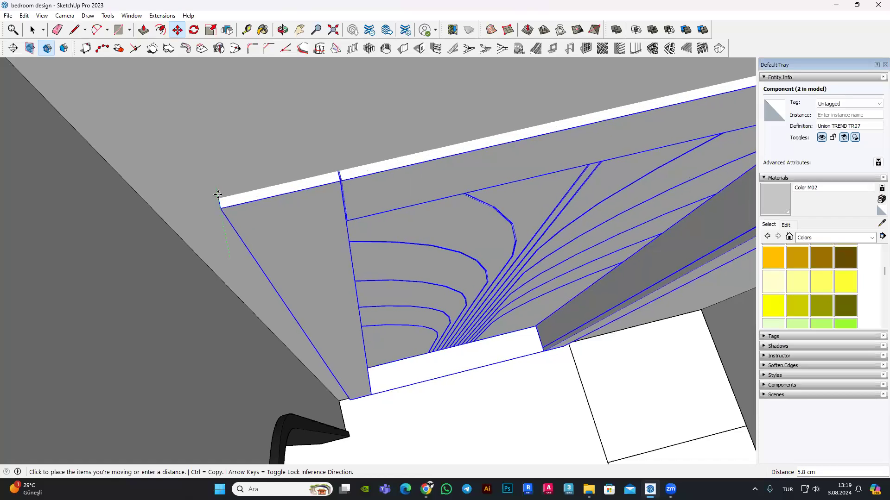
key("Escape")
Step: Flip the Union TREND TR07 door so its handle moves to the opposite side
scroll(218, 196, "down", 2)
scroll(218, 196, "down", 3)
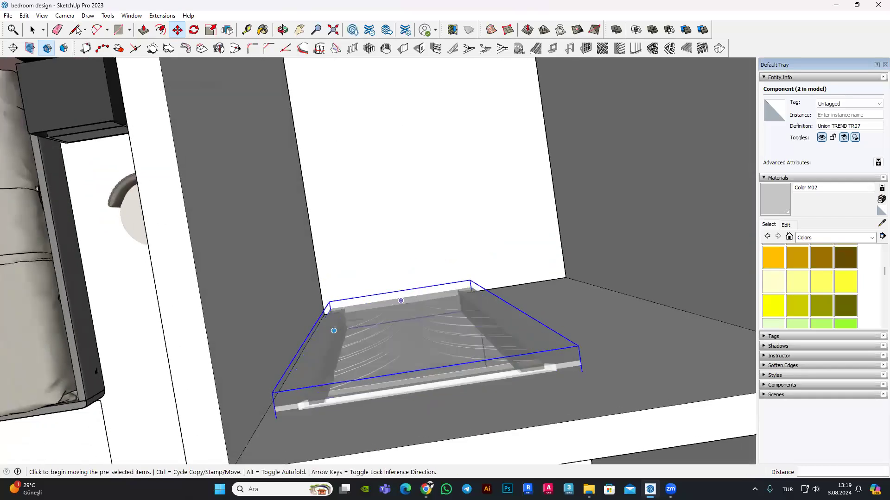
scroll(355, 340, "down", 5)
scroll(356, 340, "up", 4)
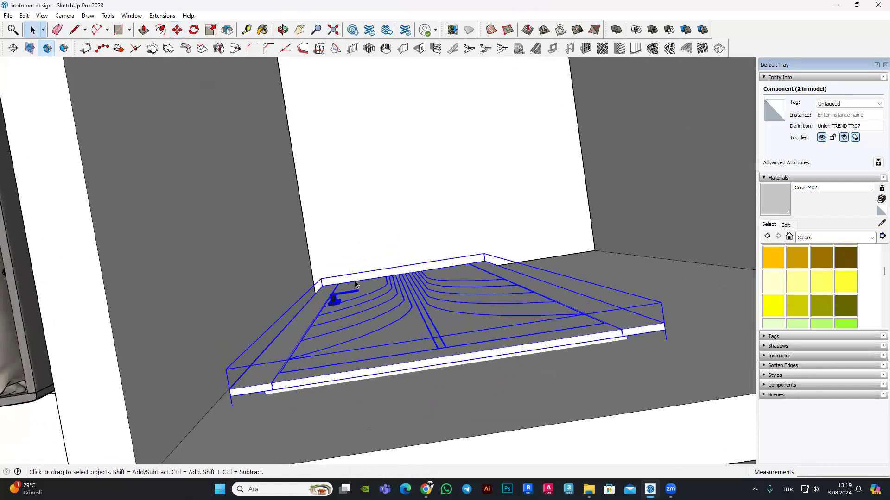
scroll(355, 339, "down", 2)
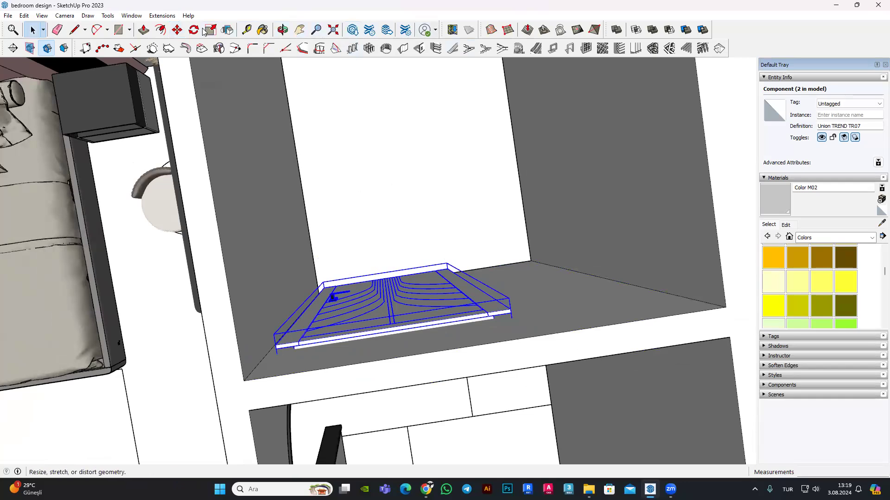
mouse_move(411, 284)
middle_mouse_down()
mouse_move(382, 238)
mouse_move(409, 284)
mouse_move(371, 278)
mouse_move(377, 204)
mouse_move(365, 284)
mouse_move(406, 320)
middle_mouse_up()
key("space")
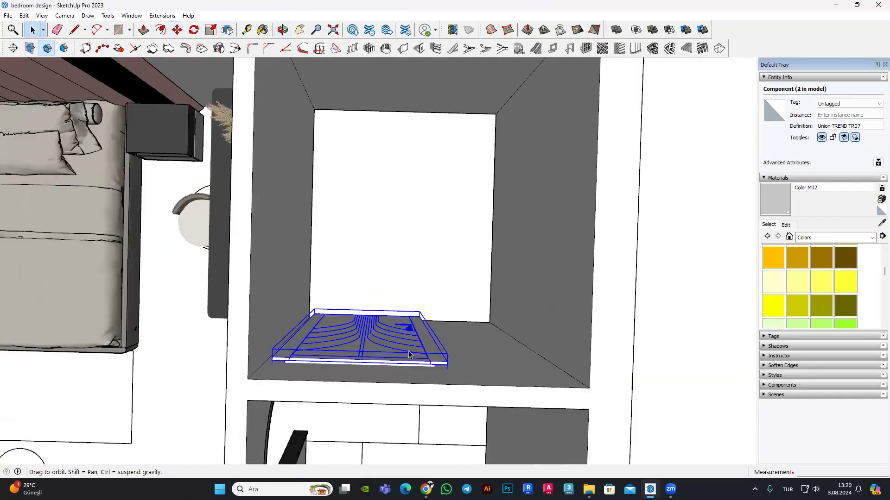
scroll(405, 320, "up", 5)
scroll(406, 320, "up", 3)
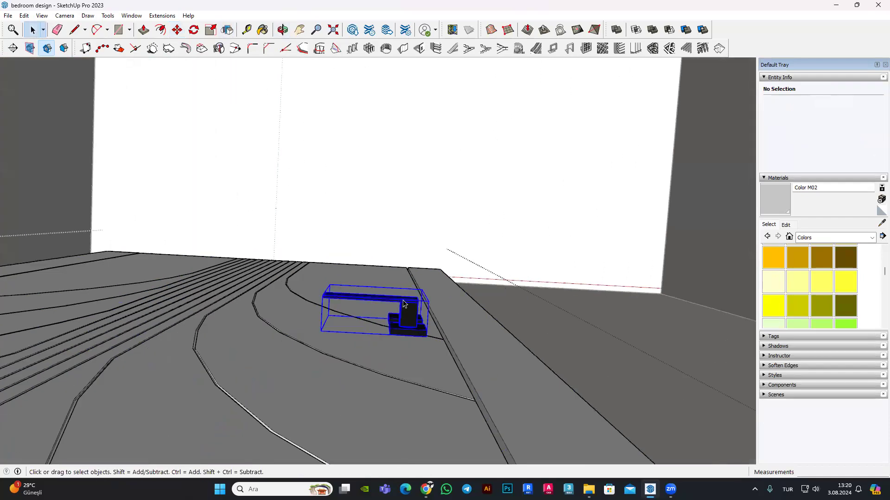
Step: Select the door handle and place a Ctrl+Move copy of it
left_click(403, 303)
scroll(404, 304, "down", 5)
mouse_move(447, 238)
middle_mouse_down()
mouse_move(473, 215)
mouse_move(358, 165)
mouse_move(414, 279)
mouse_move(427, 231)
mouse_move(367, 152)
middle_mouse_up()
key("m")
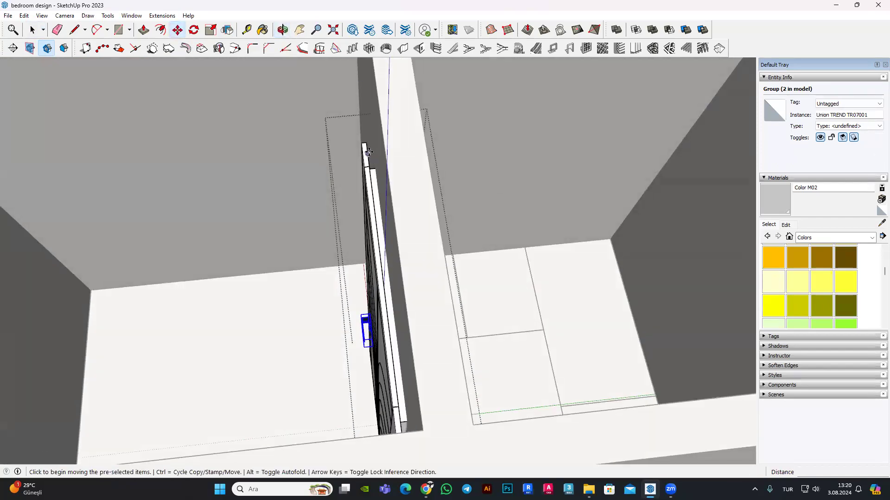
scroll(367, 152, "up", 2)
left_click(519, 124)
Step: Mirror the handle copy and move it onto the door's face
middle_click_drag(532, 151, 242, 42)
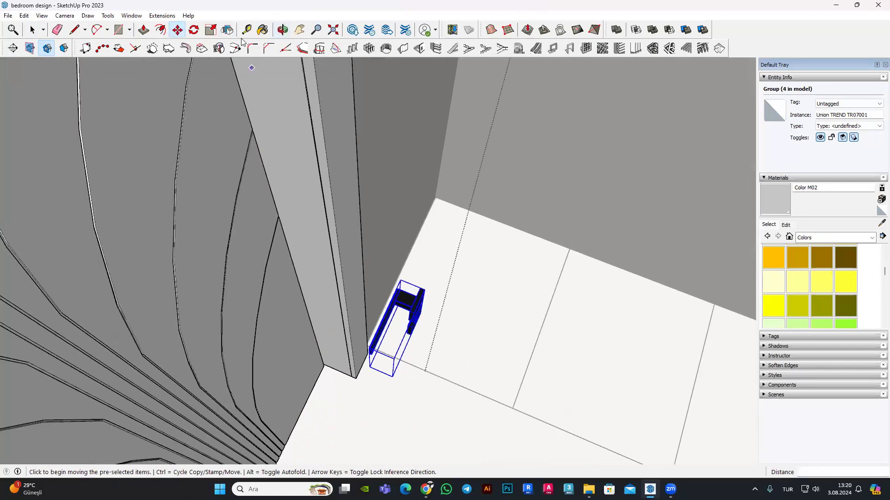
left_click(228, 33)
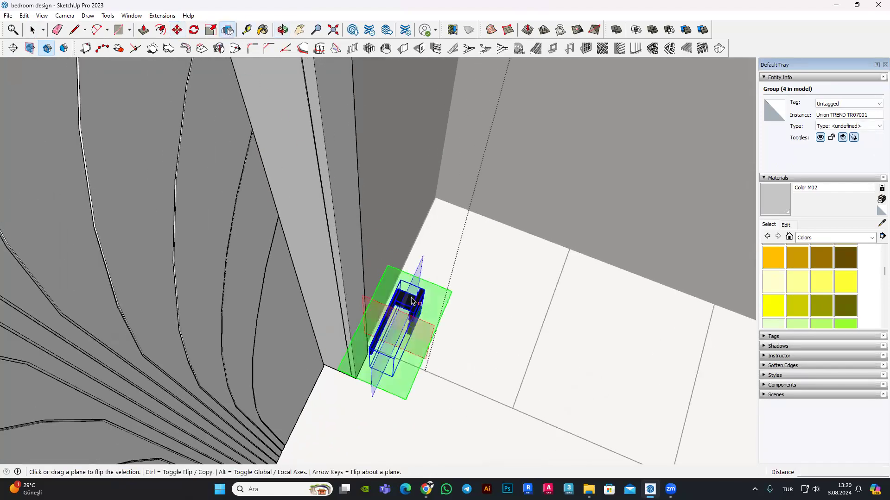
left_click(172, 33)
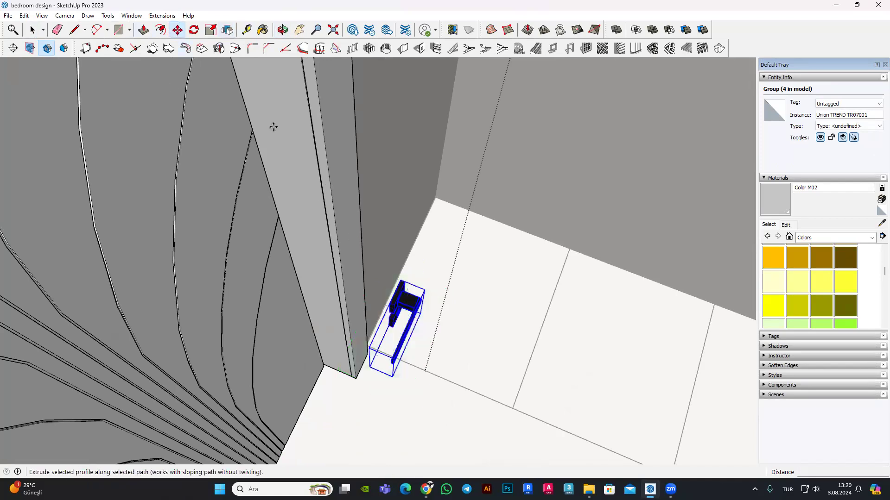
scroll(404, 283, "up", 2)
scroll(404, 282, "up", 1)
left_click(396, 281)
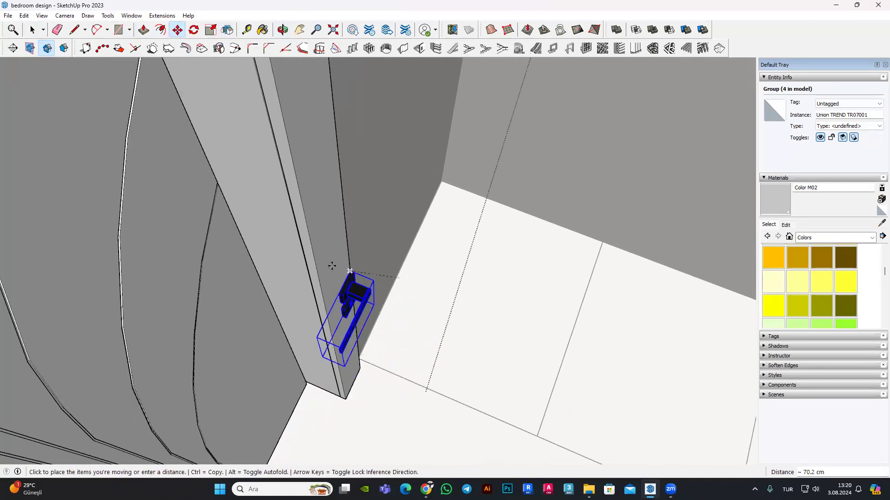
left_click(208, 199)
Step: Orbit out over the room and sample the door's Union TREND TR07_Paint 1 material
mouse_move(290, 269)
middle_mouse_down()
mouse_move(306, 258)
mouse_move(434, 351)
mouse_move(417, 304)
middle_mouse_up()
scroll(417, 304, "down", 3)
scroll(405, 324, "down", 2)
scroll(436, 360, "down", 2)
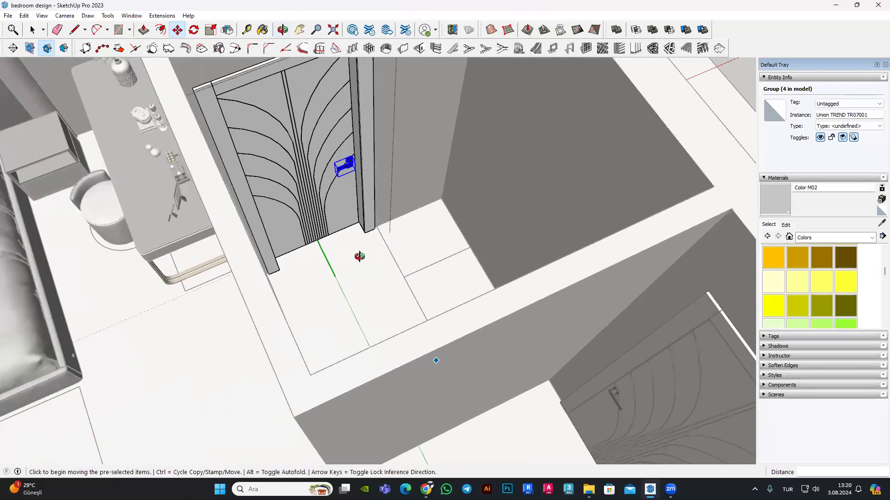
scroll(435, 360, "down", 2)
middle_click_drag(94, 82, 477, 290)
key("space")
scroll(619, 207, "down", 3)
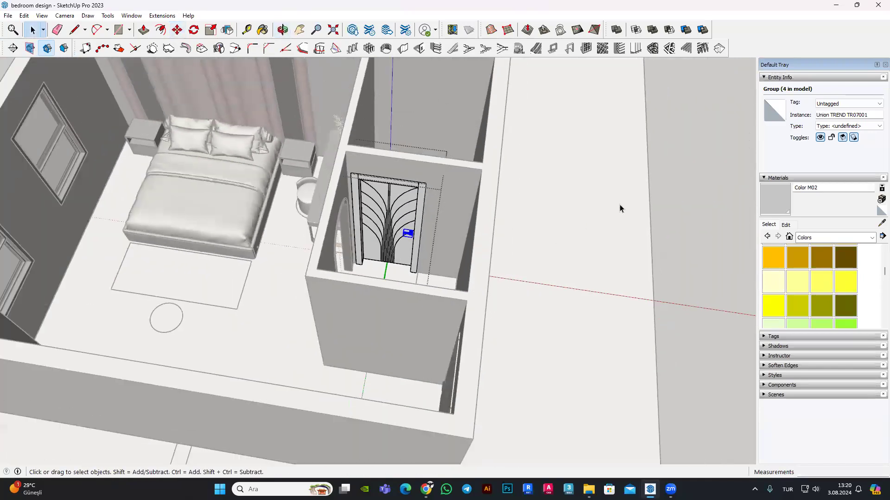
scroll(466, 237, "down", 3)
scroll(466, 234, "up", 3)
scroll(466, 234, "up", 3)
scroll(526, 162, "up", 3)
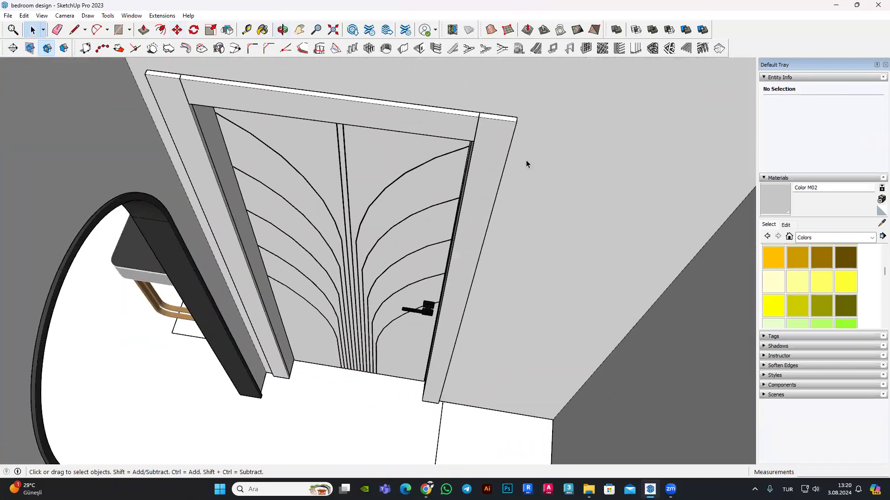
scroll(526, 162, "up", 2)
left_click(492, 153, "alt")
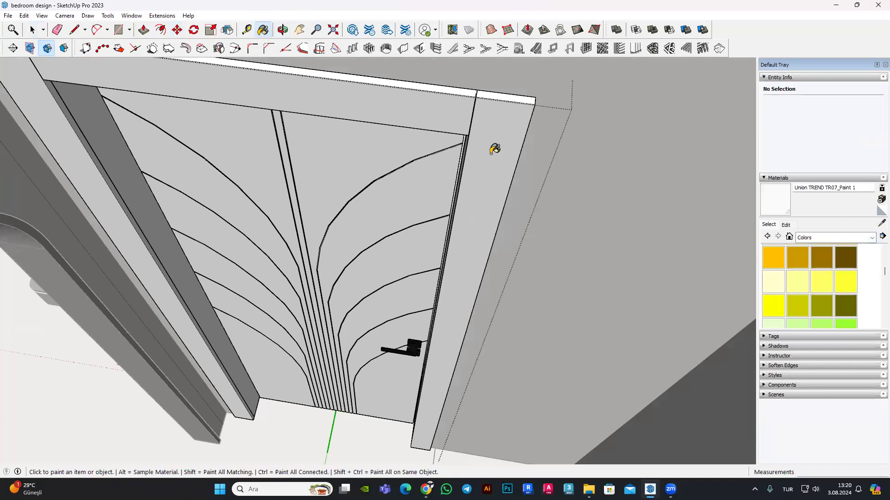
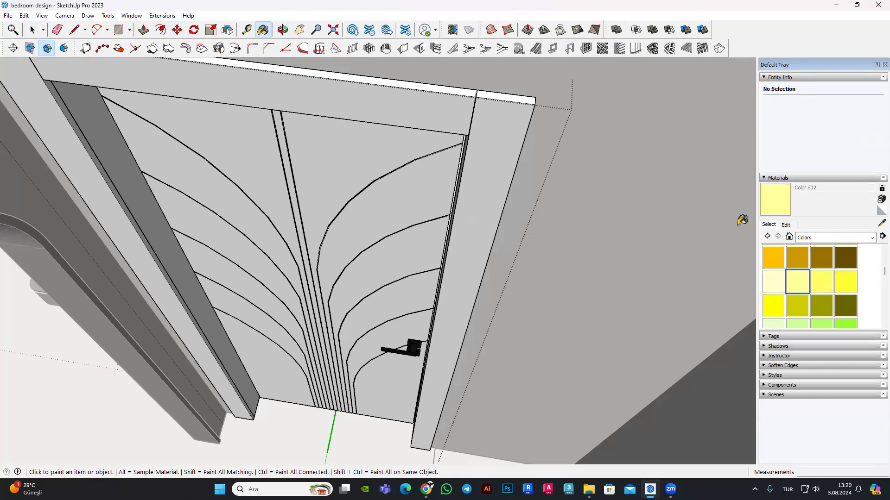
Step: Undo the door handle move, then redo it so the handle returns to its moved position
scroll(604, 216, "down", 3)
right_click(535, 200)
left_click(336, 173)
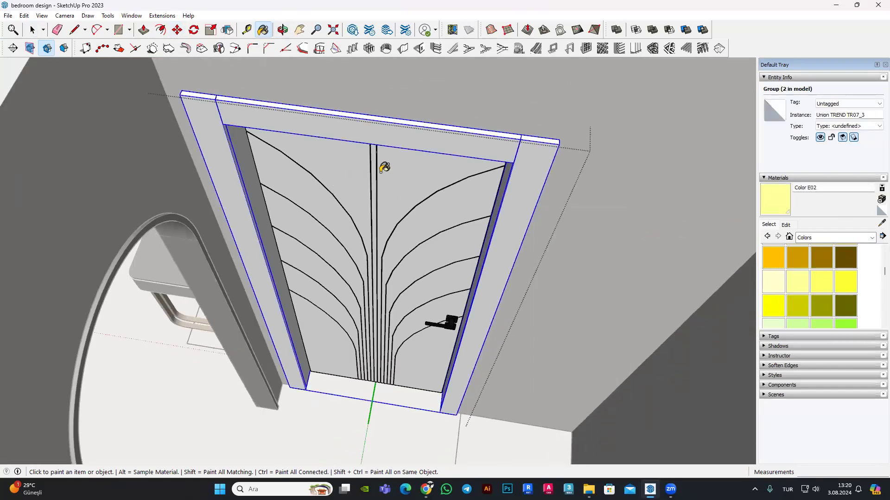
left_click(33, 30)
scroll(586, 167, "down", 2)
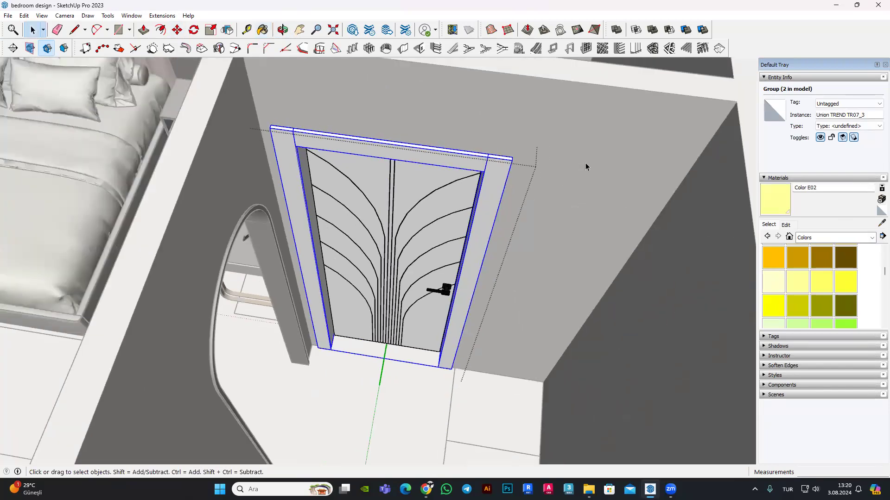
key("ctrl+z")
key("ctrl+z")
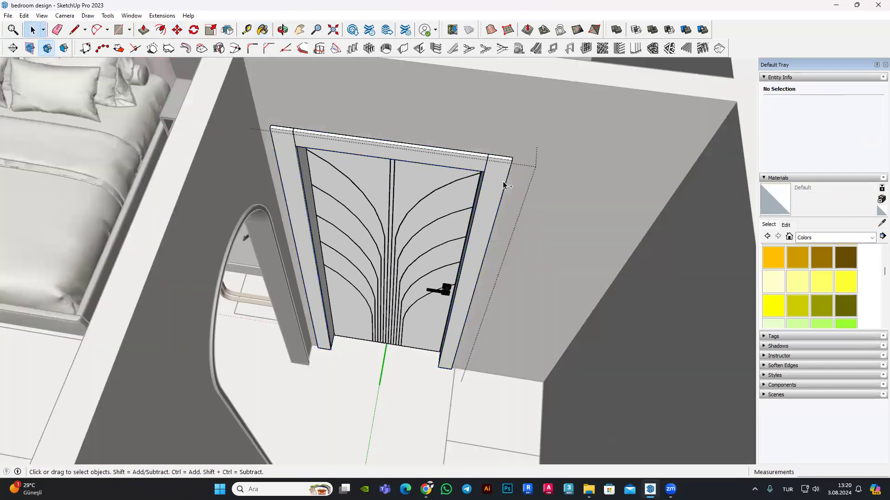
left_click(24, 15)
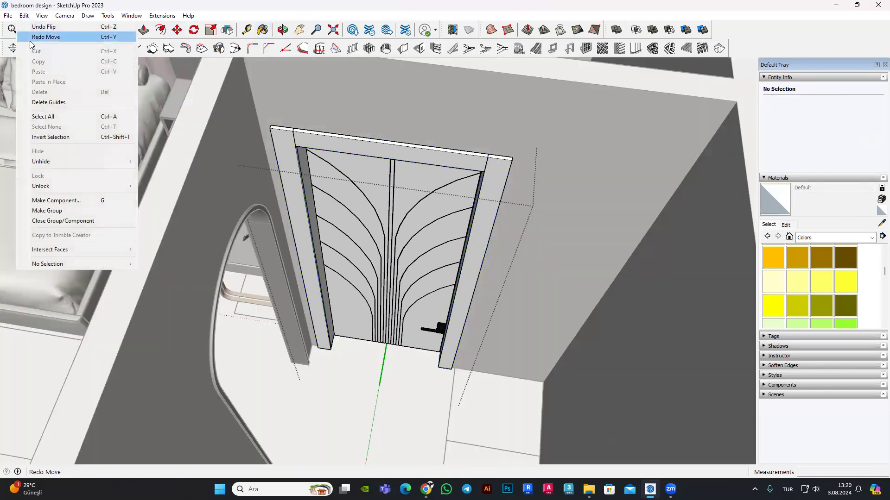
left_click(41, 35)
Step: Sample the door's Union TREND TR07_Paint 1 material with the Paint Bucket
scroll(487, 232, "down", 3)
scroll(473, 183, "up", 3)
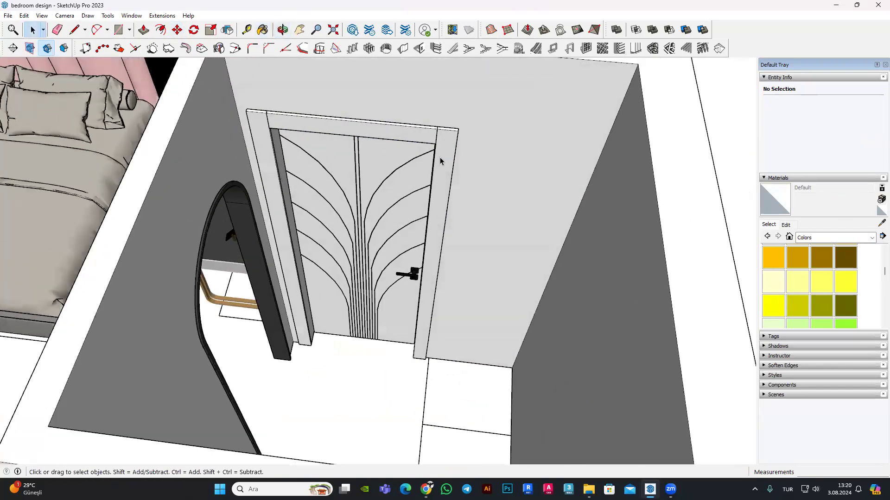
scroll(438, 141, "up", 2)
left_click(438, 141)
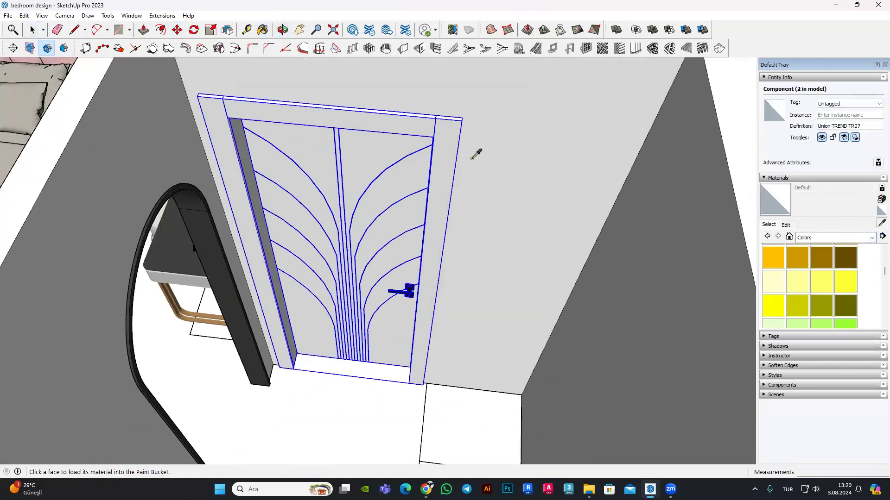
left_click(439, 143)
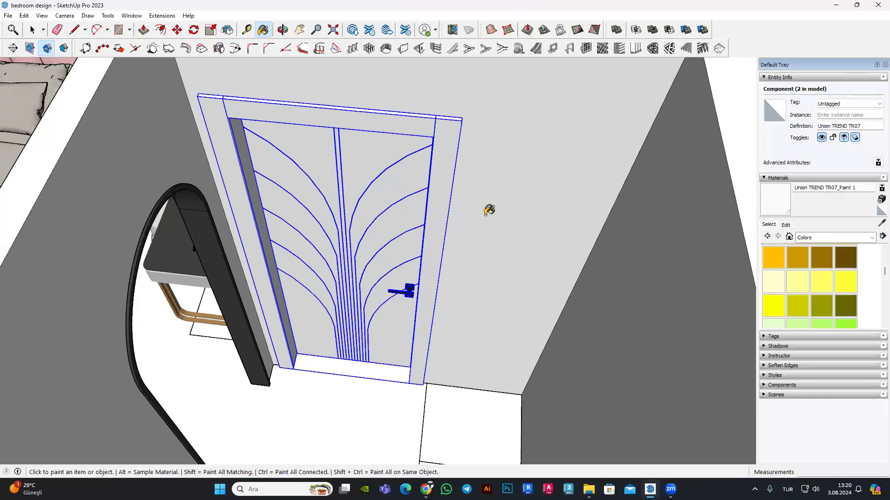
scroll(475, 195, "down", 3)
scroll(454, 198, "up", 1)
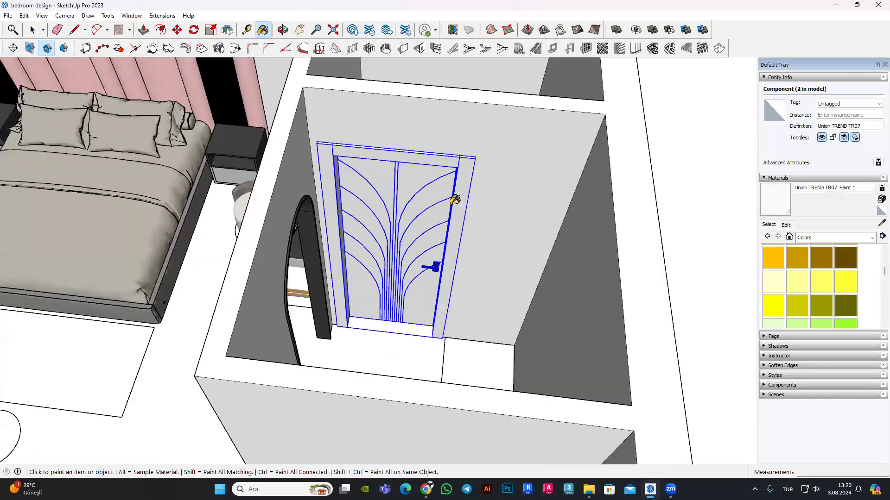
scroll(453, 199, "up", 1)
scroll(506, 187, "down", 2)
scroll(491, 153, "up", 2)
mouse_move(467, 151)
middle_mouse_down()
mouse_move(453, 189)
mouse_move(535, 169)
middle_mouse_up()
scroll(535, 170, "down", 2)
scroll(520, 268, "down", 3)
mouse_move(520, 268)
middle_mouse_down()
mouse_move(507, 218)
mouse_move(465, 213)
middle_mouse_up()
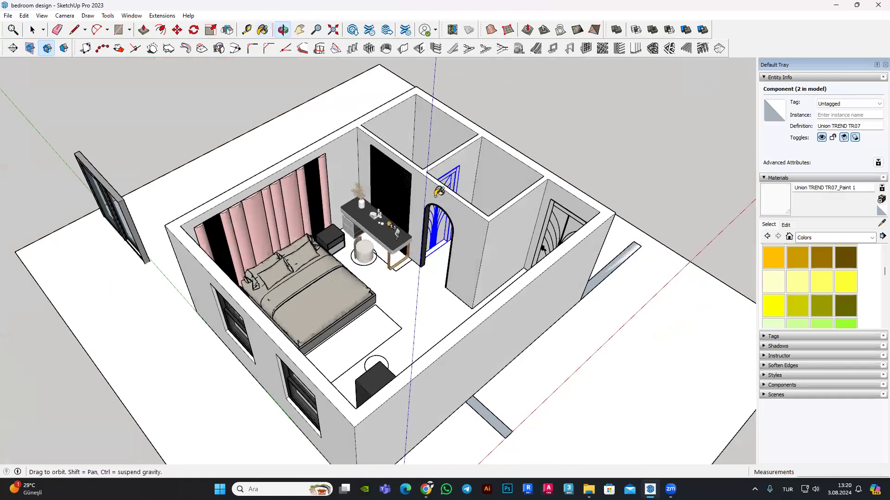
scroll(465, 212, "up", 2)
scroll(465, 213, "up", 1)
scroll(435, 152, "up", 1)
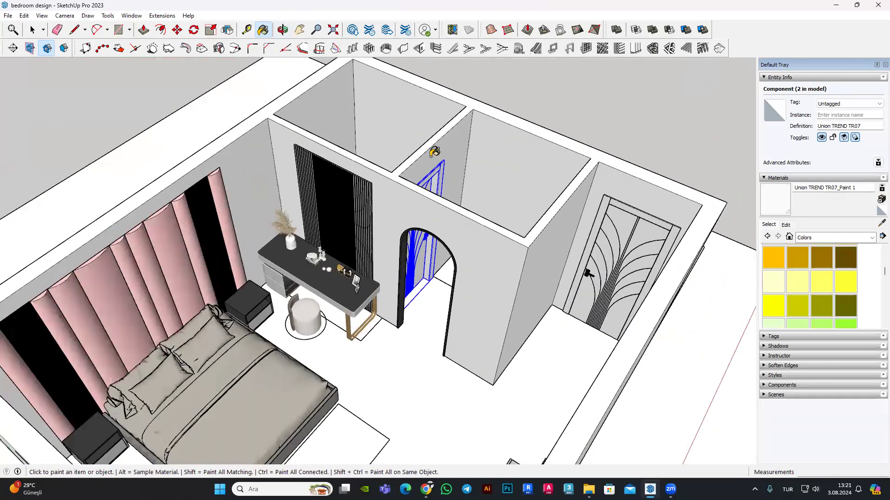
scroll(435, 152, "up", 1)
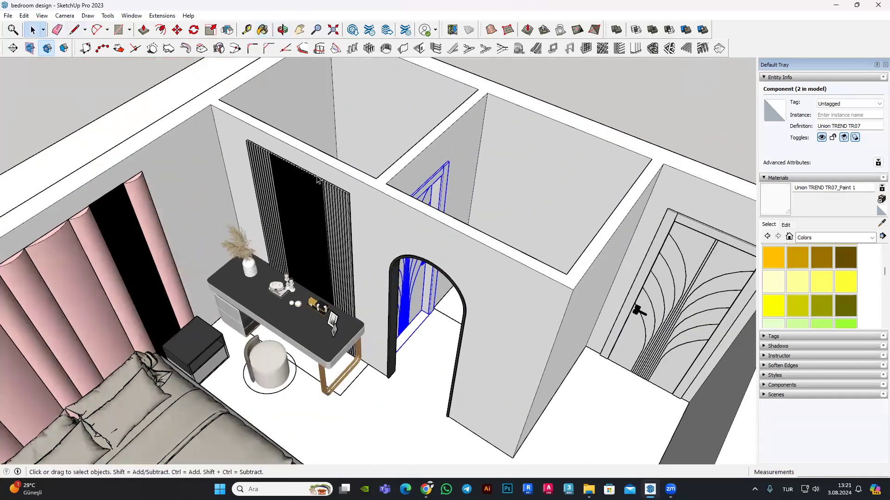
scroll(317, 180, "down", 3)
mouse_move(317, 180)
middle_mouse_down()
mouse_move(372, 271)
mouse_move(469, 193)
mouse_move(463, 153)
middle_mouse_up()
scroll(418, 270, "up", 2)
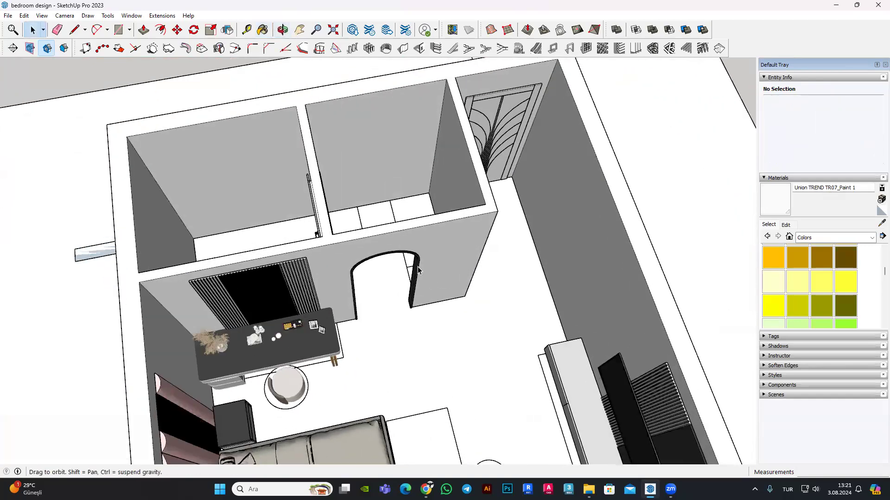
middle_click_drag(418, 270, 418, 254)
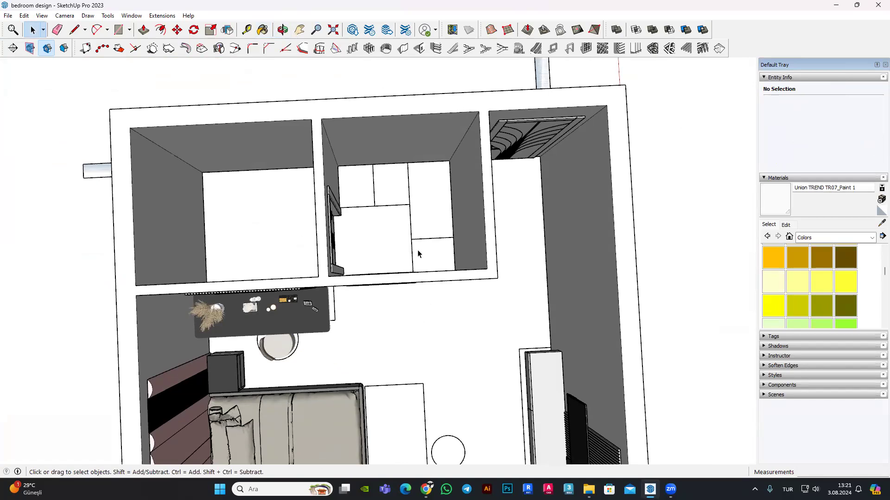
scroll(440, 273, "down", 3)
mouse_move(505, 370)
middle_mouse_down()
mouse_move(301, 345)
mouse_move(509, 259)
mouse_move(619, 240)
middle_mouse_up()
Step: Select one of the wall slats in the panel by the TV unit
scroll(580, 241, "up", 2)
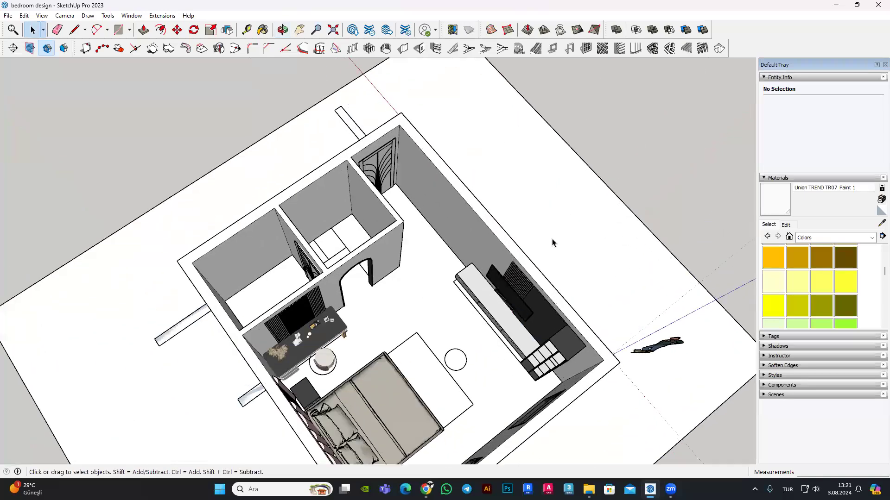
scroll(533, 217, "up", 3)
scroll(477, 176, "up", 3)
scroll(445, 181, "up", 2)
scroll(439, 185, "down", 3)
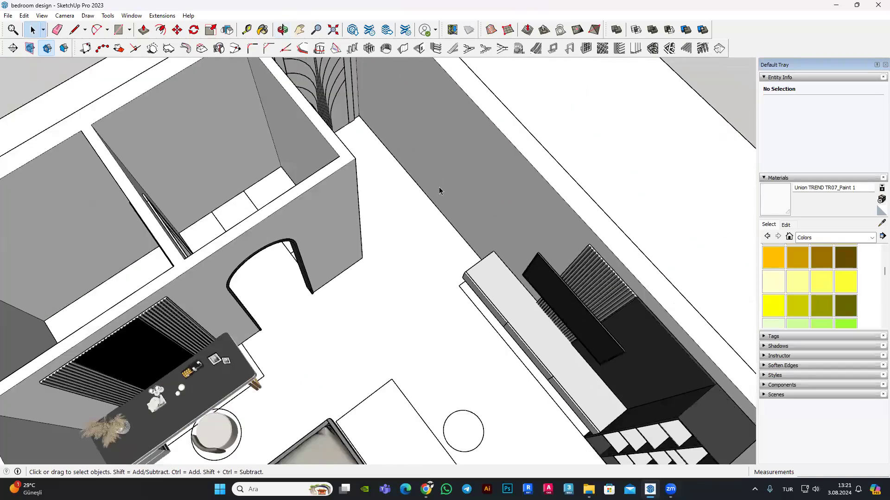
scroll(348, 194, "down", 2)
scroll(246, 199, "up", 3)
scroll(274, 251, "up", 2)
scroll(275, 250, "up", 2)
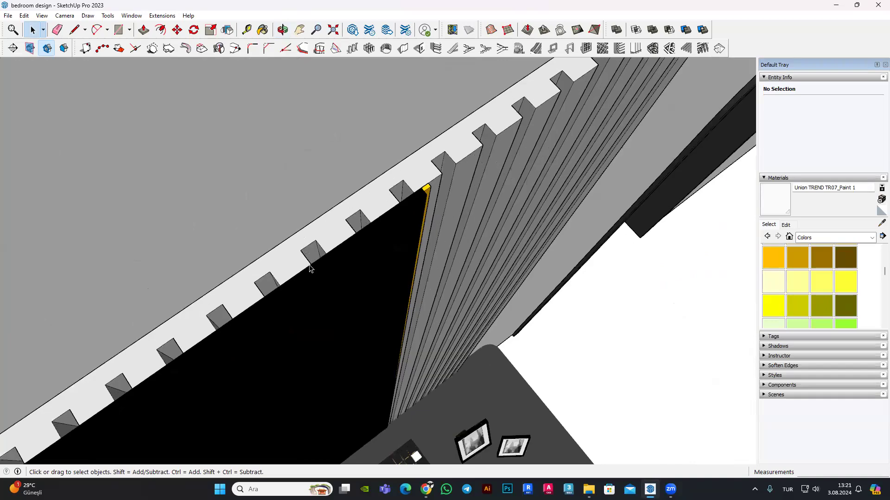
left_click(658, 207)
scroll(658, 207, "down", 3)
scroll(655, 187, "down", 2)
scroll(655, 187, "up", 2)
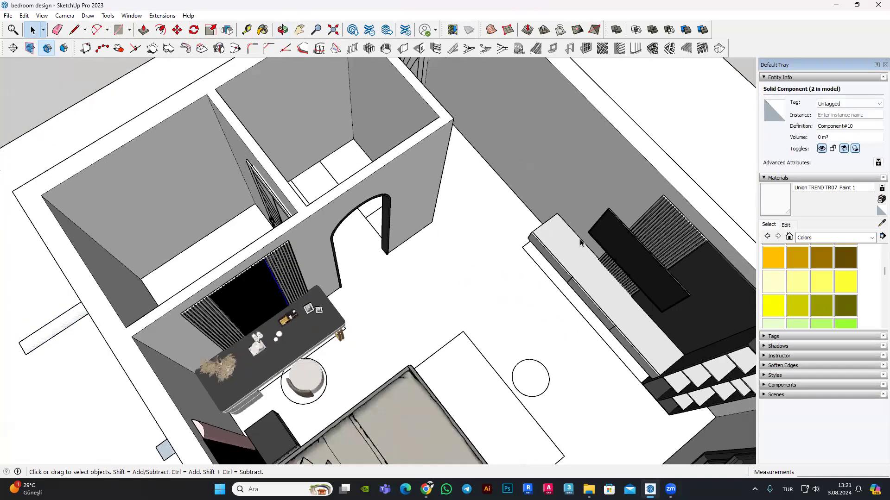
scroll(649, 202, "up", 3)
scroll(622, 206, "up", 2)
scroll(642, 197, "down", 2)
scroll(393, 252, "up", 2)
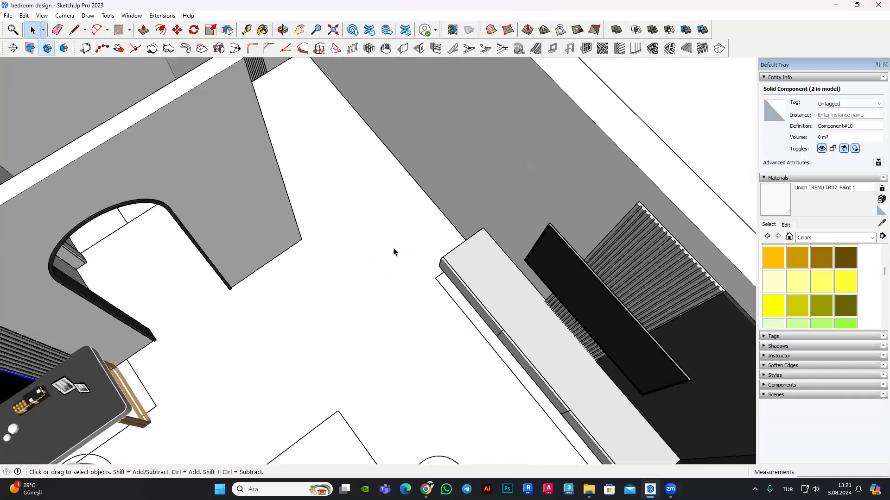
scroll(393, 252, "up", 3)
scroll(210, 254, "up", 2)
scroll(151, 230, "down", 5)
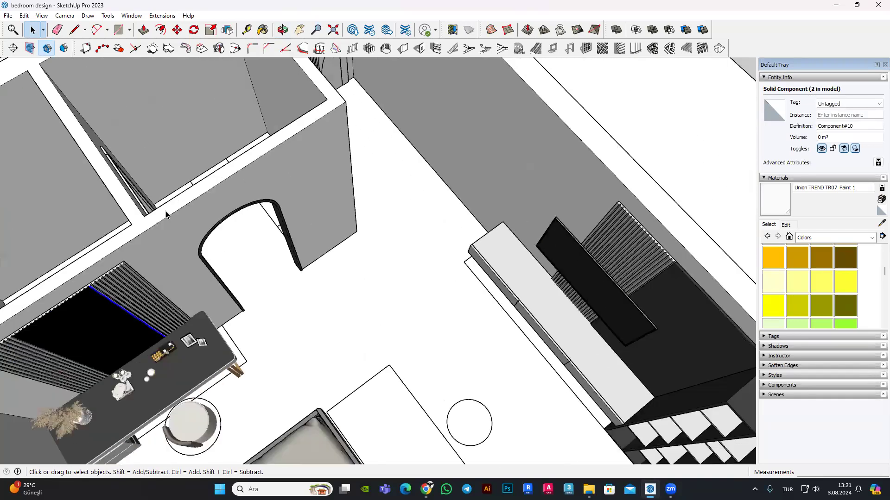
scroll(175, 140, "up", 3)
scroll(175, 141, "up", 2)
scroll(197, 234, "up", 2)
scroll(197, 233, "up", 4)
Step: Copy the slat from its top corner to the end of the slatted TV-wall panel
key("m")
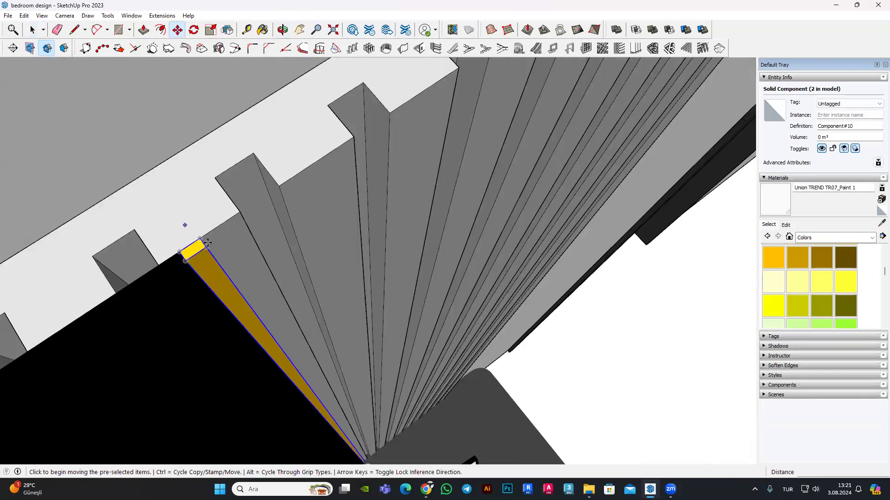
left_click(252, 257)
key("ctrl")
scroll(253, 278, "down", 4)
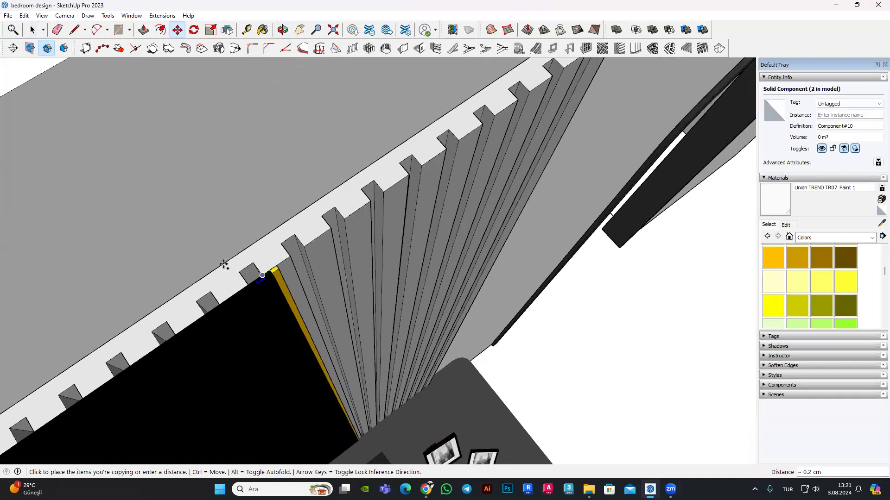
scroll(199, 250, "down", 1)
scroll(586, 185, "up", 1)
scroll(608, 190, "up", 2)
scroll(604, 193, "down", 3)
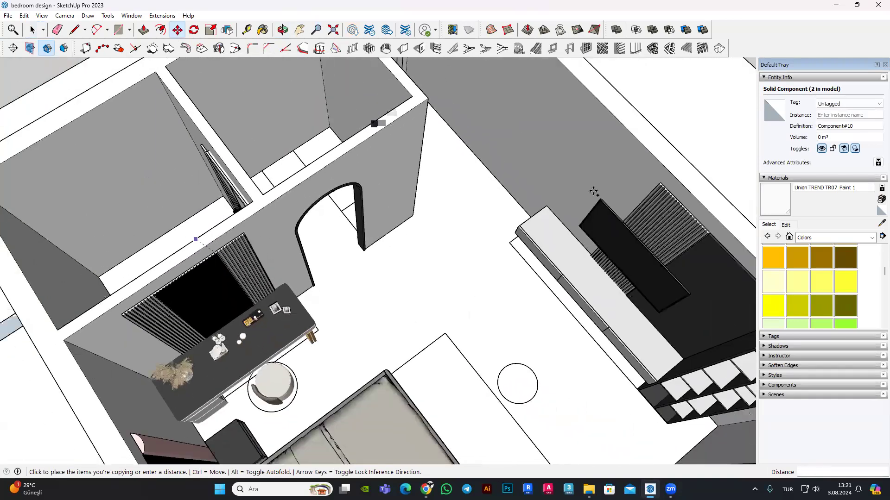
scroll(598, 195, "up", 2)
scroll(590, 197, "up", 2)
scroll(584, 200, "up", 2)
scroll(582, 201, "up", 2)
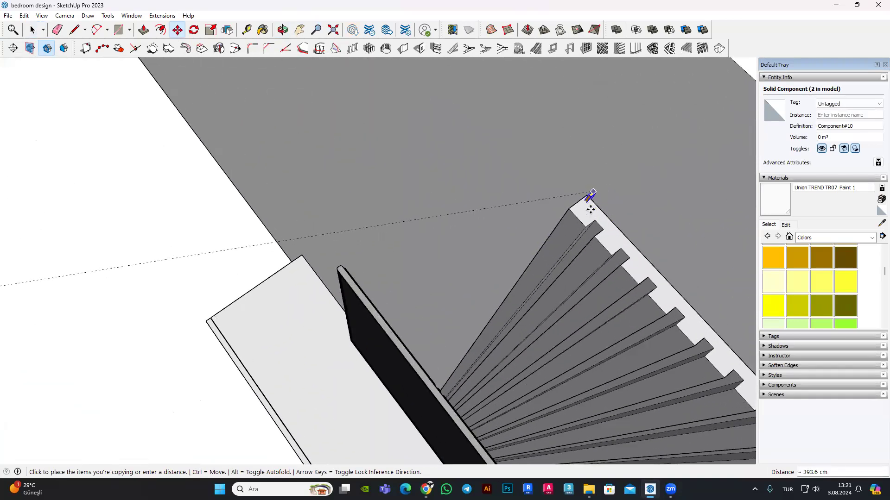
scroll(580, 202, "up", 2)
left_click(577, 203)
scroll(647, 195, "up", 2)
scroll(556, 167, "down", 3)
scroll(477, 137, "down", 2)
middle_click_drag(476, 137, 356, 140)
Step: Orbit to a top-down view and select the dark panel group behind the TV
scroll(357, 139, "down", 2)
scroll(353, 121, "up", 1)
scroll(353, 125, "down", 3)
scroll(368, 150, "down", 2)
scroll(418, 176, "down", 3)
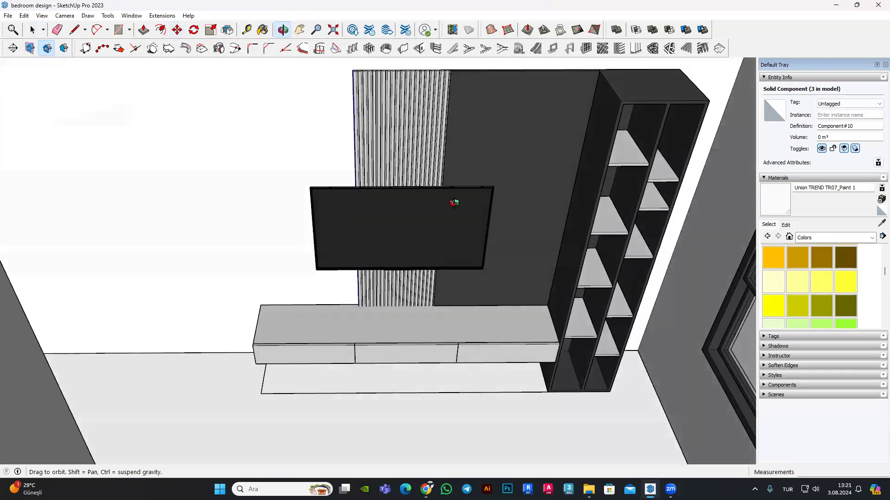
scroll(484, 115, "down", 3)
scroll(485, 115, "down", 5)
mouse_move(491, 107)
middle_mouse_down()
mouse_move(469, 168)
mouse_move(445, 152)
mouse_move(425, 231)
middle_mouse_up()
scroll(435, 174, "up", 5)
scroll(434, 174, "up", 3)
key("space")
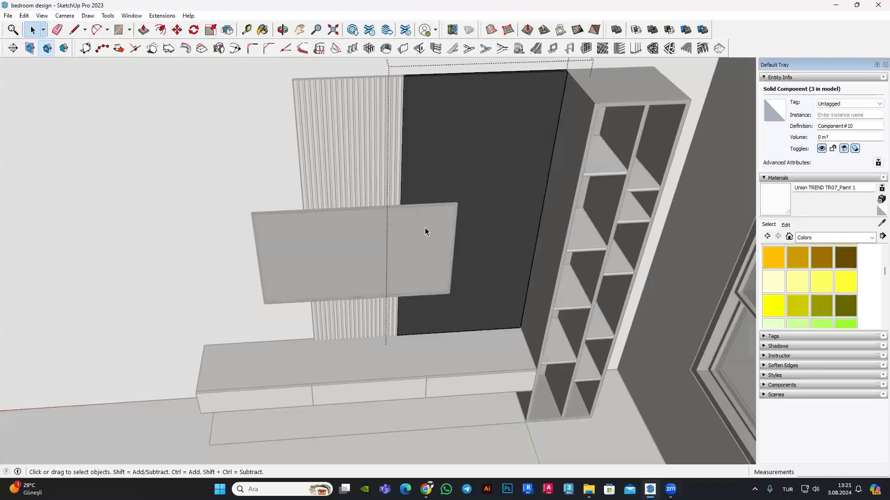
scroll(446, 166, "down", 3)
scroll(426, 146, "up", 5)
scroll(376, 163, "up", 3)
scroll(376, 160, "down", 2)
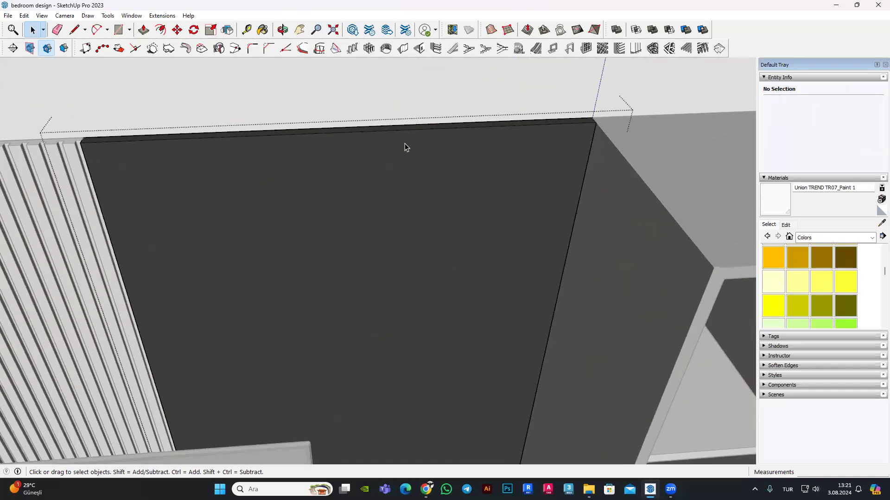
scroll(405, 146, "down", 3)
middle_click_drag(407, 193, 357, 165)
scroll(421, 130, "up", 4)
scroll(421, 134, "up", 2)
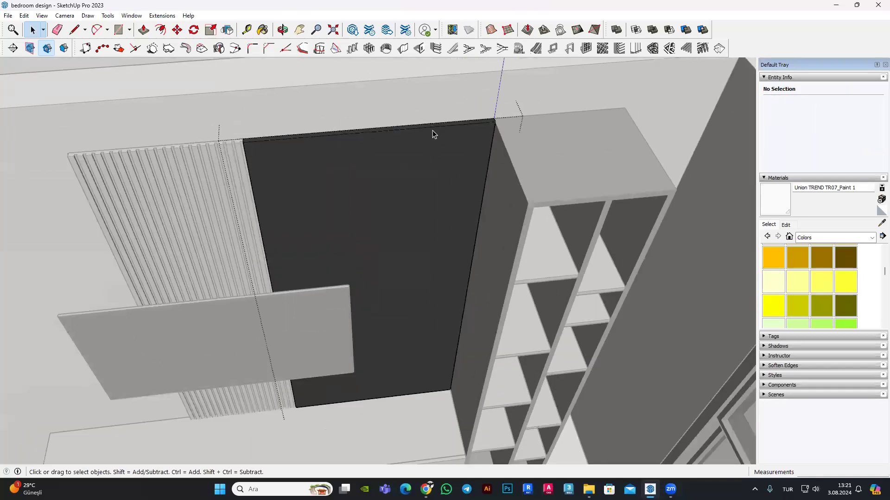
scroll(433, 135, "down", 3)
scroll(473, 149, "up", 3)
scroll(455, 109, "up", 2)
scroll(351, 158, "down", 3)
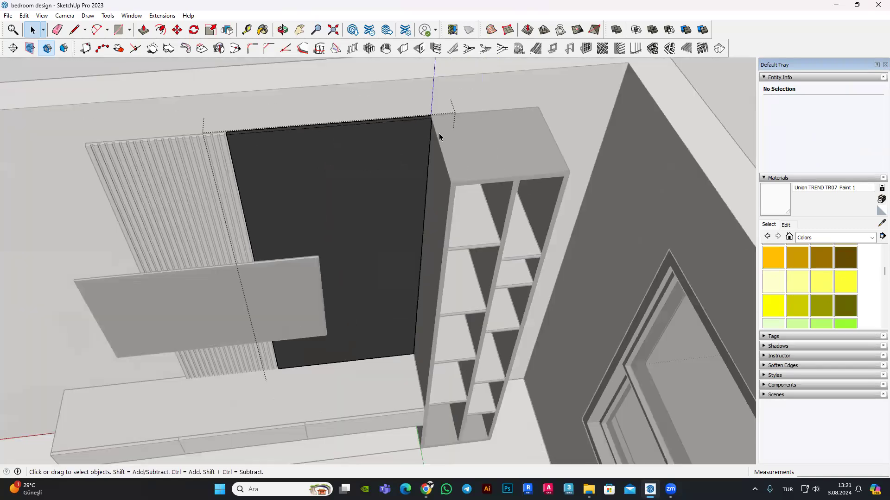
scroll(384, 157, "up", 2)
left_click(347, 145)
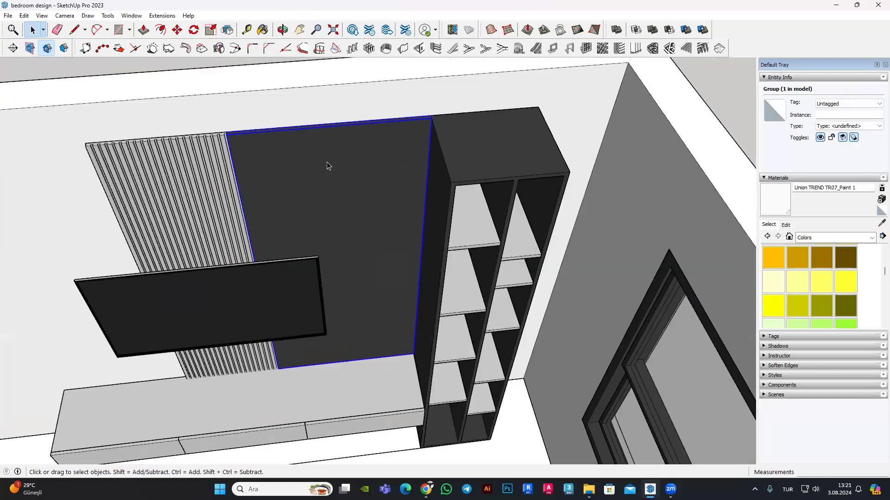
scroll(432, 129, "up", 1)
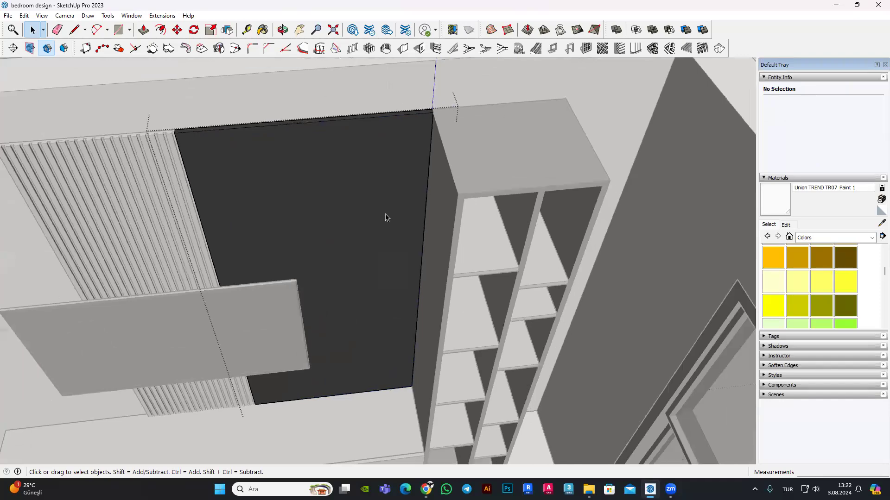
scroll(377, 168, "down", 2)
left_click(375, 169)
Step: Inspect the panel group's context menu and the Camera menu without changing anything
scroll(375, 169, "down", 3)
middle_click_drag(491, 119, 175, 32)
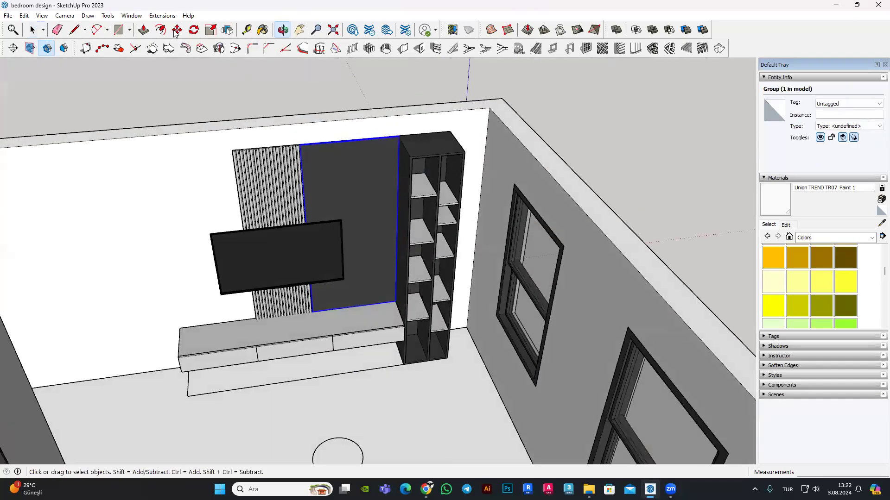
left_click(176, 30)
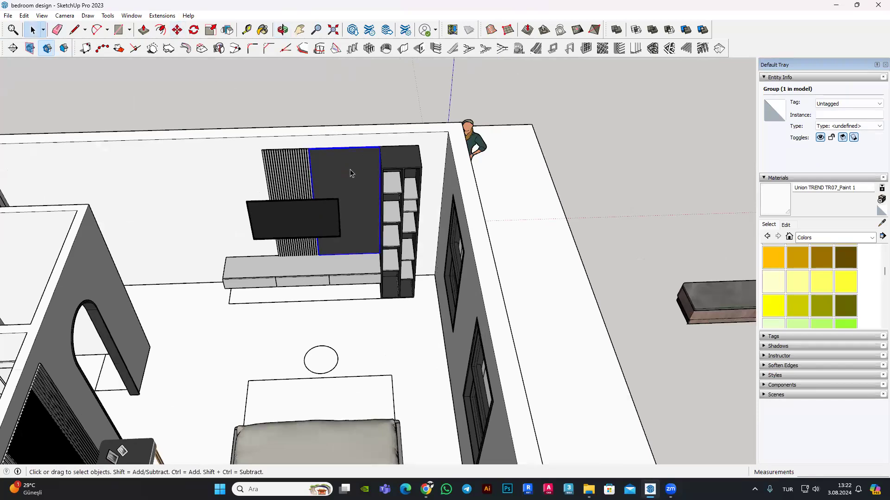
scroll(320, 225, "up", 1)
scroll(384, 155, "up", 2)
scroll(384, 155, "down", 3)
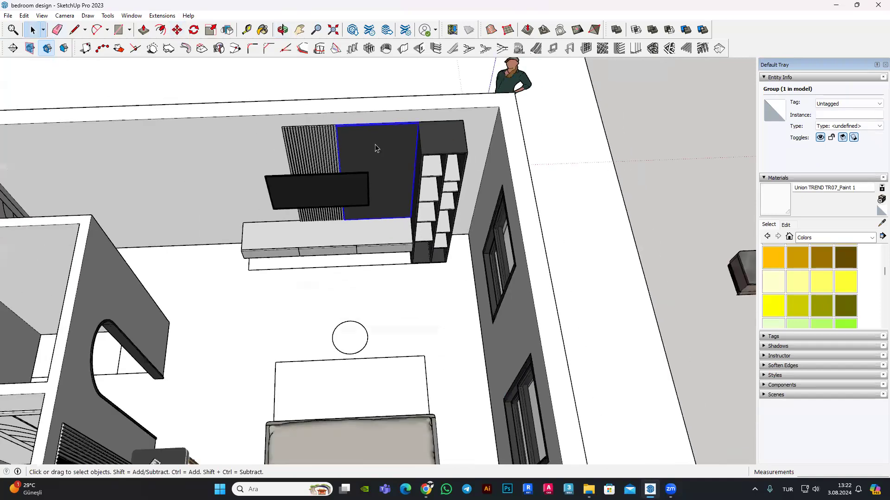
scroll(384, 147, "up", 2)
scroll(384, 147, "up", 1)
right_click(382, 147)
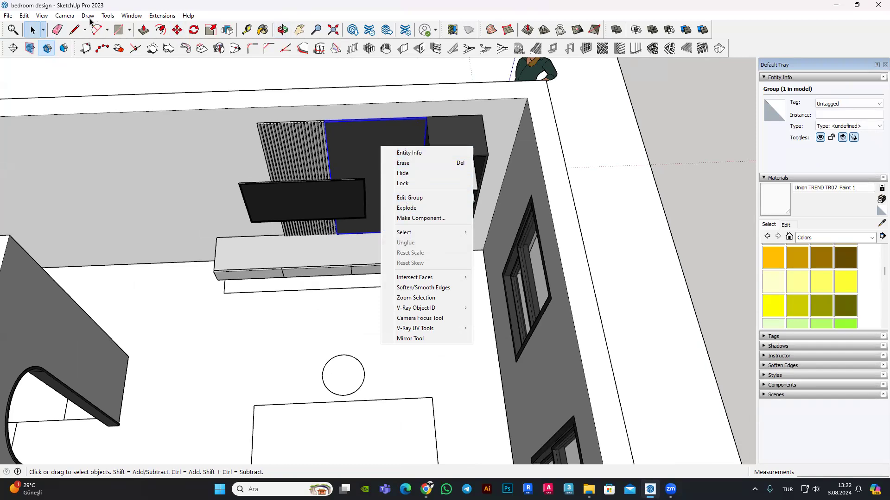
left_click(58, 17)
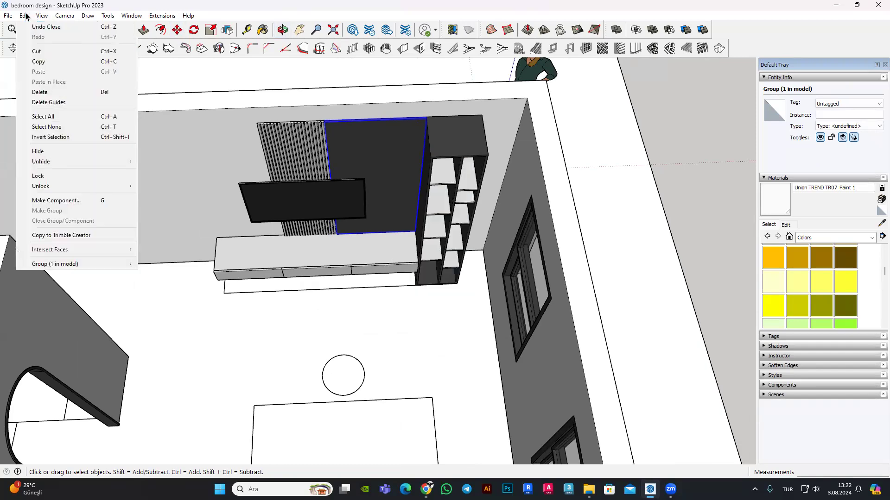
mouse_move(65, 15)
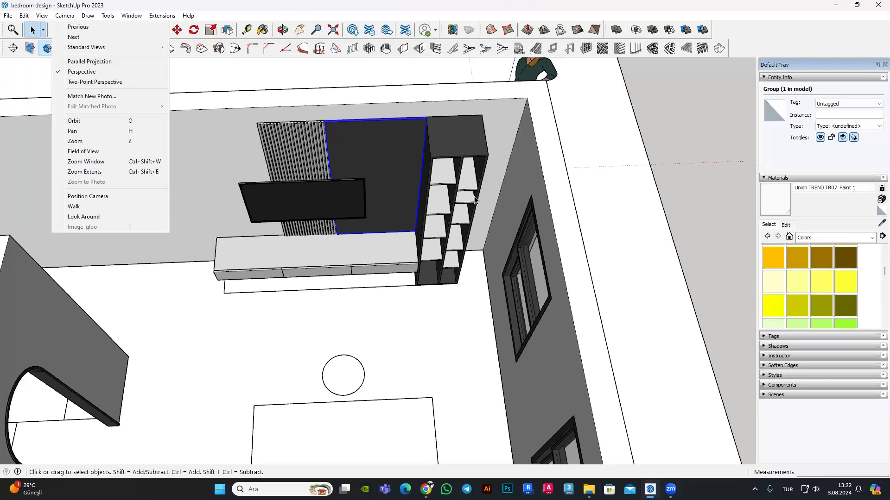
left_click(388, 141)
scroll(403, 132, "up", 3)
scroll(446, 110, "up", 3)
scroll(463, 113, "up", 2)
Step: Open the dark panel group for editing and orbit to view the room from above
double_click(433, 103)
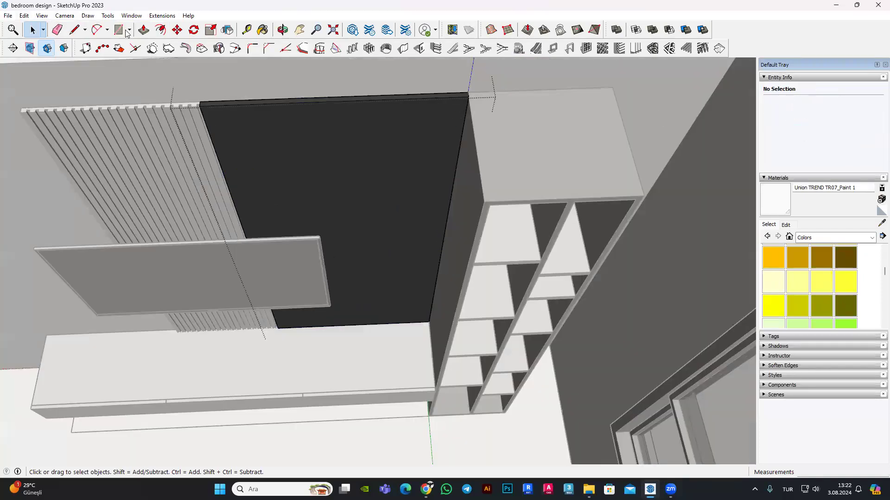
scroll(408, 97, "up", 1)
left_click(411, 93)
mouse_move(421, 313)
middle_mouse_down()
mouse_move(438, 223)
mouse_move(355, 241)
mouse_move(348, 209)
middle_mouse_up()
key("Escape")
scroll(322, 281, "down", 5)
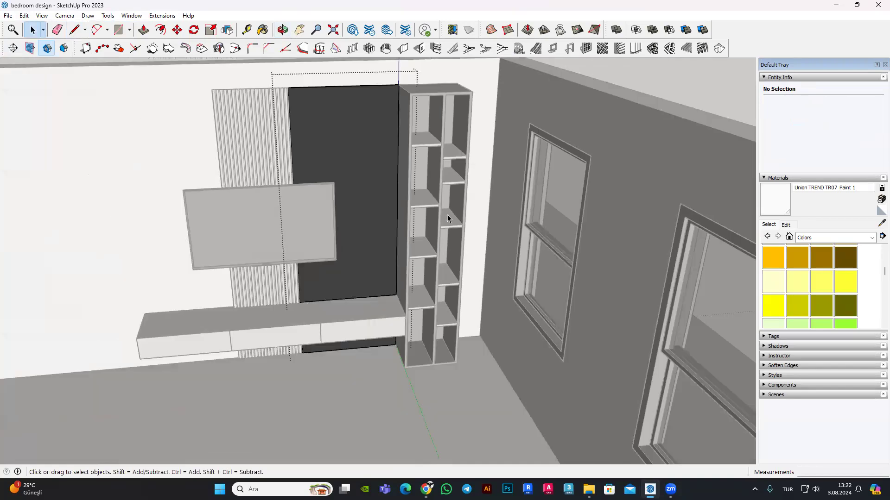
middle_click_drag(322, 281, 450, 246)
scroll(348, 259, "up", 2)
scroll(447, 295, "up", 3)
Step: Hide the white TV cabinet and orbit closer to the dark wall panel
scroll(446, 295, "up", 2)
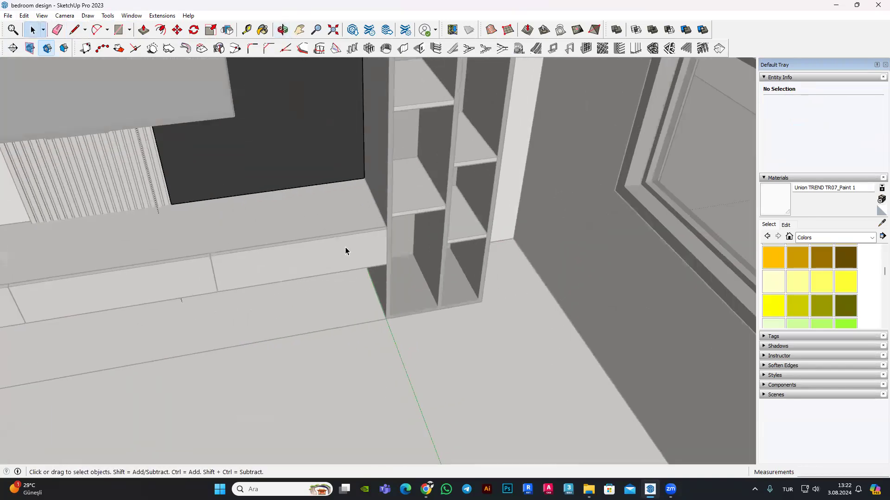
scroll(346, 250, "up", 2)
right_click(346, 250)
left_click(392, 275)
mouse_move(377, 318)
middle_mouse_down()
mouse_move(232, 259)
mouse_move(323, 258)
middle_mouse_up()
scroll(322, 254, "up", 3)
scroll(320, 250, "up", 2)
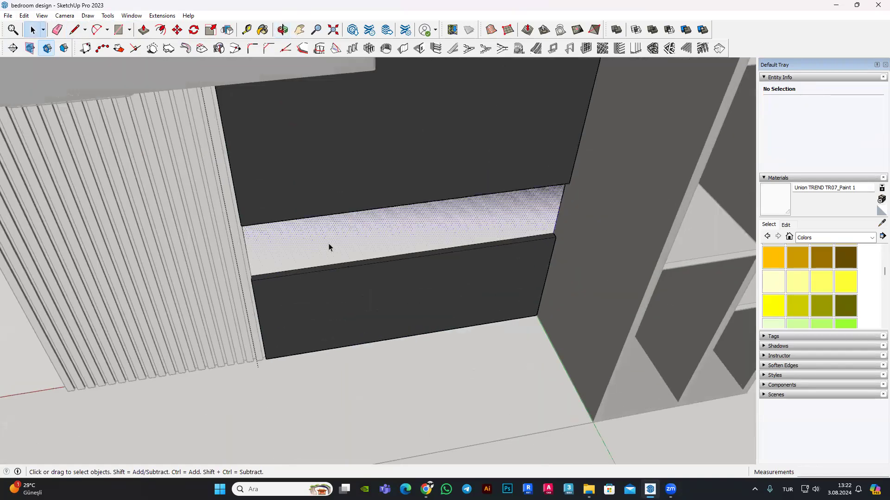
left_click(330, 247)
left_click_drag(358, 232, 279, 276)
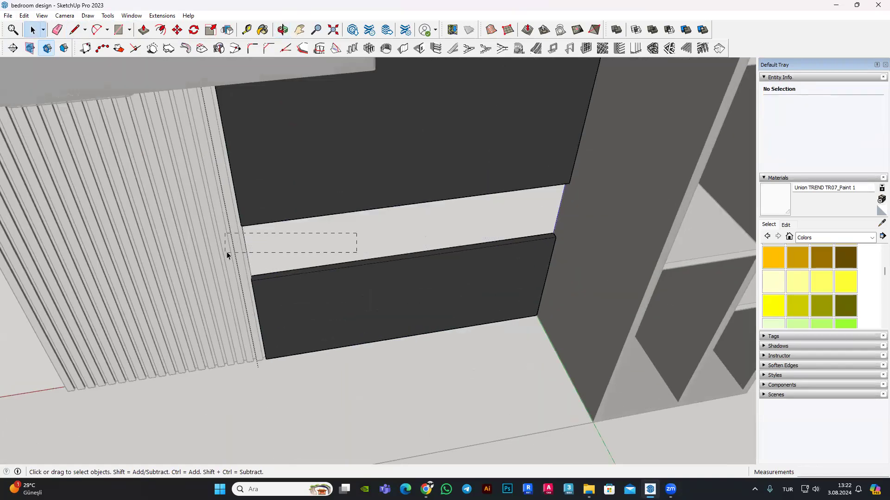
mouse_move(280, 277)
middle_mouse_down()
mouse_move(376, 262)
mouse_move(395, 290)
middle_mouse_up()
scroll(323, 319, "up", 3)
middle_click_drag(323, 318, 361, 301)
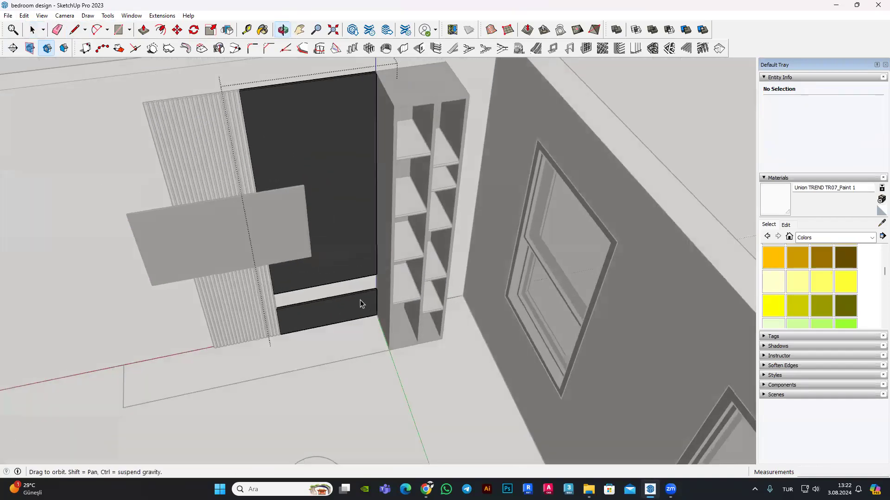
scroll(339, 277, "up", 2)
scroll(339, 277, "up", 3)
scroll(338, 277, "up", 1)
Step: Draw a line across the dark TV wall panel's face to divide it
left_click(73, 35)
scroll(327, 310, "down", 3)
scroll(347, 284, "up", 1)
scroll(346, 273, "up", 2)
scroll(345, 273, "down", 3)
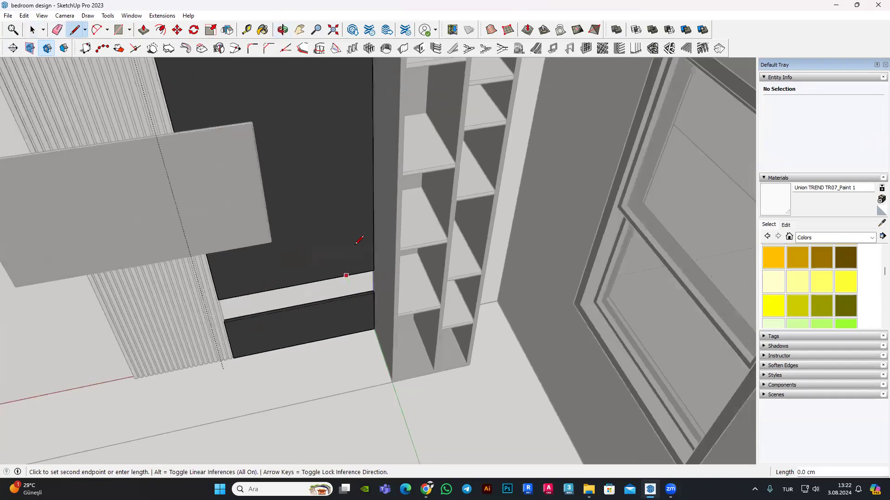
scroll(347, 272, "down", 2)
scroll(348, 231, "down", 2)
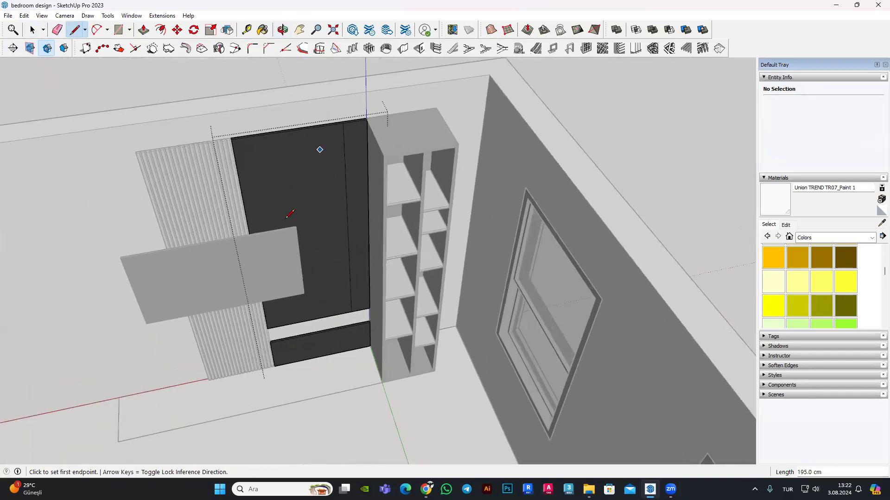
left_click(273, 133)
scroll(273, 133, "up", 2)
scroll(278, 232, "up", 1)
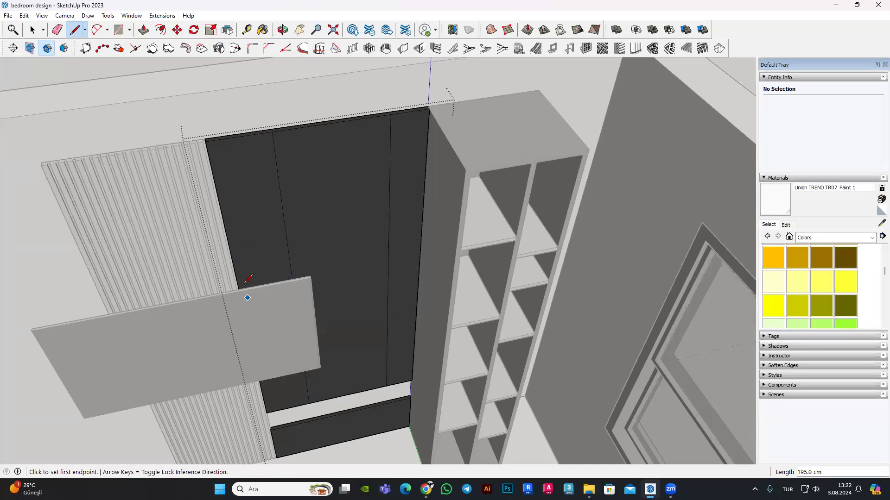
scroll(294, 324, "up", 2)
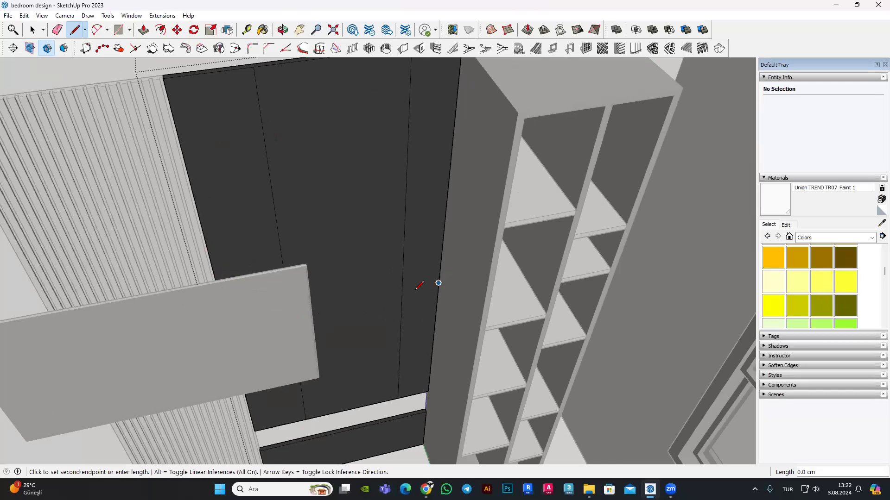
mouse_move(221, 283)
middle_mouse_down()
mouse_move(230, 394)
mouse_move(231, 338)
mouse_move(235, 369)
mouse_move(248, 348)
mouse_move(239, 309)
mouse_move(292, 266)
mouse_move(480, 158)
mouse_move(365, 212)
mouse_move(439, 162)
mouse_move(401, 246)
mouse_move(478, 189)
middle_mouse_up()
key("space")
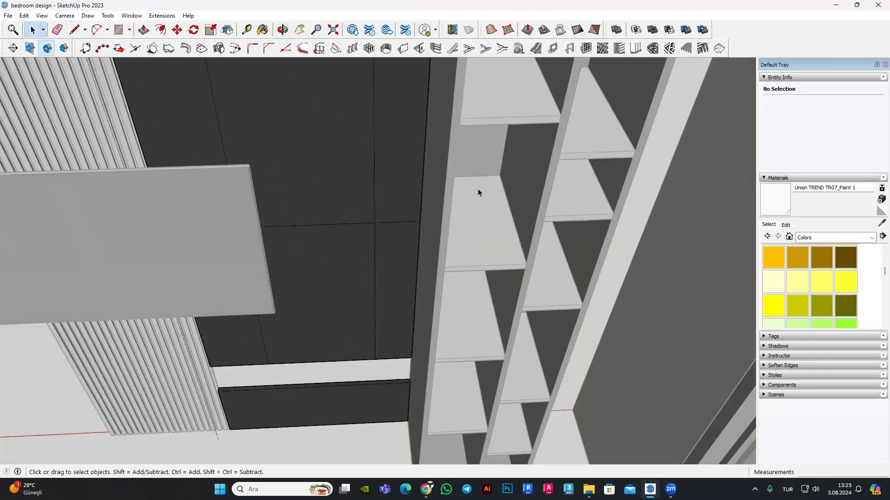
Step: Hide the panel group covering the dark wardrobe front
scroll(184, 232, "down", 3)
right_click(185, 233)
left_click(232, 260)
scroll(213, 224, "up", 3)
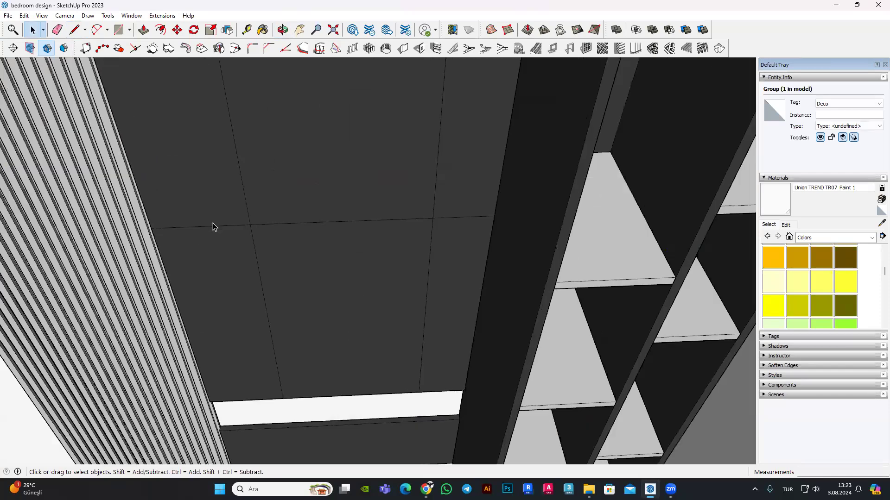
scroll(213, 224, "up", 2)
scroll(209, 227, "up", 2)
Step: Copy the division edges with Move and place the copied lines on the dark panel
left_click(226, 227)
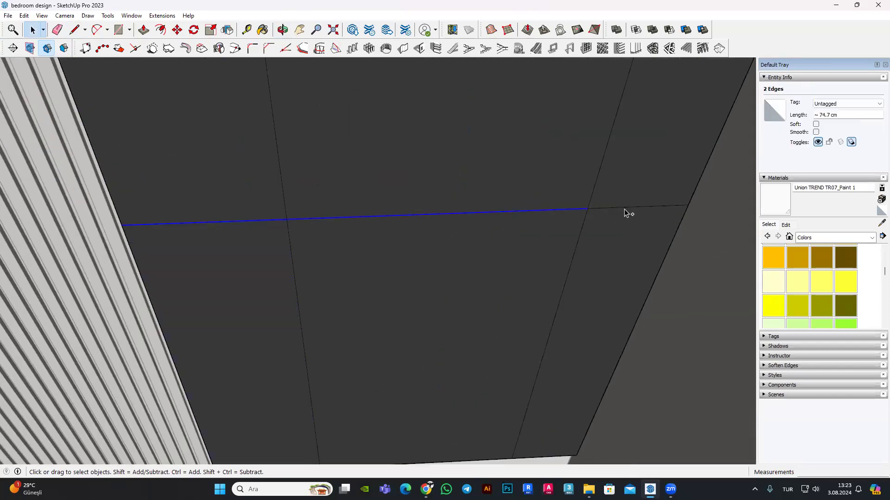
key("ctrl+t")
left_click(178, 30)
scroll(640, 237, "up", 3)
scroll(710, 184, "up", 1)
key("ctrl")
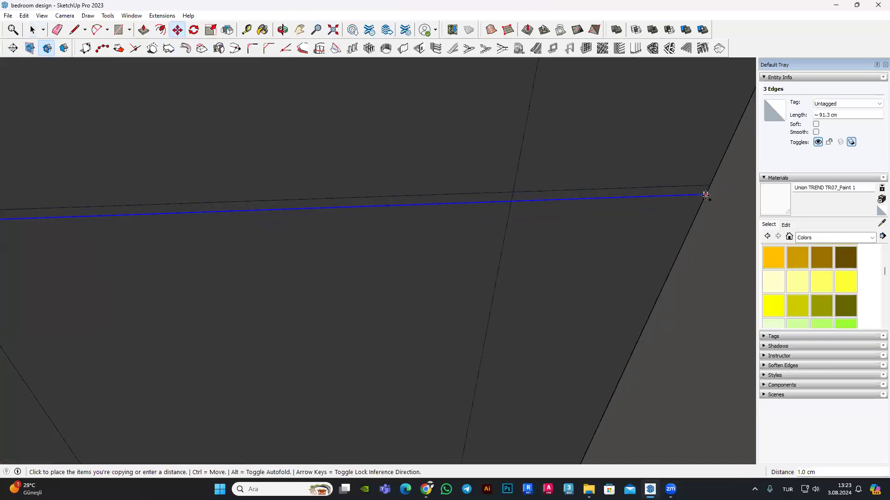
type("0.2")
key("Escape")
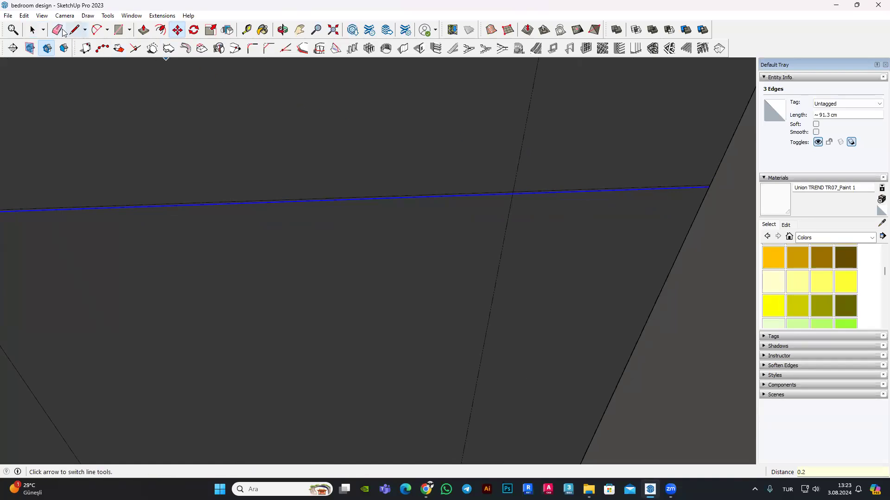
left_click(33, 30)
scroll(467, 193, "up", 2)
scroll(471, 179, "up", 1)
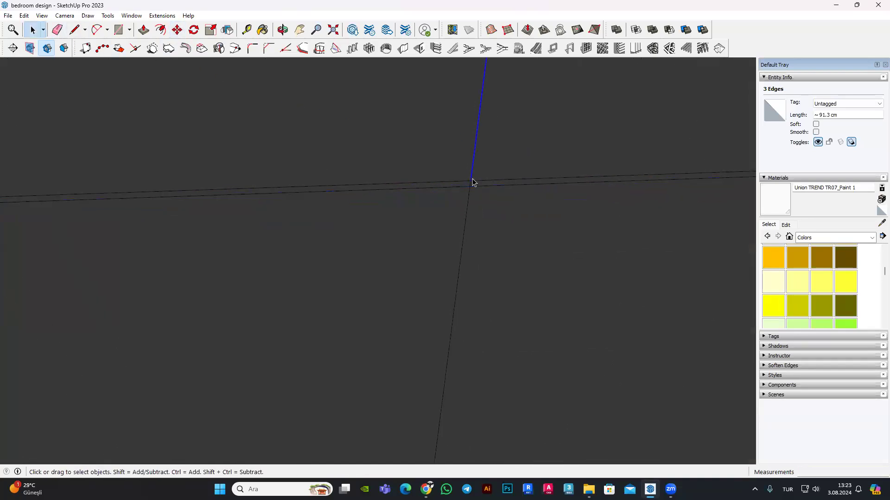
scroll(470, 200, "down", 2)
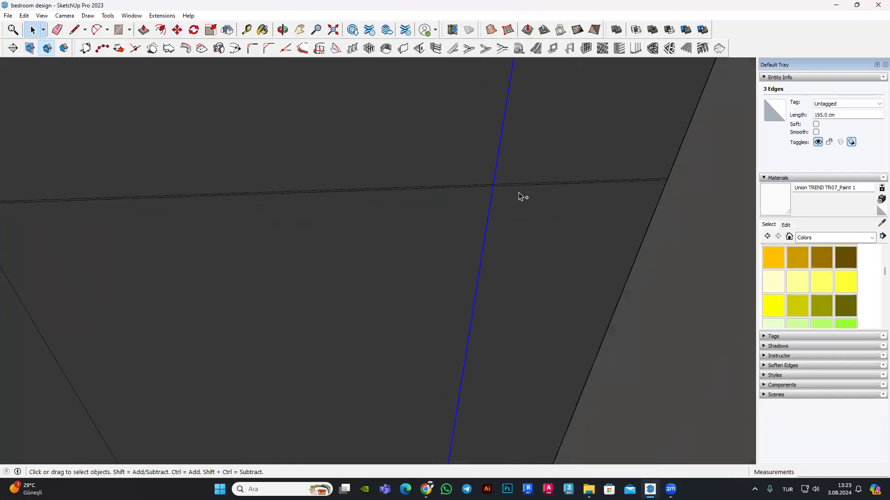
scroll(520, 196, "down", 3)
scroll(425, 222, "down", 3)
scroll(373, 157, "up", 4)
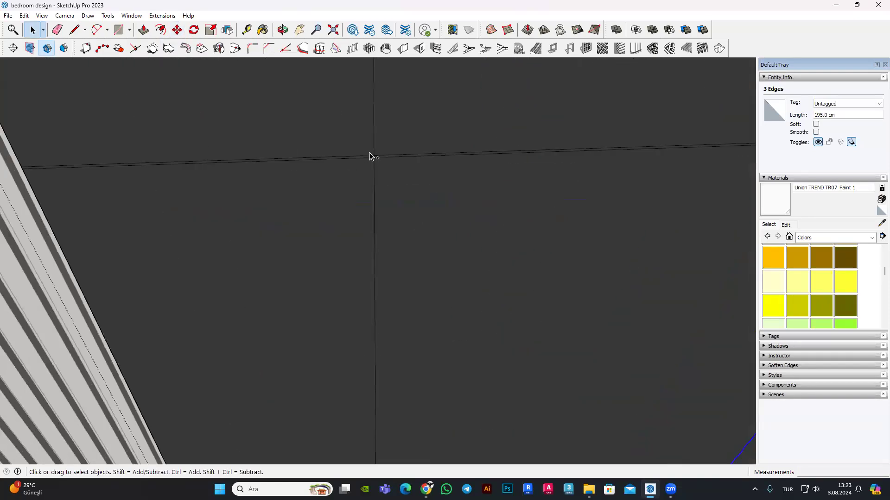
scroll(374, 151, "up", 2)
scroll(372, 151, "up", 1)
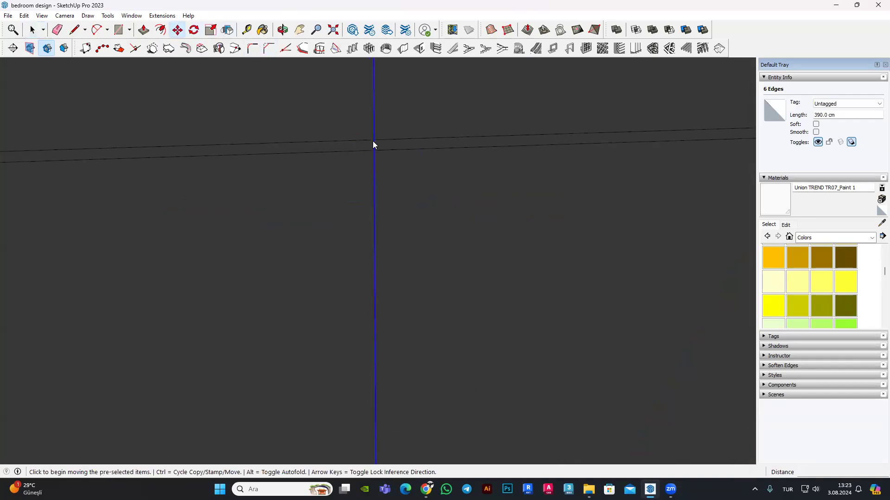
left_click(367, 141)
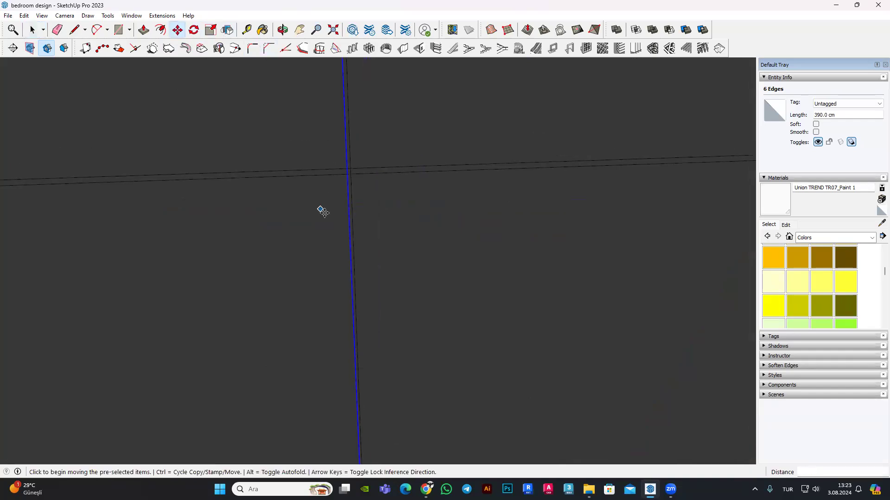
Step: Select a single panel division edge on the dark wardrobe front
scroll(325, 231, "down", 2)
scroll(328, 254, "down", 2)
scroll(352, 250, "down", 2)
scroll(411, 266, "down", 2)
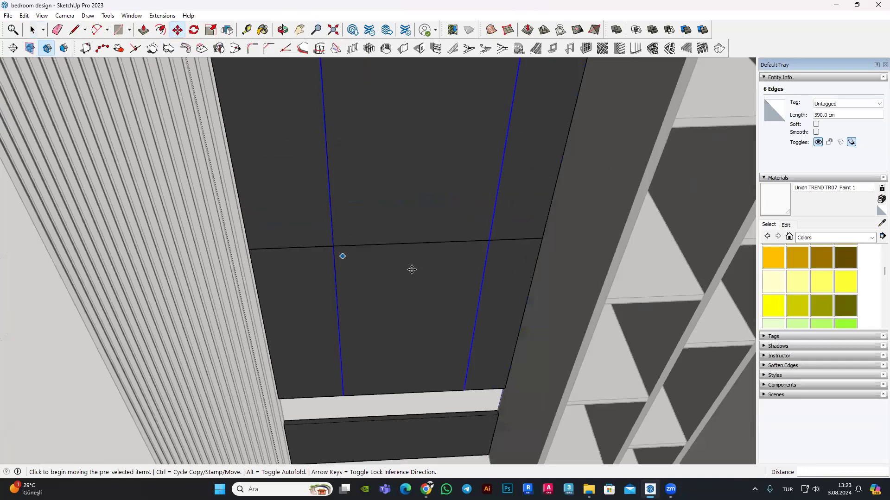
scroll(346, 250, "down", 2)
scroll(413, 266, "down", 2)
scroll(417, 274, "down", 2)
scroll(446, 227, "up", 2)
key("l")
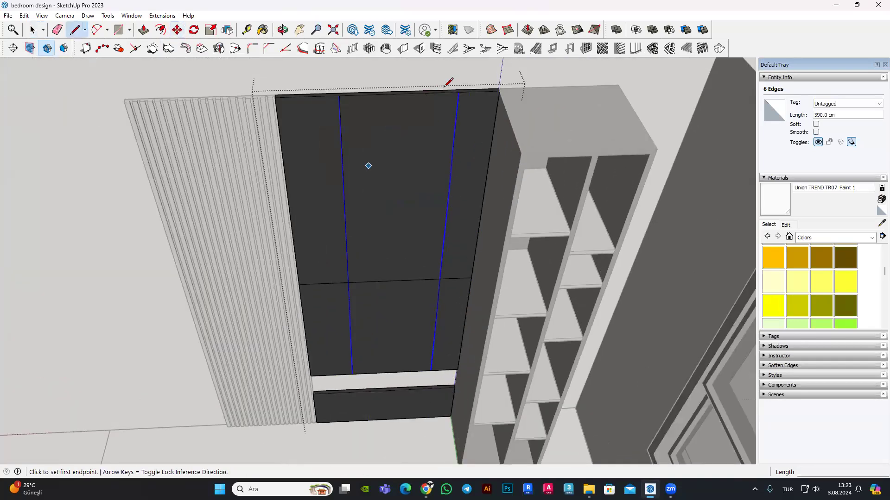
scroll(367, 167, "up", 1)
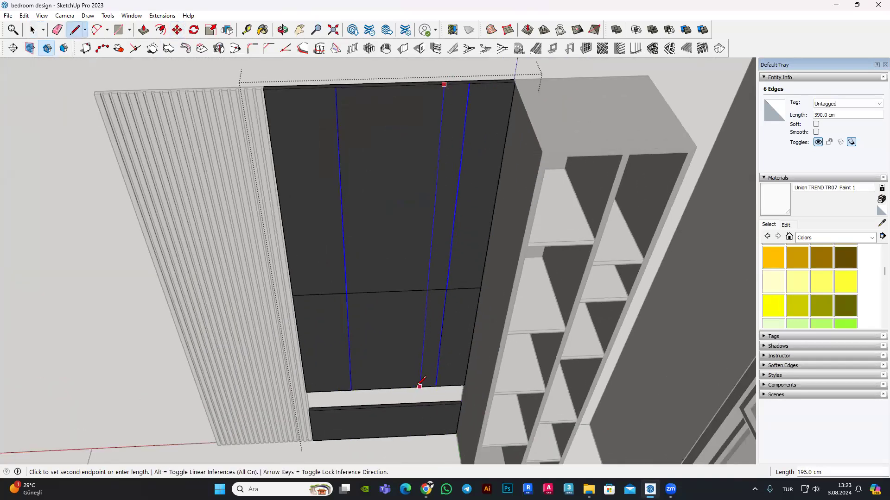
scroll(431, 301, "up", 2)
scroll(425, 286, "up", 2)
key("space")
scroll(460, 293, "up", 2)
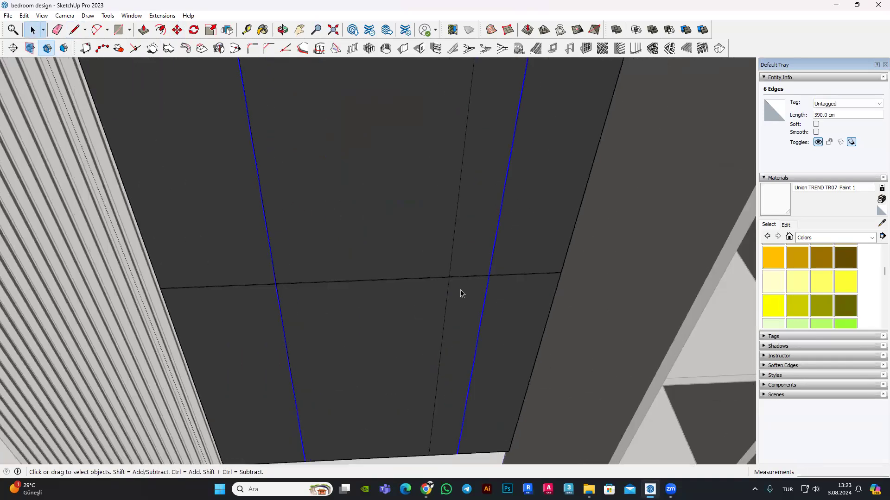
scroll(476, 293, "up", 2)
scroll(475, 285, "up", 2)
scroll(472, 276, "up", 1)
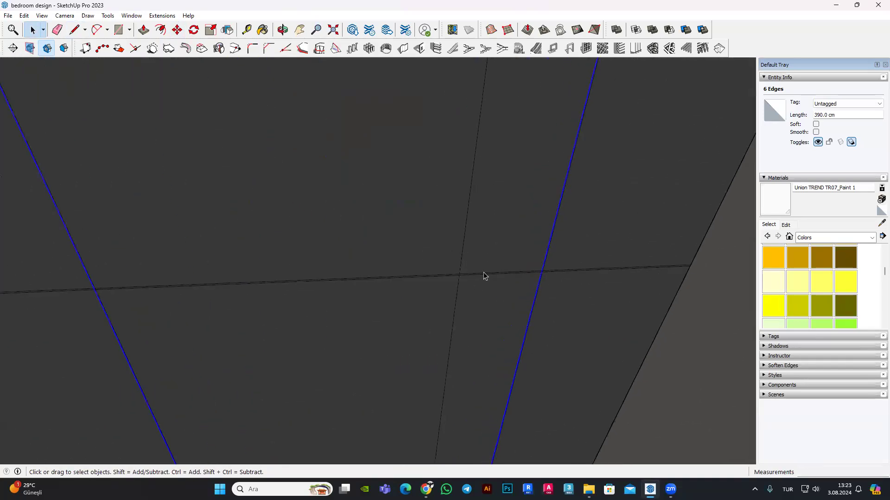
scroll(465, 278, "down", 2)
scroll(505, 281, "down", 1)
scroll(488, 288, "down", 2)
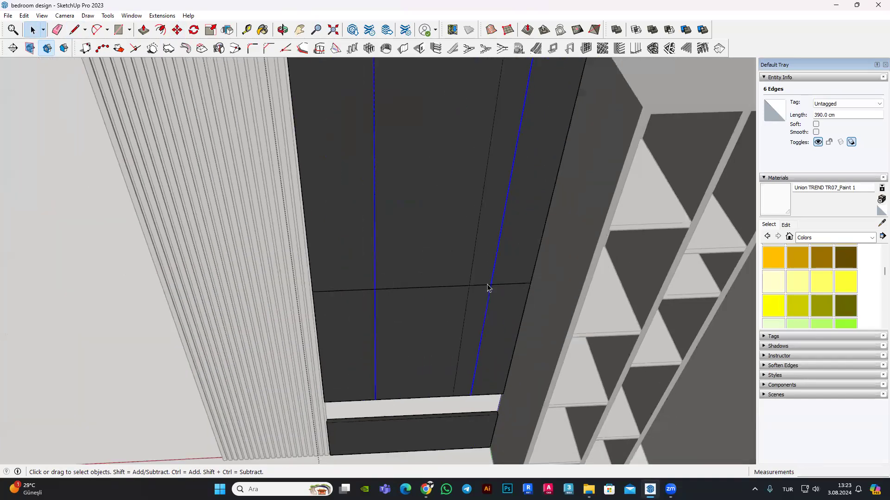
scroll(478, 288, "down", 2)
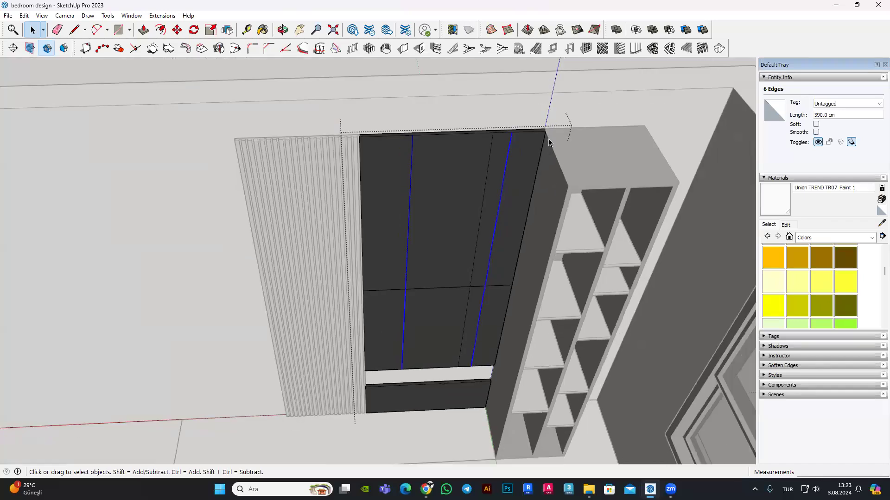
scroll(343, 155, "up", 1)
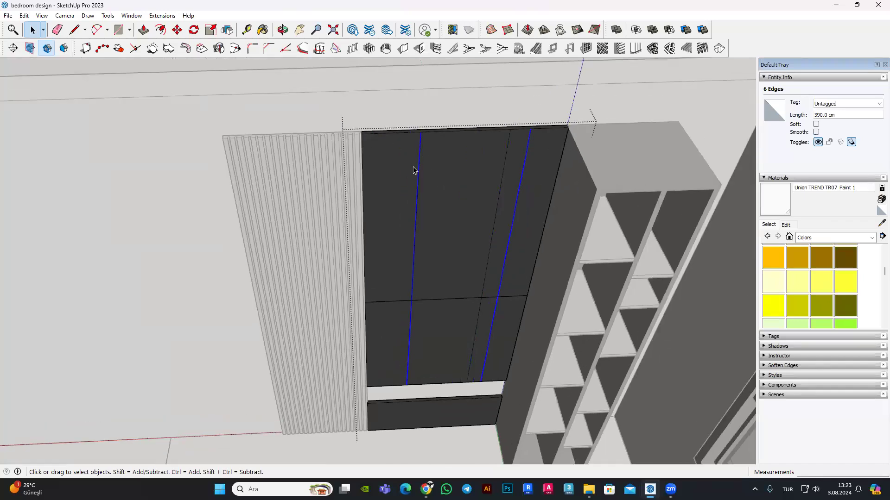
scroll(464, 321, "up", 1)
scroll(482, 278, "up", 2)
scroll(284, 272, "up", 1)
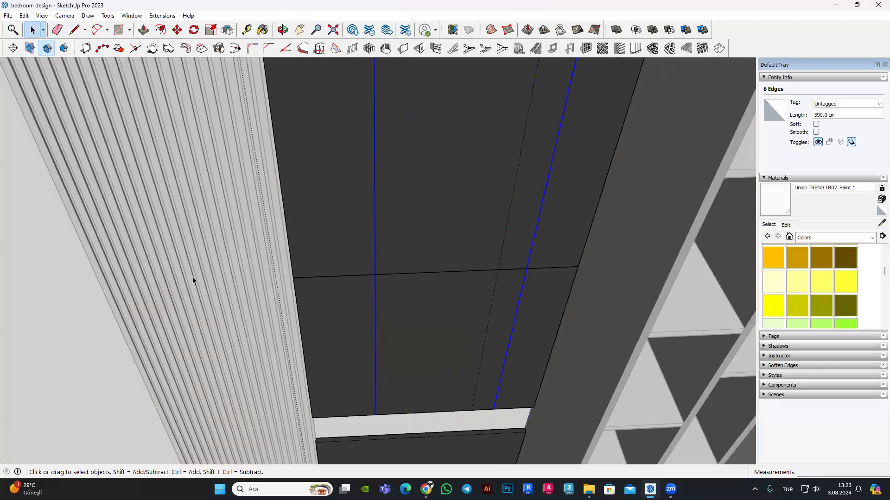
scroll(194, 283, "up", 1)
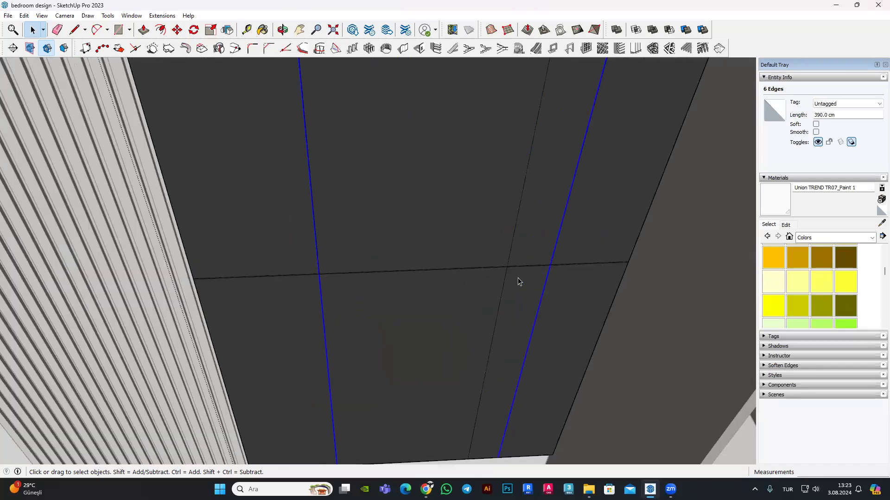
scroll(513, 271, "up", 2)
scroll(505, 274, "up", 1)
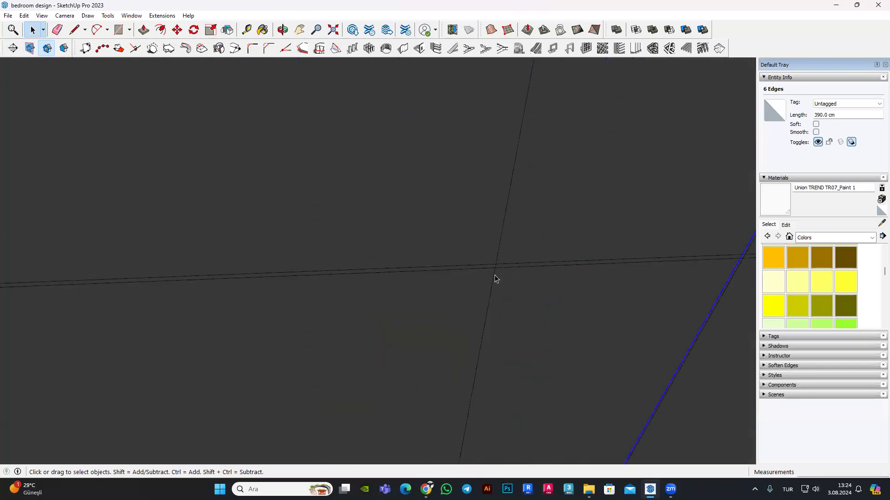
scroll(497, 272, "up", 1)
left_click(496, 271)
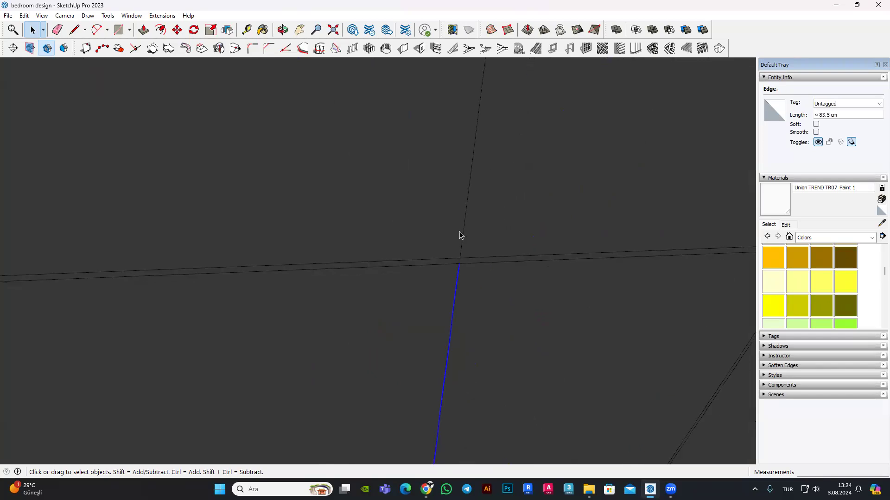
scroll(460, 235, "down", 2)
scroll(546, 233, "down", 1)
scroll(665, 237, "down", 2)
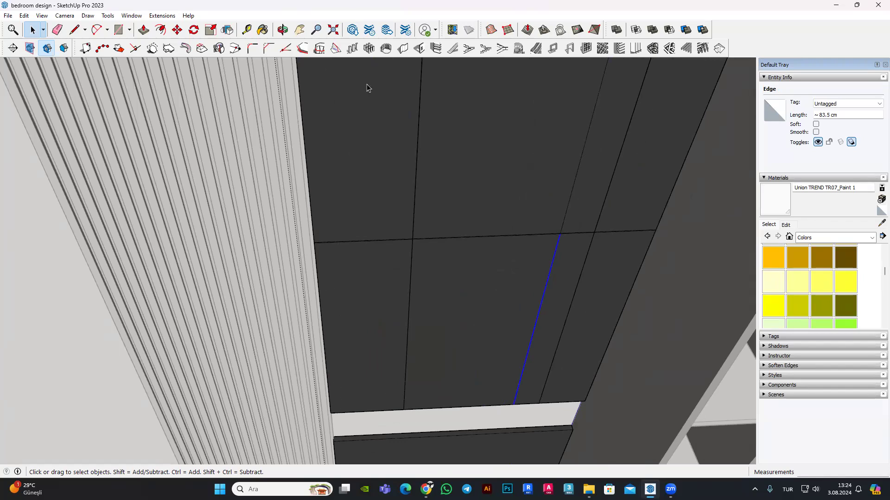
scroll(589, 232, "down", 1)
scroll(506, 242, "up", 2)
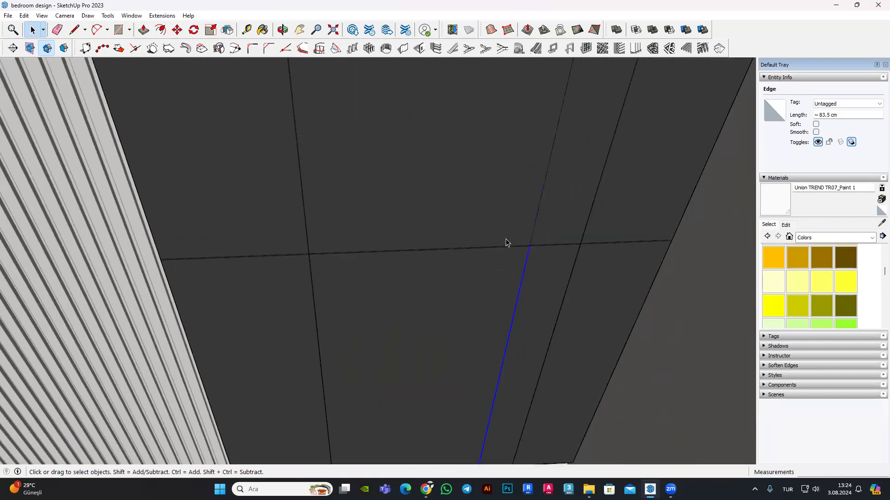
scroll(519, 256, "up", 2)
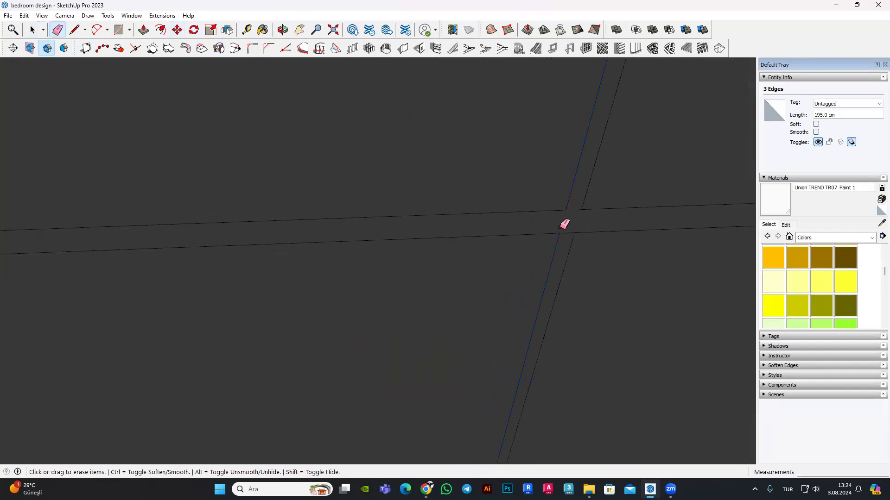
Step: Orbit to inspect where the wardrobe panel division lines intersect
mouse_move(290, 149)
middle_mouse_down()
mouse_move(165, 189)
mouse_move(565, 175)
mouse_move(633, 207)
mouse_move(652, 202)
mouse_move(540, 213)
mouse_move(300, 197)
middle_mouse_up()
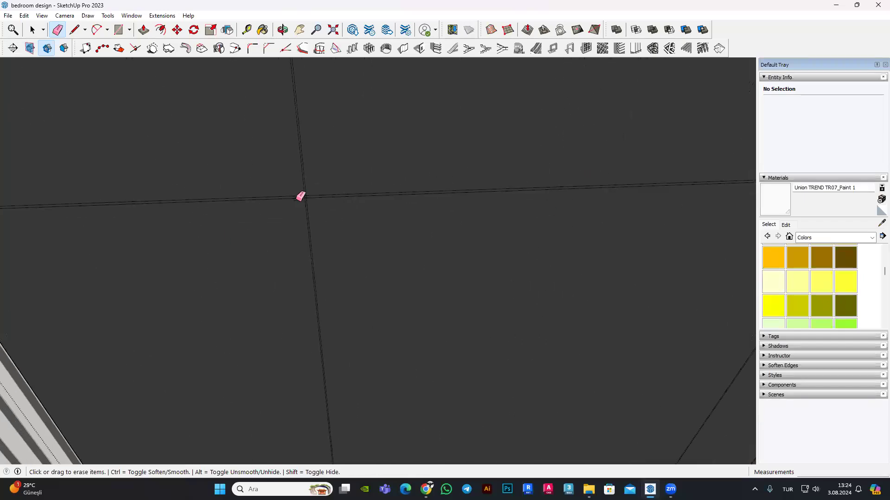
scroll(327, 190, "up", 2)
scroll(352, 208, "down", 1)
scroll(373, 230, "down", 2)
scroll(399, 278, "down", 3)
scroll(417, 312, "down", 2)
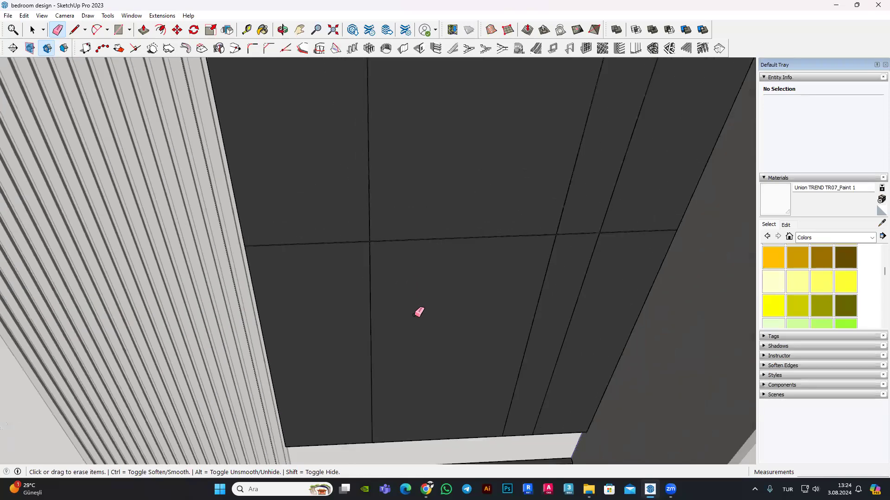
scroll(407, 297, "down", 5)
scroll(370, 278, "up", 4)
Step: Push/pull the dark wardrobe door faces out about 1.4 cm, checking from a front view
key("p")
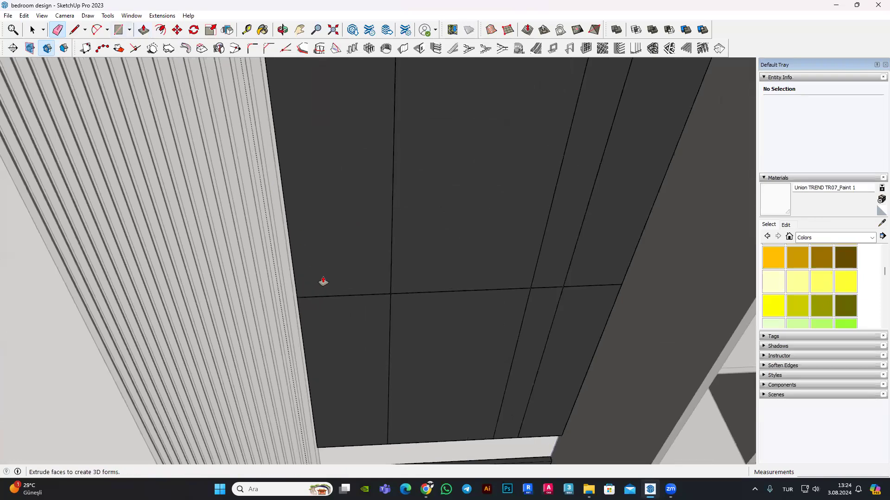
scroll(422, 290, "up", 2)
scroll(421, 283, "up", 2)
scroll(411, 293, "up", 2)
scroll(412, 341, "down", 2)
scroll(389, 315, "down", 3)
scroll(431, 259, "down", 3)
mouse_move(443, 212)
middle_mouse_down()
mouse_move(451, 204)
mouse_move(437, 201)
middle_mouse_up()
scroll(440, 200, "up", 3)
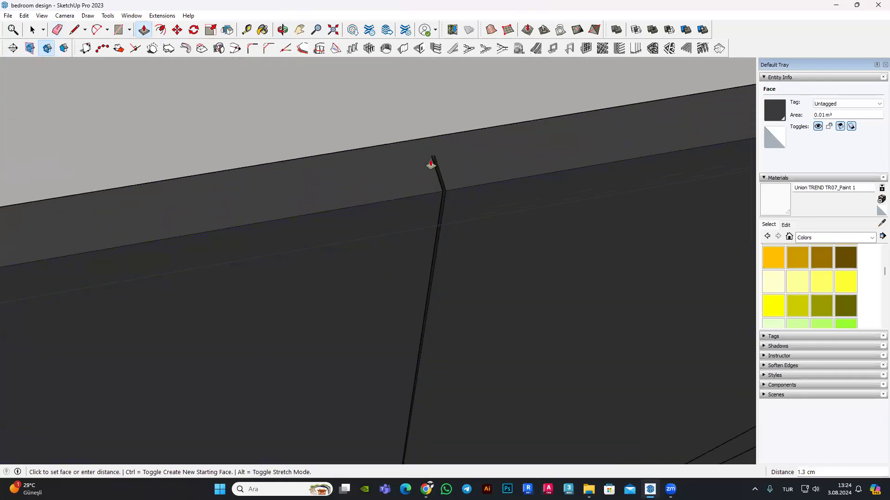
scroll(330, 189, "down", 3)
scroll(420, 276, "down", 3)
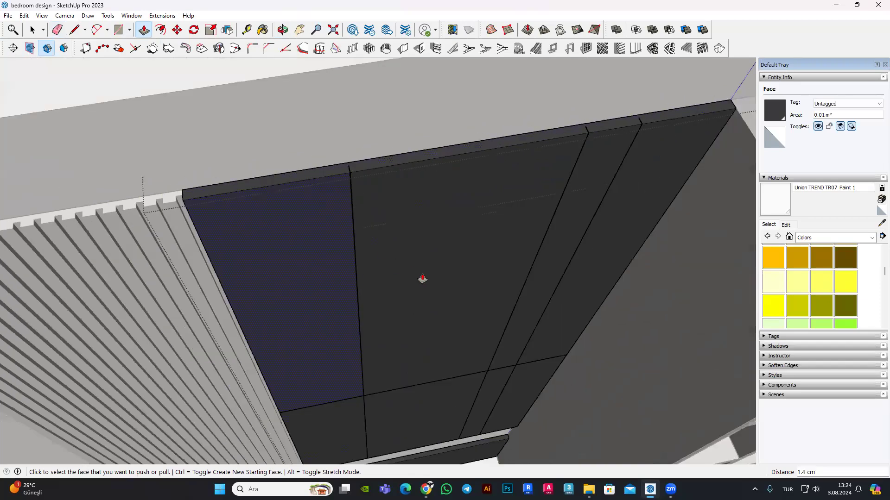
scroll(348, 134, "down", 3)
mouse_move(347, 134)
middle_mouse_down()
mouse_move(71, 81)
mouse_move(294, 218)
mouse_move(90, 254)
mouse_move(62, 7)
middle_mouse_up()
key("space")
Step: Unhide the last hidden object to bring back the TV and view the TV wall
left_click(24, 16)
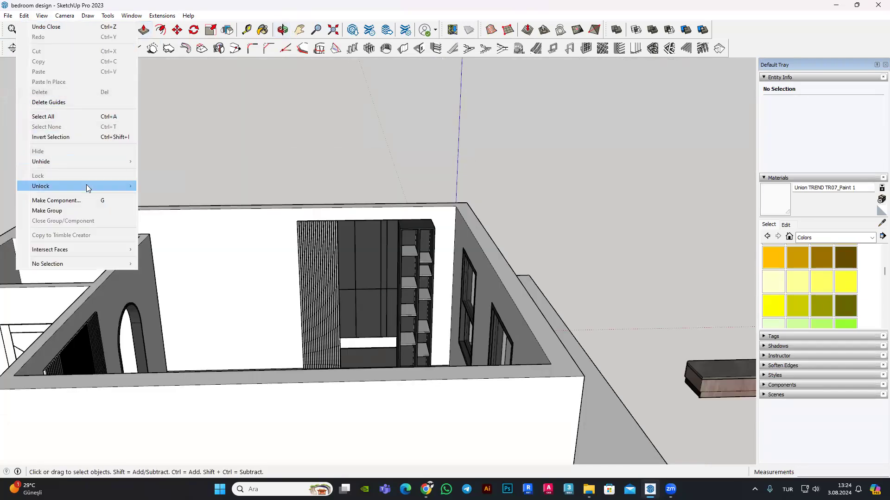
left_click(153, 171)
mouse_move(307, 182)
middle_mouse_down()
mouse_move(361, 185)
mouse_move(354, 244)
middle_mouse_up()
scroll(354, 245, "up", 5)
scroll(388, 293, "up", 4)
scroll(447, 216, "up", 3)
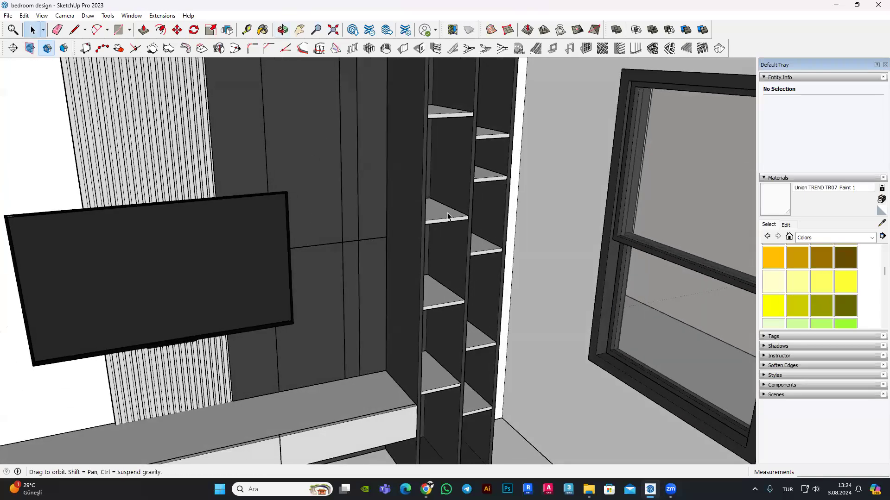
scroll(342, 258, "down", 2)
scroll(352, 269, "down", 2)
scroll(362, 278, "down", 4)
scroll(346, 358, "up", 4)
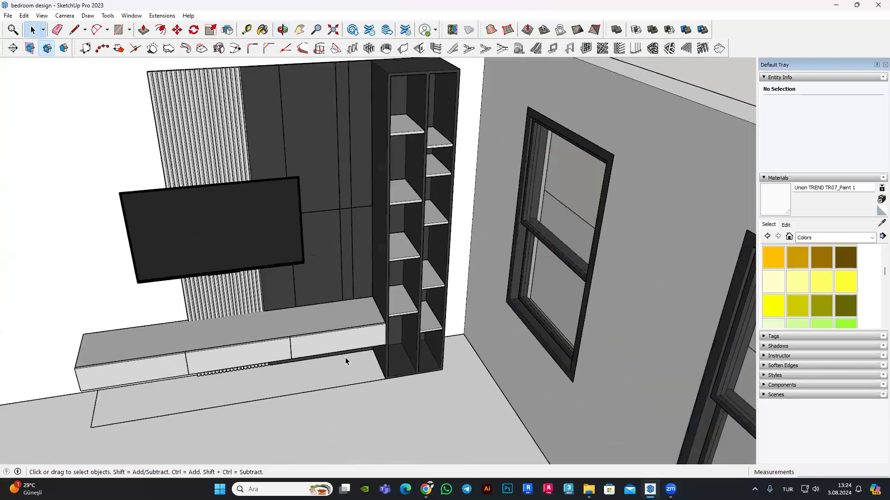
scroll(346, 357, "down", 1)
scroll(390, 308, "down", 3)
scroll(379, 278, "down", 2)
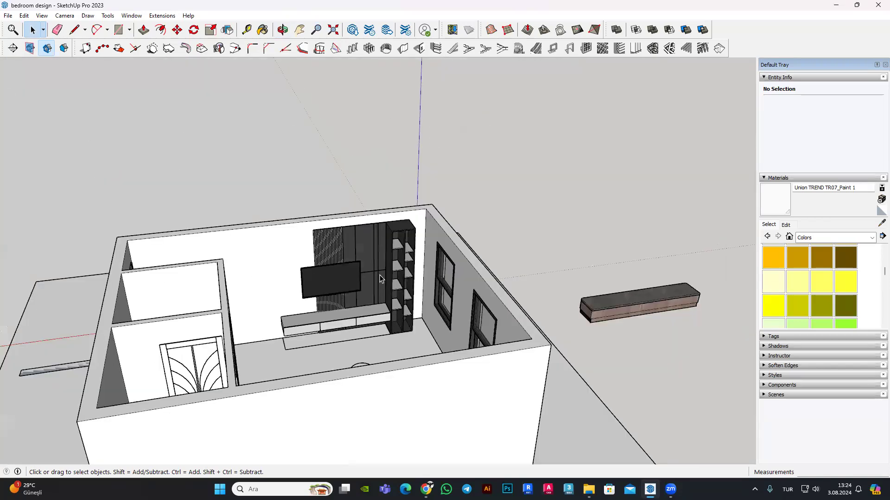
scroll(379, 278, "up", 5)
Step: Inspect the TV wall, shelving, drawer unit and windows from several angles
mouse_move(318, 264)
middle_mouse_down()
mouse_move(258, 243)
mouse_move(387, 215)
middle_mouse_up()
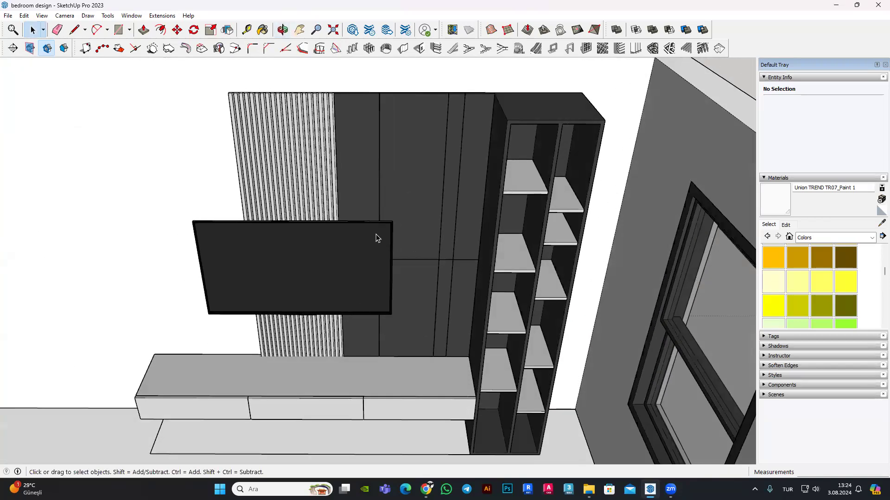
scroll(424, 286, "down", 3)
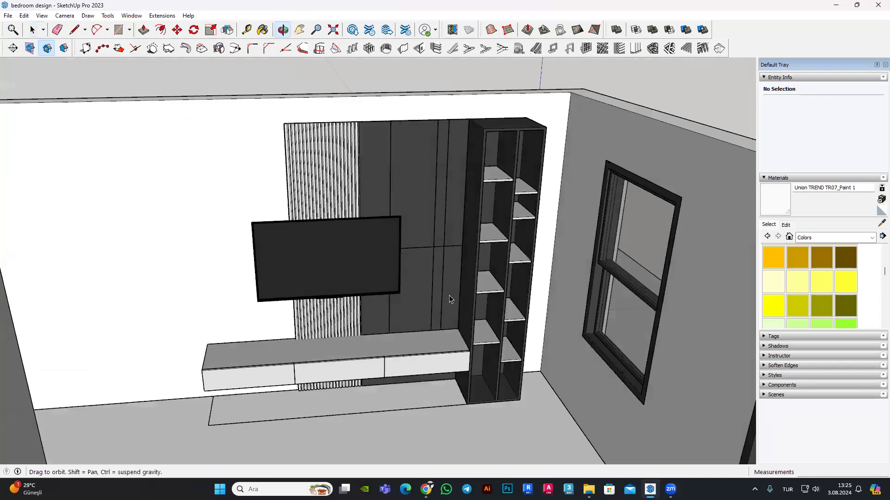
scroll(417, 359, "up", 4)
mouse_move(417, 359)
middle_mouse_down()
mouse_move(438, 407)
mouse_move(504, 308)
mouse_move(462, 264)
mouse_move(448, 332)
mouse_move(454, 349)
middle_mouse_up()
scroll(438, 408, "up", 3)
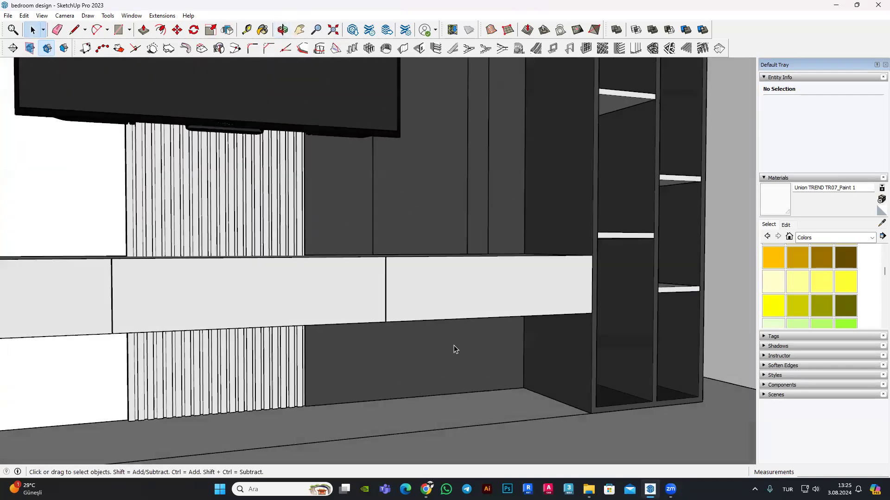
scroll(441, 332, "up", 2)
mouse_move(280, 350)
middle_mouse_down()
mouse_move(417, 308)
mouse_move(353, 318)
mouse_move(460, 281)
mouse_move(371, 221)
mouse_move(363, 302)
mouse_move(212, 342)
mouse_move(513, 261)
mouse_move(357, 324)
middle_mouse_up()
scroll(357, 324, "down", 5)
mouse_move(229, 283)
middle_mouse_down()
mouse_move(426, 266)
mouse_move(410, 232)
middle_mouse_up()
scroll(406, 284, "down", 4)
scroll(406, 284, "up", 6)
scroll(406, 284, "down", 5)
scroll(433, 282, "up", 5)
scroll(413, 280, "down", 3)
scroll(453, 258, "up", 3)
middle_click_drag(453, 258, 487, 225)
scroll(432, 243, "down", 4)
middle_click_drag(433, 243, 430, 274)
scroll(374, 304, "up", 3)
scroll(384, 315, "down", 3)
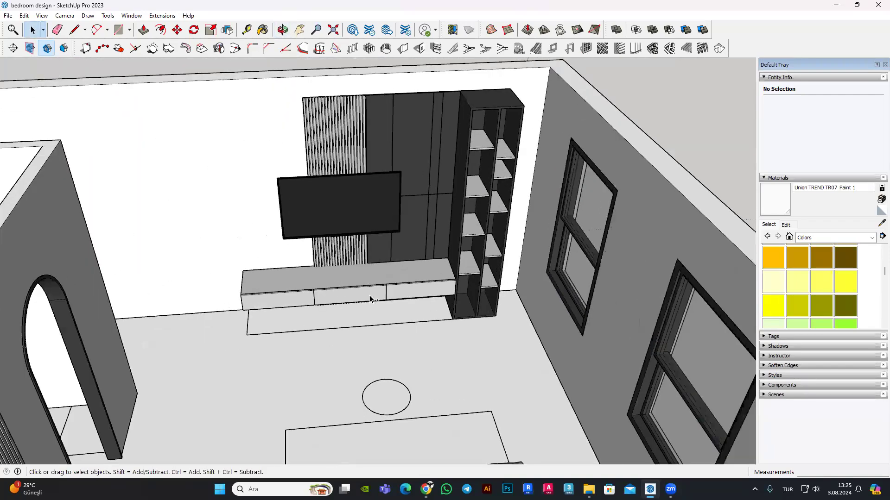
scroll(396, 323, "up", 3)
scroll(397, 318, "up", 3)
scroll(405, 304, "up", 3)
Step: Select the lower dark drawer panel and the upper dark wardrobe panels together
left_click(408, 298)
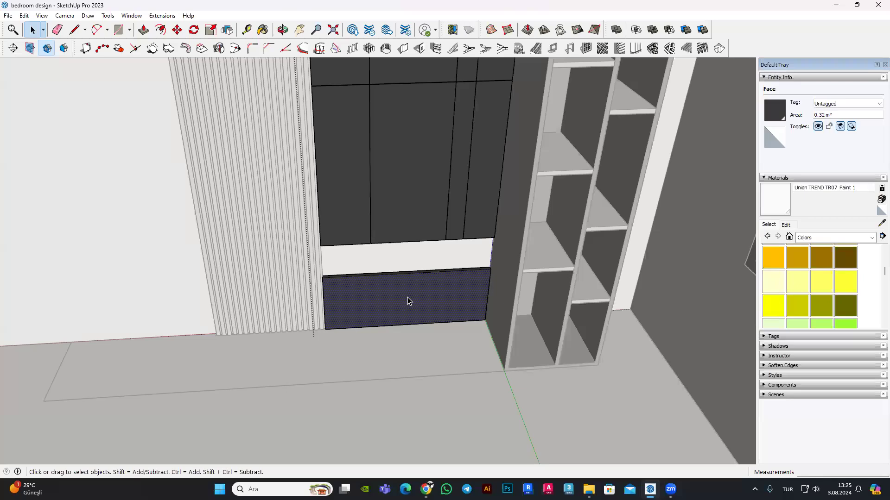
left_click(407, 213)
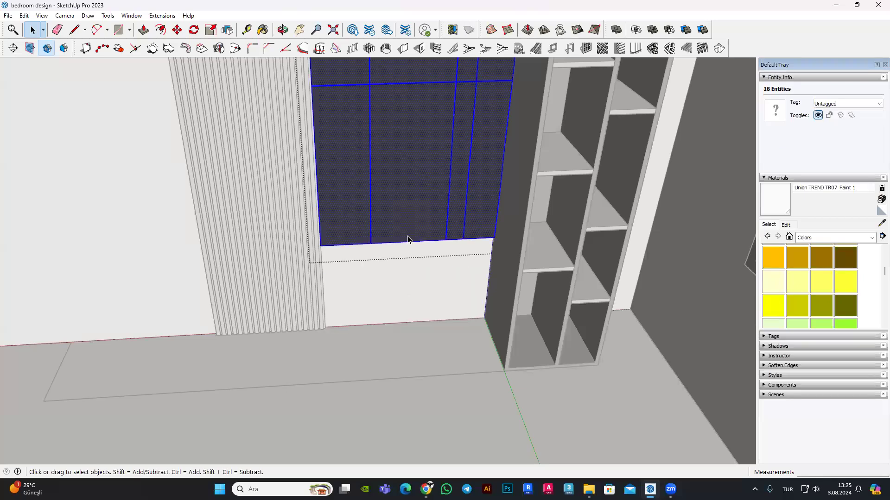
scroll(402, 302, "down", 3)
scroll(427, 196, "down", 3)
scroll(426, 195, "up", 3)
scroll(382, 371, "up", 1)
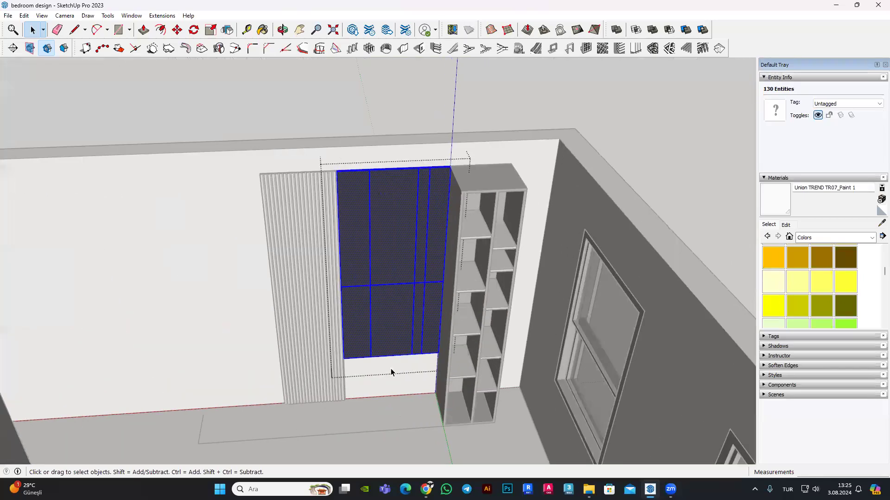
scroll(391, 368, "up", 3)
scroll(160, 87, "up", 1)
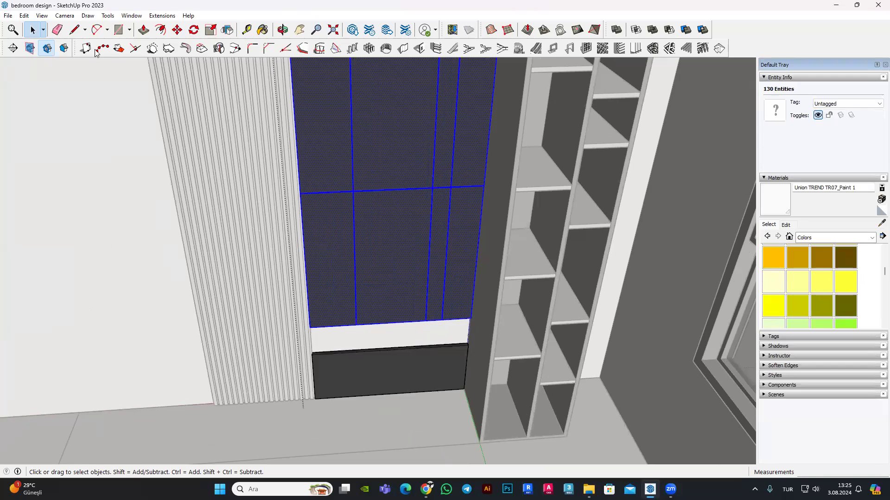
Step: Draw a line from the lower cabinet corner up the wardrobe wall
left_click(75, 30)
scroll(502, 323, "up", 1)
scroll(542, 264, "up", 2)
scroll(532, 182, "up", 2)
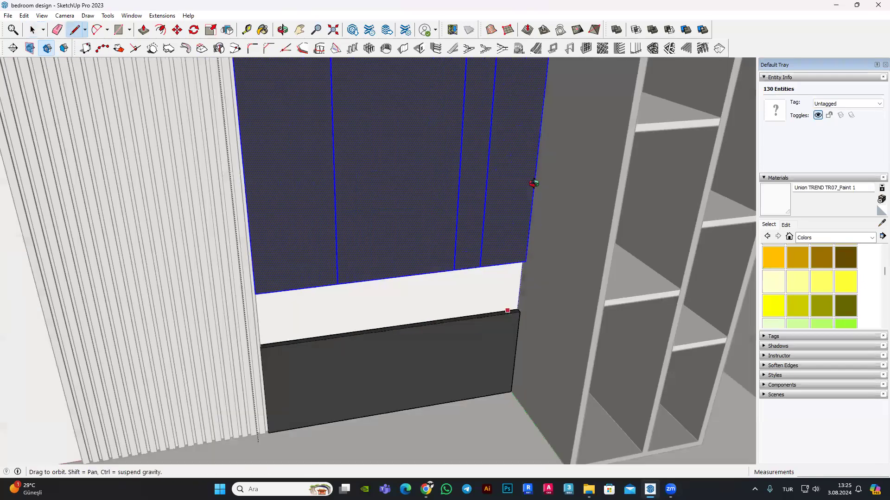
scroll(526, 236, "up", 2)
scroll(537, 176, "up", 1)
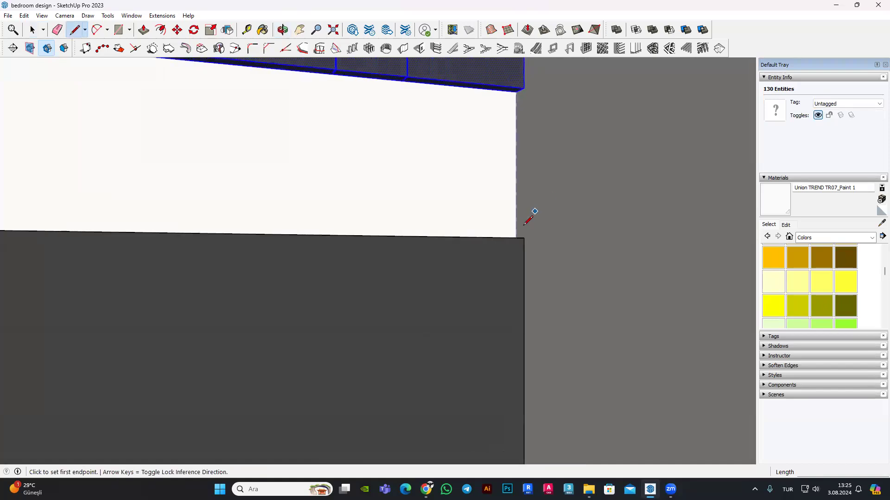
scroll(528, 215, "up", 2)
mouse_move(521, 254)
middle_mouse_down()
mouse_move(518, 266)
mouse_move(519, 149)
middle_mouse_up()
left_click(517, 266)
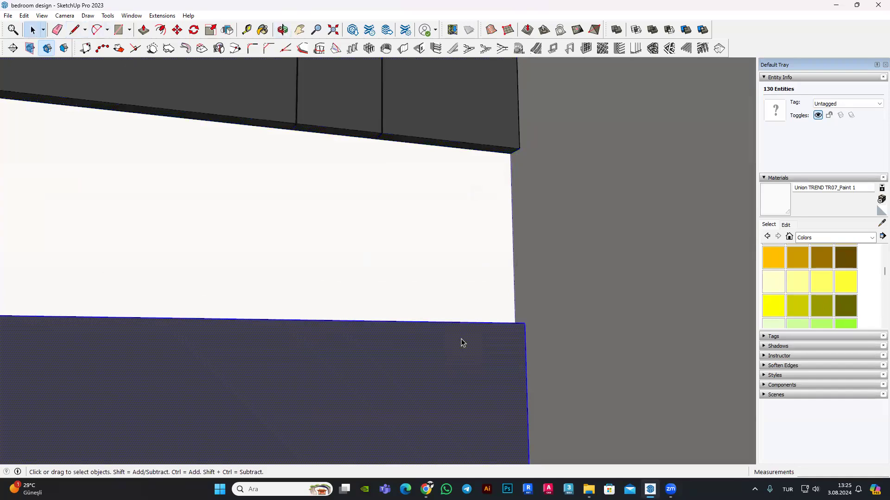
left_click(452, 153)
scroll(450, 263, "down", 2)
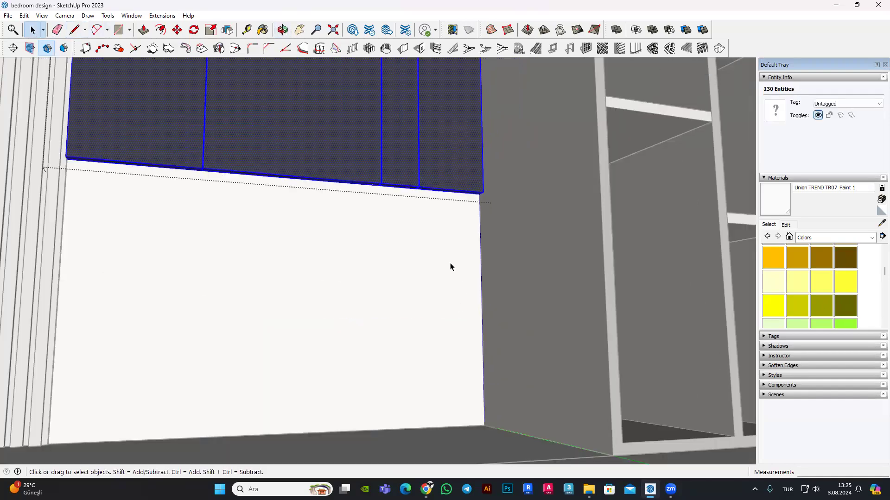
scroll(390, 363, "down", 2)
scroll(360, 282, "down", 2)
scroll(329, 356, "down", 1)
scroll(360, 318, "down", 2)
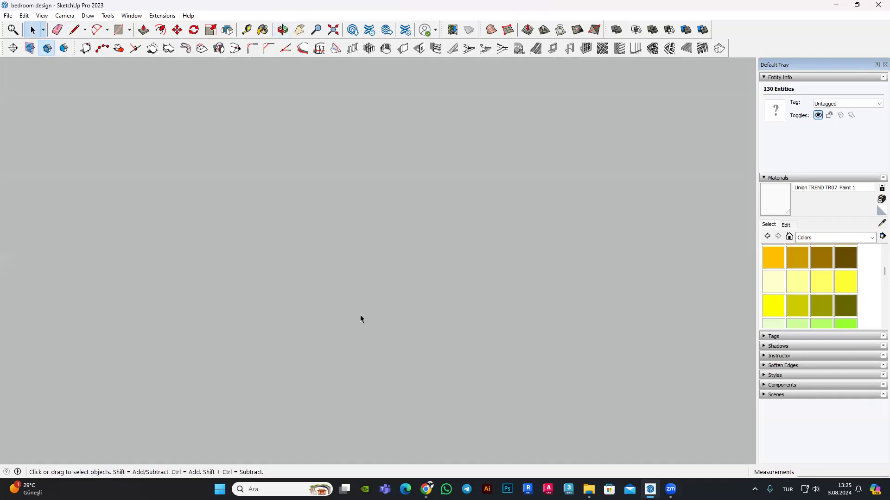
scroll(369, 291, "down", 2)
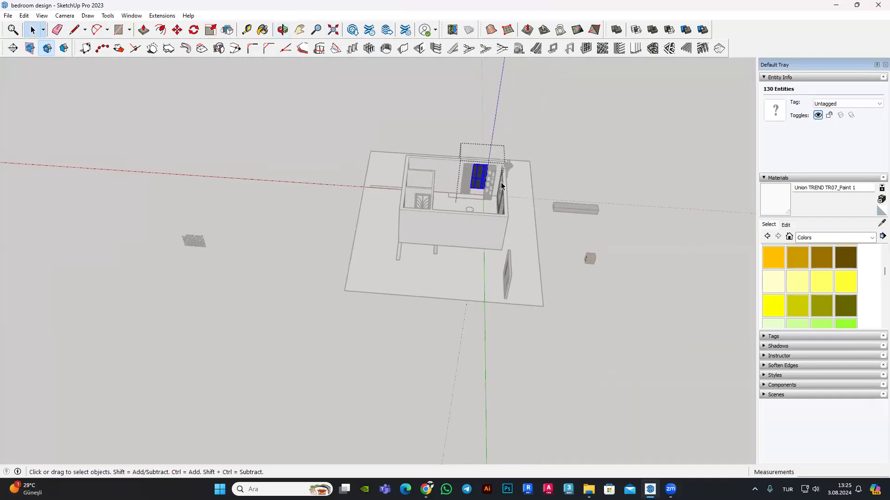
scroll(407, 203, "up", 3)
scroll(407, 202, "up", 3)
scroll(407, 199, "up", 2)
scroll(407, 198, "up", 1)
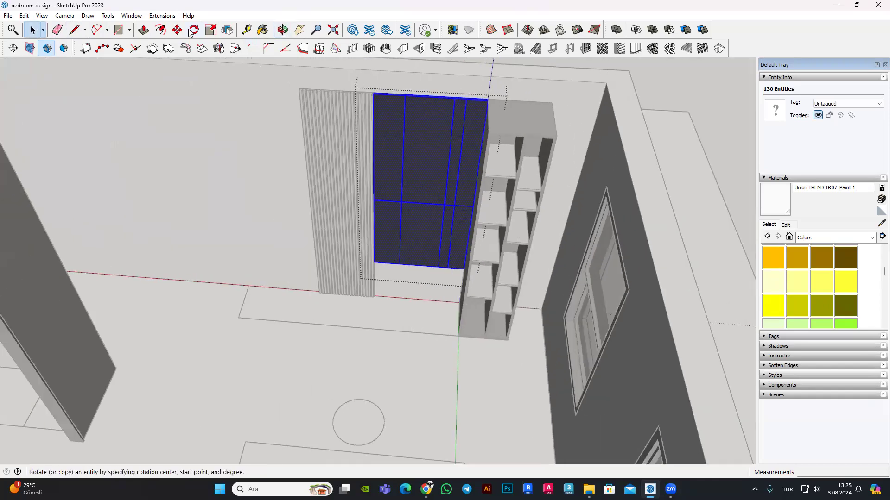
scroll(498, 100, "up", 2)
scroll(493, 87, "up", 2)
Step: Copy the dark door panels down below the upper wardrobe doors, leaving a white gap
scroll(489, 87, "up", 2)
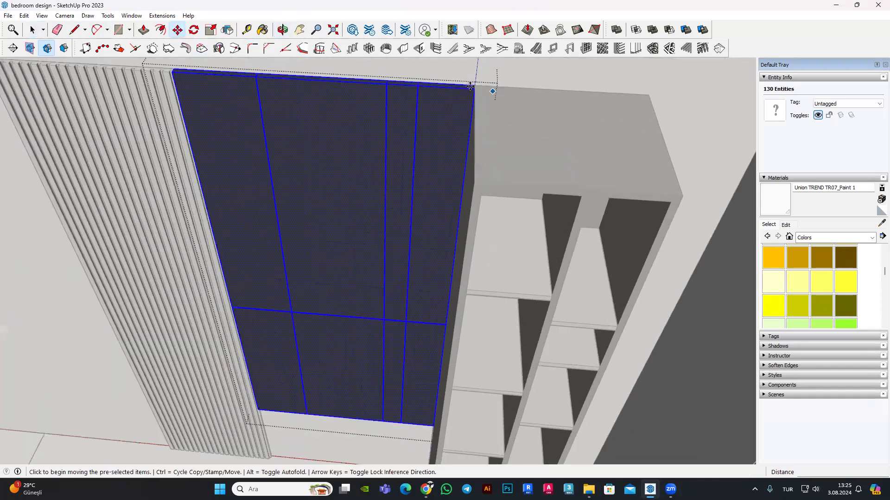
scroll(487, 88, "up", 2)
left_click(471, 86)
key("ctrl")
scroll(429, 369, "down", 3)
scroll(393, 398, "down", 2)
scroll(547, 368, "down", 3)
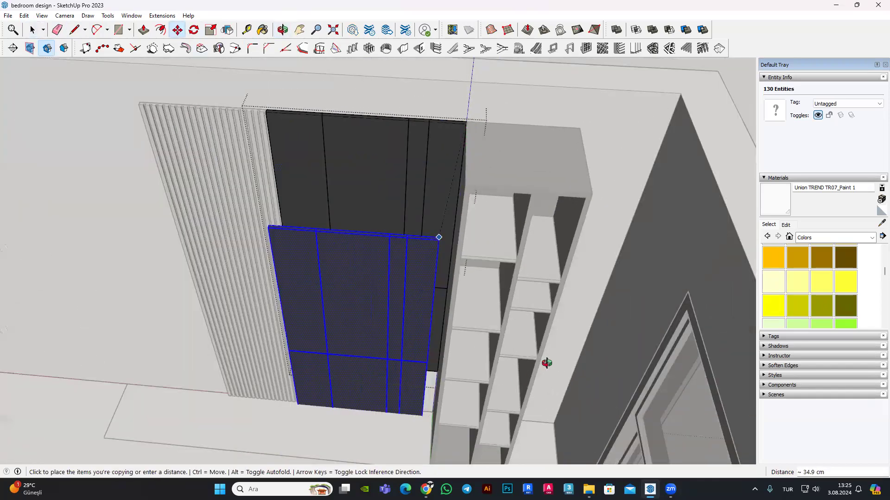
scroll(545, 233, "down", 1)
scroll(473, 144, "up", 3)
scroll(527, 153, "up", 2)
middle_click_drag(526, 153, 526, 144)
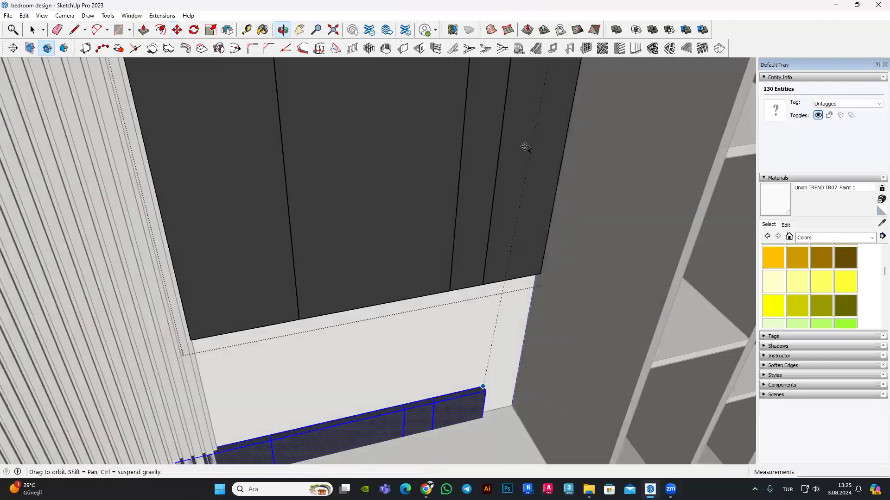
scroll(526, 144, "up", 3)
scroll(526, 144, "up", 2)
scroll(526, 144, "up", 2)
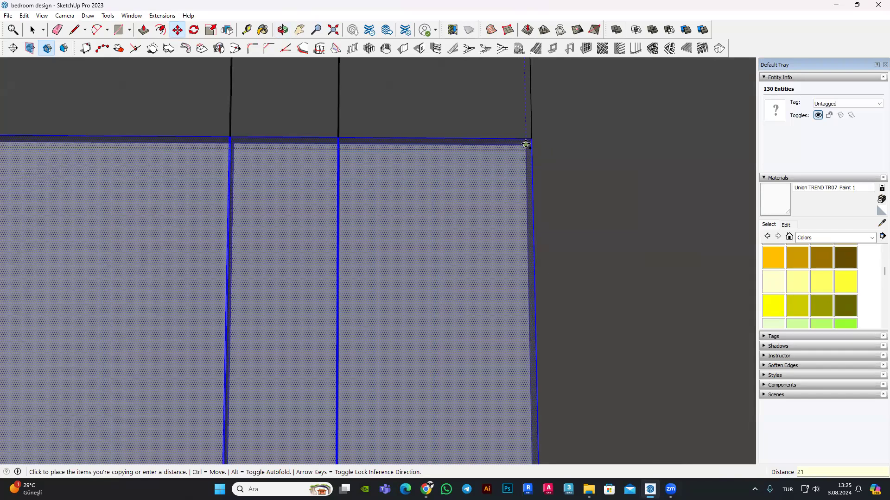
left_click(526, 144)
scroll(529, 191, "down", 2)
scroll(489, 231, "down", 3)
scroll(217, 120, "down", 2)
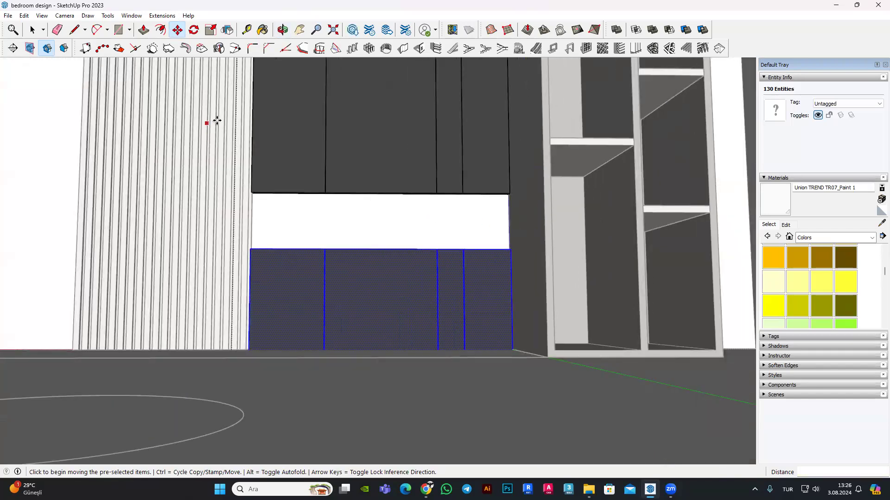
mouse_move(439, 332)
middle_mouse_down()
mouse_move(563, 375)
mouse_move(501, 313)
mouse_move(435, 225)
mouse_move(482, 384)
mouse_move(113, 125)
middle_mouse_up()
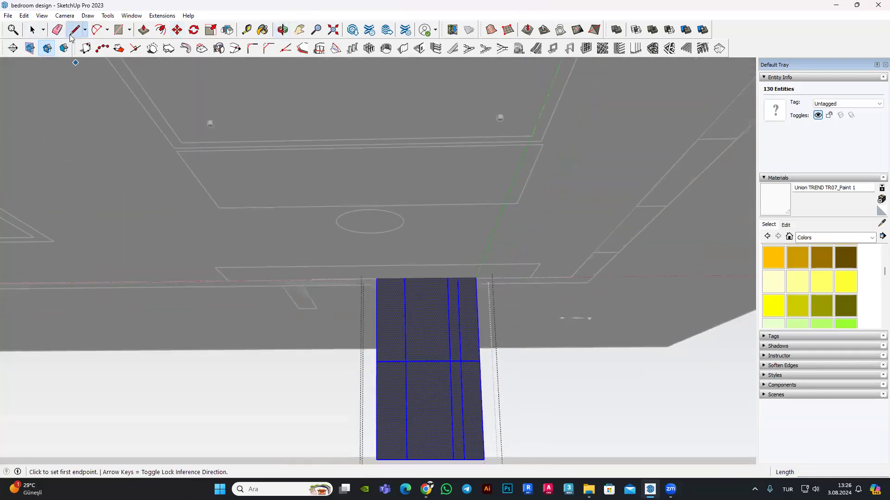
Step: Draw a line along the copied panel's top edge
scroll(383, 314, "up", 2)
scroll(384, 314, "up", 2)
scroll(363, 302, "up", 2)
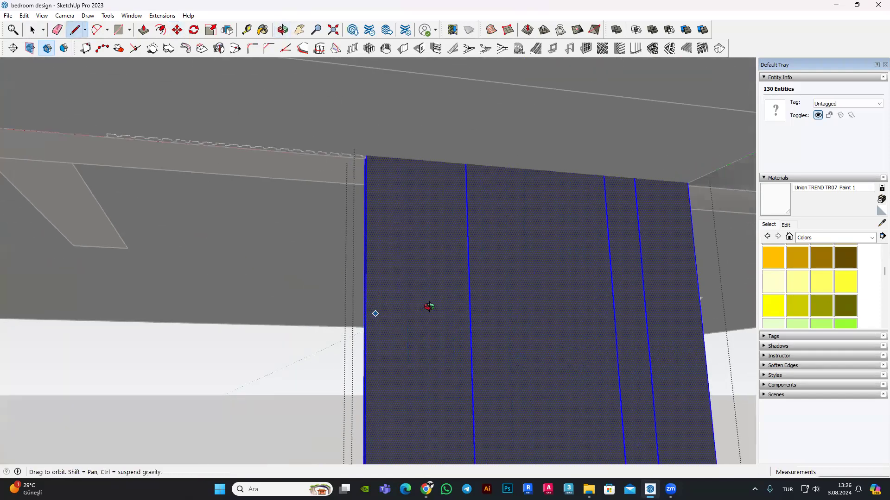
scroll(349, 240, "down", 2)
scroll(344, 246, "down", 2)
mouse_move(343, 246)
middle_mouse_down()
mouse_move(348, 290)
mouse_move(366, 268)
middle_mouse_up()
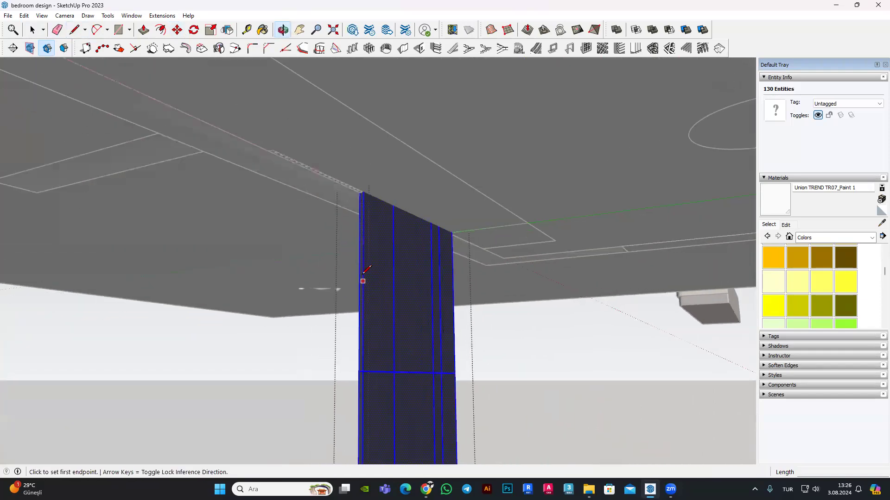
scroll(363, 272, "up", 2)
left_click(363, 272)
Step: Push/pull the copied panel's narrow faces inward
scroll(365, 153, "up", 1)
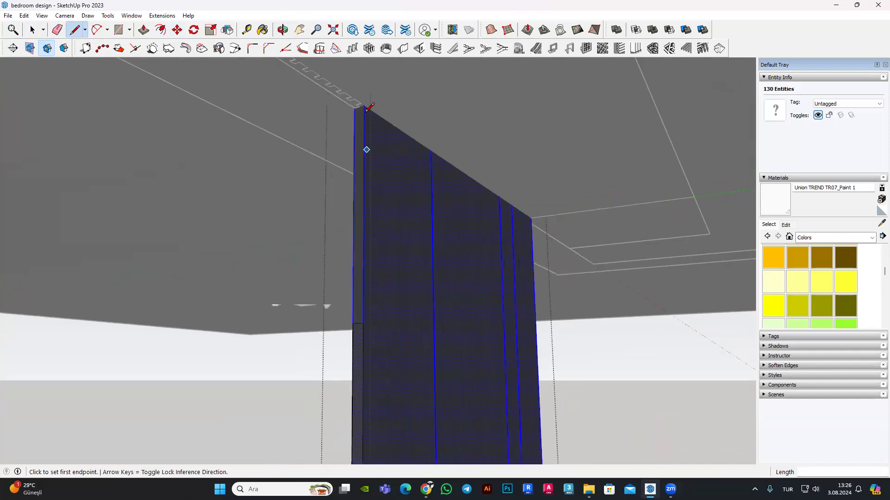
scroll(361, 111, "up", 2)
scroll(367, 99, "up", 1)
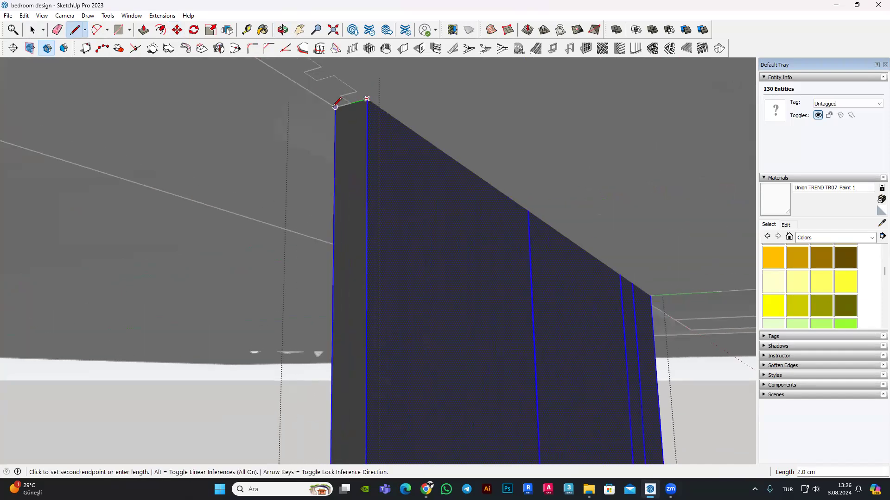
left_click(354, 143)
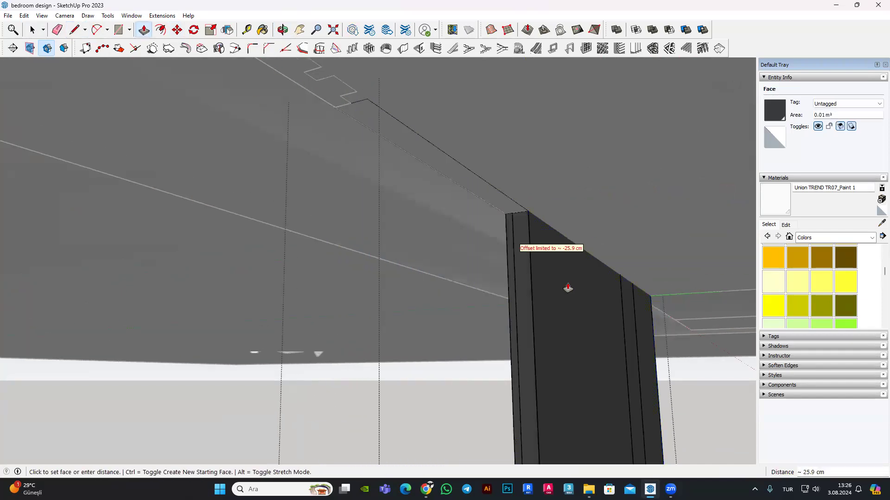
left_click(520, 233)
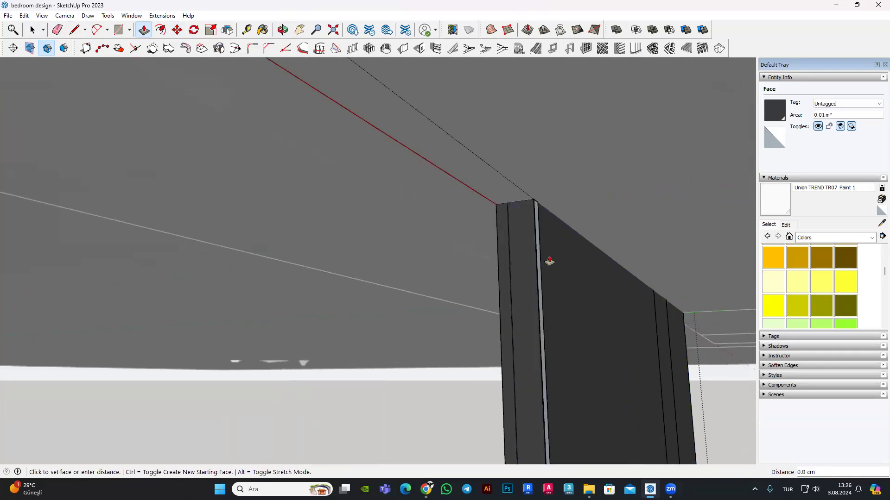
left_click(658, 333)
left_click(544, 300)
left_click(545, 244)
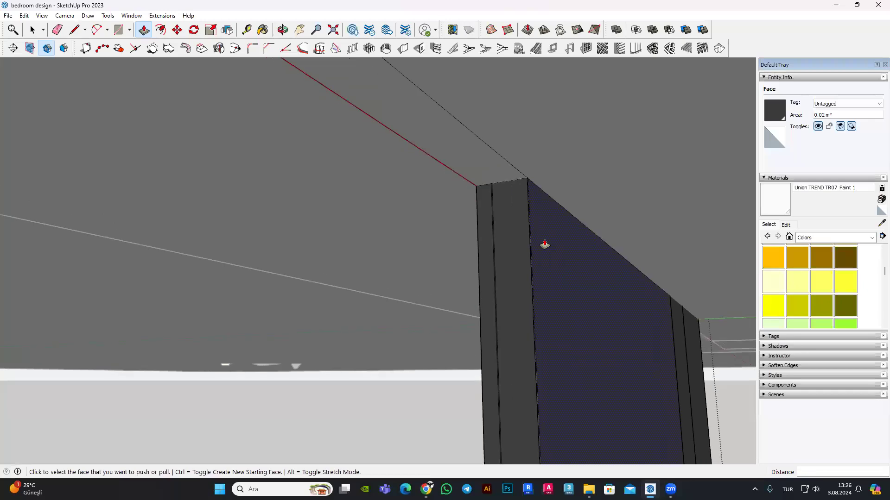
scroll(545, 244, "up", 1)
scroll(515, 179, "up", 2)
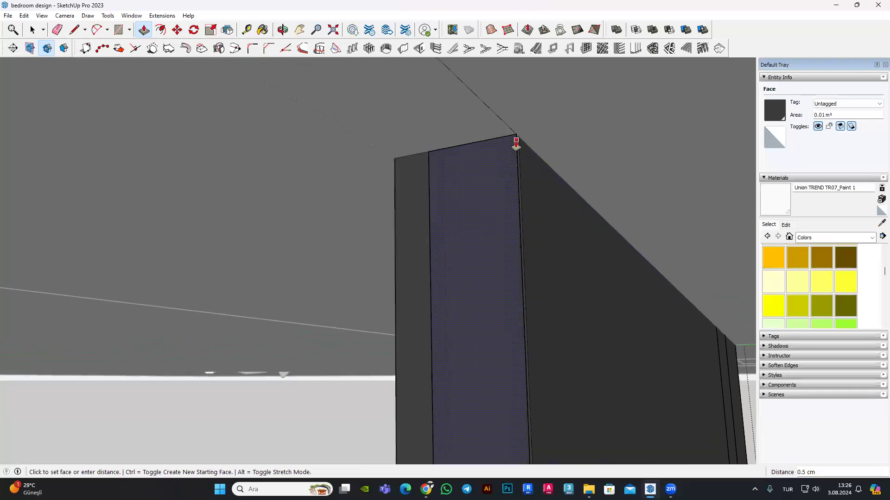
left_click(516, 143)
Step: Push the panel's top face down by 16.5 cm
key("e")
scroll(536, 136, "up", 1)
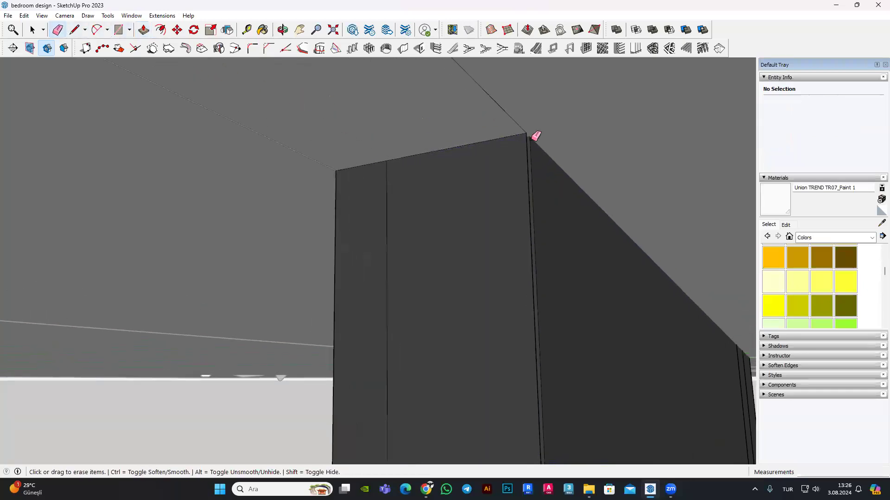
left_click(445, 197)
mouse_move(456, 232)
middle_mouse_down()
mouse_move(586, 262)
mouse_move(694, 330)
middle_mouse_up()
left_click(586, 260)
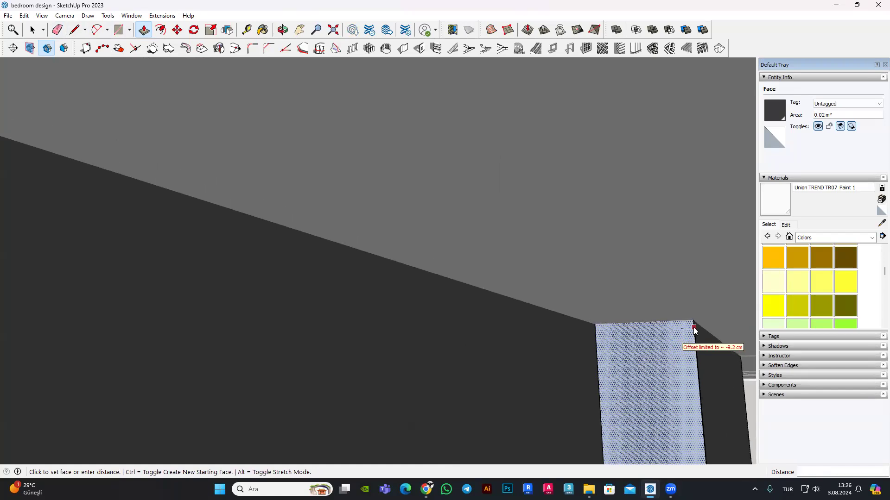
left_click(694, 330)
middle_click_drag(520, 261, 620, 322, "shift")
left_click(620, 322)
left_click(722, 365)
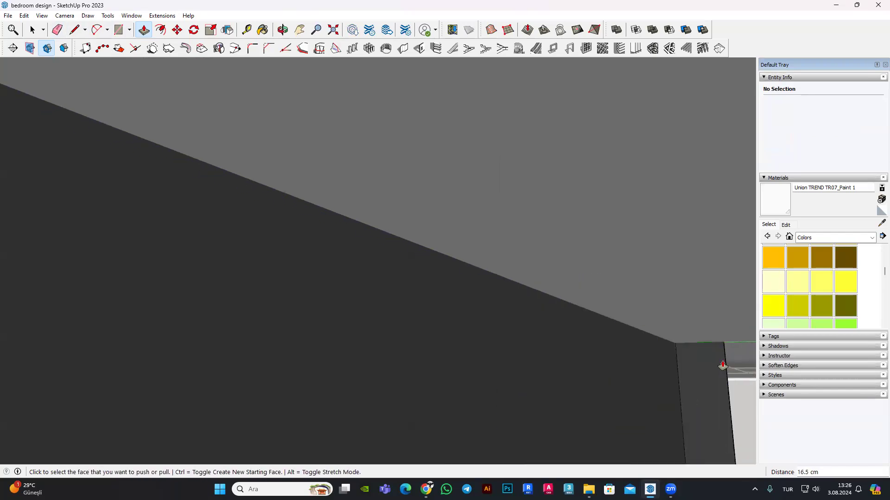
key("Escape")
Step: Push the remaining panel face in to a thin strip reaching the ceiling
left_click(690, 346)
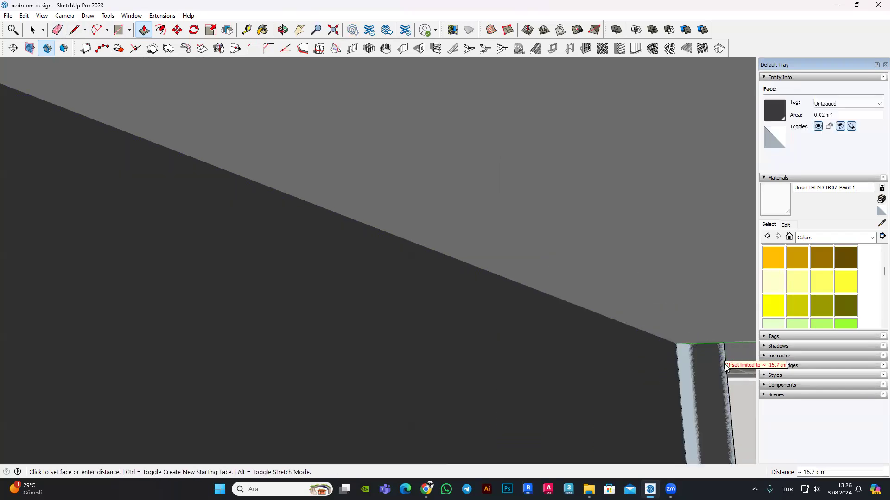
left_click(726, 384)
scroll(604, 274, "down", 5)
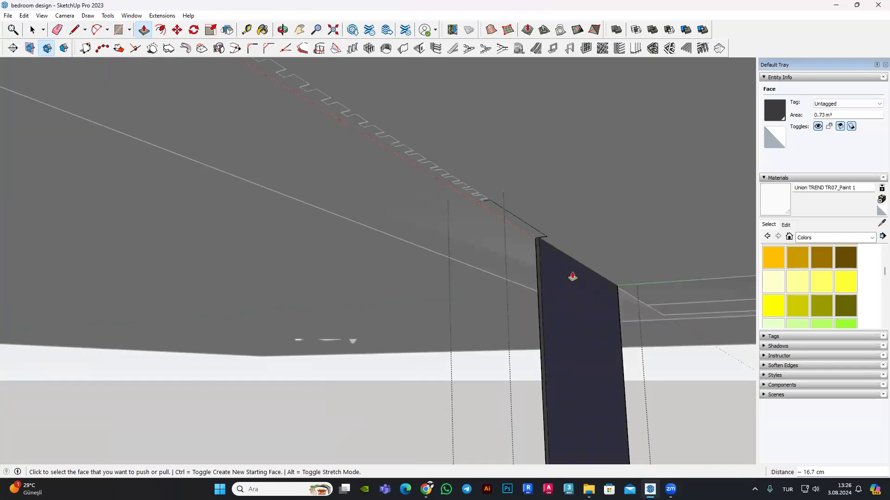
left_click(523, 256)
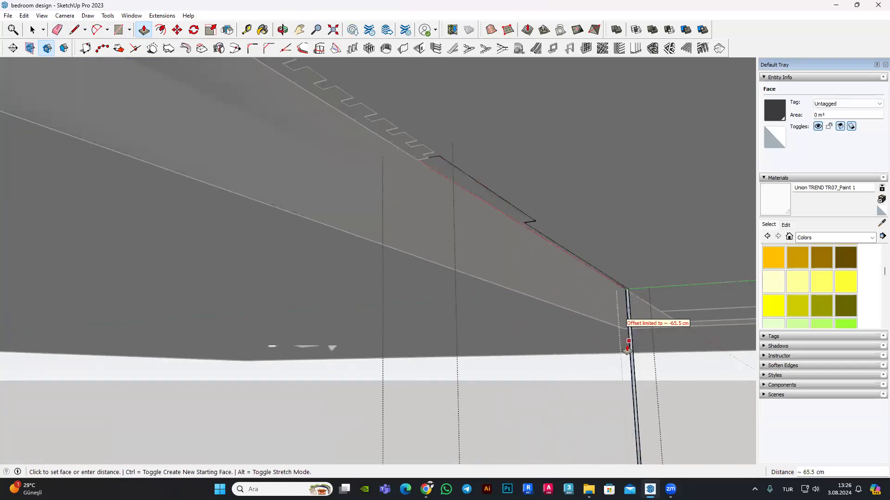
scroll(624, 342, "down", 3)
scroll(607, 324, "up", 4)
left_click(597, 315)
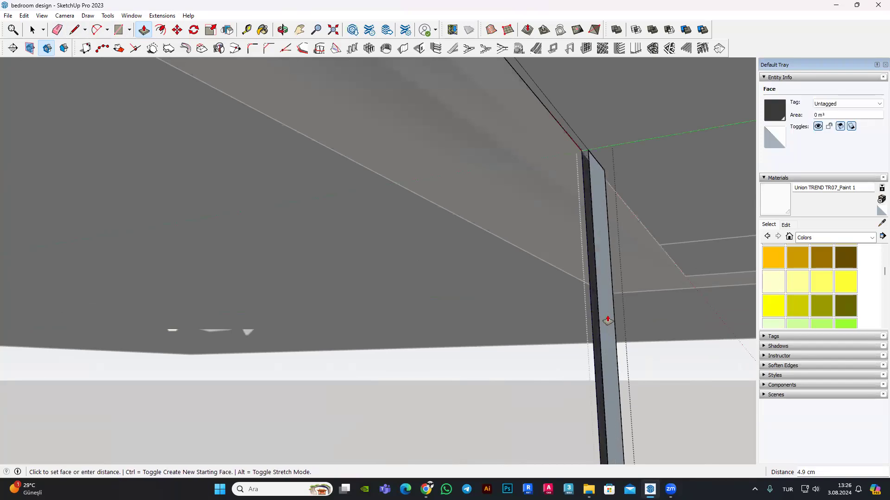
left_click(598, 316)
scroll(568, 277, "down", 2)
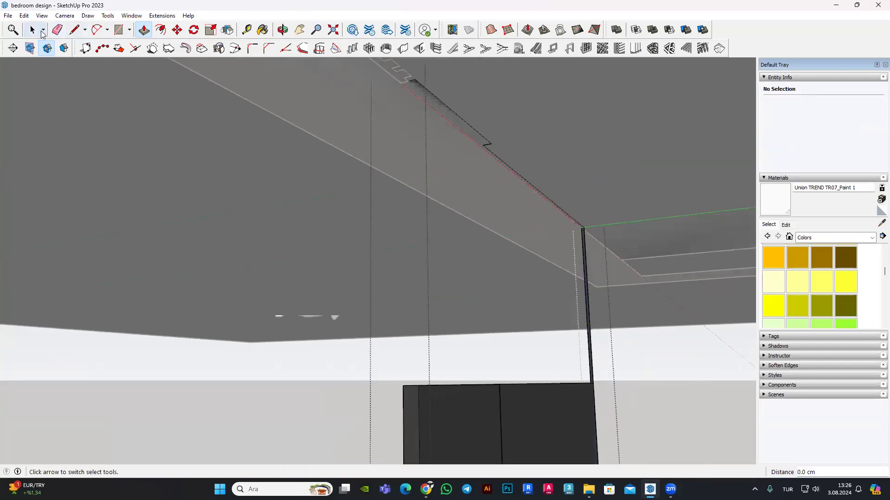
left_click(32, 30)
scroll(513, 289, "down", 2)
scroll(548, 301, "down", 1)
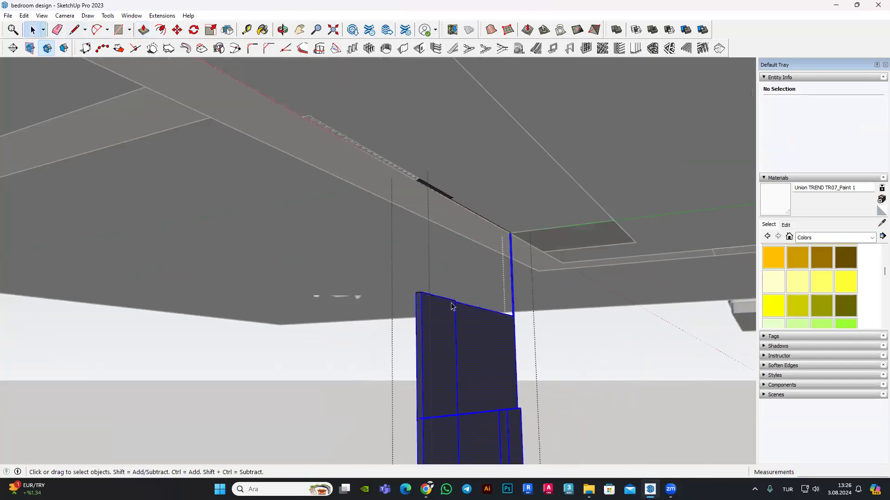
Step: Delete the leftover panel strip above the cabinets
left_click(452, 306)
scroll(452, 305, "down", 2)
key("Delete")
scroll(455, 312, "down", 1)
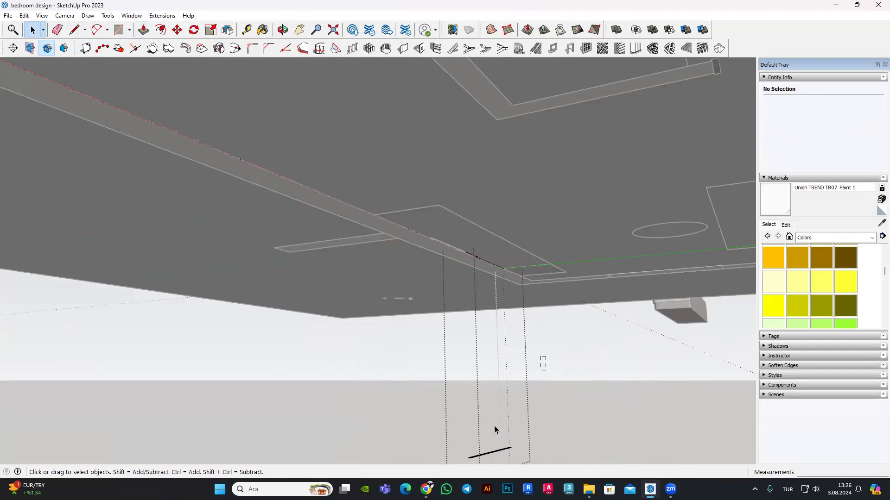
Step: Orbit out to view the whole wardrobe
middle_click_drag(465, 357, 288, 458)
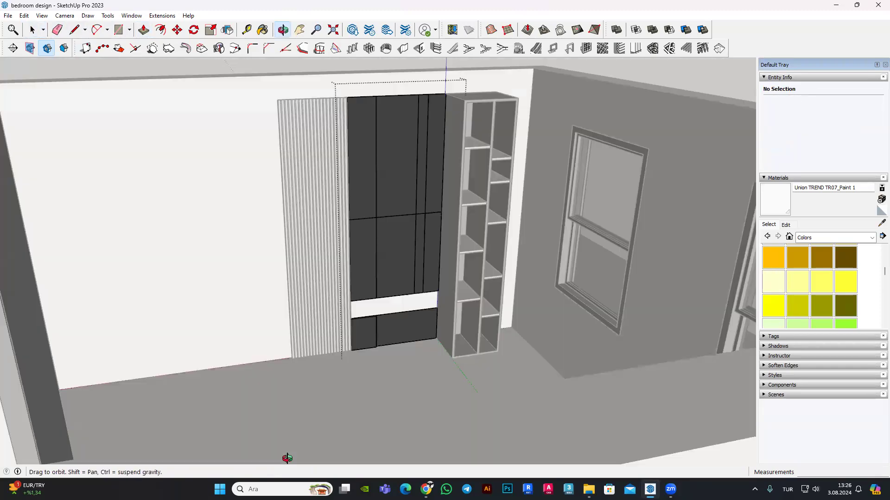
key("space")
scroll(474, 328, "up", 5)
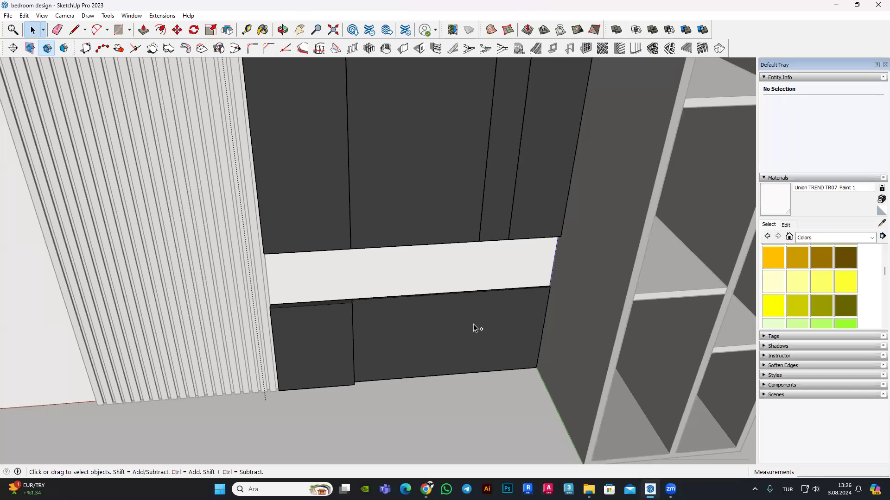
scroll(376, 363, "up", 3)
scroll(446, 321, "down", 2)
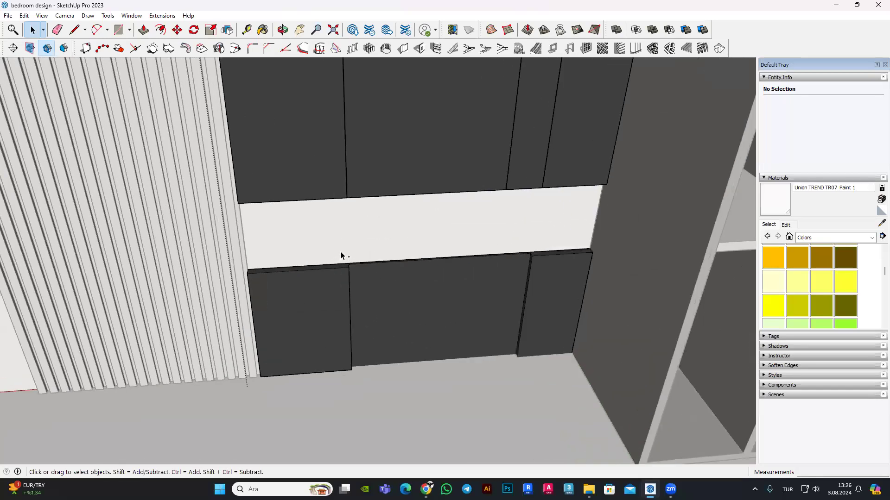
Step: From a frontal view, start a line at the cabinet's top corner along its top edge
middle_click_drag(440, 359, 418, 327)
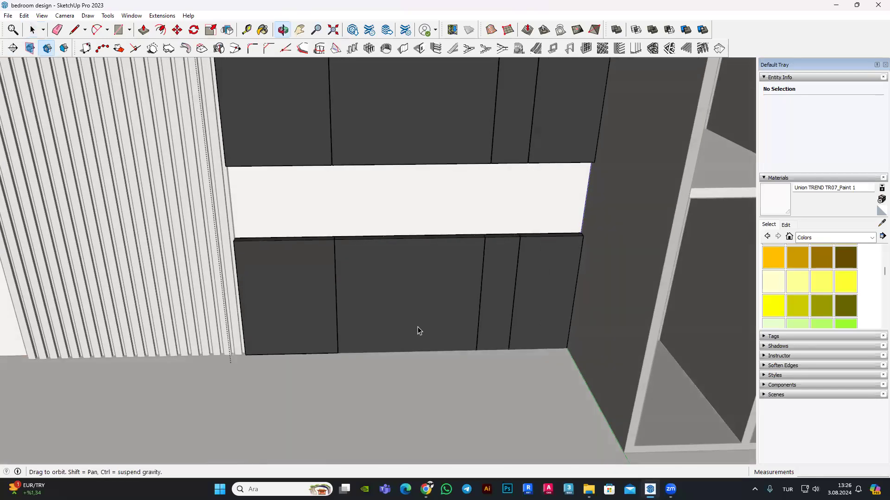
scroll(339, 289, "up", 5)
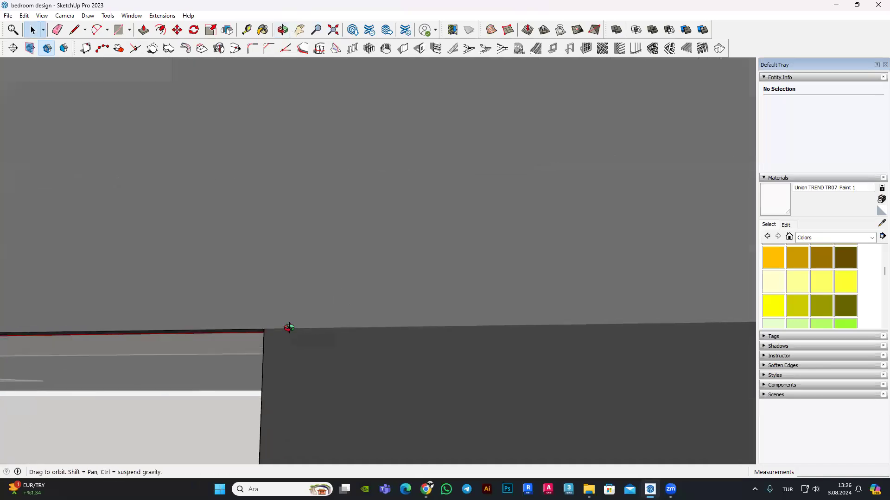
key("space")
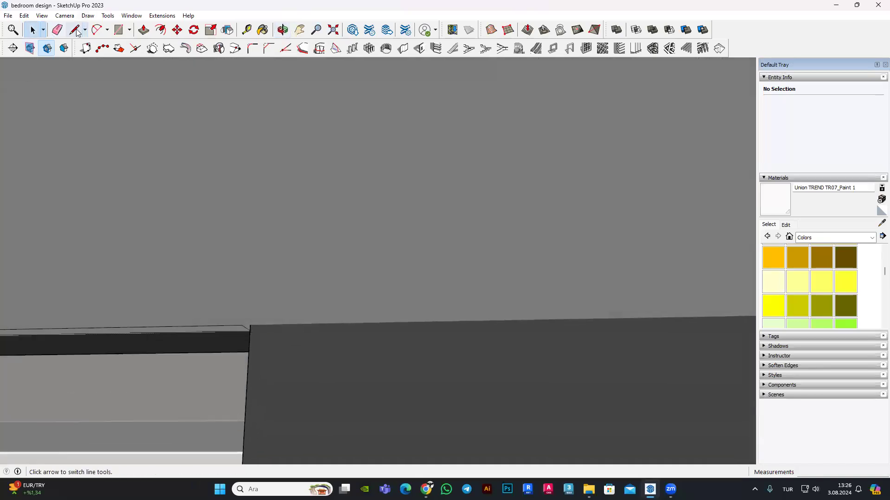
scroll(250, 324, "up", 2)
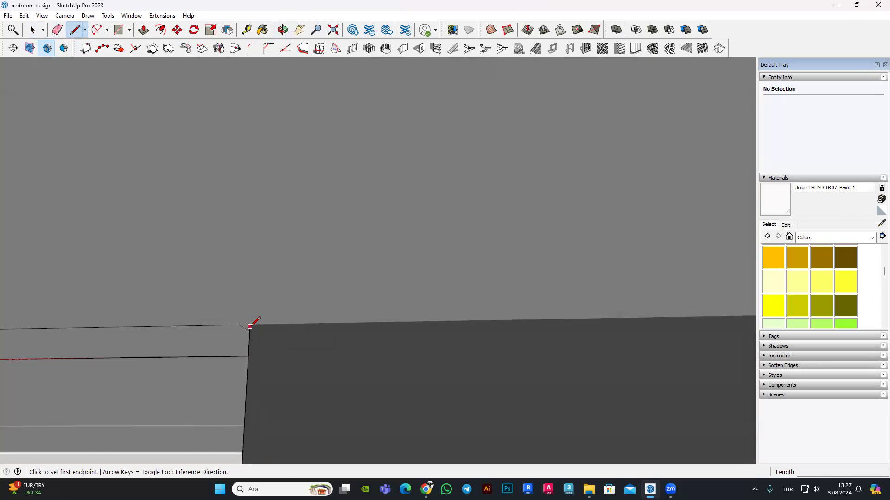
scroll(250, 322, "down", 2)
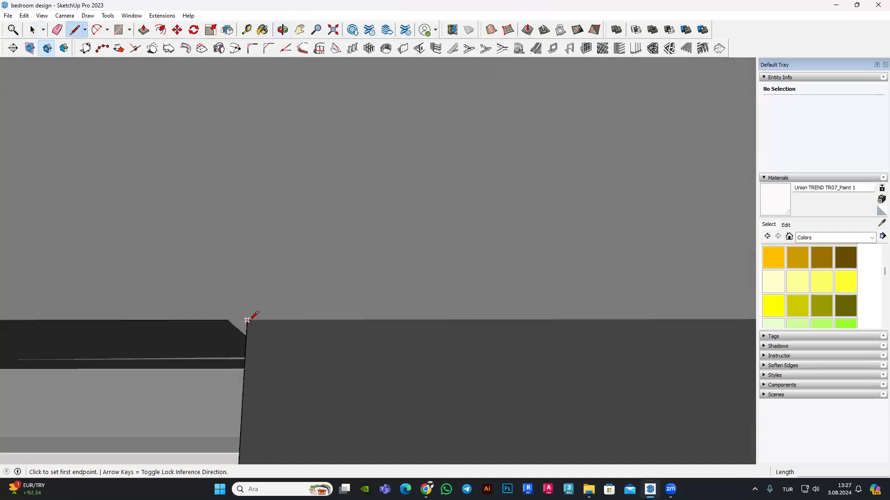
left_click(247, 320)
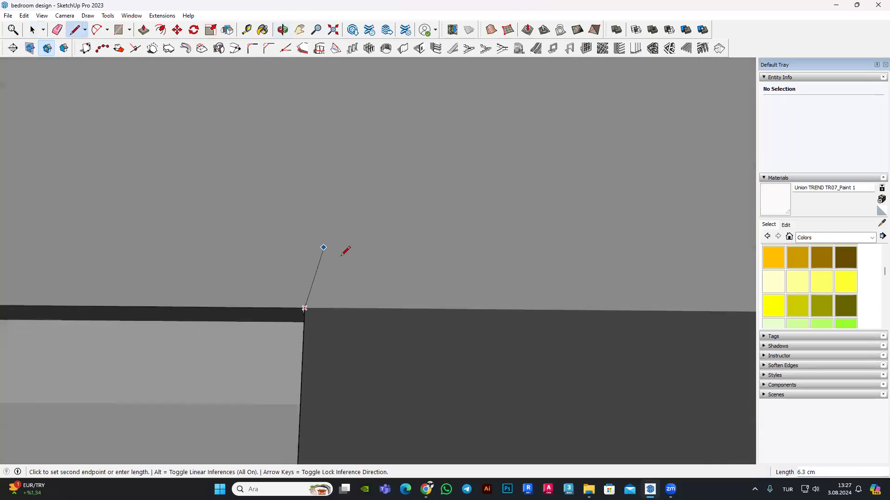
scroll(601, 234, "up", 3)
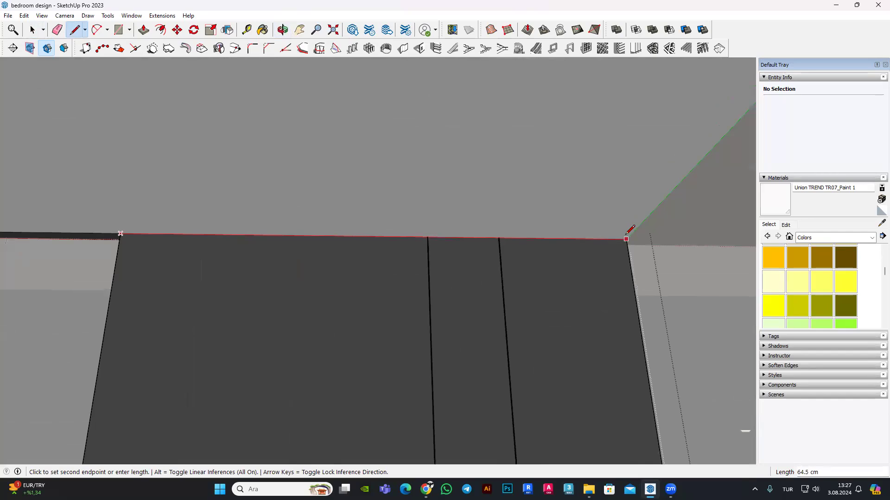
Step: Push/pull the thin strip on the cabinet top to a new depth
scroll(492, 212, "down", 3)
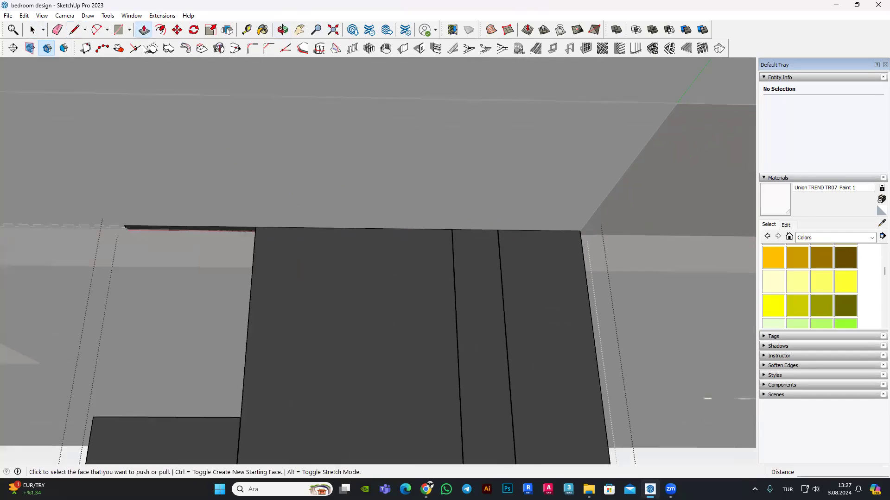
scroll(282, 204, "up", 3)
scroll(230, 201, "up", 2)
left_click(230, 201)
scroll(395, 276, "up", 2)
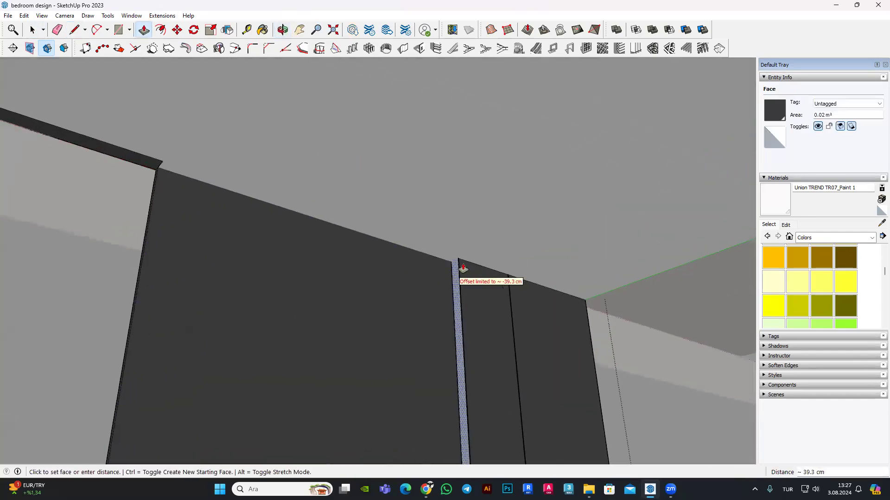
scroll(463, 267, "up", 2)
left_click(456, 262)
scroll(454, 267, "up", 2)
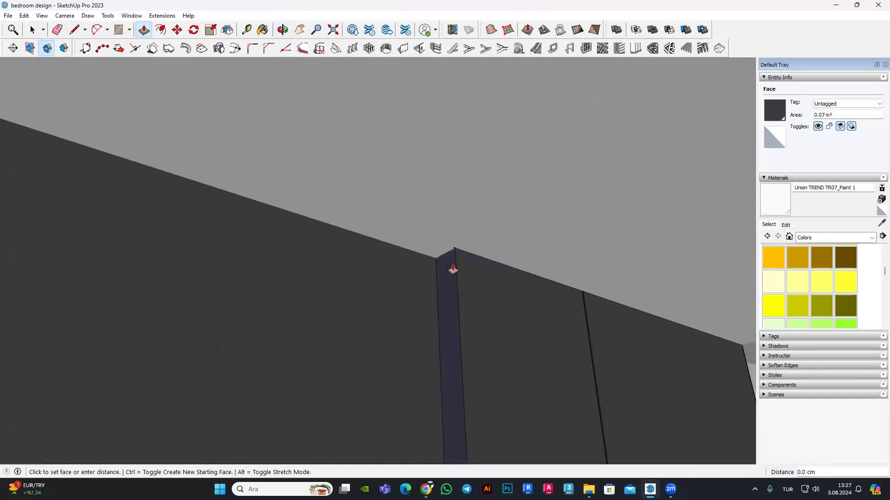
Step: Push the narrow face 7.1 cm, then orbit to view the cabinets from the front
left_click(580, 322)
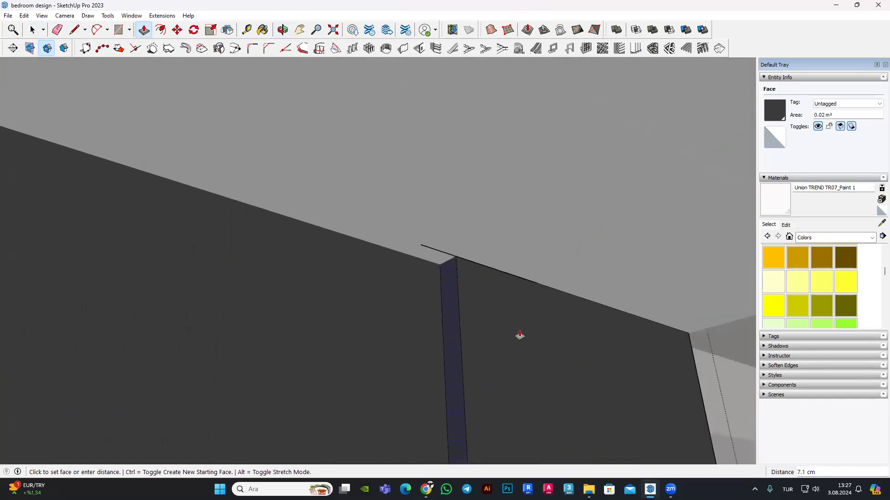
left_click(644, 370)
middle_click_drag(540, 299, 483, 419)
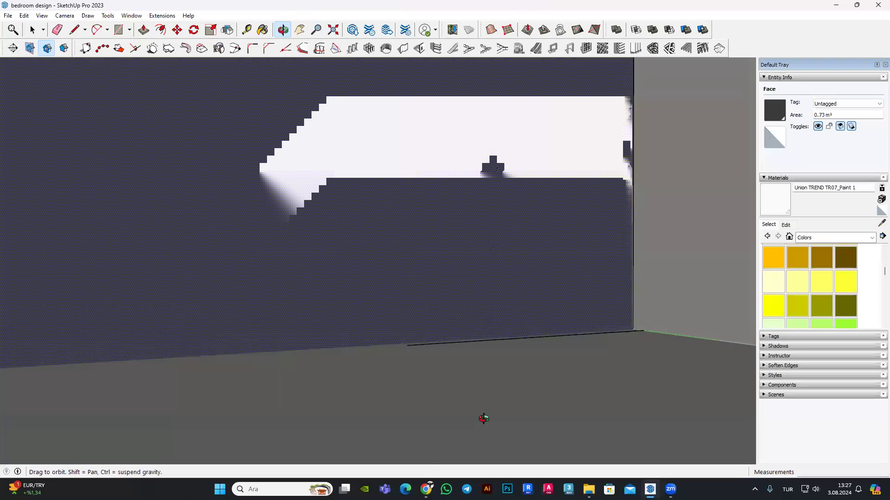
scroll(483, 418, "down", 3)
scroll(475, 330, "down", 3)
mouse_move(475, 330)
middle_mouse_down()
mouse_move(413, 426)
mouse_move(319, 312)
mouse_move(367, 348)
mouse_move(484, 358)
middle_mouse_up()
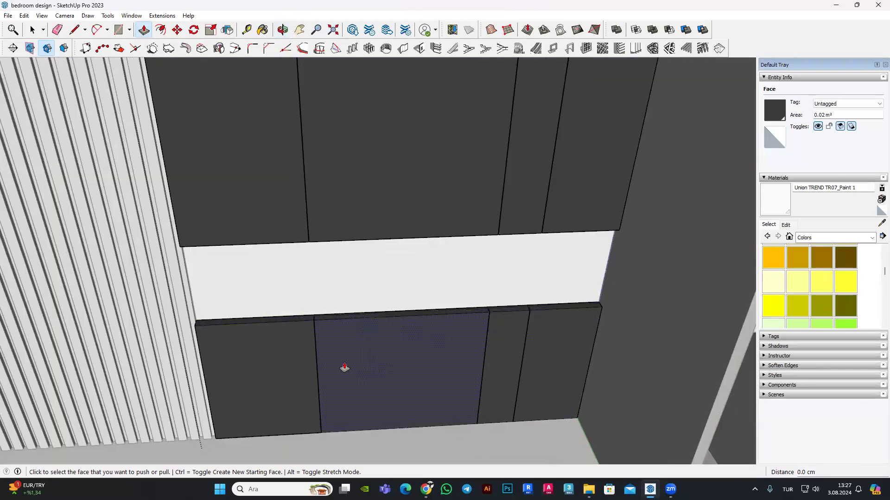
Step: Zoom and orbit for a low look, then a front view, of the lower cabinet
scroll(361, 345, "down", 2)
scroll(371, 320, "down", 2)
scroll(469, 371, "up", 5)
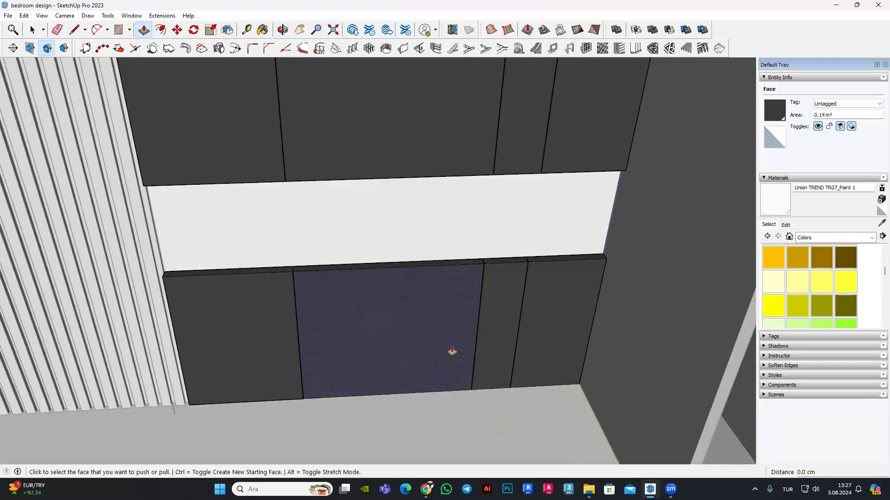
scroll(451, 352, "down", 3)
scroll(469, 382, "up", 2)
scroll(425, 364, "up", 1)
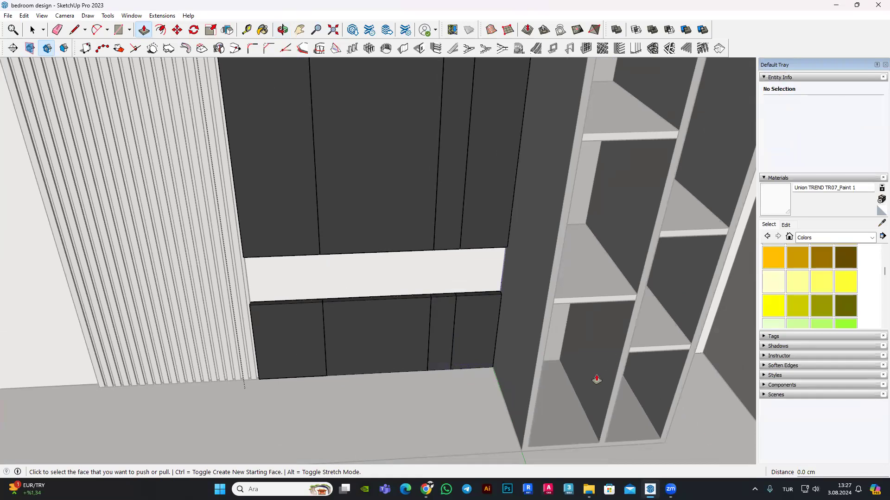
scroll(514, 329, "down", 2)
scroll(477, 298, "down", 2)
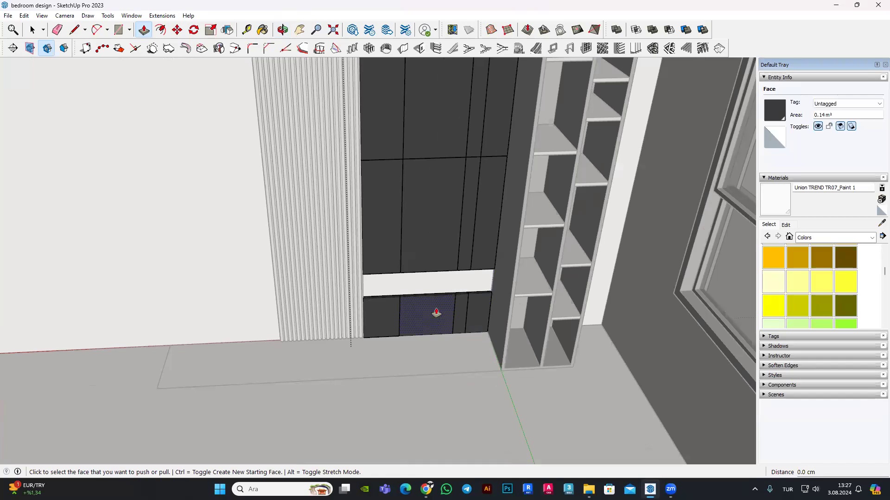
scroll(463, 294, "up", 2)
scroll(461, 294, "up", 2)
scroll(469, 290, "up", 2)
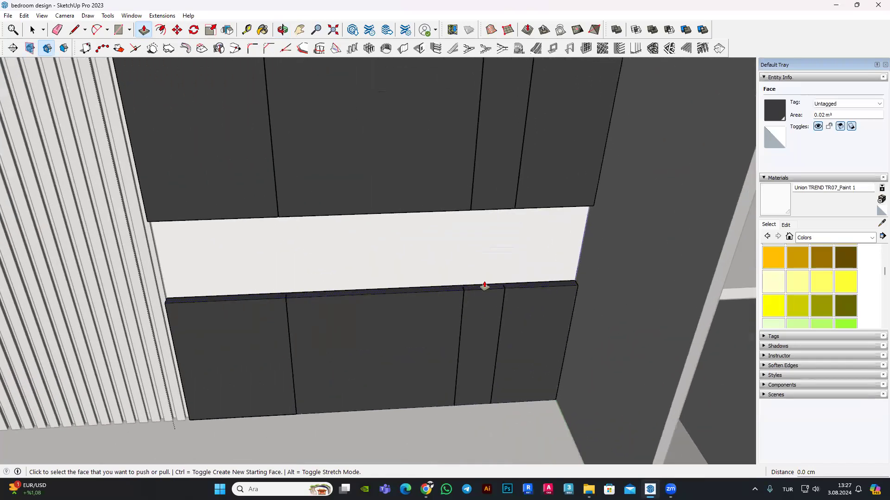
scroll(482, 297, "down", 2)
scroll(423, 304, "down", 2)
scroll(392, 239, "down", 2)
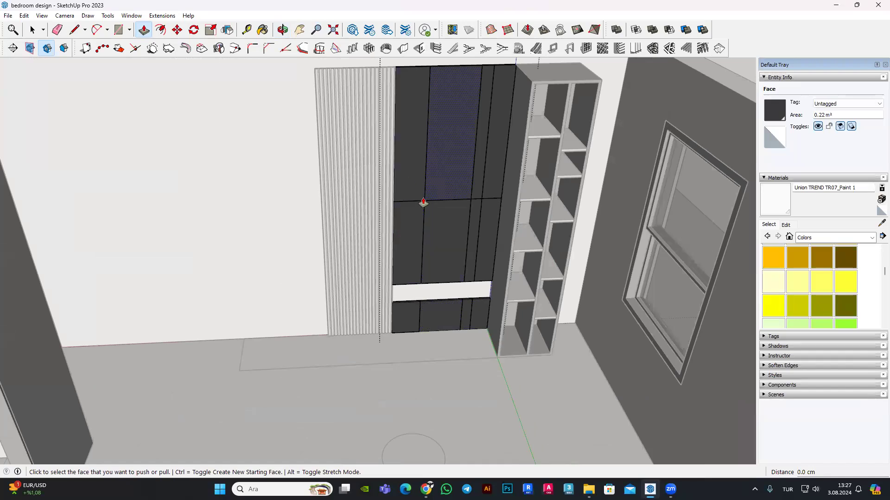
scroll(439, 313, "up", 2)
mouse_move(501, 338)
middle_mouse_down()
mouse_move(469, 182)
mouse_move(457, 250)
middle_mouse_up()
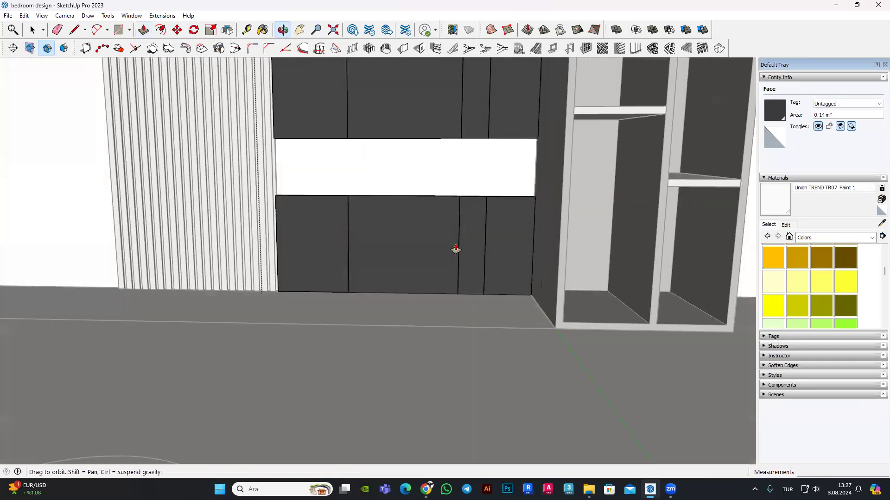
scroll(375, 259, "up", 3)
mouse_move(375, 258)
middle_mouse_down()
mouse_move(469, 214)
mouse_move(462, 318)
mouse_move(419, 327)
mouse_move(381, 299)
mouse_move(371, 240)
mouse_move(333, 302)
middle_mouse_up()
Step: Orbit above the cabinet top and start a line there, then cancel it
scroll(341, 296, "up", 2)
scroll(296, 290, "up", 2)
scroll(377, 326, "down", 4)
scroll(273, 237, "up", 3)
scroll(280, 255, "up", 2)
scroll(283, 243, "up", 2)
mouse_move(284, 243)
middle_mouse_down()
mouse_move(307, 230)
mouse_move(281, 210)
middle_mouse_up()
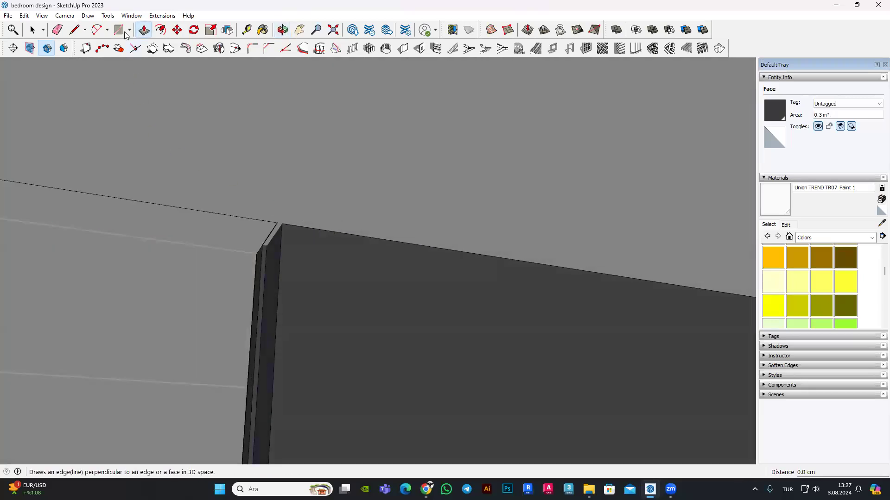
key("l")
middle_click_drag(135, 93, 288, 202)
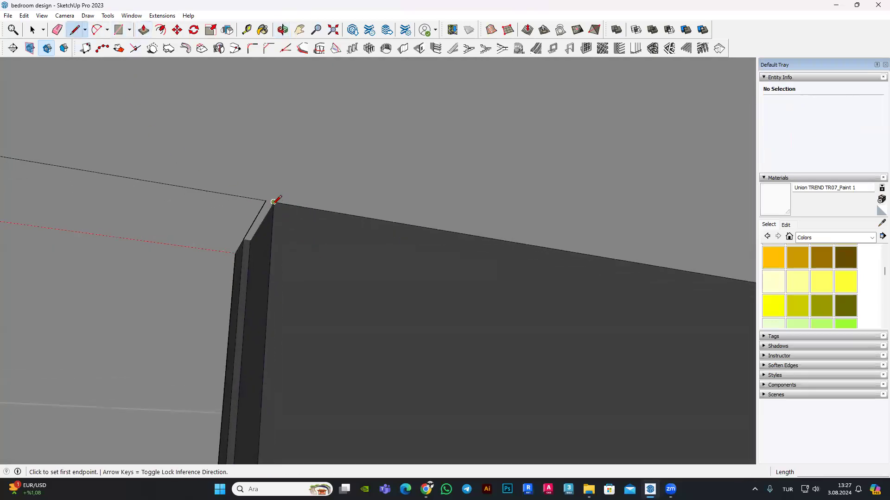
key("Escape")
Step: Orbit down and zoom to inspect the cabinet's bottom edge
scroll(334, 225, "down", 3)
mouse_move(333, 225)
middle_mouse_down()
mouse_move(280, 350)
mouse_move(294, 290)
mouse_move(369, 384)
middle_mouse_up()
scroll(365, 376, "down", 3)
scroll(479, 232, "down", 2)
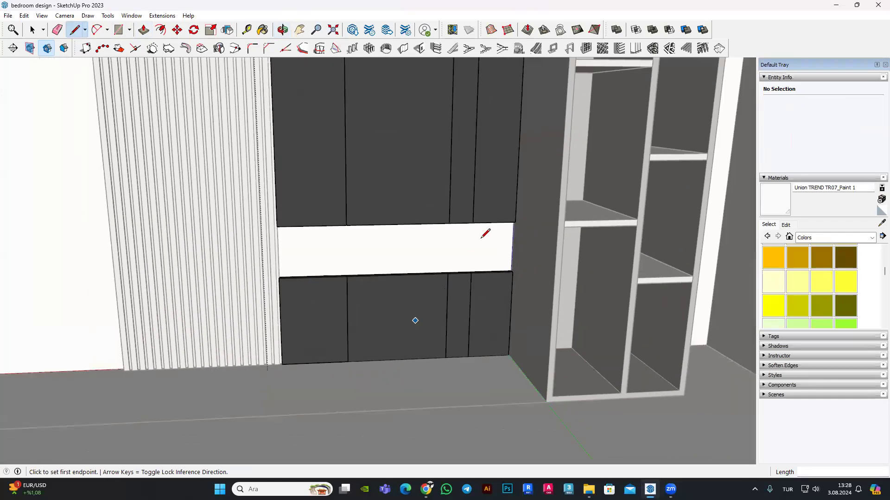
scroll(468, 206, "up", 5)
scroll(456, 218, "up", 1)
scroll(458, 278, "down", 3)
scroll(477, 157, "up", 5)
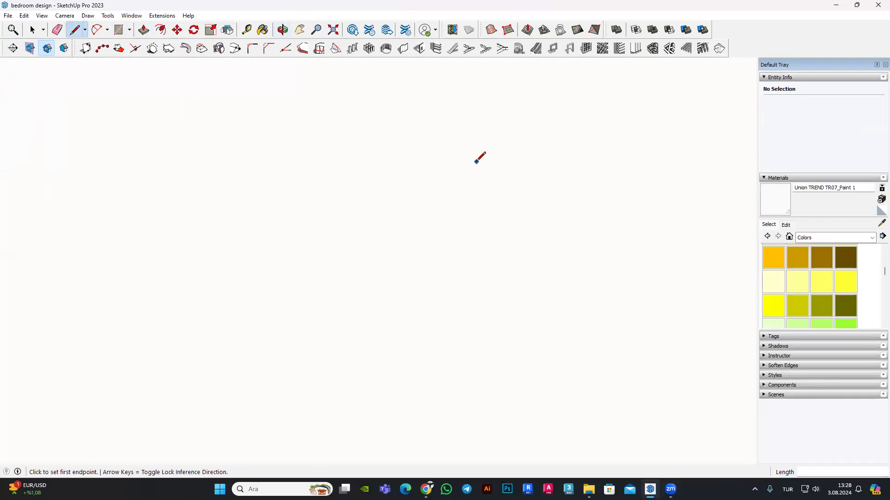
scroll(417, 335, "up", 2)
scroll(429, 215, "down", 3)
scroll(389, 373, "down", 3)
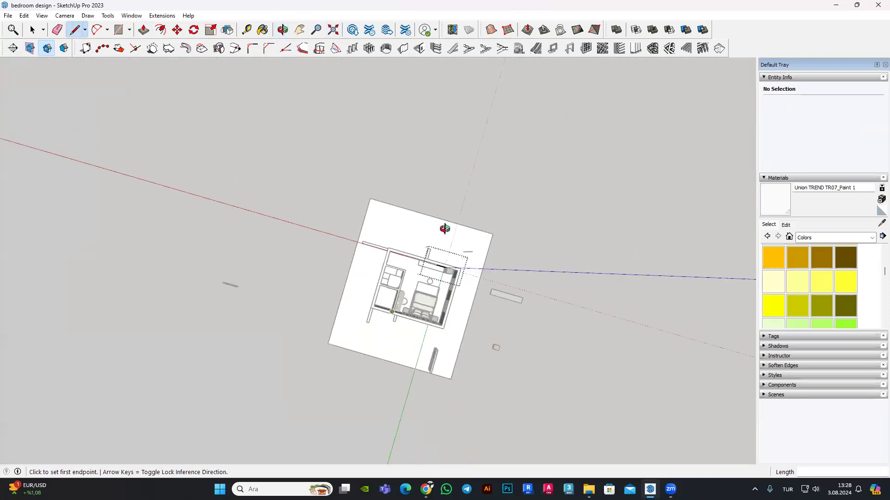
scroll(417, 231, "up", 3)
scroll(413, 224, "up", 3)
scroll(413, 221, "up", 3)
Step: Orbit to a frontal view of the cabinet and shelves, toward its top corner
mouse_move(413, 221)
middle_mouse_down()
mouse_move(428, 115)
mouse_move(433, 206)
mouse_move(423, 176)
mouse_move(479, 156)
mouse_move(472, 53)
mouse_move(472, 258)
middle_mouse_up()
scroll(445, 143, "up", 2)
scroll(453, 152, "up", 3)
scroll(449, 151, "down", 3)
mouse_move(388, 267)
middle_mouse_down()
mouse_move(385, 256)
mouse_move(407, 262)
middle_mouse_up()
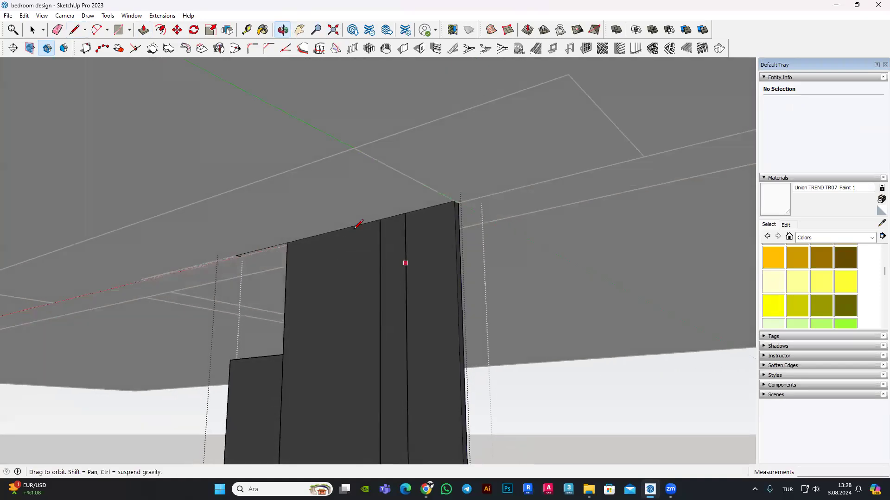
scroll(467, 198, "up", 3)
scroll(477, 183, "up", 2)
scroll(473, 186, "up", 2)
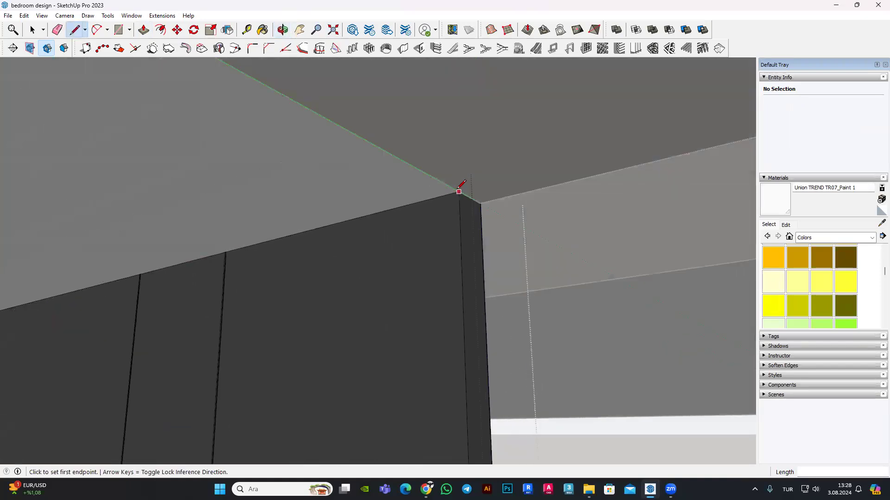
Step: With Push/Pull active, orbit around the cabinet's narrow side face, abandoning an unfinished line
left_click(148, 31)
mouse_move(466, 222)
middle_mouse_down()
mouse_move(243, 285)
mouse_move(229, 261)
mouse_move(314, 363)
mouse_move(286, 287)
middle_mouse_up()
mouse_move(233, 274)
middle_mouse_down()
mouse_move(224, 341)
mouse_move(205, 333)
mouse_move(153, 201)
middle_mouse_up()
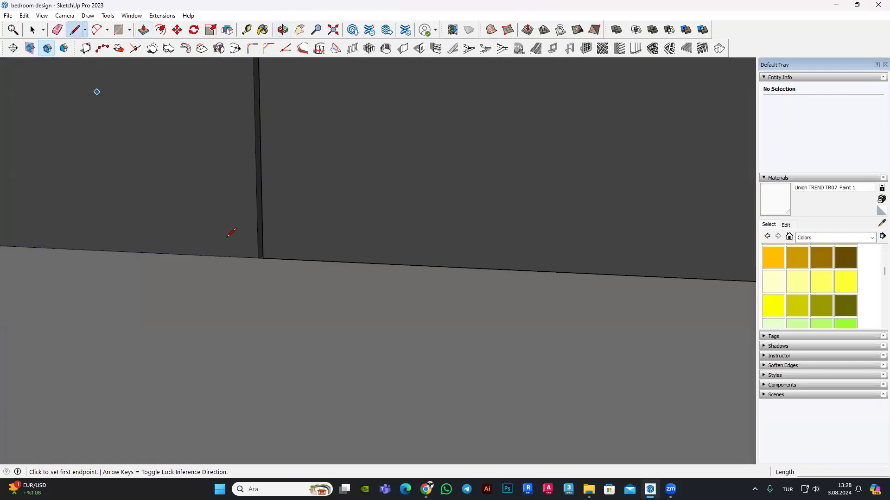
middle_click_drag(227, 237, 263, 260)
left_click(273, 258)
mouse_move(328, 278)
middle_mouse_down()
mouse_move(278, 238)
mouse_move(320, 214)
middle_mouse_up()
mouse_move(276, 250)
middle_mouse_down()
mouse_move(242, 137)
mouse_move(115, 42)
middle_mouse_up()
key("Escape")
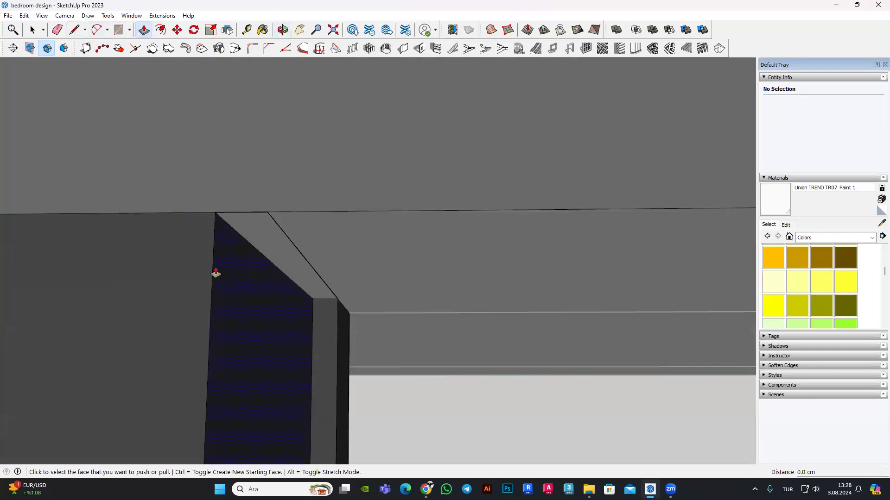
left_click(216, 274)
mouse_move(199, 264)
middle_mouse_down()
mouse_move(274, 320)
mouse_move(260, 304)
mouse_move(183, 304)
mouse_move(383, 294)
mouse_move(166, 222)
mouse_move(107, 339)
mouse_move(133, 441)
mouse_move(149, 423)
mouse_move(160, 381)
mouse_move(76, 243)
mouse_move(102, 199)
middle_mouse_up()
Step: Draw an edge from the wall-floor corner along the cabinet base
left_click(70, 30)
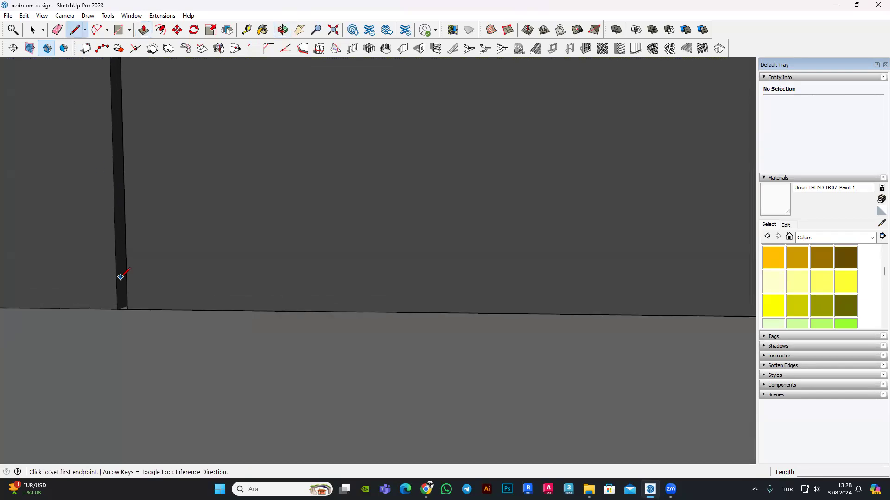
left_click(115, 313)
mouse_move(115, 313)
middle_mouse_down()
mouse_move(179, 330)
mouse_move(137, 302)
mouse_move(54, 167)
middle_mouse_up()
left_click(130, 284)
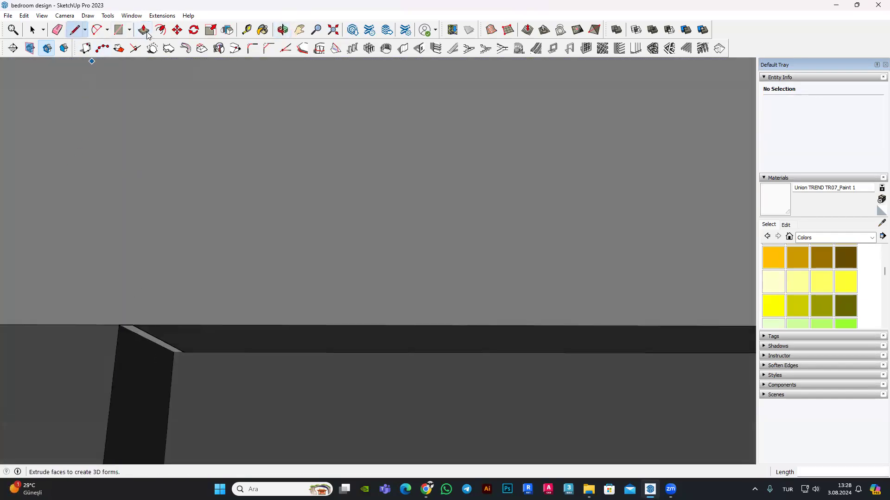
Step: Push the cabinet side face out 3 cm
mouse_move(151, 342)
middle_mouse_down()
mouse_move(114, 342)
mouse_move(235, 360)
mouse_move(302, 330)
mouse_move(353, 338)
mouse_move(112, 357)
mouse_move(133, 360)
mouse_move(139, 339)
mouse_move(146, 368)
mouse_move(60, 388)
mouse_move(81, 462)
middle_mouse_up()
left_click(113, 342)
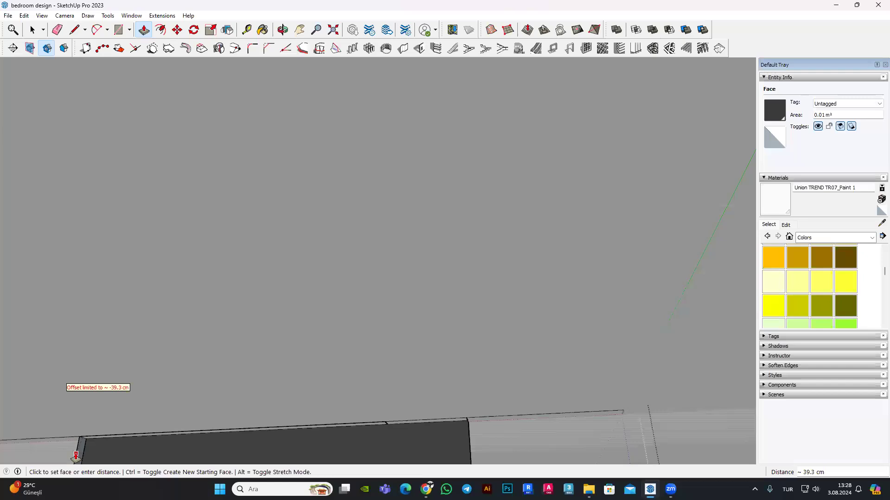
left_click(76, 457)
middle_click_drag(203, 357, 202, 369)
scroll(292, 397, "up", 3)
mouse_move(292, 397)
middle_mouse_down()
mouse_move(303, 260)
mouse_move(284, 370)
mouse_move(280, 361)
middle_mouse_up()
Step: Push/pull the small face near the wall corner
left_click(295, 255)
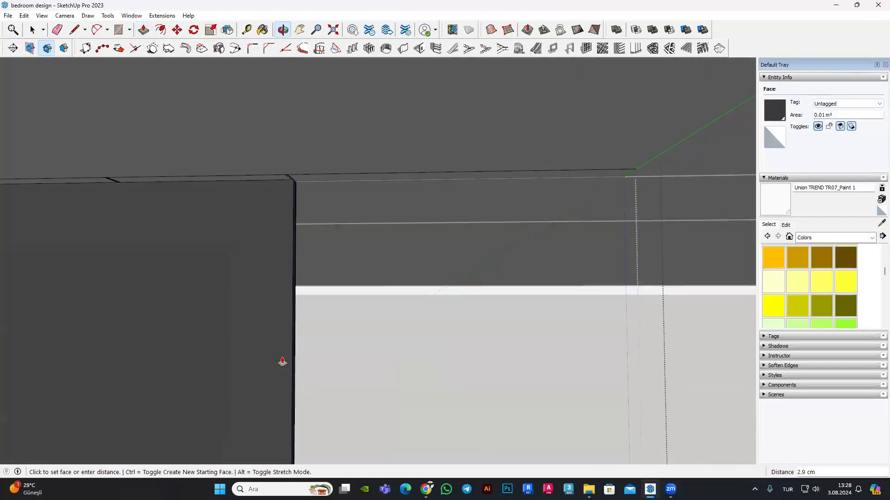
middle_click_drag(308, 320, 162, 311)
mouse_move(32, 310)
middle_mouse_down()
mouse_move(60, 327)
mouse_move(96, 264)
mouse_move(353, 362)
mouse_move(490, 310)
mouse_move(288, 318)
mouse_move(286, 162)
mouse_move(327, 237)
mouse_move(323, 246)
mouse_move(231, 214)
middle_mouse_up()
left_click(95, 265)
Step: Erase the stray vertical edge on the cabinet
left_click(58, 29)
left_click(294, 304)
mouse_move(284, 303)
middle_mouse_down()
mouse_move(364, 188)
mouse_move(344, 202)
mouse_move(361, 224)
middle_mouse_up()
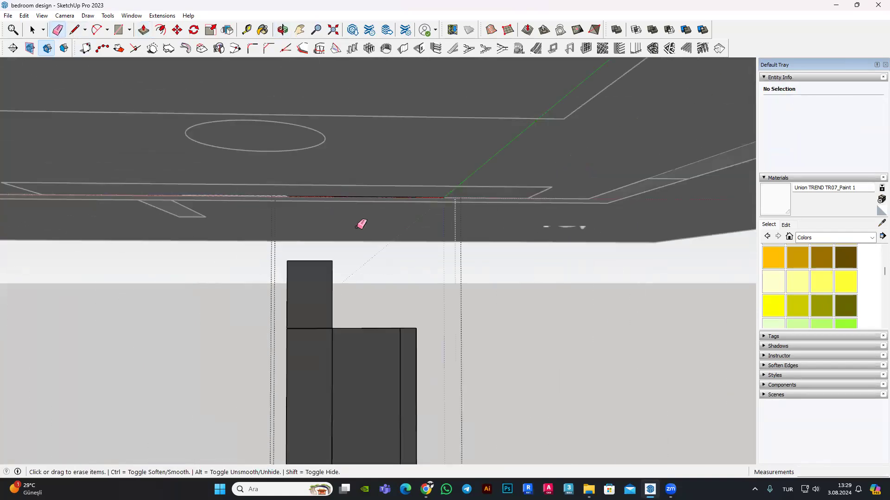
Step: Remove the selected cabinet faces
left_click(31, 30)
scroll(199, 144, "down", 2)
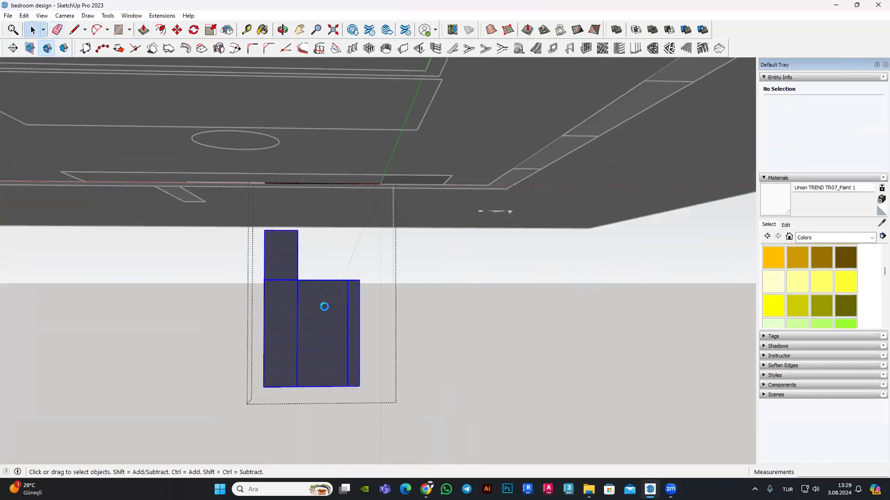
key("Delete")
mouse_move(402, 290)
middle_mouse_down()
mouse_move(343, 314)
mouse_move(377, 438)
mouse_move(385, 246)
middle_mouse_up()
scroll(334, 330, "down", 3)
scroll(121, 81, "up", 2)
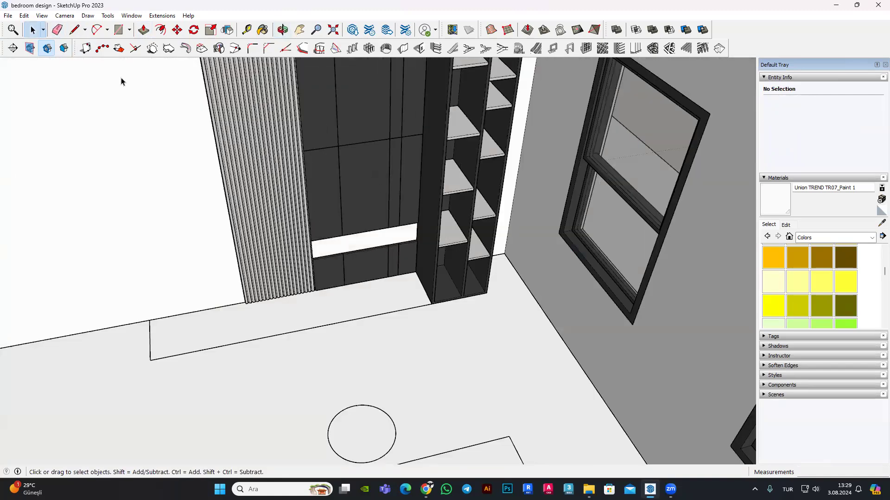
Step: Unhide all objects via Edit > Unhide > All so the TV unit reappears
left_click(30, 16)
mouse_move(73, 162)
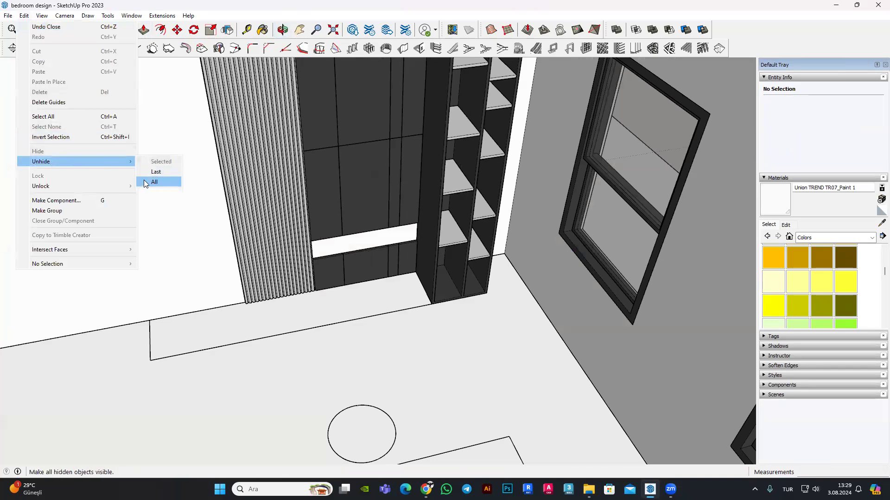
left_click(154, 182)
mouse_move(241, 290)
middle_mouse_down()
mouse_move(384, 252)
mouse_move(431, 171)
mouse_move(393, 310)
mouse_move(340, 364)
mouse_move(520, 367)
mouse_move(390, 302)
middle_mouse_up()
scroll(366, 363, "down", 5)
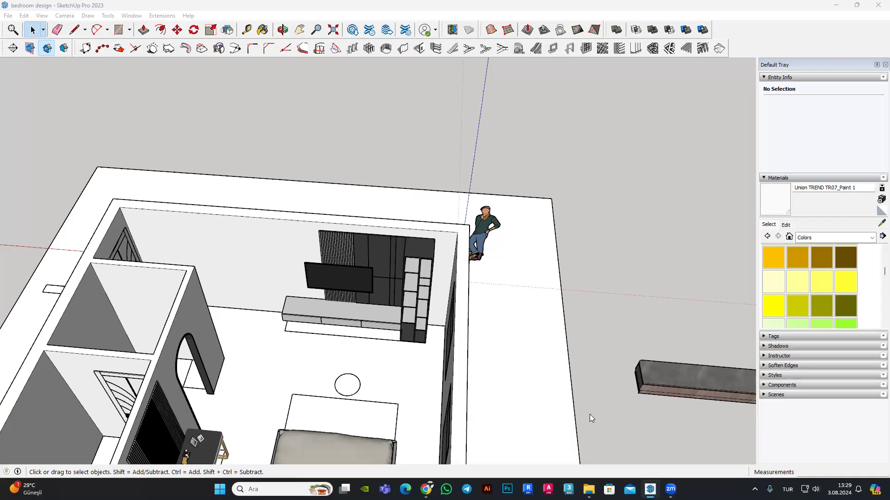
scroll(433, 218, "down", 2)
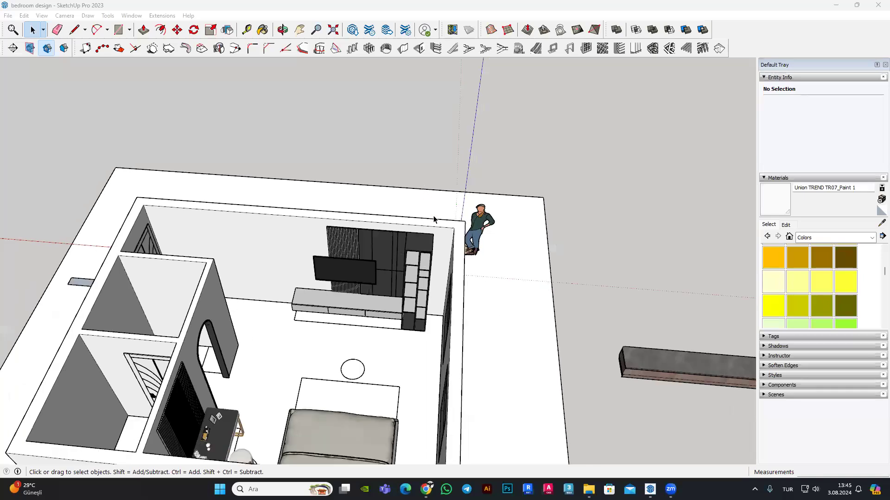
scroll(441, 247, "down", 3)
scroll(464, 231, "down", 2)
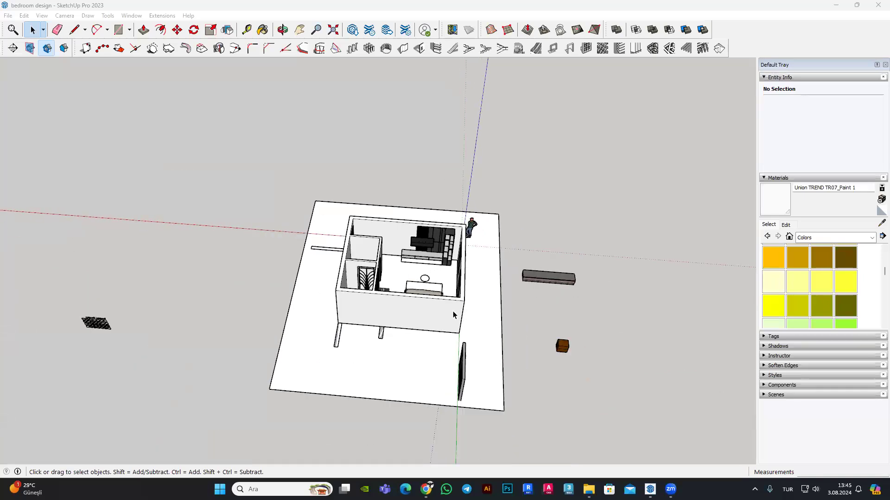
middle_click_drag(311, 352, 805, 217)
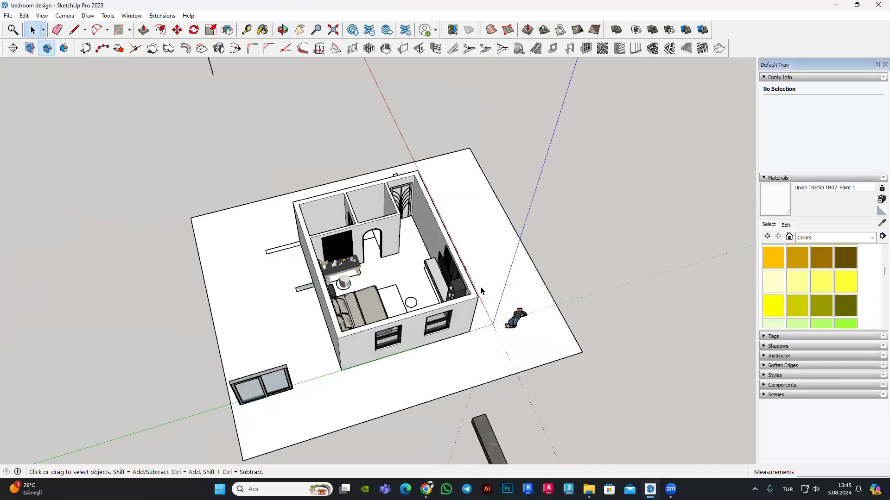
middle_click_drag(481, 287, 445, 250)
scroll(421, 232, "up", 3)
scroll(482, 228, "up", 3)
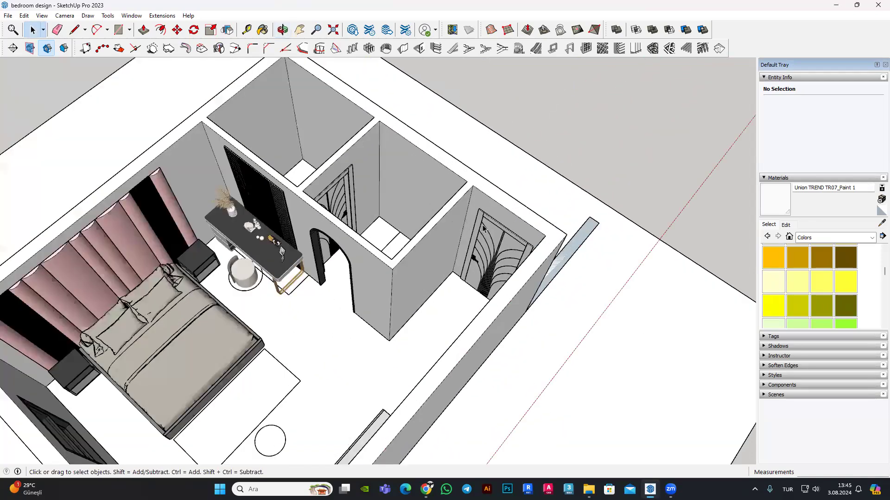
scroll(484, 228, "up", 3)
scroll(520, 354, "up", 2)
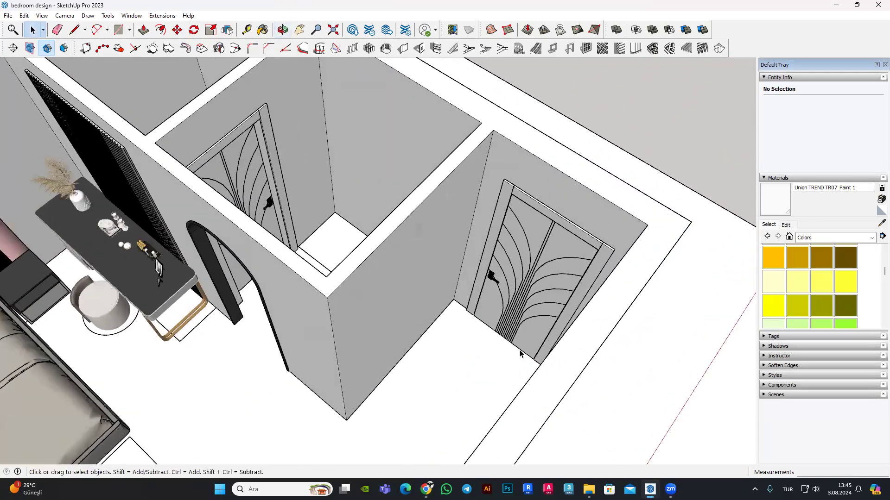
scroll(505, 323, "up", 3)
scroll(492, 318, "up", 3)
scroll(491, 315, "up", 3)
mouse_move(655, 209)
middle_mouse_down()
mouse_move(608, 234)
mouse_move(558, 296)
mouse_move(487, 270)
middle_mouse_up()
scroll(405, 290, "up", 2)
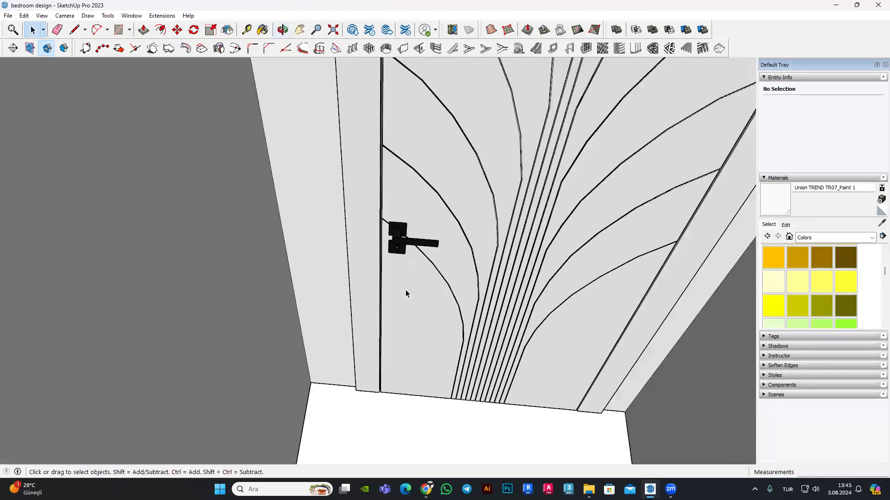
scroll(405, 290, "down", 5)
scroll(459, 269, "up", 3)
scroll(444, 237, "up", 2)
scroll(307, 124, "up", 3)
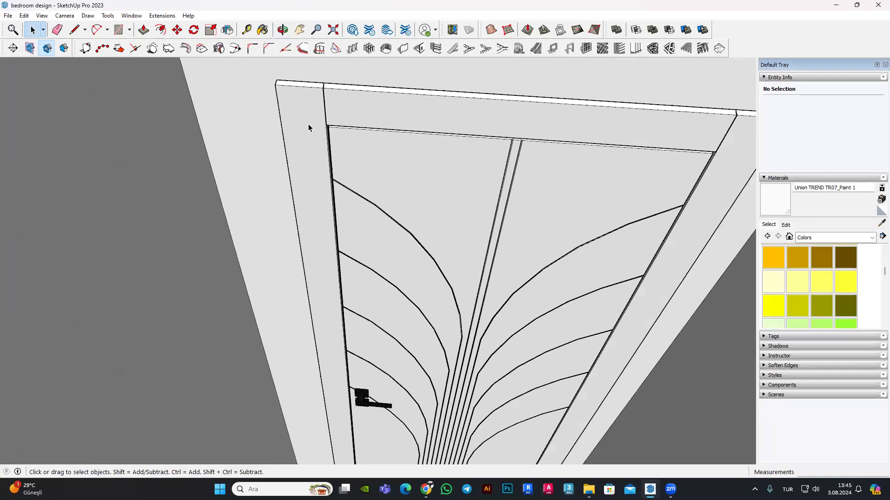
scroll(421, 173, "down", 3)
scroll(474, 182, "down", 2)
scroll(474, 182, "down", 2)
scroll(474, 182, "down", 2)
middle_click_drag(446, 221, 420, 210)
scroll(420, 211, "up", 3)
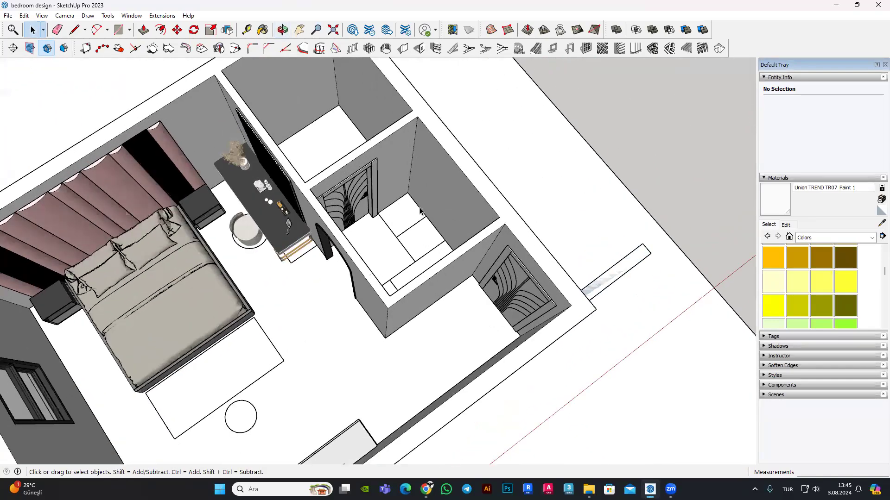
scroll(420, 211, "up", 2)
mouse_move(418, 314)
middle_mouse_down()
mouse_move(318, 354)
mouse_move(476, 287)
middle_mouse_up()
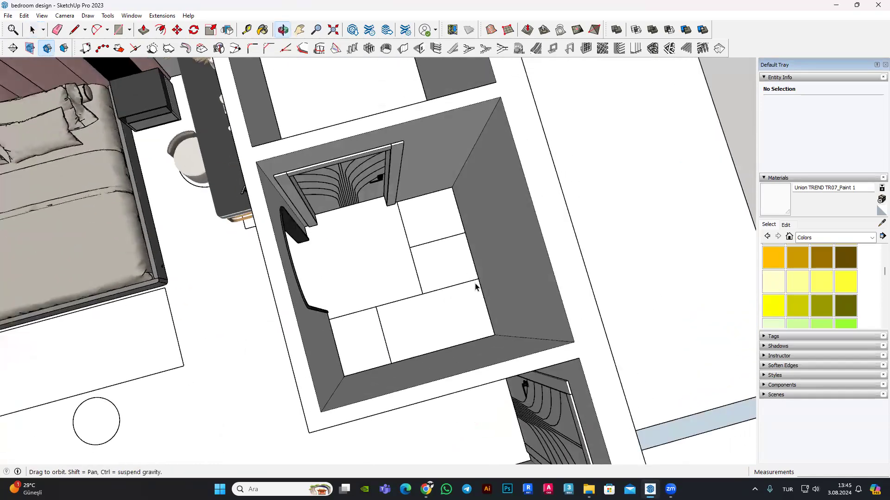
scroll(358, 328, "down", 2)
mouse_move(358, 328)
middle_mouse_down()
mouse_move(503, 290)
mouse_move(385, 322)
middle_mouse_up()
scroll(385, 322, "down", 1)
scroll(396, 293, "down", 3)
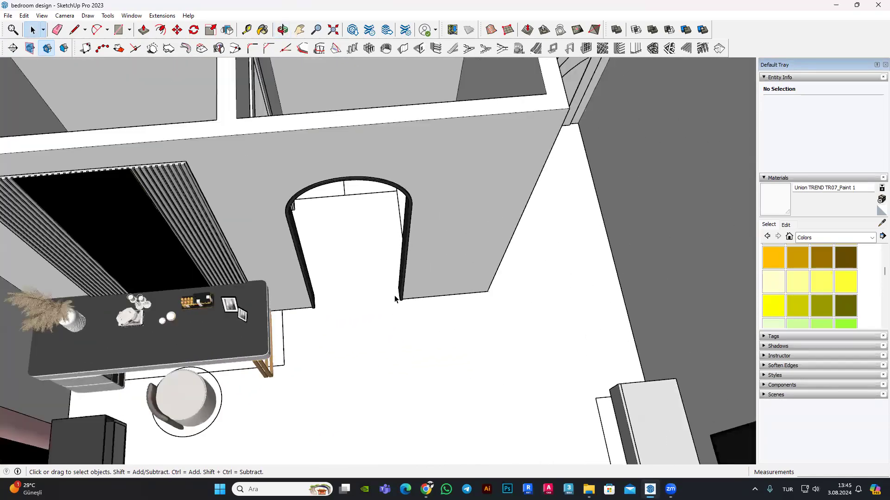
scroll(395, 292, "down", 3)
middle_click_drag(396, 293, 396, 260)
mouse_move(366, 306)
middle_mouse_down()
mouse_move(363, 285)
mouse_move(401, 215)
middle_mouse_up()
scroll(345, 166, "up", 2)
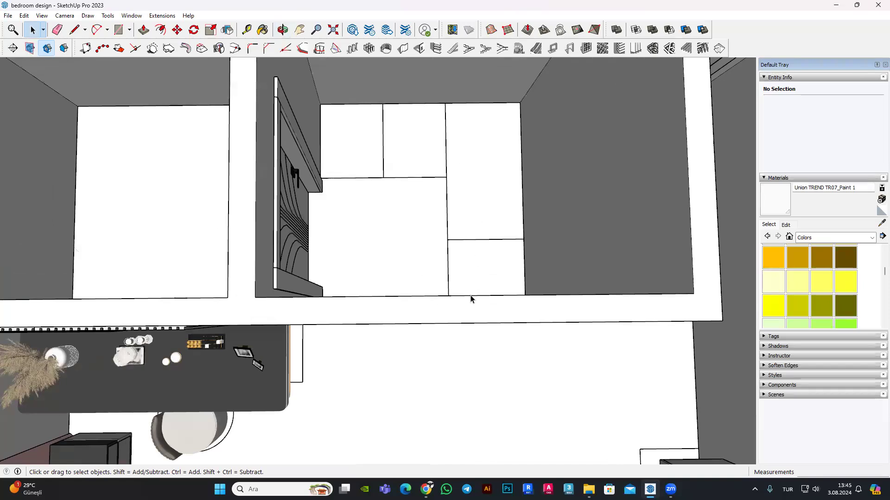
middle_click_drag(470, 299, 478, 288)
scroll(384, 240, "down", 3)
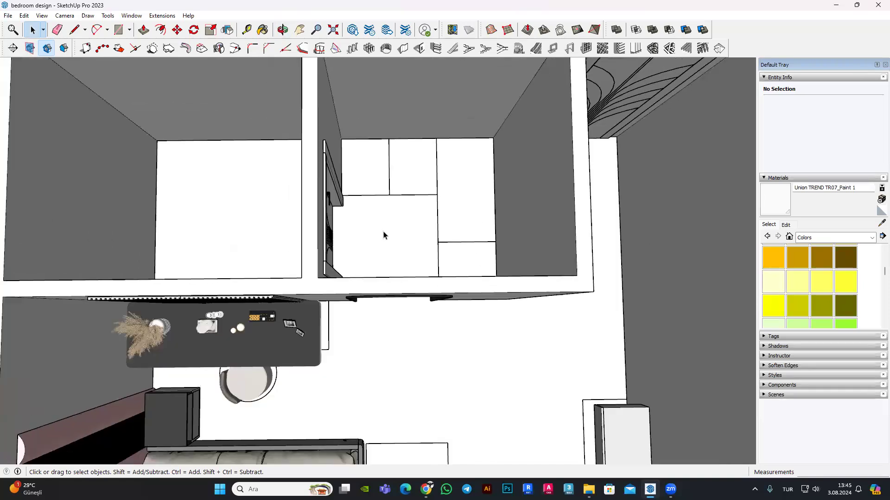
scroll(463, 183, "down", 1)
scroll(442, 172, "down", 3)
mouse_move(398, 199)
middle_mouse_down()
mouse_move(377, 205)
mouse_move(384, 257)
middle_mouse_up()
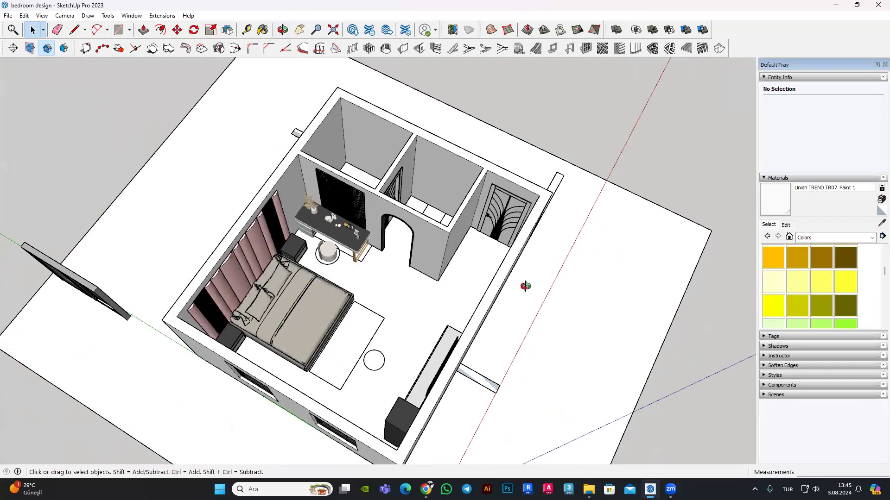
middle_click_drag(445, 270, 462, 233)
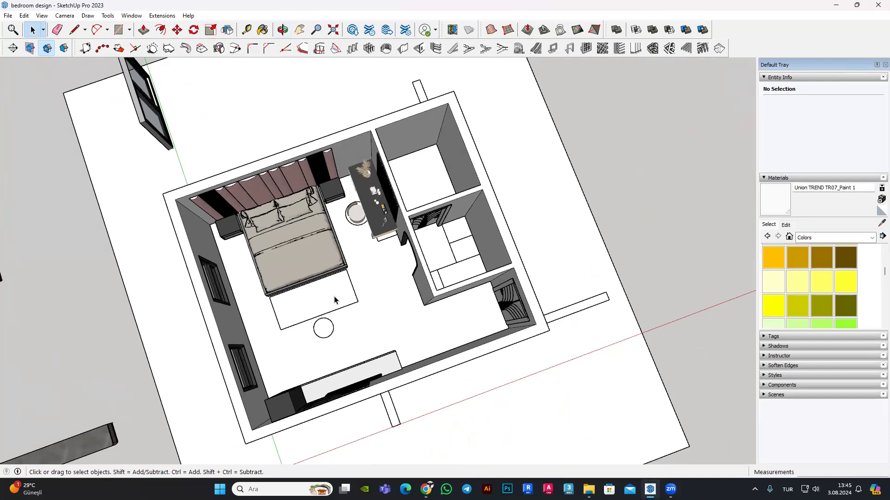
scroll(539, 318, "down", 1)
scroll(538, 318, "down", 1)
scroll(539, 318, "down", 1)
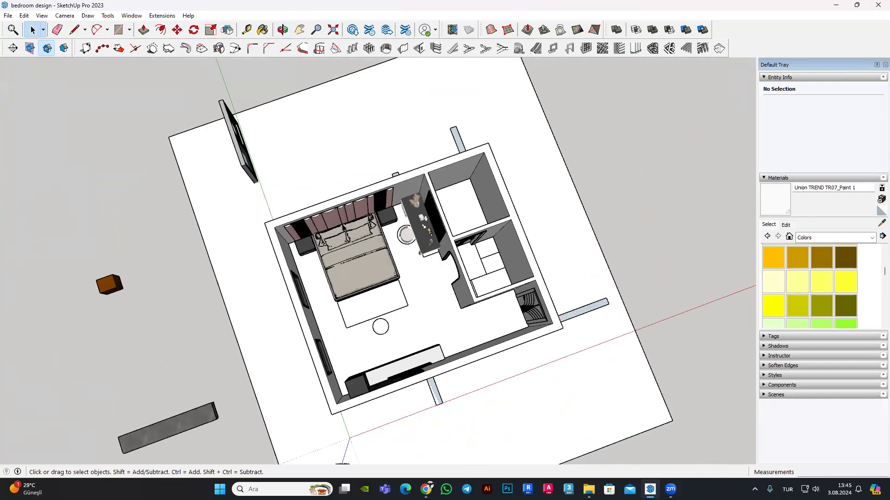
Step: Search 3D Warehouse for 'sofa' and browse the results
left_click(352, 31)
type("sofa")
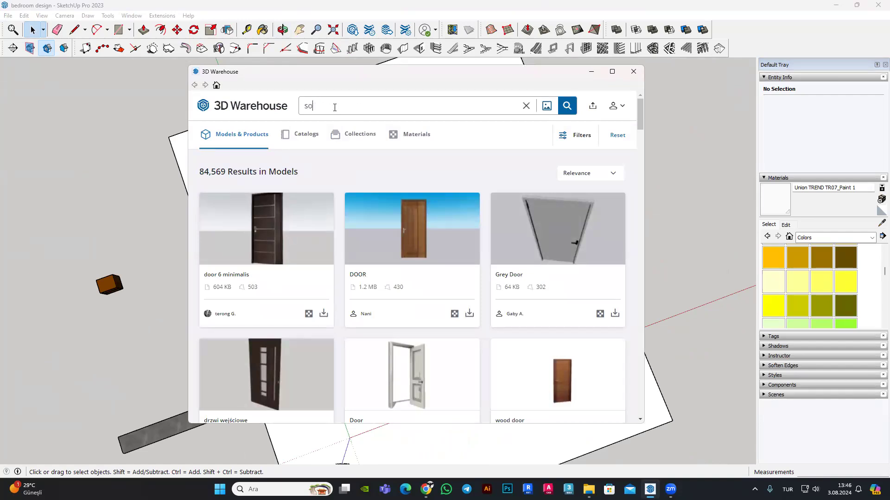
key("Return")
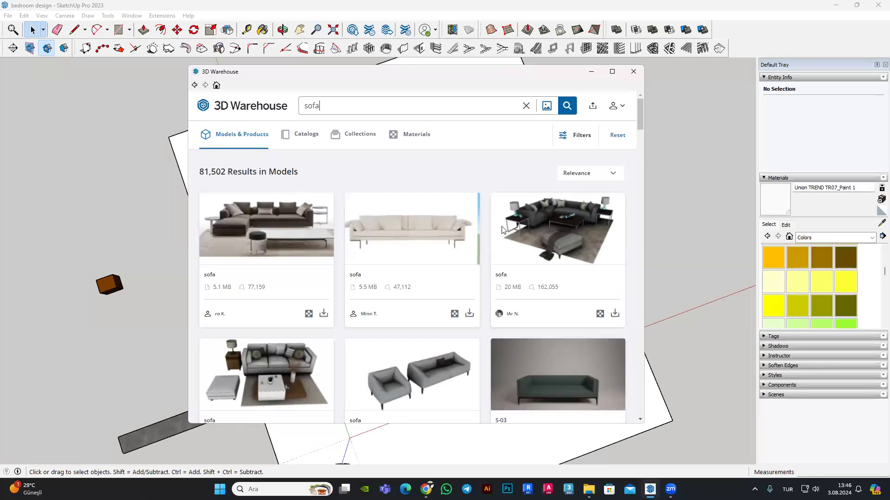
scroll(502, 230, "down", 2)
scroll(502, 230, "down", 2)
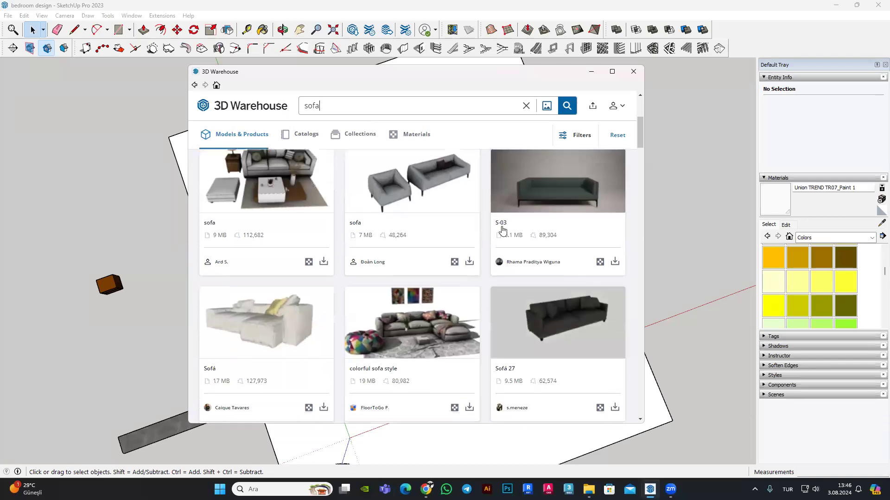
scroll(502, 230, "down", 5)
scroll(508, 262, "up", 1)
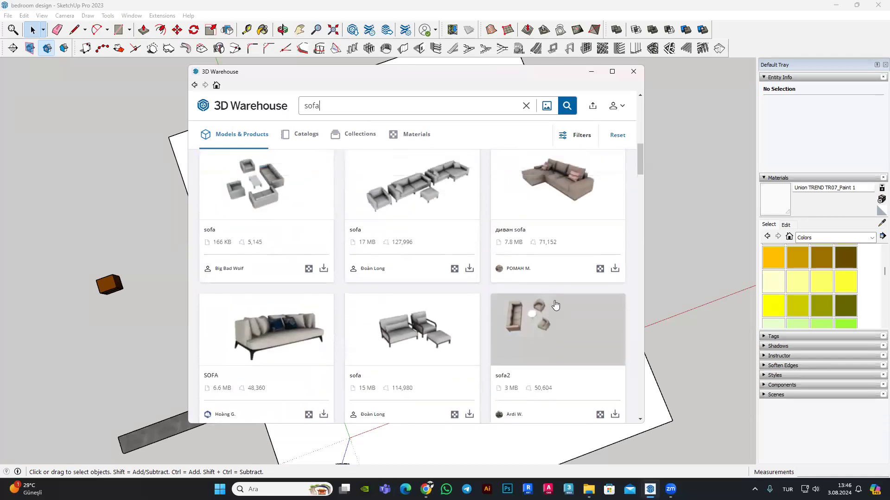
scroll(554, 303, "up", 2)
scroll(508, 251, "down", 2)
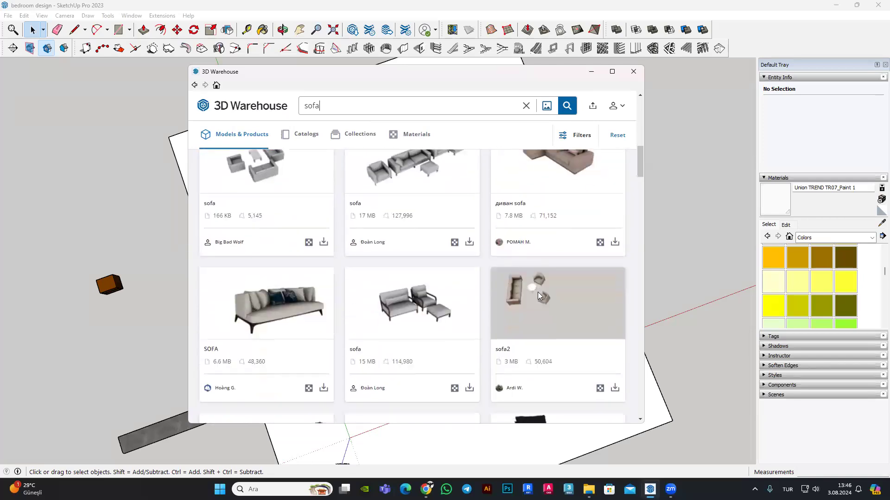
Step: Preview the grey sofa set's details, then return to the sofa results
left_click(534, 307)
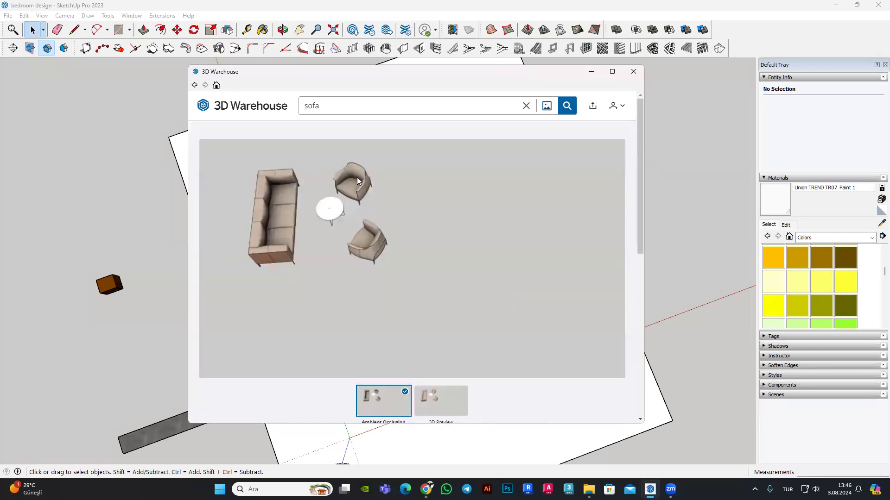
left_click(198, 89)
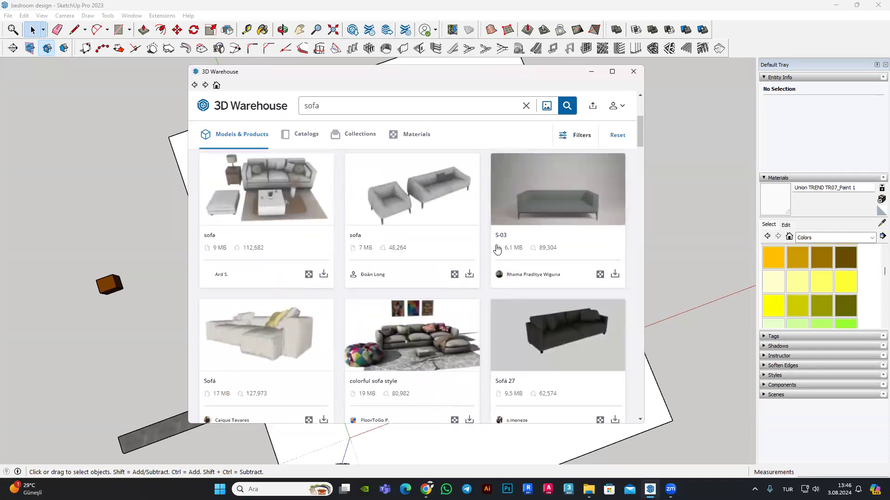
scroll(497, 250, "up", 4)
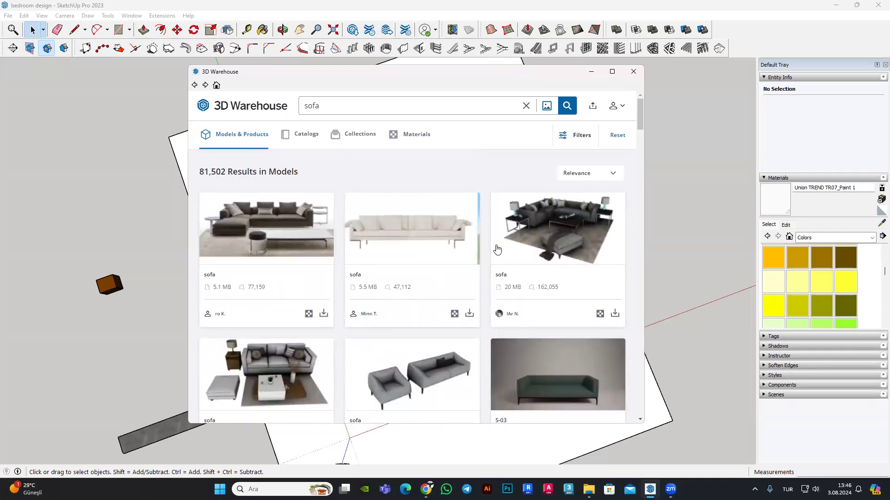
scroll(498, 251, "down", 6)
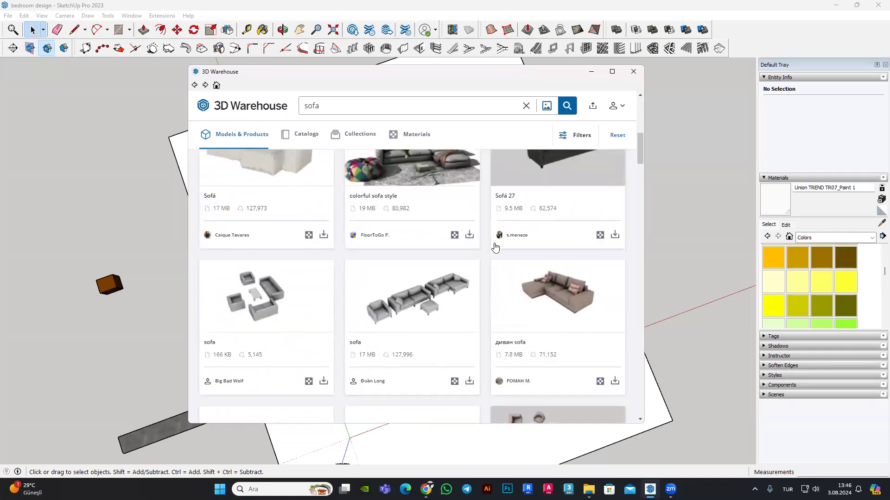
Step: Download the blue-cushioned SOFA model, answering Evet to load it into the model
left_click(306, 168)
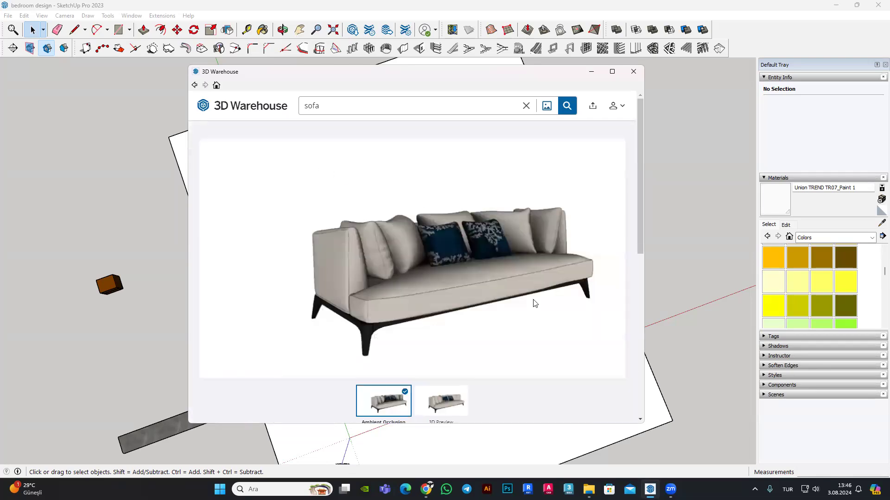
scroll(536, 303, "down", 2)
left_click(578, 393)
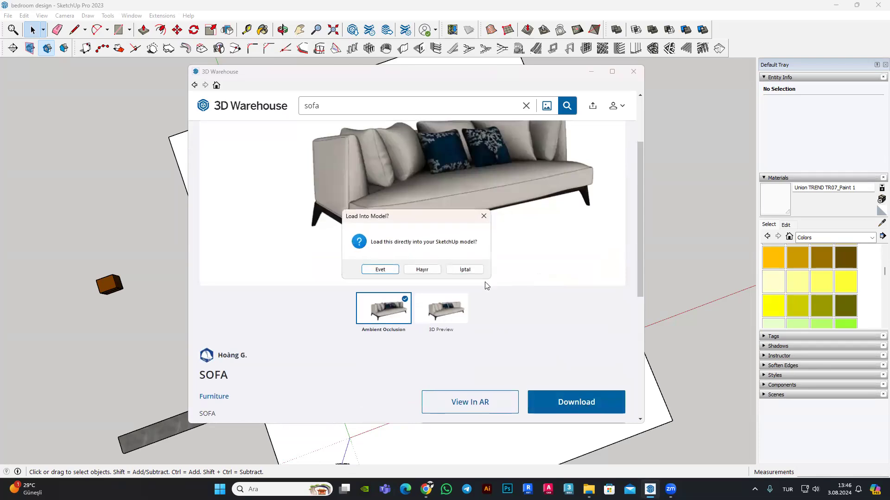
left_click(389, 273)
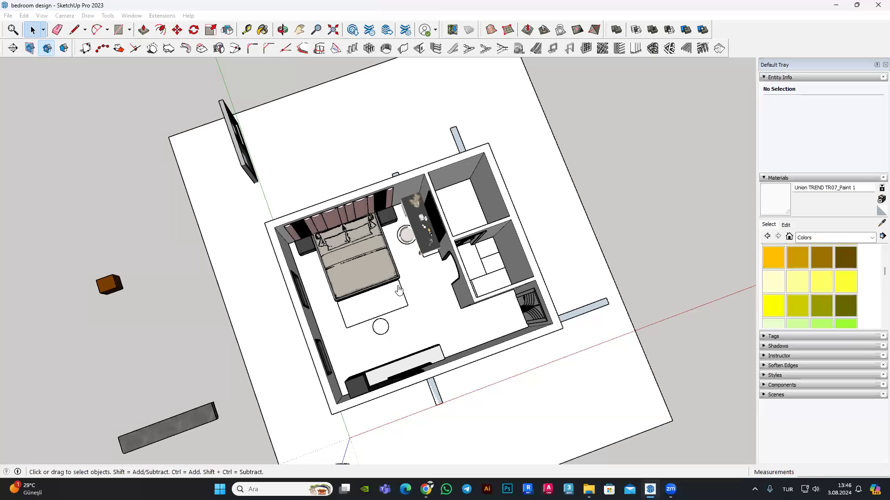
Step: Drop the downloaded sofa roughly at the foot of the bed
scroll(358, 431, "down", 2)
scroll(359, 430, "up", 2)
scroll(352, 297, "up", 1)
left_click(353, 297)
scroll(373, 296, "up", 1)
scroll(373, 296, "up", 2)
scroll(373, 296, "up", 2)
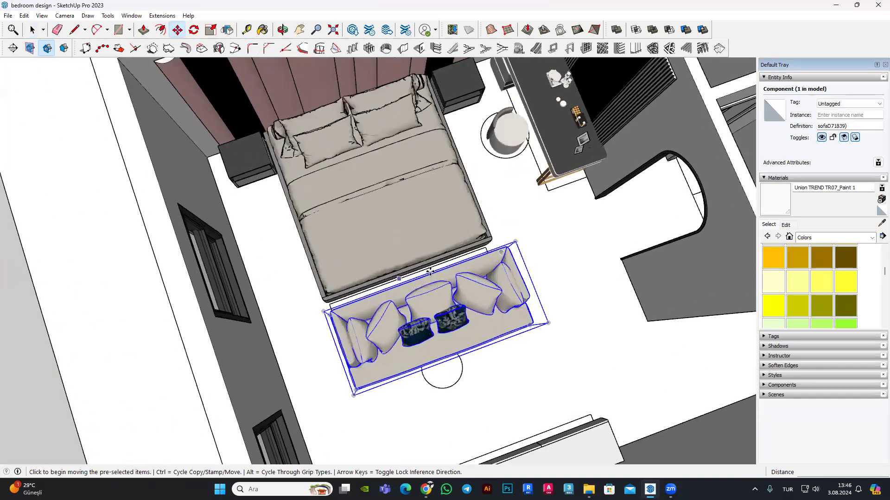
scroll(430, 271, "down", 2)
Step: Switch the camera to parallel projection and the top plan view
left_click(64, 15)
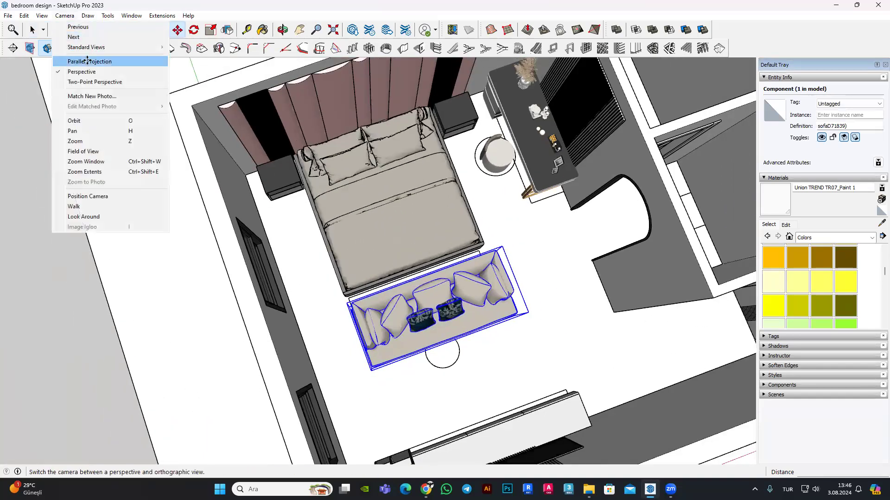
left_click(87, 61)
mouse_move(86, 48)
left_click(72, 15)
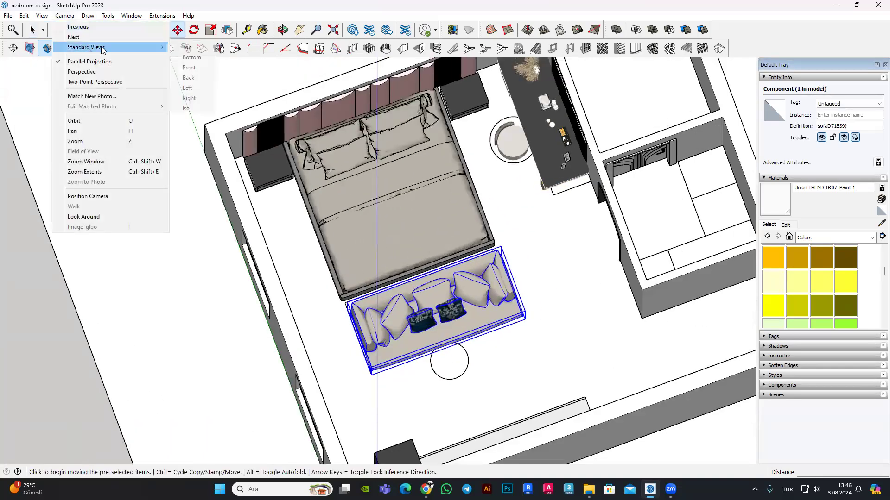
left_click(187, 46)
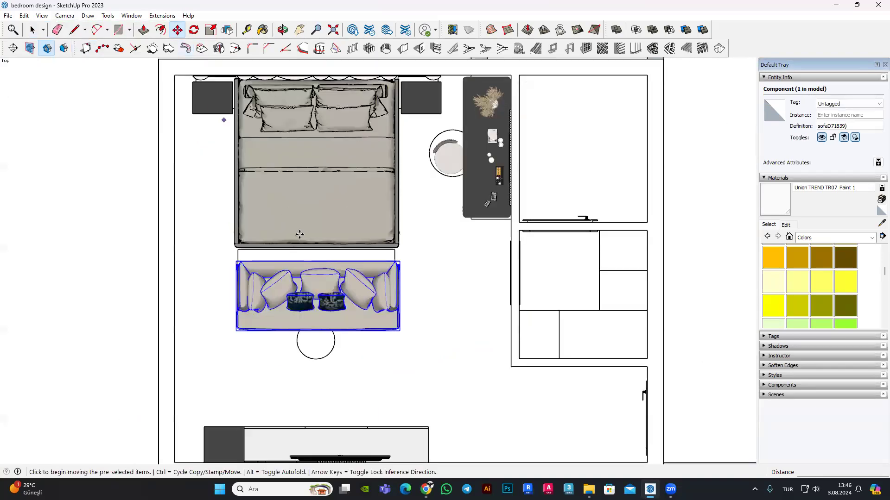
scroll(299, 234, "down", 3)
scroll(300, 234, "up", 3)
scroll(333, 227, "up", 2)
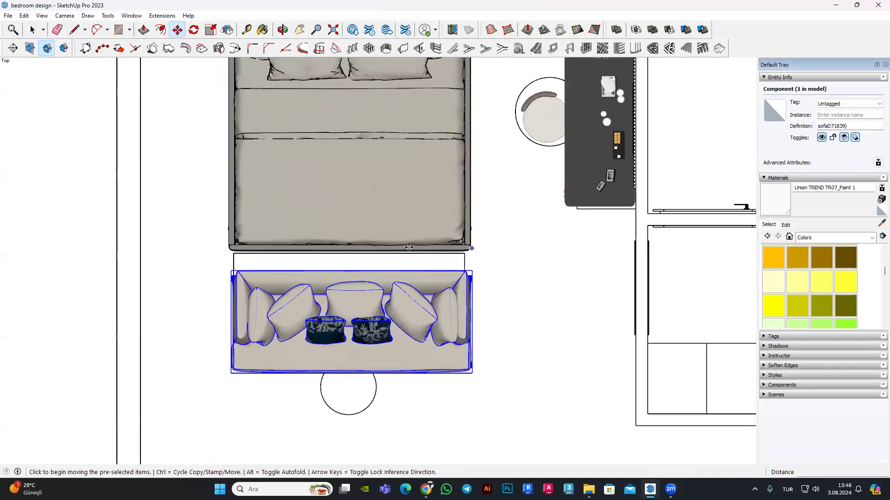
scroll(516, 298, "up", 2)
Step: Move the sofa up against the foot of the bed in plan
left_click(517, 294)
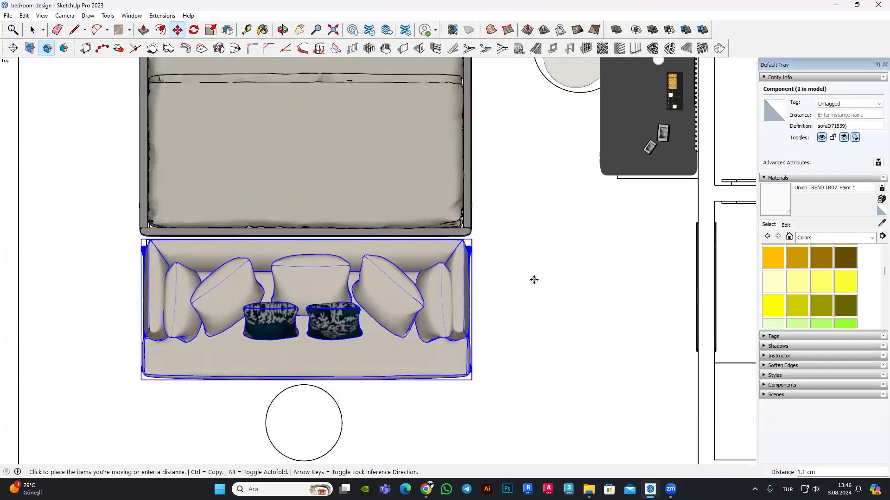
left_click(534, 280)
scroll(533, 280, "down", 1)
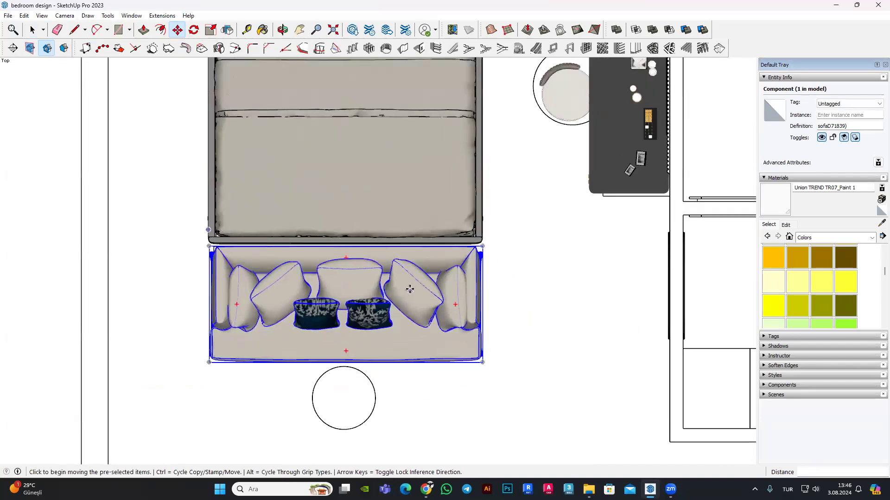
scroll(338, 239, "down", 1)
scroll(361, 243, "up", 1)
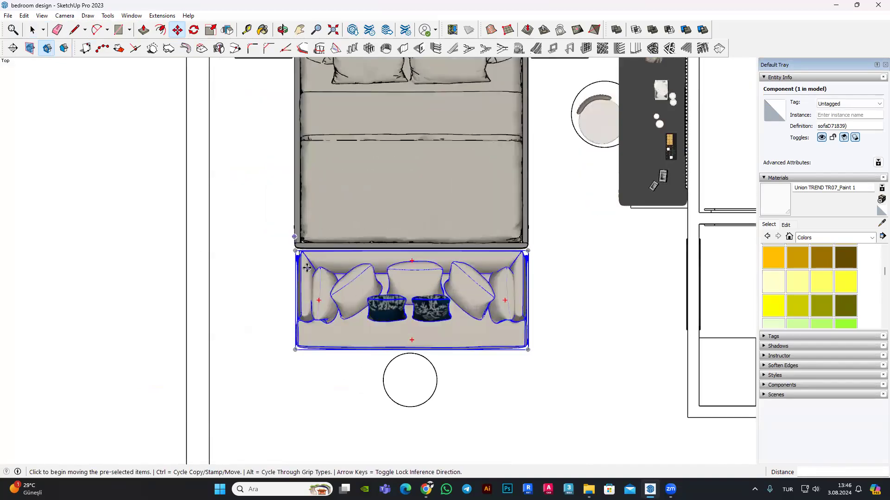
scroll(371, 246, "up", 1)
Step: Fine-tune the sofa's position so it sits flush with the bed's foot
left_click(262, 271)
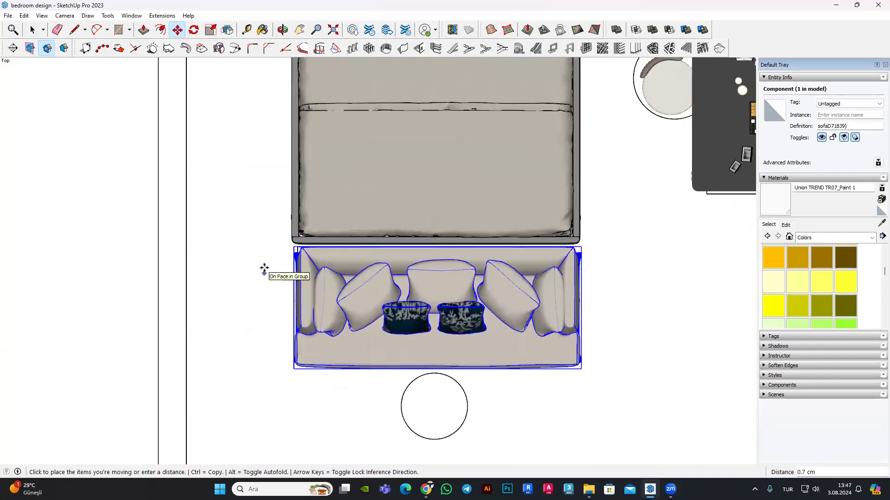
scroll(264, 269, "up", 2)
scroll(264, 267, "up", 2)
left_click(264, 267)
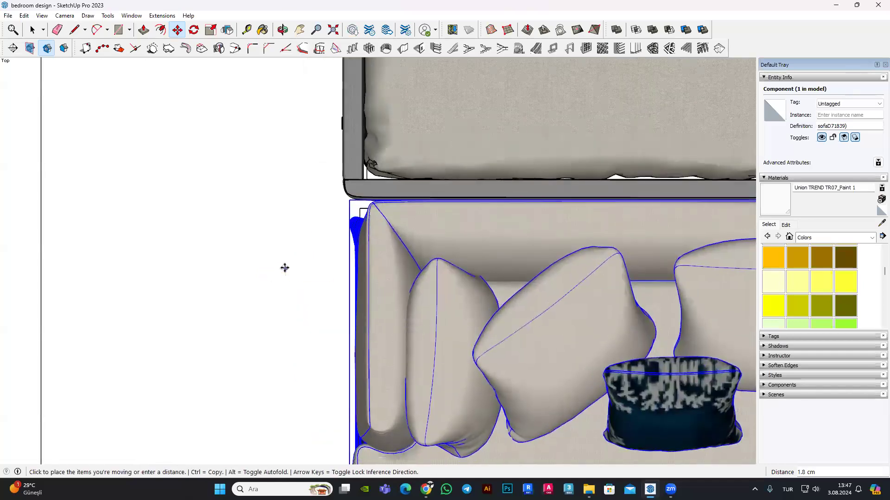
left_click(285, 267)
scroll(292, 260, "down", 2)
scroll(298, 250, "down", 2)
Step: Deselect the sofa and review its placement in the plan
key("space")
scroll(404, 256, "down", 2)
scroll(433, 258, "down", 2)
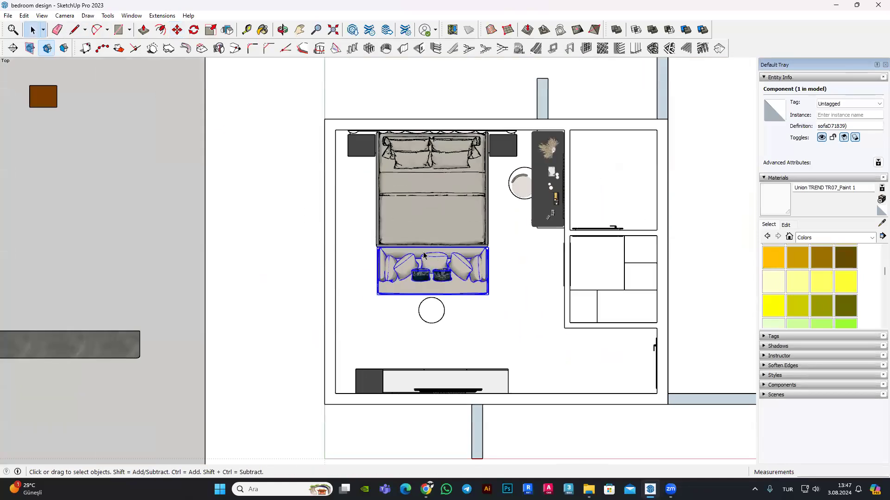
left_click(190, 185)
scroll(464, 251, "up", 3)
scroll(465, 246, "up", 1)
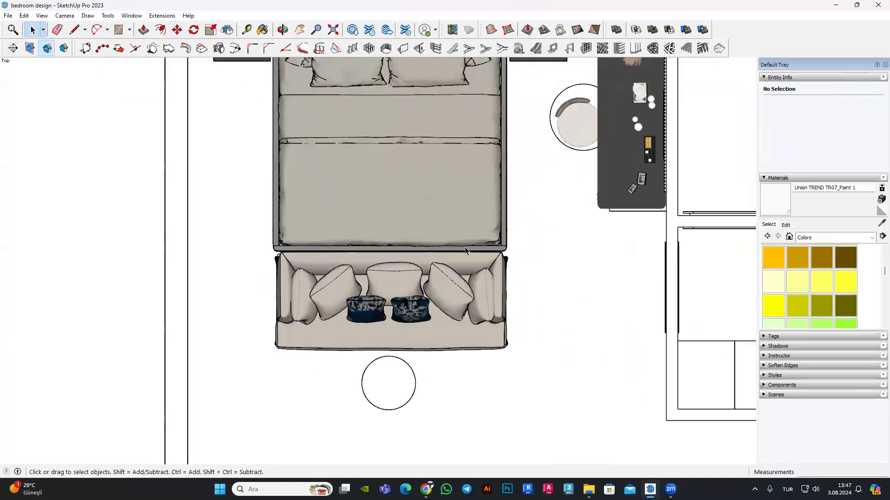
scroll(464, 254, "down", 2)
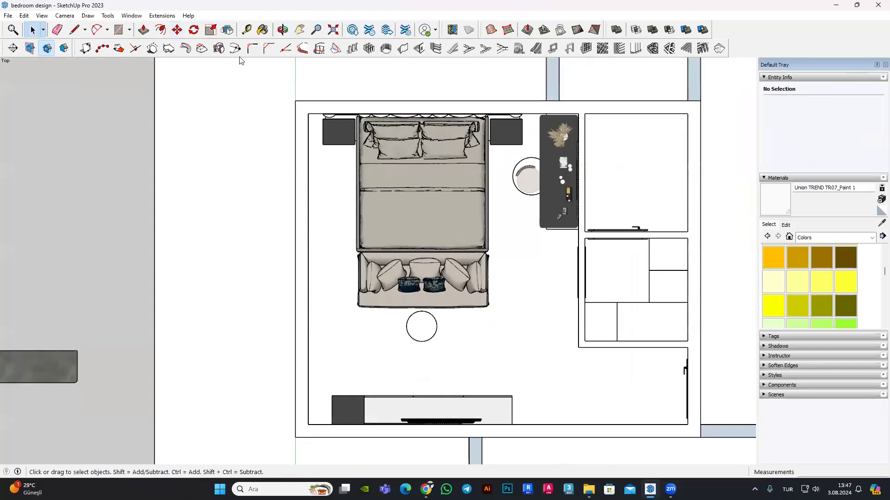
scroll(457, 277, "up", 3)
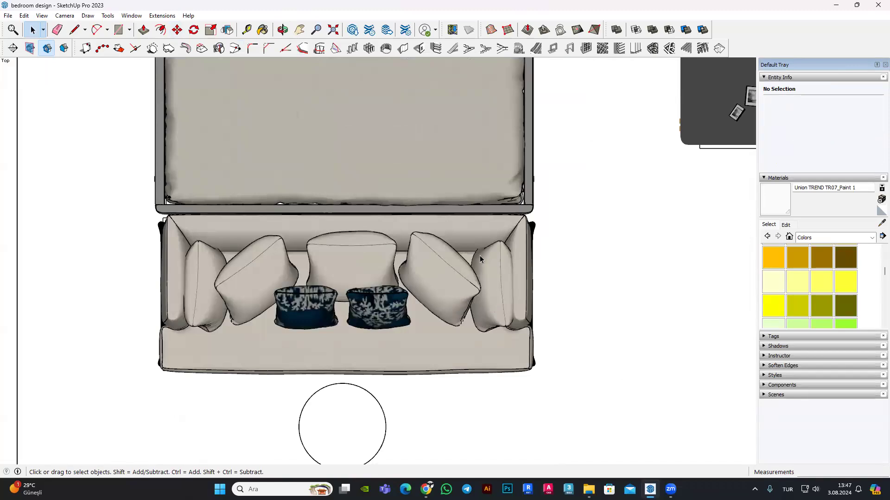
scroll(479, 255, "down", 2)
scroll(477, 239, "up", 3)
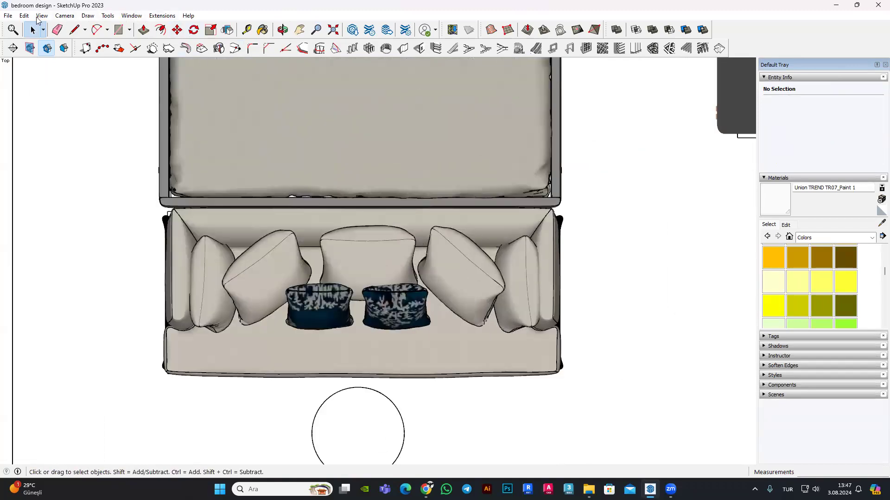
left_click(40, 16)
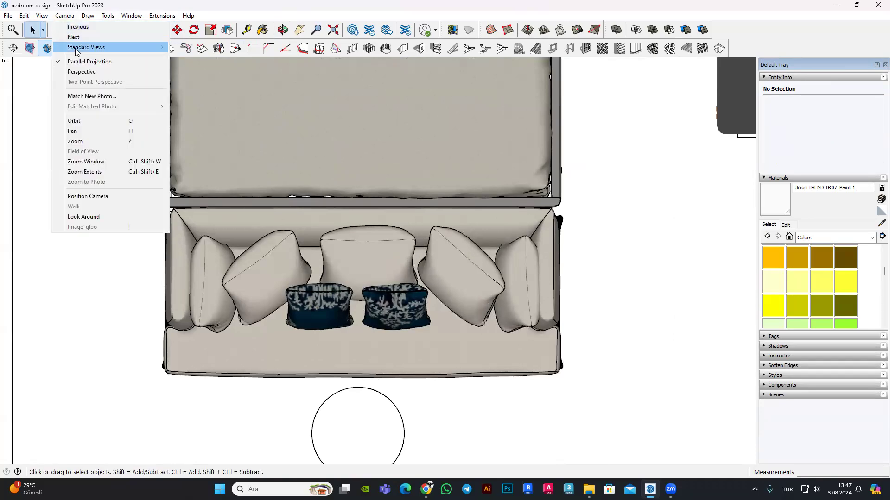
Step: Switch to perspective view and pick up the sofa by its leg with Move
left_click(81, 71)
mouse_move(352, 260)
middle_mouse_down()
mouse_move(360, 292)
mouse_move(433, 125)
mouse_move(454, 197)
mouse_move(444, 194)
middle_mouse_up()
left_click(445, 195)
left_click(177, 30)
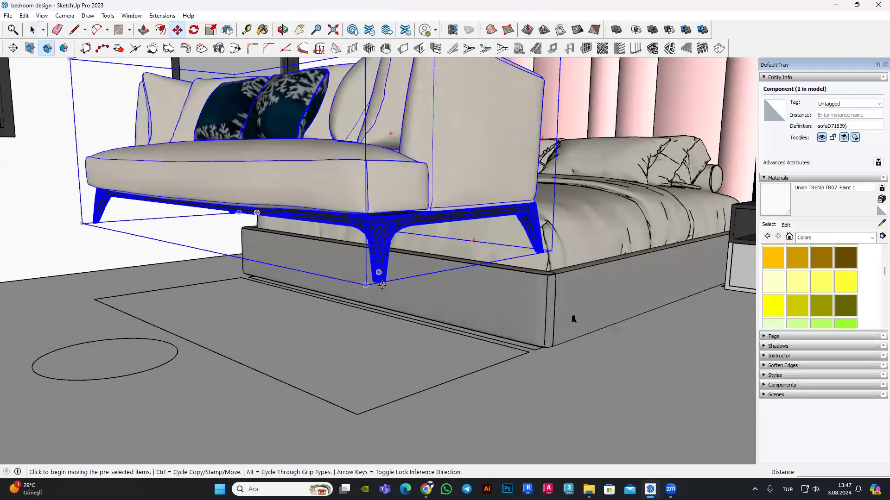
Step: Set the sofa down so it rests on the floor at the bed's foot
scroll(380, 283, "up", 3)
scroll(371, 271, "up", 3)
scroll(352, 250, "up", 3)
scroll(343, 229, "up", 3)
scroll(342, 225, "down", 2)
scroll(338, 241, "down", 3)
scroll(338, 209, "down", 3)
scroll(337, 278, "down", 2)
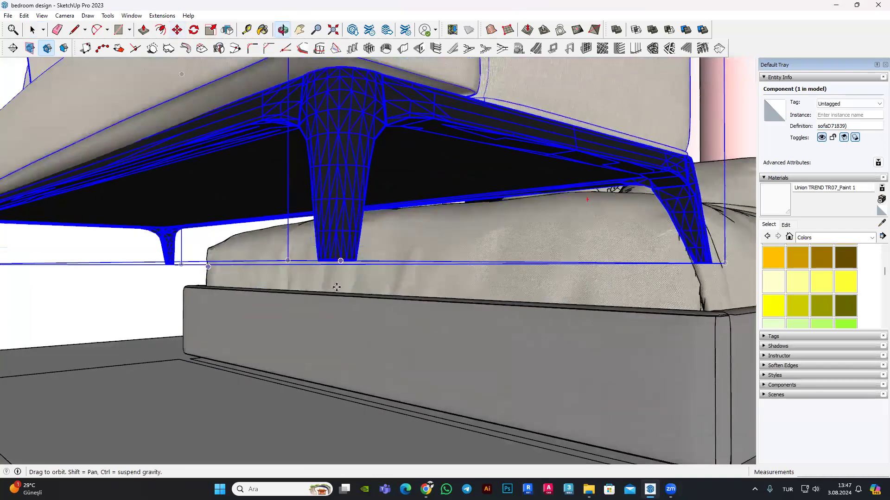
scroll(337, 287, "down", 3)
scroll(336, 286, "up", 3)
scroll(336, 285, "up", 3)
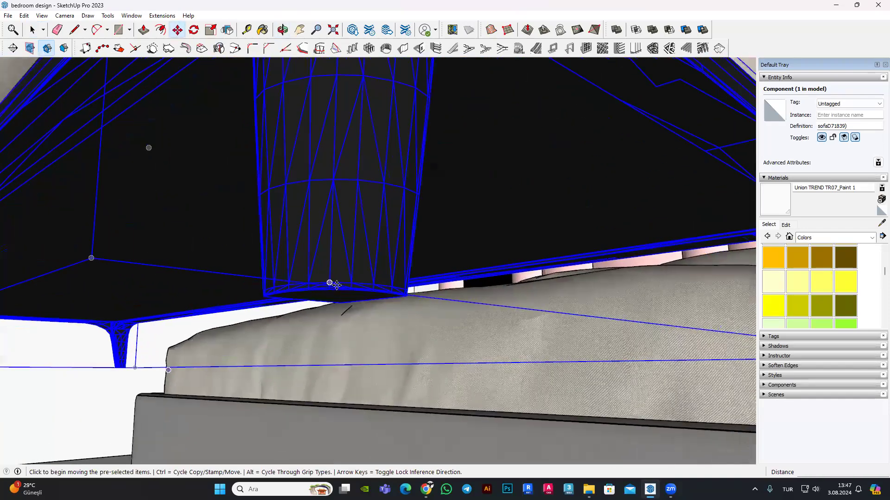
scroll(336, 284, "up", 3)
scroll(336, 283, "up", 1)
scroll(335, 282, "up", 1)
scroll(335, 283, "up", 1)
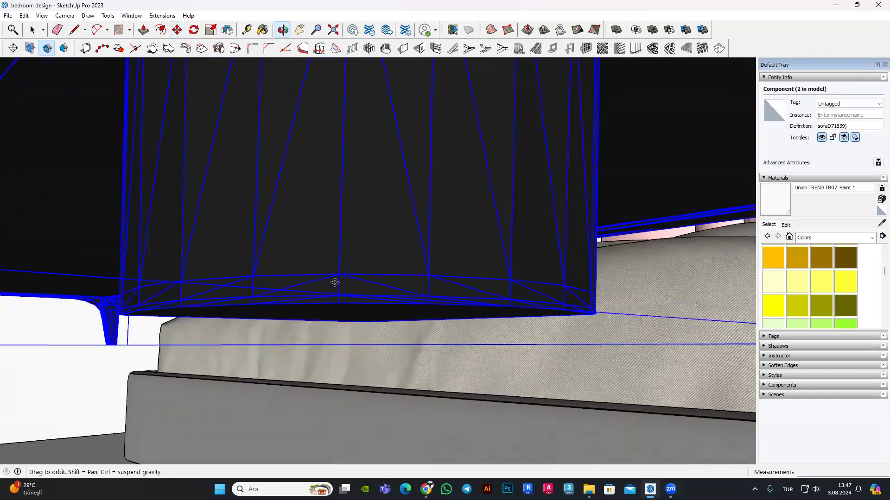
scroll(335, 282, "down", 2)
scroll(336, 280, "down", 3)
scroll(341, 272, "down", 2)
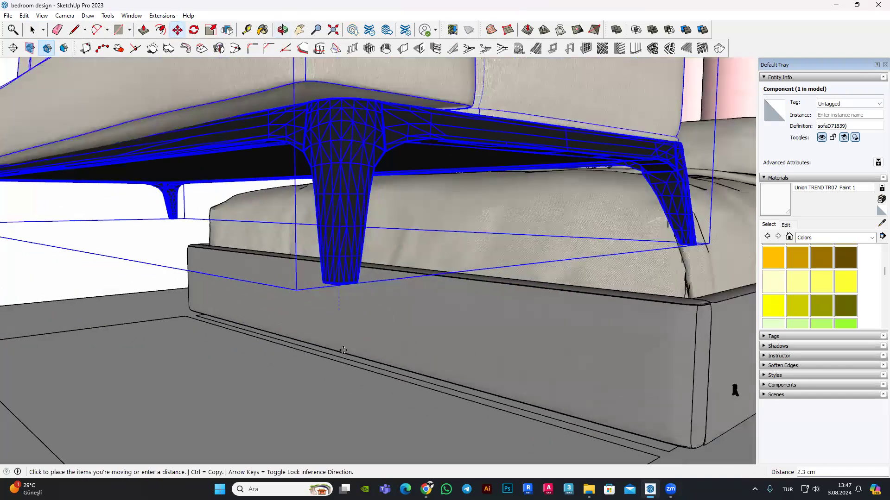
scroll(343, 350, "down", 3)
scroll(342, 384, "down", 2)
scroll(339, 417, "down", 1)
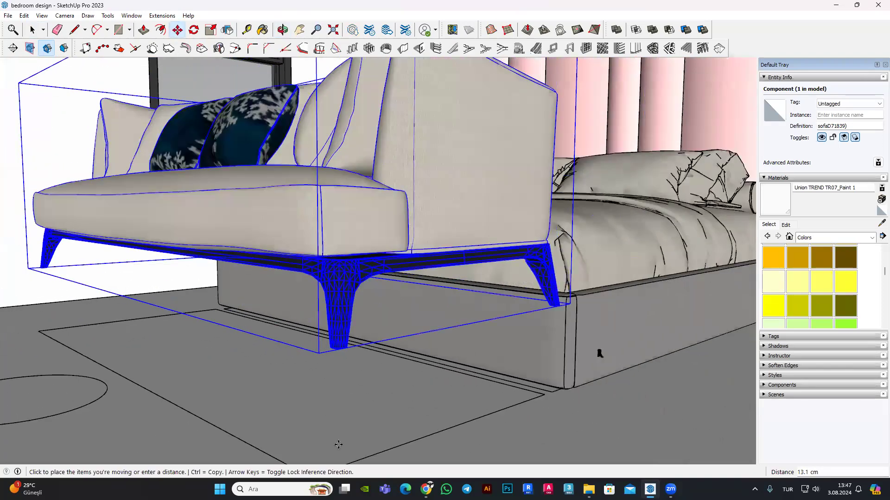
scroll(339, 447, "down", 1)
scroll(341, 450, "up", 1)
scroll(342, 452, "down", 2)
scroll(344, 457, "up", 1)
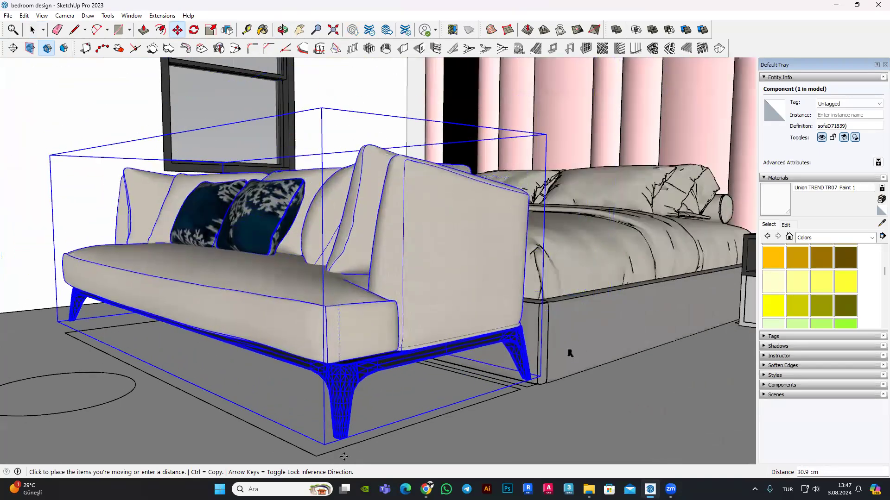
scroll(343, 445, "down", 1)
scroll(343, 431, "up", 1)
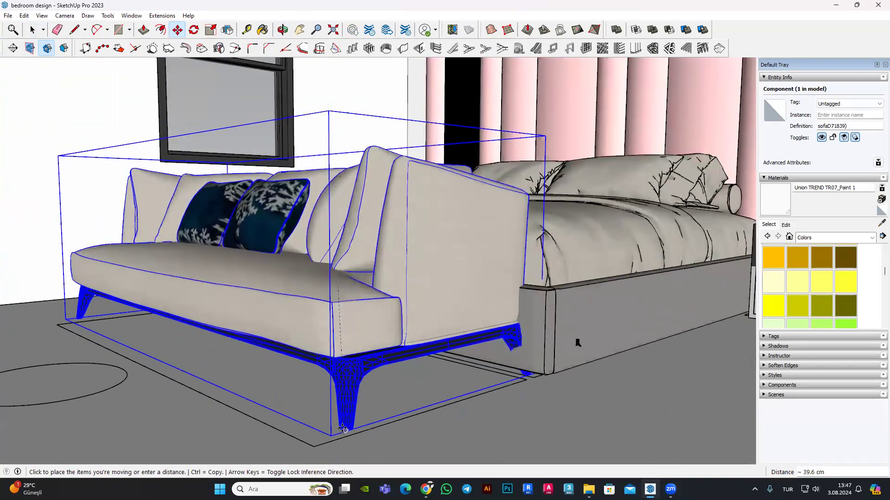
Step: Orbit around the sofa to check it sits on the floor
mouse_move(325, 387)
middle_mouse_down()
mouse_move(389, 331)
mouse_move(239, 314)
mouse_move(449, 381)
middle_mouse_up()
scroll(387, 330, "down", 5)
scroll(444, 312, "up", 5)
scroll(519, 332, "up", 3)
scroll(519, 332, "down", 3)
middle_click_drag(514, 329, 505, 296)
scroll(505, 296, "up", 5)
scroll(496, 322, "down", 4)
scroll(497, 322, "down", 3)
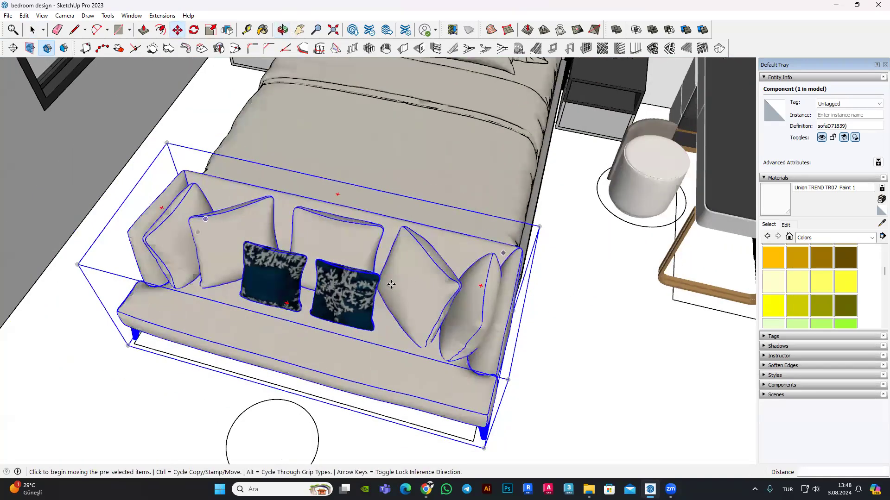
scroll(339, 280, "down", 5)
mouse_move(483, 218)
middle_mouse_down()
mouse_move(578, 284)
mouse_move(478, 258)
middle_mouse_up()
scroll(577, 284, "up", 3)
Step: Orbit out to an overhead view of the bed, sofa and bedroom
left_click_drag(479, 258, 596, 113)
scroll(582, 225, "up", 2)
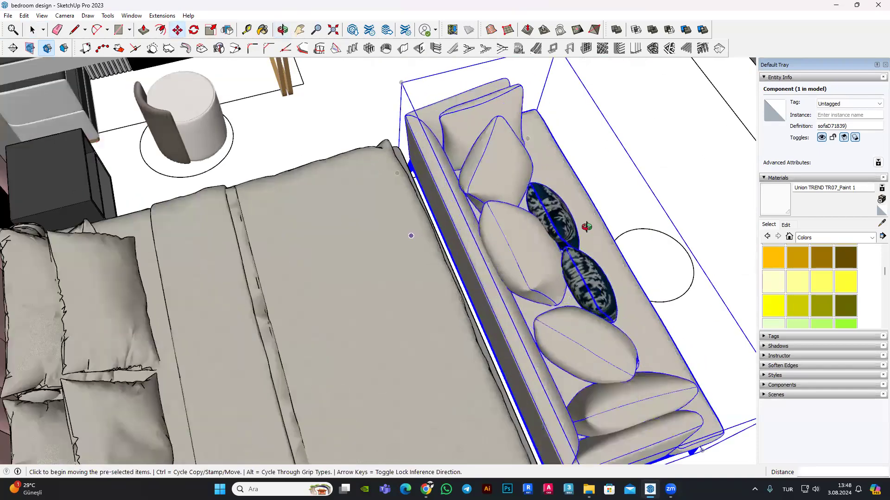
scroll(556, 185, "up", 2)
scroll(517, 95, "up", 2)
mouse_move(517, 95)
middle_mouse_down()
mouse_move(389, 252)
mouse_move(462, 181)
mouse_move(347, 209)
mouse_move(635, 405)
mouse_move(580, 371)
middle_mouse_up()
scroll(419, 258, "down", 3)
scroll(418, 258, "down", 2)
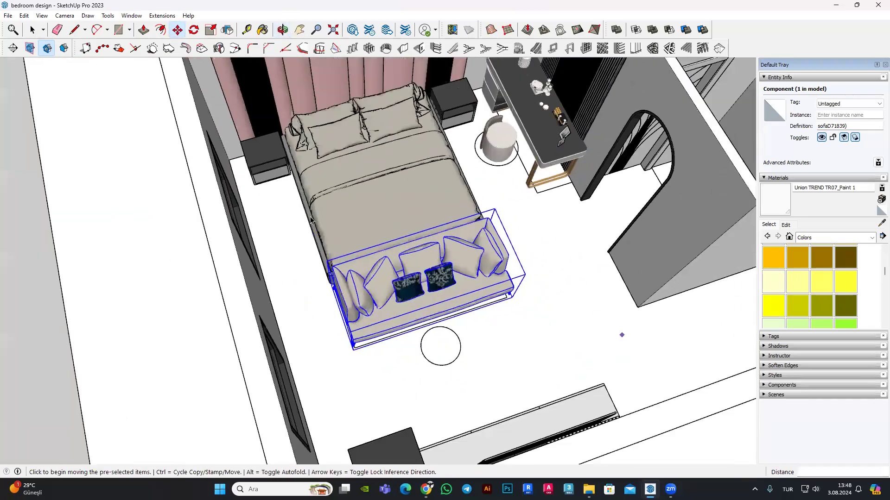
scroll(419, 258, "down", 2)
middle_click_drag(418, 259, 353, 31)
left_click(352, 29)
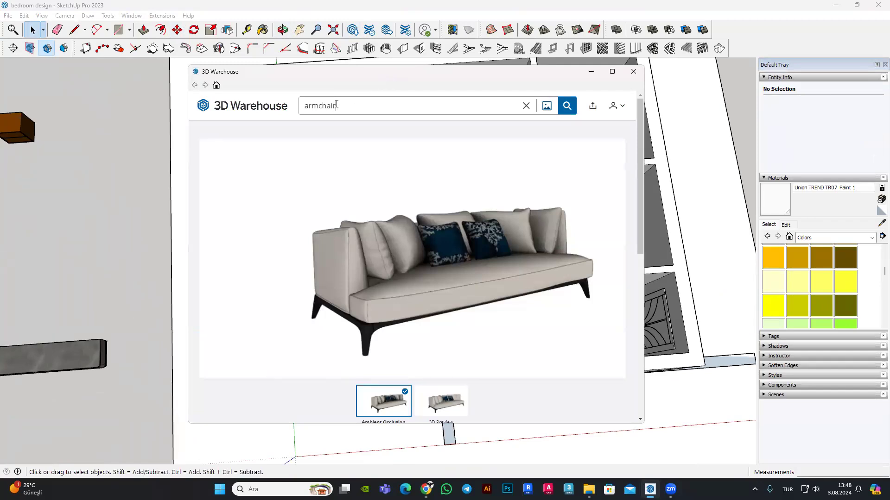
Step: Search 3D Warehouse for 'armchair' and skim the first results
key("Return")
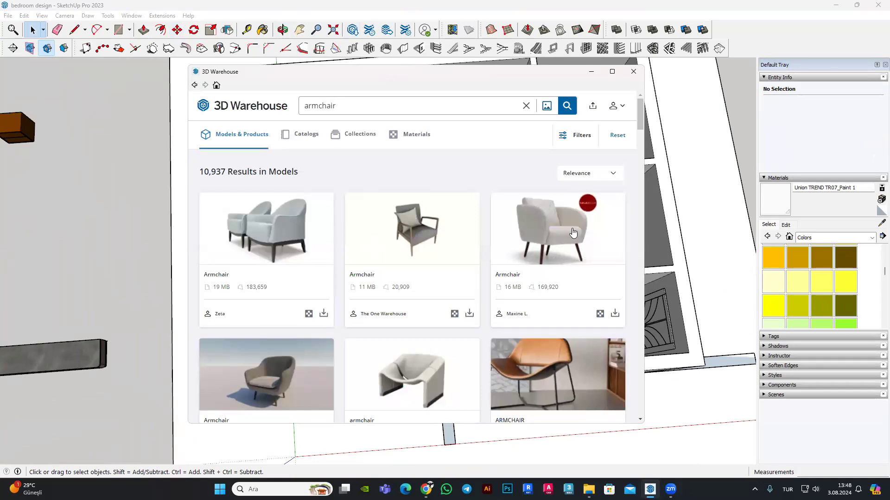
scroll(551, 230, "down", 4)
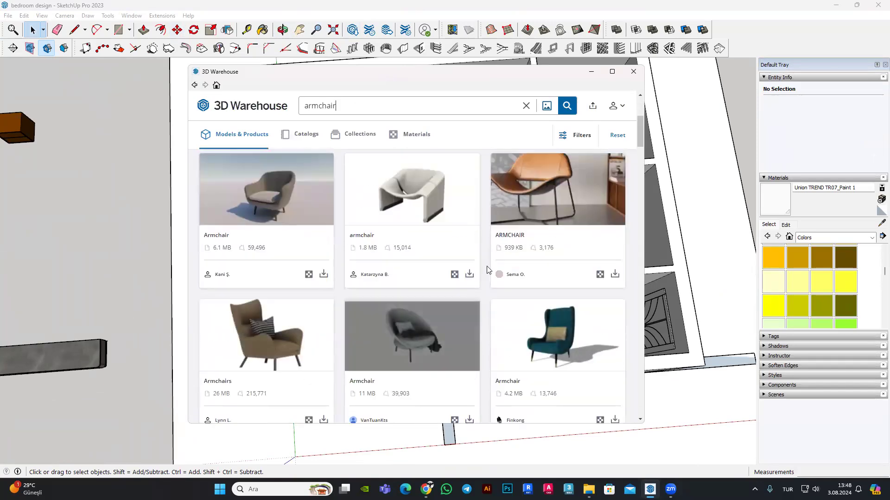
scroll(486, 266, "down", 2)
scroll(486, 266, "down", 3)
scroll(487, 266, "up", 1)
scroll(575, 288, "down", 5)
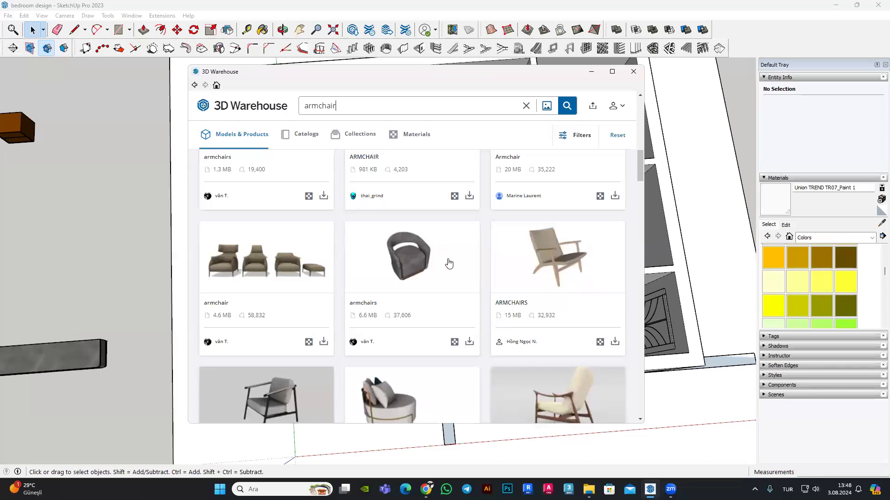
scroll(448, 264, "down", 2)
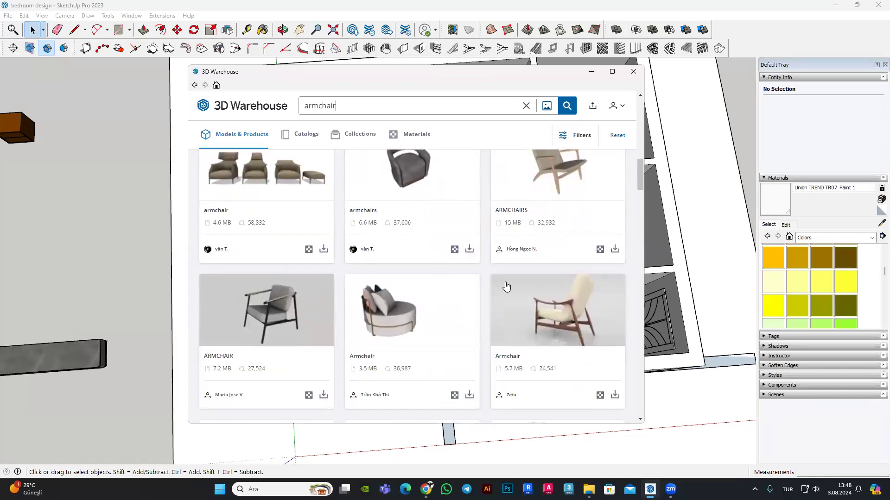
scroll(323, 286, "down", 3)
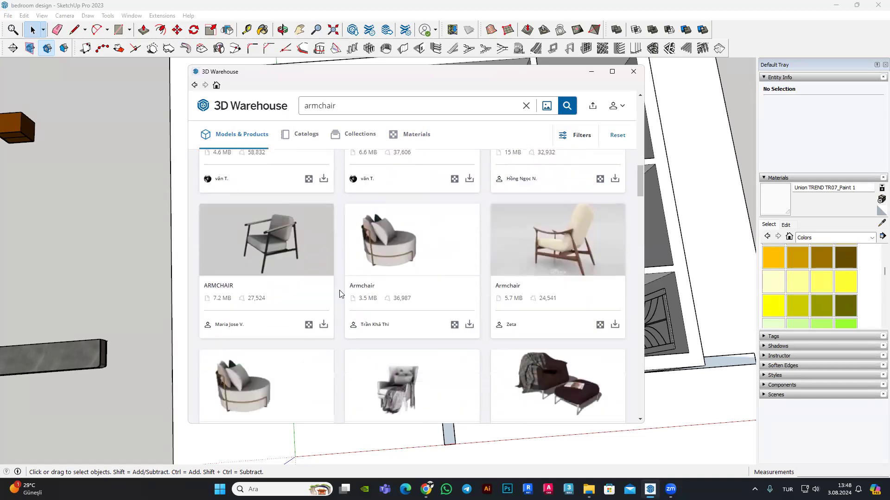
scroll(472, 278, "up", 2)
Step: Scroll through the armchair results until the Load More button appears
scroll(515, 279, "down", 4)
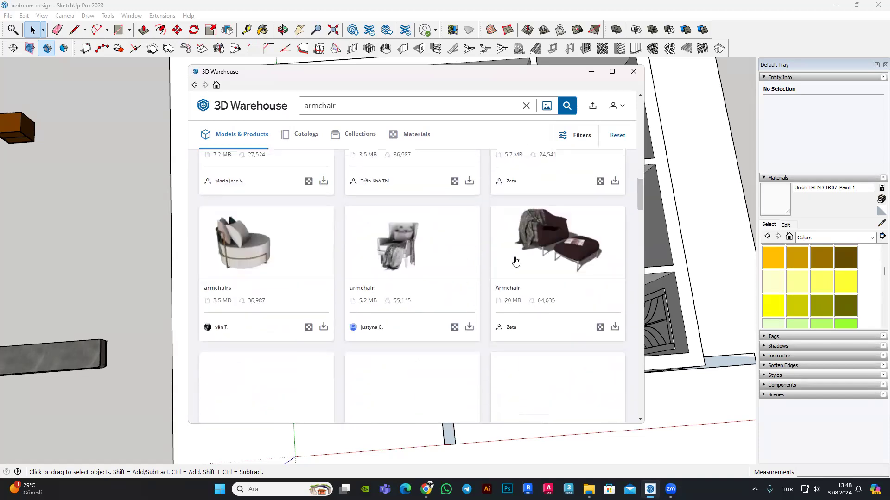
scroll(515, 260, "down", 1)
scroll(509, 259, "down", 2)
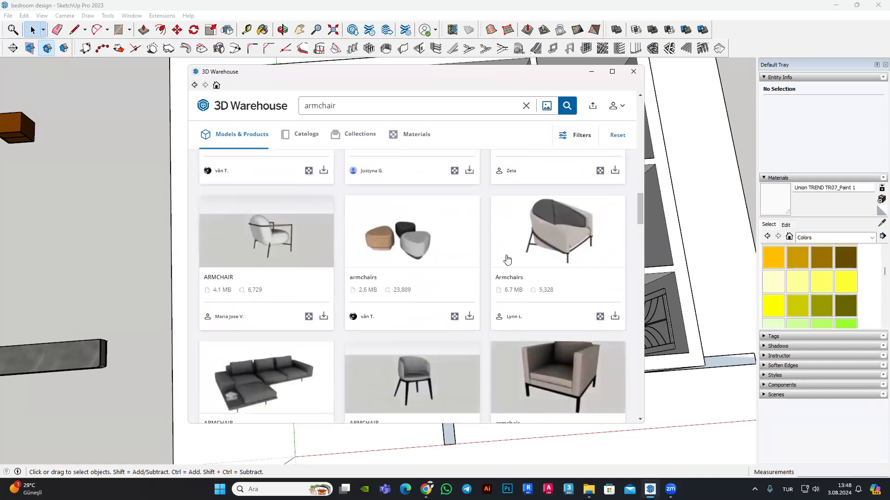
scroll(507, 259, "down", 3)
scroll(501, 245, "down", 2)
scroll(494, 232, "down", 2)
scroll(494, 233, "down", 2)
scroll(487, 232, "down", 2)
scroll(478, 233, "down", 2)
scroll(474, 239, "down", 4)
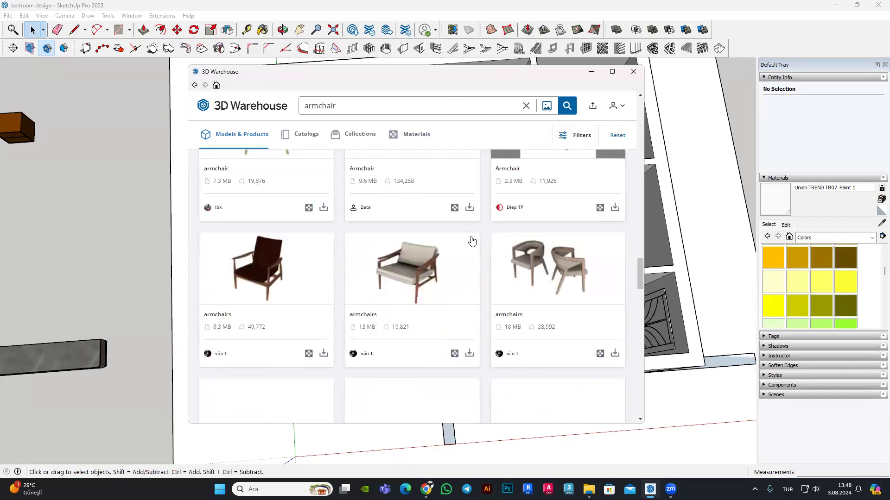
scroll(544, 254, "down", 2)
scroll(556, 241, "down", 2)
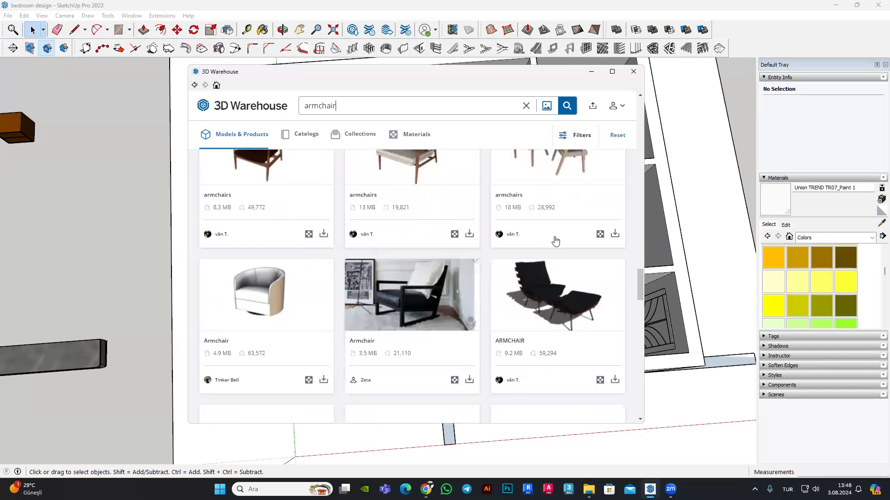
scroll(555, 241, "down", 3)
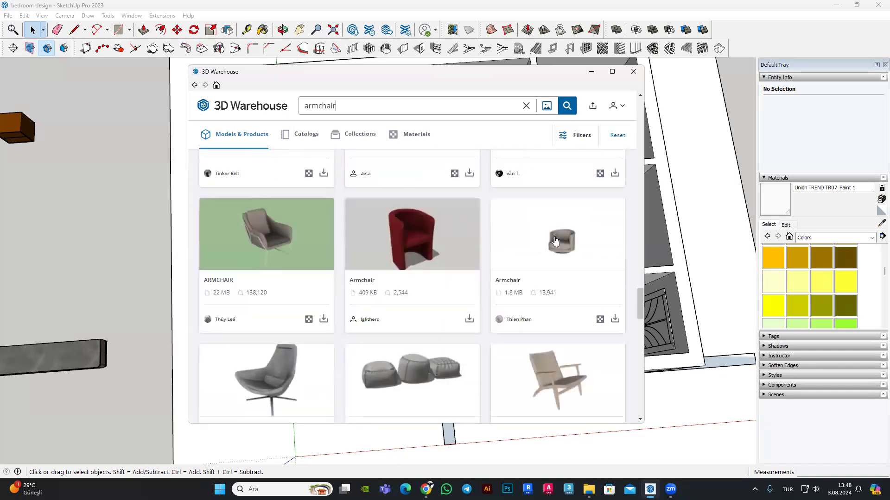
scroll(555, 240, "down", 3)
scroll(555, 240, "down", 3)
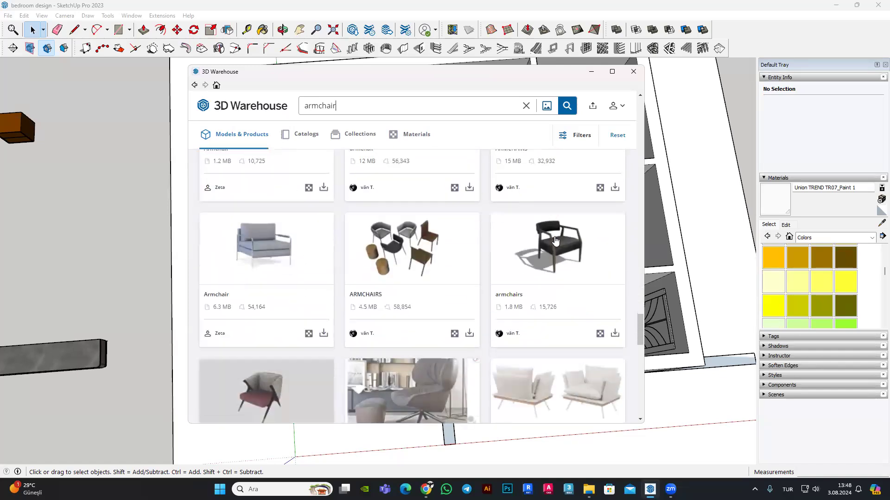
scroll(555, 240, "down", 3)
scroll(556, 239, "down", 3)
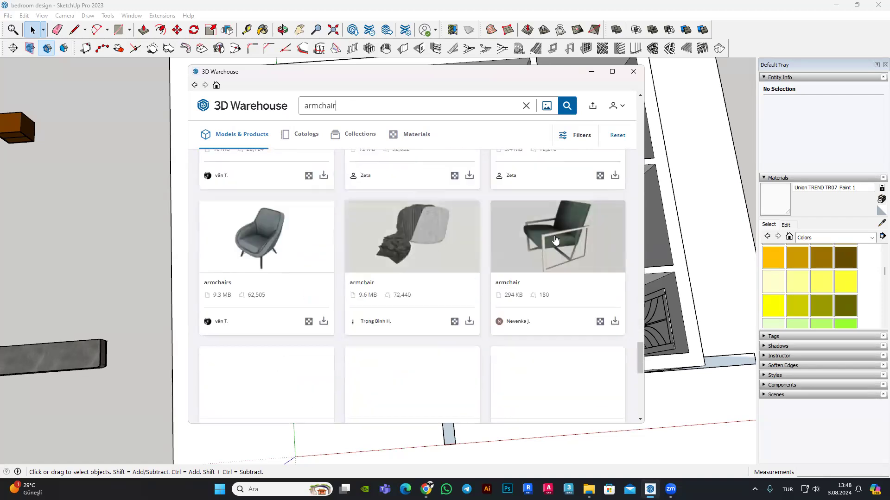
scroll(555, 239, "down", 3)
scroll(546, 257, "down", 2)
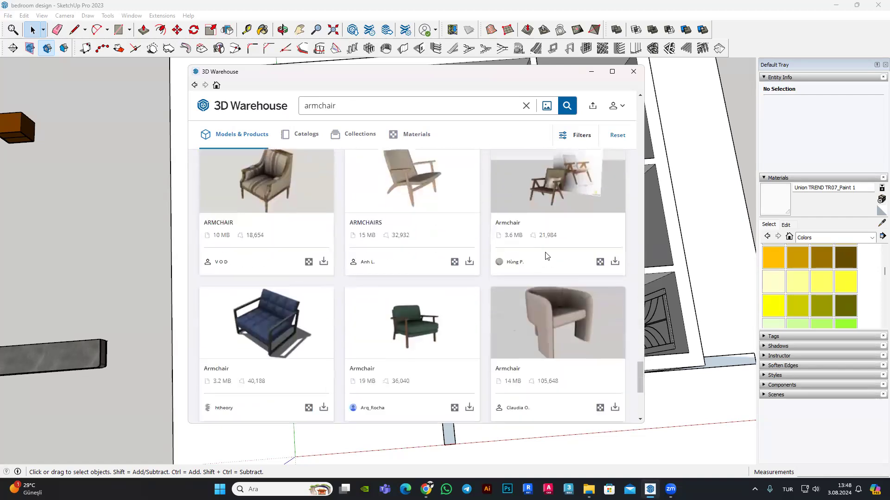
scroll(546, 256, "down", 3)
scroll(589, 383, "down", 1)
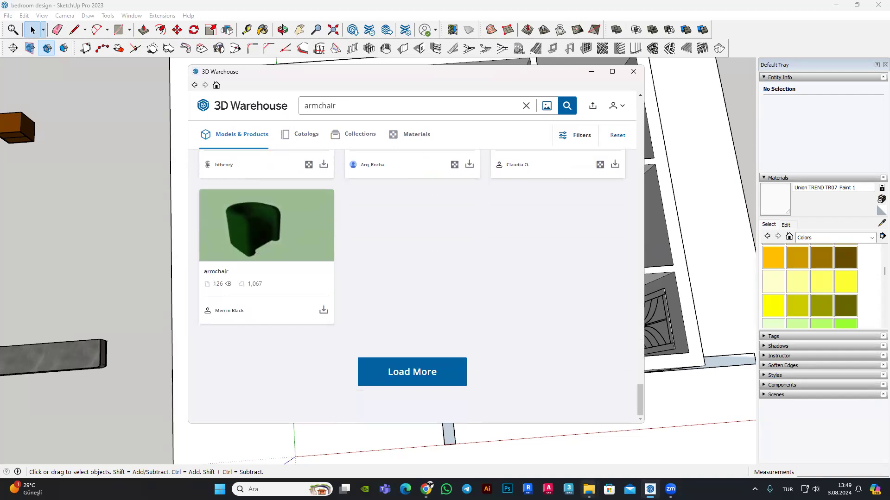
Step: Back in Chrome, close the link.cgtips.org download tab and return to the cgtips home page
key("alt+Tab")
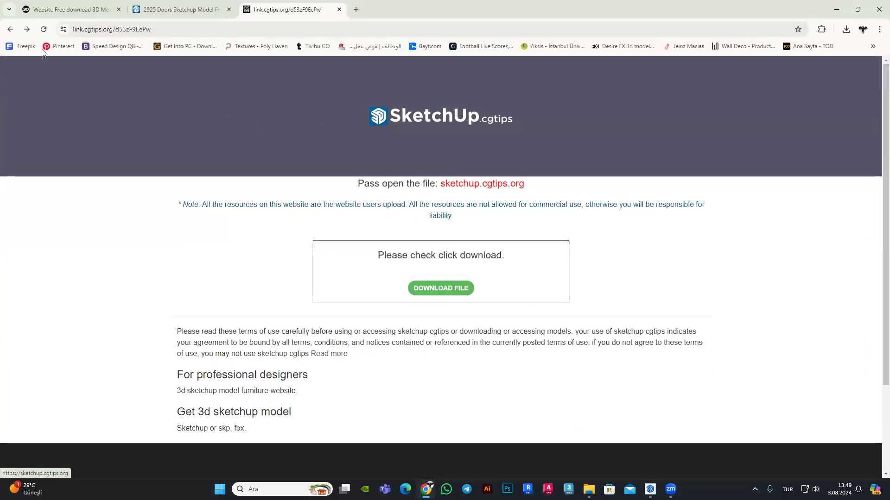
left_click(138, 7)
left_click(338, 9)
scroll(313, 134, "up", 10)
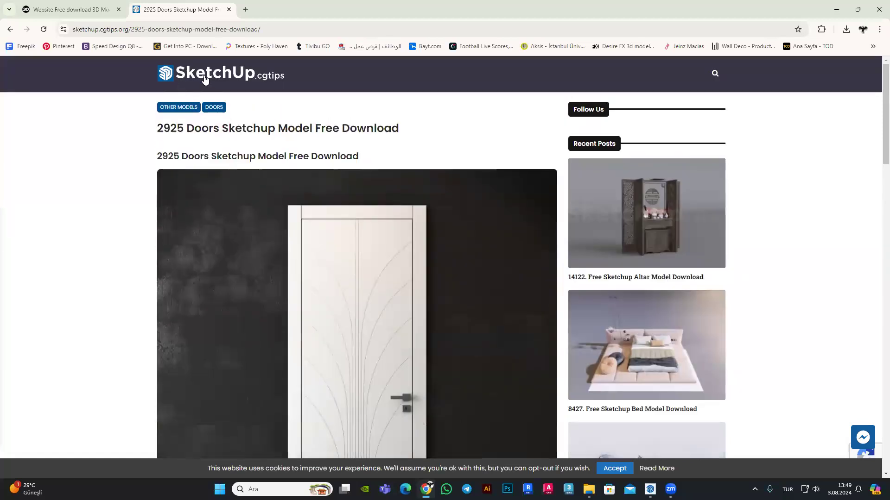
left_click(205, 80)
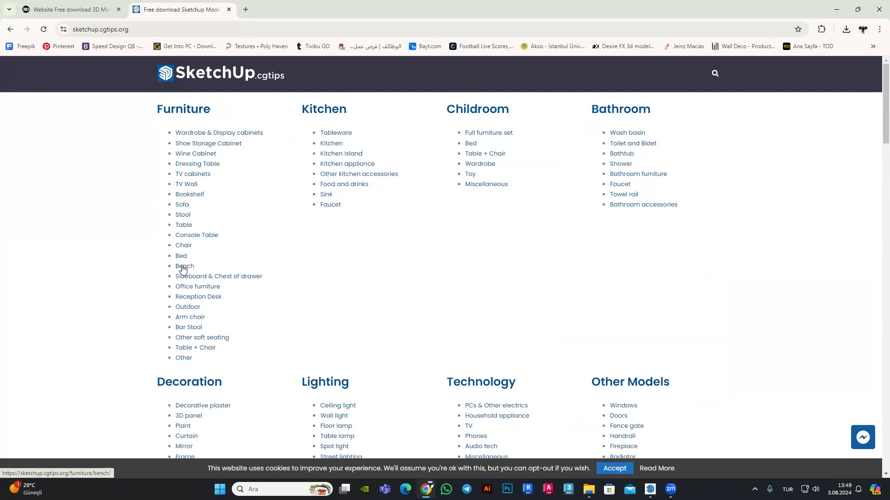
Step: Open the Arm Chair category and browse to page 2 of its listings
left_click(185, 246)
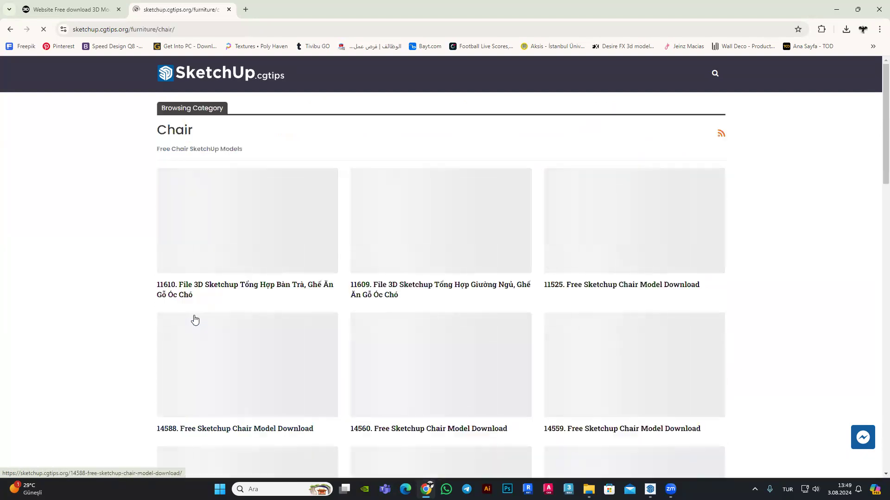
left_click(9, 31)
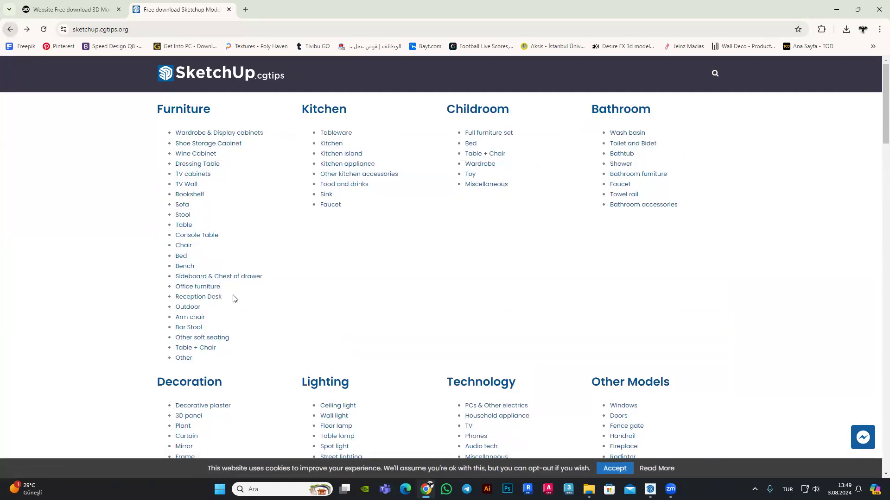
left_click(185, 316)
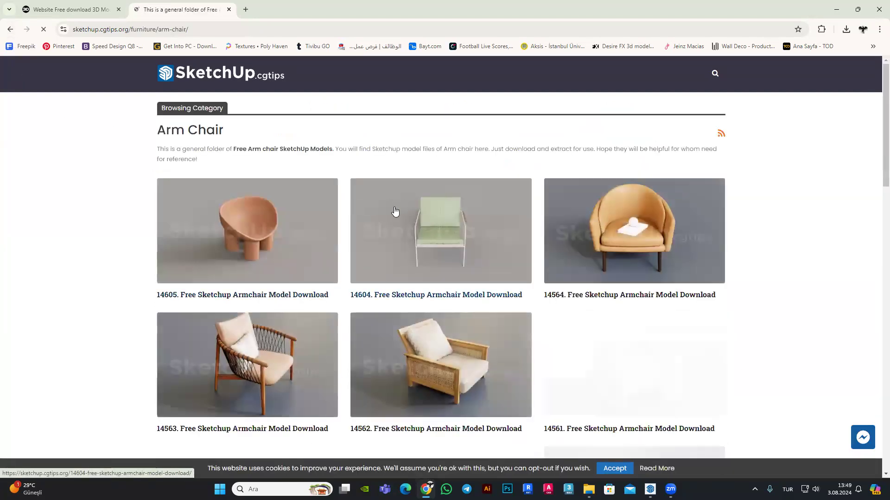
scroll(694, 220, "down", 1)
scroll(289, 193, "down", 1)
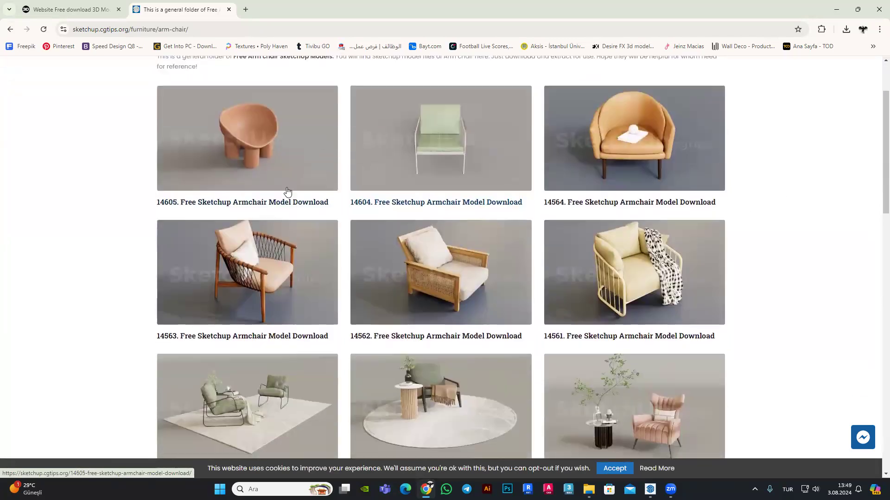
scroll(326, 193, "down", 2)
scroll(517, 216, "down", 3)
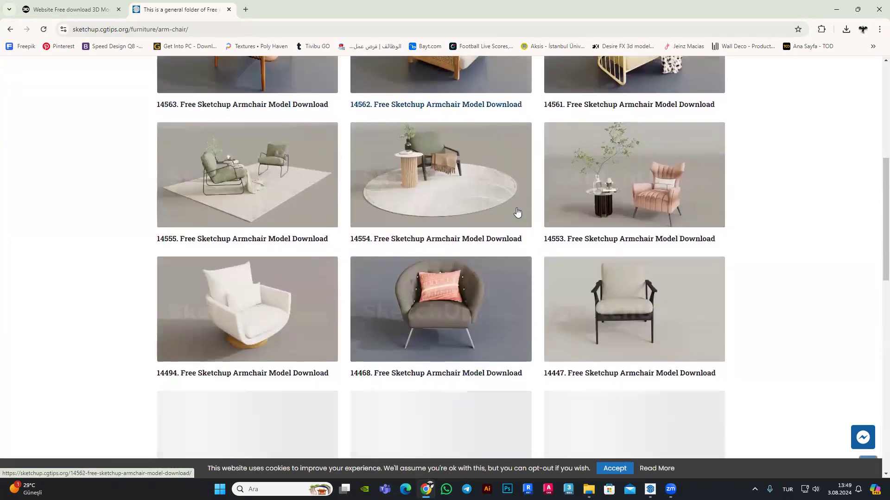
scroll(716, 250, "down", 4)
scroll(626, 238, "down", 1)
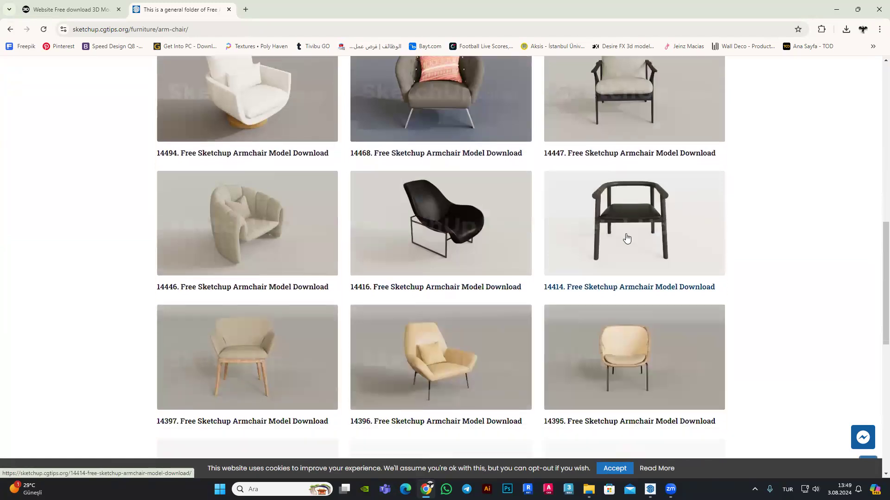
scroll(626, 237, "down", 2)
scroll(626, 237, "down", 5)
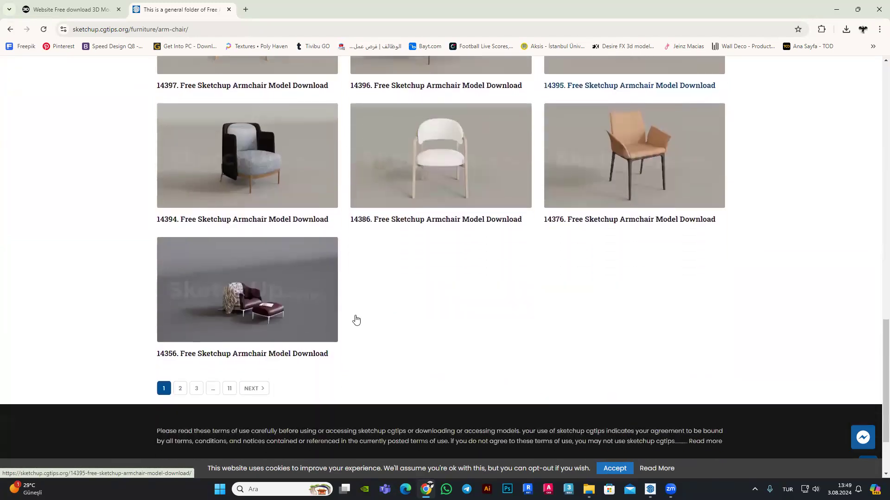
left_click(181, 389)
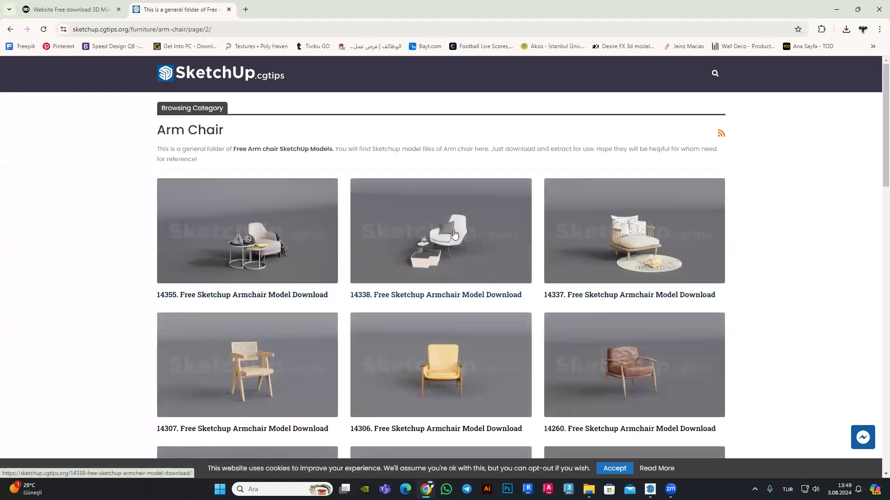
scroll(454, 234, "down", 5)
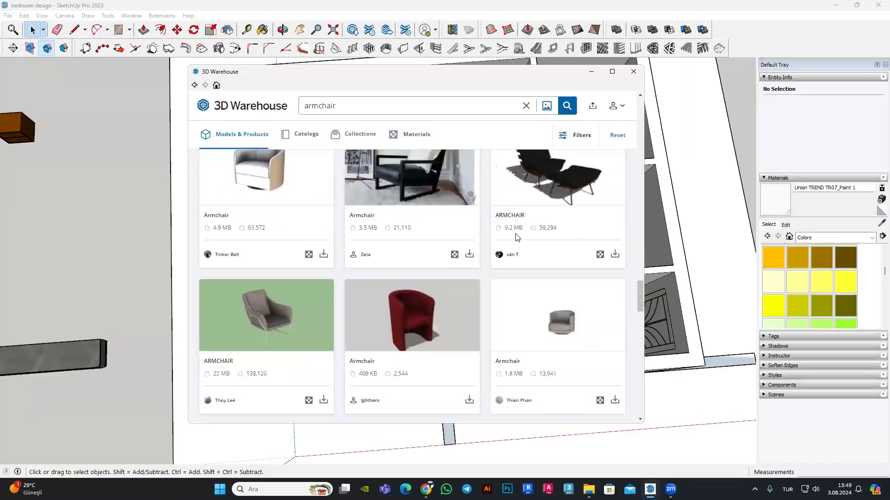
Step: Preview the grey twin armchairs and the grey metal-frame armchair in the 3D Warehouse results
scroll(517, 238, "up", 5)
scroll(517, 238, "up", 5)
scroll(516, 237, "up", 3)
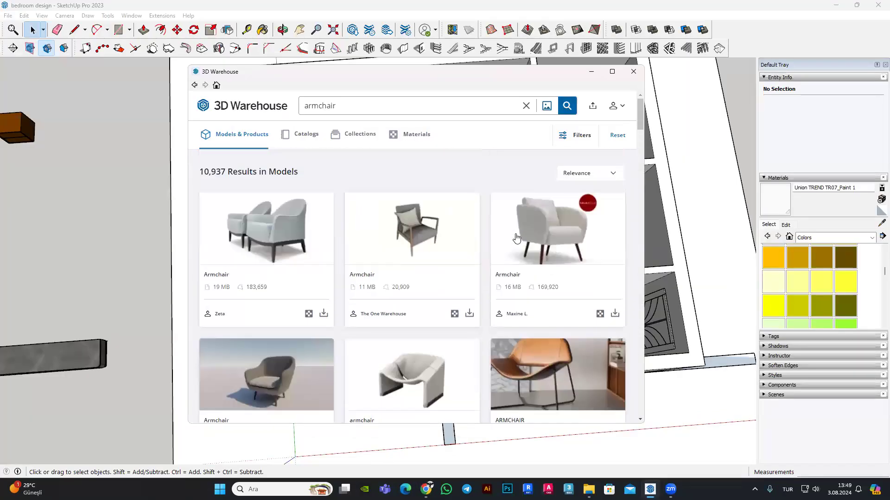
left_click(304, 247)
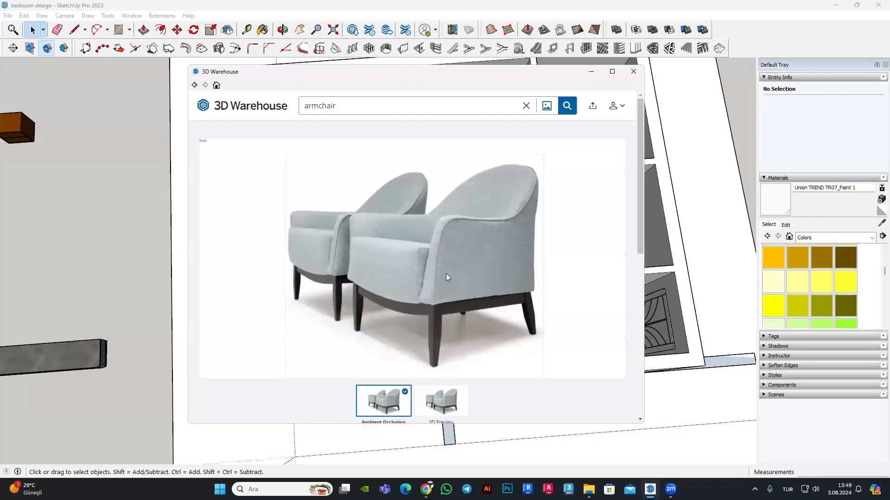
left_click(196, 87)
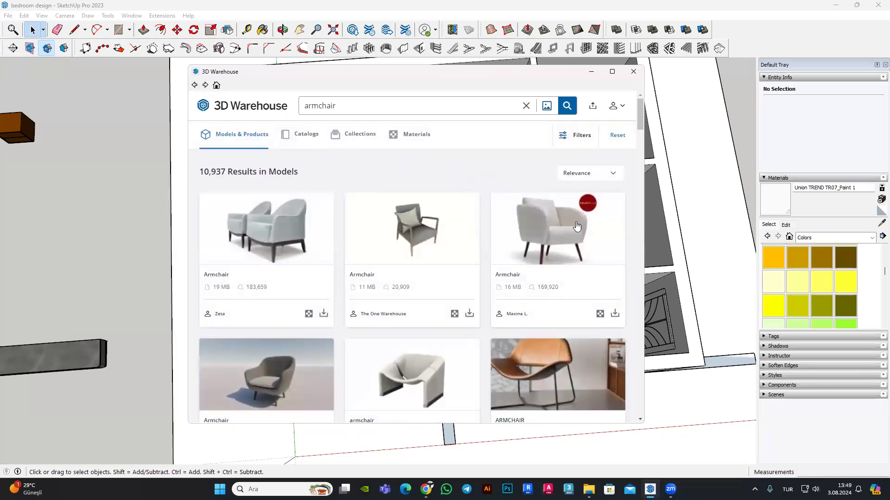
scroll(577, 226, "down", 2)
scroll(577, 225, "down", 2)
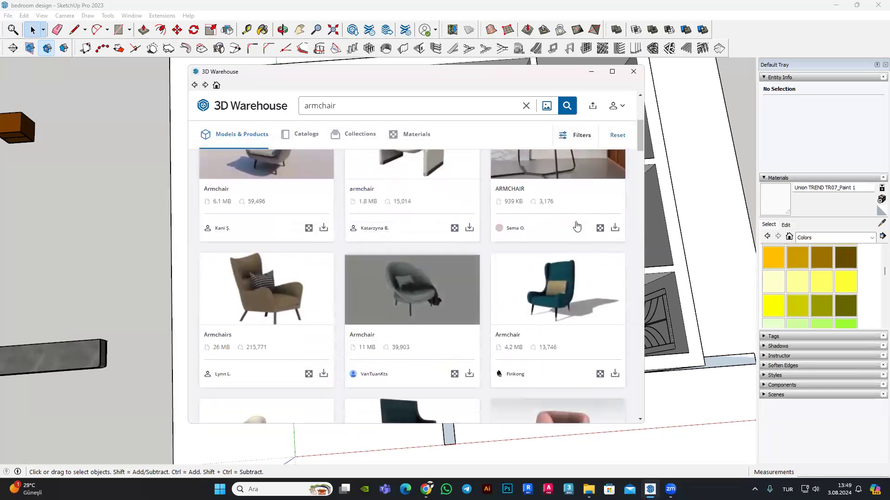
scroll(577, 225, "down", 2)
scroll(576, 226, "down", 4)
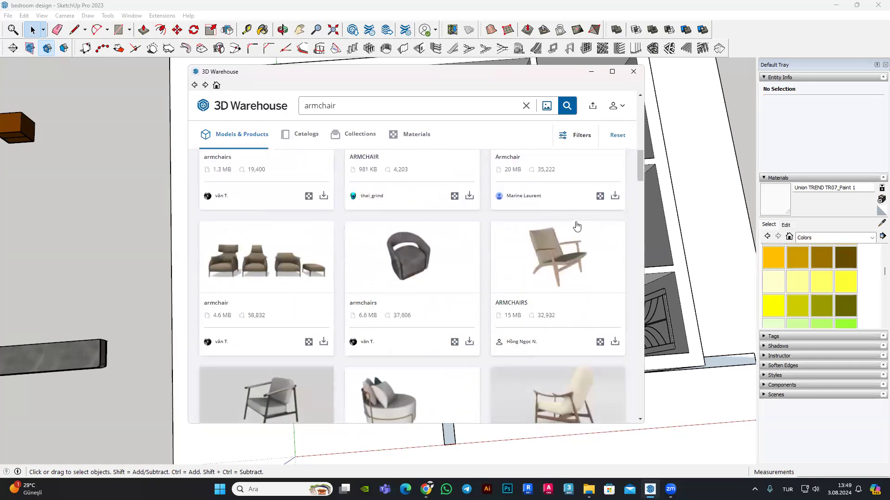
scroll(577, 226, "down", 1)
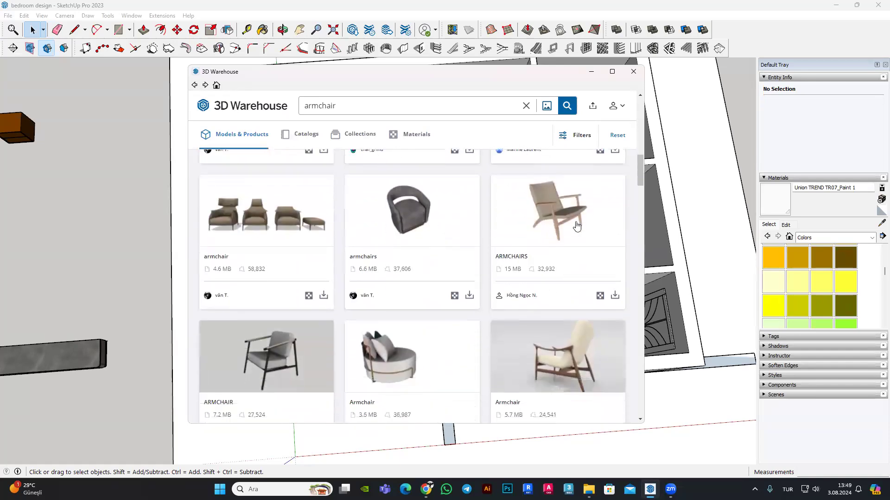
left_click(273, 334)
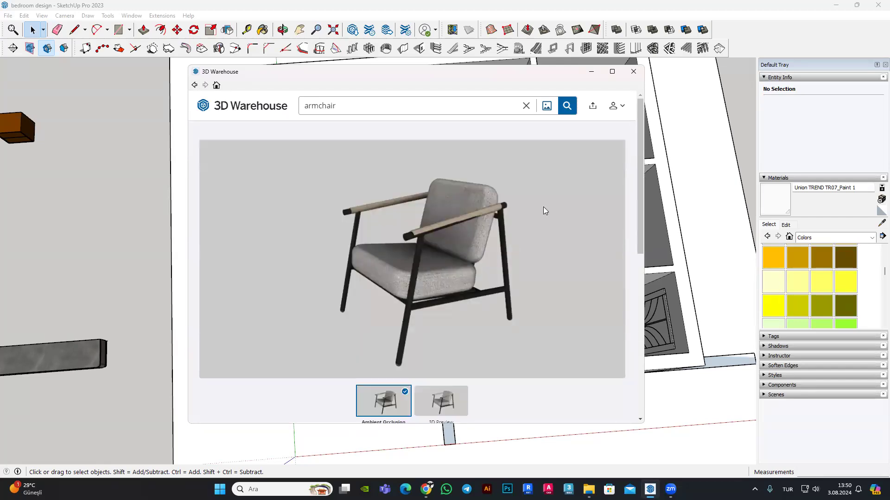
left_click(195, 89)
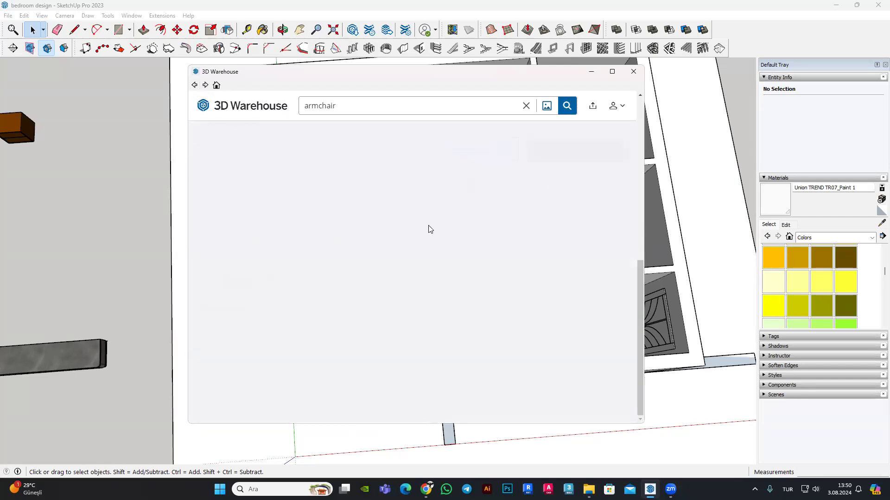
Step: Download the white Salabella armchair and confirm with Evet to load it into the model
scroll(504, 256, "down", 2)
scroll(504, 257, "down", 1)
scroll(504, 257, "down", 2)
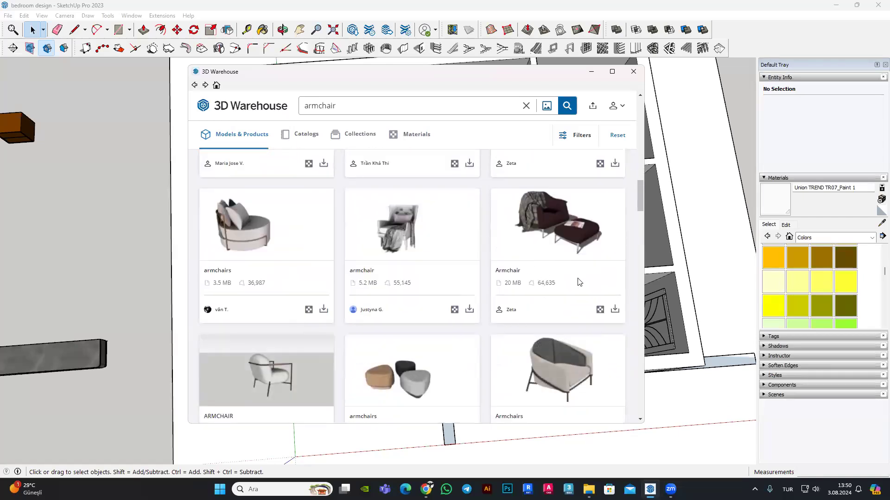
scroll(580, 281, "up", 3)
scroll(581, 278, "up", 3)
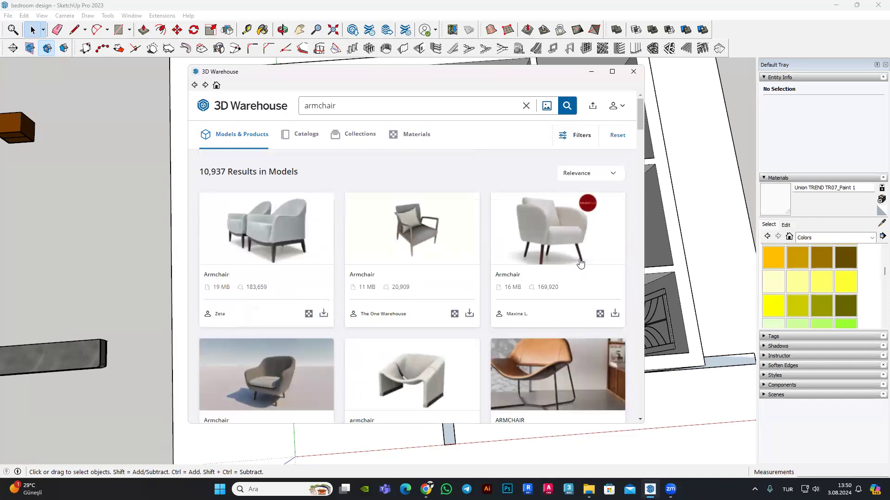
left_click(552, 230)
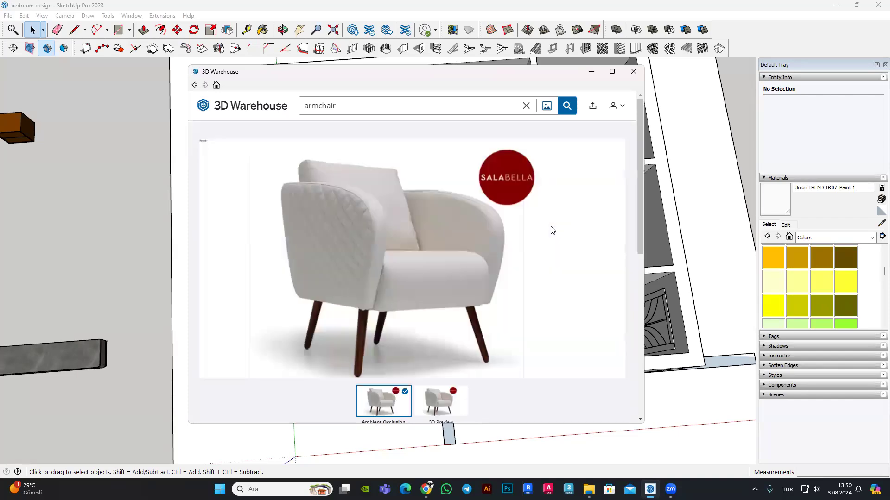
scroll(447, 217, "down", 2)
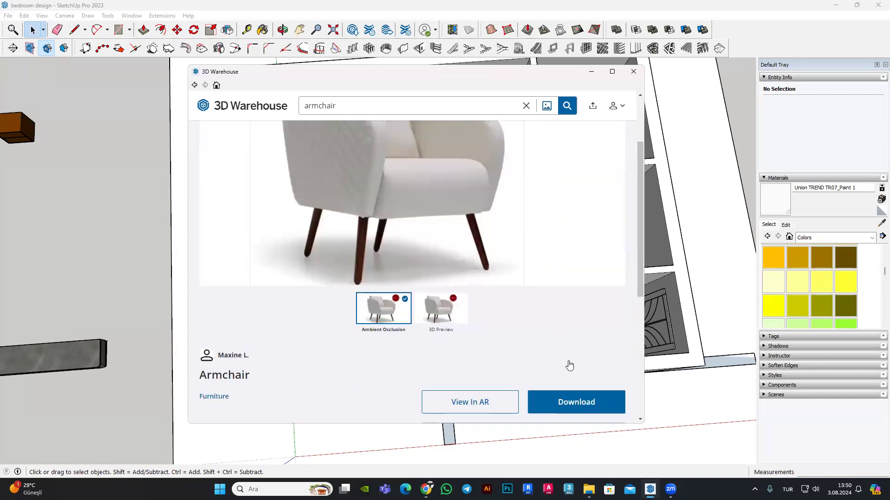
left_click(565, 406)
left_click(380, 271)
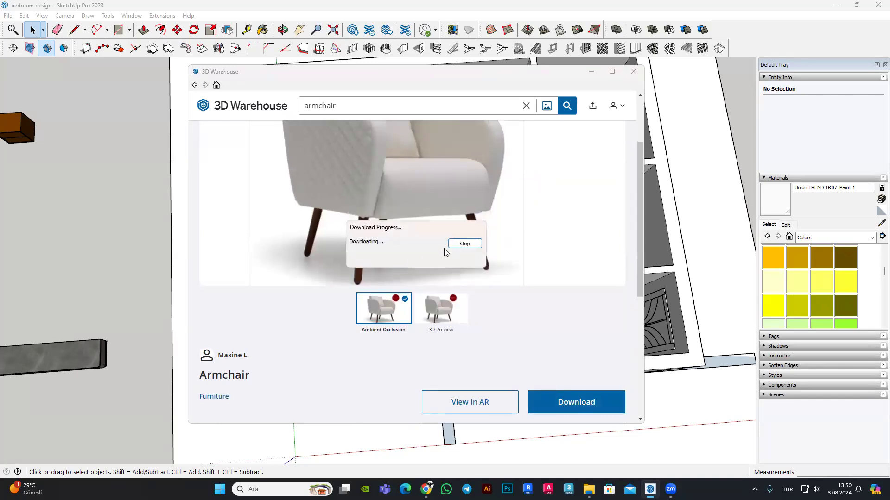
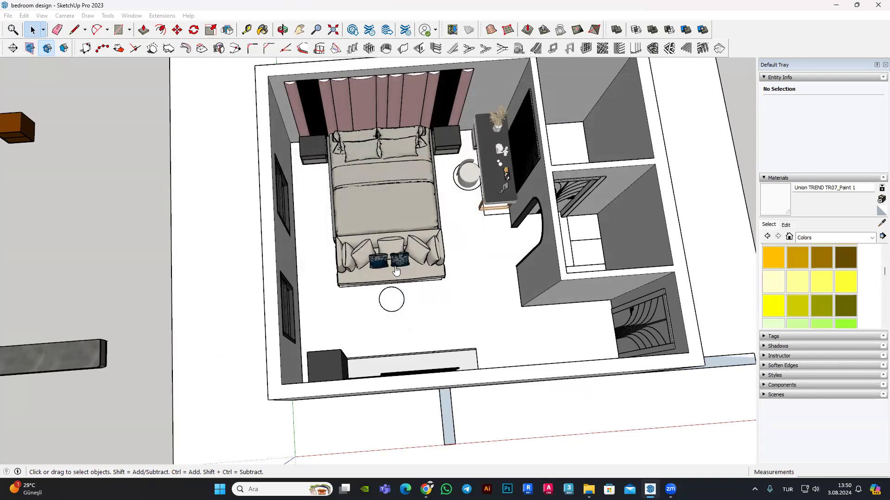
Step: Paste the copied chair set beside the house and clear the selection
key("ctrl+v")
scroll(396, 271, "down", 1)
scroll(454, 278, "down", 1)
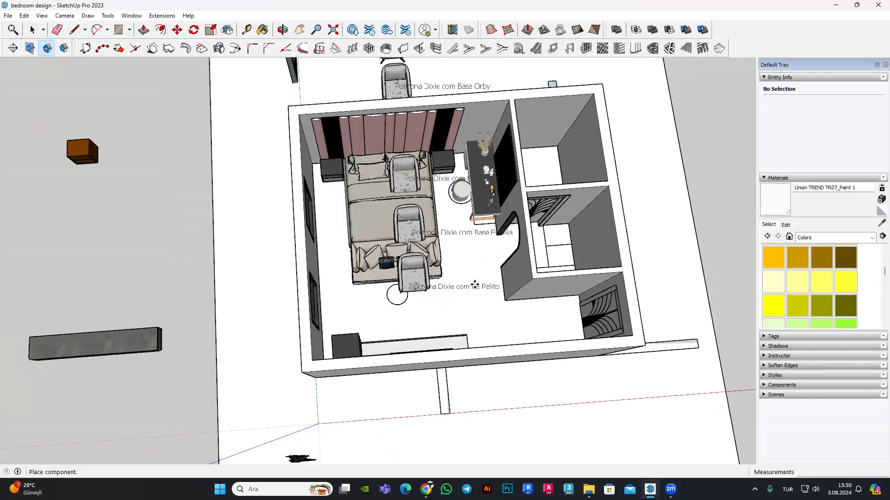
scroll(474, 284, "down", 2)
scroll(278, 250, "down", 1)
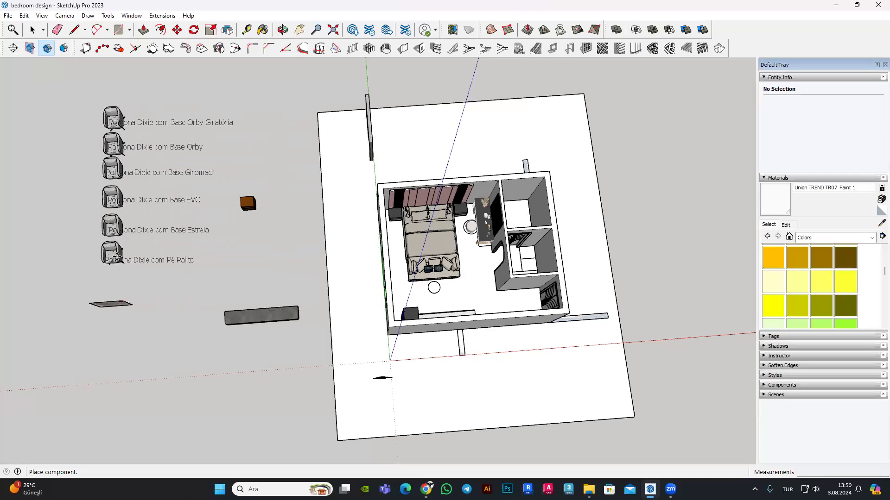
left_click(117, 257)
scroll(114, 132, "up", 1)
left_click(29, 30)
left_click(62, 210)
Step: Open the chair group and the EVO chair, selecting its text label
middle_click_drag(239, 155, 259, 264)
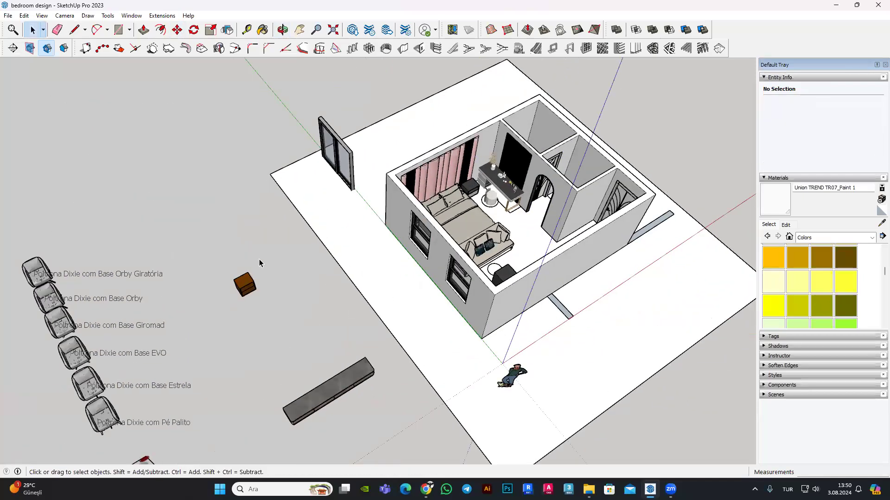
scroll(259, 263, "down", 3)
left_click(257, 262)
mouse_move(250, 237)
left_mouse_down()
mouse_move(248, 313)
mouse_move(204, 291)
left_mouse_up()
double_click(204, 291)
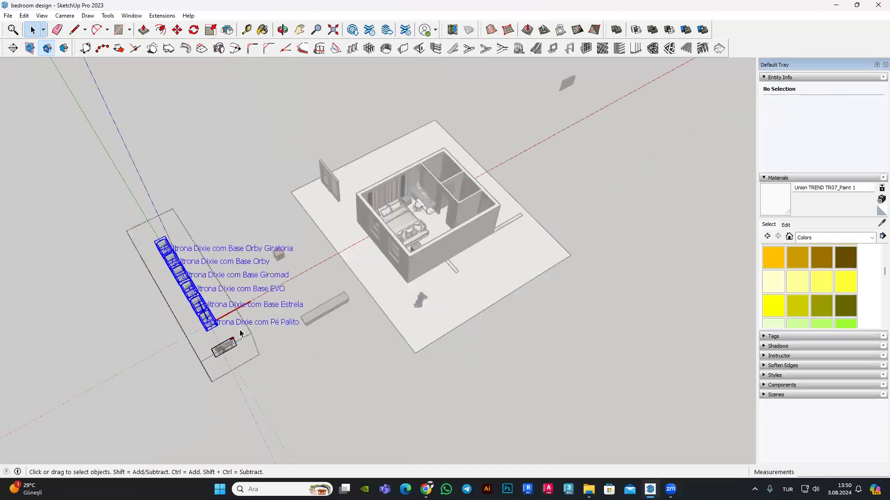
double_click(189, 290)
left_click(233, 286)
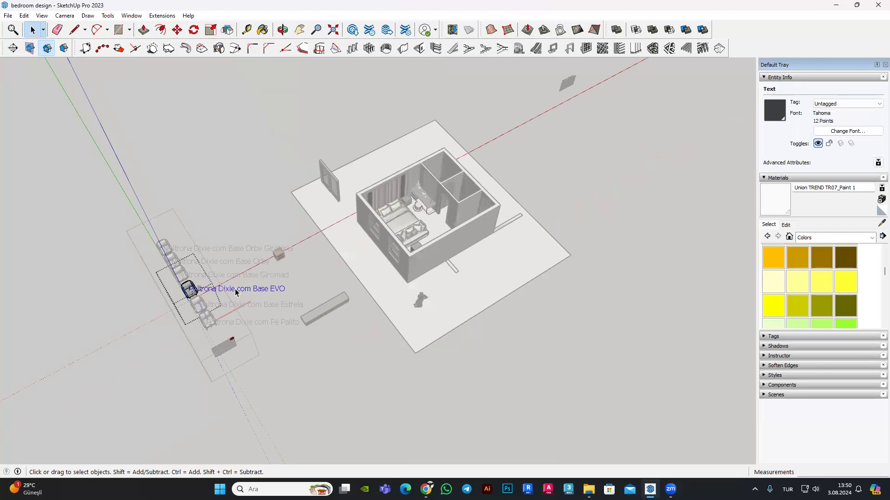
Step: Edit the EVO chair's label text, then clear the selection
scroll(186, 290, "up", 2)
scroll(140, 292, "up", 2)
scroll(144, 292, "up", 2)
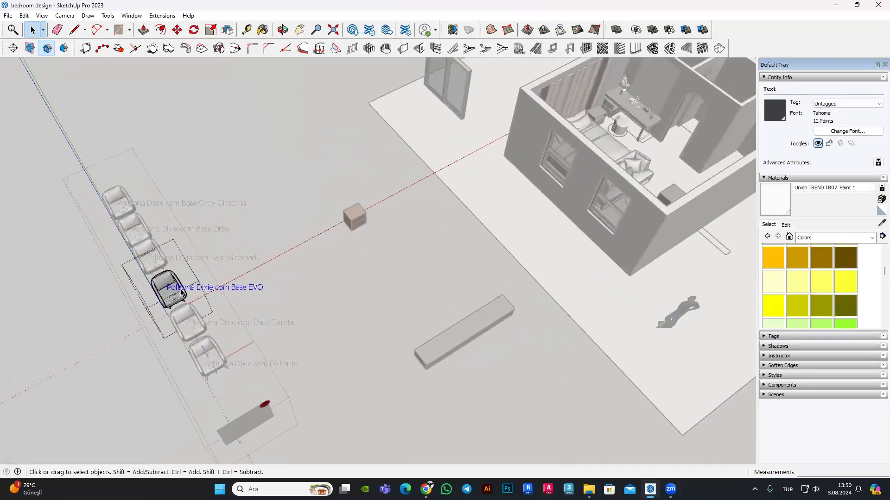
scroll(147, 291, "up", 2)
scroll(147, 291, "up", 2)
scroll(250, 271, "up", 2)
double_click(253, 268)
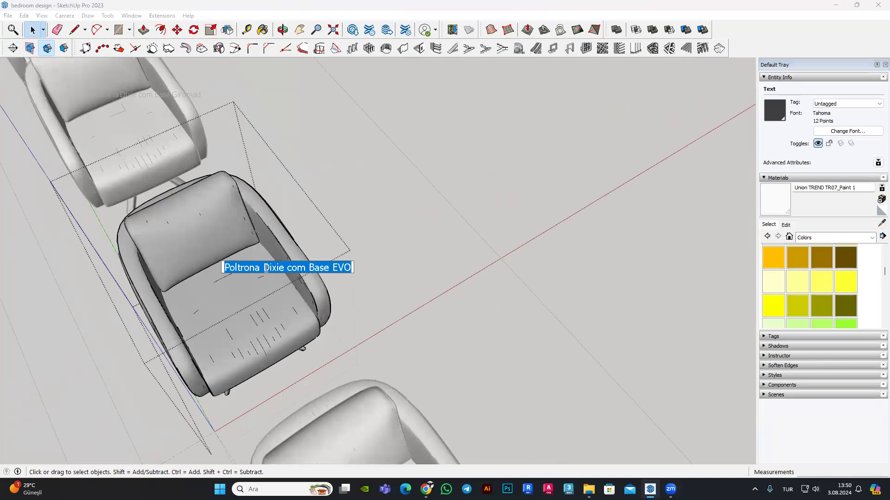
left_click(241, 267)
left_click(236, 262)
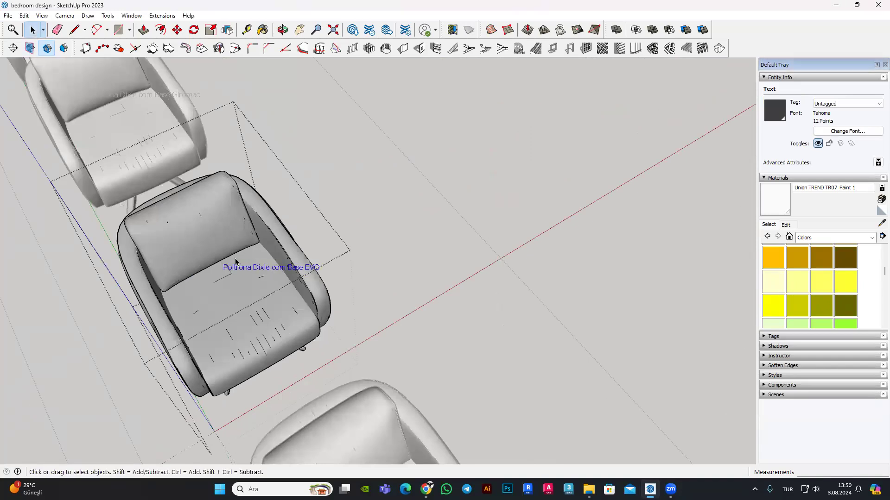
left_click(388, 239)
Step: Open the chair group and orbit low to inspect the chairs' legs from the front
scroll(387, 238, "down", 2)
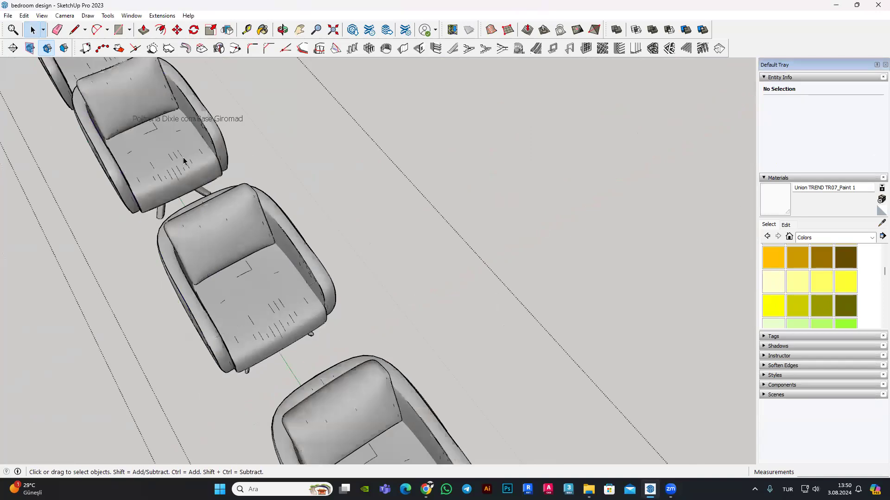
left_click(186, 123)
double_click(185, 124)
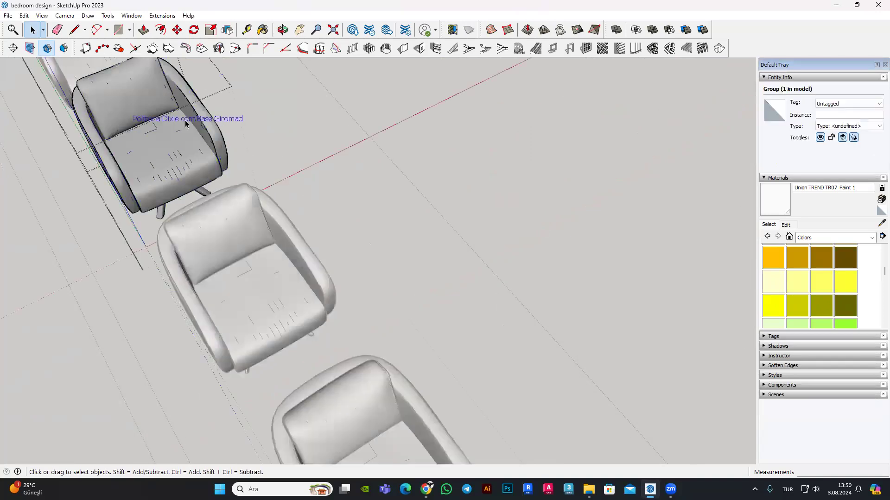
middle_click_drag(354, 285, 226, 149)
mouse_move(385, 209)
middle_mouse_down()
mouse_move(518, 234)
mouse_move(452, 270)
mouse_move(350, 244)
mouse_move(361, 274)
mouse_move(550, 195)
mouse_move(560, 211)
mouse_move(536, 247)
mouse_move(267, 363)
mouse_move(258, 328)
middle_mouse_up()
scroll(527, 205, "down", 5)
scroll(334, 314, "up", 3)
mouse_move(334, 313)
middle_mouse_down()
mouse_move(290, 320)
mouse_move(268, 288)
mouse_move(441, 304)
middle_mouse_up()
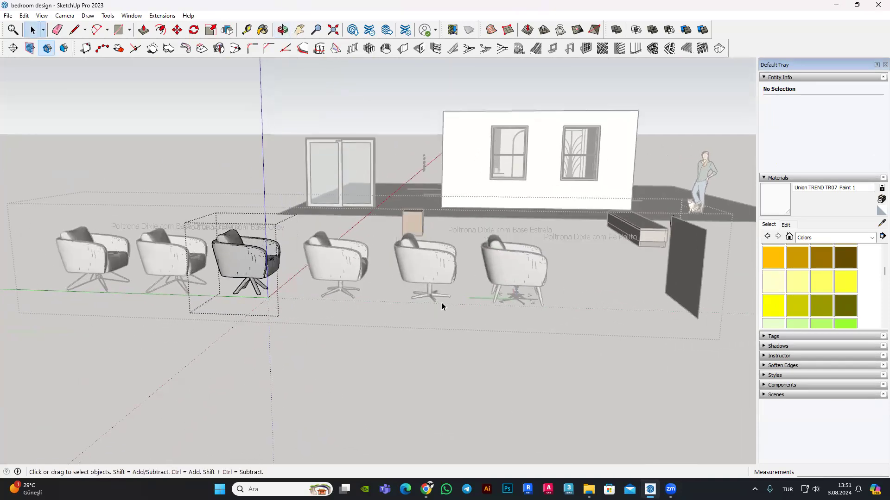
mouse_move(576, 290)
middle_mouse_down()
mouse_move(242, 299)
mouse_move(127, 317)
middle_mouse_up()
scroll(242, 300, "up", 2)
scroll(242, 299, "up", 2)
scroll(232, 302, "up", 3)
scroll(221, 305, "up", 2)
Step: Open one chair and select all the edges of its base
left_click(133, 320)
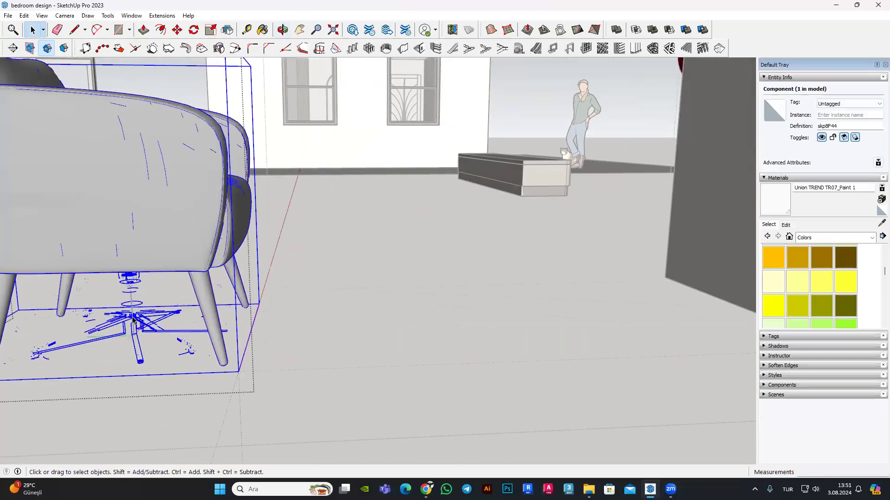
double_click(133, 320)
scroll(132, 323, "up", 2)
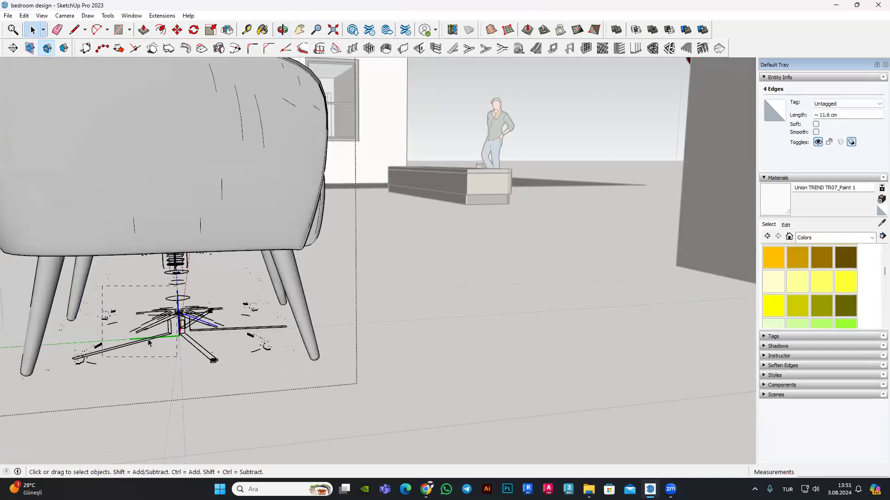
triple_click(148, 342)
middle_click_drag(148, 342, 185, 257)
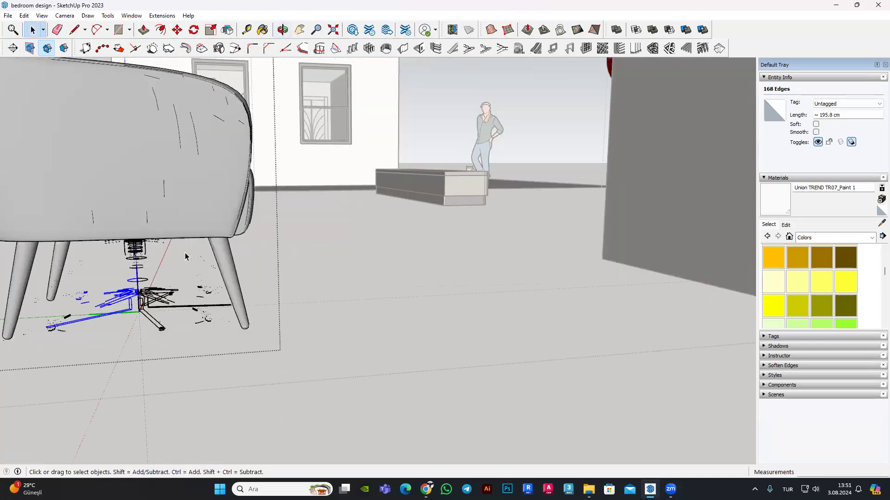
key("ctrl+a")
scroll(348, 304, "down", 3)
Step: Back out of the chair and delete the whole chair set from the model
scroll(347, 304, "down", 3)
mouse_move(347, 304)
middle_mouse_down()
mouse_move(254, 240)
mouse_move(388, 321)
mouse_move(369, 298)
mouse_move(419, 315)
mouse_move(313, 293)
mouse_move(551, 344)
middle_mouse_up()
scroll(389, 320, "down", 3)
left_click(369, 298)
left_click(313, 293)
key("Delete")
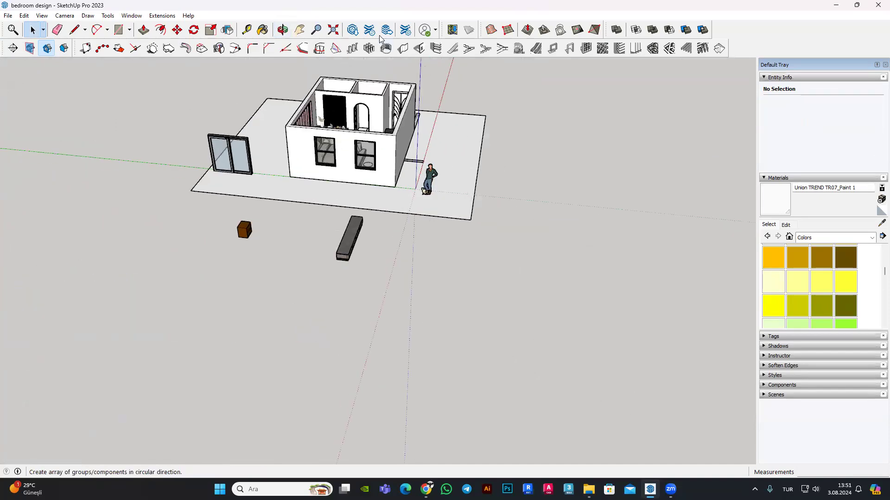
Step: Search 3D Warehouse for 'armchair'
left_click(352, 29)
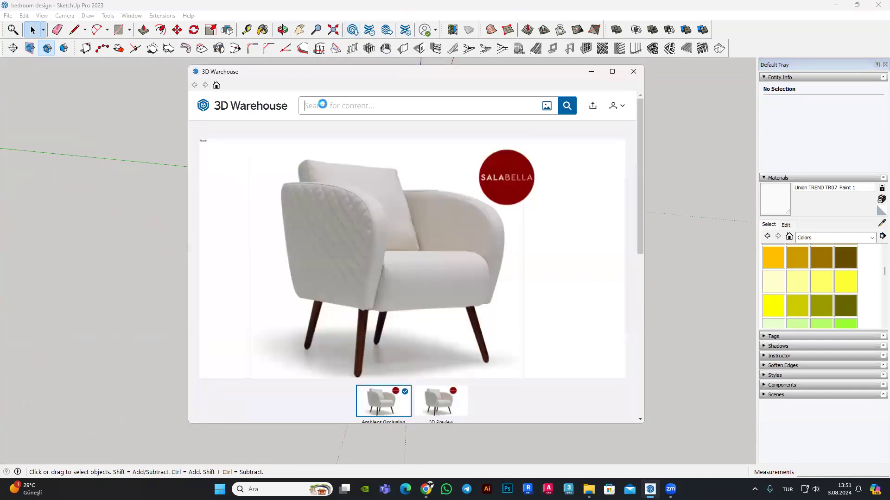
left_click(356, 107)
type("a")
key("Return")
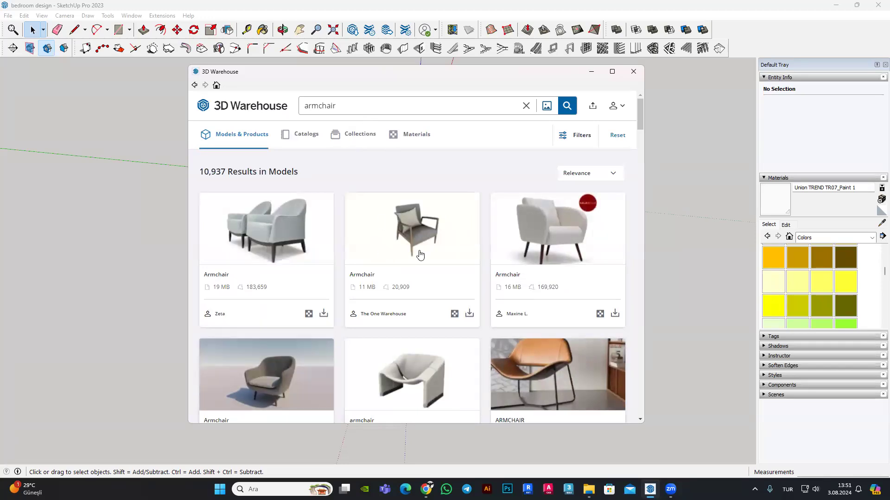
Step: Download the grey metal-framed ARMCHAIR listing and load it into the model
scroll(419, 255, "down", 2)
scroll(426, 262, "down", 2)
scroll(417, 269, "down", 4)
scroll(329, 341, "down", 2)
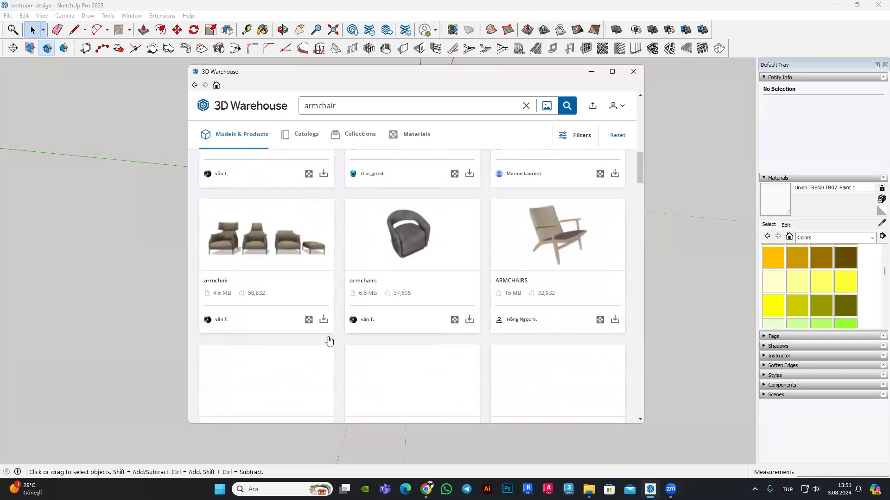
left_click(329, 341)
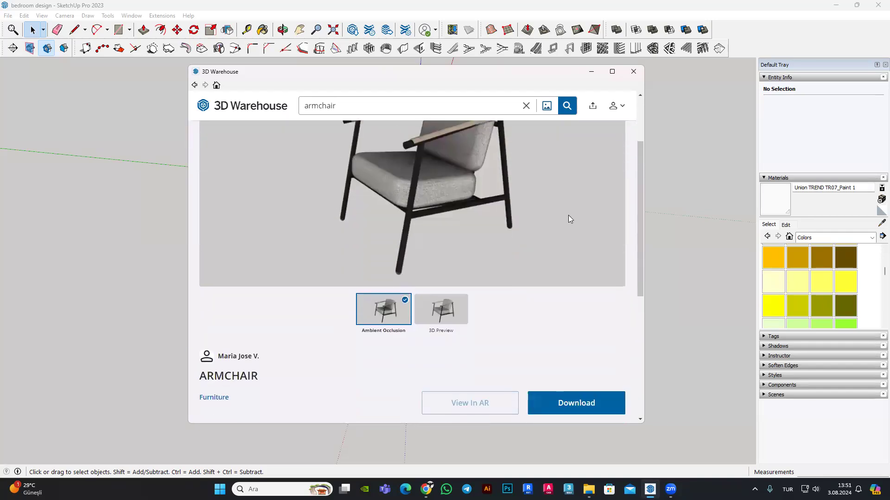
scroll(572, 238, "down", 2)
left_click(575, 310)
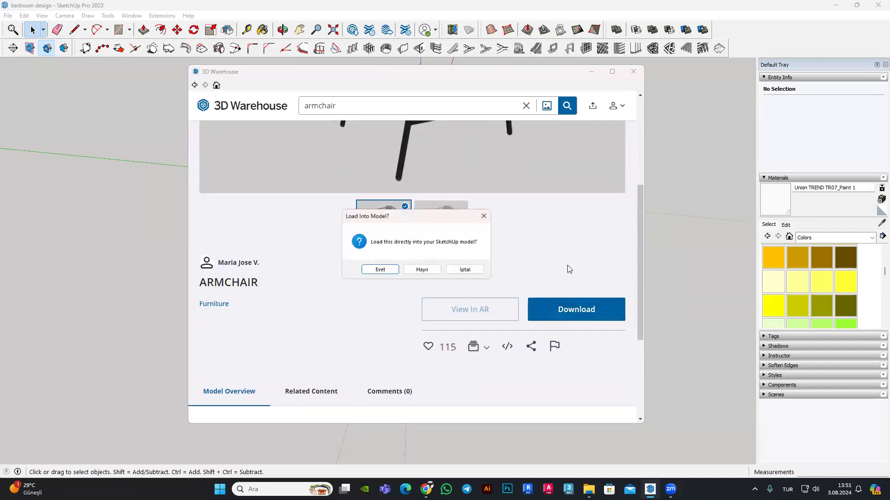
left_click(380, 270)
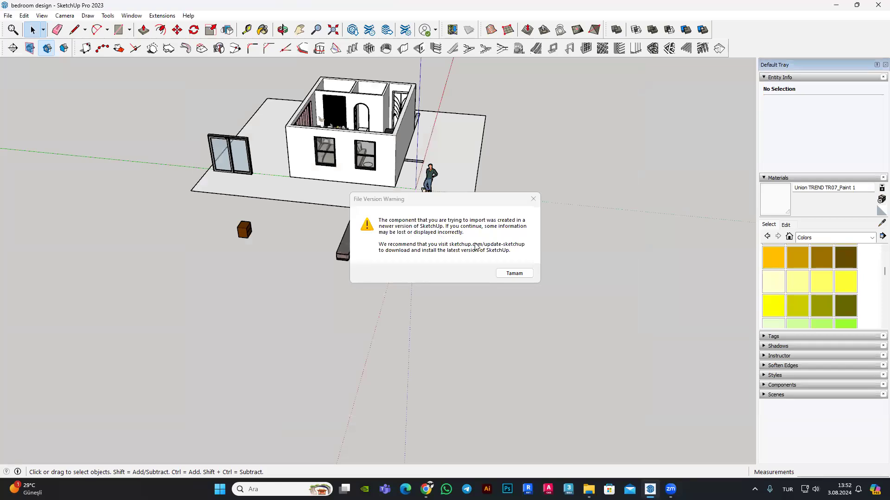
Step: Dismiss the file version warning and set the imported accent chair down in front of the base
left_click(514, 273)
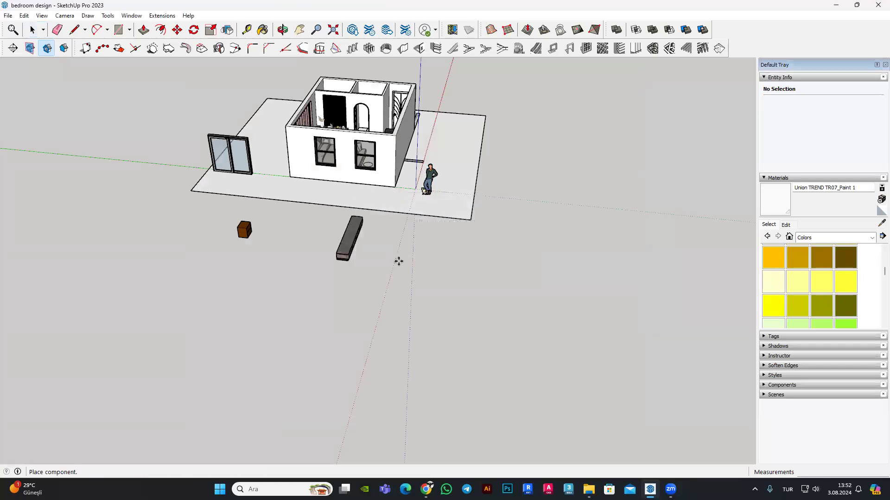
scroll(403, 257, "down", 1)
left_click(450, 281)
scroll(445, 238, "up", 2)
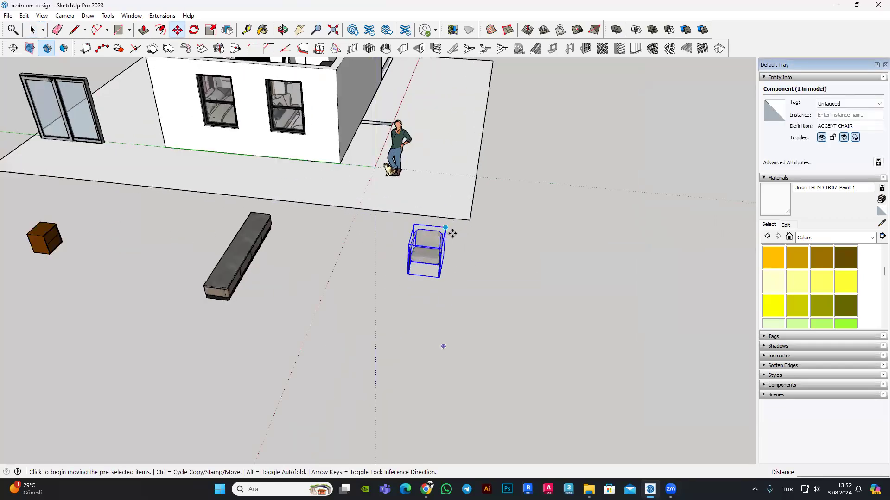
scroll(371, 218, "up", 2)
scroll(315, 209, "up", 2)
mouse_move(329, 235)
middle_mouse_down()
mouse_move(139, 223)
mouse_move(139, 142)
mouse_move(156, 164)
middle_mouse_up()
scroll(391, 298, "down", 3)
mouse_move(391, 298)
middle_mouse_down()
mouse_move(397, 328)
mouse_move(355, 349)
mouse_move(360, 368)
middle_mouse_up()
scroll(397, 328, "down", 3)
scroll(355, 349, "down", 3)
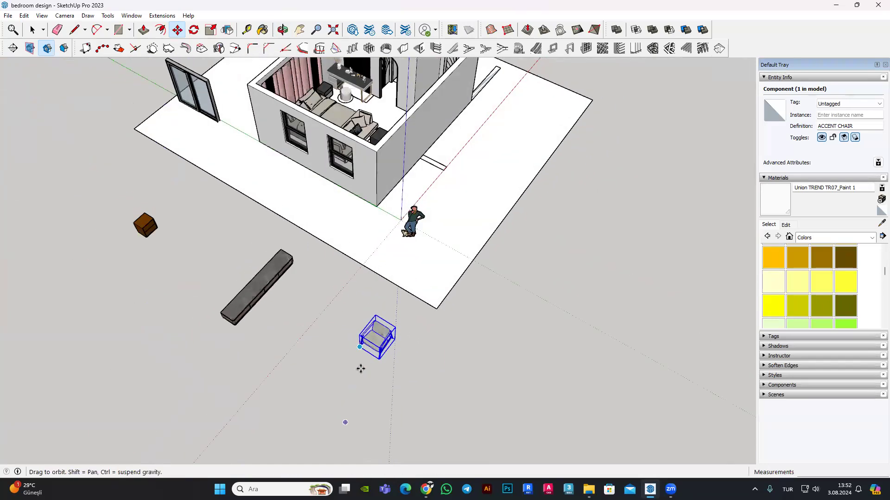
left_click(359, 367)
scroll(368, 186, "up", 1)
scroll(363, 176, "up", 3)
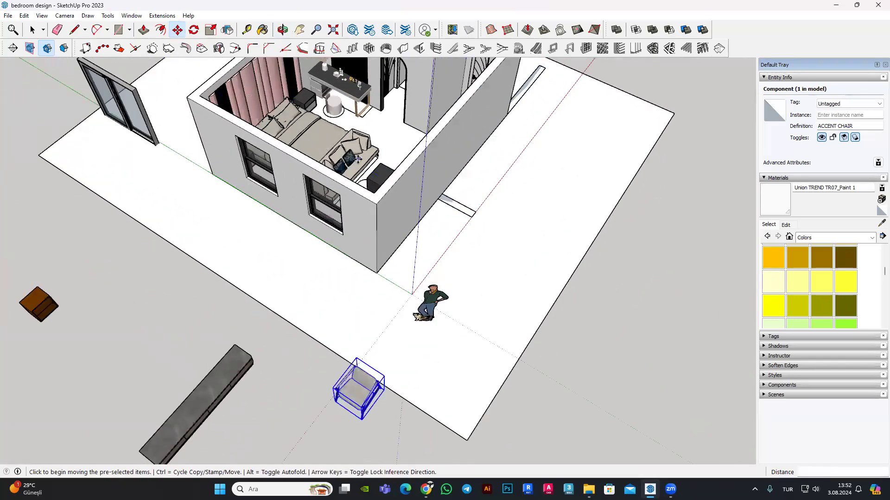
Step: Move the accent chair into the bedroom
left_click(362, 152)
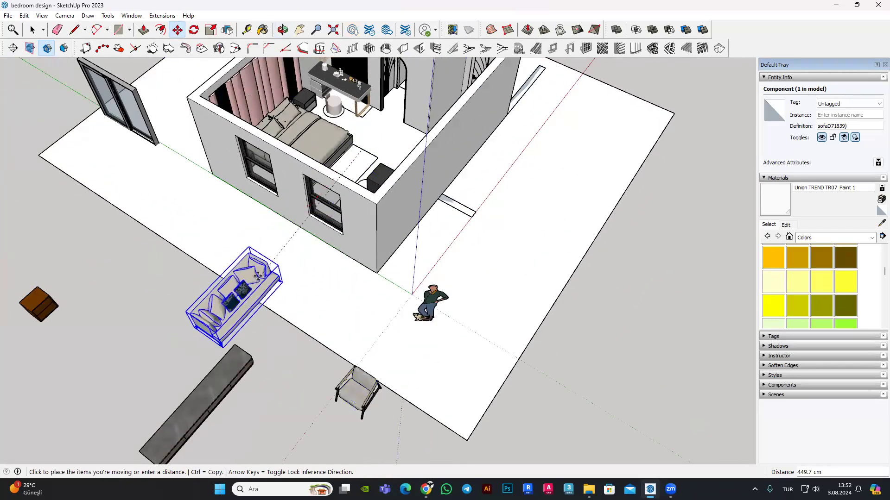
scroll(262, 269, "down", 1)
scroll(262, 269, "down", 3)
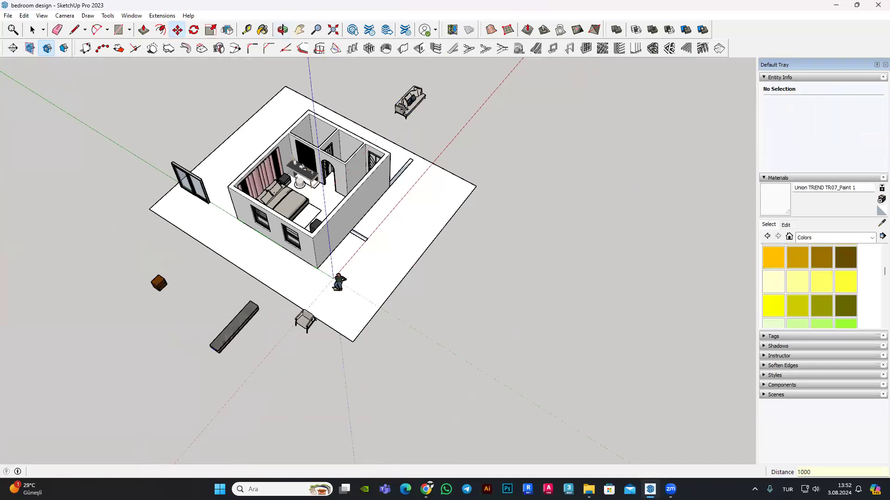
scroll(390, 115, "up", 1)
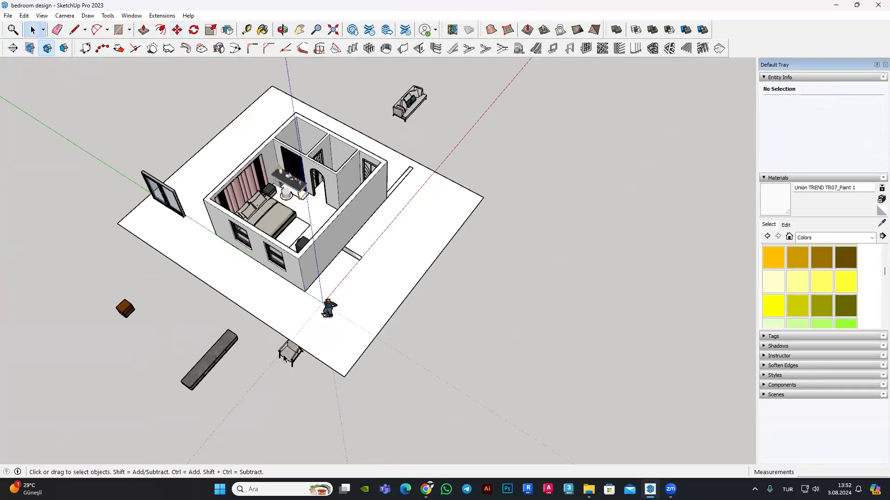
left_click(177, 30)
scroll(346, 290, "up", 2)
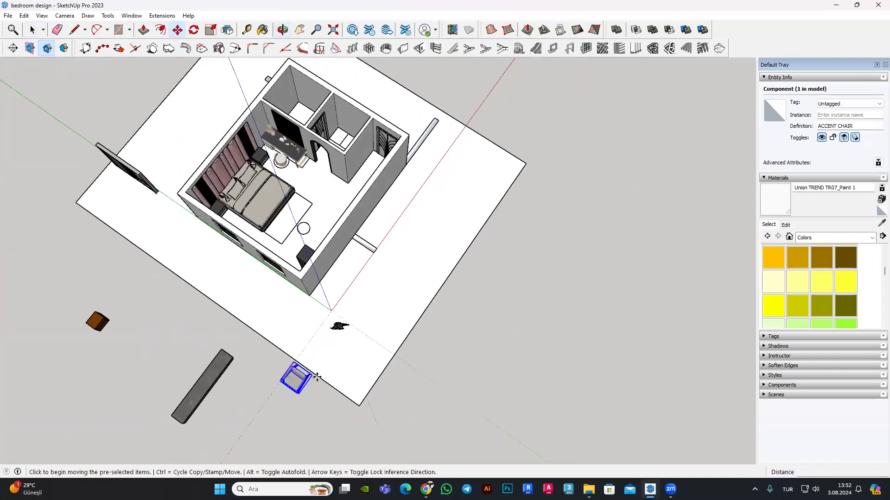
scroll(345, 291, "up", 2)
scroll(345, 291, "down", 1)
left_click(345, 291)
scroll(325, 185, "up", 3)
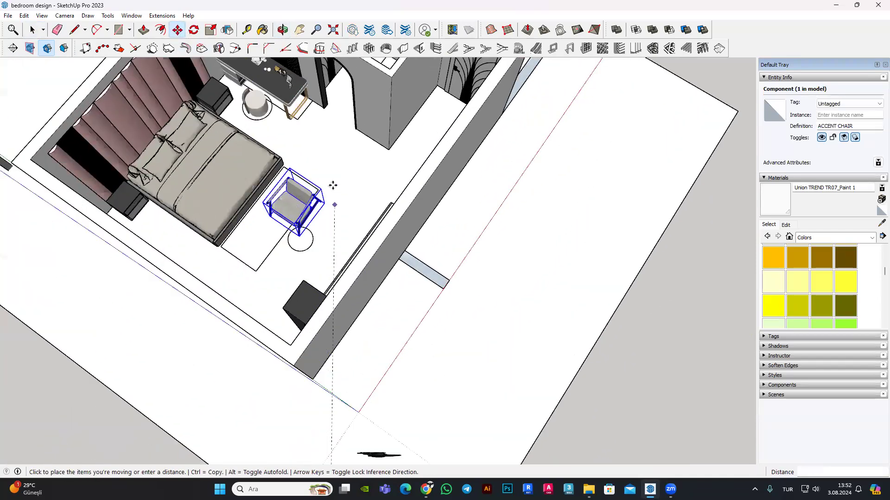
scroll(332, 185, "up", 2)
scroll(278, 139, "up", 2)
Step: Rotate the accent chair to a new angle
middle_click_drag(272, 130, 292, 195)
key("q")
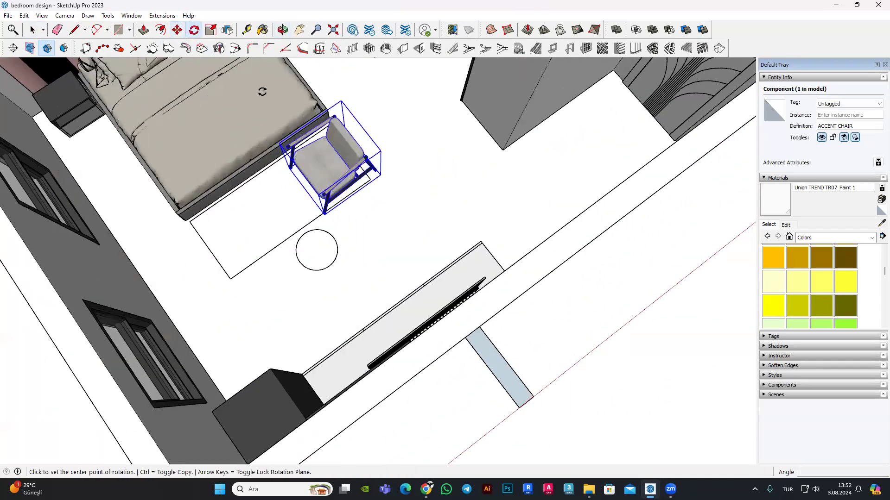
scroll(293, 241, "up", 2)
scroll(293, 241, "up", 1)
left_click(276, 262)
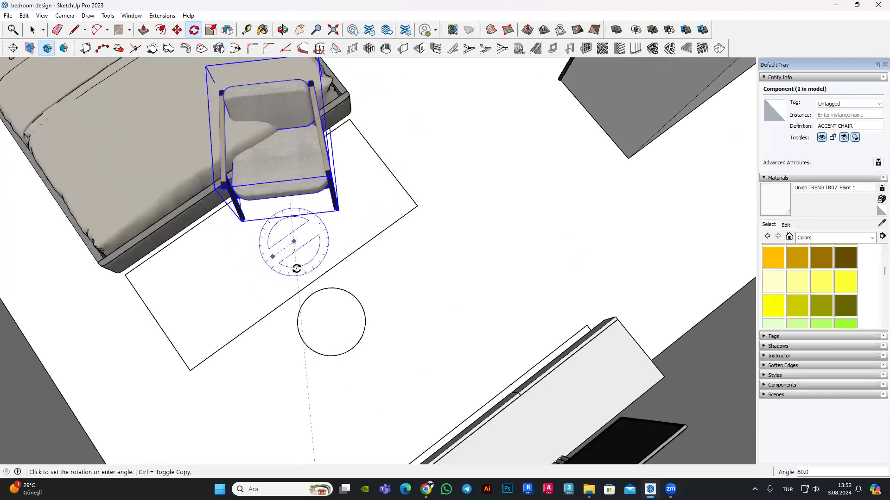
left_click(177, 34)
Step: Reposition the rotated accent chair beside the round table
left_click(268, 254)
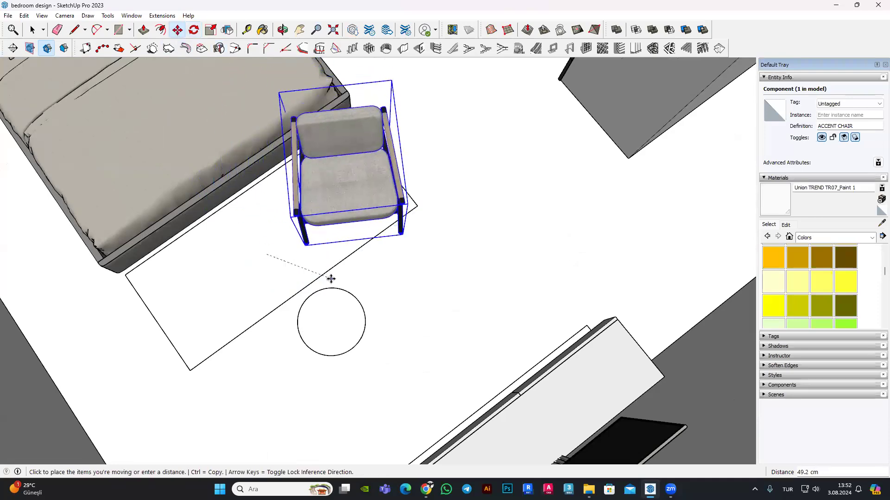
middle_click_drag(332, 278, 638, 347)
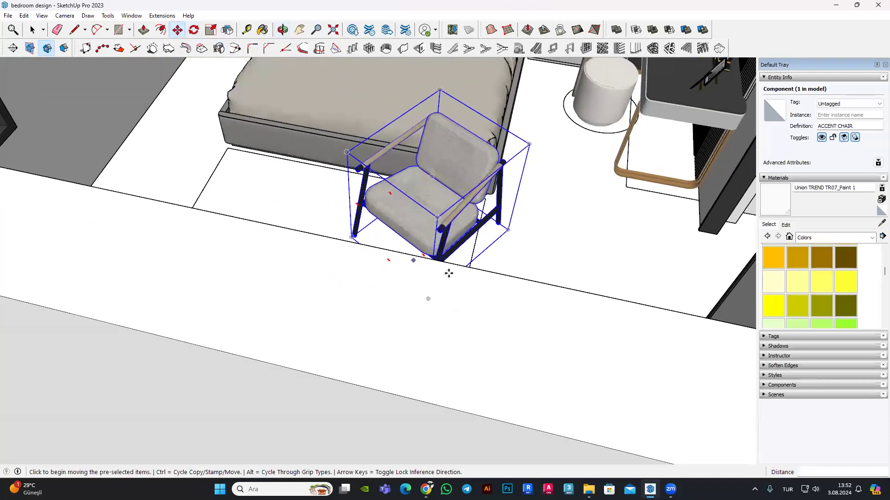
scroll(514, 298, "up", 2)
scroll(622, 134, "up", 3)
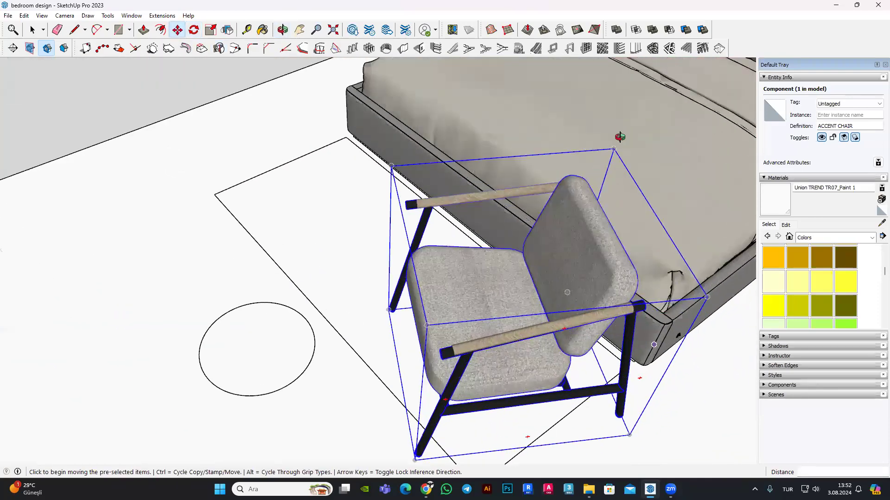
scroll(627, 109, "up", 2)
middle_click_drag(627, 108, 541, 386)
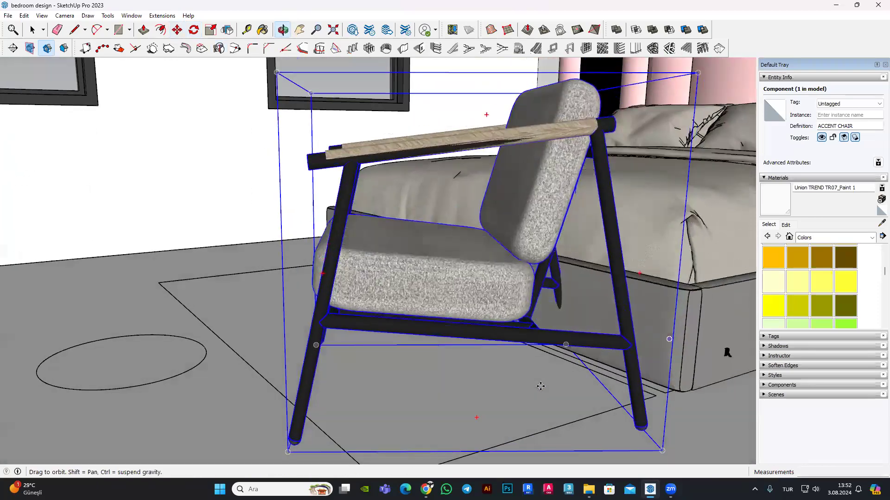
scroll(541, 391, "down", 2)
scroll(547, 395, "down", 3)
middle_click_drag(546, 396, 479, 441)
scroll(544, 393, "up", 3)
scroll(426, 369, "up", 2)
mouse_move(425, 370)
middle_mouse_down()
mouse_move(331, 341)
mouse_move(378, 350)
mouse_move(308, 292)
middle_mouse_up()
Step: Copy the accent chair and flip the copy to mirror the original
key("ctrl")
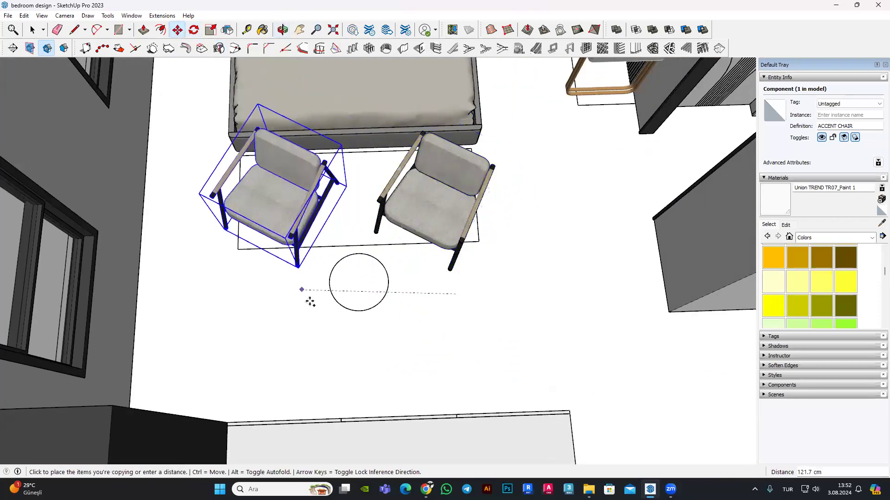
left_click(233, 35)
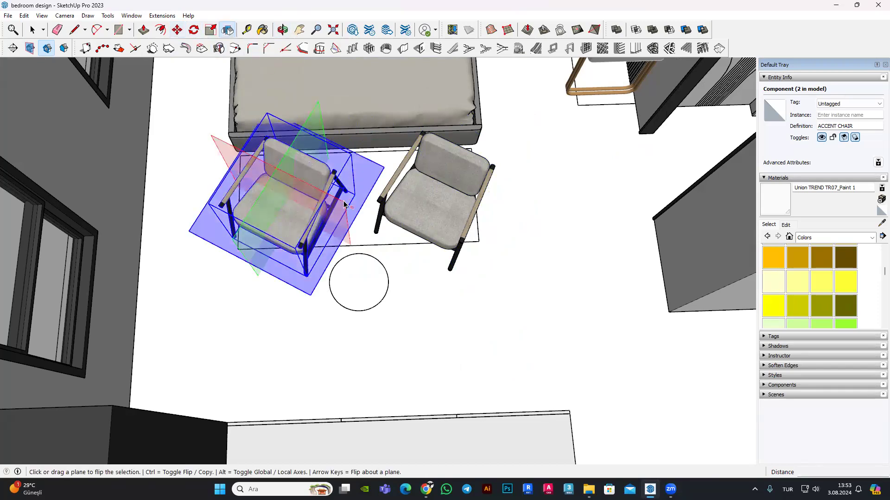
left_click(328, 208)
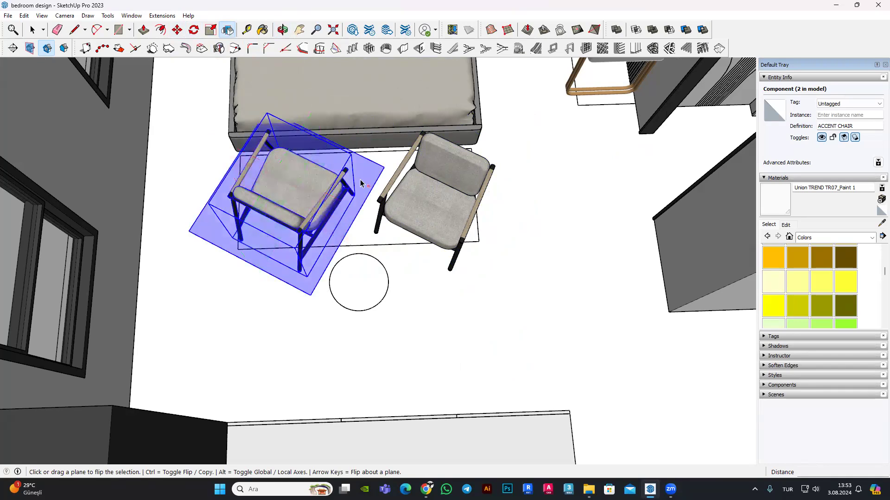
mouse_move(194, 99)
middle_mouse_down()
mouse_move(186, 91)
mouse_move(341, 139)
middle_mouse_up()
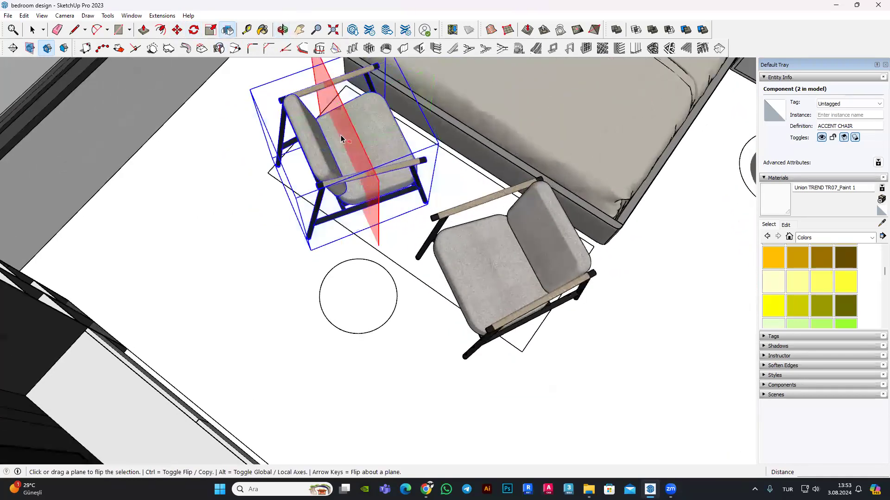
left_click(306, 122)
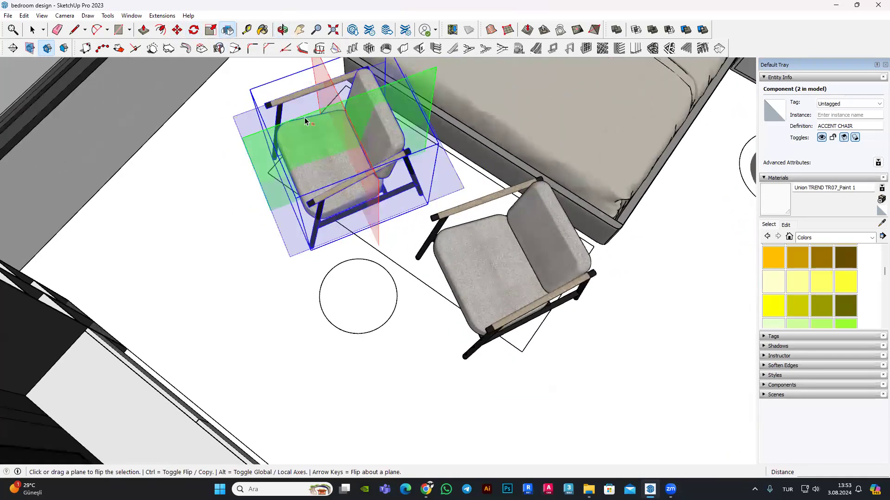
key("space")
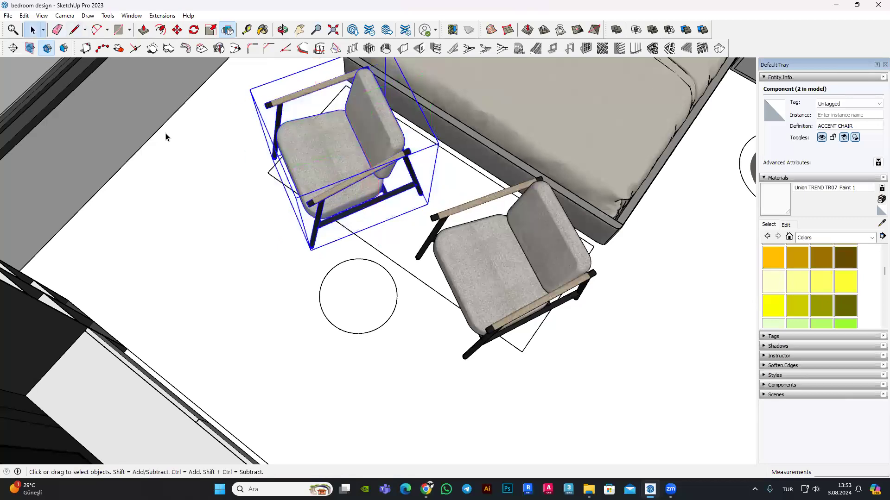
middle_click_drag(165, 135, 259, 153)
scroll(233, 225, "up", 2)
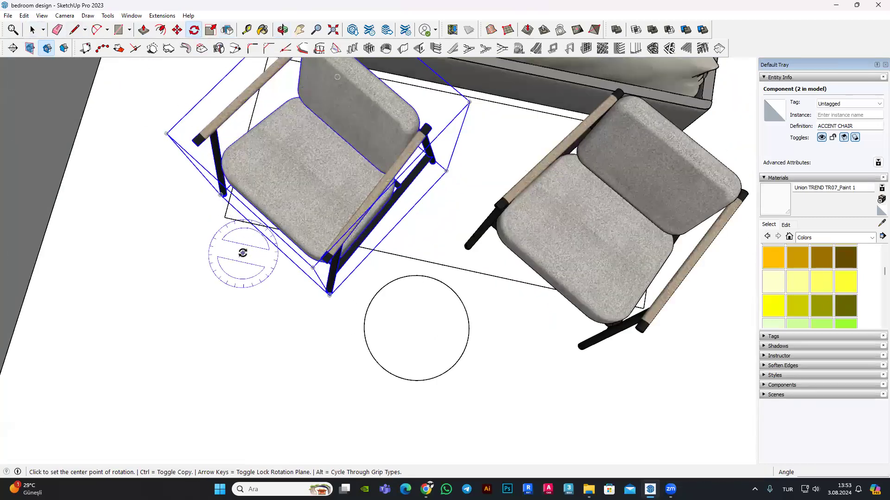
Step: Turn the left chair toward the other and place it on the rug
left_click(212, 247)
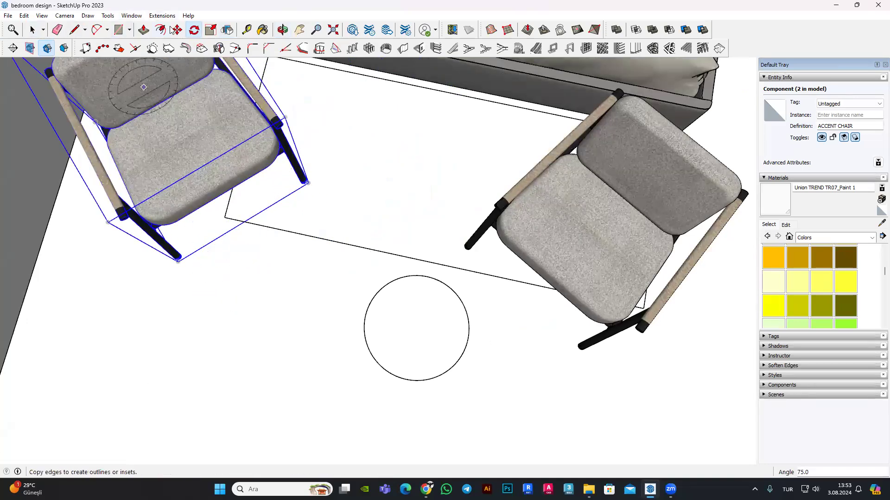
left_click(192, 271)
mouse_move(384, 258)
middle_mouse_down()
mouse_move(376, 225)
mouse_move(348, 237)
mouse_move(312, 310)
middle_mouse_up()
scroll(376, 224, "down", 3)
left_click(347, 237)
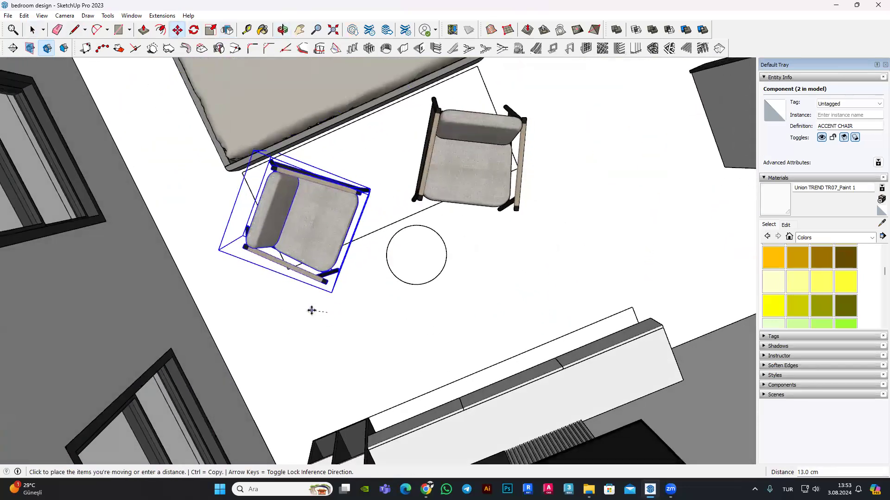
left_click(484, 176)
Step: Select the left accent chair and check both chairs' placement around the room
mouse_move(502, 159)
middle_mouse_down()
mouse_move(252, 128)
mouse_move(373, 267)
mouse_move(432, 320)
mouse_move(388, 368)
mouse_move(459, 352)
mouse_move(402, 191)
mouse_move(460, 354)
mouse_move(349, 151)
middle_mouse_up()
scroll(455, 214, "up", 3)
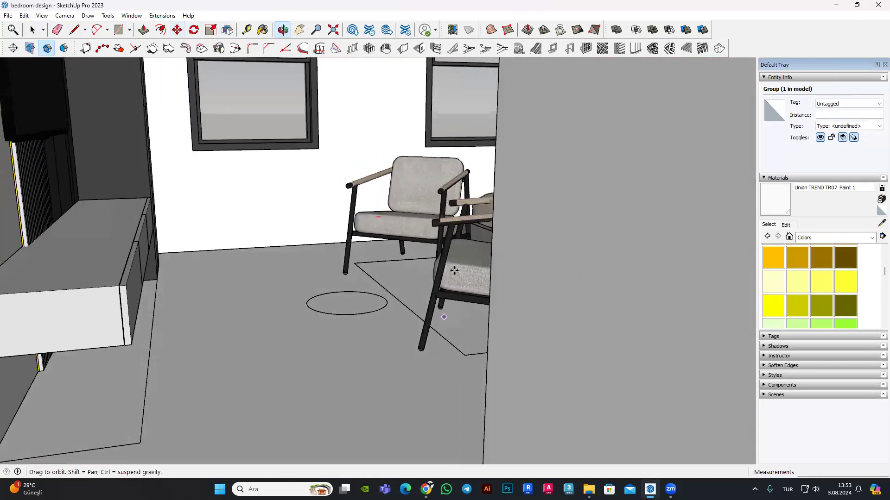
scroll(498, 304, "up", 3)
scroll(499, 304, "down", 5)
mouse_move(471, 338)
middle_mouse_down()
mouse_move(461, 278)
mouse_move(441, 241)
middle_mouse_up()
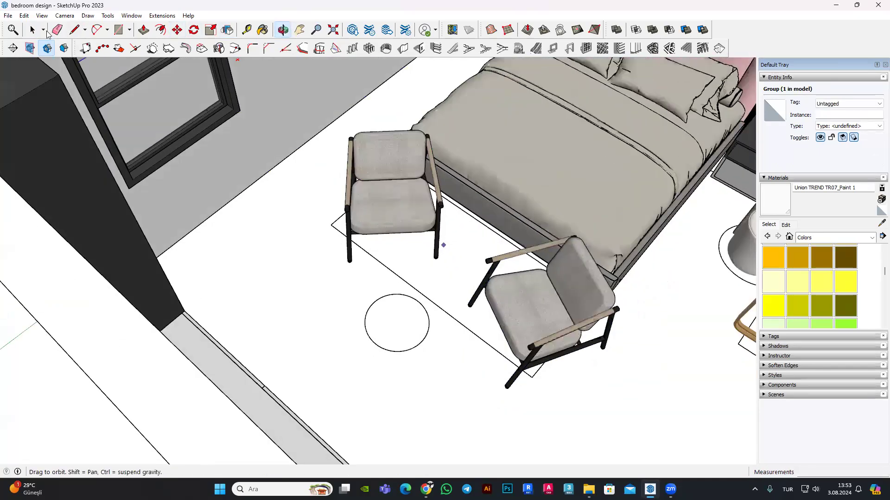
scroll(338, 250, "up", 3)
middle_click_drag(338, 250, 380, 241)
scroll(410, 252, "down", 2)
key("space")
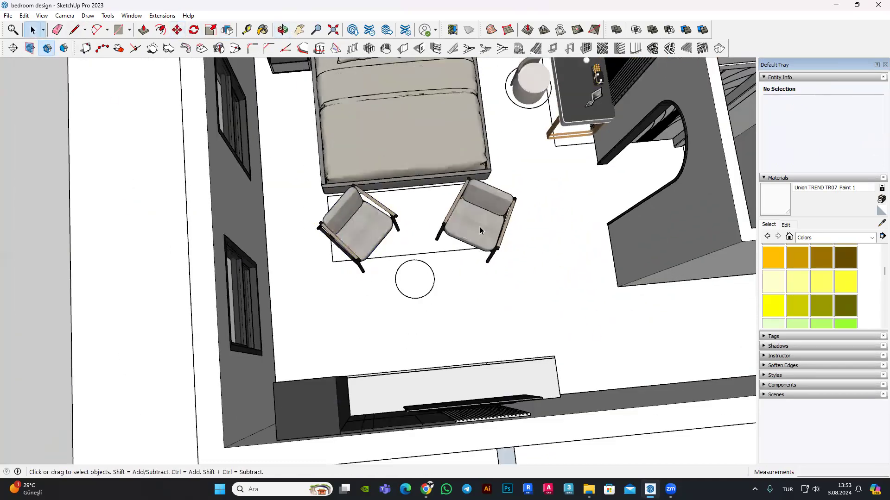
scroll(480, 230, "up", 1)
mouse_move(480, 230)
middle_mouse_down()
mouse_move(409, 228)
mouse_move(432, 229)
mouse_move(437, 302)
mouse_move(403, 213)
mouse_move(318, 162)
middle_mouse_up()
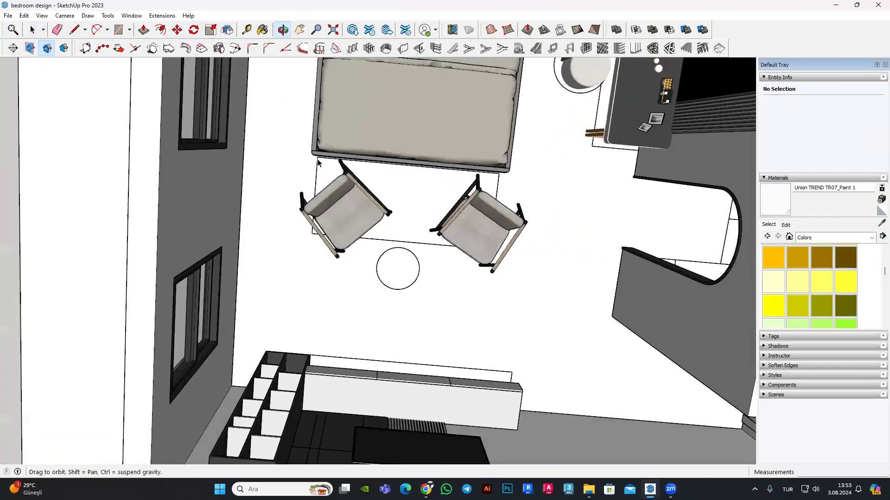
scroll(352, 176, "up", 2)
scroll(352, 176, "up", 2)
left_click(334, 246)
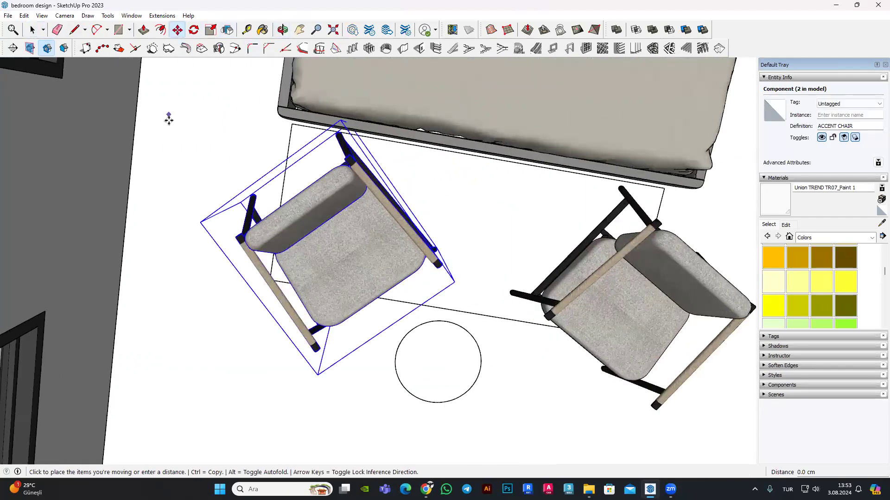
scroll(168, 119, "down", 2)
mouse_move(436, 234)
middle_mouse_down()
mouse_move(499, 123)
mouse_move(468, 239)
mouse_move(445, 264)
mouse_move(350, 248)
mouse_move(647, 207)
middle_mouse_up()
scroll(349, 248, "down", 5)
key("space")
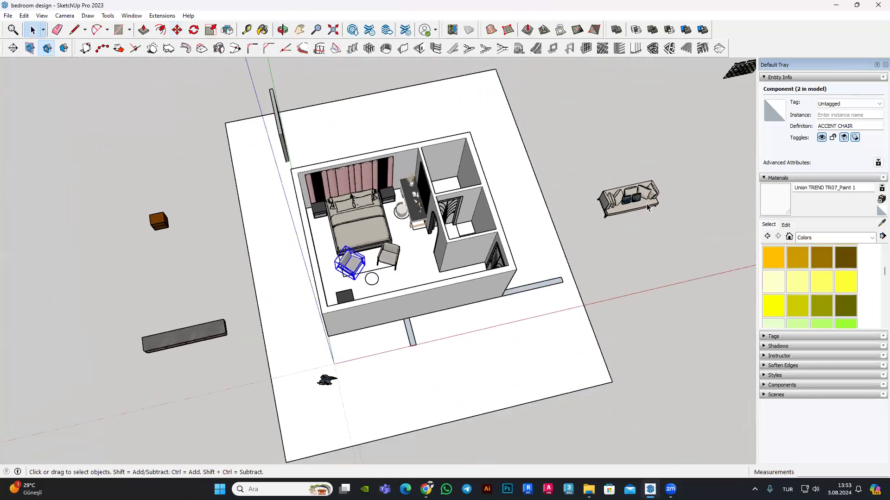
scroll(644, 206, "up", 2)
scroll(610, 205, "up", 3)
scroll(532, 196, "up", 5)
Step: Select the sofa group from a low frontal view
mouse_move(504, 172)
middle_mouse_down()
mouse_move(411, 167)
mouse_move(463, 182)
mouse_move(417, 199)
mouse_move(415, 173)
middle_mouse_up()
left_click(411, 167)
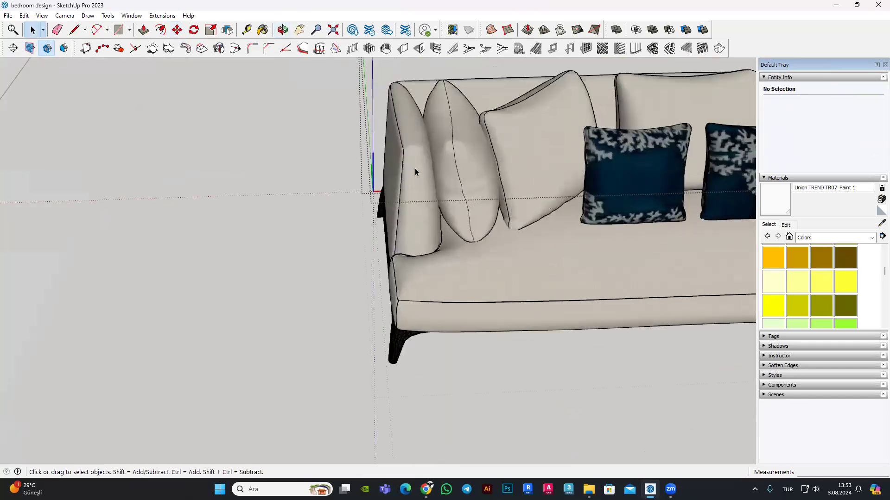
scroll(416, 172, "down", 2)
left_click(363, 164)
mouse_move(364, 164)
middle_mouse_down()
mouse_move(391, 163)
mouse_move(358, 165)
middle_mouse_up()
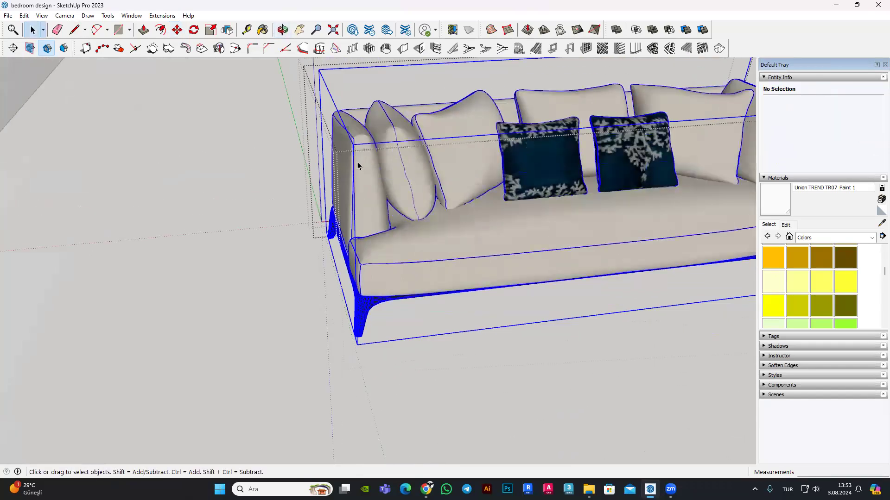
left_click(358, 166)
scroll(357, 165, "down", 3)
scroll(352, 176, "up", 3)
left_click(297, 193)
Step: Scale the sofa down to a lower height from its top
scroll(296, 193, "down", 3)
mouse_move(431, 150)
middle_mouse_down()
mouse_move(417, 105)
mouse_move(338, 64)
mouse_move(234, 28)
middle_mouse_up()
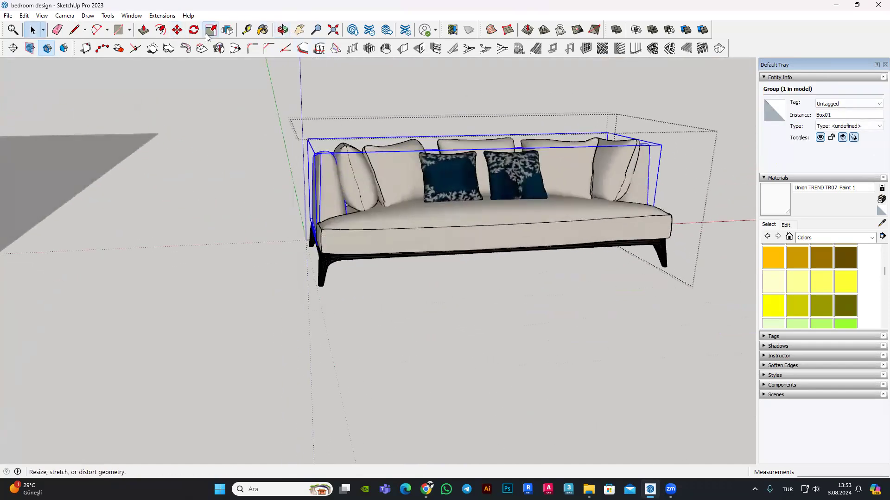
left_click(208, 33)
scroll(472, 142, "up", 1)
left_click(476, 137)
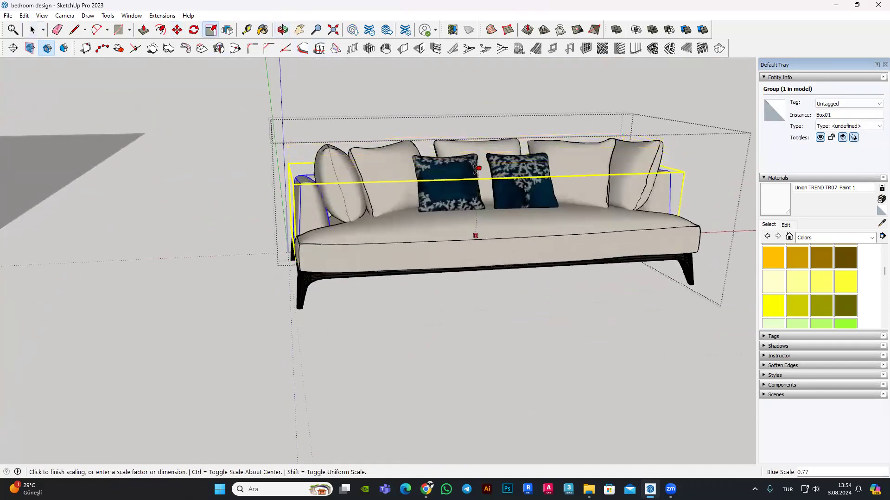
left_click(475, 173)
mouse_move(475, 174)
middle_mouse_down()
mouse_move(421, 145)
mouse_move(177, 257)
mouse_move(112, 169)
mouse_move(346, 257)
middle_mouse_up()
key("space")
Step: Move the sofa 1000 along the axis toward the room
left_click(519, 160)
mouse_move(519, 163)
middle_mouse_down()
mouse_move(425, 320)
mouse_move(188, 86)
middle_mouse_up()
key("Escape")
left_click(177, 30)
left_click(452, 289)
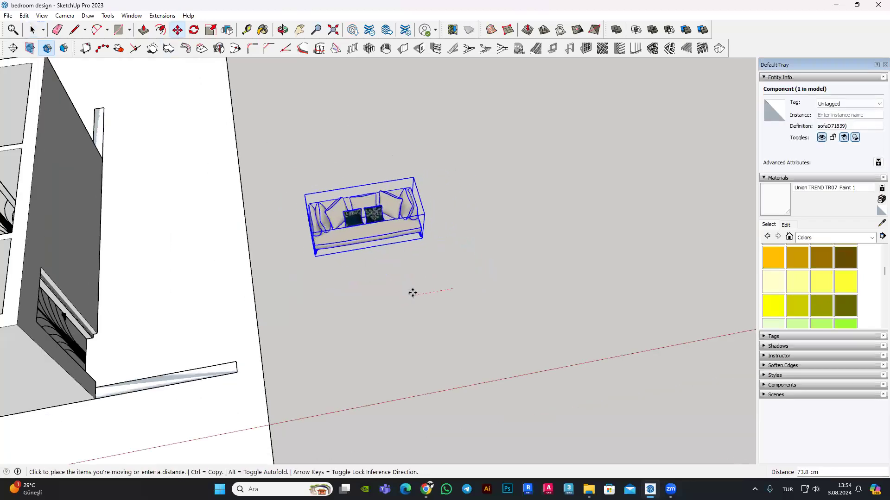
type("1000")
key("Return")
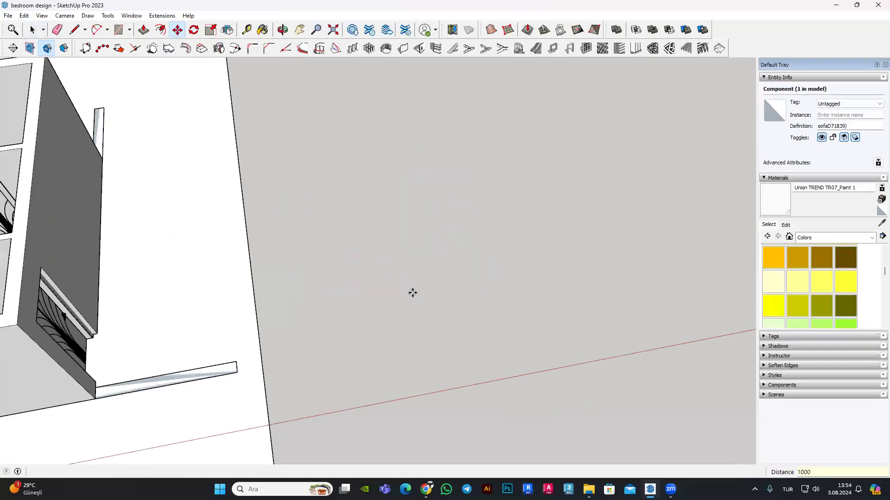
scroll(463, 259, "down", 5)
Step: Inspect the sofa, its pillows and the bed from several angles
middle_click_drag(519, 234, 29, 56)
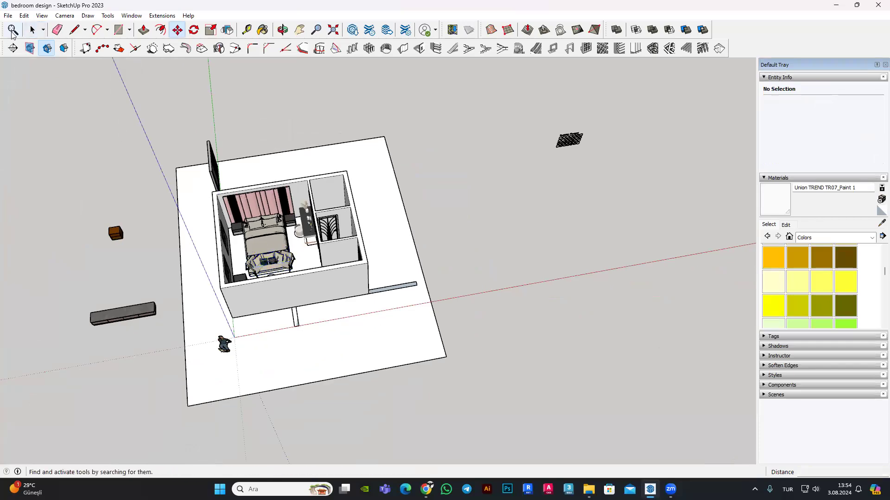
scroll(252, 292, "up", 2)
scroll(257, 278, "up", 1)
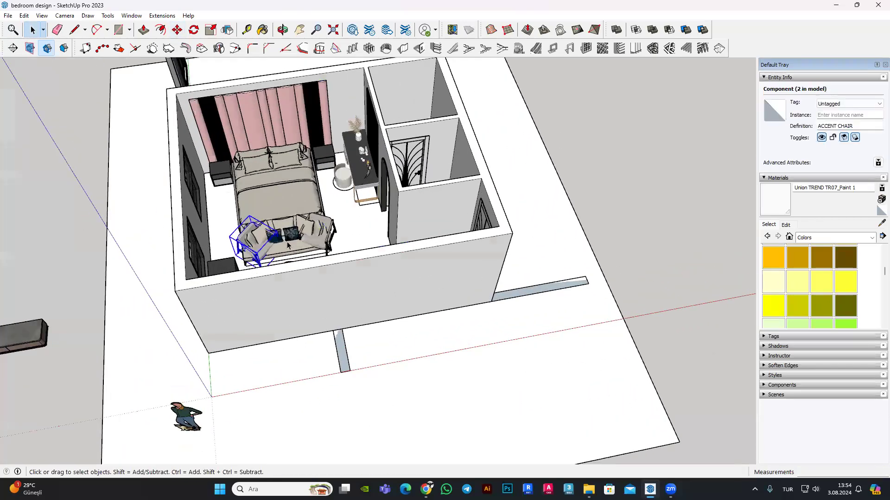
scroll(278, 227, "up", 1)
scroll(238, 213, "up", 2)
scroll(301, 213, "up", 2)
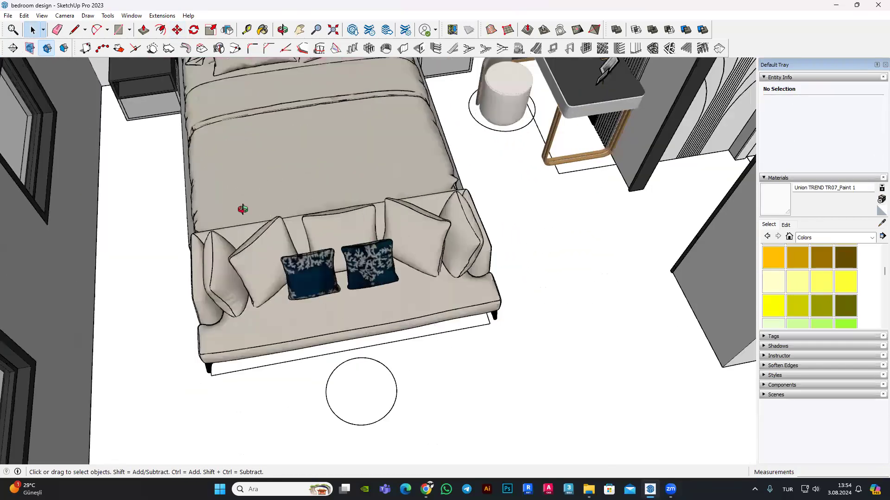
scroll(413, 216, "up", 2)
mouse_move(412, 215)
middle_mouse_down()
mouse_move(290, 113)
mouse_move(404, 155)
mouse_move(392, 244)
mouse_move(379, 185)
middle_mouse_up()
scroll(379, 185, "down", 3)
mouse_move(598, 153)
middle_mouse_down()
mouse_move(437, 228)
mouse_move(400, 202)
middle_mouse_up()
scroll(277, 232, "up", 3)
scroll(277, 232, "down", 3)
scroll(332, 196, "down", 2)
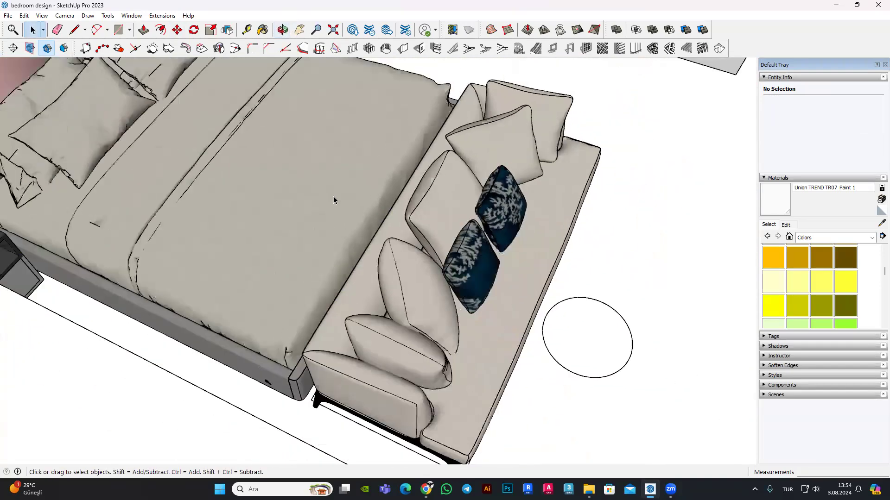
scroll(485, 299, "up", 3)
mouse_move(485, 299)
middle_mouse_down()
mouse_move(459, 267)
mouse_move(417, 324)
middle_mouse_up()
scroll(459, 267, "down", 3)
scroll(433, 329, "up", 1)
scroll(431, 338, "down", 3)
scroll(417, 360, "up", 3)
scroll(427, 353, "up", 2)
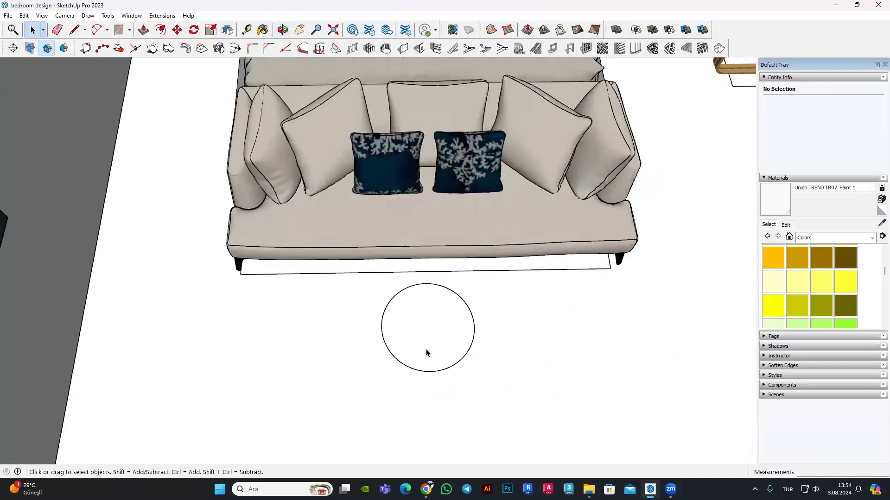
Step: Search 3D Warehouse for 'coffee table' and browse the results
left_click(353, 29)
type("coffee tabl")
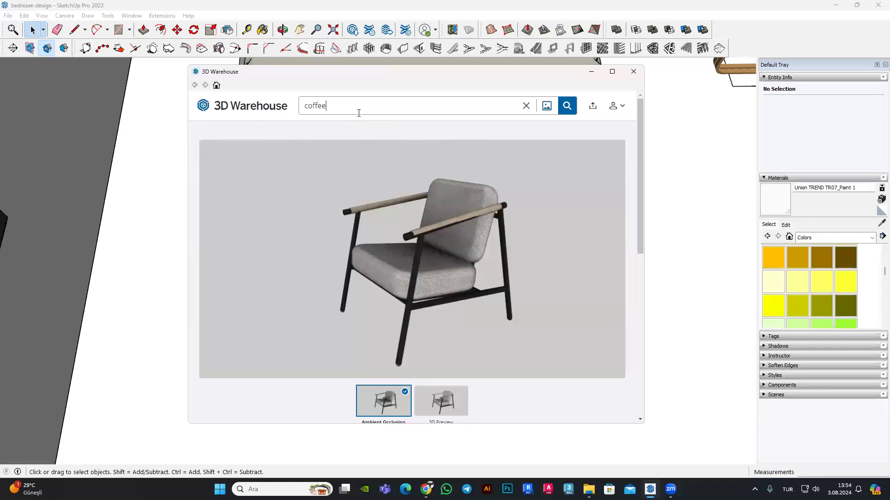
type("e")
key("Return")
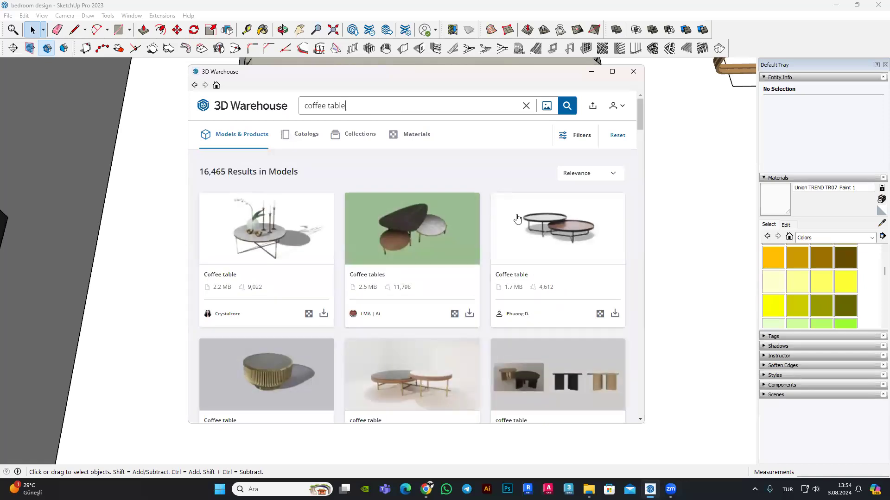
scroll(435, 276, "down", 3)
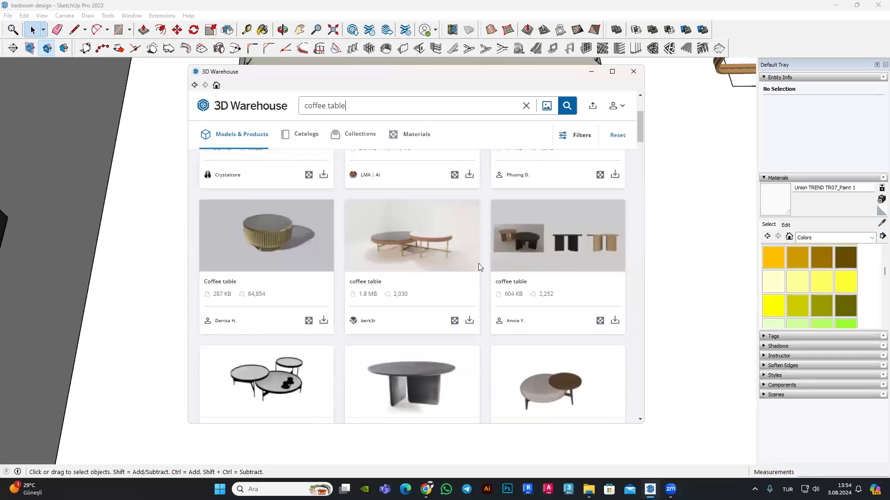
scroll(538, 255, "down", 1)
scroll(537, 255, "down", 2)
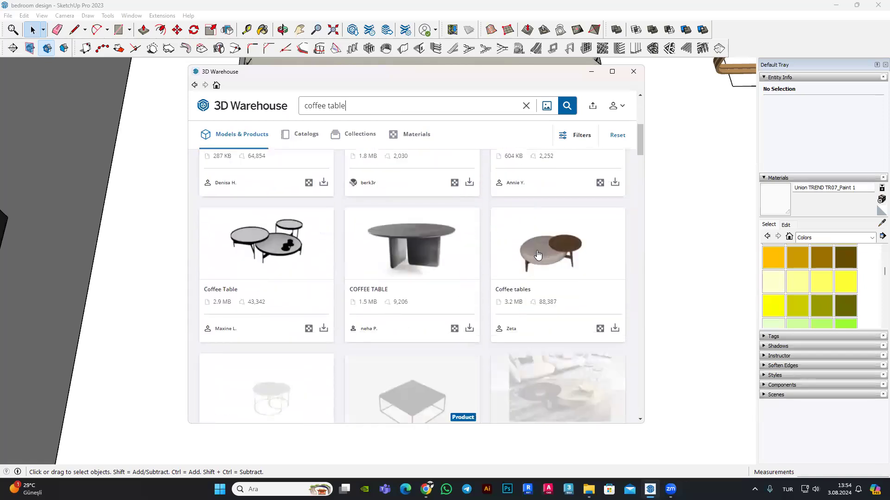
scroll(538, 254, "down", 2)
scroll(537, 251, "down", 5)
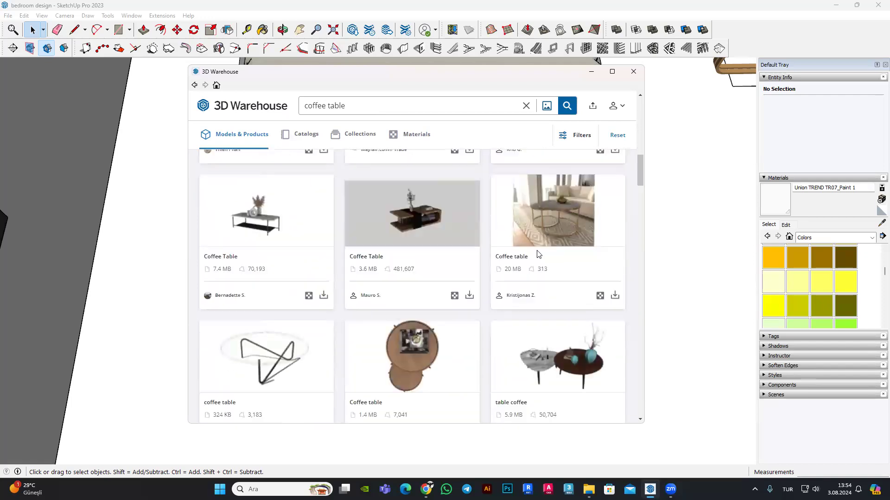
scroll(538, 255, "down", 4)
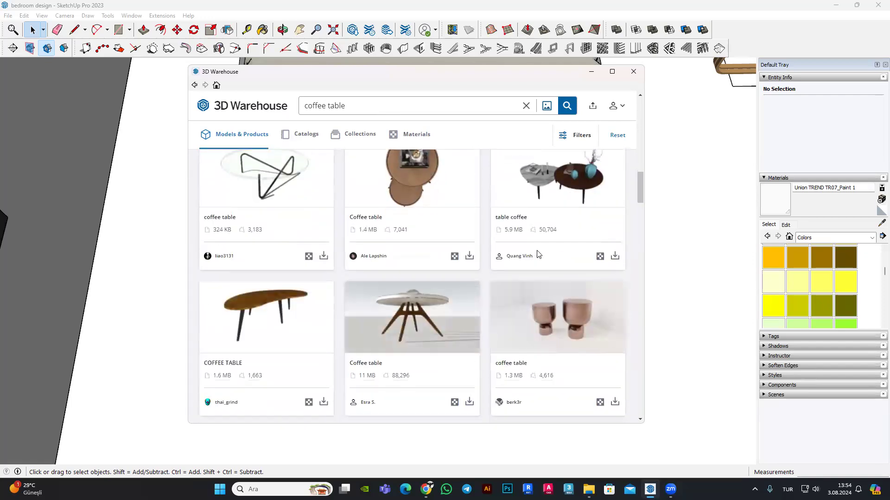
scroll(537, 254, "down", 4)
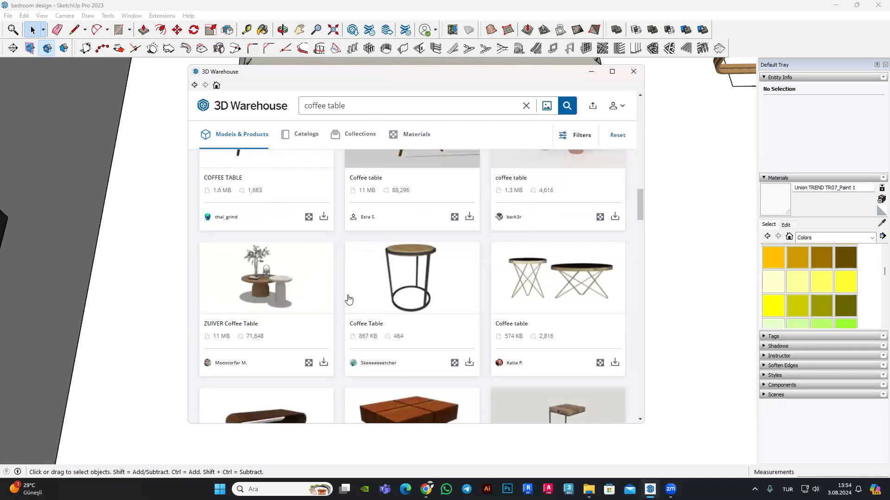
Step: Download the ZUIVER Coffee Table and load it into the model
left_click(293, 297)
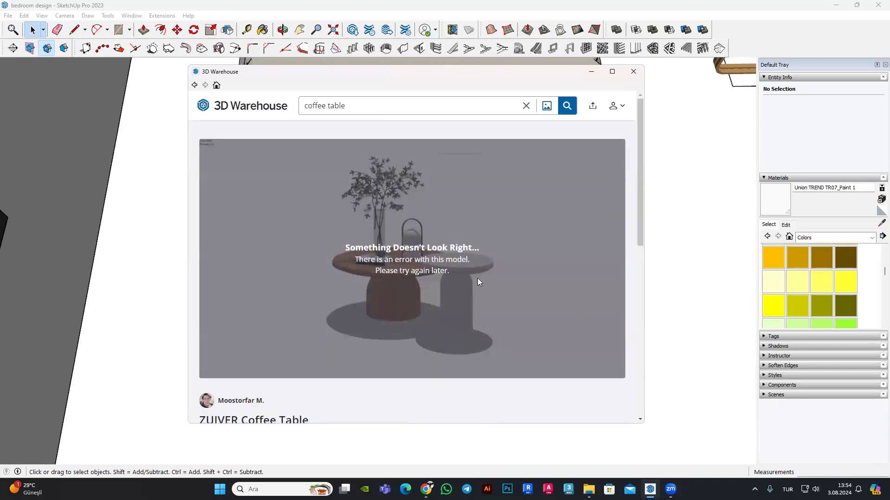
scroll(443, 280, "down", 3)
left_click(546, 318)
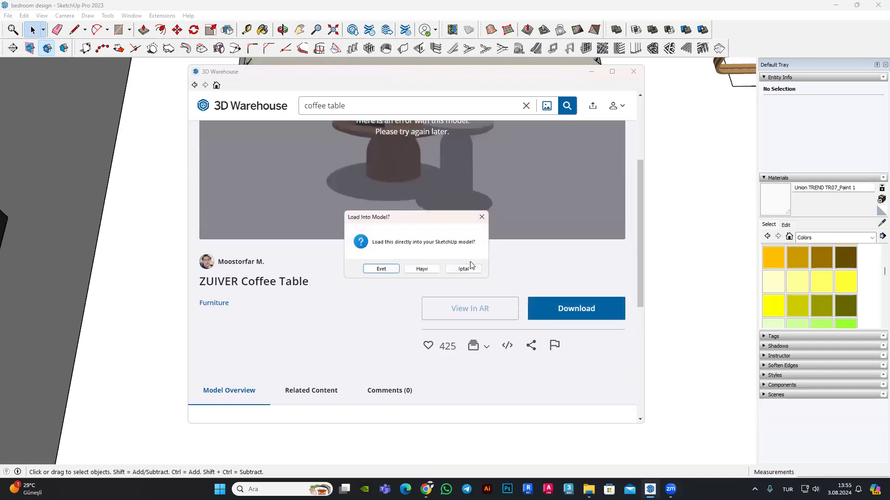
left_click(380, 270)
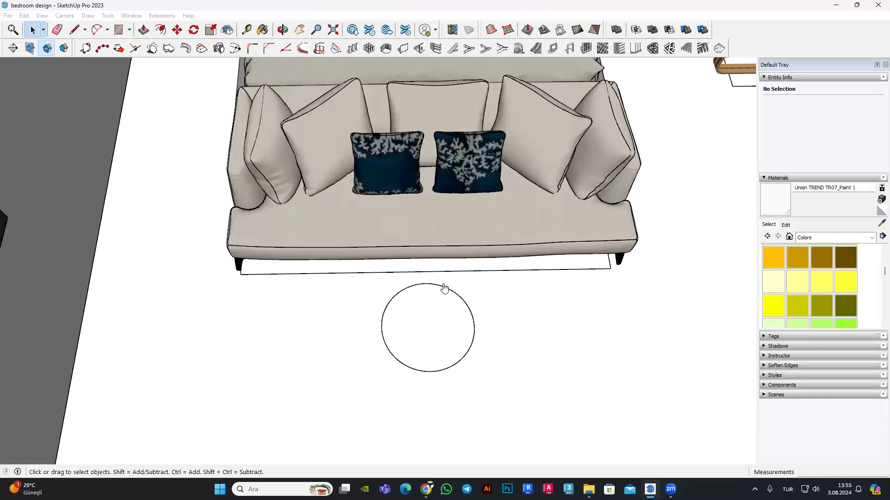
Step: Accept the file version warning and place the imported coffee table set beside the house
scroll(444, 288, "down", 1)
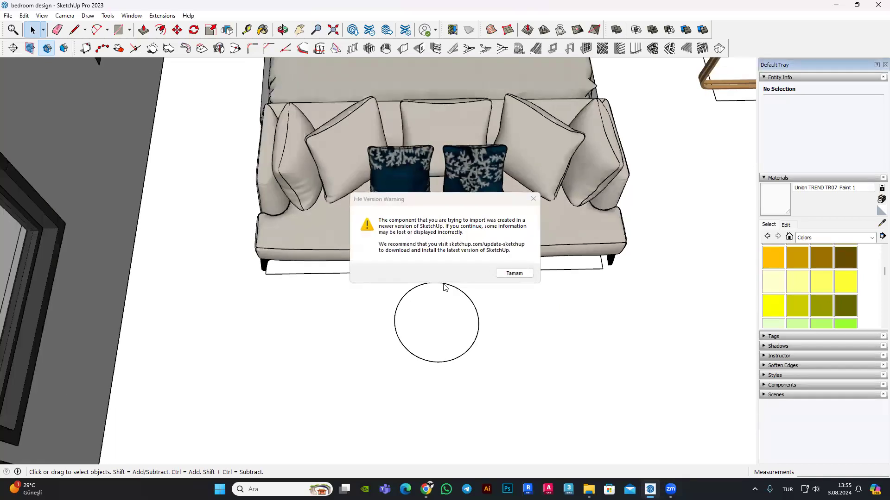
left_click(513, 277)
scroll(492, 311, "down", 3)
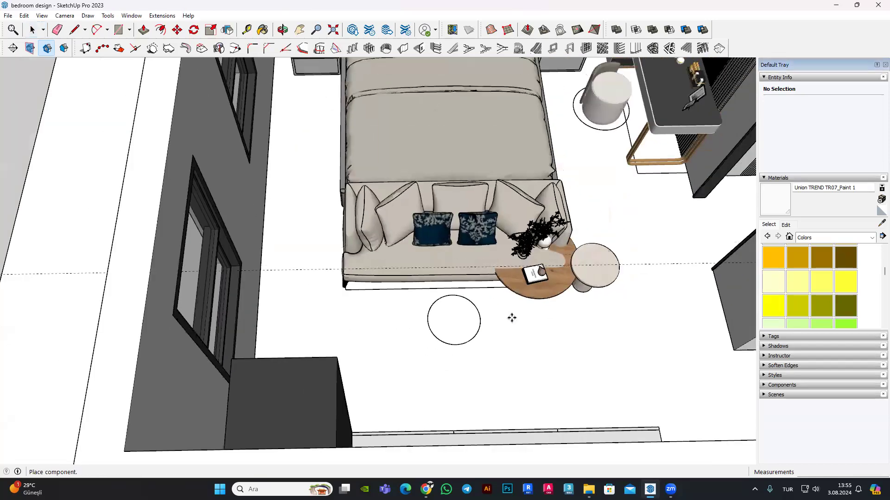
scroll(240, 314, "down", 2)
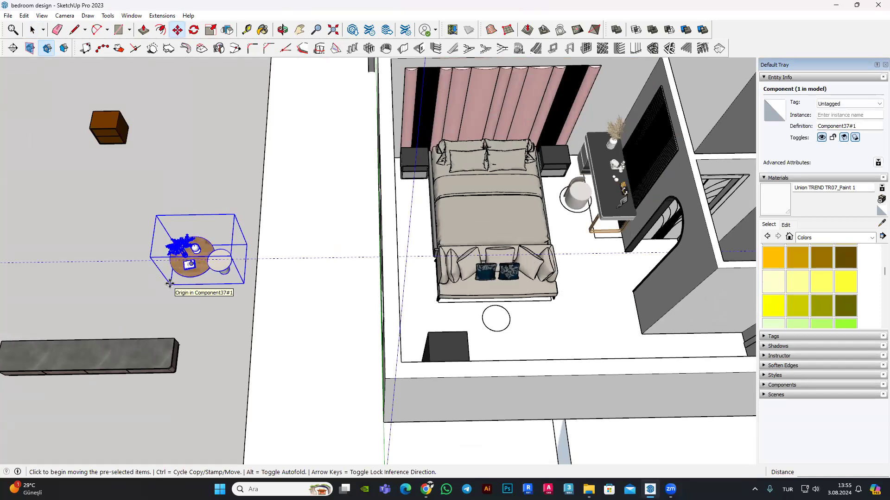
scroll(297, 285, "down", 3)
scroll(298, 285, "down", 2)
left_click(33, 30)
Step: Select the imported table set, open it for editing and inspect it closely
scroll(166, 254, "down", 1)
scroll(165, 255, "down", 1)
scroll(166, 254, "up", 1)
left_click_drag(179, 260, 167, 278)
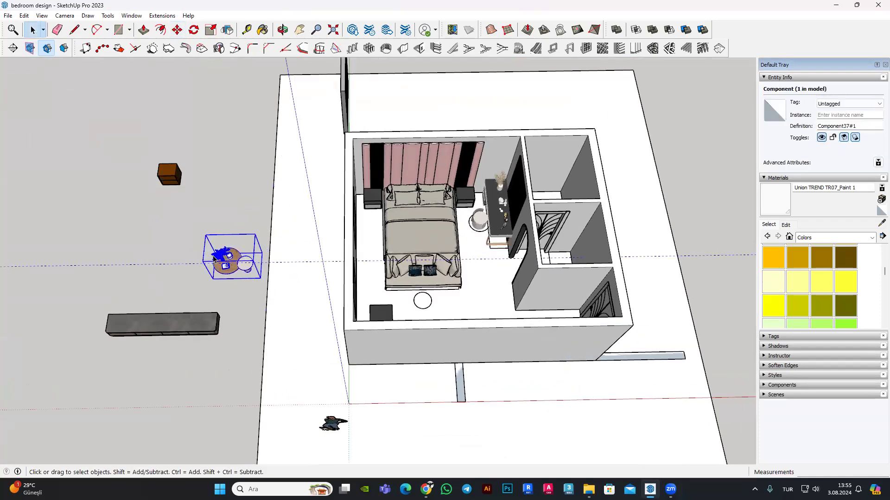
double_click(214, 259)
left_click(193, 268)
scroll(194, 267, "up", 2)
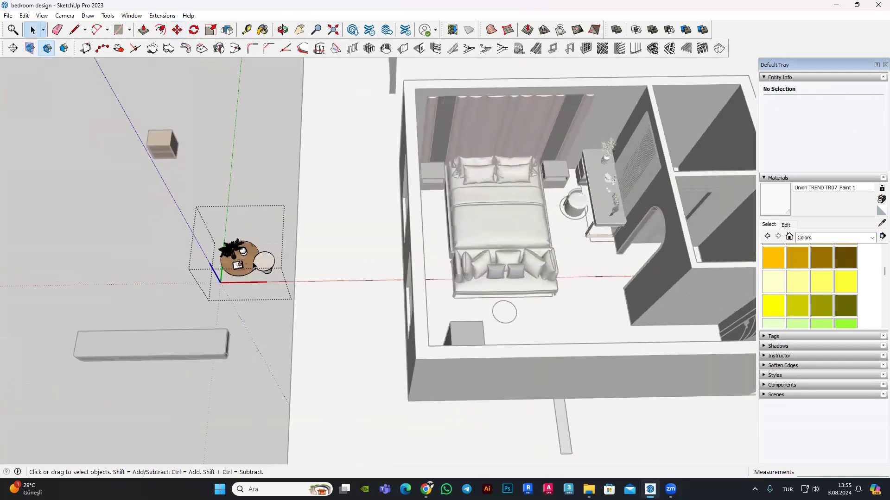
scroll(195, 266, "up", 2)
scroll(204, 269, "up", 2)
middle_click_drag(278, 175, 285, 262)
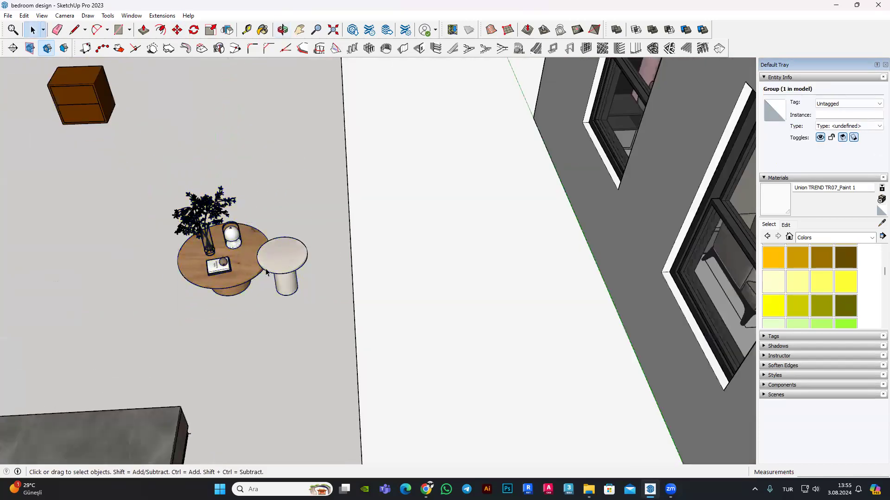
Step: Explode the table set and select the white side table on its own
right_click(254, 267)
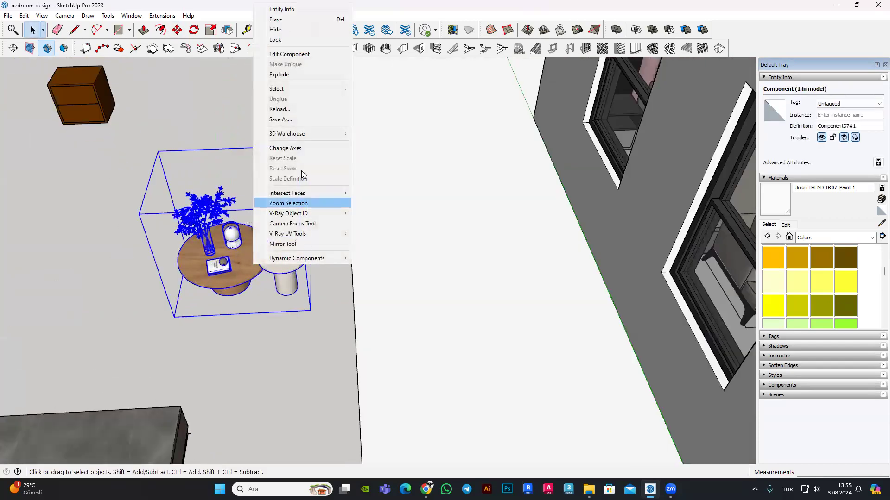
left_click(286, 76)
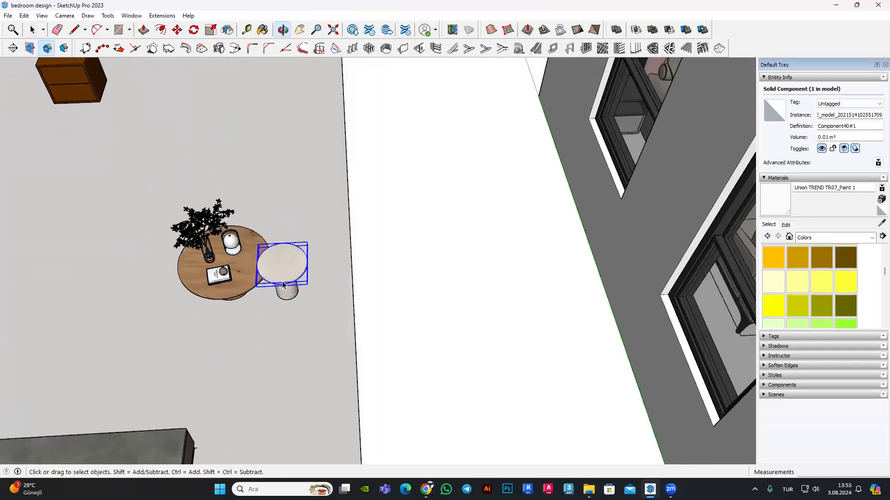
middle_click_drag(294, 271, 332, 213)
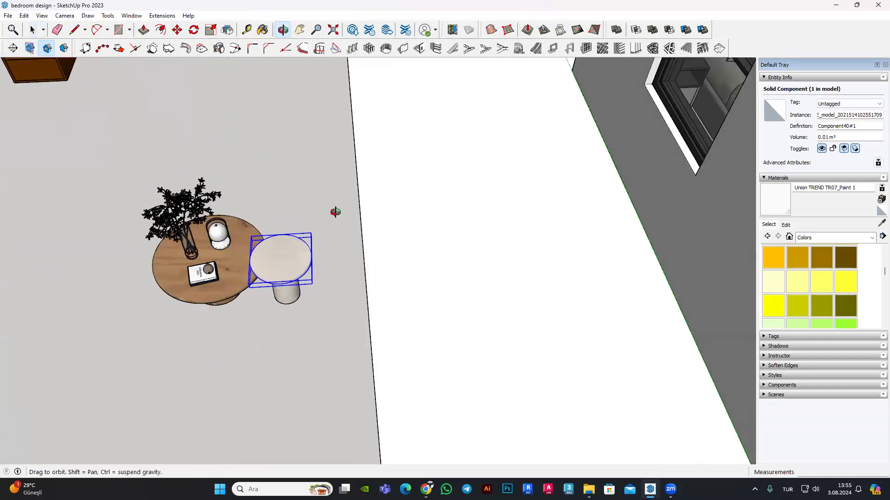
double_click(304, 307)
middle_click_drag(296, 261, 325, 241)
left_click(68, 18)
right_click(279, 235)
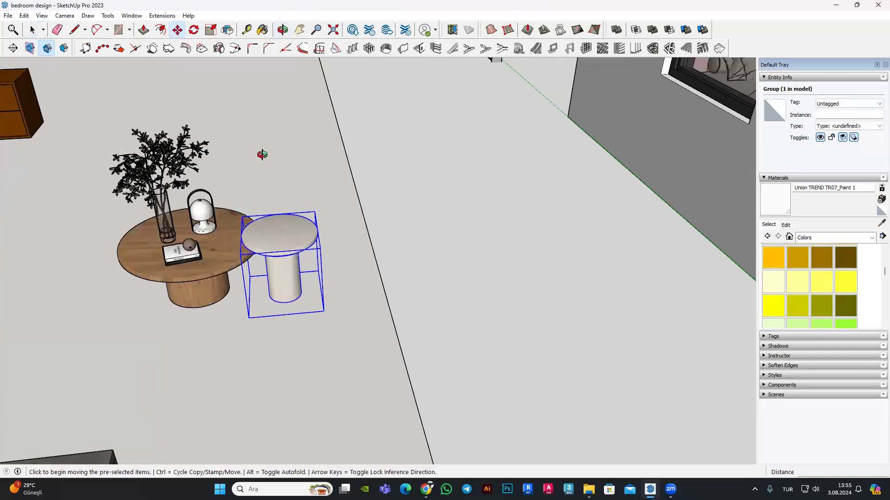
Step: Move the white side table from a top view onto the rug circle in front of the sofa
scroll(262, 154, "down", 5)
scroll(213, 217, "down", 3)
left_click(257, 322)
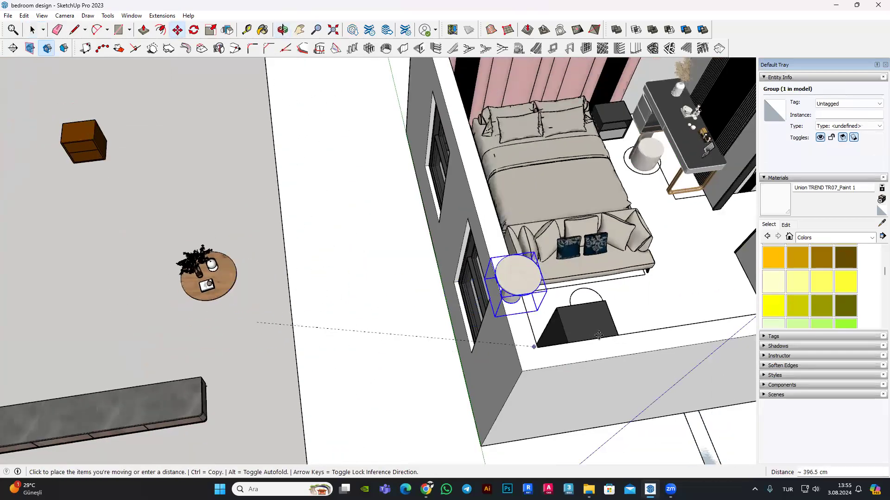
mouse_move(612, 340)
middle_mouse_down()
mouse_move(533, 408)
mouse_move(523, 447)
mouse_move(463, 403)
mouse_move(450, 408)
mouse_move(424, 380)
mouse_move(323, 383)
mouse_move(394, 427)
mouse_move(366, 259)
mouse_move(494, 353)
mouse_move(520, 354)
mouse_move(485, 253)
mouse_move(508, 256)
middle_mouse_up()
left_click(516, 457)
scroll(516, 444, "down", 3)
scroll(449, 393, "up", 2)
scroll(452, 393, "up", 3)
scroll(464, 412, "up", 3)
scroll(511, 340, "up", 2)
scroll(508, 256, "down", 3)
scroll(508, 257, "down", 3)
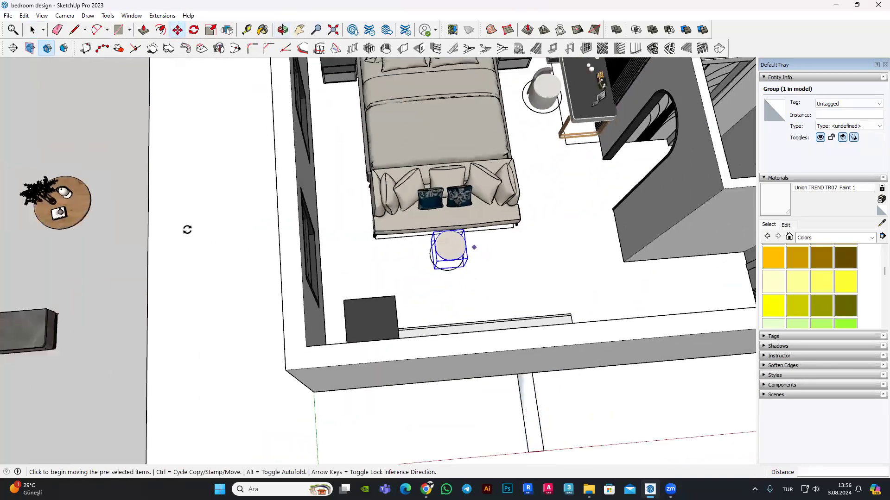
scroll(509, 254, "down", 2)
left_click(33, 29)
scroll(240, 272, "up", 3)
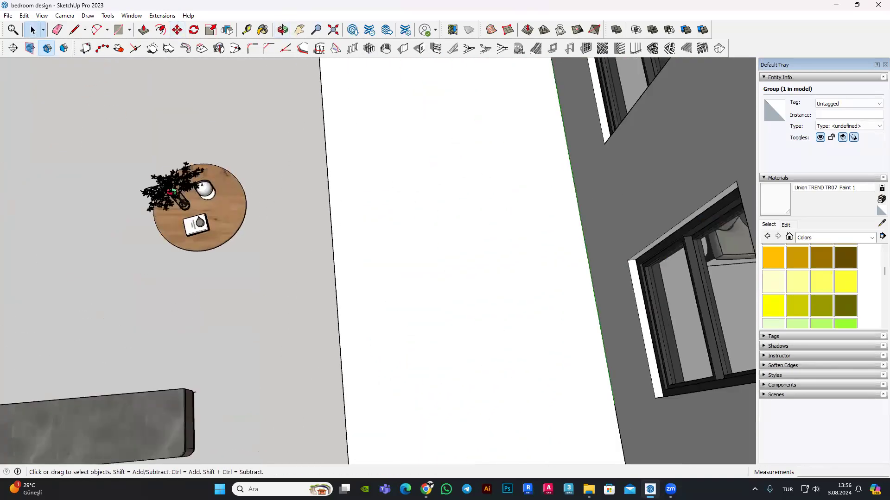
scroll(209, 223, "up", 3)
Step: Select the plant and lamp decor sitting on the wooden table outside the room
scroll(192, 184, "up", 3)
left_click(191, 184)
mouse_move(191, 184)
middle_mouse_down()
mouse_move(239, 257)
mouse_move(338, 123)
mouse_move(318, 204)
mouse_move(237, 241)
mouse_move(235, 251)
mouse_move(232, 185)
middle_mouse_up()
scroll(229, 134, "up", 3)
scroll(251, 216, "up", 3)
scroll(251, 216, "down", 3)
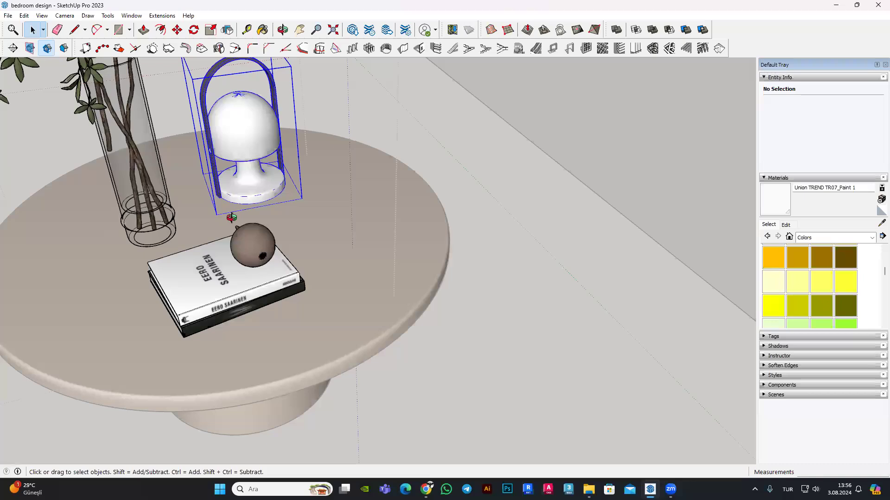
left_click(236, 195)
scroll(344, 351, "down", 2)
middle_click_drag(314, 298, 292, 289)
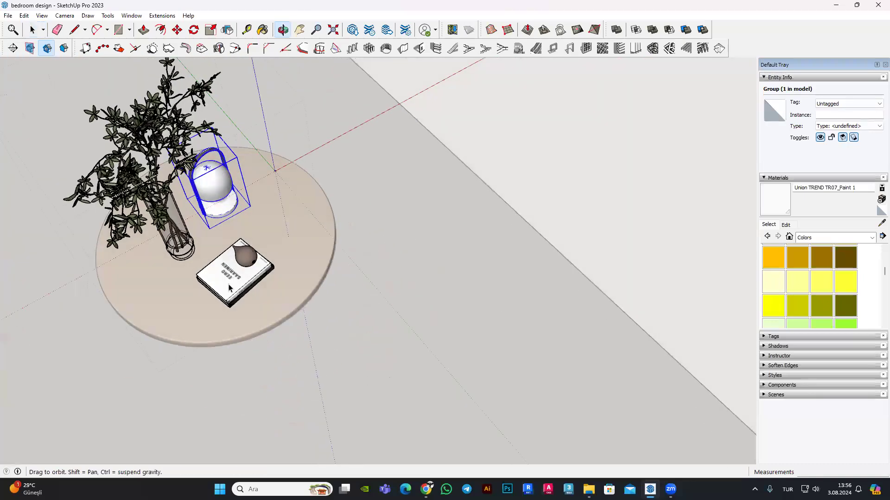
middle_click_drag(229, 288, 243, 95)
scroll(243, 95, "down", 3)
scroll(209, 69, "up", 2)
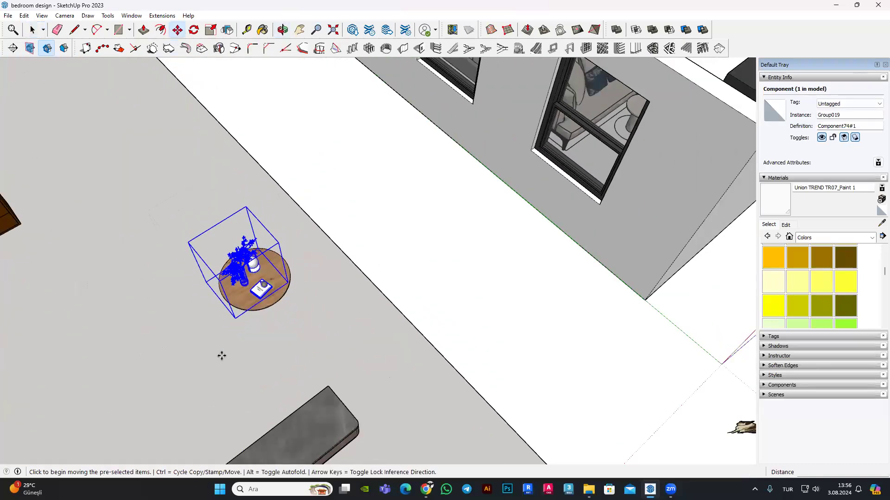
Step: Drop the plant, lamp and book inside the bedroom and check their placement
left_click(581, 258)
mouse_move(581, 258)
middle_mouse_down()
mouse_move(151, 298)
mouse_move(423, 352)
mouse_move(162, 321)
mouse_move(280, 290)
mouse_move(166, 292)
mouse_move(366, 278)
mouse_move(474, 232)
mouse_move(505, 260)
middle_mouse_up()
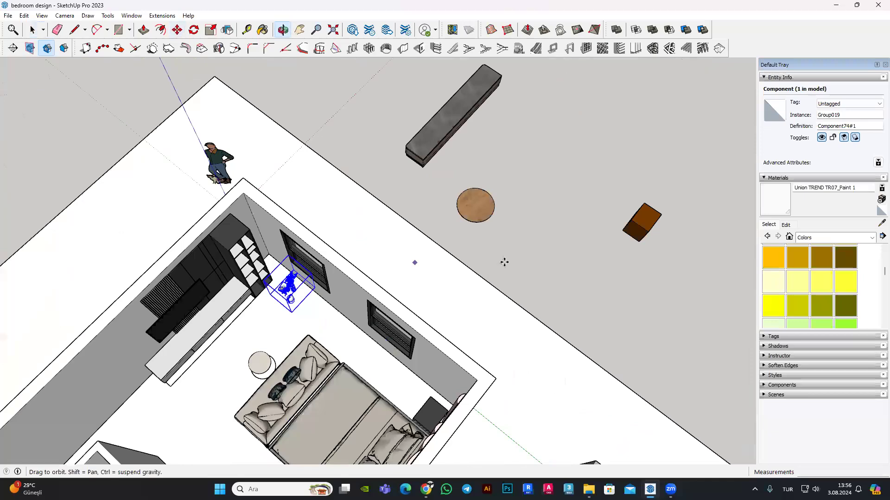
scroll(549, 236, "up", 3)
scroll(549, 233, "up", 3)
scroll(531, 209, "up", 3)
scroll(531, 209, "up", 3)
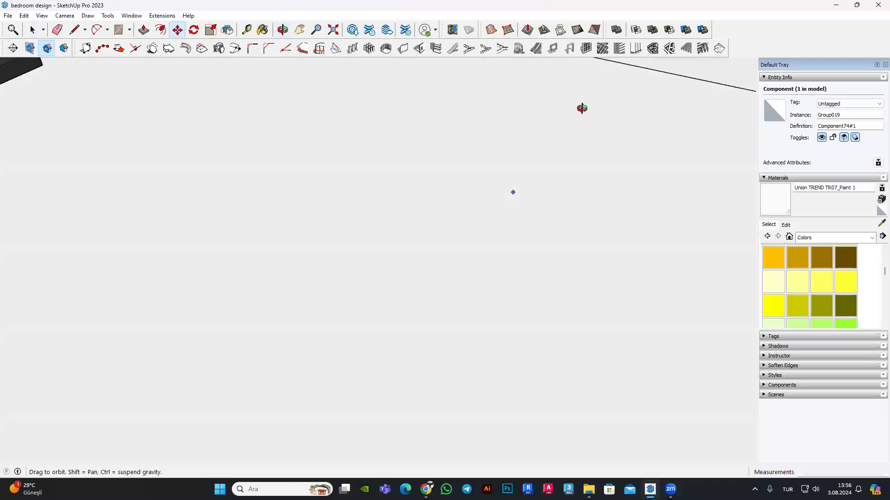
scroll(533, 195, "down", 2)
mouse_move(532, 194)
middle_mouse_down()
mouse_move(521, 266)
mouse_move(450, 149)
middle_mouse_up()
scroll(450, 149, "up", 2)
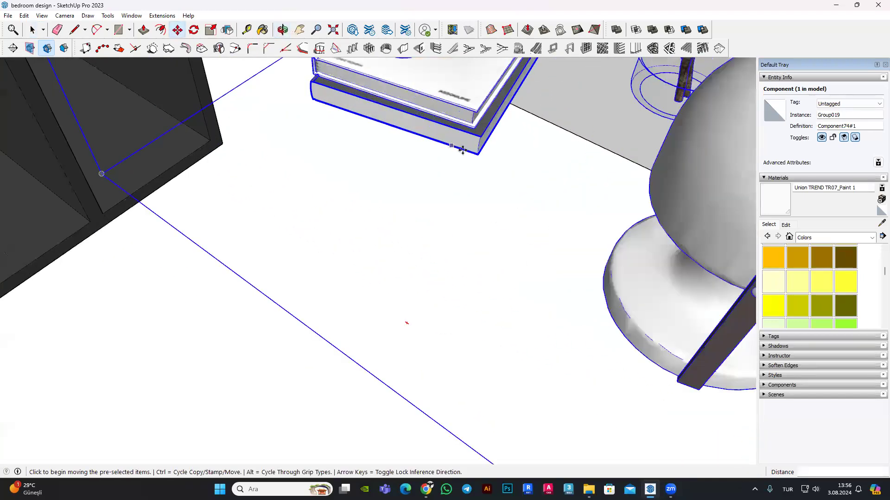
scroll(490, 131, "up", 3)
scroll(502, 127, "down", 1)
scroll(500, 148, "up", 1)
scroll(502, 149, "down", 2)
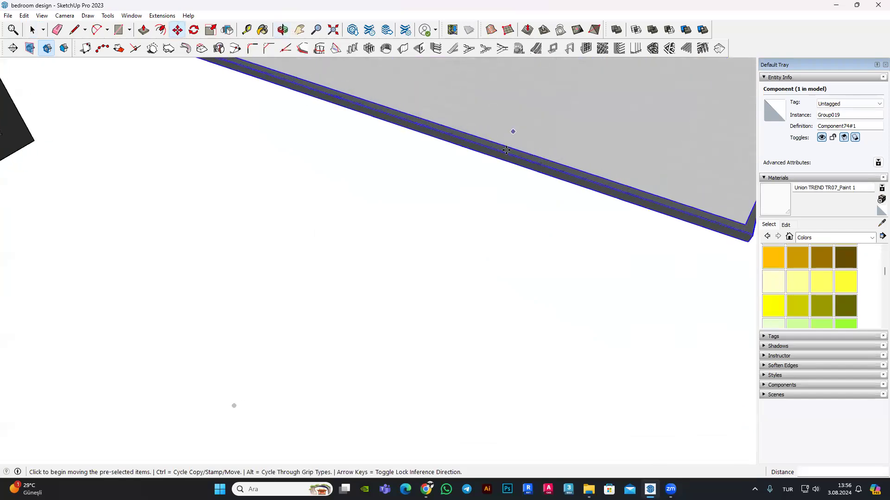
Step: Move the selected decor component onto the TV console top
left_click(499, 164)
scroll(608, 254, "down", 3)
scroll(592, 227, "up", 2)
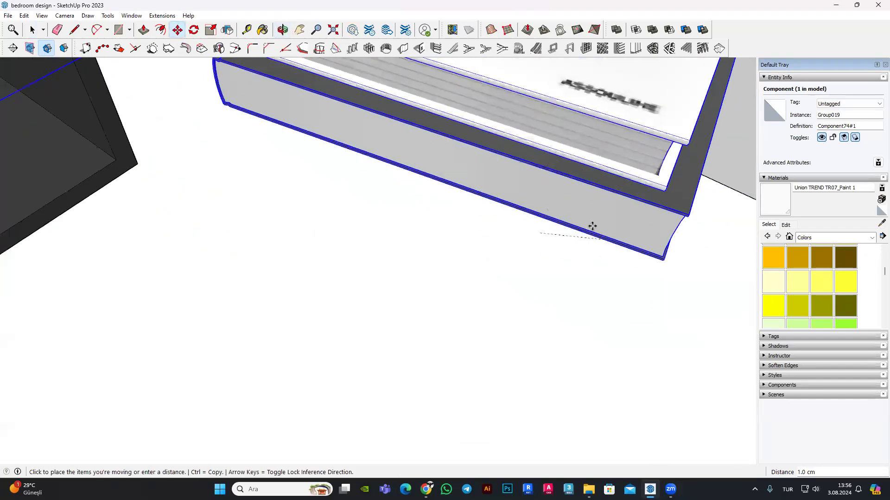
scroll(558, 173, "down", 2)
scroll(558, 172, "up", 1)
scroll(285, 240, "down", 2)
scroll(273, 255, "down", 2)
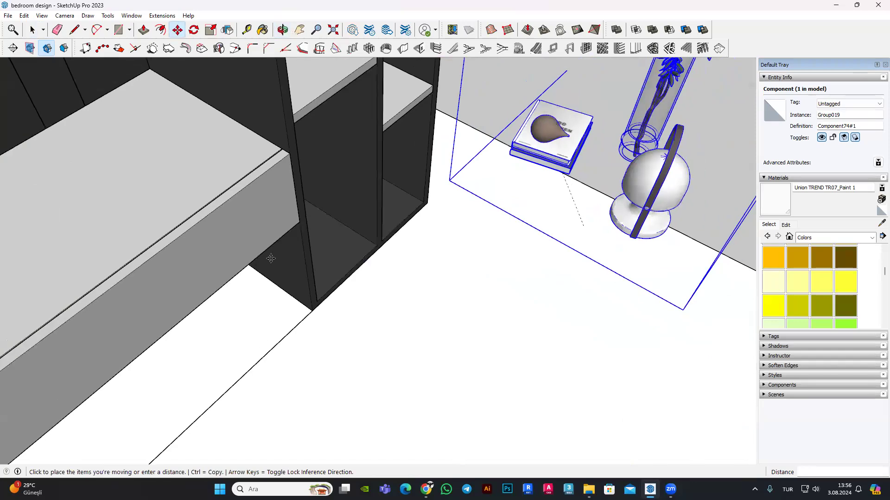
scroll(273, 258, "down", 2)
scroll(196, 205, "down", 2)
scroll(314, 243, "up", 2)
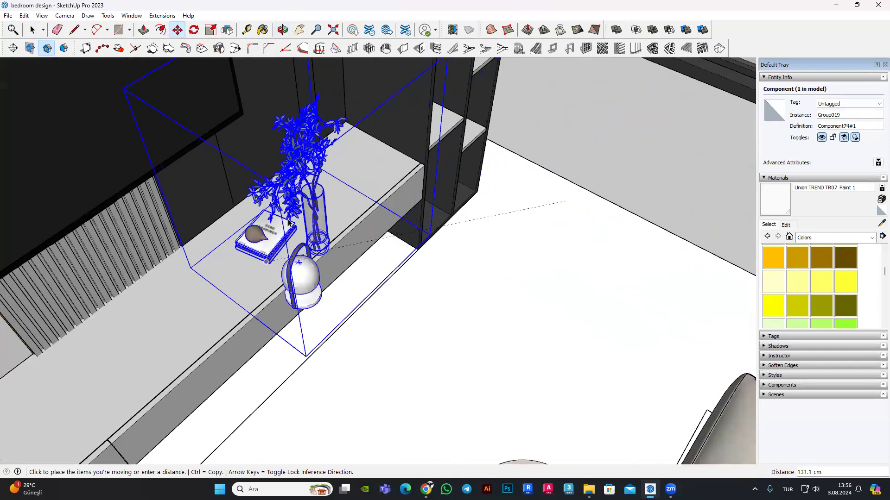
scroll(301, 219, "down", 2)
key("space")
Step: Inside the decor group, slide the plant in its vase along the console toward the shelves
double_click(316, 207)
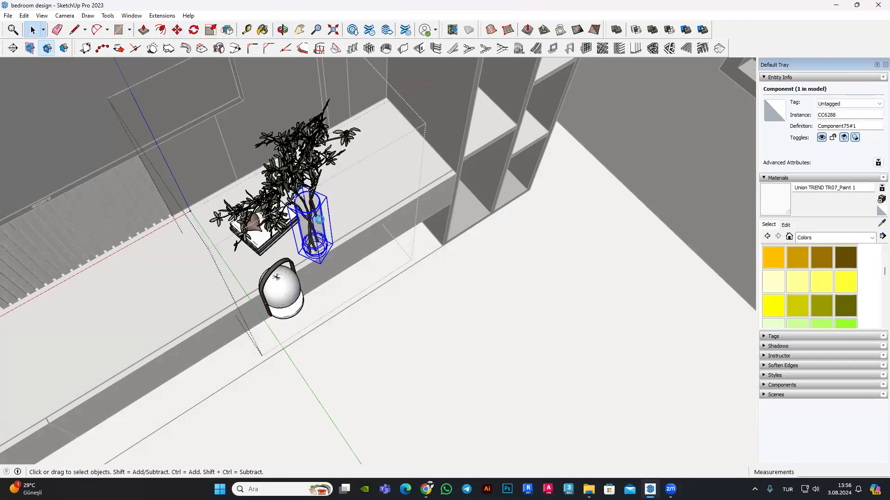
scroll(358, 212, "down", 3)
mouse_move(358, 213)
middle_mouse_down()
mouse_move(324, 209)
mouse_move(317, 227)
middle_mouse_up()
left_click(319, 186)
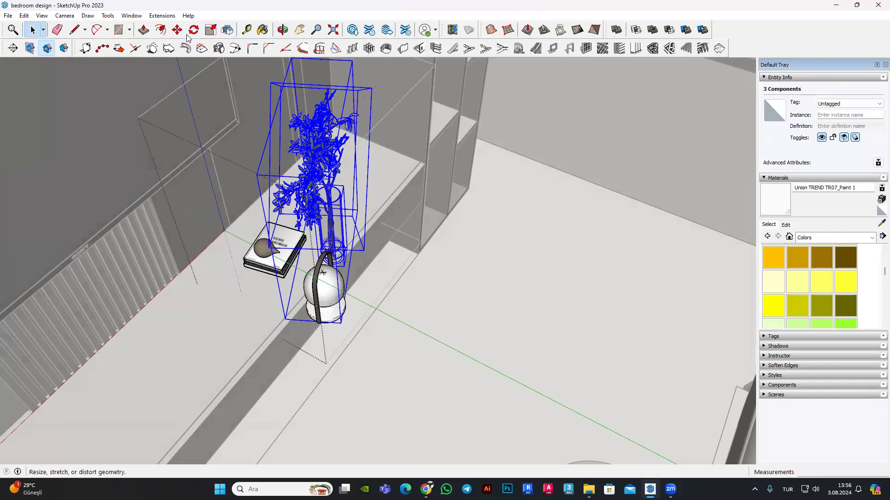
left_click(276, 195)
middle_click_drag(276, 195, 369, 189)
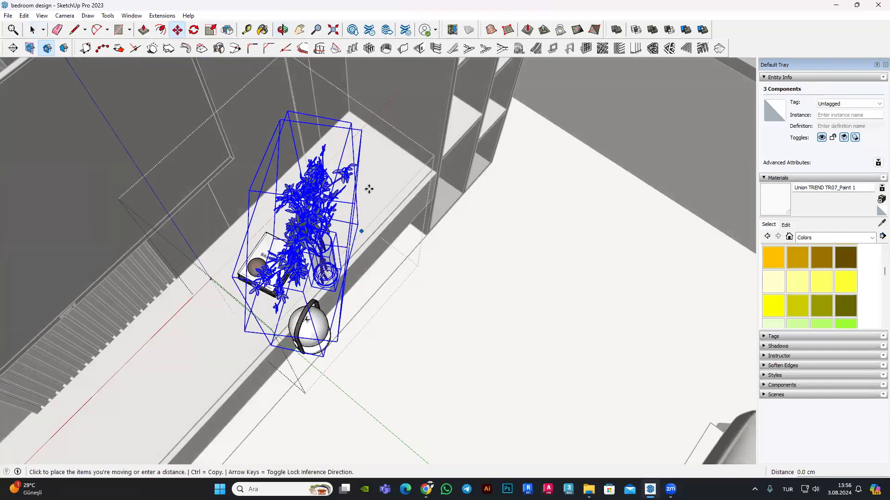
left_click(379, 150)
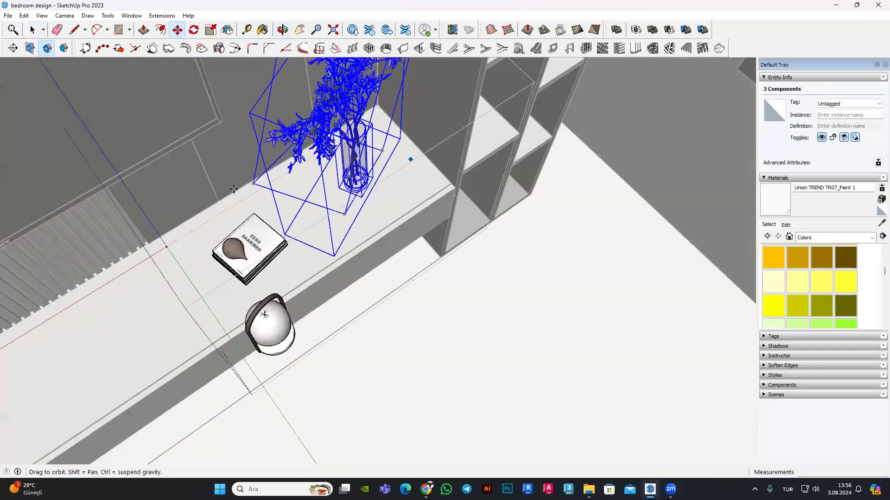
middle_click_drag(379, 150, 423, 165)
left_click(32, 31)
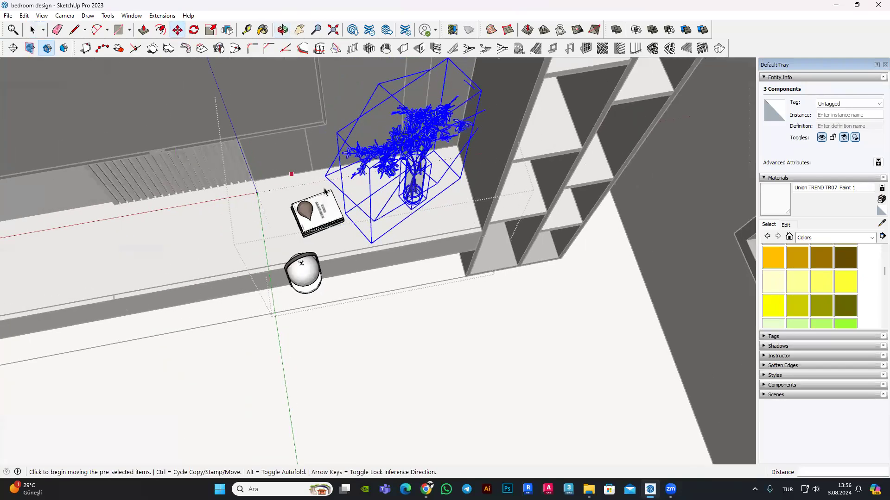
scroll(162, 139, "up", 2)
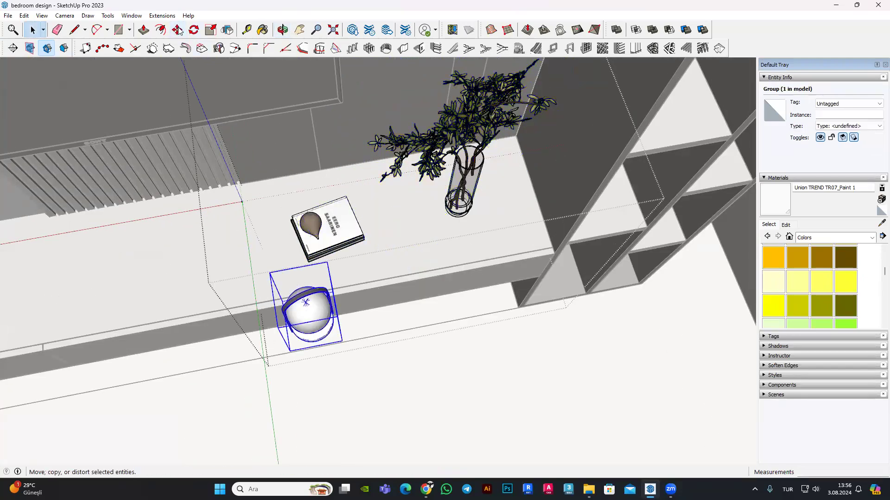
scroll(355, 336, "down", 3)
scroll(304, 351, "down", 2)
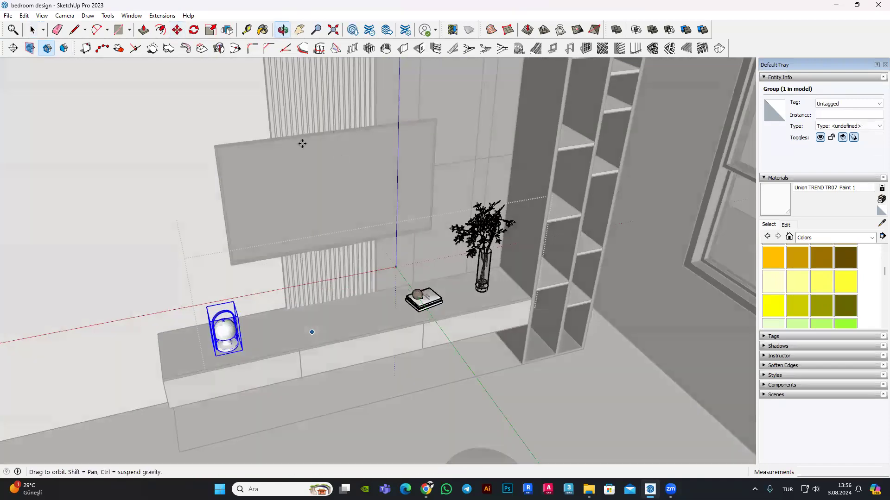
middle_click_drag(305, 351, 33, 22)
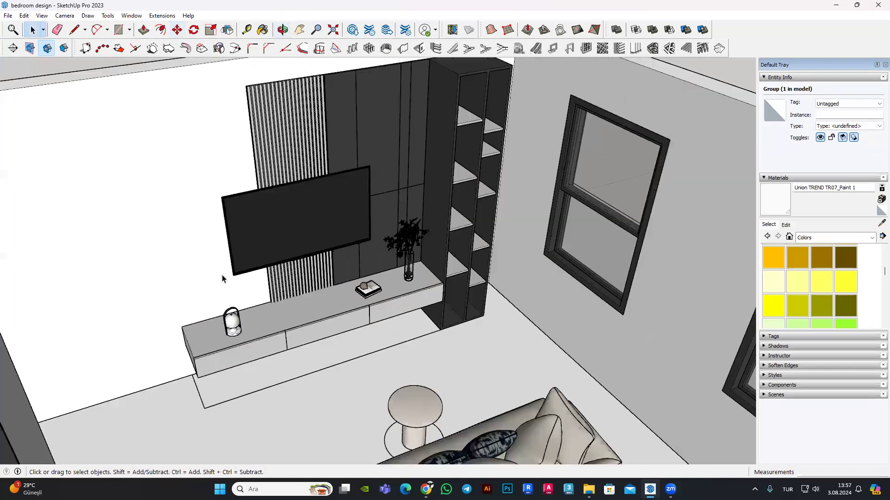
Step: Orbit and zoom out to a wide overview of the bedroom, TV wall and shelves
middle_click_drag(222, 279, 288, 300)
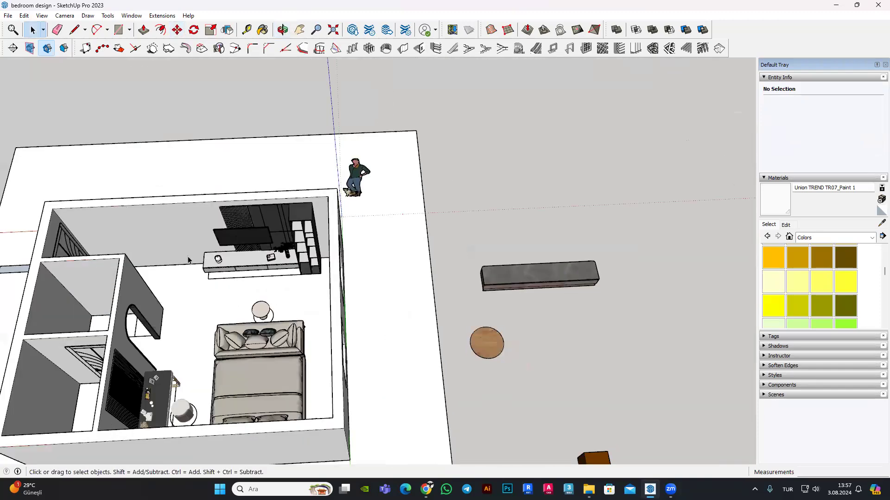
mouse_move(288, 300)
middle_mouse_down()
mouse_move(240, 251)
mouse_move(282, 251)
mouse_move(436, 207)
middle_mouse_up()
scroll(402, 288, "up", 2)
scroll(401, 288, "up", 2)
scroll(401, 289, "up", 3)
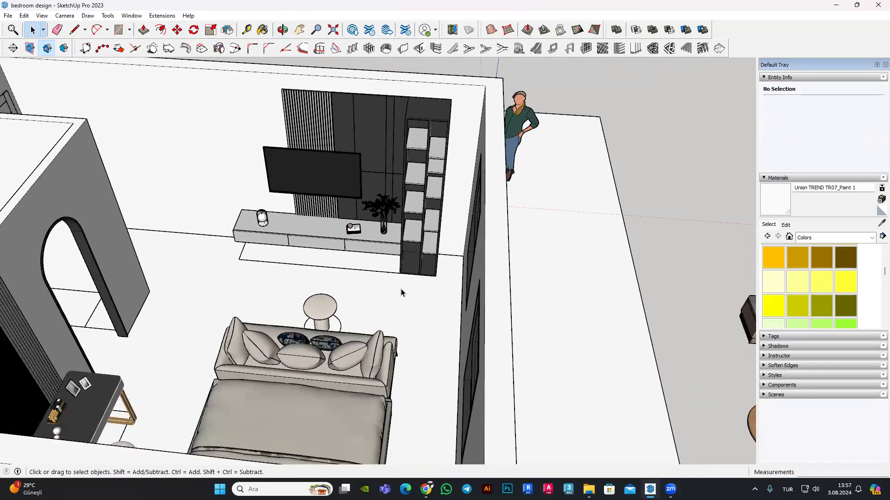
scroll(450, 295, "up", 3)
middle_click_drag(451, 295, 255, 220)
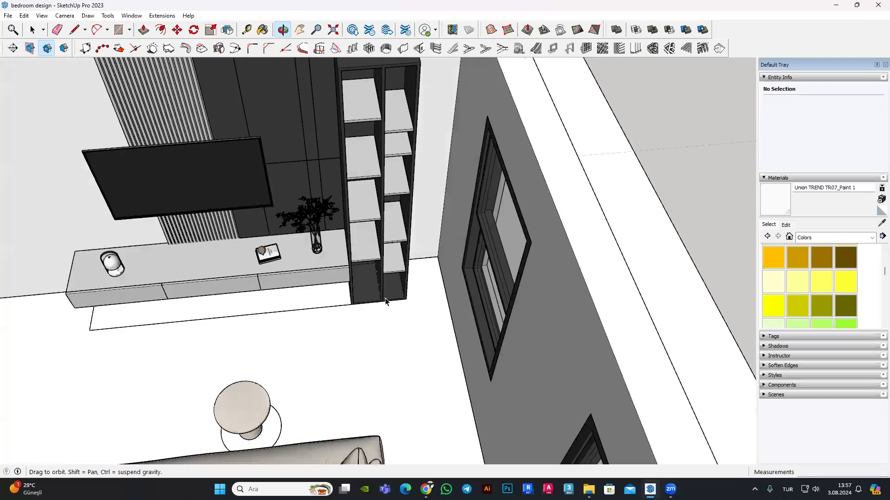
mouse_move(255, 220)
middle_mouse_down()
mouse_move(485, 288)
mouse_move(654, 268)
middle_mouse_up()
scroll(532, 287, "down", 3)
scroll(532, 288, "down", 3)
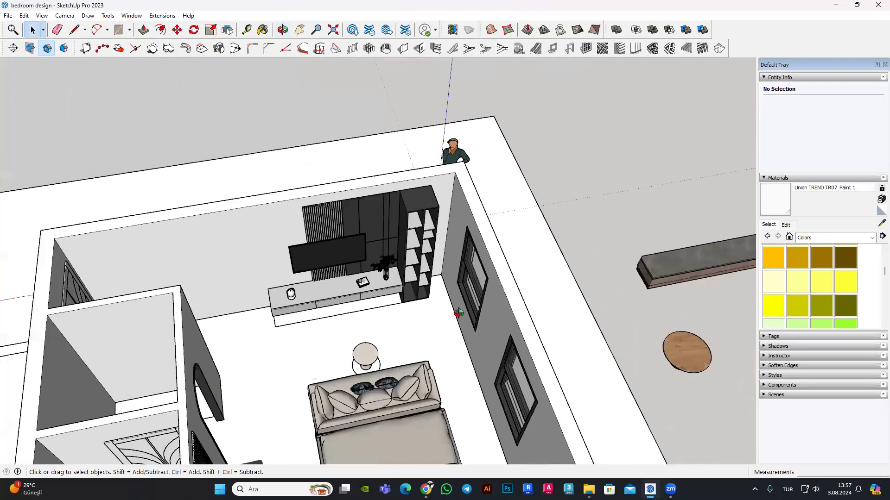
Step: Tilt to a top-down view of the bedroom and rotate it for review
mouse_move(532, 287)
middle_mouse_down()
mouse_move(430, 337)
mouse_move(235, 214)
middle_mouse_up()
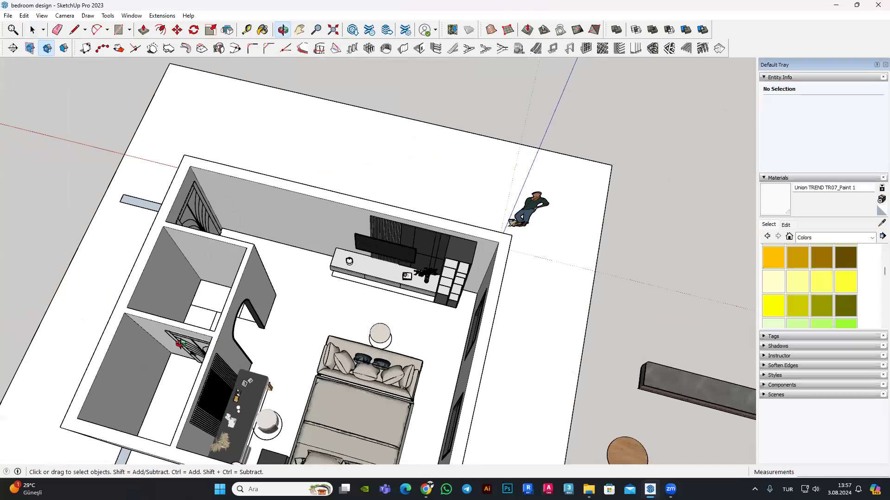
scroll(236, 213, "down", 2)
scroll(271, 190, "up", 2)
mouse_move(272, 191)
middle_mouse_down()
mouse_move(294, 268)
mouse_move(388, 103)
mouse_move(451, 129)
mouse_move(443, 117)
middle_mouse_up()
scroll(388, 103, "up", 2)
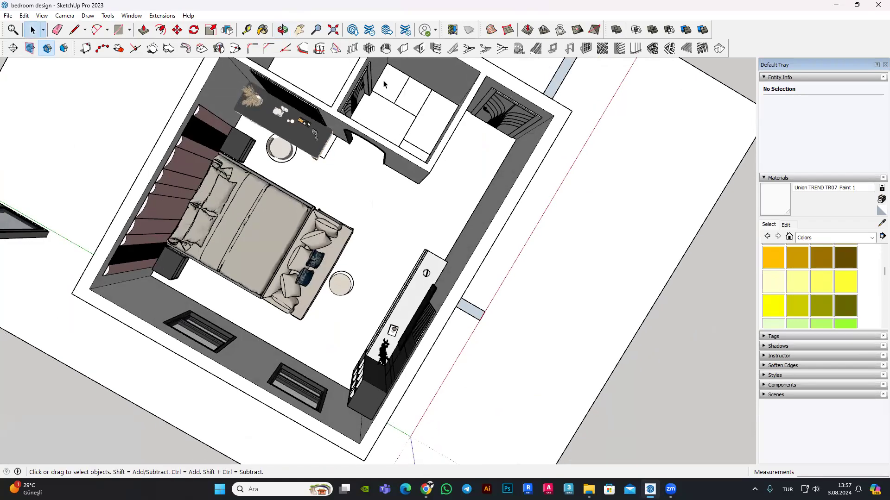
mouse_move(506, 226)
middle_mouse_down()
mouse_move(296, 268)
mouse_move(497, 272)
mouse_move(461, 254)
middle_mouse_up()
scroll(462, 254, "up", 3)
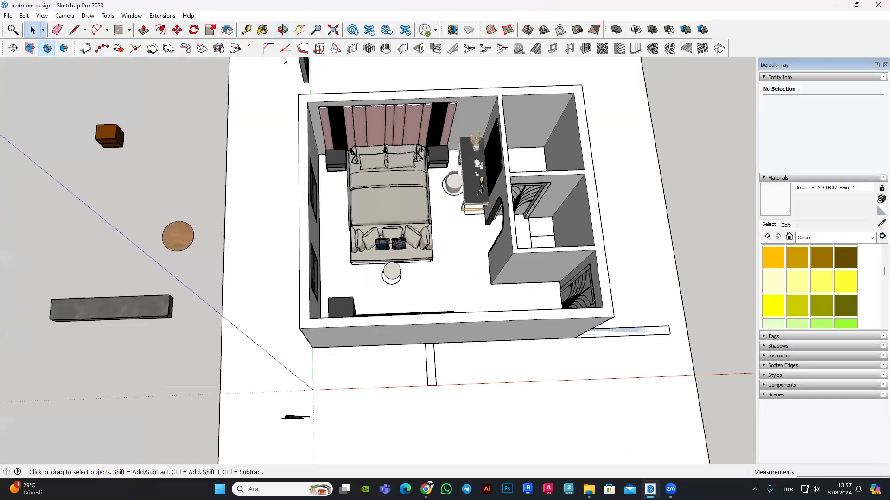
scroll(453, 242, "up", 2)
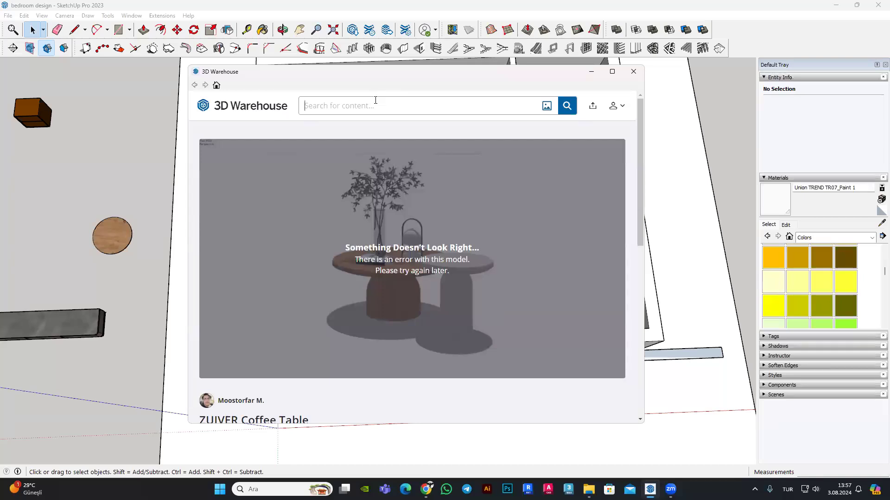
type("rug")
Step: Search 3D Warehouse for 'rug' and scroll through the rug results
key("Return")
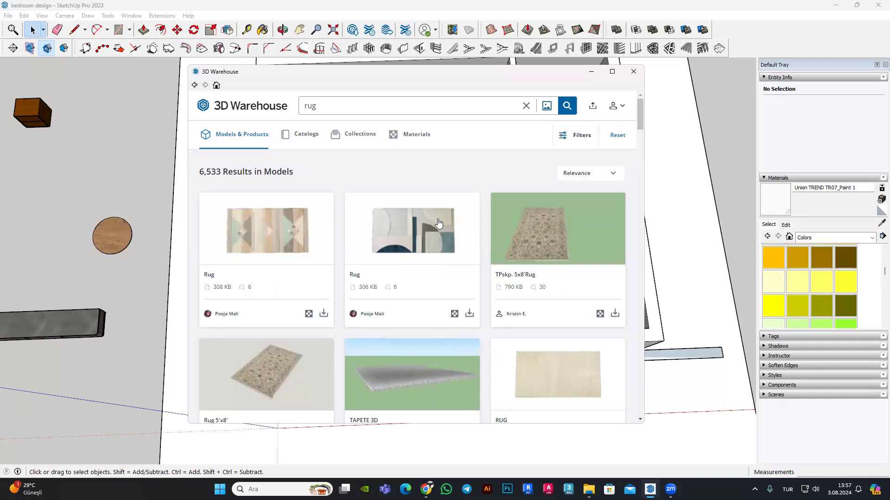
scroll(466, 228, "down", 1)
scroll(466, 228, "down", 3)
scroll(466, 228, "down", 3)
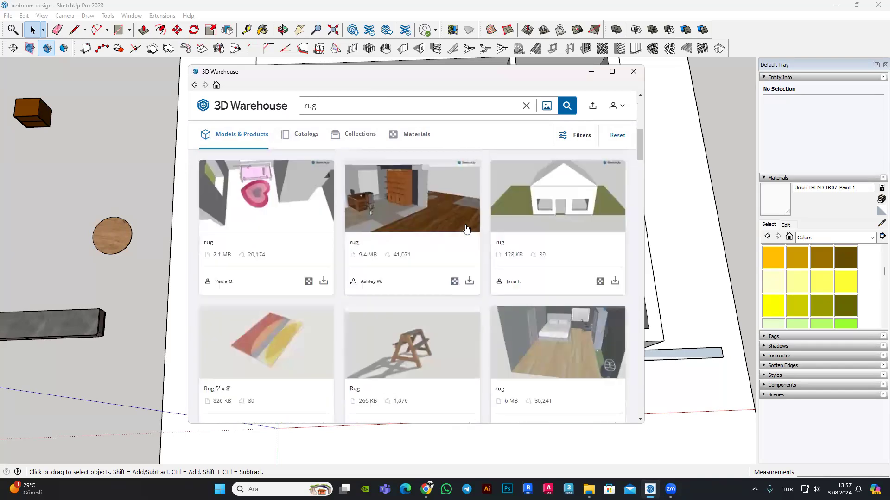
scroll(466, 228, "down", 3)
scroll(466, 228, "down", 1)
scroll(467, 228, "down", 5)
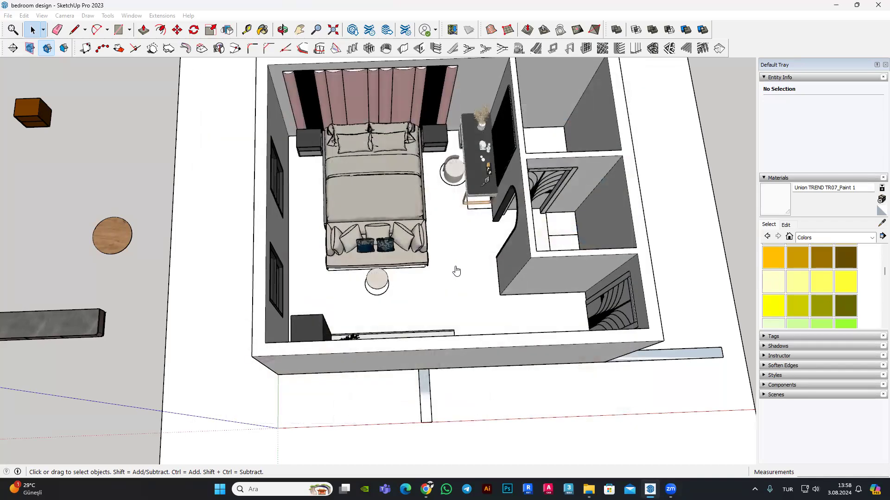
Step: Place the Tapete17 rug at the foot of the bed
scroll(342, 260, "down", 1)
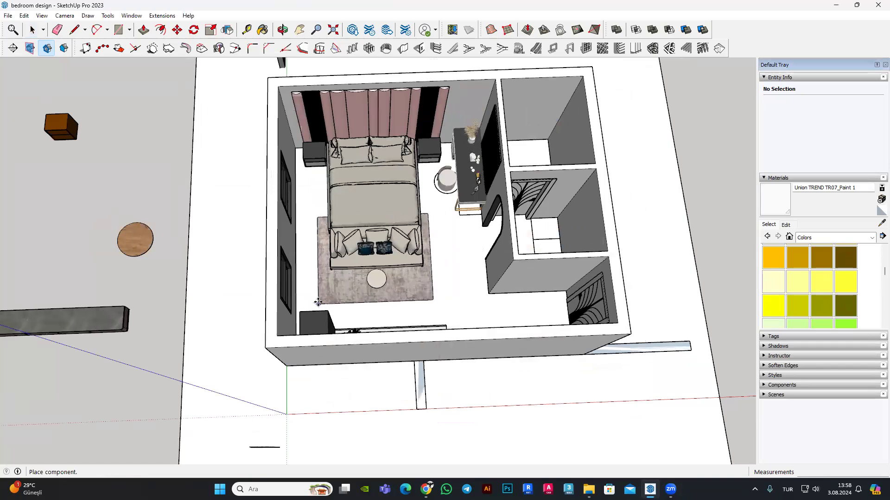
left_click(312, 254)
scroll(312, 254, "up", 2)
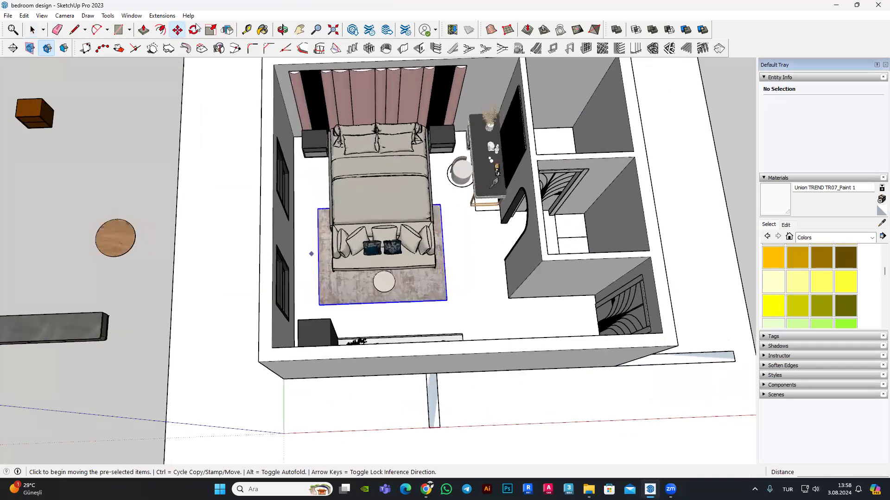
Step: Orbit around the bed and rug in tilted, close-up and top-down views
left_click(195, 30)
scroll(482, 265, "up", 1)
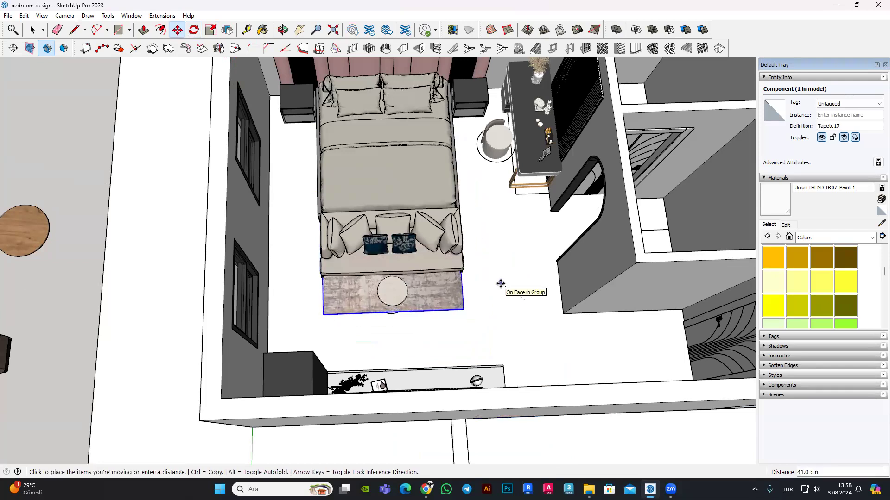
mouse_move(499, 283)
middle_mouse_down()
mouse_move(378, 323)
mouse_move(416, 391)
middle_mouse_up()
mouse_move(447, 366)
middle_mouse_down()
mouse_move(340, 241)
mouse_move(256, 201)
mouse_move(281, 261)
mouse_move(432, 364)
mouse_move(459, 396)
mouse_move(496, 377)
mouse_move(463, 389)
mouse_move(440, 385)
middle_mouse_up()
scroll(256, 202, "up", 2)
scroll(256, 202, "up", 2)
scroll(256, 201, "down", 2)
scroll(282, 261, "up", 3)
scroll(324, 287, "up", 3)
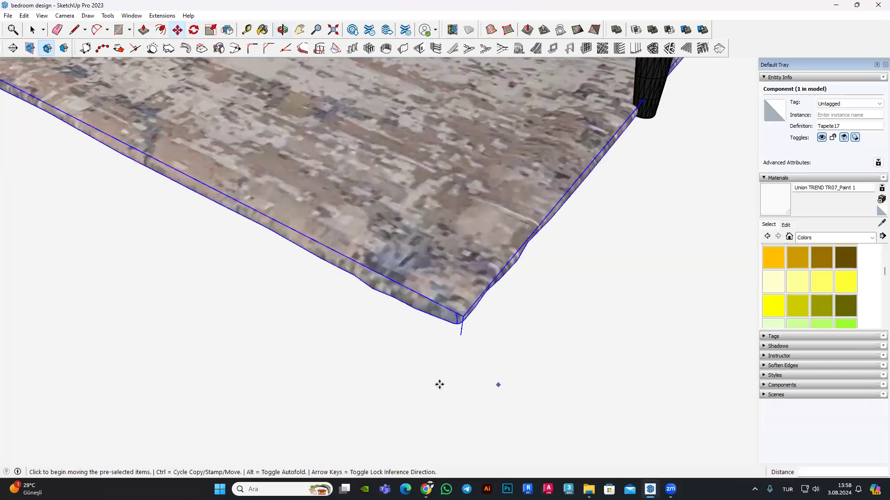
middle_click_drag(349, 190, 346, 37)
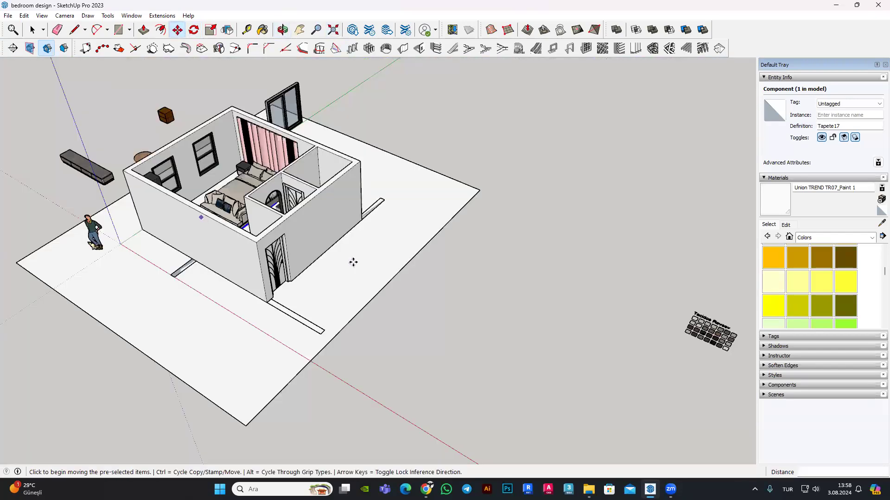
mouse_move(353, 261)
middle_mouse_down()
mouse_move(483, 352)
mouse_move(232, 302)
middle_mouse_up()
scroll(209, 316, "up", 3)
scroll(210, 316, "up", 3)
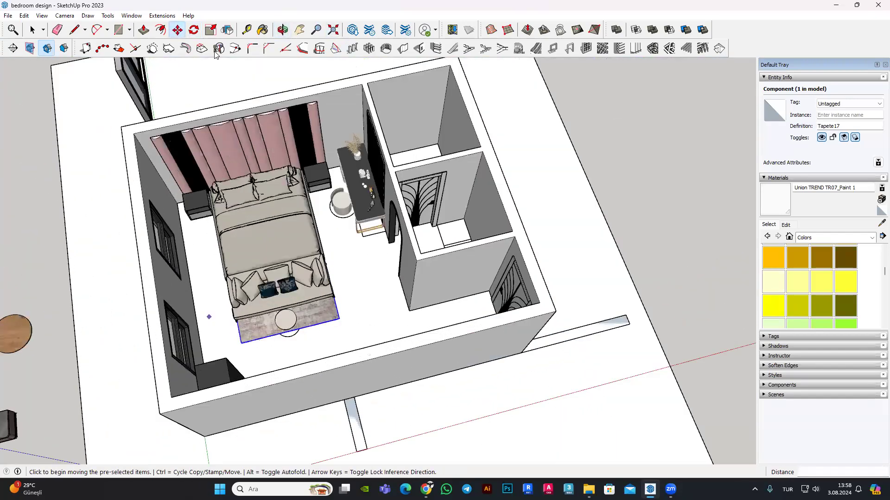
scroll(209, 316, "up", 2)
scroll(331, 257, "up", 1)
scroll(330, 258, "up", 2)
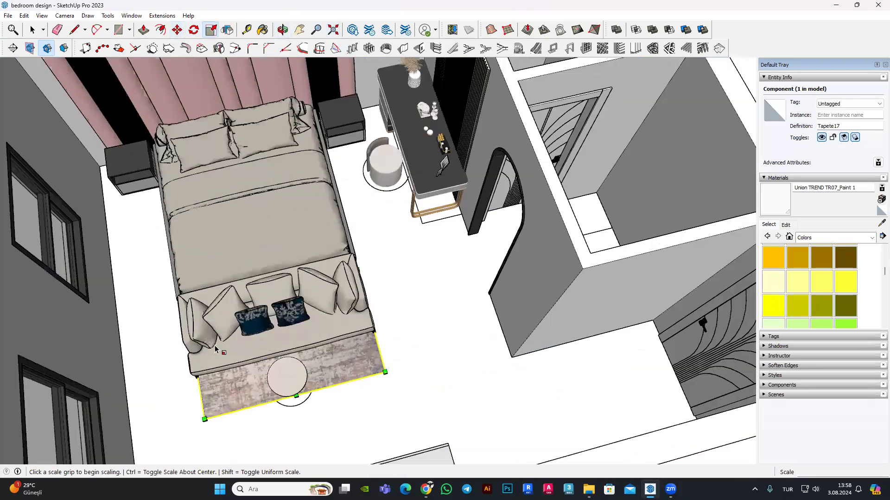
Step: Zoom and orbit around the sofa and rug at the foot of the bed
middle_click_drag(324, 245, 315, 219)
scroll(315, 220, "up", 3)
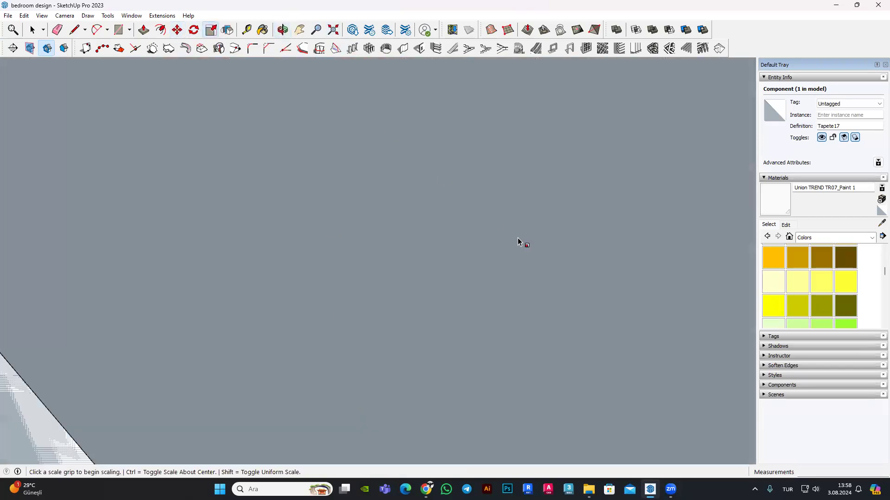
scroll(337, 189, "down", 2)
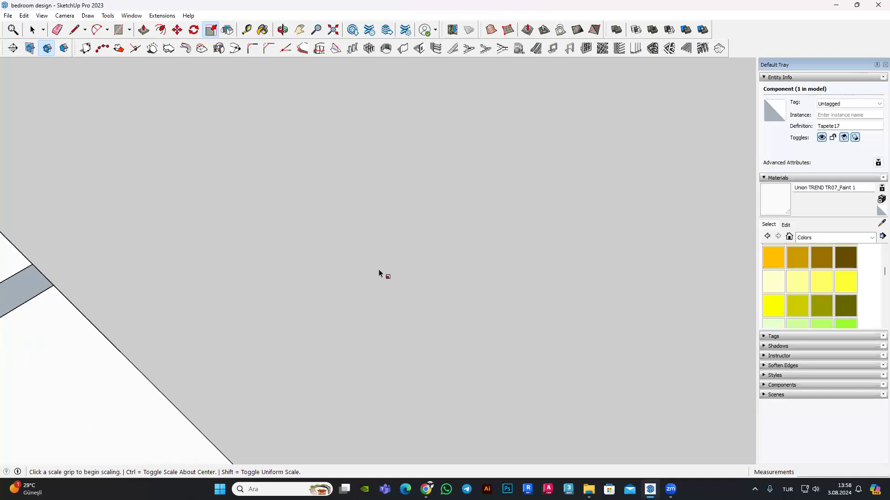
scroll(379, 274, "down", 2)
scroll(318, 387, "down", 3)
scroll(330, 372, "down", 2)
scroll(331, 228, "down", 3)
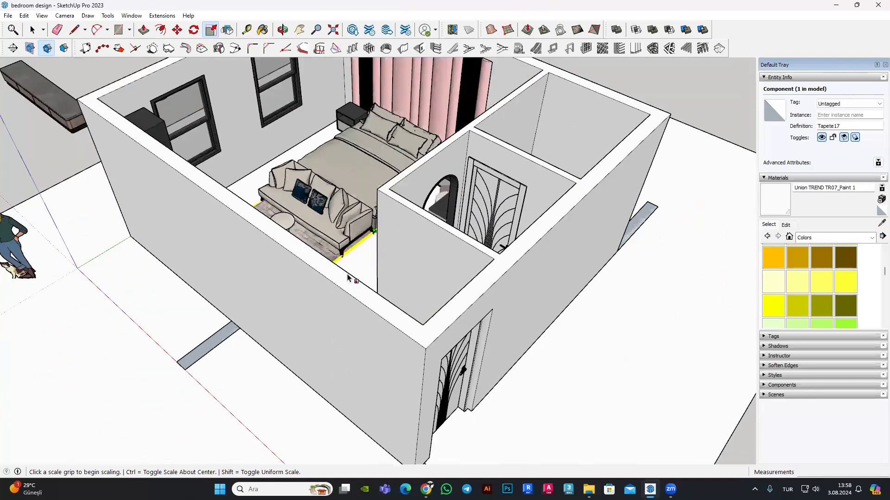
scroll(302, 308, "down", 1)
scroll(302, 308, "up", 1)
scroll(294, 204, "up", 2)
scroll(295, 204, "up", 1)
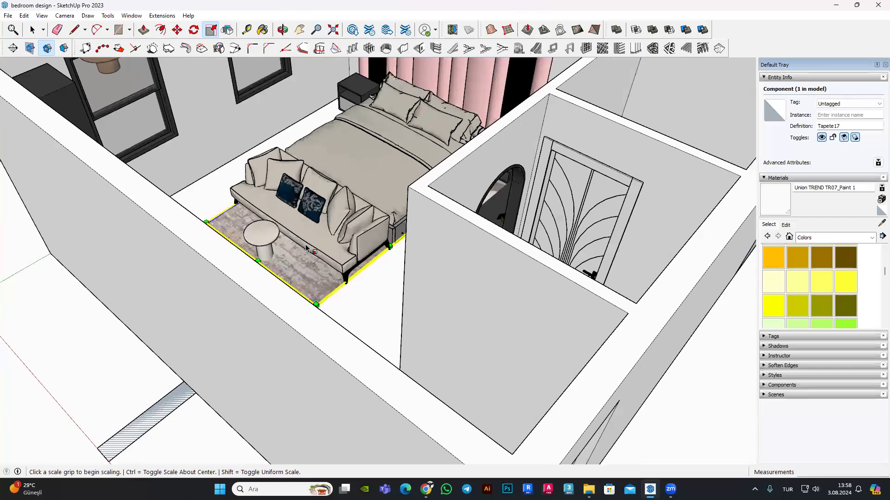
scroll(306, 222, "up", 2)
scroll(334, 259, "up", 2)
middle_click_drag(352, 287, 376, 325)
scroll(385, 334, "up", 3)
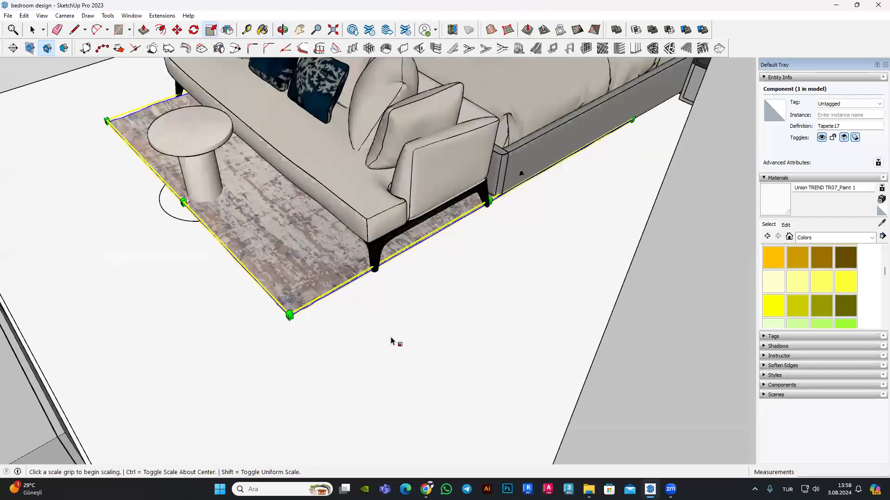
scroll(352, 325, "up", 2)
scroll(389, 357, "up", 1)
scroll(454, 399, "up", 1)
Step: Scale the rug up with S so it spreads under the bed and sofa
key("s")
scroll(383, 338, "up", 2)
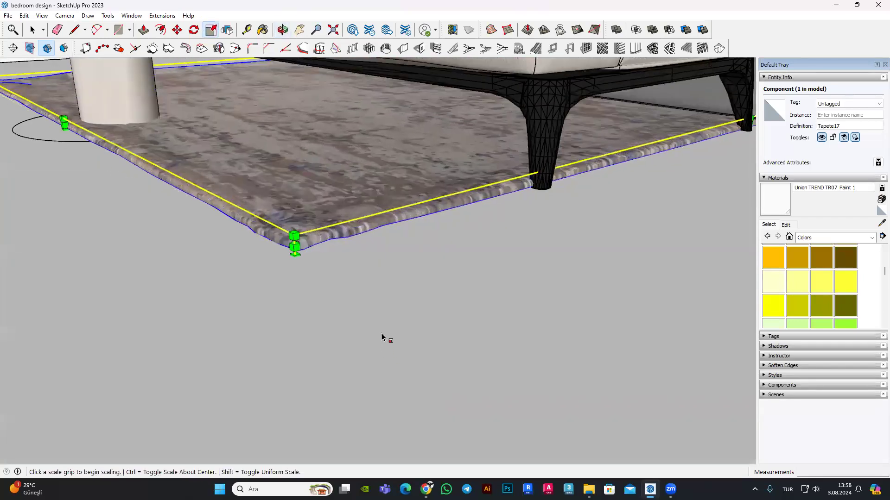
scroll(445, 364, "up", 2)
scroll(406, 401, "up", 2)
scroll(307, 297, "down", 3)
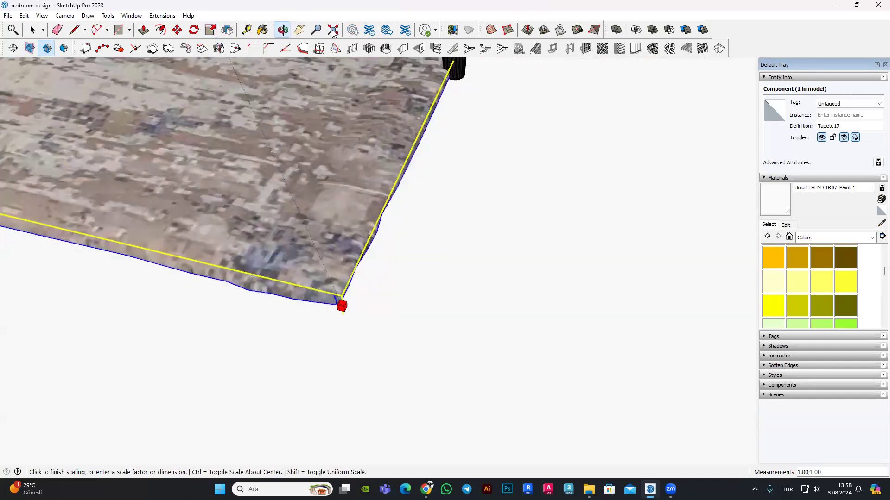
scroll(307, 297, "down", 3)
scroll(308, 297, "up", 10)
scroll(307, 297, "down", 10)
mouse_move(307, 297)
middle_mouse_down()
mouse_move(232, 254)
mouse_move(229, 273)
mouse_move(344, 322)
middle_mouse_up()
scroll(344, 321, "up", 2)
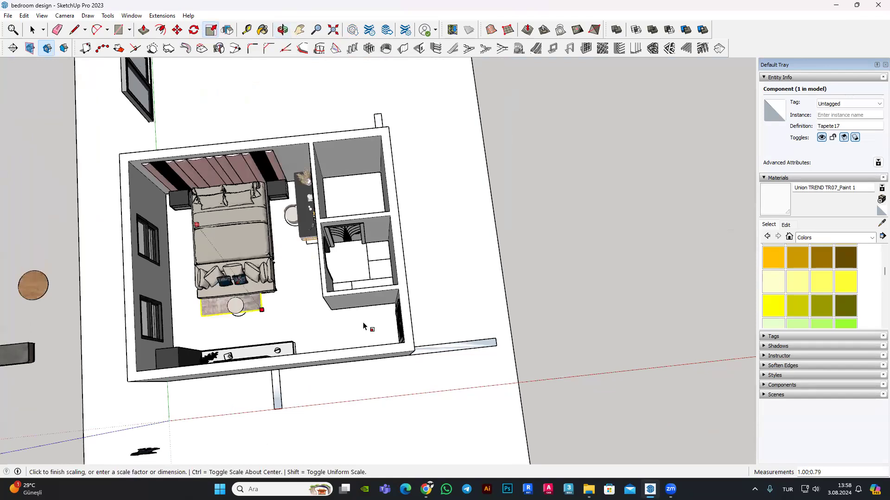
scroll(368, 328, "up", 2)
scroll(367, 327, "up", 3)
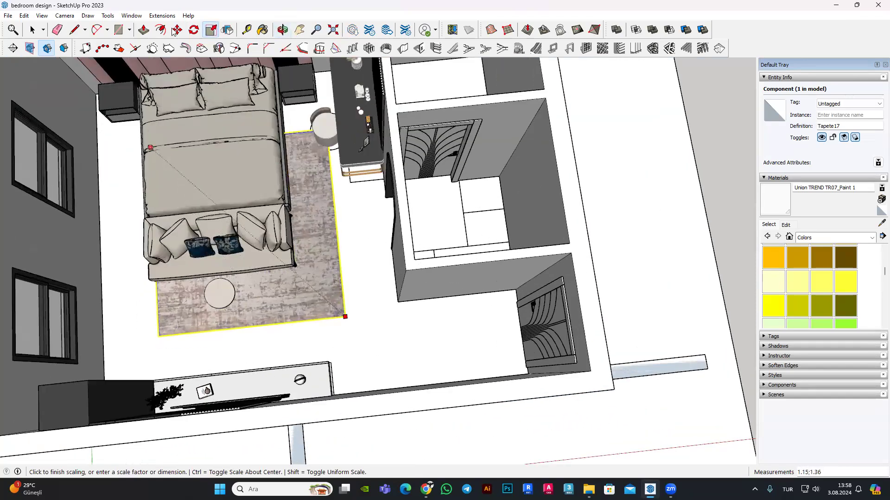
left_click(221, 67)
Step: Move the enlarged rug so it lies under the bed
key("m")
scroll(312, 278, "up", 2)
scroll(312, 278, "up", 2)
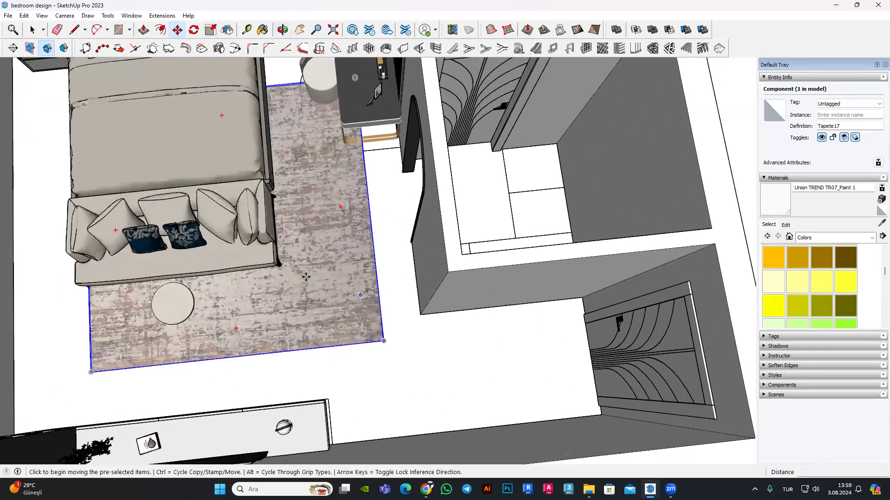
left_click(311, 278)
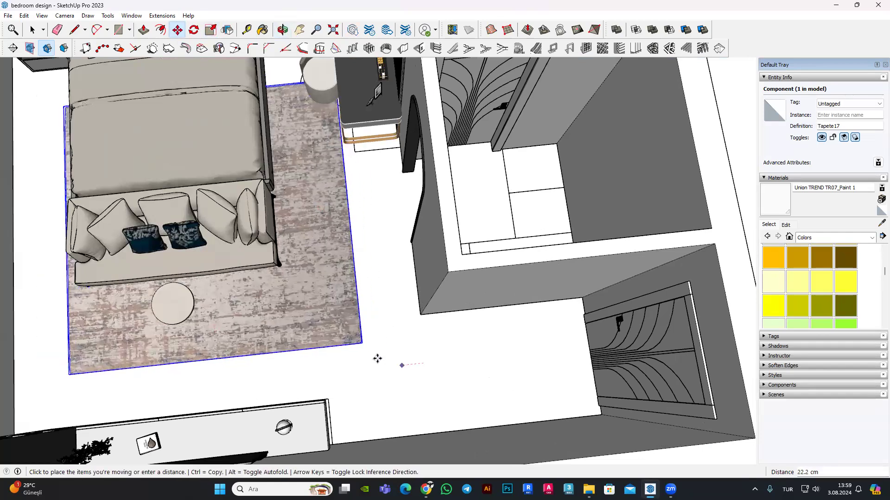
left_click(381, 355)
mouse_move(381, 355)
middle_mouse_down()
mouse_move(232, 225)
mouse_move(232, 209)
mouse_move(241, 237)
mouse_move(496, 211)
mouse_move(484, 197)
mouse_move(458, 250)
middle_mouse_up()
Step: Select the side table and the sofa together from a low view
scroll(485, 197, "down", 3)
scroll(459, 250, "up", 2)
scroll(438, 302, "up", 3)
scroll(408, 216, "up", 2)
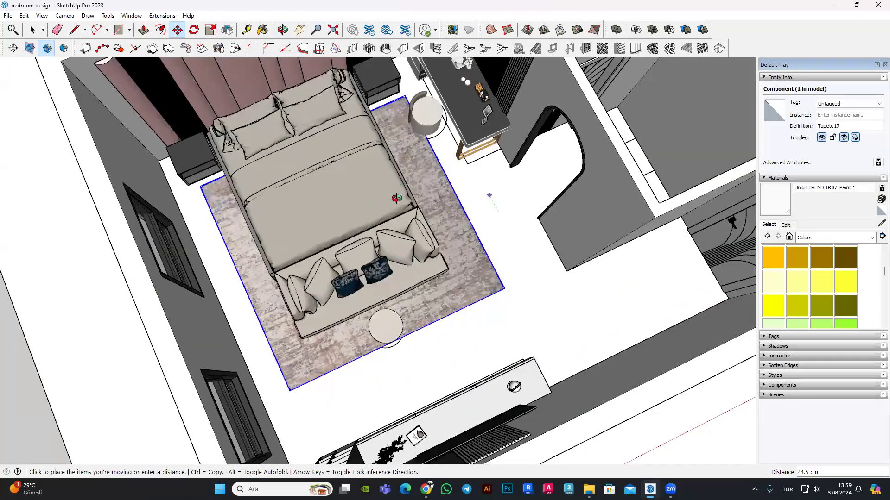
scroll(475, 377, "up", 3)
middle_click_drag(467, 267, 212, 176)
scroll(211, 176, "up", 2)
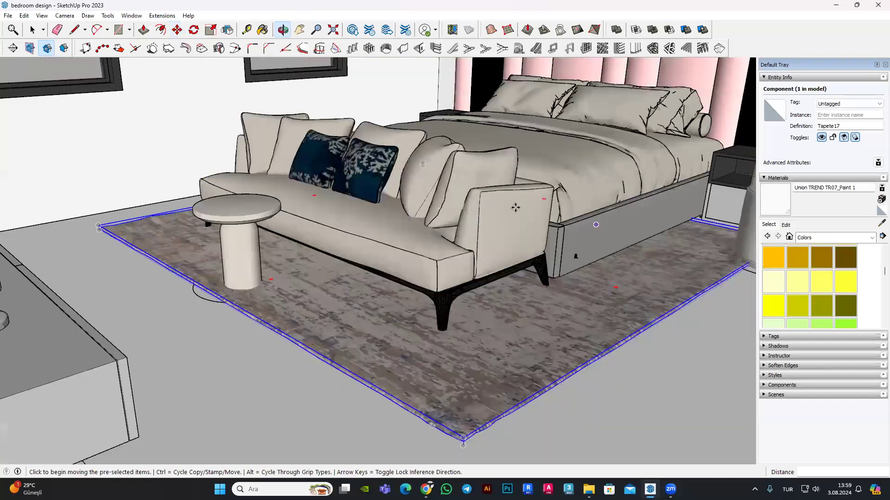
left_click(33, 30)
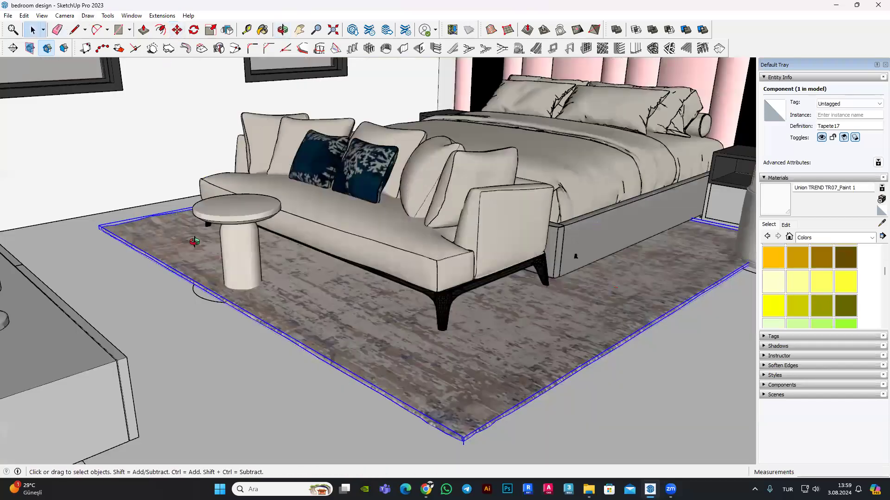
scroll(204, 265, "up", 3)
mouse_move(204, 265)
middle_mouse_down()
mouse_move(211, 229)
mouse_move(215, 288)
middle_mouse_up()
left_click(210, 229)
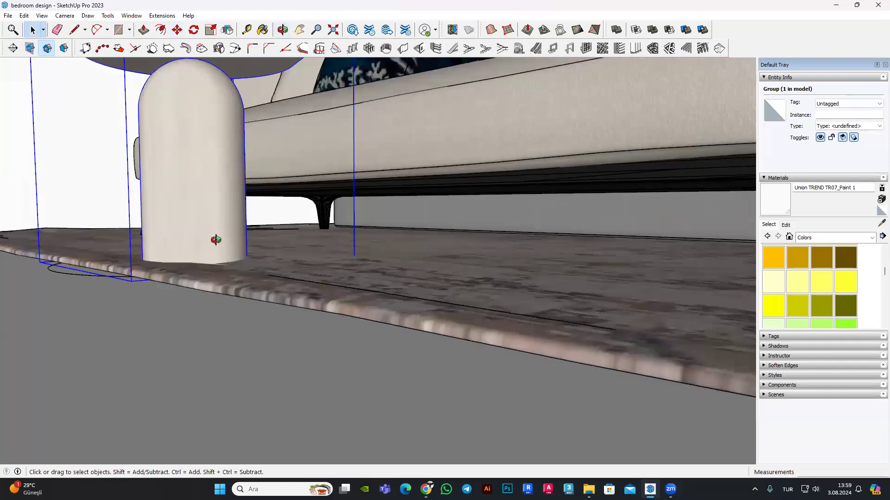
middle_click_drag(213, 240, 217, 195)
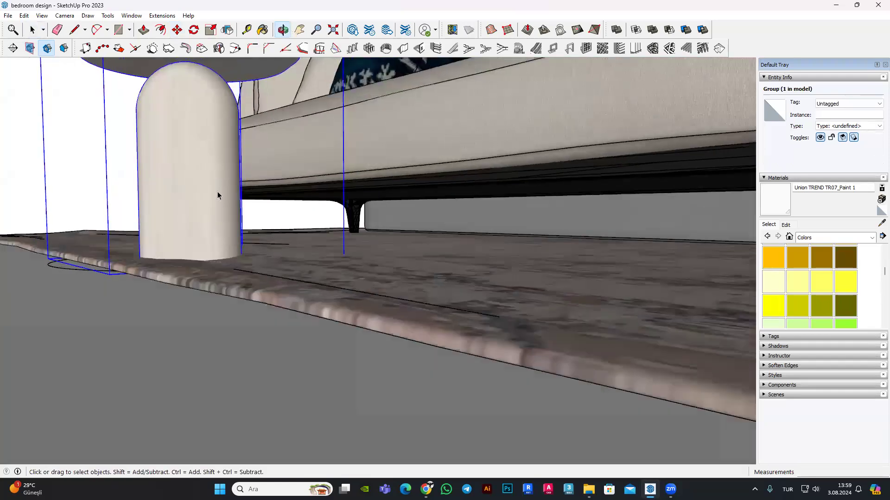
left_click(360, 161, "shift")
Step: Lift the side table and sofa 0.6 cm so they rest on the rug
key("m")
scroll(203, 196, "up", 2)
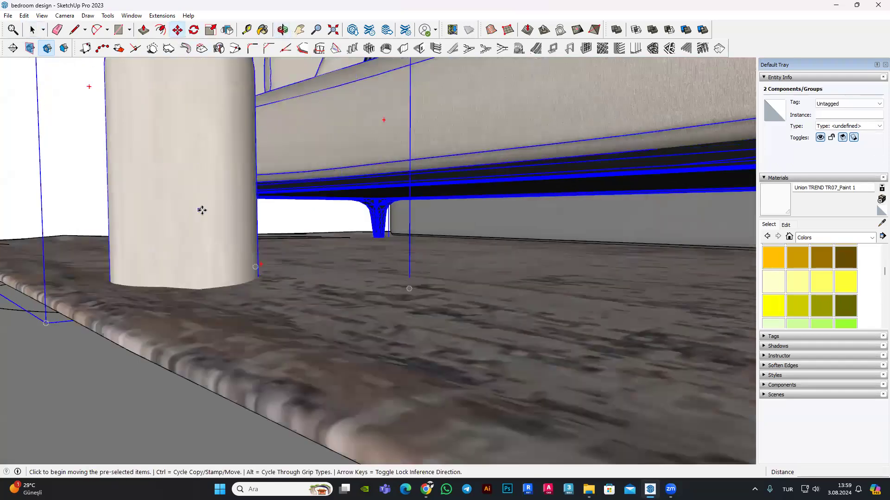
left_click(202, 210)
scroll(202, 210, "up", 1)
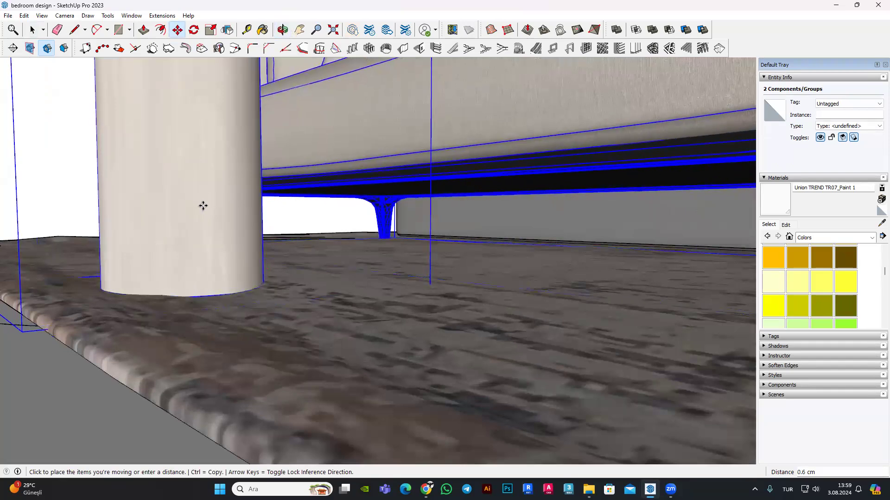
left_click(203, 206)
middle_click_drag(204, 206, 417, 296)
scroll(332, 264, "down", 3)
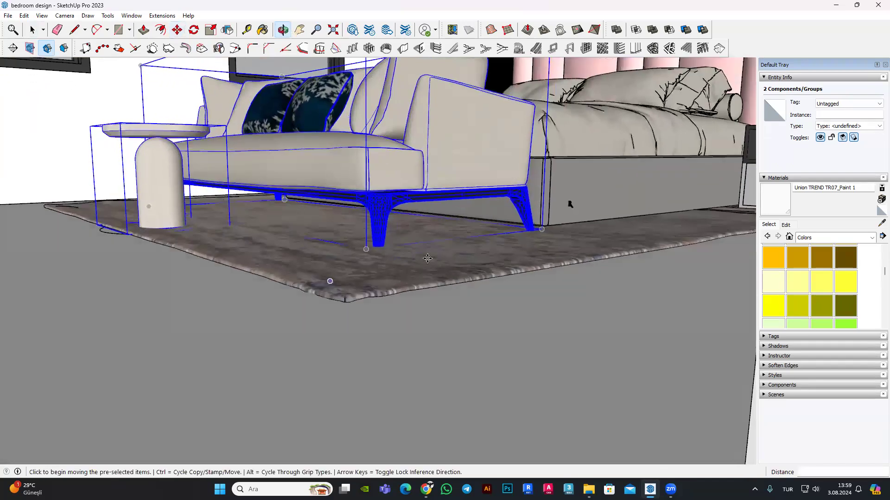
scroll(417, 296, "up", 2)
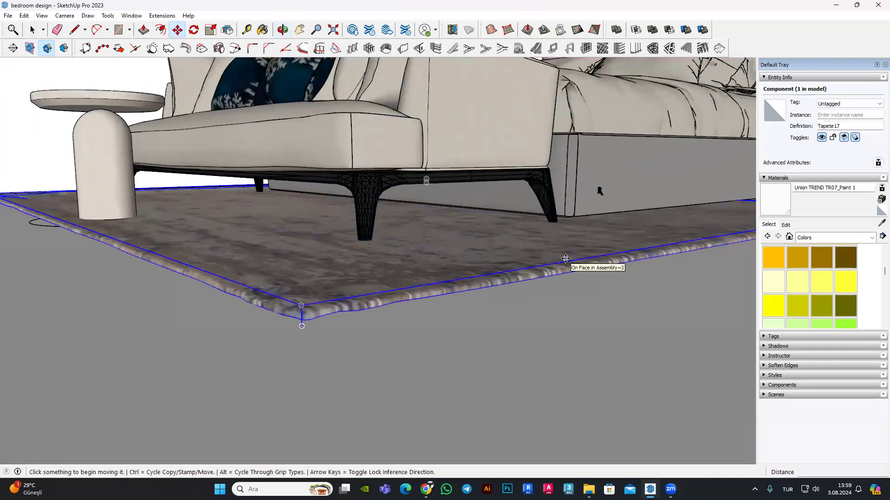
Step: Zoom out to the whole model to check the raised furniture on the rug
key("space")
scroll(331, 272, "down", 3)
middle_click_drag(512, 357, 474, 221)
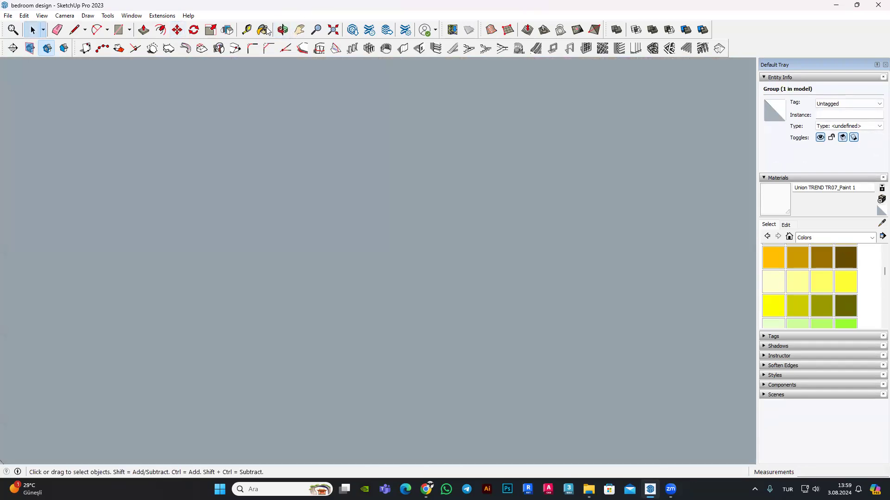
left_click(334, 30)
scroll(447, 218, "down", 2)
scroll(390, 208, "up", 2)
scroll(391, 207, "up", 3)
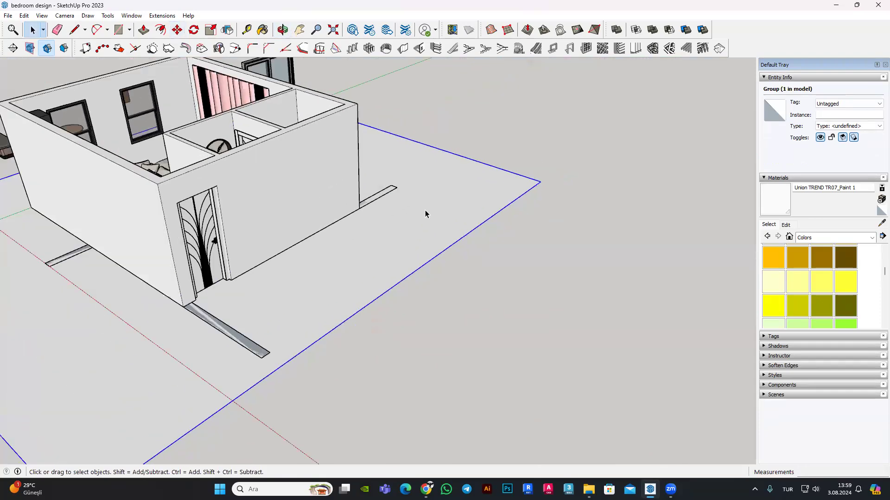
Step: Switch the camera to the Top standard view of the bedroom
scroll(424, 210, "down", 4)
middle_click_drag(437, 283, 136, 201)
scroll(185, 209, "up", 2)
scroll(255, 218, "up", 2)
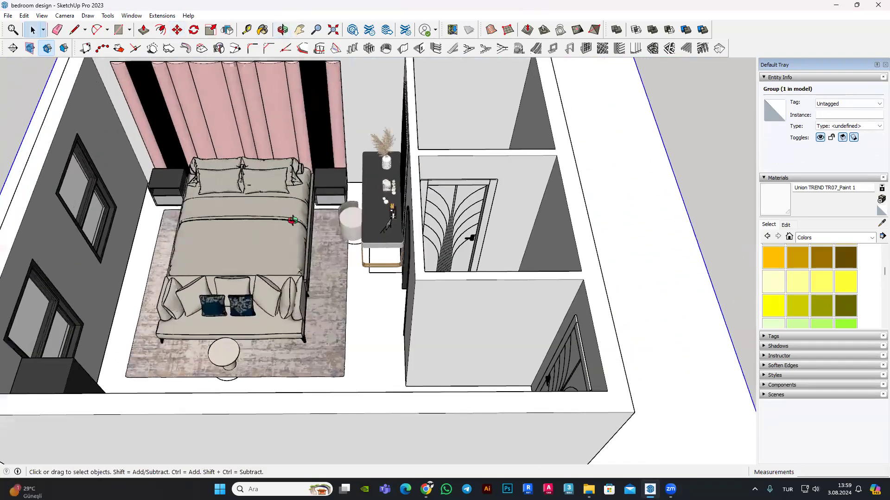
scroll(324, 227, "up", 2)
scroll(373, 232, "up", 2)
scroll(373, 232, "down", 2)
scroll(325, 208, "down", 3)
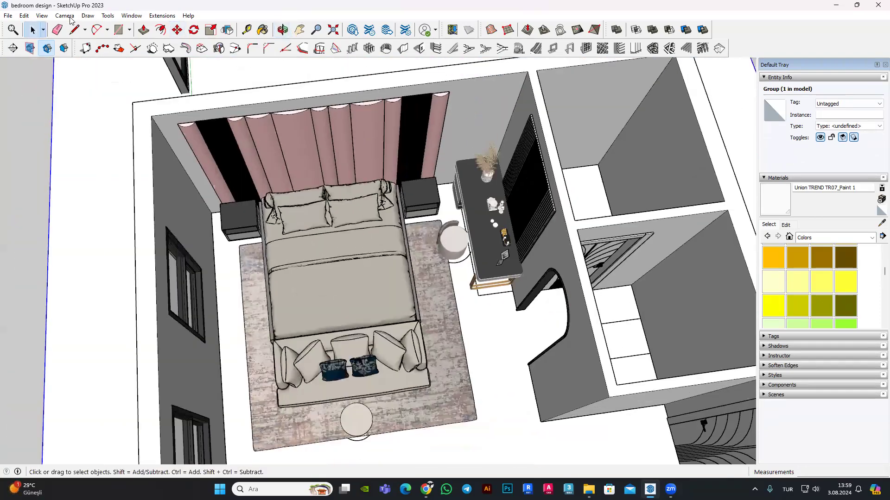
scroll(185, 139, "down", 3)
left_click(64, 16)
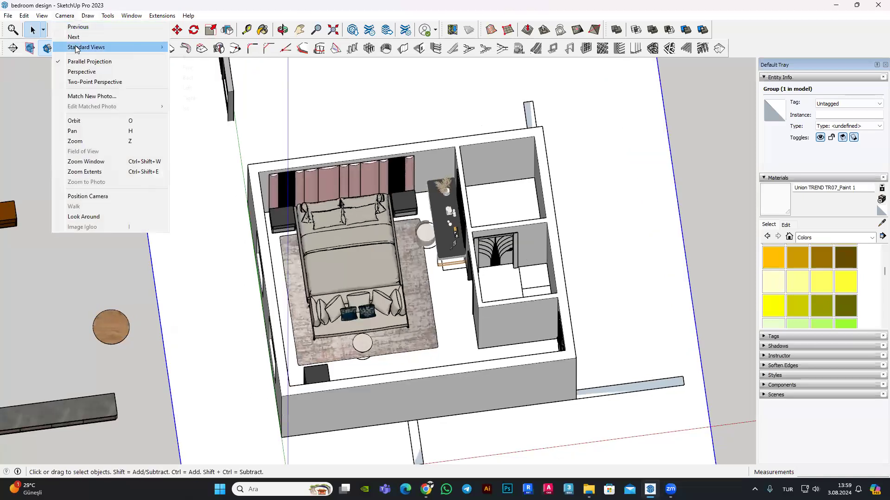
left_click(187, 47)
Step: Nudge the rug in plan until it is centred beneath the bed and sofa
scroll(463, 315, "up", 1)
left_click(306, 287)
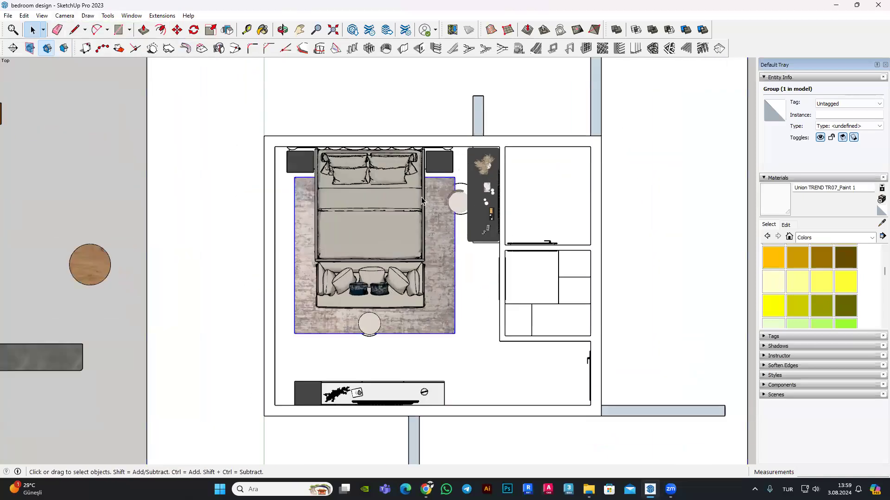
key("m")
scroll(405, 311, "up", 1)
left_click(452, 371)
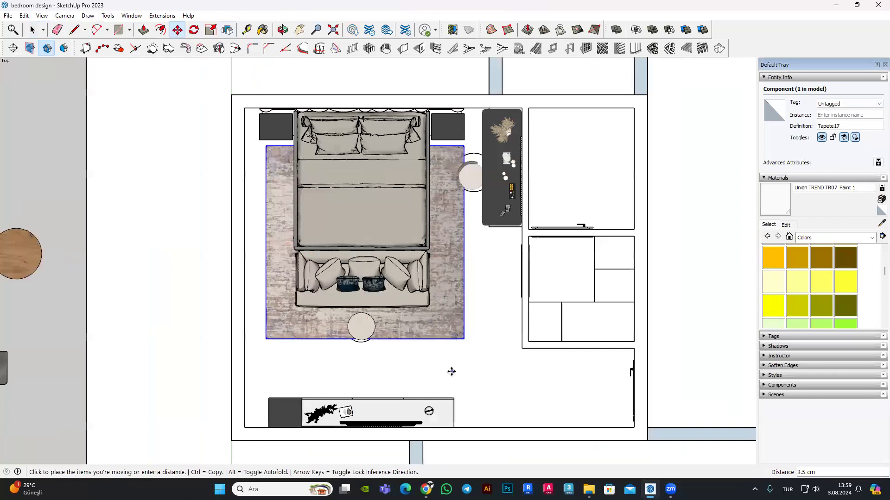
left_click(449, 371)
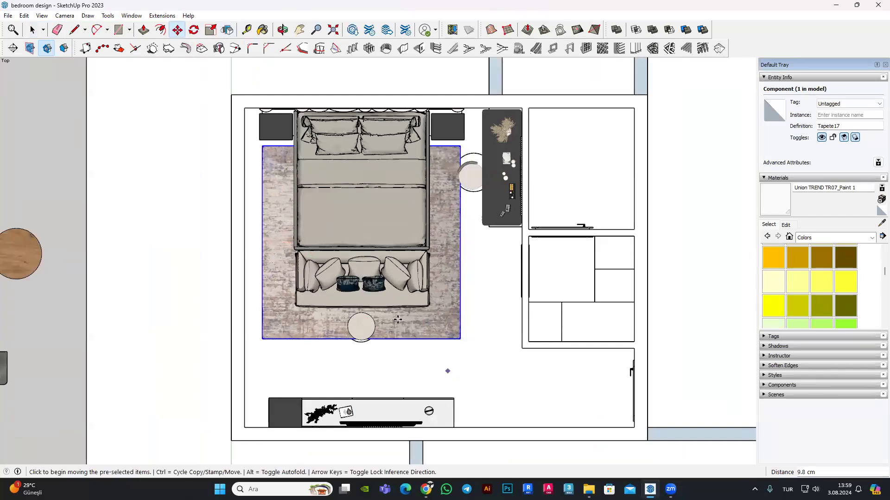
left_click(495, 291)
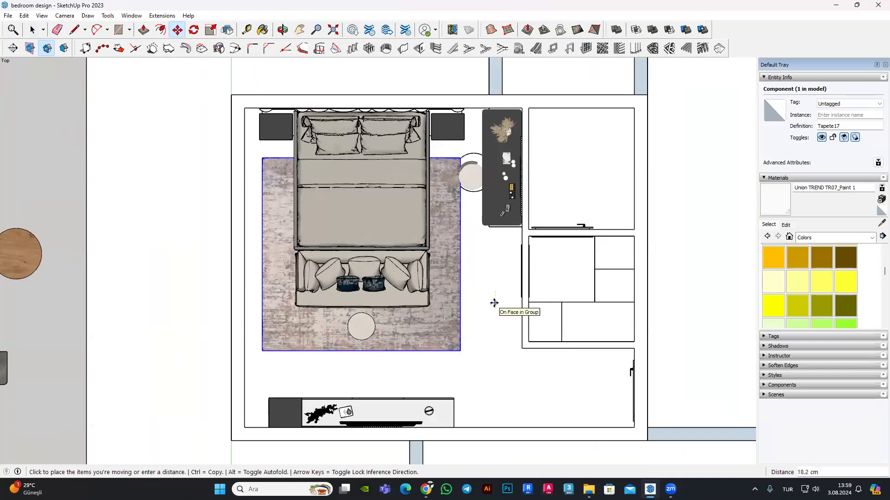
left_click(494, 302)
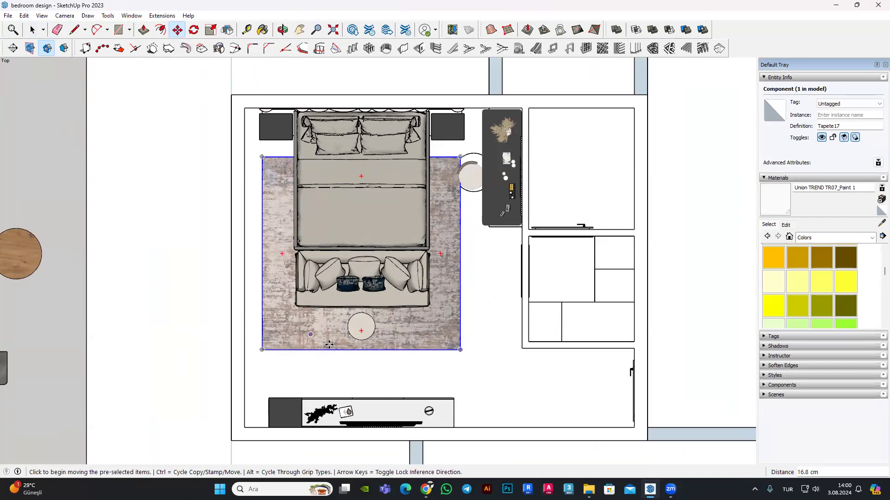
left_click(453, 241)
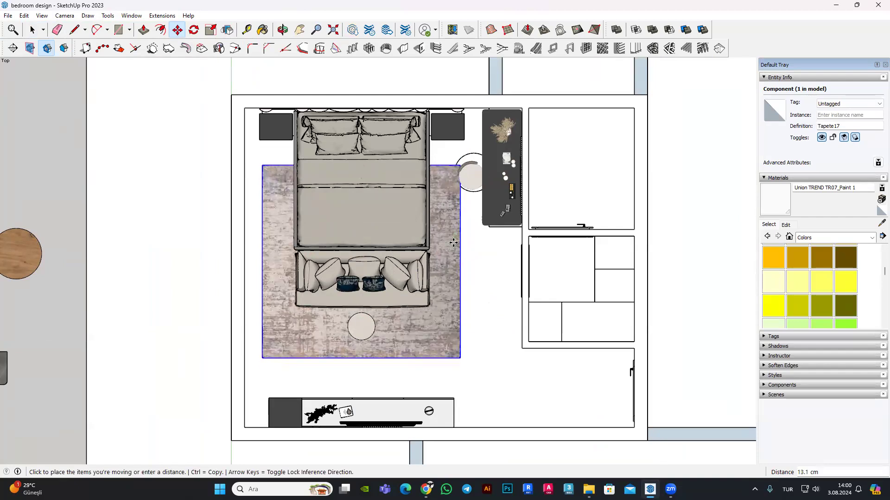
left_click(460, 247)
Step: Clear the selection and return the camera to Perspective
key("space")
left_click(94, 159)
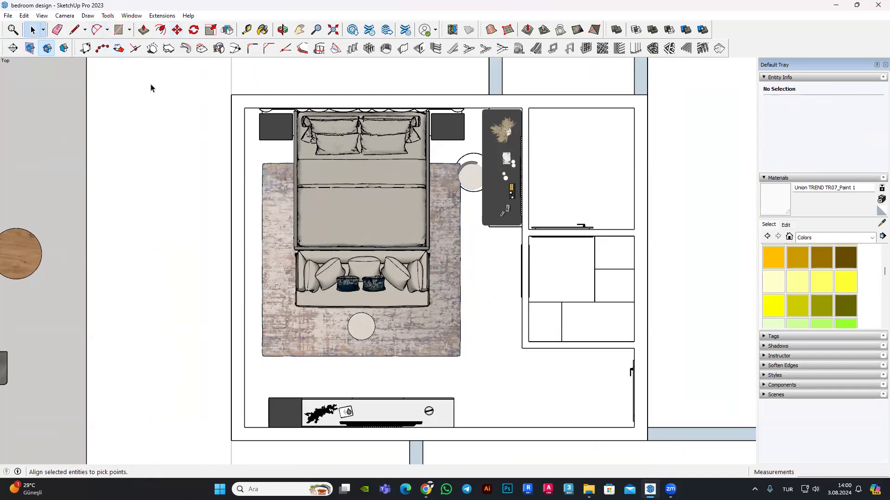
left_click(65, 16)
left_click(76, 69)
mouse_move(329, 241)
middle_mouse_down()
mouse_move(245, 196)
mouse_move(388, 363)
middle_mouse_up()
Step: Move the round side table onto the rug just in front of the sofa
scroll(332, 322, "up", 5)
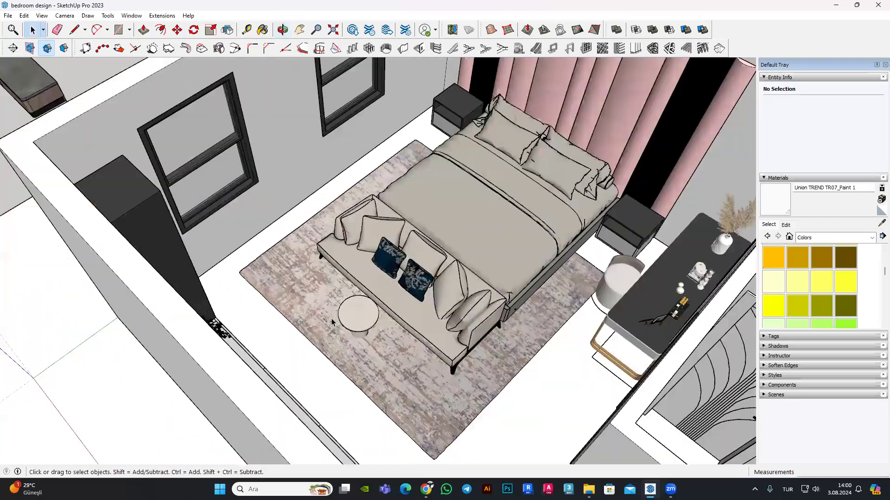
mouse_move(331, 322)
middle_mouse_down()
mouse_move(281, 176)
mouse_move(297, 266)
middle_mouse_up()
scroll(325, 287, "up", 5)
scroll(281, 176, "up", 5)
scroll(298, 255, "up", 5)
scroll(385, 198, "up", 3)
left_click(177, 29)
left_click(371, 249)
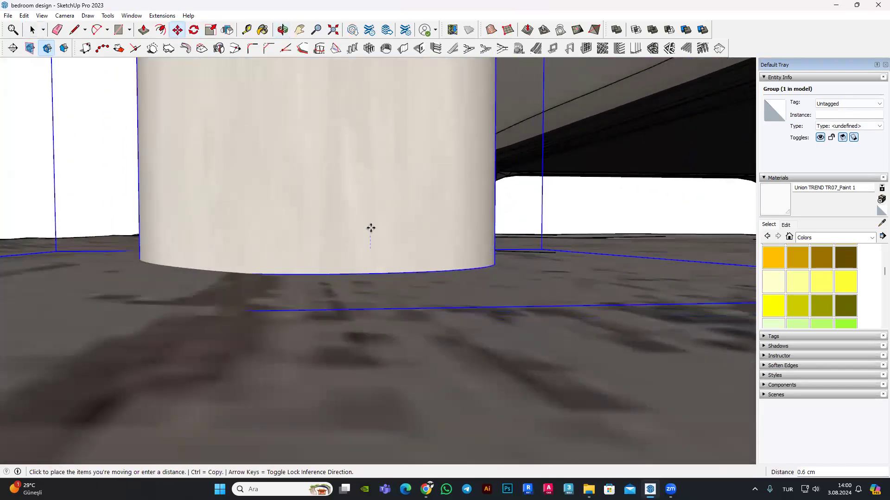
scroll(371, 228, "up", 1)
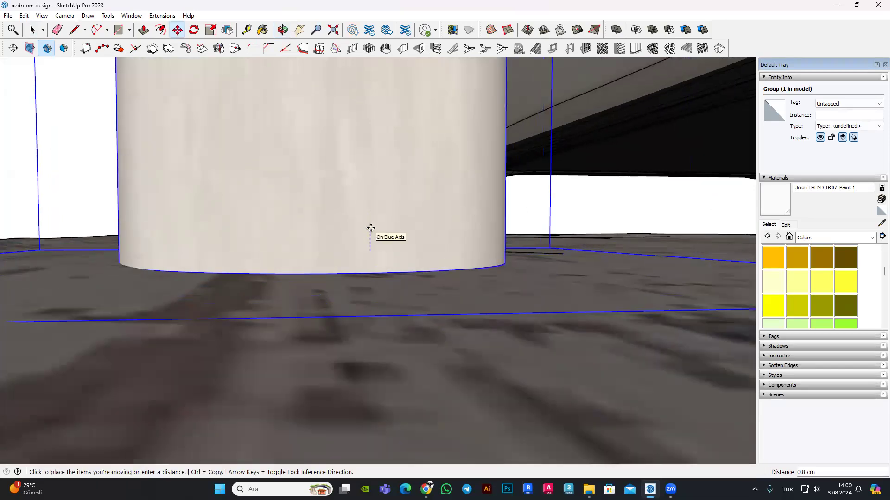
left_click(370, 228)
Step: Orbit and zoom out to check the table's position by the sofa
mouse_move(333, 225)
middle_mouse_down()
mouse_move(294, 298)
mouse_move(330, 295)
middle_mouse_up()
scroll(295, 298, "down", 2)
scroll(290, 301, "down", 3)
key("space")
scroll(329, 295, "down", 2)
scroll(326, 279, "down", 2)
scroll(512, 296, "down", 2)
middle_click_drag(513, 296, 511, 281)
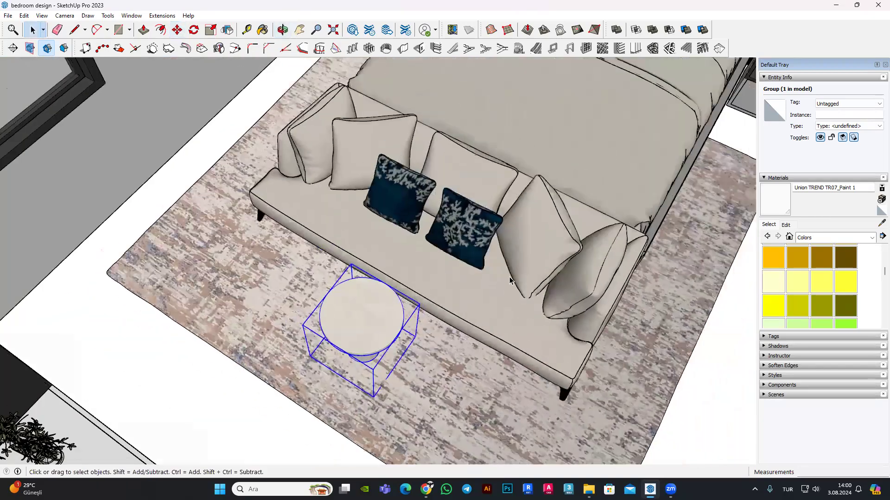
scroll(511, 280, "down", 3)
scroll(484, 253, "down", 2)
scroll(484, 253, "down", 2)
scroll(478, 269, "up", 4)
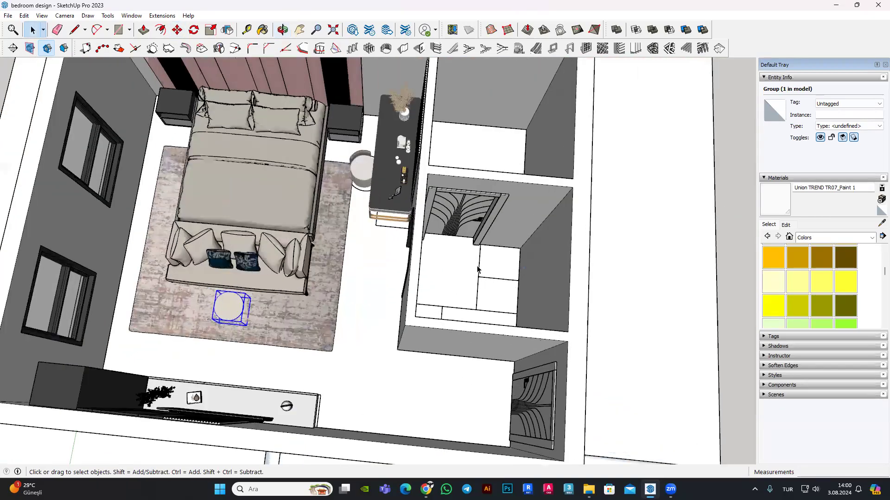
scroll(478, 268, "up", 5)
scroll(357, 332, "down", 1)
scroll(383, 341, "up", 2)
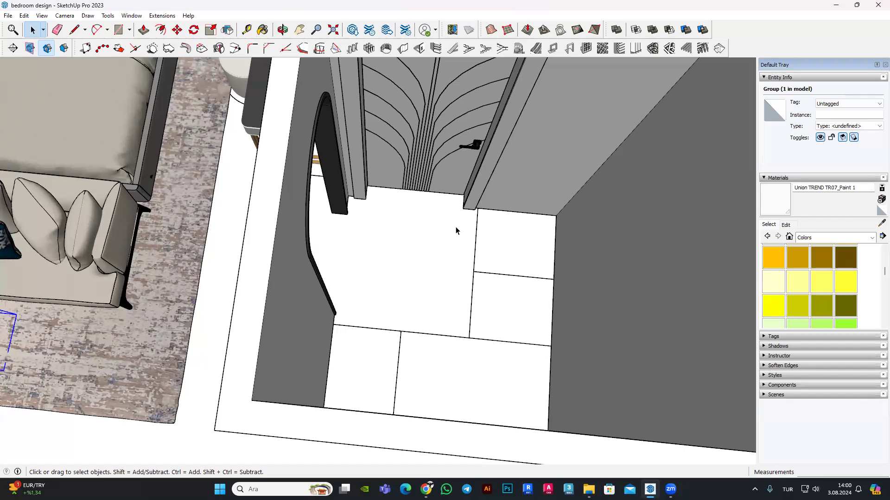
scroll(508, 217, "up", 2)
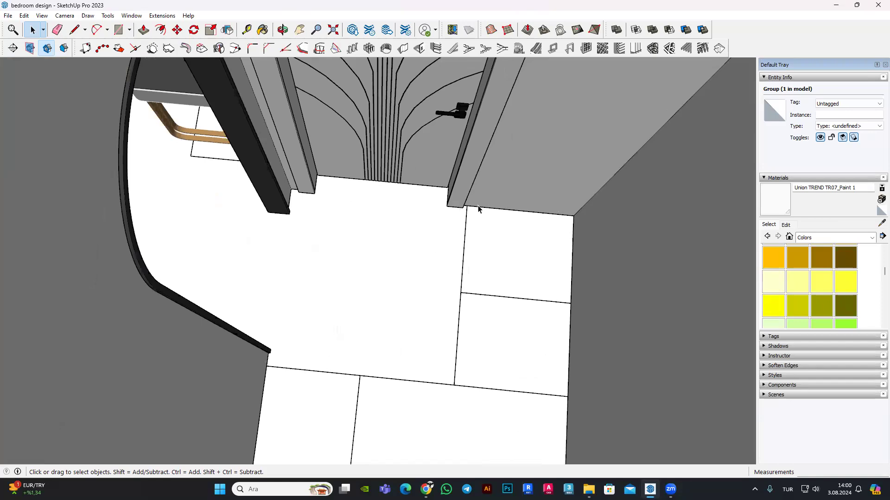
scroll(479, 209, "down", 3)
middle_click_drag(442, 301, 425, 354)
scroll(425, 353, "up", 2)
scroll(227, 304, "up", 2)
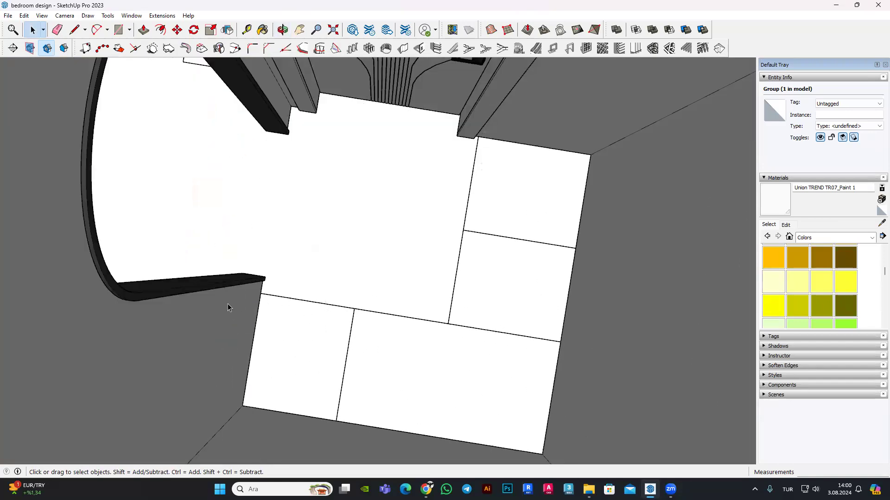
scroll(257, 299, "up", 2)
scroll(249, 297, "down", 3)
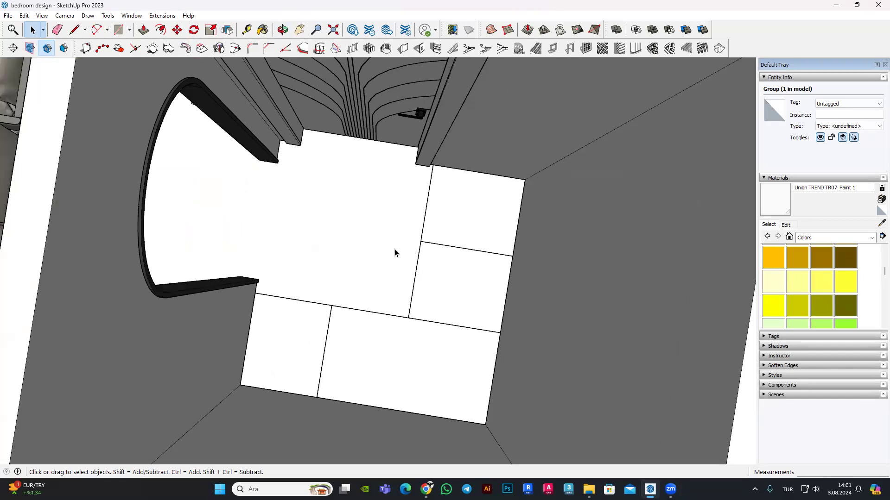
scroll(323, 288, "down", 3)
scroll(380, 224, "down", 1)
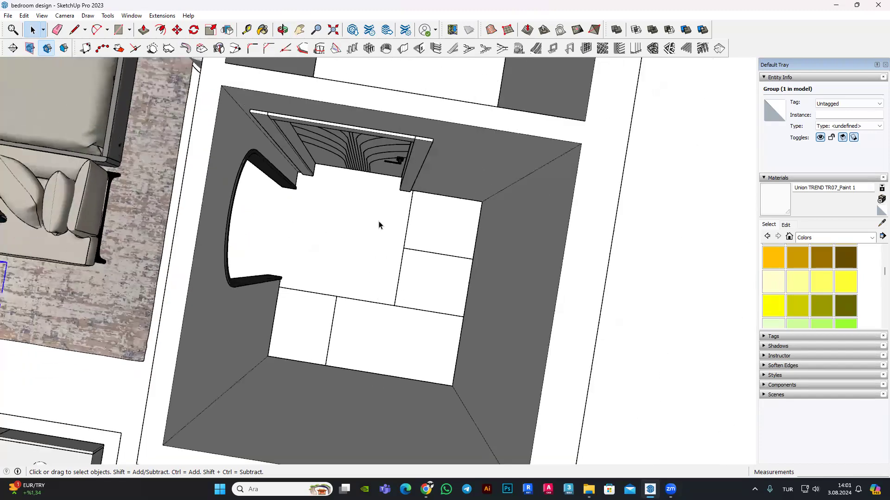
scroll(215, 224, "down", 1)
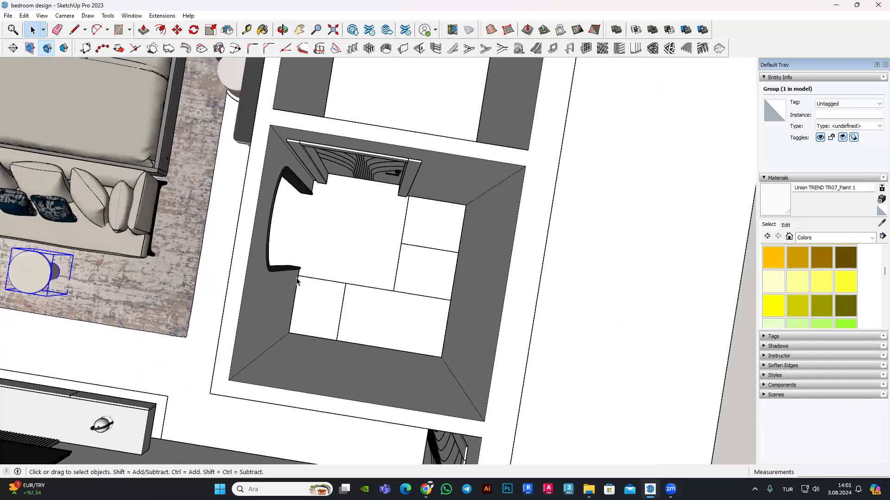
scroll(387, 277, "up", 1)
scroll(418, 308, "up", 1)
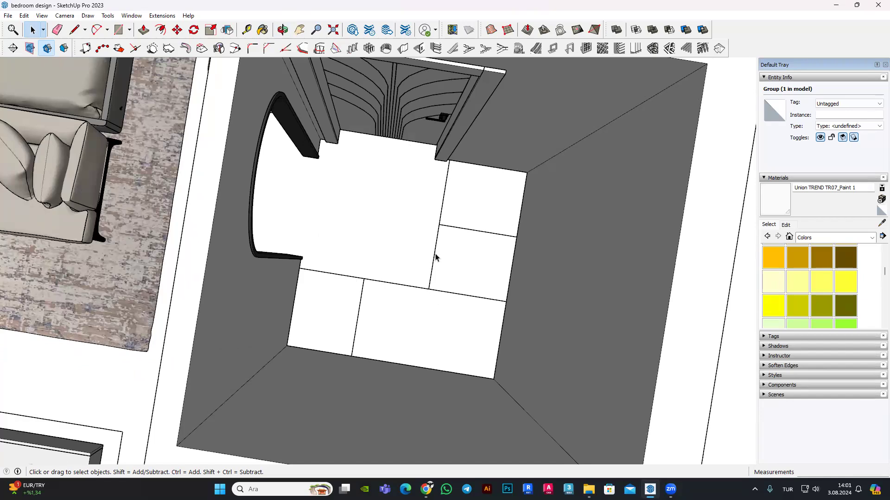
scroll(435, 254, "down", 1)
mouse_move(397, 269)
middle_mouse_down()
mouse_move(467, 228)
mouse_move(447, 254)
mouse_move(377, 256)
mouse_move(519, 237)
mouse_move(368, 207)
mouse_move(414, 221)
middle_mouse_up()
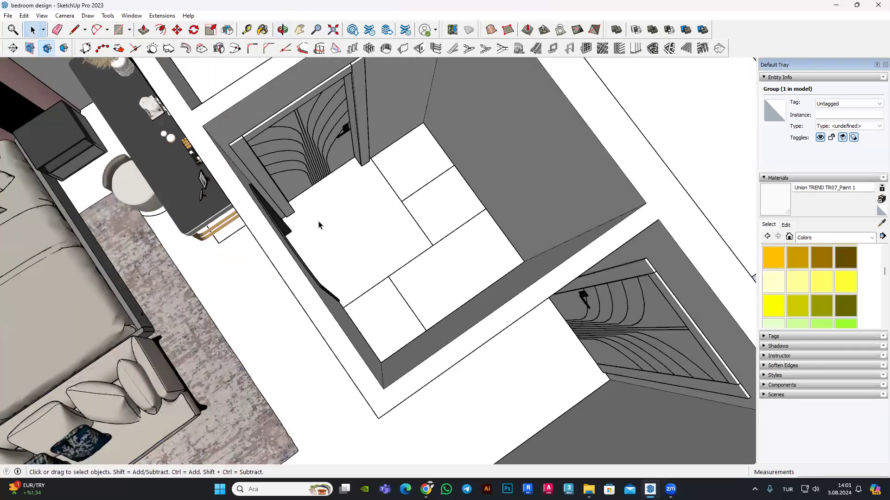
scroll(375, 173, "down", 1)
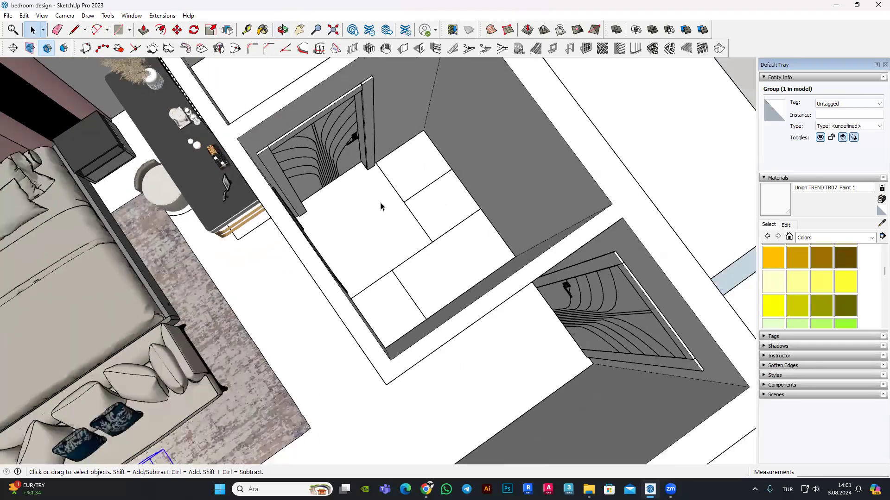
scroll(381, 204, "up", 1)
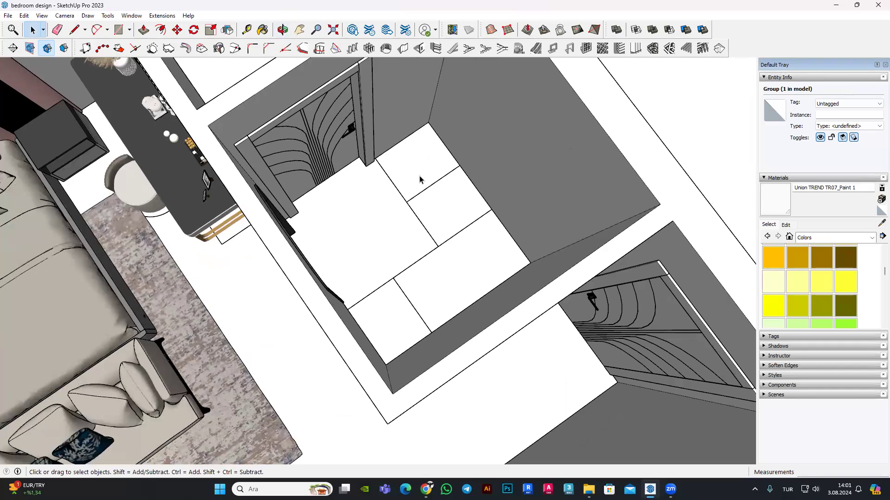
scroll(452, 198, "down", 1)
scroll(452, 199, "down", 1)
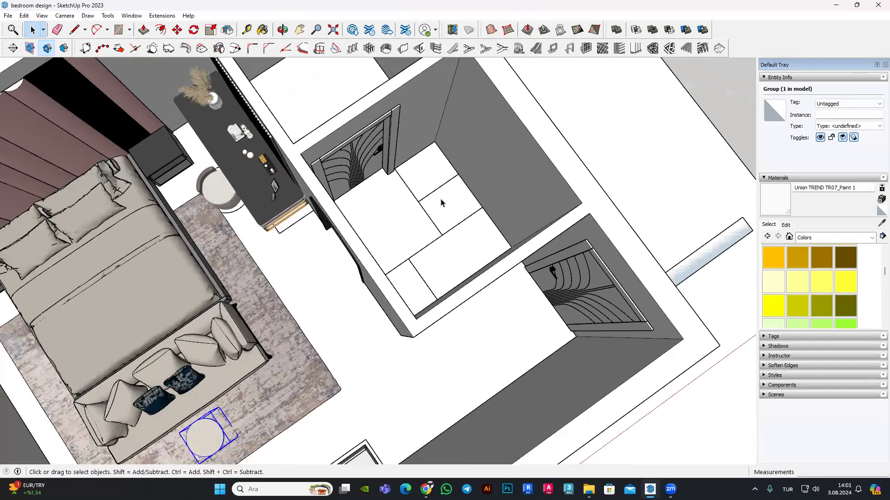
scroll(443, 203, "up", 3)
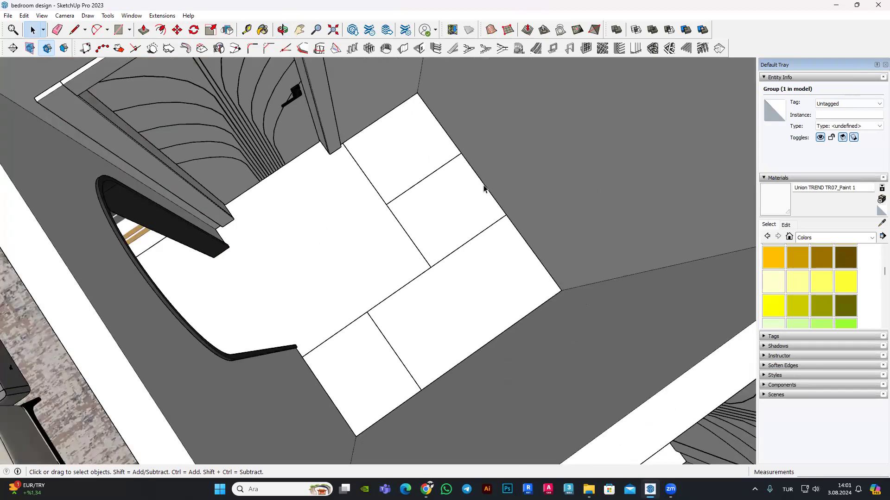
scroll(483, 194, "down", 2)
middle_click_drag(298, 238, 380, 240)
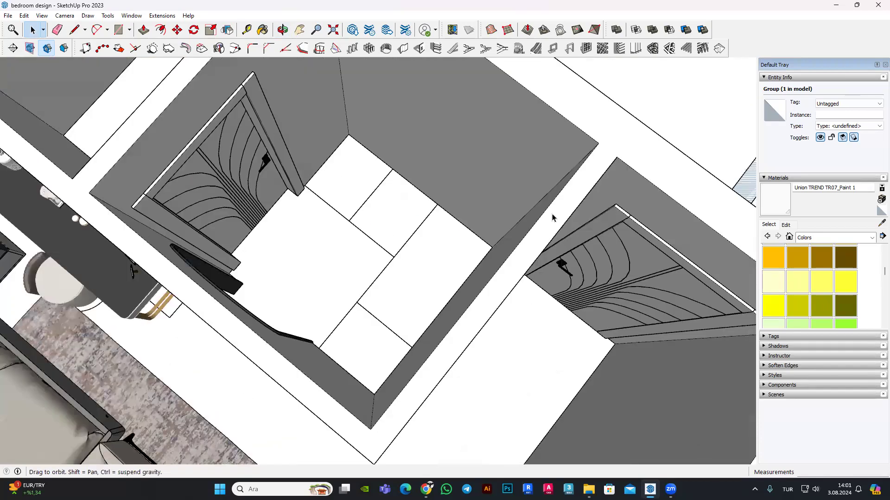
scroll(380, 240, "up", 2)
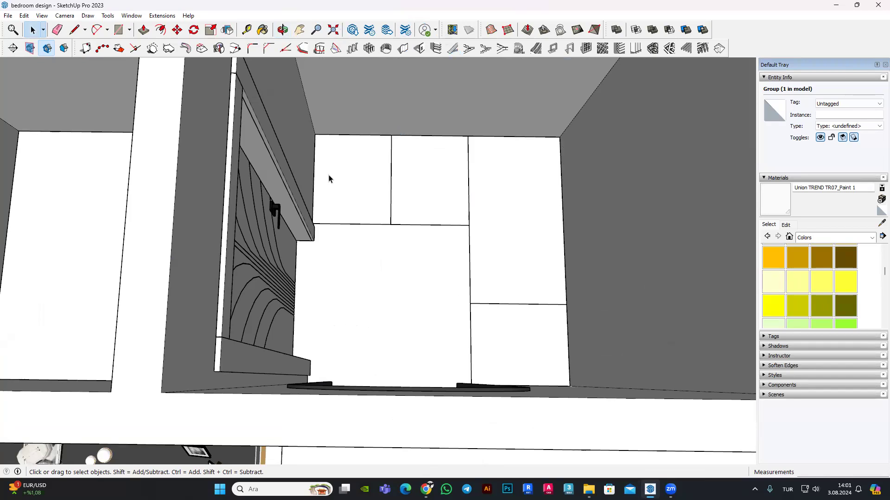
Step: Save the bedroom design model, then zoom out to a tilted view of the whole house
left_click(9, 16)
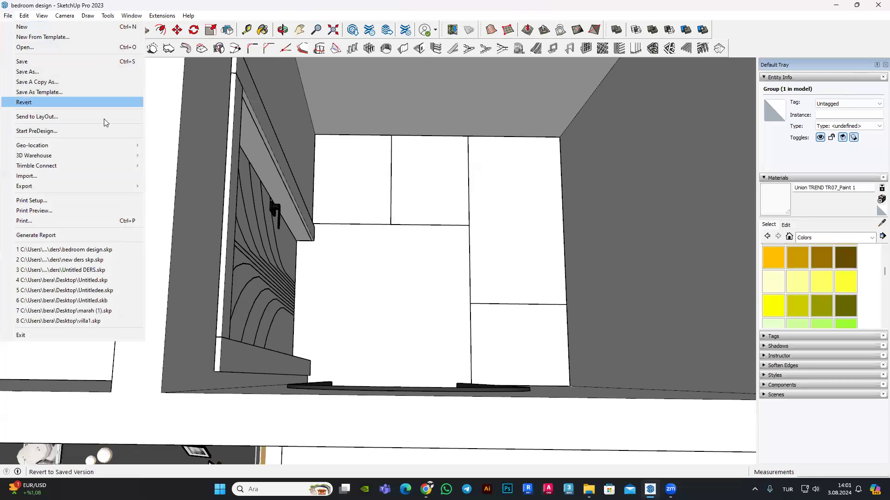
left_click(35, 60)
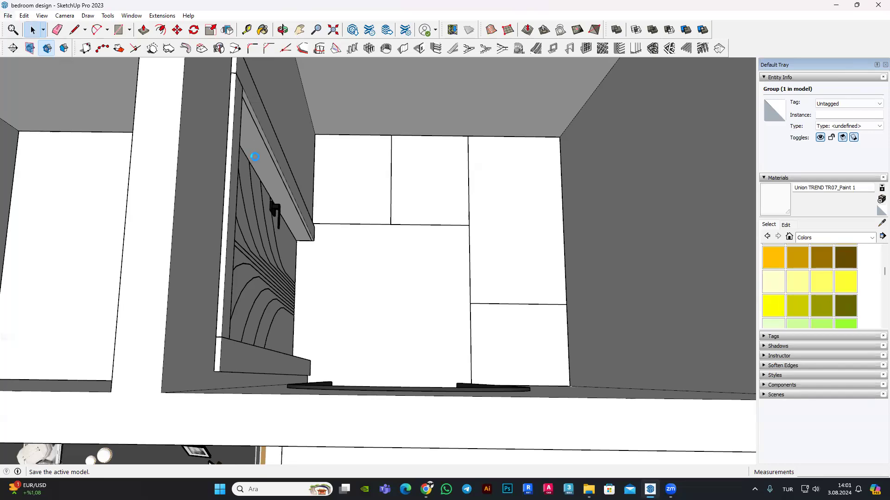
scroll(417, 219, "down", 2)
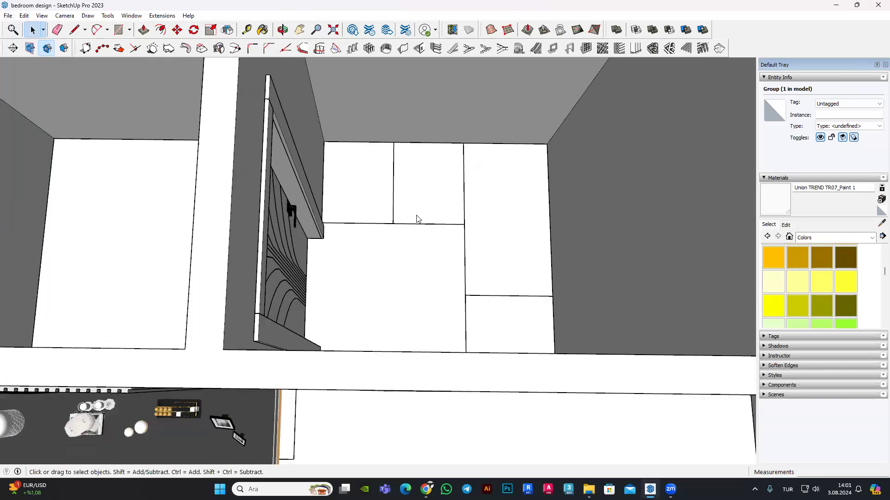
scroll(370, 209, "down", 5)
scroll(369, 209, "down", 3)
mouse_move(369, 209)
middle_mouse_down()
mouse_move(410, 194)
mouse_move(403, 218)
middle_mouse_up()
scroll(325, 260, "up", 1)
Step: Delete the stray window standing beside the house
left_click(246, 320)
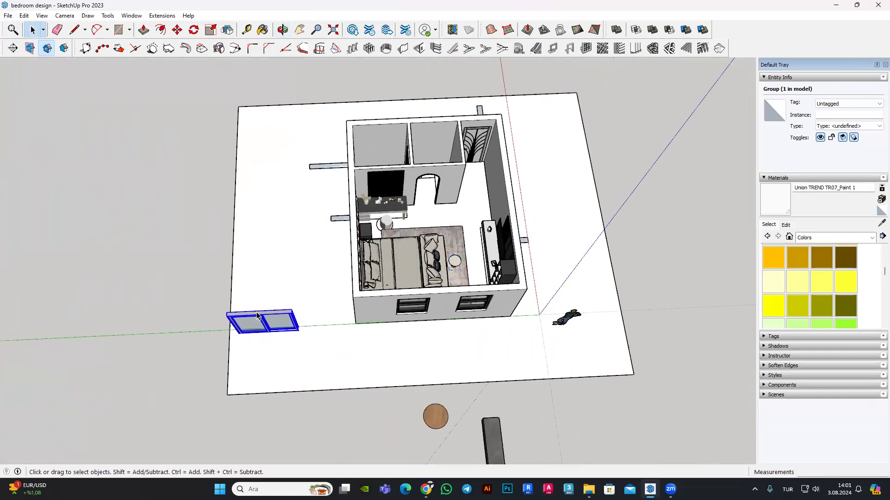
key("Delete")
scroll(296, 274, "down", 2)
scroll(405, 394, "up", 4)
scroll(403, 357, "down", 1)
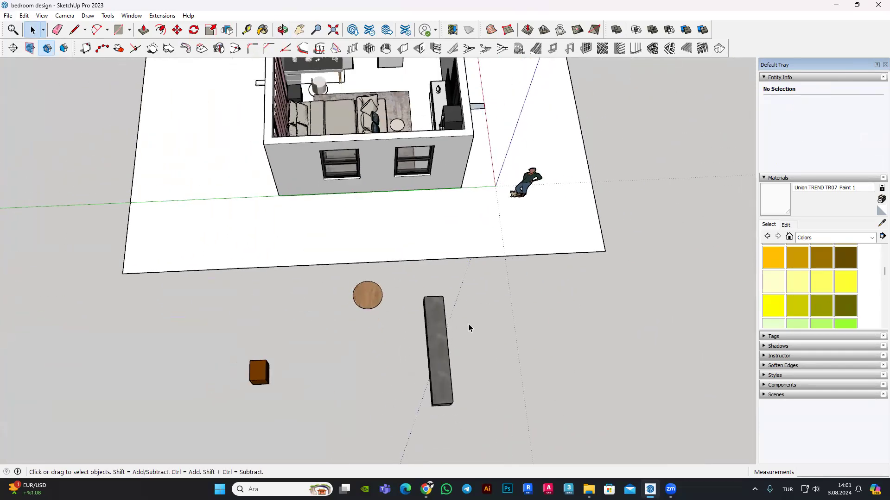
Step: Delete the grey bar lying outside the house
middle_click_drag(418, 379, 474, 360)
left_click(474, 362)
scroll(473, 352, "up", 3)
scroll(474, 333, "up", 3)
key("Delete")
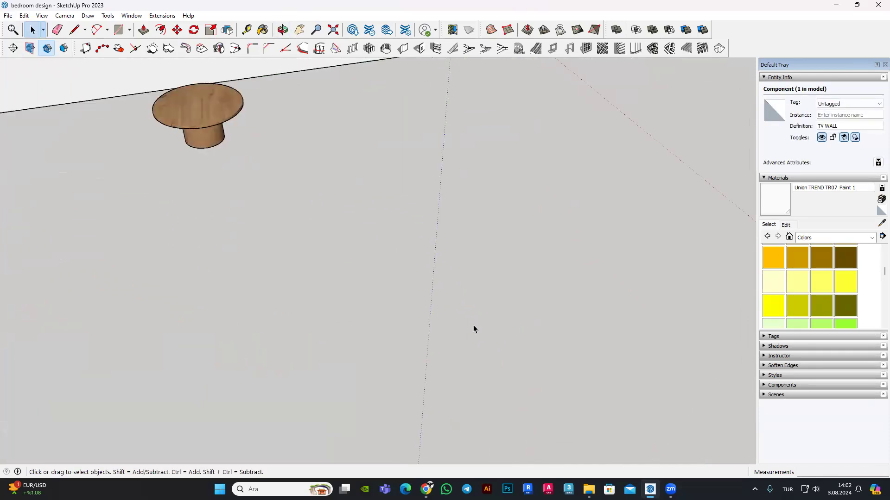
scroll(296, 329, "down", 3)
Step: Orbit around the house and back up to a high view into the bedroom
middle_click_drag(296, 329, 306, 312)
scroll(352, 300, "down", 2)
scroll(418, 225, "down", 2)
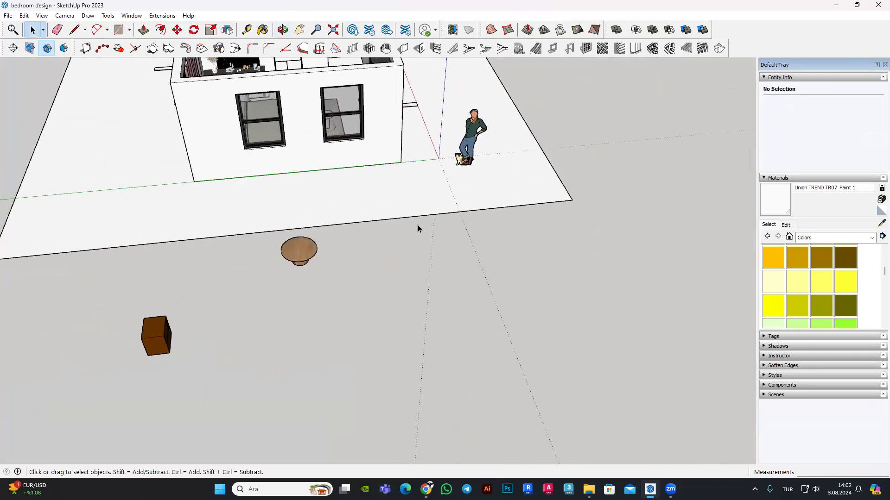
scroll(426, 200, "down", 2)
scroll(426, 199, "down", 3)
middle_click_drag(426, 199, 407, 123)
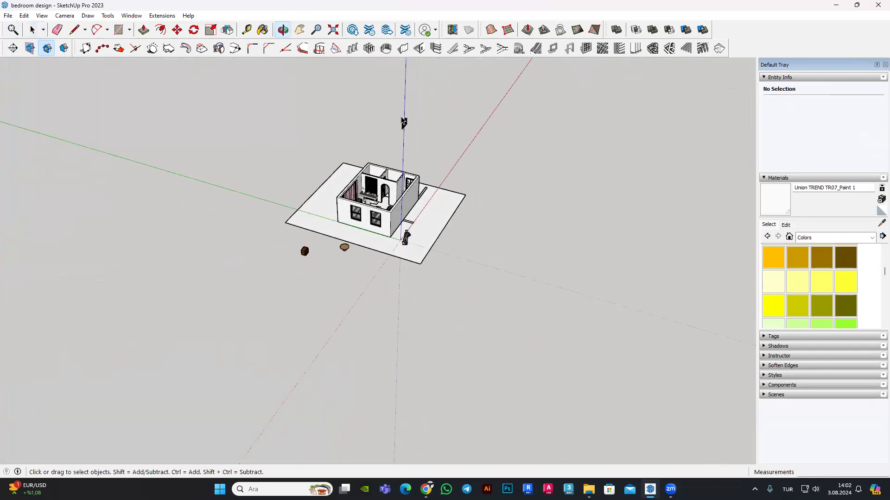
scroll(451, 105, "up", 2)
left_click_drag(453, 104, 389, 138)
mouse_move(399, 172)
middle_mouse_down()
mouse_move(167, 164)
mouse_move(296, 213)
middle_mouse_up()
scroll(325, 217, "up", 2)
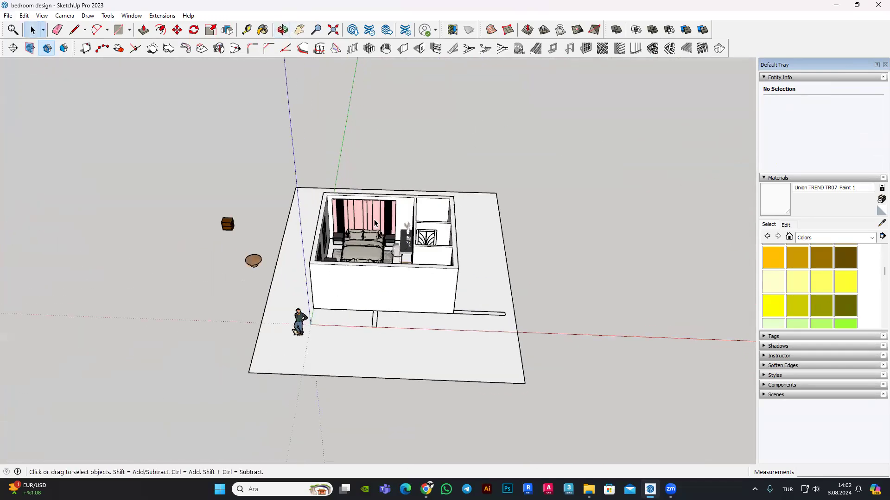
scroll(417, 301, "up", 2)
middle_click_drag(424, 314, 453, 282)
scroll(453, 281, "up", 2)
scroll(441, 364, "up", 2)
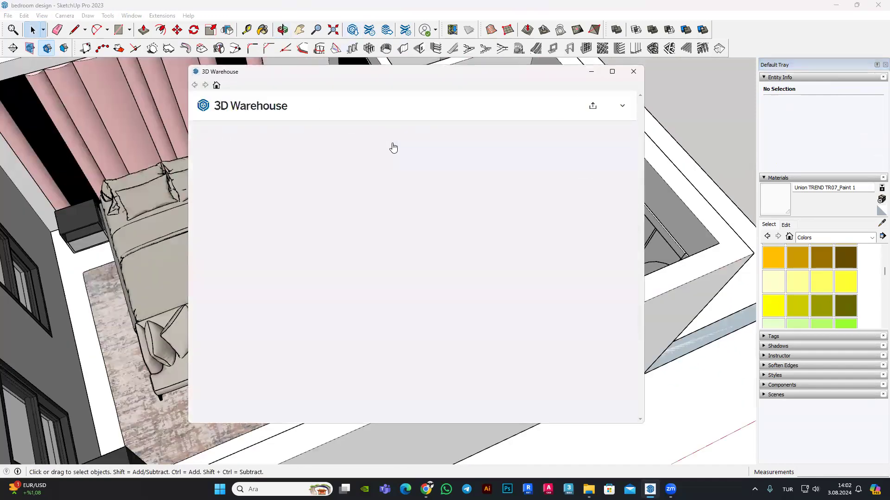
Step: Search 3D Warehouse for 'wardrobe' and preview the third Wardrobe model's details
left_click(355, 105)
type("wardrobe")
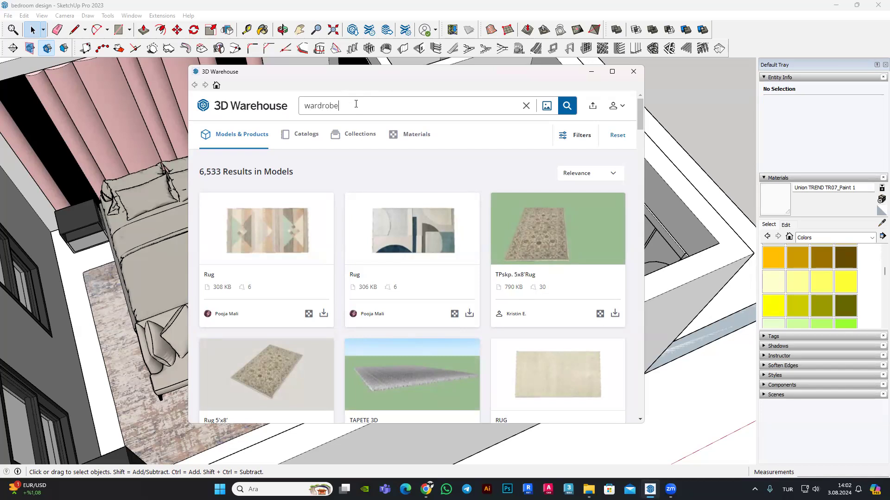
key("Return")
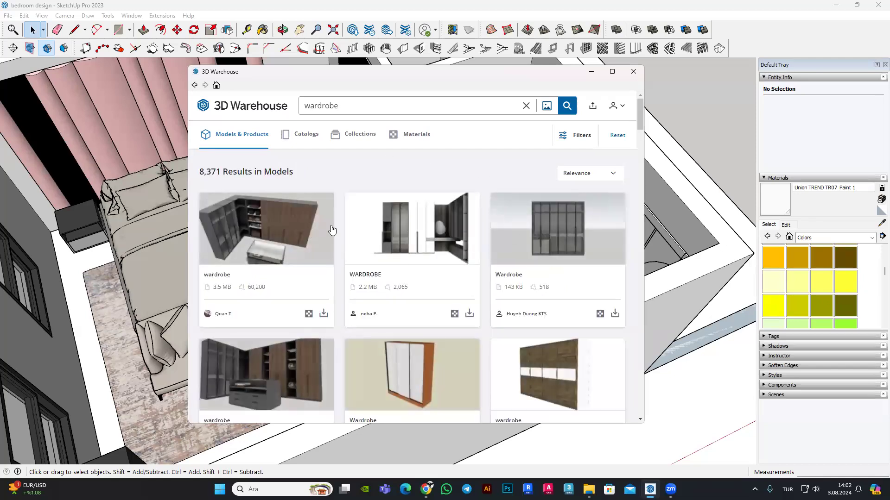
left_click(553, 224)
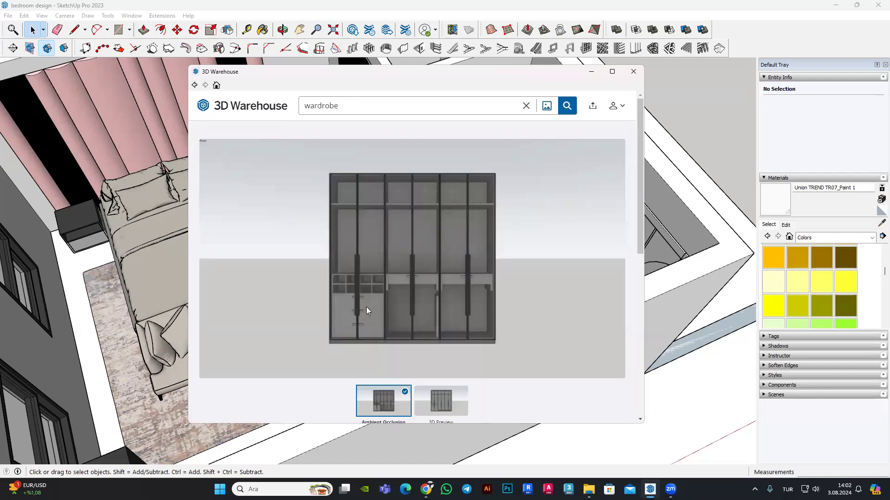
scroll(465, 323, "down", 1)
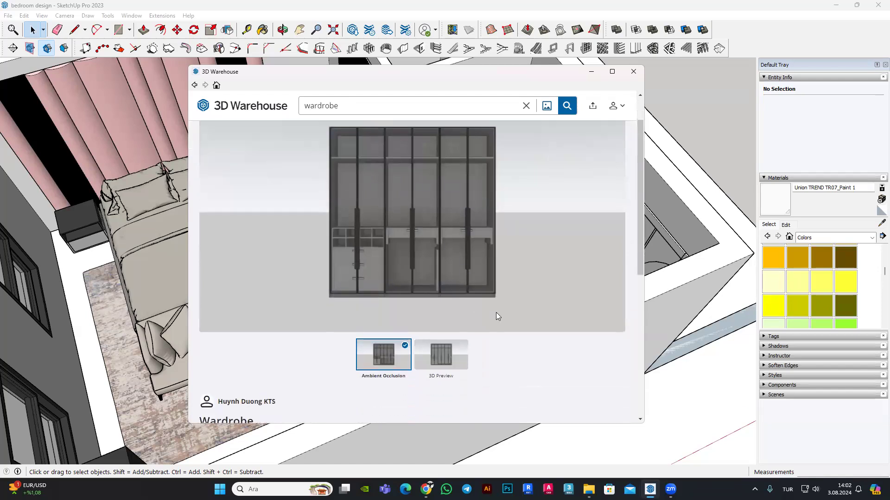
left_click(200, 87)
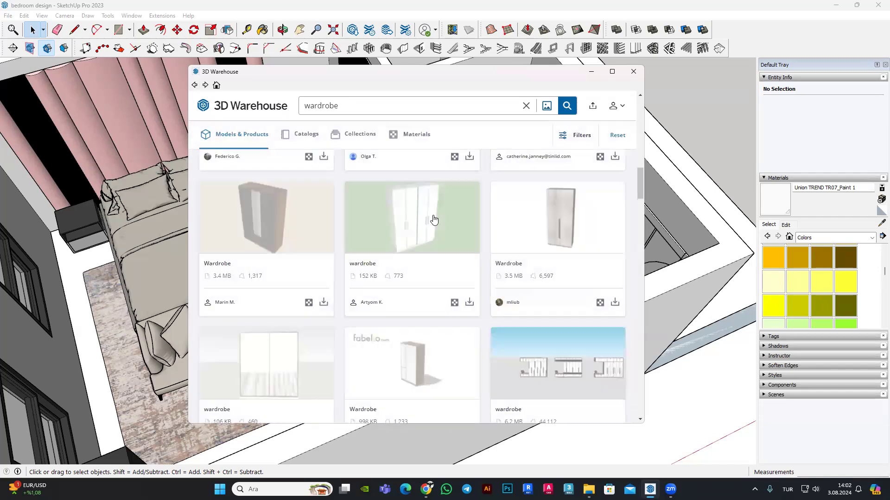
Step: Scroll down the wardrobe results to the row with an L-shaped corner wardrobe
scroll(442, 240, "down", 2)
scroll(442, 241, "down", 3)
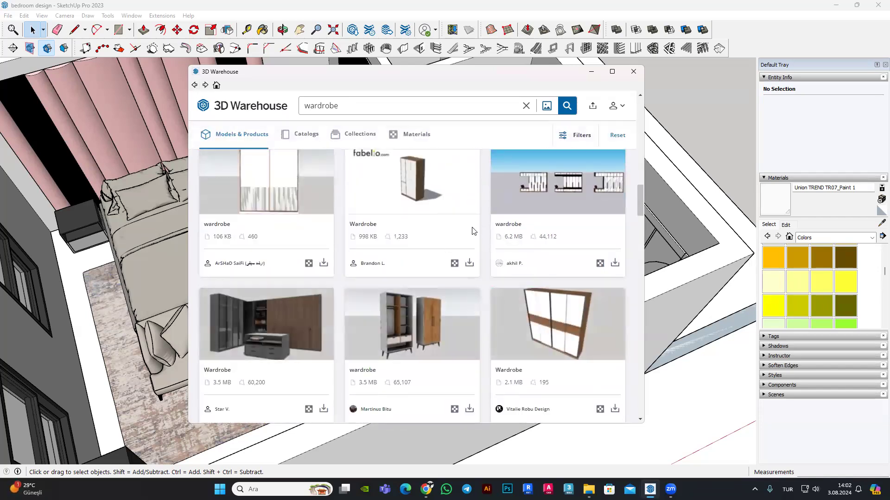
scroll(472, 231, "down", 2)
scroll(470, 232, "down", 2)
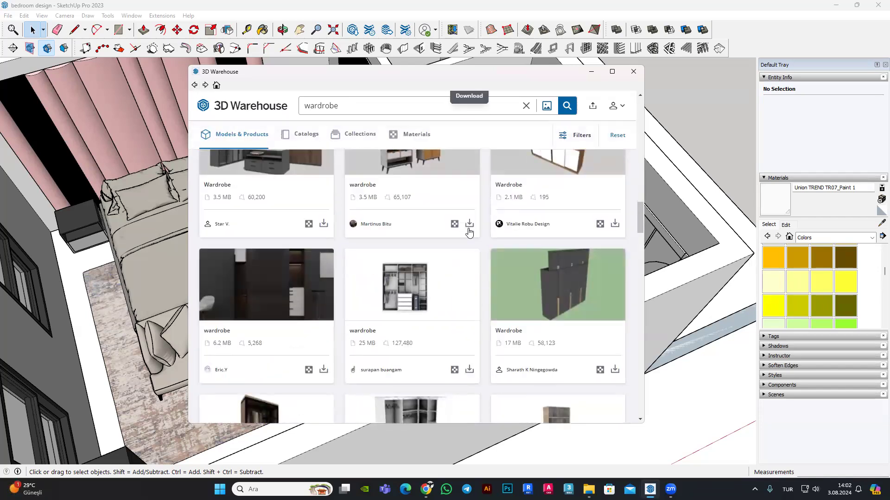
scroll(501, 281, "down", 2)
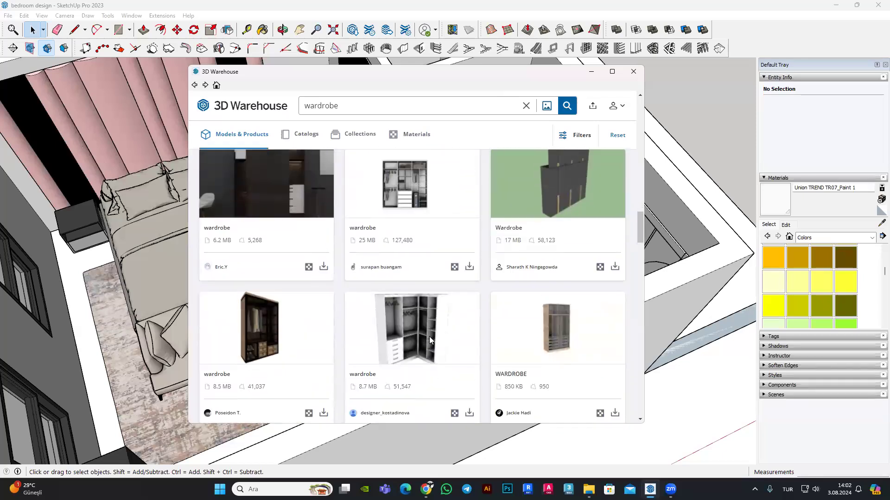
Step: Preview the L-shaped corner wardrobe's model page, then return to the results
left_click(438, 288)
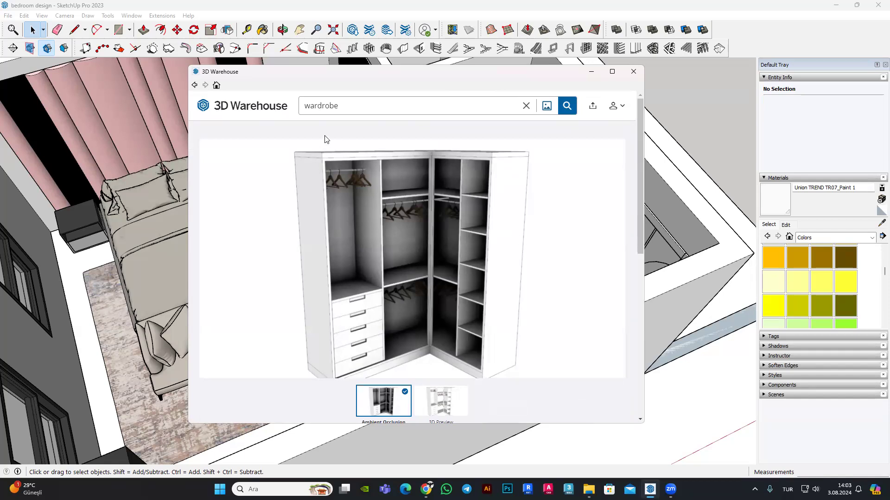
left_click(194, 85)
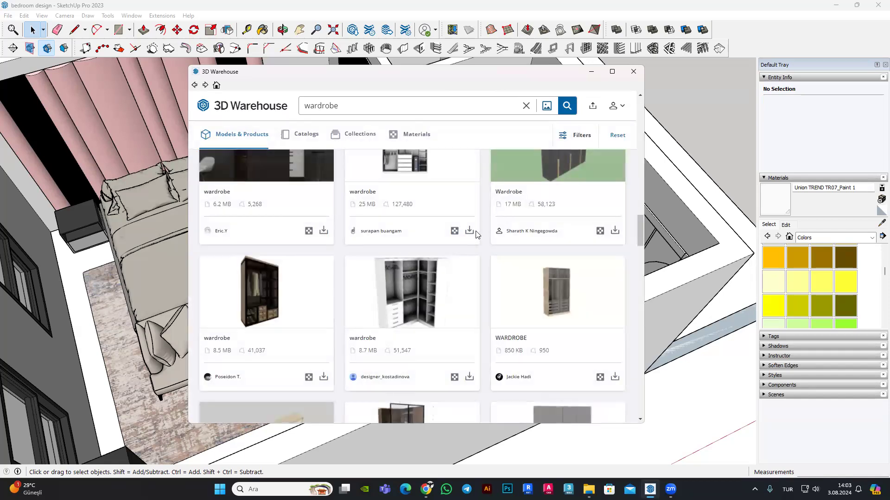
scroll(476, 234, "down", 3)
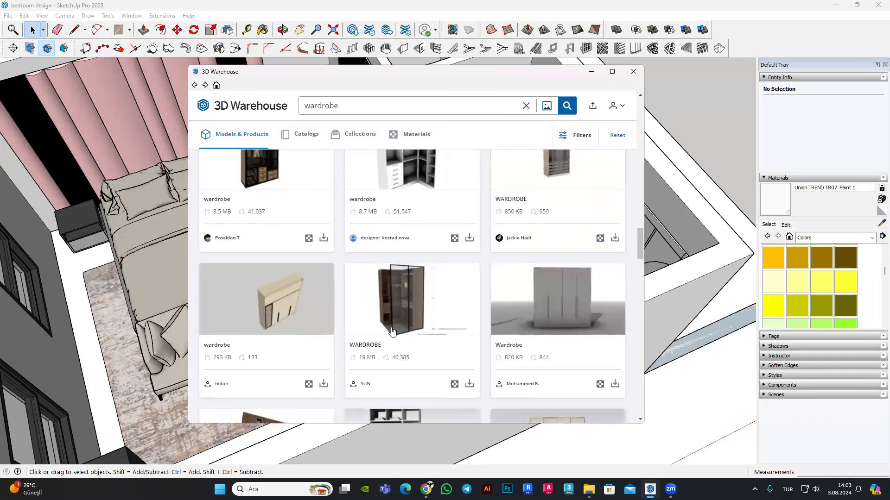
scroll(410, 324, "down", 2)
Step: Preview the glass-door WARDROBE page, then download that 19 MB model
left_click(405, 207)
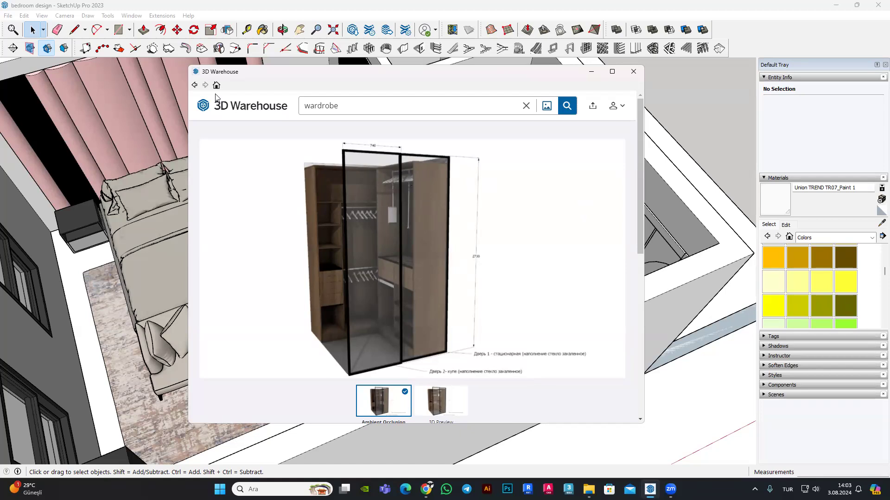
scroll(672, 240, "down", 3)
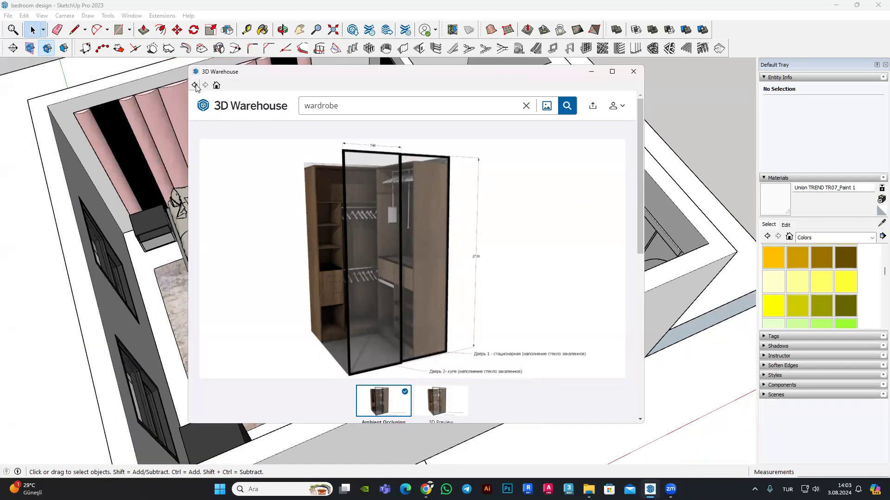
left_click(195, 85)
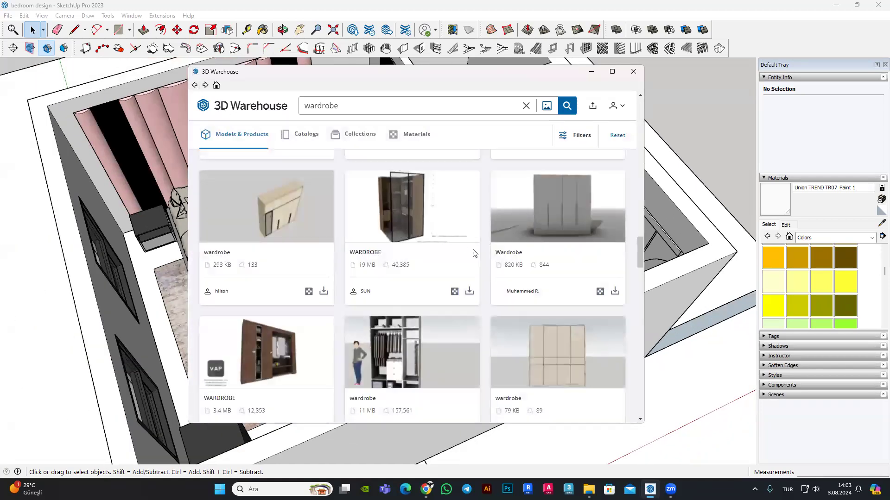
left_click(470, 292)
Step: Load the downloaded wardrobe into the model and place it beside the room
left_click(388, 270)
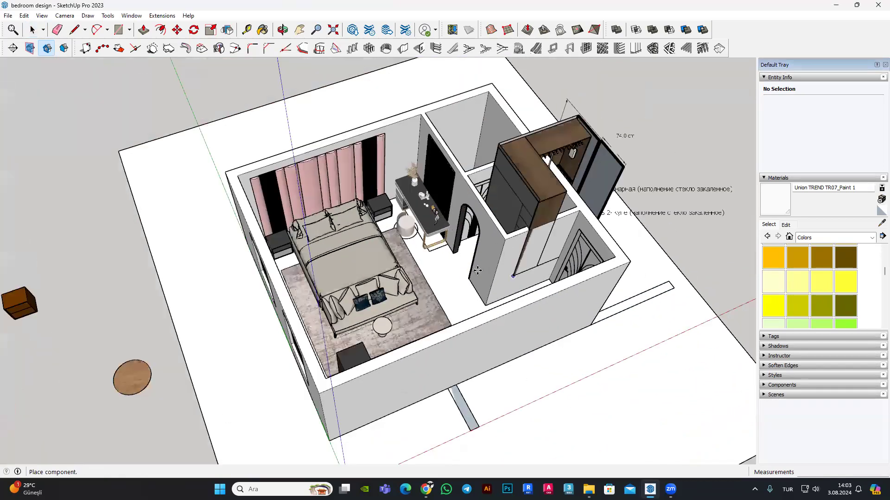
scroll(477, 270, "down", 3)
left_click(621, 260)
scroll(417, 231, "up", 2)
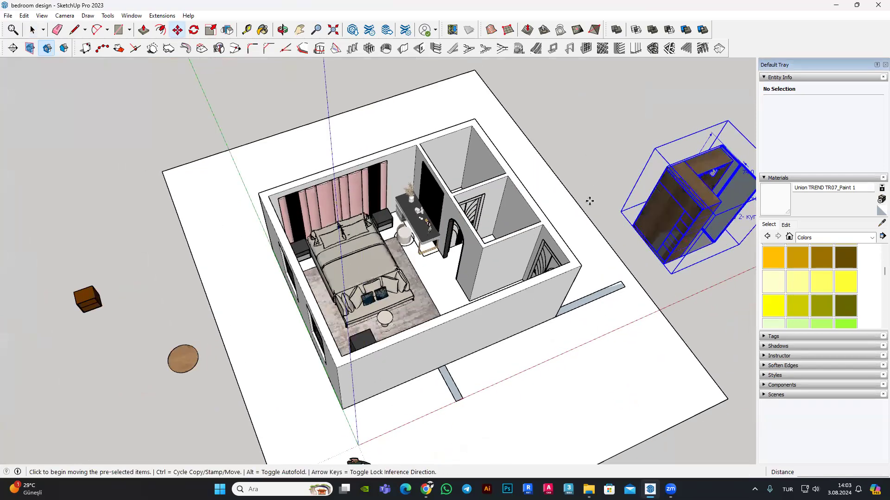
left_click(32, 29)
scroll(649, 232, "up", 1)
scroll(658, 236, "up", 1)
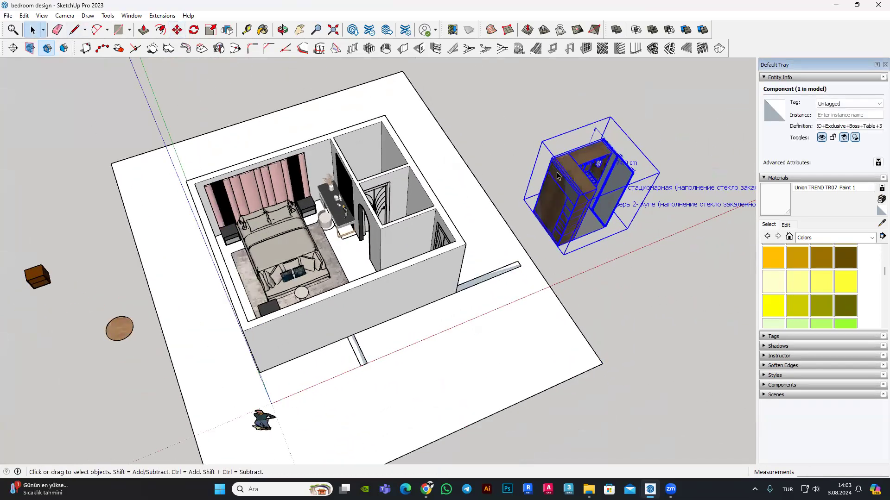
scroll(673, 243, "up", 2)
Step: Edit the wardrobe component and delete its glass door panels
double_click(648, 232)
scroll(624, 220, "up", 2)
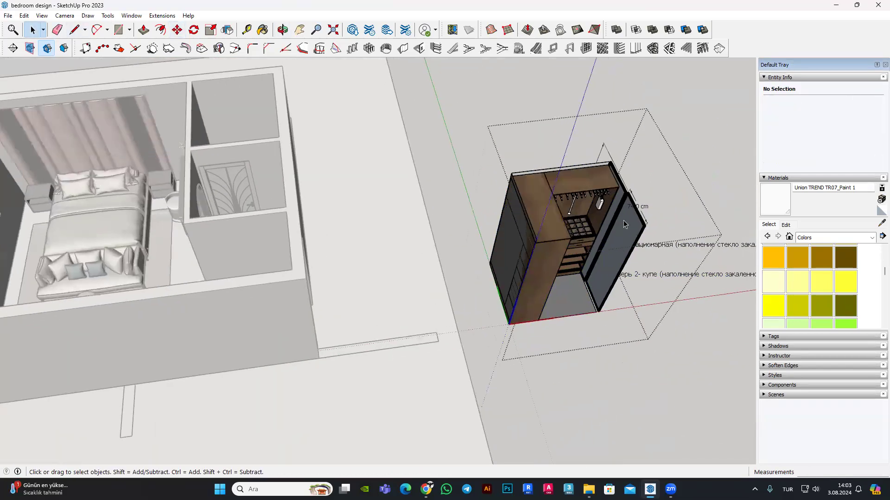
scroll(624, 223, "up", 1)
left_click(623, 221)
key("Delete")
left_click_drag(662, 200, 628, 231)
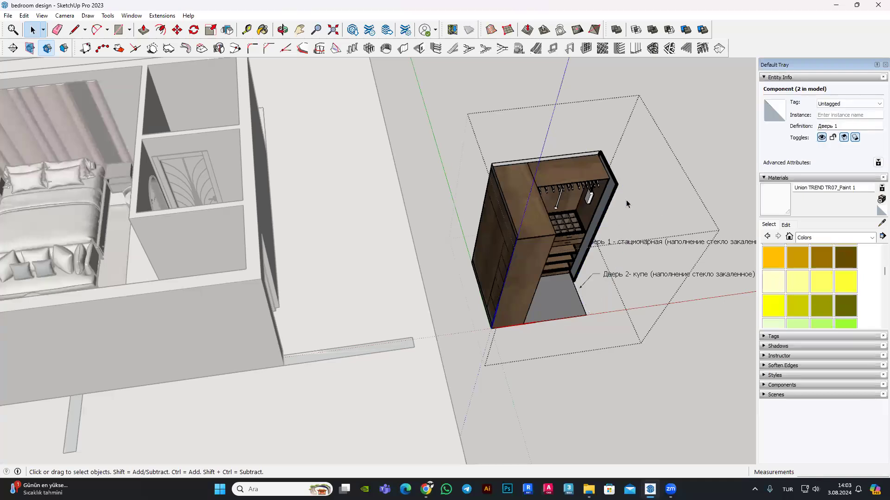
left_click(627, 204)
mouse_move(639, 224)
middle_mouse_down()
mouse_move(627, 258)
mouse_move(683, 302)
mouse_move(661, 254)
mouse_move(602, 272)
mouse_move(347, 222)
mouse_move(399, 134)
mouse_move(357, 266)
mouse_move(421, 383)
mouse_move(465, 407)
mouse_move(397, 418)
mouse_move(391, 123)
middle_mouse_up()
Step: Orbit under the wardrobe to inspect its base, then back to an overhead view
left_click(396, 418)
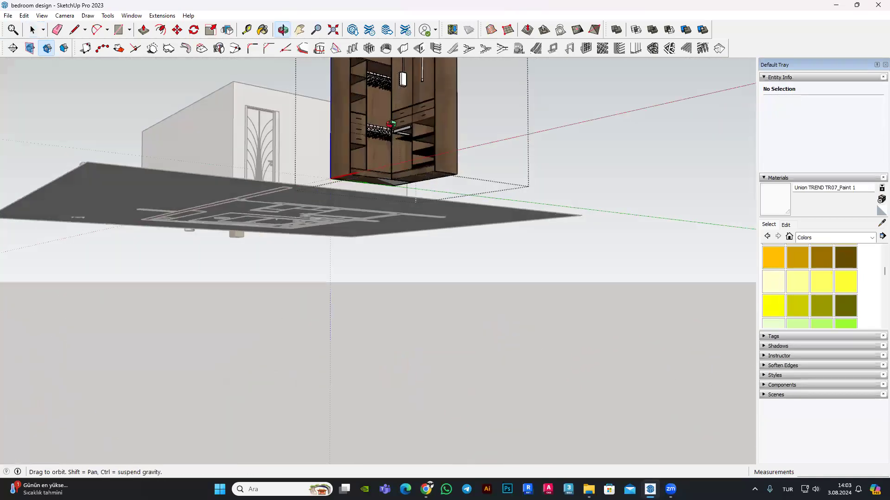
scroll(357, 179, "up", 2)
scroll(363, 162, "up", 3)
scroll(367, 155, "up", 3)
left_click(368, 156)
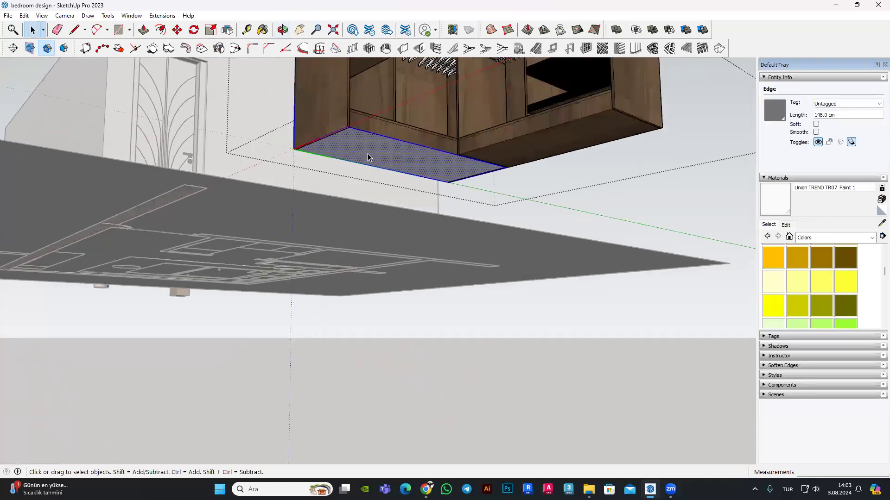
left_click(415, 149)
mouse_move(563, 251)
middle_mouse_down()
mouse_move(508, 366)
mouse_move(473, 201)
middle_mouse_up()
scroll(595, 223, "down", 5)
middle_click_drag(596, 223, 596, 407)
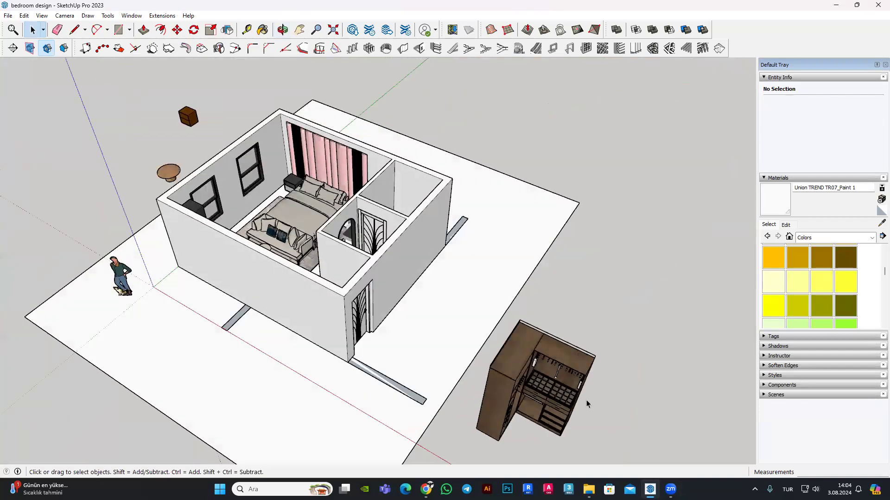
scroll(586, 403, "up", 1)
Step: Select the wardrobe and open it for editing to check its top edges
left_click(556, 370)
scroll(610, 224, "up", 2)
scroll(617, 187, "up", 2)
mouse_move(618, 187)
middle_mouse_down()
mouse_move(550, 85)
mouse_move(559, 114)
middle_mouse_up()
double_click(559, 113)
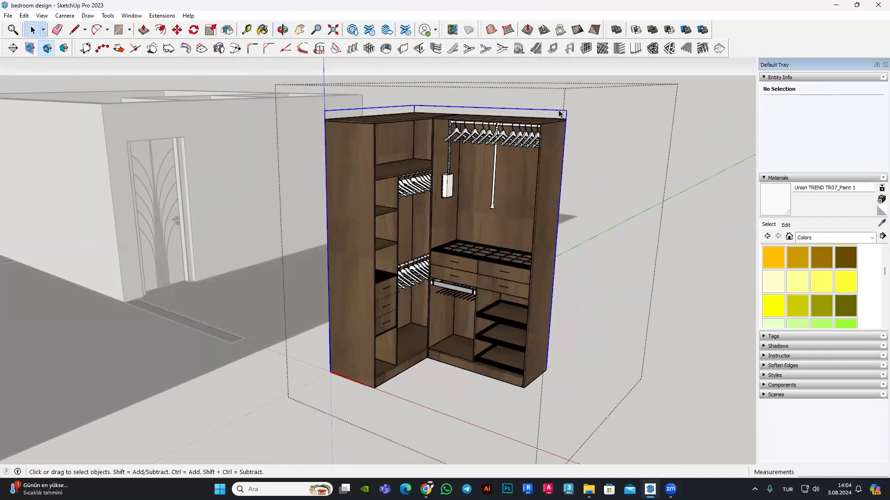
left_click(559, 113)
mouse_move(489, 121)
middle_mouse_down()
mouse_move(524, 199)
mouse_move(622, 183)
mouse_move(604, 381)
middle_mouse_up()
Step: Select the whole wardrobe component and start rotating it with the Rotate tool
scroll(604, 380, "up", 3)
scroll(437, 341, "up", 2)
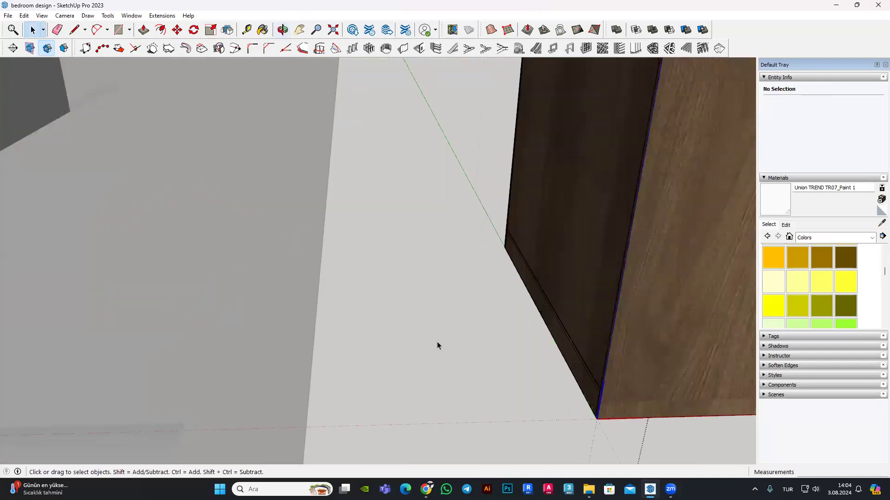
scroll(438, 341, "down", 3)
scroll(534, 289, "down", 3)
scroll(534, 289, "down", 3)
mouse_move(644, 218)
middle_mouse_down()
mouse_move(558, 233)
mouse_move(237, 62)
middle_mouse_up()
left_click(558, 233)
left_click(193, 29)
mouse_move(394, 199)
middle_mouse_down()
mouse_move(472, 315)
mouse_move(572, 381)
mouse_move(548, 386)
middle_mouse_up()
Step: Rotate the imported wardrobe around a centre point on it to its new orientation
left_click(576, 385)
left_click(603, 365)
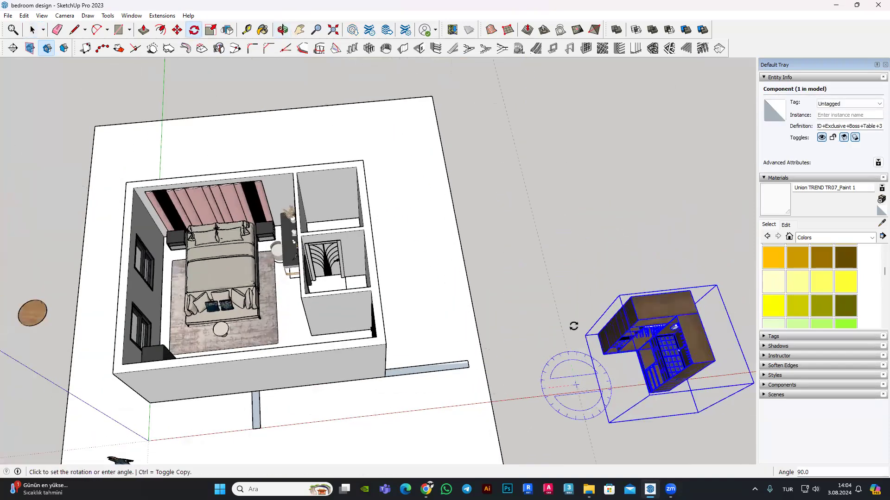
left_click(705, 371)
mouse_move(704, 371)
middle_mouse_down()
mouse_move(690, 323)
mouse_move(287, 88)
mouse_move(239, 80)
mouse_move(704, 253)
middle_mouse_up()
Step: Move the rotated wardrobe into the small closet beside the bedroom
key("m")
scroll(704, 253, "up", 2)
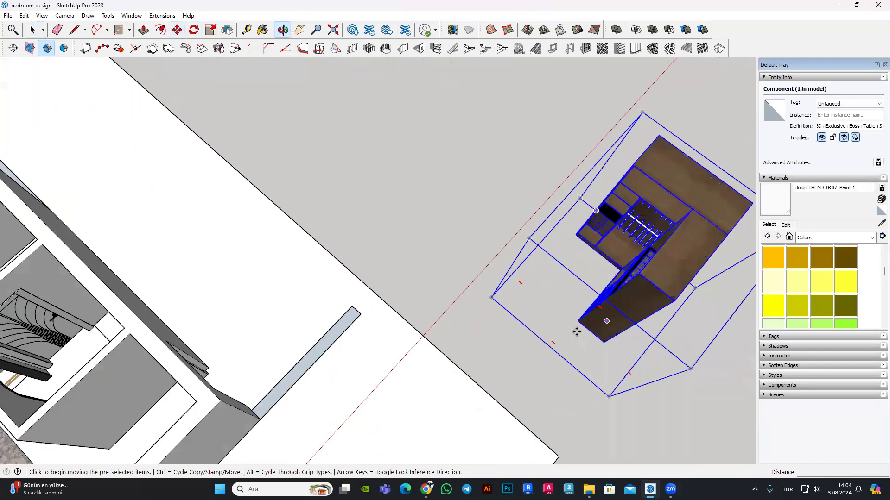
scroll(576, 328, "up", 4)
scroll(527, 278, "up", 2)
left_click(513, 275)
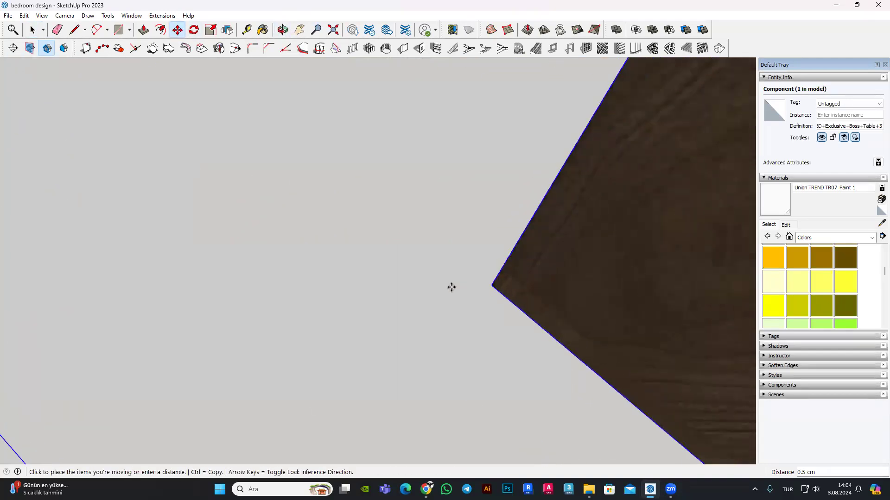
scroll(451, 286, "down", 3)
scroll(556, 284, "down", 3)
scroll(635, 280, "down", 1)
scroll(643, 286, "down", 3)
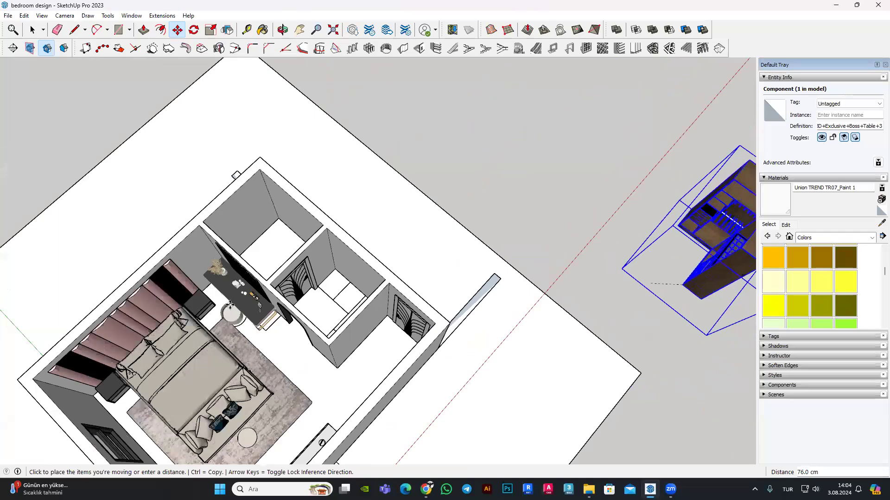
scroll(322, 338, "up", 2)
scroll(322, 337, "up", 2)
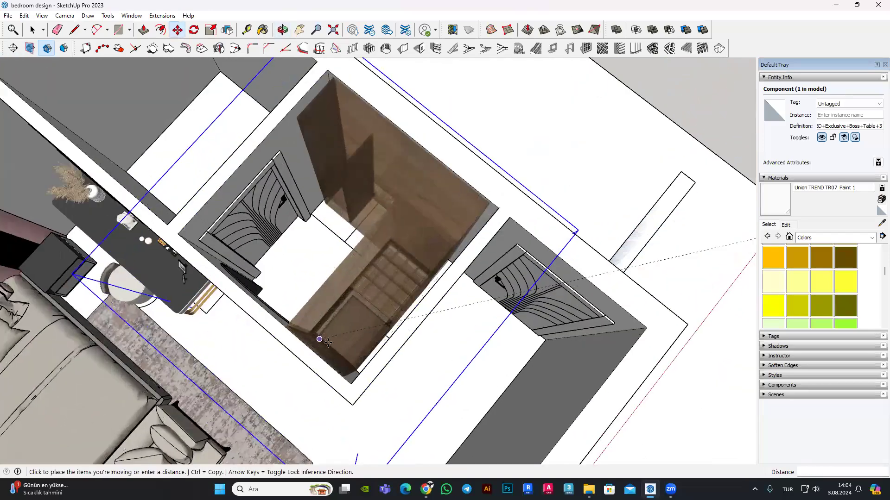
scroll(322, 337, "up", 2)
left_click(503, 317)
Step: Fit the wardrobe's corner into the back corner of the closet
mouse_move(482, 306)
middle_mouse_down()
mouse_move(503, 318)
mouse_move(434, 314)
middle_mouse_up()
scroll(424, 325, "up", 3)
scroll(411, 268, "up", 3)
left_click(411, 267)
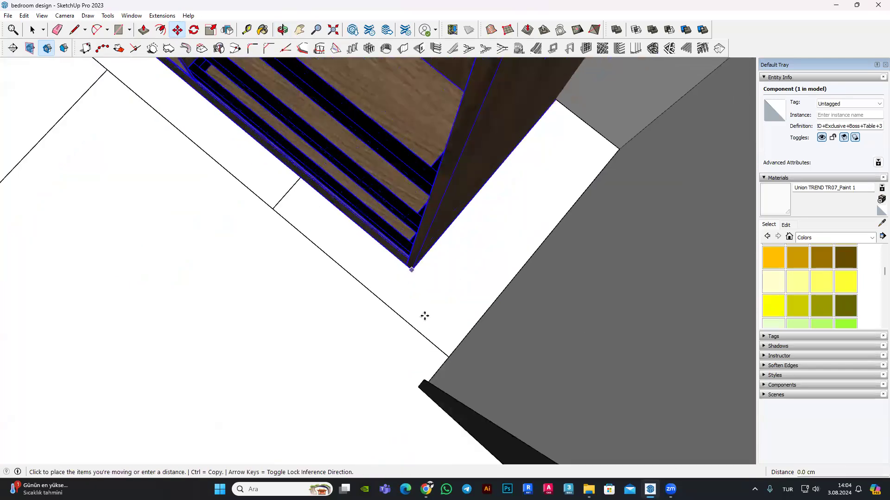
left_click(449, 358)
scroll(449, 270, "down", 2)
scroll(399, 218, "down", 3)
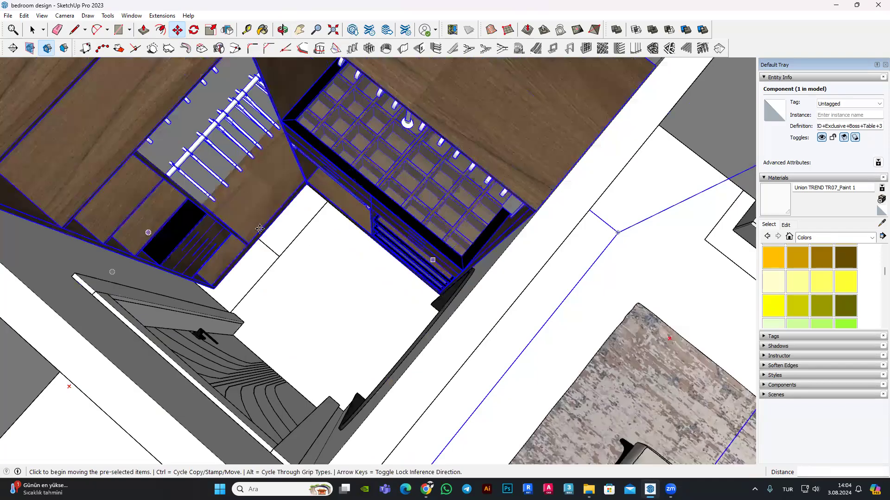
scroll(354, 171, "down", 2)
Step: Orbit and zoom around the wardrobe to inspect how it sits in the closet
middle_click_drag(354, 170, 336, 268)
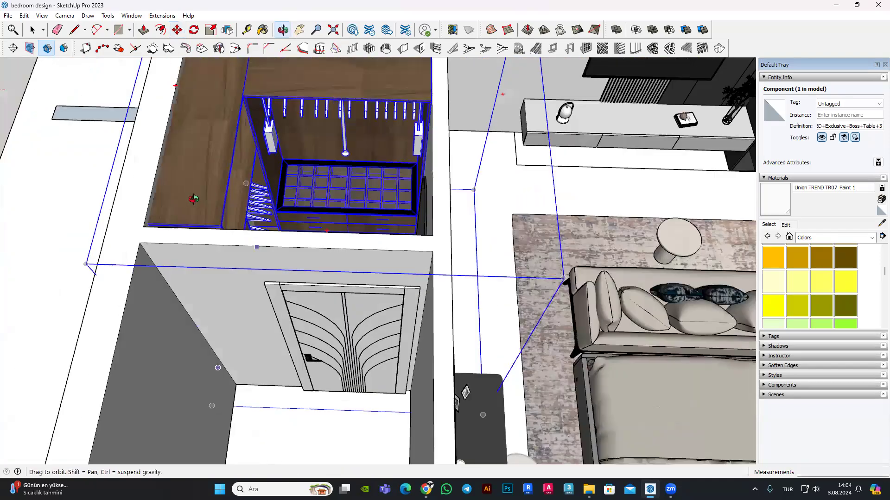
scroll(336, 268, "down", 3)
scroll(258, 227, "up", 3)
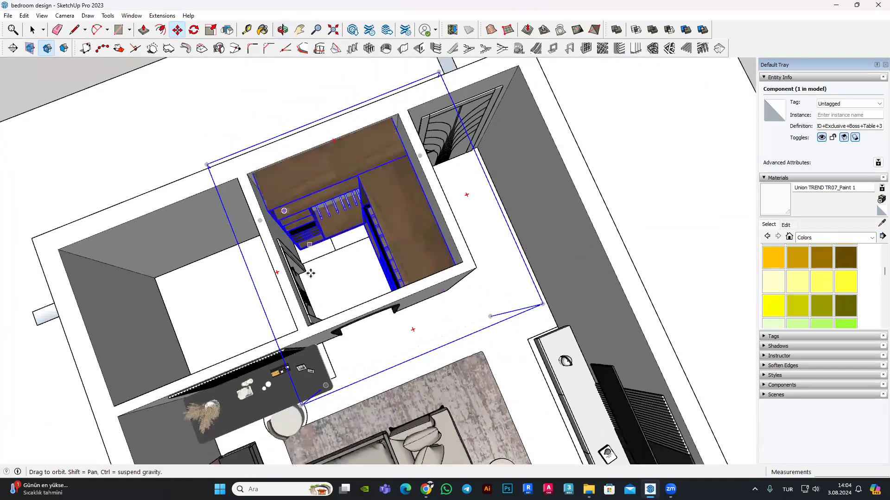
mouse_move(259, 227)
middle_mouse_down()
mouse_move(241, 255)
mouse_move(408, 302)
mouse_move(385, 285)
middle_mouse_up()
scroll(241, 255, "up", 2)
scroll(408, 302, "up", 3)
scroll(408, 302, "down", 5)
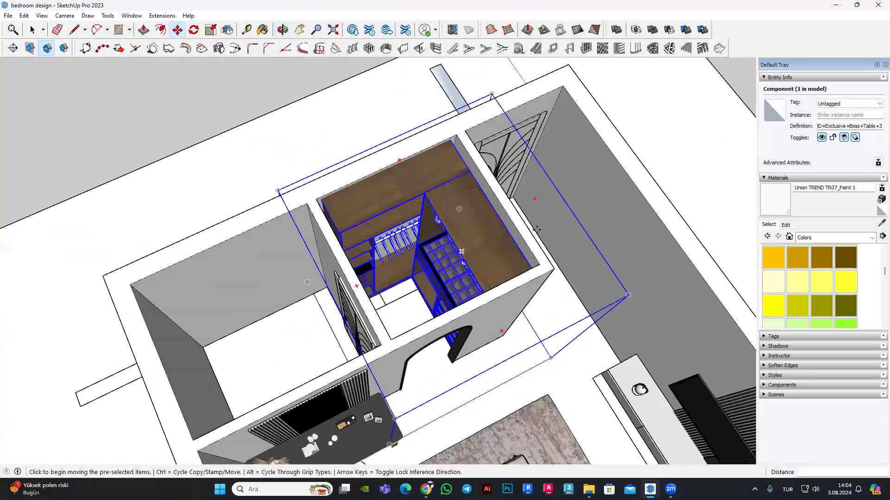
scroll(385, 285, "up", 2)
scroll(385, 285, "up", 2)
scroll(366, 296, "up", 2)
scroll(339, 315, "up", 2)
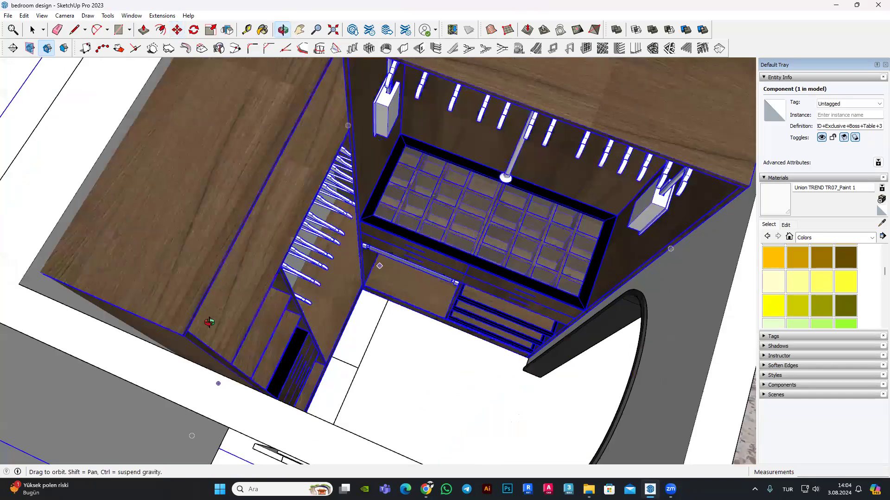
scroll(314, 330, "up", 2)
scroll(314, 330, "down", 2)
scroll(238, 347, "down", 2)
scroll(209, 332, "down", 2)
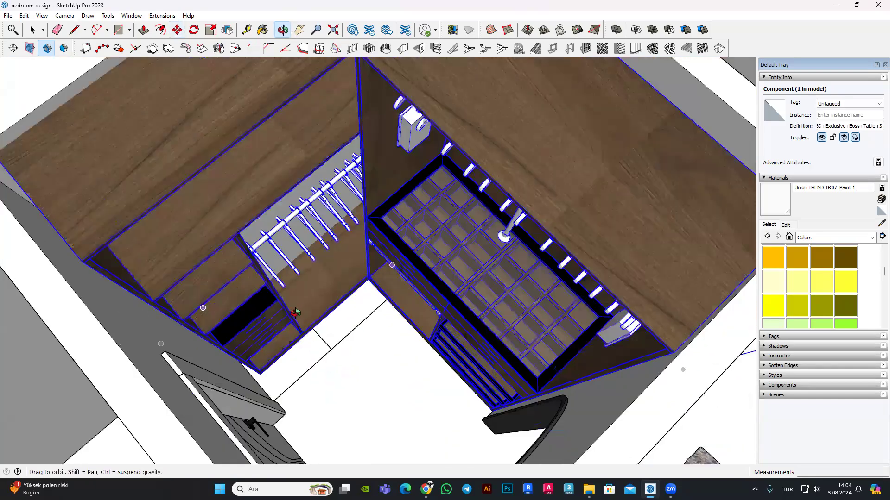
scroll(223, 325, "down", 2)
middle_click_drag(223, 326, 278, 259)
scroll(297, 232, "up", 3)
key("m")
scroll(323, 217, "down", 2)
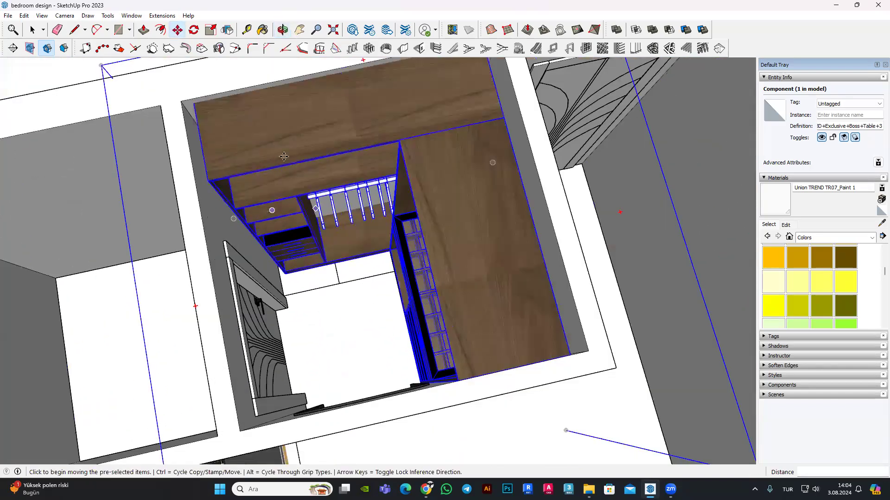
key("l")
middle_click_drag(323, 217, 320, 185)
key("space")
scroll(313, 231, "down", 2)
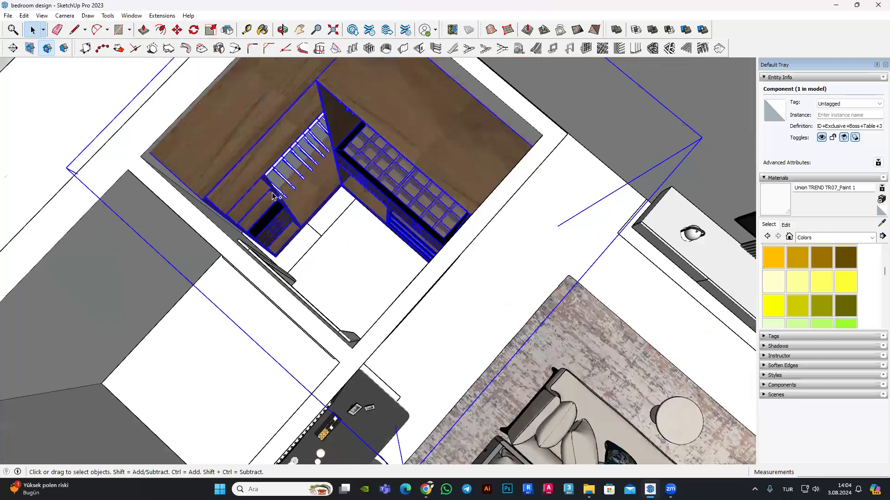
scroll(313, 230, "up", 1)
scroll(313, 231, "up", 2)
scroll(324, 218, "up", 2)
Step: Check alignment with trial lines from the closet floor edge and the wardrobe's top corner
key("l")
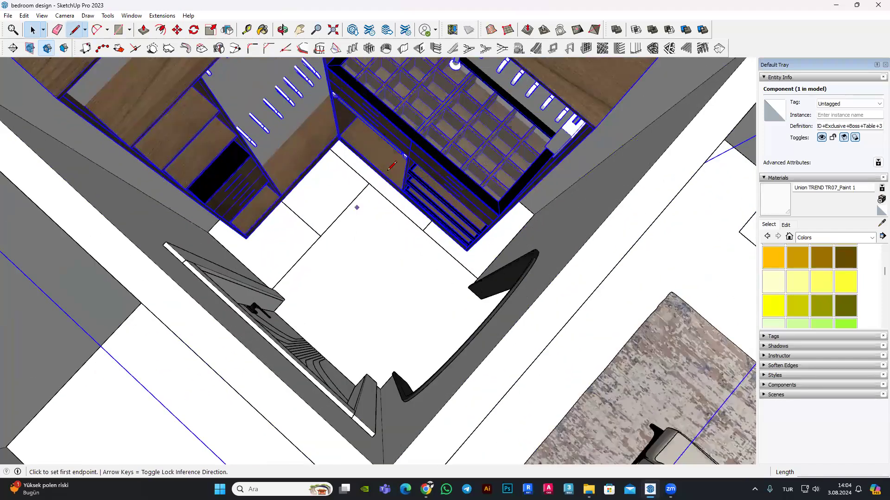
scroll(357, 204, "up", 2)
left_click(364, 169)
scroll(232, 325, "up", 1)
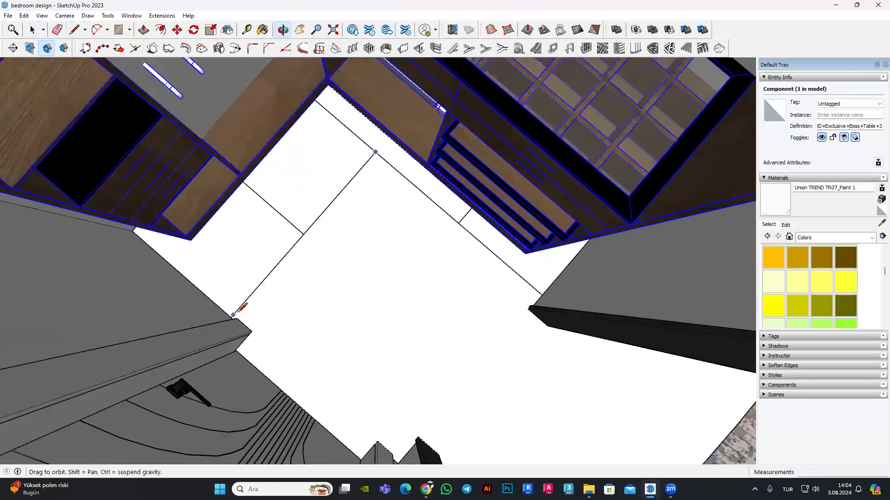
scroll(231, 315, "up", 2)
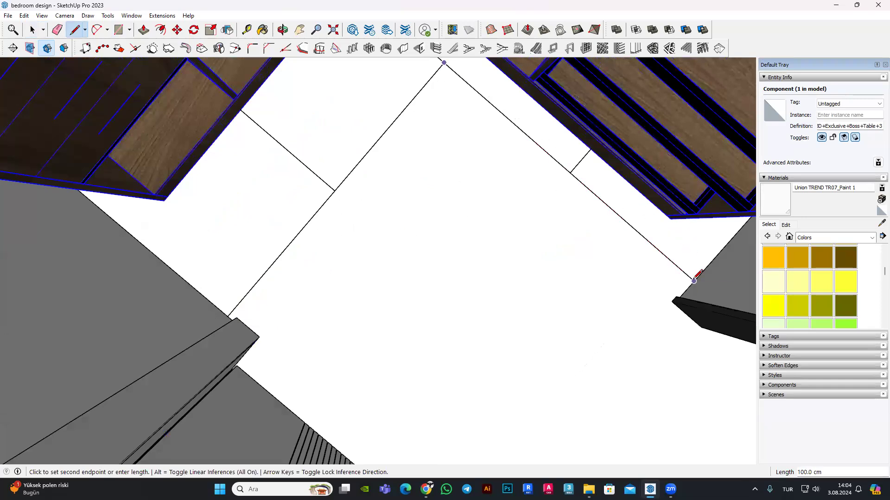
scroll(362, 223, "down", 3)
scroll(296, 268, "up", 3)
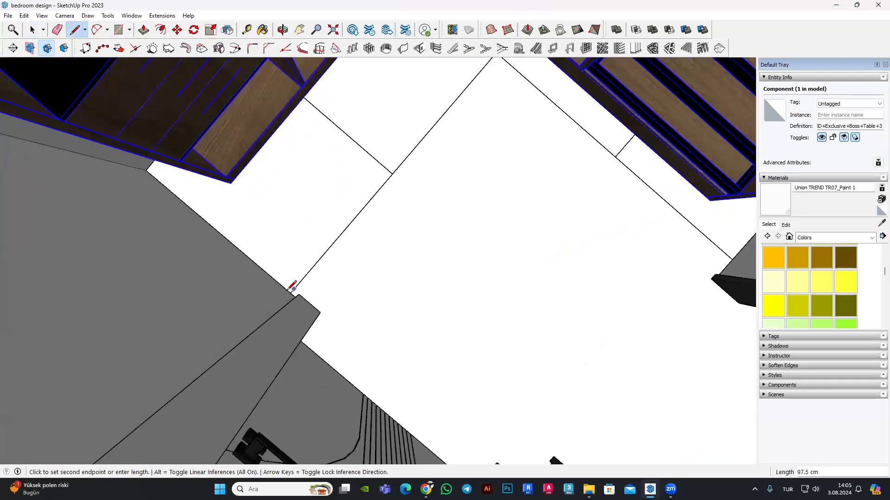
scroll(257, 170, "down", 2)
key("Escape")
scroll(354, 215, "down", 2)
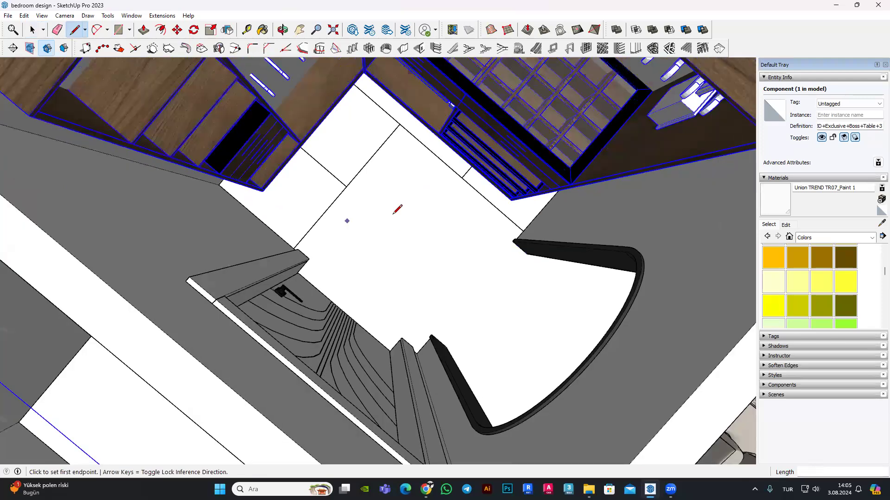
scroll(399, 207, "down", 3)
scroll(389, 228, "down", 2)
scroll(343, 114, "up", 3)
scroll(348, 118, "up", 2)
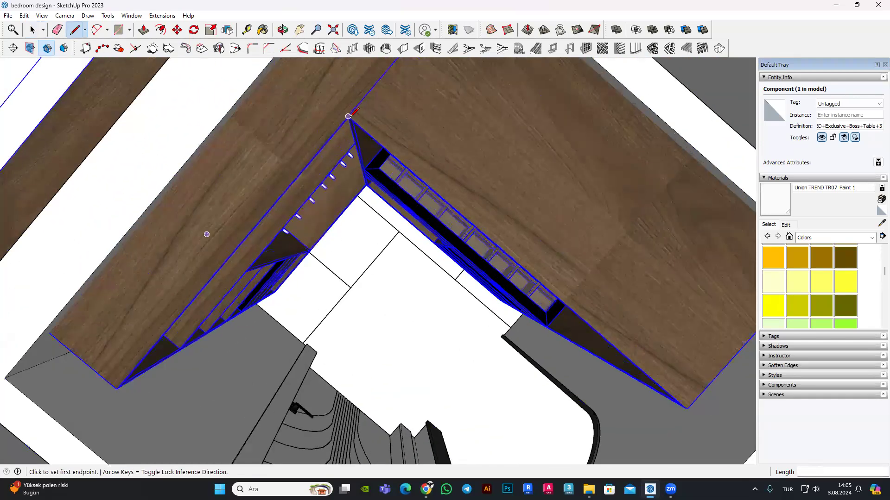
left_click(350, 119)
scroll(352, 123, "up", 1)
scroll(371, 134, "up", 1)
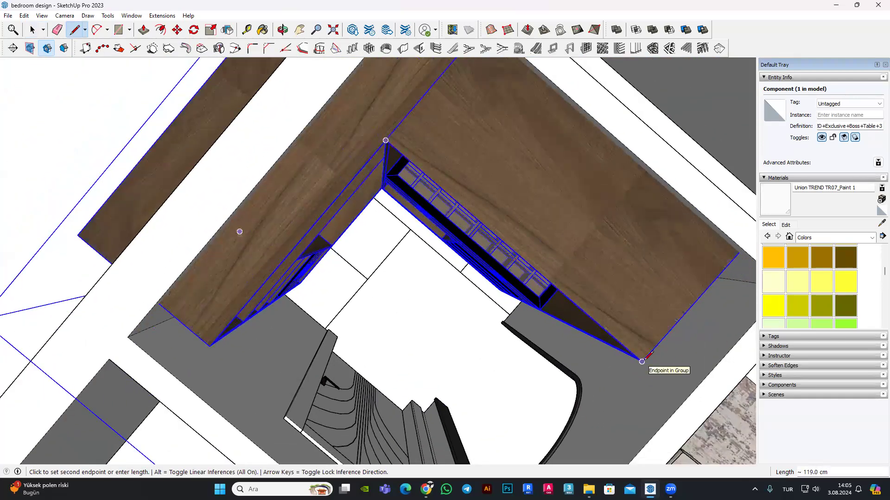
scroll(500, 244, "down", 3)
scroll(308, 155, "down", 2)
mouse_move(308, 155)
middle_mouse_down()
mouse_move(298, 201)
mouse_move(265, 146)
mouse_move(279, 153)
mouse_move(329, 136)
mouse_move(521, 210)
mouse_move(497, 175)
mouse_move(323, 158)
middle_mouse_up()
key("space")
Step: Move the wardrobe by its lower corner about 10 cm so it meets the closet wall
scroll(337, 133, "up", 2)
scroll(496, 175, "down", 3)
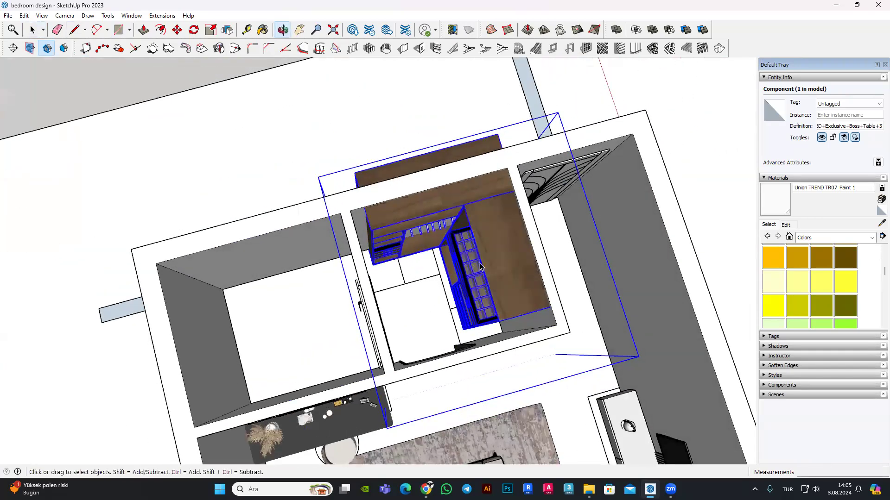
scroll(323, 158, "up", 3)
scroll(323, 158, "up", 1)
key("m")
scroll(373, 248, "down", 2)
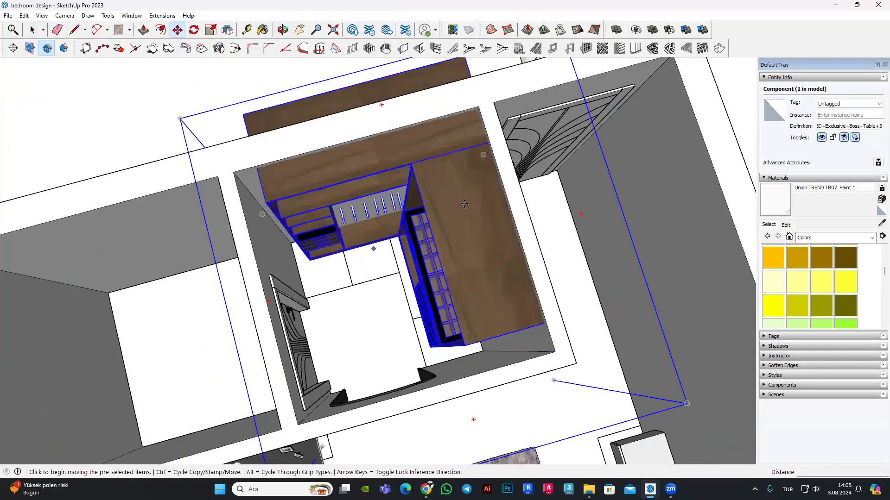
scroll(484, 255, "up", 1)
scroll(547, 328, "up", 3)
mouse_move(547, 328)
middle_mouse_down()
mouse_move(592, 322)
mouse_move(438, 355)
mouse_move(470, 338)
middle_mouse_up()
scroll(471, 337, "up", 2)
scroll(470, 338, "up", 1)
left_click(521, 421)
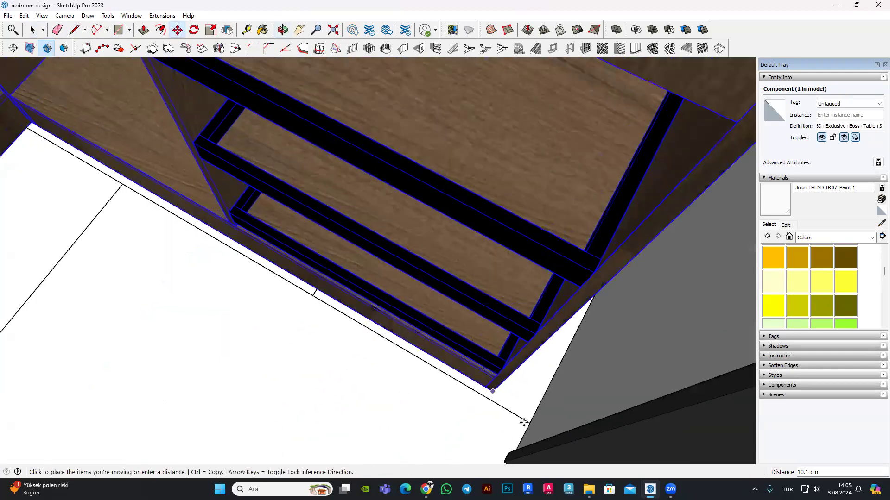
scroll(532, 422, "up", 1)
left_click(529, 422)
scroll(471, 357, "down", 2)
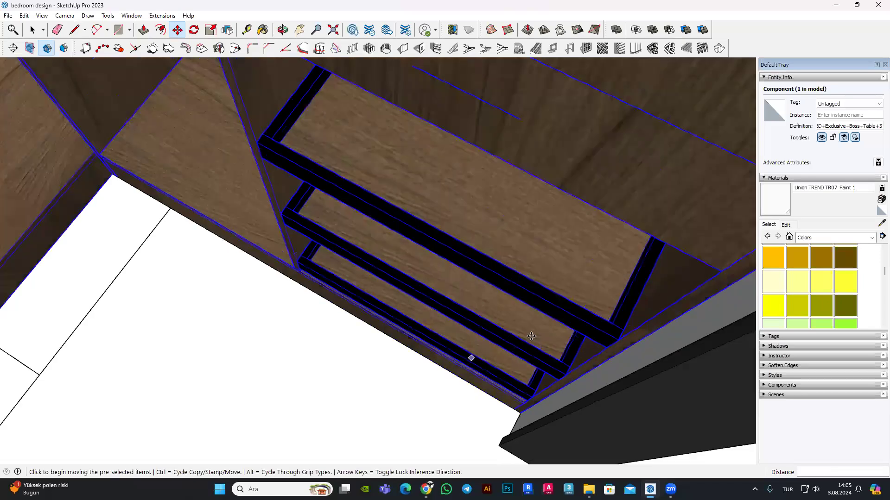
scroll(470, 357, "down", 3)
scroll(71, 357, "down", 3)
scroll(226, 135, "down", 3)
scroll(227, 134, "up", 1)
key("space")
scroll(375, 255, "up", 3)
scroll(472, 200, "down", 1)
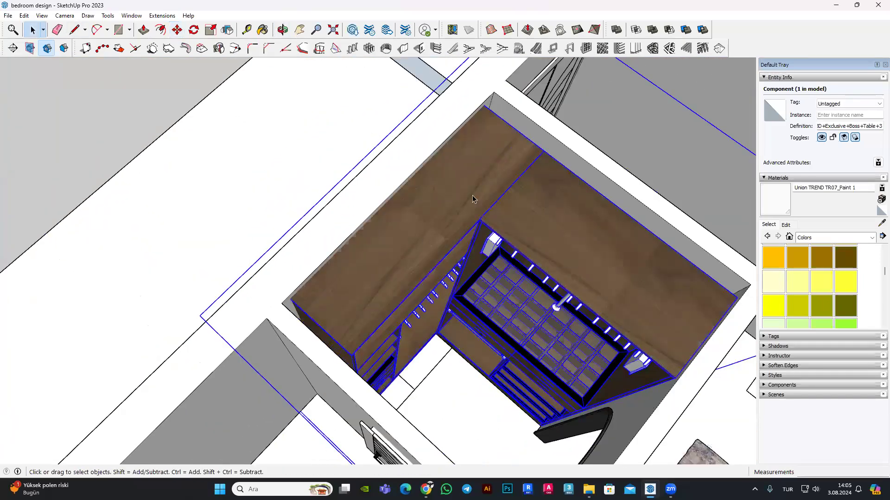
mouse_move(511, 212)
middle_mouse_down()
mouse_move(577, 207)
mouse_move(504, 183)
mouse_move(377, 204)
middle_mouse_up()
Step: Open the wardrobe component for editing and select the left cubby insert group
double_click(577, 207)
left_click(576, 207)
scroll(378, 205, "up", 4)
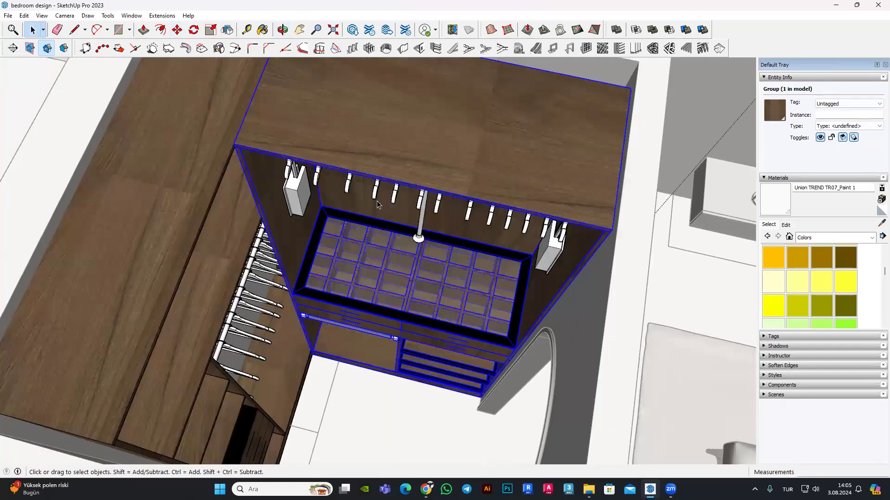
scroll(317, 323, "up", 2)
scroll(291, 233, "up", 3)
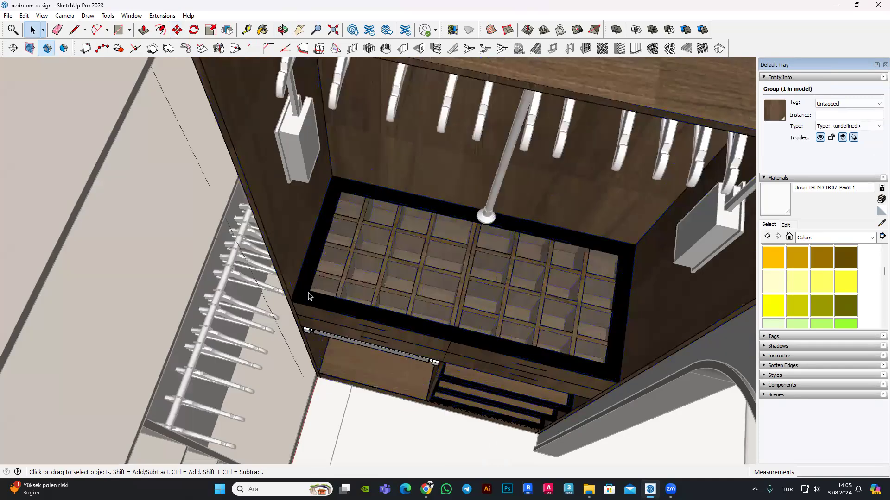
scroll(309, 317, "up", 3)
left_click(305, 299)
Step: Hide the left cubby insert, leaving a plain drawer area
mouse_move(306, 278)
middle_mouse_down()
mouse_move(357, 292)
mouse_move(260, 246)
mouse_move(344, 235)
middle_mouse_up()
scroll(345, 235, "up", 3)
scroll(327, 222, "down", 3)
mouse_move(337, 185)
middle_mouse_down()
mouse_move(300, 244)
mouse_move(337, 214)
middle_mouse_up()
scroll(330, 200, "up", 3)
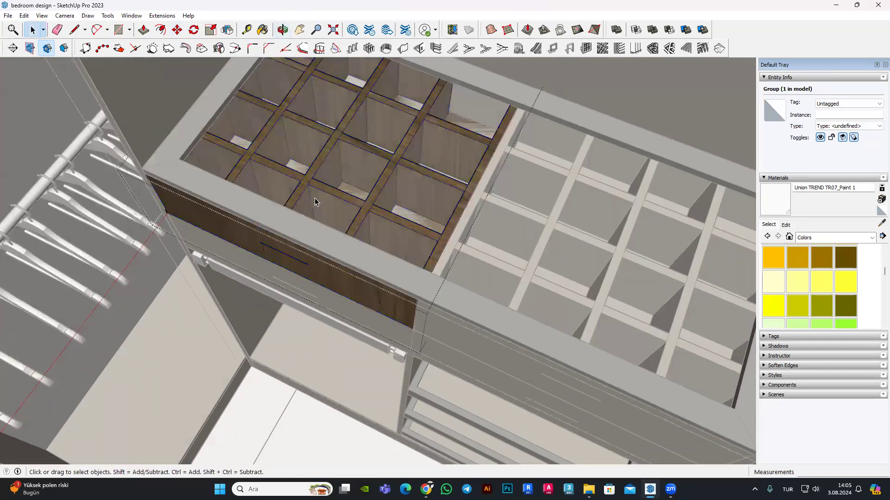
mouse_move(260, 218)
middle_mouse_down()
mouse_move(182, 155)
mouse_move(234, 93)
mouse_move(357, 241)
middle_mouse_up()
scroll(423, 293, "up", 3)
mouse_move(423, 294)
middle_mouse_down()
mouse_move(349, 261)
mouse_move(427, 234)
middle_mouse_up()
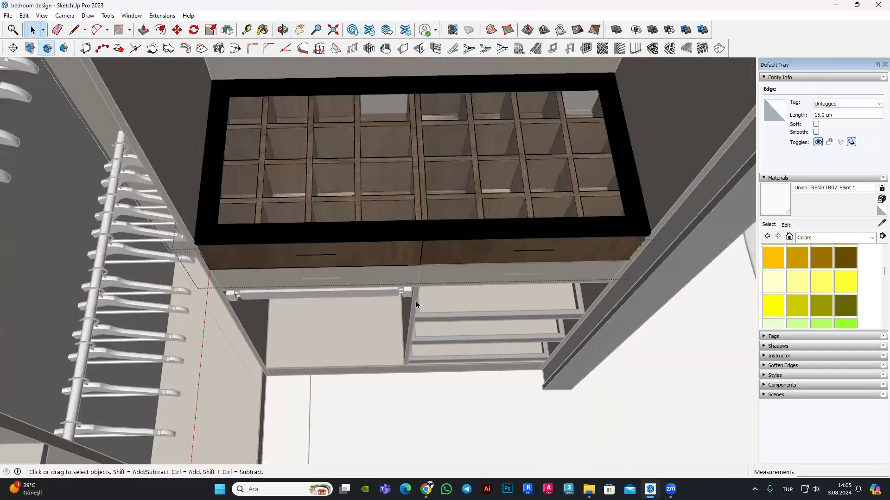
scroll(380, 262, "up", 2)
key("h")
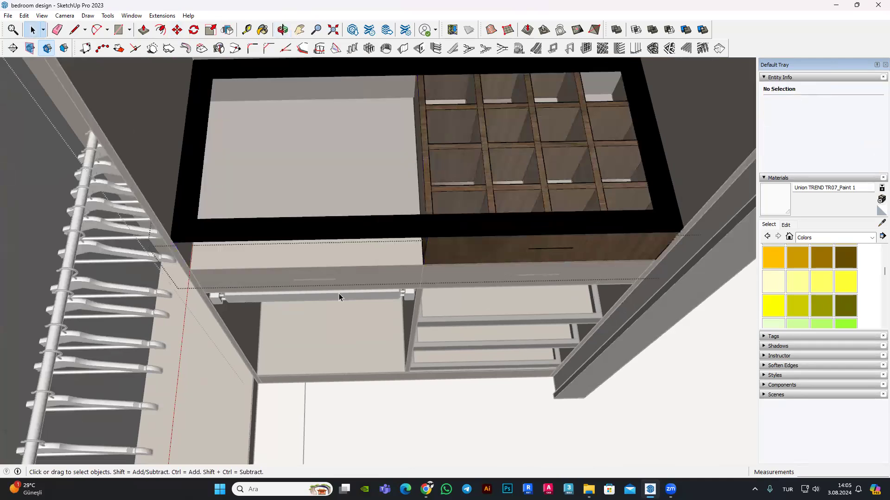
scroll(272, 302, "up", 3)
mouse_move(271, 301)
middle_mouse_down()
mouse_move(314, 358)
mouse_move(335, 363)
middle_mouse_up()
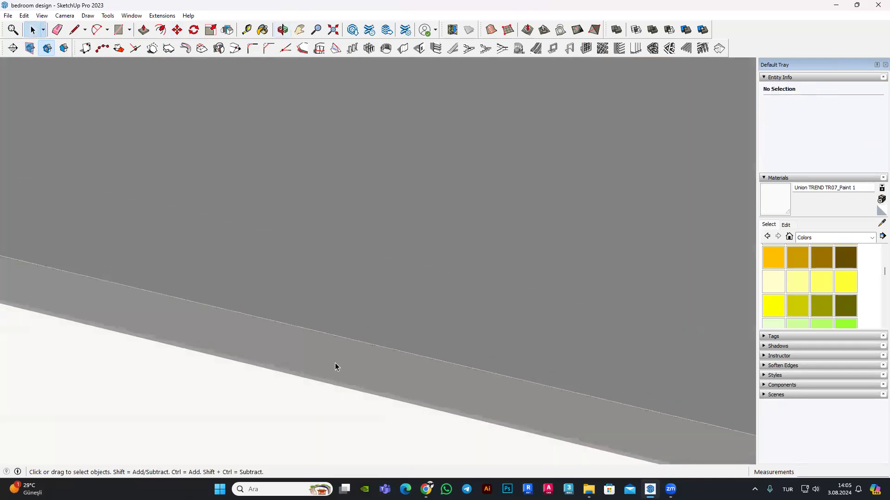
scroll(316, 344, "up", 2)
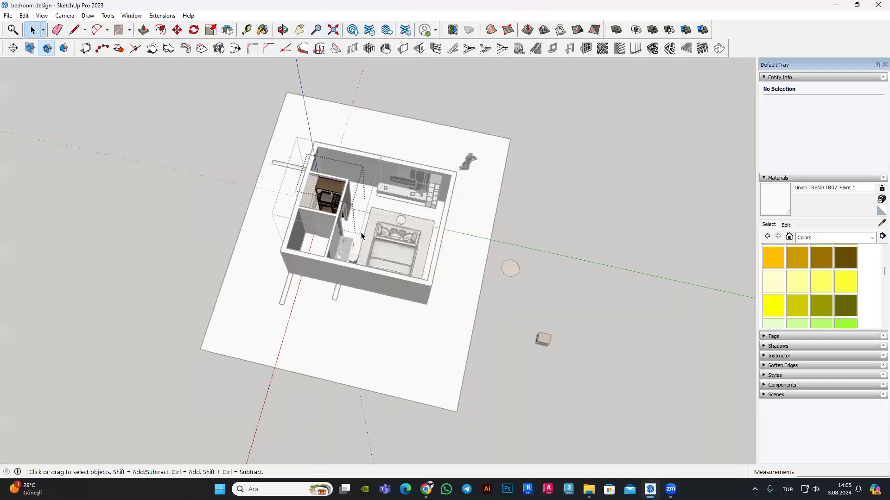
Step: Move the wardrobe about 534 cm left, out of the closet beside the house
mouse_move(361, 232)
middle_mouse_down()
mouse_move(190, 177)
mouse_move(320, 197)
middle_mouse_up()
scroll(320, 197, "up", 3)
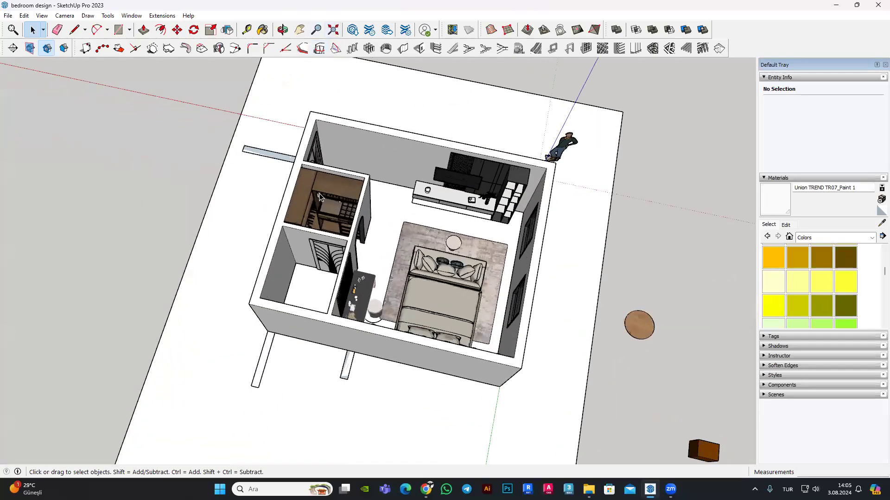
scroll(319, 197, "up", 2)
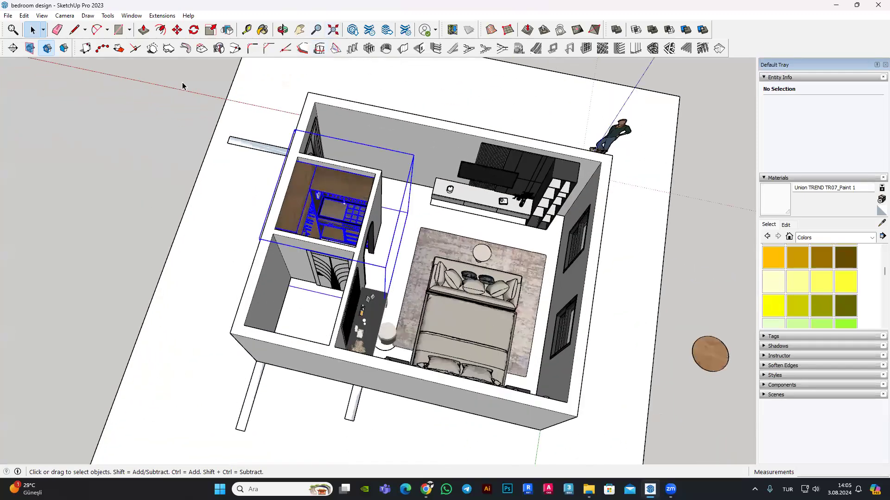
left_click(366, 230)
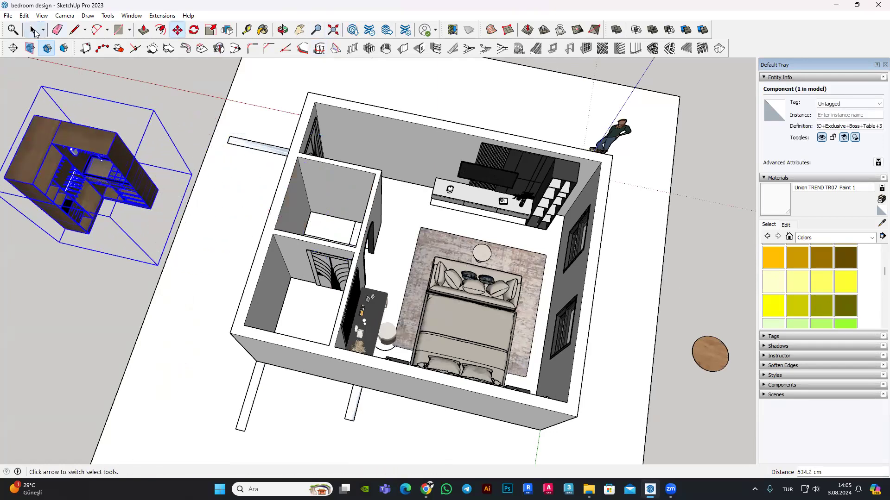
middle_click_drag(325, 175, 101, 177)
scroll(332, 173, "down", 3)
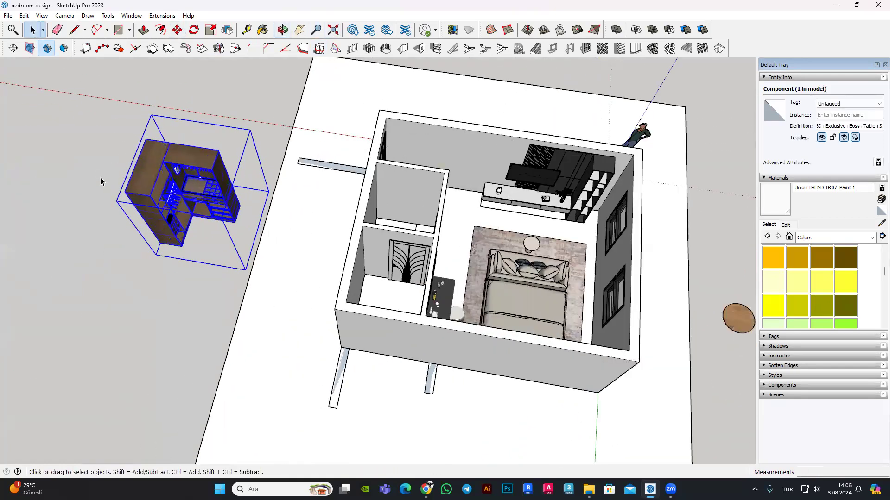
scroll(139, 176, "up", 3)
scroll(260, 166, "up", 2)
scroll(261, 166, "up", 2)
scroll(352, 227, "up", 2)
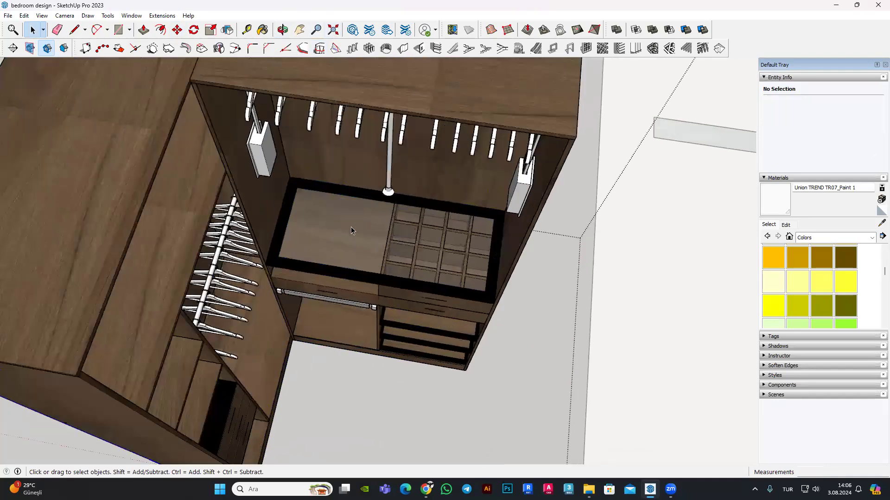
scroll(350, 226, "up", 2)
scroll(350, 226, "down", 2)
Step: Orbit into the wardrobe and inspect its black drawer-top frame
mouse_move(214, 208)
middle_mouse_down()
mouse_move(244, 178)
mouse_move(231, 153)
mouse_move(278, 143)
mouse_move(343, 175)
mouse_move(215, 69)
middle_mouse_up()
scroll(243, 178, "up", 2)
scroll(222, 153, "up", 2)
scroll(218, 153, "up", 2)
left_click(218, 153)
key("Escape")
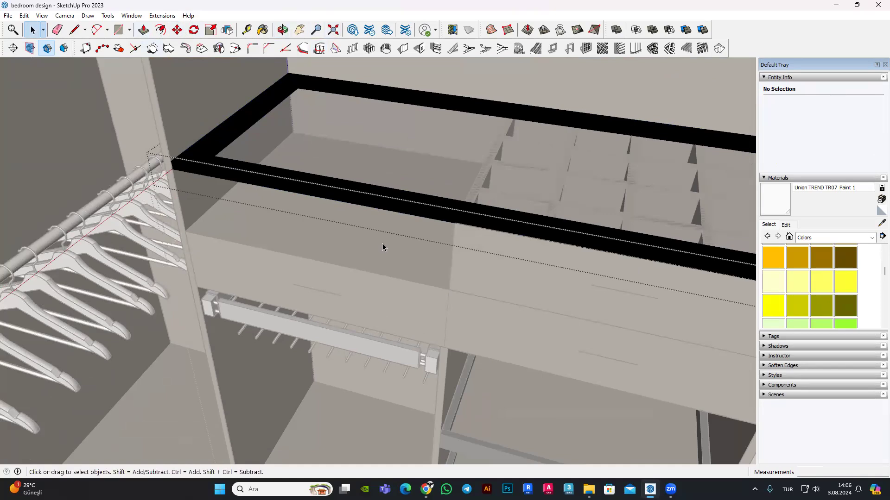
Step: Push/Pull the black tray frame face out 19 cm
middle_click_drag(383, 247, 342, 223)
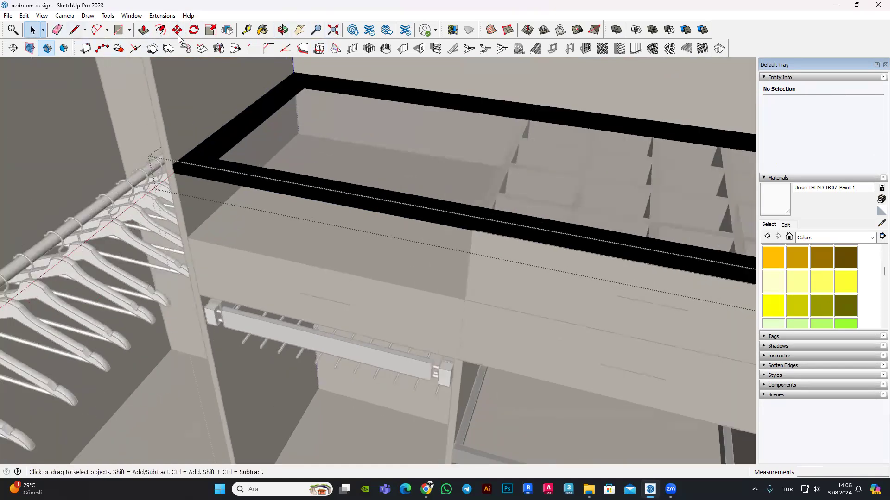
left_click(226, 166)
scroll(225, 166, "up", 3)
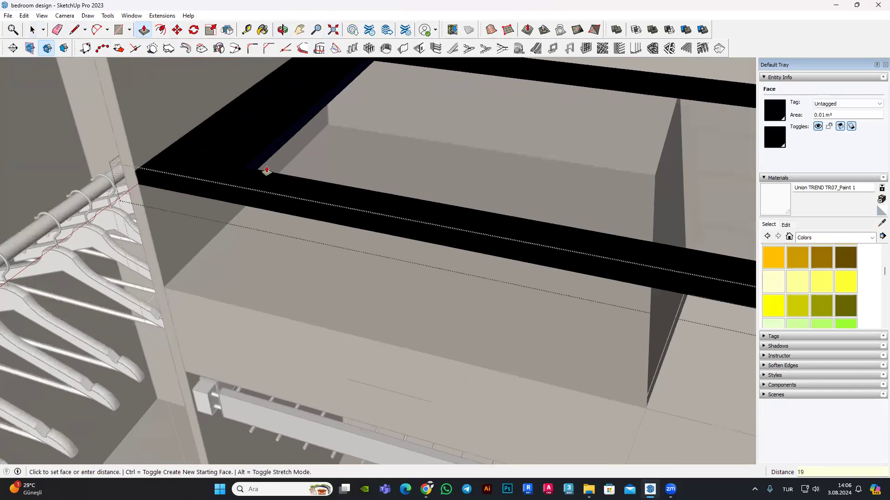
key("Return")
mouse_move(246, 188)
middle_mouse_down()
mouse_move(206, 183)
mouse_move(375, 141)
mouse_move(154, 205)
mouse_move(334, 348)
mouse_move(324, 367)
middle_mouse_up()
scroll(298, 388, "up", 3)
scroll(415, 358, "up", 3)
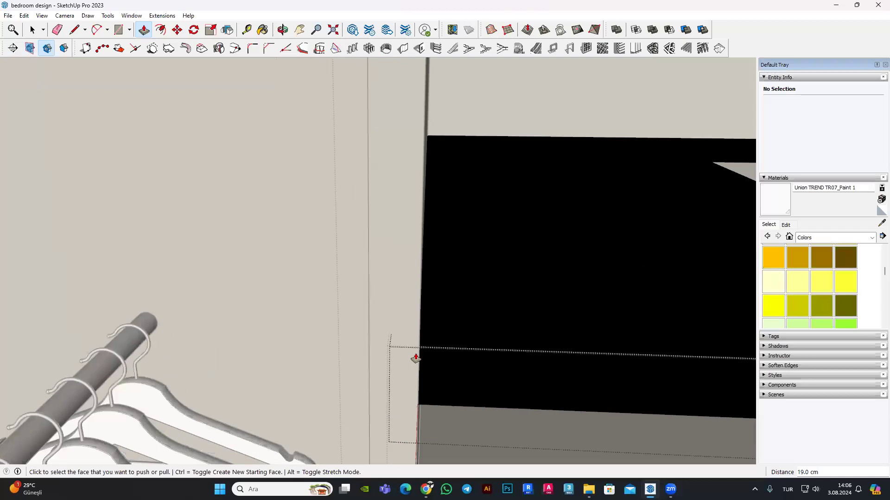
left_click(424, 366)
Step: Paint the tray frame and its top face light yellow Color E03
scroll(414, 361, "up", 2)
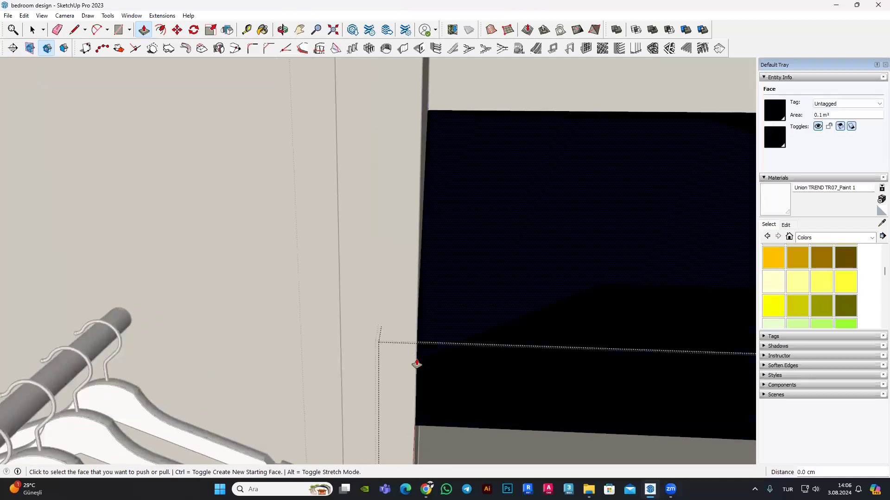
scroll(430, 371, "up", 2)
scroll(417, 365, "up", 2)
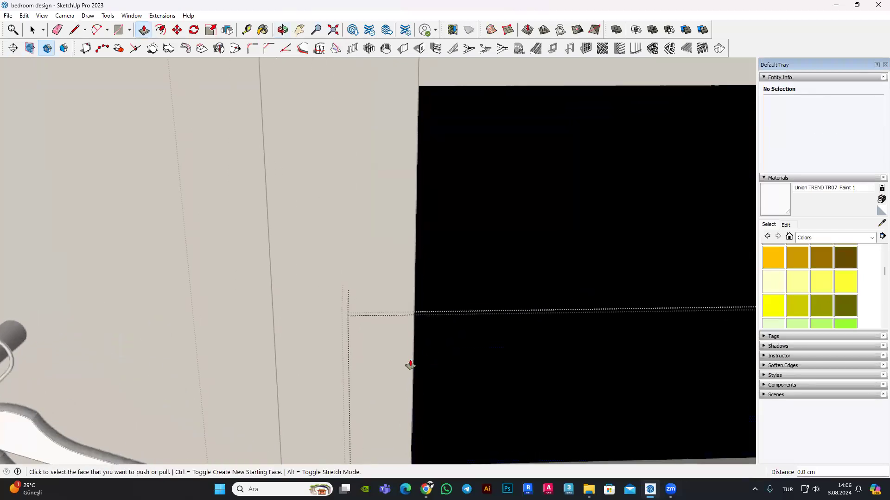
scroll(477, 367, "down", 2)
middle_click_drag(371, 349, 469, 307)
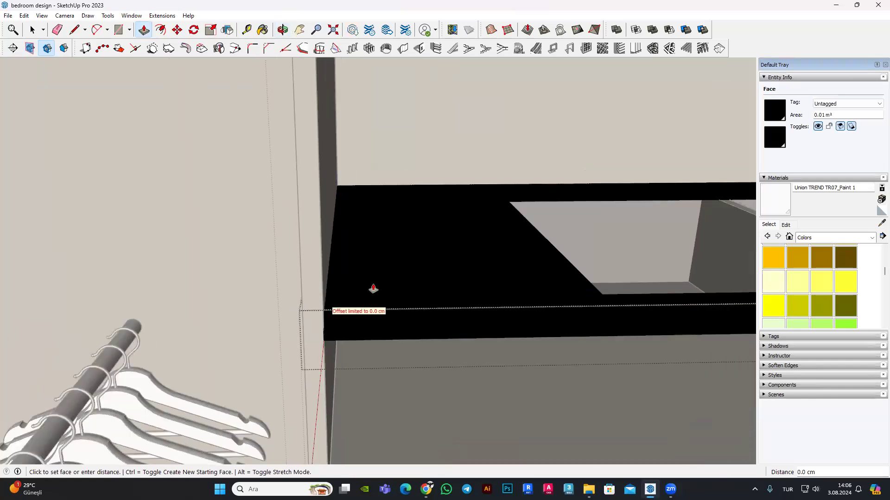
mouse_move(369, 267)
middle_mouse_down()
mouse_move(307, 148)
mouse_move(308, 123)
middle_mouse_up()
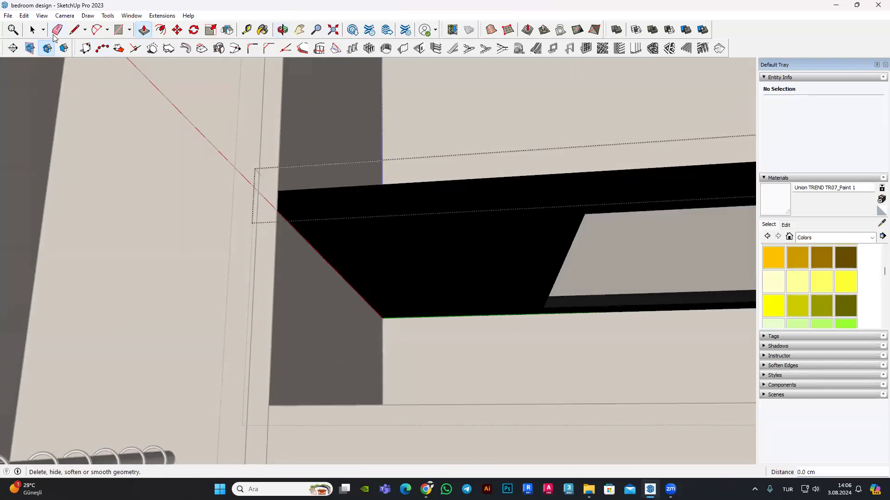
left_click(846, 258)
left_click(836, 283)
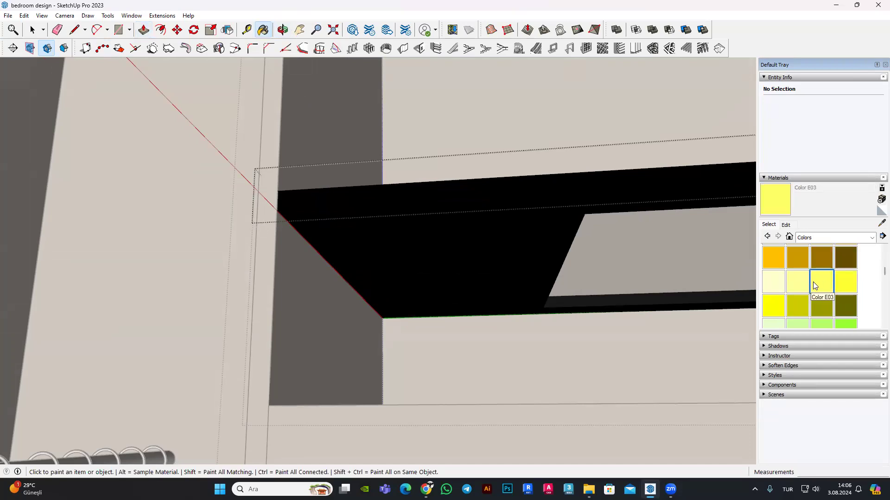
left_click(562, 225)
mouse_move(562, 224)
middle_mouse_down()
mouse_move(550, 338)
mouse_move(389, 357)
mouse_move(397, 308)
mouse_move(364, 386)
mouse_move(112, 93)
middle_mouse_up()
left_click(398, 308)
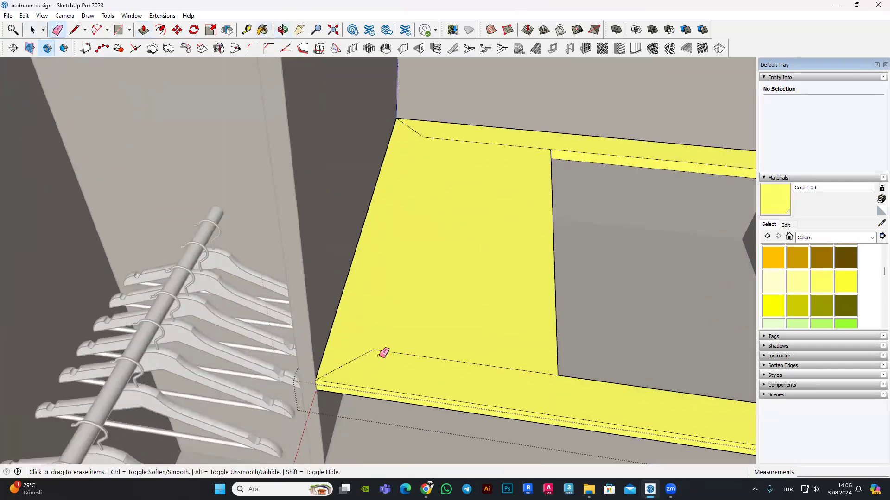
Step: Push the yellow frame's end face in 10.5 cm
middle_click_drag(387, 314, 409, 178)
mouse_move(419, 148)
middle_mouse_down()
mouse_move(464, 168)
mouse_move(392, 332)
mouse_move(392, 174)
mouse_move(386, 324)
mouse_move(457, 346)
middle_mouse_up()
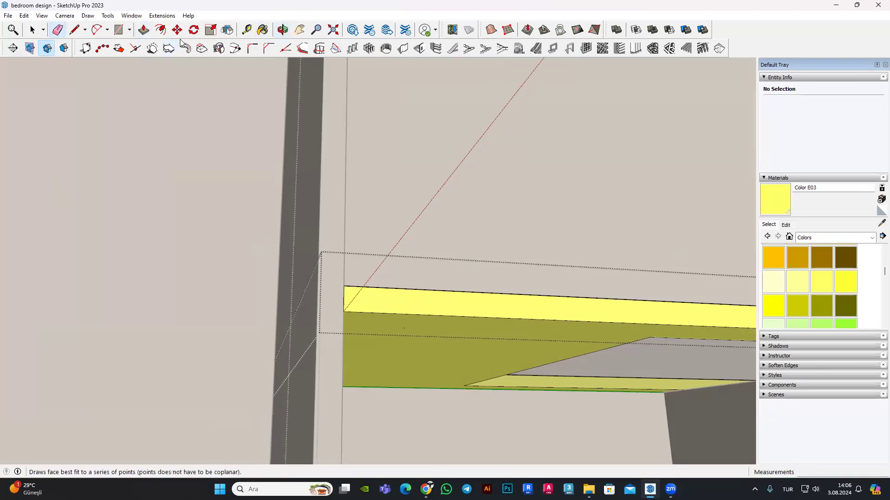
left_click(344, 324)
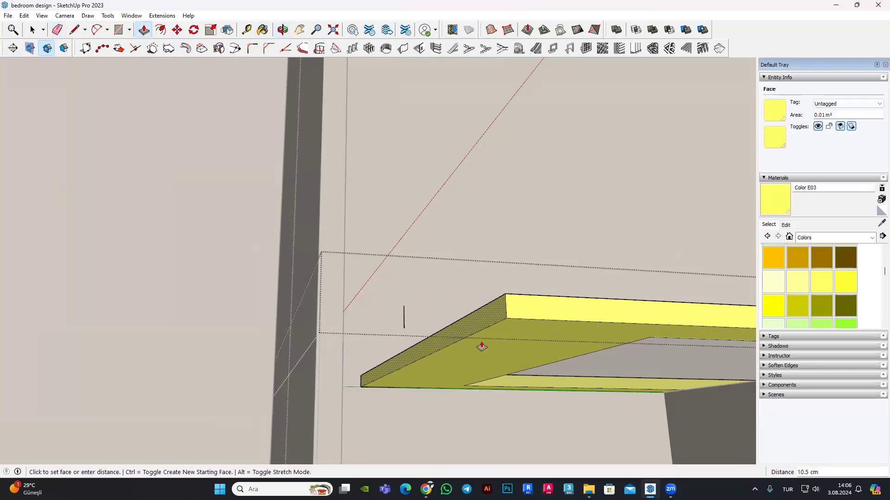
key("Return")
mouse_move(481, 346)
middle_mouse_down()
mouse_move(372, 318)
mouse_move(352, 325)
middle_mouse_up()
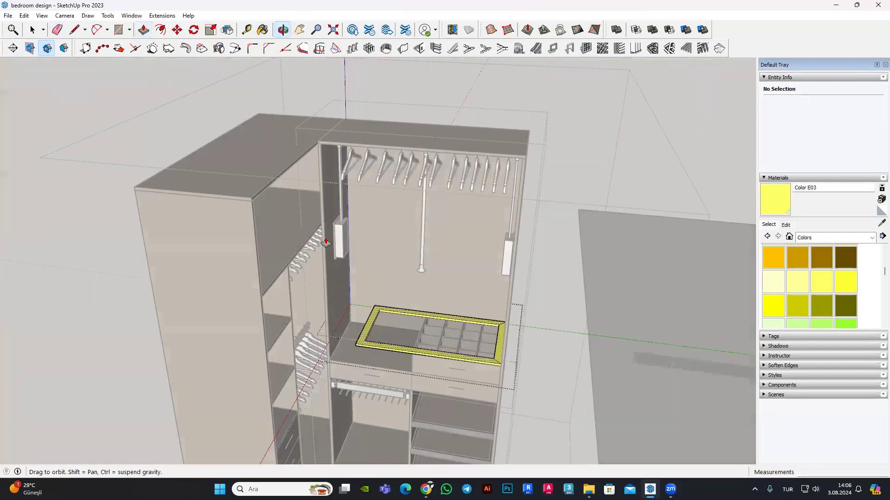
Step: Orbit into the wood wardrobe interior and select a drawer face
scroll(463, 325, "up", 5)
key("space")
scroll(368, 353, "up", 2)
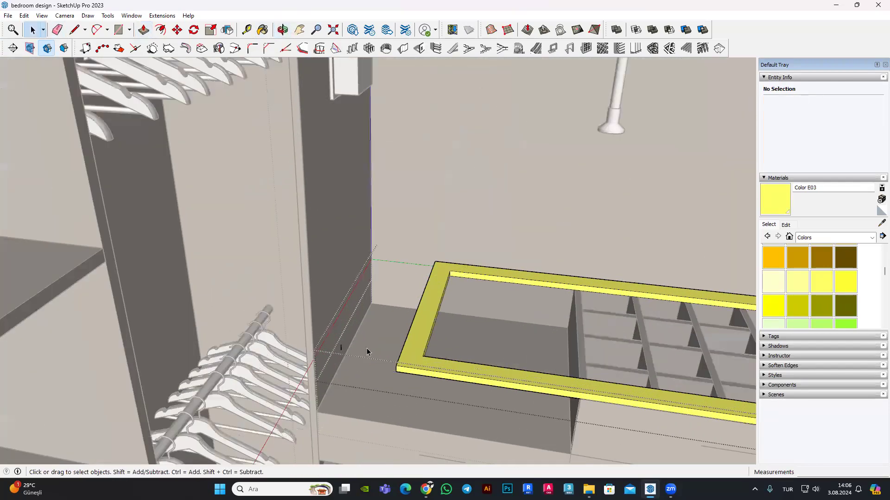
scroll(349, 364, "up", 2)
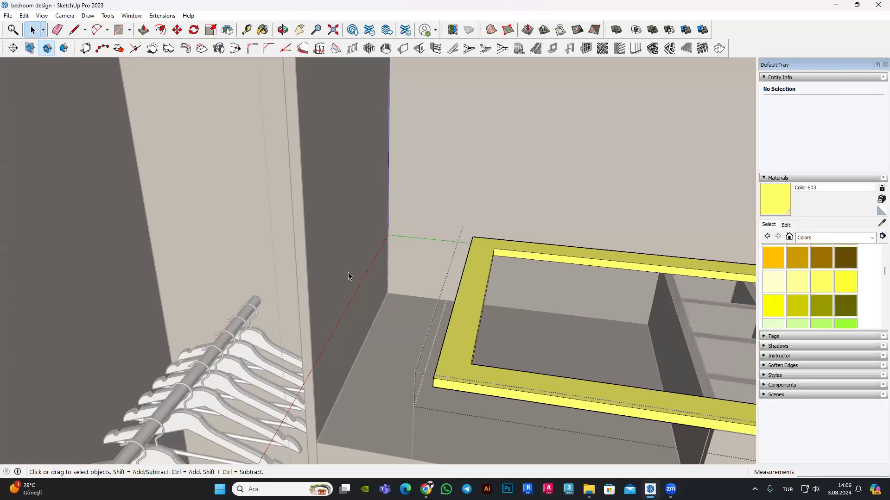
scroll(349, 272, "down", 2)
middle_click_drag(418, 310, 363, 321)
scroll(366, 346, "up", 2)
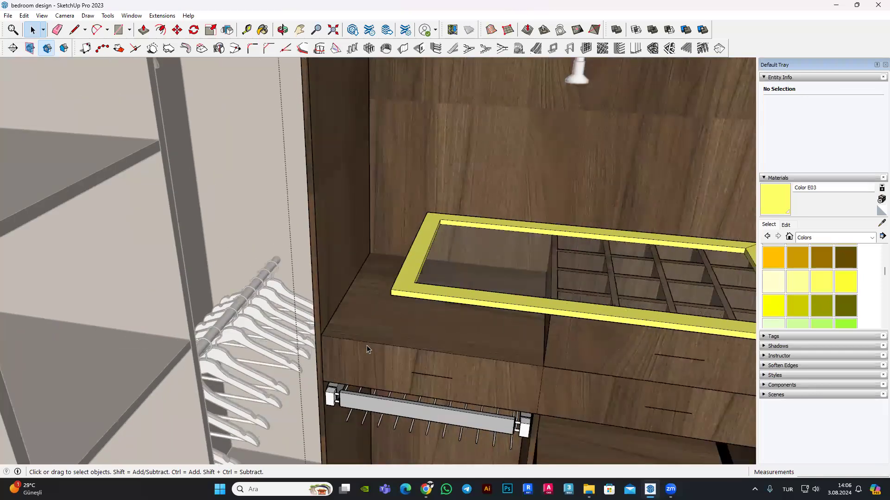
scroll(366, 345, "up", 1)
left_click(354, 279)
mouse_move(429, 294)
middle_mouse_down()
mouse_move(394, 306)
mouse_move(315, 282)
middle_mouse_up()
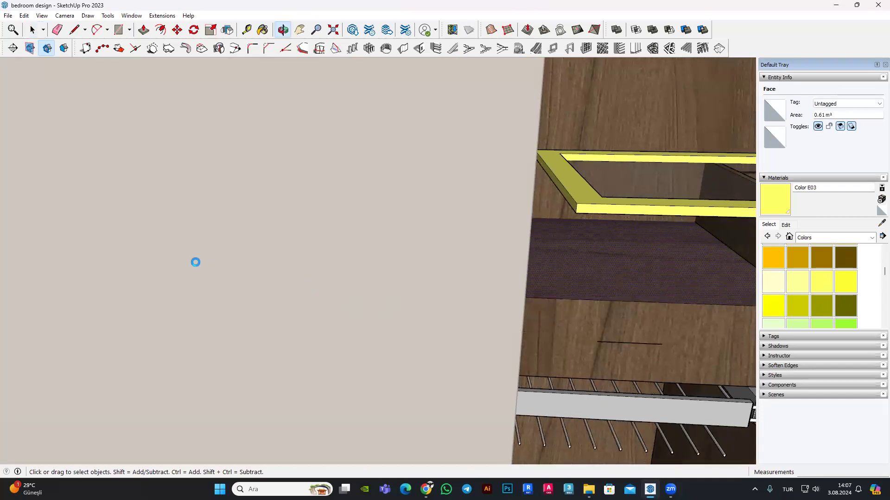
Step: Select the drawer's handle edge, then clear the selection
scroll(278, 269, "down", 2)
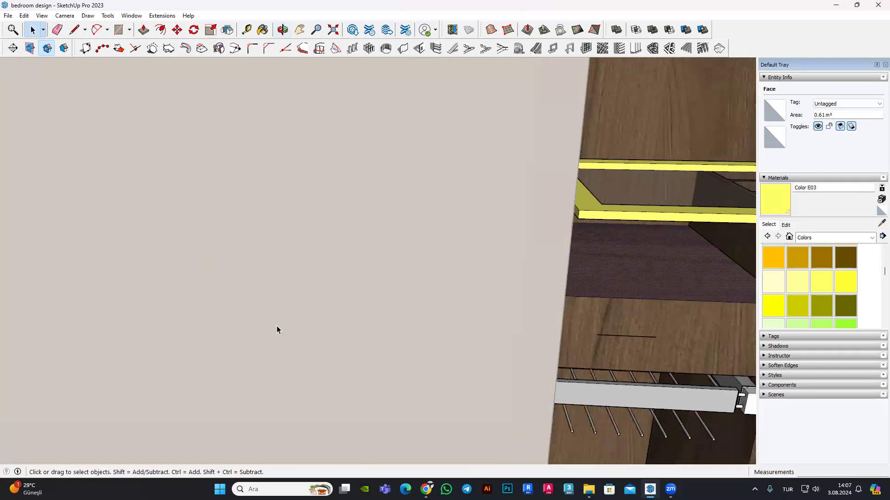
scroll(277, 326, "down", 2)
scroll(300, 283, "down", 3)
mouse_move(426, 326)
middle_mouse_down()
mouse_move(460, 439)
mouse_move(391, 327)
middle_mouse_up()
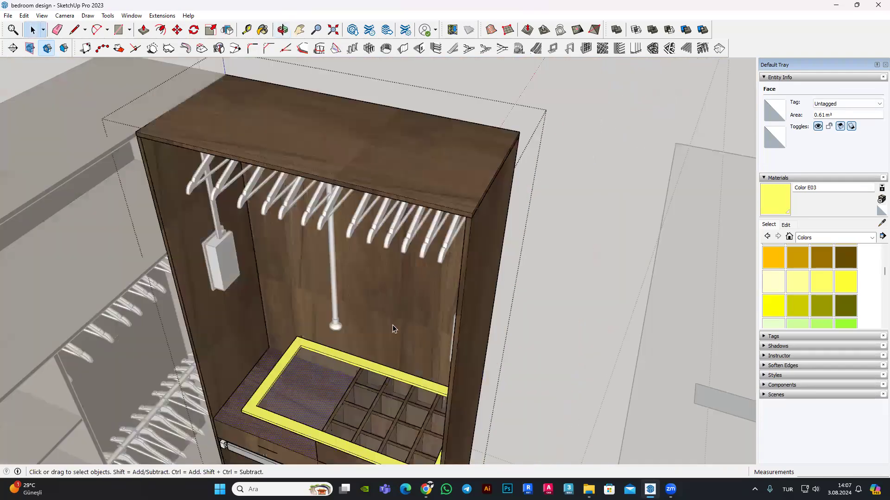
scroll(389, 321, "up", 1)
scroll(213, 252, "up", 3)
scroll(212, 249, "up", 3)
left_click(212, 249)
scroll(241, 239, "down", 3)
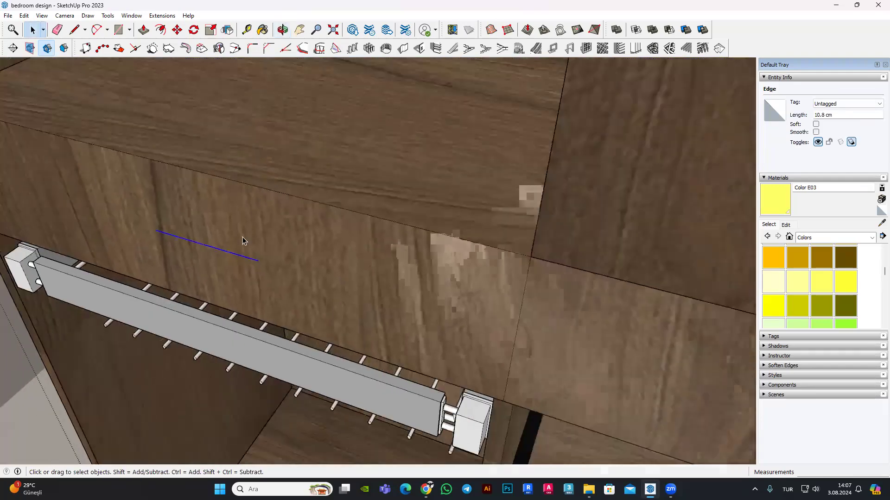
scroll(296, 239, "down", 3)
scroll(362, 257, "down", 3)
scroll(398, 266, "down", 2)
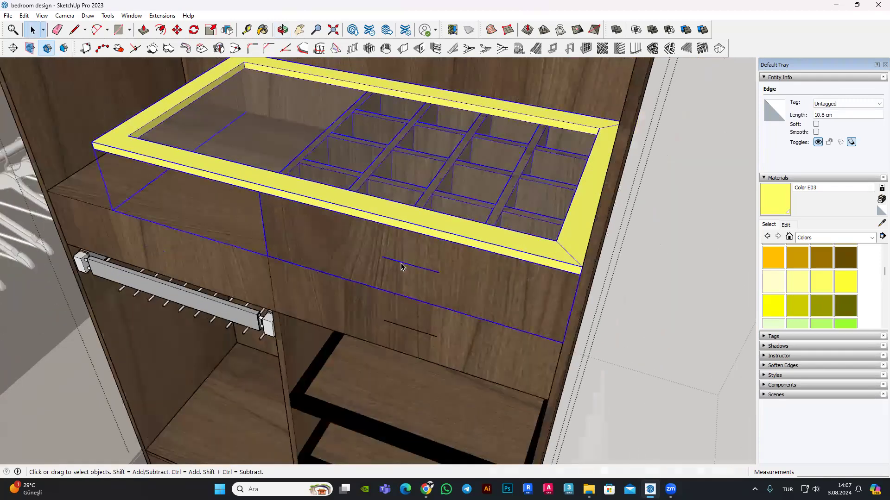
key("ctrl+t")
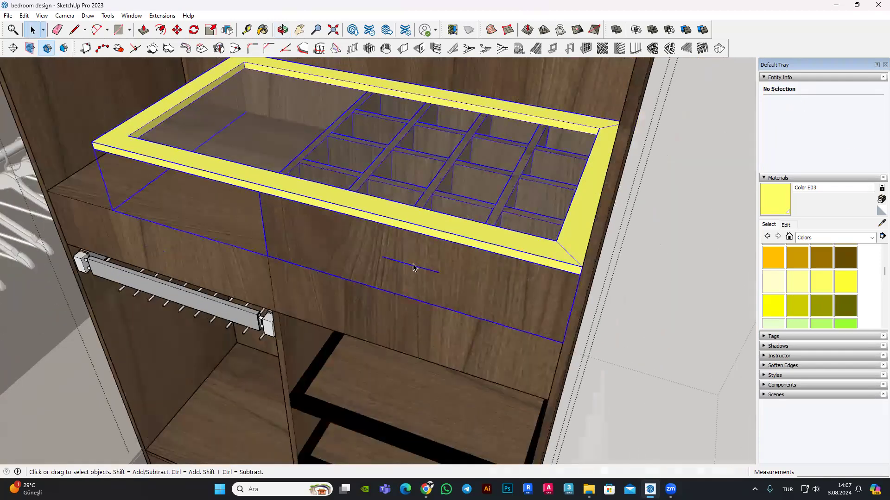
Step: Enter the drawer component and its nested box group, then leave editing
double_click(414, 268)
double_click(412, 271)
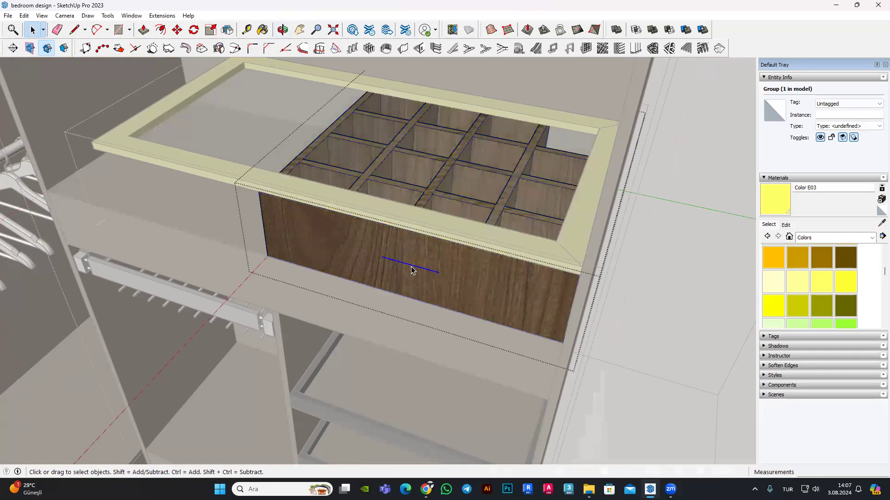
scroll(362, 323, "down", 5)
key("Escape")
scroll(168, 271, "up", 3)
scroll(243, 176, "up", 3)
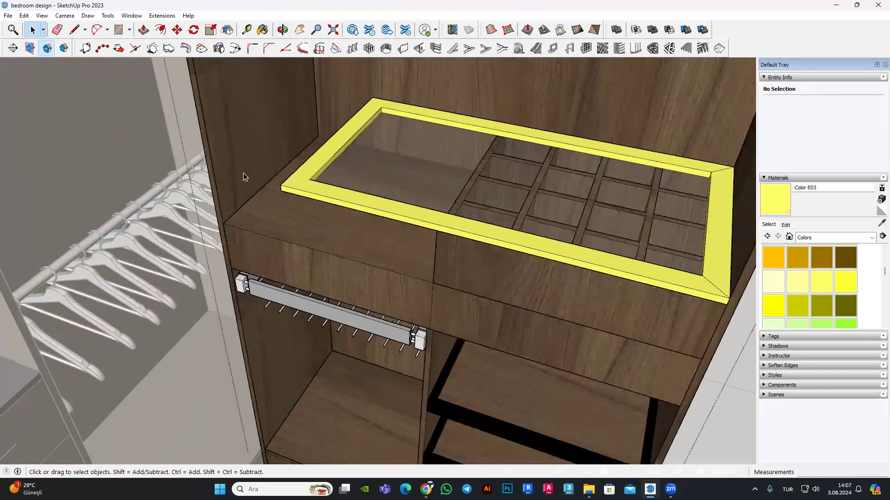
Step: Open the dark side panel group and push its face out 19 cm
double_click(243, 174)
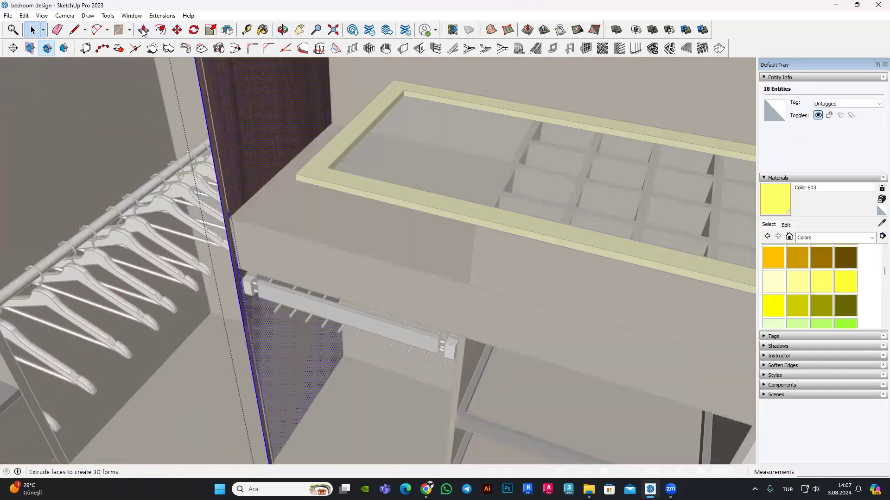
left_click(250, 117)
type("1")
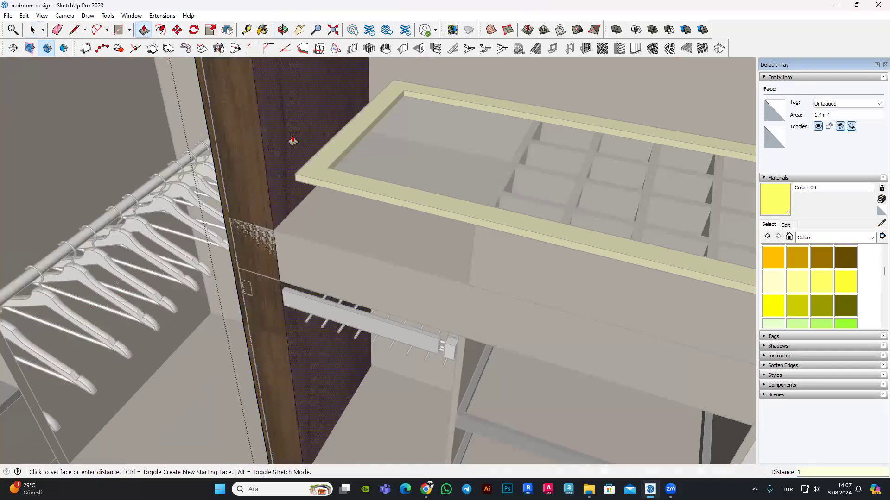
key("Return")
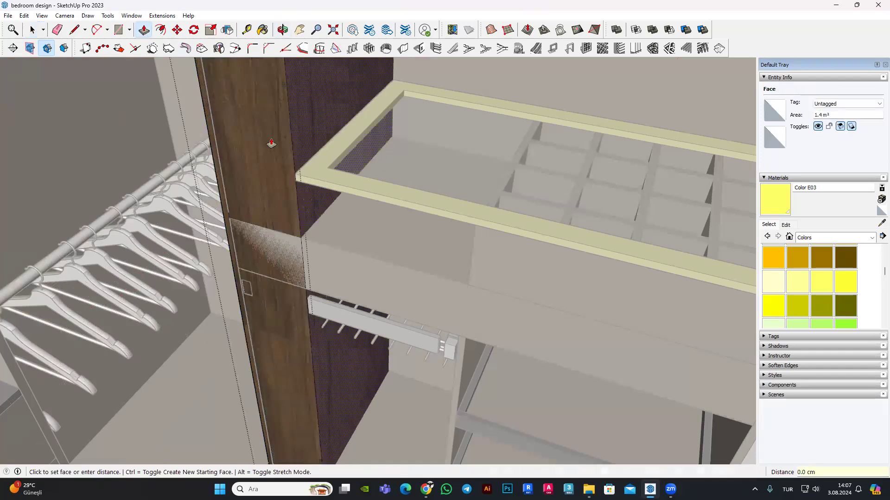
middle_click_drag(400, 143, 324, 194)
scroll(264, 249, "up", 5)
middle_click_drag(264, 249, 437, 238)
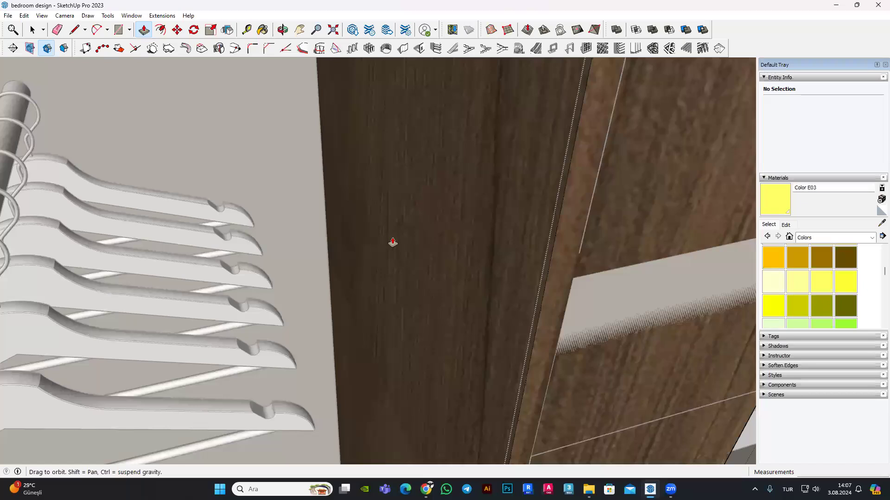
Step: Start a second pull on the side panel face and cancel it
left_click(436, 237)
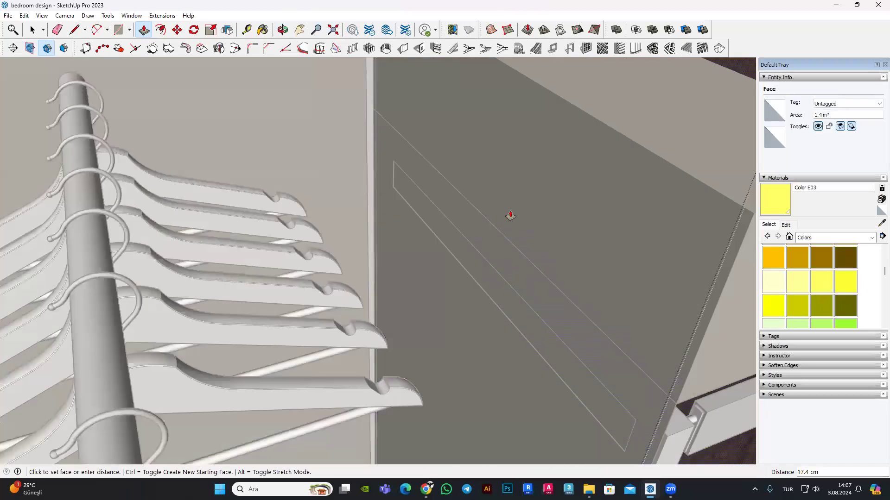
scroll(510, 210, "down", 5)
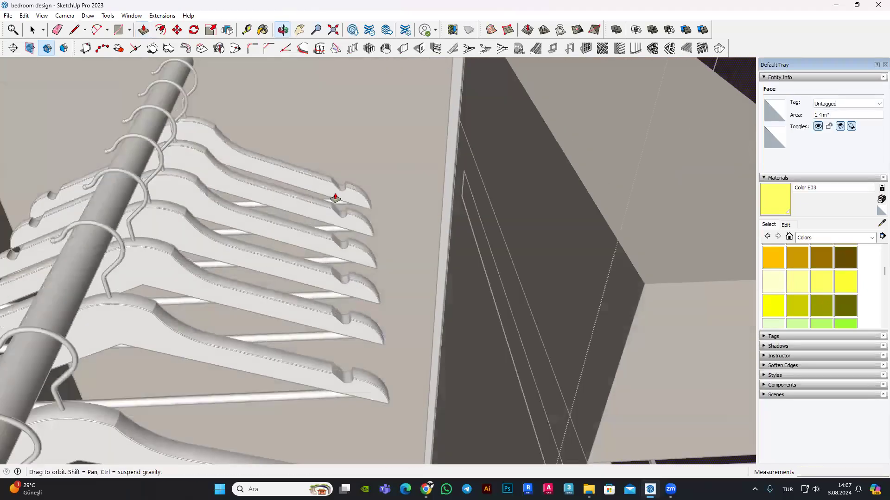
key("Escape")
middle_click_drag(363, 224, 391, 308)
scroll(443, 304, "down", 2)
Step: Push back the top shelf's end face to trim it
scroll(442, 304, "down", 4)
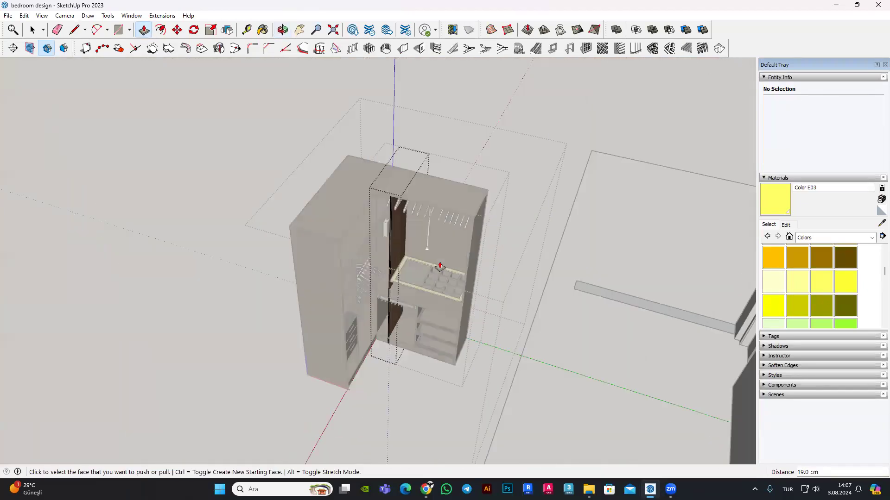
scroll(381, 185, "up", 2)
scroll(372, 175, "up", 3)
scroll(356, 197, "up", 3)
mouse_move(357, 197)
middle_mouse_down()
mouse_move(379, 176)
mouse_move(174, 96)
middle_mouse_up()
scroll(344, 178, "down", 3)
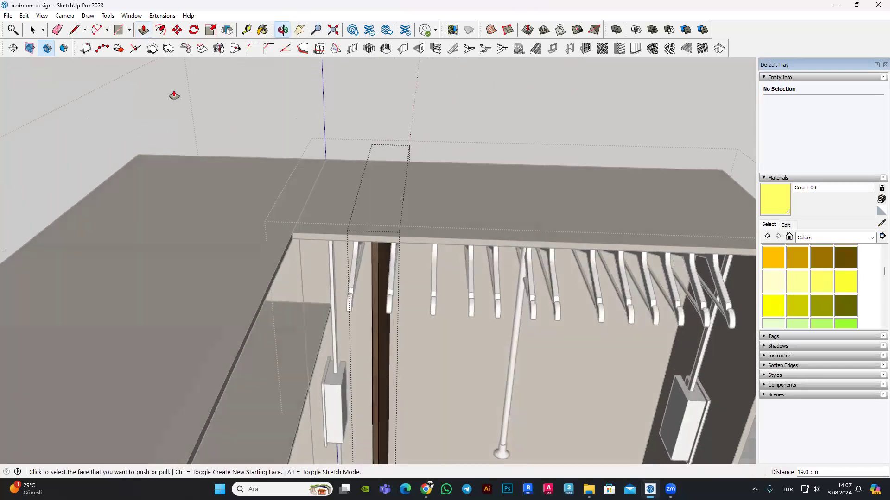
mouse_move(337, 261)
middle_mouse_down()
mouse_move(337, 207)
mouse_move(411, 232)
mouse_move(125, 19)
middle_mouse_up()
scroll(195, 190, "up", 1)
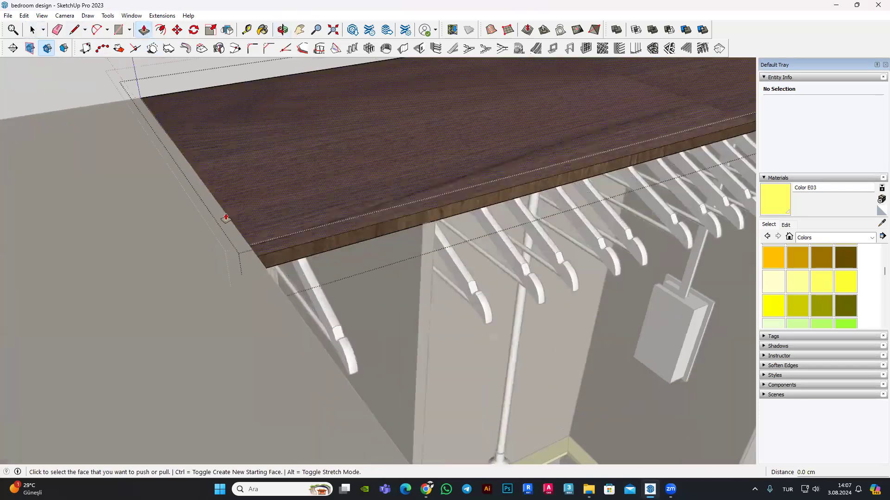
left_click(224, 220)
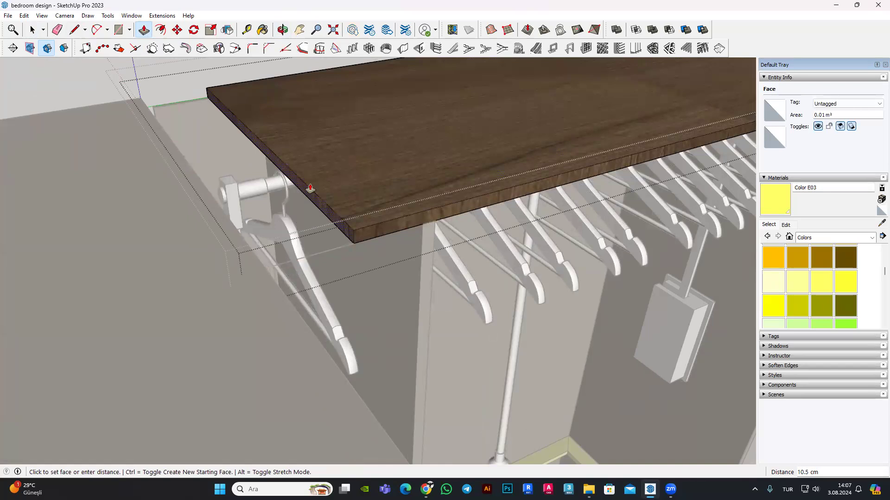
key("Return")
Step: Set the dark side panel group's thickness to 19 cm with Push/Pull
mouse_move(313, 195)
middle_mouse_down()
mouse_move(258, 193)
mouse_move(95, 90)
middle_mouse_up()
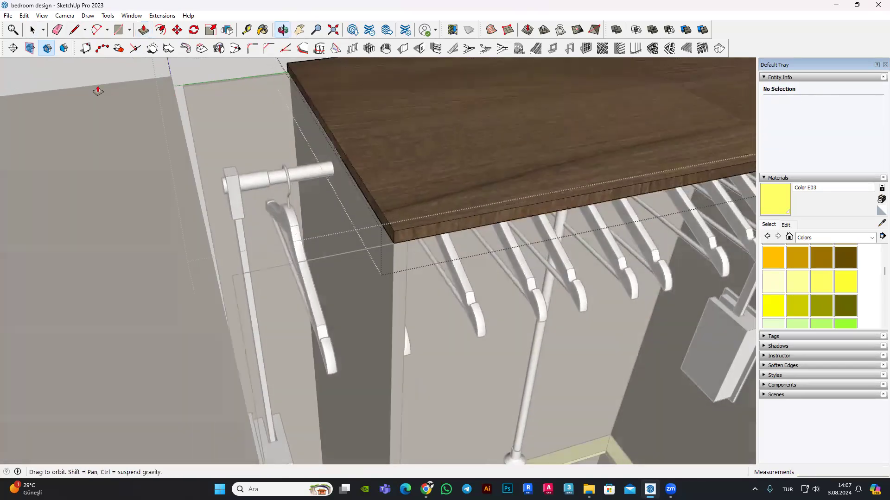
key("space")
left_click(253, 130)
left_click(253, 106)
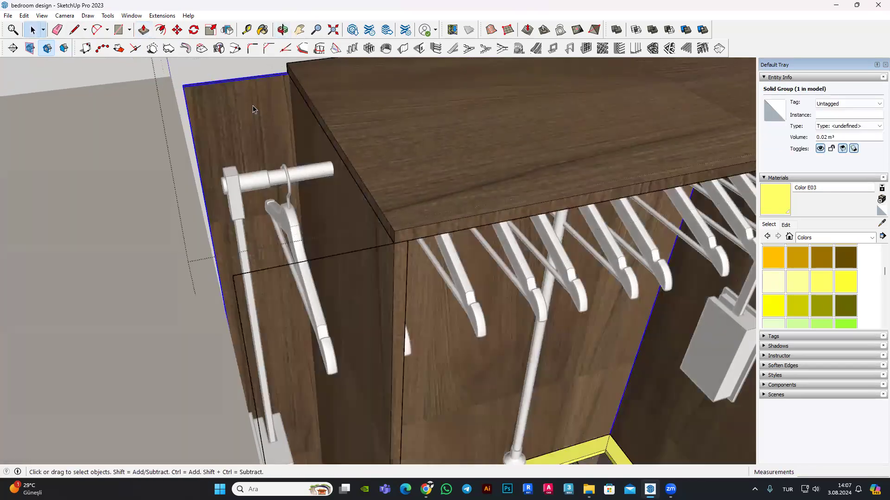
double_click(252, 106)
key("p")
middle_click_drag(252, 106, 167, 119)
scroll(168, 119, "up", 2)
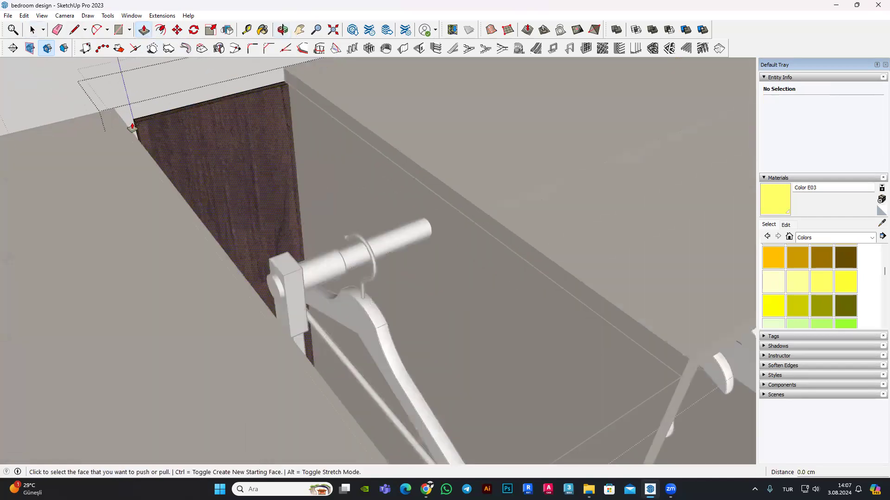
scroll(139, 127, "up", 1)
type("1")
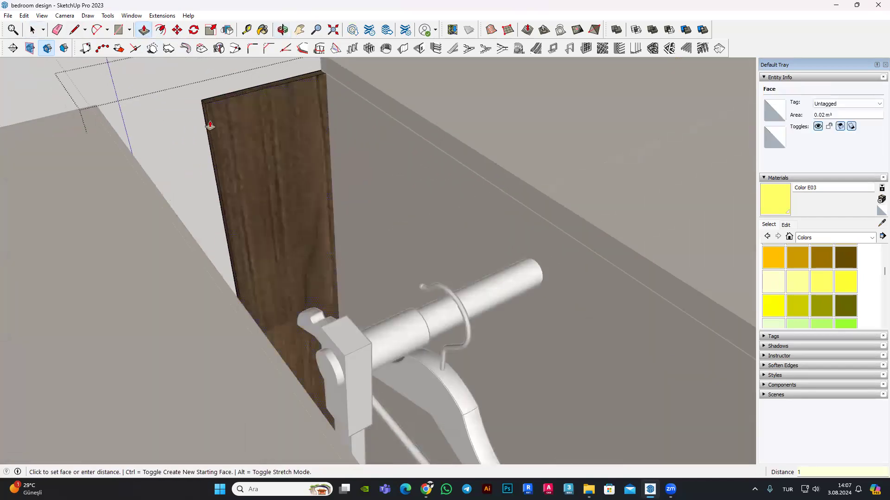
type("9")
key("Return")
Step: Orbit and zoom around the wardrobe toward its base
scroll(210, 125, "down", 2)
scroll(214, 139, "down", 3)
scroll(166, 294, "down", 3)
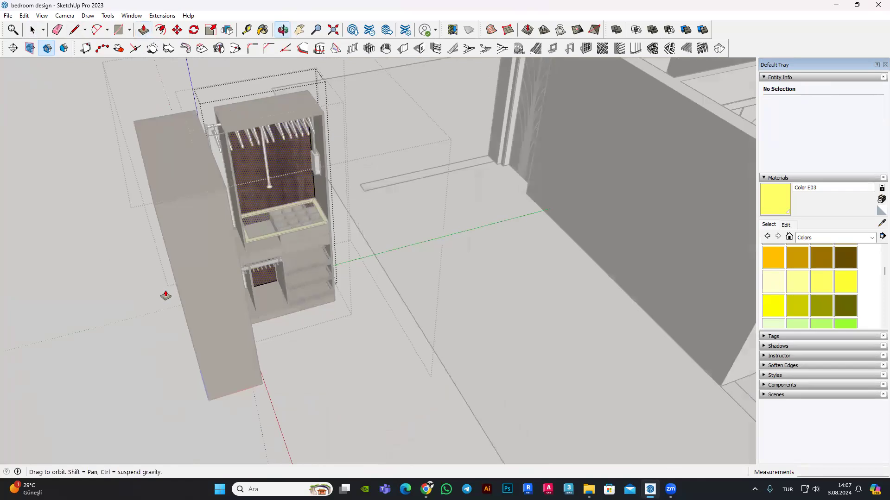
scroll(211, 251, "up", 3)
scroll(211, 252, "up", 3)
middle_click_drag(219, 217, 205, 177)
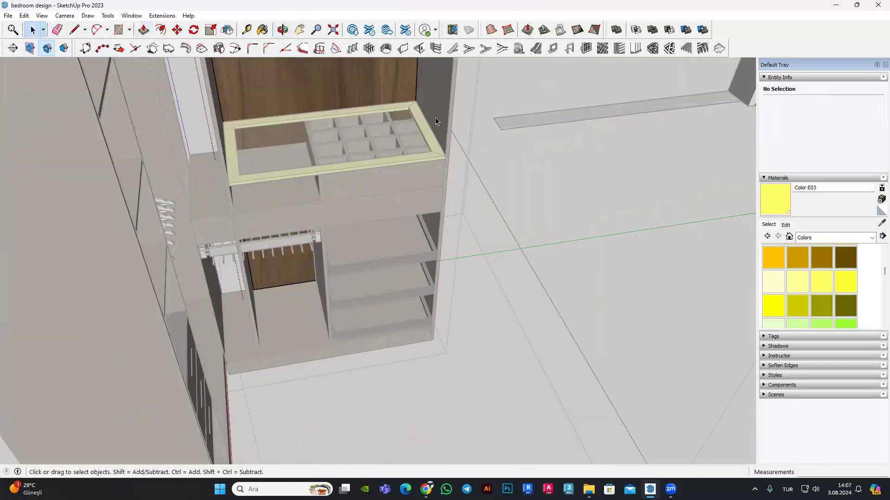
scroll(332, 181, "down", 1)
scroll(280, 261, "up", 3)
scroll(244, 271, "up", 2)
scroll(217, 264, "up", 2)
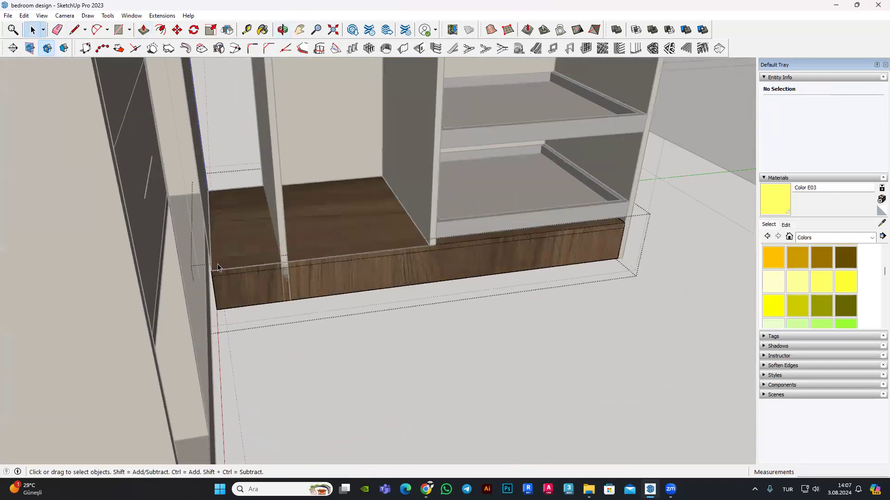
scroll(227, 251, "up", 3)
scroll(271, 359, "up", 2)
Step: Extend the base's left side face to its new length
middle_click_drag(272, 363, 274, 246)
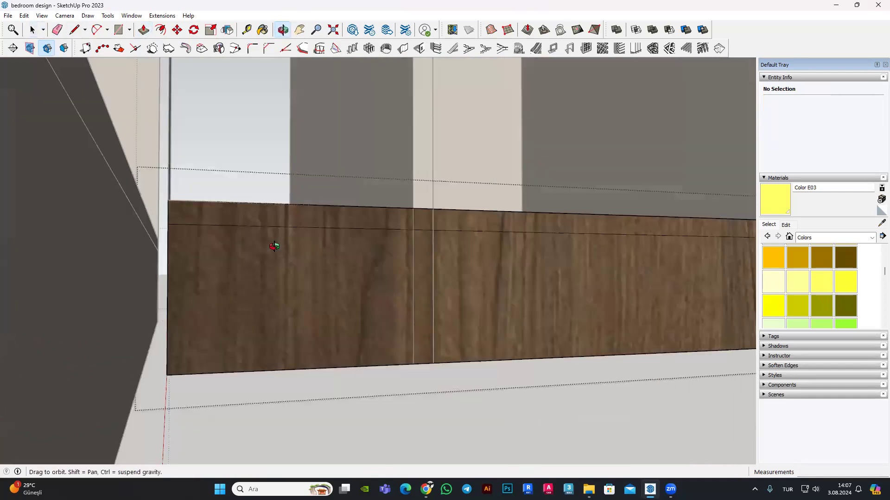
mouse_move(204, 251)
middle_mouse_down()
mouse_move(198, 237)
mouse_move(169, 260)
middle_mouse_up()
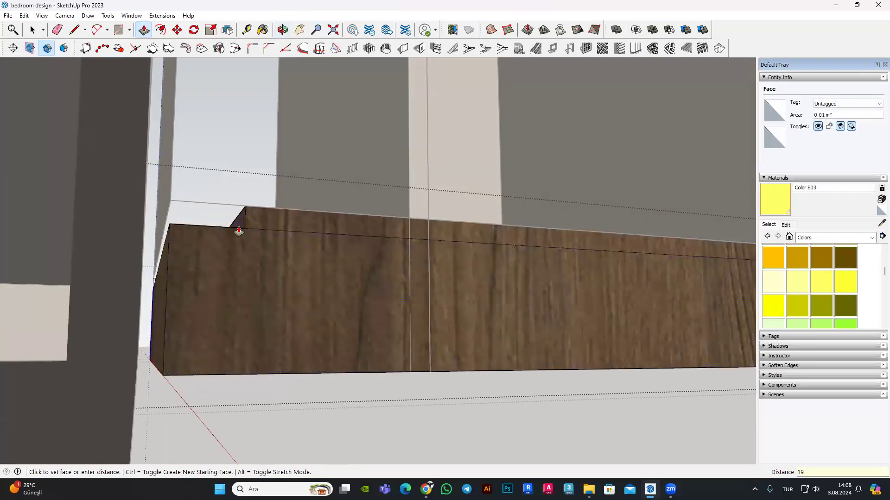
key("Return")
left_click(213, 253)
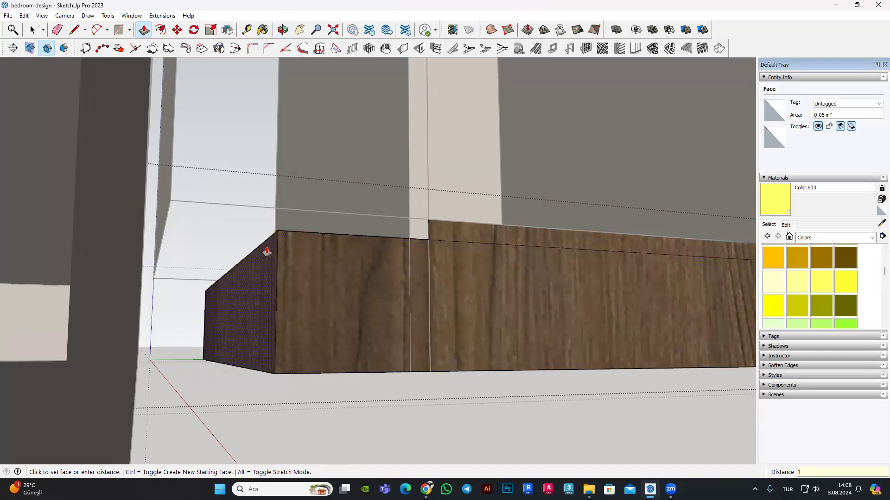
left_click(267, 252)
mouse_move(266, 252)
middle_mouse_down()
mouse_move(218, 258)
mouse_move(258, 342)
mouse_move(252, 312)
mouse_move(254, 372)
mouse_move(199, 364)
mouse_move(239, 359)
mouse_move(260, 333)
mouse_move(116, 154)
mouse_move(77, 51)
middle_mouse_up()
Step: Orbit to the upper section and select the drawer-front face
mouse_move(447, 229)
middle_mouse_down()
mouse_move(245, 276)
mouse_move(246, 265)
middle_mouse_up()
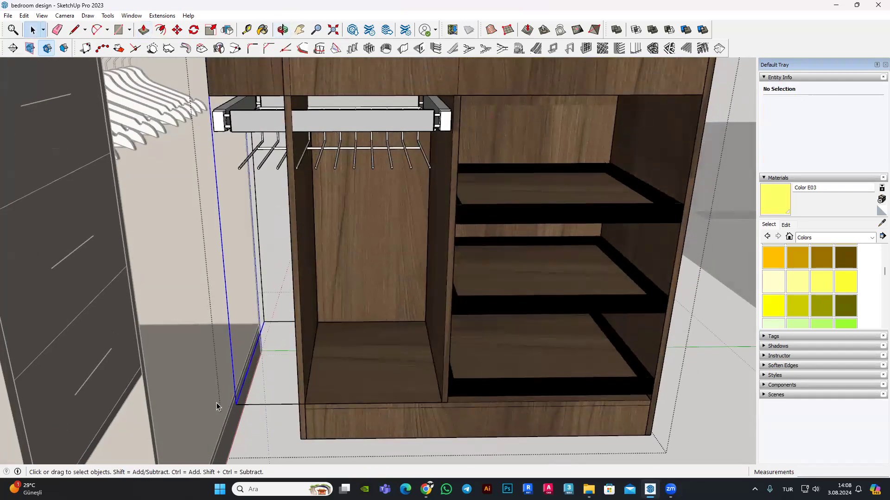
mouse_move(308, 393)
middle_mouse_down()
mouse_move(337, 373)
mouse_move(291, 179)
mouse_move(225, 155)
middle_mouse_up()
scroll(257, 276, "down", 3)
left_click(278, 186)
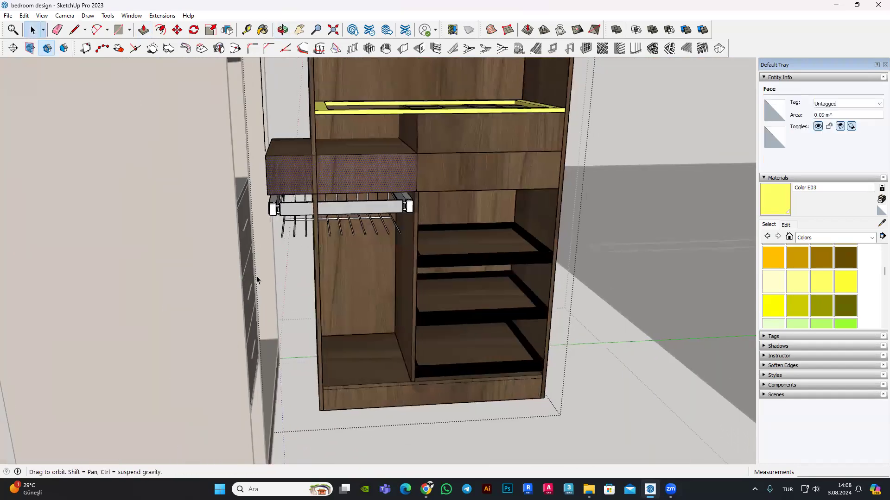
scroll(216, 162, "up", 3)
scroll(216, 163, "up", 2)
middle_click_drag(209, 179, 224, 185)
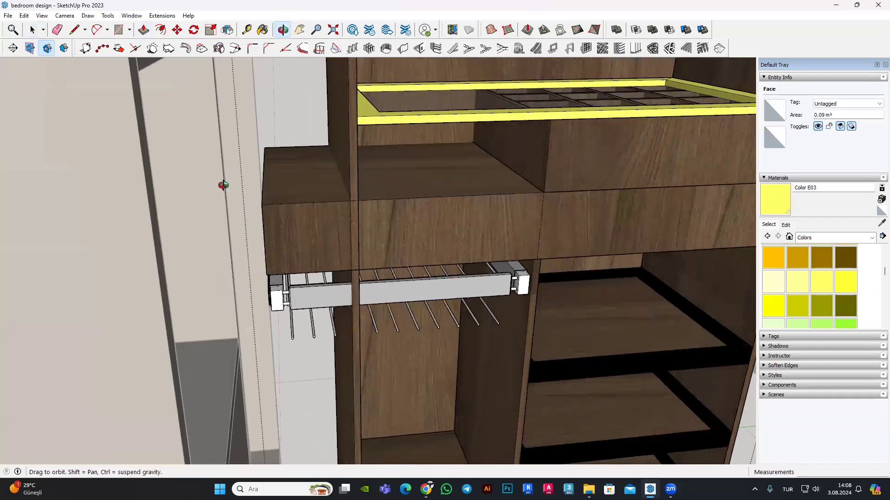
middle_click_drag(167, 81, 278, 232)
scroll(194, 224, "up", 5)
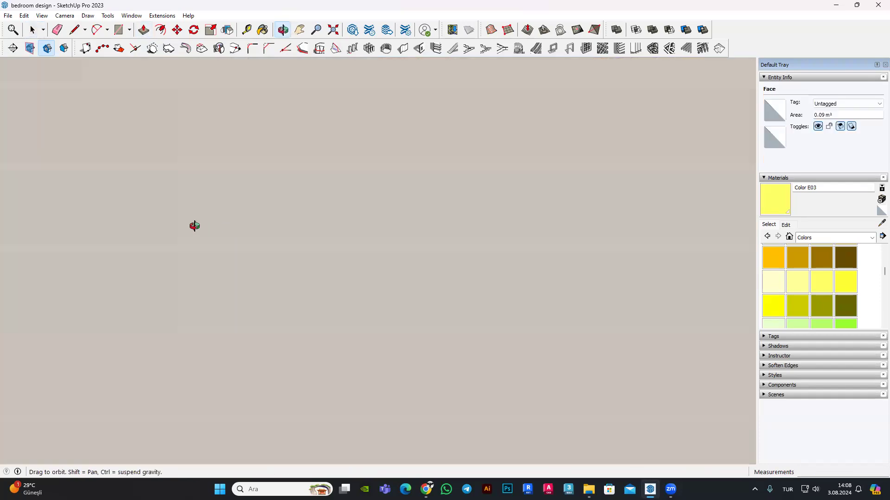
scroll(363, 276, "down", 4)
Step: Push the drawer block's side face back 19.0 cm so it sits flush
middle_click_drag(362, 277, 397, 242)
scroll(429, 234, "up", 3)
left_click(429, 234)
scroll(499, 228, "down", 3)
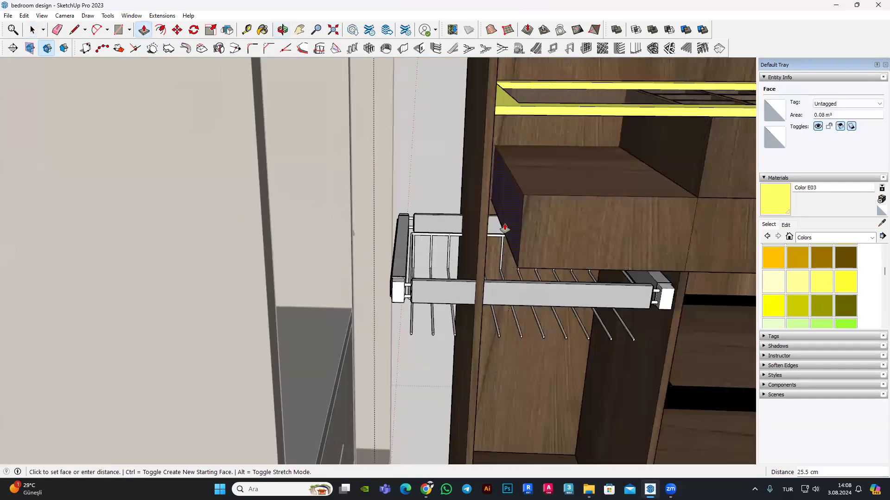
left_click(456, 226)
scroll(456, 226, "down", 5)
middle_click_drag(383, 229, 490, 248)
scroll(482, 218, "up", 3)
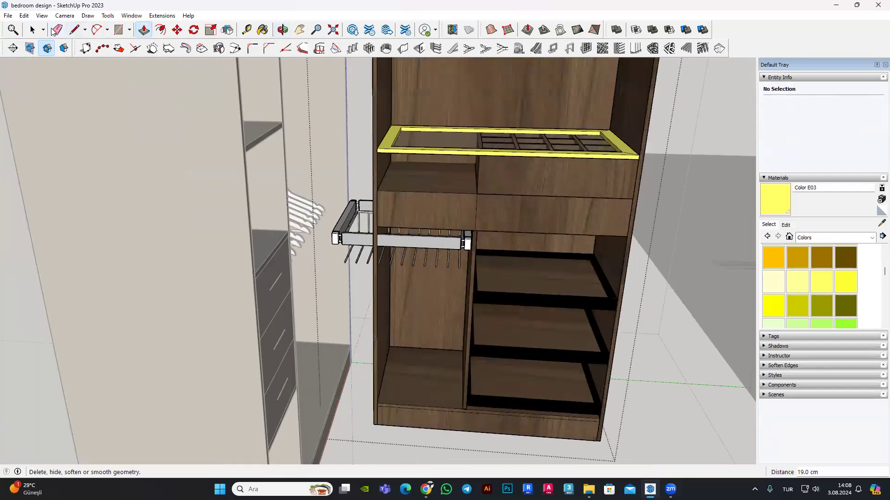
Step: Select the pull-out hanger basket, check the left compartment, and exit the component edit
left_click(416, 266)
scroll(415, 267, "up", 2)
scroll(417, 209, "up", 2)
scroll(435, 162, "up", 2)
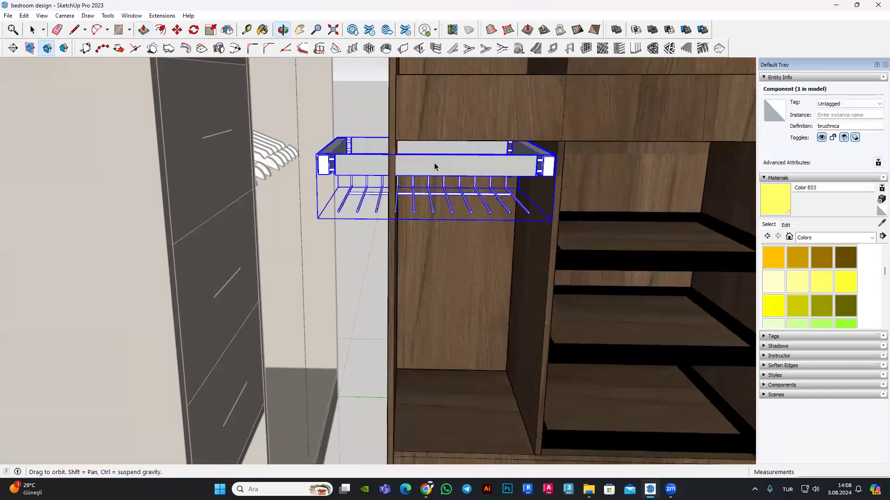
scroll(421, 162, "up", 2)
scroll(422, 160, "down", 2)
scroll(419, 180, "down", 2)
scroll(436, 200, "down", 2)
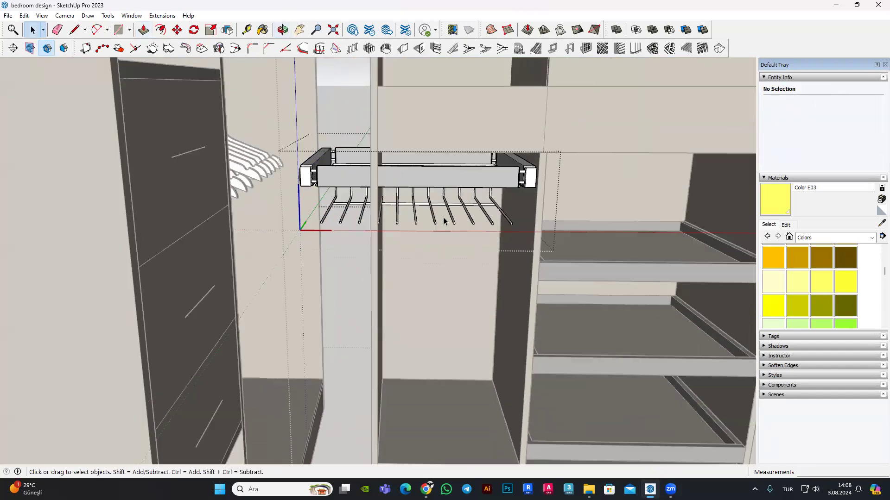
scroll(461, 214, "down", 2)
middle_click_drag(461, 214, 265, 246)
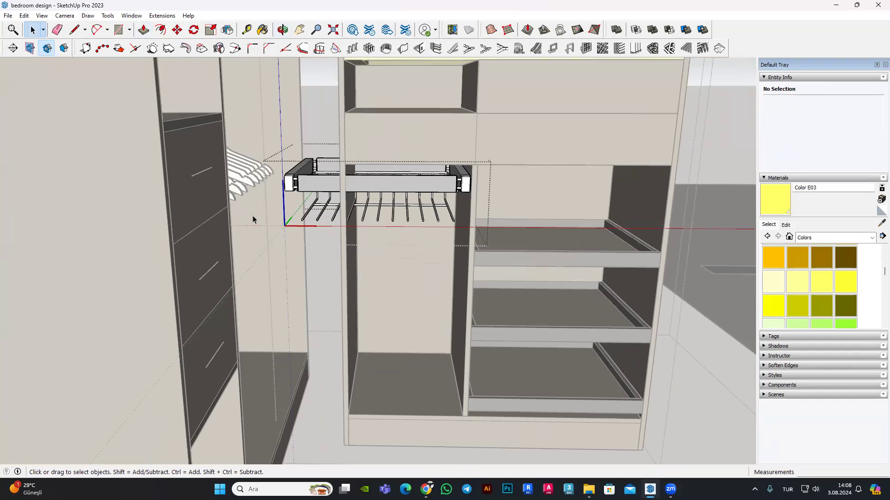
left_click(253, 219)
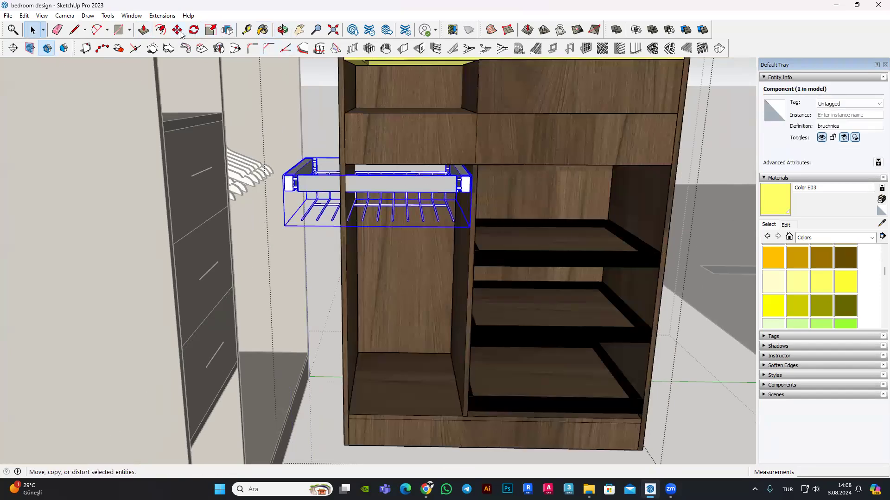
Step: Select the shelf group under the basket, then the middle shelf group
scroll(482, 174, "up", 1)
scroll(484, 172, "up", 3)
scroll(477, 165, "up", 2)
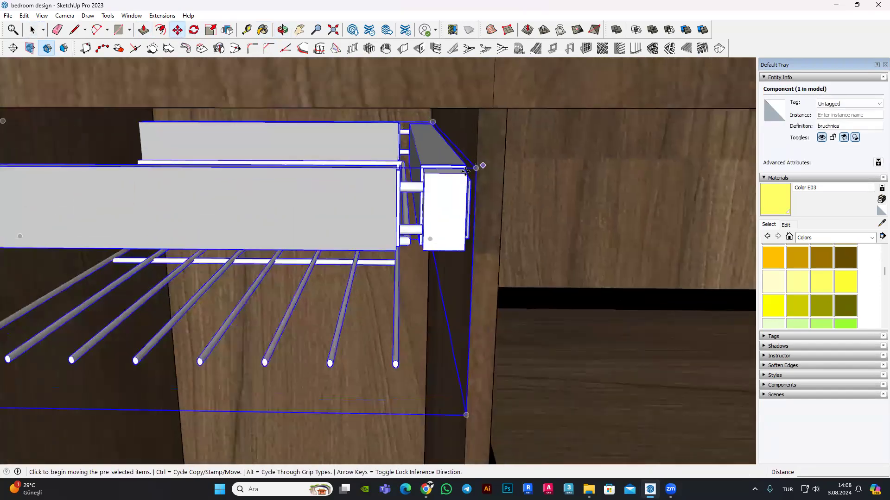
scroll(475, 162, "up", 2)
scroll(457, 174, "down", 3)
scroll(491, 176, "down", 2)
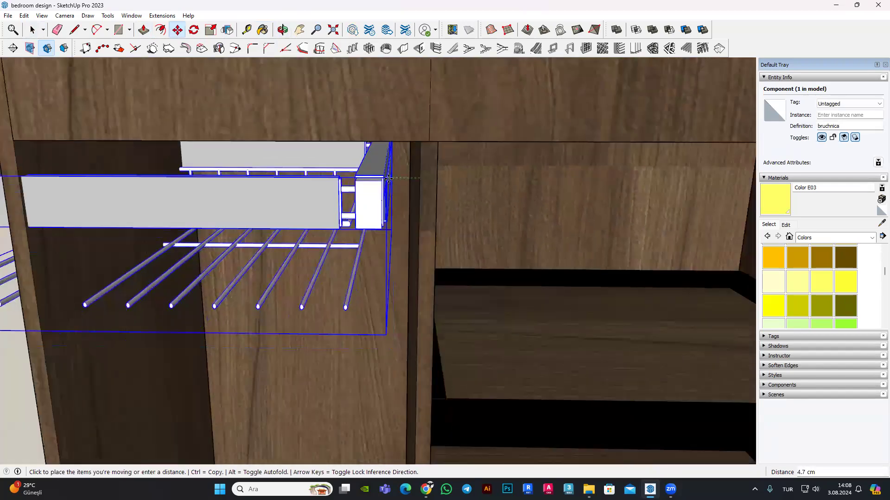
scroll(533, 178, "down", 3)
scroll(583, 181, "down", 1)
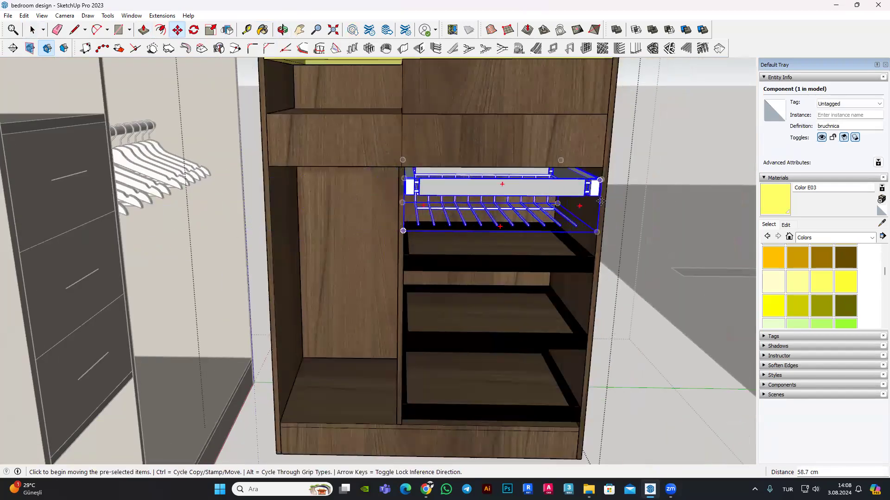
scroll(601, 200, "up", 2)
scroll(601, 201, "up", 1)
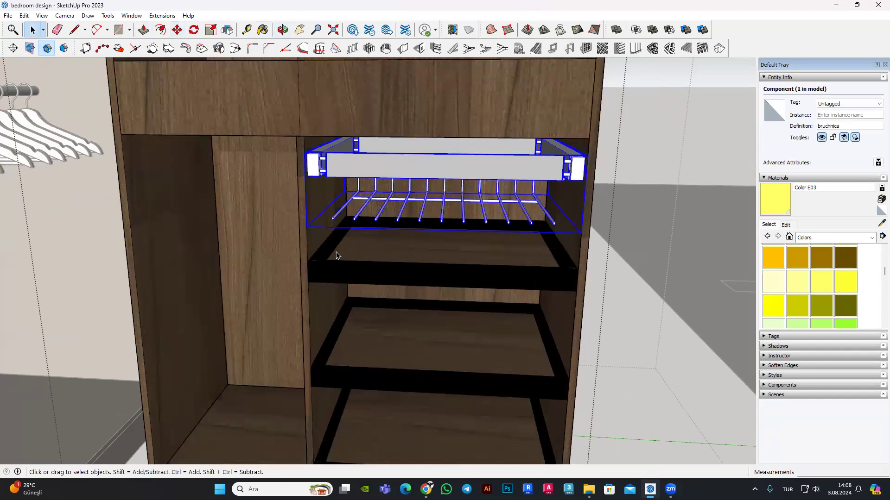
left_click(336, 255)
scroll(336, 255, "down", 2)
scroll(459, 320, "up", 2)
left_click(461, 334)
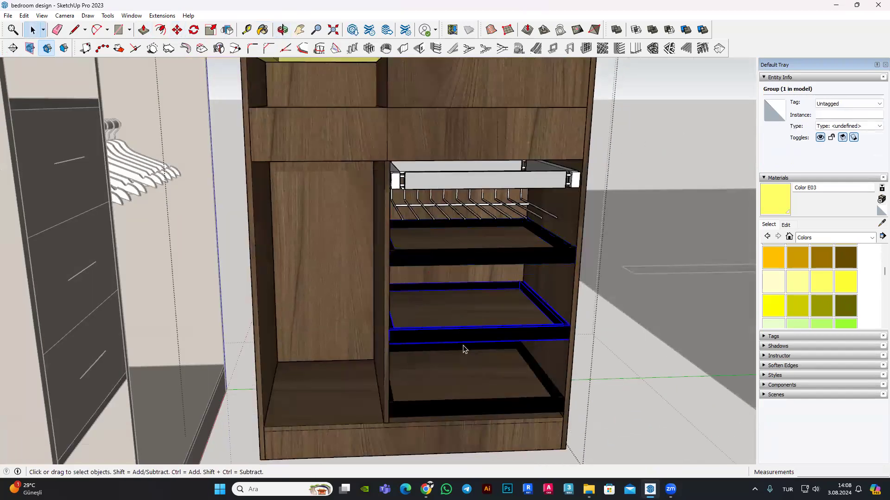
Step: Remove the cabinet's two lower drawers
scroll(471, 413, "up", 1)
scroll(434, 371, "up", 1)
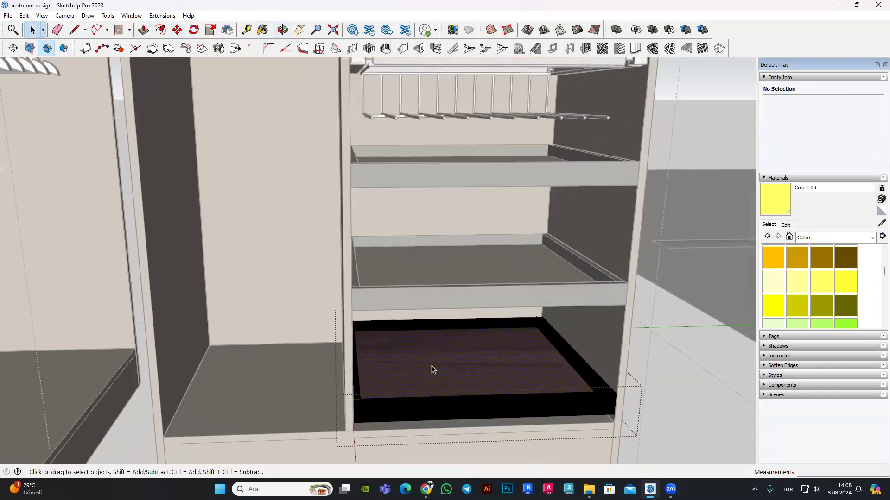
scroll(406, 331, "down", 3)
scroll(447, 347, "up", 3)
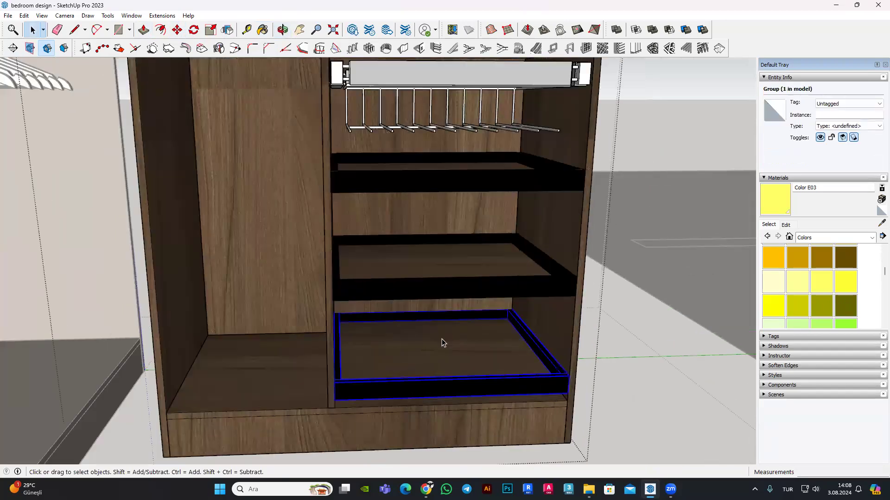
key("ctrl+z")
key("ctrl+z")
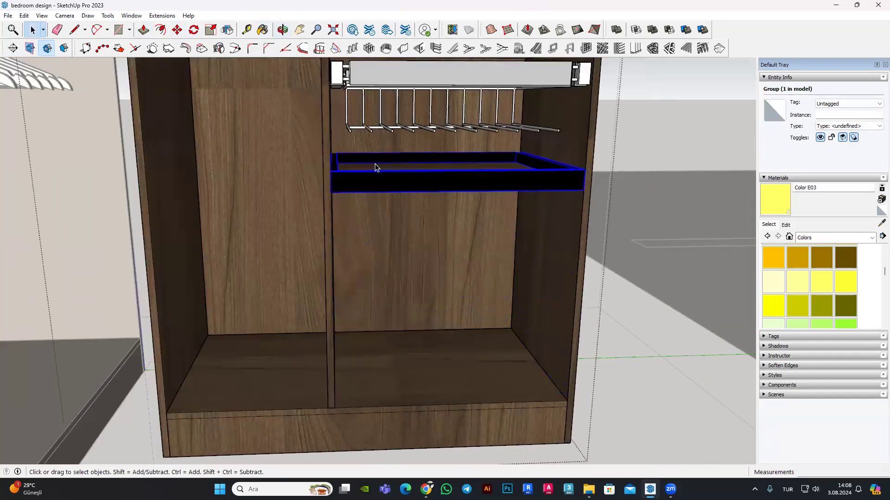
Step: Move the remaining drawer into the left compartment, protruding past the front
key("m")
left_click(258, 183)
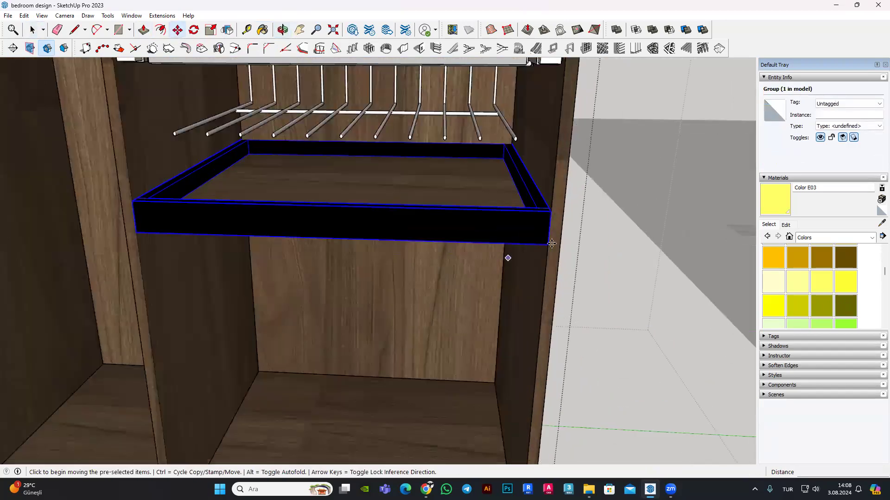
scroll(506, 255, "up", 2)
scroll(324, 241, "up", 2)
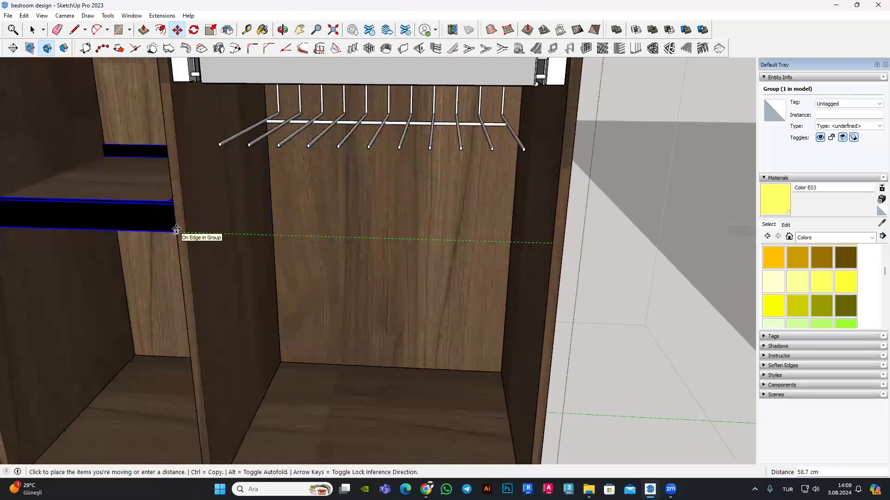
left_click(176, 231)
middle_click_drag(176, 231, 7, 74)
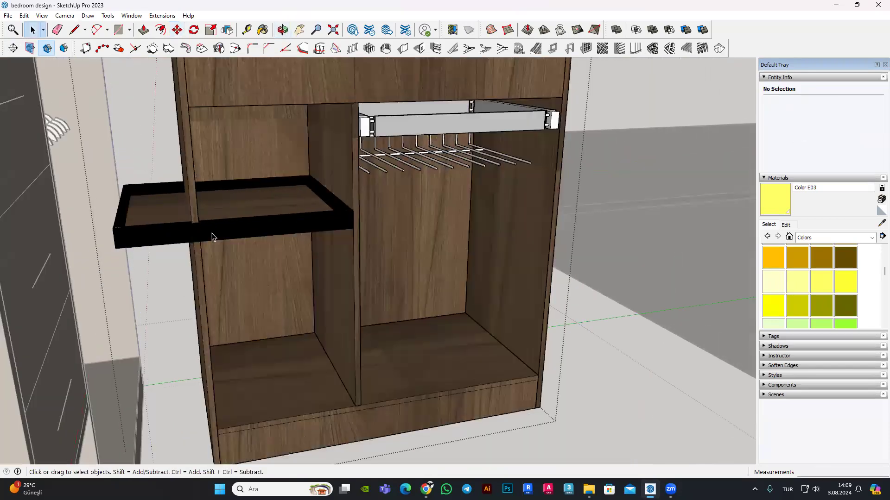
Step: Turn the drawer's geometry into a component
double_click(240, 215)
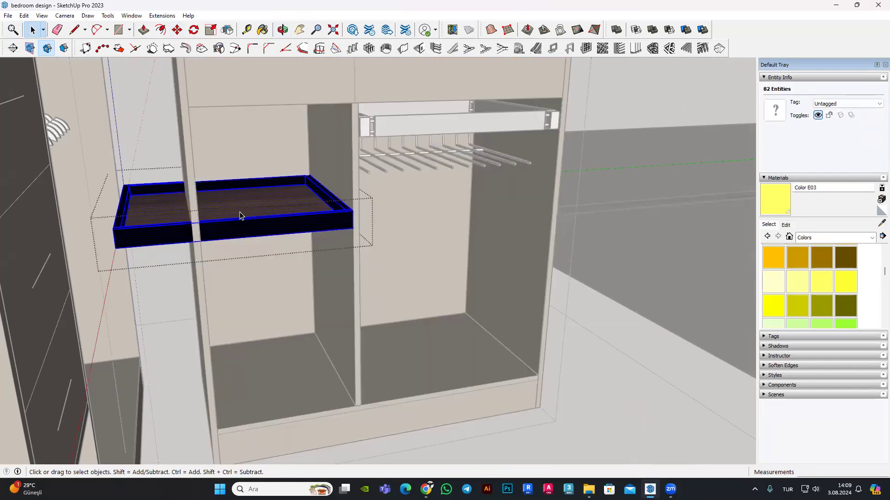
right_click(240, 215)
left_click(284, 284)
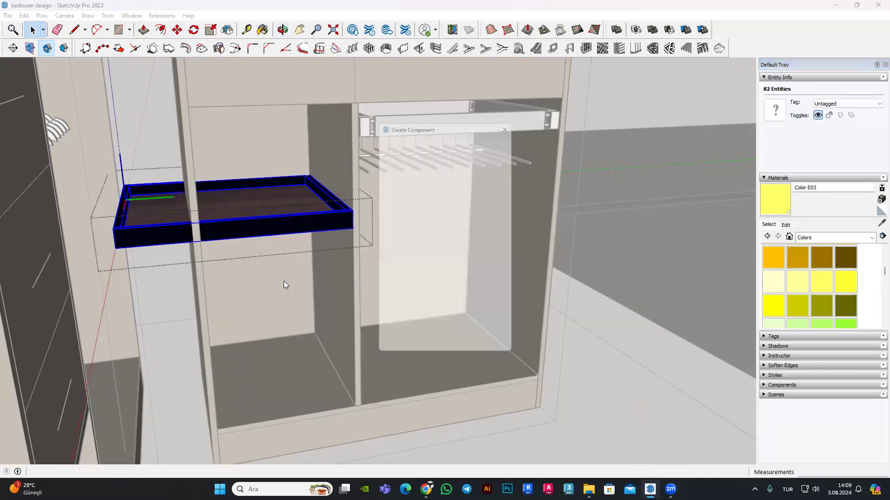
key("Return")
key("Escape")
right_click(273, 224)
left_click(311, 285)
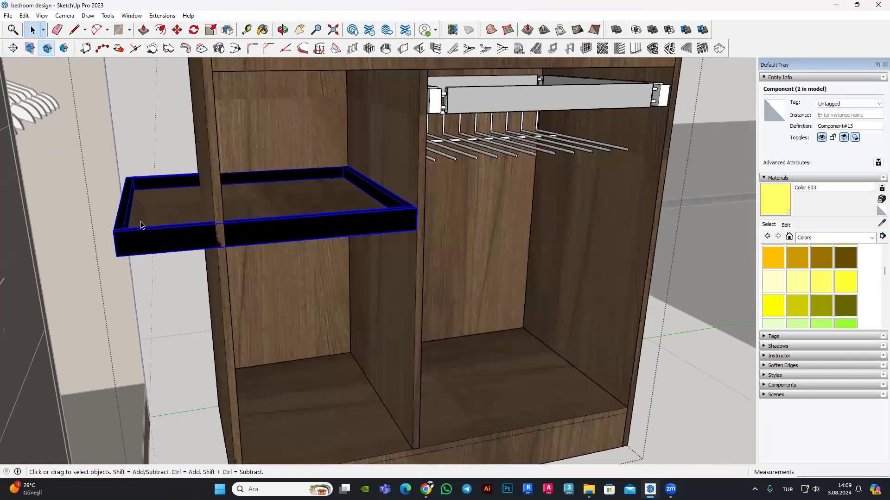
Step: Paint the drawer's black front and rim panels peach Color C02
scroll(139, 223, "up", 5)
mouse_move(145, 220)
middle_mouse_down()
mouse_move(55, 217)
mouse_move(113, 205)
middle_mouse_up()
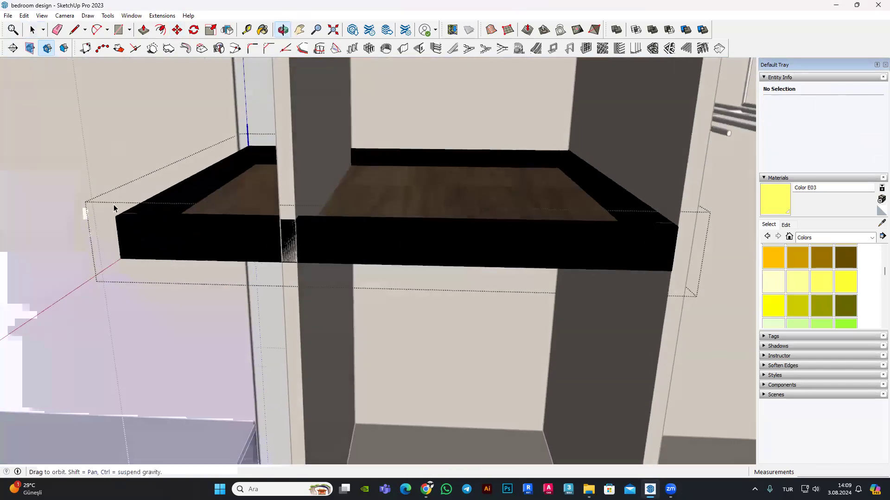
scroll(265, 268, "up", 3)
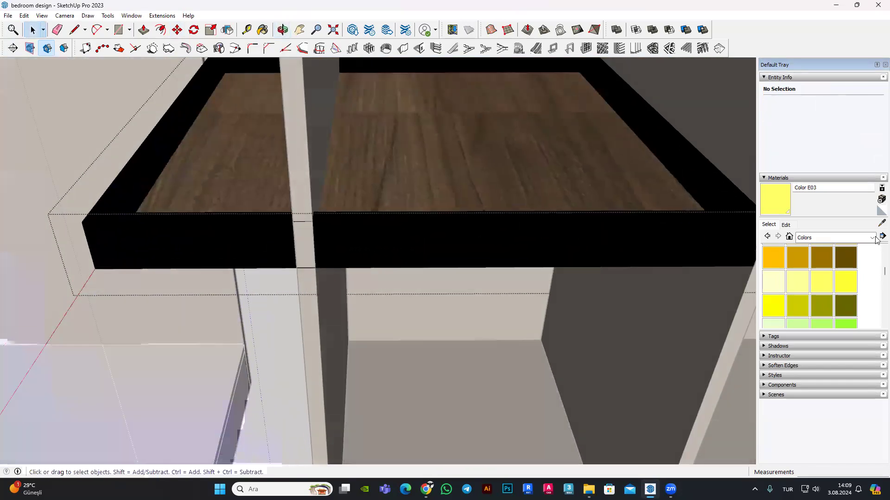
scroll(603, 227, "down", 1)
scroll(830, 299, "up", 2)
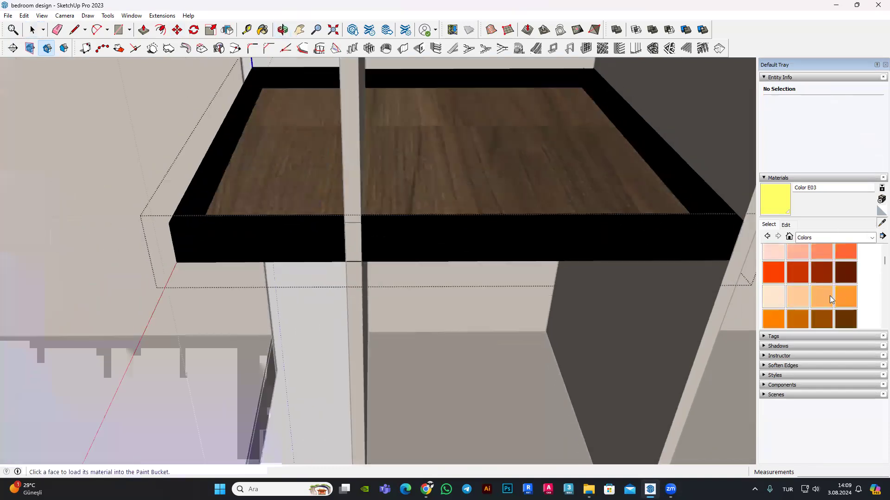
left_click(662, 236, "ctrl")
left_click(587, 216, "ctrl")
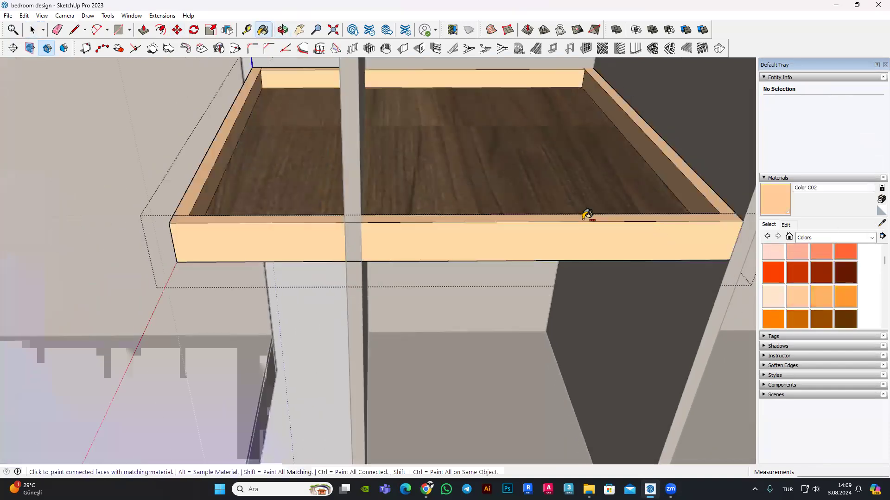
scroll(188, 174, "up", 1)
scroll(207, 153, "up", 1)
Step: Reshape the drawer's left end with push/pulls of 19 cm and 1.6 cm
key("p")
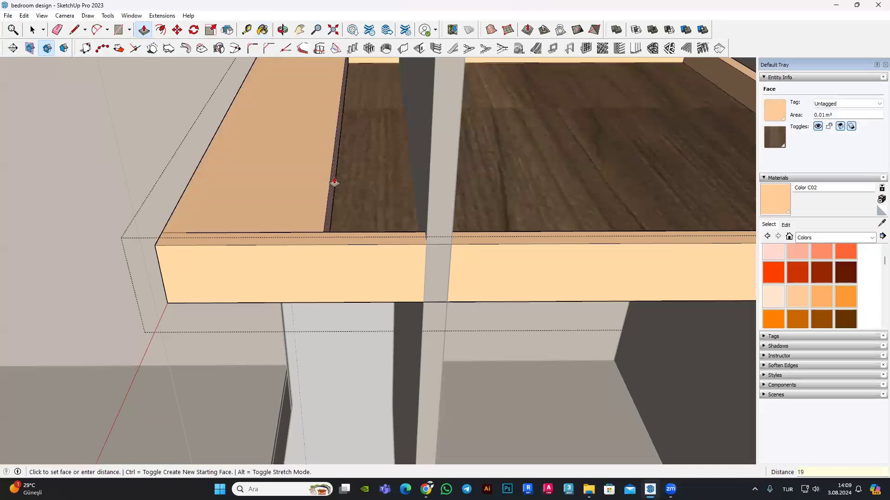
key("Return")
mouse_move(197, 238)
middle_mouse_down()
mouse_move(308, 199)
mouse_move(154, 304)
middle_mouse_up()
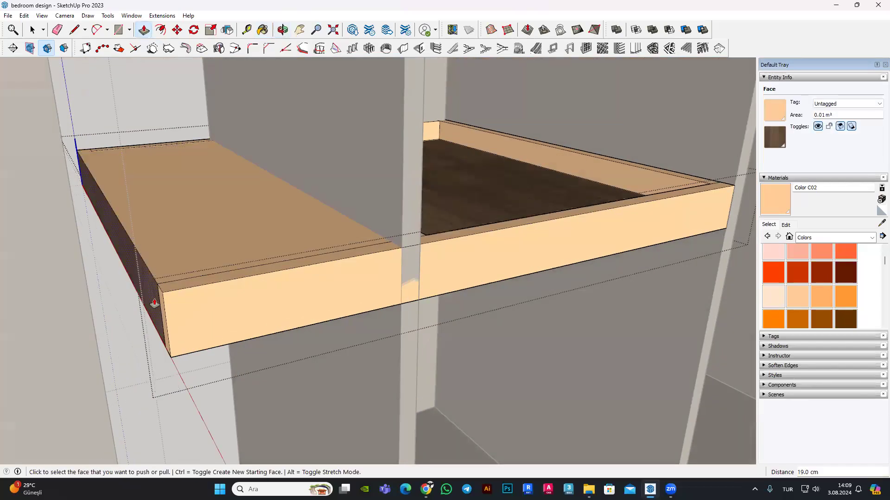
left_click(154, 304)
scroll(155, 302, "up", 1)
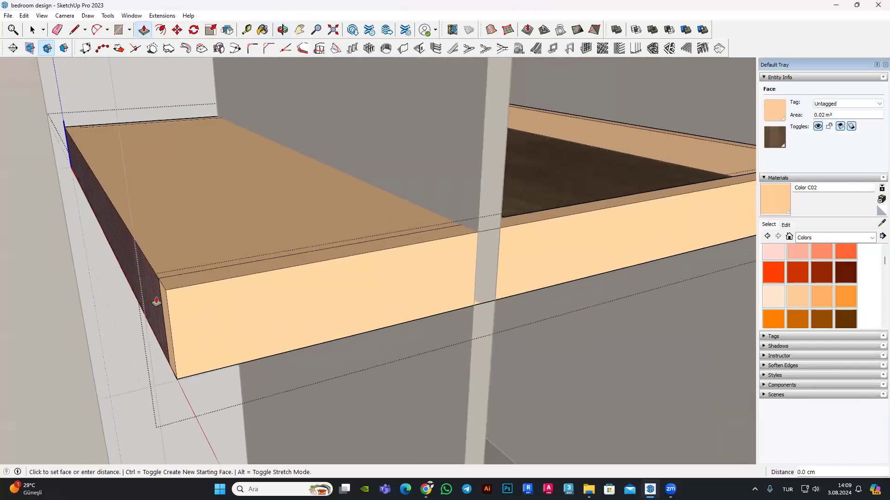
left_click(269, 230)
mouse_move(207, 236)
middle_mouse_down()
mouse_move(88, 222)
mouse_move(207, 215)
mouse_move(169, 284)
middle_mouse_up()
left_click(170, 284)
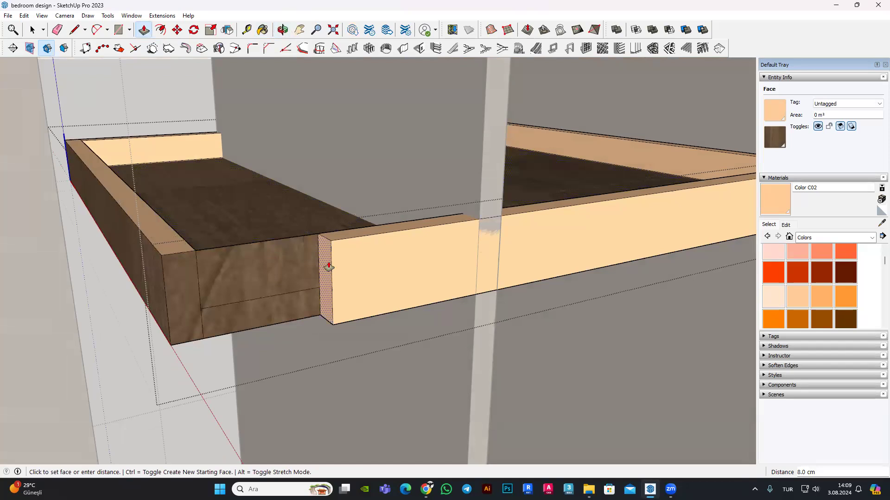
key("Return")
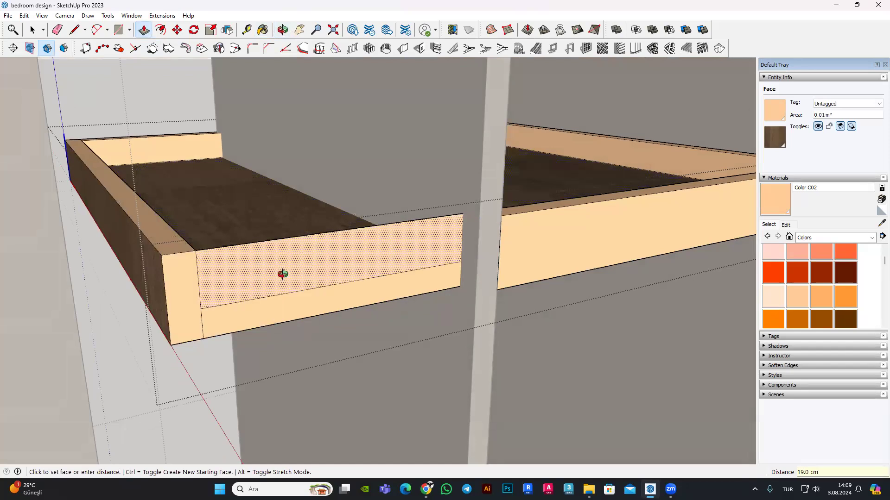
left_click(51, 52)
Step: Push the drawer's inner side face 19 cm across
middle_click_drag(296, 217, 167, 281)
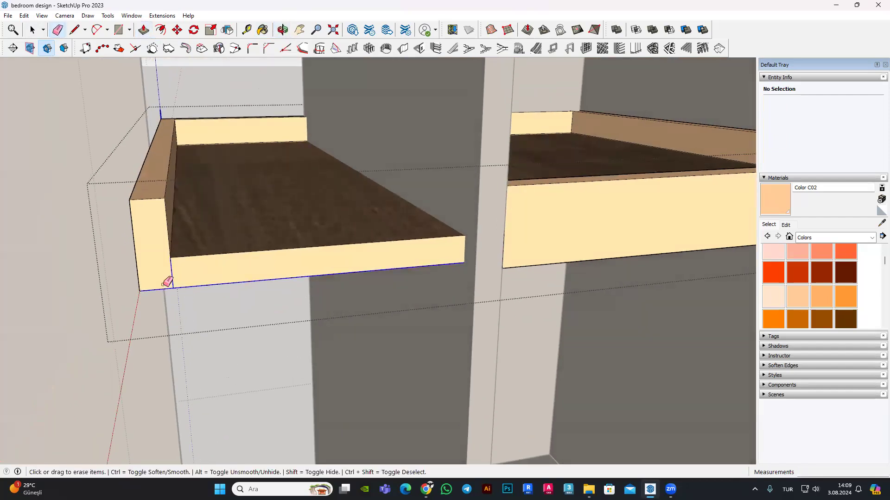
left_click(167, 282)
key("ctrl+z")
mouse_move(167, 260)
middle_mouse_down()
mouse_move(114, 220)
mouse_move(223, 174)
middle_mouse_up()
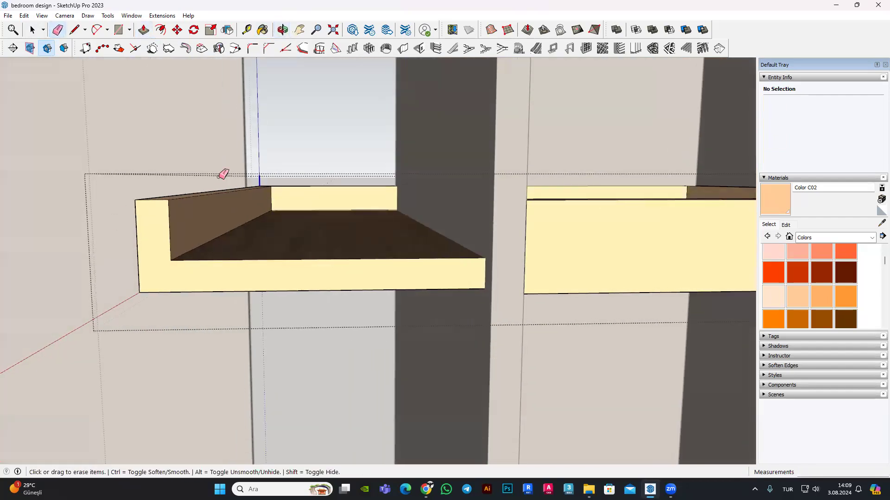
middle_click_drag(365, 181, 240, 207)
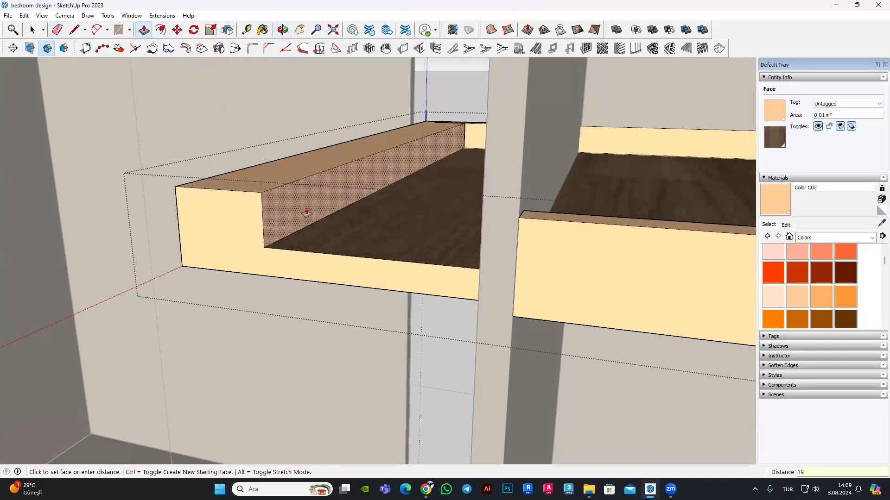
mouse_move(302, 215)
middle_mouse_down()
mouse_move(383, 196)
mouse_move(299, 197)
mouse_move(361, 160)
mouse_move(102, 258)
middle_mouse_up()
left_click(101, 257)
Step: Inspect the drawer from above, then zoom out to the whole model at a higher angle
mouse_move(273, 255)
middle_mouse_down()
mouse_move(168, 326)
mouse_move(298, 166)
mouse_move(411, 298)
mouse_move(387, 306)
middle_mouse_up()
scroll(386, 305, "down", 5)
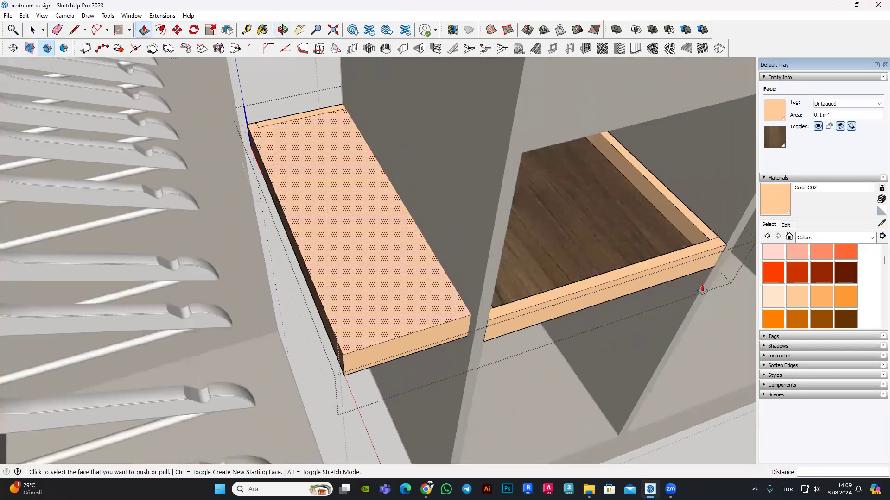
scroll(550, 258, "up", 5)
mouse_move(551, 258)
middle_mouse_down()
mouse_move(445, 212)
mouse_move(280, 235)
mouse_move(449, 277)
mouse_move(343, 83)
middle_mouse_up()
key("shift+z")
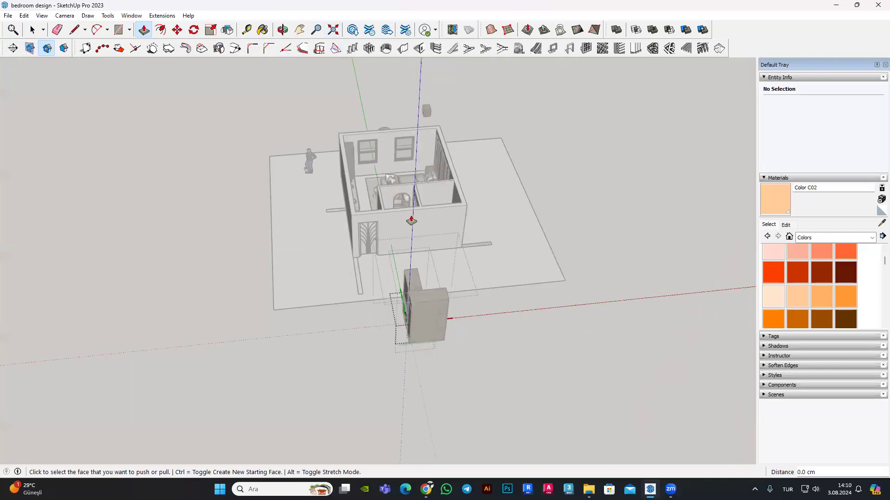
middle_click_drag(530, 201, 458, 320)
scroll(436, 333, "up", 3)
scroll(435, 332, "up", 3)
scroll(436, 332, "up", 5)
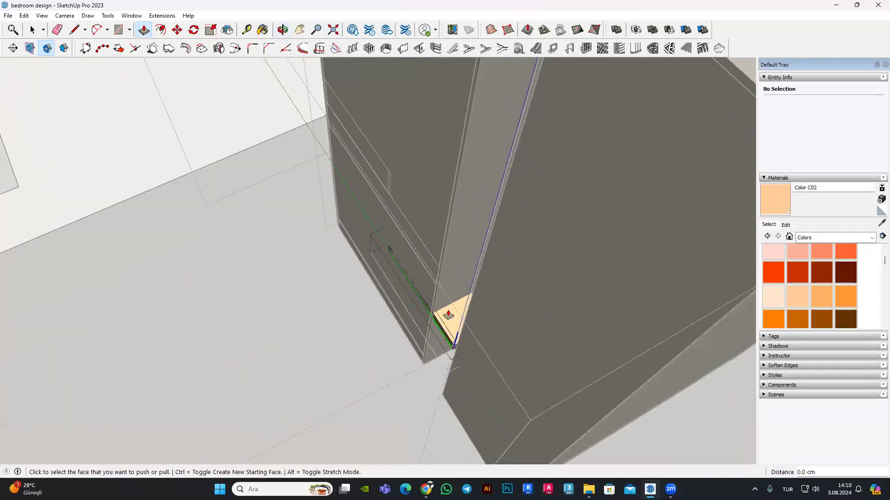
scroll(436, 333, "up", 3)
Step: Push/pull a face of the small orange side board beside the drawer
mouse_move(436, 333)
middle_mouse_down()
mouse_move(439, 247)
mouse_move(558, 243)
mouse_move(507, 278)
mouse_move(181, 64)
mouse_move(69, 33)
middle_mouse_up()
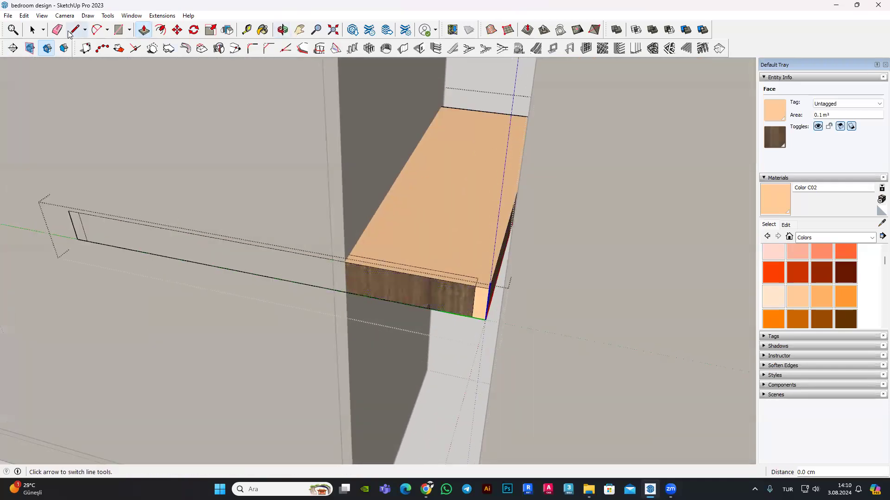
scroll(479, 247, "up", 2)
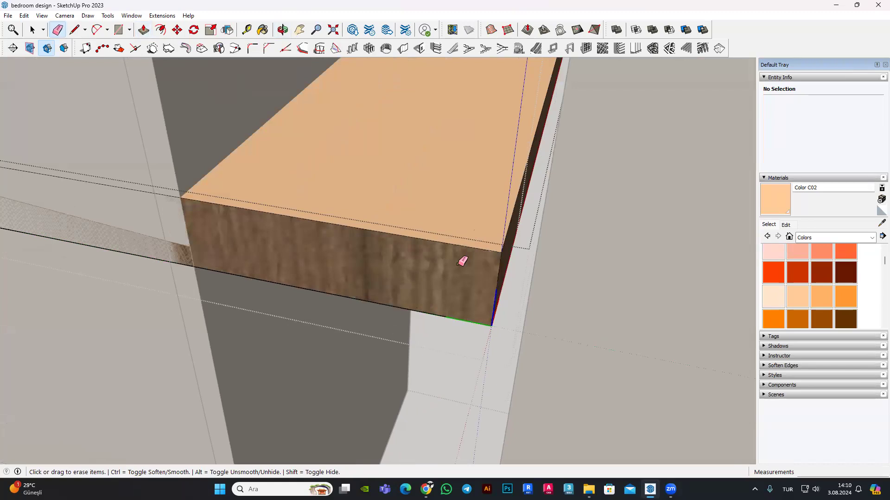
mouse_move(375, 244)
middle_mouse_down()
mouse_move(387, 88)
mouse_move(463, 322)
mouse_move(473, 285)
mouse_move(157, 49)
middle_mouse_up()
mouse_move(482, 208)
middle_mouse_down()
mouse_move(489, 232)
mouse_move(463, 252)
mouse_move(476, 175)
middle_mouse_up()
left_click(489, 229)
mouse_move(258, 166)
middle_mouse_down()
mouse_move(430, 258)
mouse_move(431, 327)
mouse_move(210, 302)
mouse_move(552, 335)
mouse_move(237, 360)
mouse_move(273, 269)
middle_mouse_up()
scroll(254, 262, "up", 2)
scroll(278, 273, "up", 3)
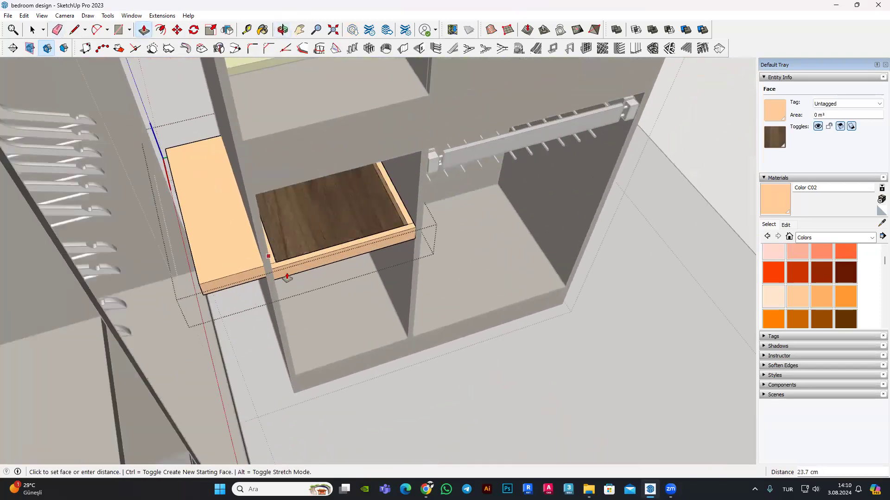
scroll(268, 250, "up", 3)
scroll(262, 232, "up", 2)
scroll(262, 233, "down", 5)
mouse_move(135, 252)
middle_mouse_down()
mouse_move(256, 135)
mouse_move(233, 296)
mouse_move(64, 373)
mouse_move(111, 324)
middle_mouse_up()
Step: Push a drawer face while checking it against the shelves and hangers
left_click(116, 319)
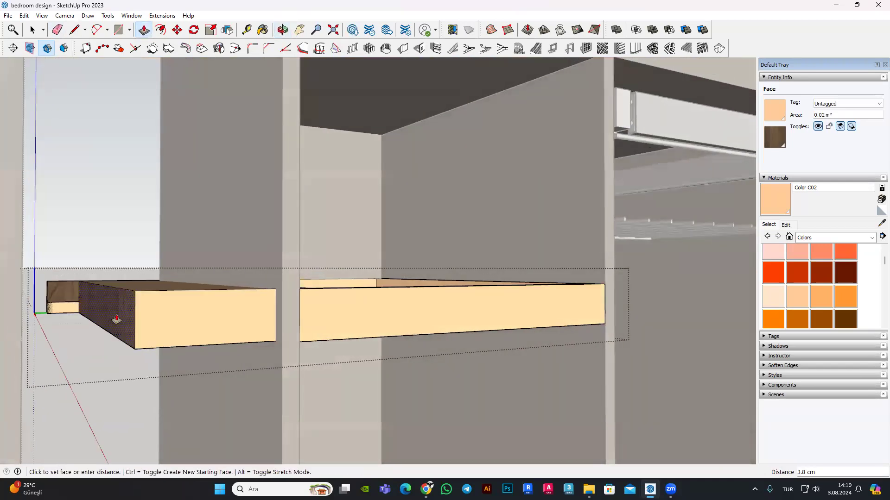
mouse_move(282, 306)
middle_mouse_down()
mouse_move(179, 334)
mouse_move(302, 288)
mouse_move(274, 278)
mouse_move(403, 298)
mouse_move(342, 342)
middle_mouse_up()
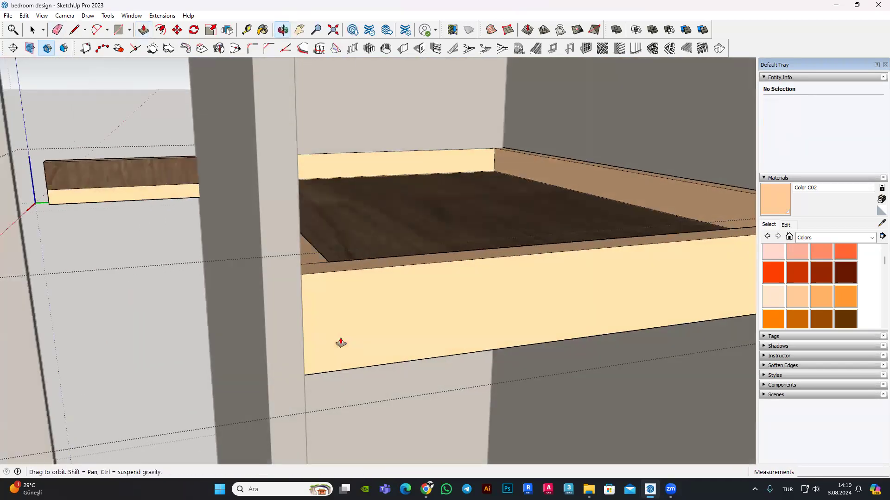
scroll(278, 312, "down", 3)
mouse_move(278, 311)
middle_mouse_down()
mouse_move(237, 296)
mouse_move(357, 302)
mouse_move(397, 268)
middle_mouse_up()
scroll(354, 288, "up", 3)
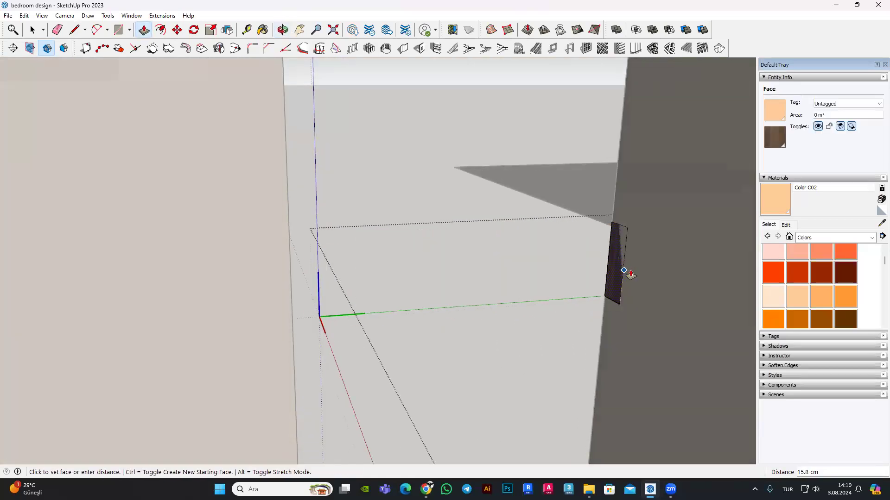
mouse_move(636, 262)
middle_mouse_down()
mouse_move(506, 270)
mouse_move(576, 294)
mouse_move(524, 255)
mouse_move(385, 252)
mouse_move(282, 203)
middle_mouse_up()
scroll(488, 258, "up", 5)
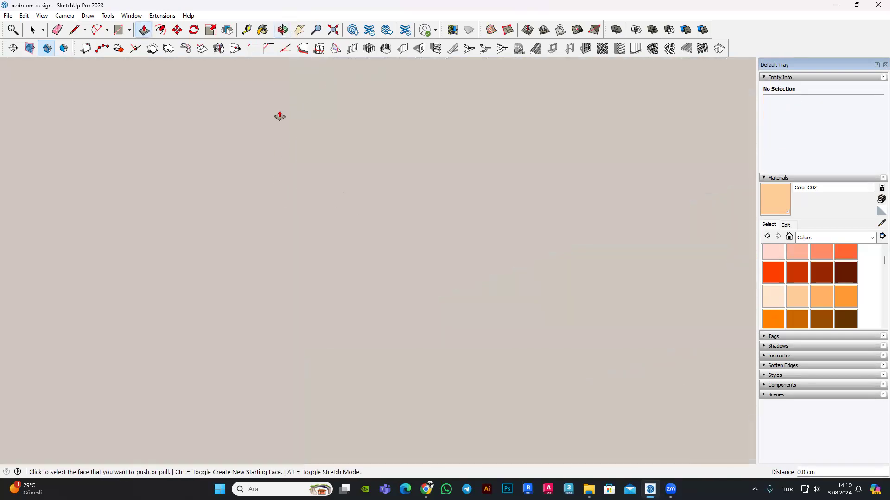
Step: Orbit and zoom from the walls and wardrobe in toward the drawer
mouse_move(378, 175)
middle_mouse_down()
mouse_move(397, 238)
mouse_move(28, 249)
middle_mouse_up()
scroll(397, 239, "up", 3)
scroll(55, 248, "up", 3)
scroll(73, 246, "up", 3)
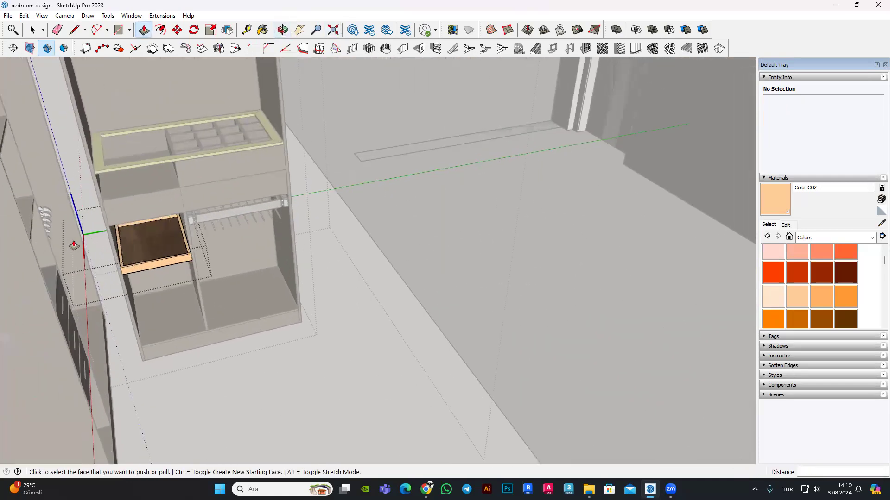
scroll(213, 199, "up", 4)
scroll(188, 201, "up", 1)
middle_click_drag(189, 201, 181, 212)
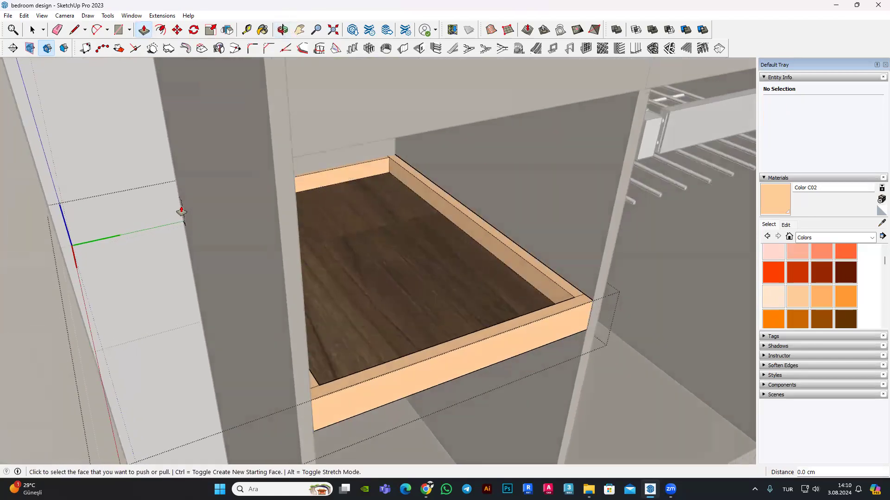
scroll(180, 211, "up", 2)
scroll(200, 210, "down", 3)
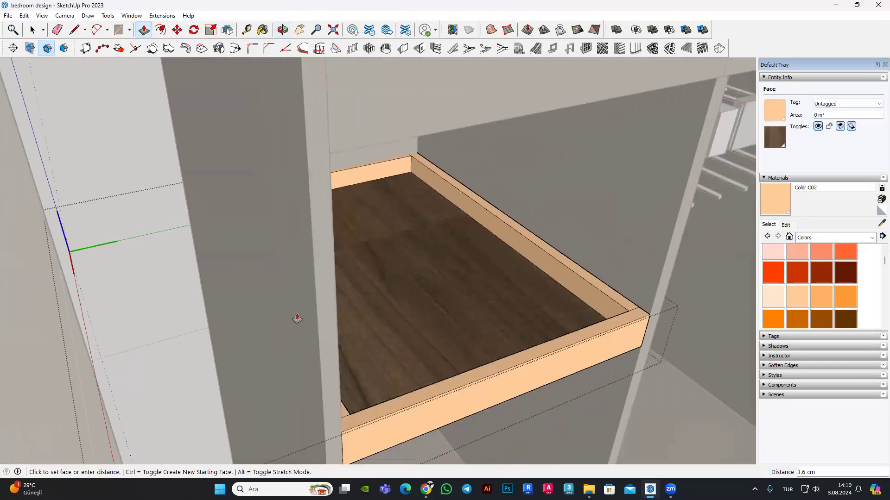
Step: Orbit around the drawer front and corner, ending on a whole-model overview
middle_click_drag(296, 318, 343, 424)
scroll(352, 410, "up", 3)
middle_click_drag(232, 294, 238, 228)
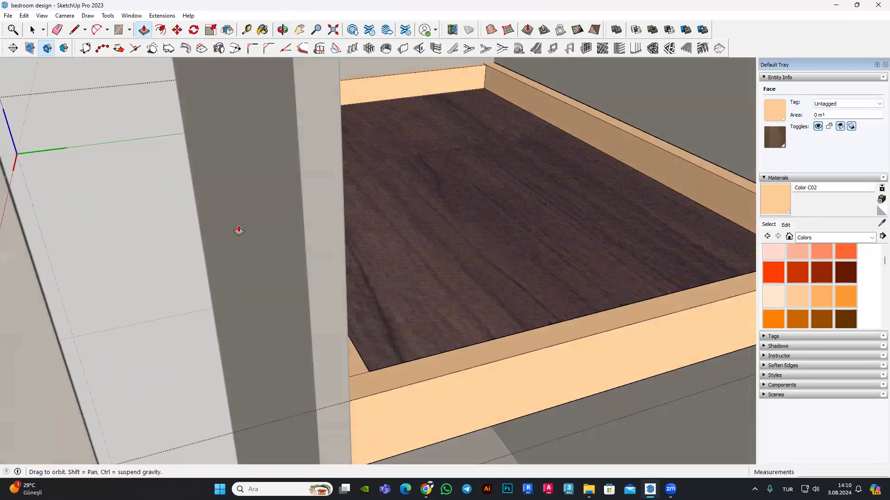
scroll(407, 206, "down", 3)
middle_click_drag(407, 207, 411, 234)
scroll(411, 235, "down", 2)
scroll(485, 237, "up", 4)
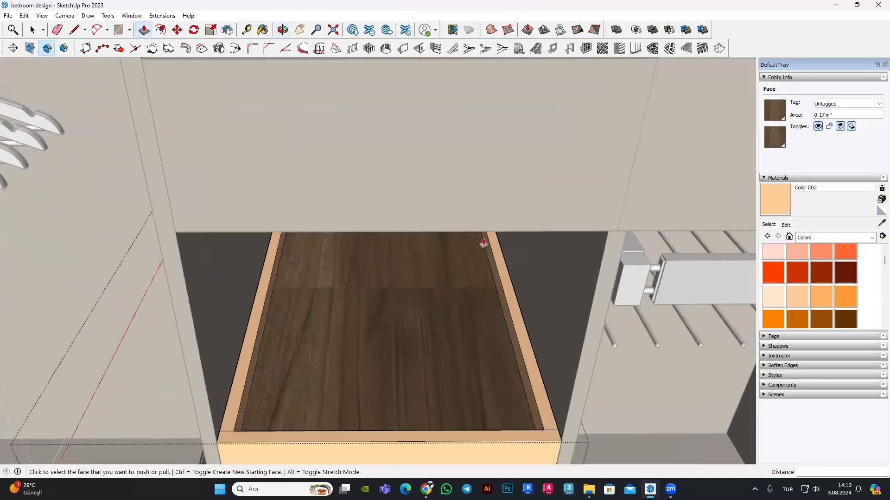
mouse_move(466, 184)
middle_mouse_down()
mouse_move(463, 294)
mouse_move(459, 169)
middle_mouse_up()
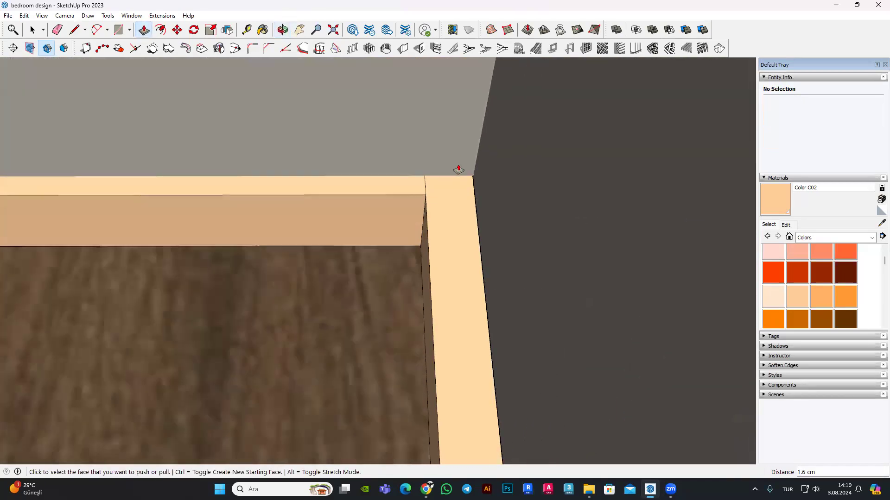
scroll(333, 138, "up", 3)
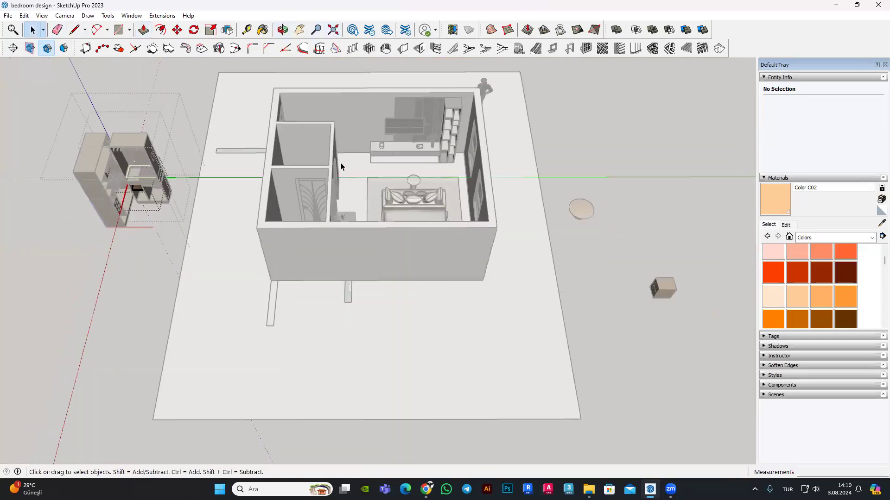
middle_click_drag(340, 162, 424, 185)
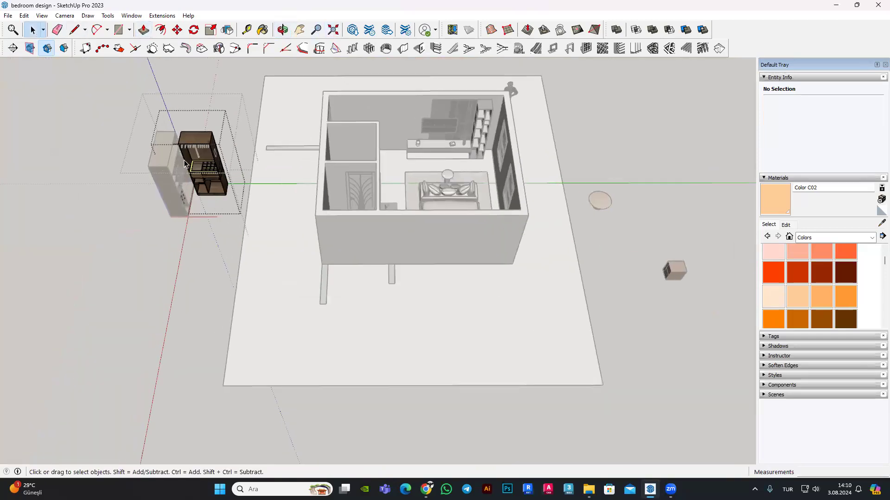
Step: Copy the light orange drawer downward with Move+Ctrl and repeat it as an x2 array
scroll(191, 207, "up", 5)
scroll(191, 207, "up", 4)
scroll(255, 165, "up", 3)
scroll(318, 289, "up", 2)
middle_click_drag(318, 288, 301, 168)
scroll(301, 168, "up", 3)
scroll(319, 140, "up", 2)
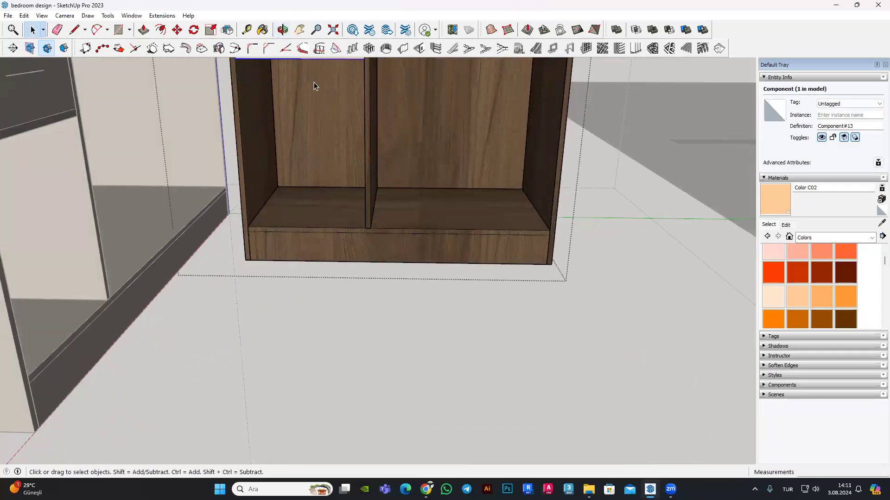
scroll(313, 82, "up", 2)
scroll(313, 135, "down", 3)
middle_click_drag(328, 129, 334, 96)
scroll(227, 87, "up", 3)
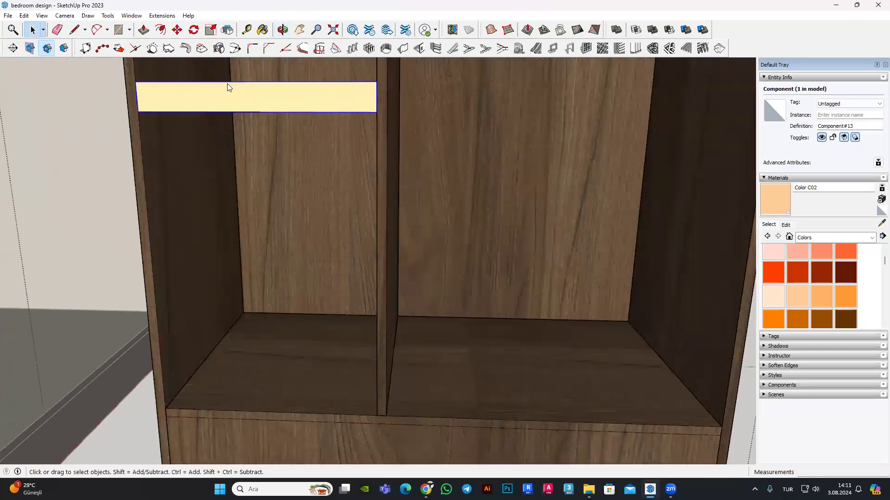
left_click(177, 30)
scroll(389, 119, "up", 2)
left_click(367, 99)
key("ctrl")
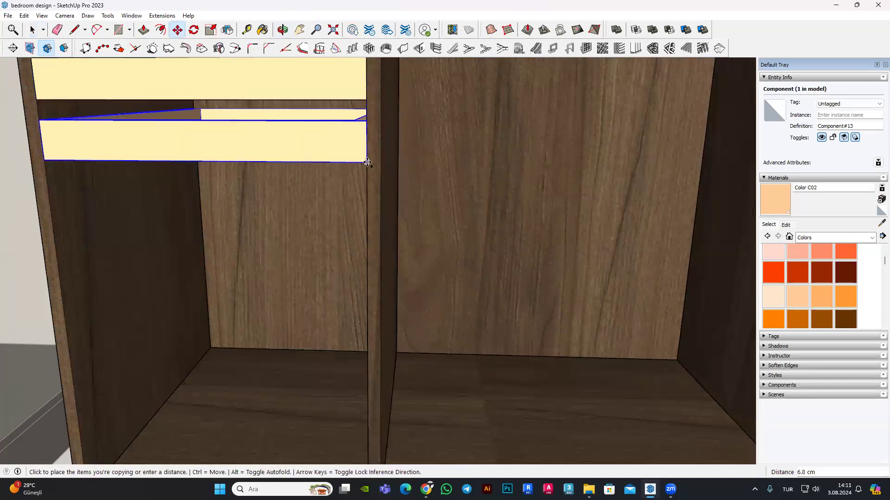
scroll(367, 162, "down", 3)
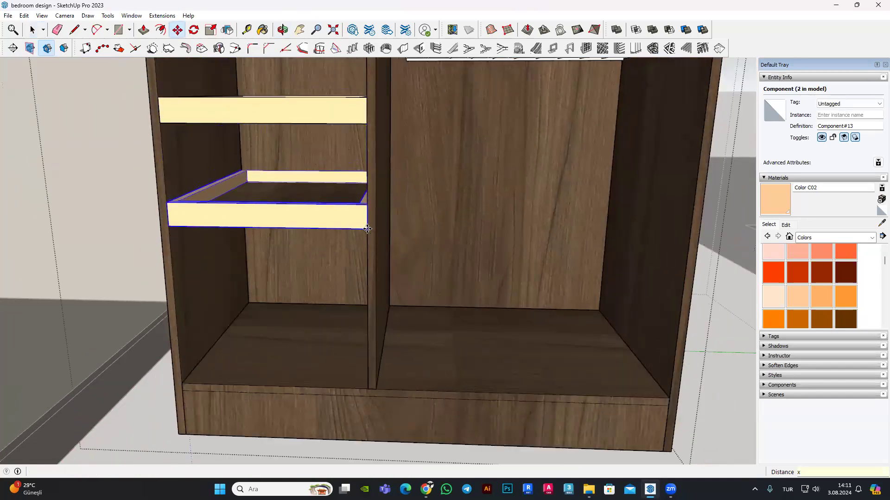
type("2")
key("Return")
Step: Undo the extra drawer copy from the array
scroll(328, 255, "down", 3)
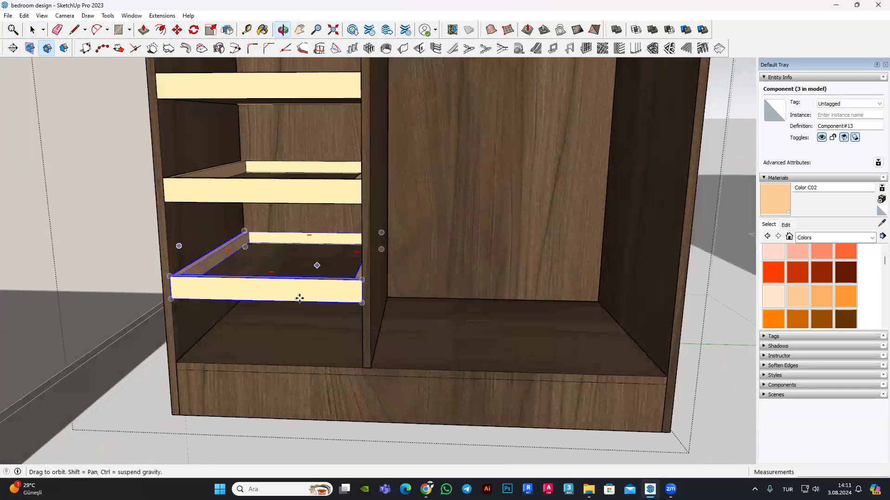
middle_click_drag(298, 294, 308, 294)
scroll(288, 201, "up", 1)
scroll(287, 202, "up", 1)
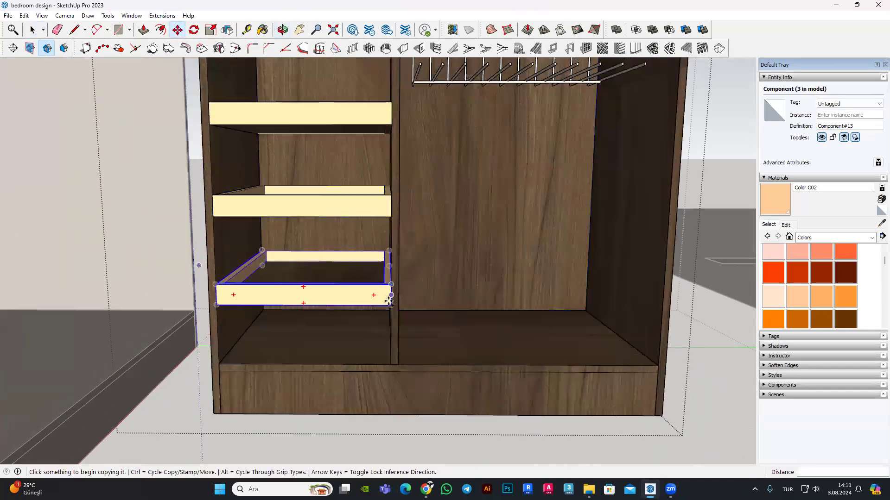
key("Escape")
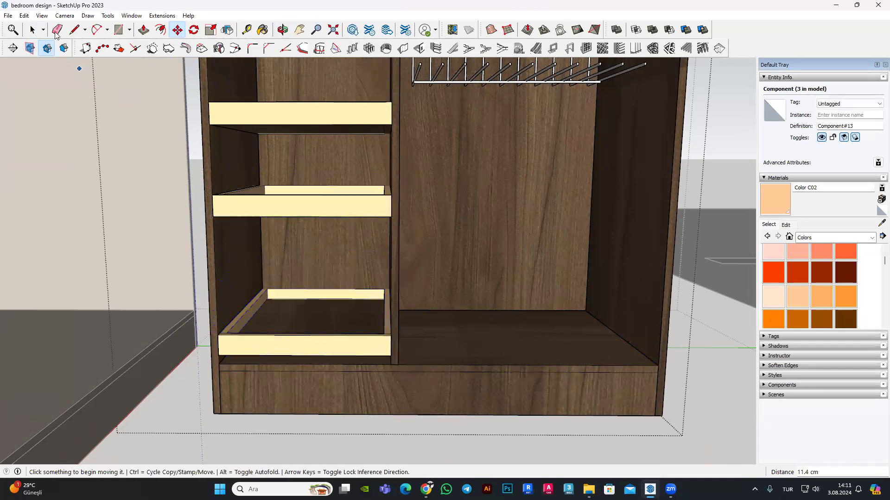
Step: Move a drawer lower in the wardrobe's left compartment
left_click(178, 29)
mouse_move(417, 223)
middle_mouse_down()
mouse_move(407, 188)
mouse_move(377, 152)
middle_mouse_up()
left_click_drag(379, 162, 380, 187)
mouse_move(380, 187)
middle_mouse_down()
mouse_move(377, 264)
mouse_move(397, 268)
mouse_move(401, 214)
mouse_move(357, 270)
mouse_move(352, 168)
mouse_move(281, 187)
middle_mouse_up()
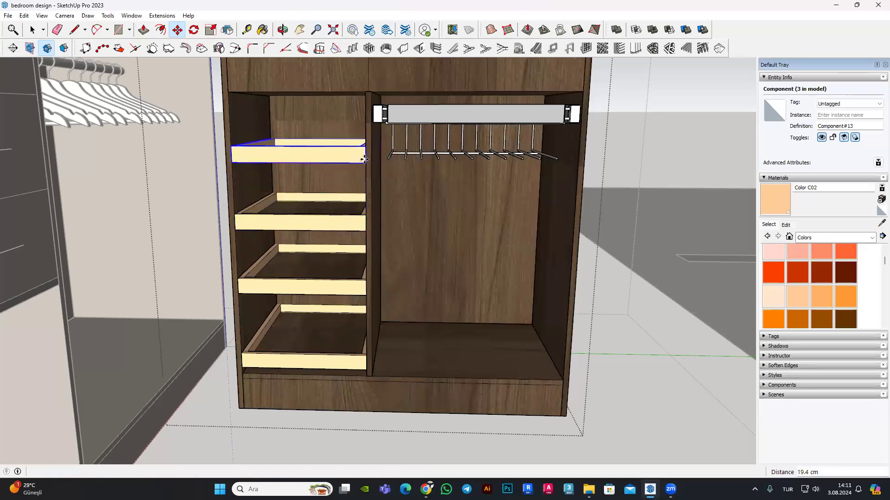
Step: Reposition the third drawer so four drawers stack evenly beside the hanging rail
left_click(281, 294)
middle_click_drag(281, 294, 157, 38)
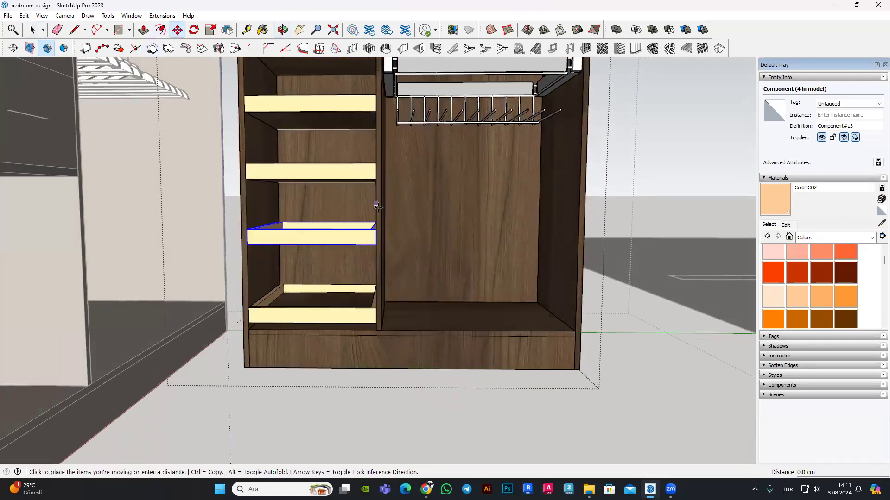
mouse_move(211, 181)
middle_mouse_down()
mouse_move(324, 222)
mouse_move(274, 193)
mouse_move(353, 208)
mouse_move(172, 132)
mouse_move(287, 200)
mouse_move(389, 242)
mouse_move(355, 224)
mouse_move(377, 194)
mouse_move(419, 254)
mouse_move(413, 196)
middle_mouse_up()
key("m")
scroll(356, 207, "up", 2)
scroll(355, 200, "down", 3)
scroll(324, 208, "up", 2)
scroll(354, 215, "up", 4)
scroll(436, 185, "up", 2)
scroll(435, 185, "down", 2)
scroll(396, 224, "down", 3)
scroll(420, 254, "down", 3)
scroll(402, 251, "up", 3)
mouse_move(402, 252)
middle_mouse_down()
mouse_move(385, 231)
mouse_move(403, 255)
mouse_move(302, 194)
mouse_move(355, 236)
mouse_move(368, 221)
mouse_move(365, 252)
mouse_move(357, 234)
middle_mouse_up()
scroll(357, 241, "down", 3)
scroll(357, 240, "down", 2)
scroll(403, 251, "up", 3)
scroll(419, 222, "up", 2)
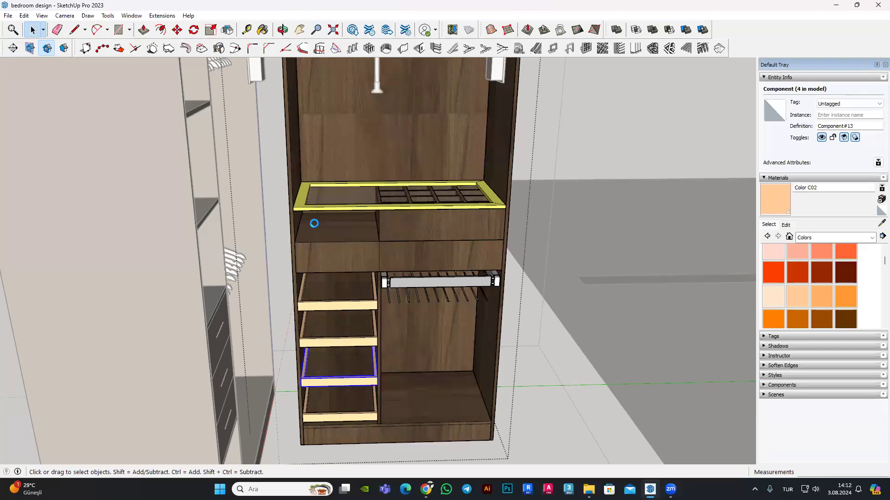
Step: Orbit to look up at the stacked drawers and the hanging rail
scroll(357, 223, "up", 2)
scroll(373, 220, "up", 3)
scroll(390, 185, "up", 3)
scroll(399, 209, "up", 2)
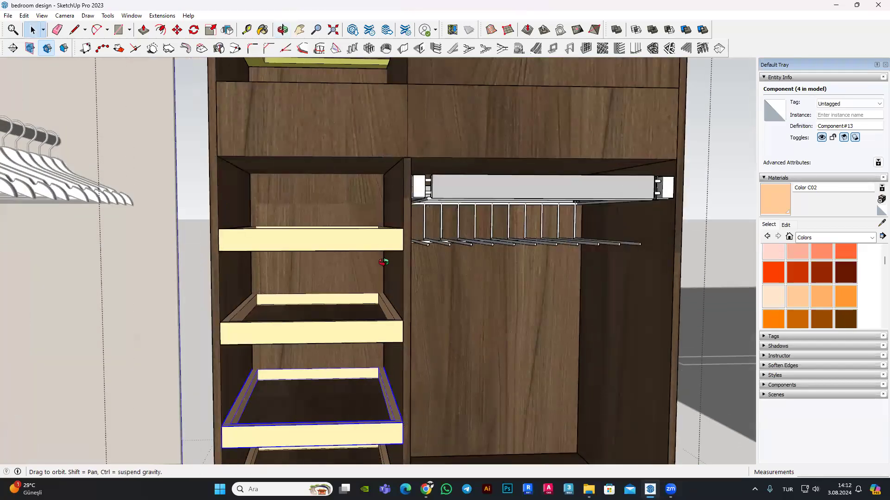
middle_click_drag(383, 262, 361, 227)
left_click(360, 227)
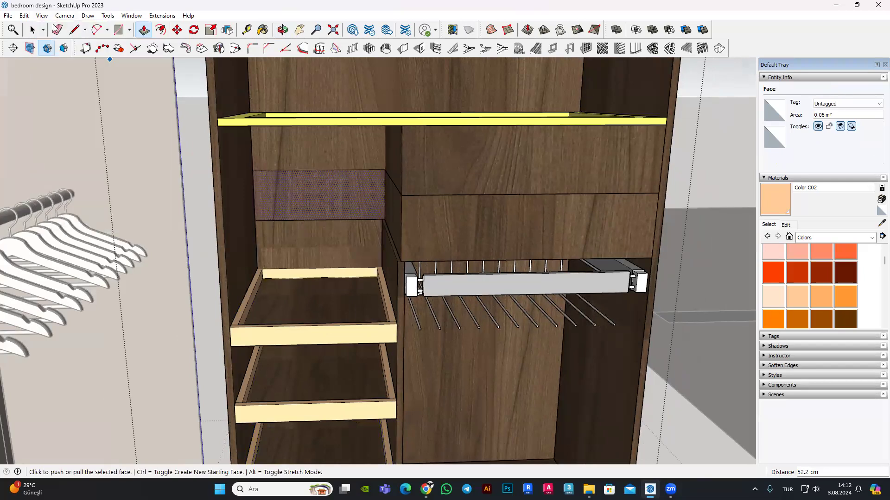
middle_click_drag(323, 209, 319, 167)
scroll(340, 121, "up", 3)
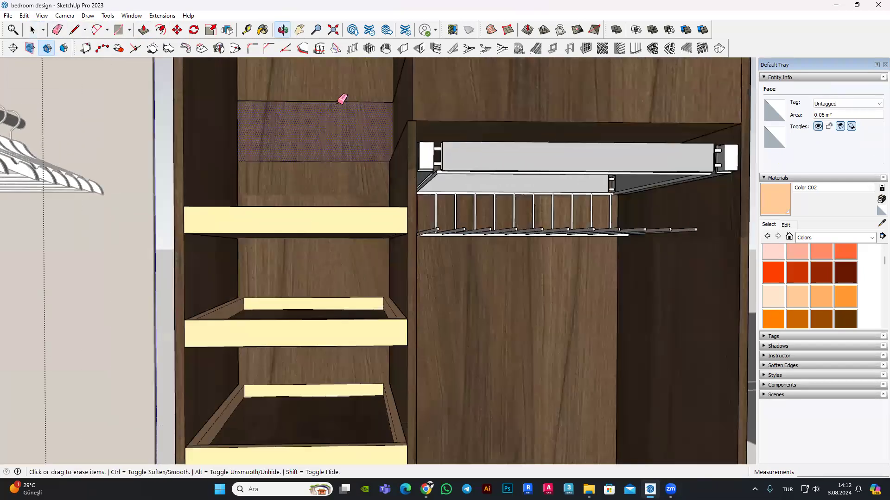
scroll(339, 95, "up", 2)
mouse_move(339, 95)
middle_mouse_down()
mouse_move(347, 232)
mouse_move(368, 176)
mouse_move(353, 153)
middle_mouse_up()
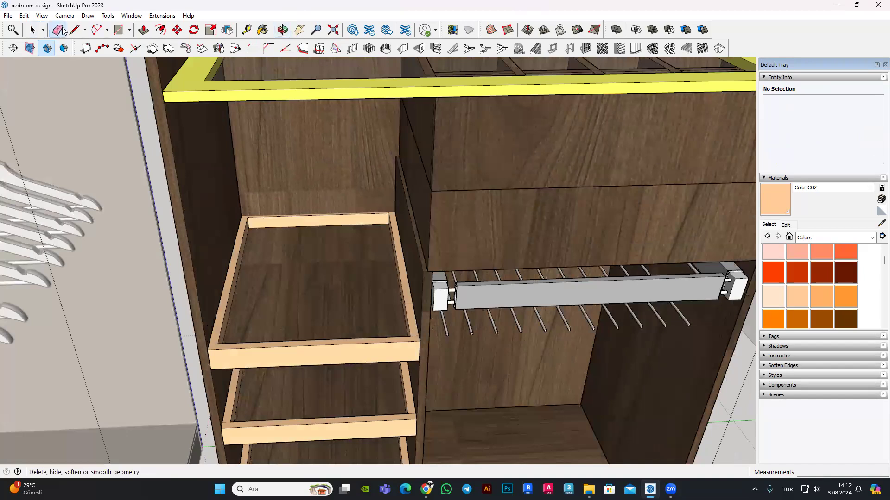
Step: Push/Pull the divider panel's top face up to the yellow-framed tray
left_click(147, 32)
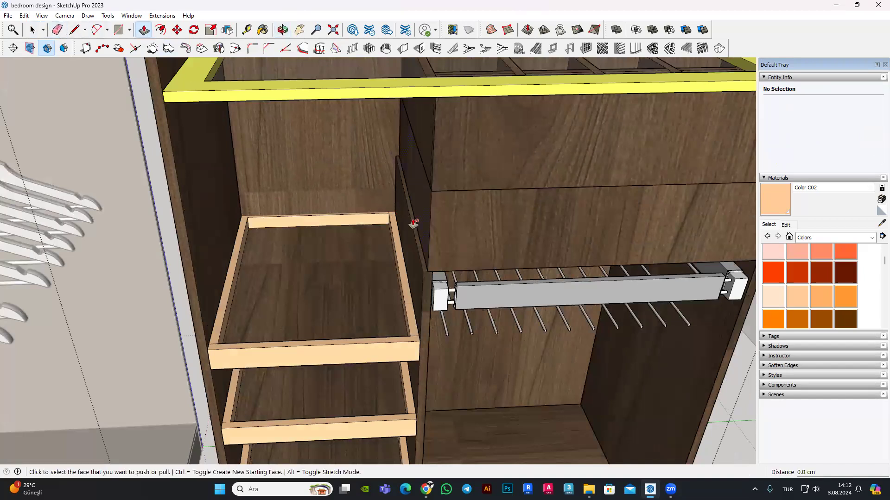
key("space")
double_click(415, 242)
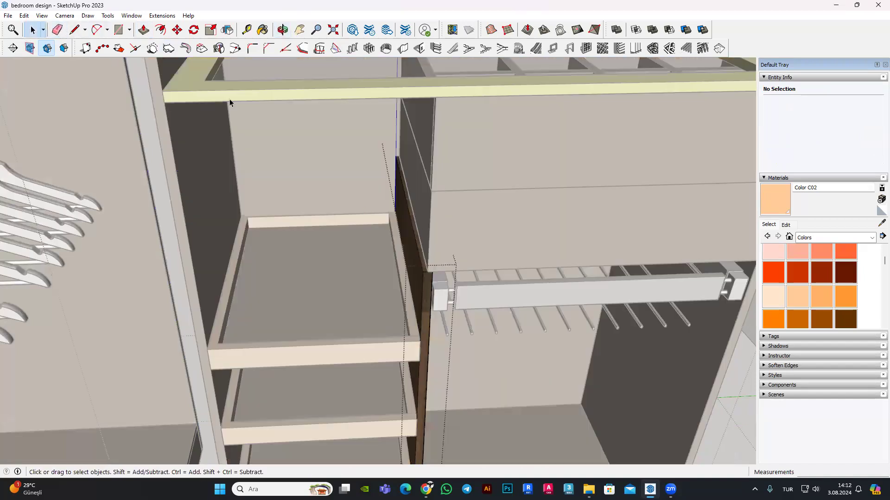
left_click(416, 244)
middle_click_drag(417, 244, 432, 121)
left_click(435, 125)
key("space")
scroll(459, 288, "down", 3)
key("Escape")
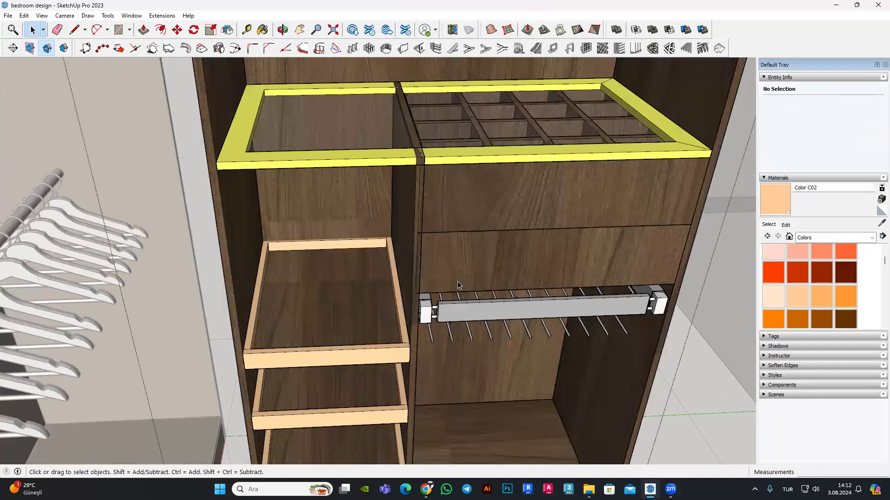
Step: Push/Pull the cabinet corner face flush with the extended divider
scroll(457, 283, "up", 2)
left_click(144, 29)
scroll(445, 273, "up", 3)
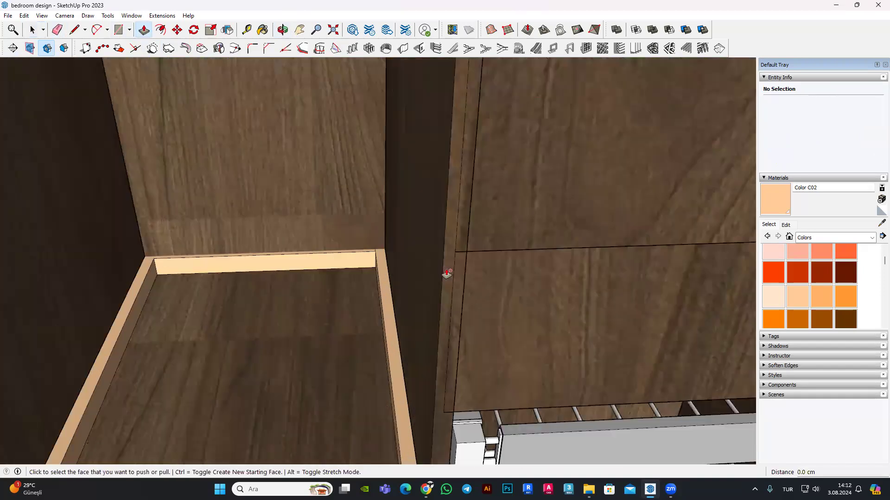
left_click(457, 278)
left_click(464, 274)
scroll(417, 241, "down", 3)
scroll(394, 232, "down", 2)
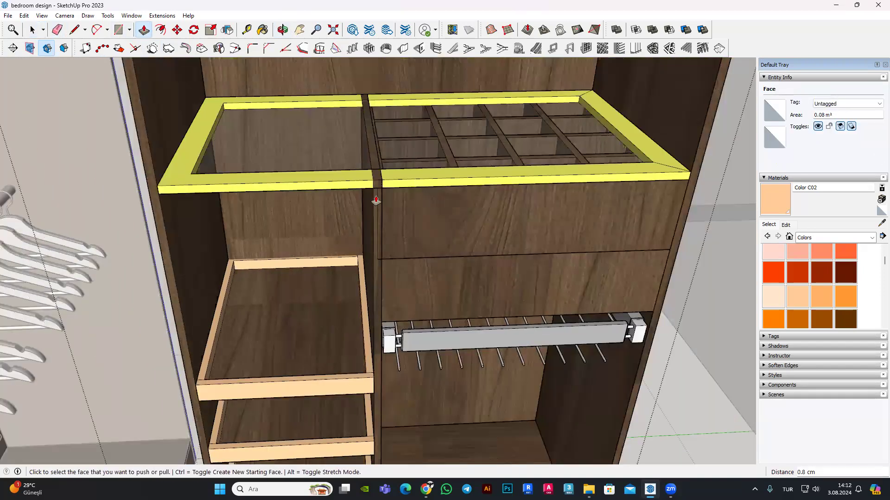
scroll(352, 218, "up", 2)
key("space")
left_click(426, 230)
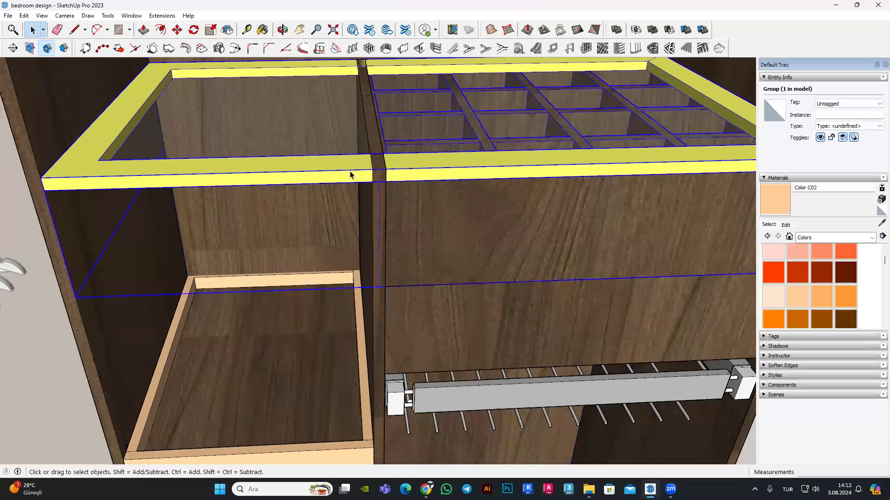
Step: Open the tray group and its yellow frame for editing
key("Return")
left_click(147, 31)
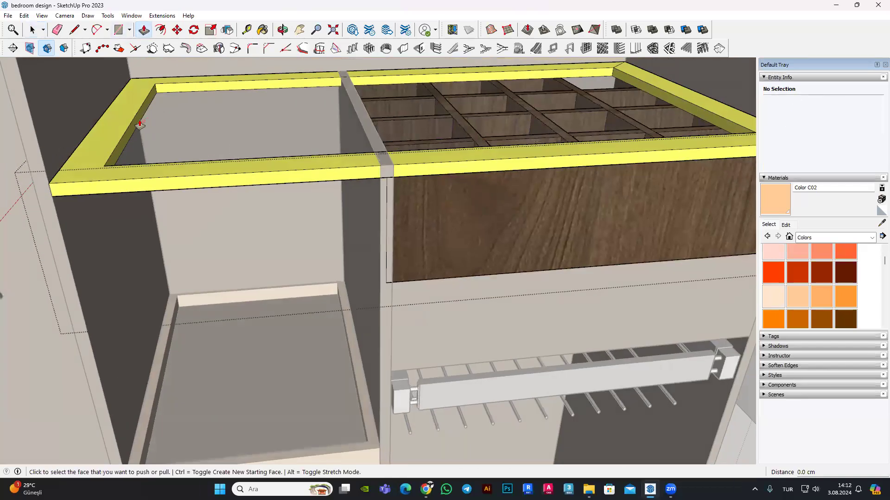
left_click(33, 30)
double_click(103, 154)
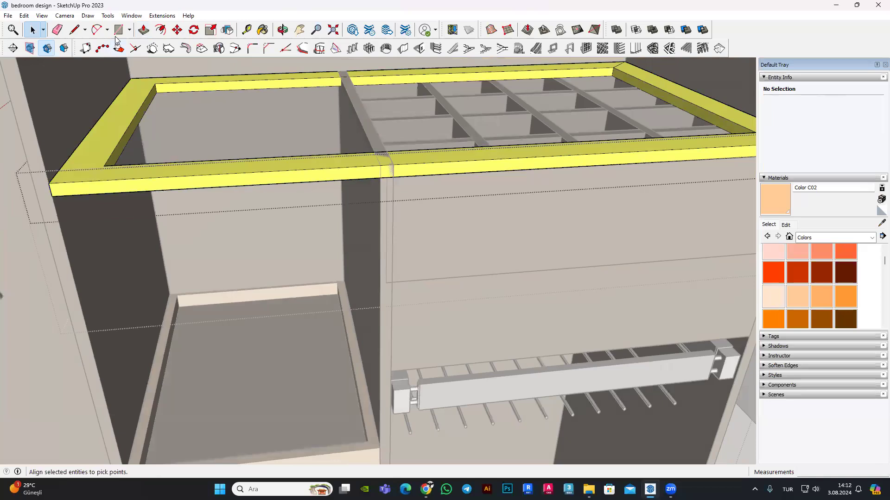
left_click(119, 150)
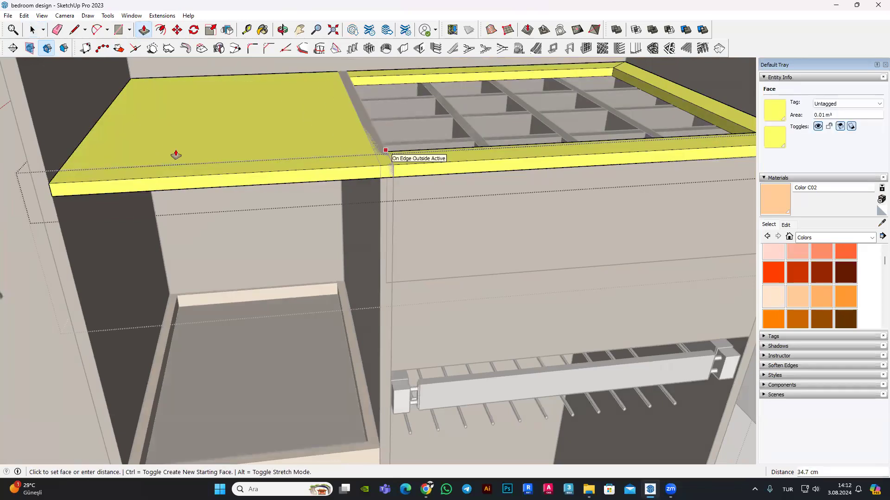
key("Escape")
Step: Close the frame opening with a line and raise the new top face
key("l")
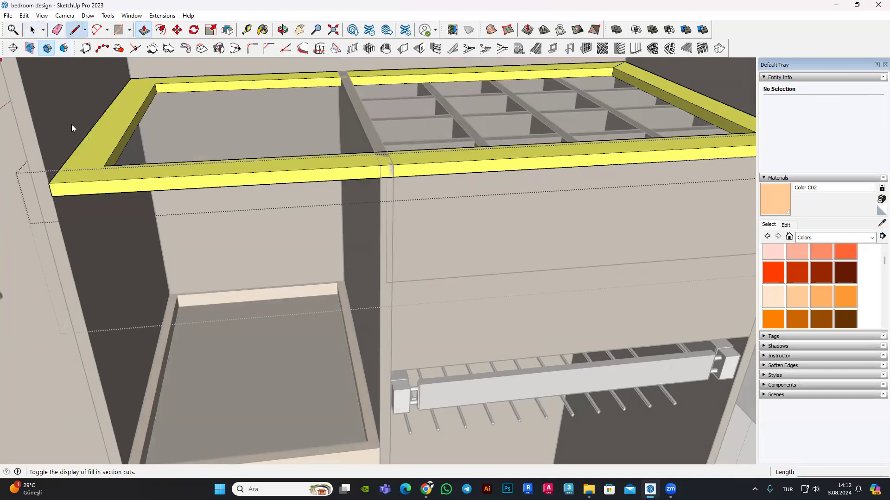
left_click(103, 166)
left_click(58, 166)
key("p")
left_click(138, 125)
type("39.7")
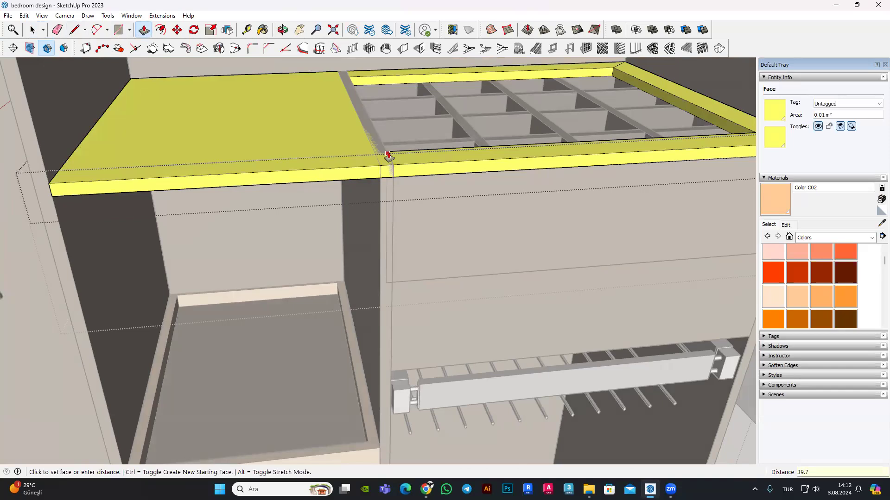
left_click(389, 157)
Step: Pick the countertop's left end face, then zoom out to the entire model
mouse_move(181, 150)
middle_mouse_down()
mouse_move(44, 238)
mouse_move(44, 252)
middle_mouse_up()
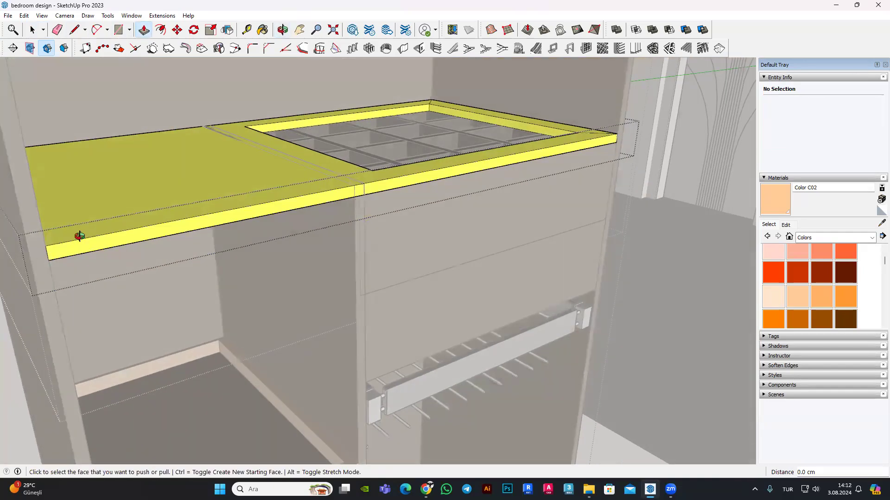
scroll(44, 250, "up", 2)
scroll(40, 246, "up", 3)
scroll(40, 246, "up", 2)
left_click(173, 190)
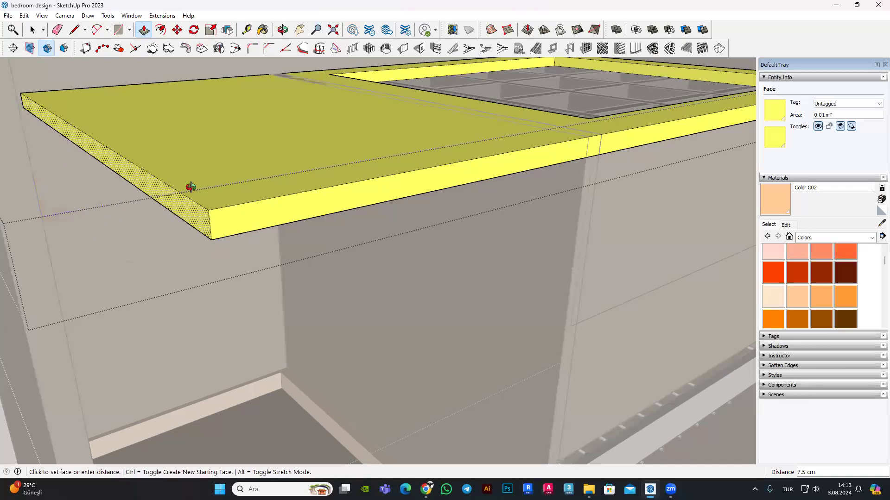
scroll(191, 187, "down", 3)
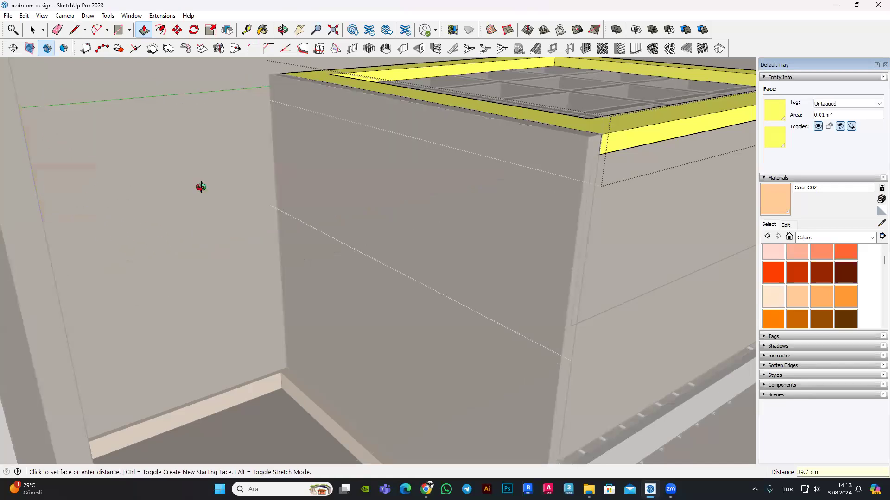
middle_click_drag(198, 184, 84, 193)
scroll(129, 139, "down", 3)
mouse_move(129, 139)
middle_mouse_down()
mouse_move(124, 169)
mouse_move(284, 213)
middle_mouse_up()
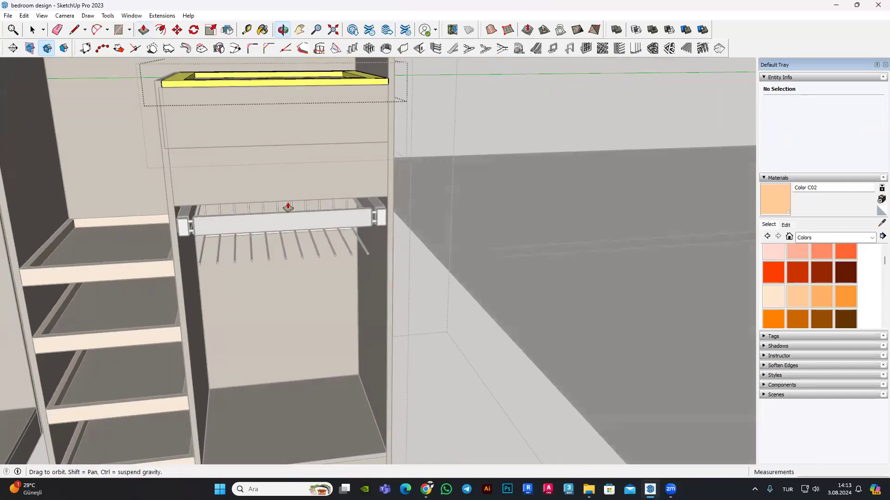
scroll(284, 213, "down", 2)
scroll(151, 190, "down", 2)
scroll(281, 172, "up", 3)
scroll(135, 194, "down", 5)
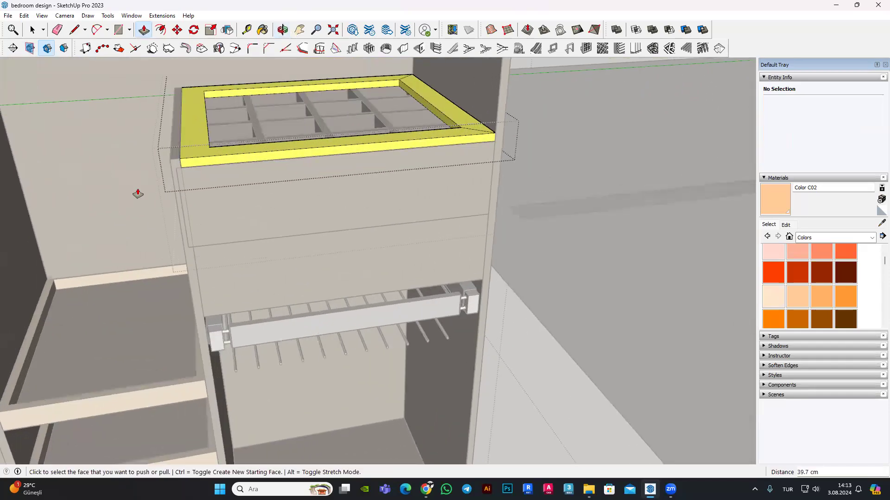
scroll(135, 194, "down", 5)
left_click(333, 29)
Step: Orbit and zoom in on the cabinet's top drawer with Push/Pull ready
scroll(284, 157, "up", 2)
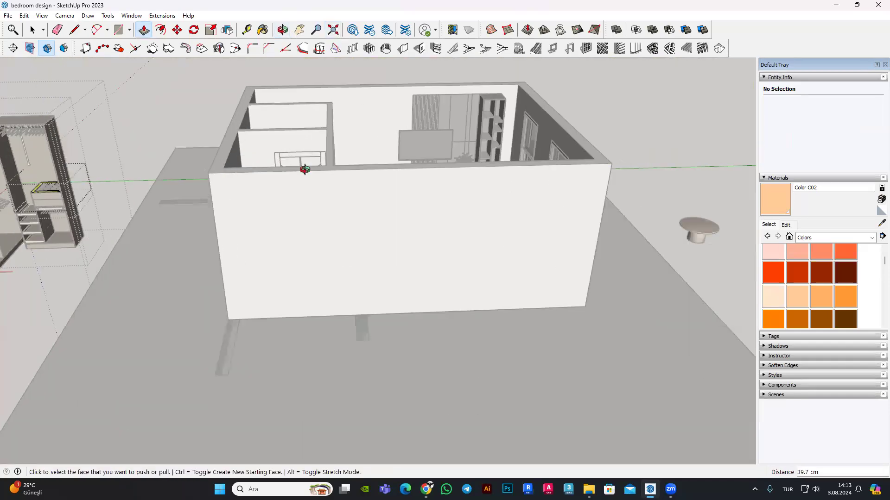
middle_click_drag(304, 169, 124, 273)
scroll(28, 219, "up", 3)
scroll(77, 229, "up", 3)
scroll(77, 230, "up", 3)
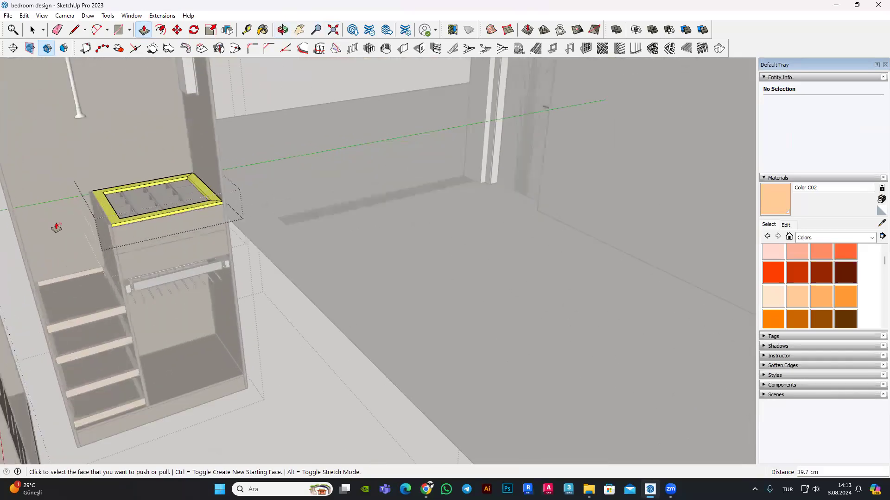
scroll(56, 224, "up", 3)
scroll(34, 151, "up", 2)
key("space")
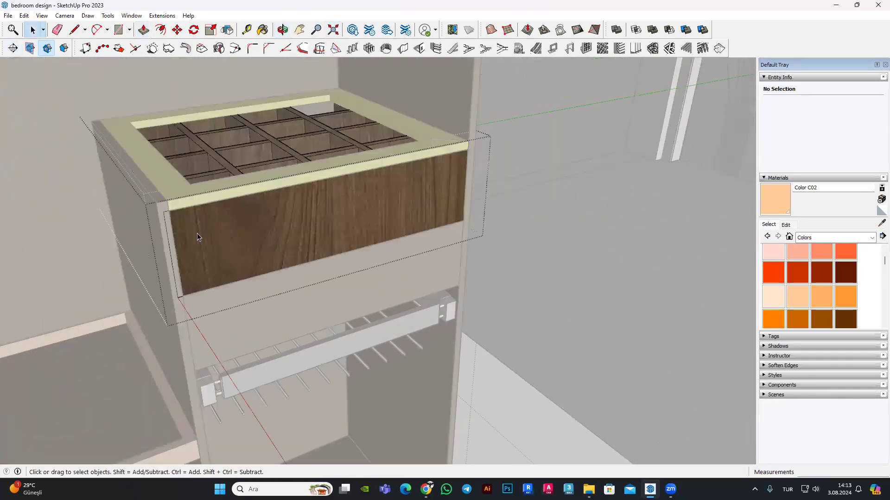
scroll(377, 260, "up", 3)
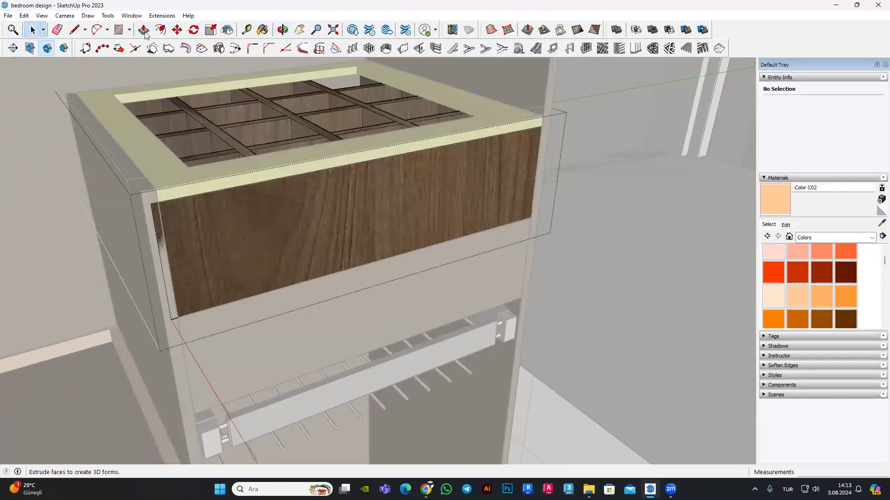
left_click(145, 35)
scroll(149, 264, "up", 2)
scroll(164, 232, "up", 2)
Step: Push the walnut drawer front panel out 0.2 cm
left_click(164, 232)
left_click(159, 227)
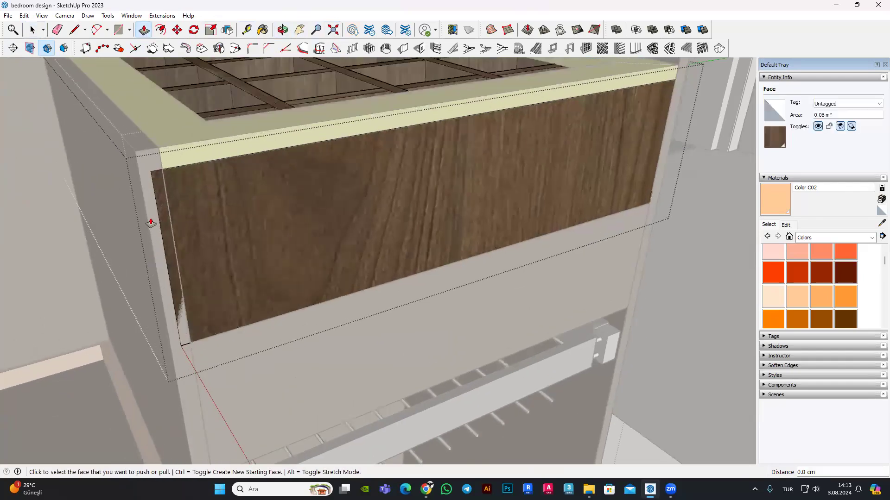
left_click(166, 176)
scroll(176, 181, "up", 1)
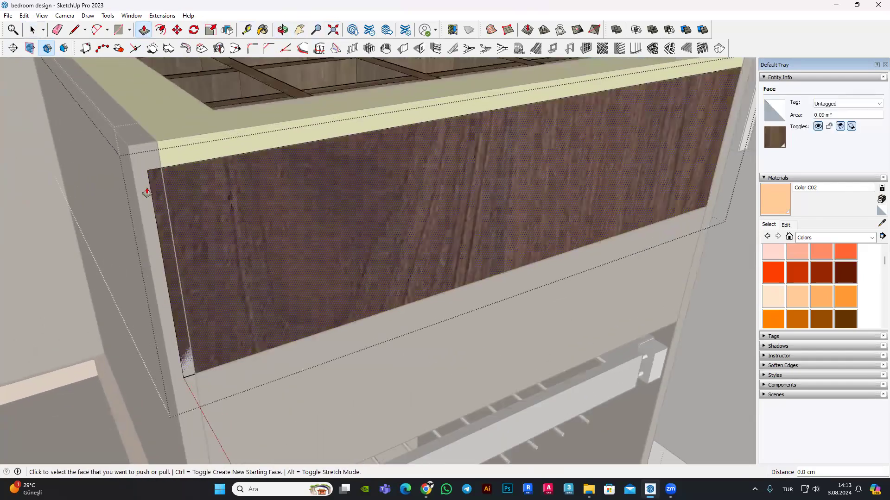
scroll(147, 193, "up", 2)
left_click(157, 184)
left_click(166, 172)
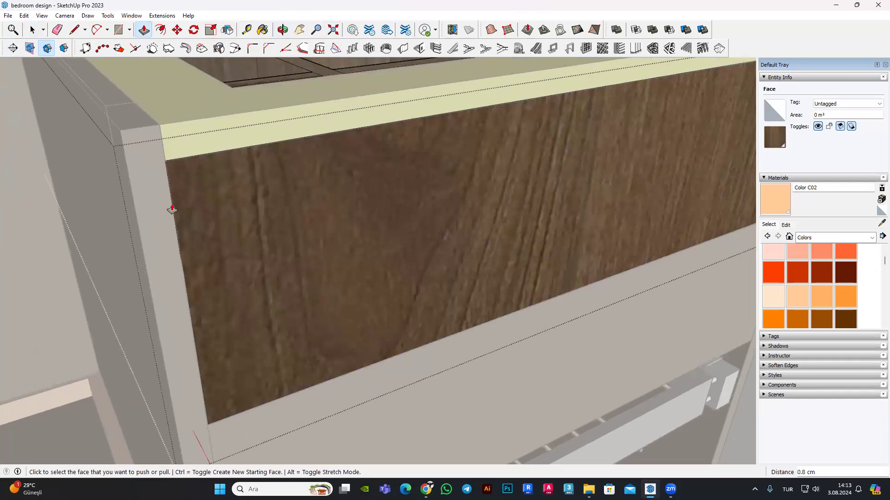
scroll(167, 199, "down", 2)
scroll(169, 201, "up", 2)
left_click(171, 203)
type("0.2")
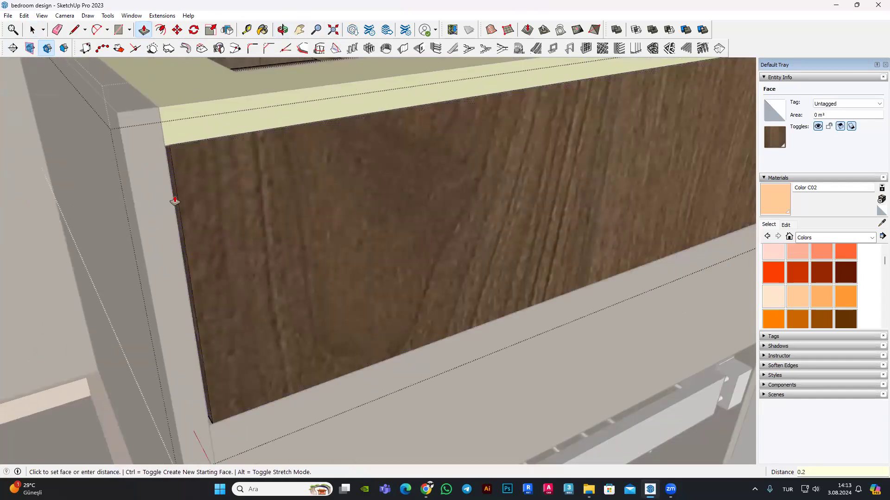
left_click(174, 201)
Step: Zoom in and out to inspect the 0.2 cm walnut drawer front
scroll(209, 180, "down", 1)
scroll(270, 334, "down", 1)
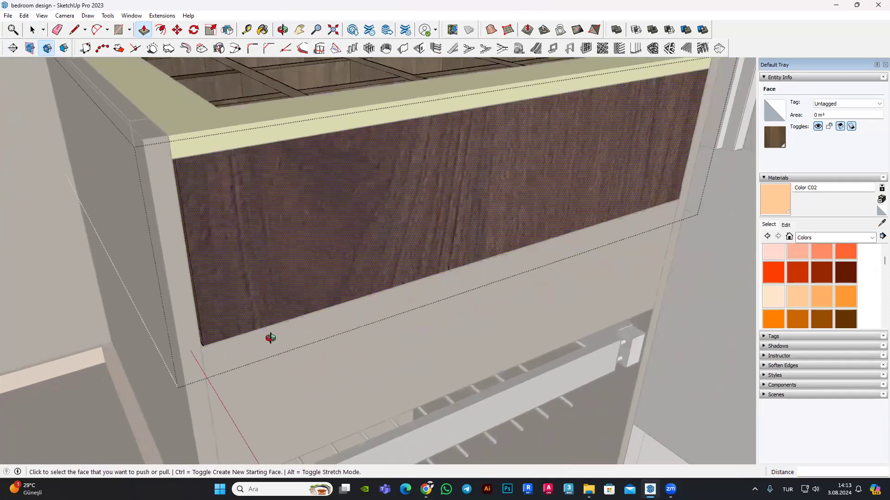
scroll(231, 232, "down", 1)
scroll(156, 82, "down", 1)
key("space")
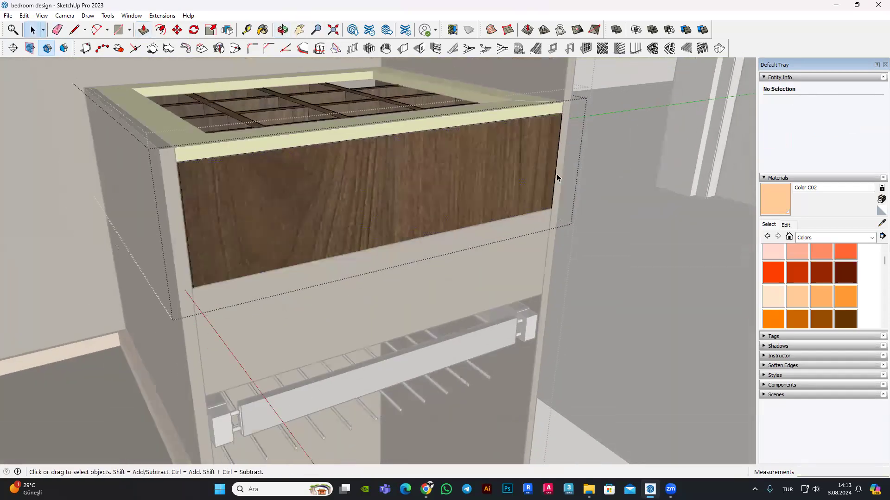
scroll(422, 290, "up", 3)
scroll(304, 289, "down", 1)
scroll(92, 368, "down", 2)
scroll(133, 360, "down", 1)
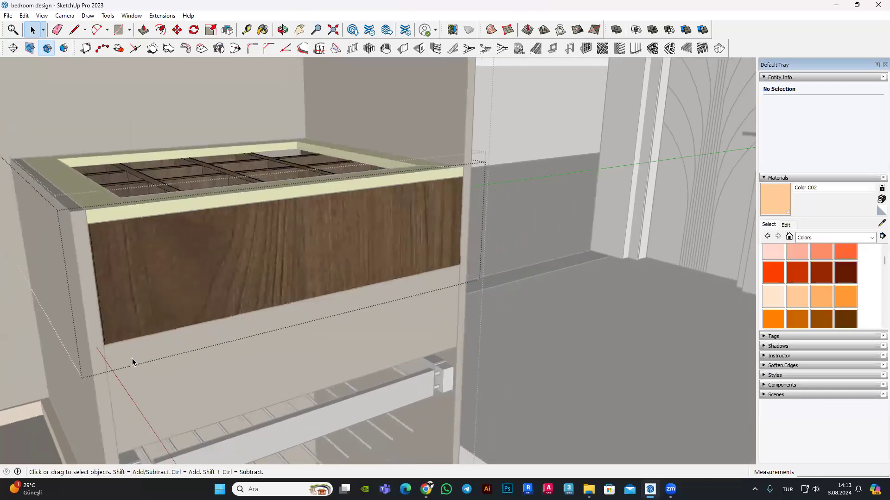
scroll(191, 298, "up", 2)
scroll(210, 364, "down", 1)
scroll(210, 365, "up", 3)
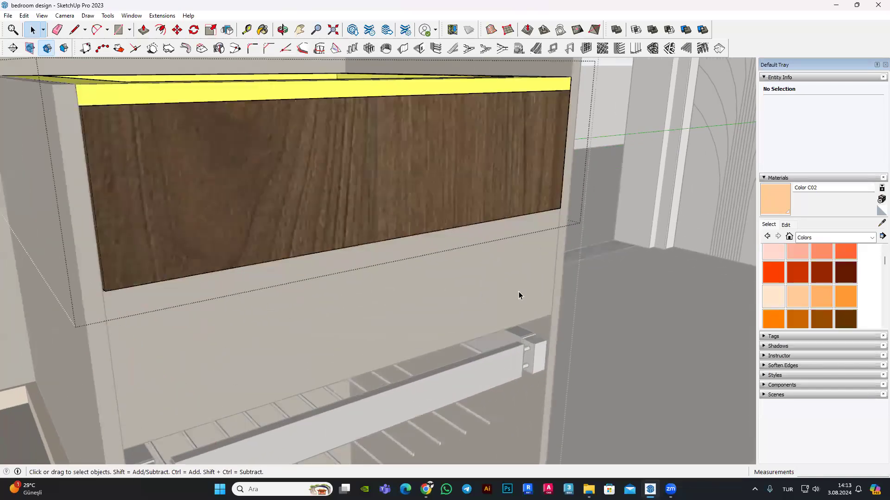
scroll(253, 341, "down", 3)
scroll(207, 333, "up", 1)
scroll(207, 333, "up", 2)
Step: Push the thin vertical strip on the wardrobe's inner panel out 0.2 cm
scroll(222, 301, "up", 2)
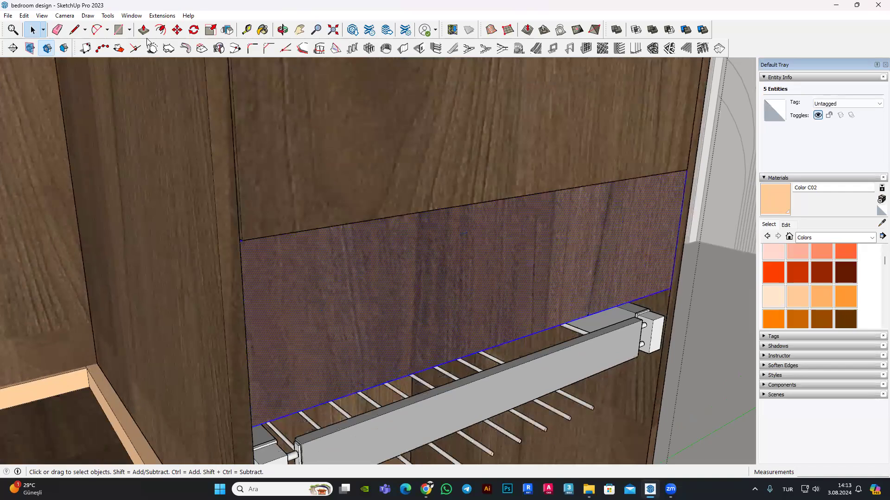
key("p")
scroll(239, 269, "up", 2)
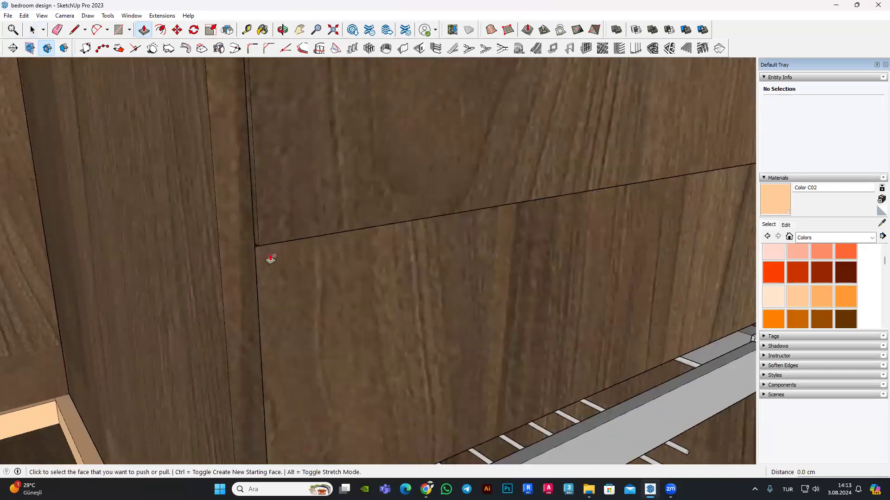
scroll(270, 260, "up", 2)
scroll(252, 254, "up", 2)
key("space")
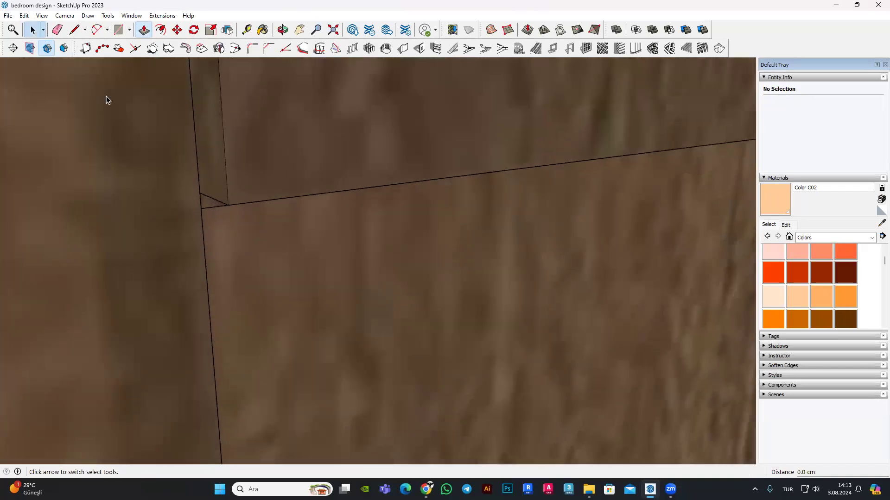
left_click(234, 213)
key("p")
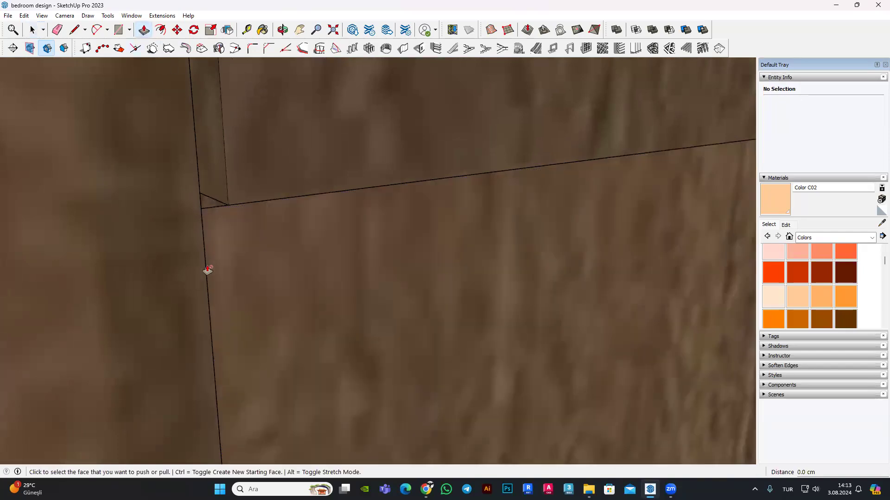
left_click(32, 29)
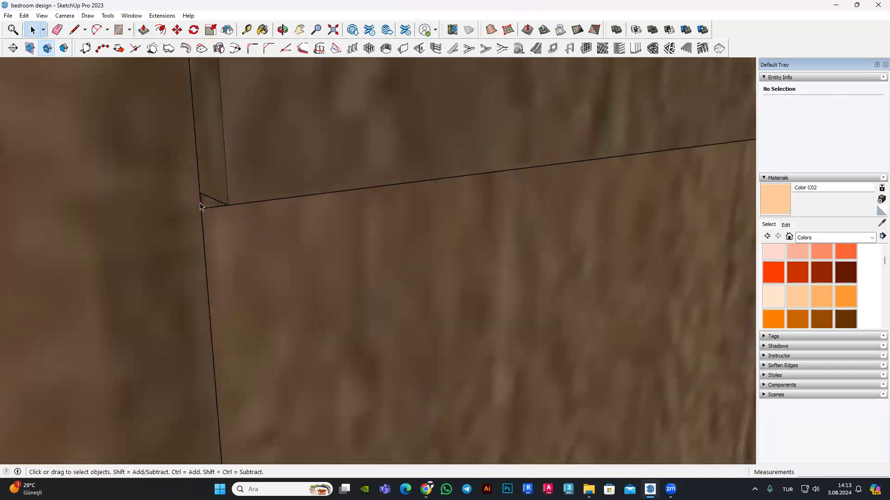
left_click(143, 29)
left_click_drag(212, 221, 225, 204)
key("space")
Step: With the Eraser active, orbit out to view the whole wardrobe
key("e")
mouse_move(242, 199)
middle_mouse_down()
mouse_move(210, 195)
mouse_move(194, 165)
mouse_move(201, 153)
mouse_move(201, 163)
mouse_move(169, 141)
mouse_move(199, 210)
middle_mouse_up()
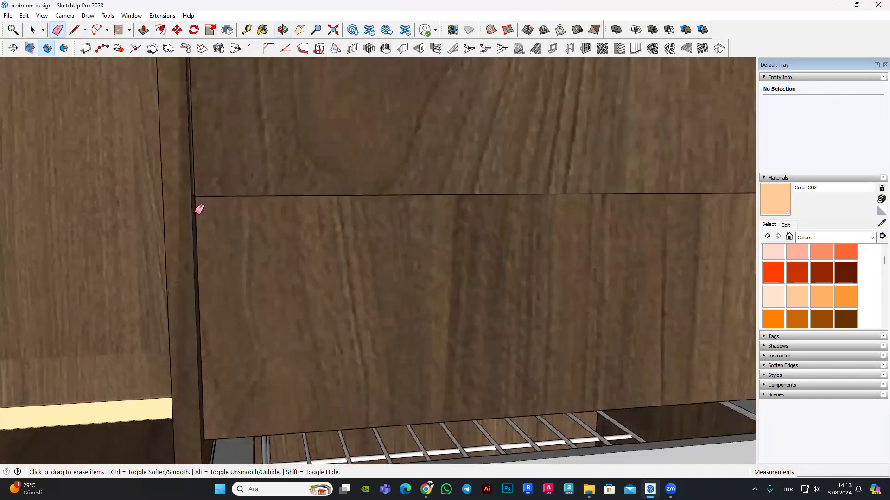
scroll(199, 209, "down", 5)
mouse_move(268, 249)
middle_mouse_down()
mouse_move(260, 227)
mouse_move(300, 199)
middle_mouse_up()
scroll(300, 199, "up", 3)
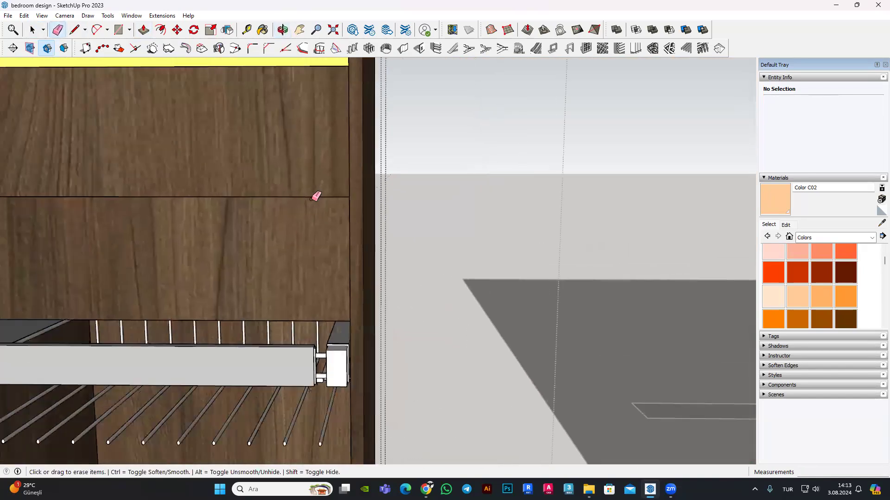
scroll(315, 197, "down", 5)
mouse_move(377, 224)
middle_mouse_down()
mouse_move(346, 250)
mouse_move(419, 201)
mouse_move(20, 22)
middle_mouse_up()
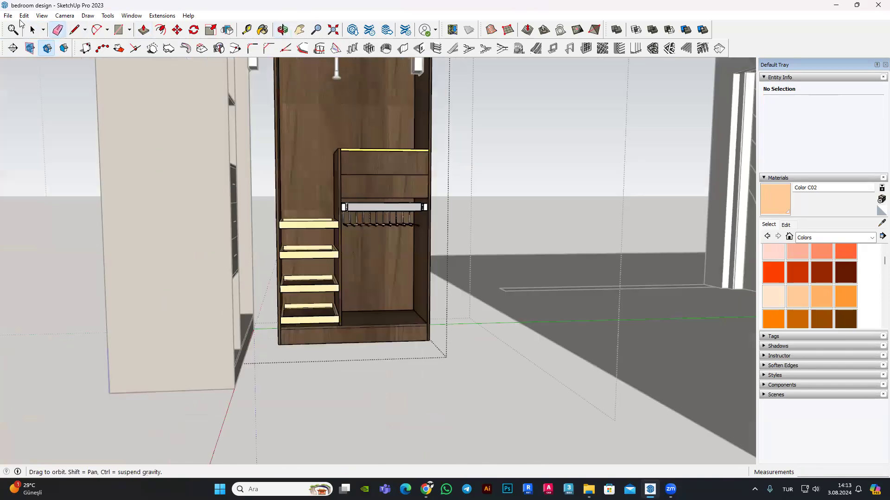
Step: Erase the wardrobe's right side panel
left_click(33, 29)
scroll(402, 168, "up", 2)
scroll(401, 169, "up", 3)
scroll(405, 193, "up", 2)
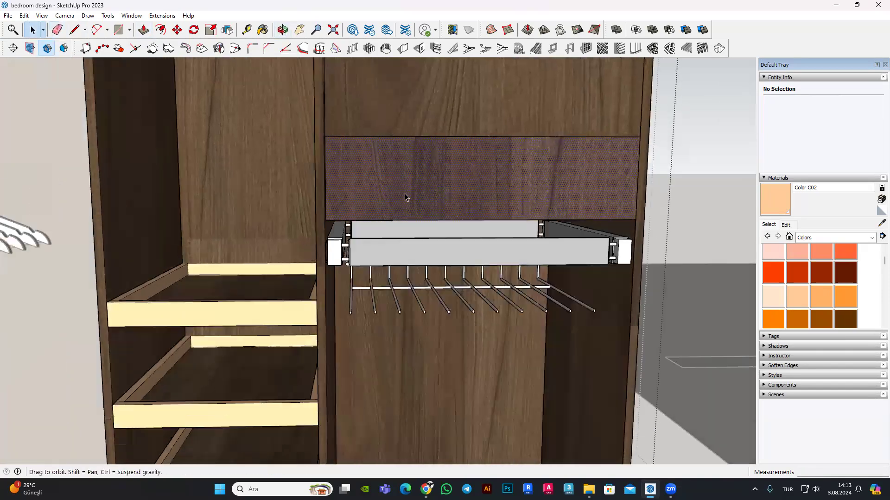
left_click(404, 193)
scroll(404, 193, "down", 5)
mouse_move(405, 193)
middle_mouse_down()
mouse_move(232, 125)
mouse_move(72, 35)
middle_mouse_up()
left_click(72, 35)
key("e")
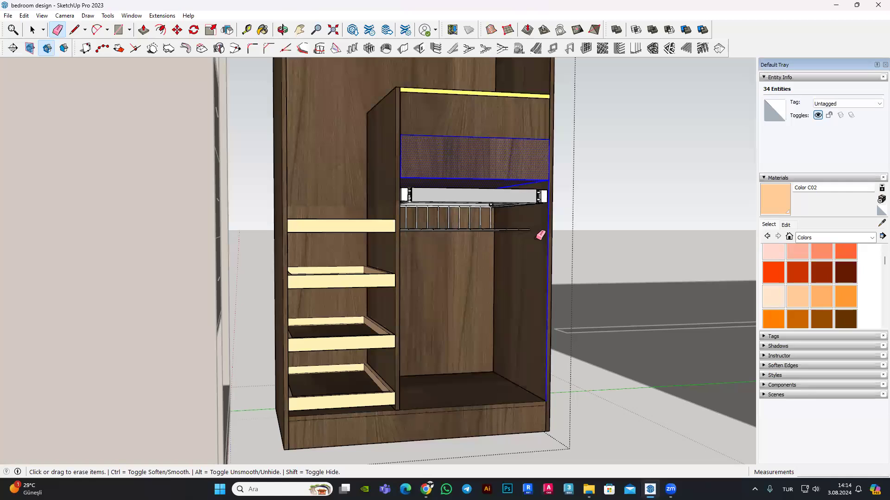
left_click(539, 236)
Step: Open the drawer unit group above the hanger rail for editing
mouse_move(572, 291)
middle_mouse_down()
mouse_move(477, 312)
mouse_move(172, 109)
middle_mouse_up()
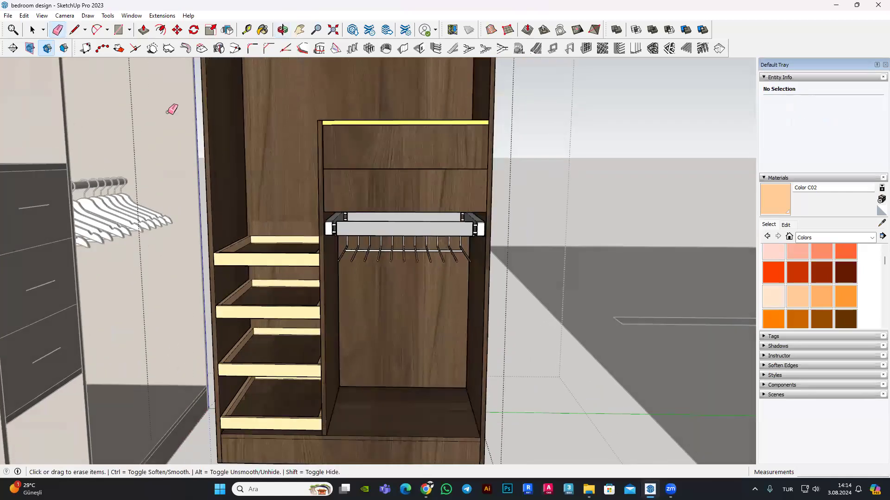
left_click(447, 243)
right_click(402, 190)
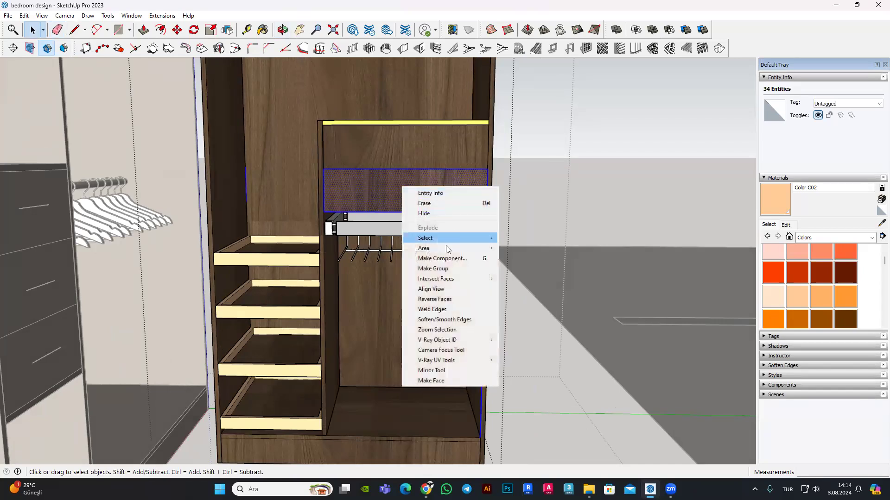
left_click(447, 272)
double_click(449, 213)
left_click(321, 330)
key("Escape")
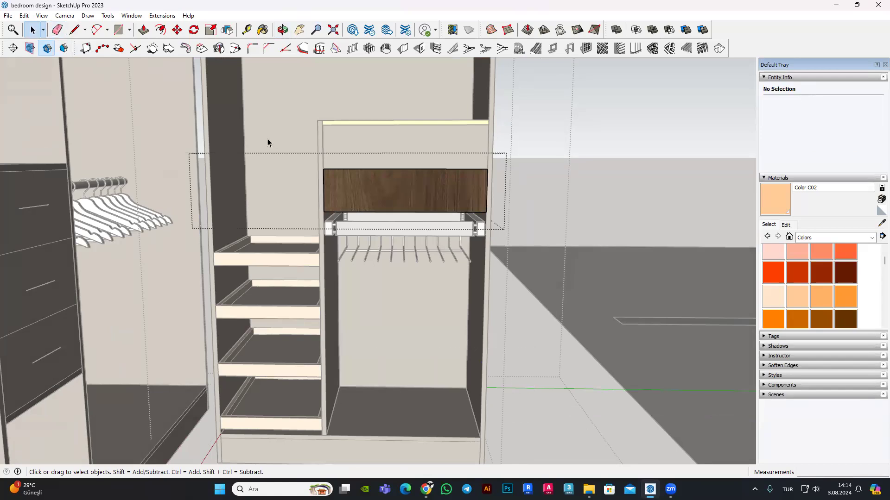
Step: Bring the drawer front into view and pick its face with Push/Pull
middle_click_drag(358, 233, 438, 213)
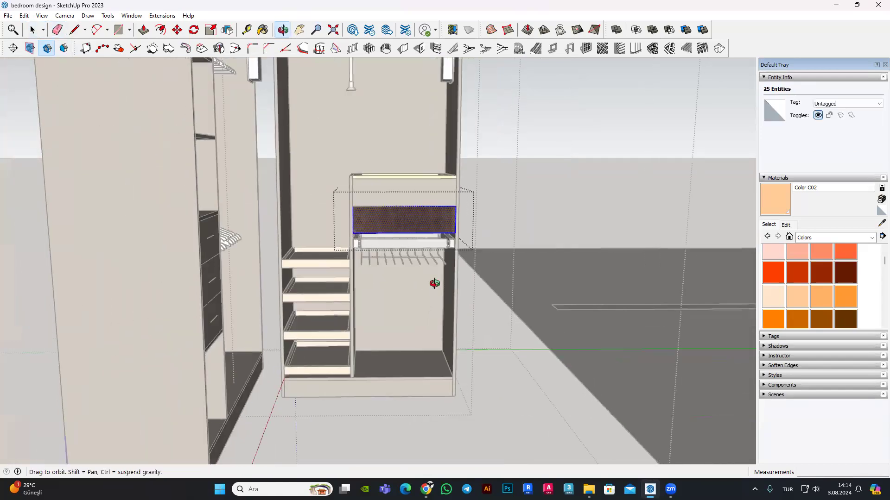
scroll(438, 214, "up", 5)
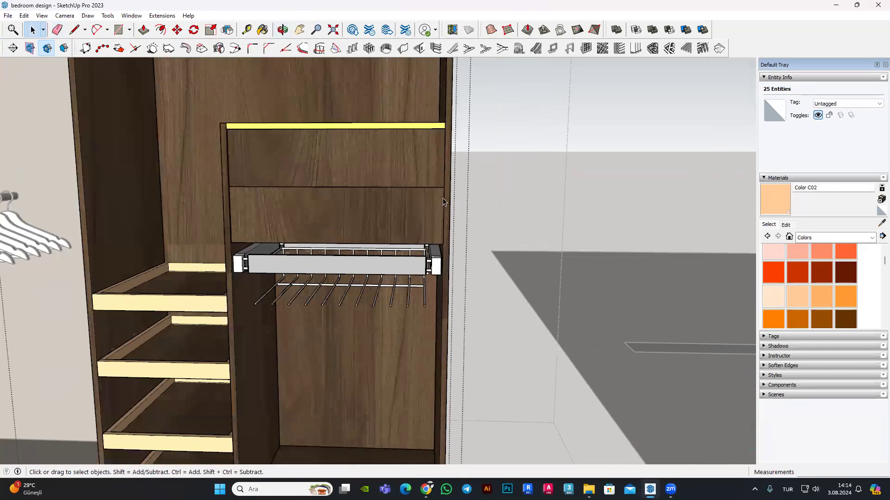
scroll(441, 188, "up", 5)
middle_click_drag(440, 188, 350, 196)
left_click(144, 30)
scroll(454, 208, "up", 3)
left_click(454, 178)
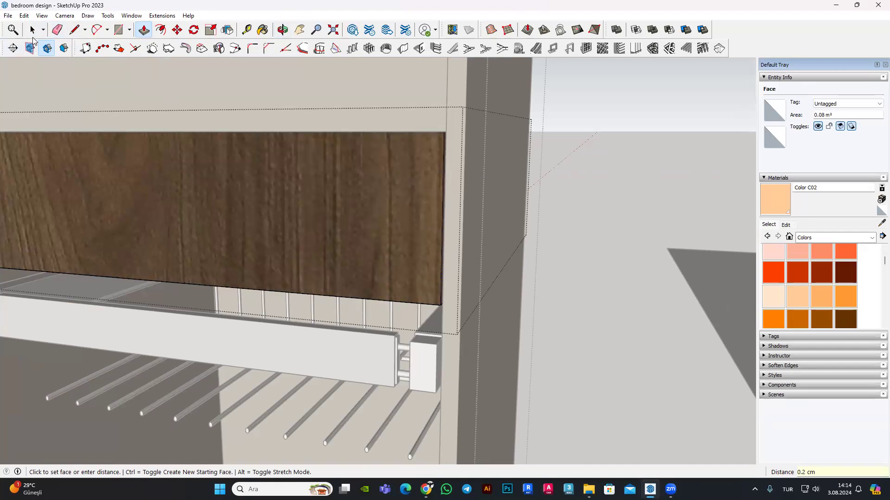
Step: Cancel the pending push and return to the Select tool
key("space")
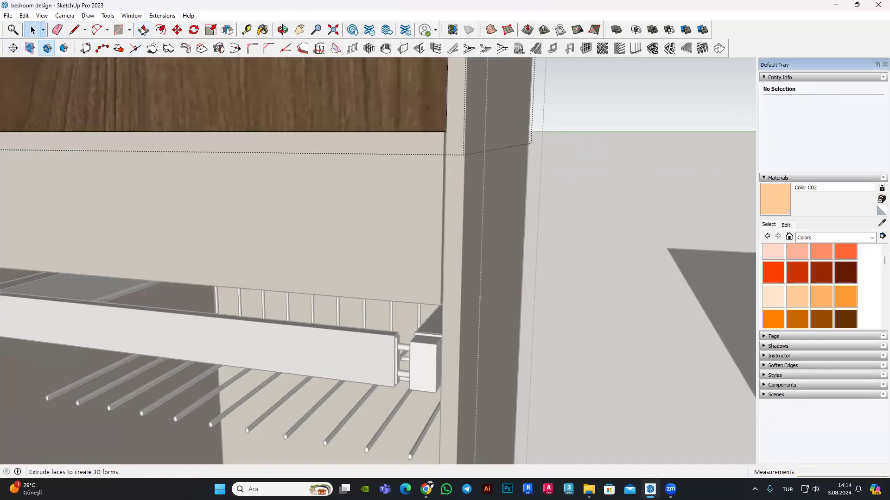
left_click(143, 30)
left_click(43, 30)
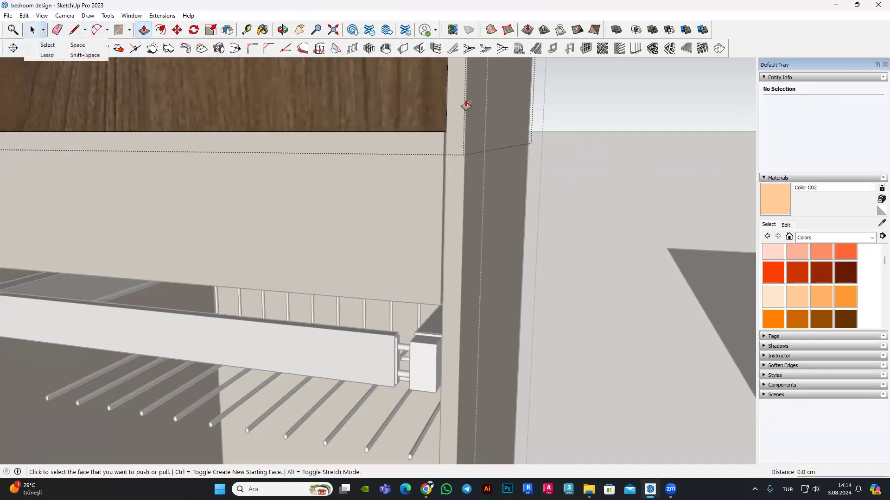
left_click(436, 100)
left_click(40, 33)
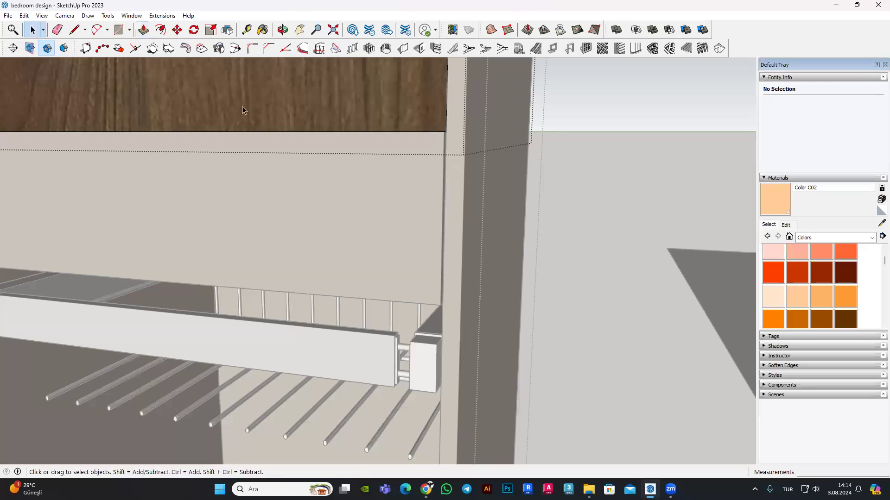
Step: Push the wooden drawer front above the hanger rail out 0.2 cm
left_click(147, 31)
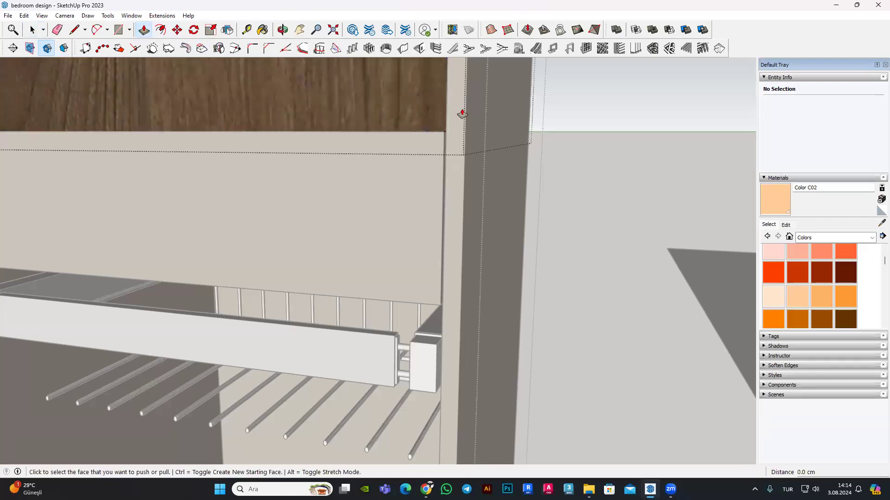
left_click(458, 115)
left_click(440, 139)
middle_click_drag(441, 215, 448, 163)
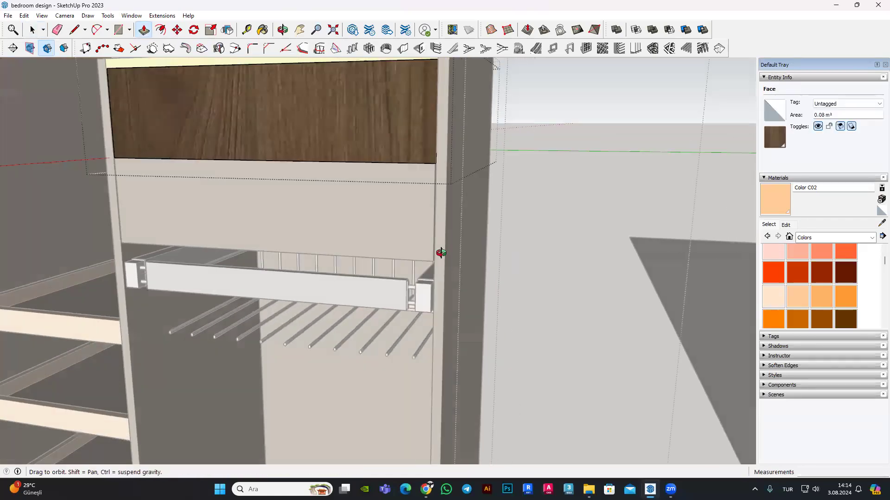
scroll(448, 163, "up", 3)
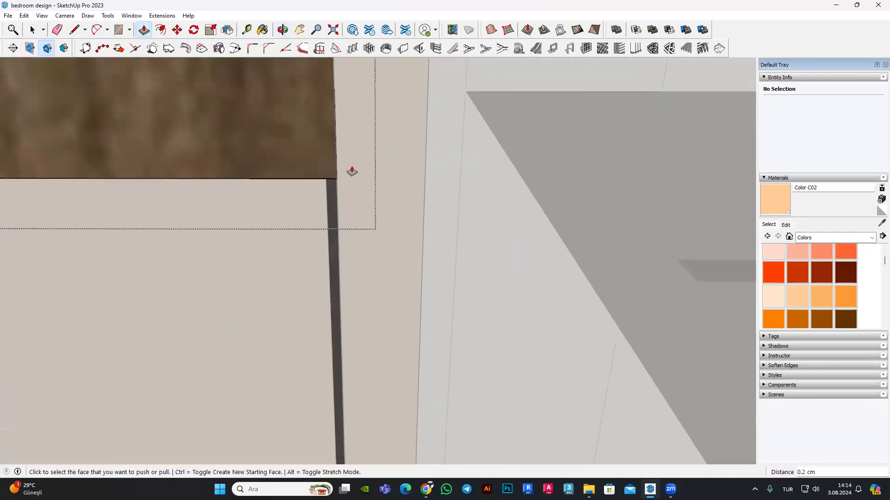
mouse_move(314, 186)
middle_mouse_down()
mouse_move(341, 166)
mouse_move(381, 198)
mouse_move(65, 86)
middle_mouse_up()
left_click(328, 175)
key("space")
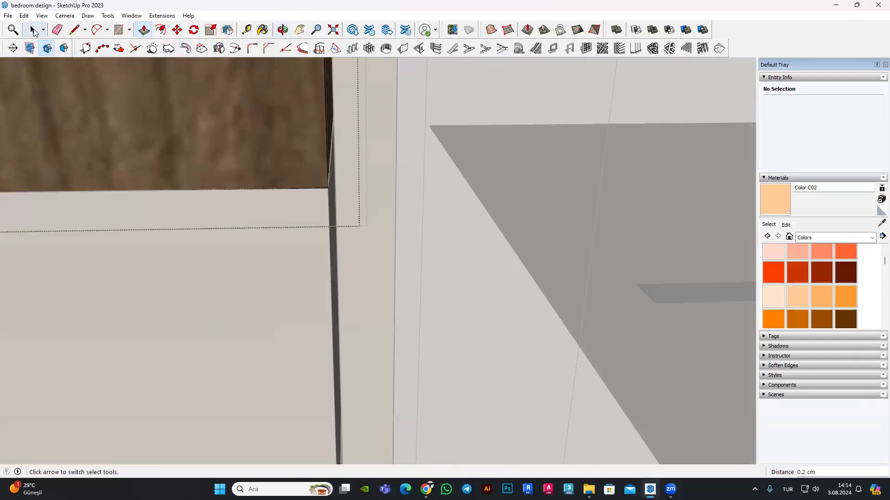
scroll(442, 210, "down", 2)
Step: Delete the two leftmost hangers from the hanger group on the rod
scroll(423, 163, "down", 5)
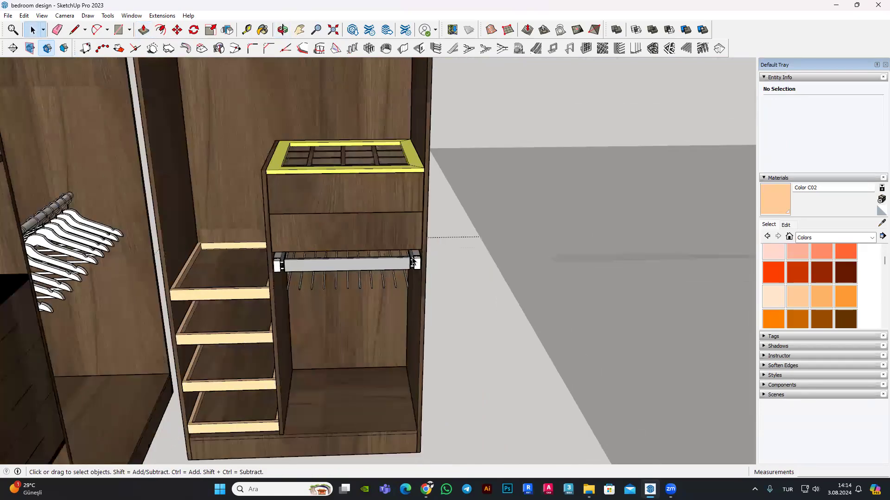
scroll(410, 297, "down", 3)
scroll(322, 212, "up", 3)
scroll(324, 139, "up", 3)
left_click(334, 130)
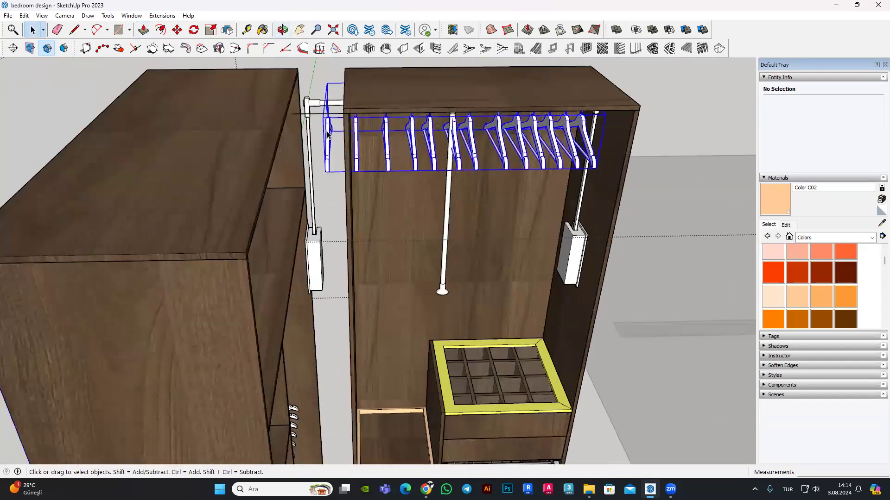
scroll(335, 101, "up", 3)
middle_click_drag(335, 101, 330, 122)
double_click(330, 123)
left_click(330, 123)
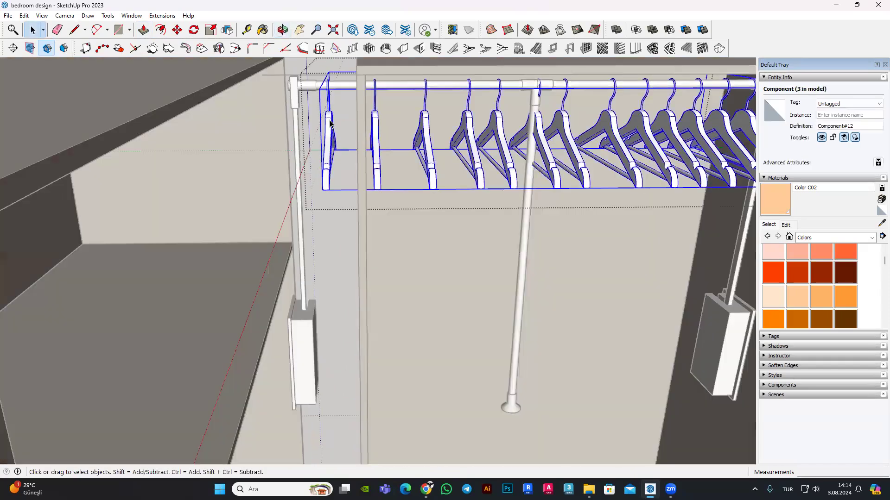
key("Delete")
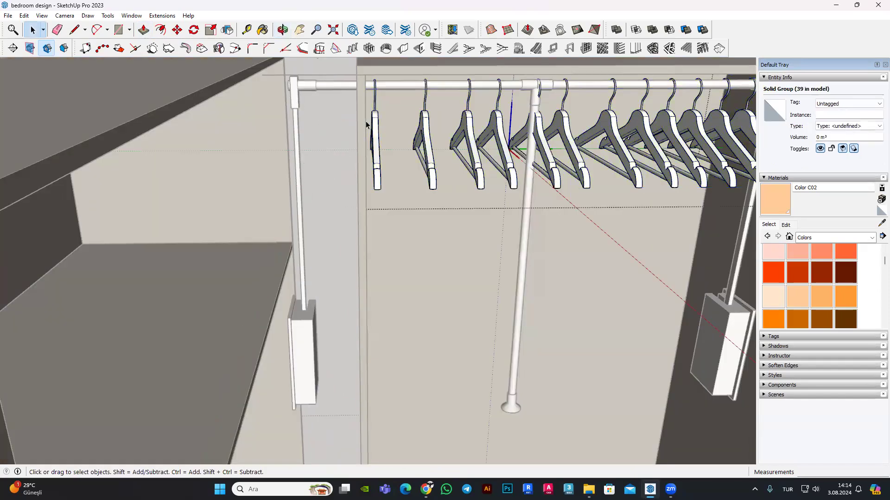
left_click(373, 134)
key("Delete")
left_click(320, 102)
Step: Open the pull-down rail assembly and select its frame group
left_click(293, 87)
left_click(269, 76)
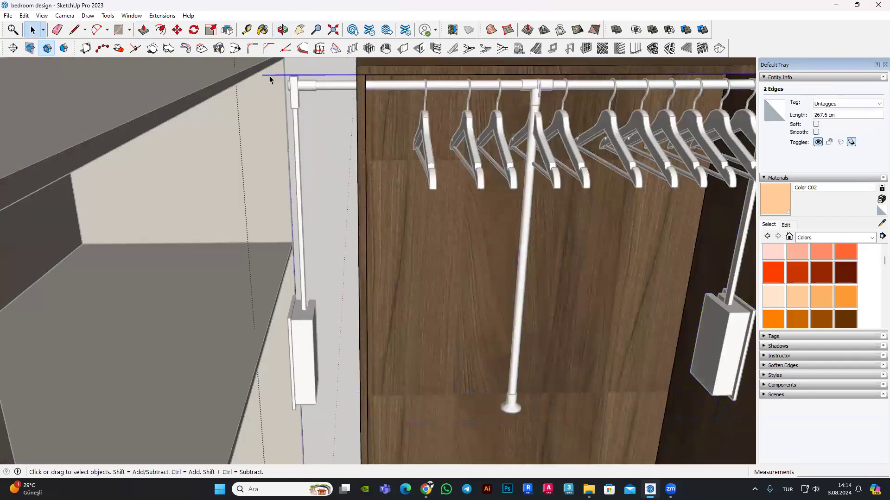
key("Escape")
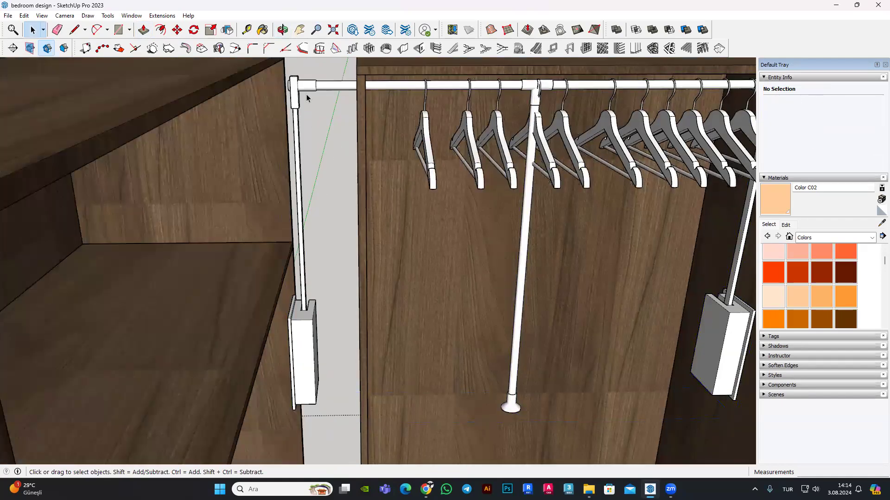
double_click(304, 88)
left_click(305, 88)
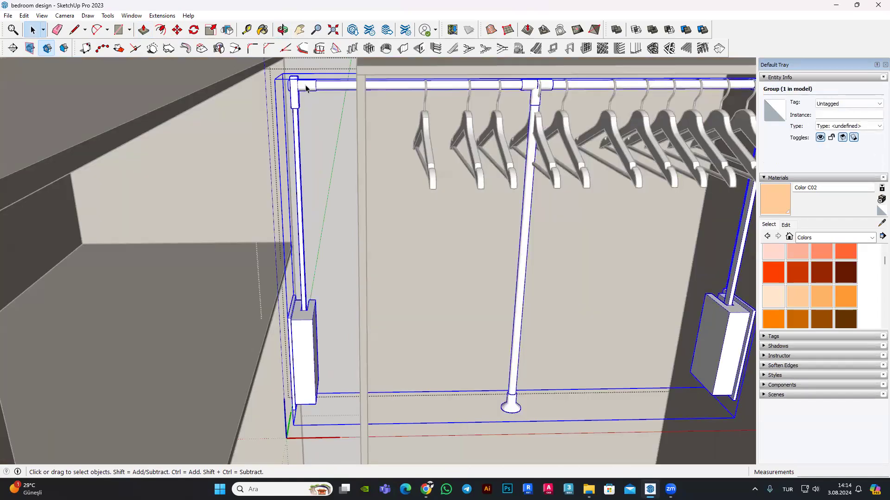
scroll(292, 122, "down", 2)
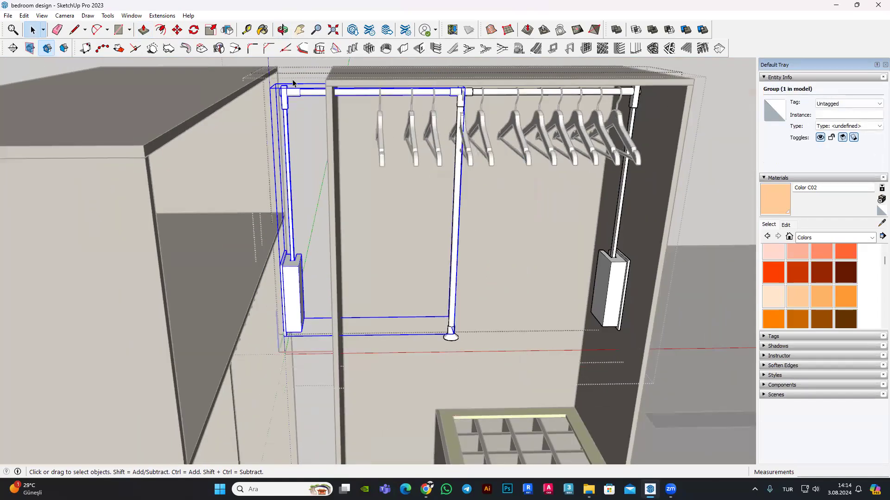
Step: Move the rail frame inside the wardrobe against its left side
key("m")
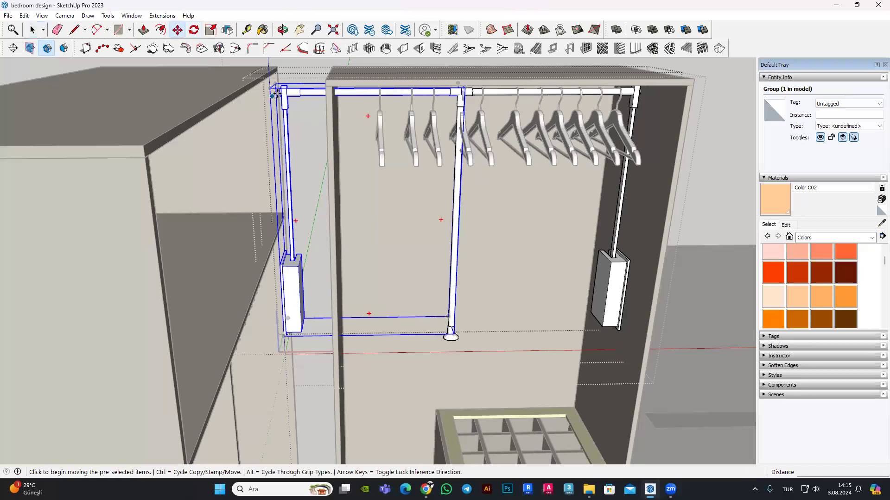
scroll(275, 94, "up", 4)
left_click(295, 79)
scroll(441, 100, "up", 2)
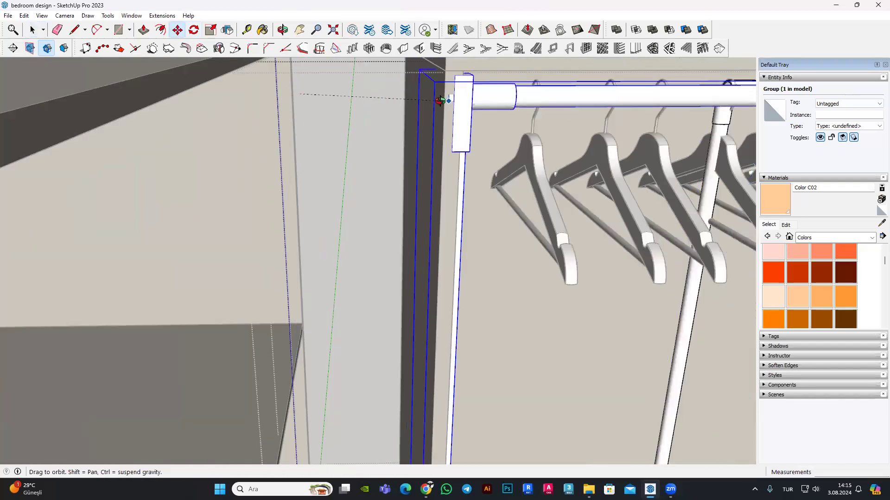
middle_click_drag(440, 100, 463, 109)
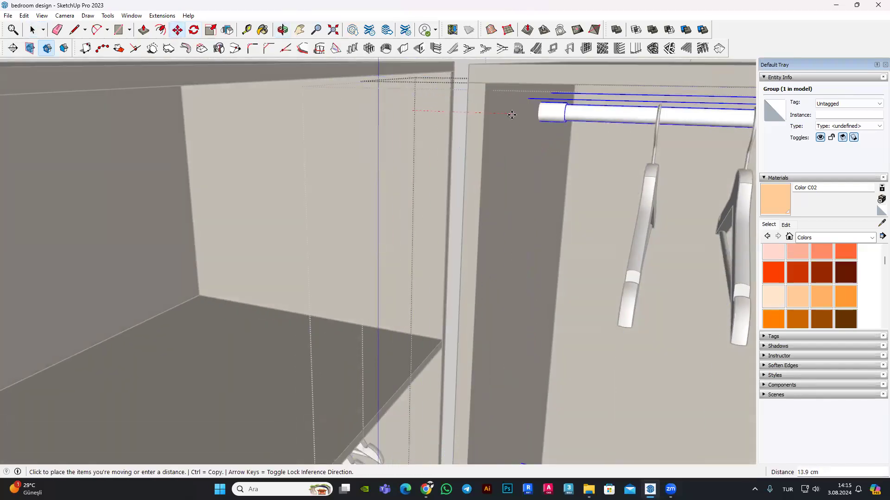
left_click(546, 117)
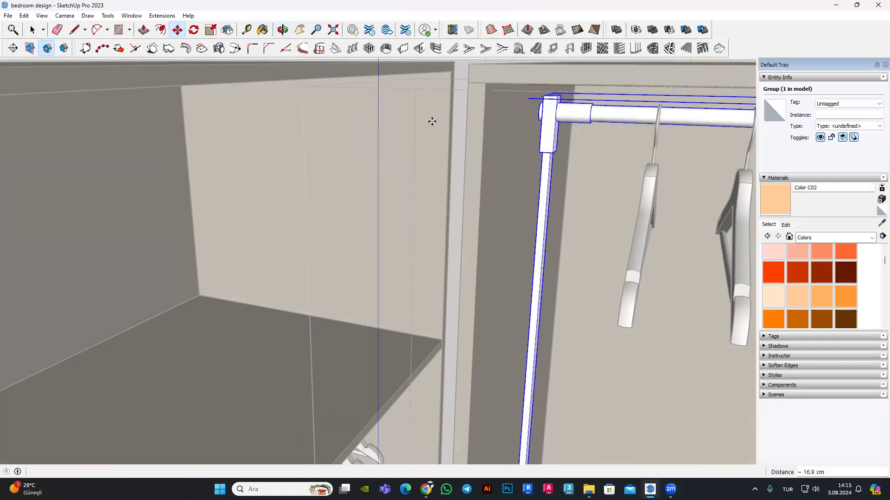
scroll(408, 147, "down", 3)
scroll(408, 147, "down", 3)
scroll(431, 139, "up", 2)
scroll(446, 129, "up", 2)
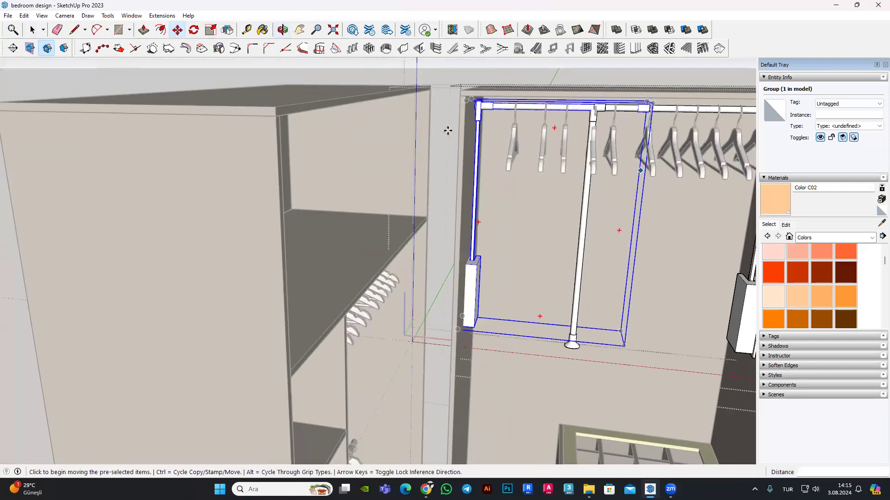
key("space")
Step: Inspect the rail pole inside the frame group, then reopen the whole rail assembly
double_click(565, 365)
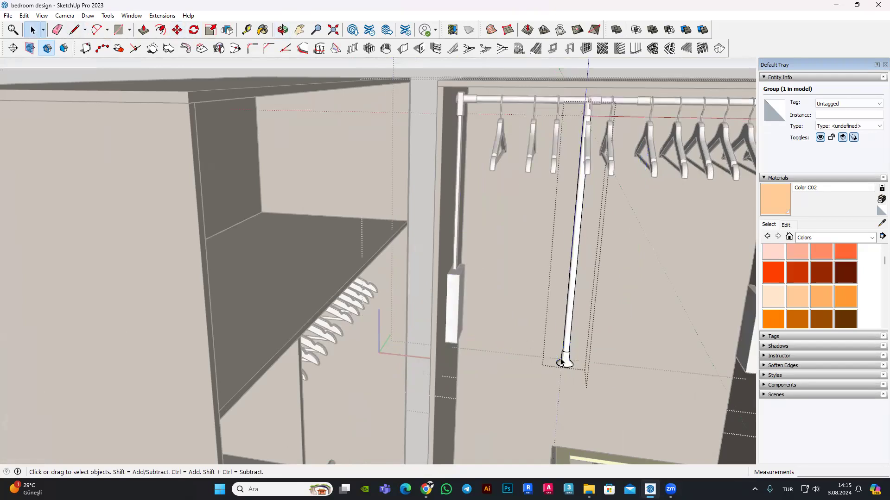
left_click_drag(603, 326, 508, 393)
left_click(565, 237)
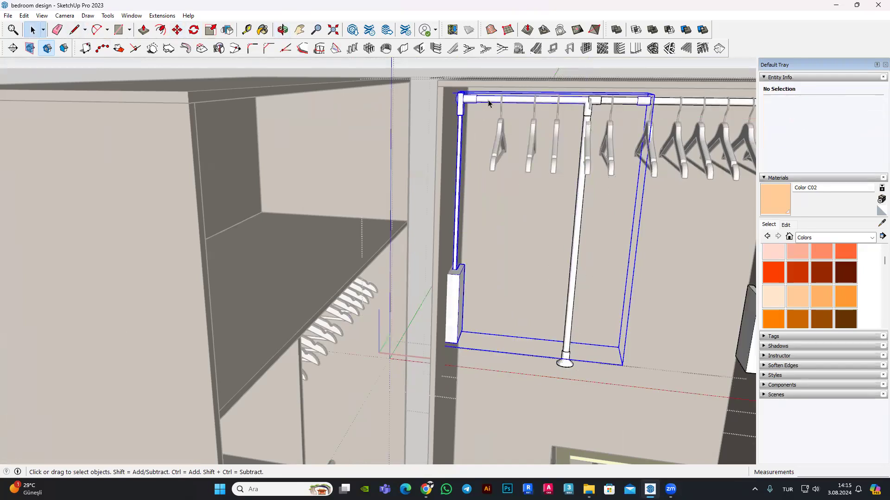
double_click(583, 108)
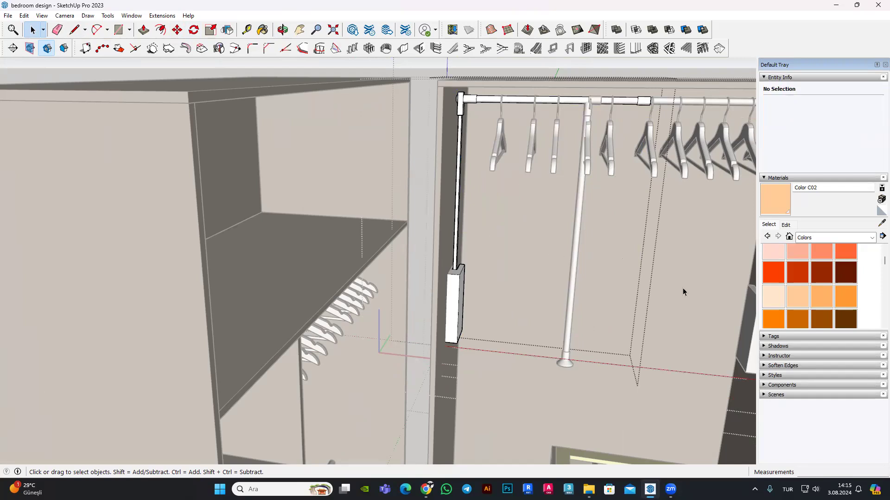
Step: Pull the white bracket's front face out to thicken the bracket box
scroll(461, 309, "up", 2)
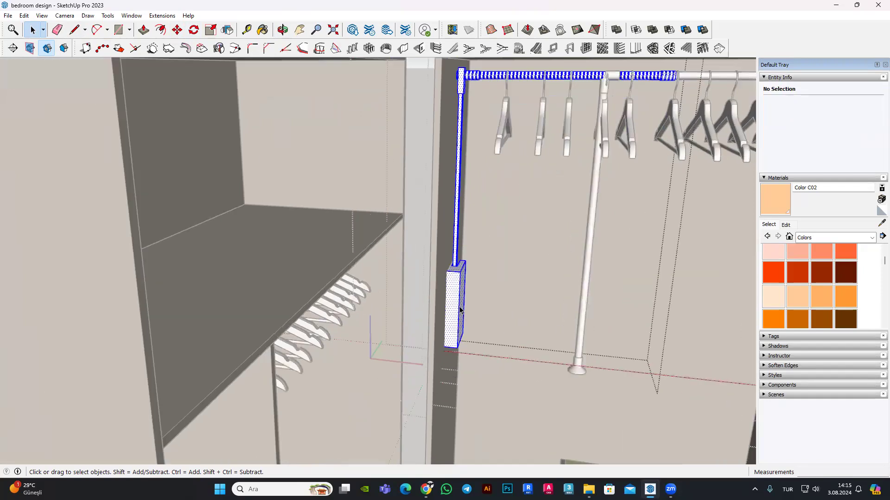
left_click(460, 310)
scroll(460, 297, "up", 2)
scroll(456, 259, "up", 1)
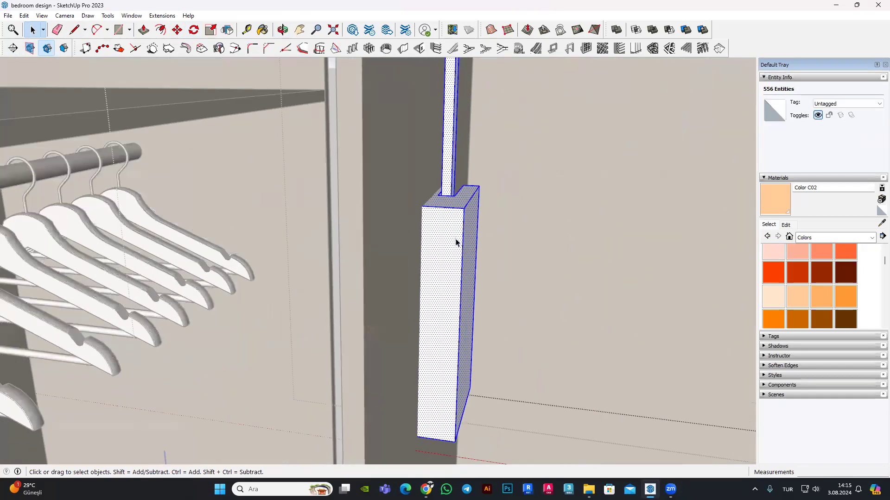
left_click(146, 34)
left_click(433, 207)
mouse_move(417, 304)
middle_mouse_down()
mouse_move(425, 357)
mouse_move(417, 327)
mouse_move(472, 213)
mouse_move(650, 253)
middle_mouse_up()
middle_click_drag(528, 223, 516, 268)
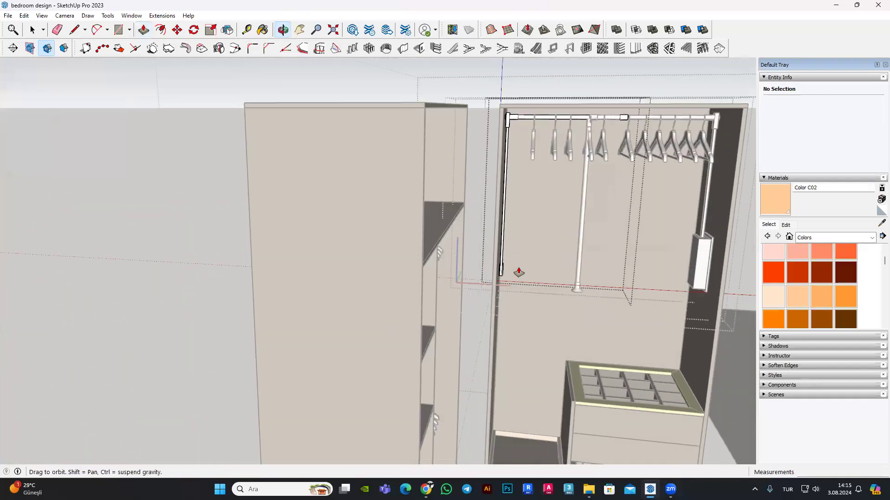
scroll(460, 278, "up", 2)
scroll(423, 254, "up", 2)
scroll(315, 167, "up", 3)
scroll(315, 168, "up", 2)
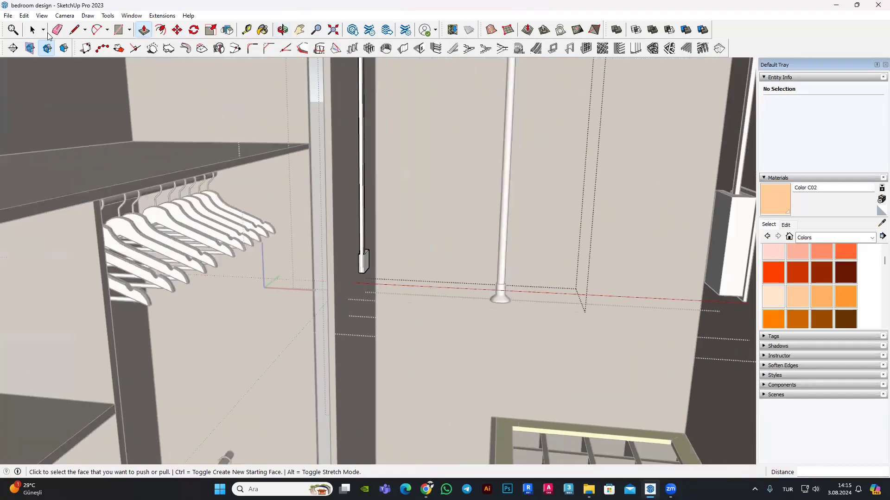
Step: Set the bracket box down against the closet's side wall
key("space")
scroll(374, 214, "up", 1)
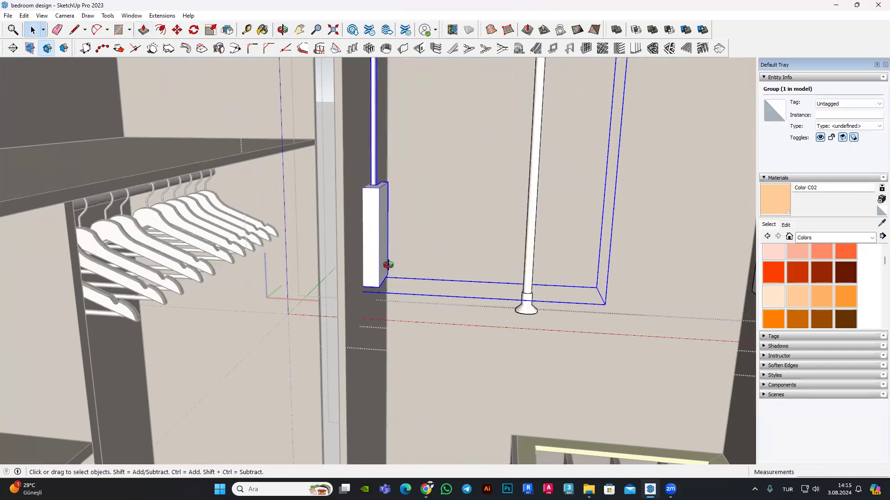
scroll(388, 266, "up", 2)
scroll(388, 266, "up", 1)
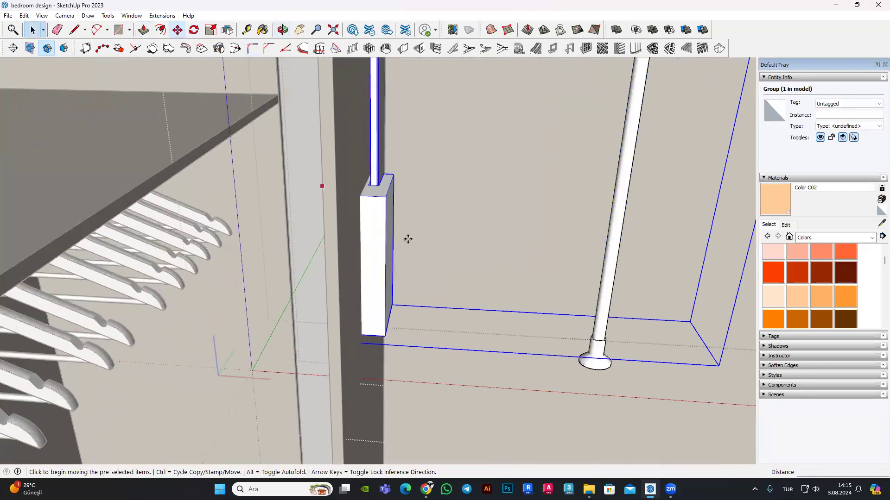
scroll(408, 239, "up", 2)
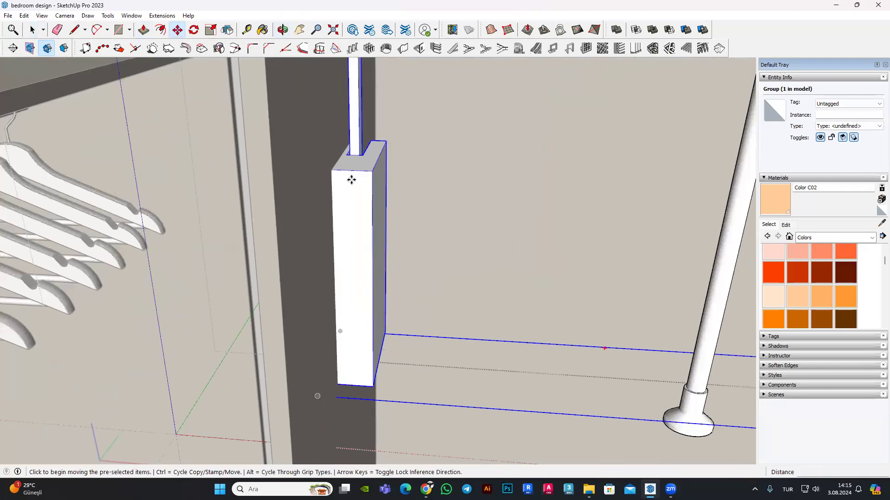
left_click(374, 181)
scroll(335, 164, "up", 2)
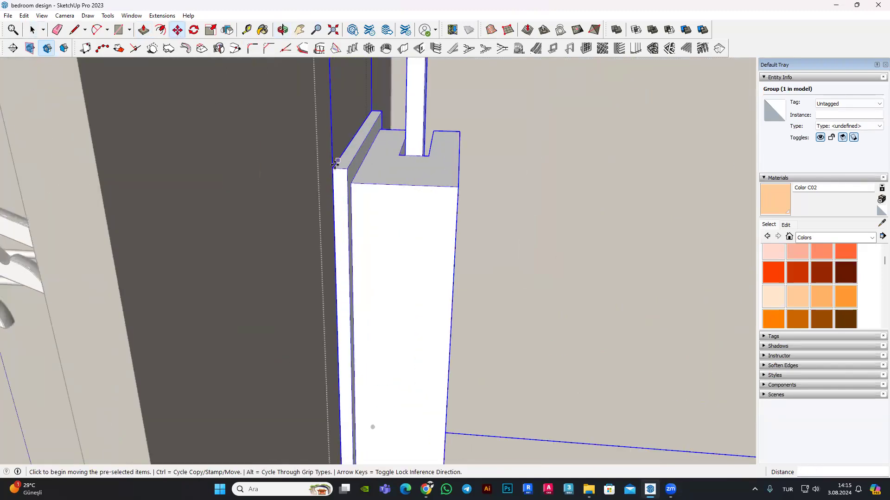
left_click(330, 167)
scroll(260, 173, "down", 2)
scroll(437, 264, "down", 2)
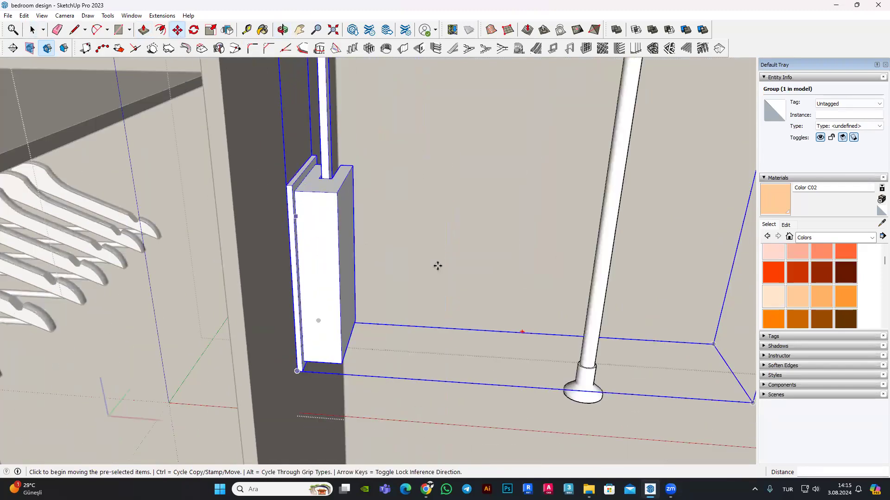
scroll(99, 79, "down", 2)
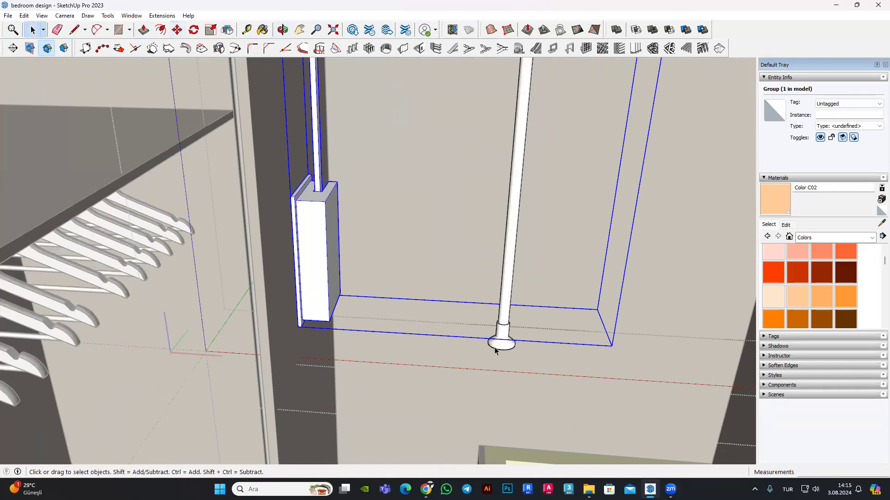
scroll(460, 338, "down", 3)
scroll(453, 284, "up", 2)
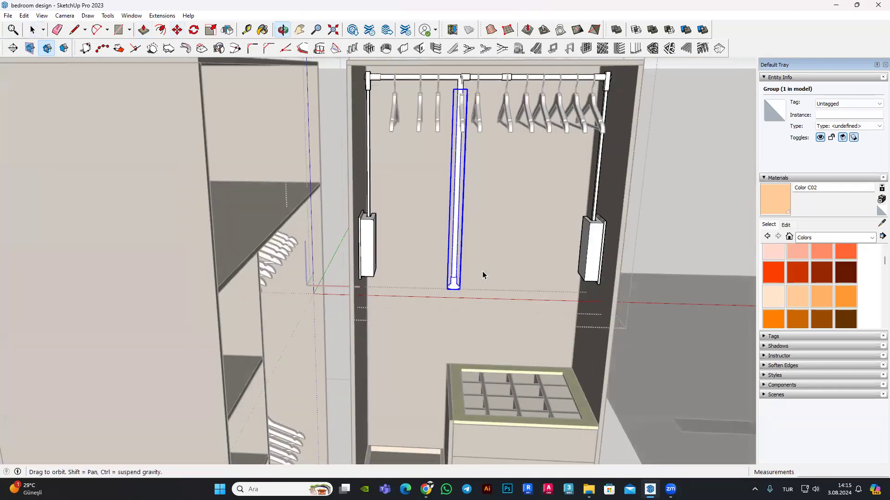
scroll(476, 277, "up", 2)
scroll(477, 278, "down", 3)
middle_click_drag(451, 282, 424, 117)
scroll(471, 221, "up", 1)
scroll(493, 133, "down", 1)
scroll(482, 121, "up", 3)
scroll(464, 107, "up", 2)
left_click(459, 103)
scroll(459, 103, "up", 2)
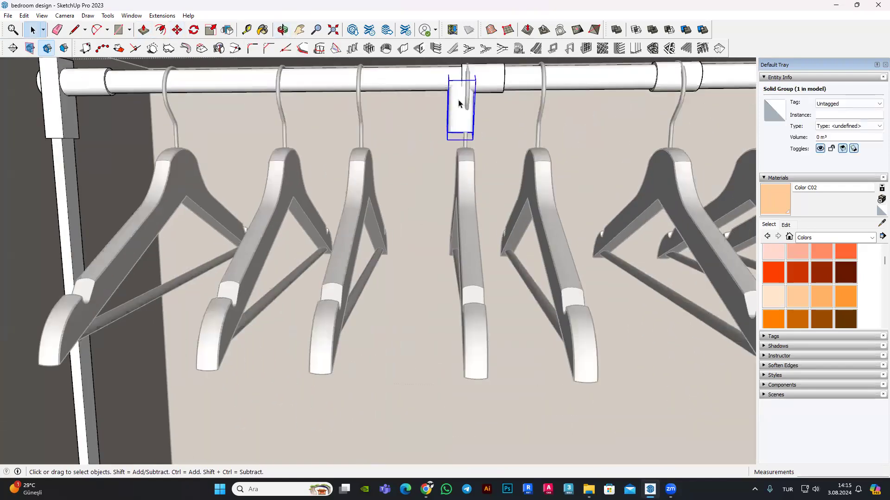
scroll(421, 103, "down", 2)
scroll(421, 110, "down", 2)
left_click(410, 123)
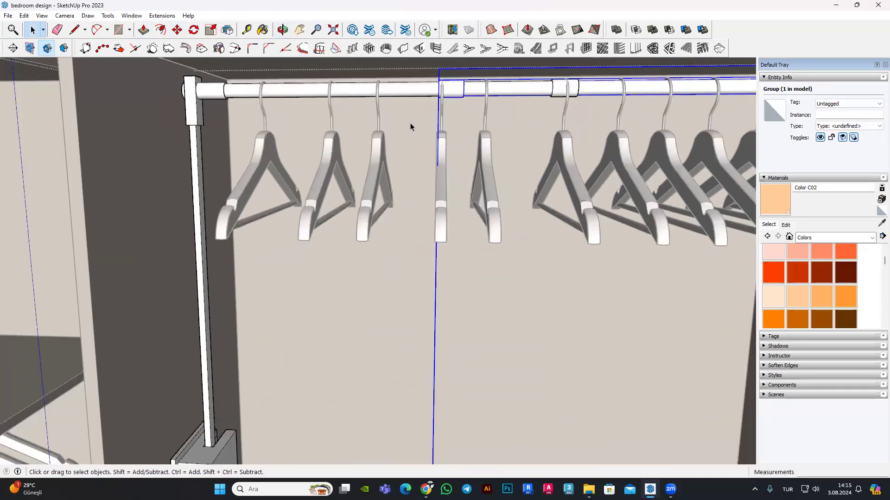
scroll(411, 123, "down", 2)
scroll(452, 158, "down", 3)
scroll(453, 203, "up", 2)
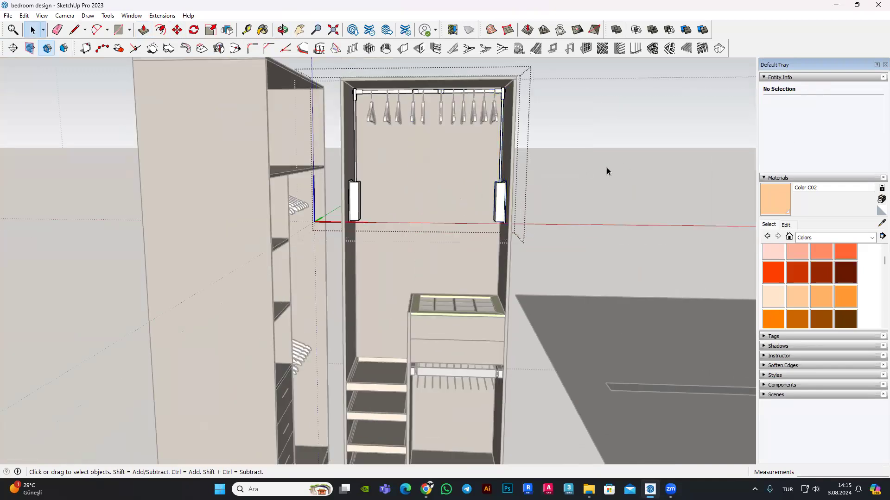
mouse_move(607, 172)
middle_mouse_down()
mouse_move(346, 288)
mouse_move(373, 175)
middle_mouse_up()
scroll(417, 259, "down", 3)
Step: Move the left walnut wardrobe about 19 cm so it meets the closet unit
left_click(347, 288)
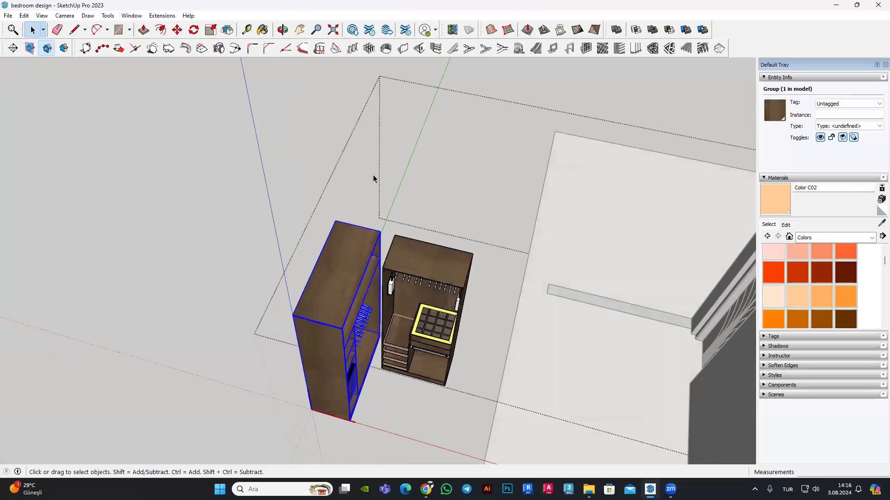
scroll(373, 176, "up", 4)
scroll(366, 204, "up", 3)
scroll(375, 209, "up", 2)
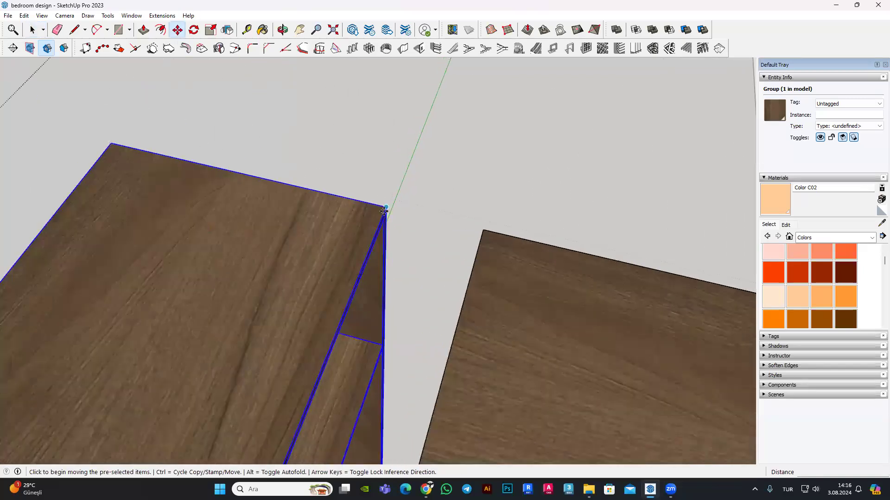
left_click(382, 211)
left_click(482, 229)
scroll(306, 165, "down", 3)
scroll(306, 165, "down", 4)
Step: Orbit out to check where the units meet and view the whole room and floor
mouse_move(306, 165)
middle_mouse_down()
mouse_move(189, 163)
mouse_move(175, 98)
mouse_move(185, 256)
middle_mouse_up()
scroll(185, 255, "up", 5)
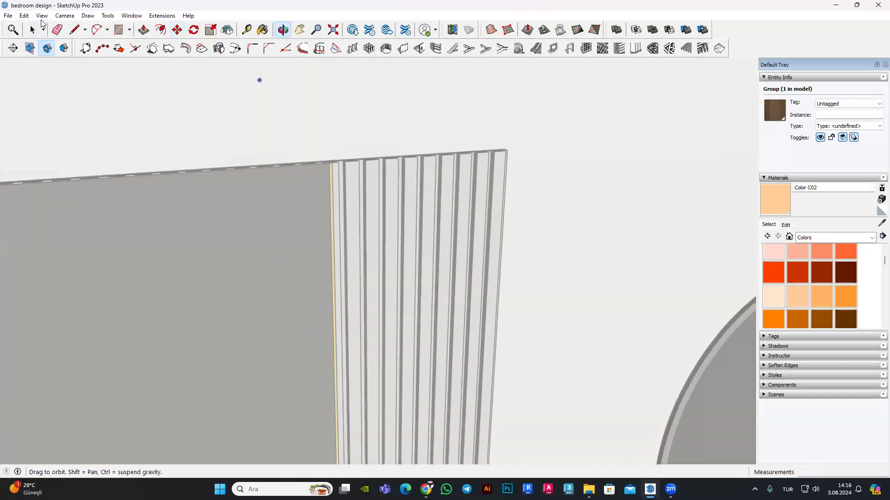
scroll(185, 255, "down", 5)
key("space")
scroll(185, 252, "down", 3)
mouse_move(255, 332)
middle_mouse_down()
mouse_move(298, 254)
mouse_move(363, 183)
middle_mouse_up()
scroll(362, 183, "down", 3)
middle_click_drag(366, 215, 409, 254)
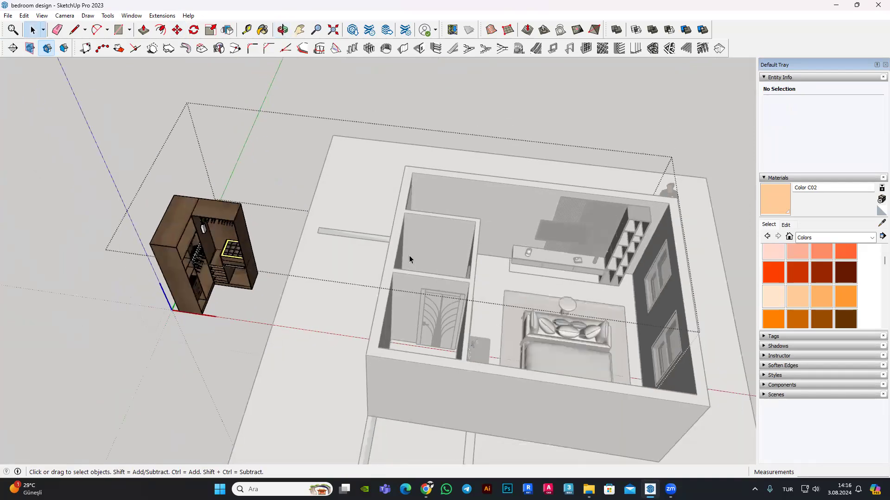
scroll(410, 255, "down", 3)
scroll(440, 263, "down", 2)
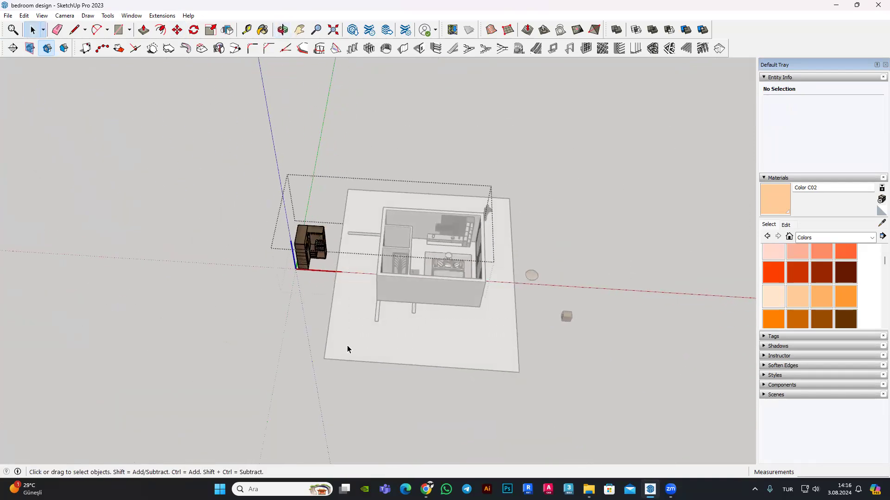
Step: Exit the wardrobe group, orbit toward the room, and reopen the group for editing
left_click(309, 221)
middle_click_drag(388, 268, 430, 254)
scroll(430, 253, "up", 2)
double_click(430, 253)
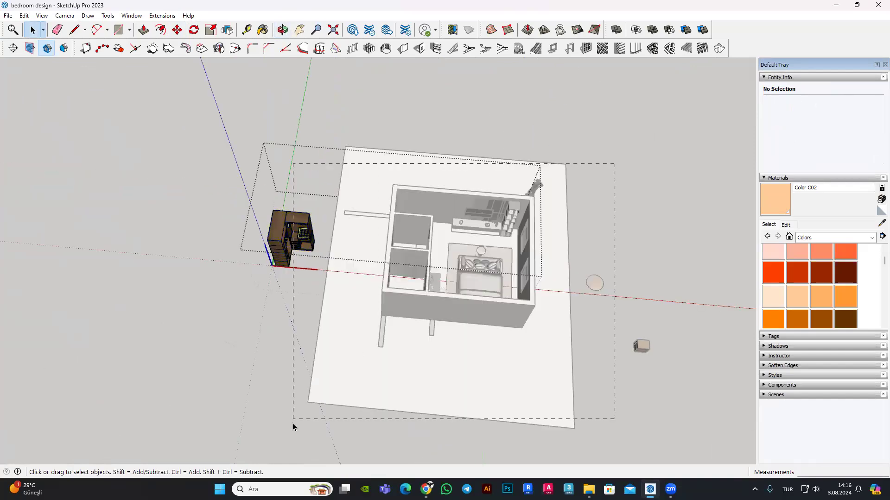
scroll(548, 277, "up", 2)
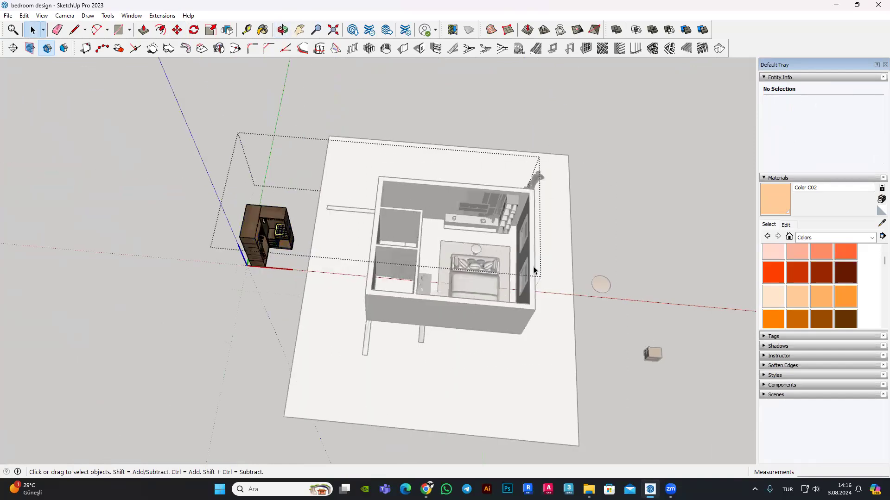
scroll(548, 276, "up", 2)
scroll(548, 276, "up", 2)
scroll(487, 241, "down", 1)
scroll(139, 231, "up", 1)
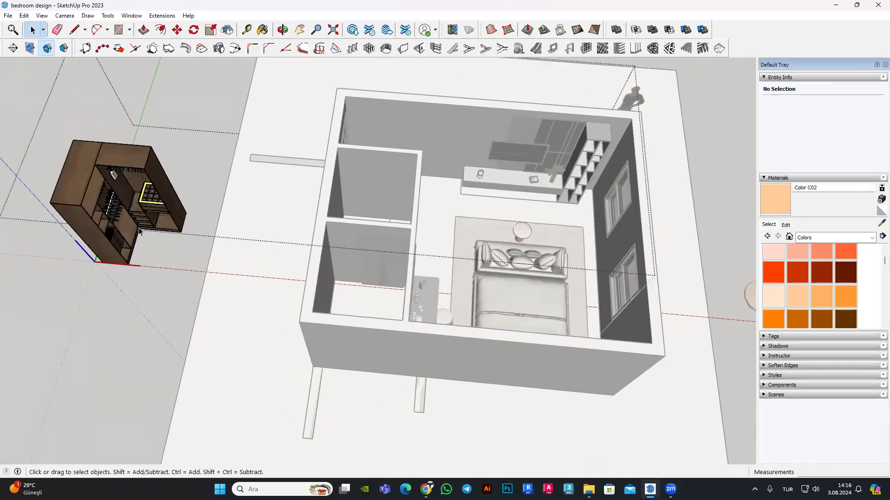
scroll(327, 257, "down", 2)
scroll(457, 300, "down", 2)
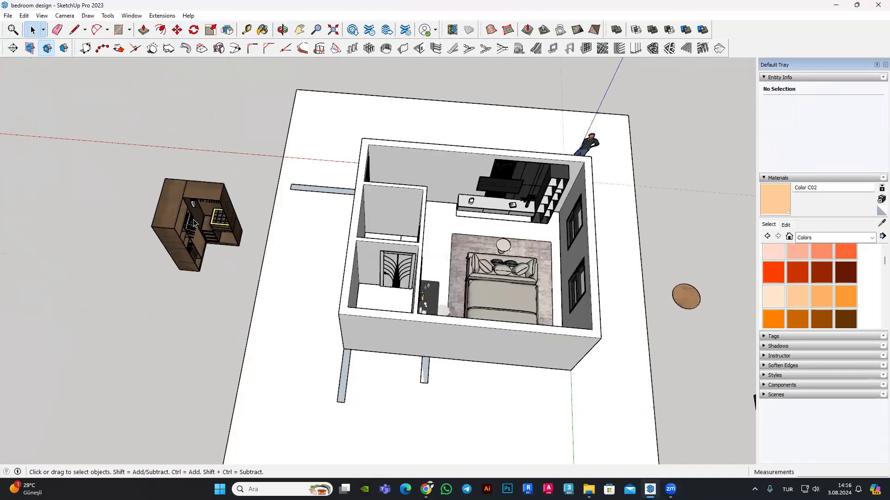
Step: Explode the wardrobe component, then briefly enter and leave its group
right_click(194, 224)
left_click(241, 292)
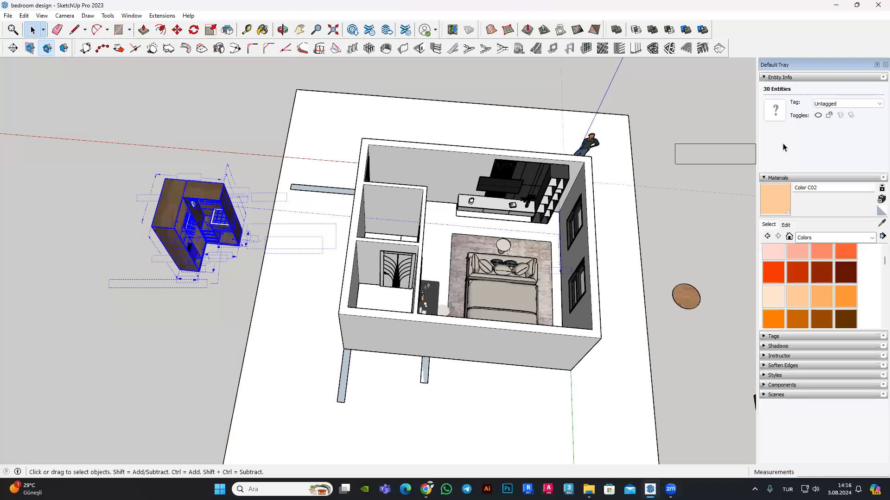
left_click_drag(711, 146, 710, 148)
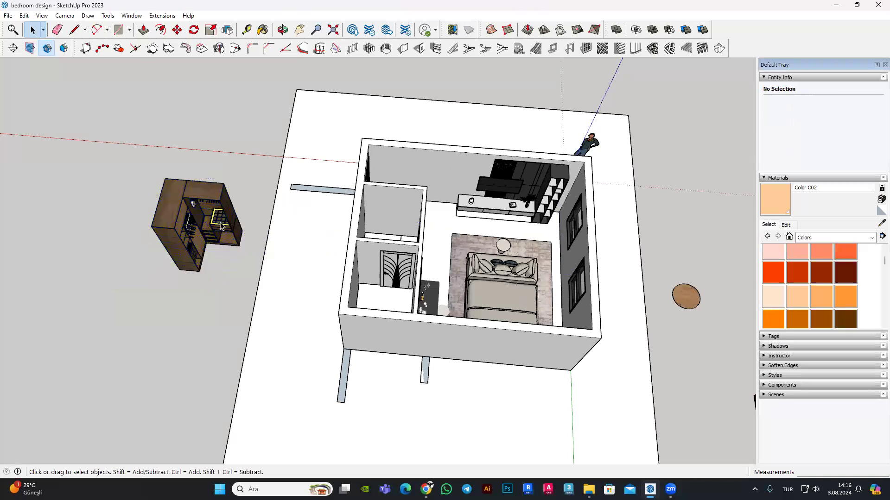
double_click(217, 197)
scroll(276, 218, "down", 3)
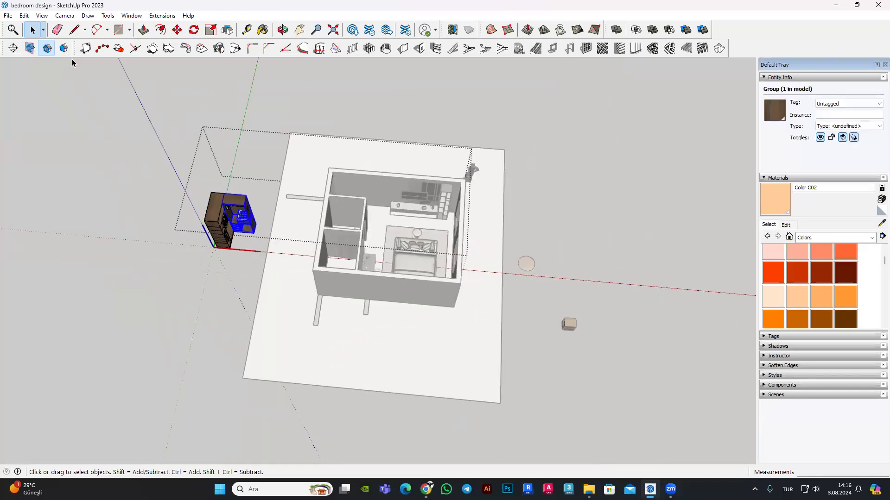
left_click(203, 212)
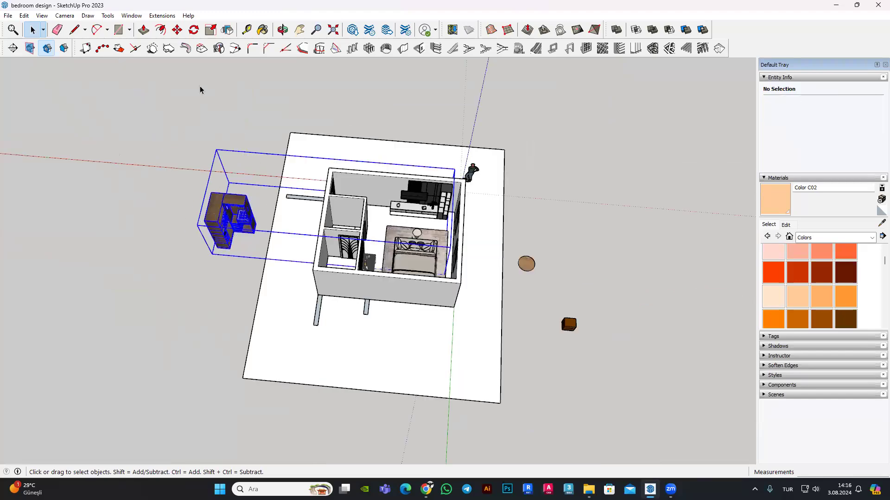
Step: Move the wardrobe component to a spot near the model origin
left_click(178, 30)
scroll(275, 223, "down", 1)
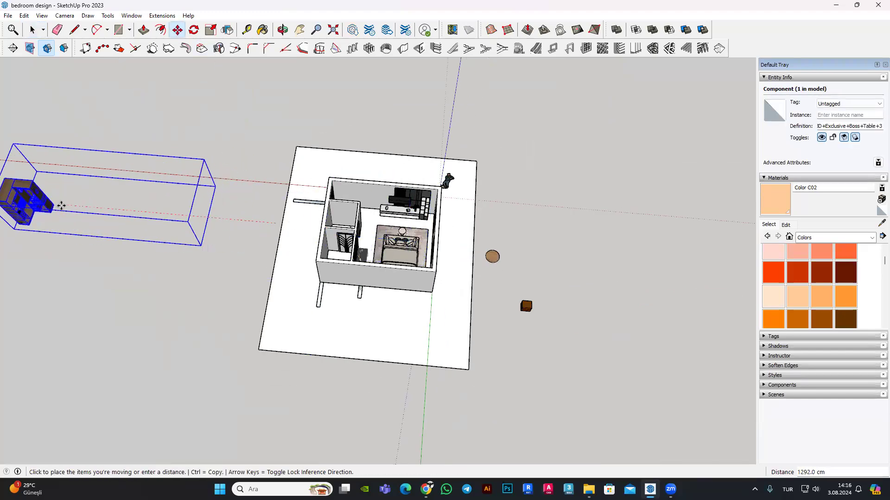
left_click(76, 209)
scroll(171, 246, "up", 2)
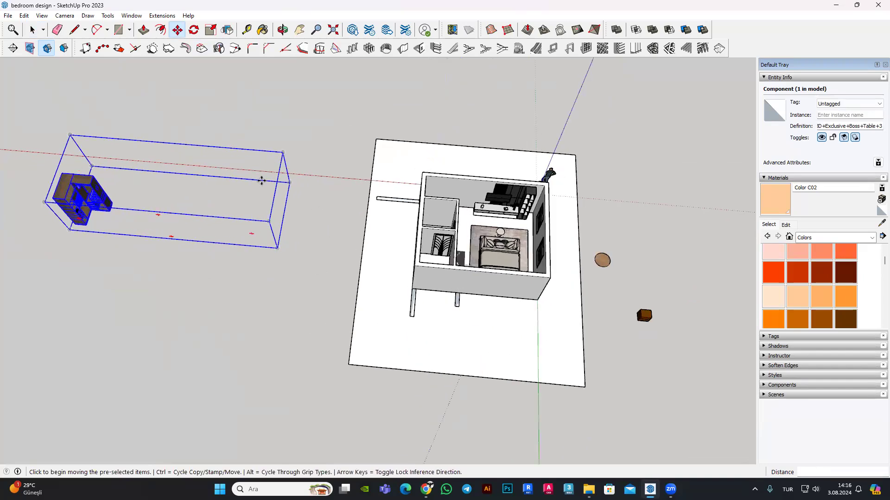
Step: Unhide all hidden objects, deselect, and orbit toward the small wardrobe model
left_click(46, 16)
mouse_move(24, 15)
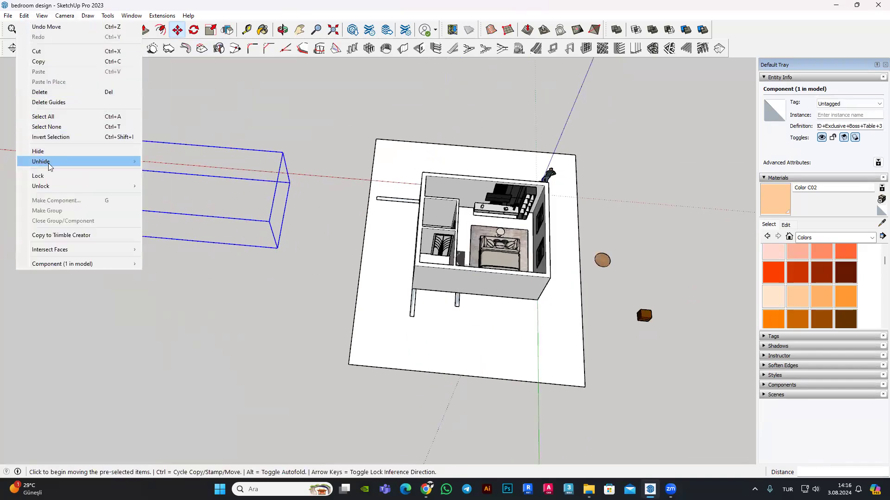
left_click(158, 182)
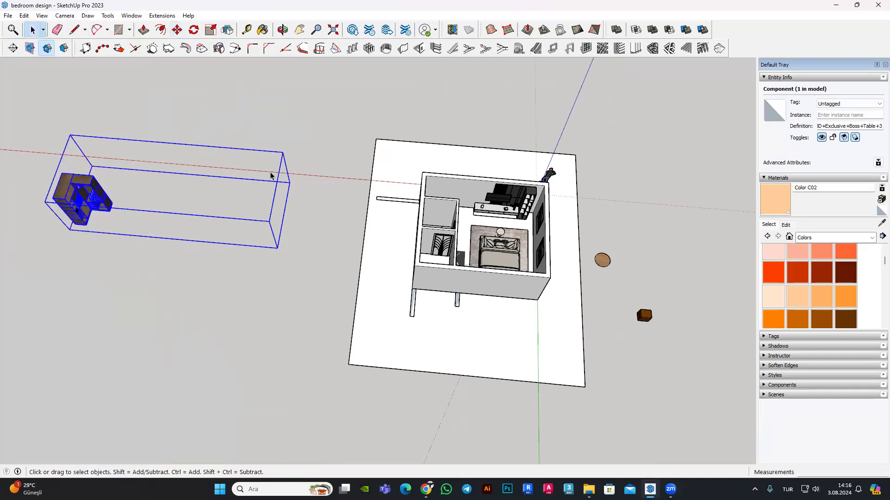
middle_click_drag(241, 230, 472, 213)
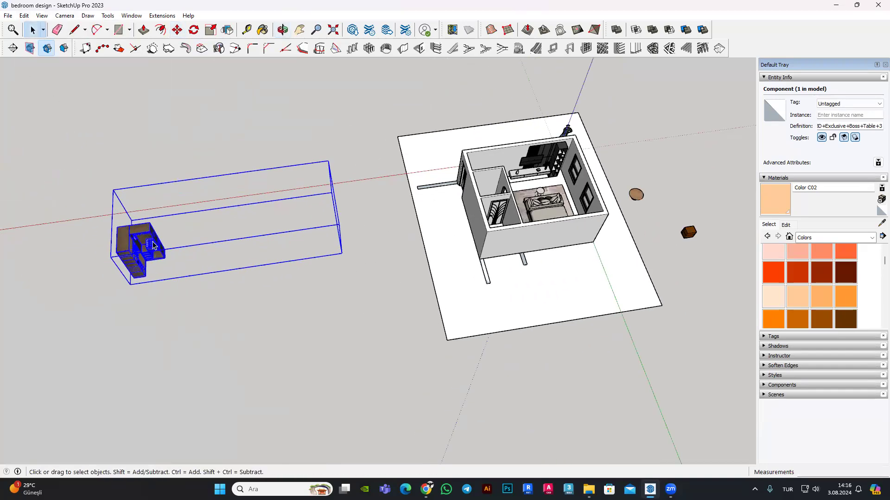
left_click(472, 213)
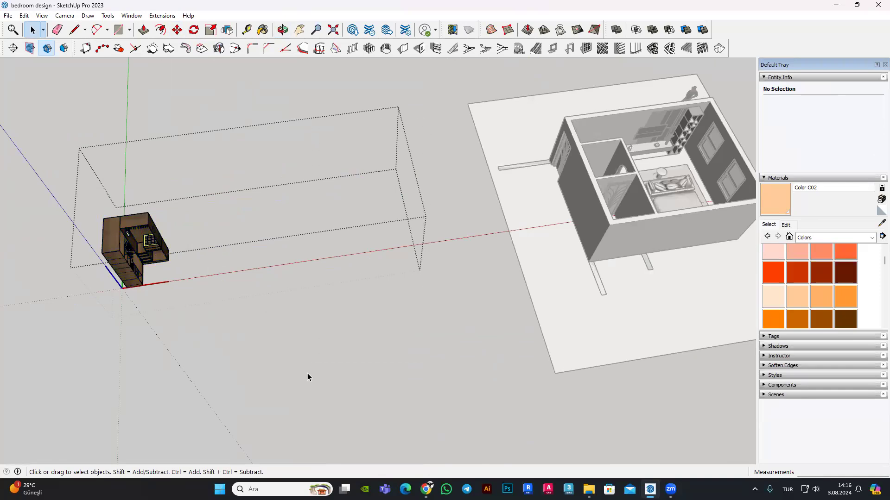
middle_click_drag(405, 286, 180, 100)
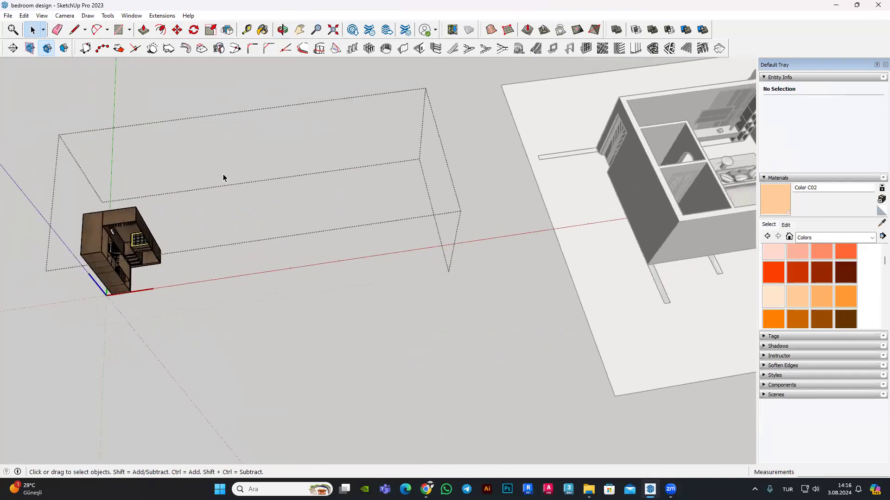
Step: Explode the small wardrobe component and box-select all its parts for grouping
scroll(118, 240, "up", 3)
right_click(118, 241)
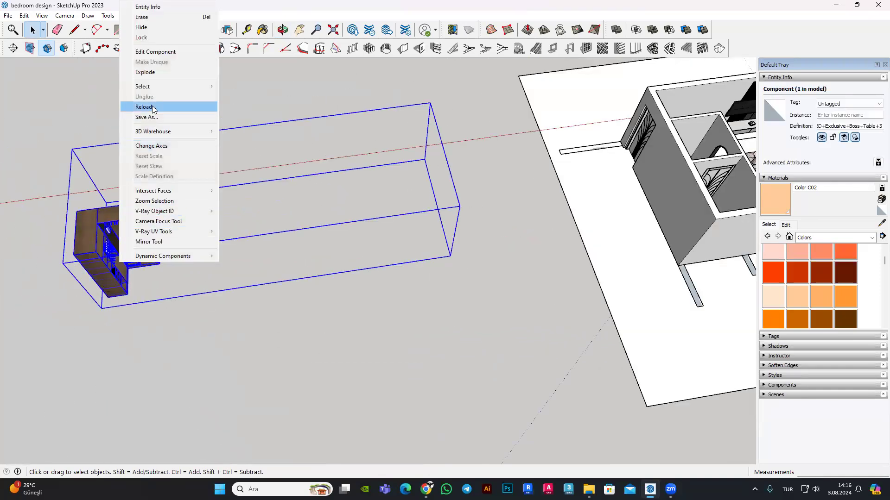
left_click(149, 74)
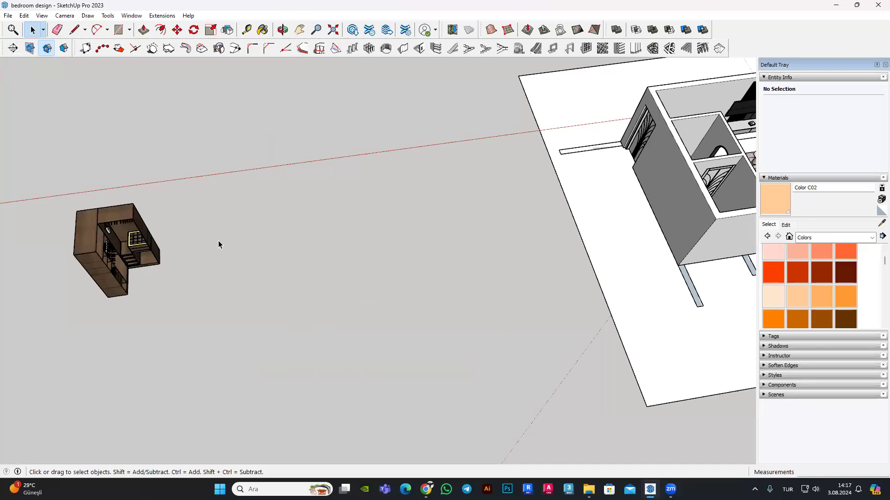
left_click_drag(179, 185, 81, 308)
left_click(21, 15)
left_click(107, 16)
left_click(67, 16)
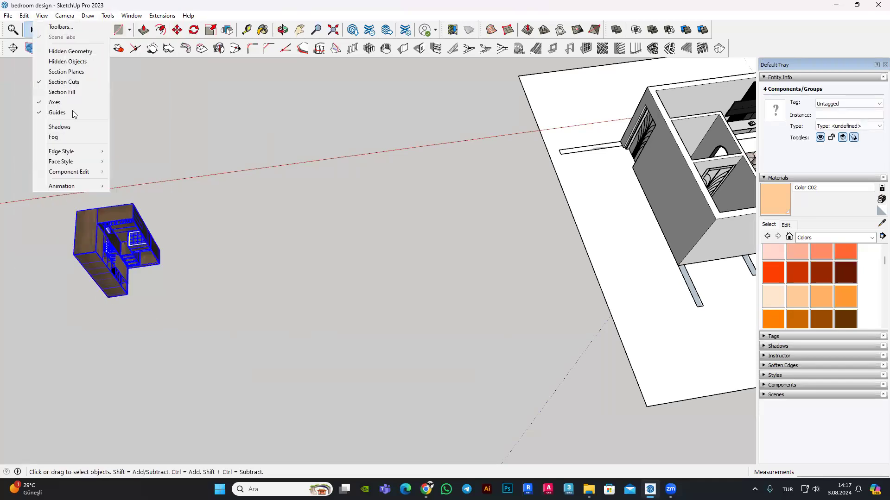
right_click(108, 270)
Step: Combine the selected wardrobe parts into a single group, viewed from above
left_click(137, 362)
middle_click_drag(138, 361, 163, 190)
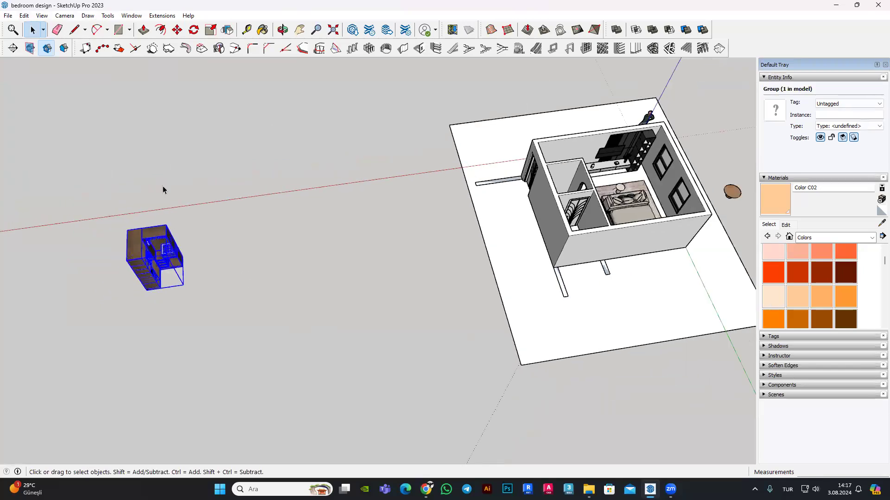
left_click(176, 29)
scroll(177, 269, "up", 5)
scroll(254, 276, "up", 4)
scroll(209, 250, "up", 2)
scroll(209, 250, "up", 3)
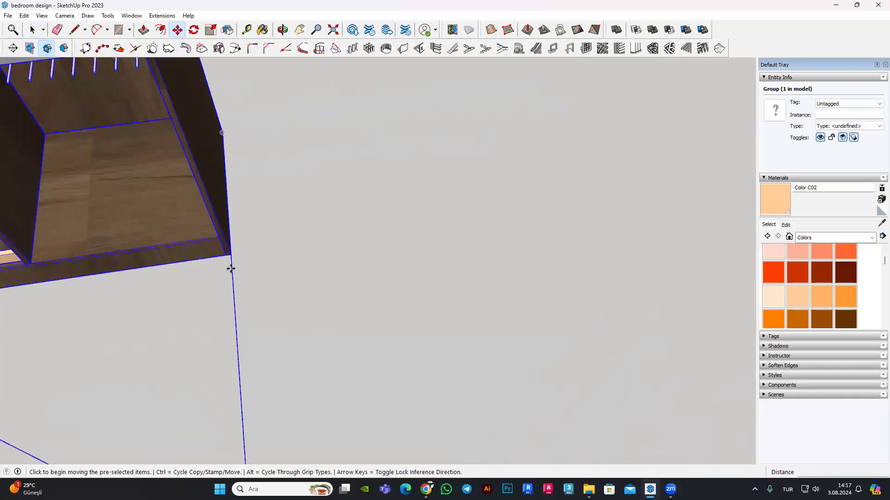
Step: Move the wardrobe group by its corner into the bedroom's small closet
left_click(231, 269)
scroll(231, 269, "down", 3)
scroll(195, 324, "down", 4)
scroll(183, 349, "down", 5)
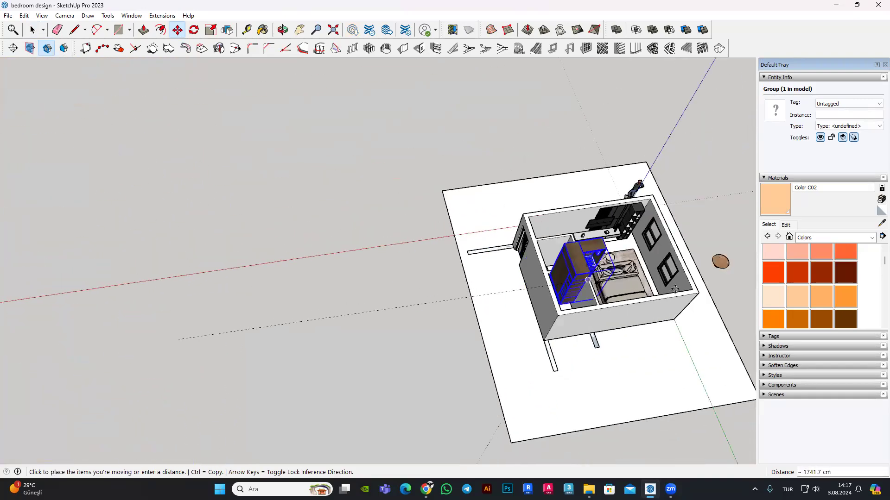
scroll(674, 289, "up", 3)
scroll(527, 368, "up", 3)
scroll(509, 380, "up", 2)
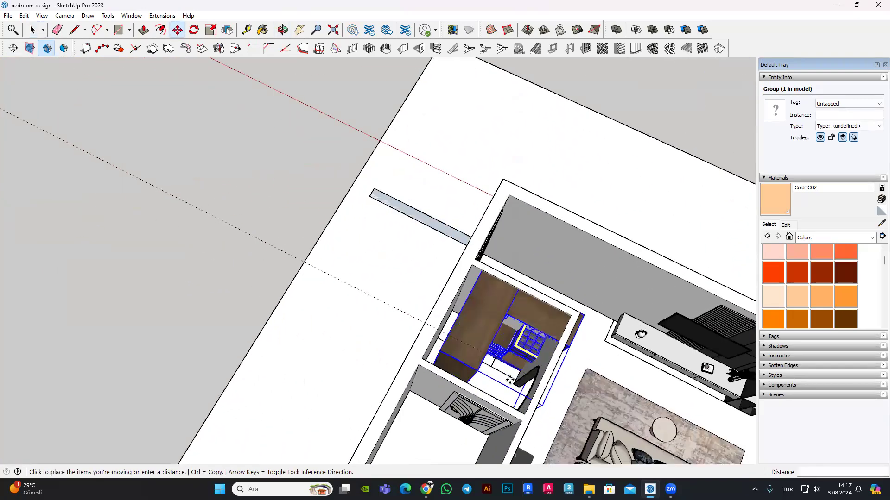
scroll(509, 380, "up", 2)
scroll(491, 385, "up", 2)
scroll(417, 366, "up", 3)
scroll(446, 311, "up", 2)
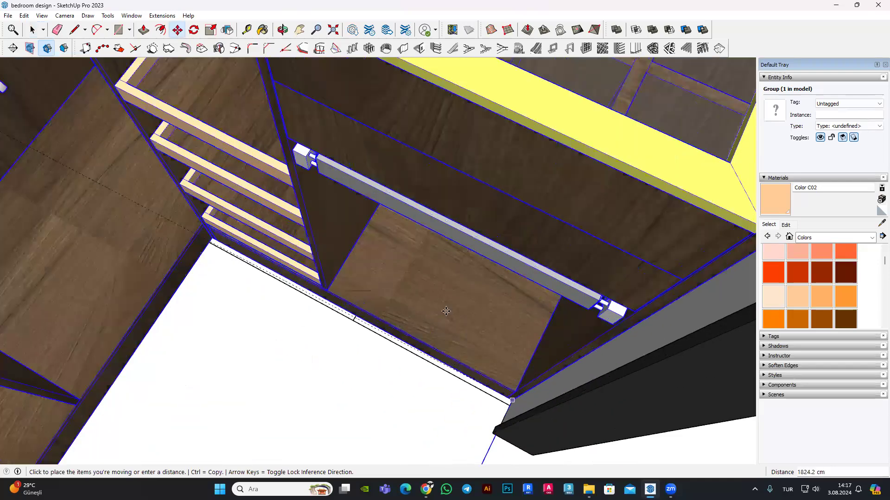
left_click(446, 312)
scroll(417, 317, "down", 3)
scroll(417, 318, "down", 3)
scroll(278, 338, "down", 4)
Step: Orbit and zoom around the closet to inspect the wardrobe's corner fit
mouse_move(278, 337)
middle_mouse_down()
mouse_move(344, 264)
mouse_move(460, 212)
mouse_move(423, 243)
mouse_move(419, 159)
mouse_move(300, 241)
mouse_move(331, 209)
mouse_move(346, 159)
mouse_move(325, 195)
middle_mouse_up()
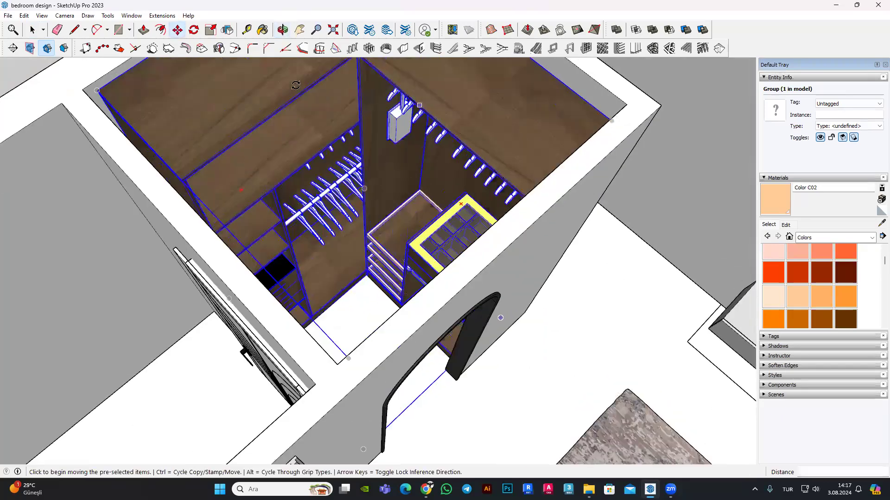
scroll(324, 195, "up", 3)
scroll(324, 195, "up", 3)
scroll(343, 232, "up", 3)
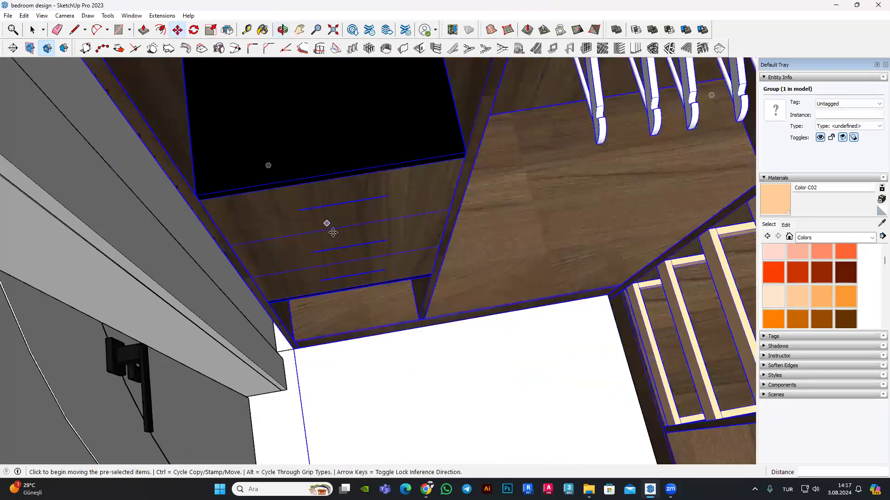
scroll(364, 275, "up", 2)
scroll(347, 297, "down", 3)
mouse_move(357, 294)
middle_mouse_down()
mouse_move(349, 309)
mouse_move(379, 320)
mouse_move(413, 312)
mouse_move(347, 318)
middle_mouse_up()
scroll(349, 310, "up", 4)
scroll(299, 275, "up", 3)
scroll(299, 275, "up", 2)
middle_click_drag(298, 253, 364, 268)
scroll(302, 253, "up", 4)
scroll(365, 268, "down", 4)
scroll(324, 246, "down", 2)
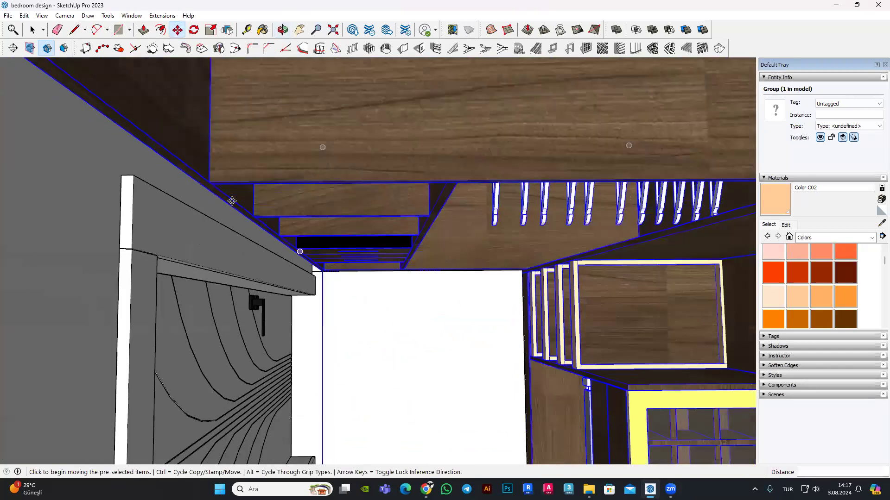
scroll(278, 222, "down", 2)
scroll(221, 201, "down", 2)
scroll(221, 201, "up", 2)
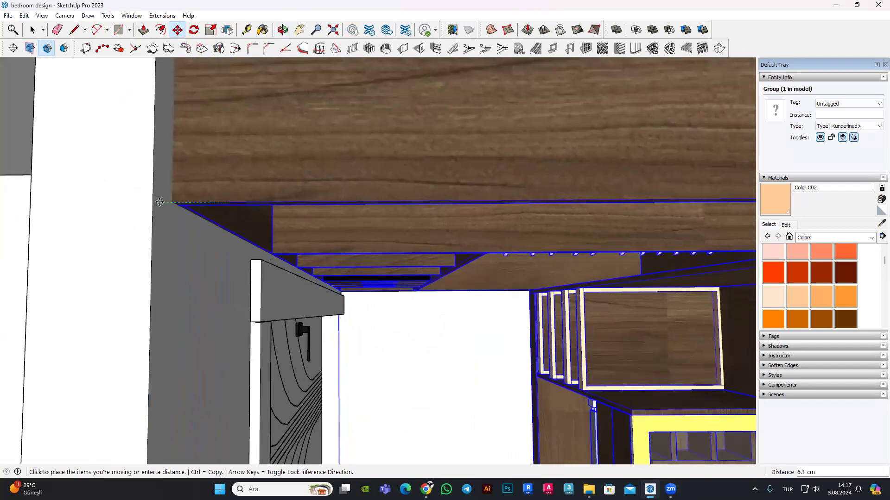
Step: Orbit above the wardrobe to check its top, hanging rail and interior
middle_click_drag(219, 211, 510, 441)
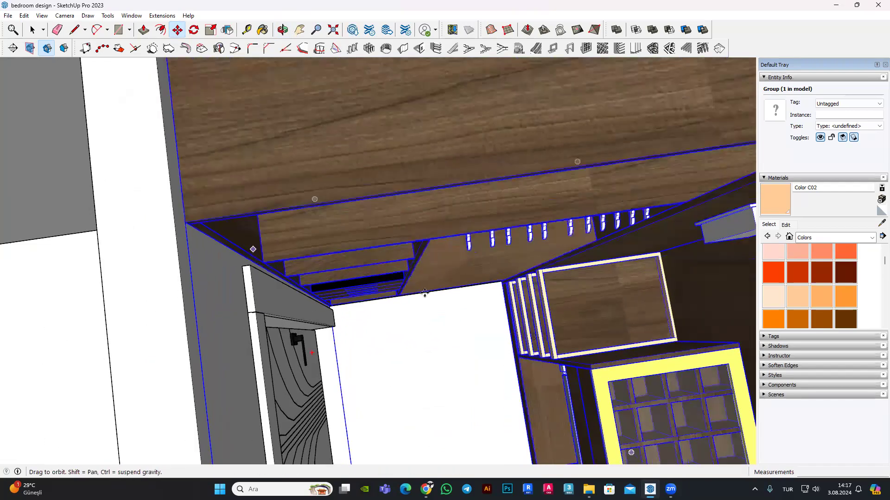
scroll(496, 431, "up", 2)
scroll(512, 421, "up", 2)
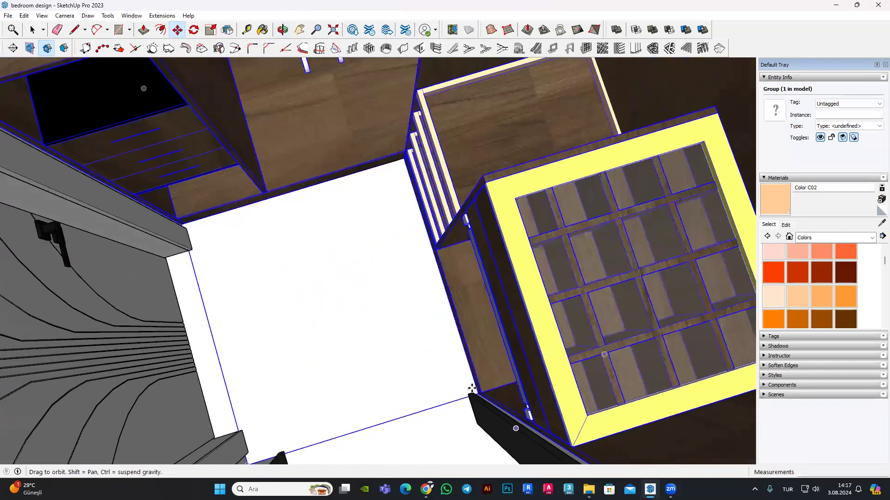
scroll(435, 332, "up", 1)
scroll(392, 239, "up", 1)
scroll(391, 239, "down", 2)
scroll(318, 248, "down", 3)
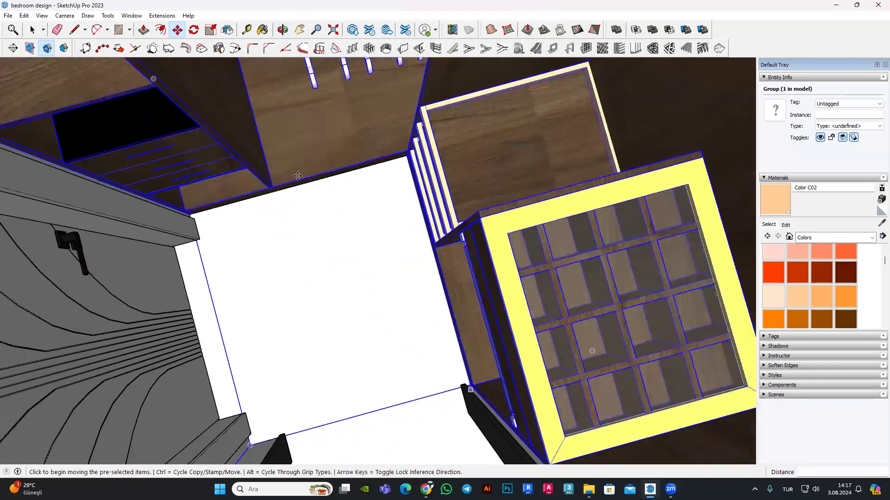
scroll(318, 145, "down", 4)
scroll(289, 165, "up", 1)
middle_click_drag(289, 165, 397, 331)
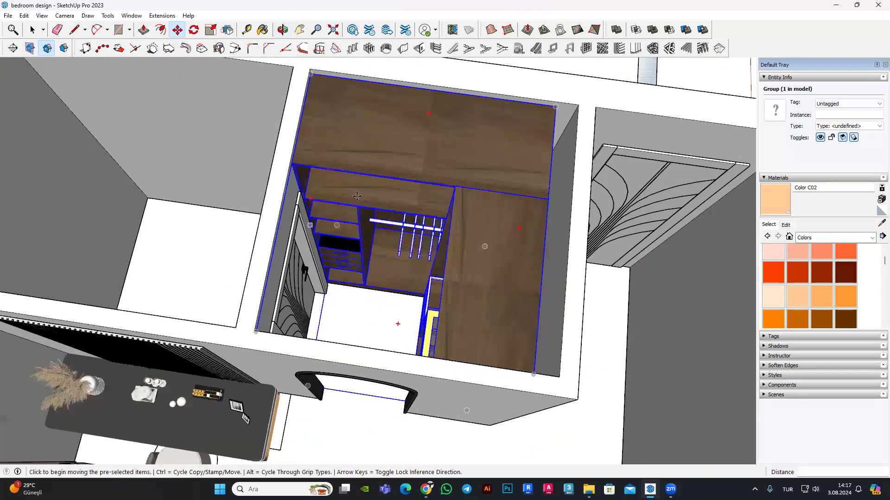
scroll(397, 331, "up", 3)
scroll(473, 204, "up", 2)
scroll(469, 233, "down", 3)
middle_click_drag(469, 233, 510, 278)
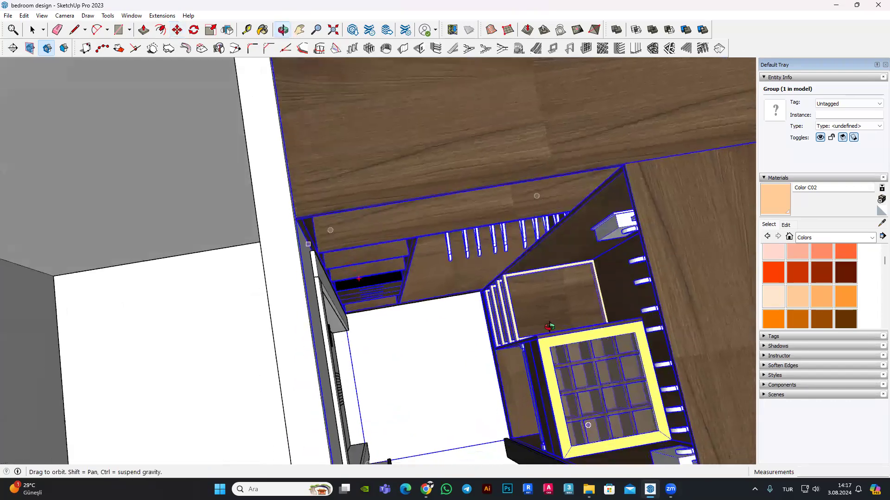
scroll(509, 278, "down", 2)
mouse_move(464, 260)
middle_mouse_down()
mouse_move(422, 295)
mouse_move(462, 308)
mouse_move(611, 223)
mouse_move(608, 189)
mouse_move(405, 201)
mouse_move(415, 236)
mouse_move(336, 167)
mouse_move(374, 122)
mouse_move(417, 157)
middle_mouse_up()
scroll(462, 308, "up", 4)
scroll(415, 236, "down", 2)
scroll(371, 195, "down", 2)
scroll(336, 165, "down", 2)
scroll(374, 122, "up", 2)
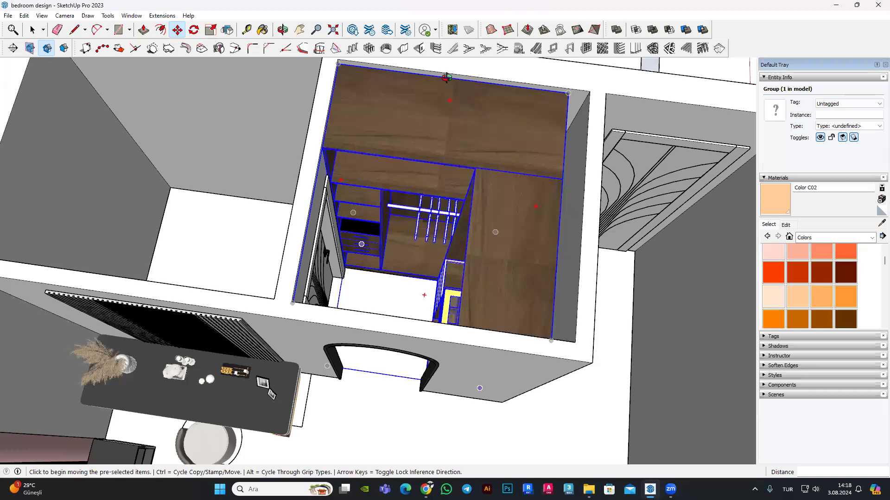
scroll(417, 158, "down", 3)
scroll(469, 186, "up", 2)
middle_click_drag(470, 187, 474, 194)
Step: Zoom and orbit into the wardrobe corner to bring the white hangers into view
scroll(463, 185, "up", 3)
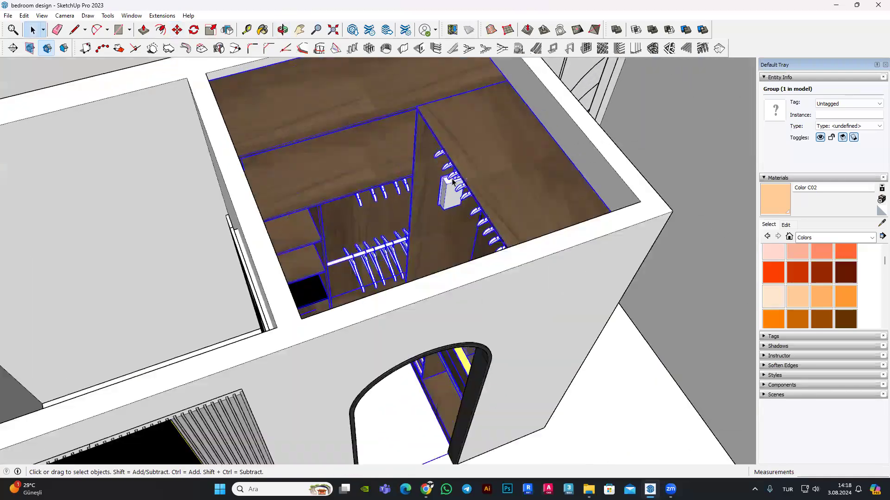
scroll(463, 218, "up", 3)
scroll(510, 250, "up", 2)
middle_click_drag(541, 247, 485, 258)
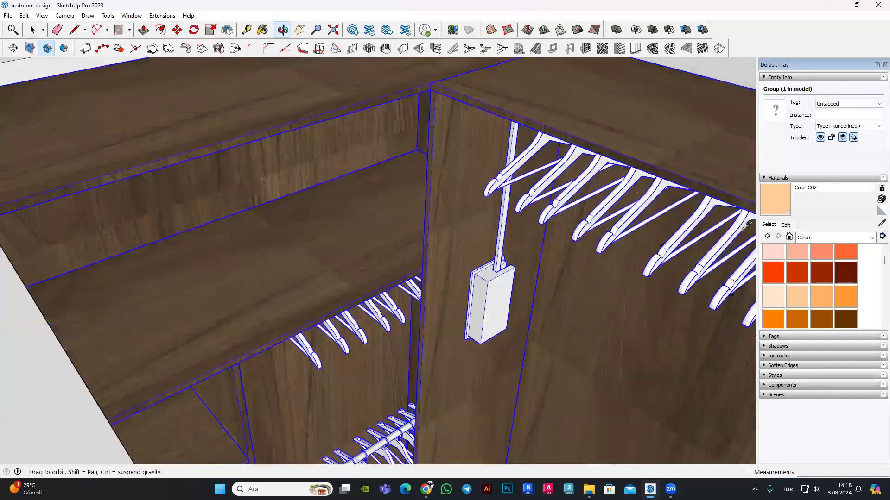
scroll(464, 232, "up", 2)
scroll(403, 183, "up", 2)
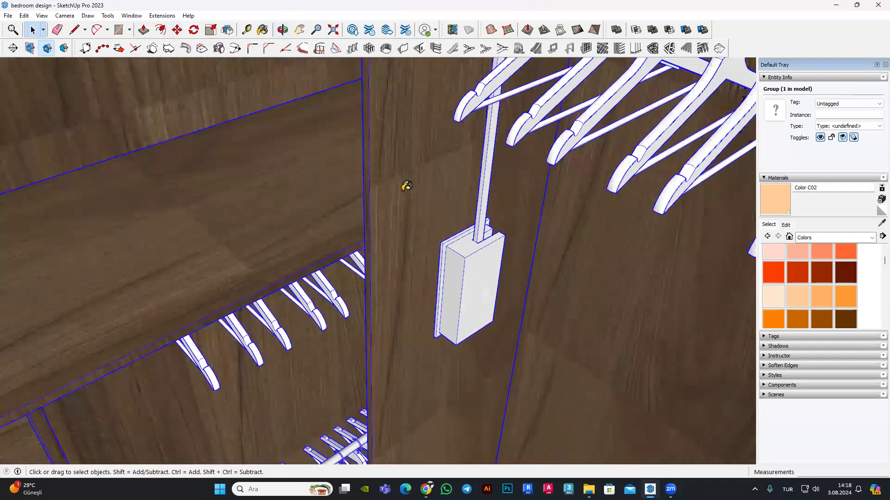
Step: Make orange Color B05 the active Paint Bucket material for the hangers
key("b")
scroll(364, 158, "up", 1)
scroll(363, 158, "down", 3)
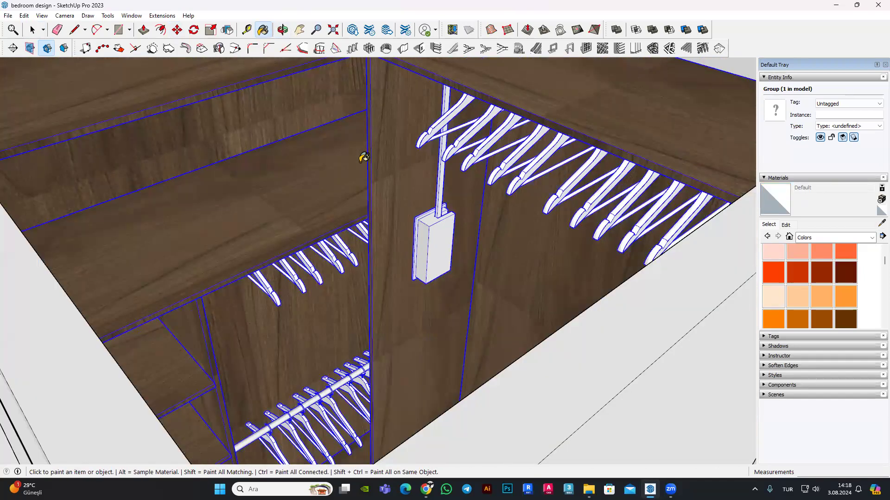
scroll(381, 199, "down", 3)
scroll(363, 163, "down", 3)
scroll(204, 236, "up", 1)
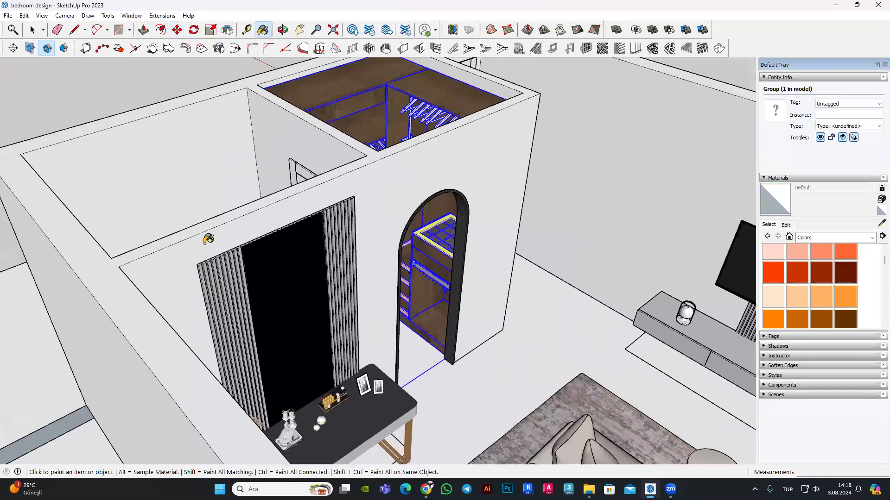
scroll(255, 234, "up", 1)
scroll(278, 236, "up", 1)
scroll(319, 222, "up", 1)
scroll(324, 232, "up", 1)
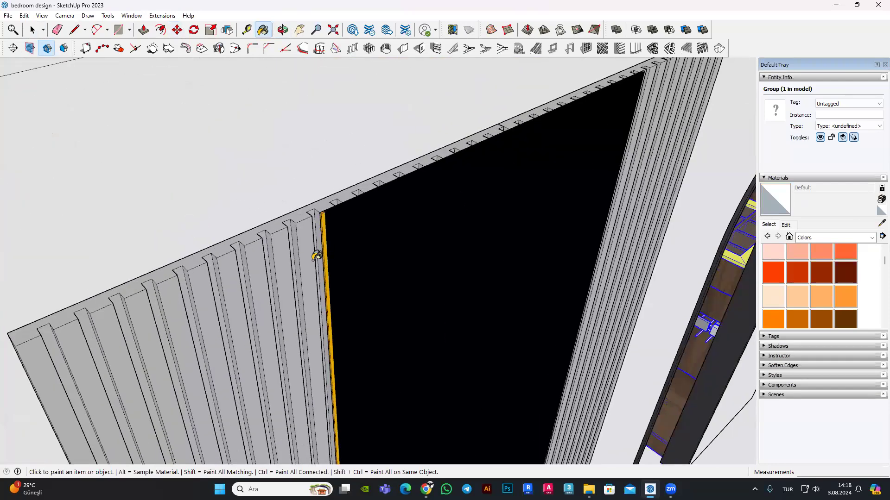
scroll(338, 274, "up", 2)
scroll(388, 301, "down", 2)
scroll(388, 301, "down", 2)
scroll(389, 301, "down", 2)
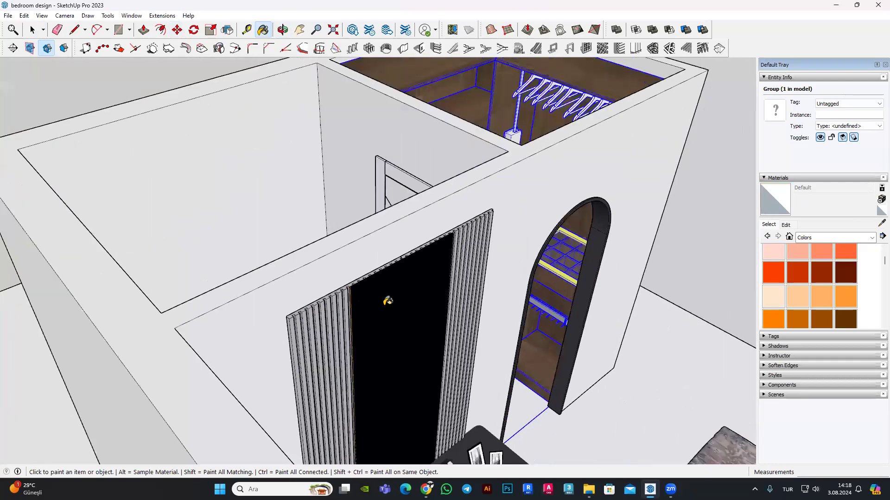
scroll(387, 302, "down", 1)
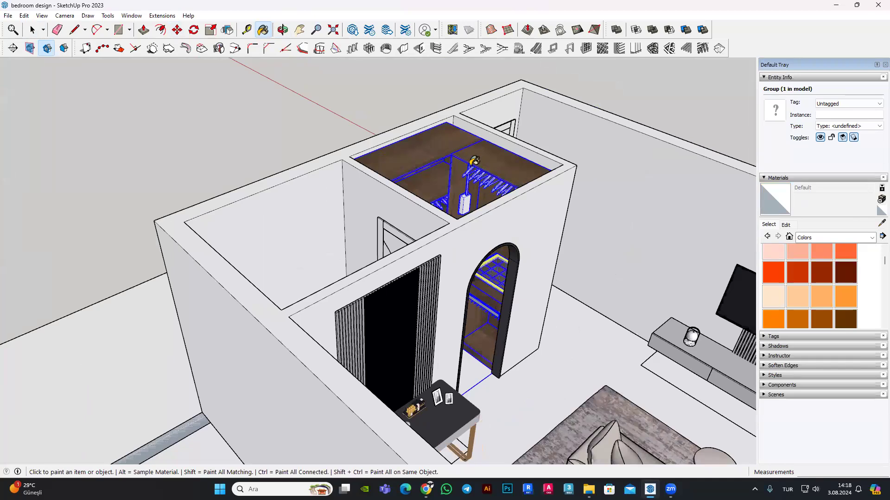
scroll(473, 163, "up", 2)
scroll(471, 176, "up", 1)
scroll(470, 194, "up", 2)
scroll(458, 255, "up", 1)
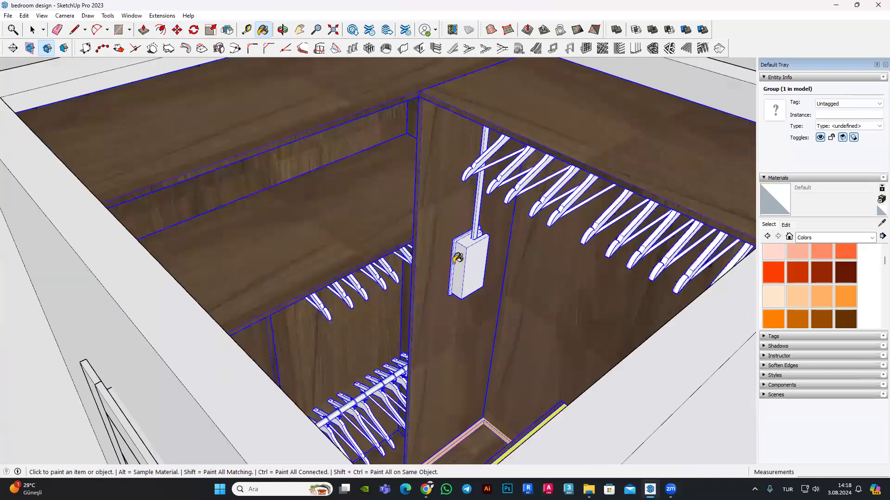
scroll(483, 254, "up", 1)
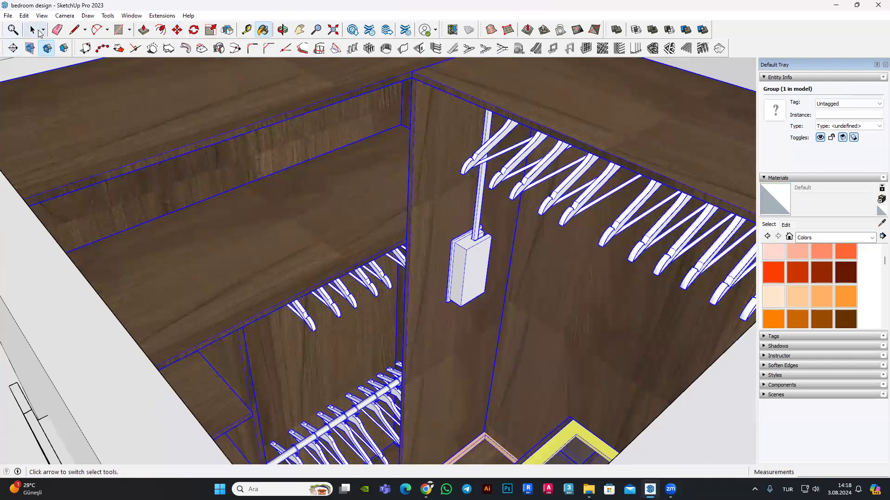
scroll(501, 248, "up", 1)
scroll(505, 250, "up", 1)
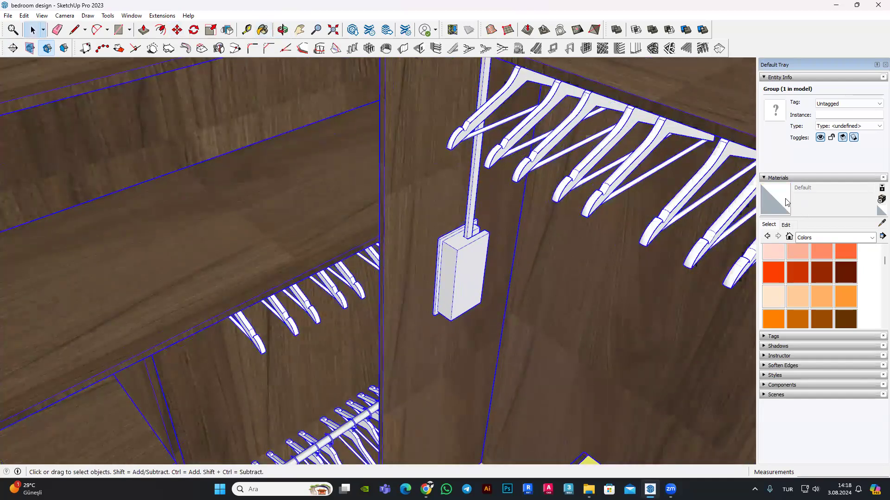
scroll(387, 230, "down", 3)
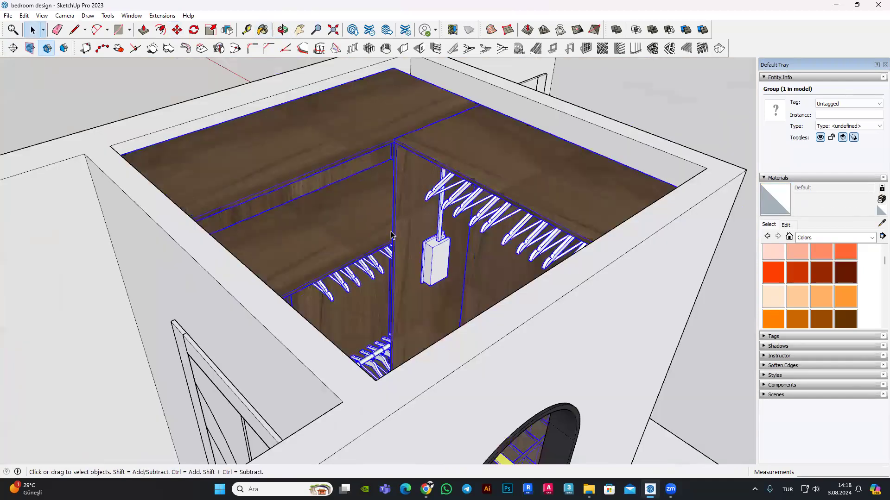
scroll(510, 195, "down", 2)
scroll(573, 179, "down", 1)
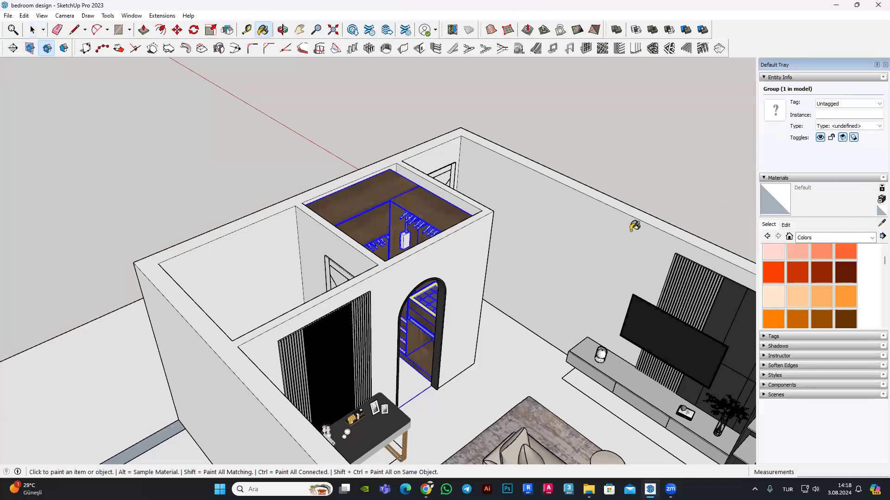
scroll(354, 199, "up", 2)
left_click(36, 36)
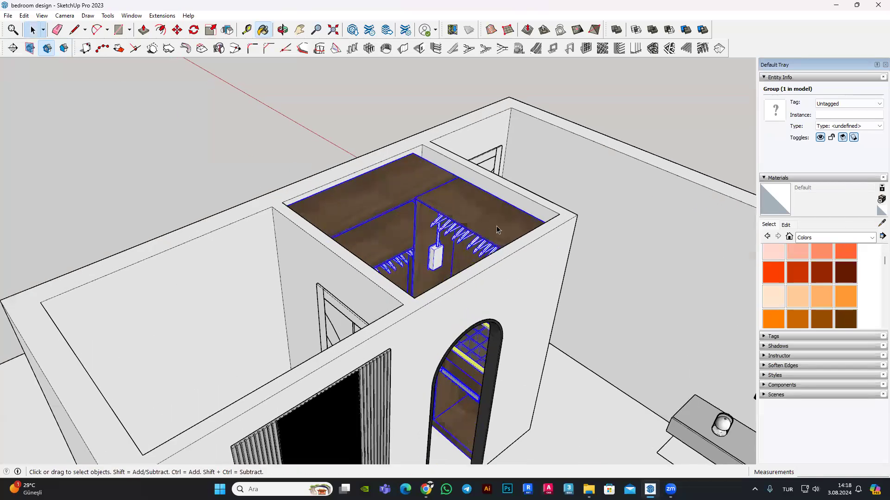
scroll(478, 218, "up", 1)
scroll(445, 204, "up", 1)
scroll(407, 185, "up", 3)
scroll(407, 185, "up", 2)
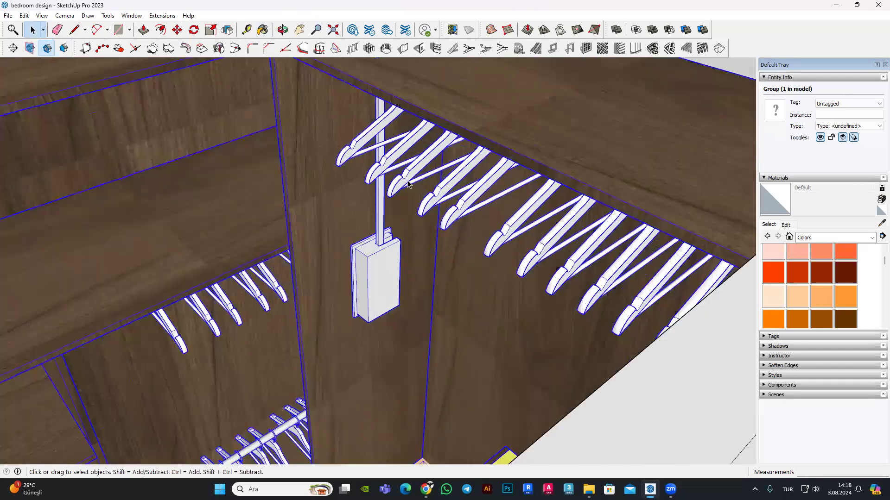
scroll(379, 193, "down", 2)
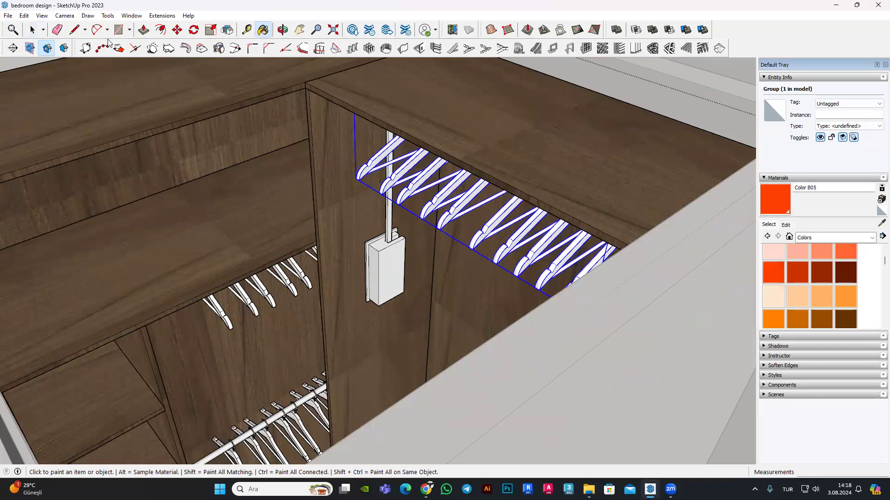
Step: Enter the hanger group and open the first hanger for editing
double_click(401, 199)
scroll(401, 199, "down", 3)
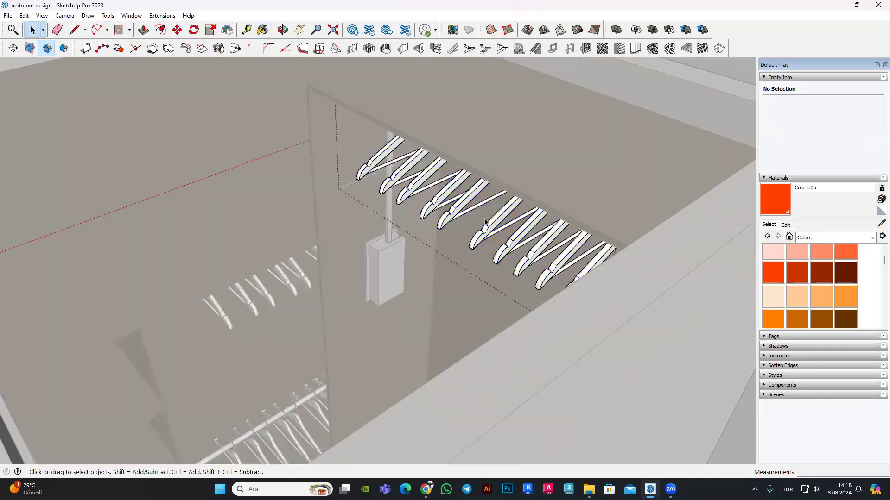
scroll(341, 276, "down", 3)
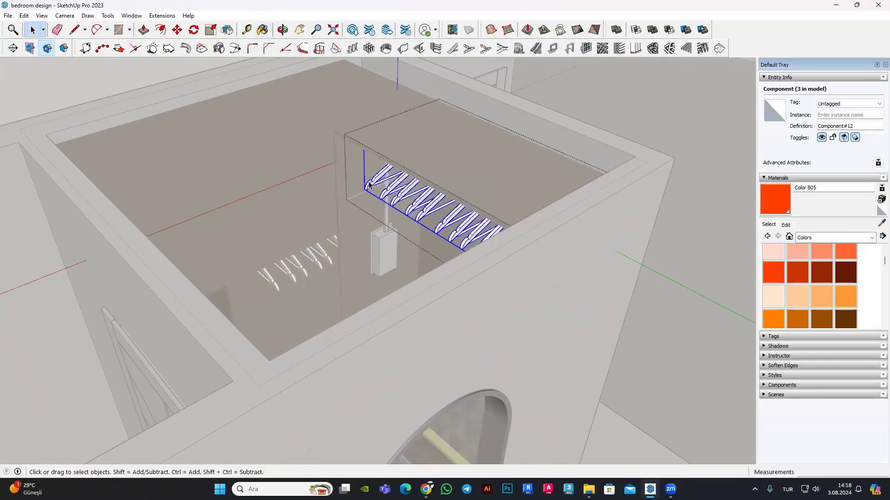
scroll(369, 185, "up", 2)
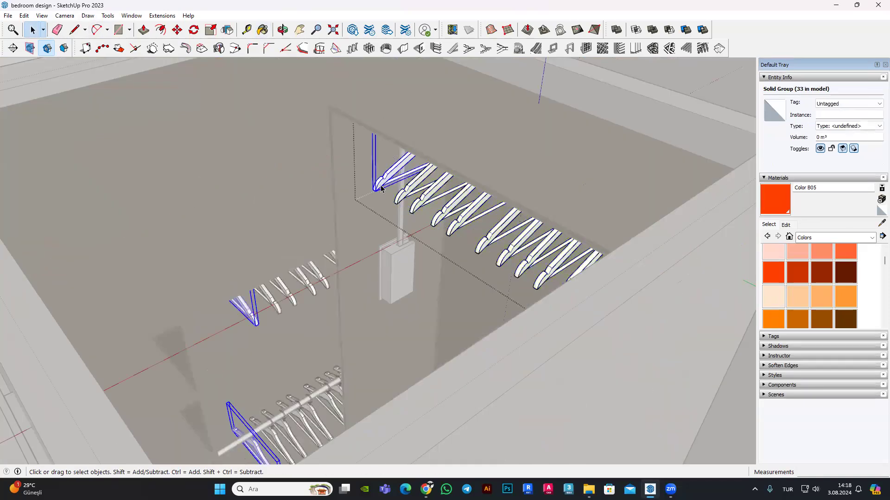
triple_click(381, 187)
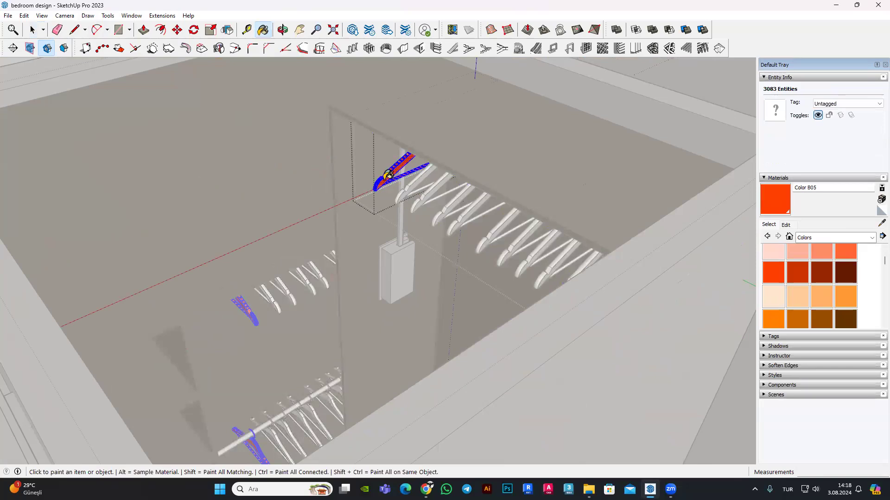
double_click(397, 203)
scroll(402, 201, "up", 2)
left_click(781, 206)
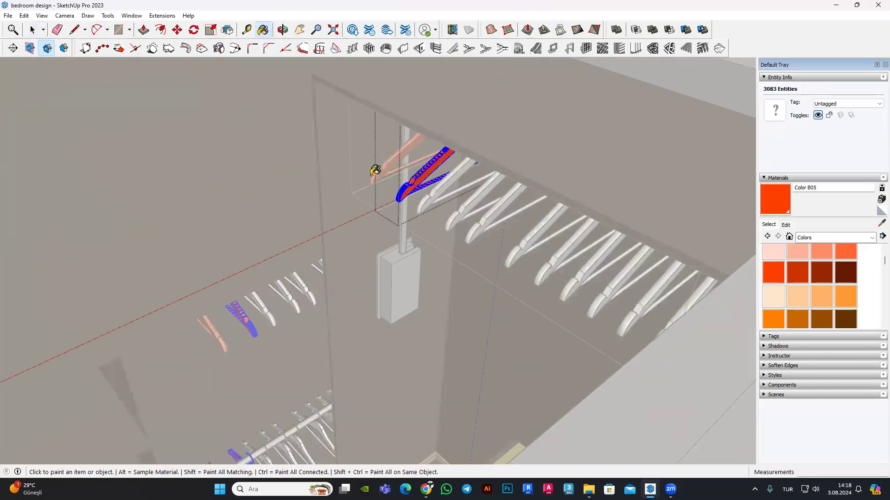
left_click(32, 29)
Step: Paint one hanger's connected faces orange Color B05, then exit its editing
mouse_move(563, 268)
middle_mouse_down()
mouse_move(536, 278)
mouse_move(644, 196)
mouse_move(549, 171)
middle_mouse_up()
double_click(547, 171)
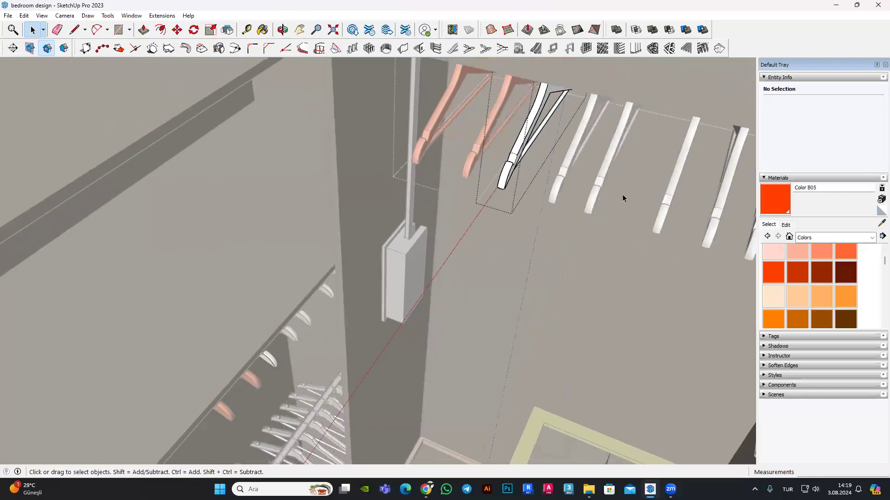
scroll(648, 205, "down", 2)
left_click(773, 196)
key("ctrl")
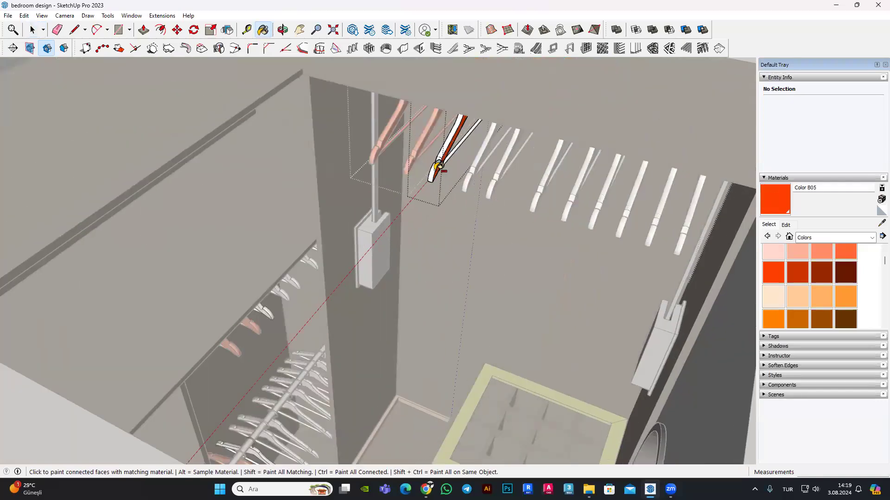
key("space")
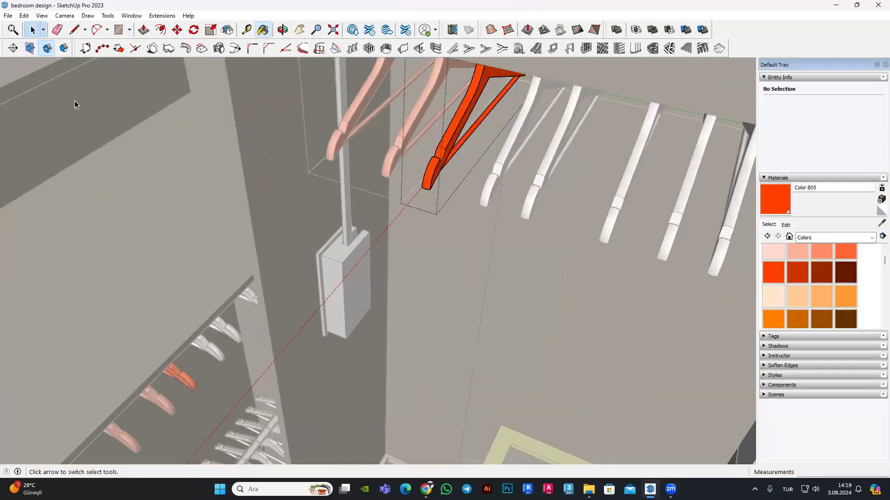
key("Escape")
scroll(345, 229, "down", 3)
Step: Paint the next white hangers on the rail Color B05, undoing misapplied strokes
mouse_move(346, 229)
middle_mouse_down()
mouse_move(416, 176)
mouse_move(452, 186)
middle_mouse_up()
scroll(452, 185, "up", 2)
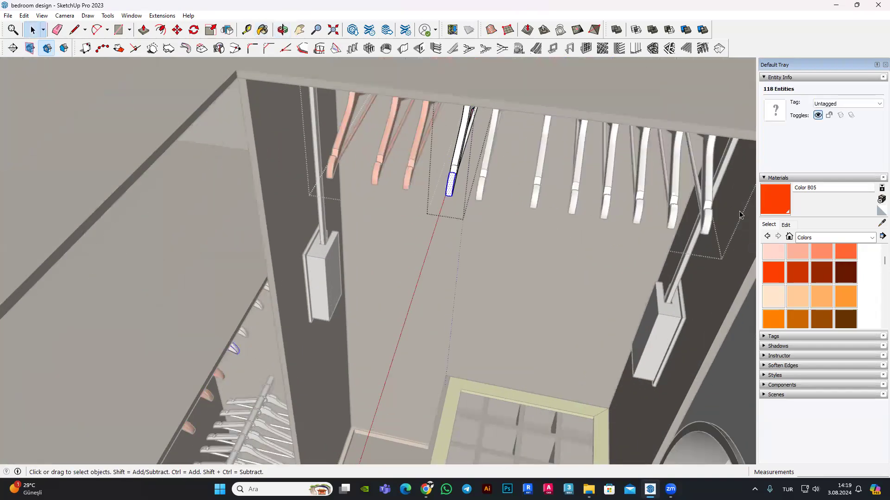
left_click(771, 193)
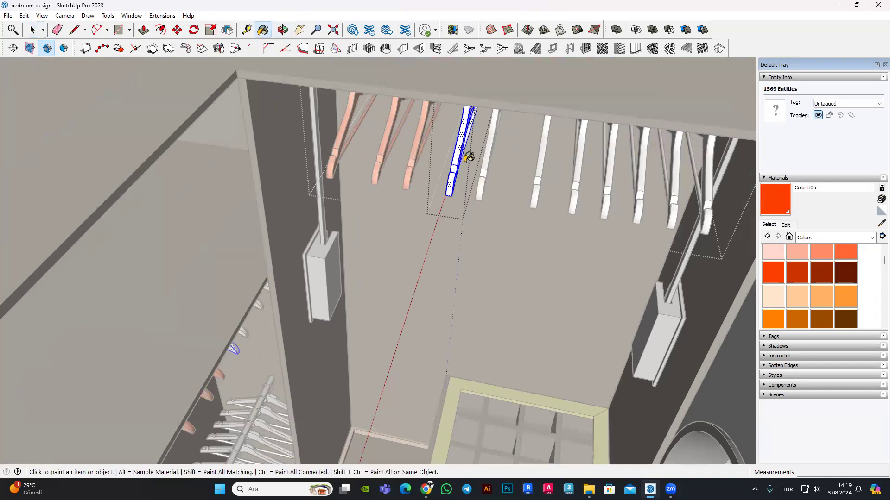
left_click(32, 29)
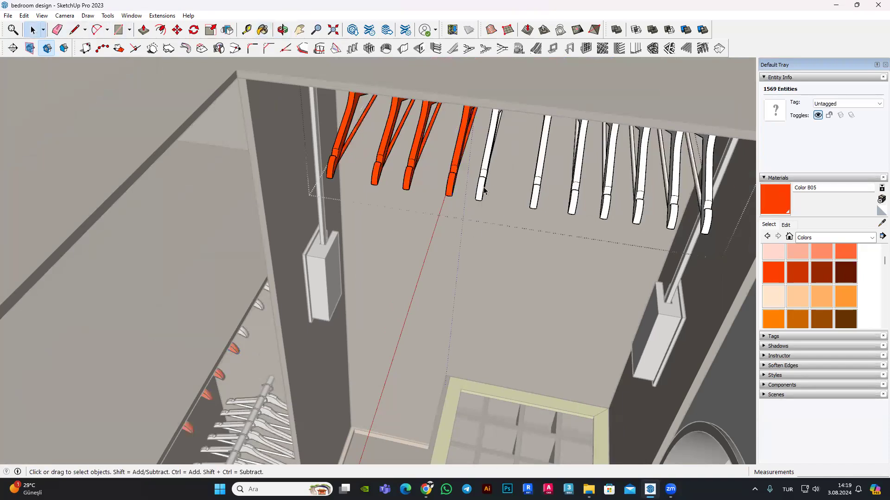
key("ctrl+z")
left_click(767, 202)
key("ctrl")
left_click(482, 189, "ctrl")
middle_click_drag(482, 188, 213, 115)
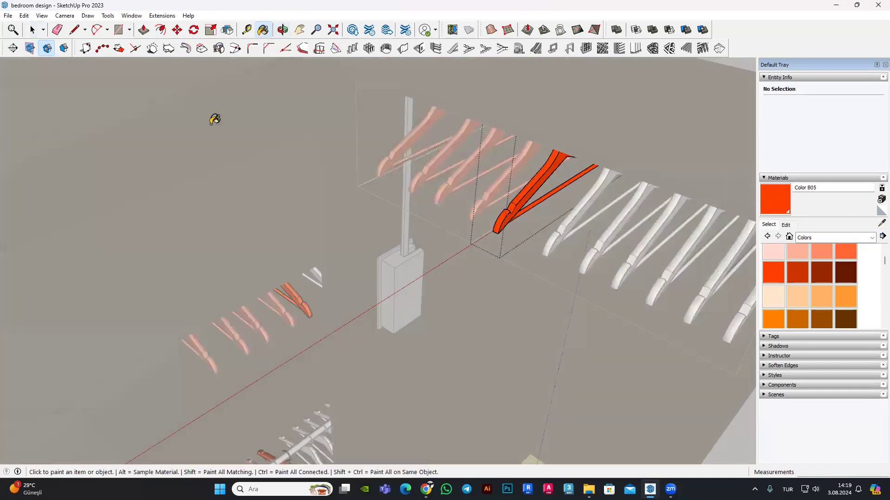
middle_click_drag(513, 264, 561, 244)
key("ctrl+z")
key("b")
left_click(556, 218)
Step: From a near top-down view, paint further white hangers Color B05
mouse_move(491, 226)
middle_mouse_down()
mouse_move(506, 249)
mouse_move(215, 125)
middle_mouse_up()
key("space")
scroll(262, 210, "down", 5)
scroll(436, 224, "up", 5)
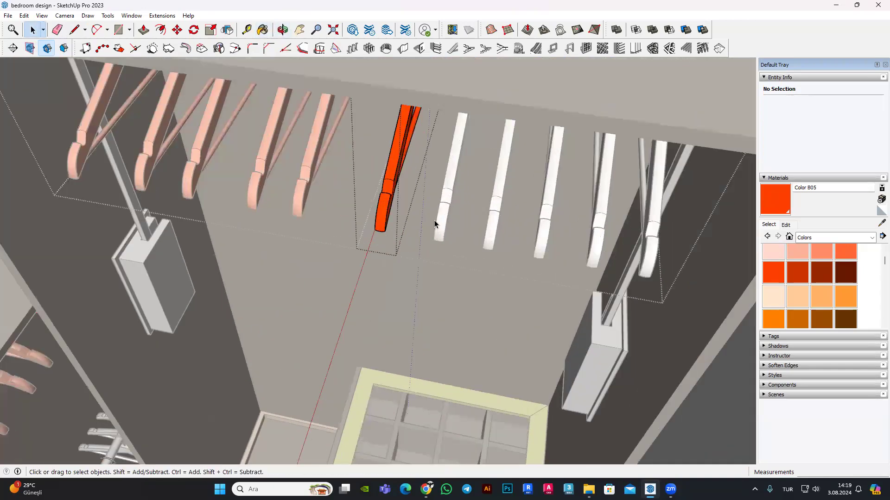
scroll(436, 224, "up", 3)
left_click(773, 208)
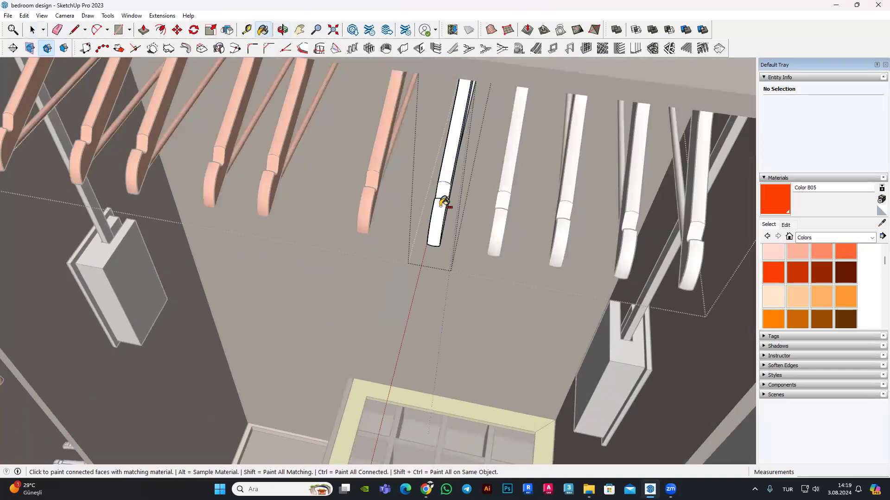
left_click(443, 202)
scroll(338, 189, "down", 3)
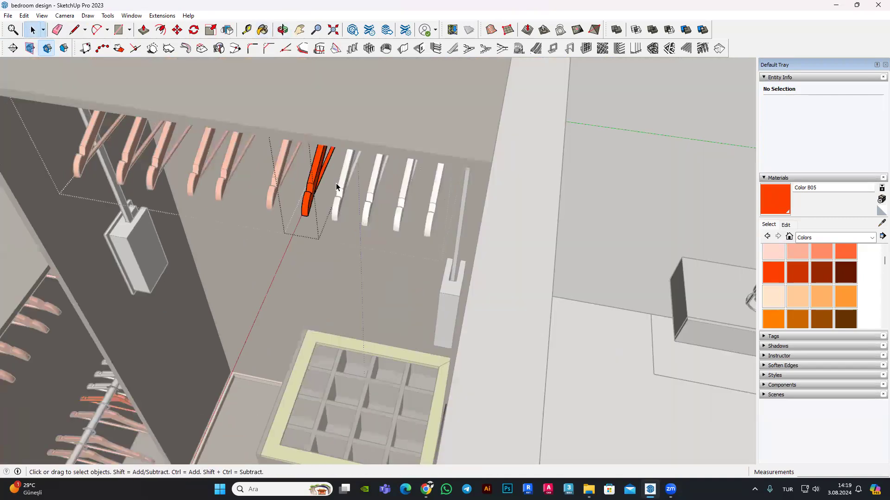
middle_click_drag(337, 189, 332, 174)
key("ctrl+z")
left_click(762, 204)
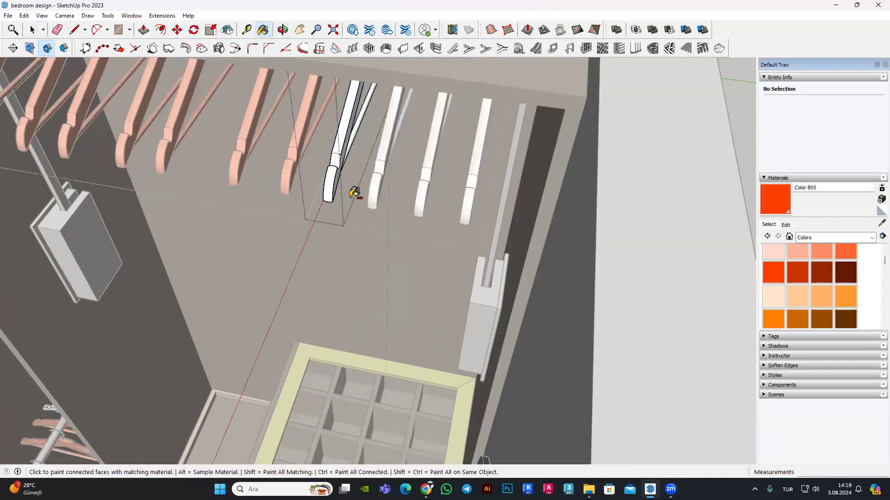
left_click(337, 177, "shift")
key("space")
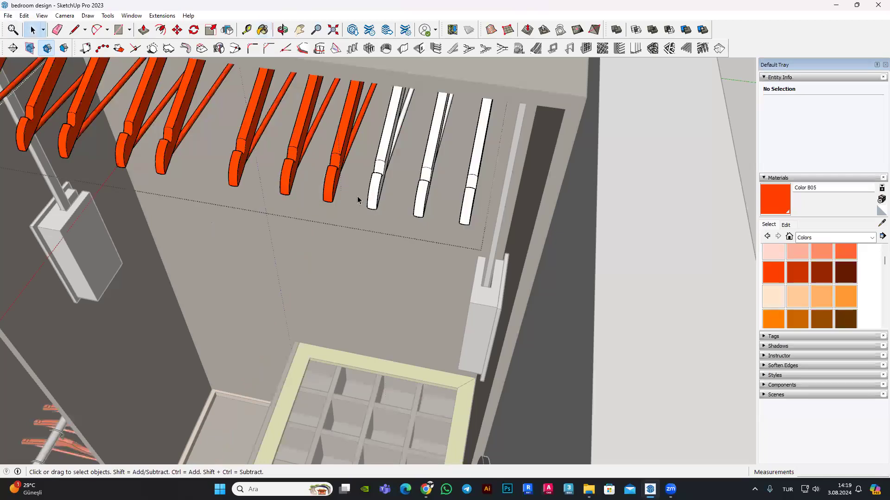
Step: Paint the last white hangers Color B05, correcting stray strokes with undo
key("ctrl+z")
key("b")
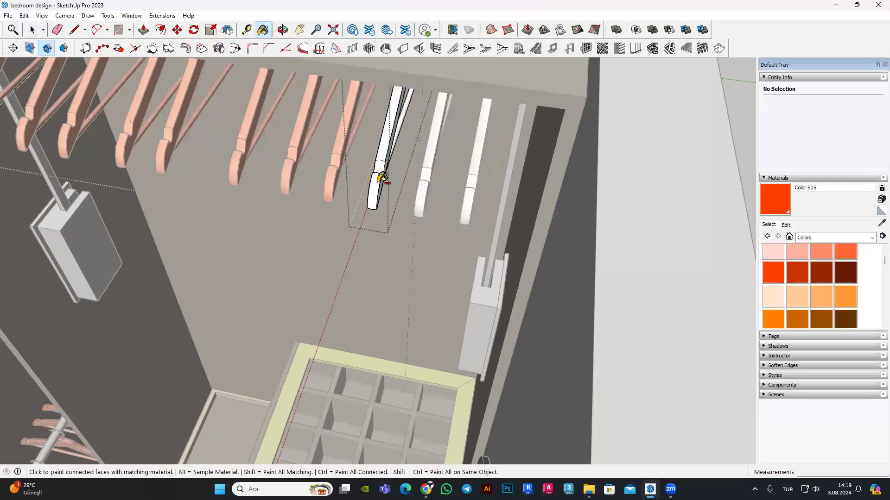
left_click(371, 177)
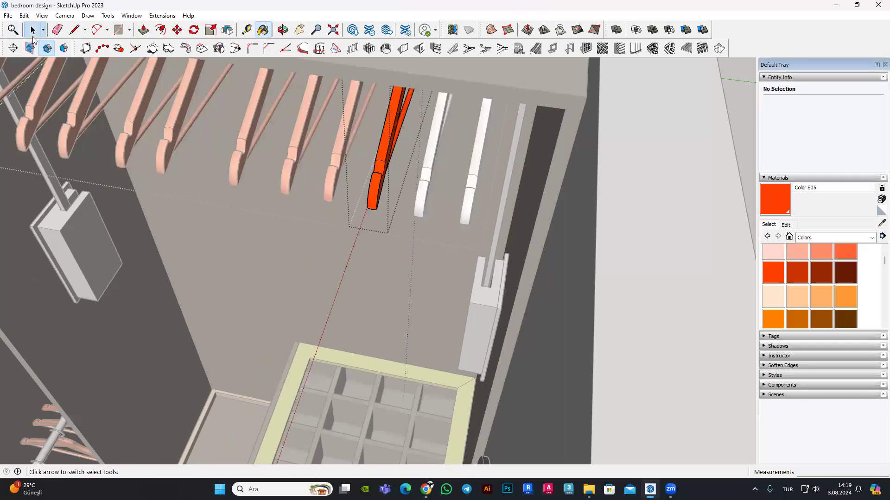
key("ctrl+z")
key("b")
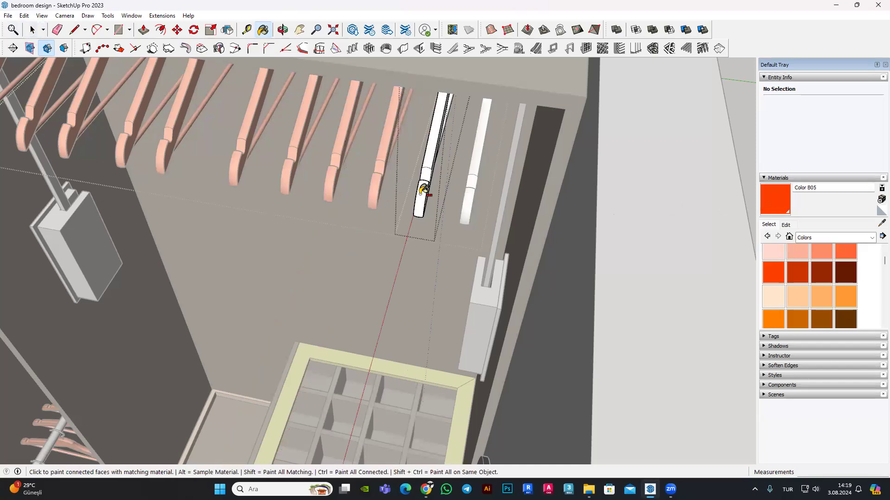
left_click(422, 189)
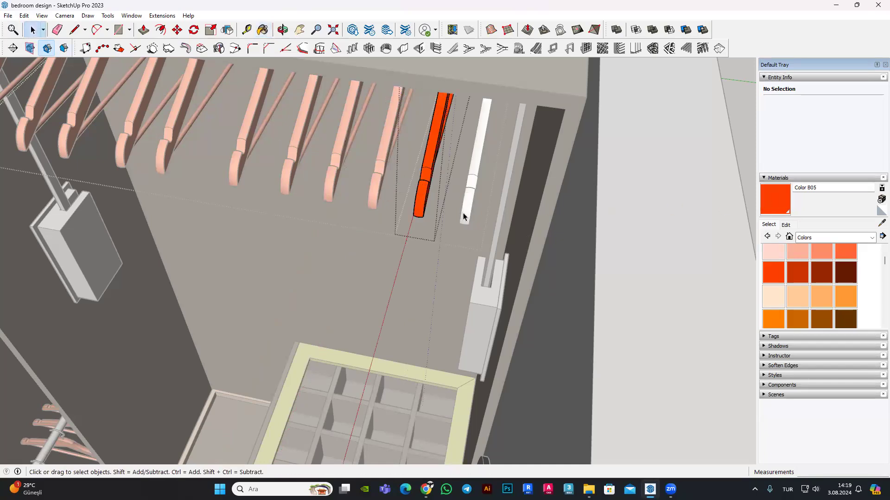
key("ctrl+z")
left_click(770, 198)
left_click(472, 199)
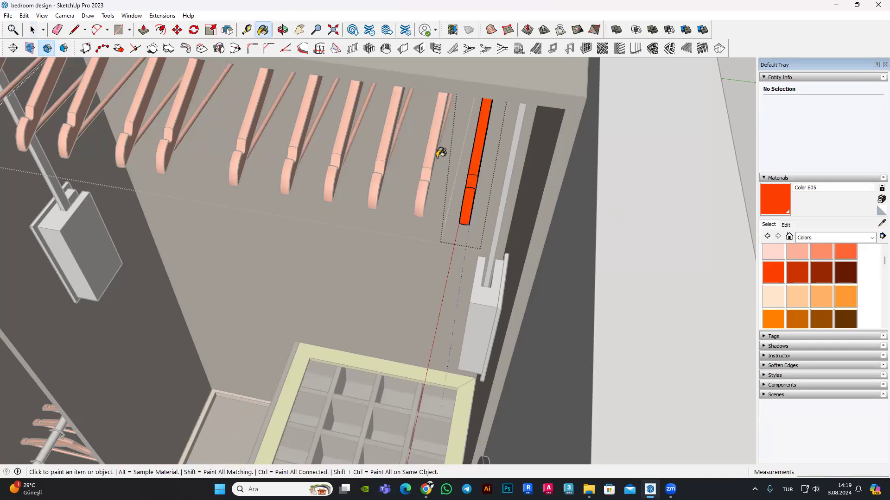
left_click(32, 30)
middle_click_drag(416, 218, 608, 274)
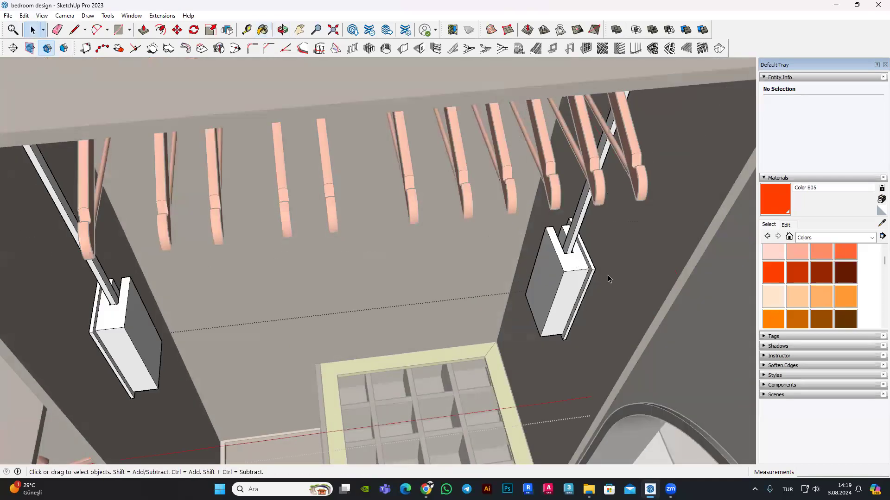
Step: Paint the remaining white hanger Color B05 and orbit out over the cabinet
left_click(777, 203)
left_click(570, 259)
mouse_move(508, 252)
middle_mouse_down()
mouse_move(320, 269)
mouse_move(492, 248)
middle_mouse_up()
scroll(308, 280, "down", 5)
mouse_move(307, 280)
middle_mouse_down()
mouse_move(324, 241)
mouse_move(269, 225)
middle_mouse_up()
scroll(268, 225, "up", 5)
scroll(325, 259, "up", 3)
scroll(385, 298, "up", 3)
Step: Select the hanger rod and sample its light grey Color M01 material
key("space")
middle_click_drag(382, 299, 285, 273)
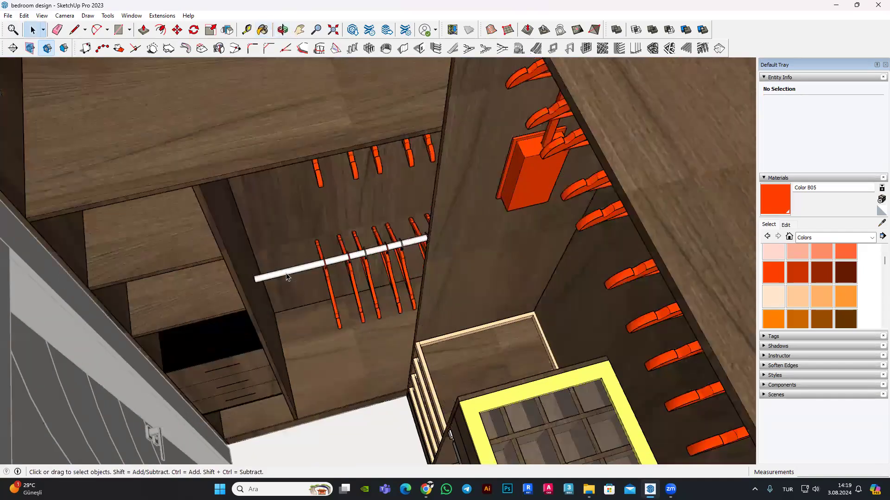
scroll(283, 231, "up", 5)
mouse_move(248, 218)
middle_mouse_down()
mouse_move(248, 177)
mouse_move(269, 172)
middle_mouse_up()
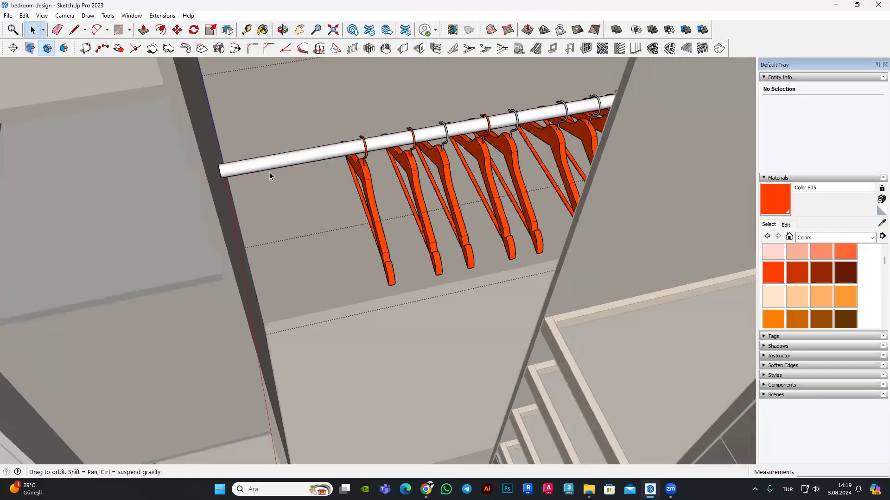
left_click(280, 175)
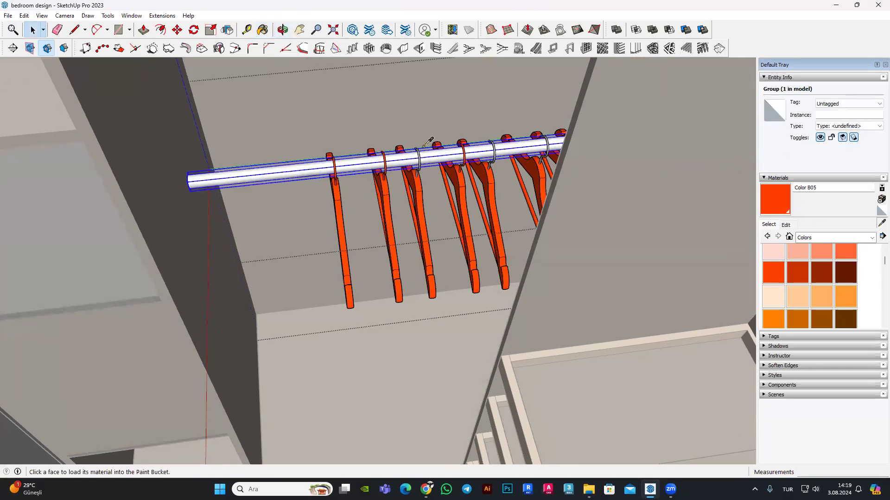
left_click(375, 159, "alt")
Step: Orbit and zoom around the wardrobe to look down into the closet at the rod
middle_click_drag(260, 253, 505, 369)
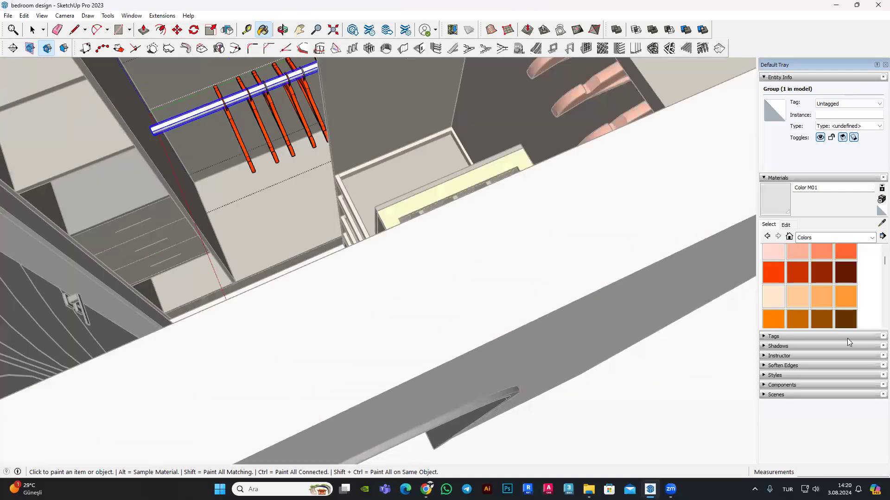
middle_click_drag(849, 342, 802, 199)
scroll(437, 219, "up", 2)
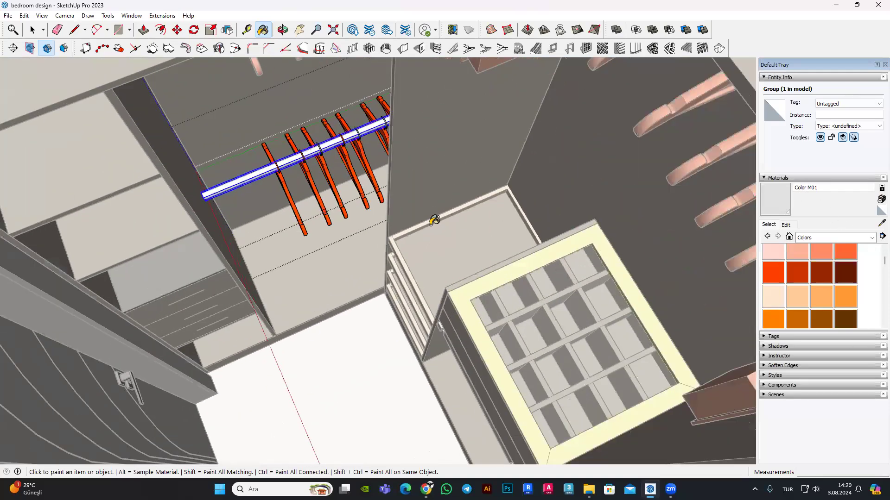
scroll(437, 218, "down", 5)
scroll(361, 204, "up", 5)
scroll(361, 205, "up", 2)
scroll(357, 218, "up", 1)
scroll(309, 223, "up", 1)
scroll(258, 268, "up", 2)
scroll(258, 267, "down", 2)
middle_click_drag(243, 235, 284, 248)
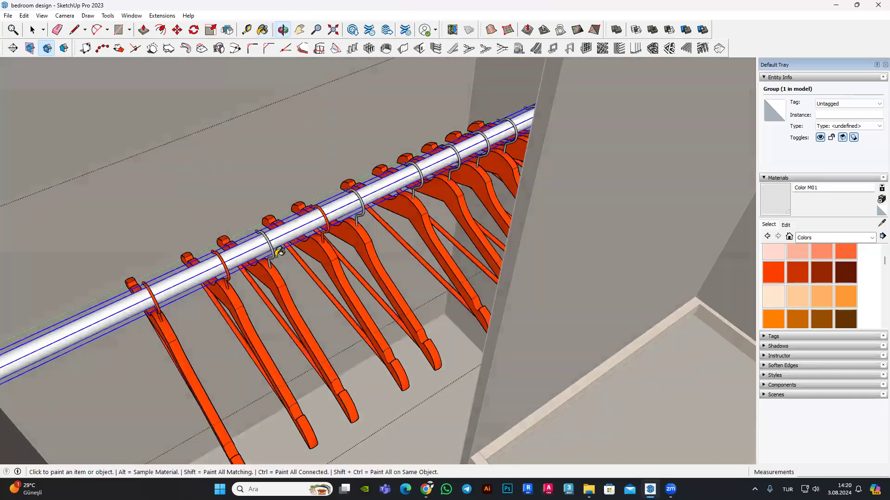
scroll(398, 251, "up", 2)
scroll(440, 271, "up", 2)
scroll(439, 271, "down", 2)
scroll(421, 218, "down", 3)
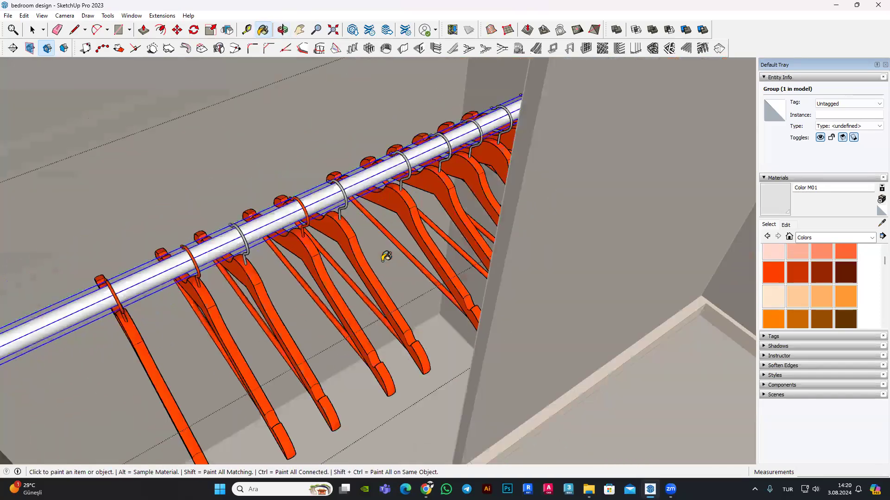
middle_click_drag(385, 254, 477, 290)
scroll(477, 290, "down", 2)
scroll(89, 139, "down", 2)
scroll(88, 139, "down", 3)
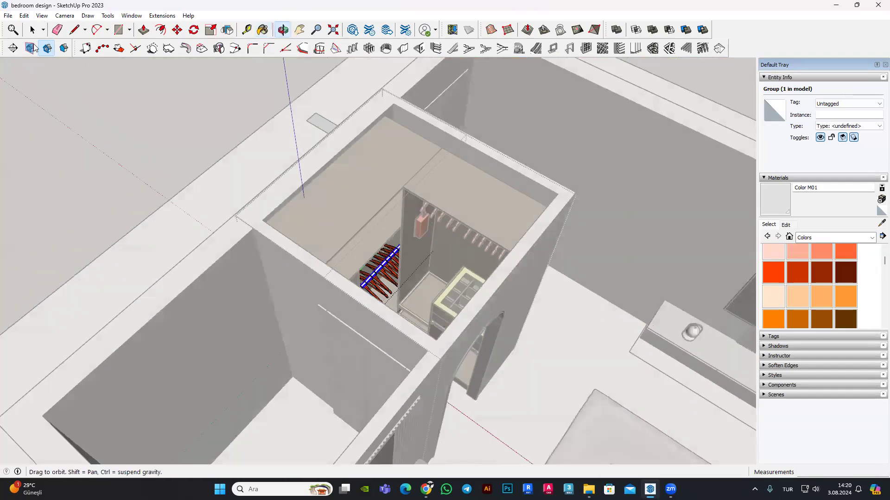
middle_click_drag(88, 139, 88, 139)
Step: Orbit and zoom around the closet shelves and the whole bedroom to inspect them
key("space")
left_click(87, 140)
middle_click_drag(168, 210, 383, 302)
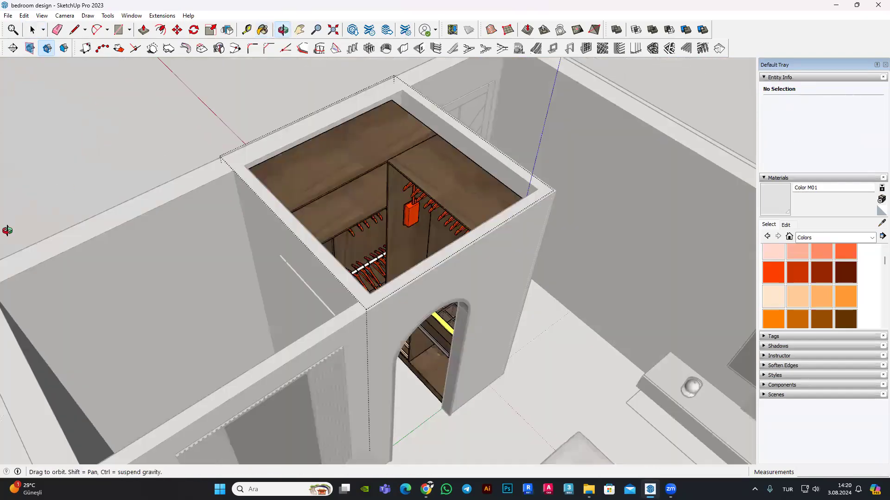
scroll(383, 302, "up", 3)
scroll(452, 310, "up", 3)
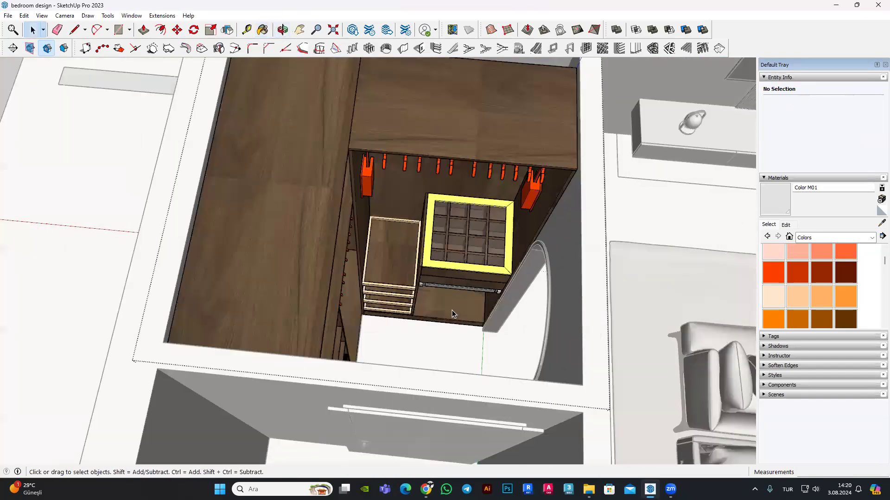
scroll(452, 310, "up", 4)
mouse_move(452, 310)
middle_mouse_down()
mouse_move(384, 330)
mouse_move(346, 294)
middle_mouse_up()
scroll(345, 294, "down", 3)
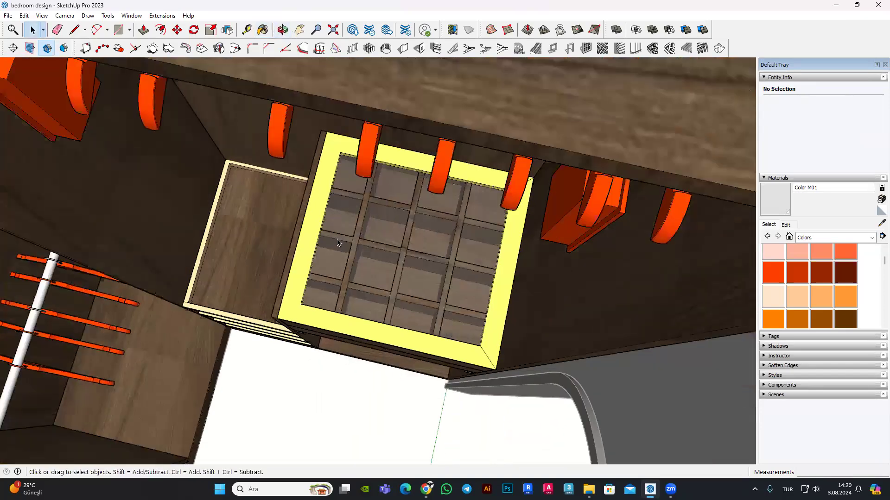
scroll(337, 238, "down", 4)
scroll(343, 243, "down", 1)
scroll(418, 269, "down", 5)
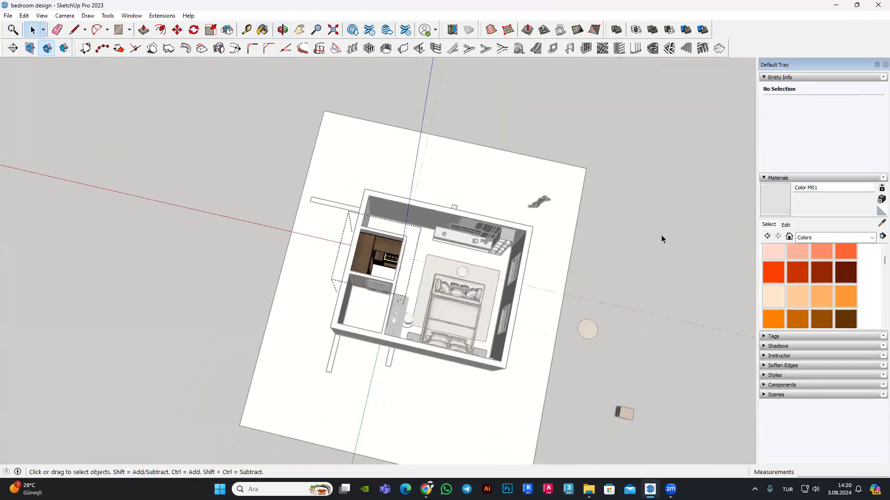
middle_click_drag(661, 235, 634, 283)
scroll(844, 297, "down", 3)
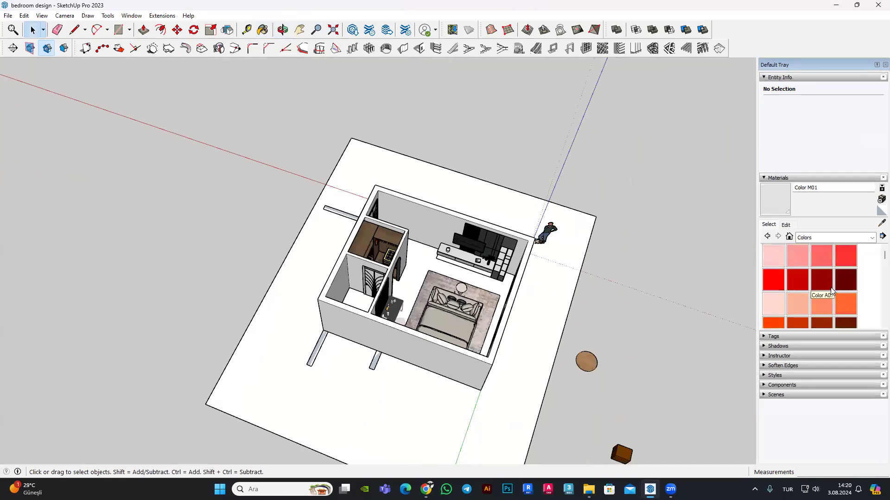
scroll(831, 292, "down", 3)
scroll(831, 289, "up", 2)
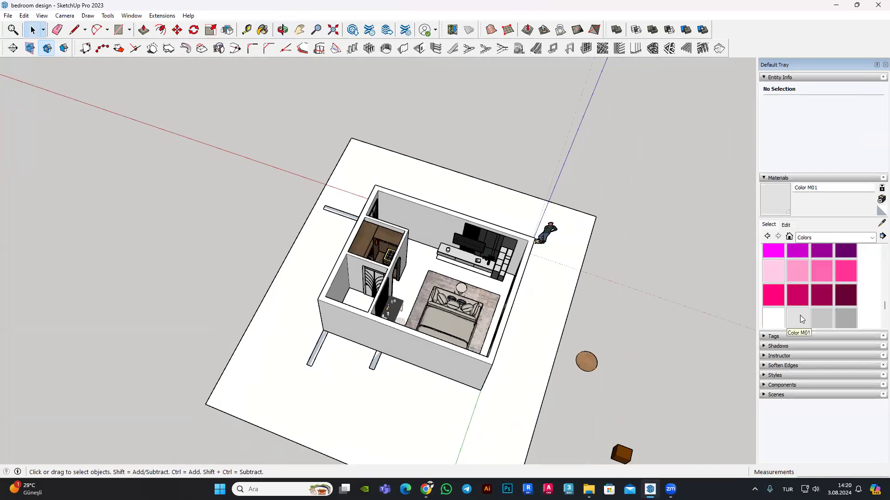
Step: Paint all faces inside the room group with pale lavender Color J01
left_click(848, 311)
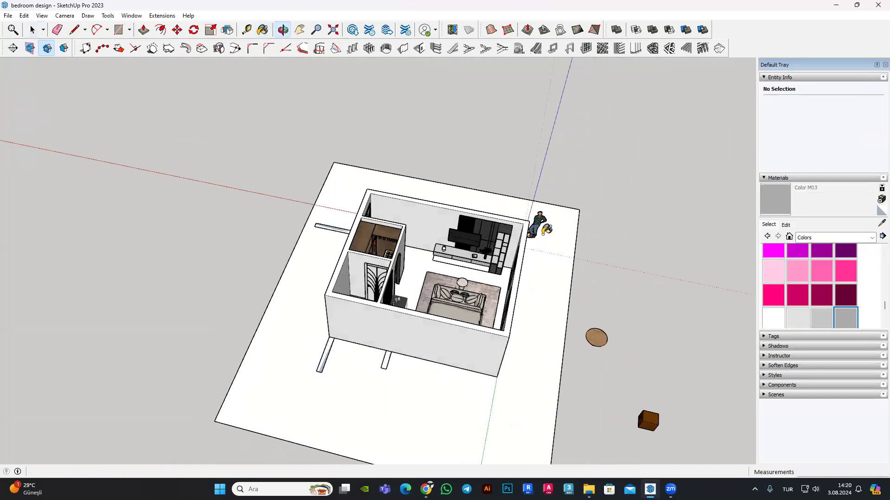
scroll(782, 279, "up", 2)
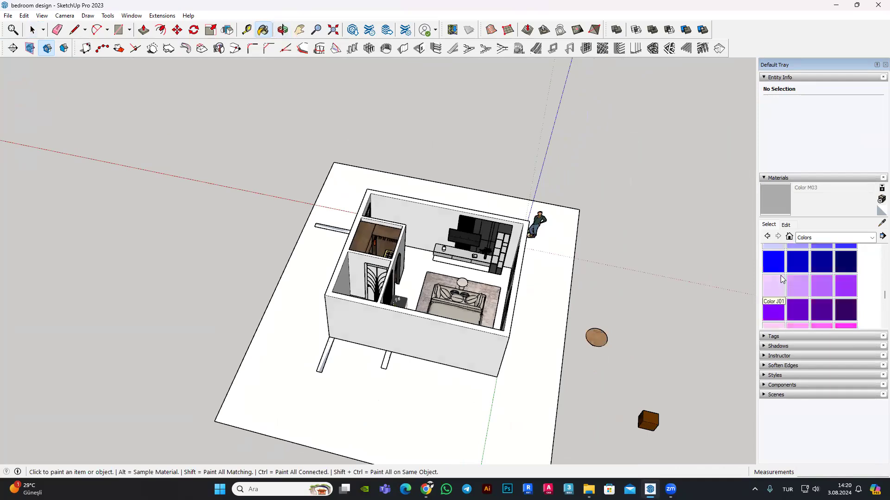
left_click(774, 288)
scroll(401, 206, "up", 2)
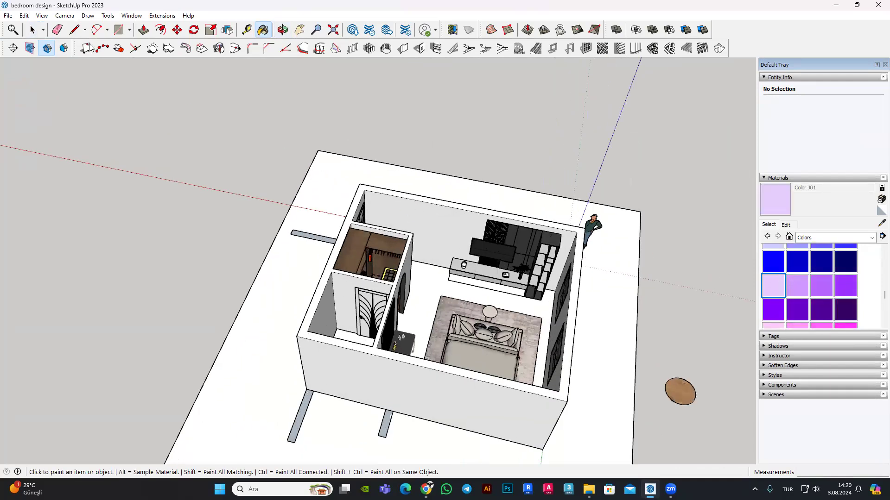
double_click(382, 206)
key("ctrl+a")
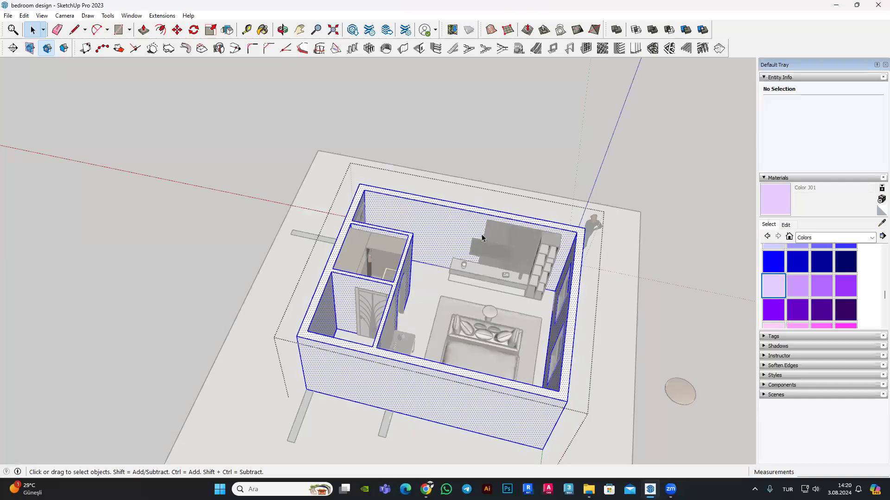
key("b")
left_click(446, 225)
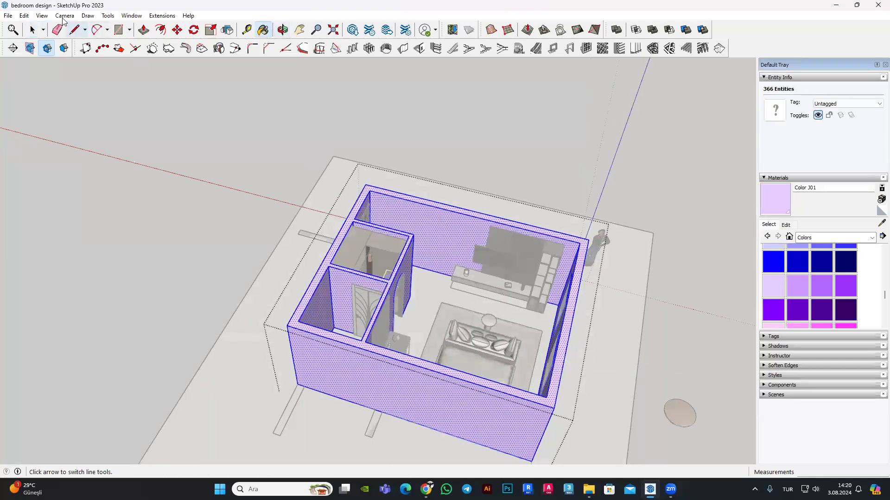
key("space")
left_click(114, 155)
Step: Orbit and zoom around the room to check the lavender walls
mouse_move(114, 155)
middle_mouse_down()
mouse_move(218, 326)
mouse_move(371, 314)
middle_mouse_up()
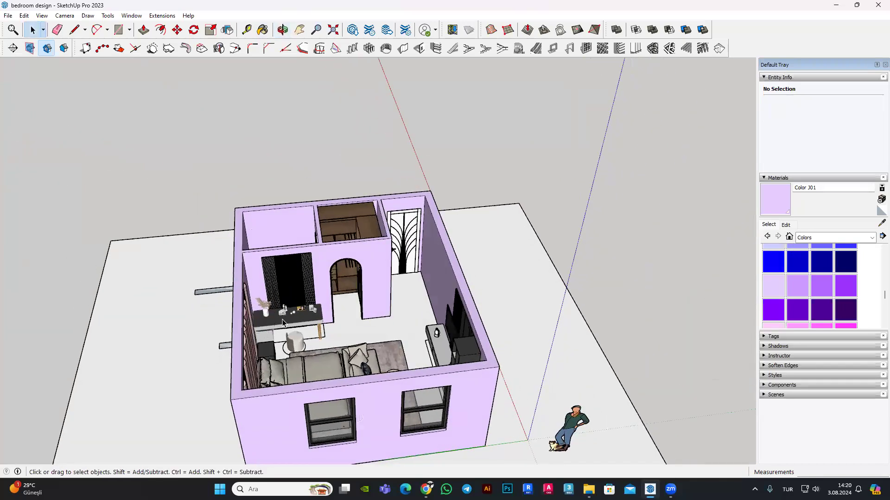
scroll(371, 314, "up", 2)
scroll(370, 314, "down", 3)
scroll(348, 317, "up", 2)
scroll(324, 320, "down", 3)
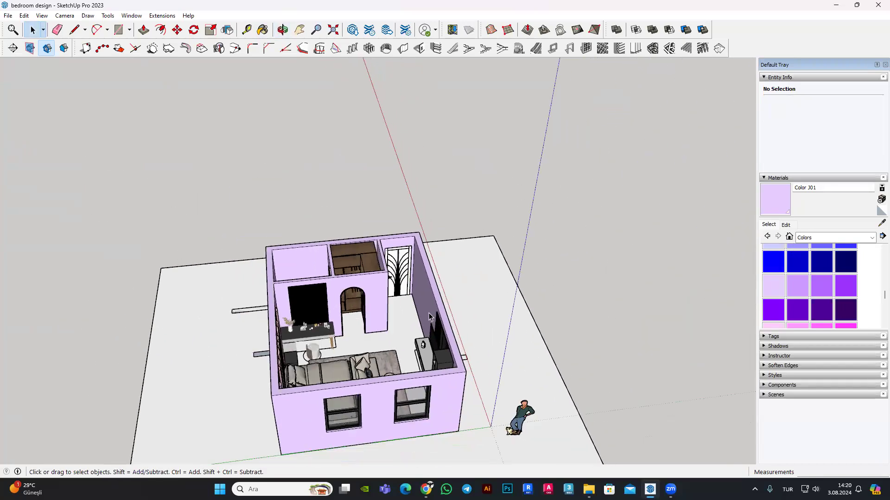
scroll(311, 322, "down", 1)
middle_click_drag(311, 322, 297, 373)
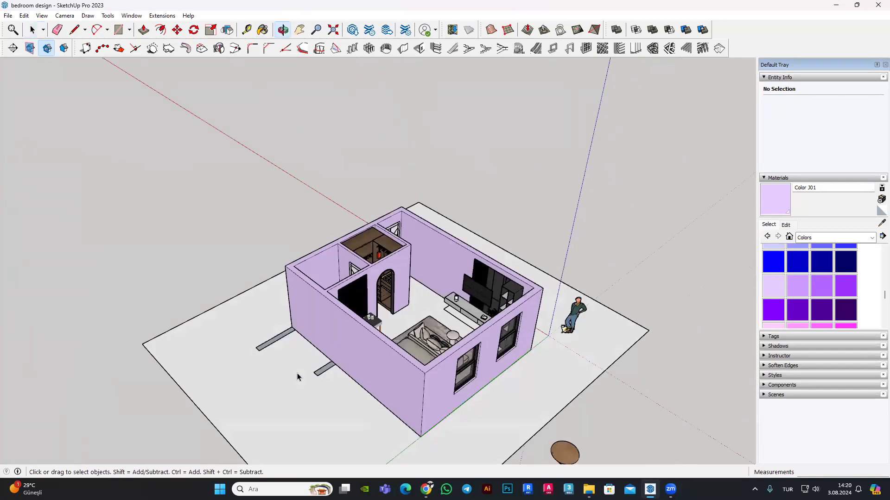
scroll(391, 213, "up", 3)
scroll(392, 213, "up", 2)
scroll(417, 232, "up", 1)
scroll(556, 278, "up", 1)
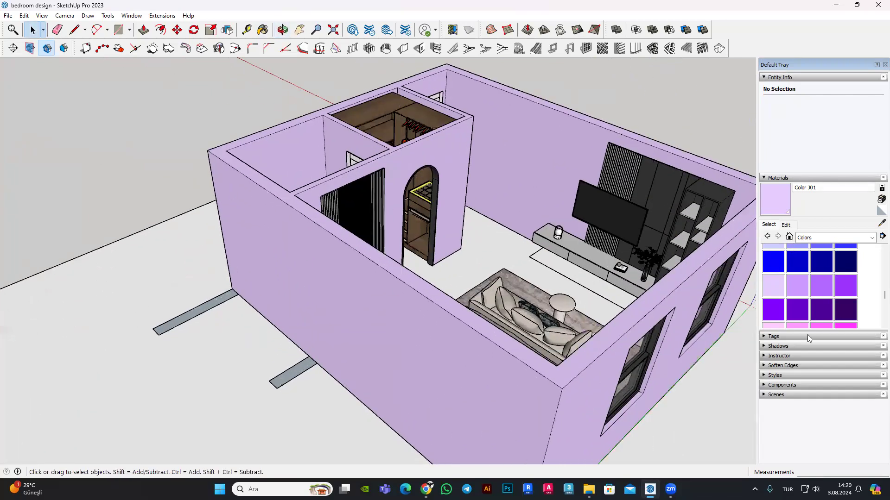
scroll(742, 329, "down", 1)
scroll(811, 343, "down", 2)
Step: Paint the ground plane with the Wood Floor Light material
left_click(781, 286)
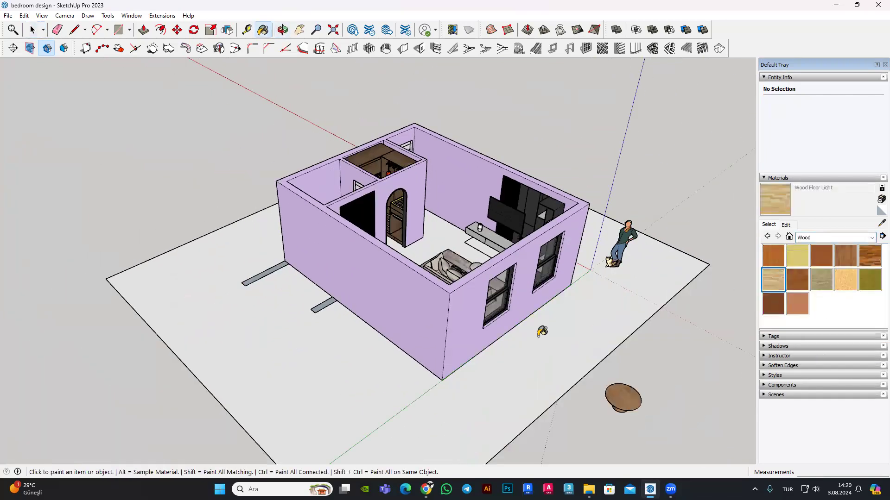
left_click(540, 332)
mouse_move(368, 326)
middle_mouse_down()
mouse_move(472, 353)
mouse_move(417, 269)
middle_mouse_up()
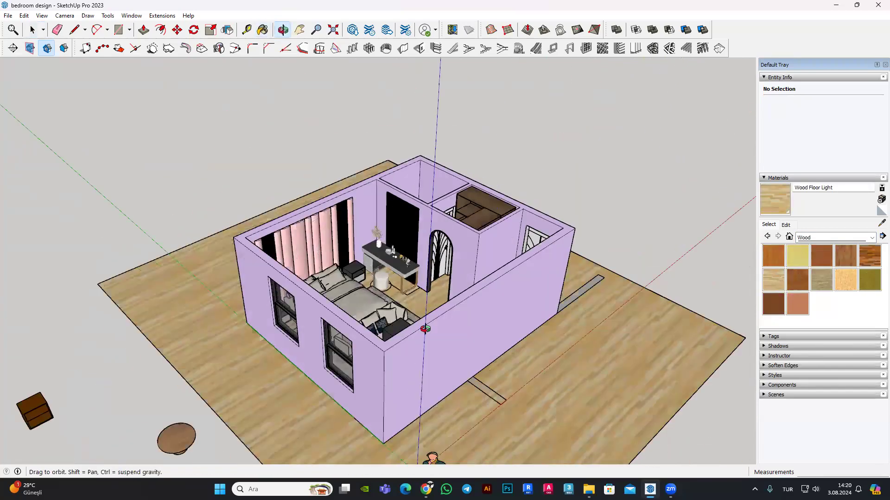
scroll(410, 257, "up", 3)
scroll(410, 257, "up", 2)
Step: Orbit to a near top-down view of the wood-floored bedroom and open 3D Warehouse
left_click(28, 30)
mouse_move(417, 262)
middle_mouse_down()
mouse_move(221, 270)
mouse_move(222, 246)
mouse_move(317, 278)
mouse_move(266, 347)
middle_mouse_up()
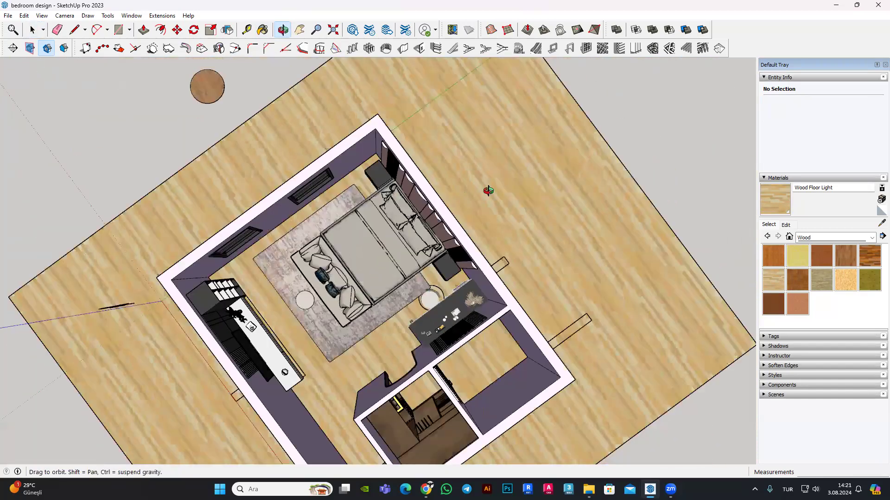
mouse_move(266, 347)
middle_mouse_down()
mouse_move(393, 273)
mouse_move(277, 183)
middle_mouse_up()
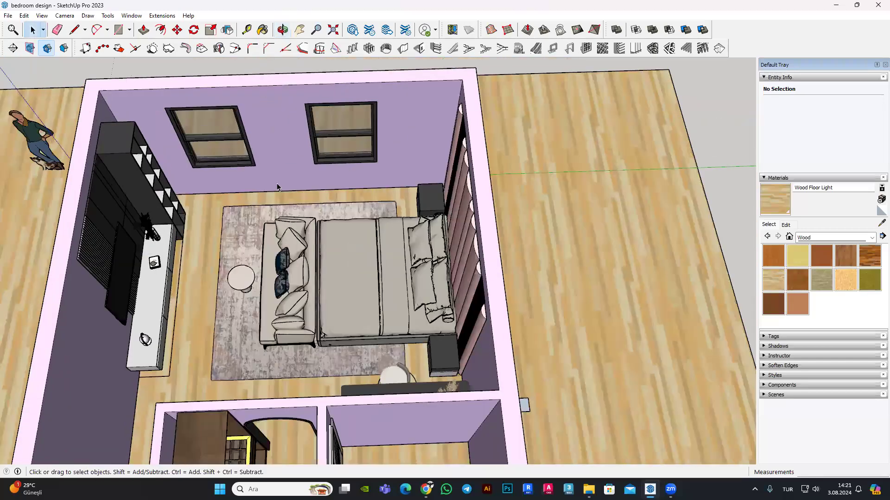
scroll(277, 183, "down", 2)
scroll(277, 183, "down", 3)
scroll(274, 140, "down", 2)
scroll(444, 201, "up", 2)
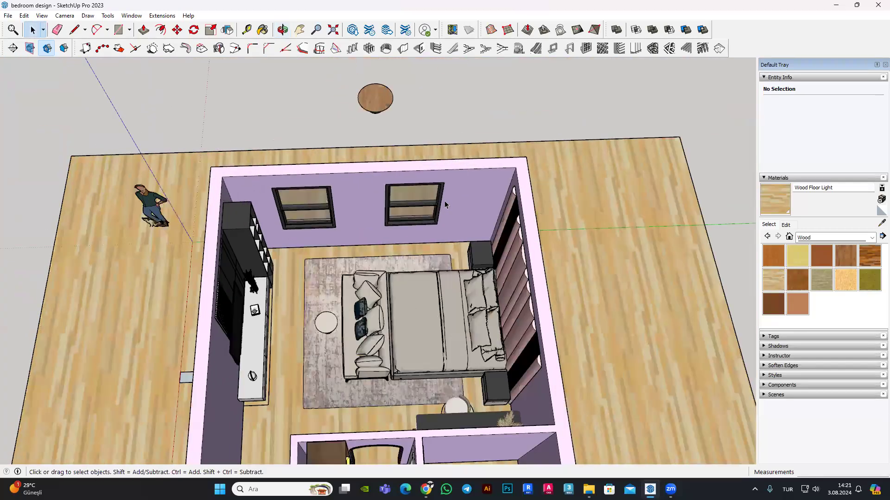
scroll(444, 202, "down", 2)
left_click(352, 30)
type("curtain")
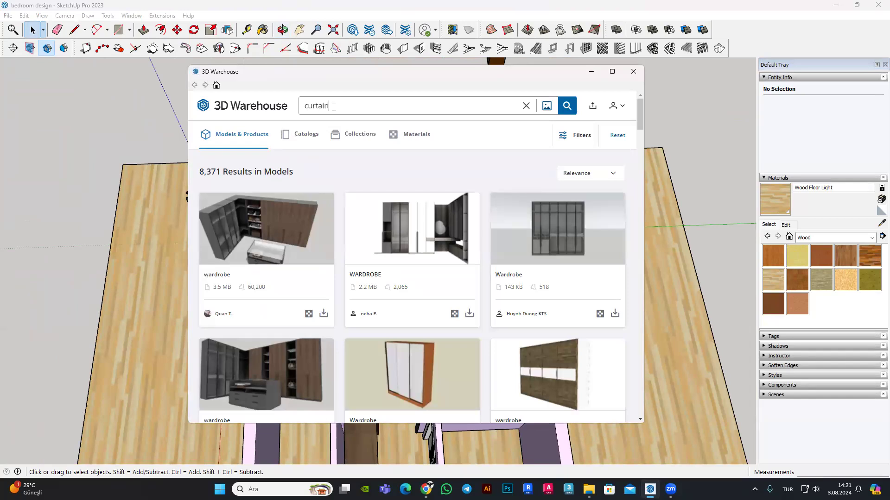
Step: Search 3D Warehouse for 'curtain' and open one curtain model's detail page
key("Return")
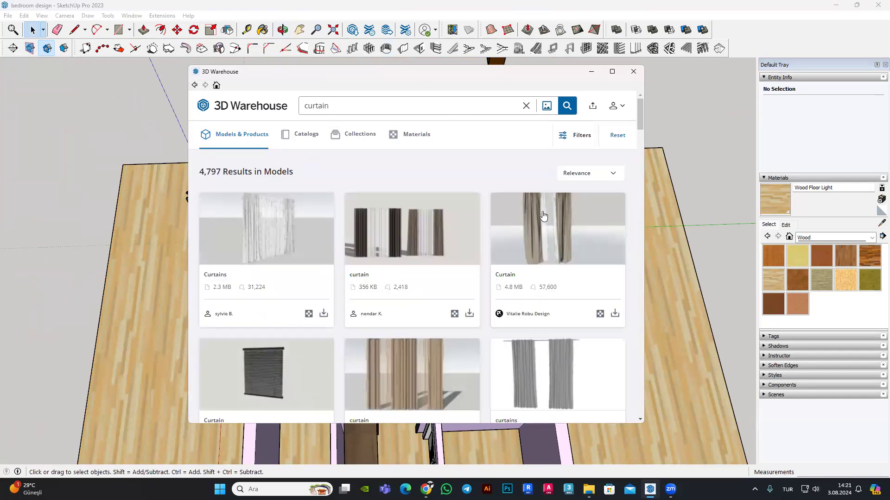
left_click(467, 238)
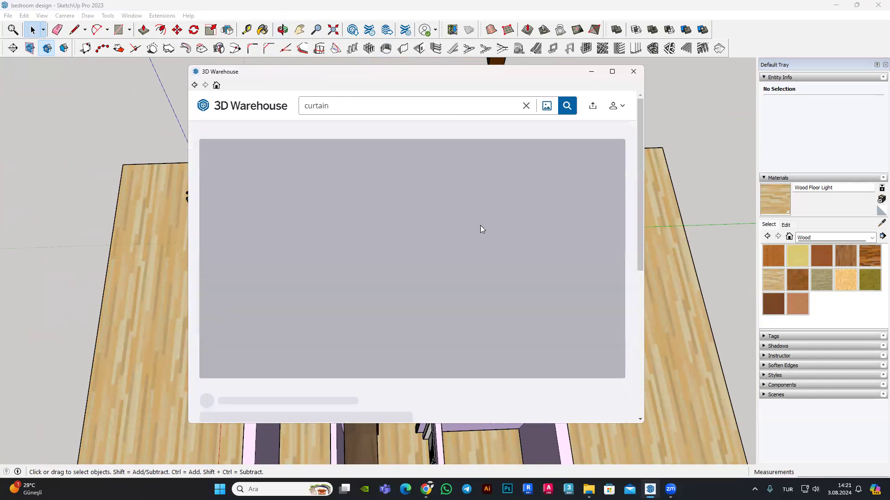
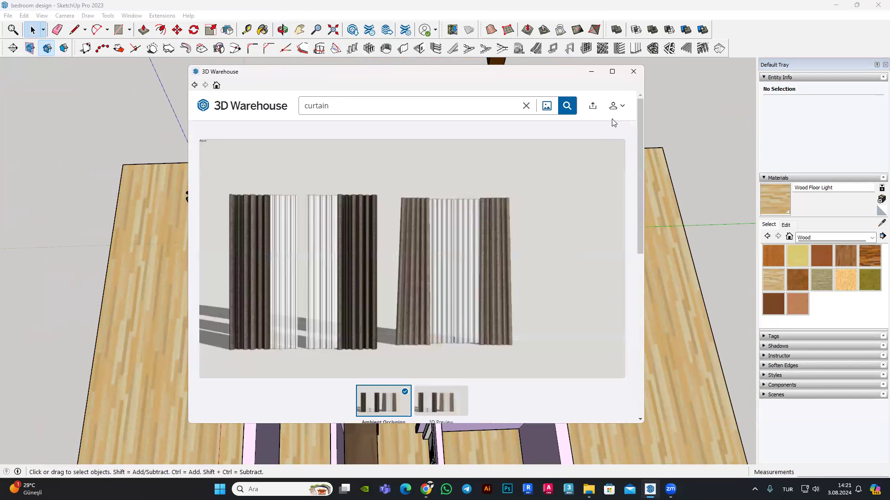
Step: Return to the curtain search results and open the pale two-panel curtains model
left_click(194, 85)
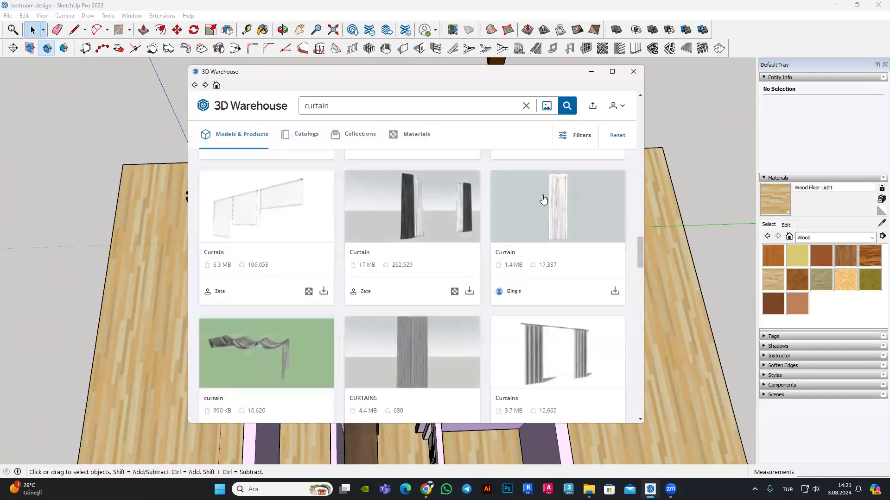
scroll(556, 209, "down", 2)
scroll(556, 210, "down", 3)
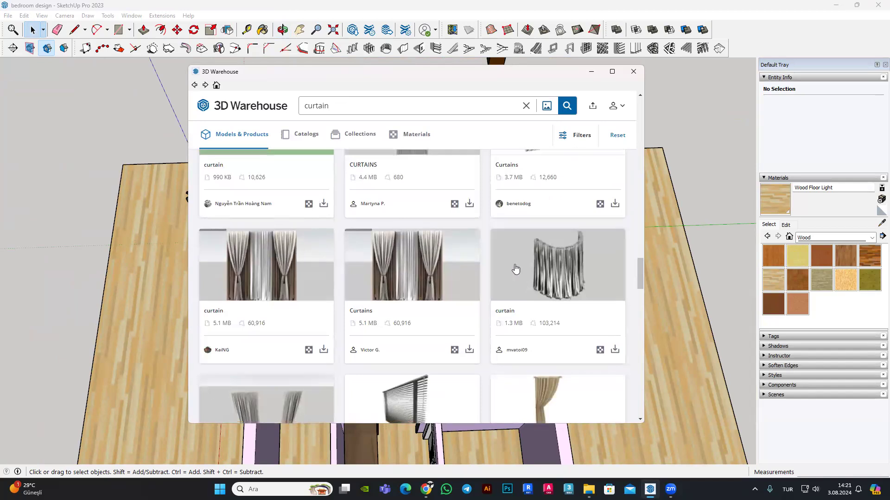
scroll(514, 277, "down", 1)
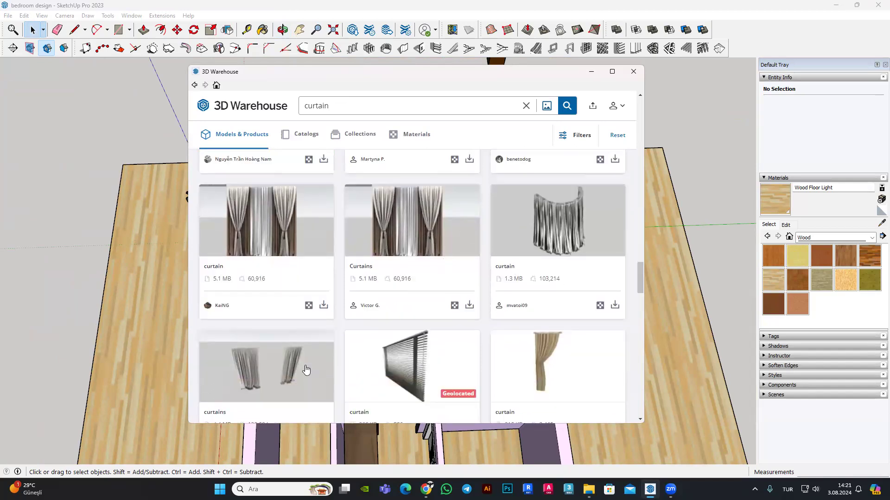
left_click(306, 369)
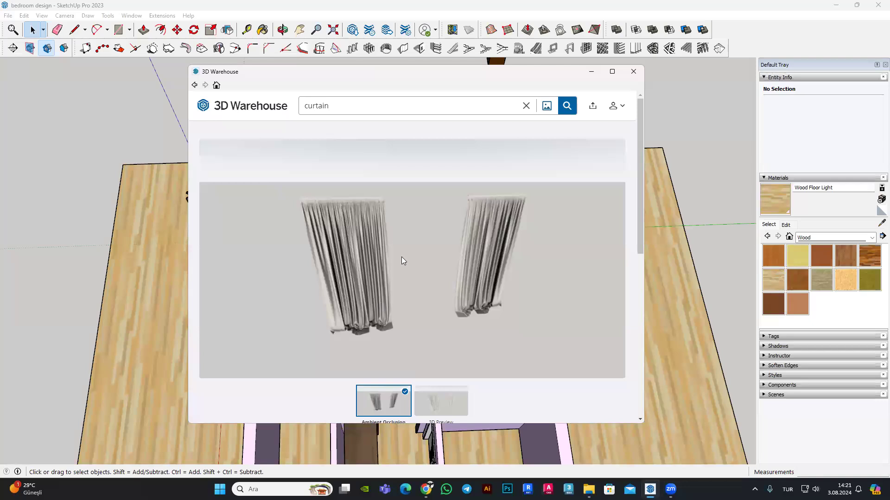
scroll(472, 315, "down", 3)
Step: Load the curtains' 3D preview and orbit it to a side view
left_click(458, 253)
scroll(538, 301, "up", 3)
left_click(433, 268)
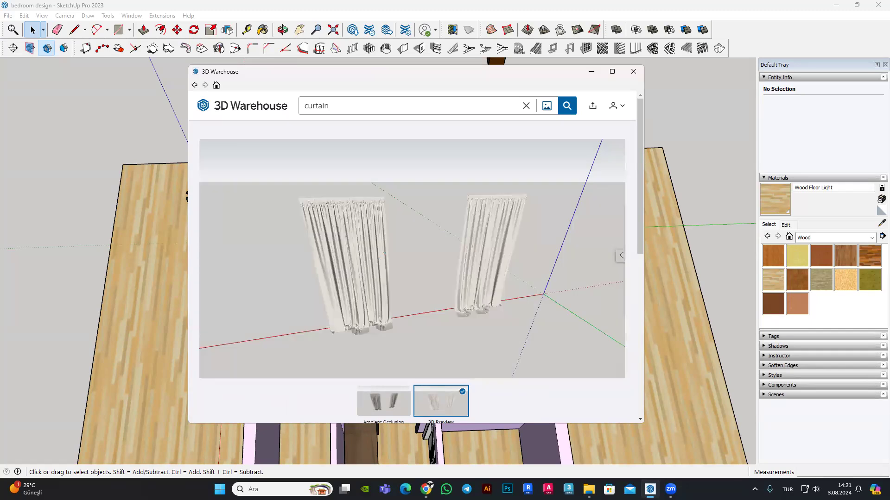
mouse_move(352, 277)
left_mouse_down()
mouse_move(324, 236)
mouse_move(521, 292)
mouse_move(332, 320)
mouse_move(433, 240)
mouse_move(426, 208)
left_mouse_up()
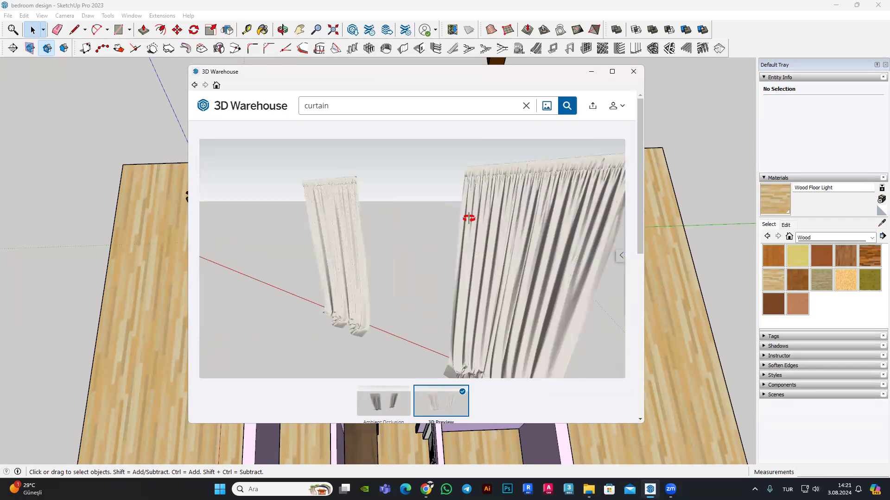
left_click_drag(555, 252, 532, 280)
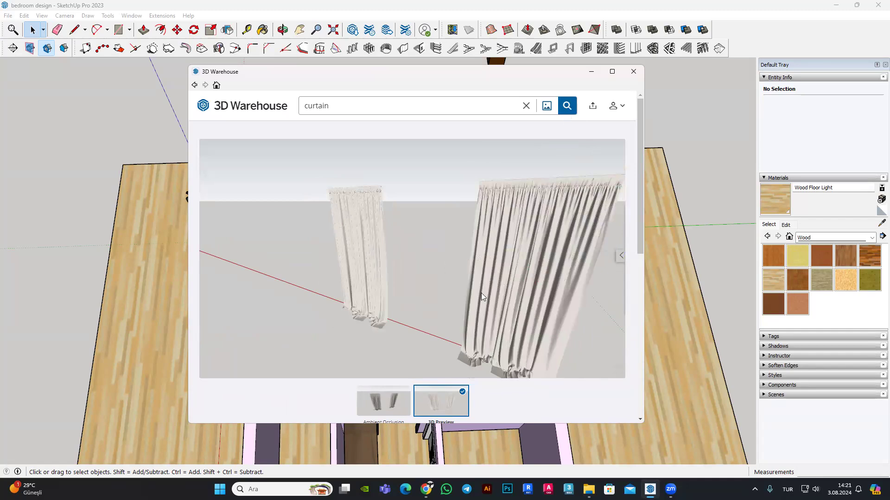
Step: Download the pale curtains and confirm loading them into the bedroom model
left_click(396, 399)
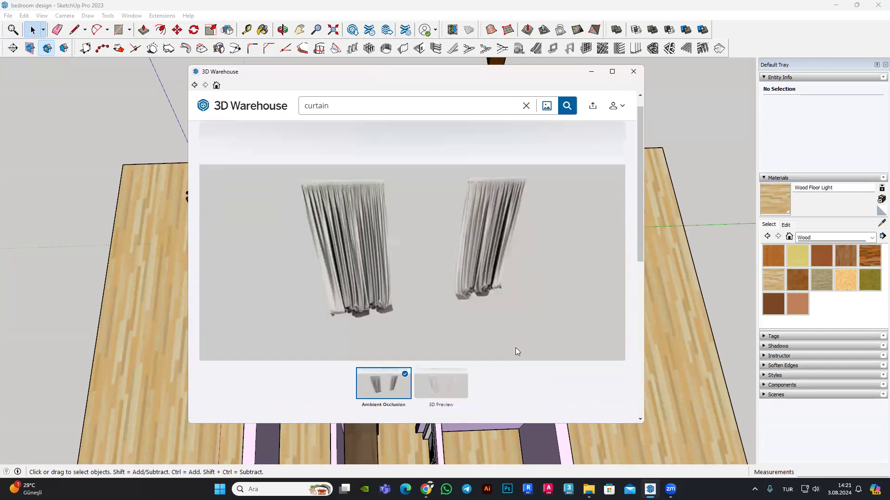
scroll(547, 306, "down", 5)
left_click(576, 264)
left_click(380, 273)
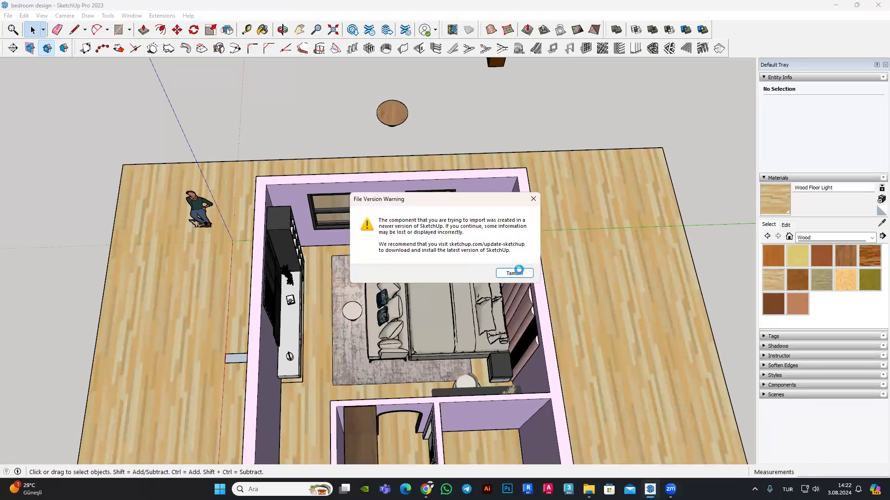
Step: Dismiss the file version warning and place the curtains beside the floor
left_click(526, 274)
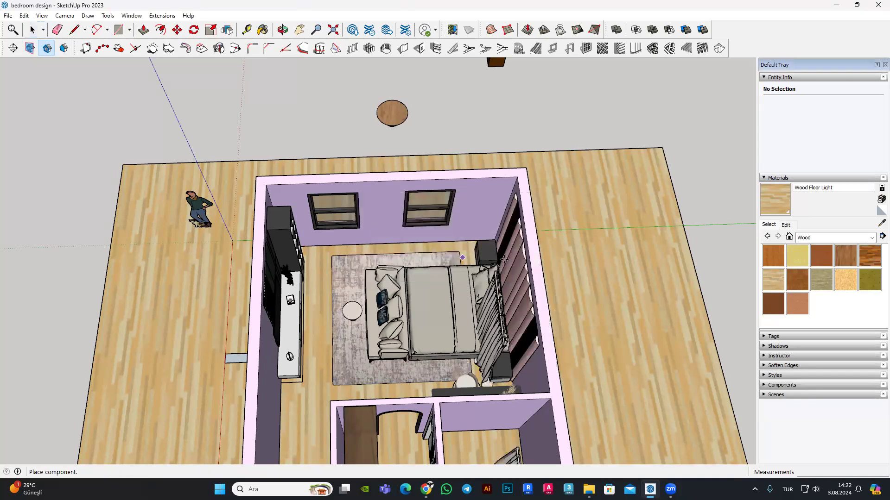
scroll(436, 260, "down", 3)
left_click(159, 228)
scroll(111, 151, "up", 2)
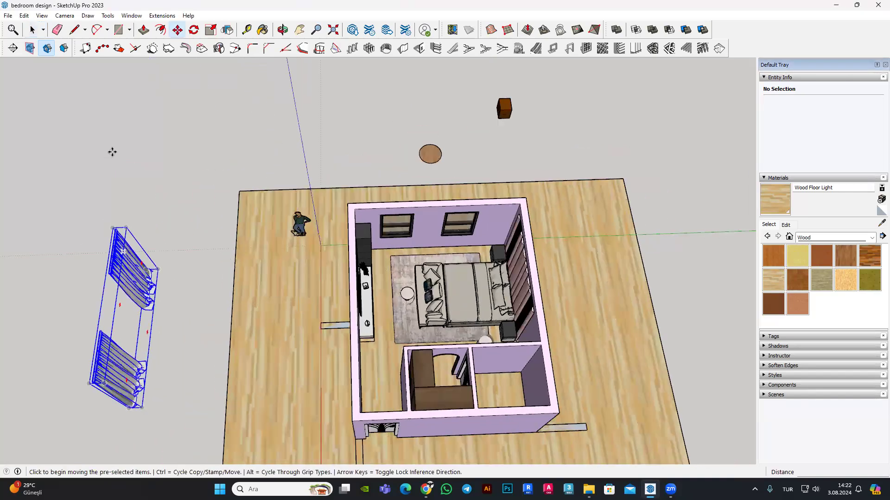
Step: Rotate the curtains 90 degrees so they stand upright
key("q")
left_click(186, 332)
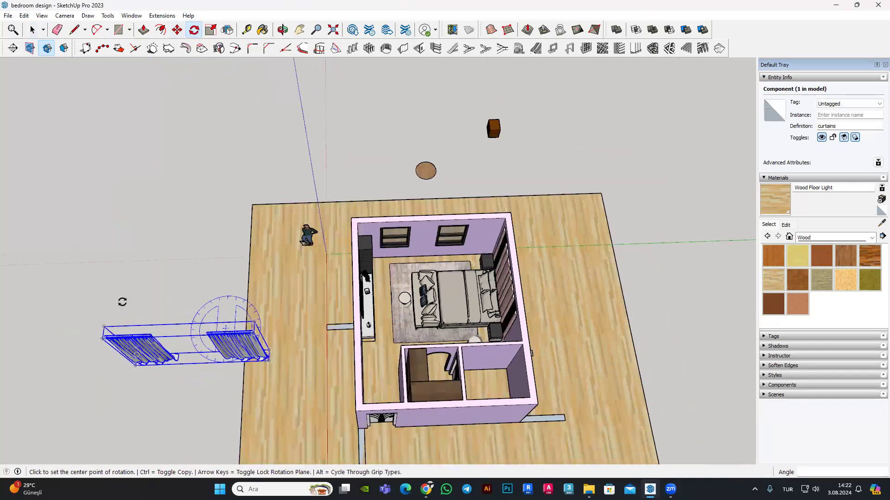
middle_click_drag(265, 311, 232, 320)
left_click(32, 29)
scroll(139, 357, "up", 2)
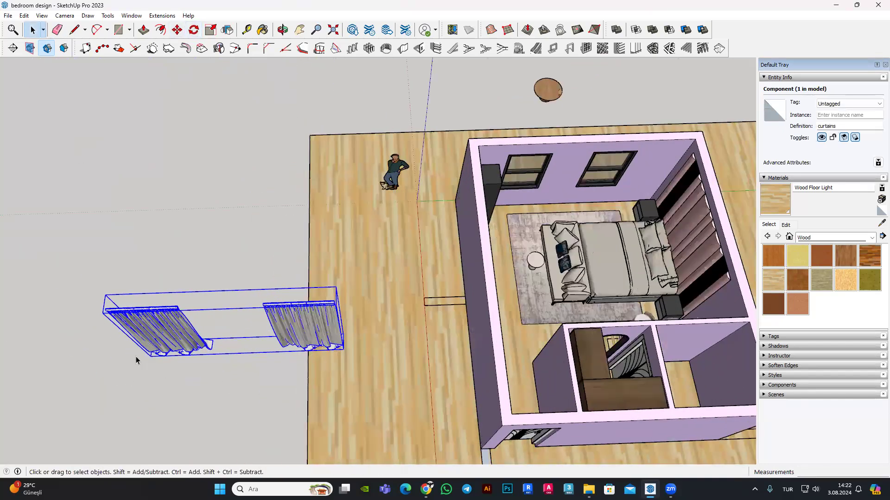
scroll(135, 357, "up", 4)
Step: Inspect the left curtain panel inside the curtains component, then exit editing
double_click(174, 337)
left_click(174, 337)
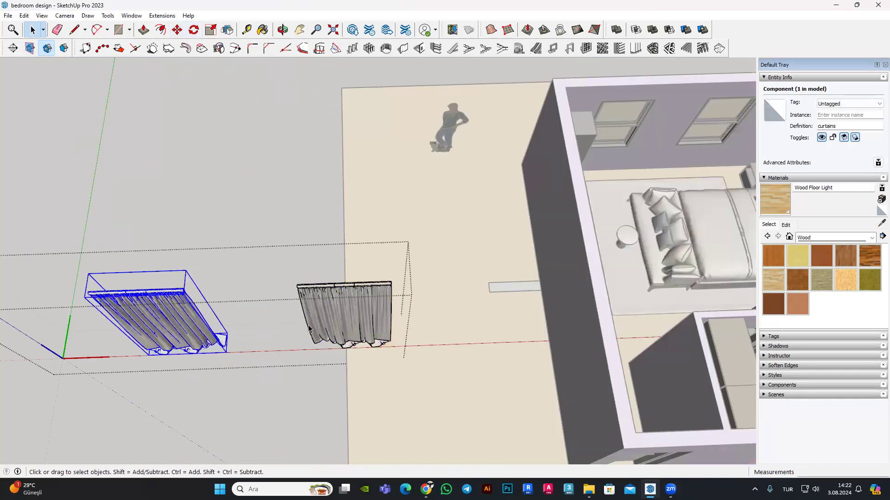
mouse_move(261, 241)
middle_mouse_down()
mouse_move(333, 293)
mouse_move(169, 310)
mouse_move(146, 369)
middle_mouse_up()
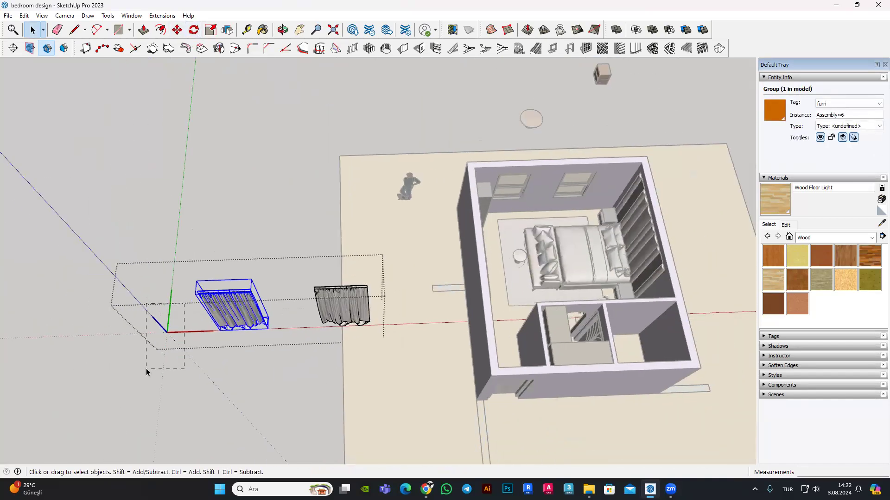
left_click(153, 367)
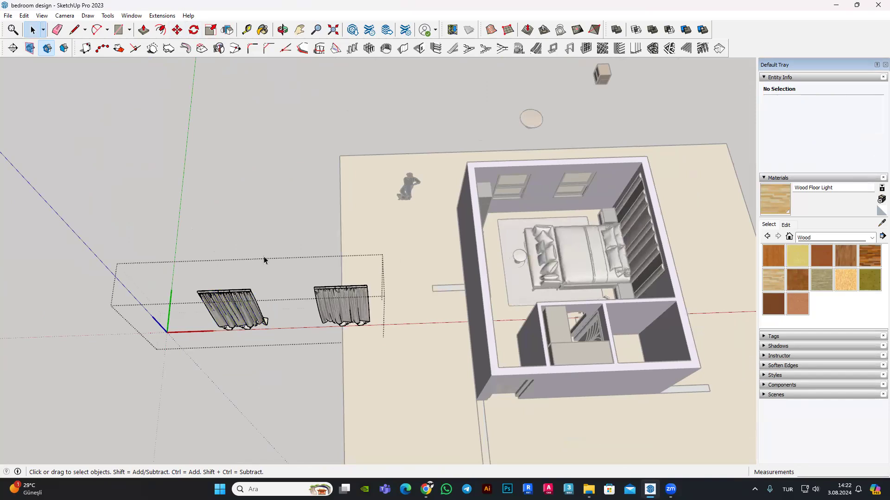
key("Escape")
Step: Select the whole curtains component and start moving it toward the bedroom
left_click(241, 306)
middle_click_drag(241, 306, 261, 353)
key("m")
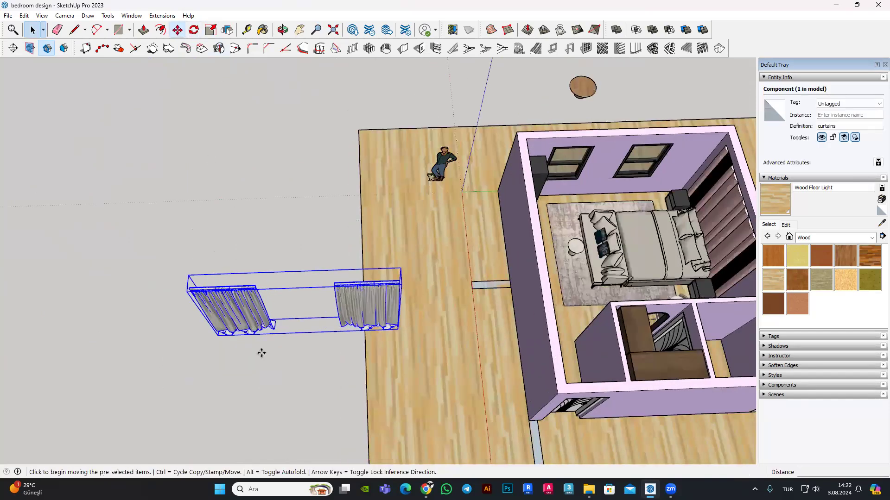
left_click(238, 373)
Step: Move the curtains into the bedroom and against the back window wall
left_click(480, 343)
left_click(424, 399)
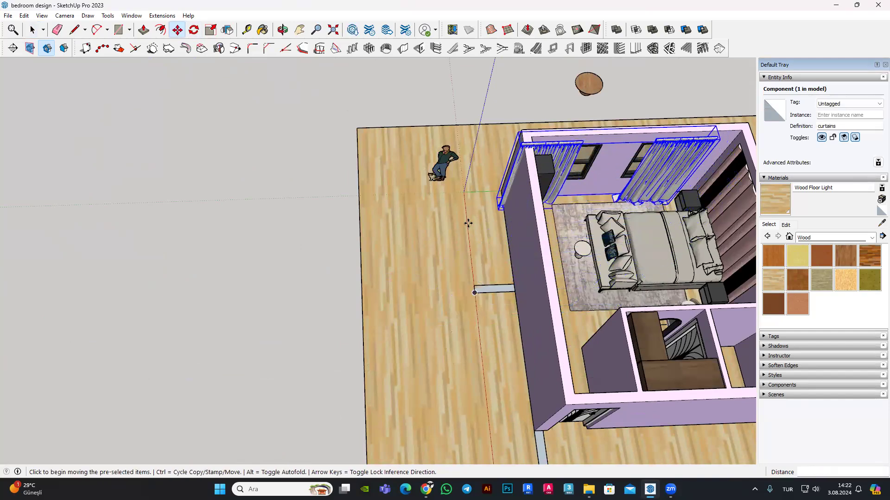
scroll(468, 224, "up", 2)
left_click(424, 240)
left_click(469, 239)
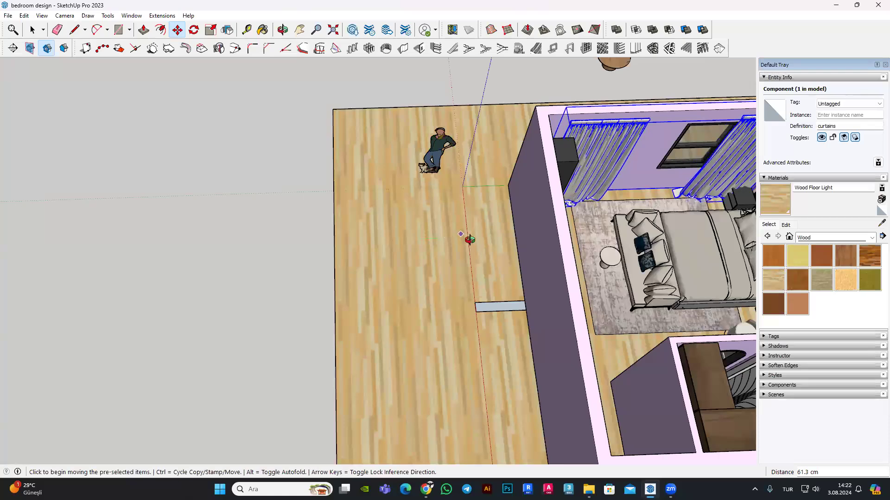
scroll(470, 239, "down", 3)
middle_click_drag(470, 239, 524, 240)
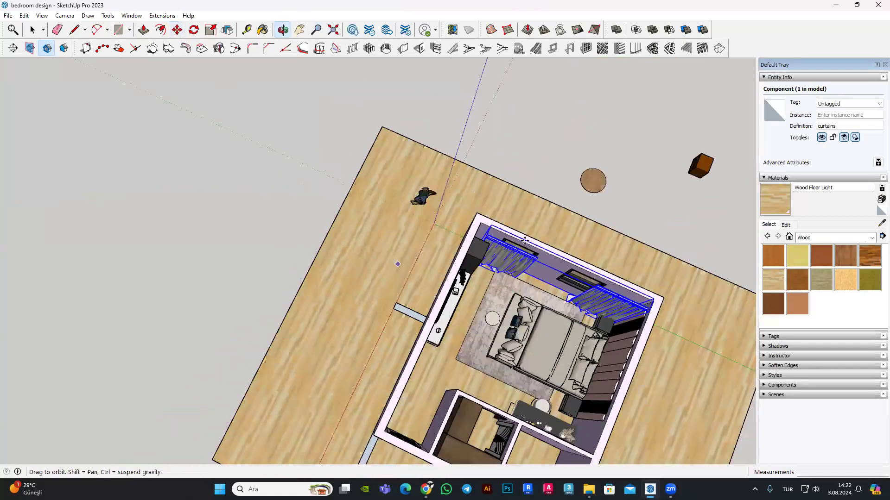
Step: Zoom in on the curtains and nudge them slightly sideways into place
scroll(523, 240, "up", 1)
scroll(505, 250, "up", 2)
scroll(464, 287, "up", 2)
scroll(425, 326, "up", 1)
middle_click_drag(424, 325, 361, 308)
scroll(408, 319, "up", 1)
scroll(323, 337, "up", 3)
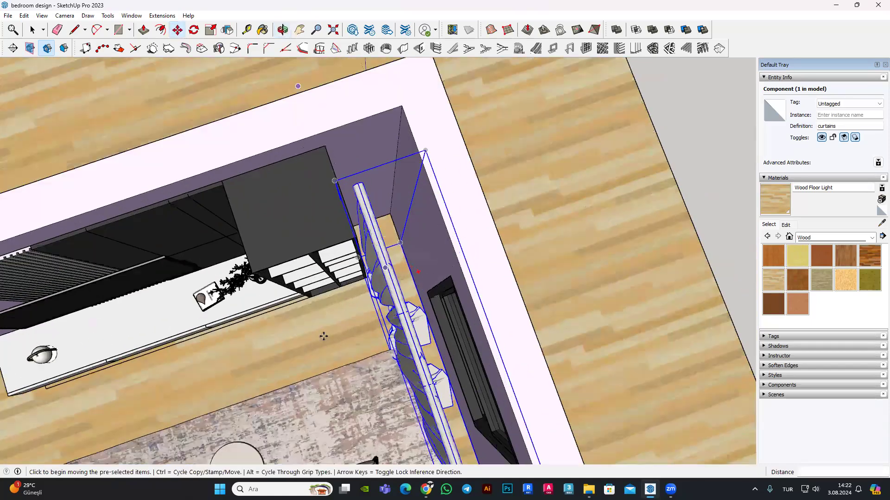
left_click(329, 335)
mouse_move(350, 324)
middle_mouse_down()
mouse_move(298, 212)
mouse_move(547, 165)
mouse_move(607, 144)
mouse_move(438, 260)
mouse_move(250, 250)
mouse_move(423, 210)
mouse_move(347, 291)
middle_mouse_up()
Step: Check the curtains, shelf and window from wider views, then delete the selection
scroll(347, 291, "down", 3)
mouse_move(415, 154)
middle_mouse_down()
mouse_move(522, 227)
mouse_move(574, 153)
middle_mouse_up()
scroll(390, 106, "up", 1)
mouse_move(390, 106)
middle_mouse_down()
mouse_move(512, 243)
mouse_move(500, 269)
mouse_move(490, 244)
middle_mouse_up()
scroll(451, 174, "down", 2)
scroll(489, 244, "up", 2)
scroll(489, 244, "up", 2)
scroll(489, 245, "up", 2)
scroll(490, 245, "down", 2)
scroll(489, 244, "down", 2)
key("Delete")
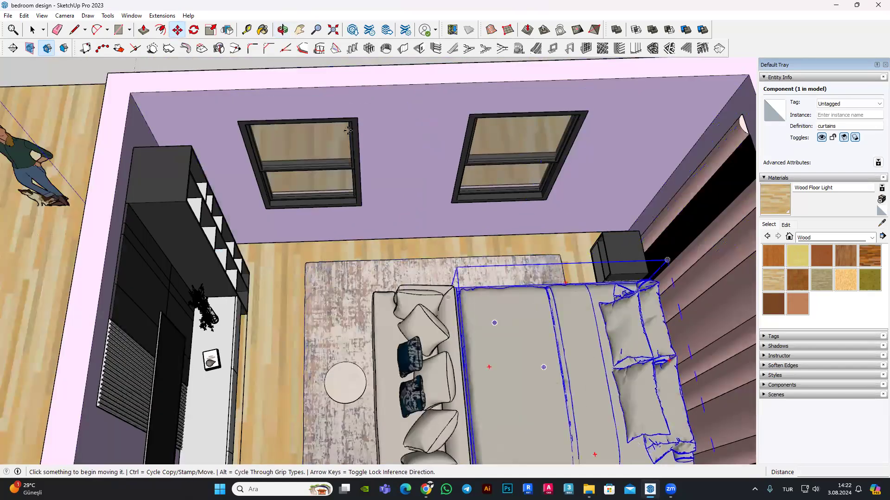
Step: Reopen 3D Warehouse, rerun the curtain search and open a Curtain model
left_click(452, 30)
type("curtain")
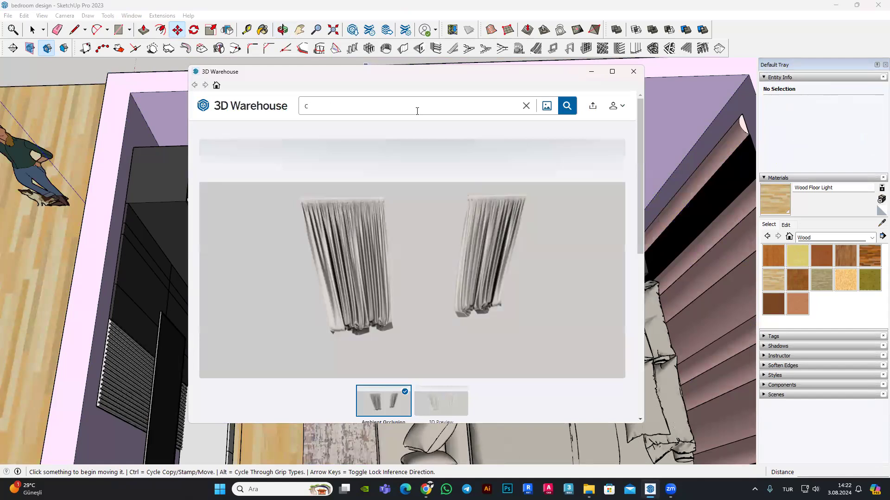
key("Return")
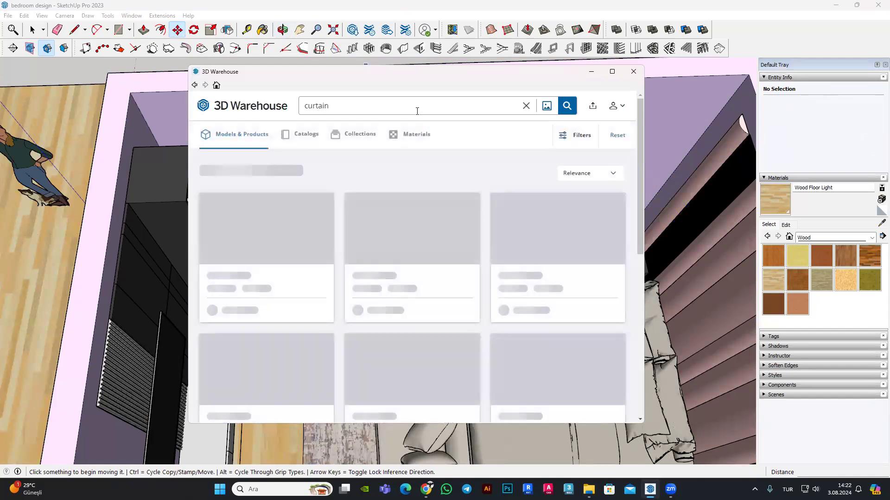
scroll(465, 264, "down", 3)
scroll(533, 278, "up", 3)
left_click(544, 224)
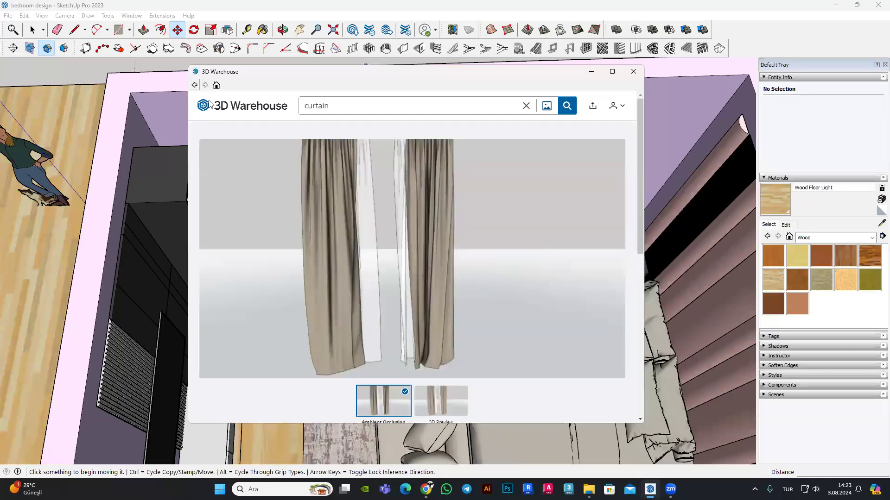
Step: Open the dark-grey Curtain model's page and load its 3D preview
left_click(194, 85)
scroll(453, 239, "down", 5)
scroll(466, 251, "up", 1)
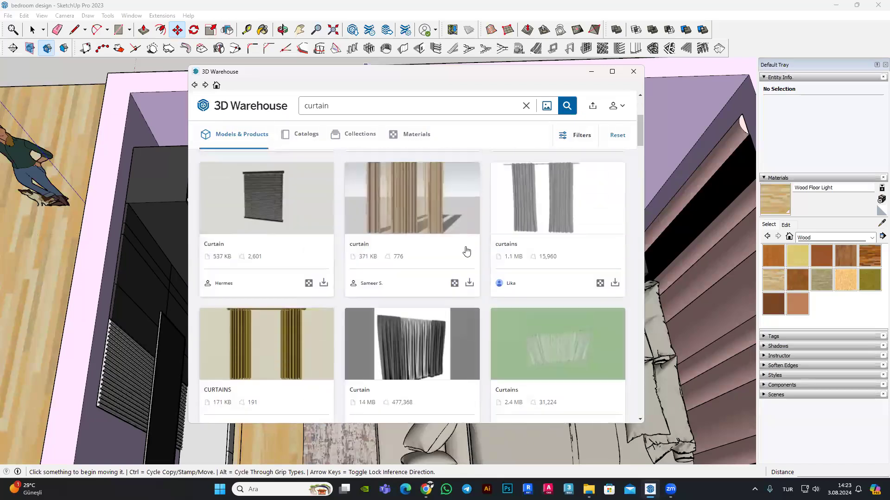
scroll(466, 250, "up", 1)
scroll(476, 245, "down", 2)
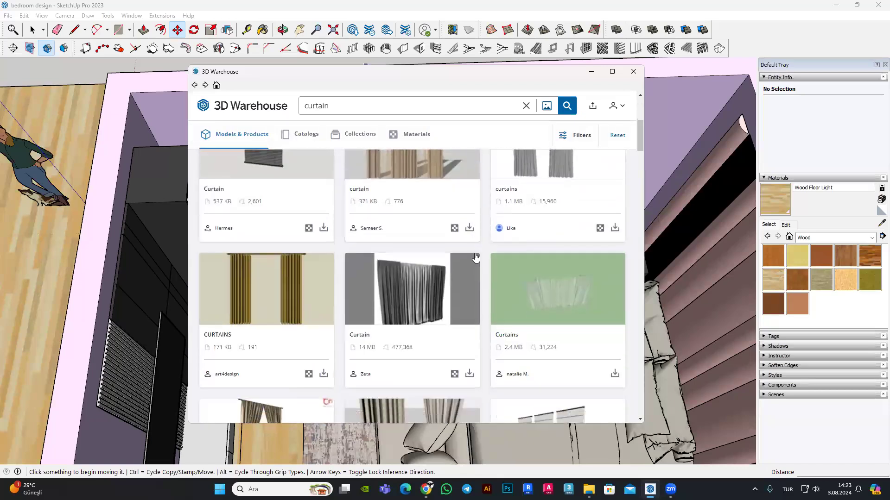
left_click(426, 294)
left_click(441, 401)
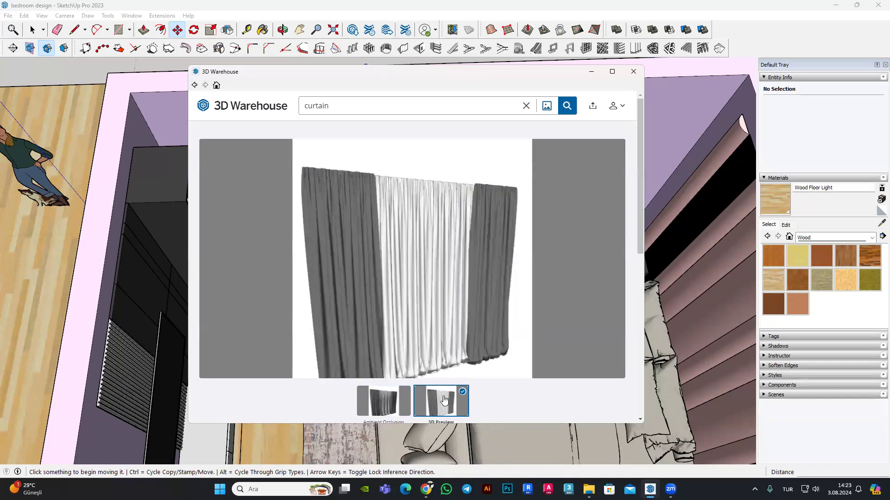
left_click(431, 261)
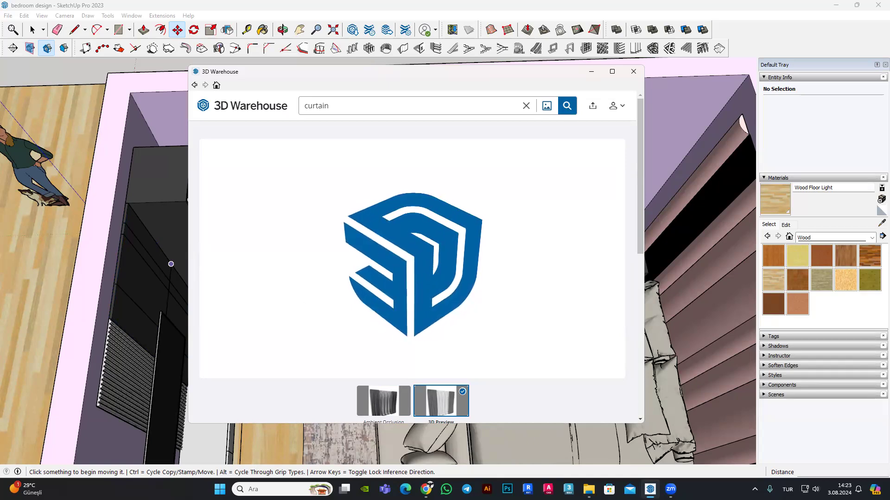
Step: Rotate the curtain preview to an angled view, then return to the Ambient Occlusion image
mouse_move(430, 250)
left_mouse_down()
mouse_move(492, 268)
mouse_move(465, 264)
mouse_move(453, 298)
mouse_move(433, 288)
mouse_move(383, 325)
mouse_move(416, 286)
left_mouse_up()
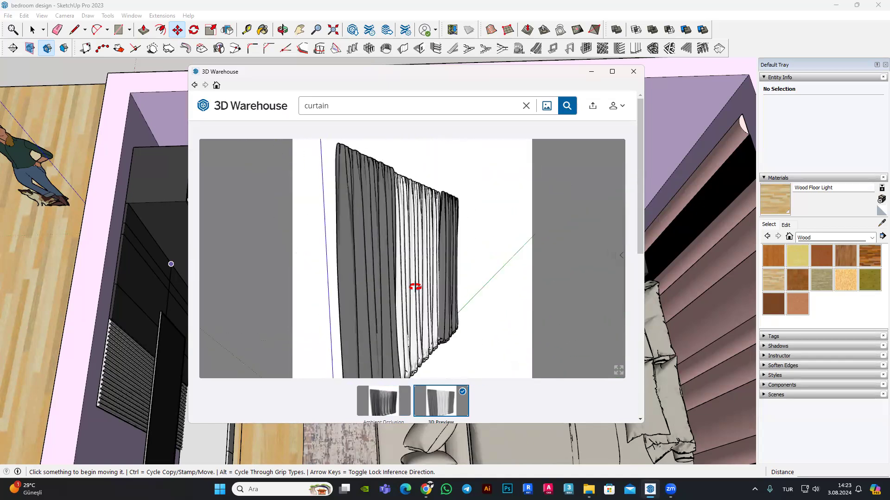
left_click(393, 401)
scroll(547, 371, "down", 5)
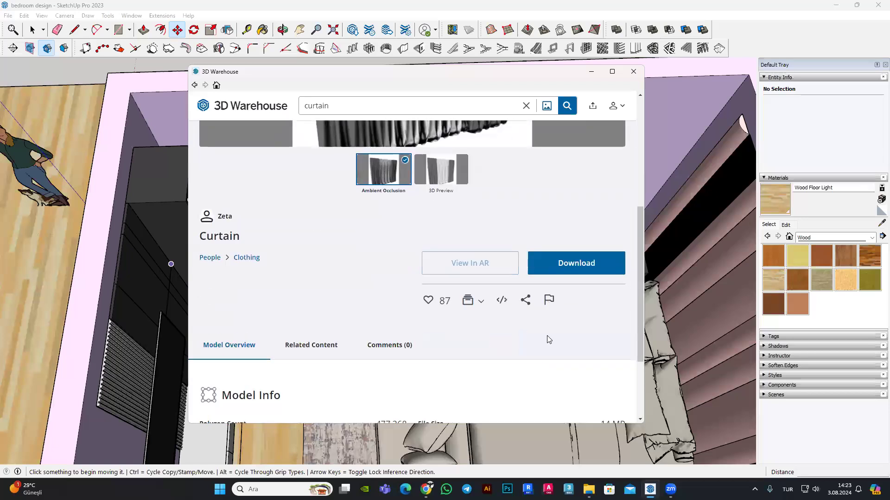
scroll(549, 338, "up", 2)
Step: Download the grey Curtain from the results and load it into the bedroom model
left_click(195, 86)
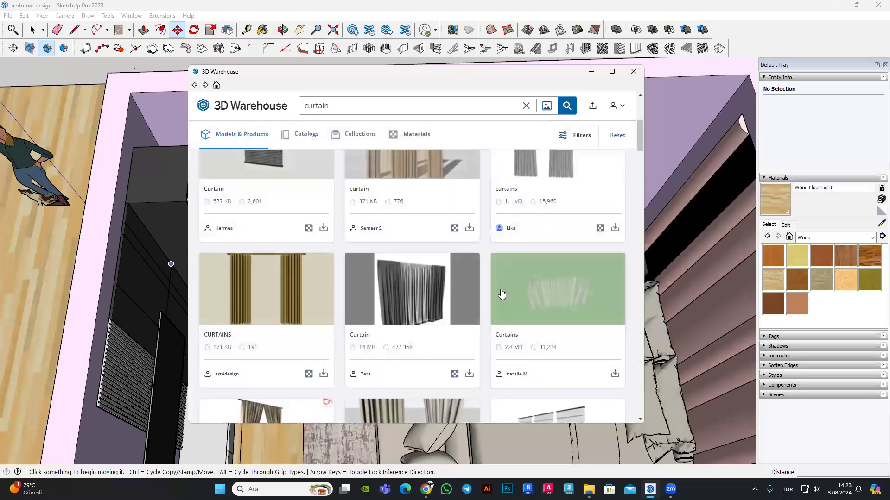
left_click(469, 376)
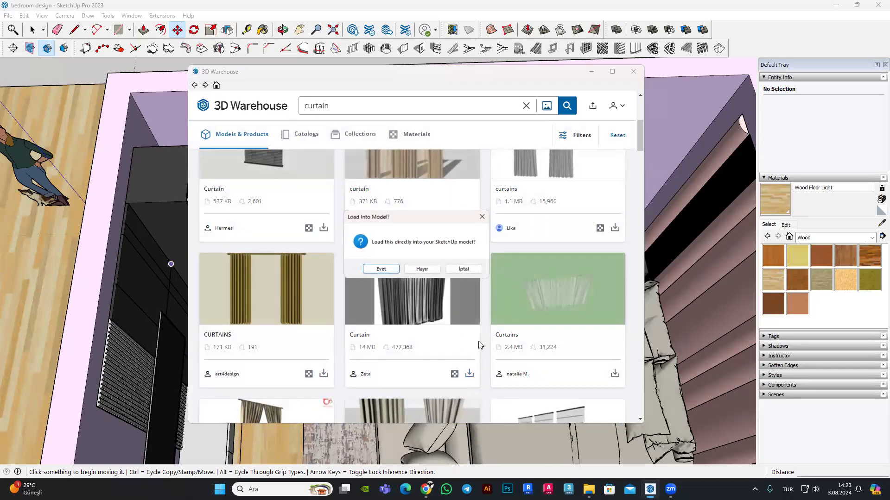
left_click(385, 270)
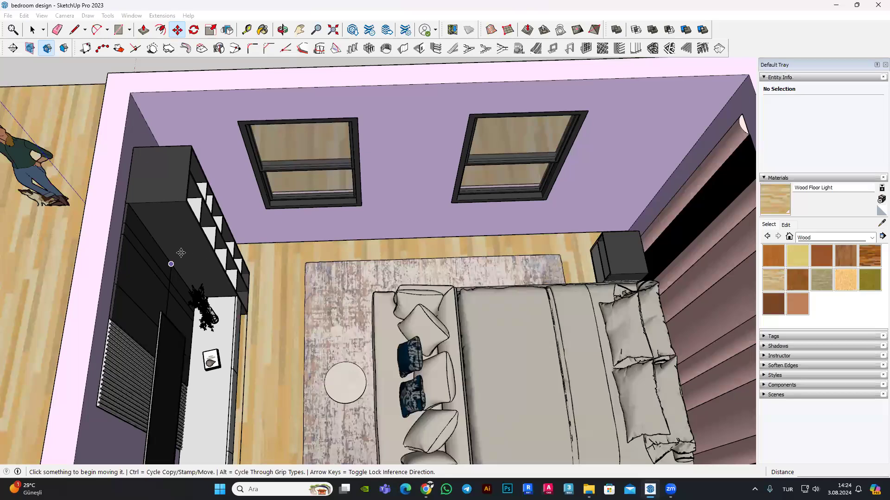
Step: Place the downloaded grey curtain in the model
key("ctrl+v")
scroll(512, 277, "down", 5)
scroll(512, 277, "down", 5)
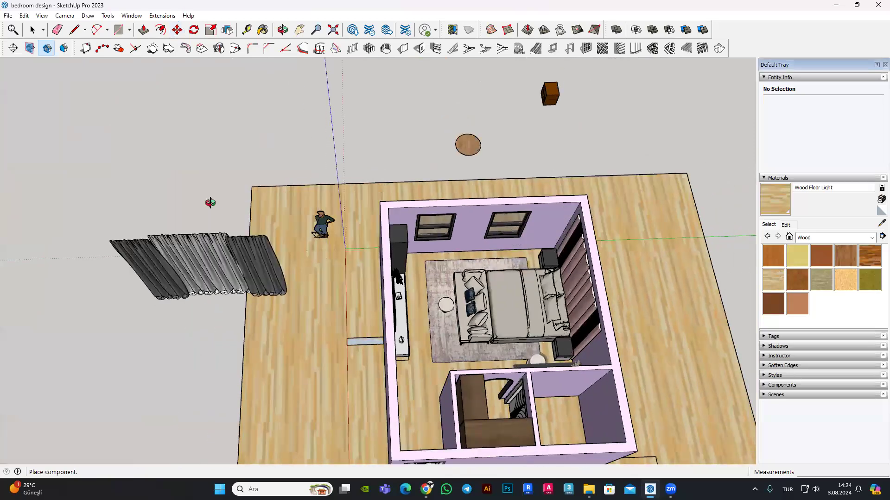
left_click(210, 203)
middle_click_drag(210, 202, 327, 100)
scroll(278, 278, "up", 3)
key("m")
scroll(278, 278, "up", 2)
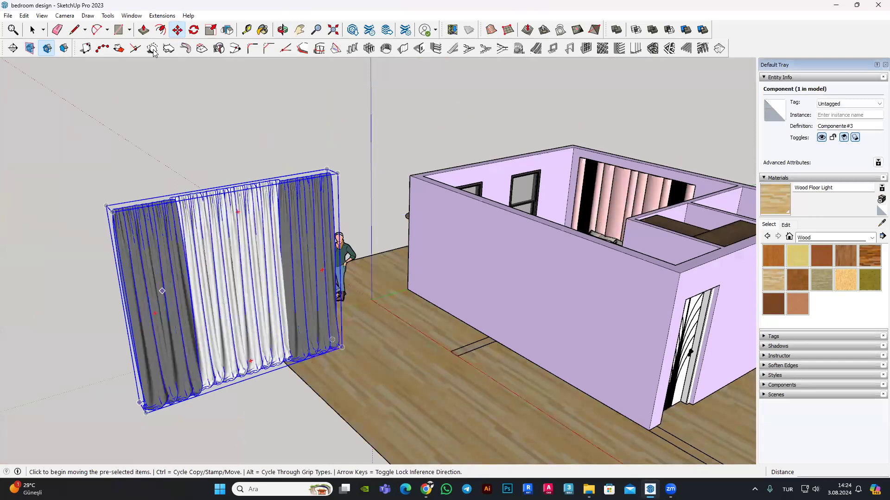
Step: Shorten the curtain from its top Scale grip and start moving it into the bedroom
left_click(208, 31)
left_click(231, 188)
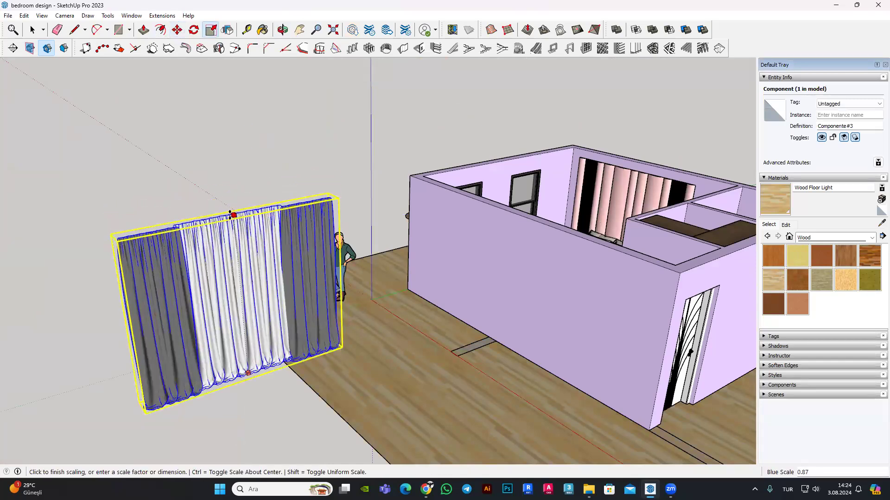
left_click(232, 215)
key("m")
mouse_move(248, 228)
middle_mouse_down()
mouse_move(191, 342)
mouse_move(338, 378)
middle_mouse_up()
left_click(167, 343)
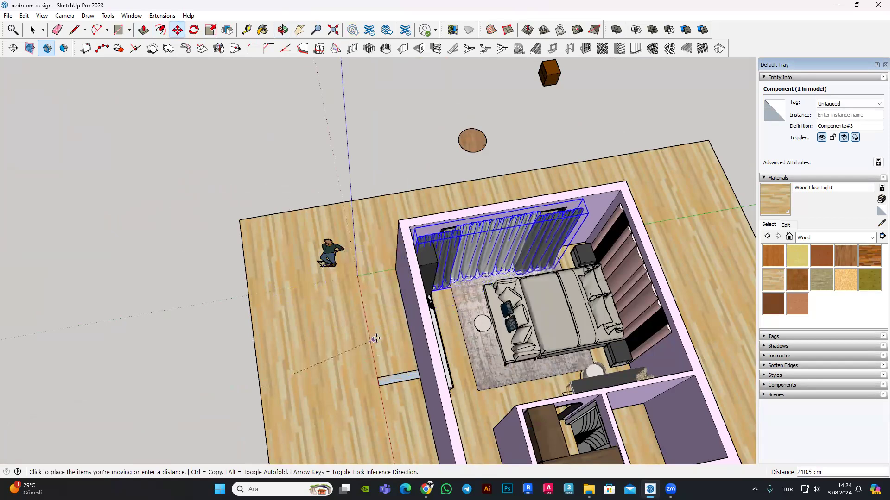
Step: Drop the curtain along the window wall and face the wall squarely
left_click(425, 348)
middle_click_drag(425, 348, 457, 234)
scroll(457, 234, "up", 2)
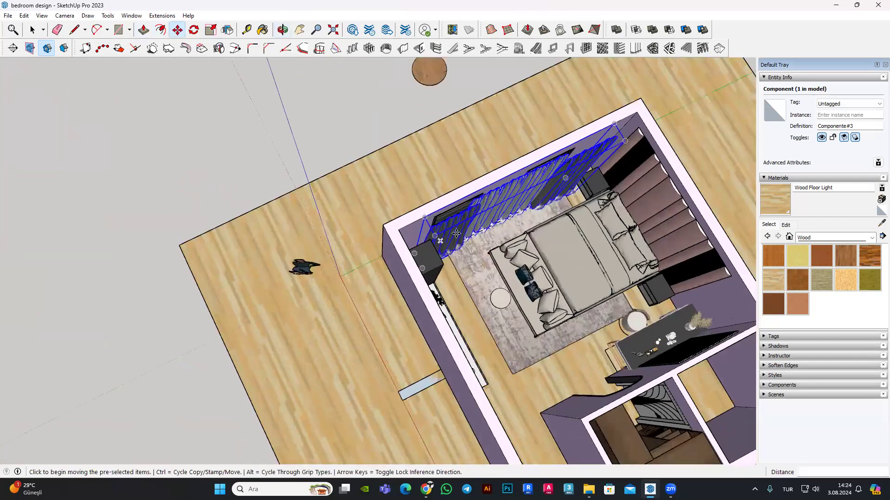
scroll(456, 234, "up", 1)
scroll(445, 241, "up", 2)
scroll(438, 246, "up", 2)
scroll(430, 251, "up", 2)
middle_click_drag(430, 251, 227, 40)
Step: Scale the curtain thinner front to back and shift it against the window wall
left_click(211, 30)
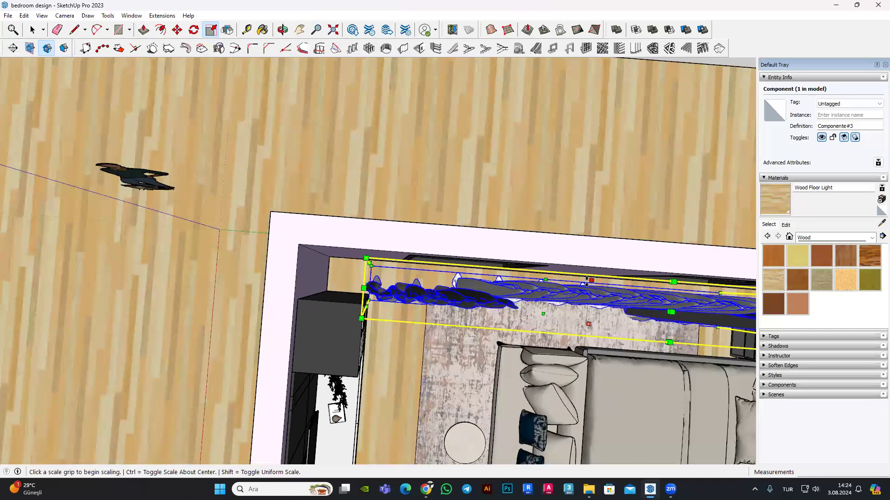
left_click(589, 280)
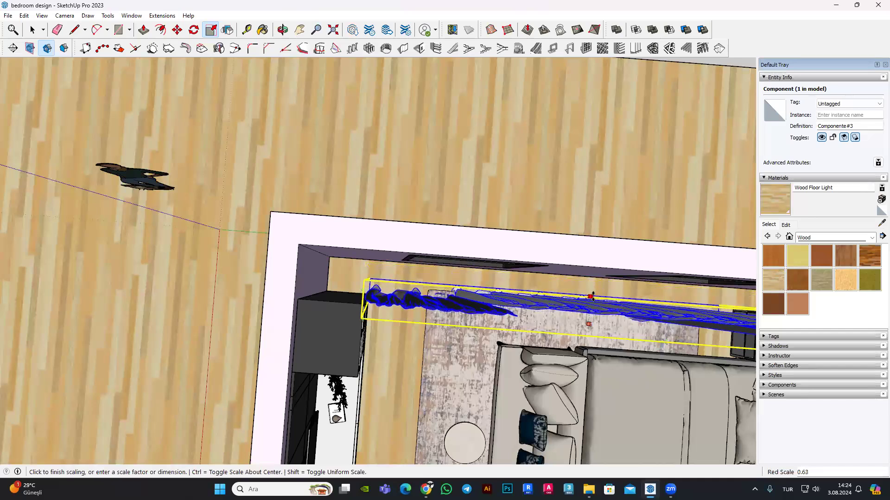
left_click(206, 277)
mouse_move(394, 229)
middle_mouse_down()
mouse_move(536, 128)
mouse_move(507, 211)
middle_mouse_up()
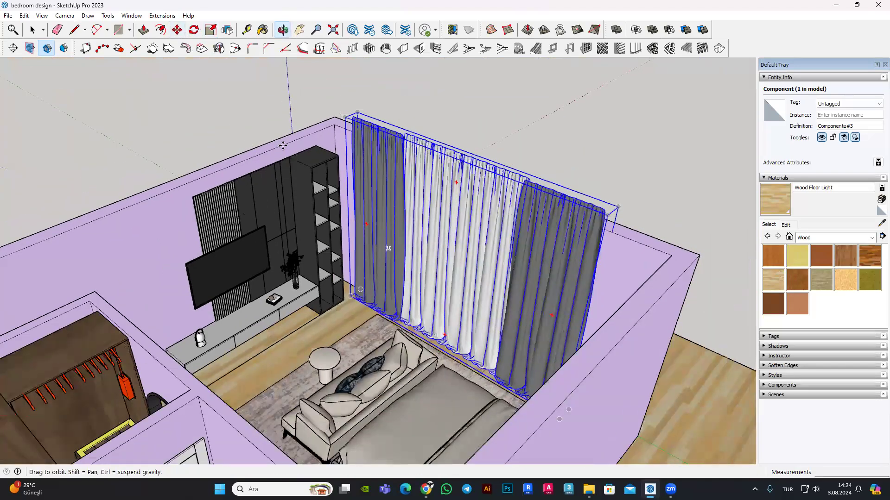
mouse_move(507, 211)
middle_mouse_down()
mouse_move(201, 33)
mouse_move(448, 138)
middle_mouse_up()
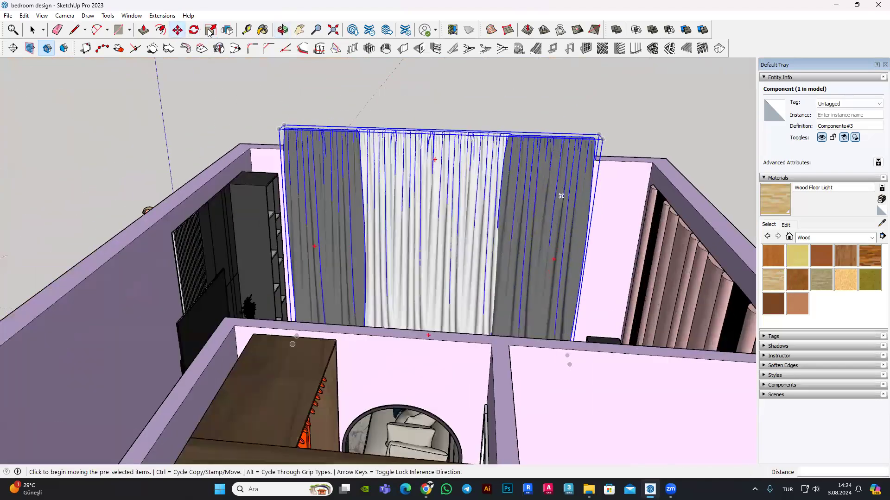
Step: Scale the curtain's height to about 0.88 so it fits below the ceiling
key("s")
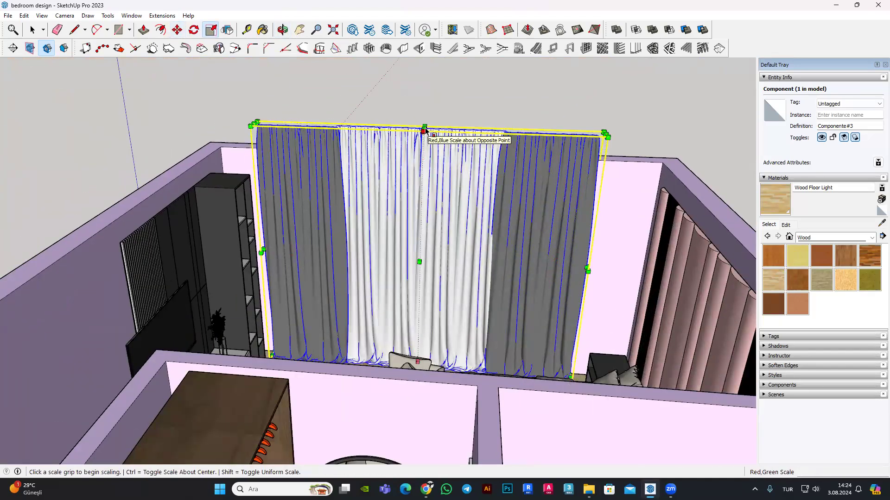
scroll(425, 123, "up", 3)
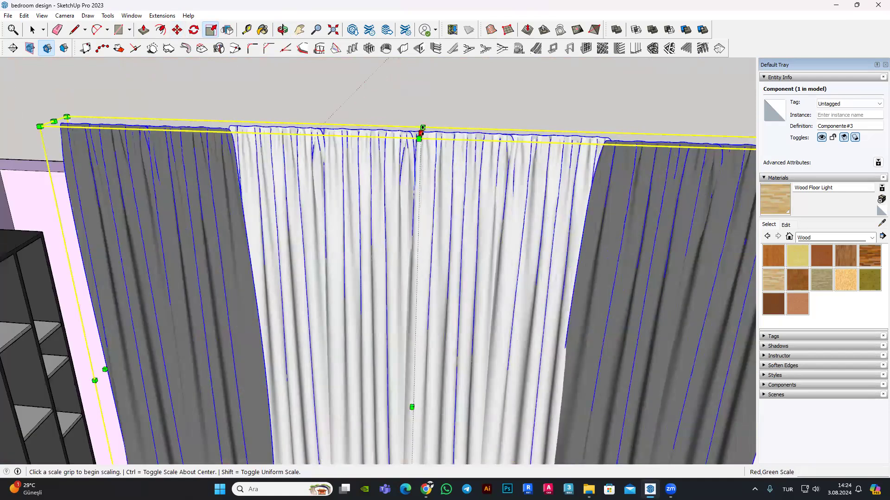
left_click(421, 133)
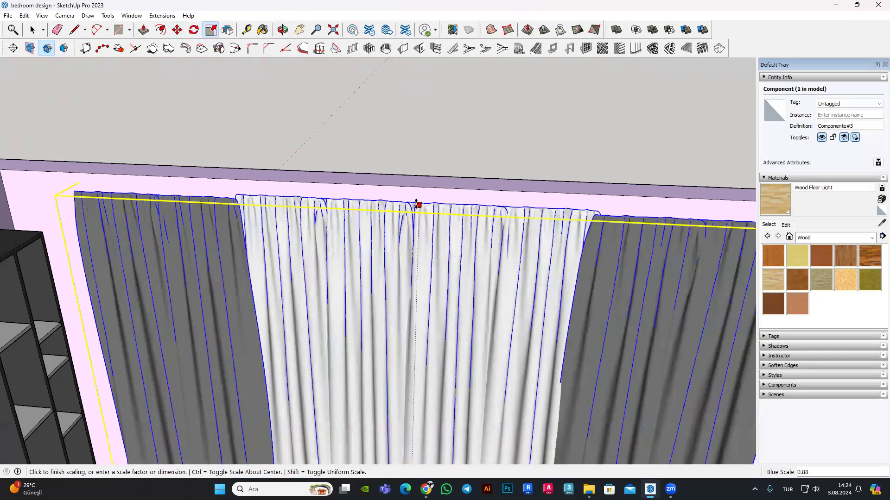
left_click(546, 179)
scroll(545, 180, "down", 2)
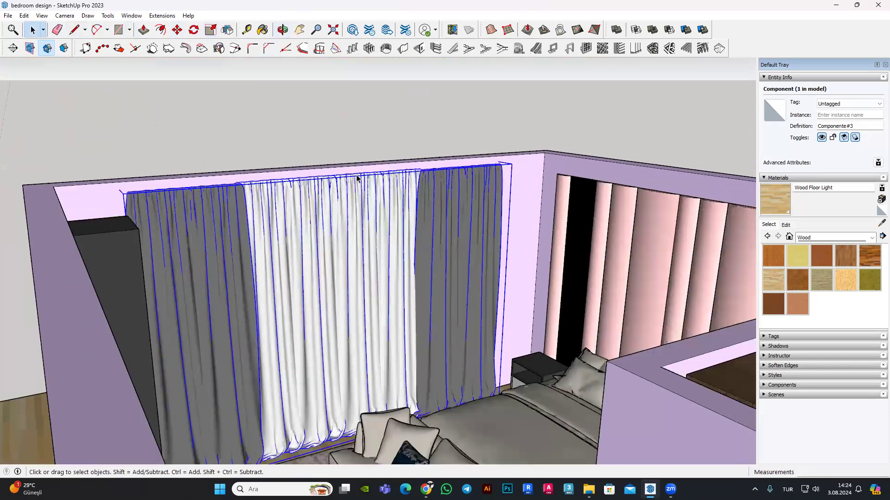
mouse_move(357, 183)
middle_mouse_down()
mouse_move(424, 262)
mouse_move(484, 246)
middle_mouse_up()
Step: Open the curtain component and group, selecting two panels including rideau04#2
double_click(484, 245)
left_click(484, 246)
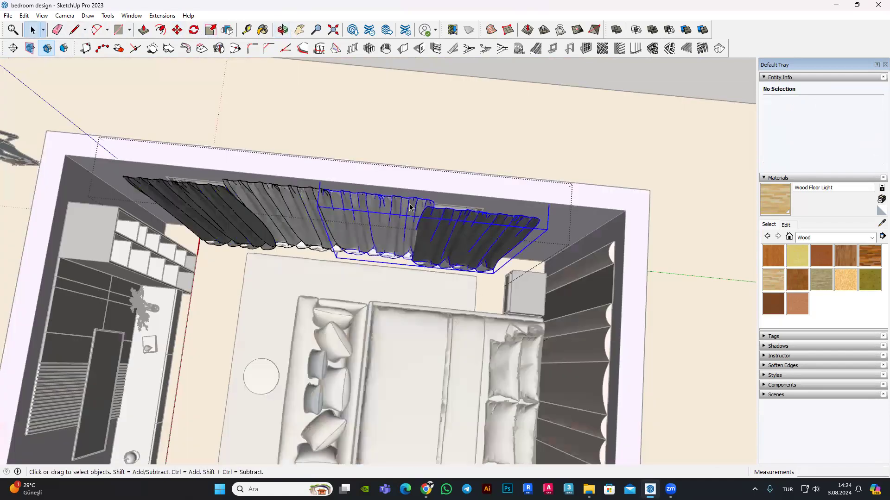
double_click(378, 222)
left_click(378, 223)
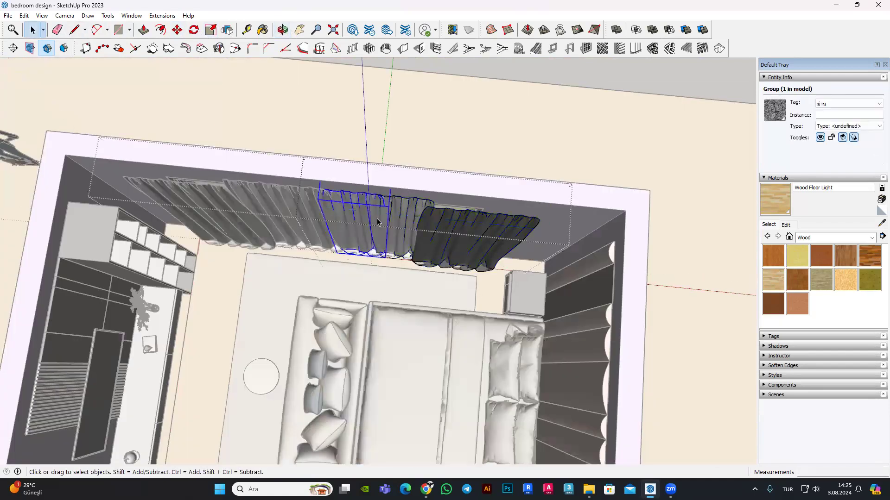
left_click(408, 211)
left_click(439, 195)
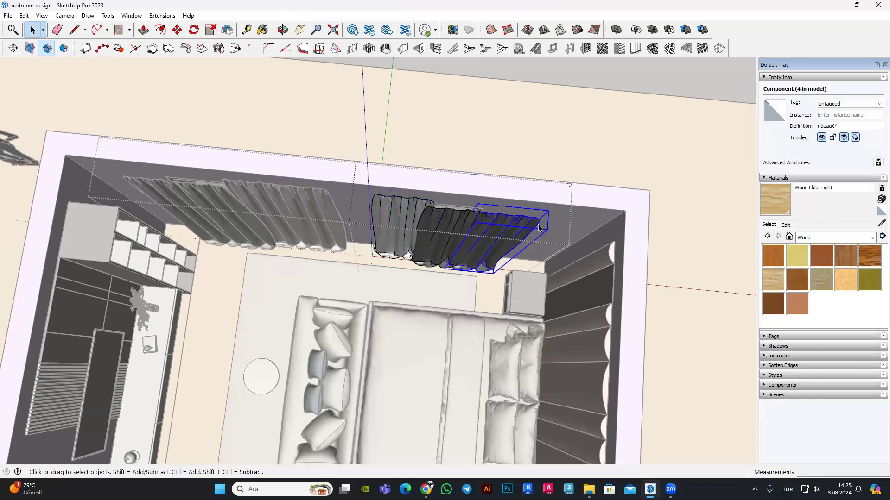
scroll(539, 227, "up", 2)
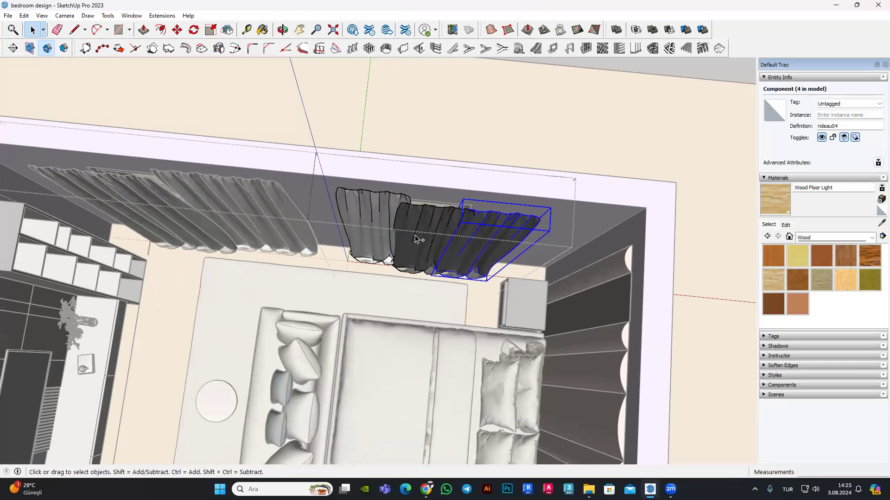
Step: Move the selected right curtain panels to a new spot along the wall
left_click(178, 32)
left_click(293, 272)
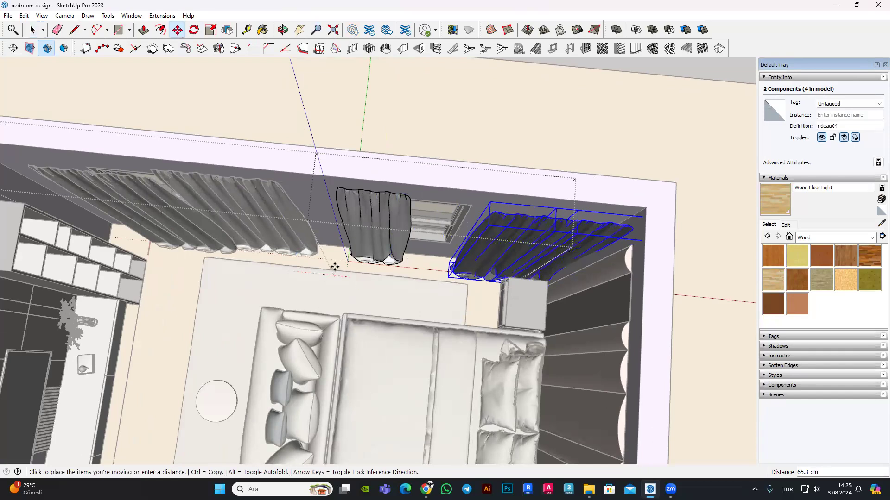
left_click(333, 266)
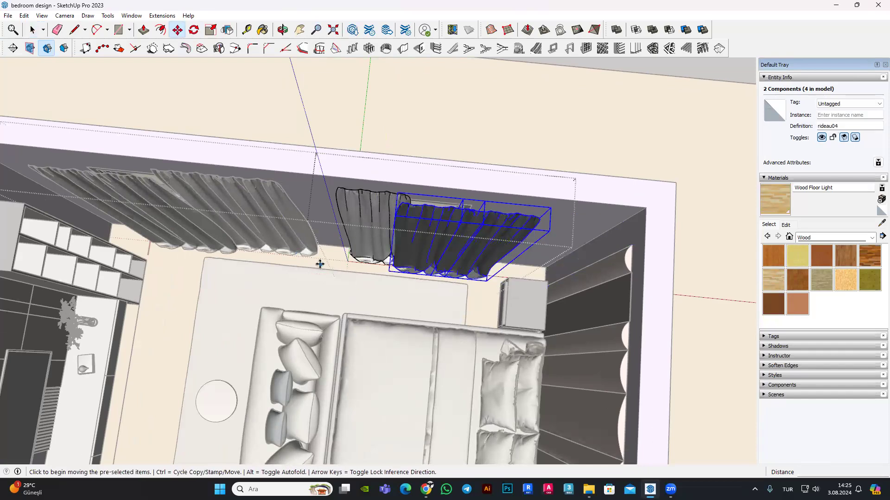
left_click(370, 271)
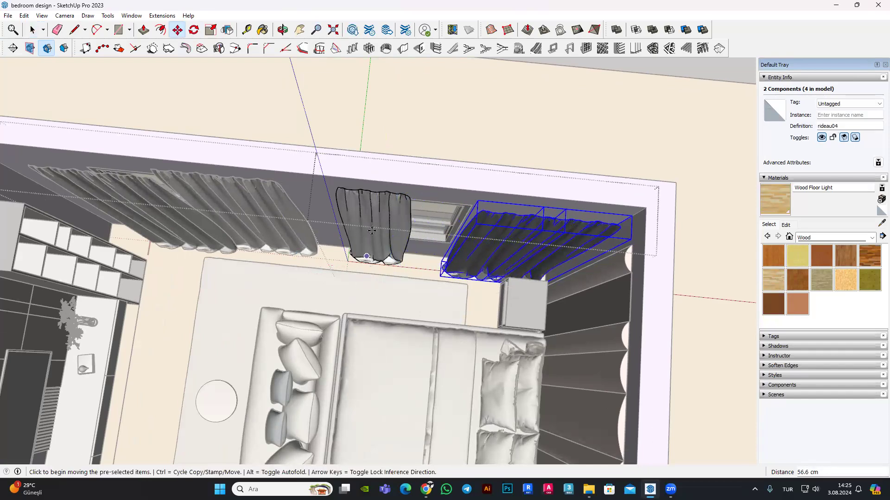
scroll(437, 204, "up", 1)
scroll(326, 146, "up", 1)
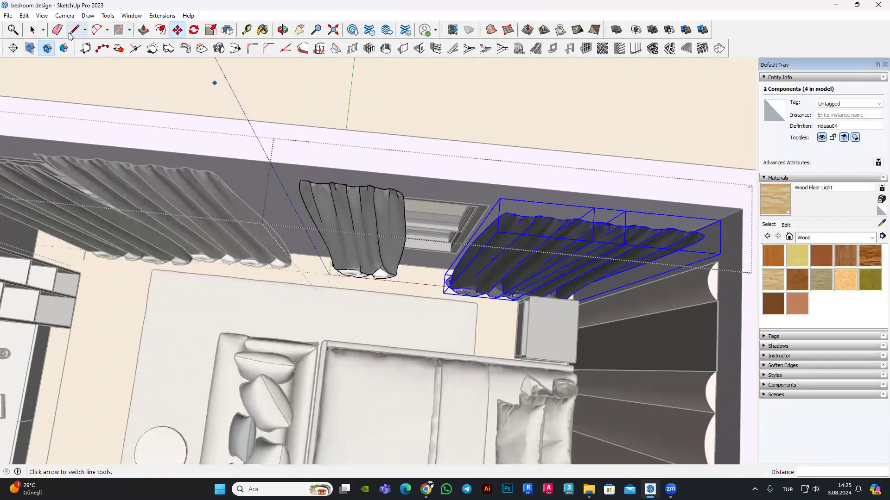
Step: Delete the curtain group left of the window and select the middle curtain
left_click(34, 31)
left_click(310, 237)
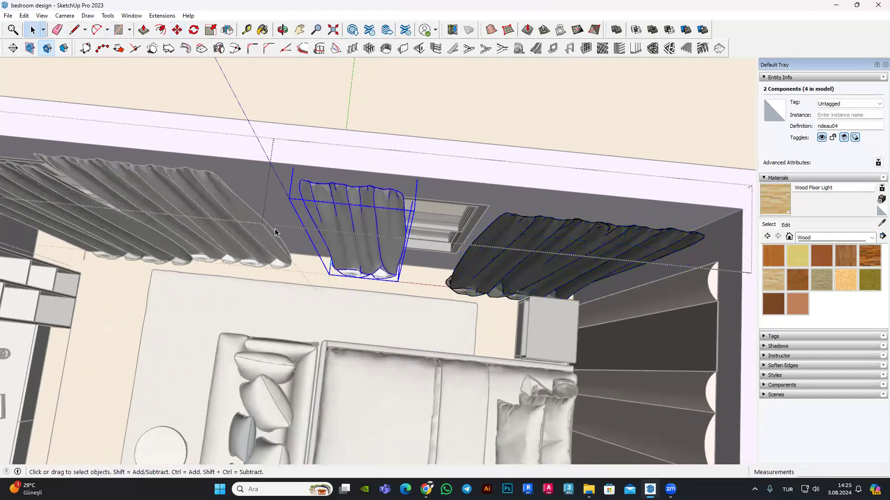
middle_click_drag(276, 231, 254, 216)
left_click(348, 199)
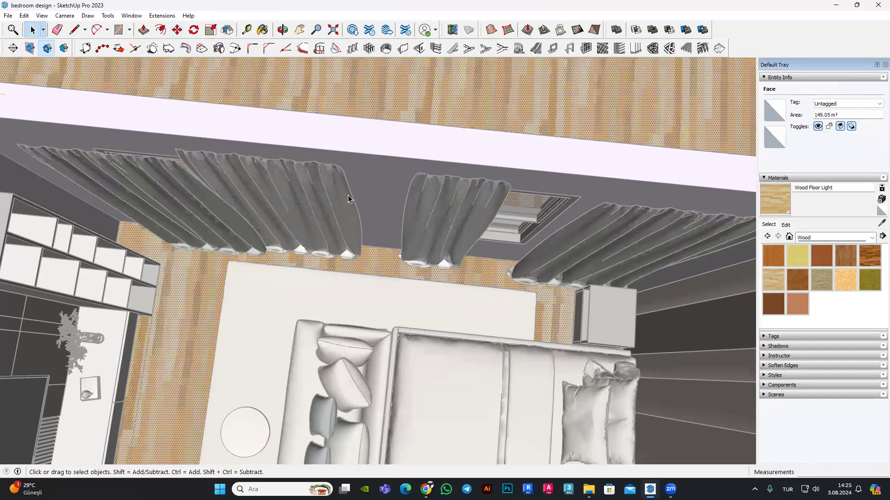
scroll(293, 224, "down", 3)
left_click(293, 224)
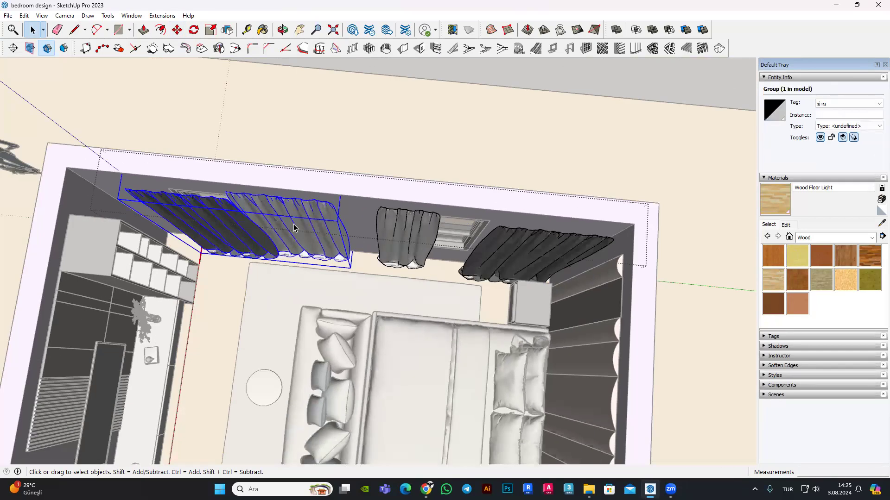
key("h")
middle_click_drag(399, 230, 380, 218)
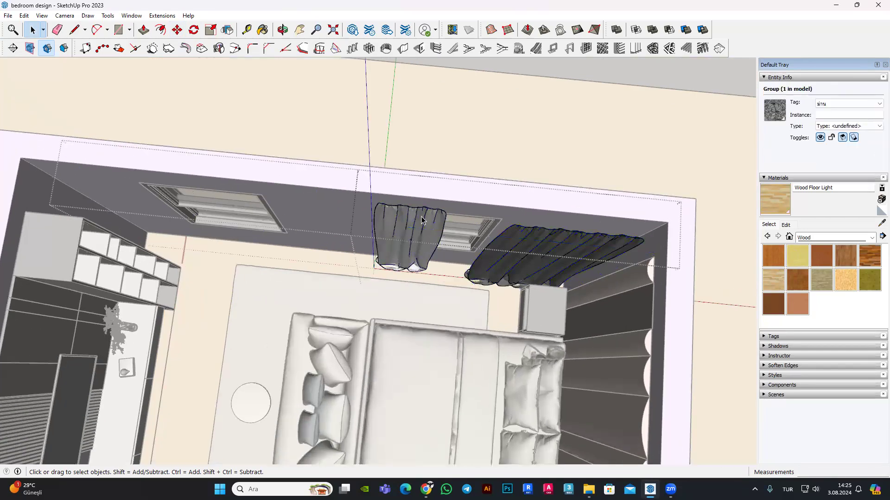
left_click(408, 237)
left_click(178, 30)
Step: Move the middle curtain to a new position along the window wall
scroll(417, 246, "up", 2)
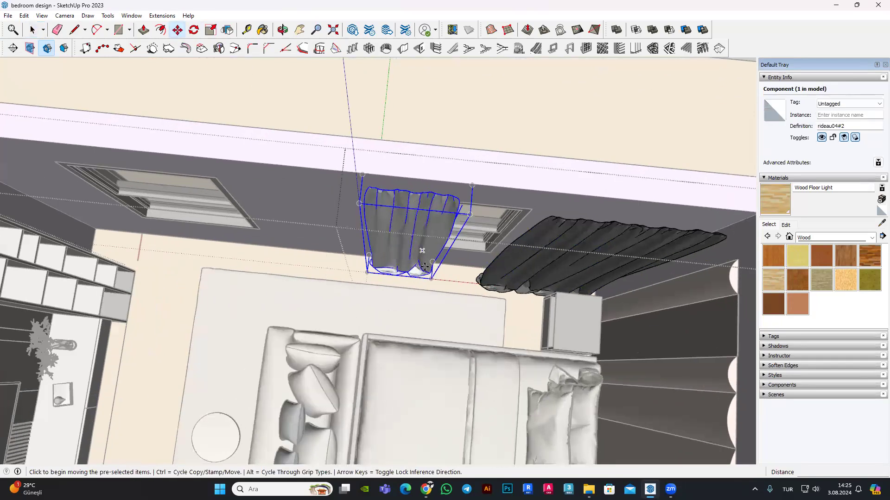
scroll(444, 244, "up", 2)
key("ctrl")
left_click(444, 245)
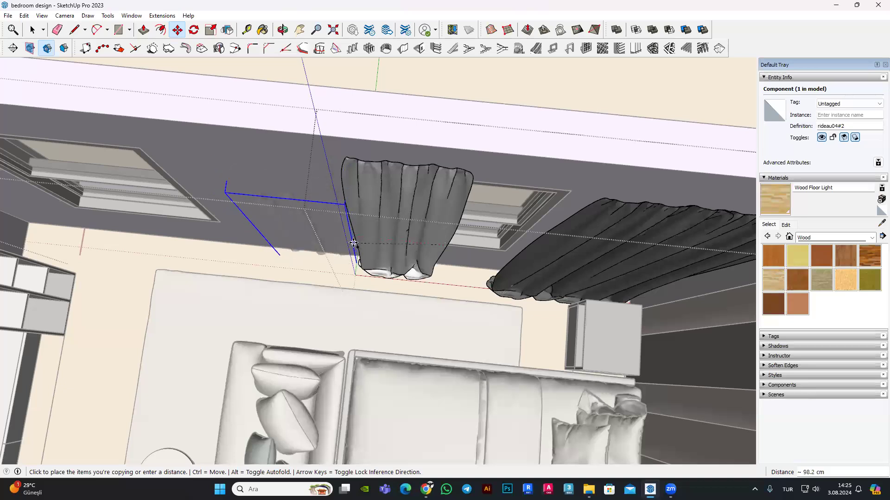
key("Escape")
scroll(393, 293, "up", 1)
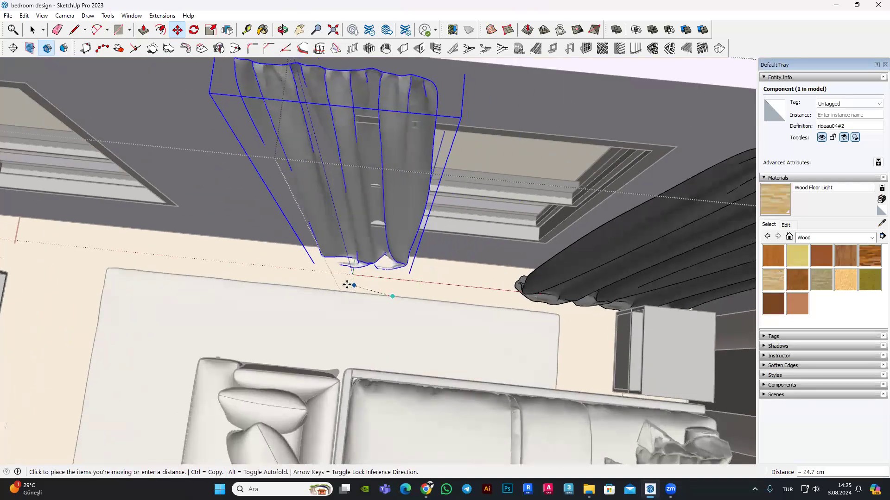
left_click(370, 284)
Step: Copy the curtain to sit beside the original on its left
scroll(370, 284, "up", 2)
key("ctrl")
left_click(412, 290)
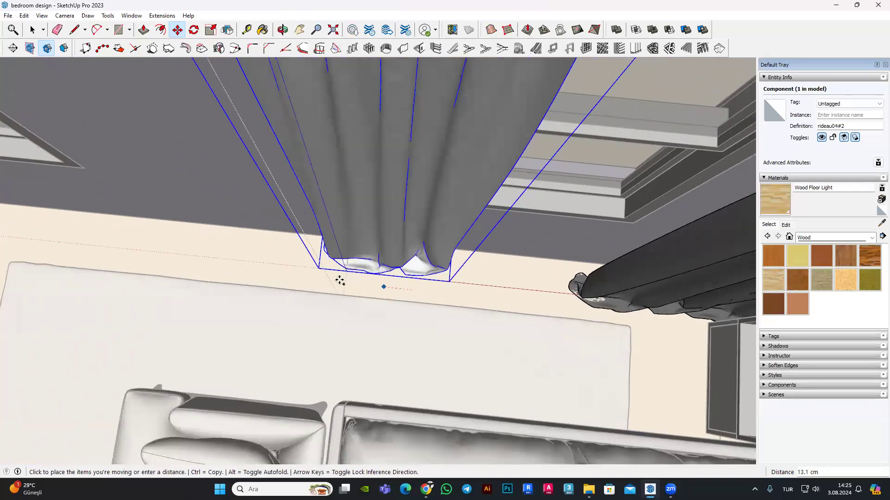
left_click(292, 278)
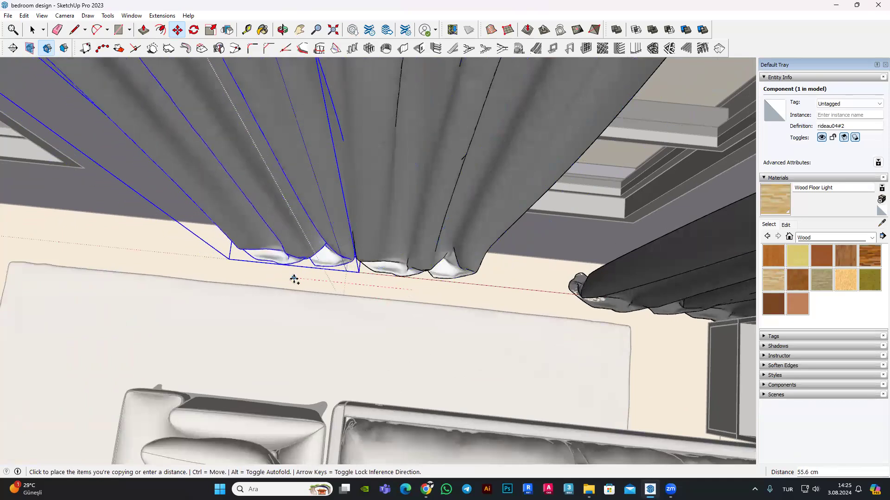
Step: Copy the right-hand dark curtain and place it further left along the wall
mouse_move(452, 297)
middle_mouse_down()
mouse_move(304, 189)
mouse_move(454, 288)
middle_mouse_up()
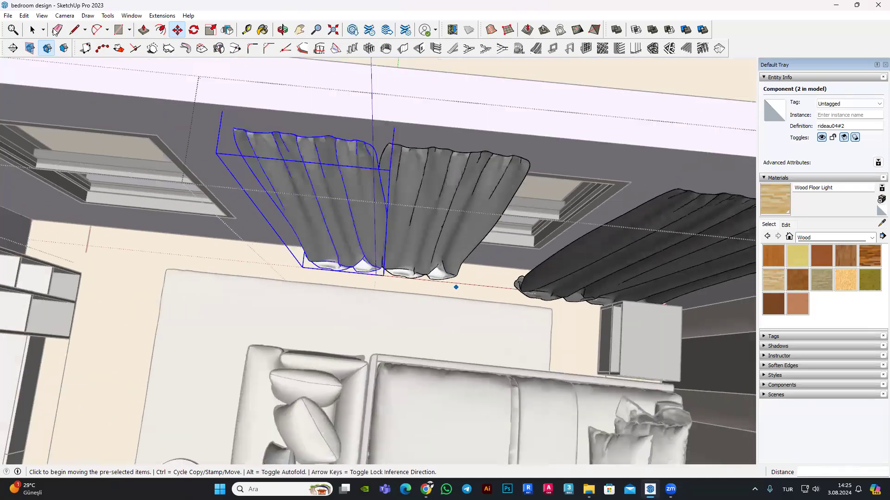
key("space")
middle_click_drag(478, 244, 548, 255)
left_click(548, 256)
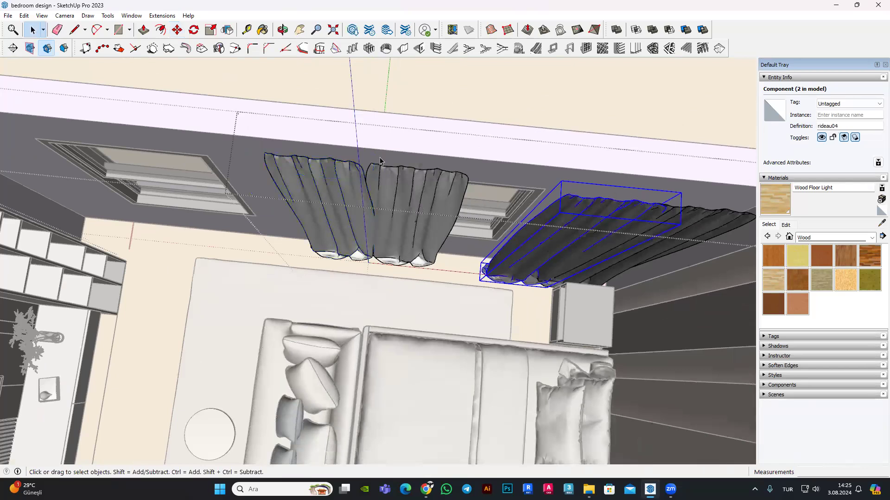
left_click(176, 30)
scroll(301, 250, "up", 3)
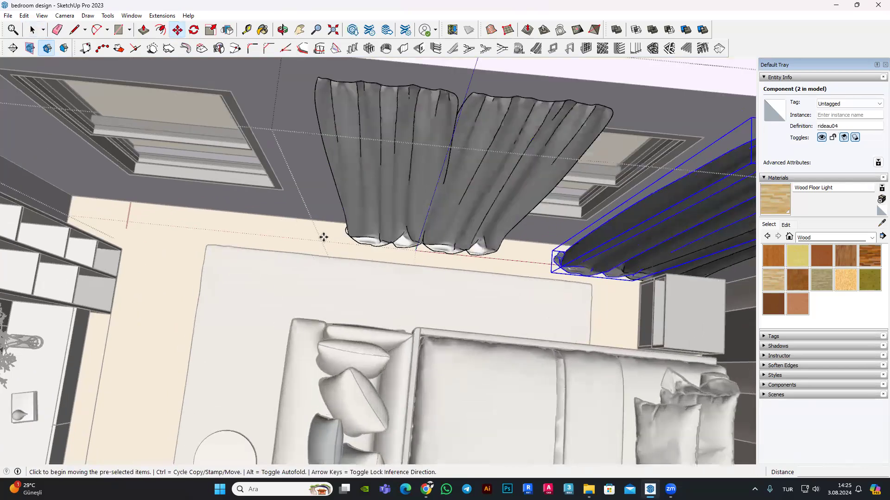
scroll(324, 236, "up", 2)
left_click(324, 236)
key("ctrl")
left_click(273, 227)
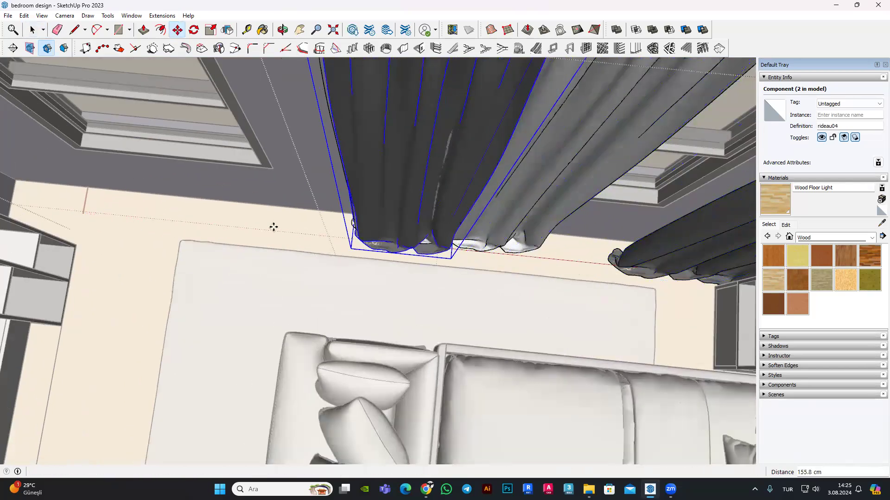
left_click(261, 234)
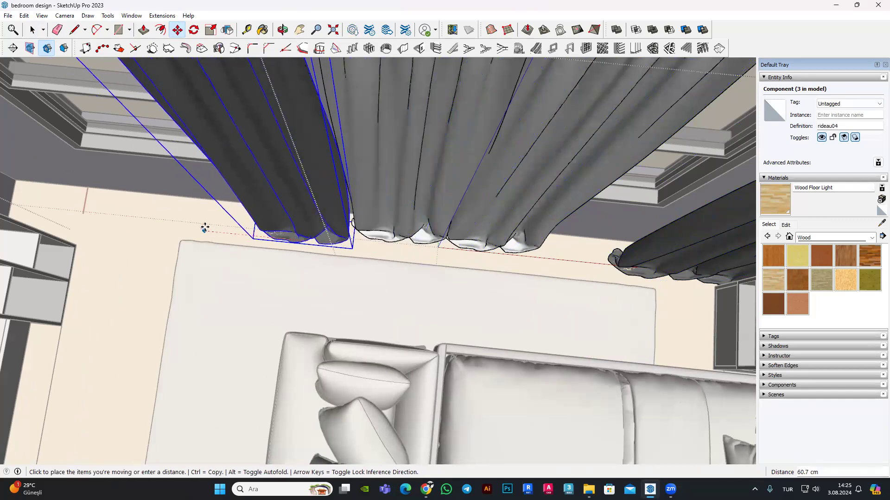
left_click(207, 228)
Step: Copy the light middle curtain leftward to continue the alternating pattern
scroll(379, 251, "down", 1)
key("space")
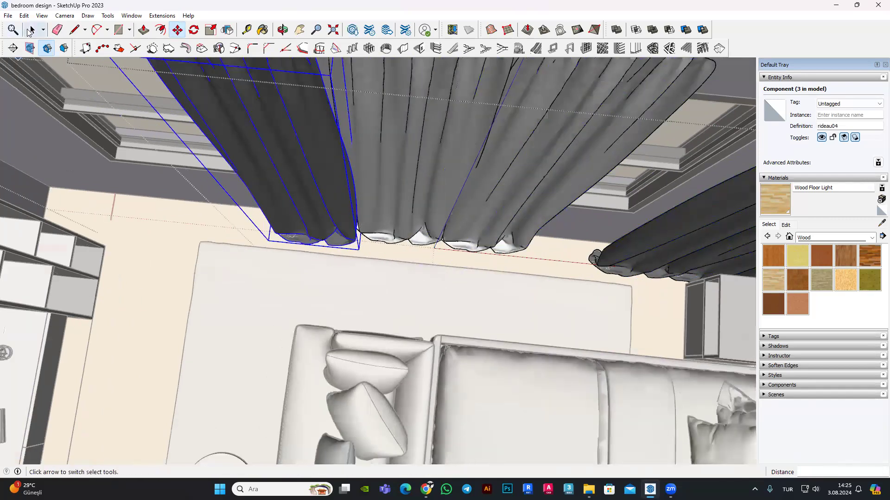
left_click(417, 137)
left_click(177, 32)
left_click(256, 230)
key("ctrl")
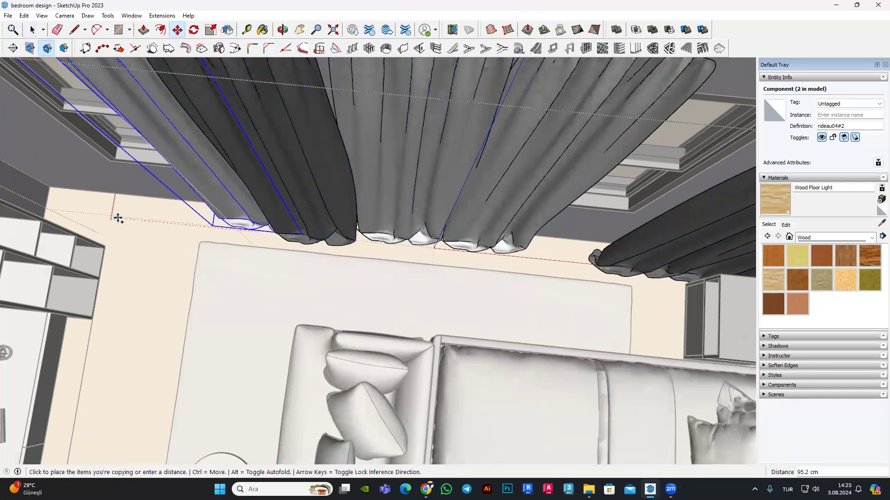
mouse_move(113, 218)
middle_mouse_down()
mouse_move(204, 271)
mouse_move(306, 401)
middle_mouse_up()
left_click(204, 271)
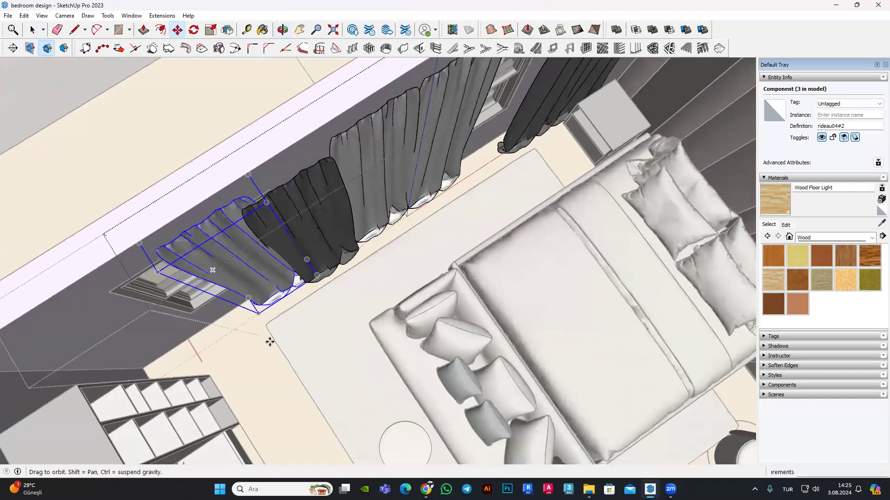
left_click(315, 406)
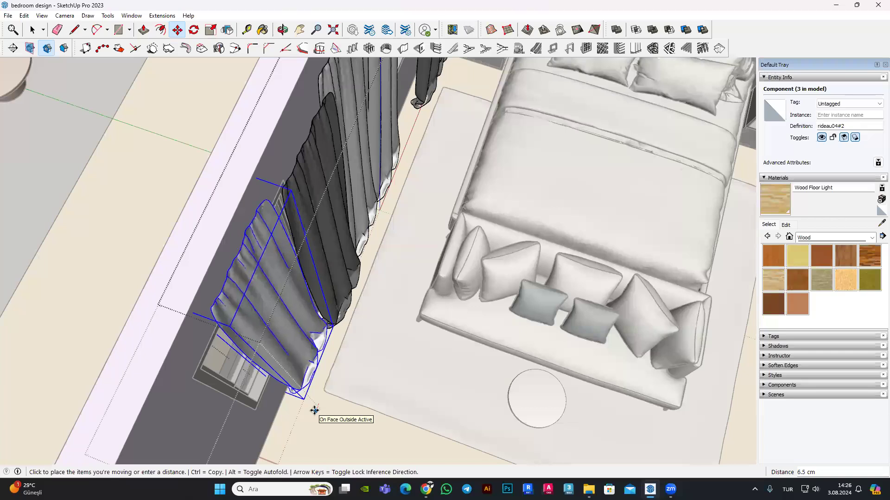
mouse_move(314, 407)
middle_mouse_down()
mouse_move(459, 280)
mouse_move(384, 204)
middle_mouse_up()
key("Escape")
Step: Copy the dark curtain and carry it toward the wall's left end
key("space")
left_click(387, 208)
left_click(177, 30)
key("ctrl")
left_click(278, 329)
left_click(287, 348)
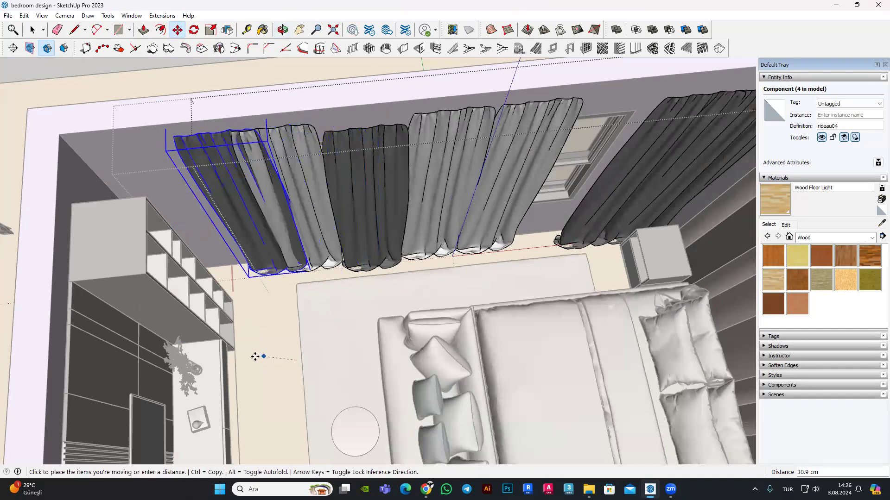
Step: Set the dark copy at the wall's left end and reposition the light curtain
left_click(290, 358)
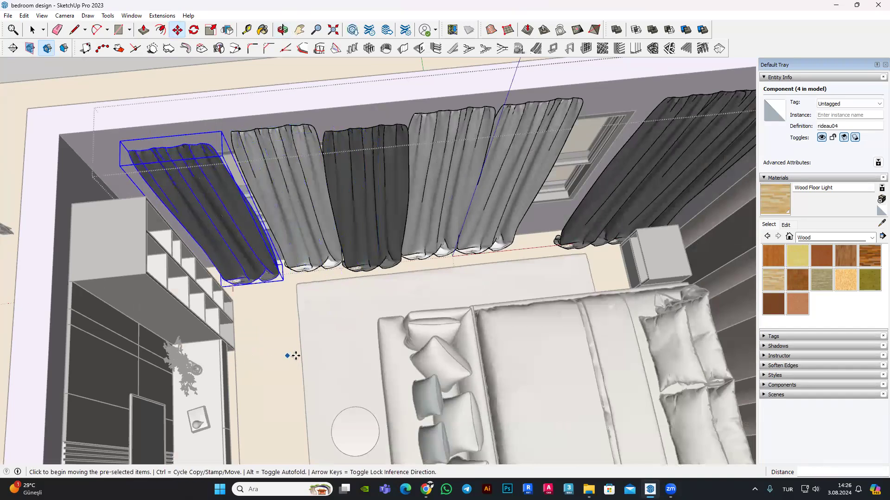
scroll(295, 355, "up", 2)
key("space")
mouse_move(280, 294)
middle_mouse_down()
mouse_move(248, 254)
mouse_move(284, 126)
middle_mouse_up()
left_click(283, 126)
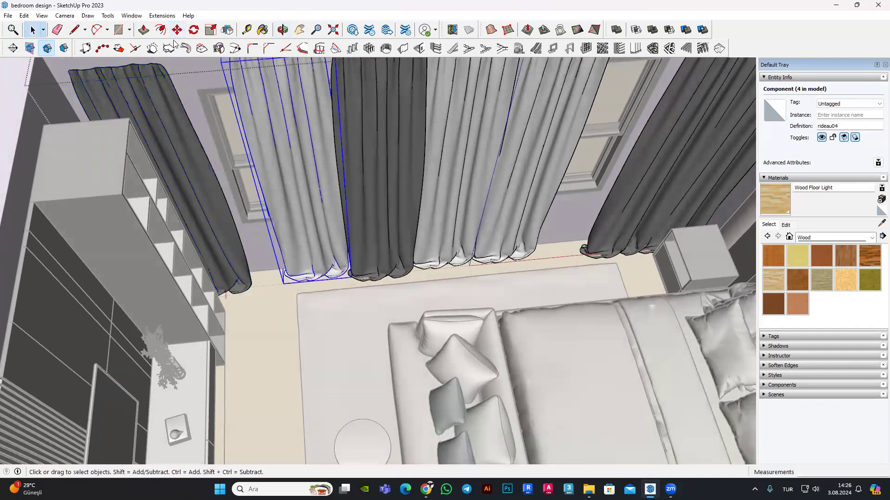
left_click(178, 41)
left_click(278, 360)
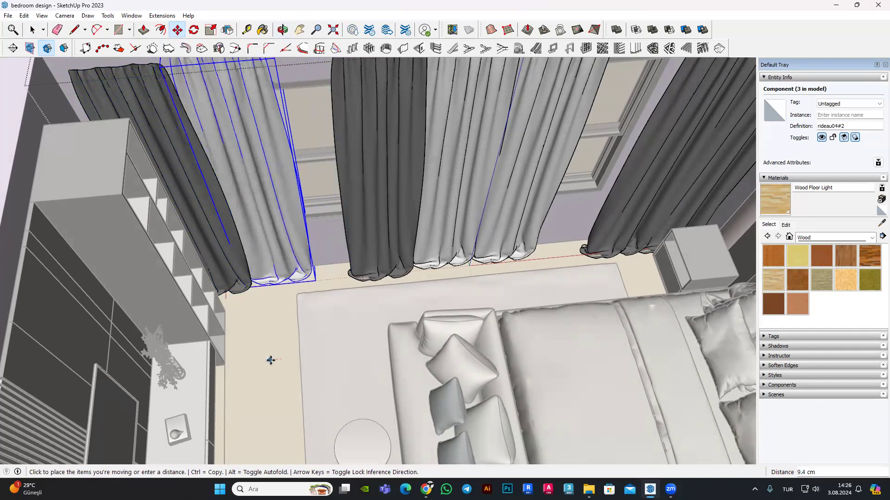
left_click(284, 351)
Step: Shift the dark middle curtain slightly to the right
mouse_move(284, 351)
middle_mouse_down()
mouse_move(307, 378)
mouse_move(467, 266)
mouse_move(496, 280)
mouse_move(462, 230)
mouse_move(54, 3)
mouse_move(416, 172)
mouse_move(334, 222)
middle_mouse_up()
left_click(416, 172)
left_click(329, 222)
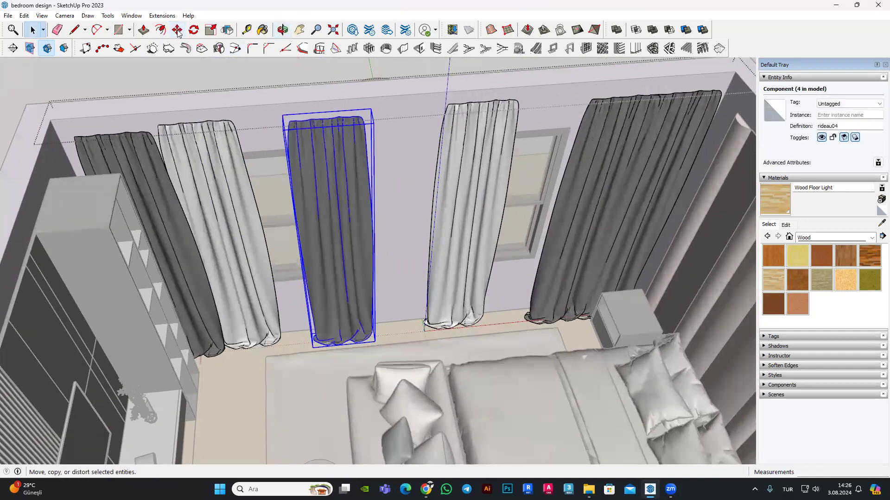
key("m")
scroll(235, 395, "up", 3)
left_click(243, 393)
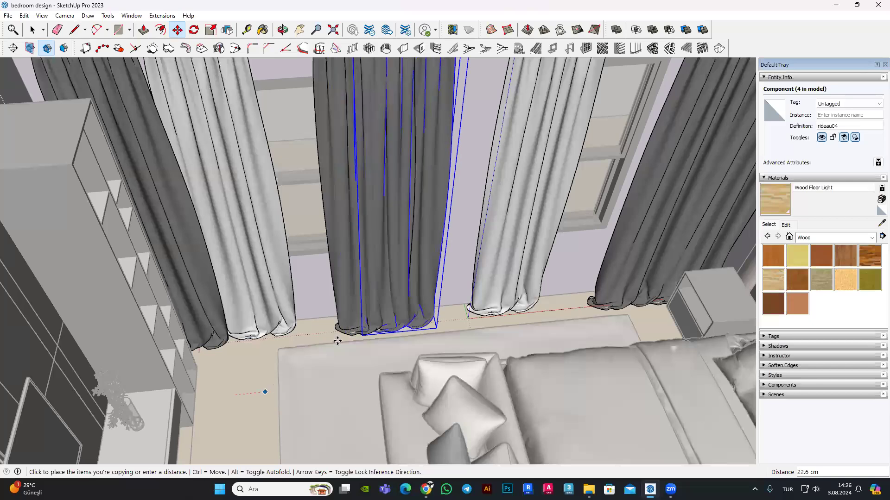
left_click(334, 341)
scroll(481, 332, "up", 2)
scroll(481, 332, "up", 2)
left_click(510, 317)
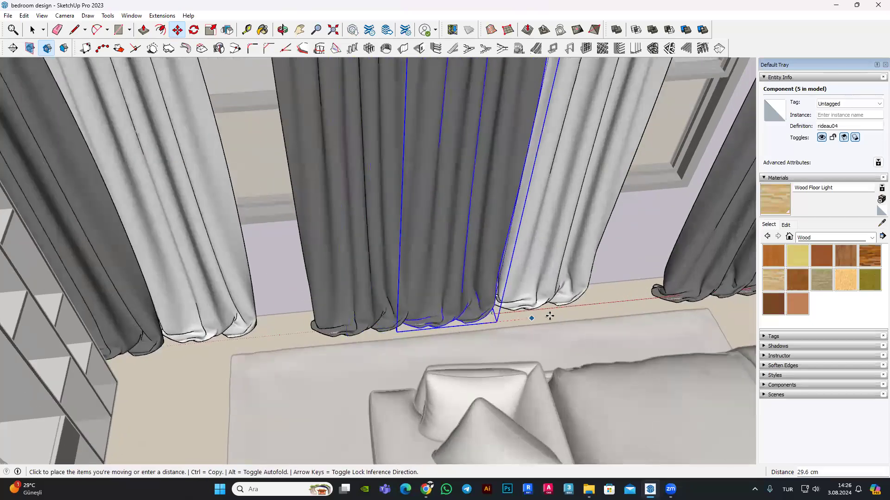
left_click(552, 302)
Step: Flip the curtain so its folds reverse and move it leftward into place
key("s")
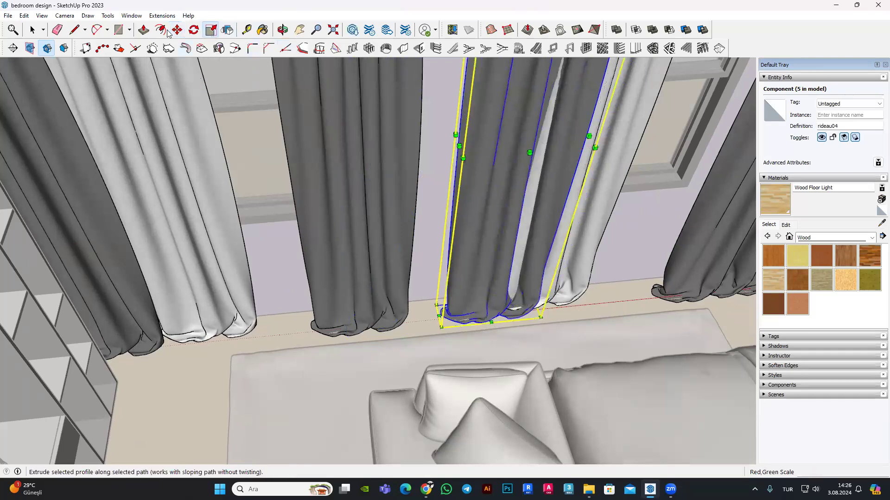
left_click(229, 31)
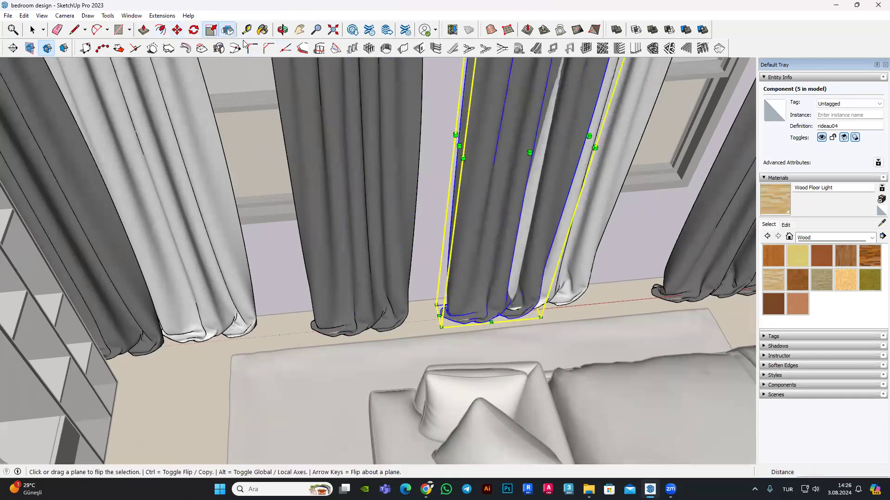
left_click(532, 182)
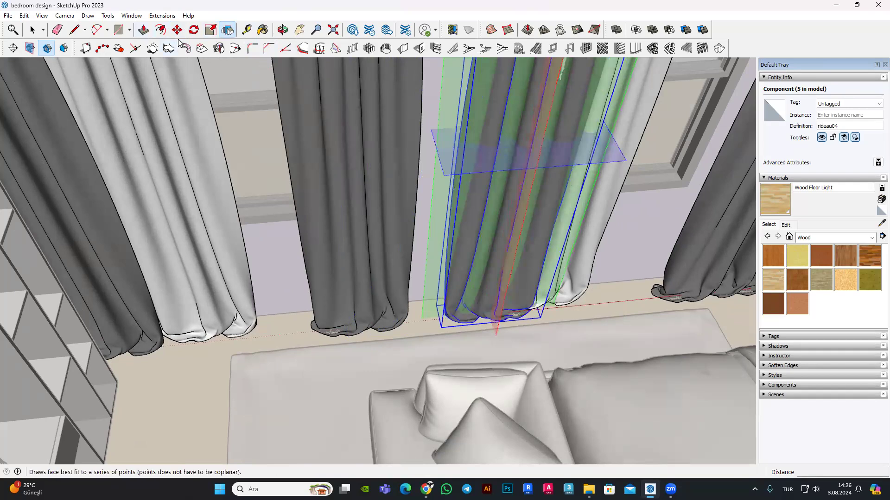
key("m")
scroll(208, 371, "up", 2)
scroll(208, 372, "up", 2)
left_click(209, 373)
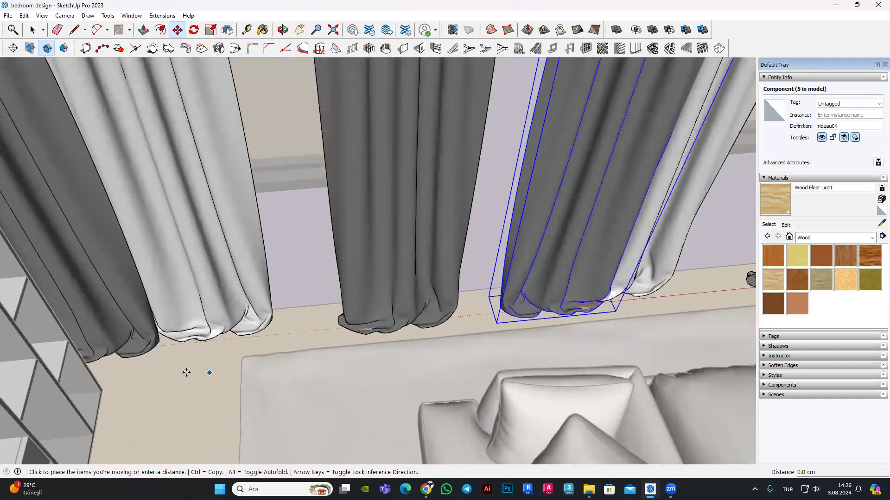
left_click(162, 375)
mouse_move(270, 340)
middle_mouse_down()
mouse_move(344, 154)
mouse_move(382, 166)
middle_mouse_up()
scroll(347, 149, "up", 2)
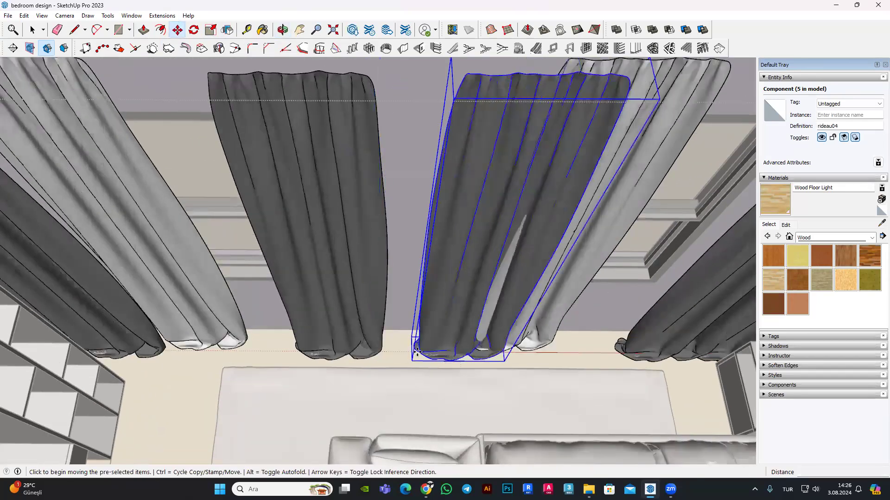
left_click(202, 406)
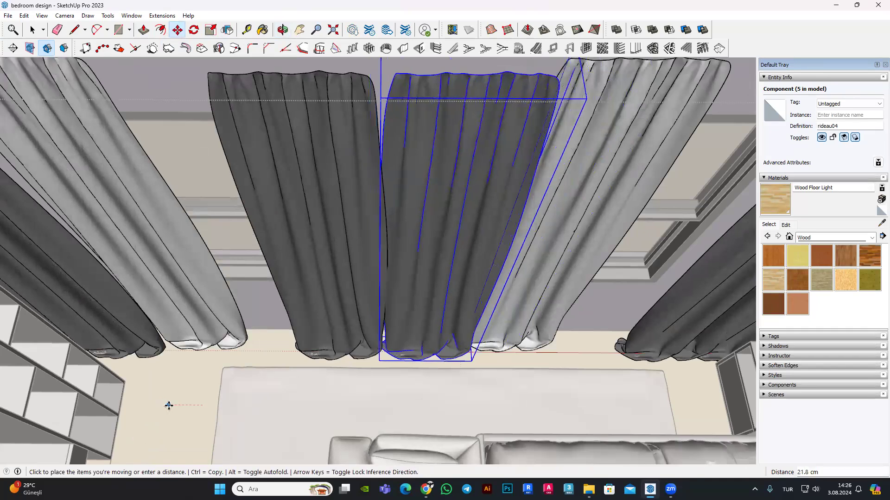
mouse_move(182, 378)
middle_mouse_down()
mouse_move(254, 289)
mouse_move(272, 327)
mouse_move(290, 278)
mouse_move(260, 324)
middle_mouse_up()
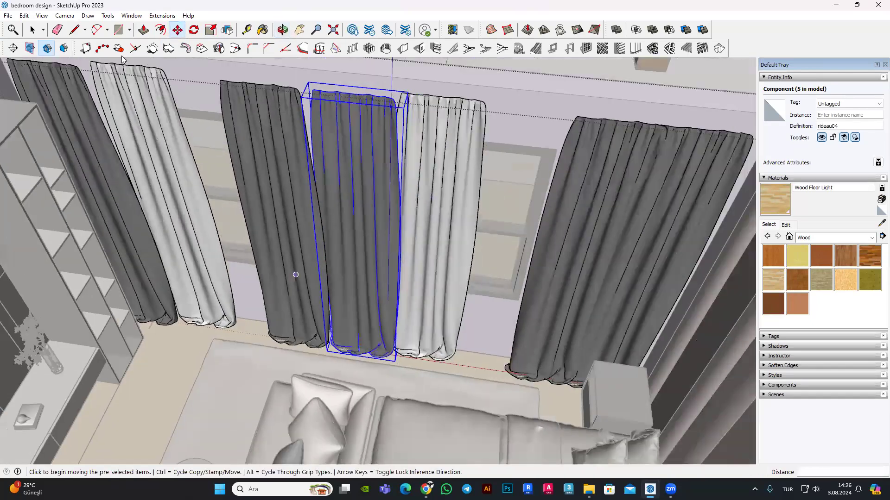
Step: Copy the two dark curtains to sit beside the centre window
left_click(38, 34)
left_click(293, 150, "shift")
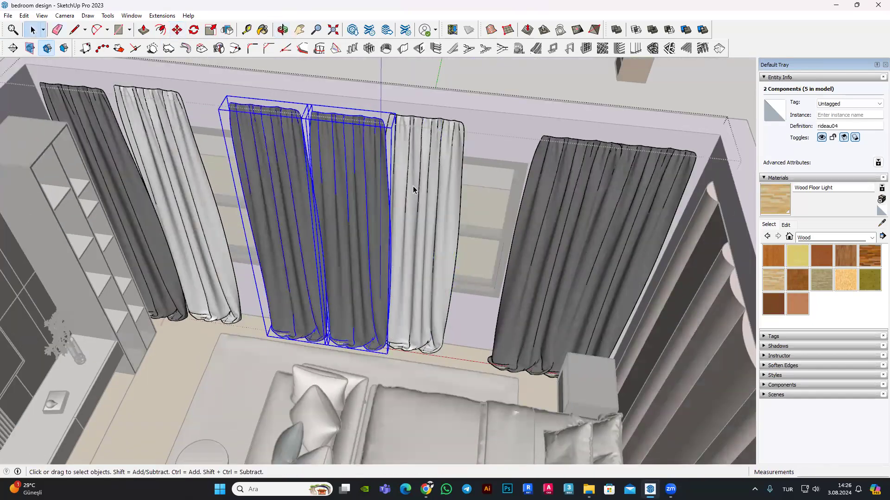
key("ctrl+z")
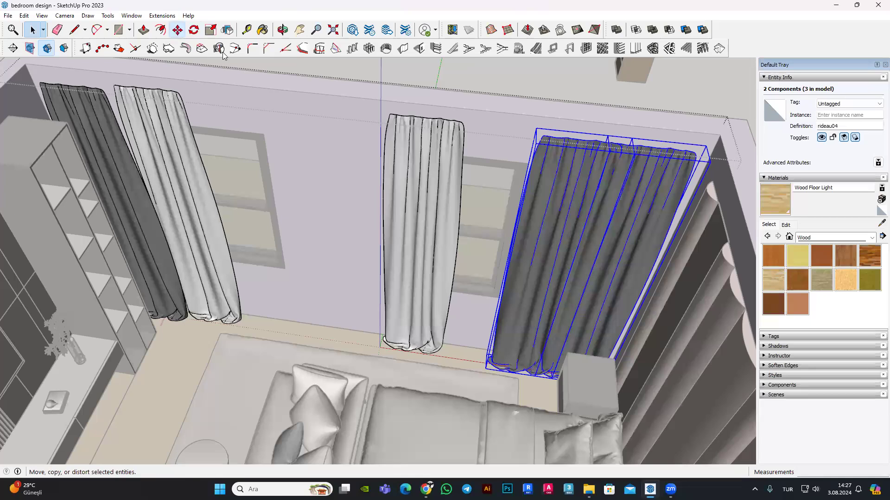
key("m")
left_click(540, 109)
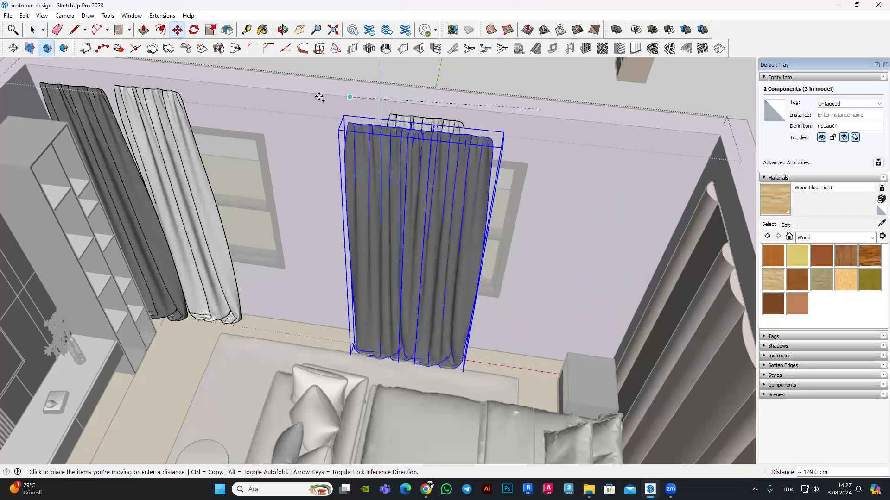
key("ctrl")
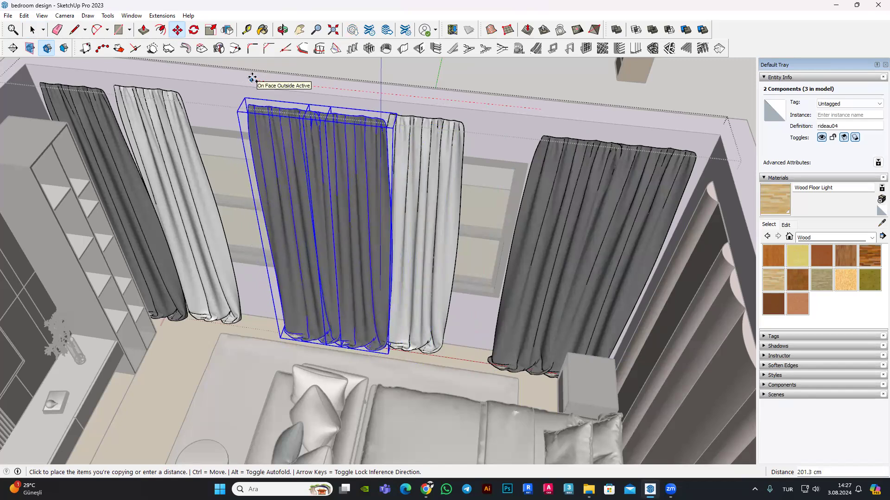
left_click(273, 109)
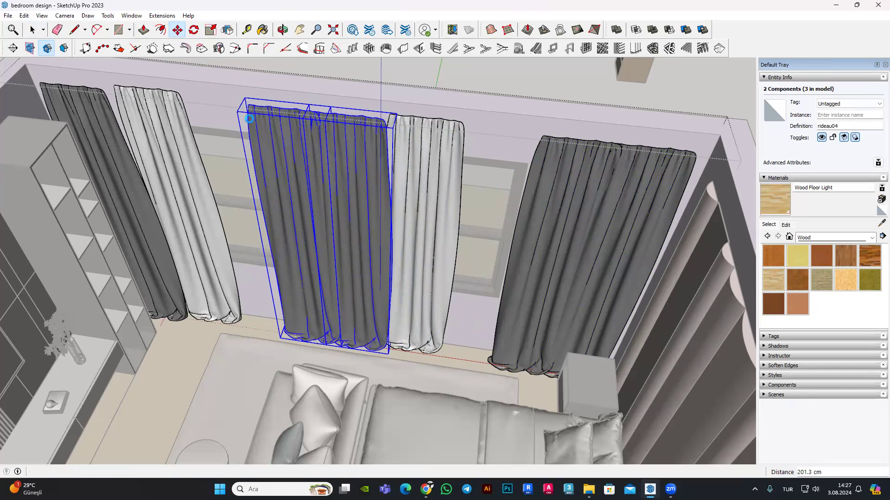
Step: Orbit around the room to check the new curtain pair and clear the selection
middle_click_drag(249, 118, 320, 124)
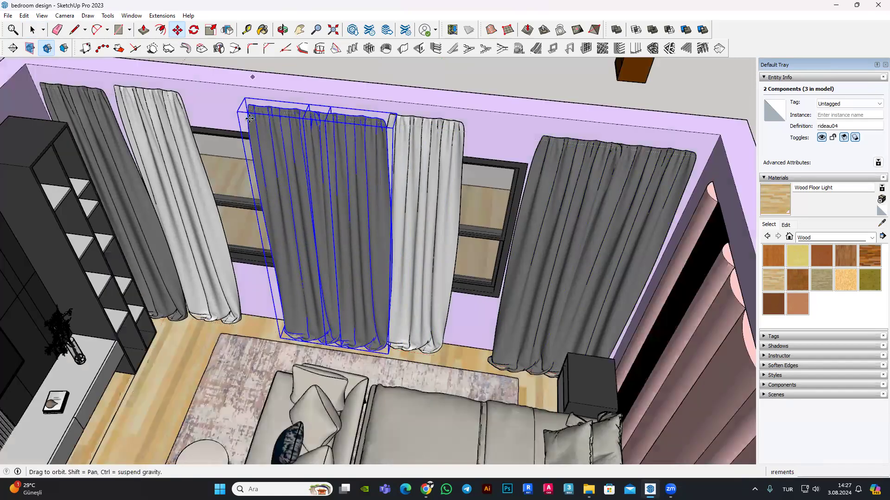
mouse_move(349, 168)
middle_mouse_down()
mouse_move(105, 78)
mouse_move(433, 269)
mouse_move(496, 254)
mouse_move(440, 256)
middle_mouse_up()
key("space")
scroll(440, 256, "down", 5)
scroll(199, 211, "down", 3)
left_click(250, 155)
mouse_move(278, 193)
middle_mouse_down()
mouse_move(446, 215)
mouse_move(412, 307)
mouse_move(435, 321)
middle_mouse_up()
scroll(434, 321, "up", 3)
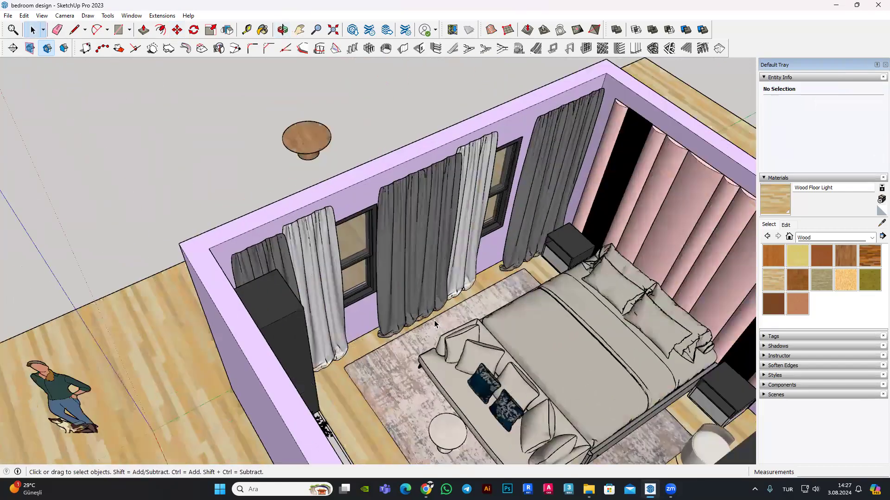
scroll(380, 334, "up", 3)
scroll(323, 352, "up", 3)
scroll(323, 352, "up", 3)
middle_click_drag(310, 329, 286, 263)
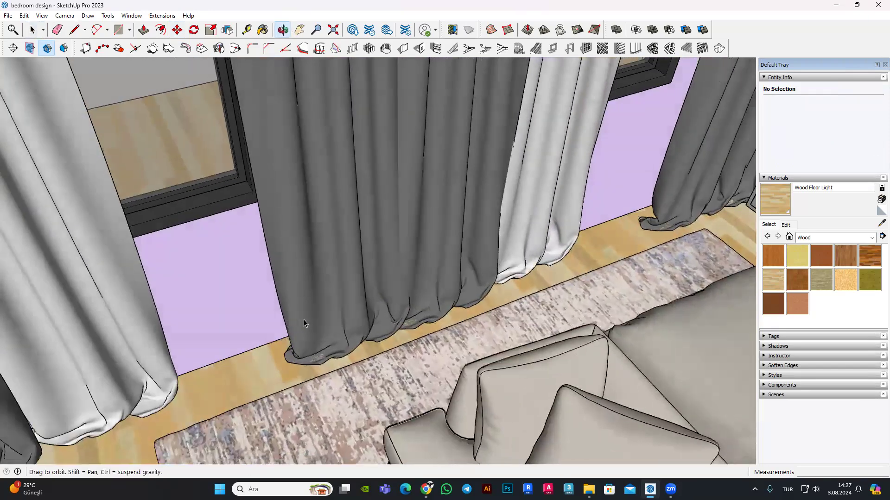
scroll(279, 241, "down", 3)
scroll(272, 212, "down", 3)
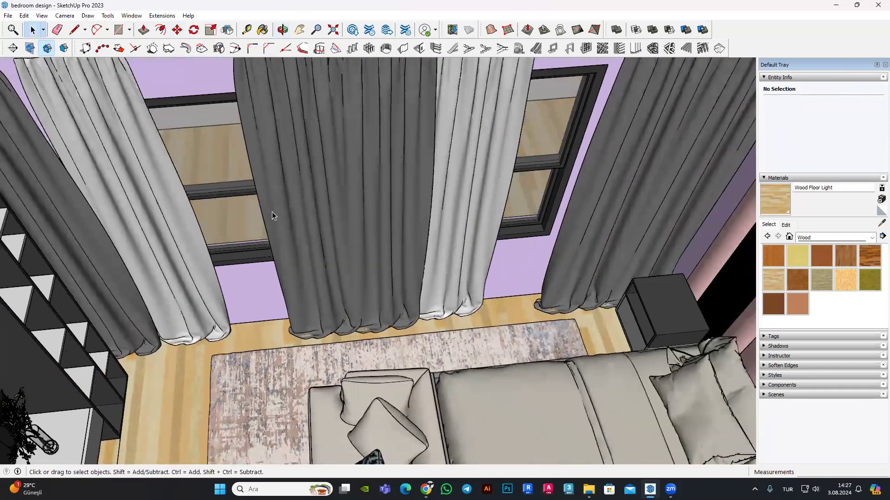
scroll(271, 204, "down", 3)
scroll(270, 194, "down", 2)
mouse_move(270, 193)
middle_mouse_down()
mouse_move(284, 198)
mouse_move(260, 222)
middle_mouse_up()
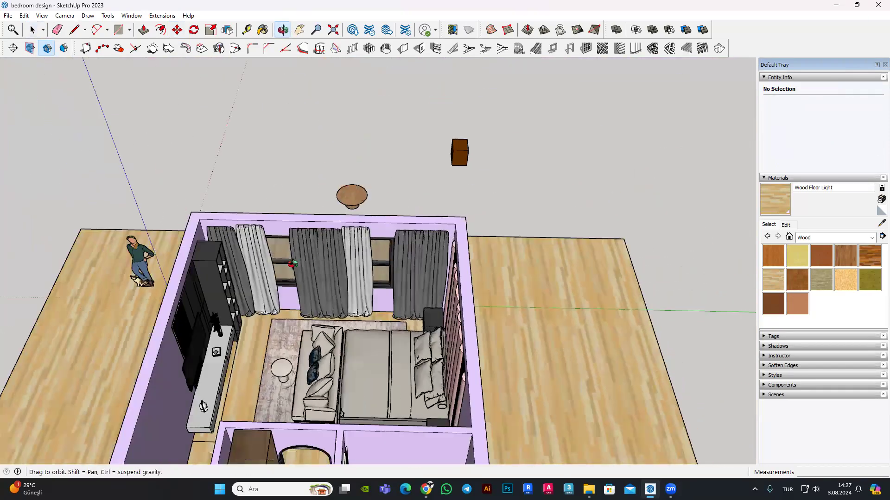
scroll(139, 324, "up", 3)
scroll(133, 329, "up", 2)
scroll(134, 328, "down", 5)
mouse_move(133, 329)
middle_mouse_down()
mouse_move(445, 216)
mouse_move(420, 168)
middle_mouse_up()
scroll(421, 168, "up", 2)
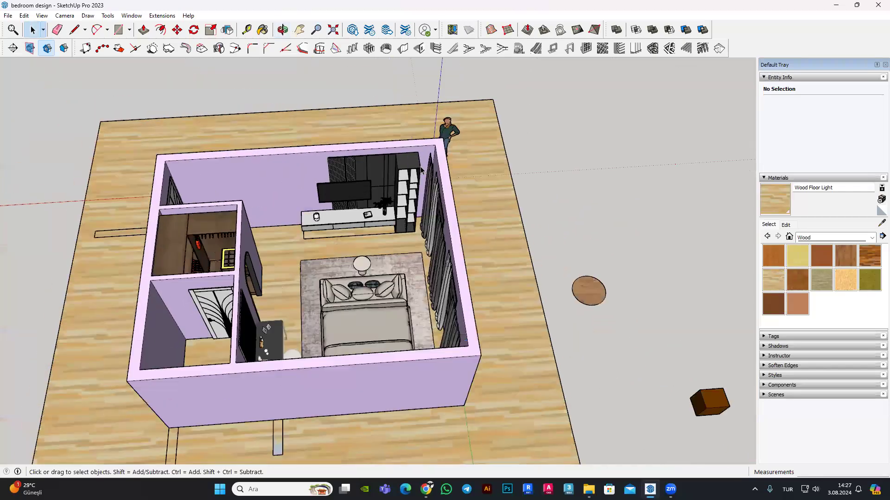
scroll(421, 169, "up", 2)
scroll(421, 169, "up", 2)
scroll(184, 241, "up", 1)
scroll(225, 309, "up", 2)
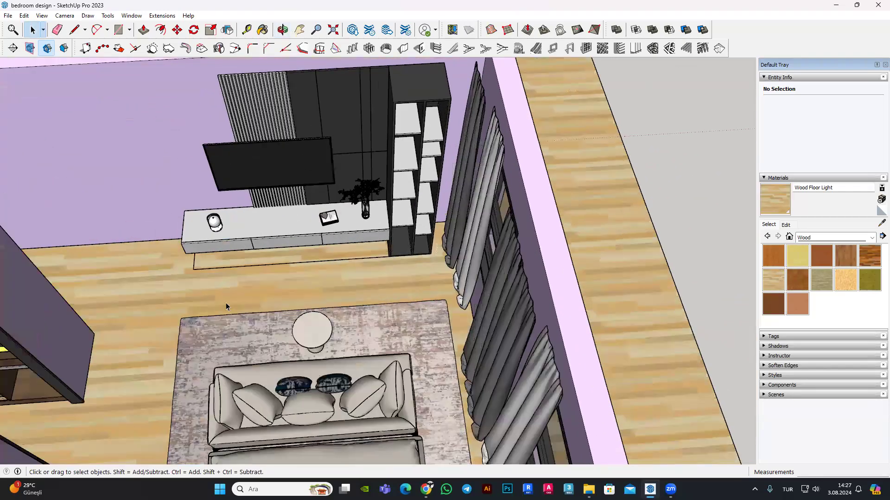
scroll(278, 325, "up", 2)
scroll(348, 352, "up", 2)
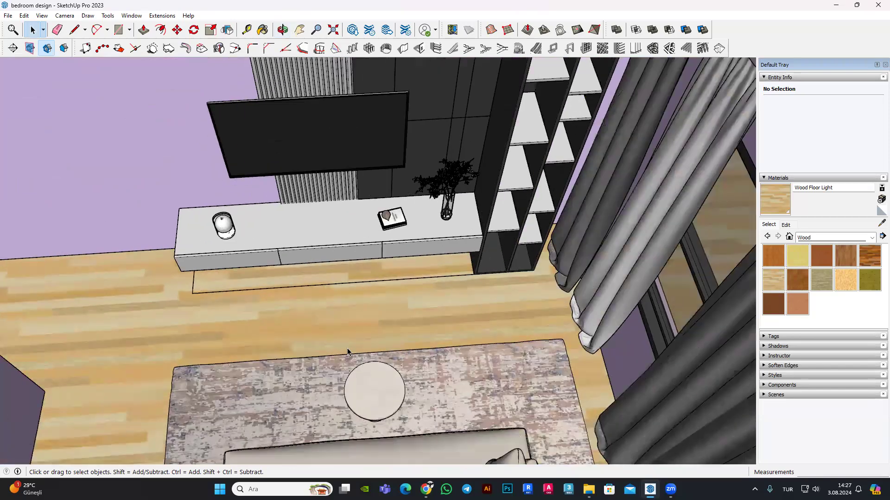
scroll(348, 352, "down", 2)
scroll(366, 340, "down", 2)
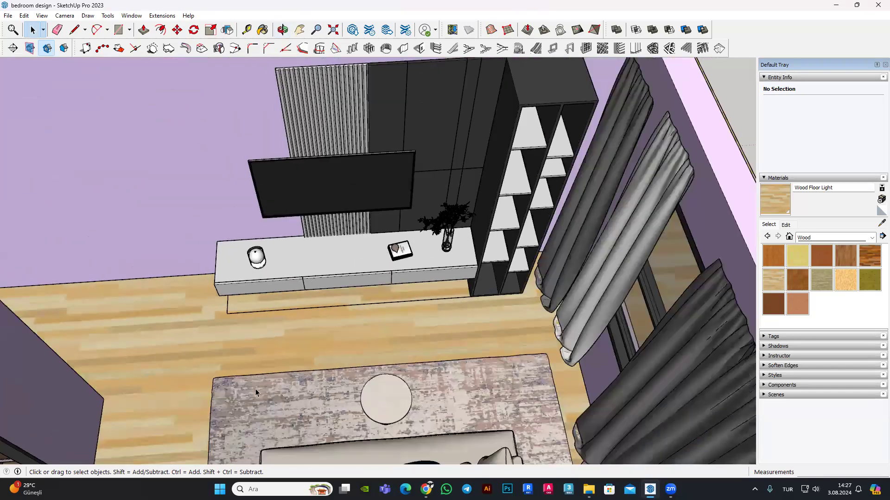
scroll(256, 387, "down", 2)
scroll(262, 381, "down", 2)
scroll(326, 282, "down", 3)
scroll(370, 324, "up", 1)
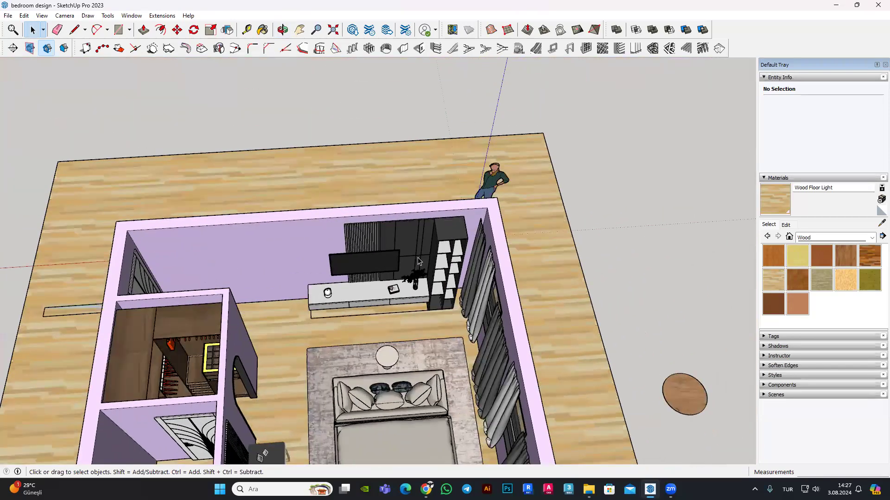
scroll(403, 352, "down", 1)
scroll(422, 365, "down", 1)
scroll(422, 365, "down", 1)
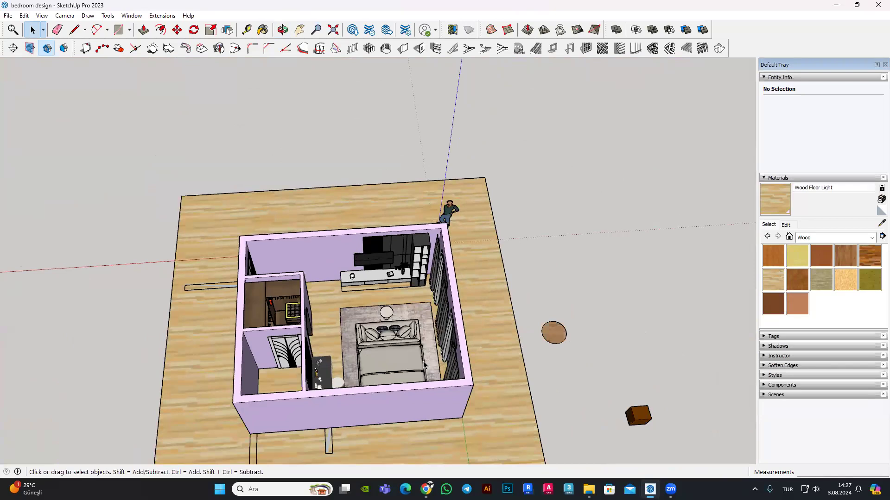
scroll(313, 402, "up", 2)
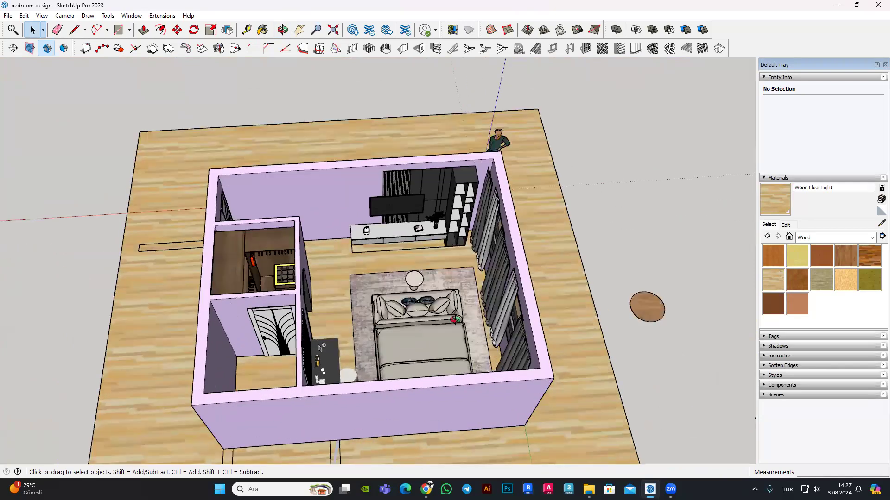
middle_click_drag(313, 402, 412, 255)
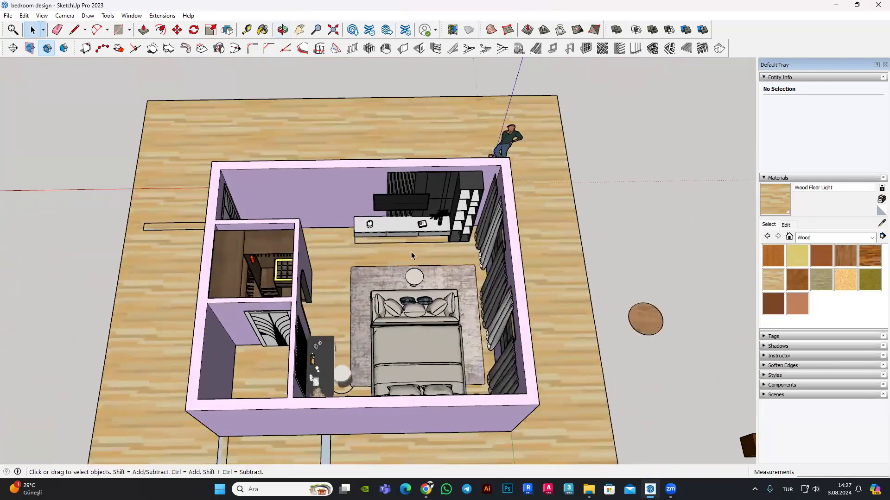
scroll(411, 252, "up", 1)
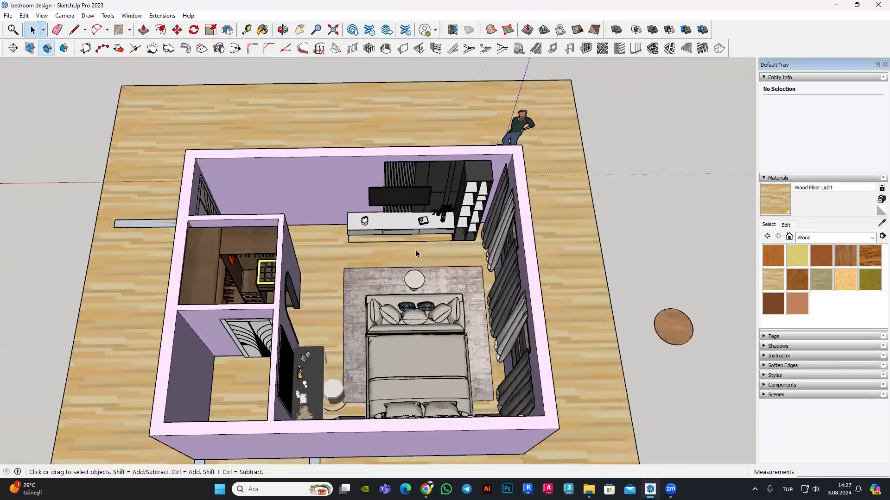
scroll(415, 249, "up", 1)
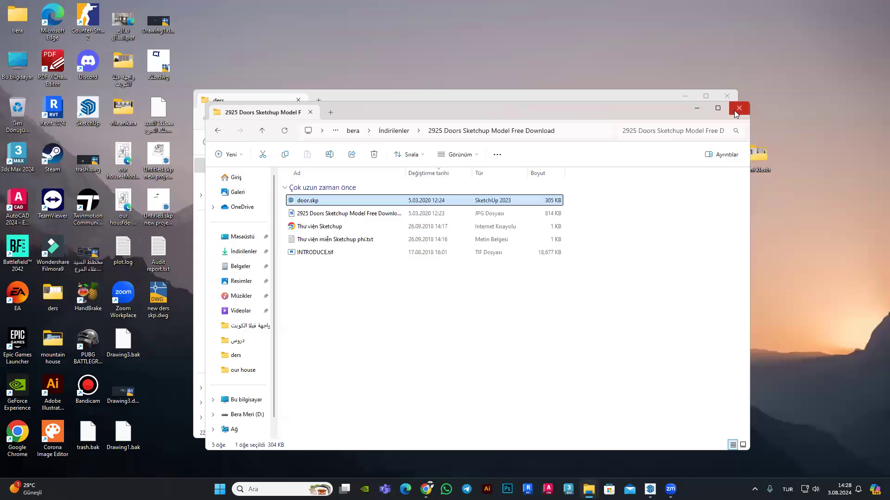
Step: Close the File Explorer window showing the 2925 Doors download folder
left_click(739, 108)
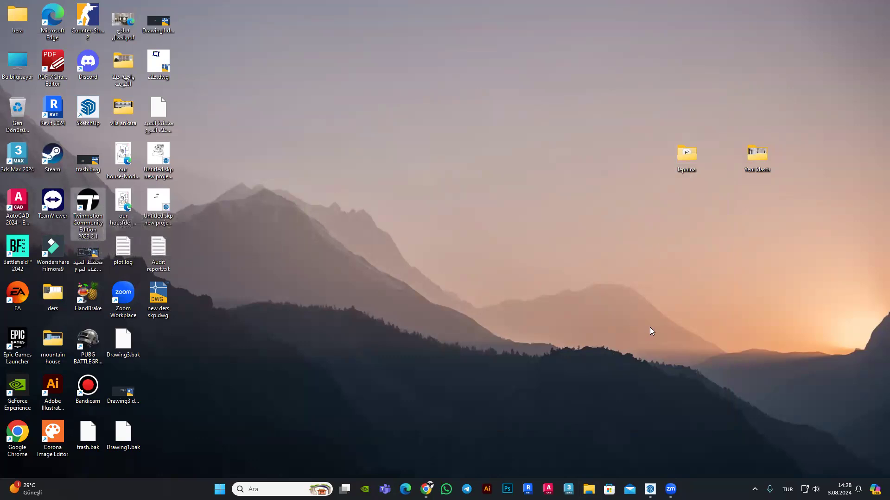
Step: Open the Epic Games Launcher Library (Kütüphane) from the tray icon and nudge the window right
left_click(755, 489)
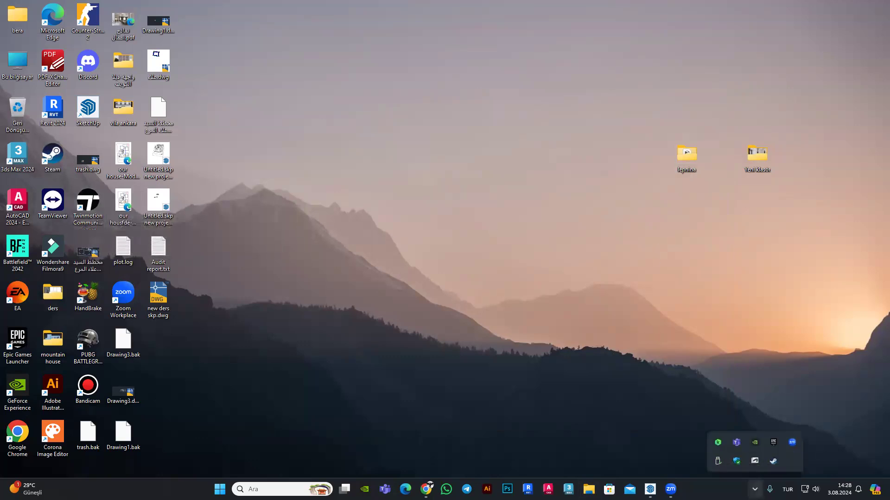
right_click(773, 443)
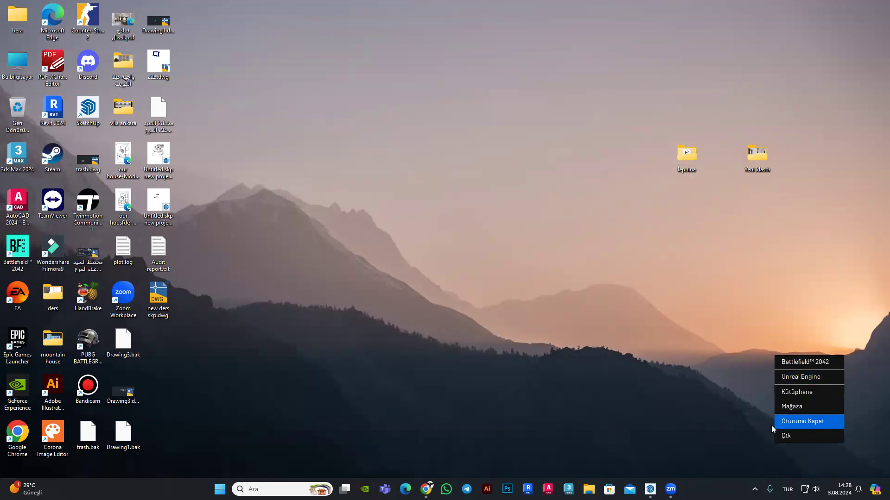
left_click(798, 394)
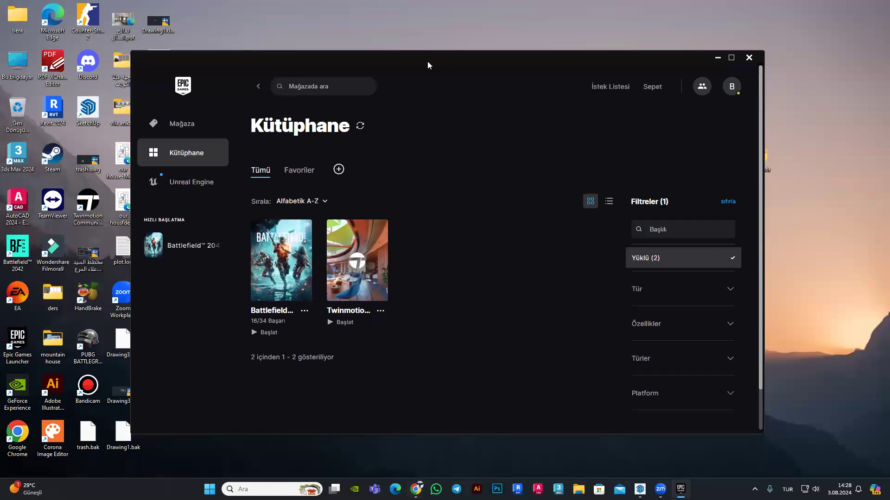
left_click_drag(428, 61, 470, 68)
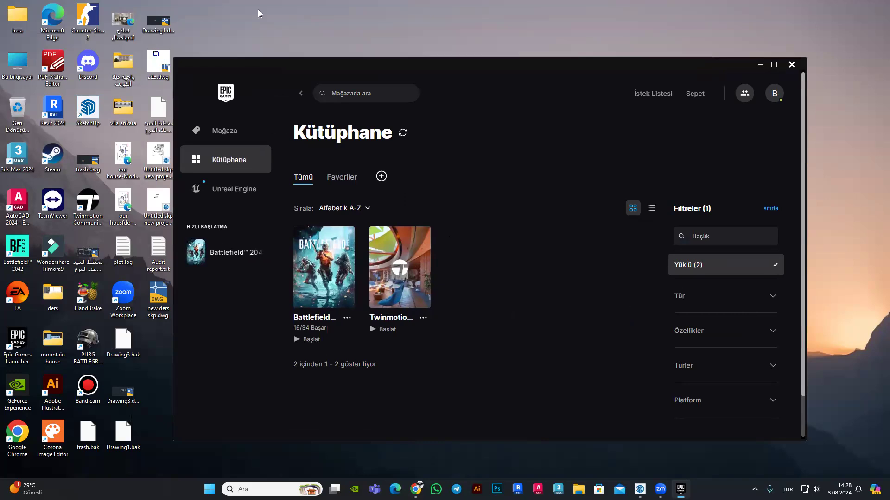
Step: Search Google for 'twinmotion download' in Chrome and open the official Download Twinmotion page
key("alt+Tab")
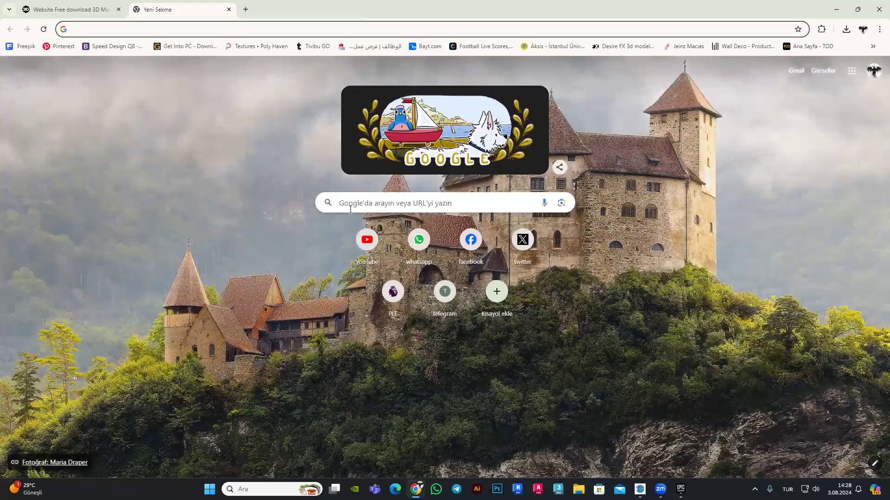
type("twi")
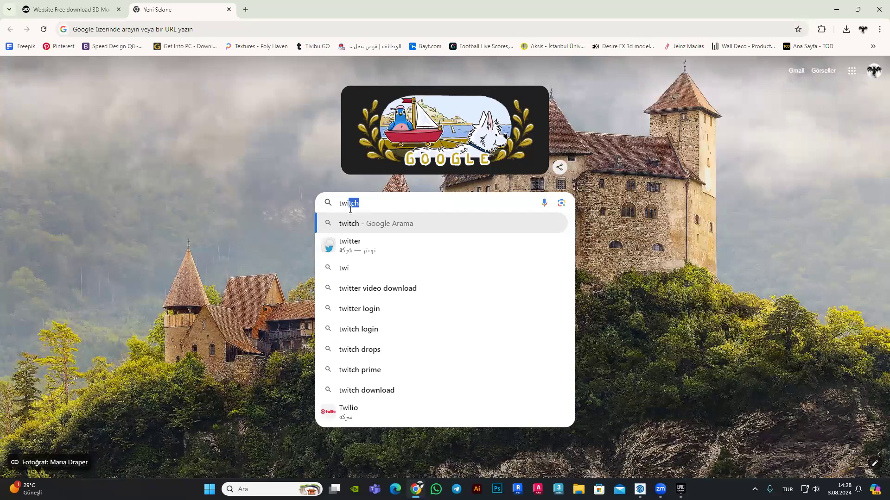
type("nm")
key("Down")
key("Down")
key("Return")
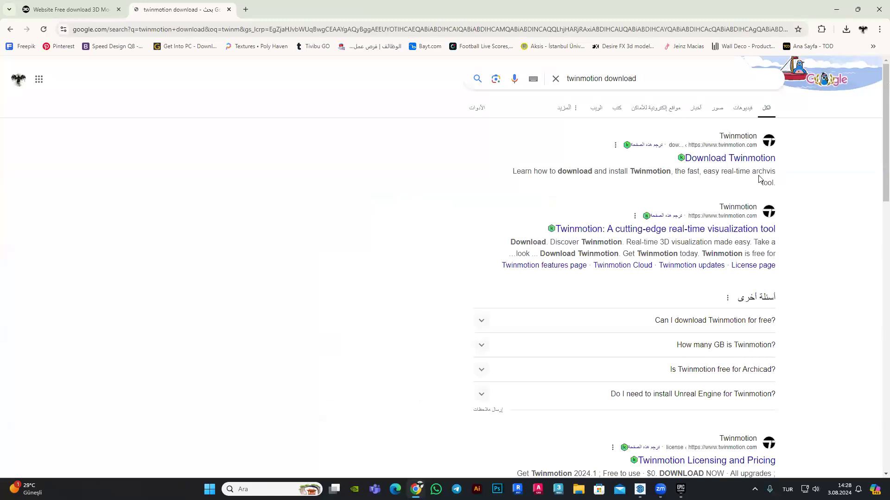
left_click(730, 159)
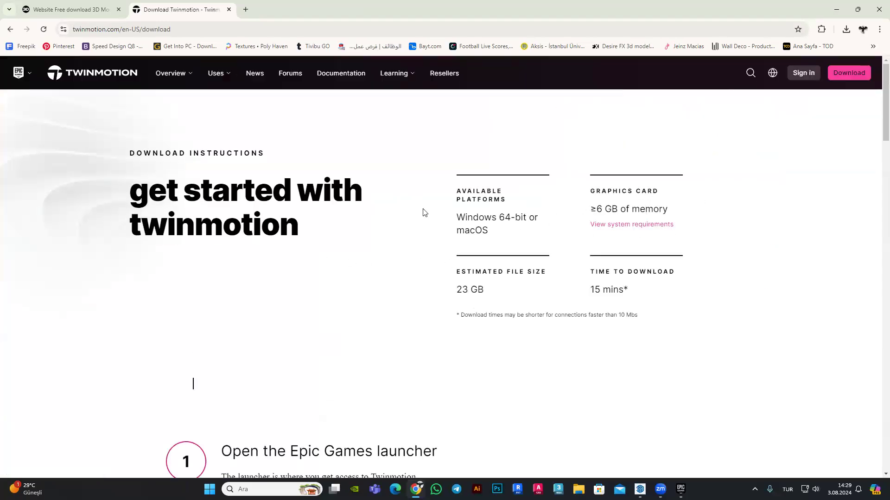
Step: Scroll through the Twinmotion download instructions and close the Epic launcher window
scroll(421, 213, "down", 3)
scroll(193, 151, "up", 3)
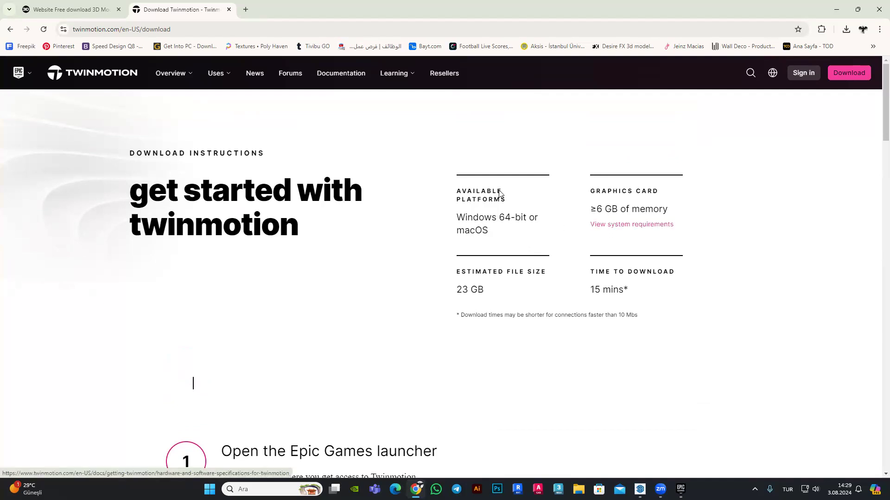
scroll(490, 207, "down", 2)
scroll(335, 238, "down", 4)
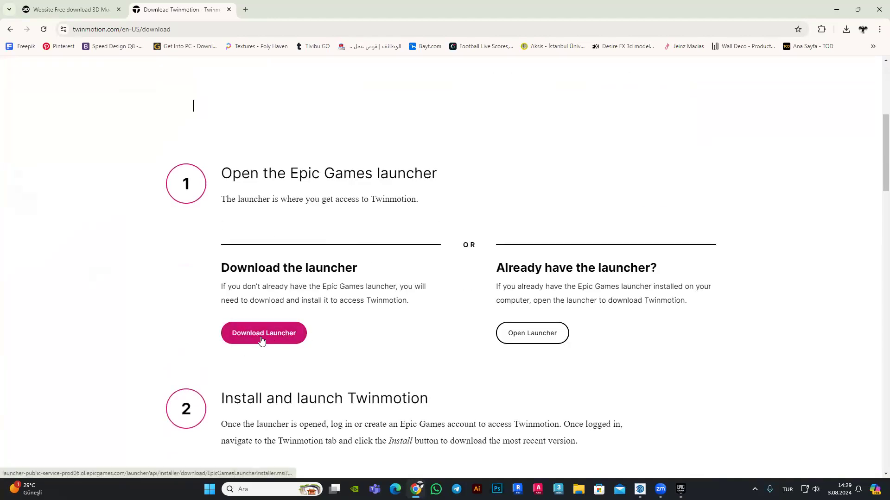
scroll(324, 278, "down", 3)
scroll(336, 255, "up", 2)
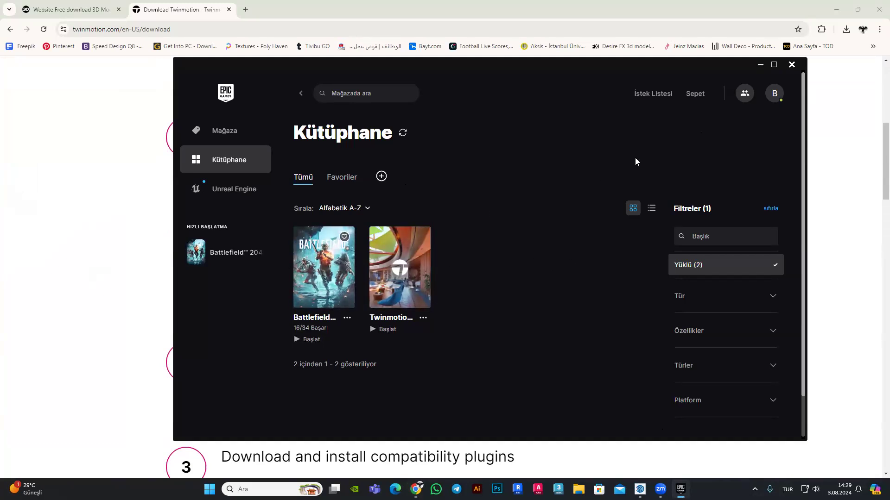
left_click(791, 64)
Step: Review the launcher steps again, then close both Chrome tabs
scroll(382, 283, "down", 2)
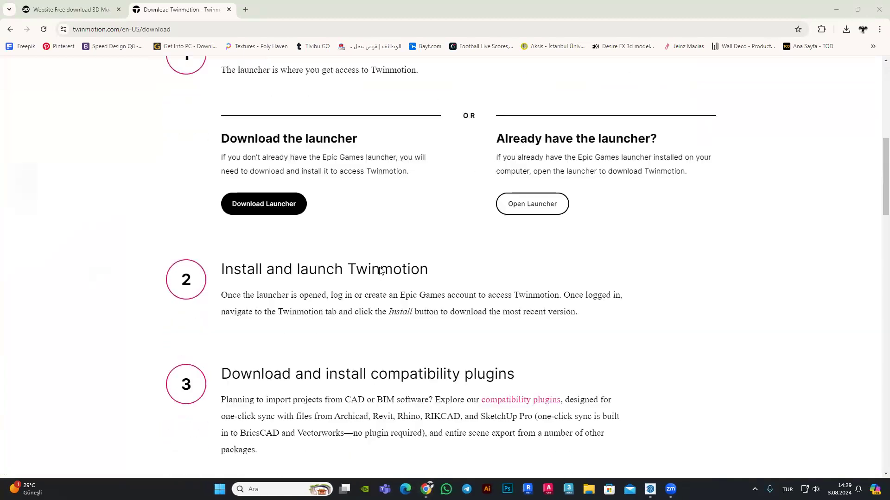
scroll(380, 274, "down", 4)
scroll(379, 271, "down", 3)
scroll(380, 271, "up", 5)
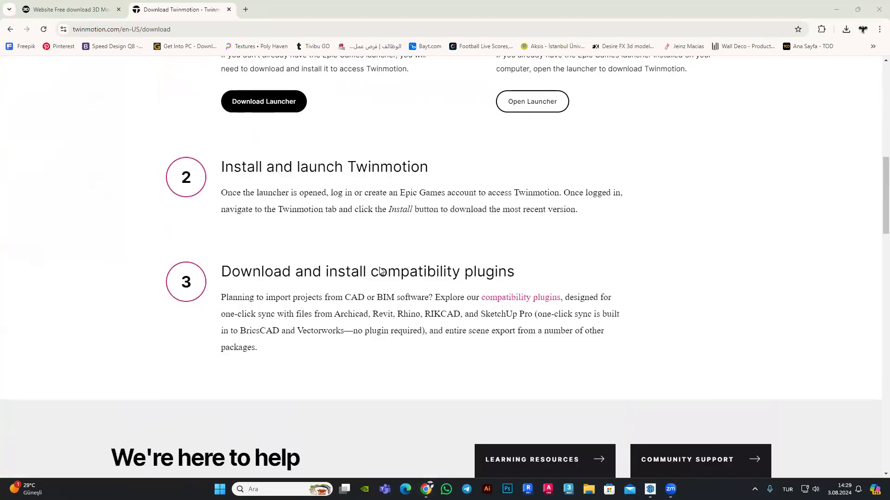
scroll(380, 270, "up", 4)
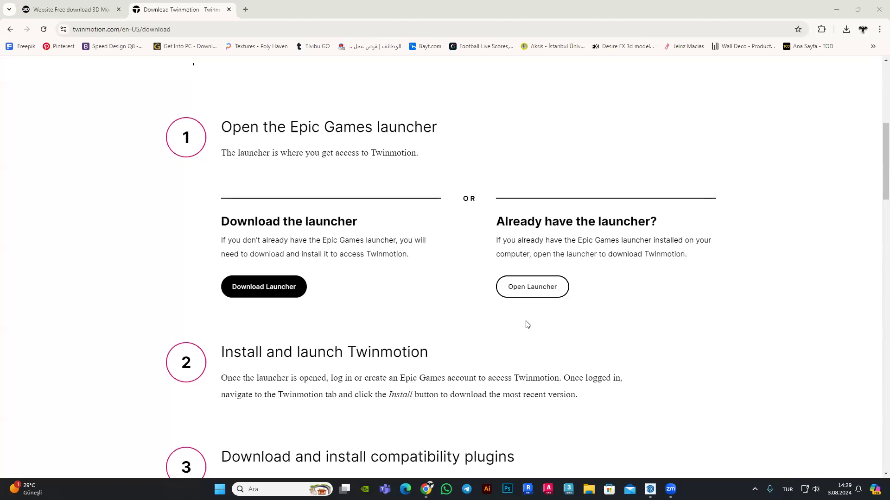
left_click(229, 9)
left_click(118, 10)
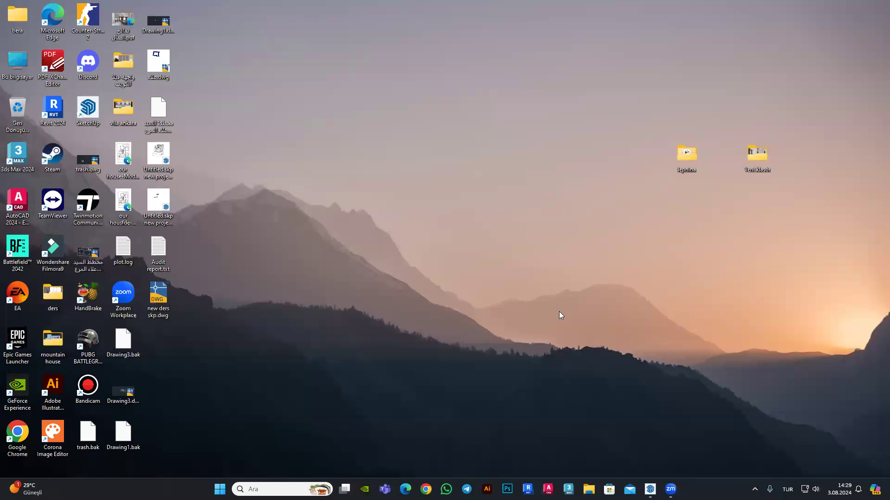
Step: Reopen Chrome with a user profile and return to the Twinmotion download page
left_click(426, 489)
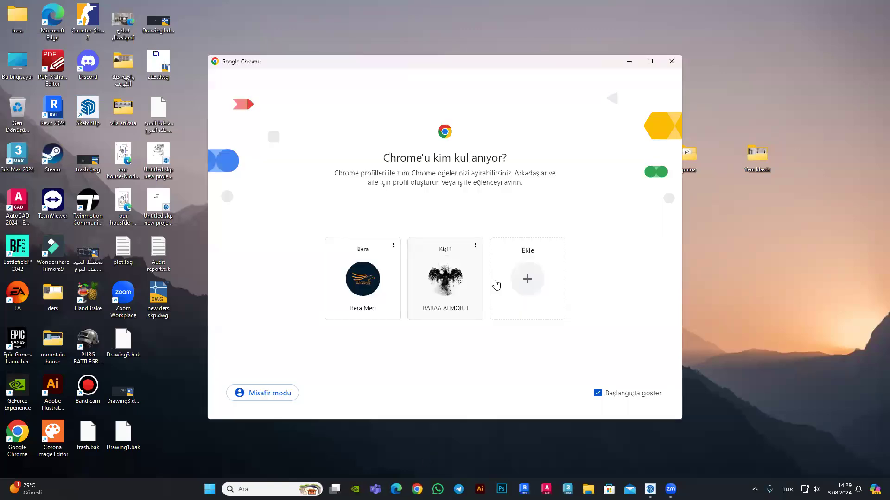
left_click(459, 273)
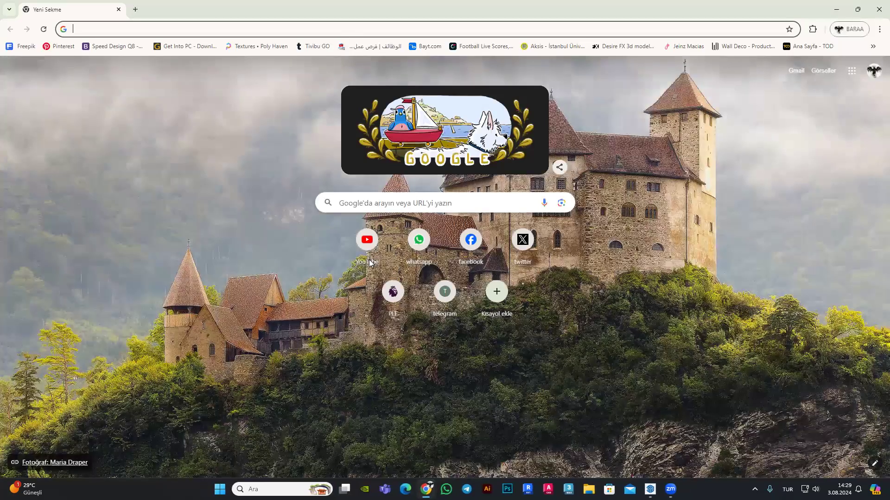
left_click(417, 203)
left_click(371, 222)
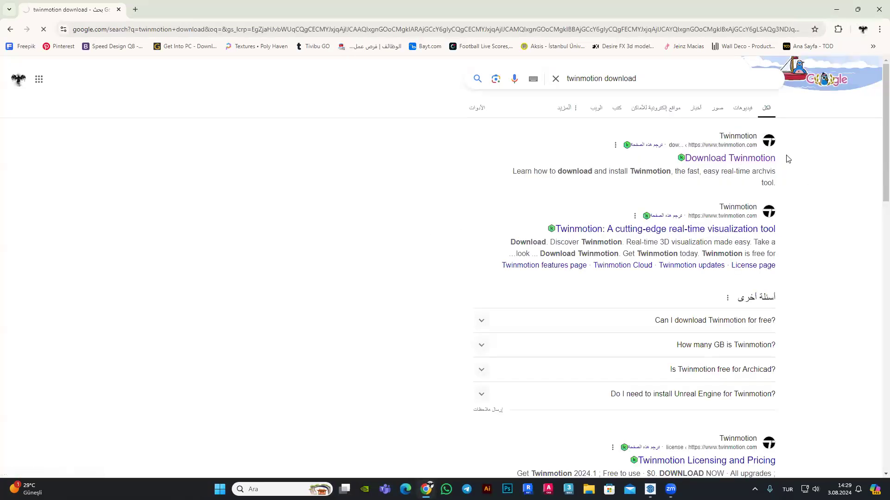
left_click(259, 30)
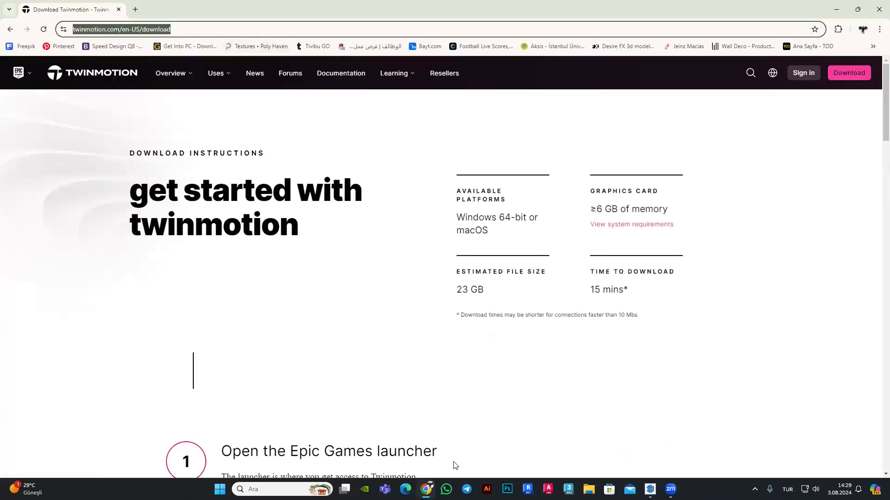
Step: Paste the Twinmotion download link into a WhatsApp group chat and send it
left_click(446, 490)
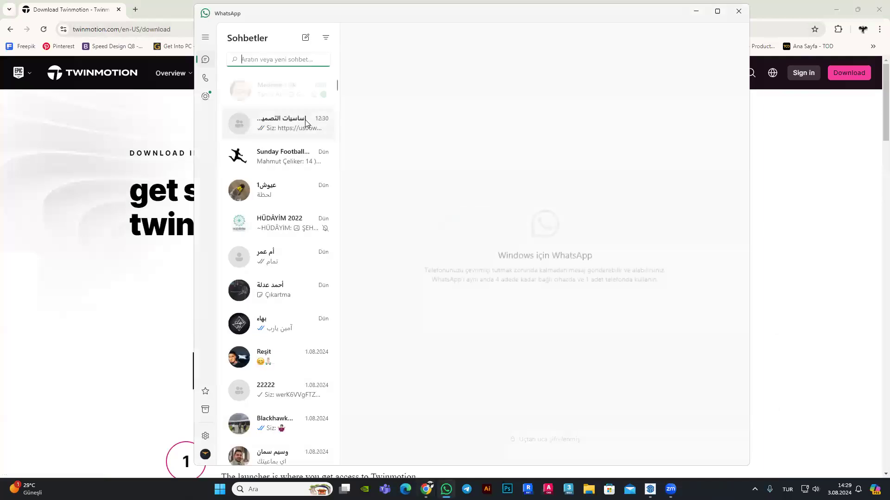
left_click(305, 120)
type("https://www.twinmotion.com/en-US/download")
key("Return")
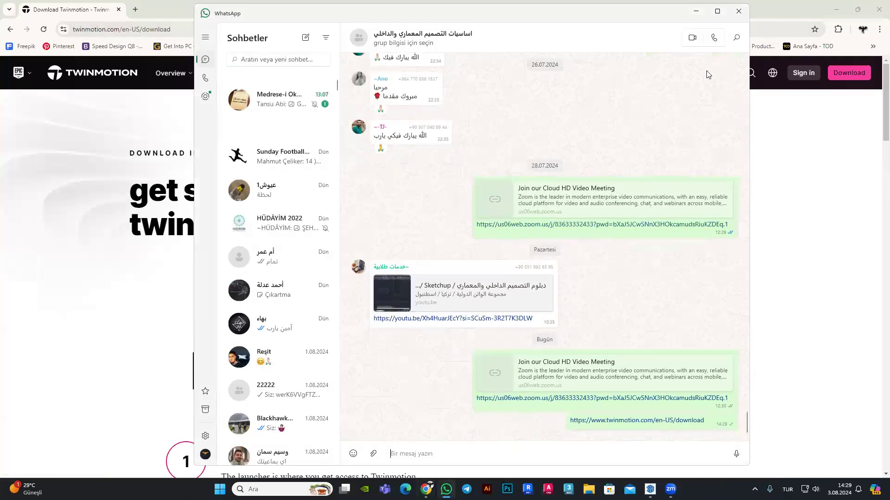
left_click(739, 11)
Step: Scroll to the 'Install and launch' and compatibility plugin steps, then close Chrome
scroll(499, 207, "down", 5)
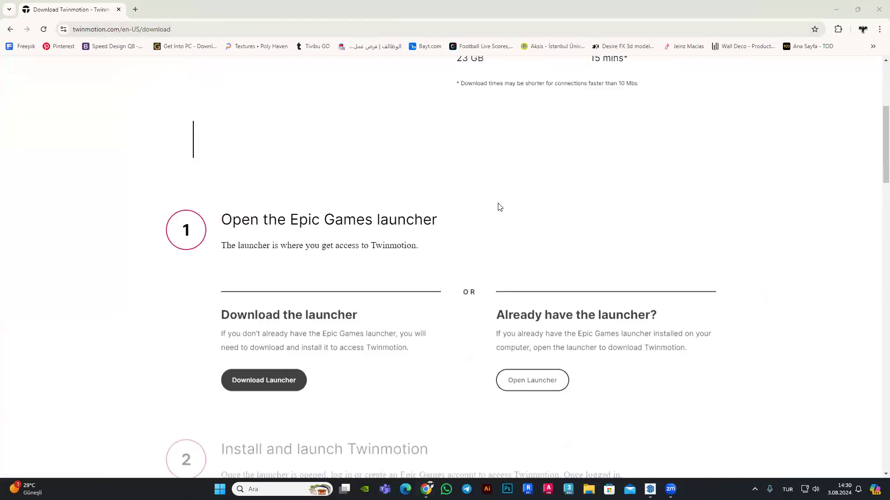
scroll(500, 207, "down", 2)
left_click(244, 288)
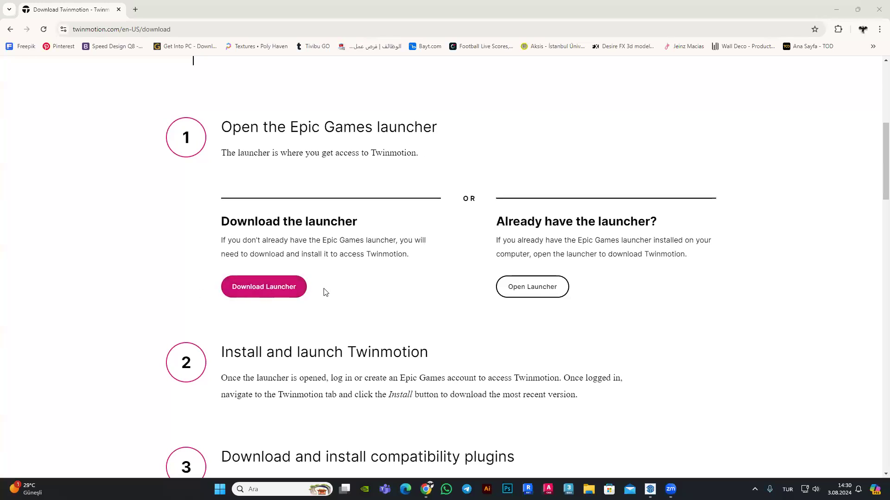
scroll(326, 292, "down", 4)
scroll(578, 265, "down", 5)
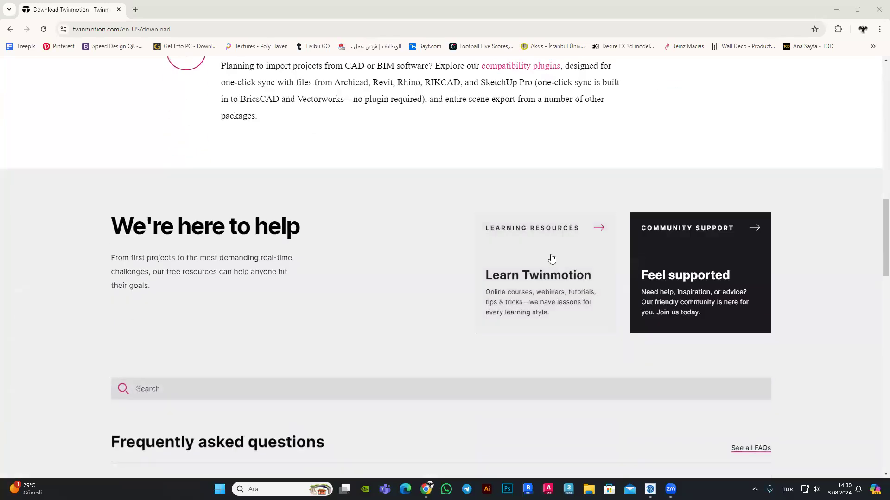
scroll(381, 213, "down", 2)
scroll(434, 234, "up", 1)
scroll(435, 234, "up", 4)
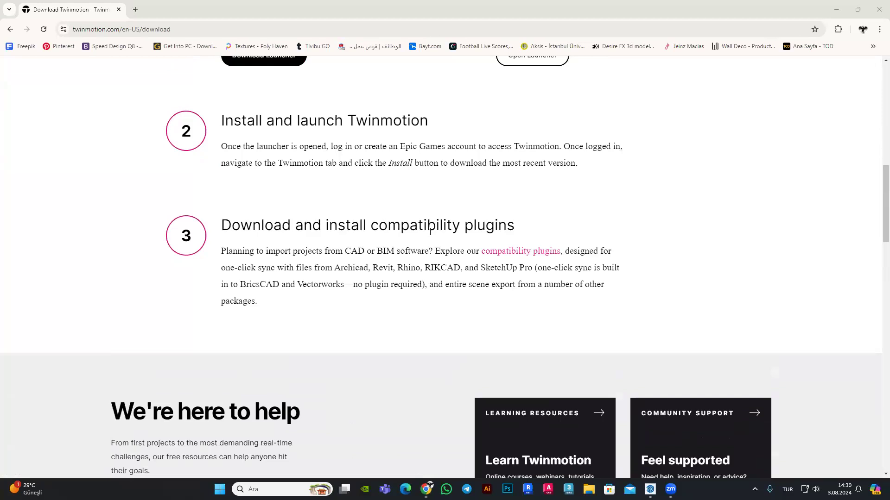
left_click(879, 8)
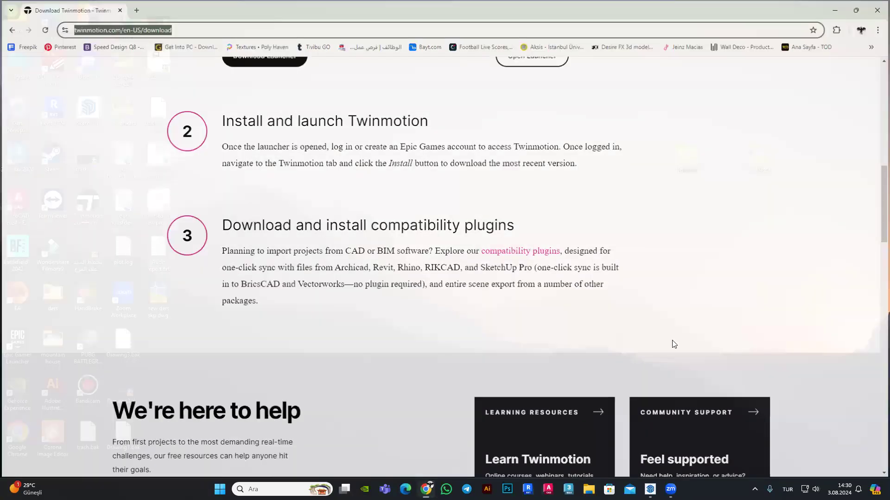